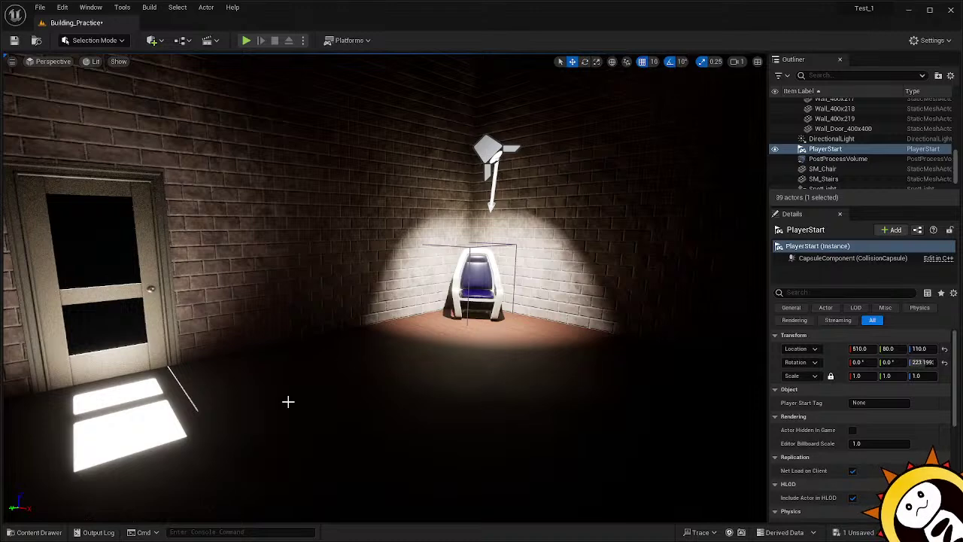
Examine the spotlit chair in the corner of the dark brick room.
right_drag(320, 321, 380, 323)
right_drag(380, 377, 489, 414)
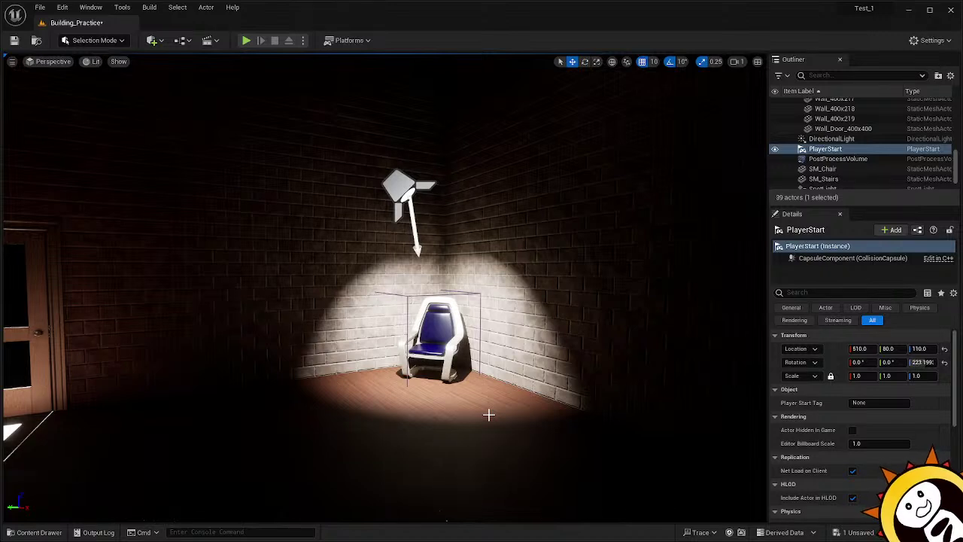
right_drag(581, 365, 576, 387)
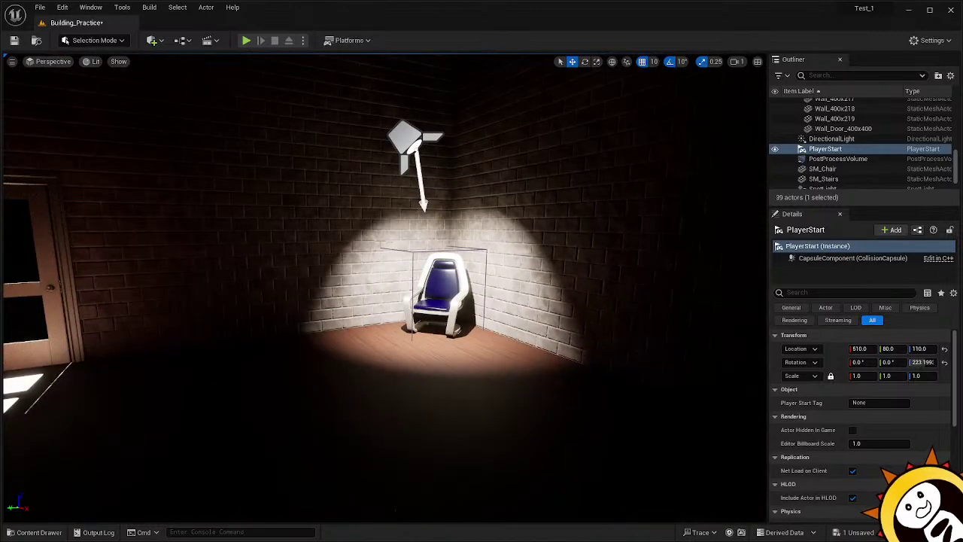
scroll(374, 338, up, 5)
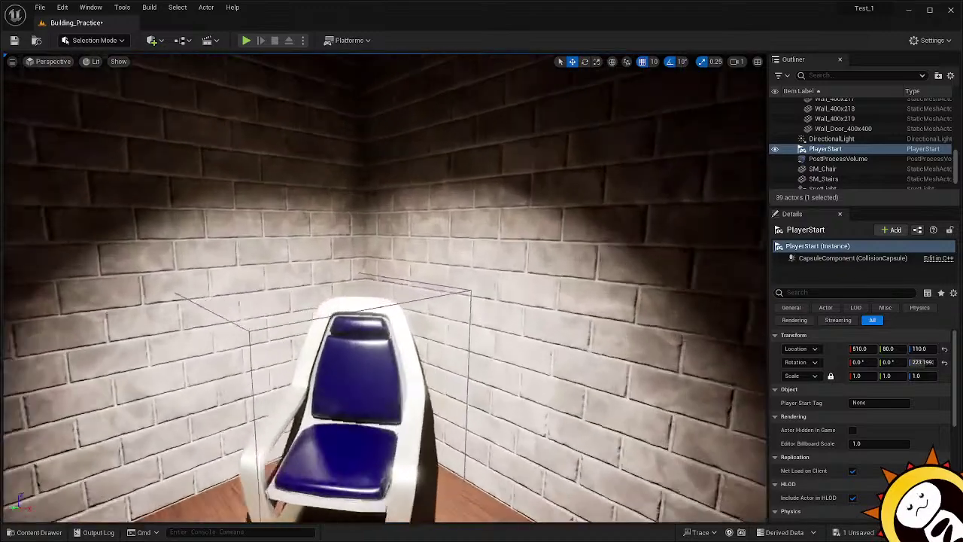
drag(374, 338, 387, 432)
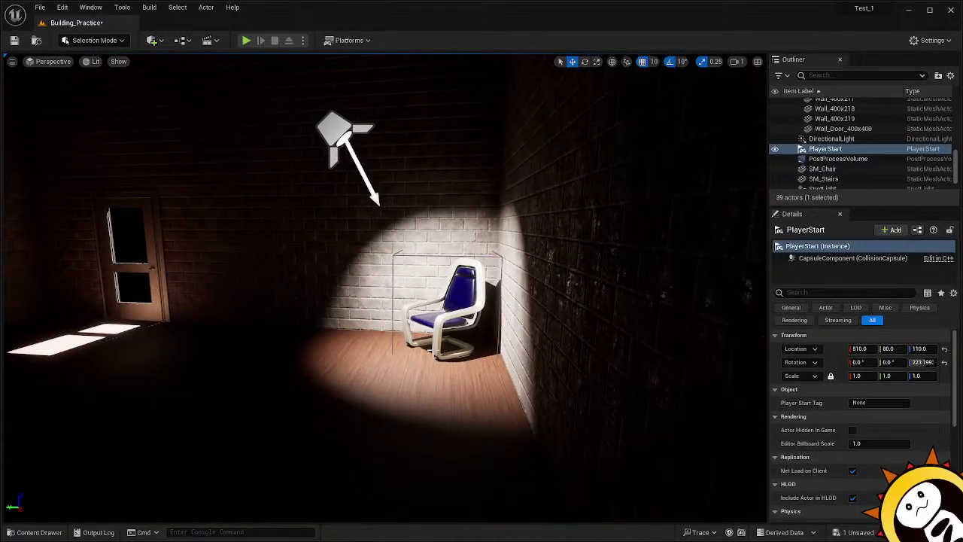
Focus on the player start and inspect it together with the SpotlightTrigger box beneath it.
drag(377, 395, 219, 388)
key(f)
drag(406, 376, 391, 399)
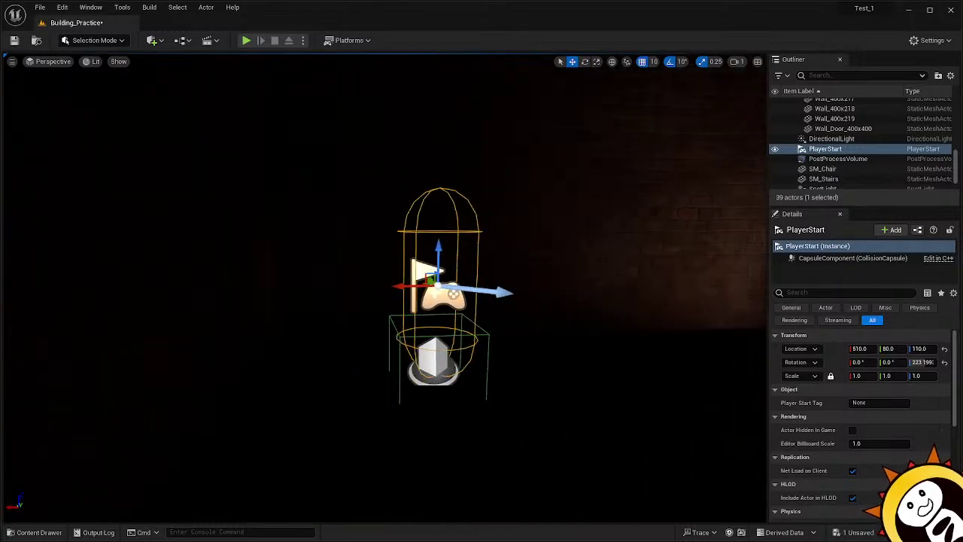
click(444, 361)
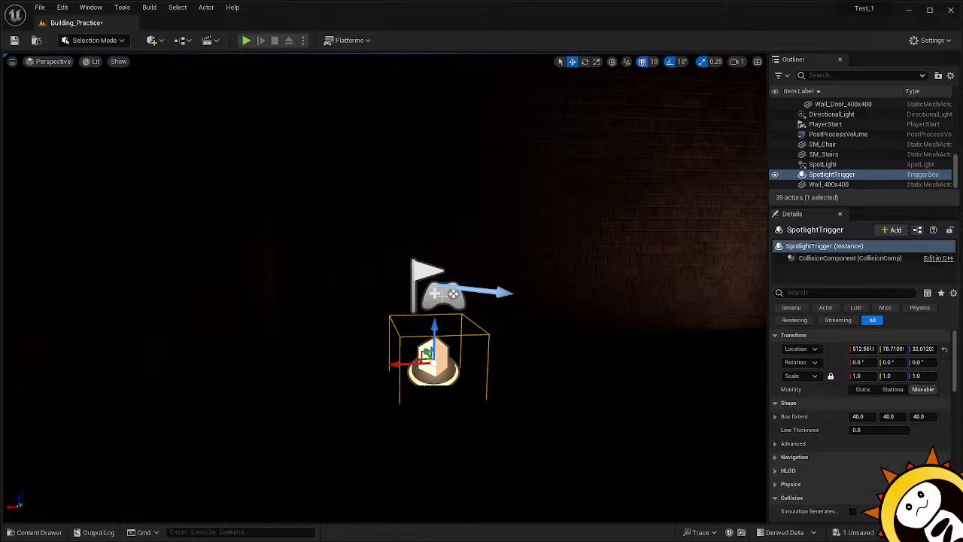
click(442, 296)
Examine where the player start stands relative to the door and the spotlit chair.
drag(566, 414, 636, 430)
drag(331, 346, 325, 347)
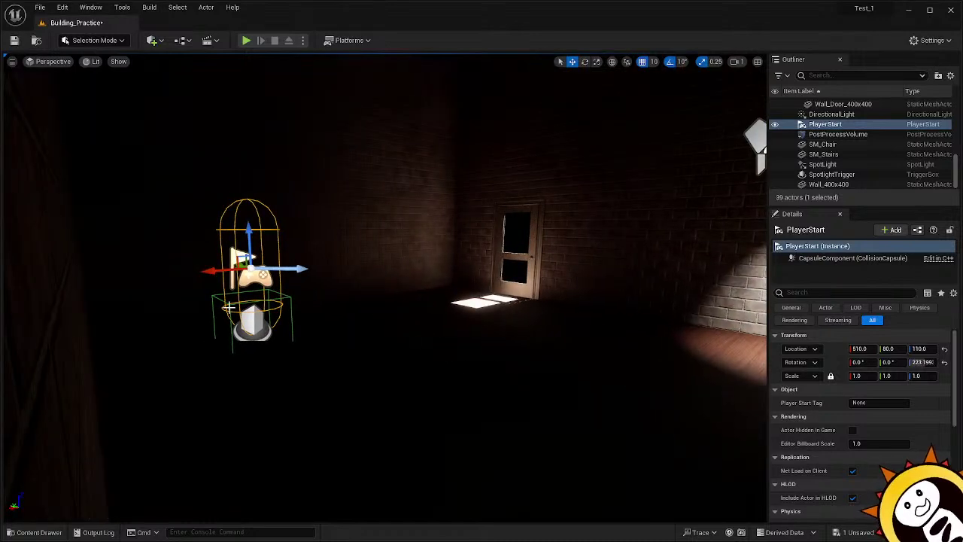
drag(541, 359, 574, 266)
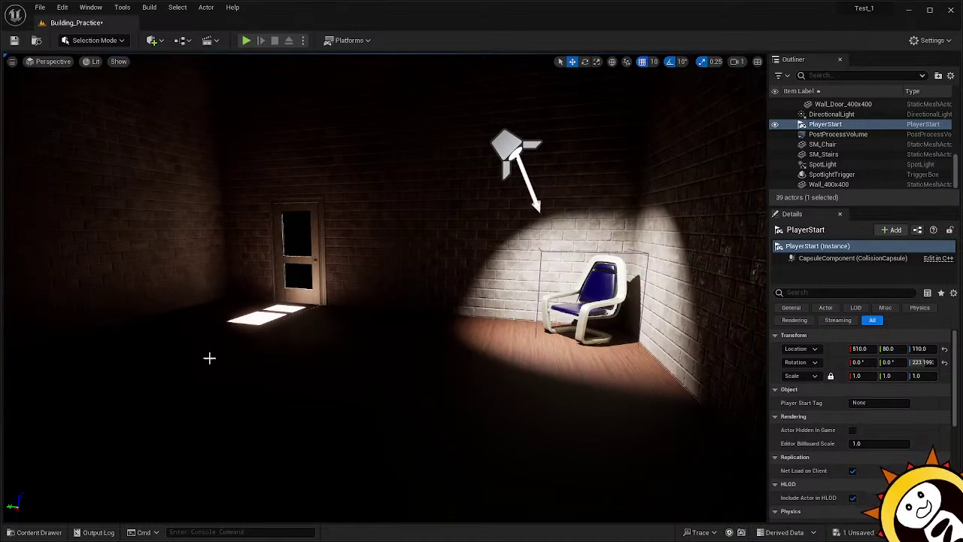
drag(404, 311, 339, 312)
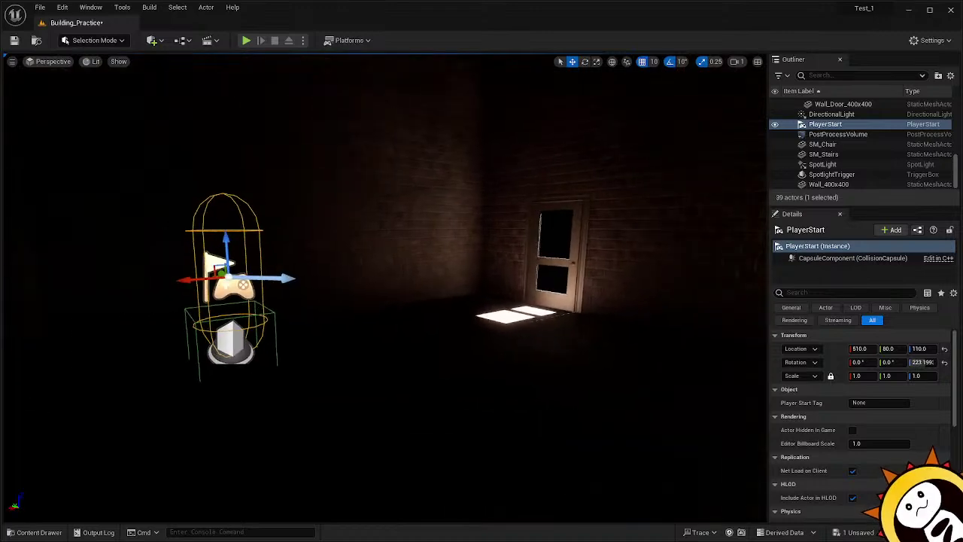
drag(464, 340, 557, 339)
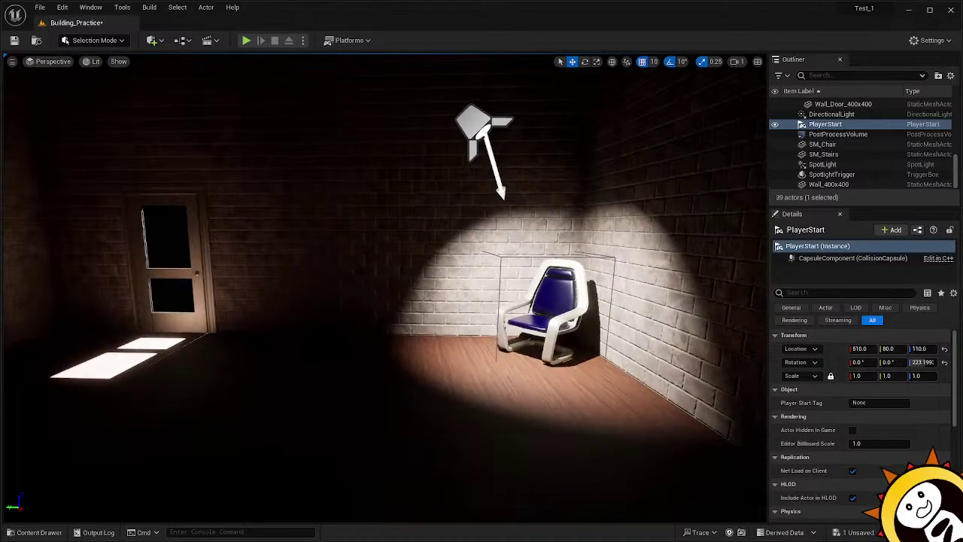
Play the level from the player start to check the opening view of the chair, and stop the simulation.
key(f)
right_drag(386, 301, 557, 301)
key(f)
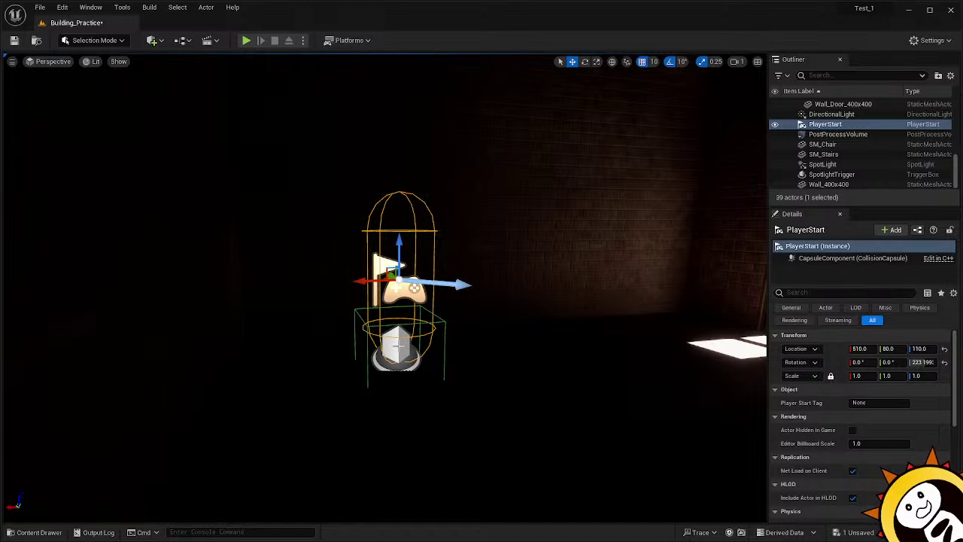
click(246, 39)
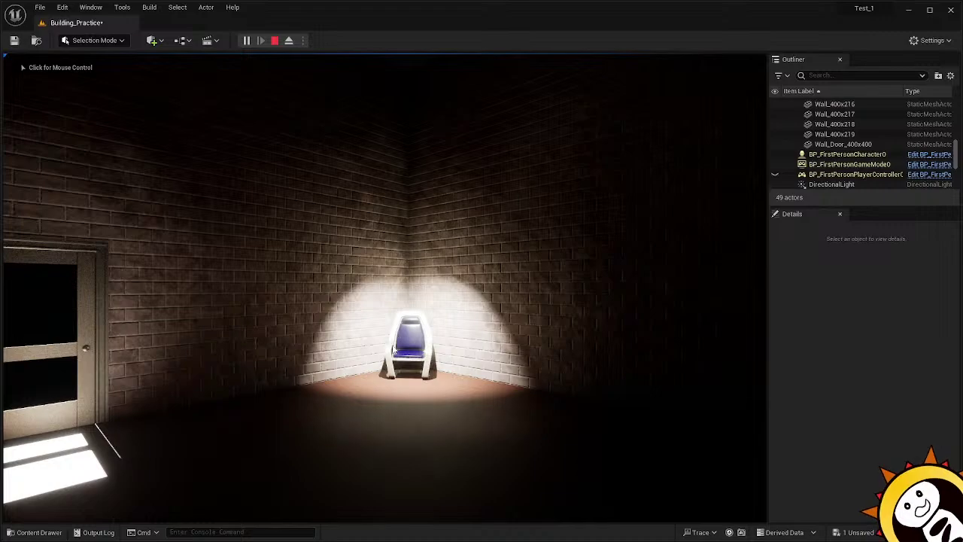
click(277, 43)
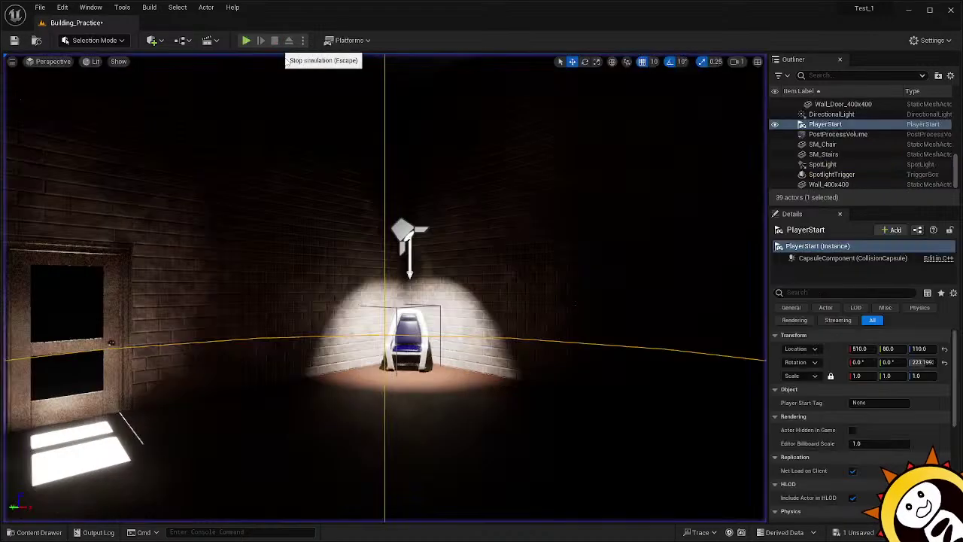
Examine the interior brick walls and the door around the player start.
key(w)
right_drag(445, 373, 37, 372)
key(s)
key(w)
key(w)
key(s)
key(s)
key(w)
key(w)
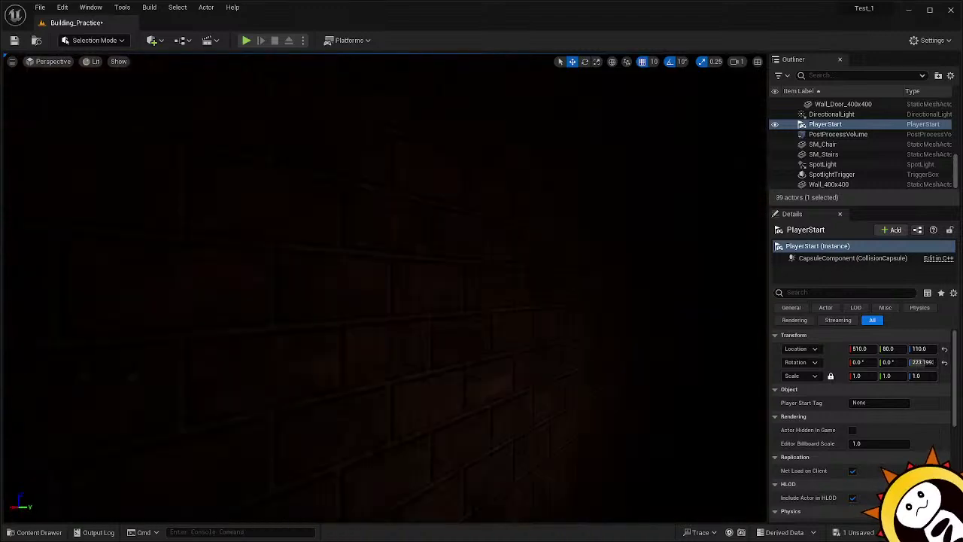
key(f)
key(w)
right_drag(372, 323, 452, 323)
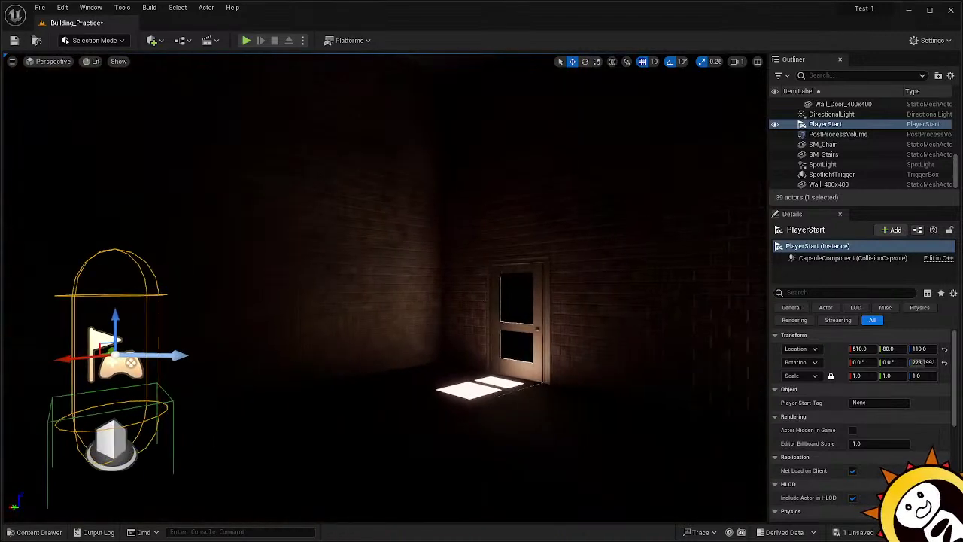
Examine the building's exterior around the door and select the stairs in front of it.
key(w)
right_drag(385, 301, 76, 305)
key(s)
key(s)
key(w)
key(w)
key(w)
key(w)
key(w)
key(s)
key(s)
key(w)
key(s)
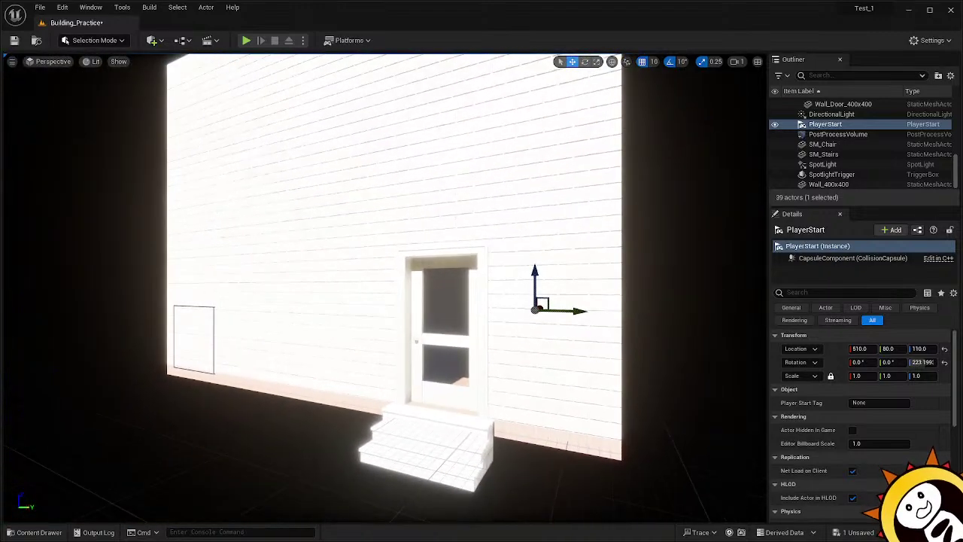
click(445, 453)
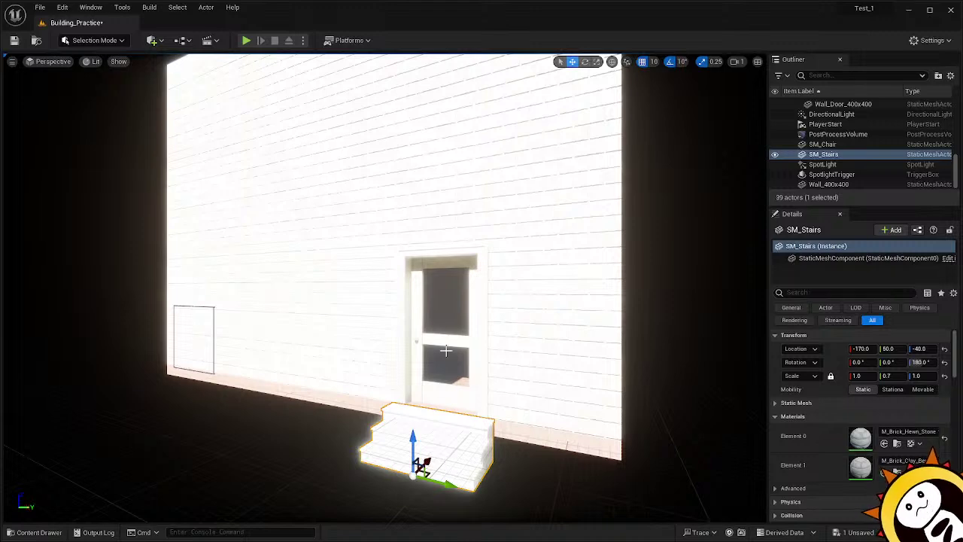
Go back inside the building and view the player start, the trigger box and the door.
key(w)
right_drag(441, 376, 577, 367)
key(s)
key(d)
key(w)
key(s)
key(s)
key(w)
key(w)
key(s)
key(w)
key(w)
key(w)
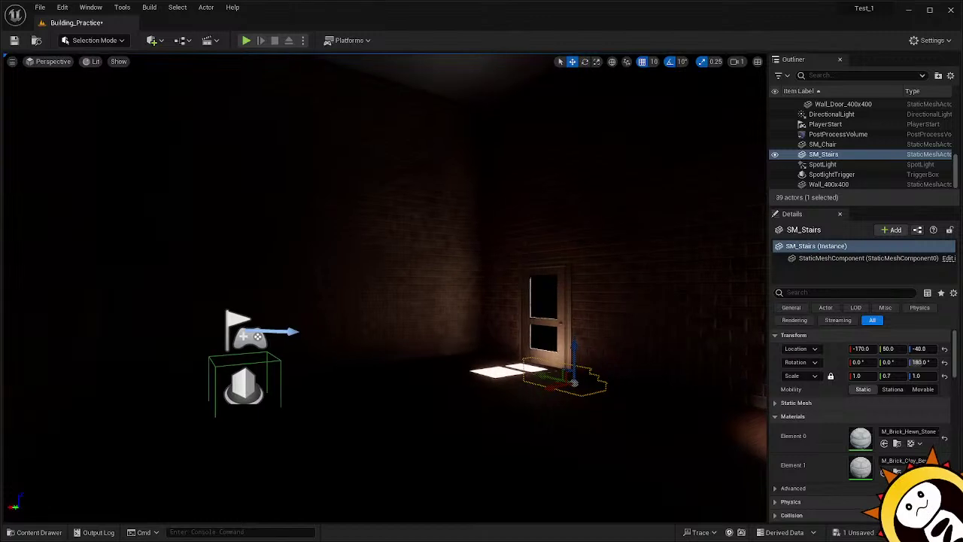
Select the brick wall panels behind the player start one after another to inspect how the wall is assembled.
click(432, 326)
drag(306, 310, 299, 310)
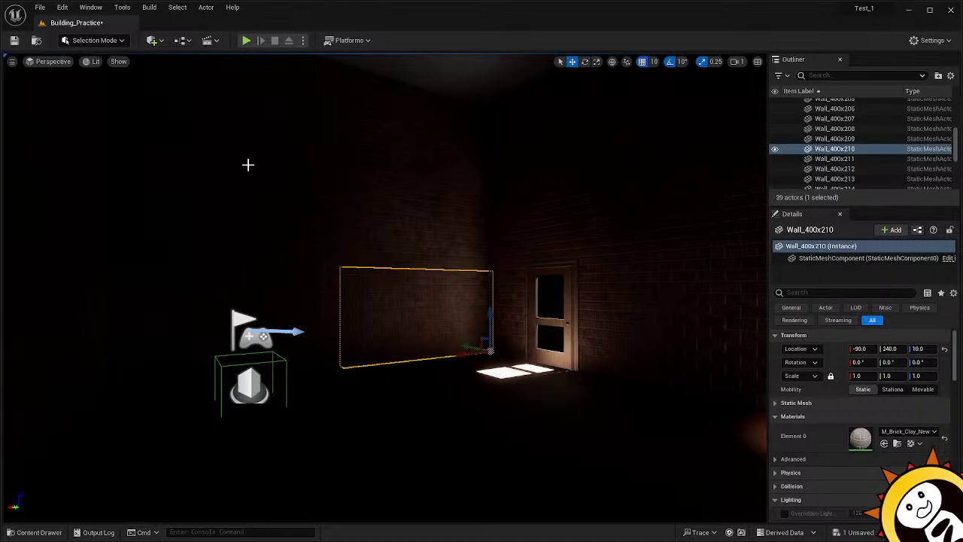
click(248, 164)
click(417, 163)
click(224, 136)
click(258, 200)
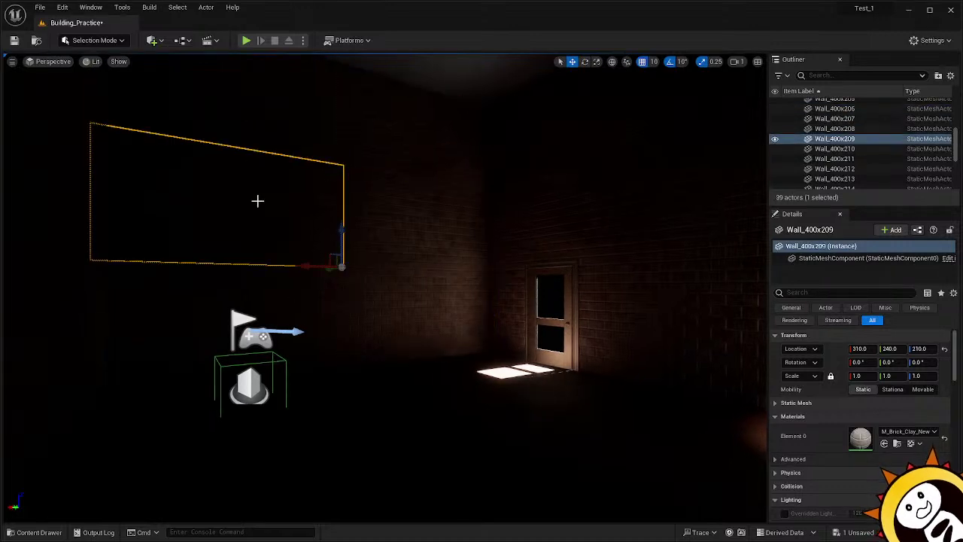
click(383, 220)
click(389, 323)
click(301, 302)
click(281, 224)
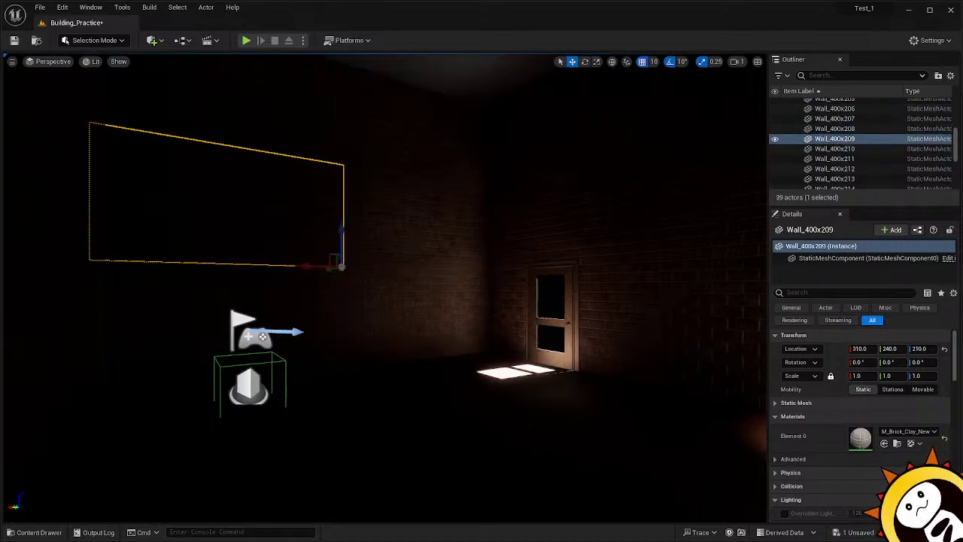
click(392, 197)
click(401, 112)
click(310, 139)
click(310, 198)
click(397, 197)
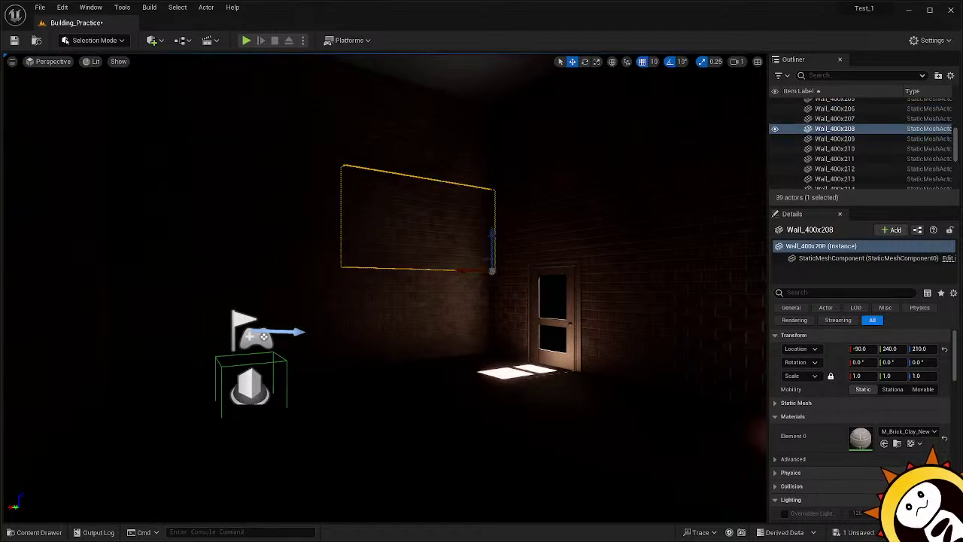
click(401, 117)
click(291, 152)
click(304, 216)
click(369, 211)
click(372, 140)
click(301, 151)
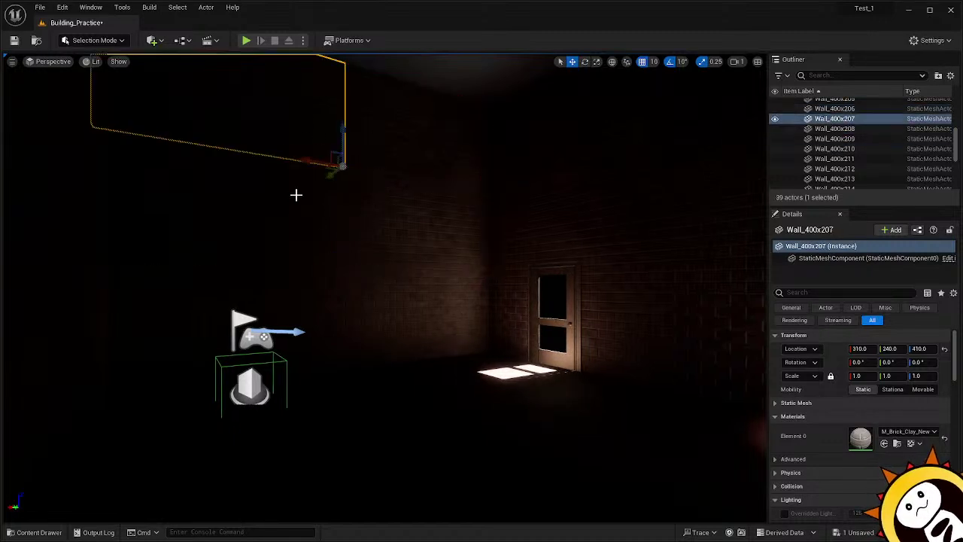
click(299, 199)
click(380, 197)
click(378, 132)
click(321, 142)
click(318, 202)
click(379, 199)
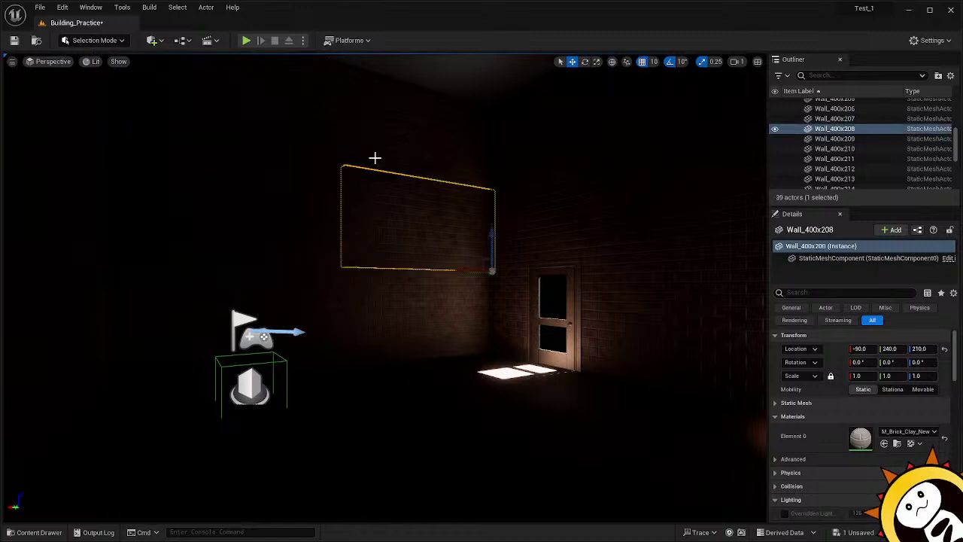
click(373, 150)
click(333, 148)
click(331, 207)
click(358, 212)
click(372, 151)
click(296, 170)
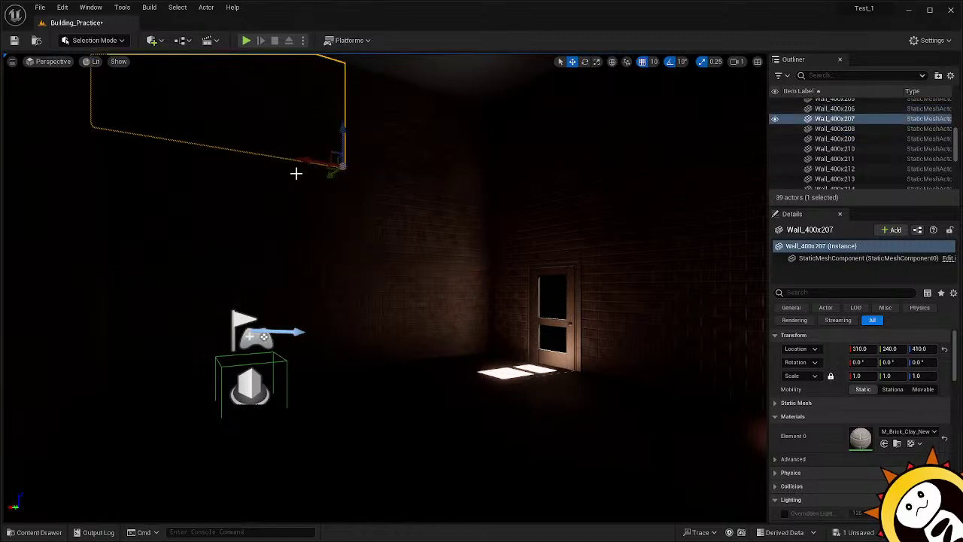
click(320, 205)
click(388, 211)
click(362, 128)
click(292, 200)
click(331, 204)
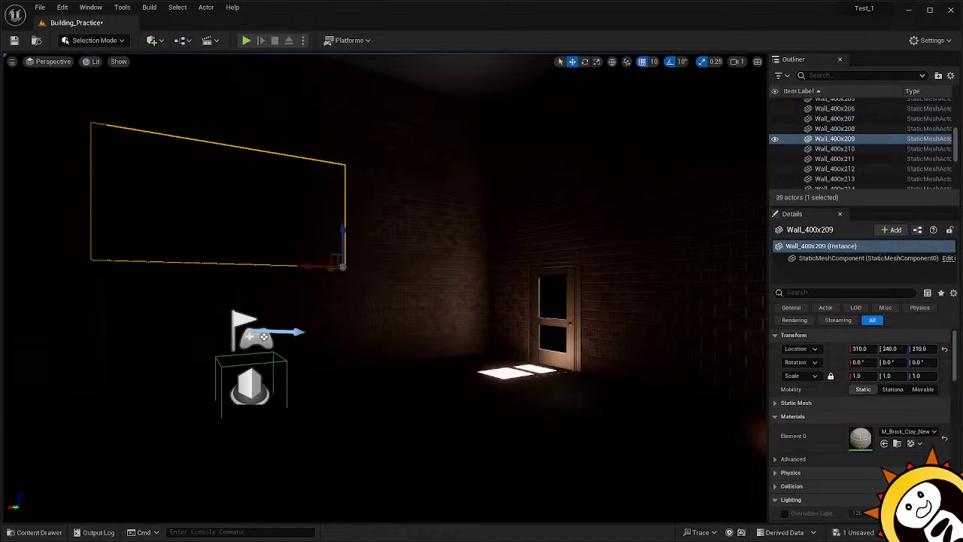
click(380, 207)
click(365, 150)
click(307, 187)
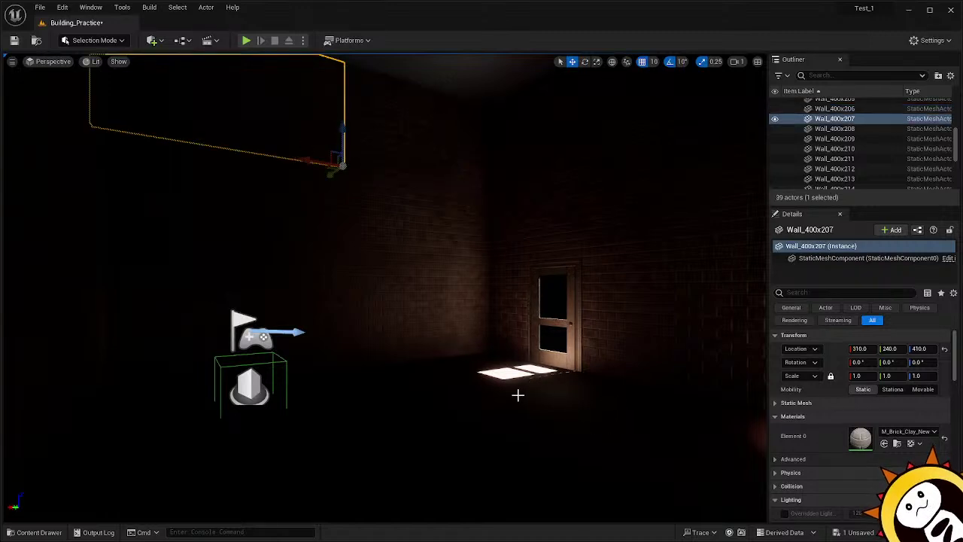
Compare the exterior wall with the dark interior between the door and the spotlit chair.
key(f)
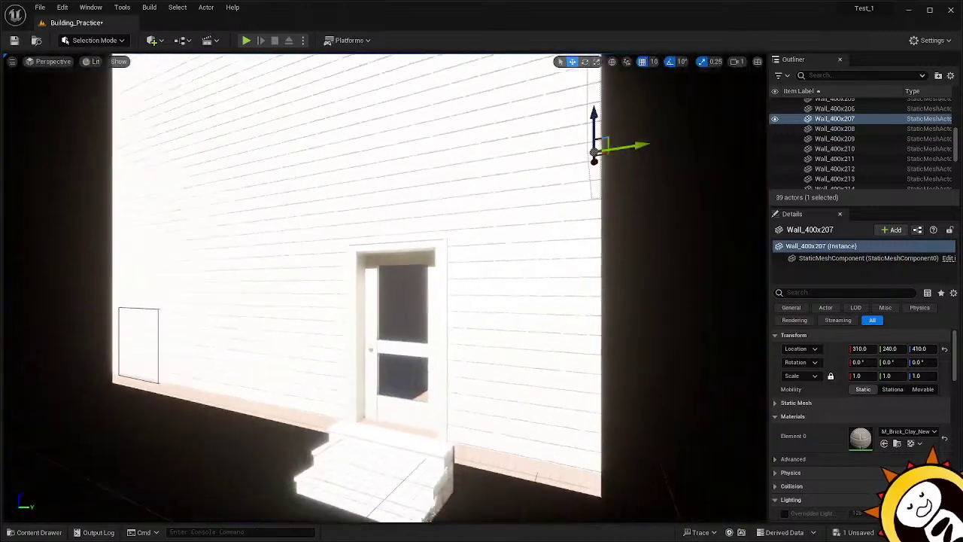
right_drag(385, 288, 192, 289)
key(w)
key(s)
key(w)
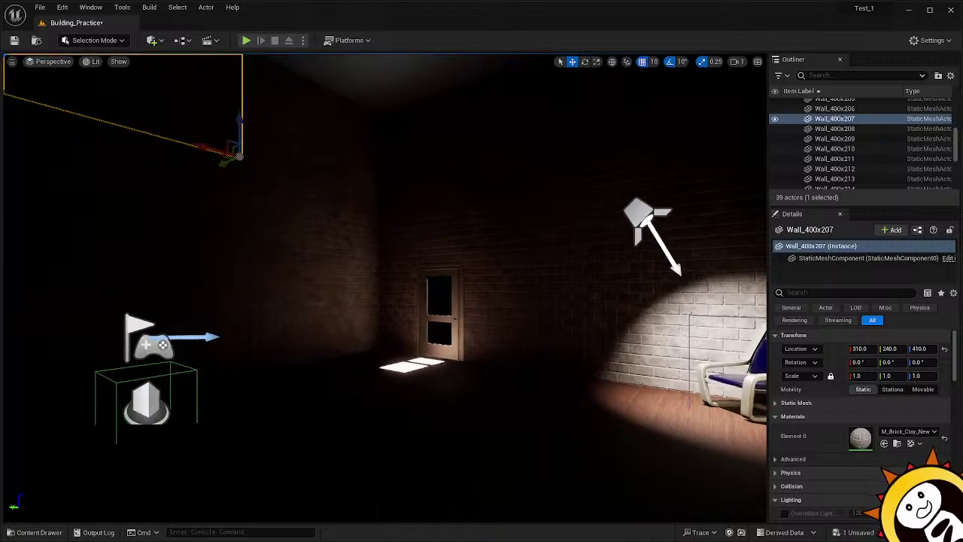
key(w)
right_drag(519, 350, 532, 350)
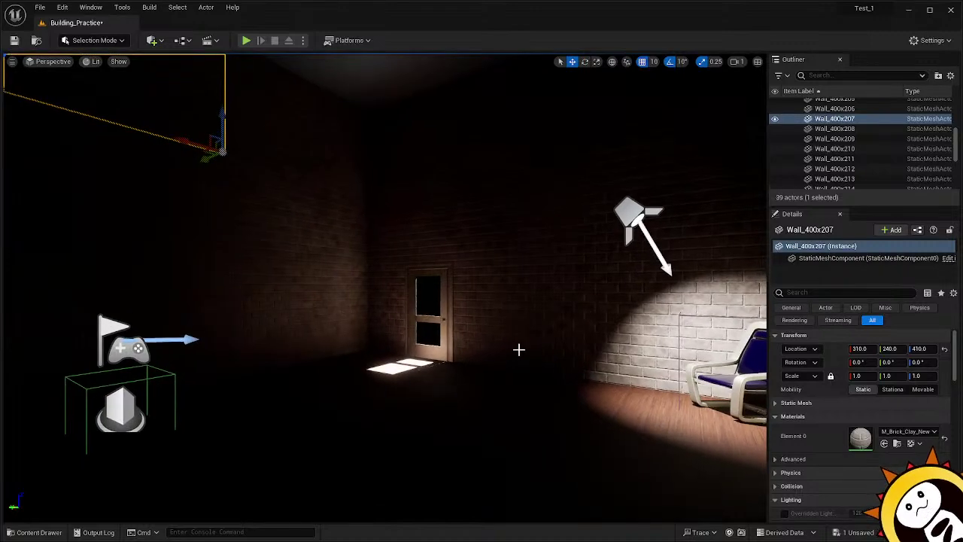
mouse_move(497, 389)
right_down()
mouse_move(444, 389)
mouse_move(482, 389)
right_up()
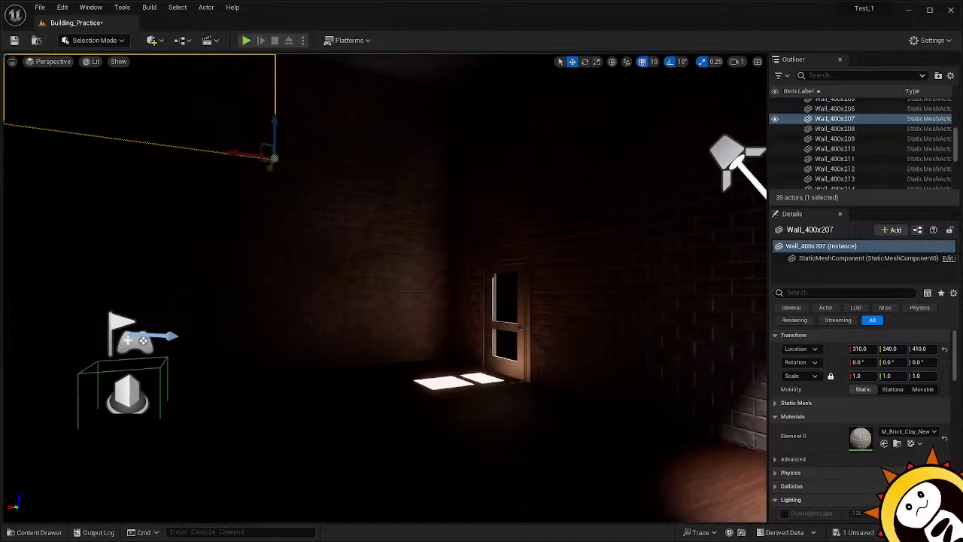
Delete the stairs in front of the building's exterior door.
key(w)
right_drag(385, 289, 437, 288)
scroll(383, 286, down, 3)
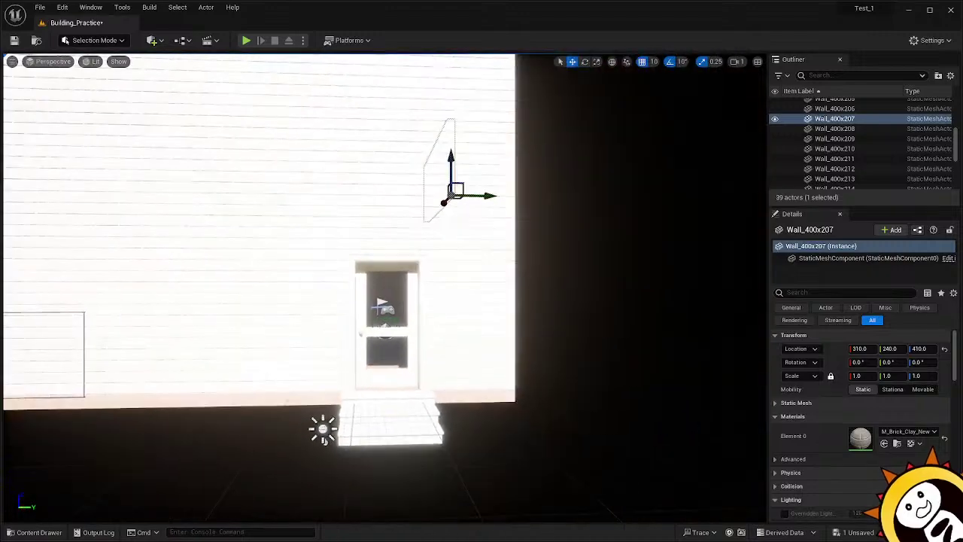
click(419, 427)
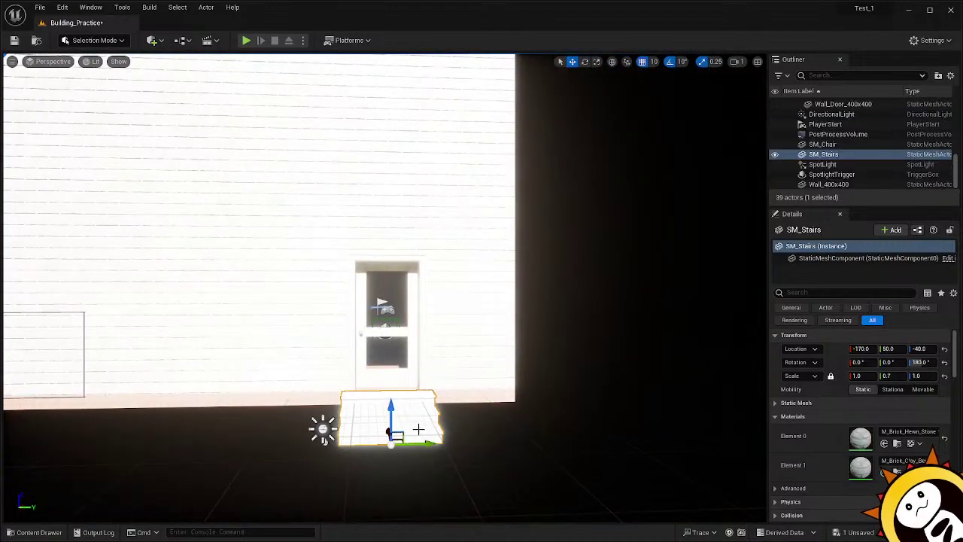
key(Delete)
scroll(416, 427, up, 5)
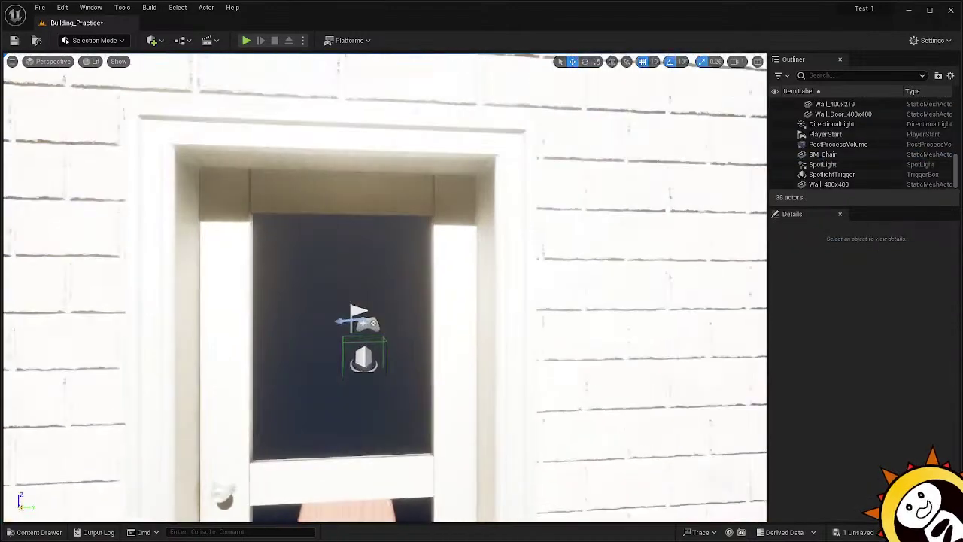
scroll(416, 426, down, 5)
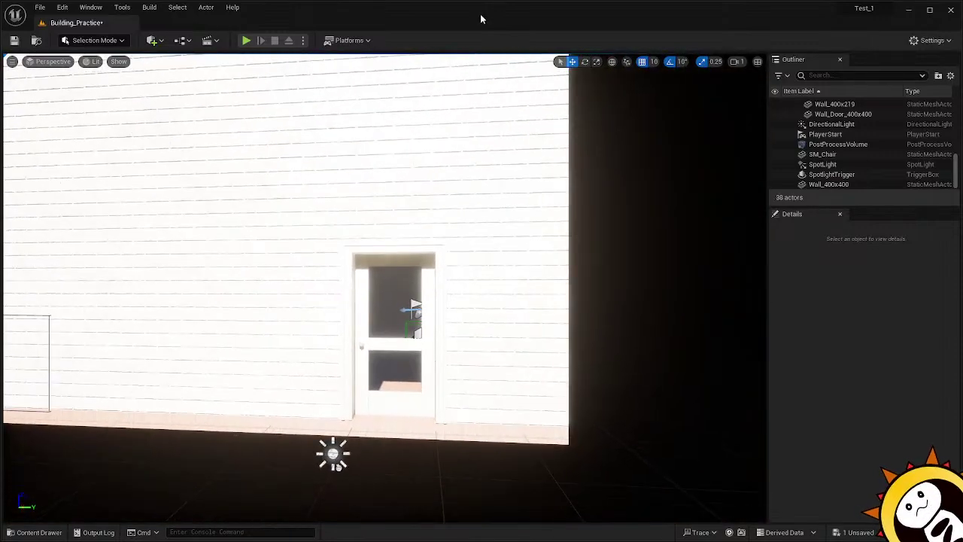
Duplicate the door wall panel and shift the copy outward to X -100, in front of the original.
scroll(452, 455, up, 4)
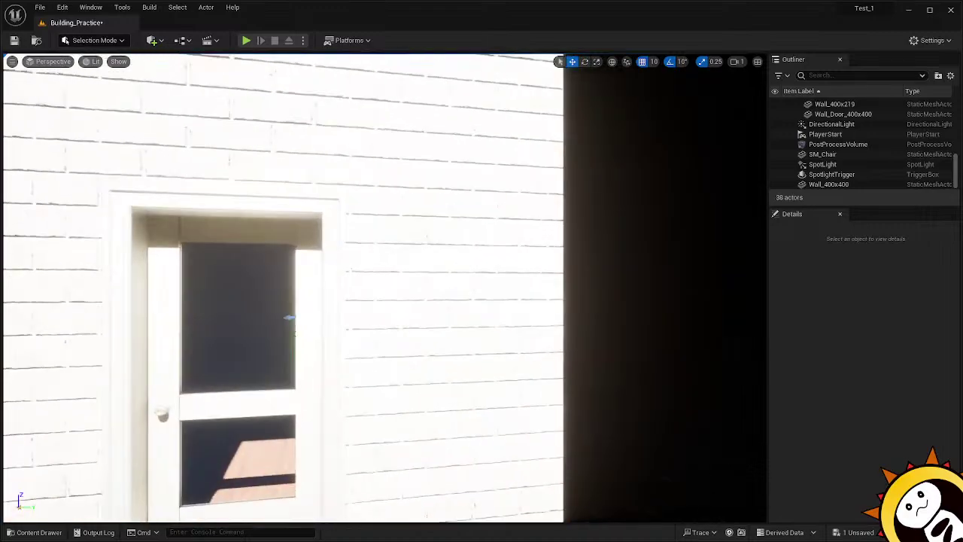
click(437, 462)
key(f)
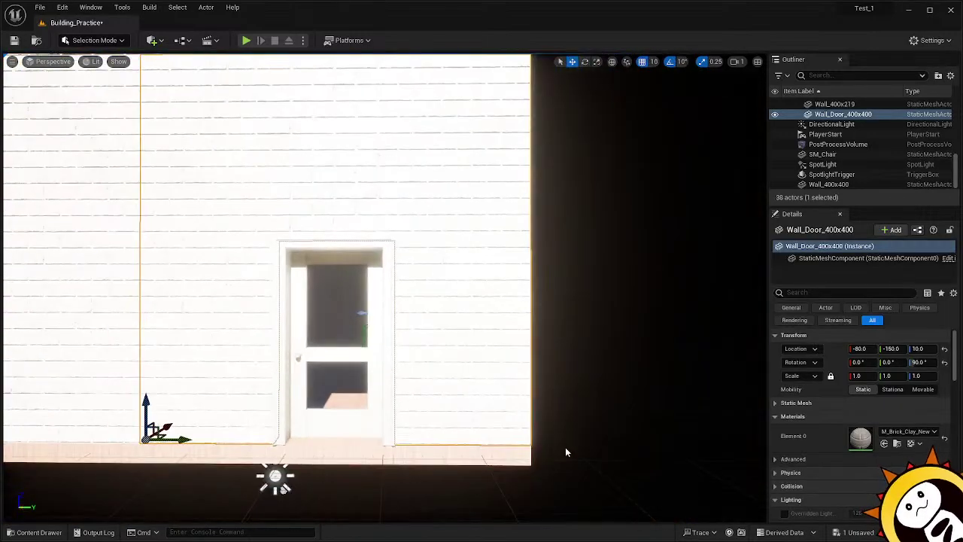
right_drag(567, 452, 586, 447)
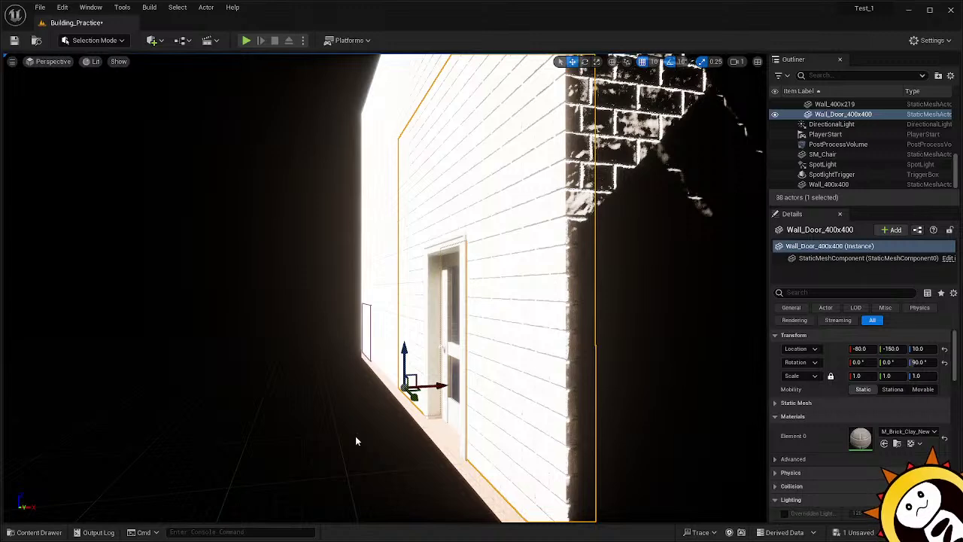
key(ctrl+d)
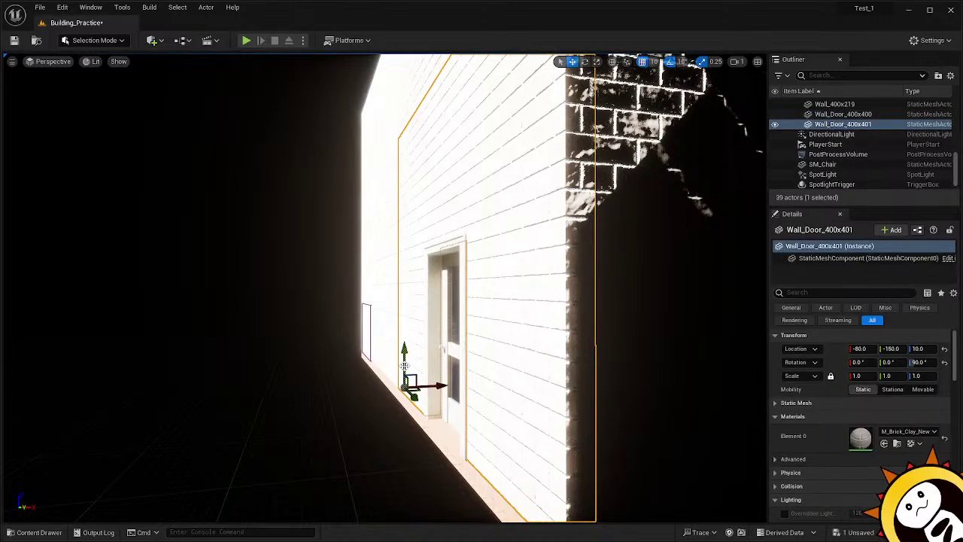
mouse_move(440, 386)
mouse_down()
mouse_move(383, 395)
mouse_move(426, 391)
mouse_up()
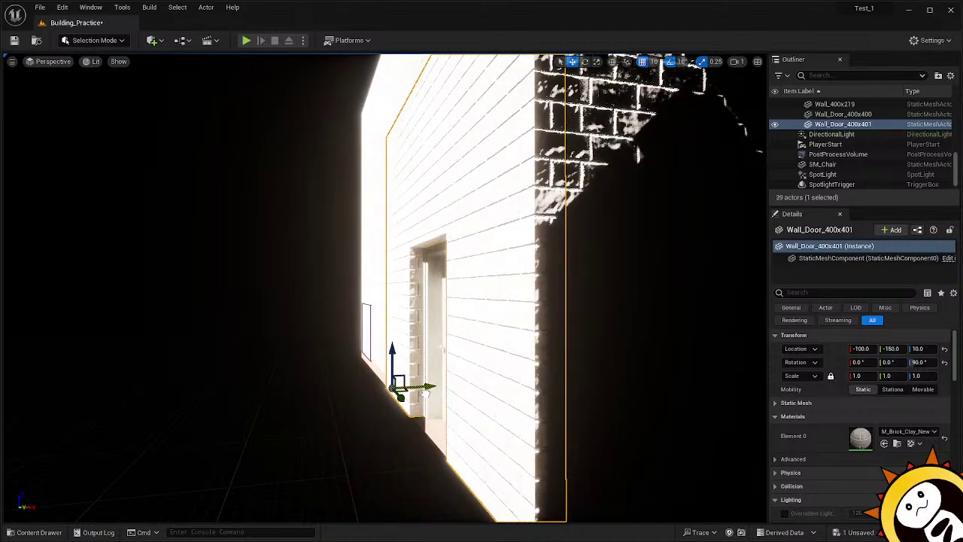
Duplicate the floor tile beneath the exterior door and move the copy outside the building to X -490, Y -150.
right_drag(396, 416, 339, 463)
click(389, 393)
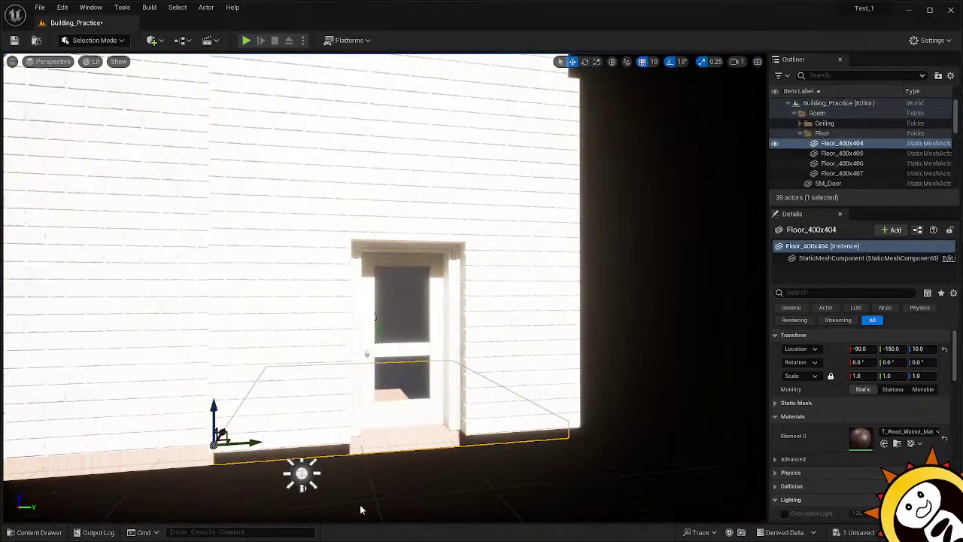
key(ctrl+d)
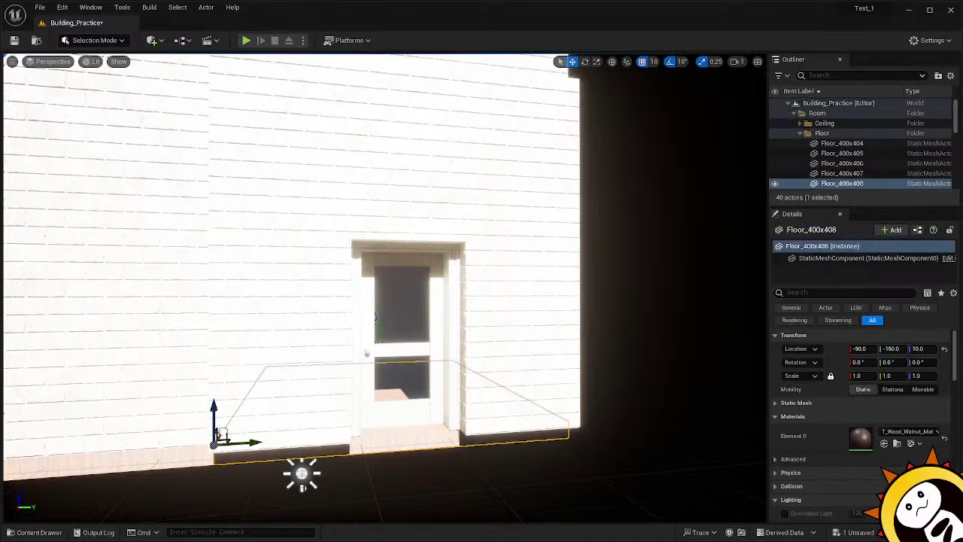
mouse_move(222, 435)
mouse_down()
mouse_move(215, 447)
mouse_move(227, 425)
mouse_move(219, 438)
mouse_up()
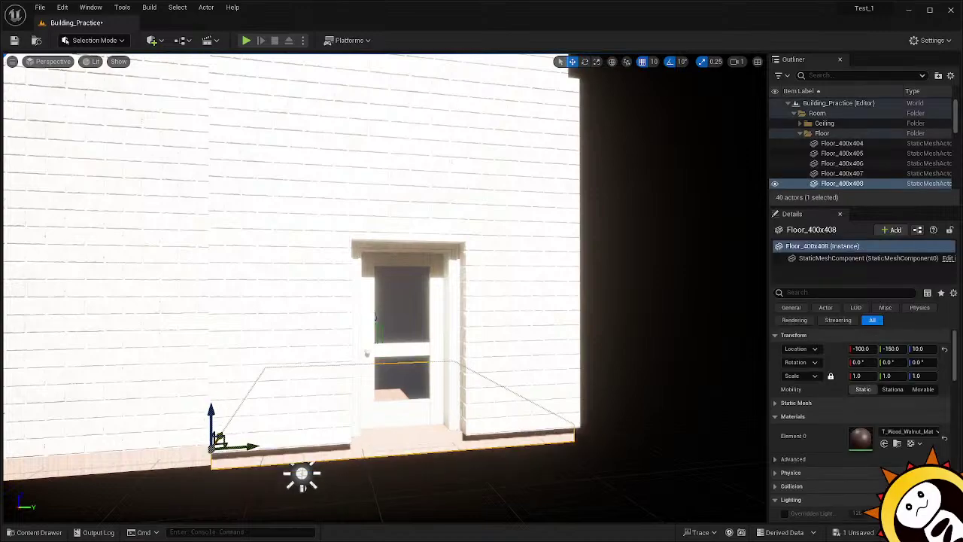
right_drag(121, 492, 68, 487)
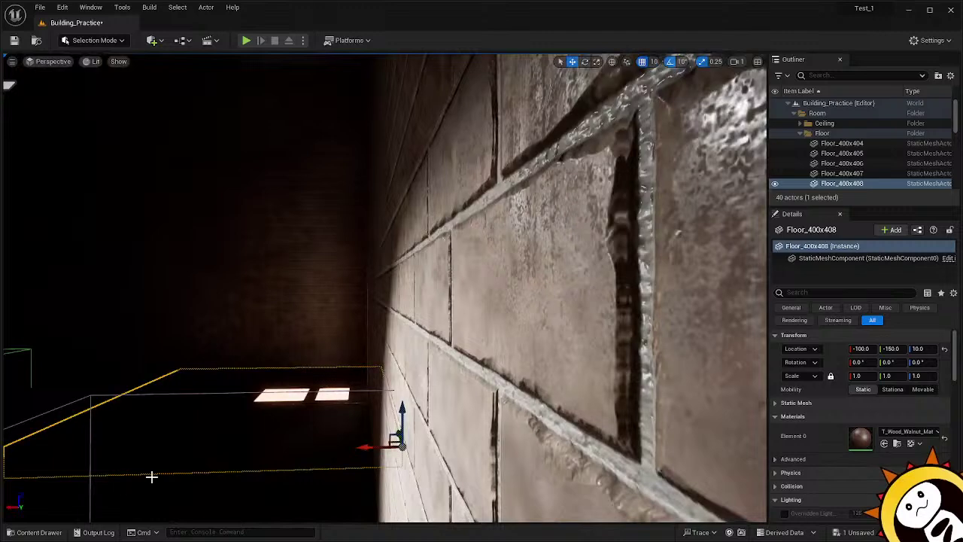
drag(366, 450, 721, 447)
right_drag(706, 486, 728, 499)
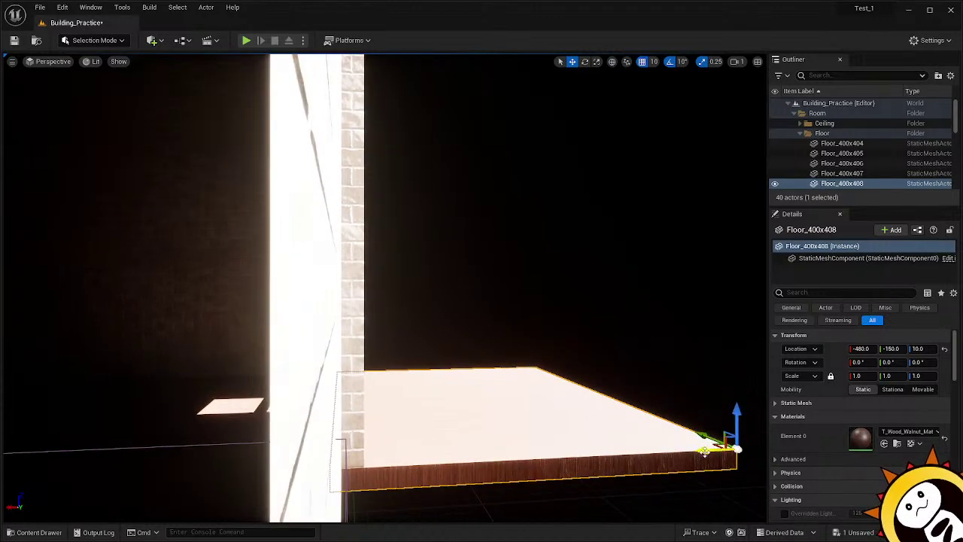
drag(708, 450, 715, 450)
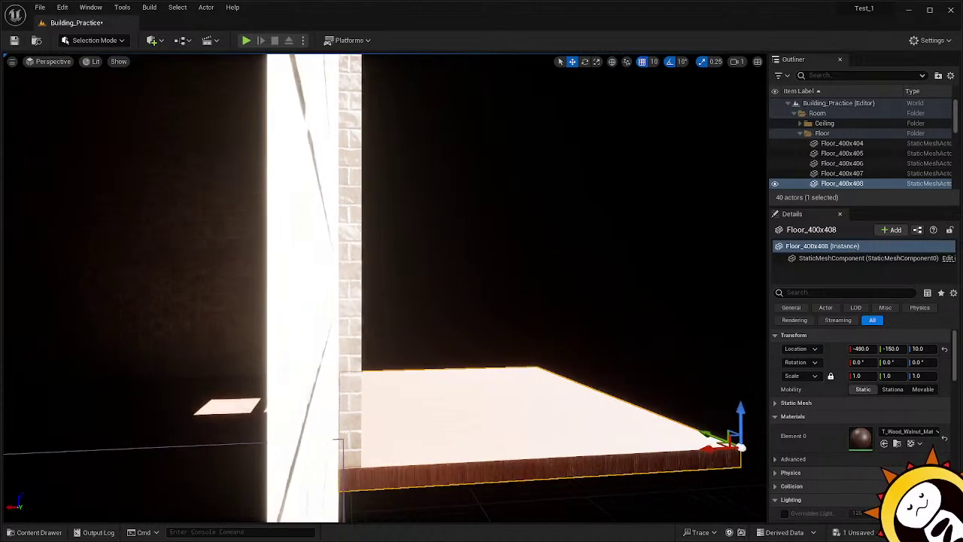
Copy the two stacked side wall panels of the building and place the copies outside at X -490, Y -280.
right_drag(711, 456, 384, 229)
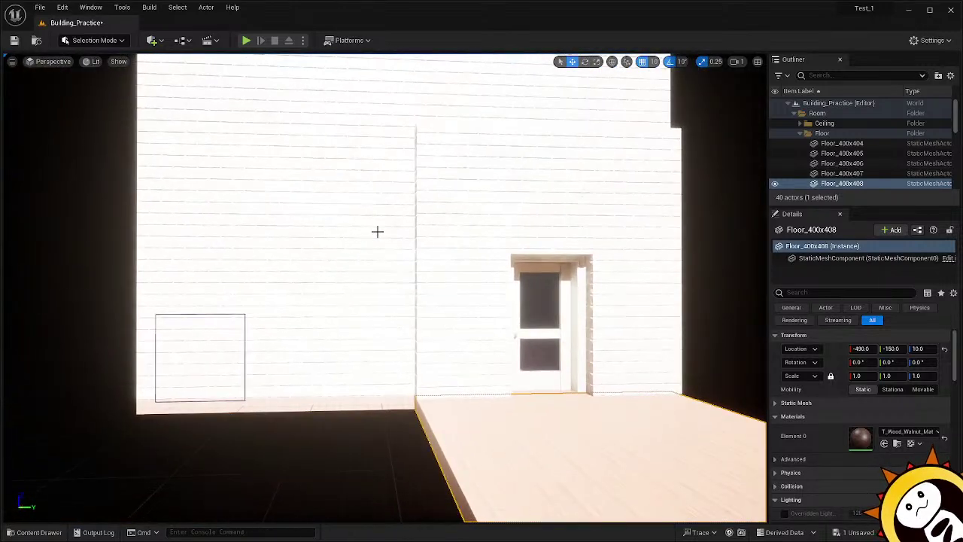
right_drag(316, 389, 359, 357)
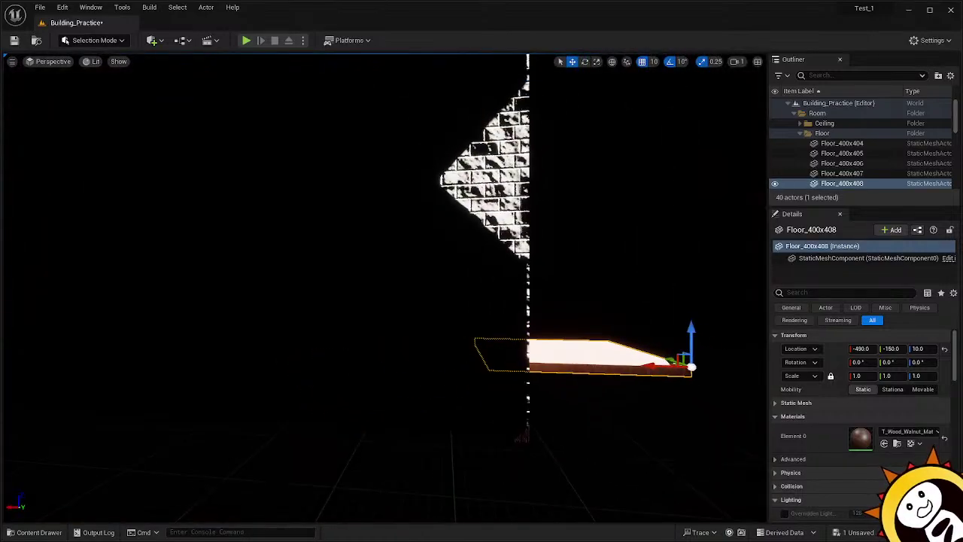
click(359, 357)
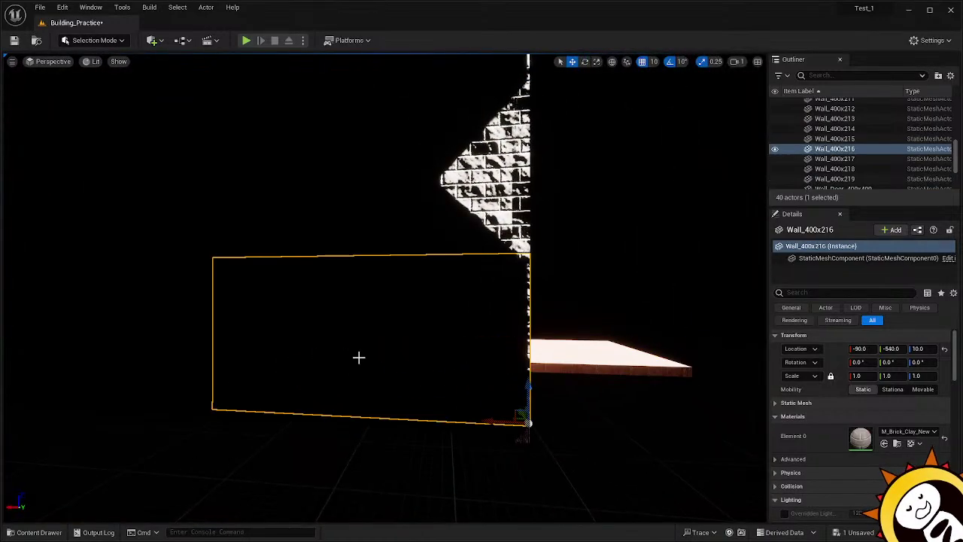
ctrl+click(412, 229)
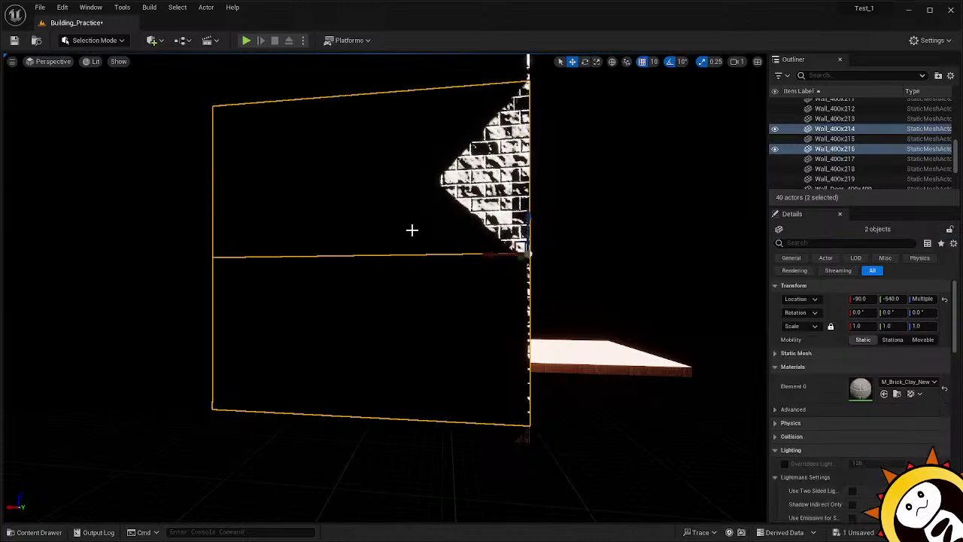
click(579, 449)
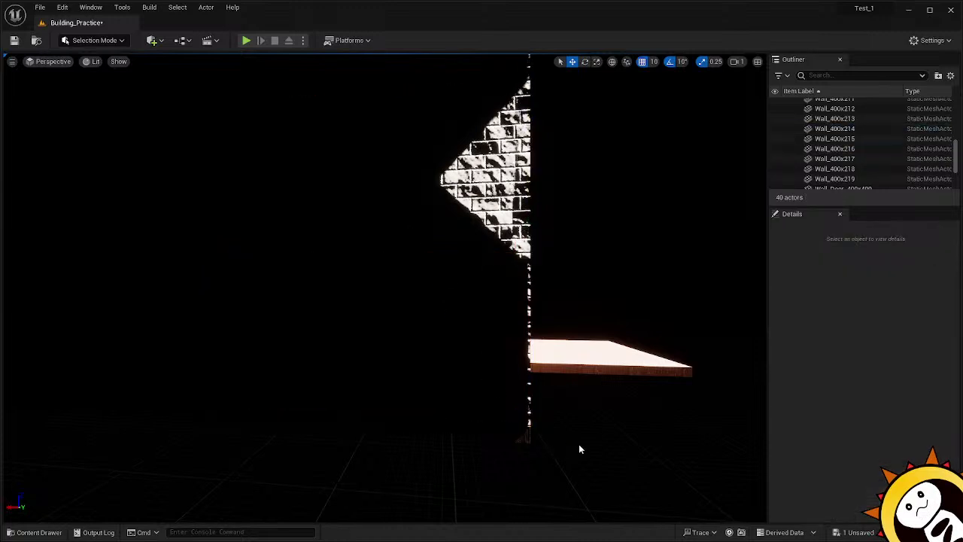
key(ctrl+v)
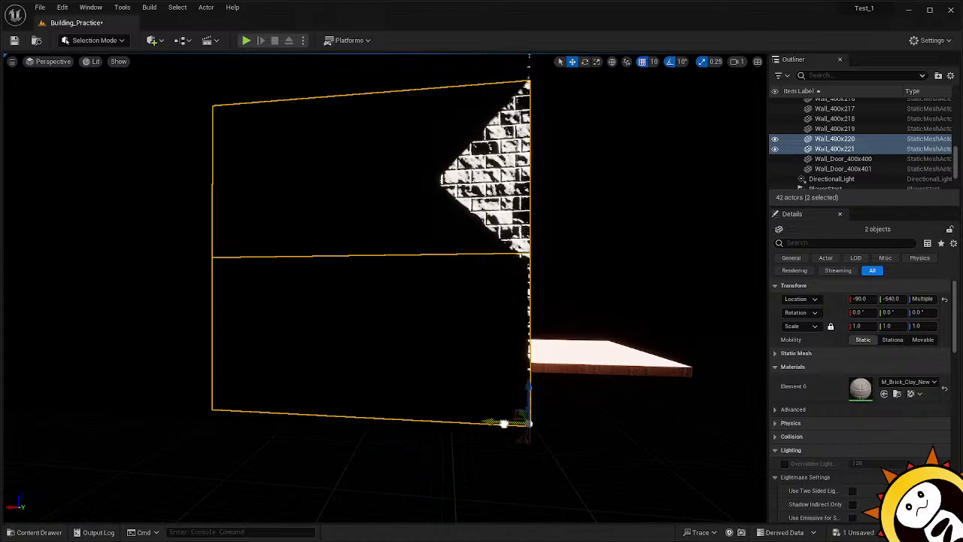
drag(503, 422, 755, 448)
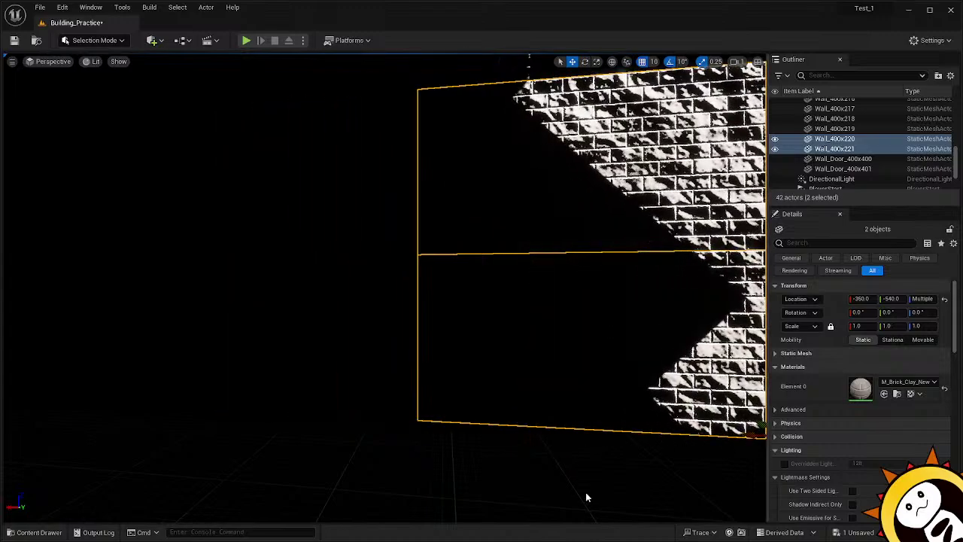
right_drag(587, 494, 386, 426)
drag(341, 400, 220, 492)
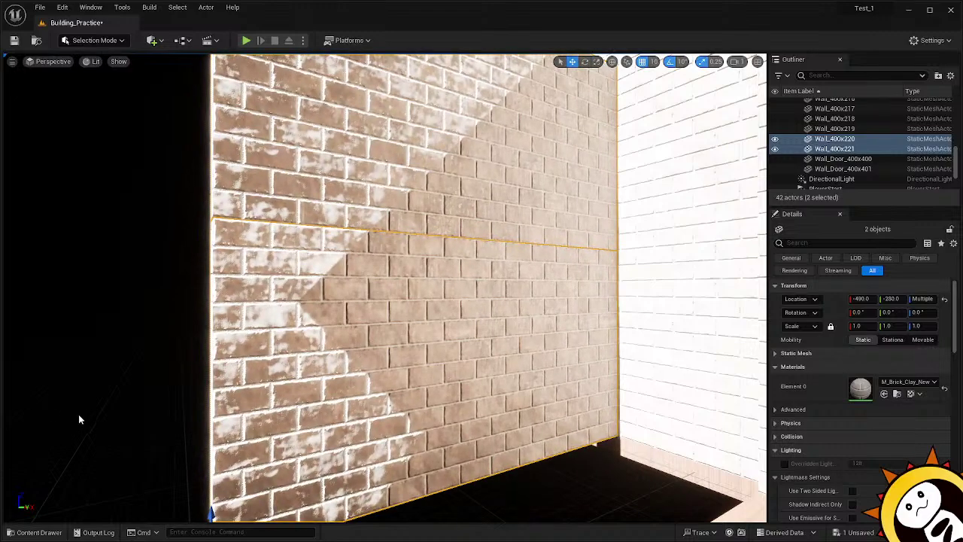
Move the copied pair of side walls to Y -140 so it stands along the new floor's edge.
key(s)
mouse_move(426, 331)
right_down()
mouse_move(444, 331)
mouse_move(426, 332)
right_up()
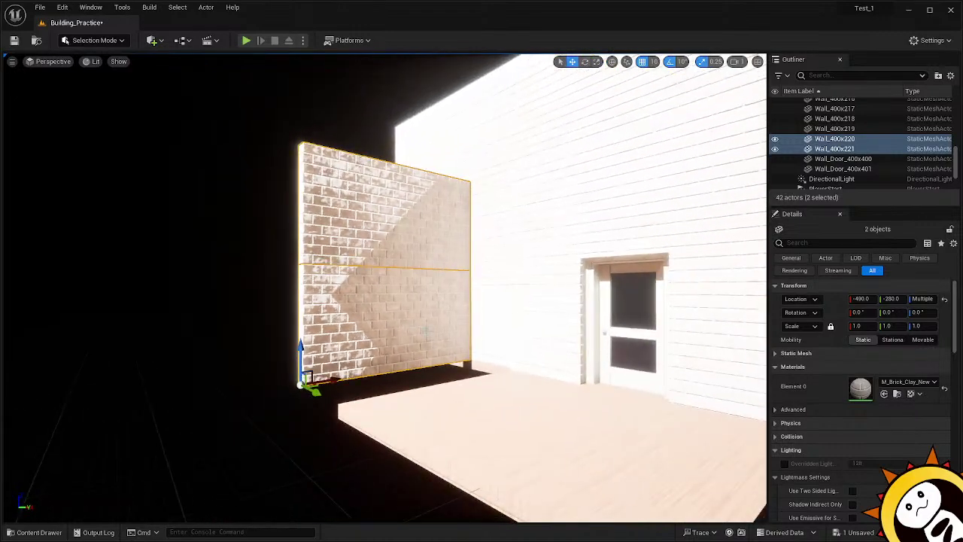
drag(313, 392, 360, 421)
key(a)
right_drag(250, 448, 319, 448)
key(w)
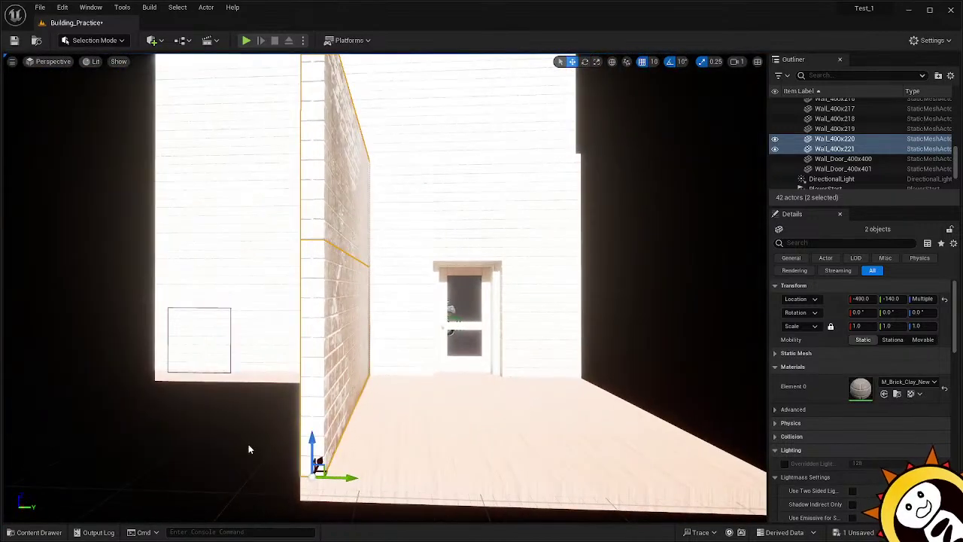
Duplicate the pair of side walls and move the copies to the opposite edge of the new floor at Y 240.
key(w)
right_drag(248, 449, 184, 453)
key(w)
key(s)
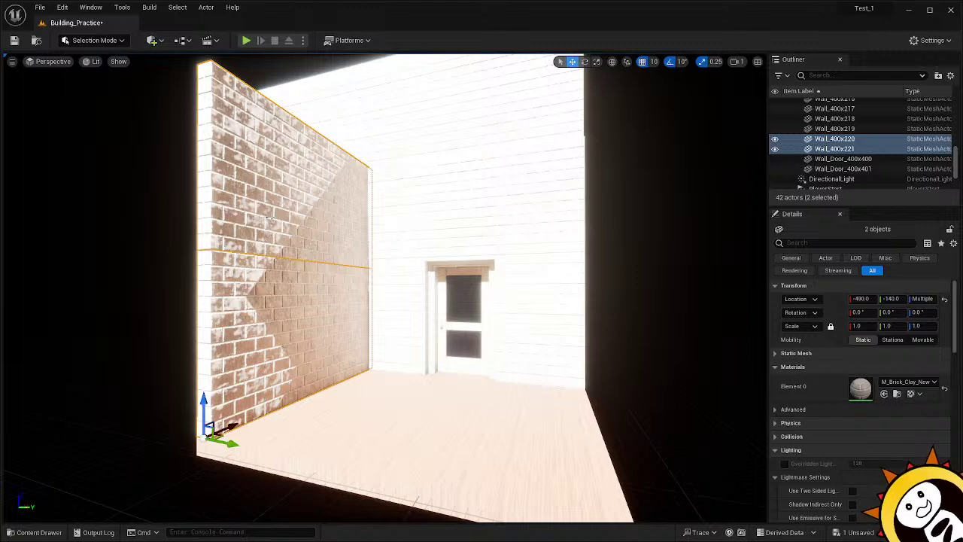
key(ctrl+d)
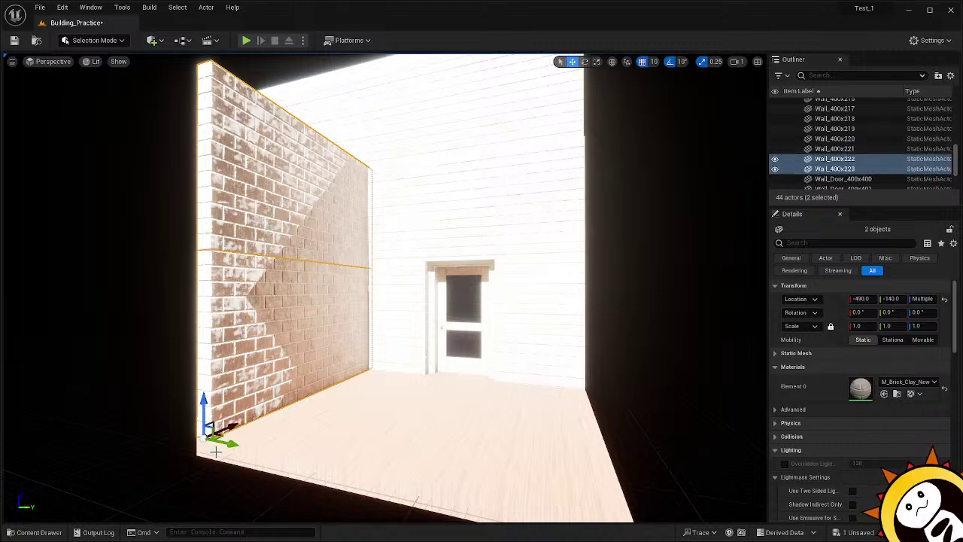
drag(225, 443, 669, 521)
key(w)
right_drag(674, 503, 679, 480)
key(s)
key(w)
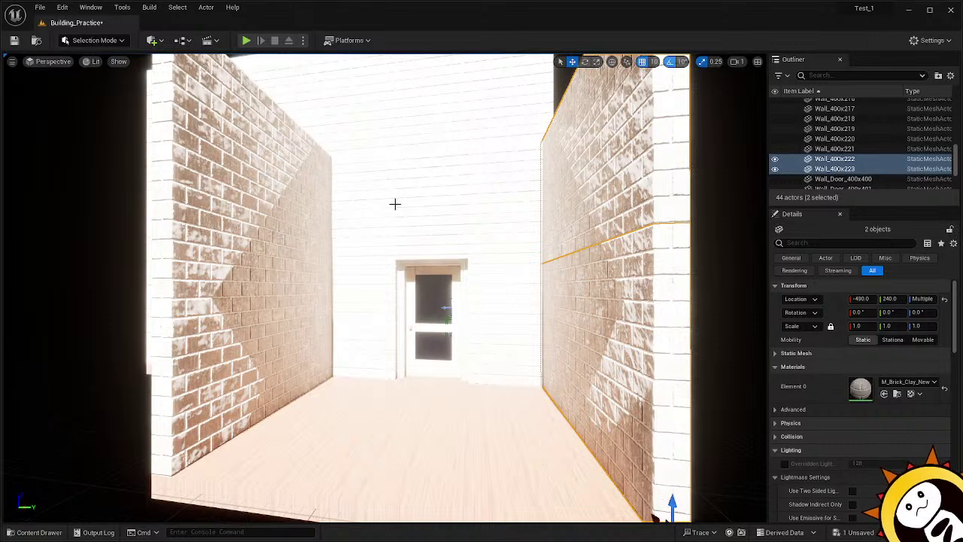
Copy the plain exterior wall panel beside the door and move it to X -480, Y -150 to close the new room's open end.
right_drag(17, 420, 78, 410)
click(307, 324)
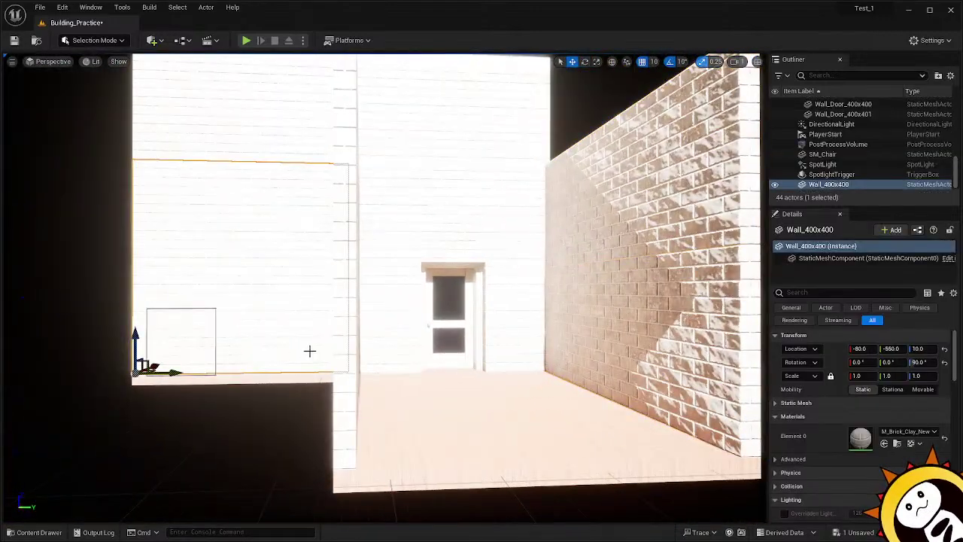
click(290, 437)
key(ctrl+v)
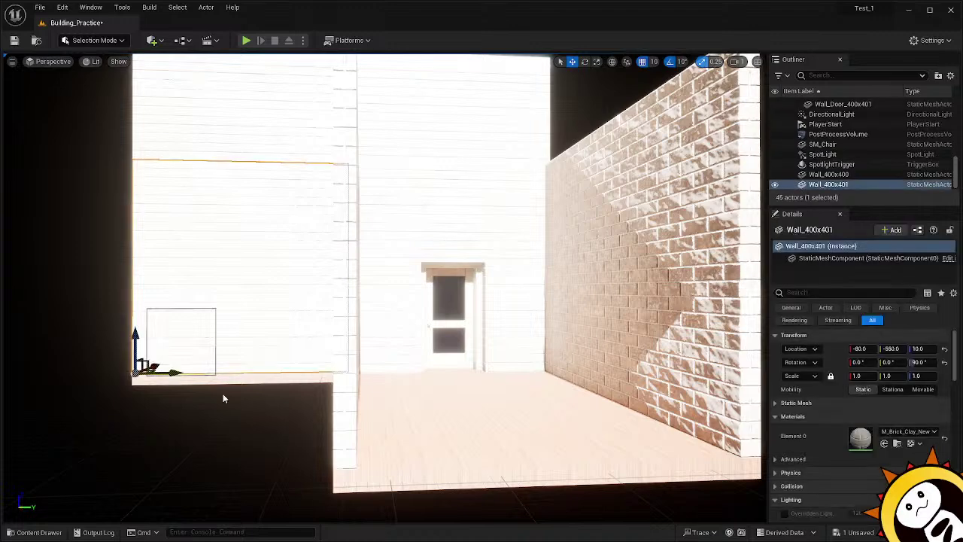
drag(155, 367, 12, 450)
right_drag(151, 467, 79, 459)
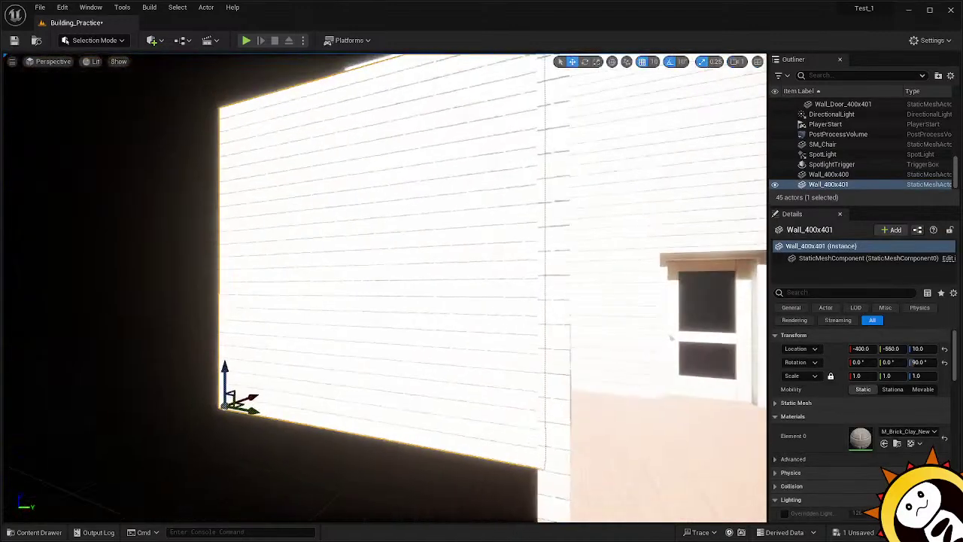
drag(259, 409, 728, 495)
mouse_move(96, 397)
mouse_down()
mouse_move(158, 376)
mouse_move(96, 397)
mouse_up()
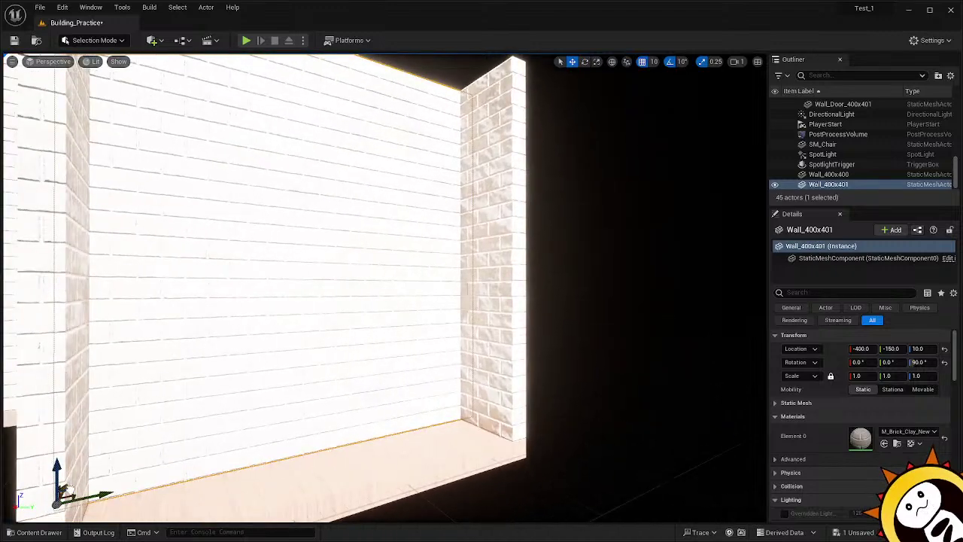
drag(66, 491, 43, 486)
Examine the new entrance room from inside, checking the wall corners beside the door and the open top.
drag(430, 464, 433, 426)
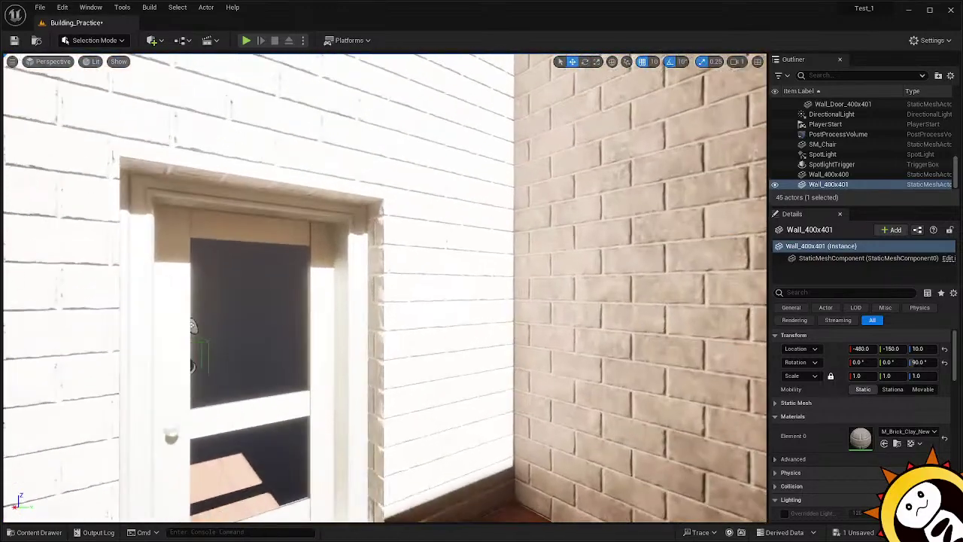
right_drag(547, 492, 712, 489)
right_drag(546, 467, 305, 465)
key(w)
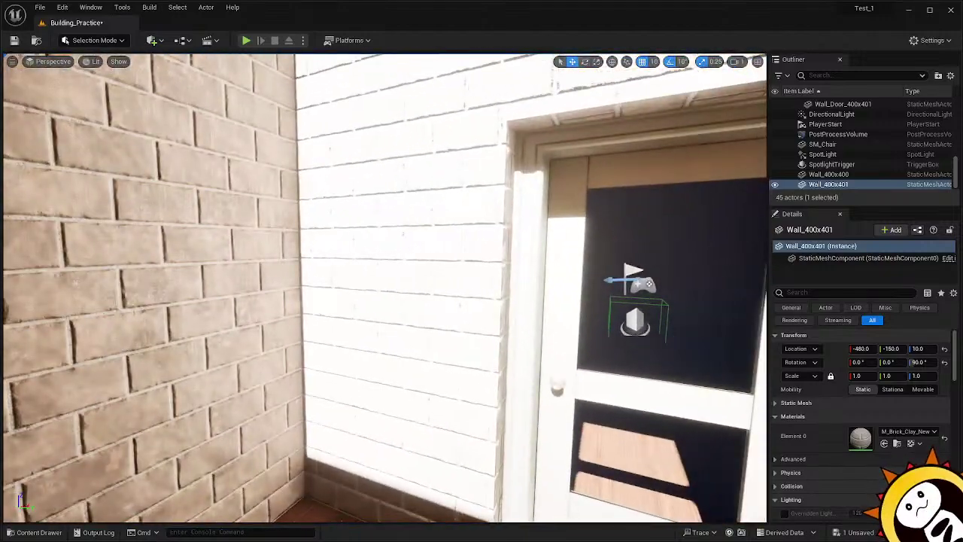
right_drag(527, 431, 527, 511)
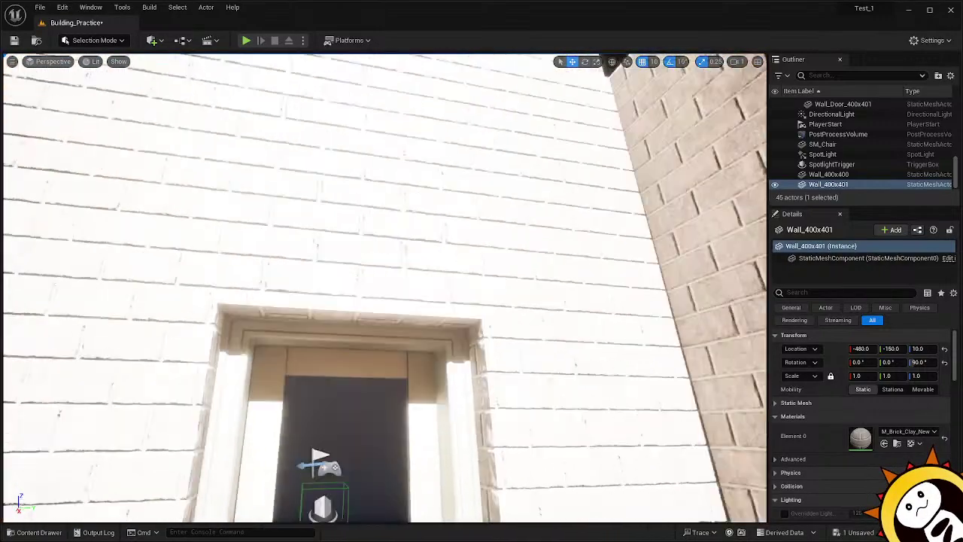
right_drag(385, 289, 520, 271)
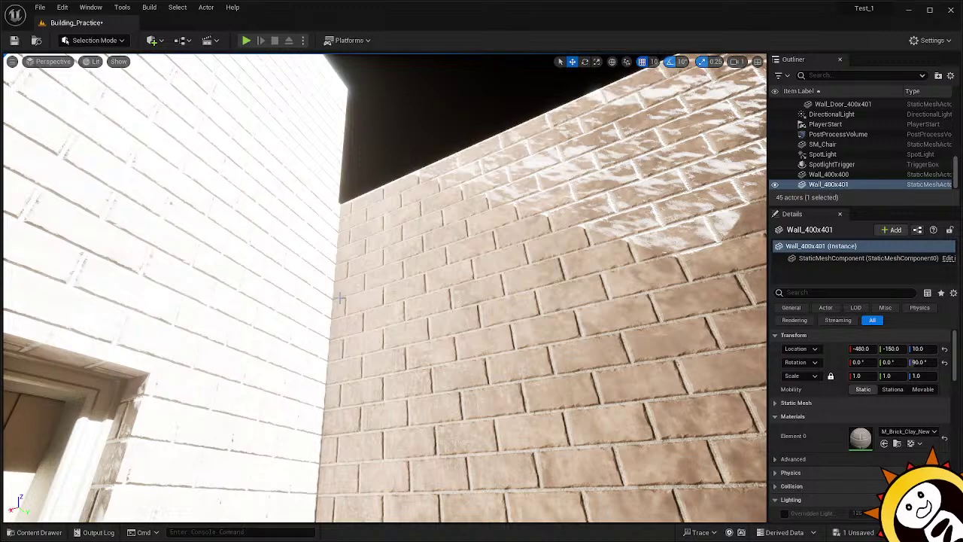
Duplicate the dark room's ceiling panel at X -90, Y -150 and lower the copy to Z 410.
right_drag(340, 298, 15, 391)
key(w)
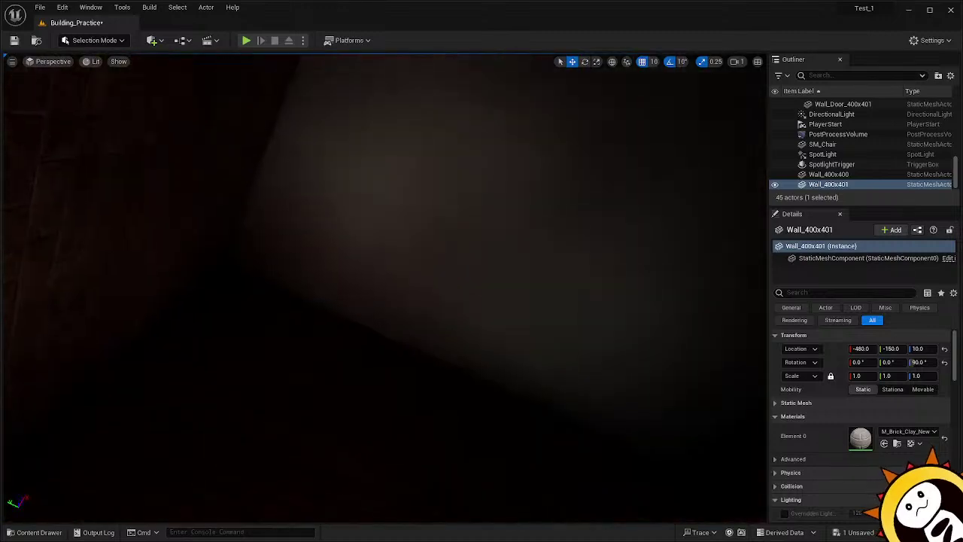
click(354, 289)
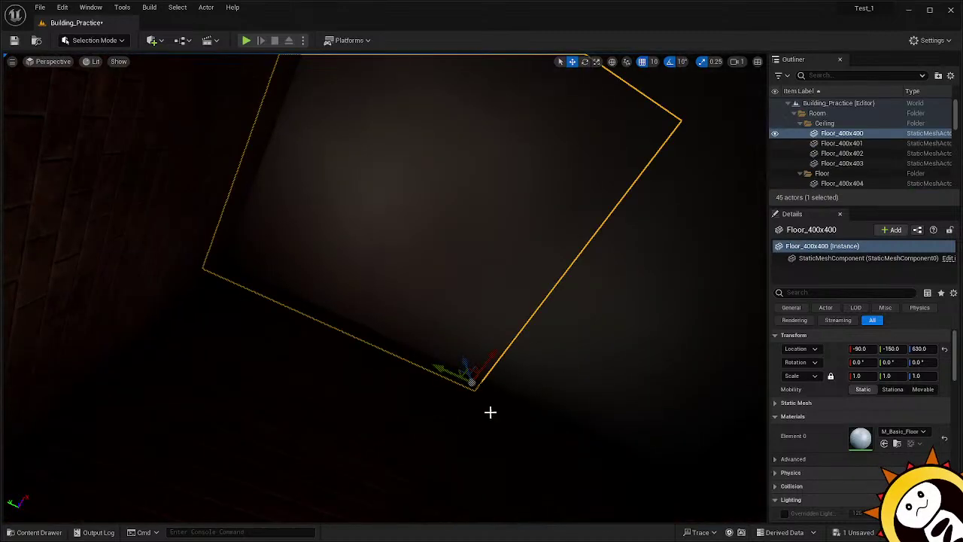
right_drag(528, 464, 489, 425)
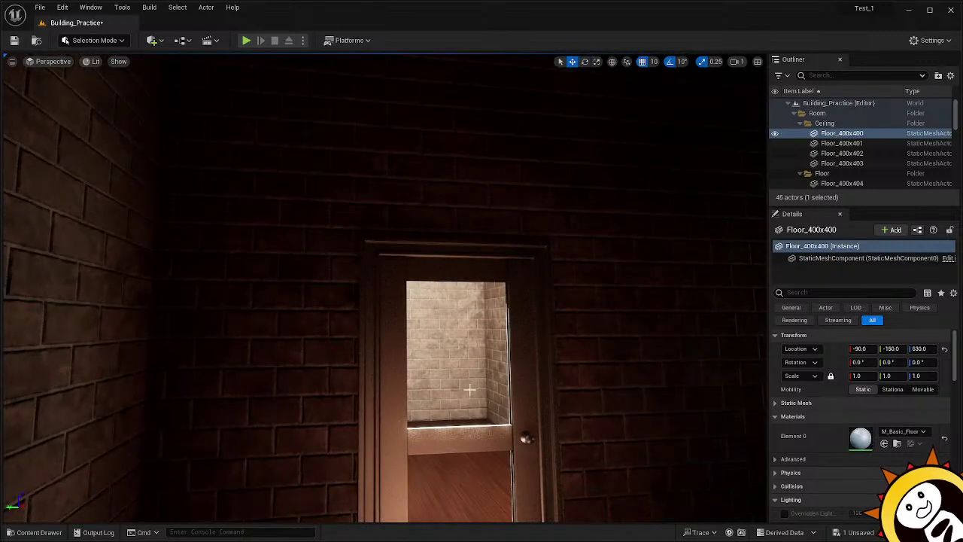
right_drag(458, 484, 527, 481)
right_drag(425, 498, 399, 407)
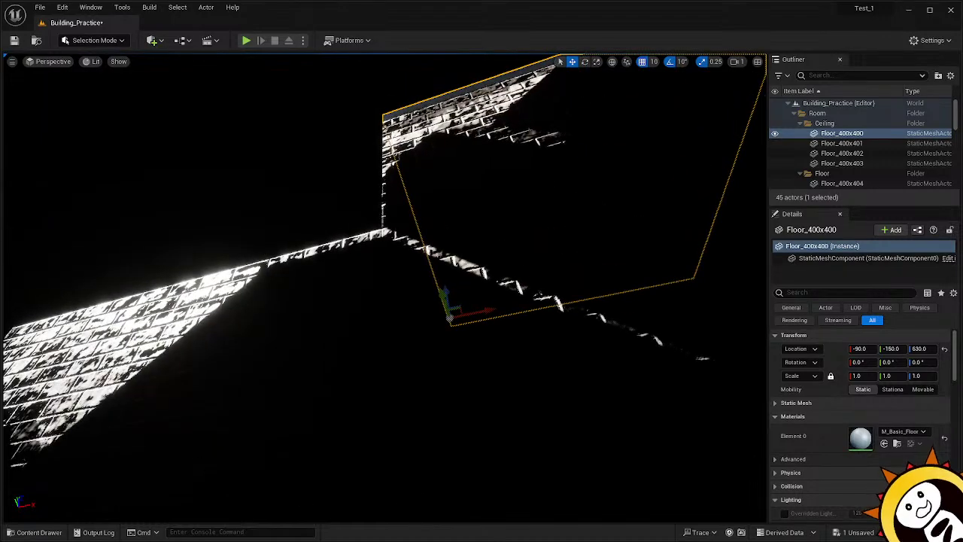
key(ctrl+d)
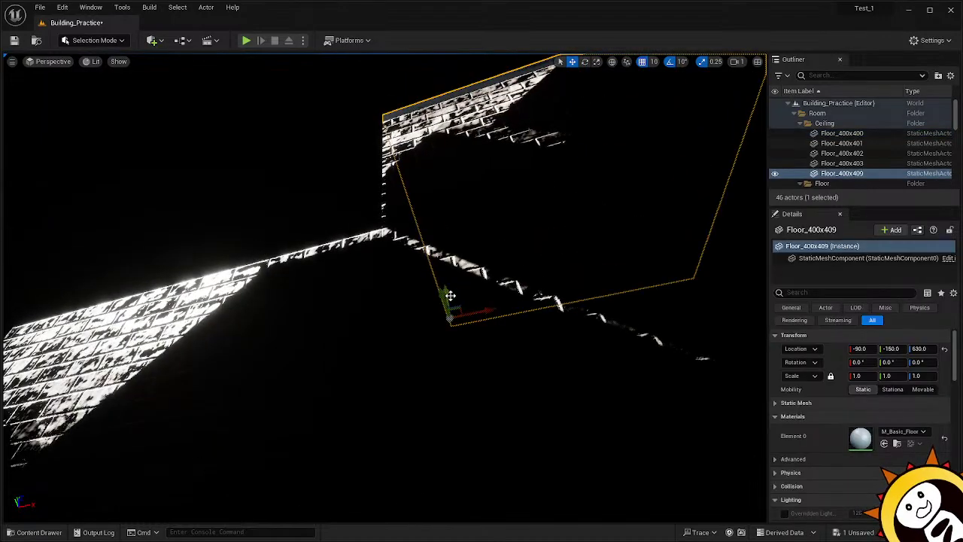
drag(449, 296, 441, 404)
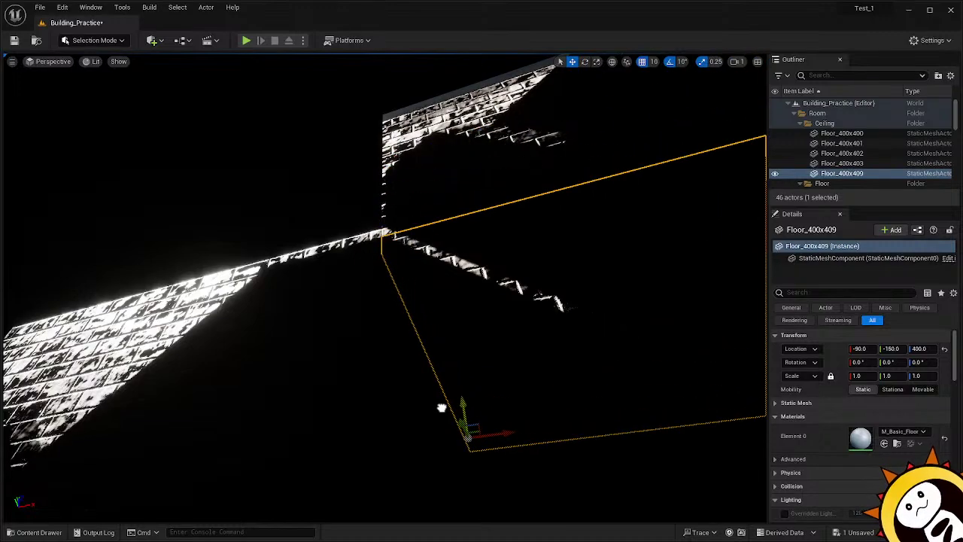
right_drag(442, 408, 406, 425)
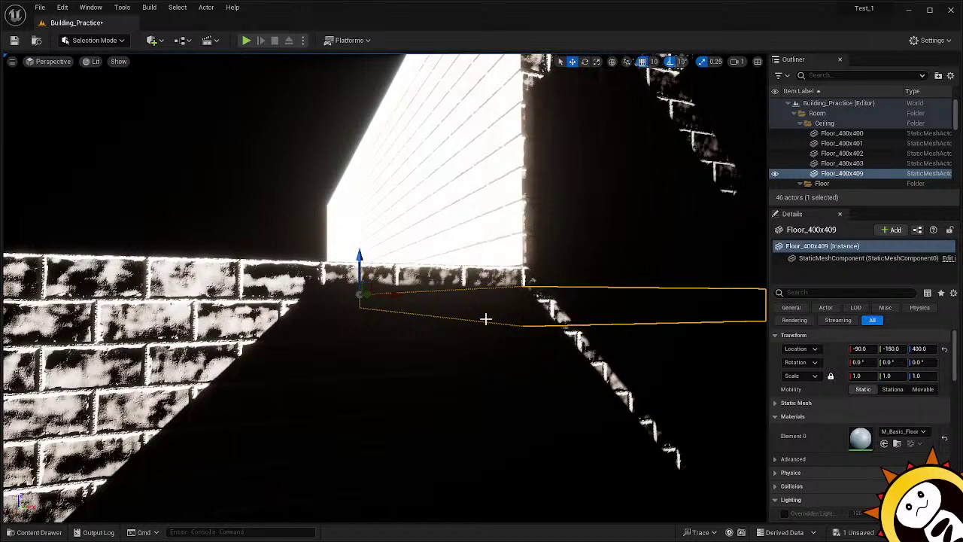
drag(358, 255, 359, 246)
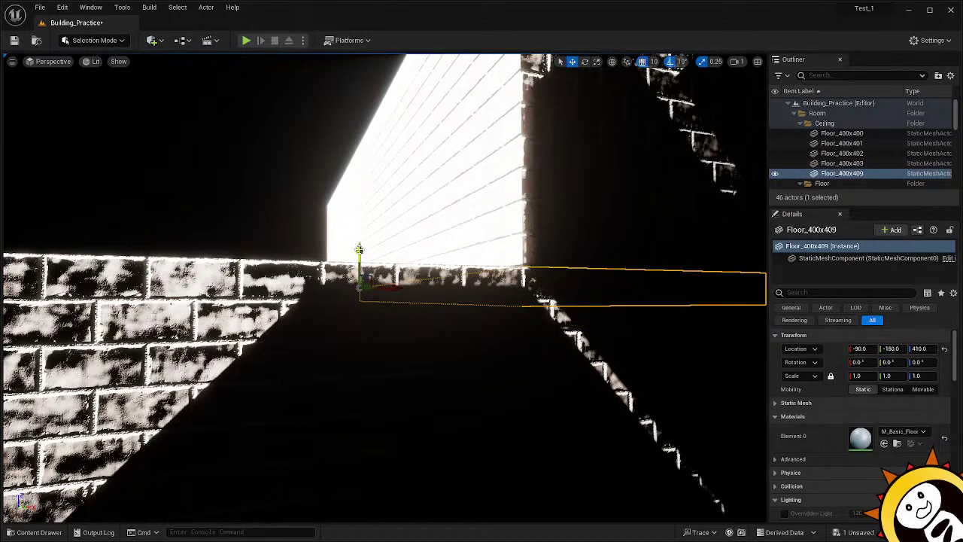
Move the copied ceiling panel to X -490 so it covers the open top of the entrance room.
right_drag(539, 338, 547, 384)
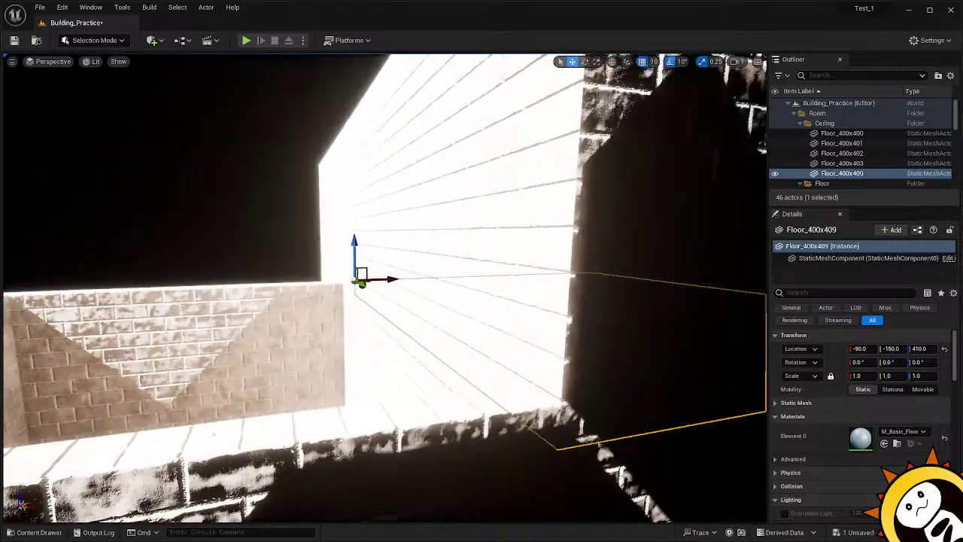
drag(391, 281, 174, 285)
right_drag(290, 283, 275, 283)
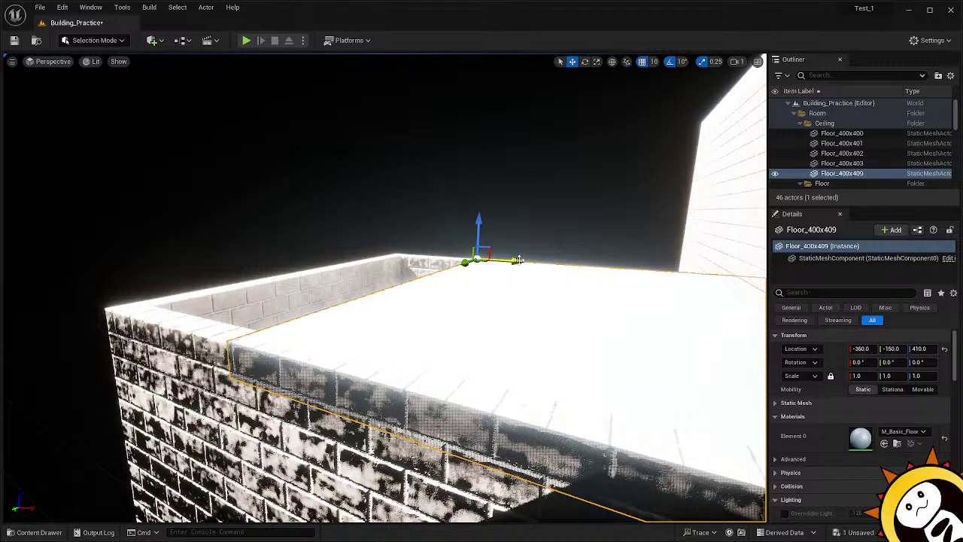
drag(512, 261, 428, 244)
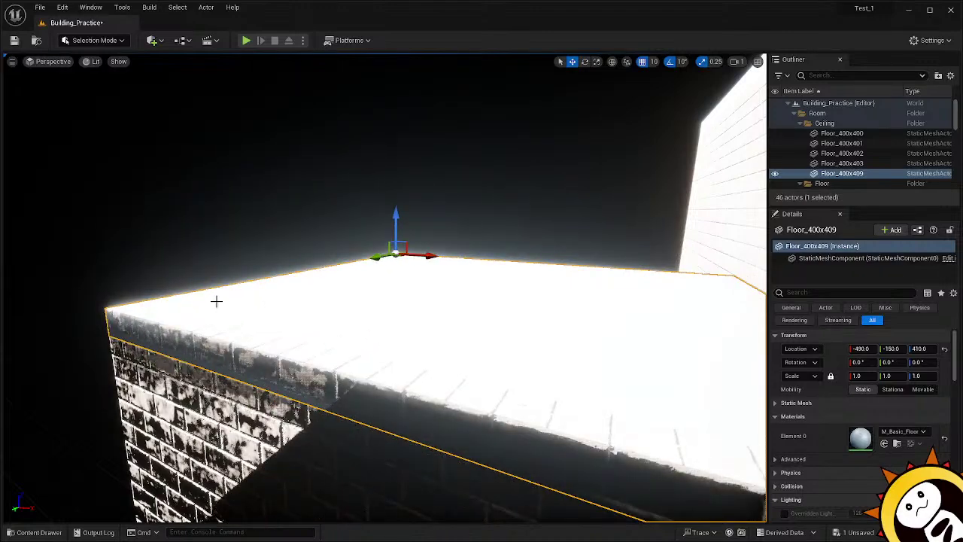
right_drag(215, 301, 244, 318)
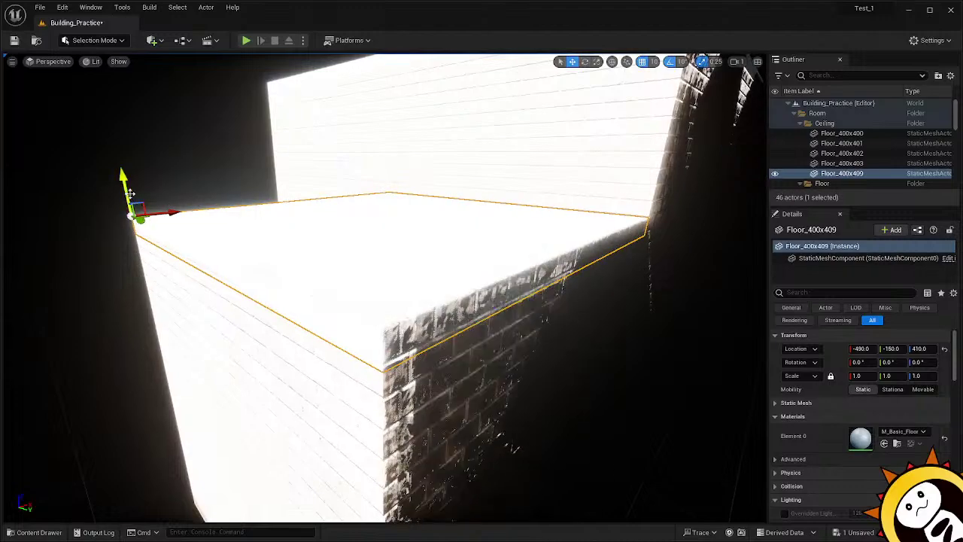
mouse_move(126, 192)
mouse_down()
mouse_move(129, 176)
mouse_move(137, 195)
mouse_up()
Select the SpotlightTrigger box beside the player start and open the Level Blueprint's event graph.
right_drag(382, 294, 459, 315)
key(w)
right_drag(496, 374, 536, 375)
click(483, 301)
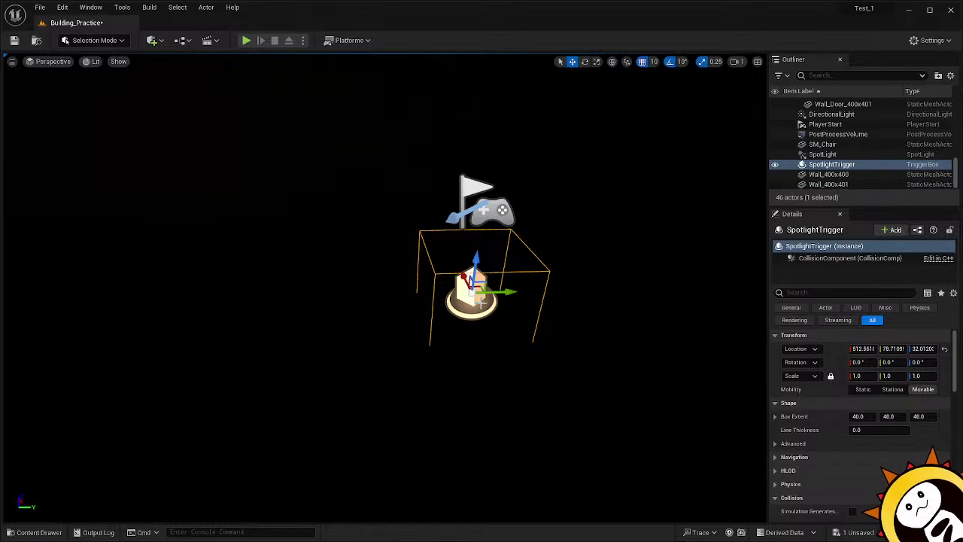
right_click(482, 301)
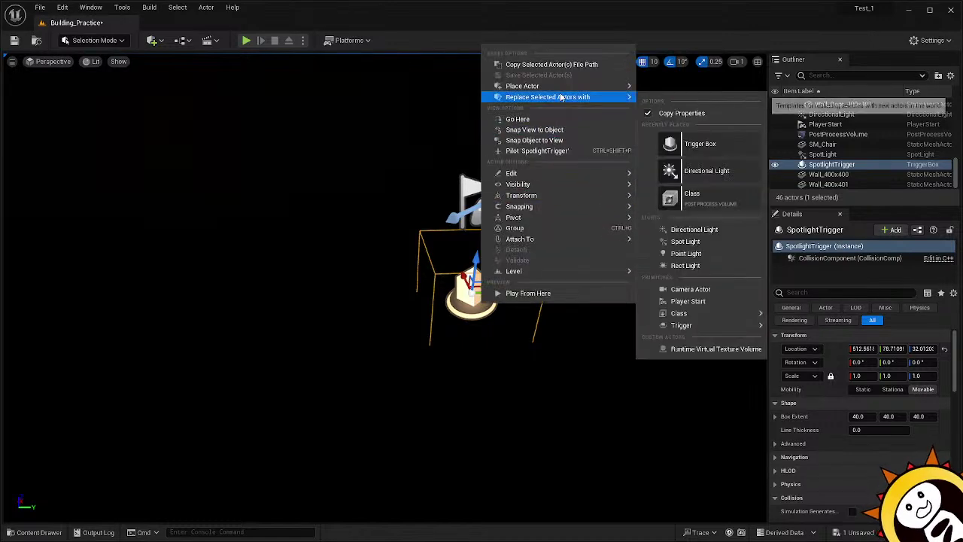
mouse_move(532, 174)
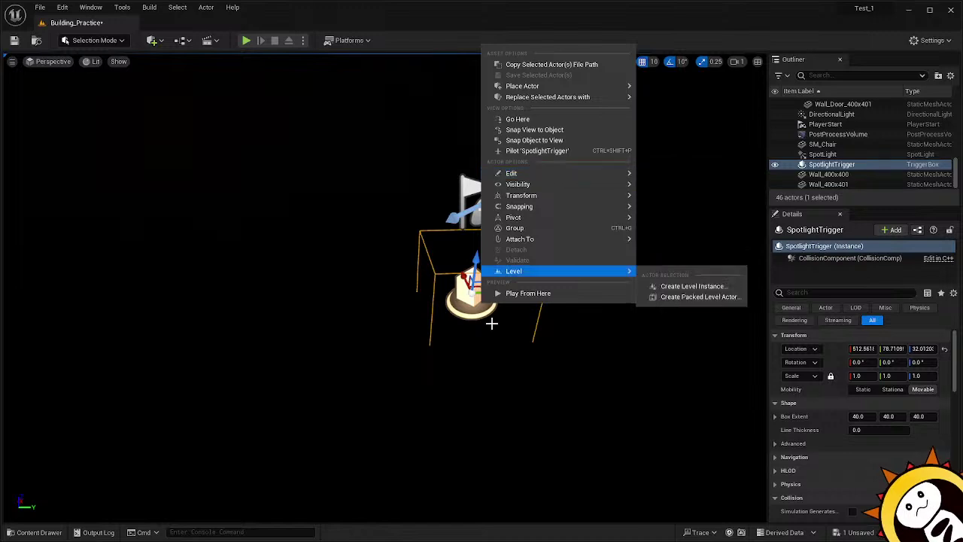
click(473, 318)
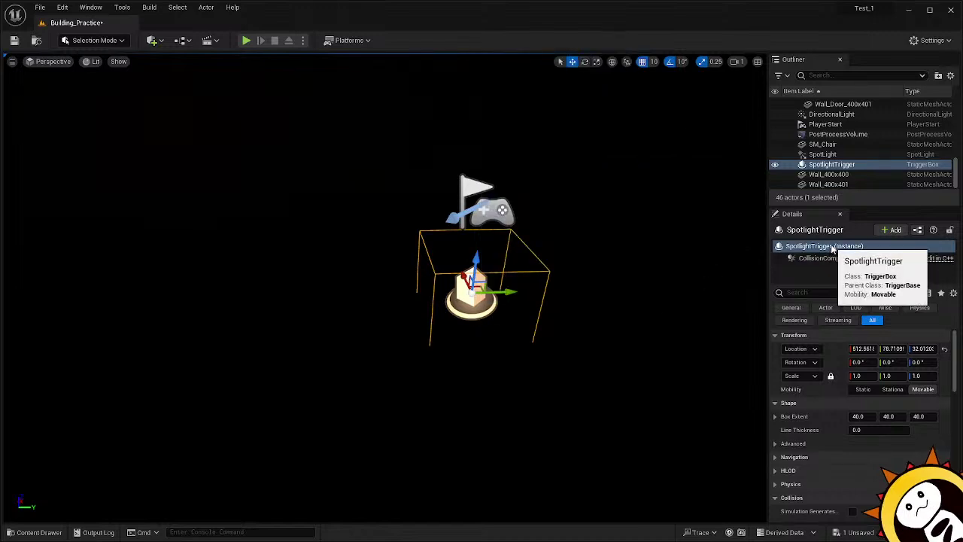
click(832, 248)
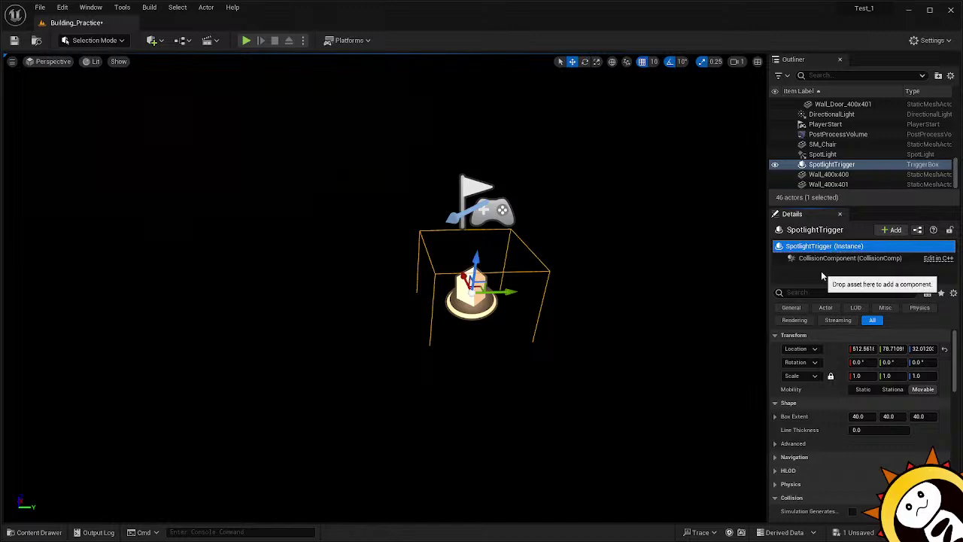
click(167, 41)
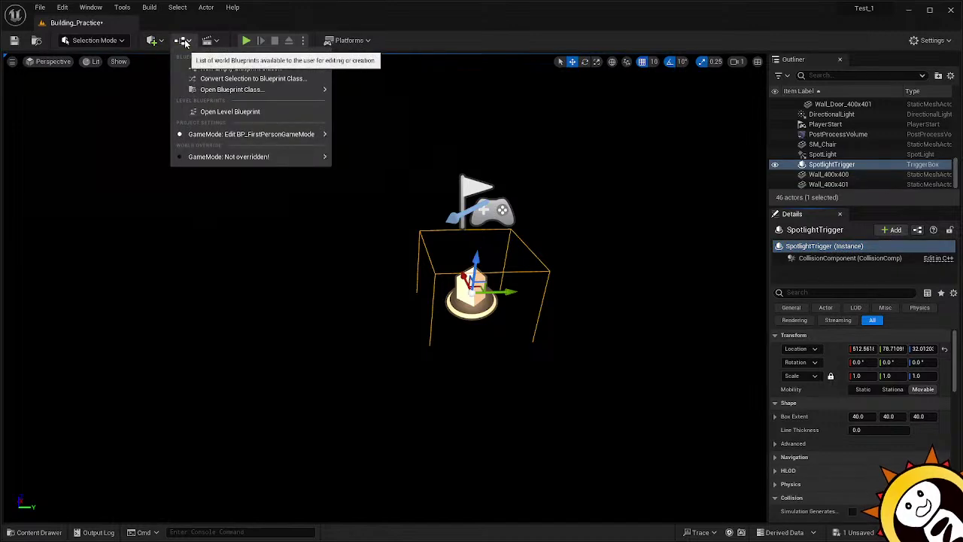
click(304, 112)
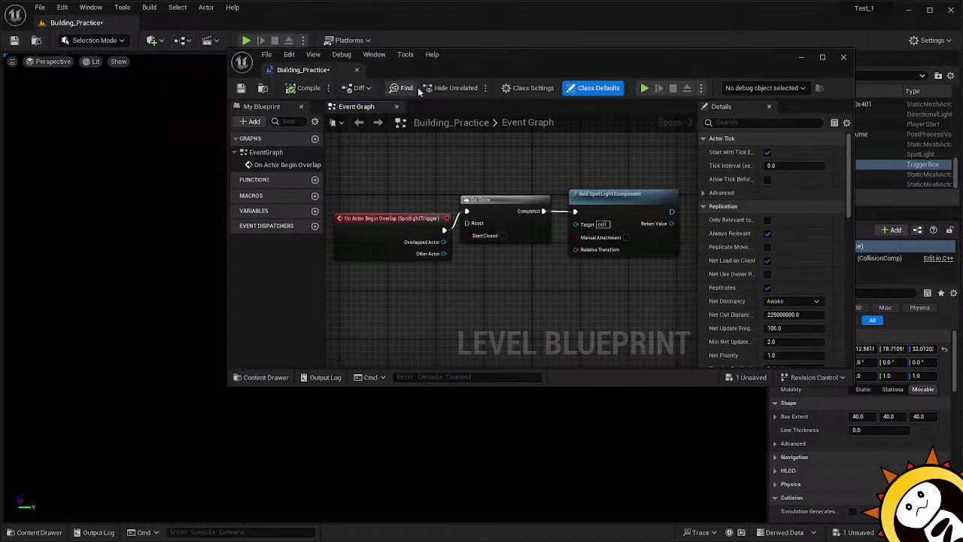
drag(462, 65, 326, 122)
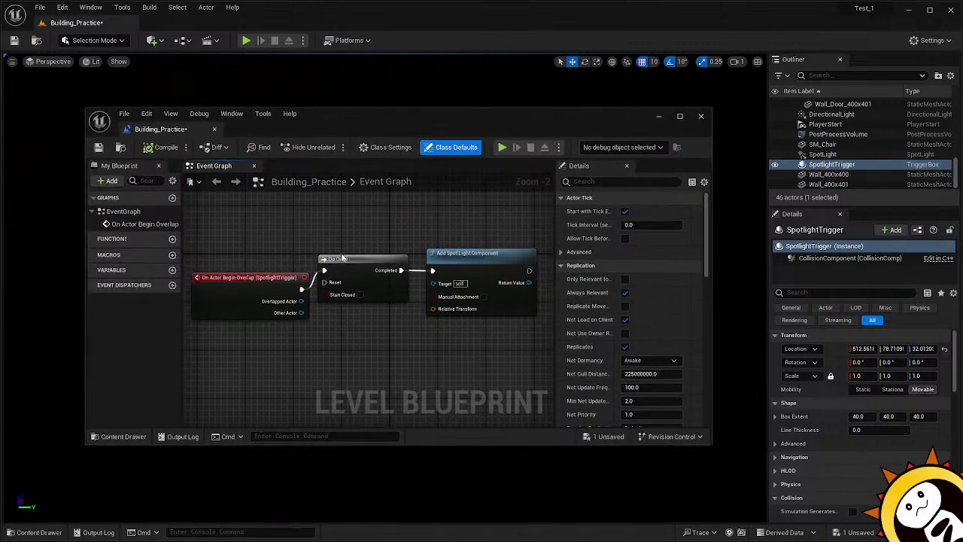
Move the Add Spot Light Component node farther from the Do Once node to make room between them.
right_drag(340, 344, 326, 304)
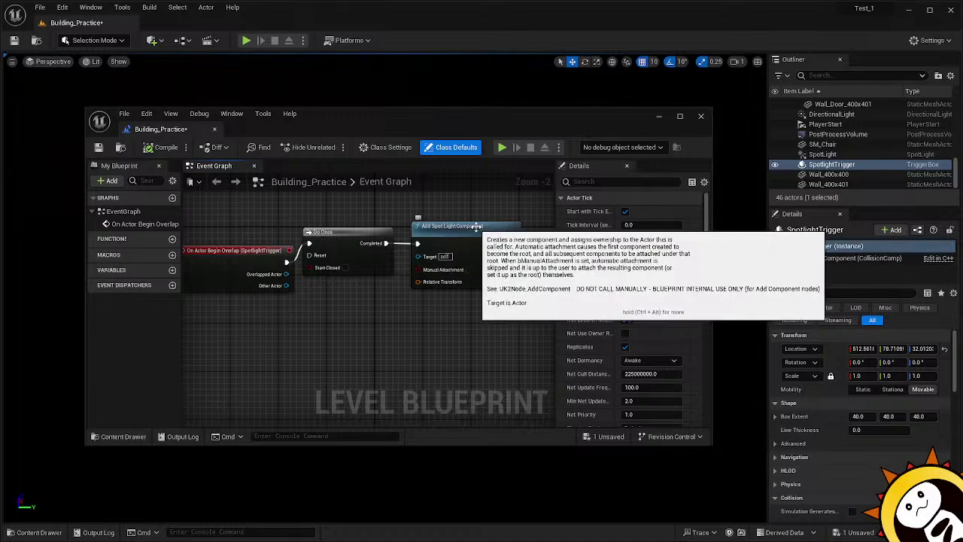
drag(476, 225, 492, 223)
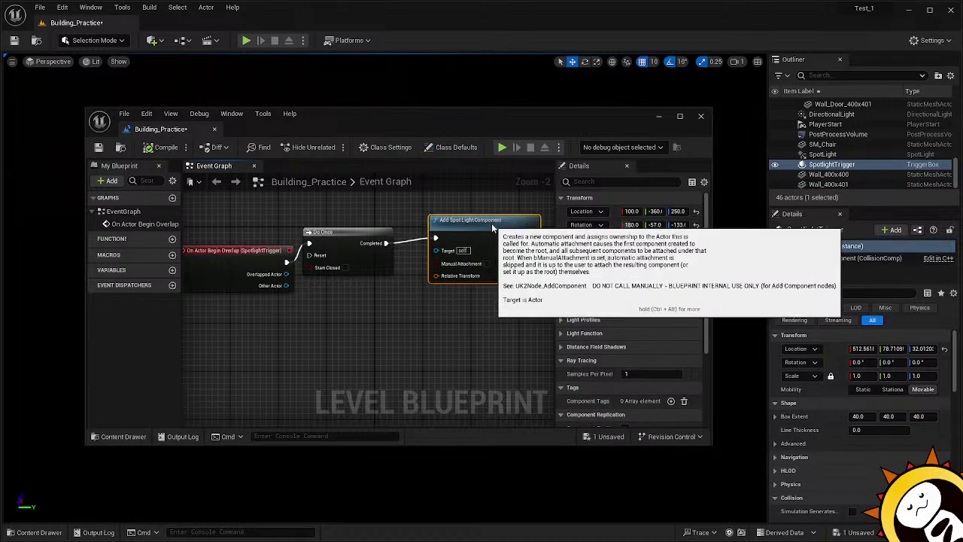
right_drag(475, 325, 411, 328)
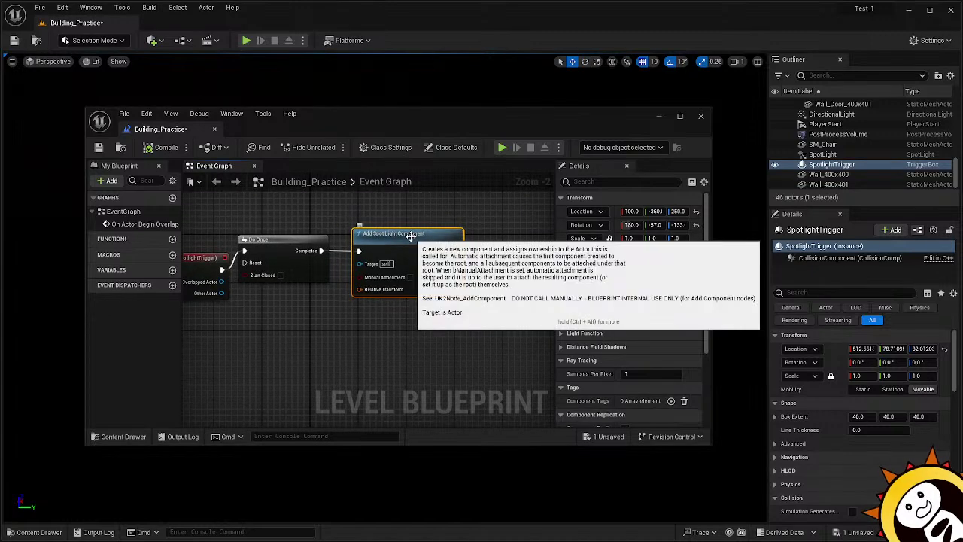
drag(411, 235, 483, 235)
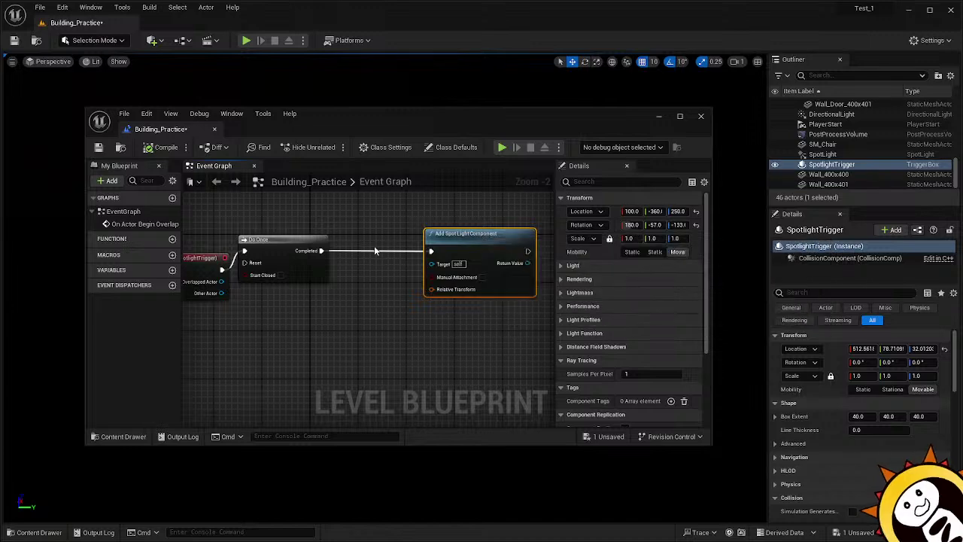
Add a Multiply node to the event graph and place it between Do Once and Add Spot Light Component.
right_click(363, 348)
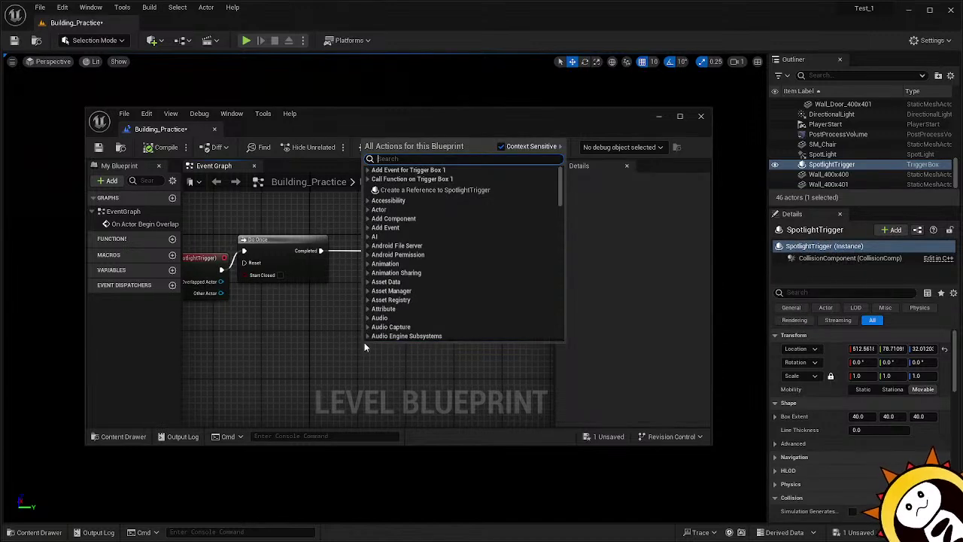
text(multip)
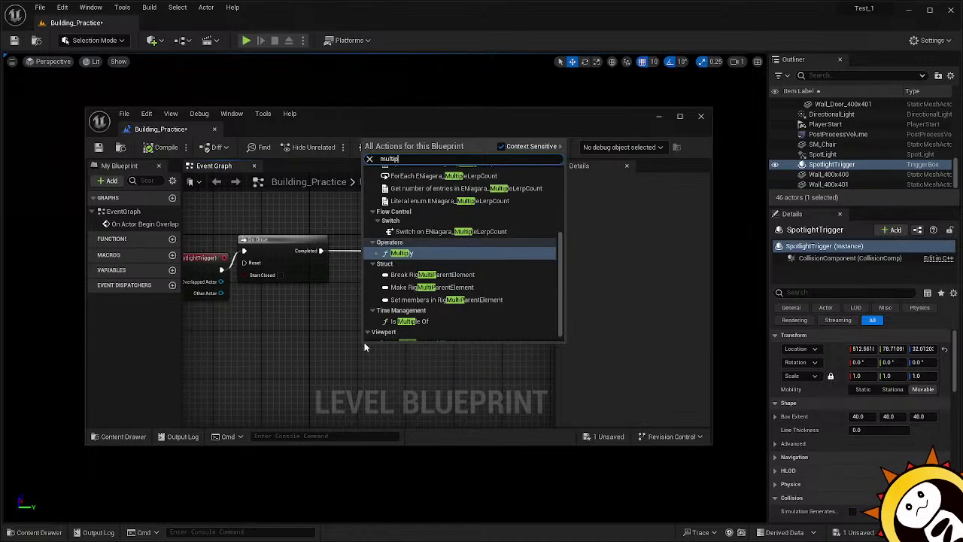
click(407, 255)
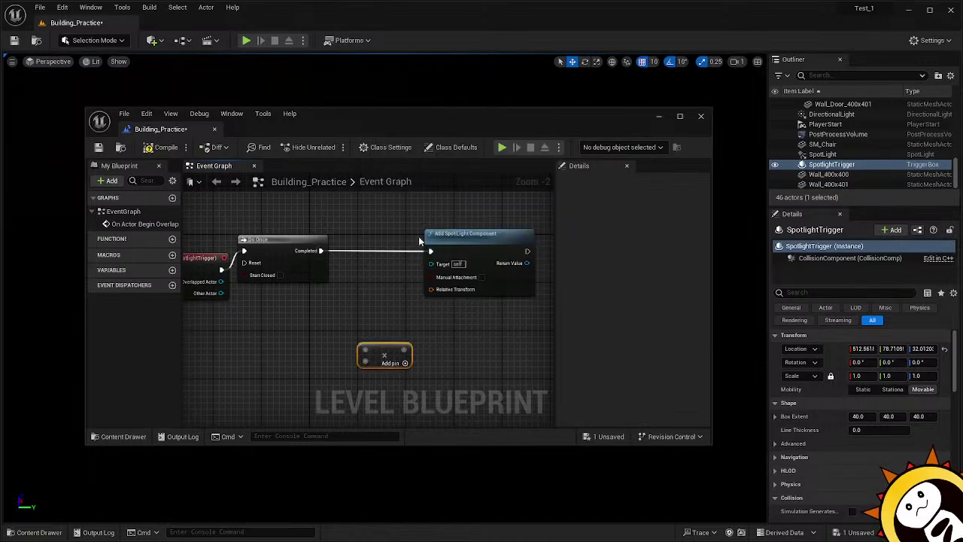
drag(394, 344, 400, 278)
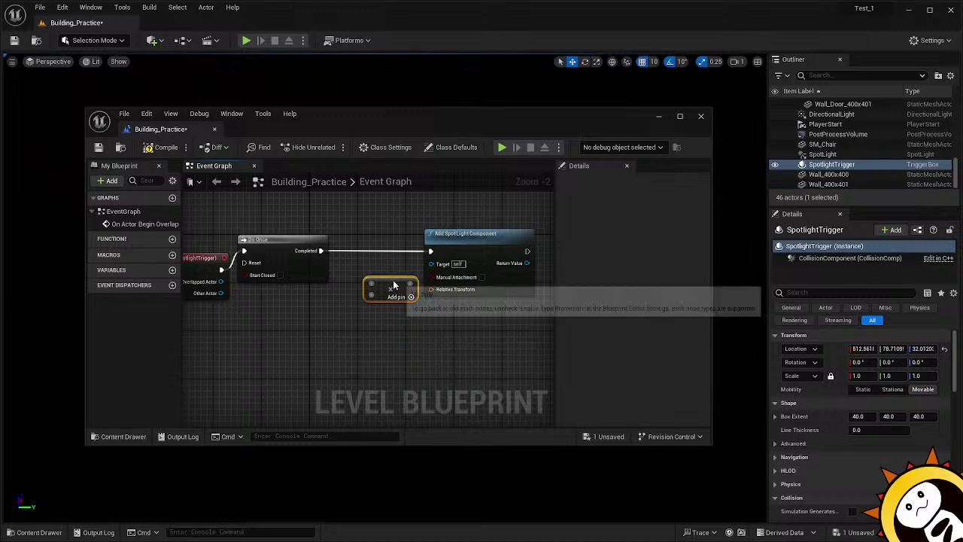
Add a second Multiply node starting from the Completed output of the Do Once node.
drag(321, 251, 343, 317)
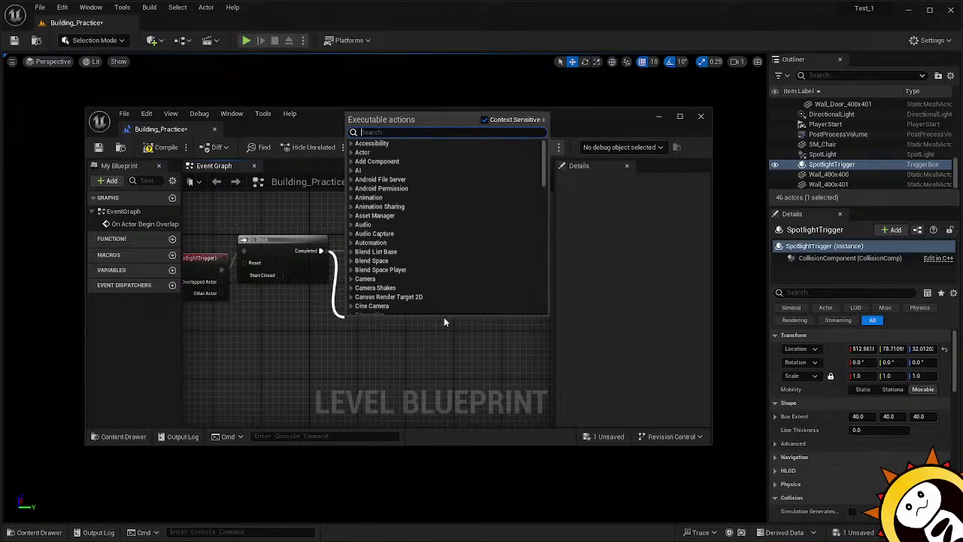
text(mul)
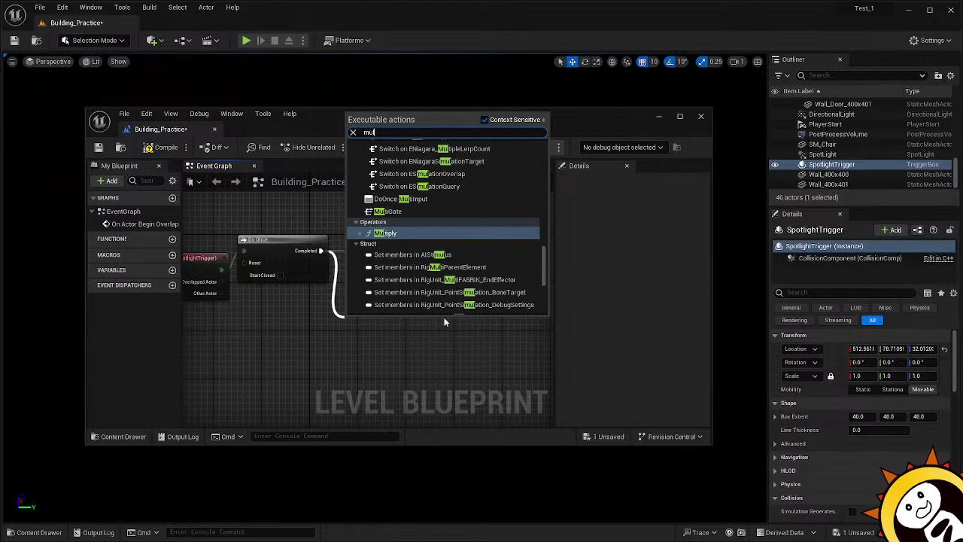
click(484, 241)
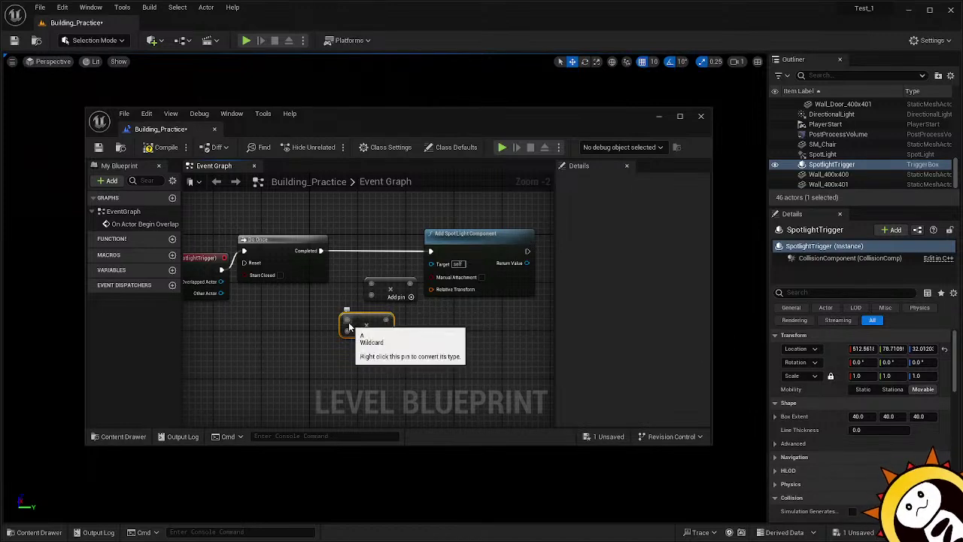
Convert the second Multiply node's first input to Integer and promote it to a variable.
right_click(348, 325)
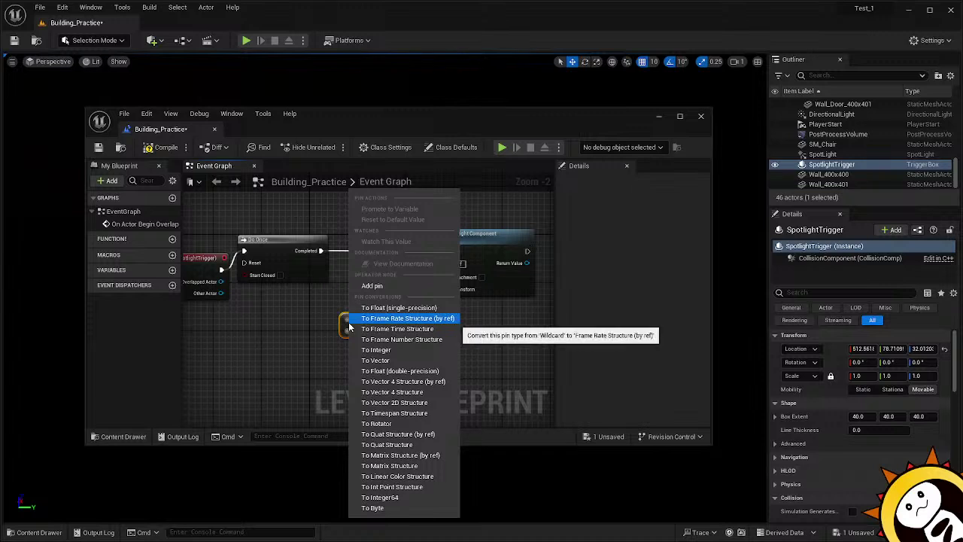
click(404, 350)
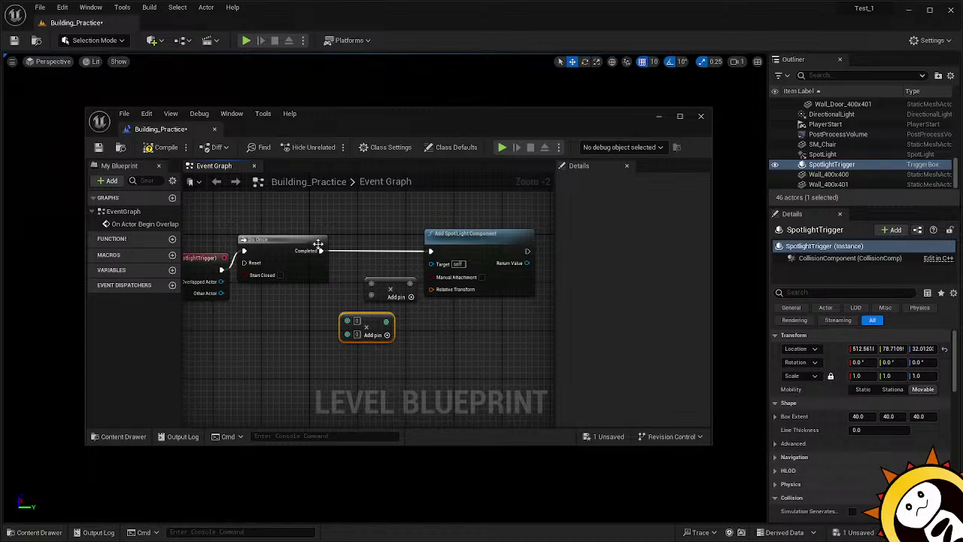
right_click(348, 323)
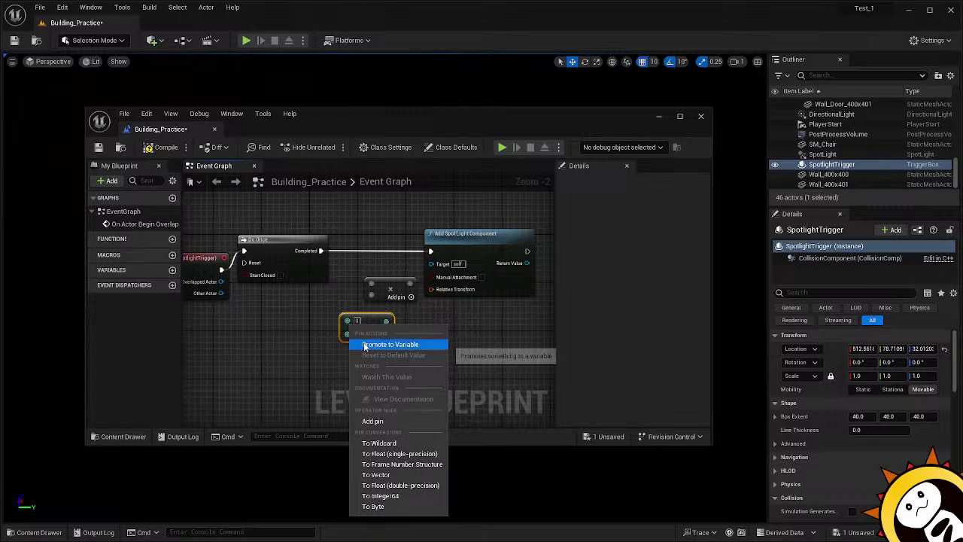
click(390, 344)
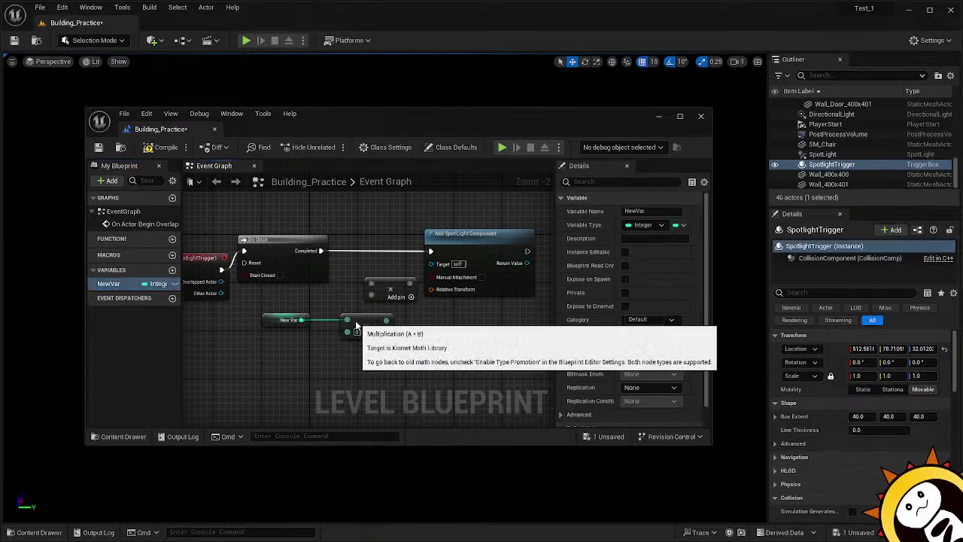
Undo the variable promotion and the Integer conversion, and convert the second Multiply node's first input to Float (single-precision).
key(ctrl+z)
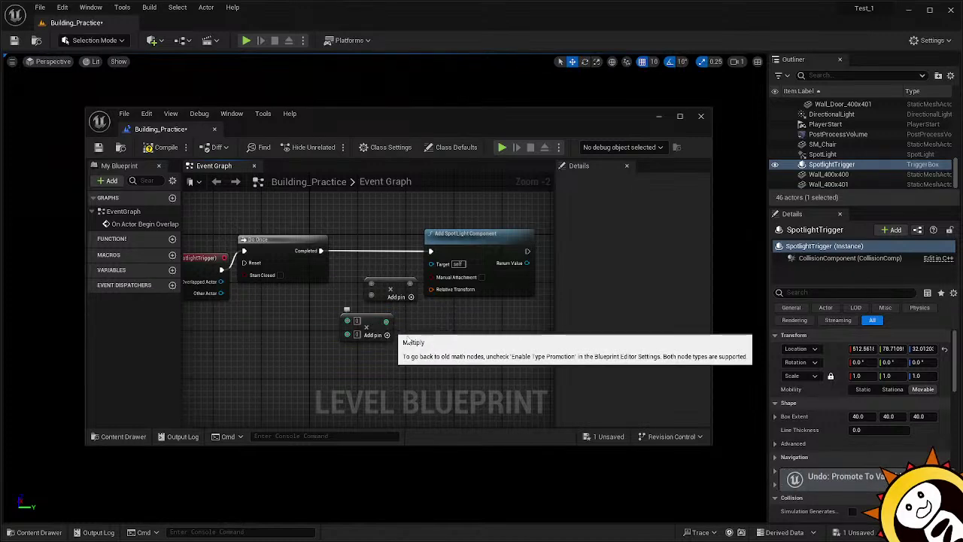
key(ctrl+z)
right_click(351, 325)
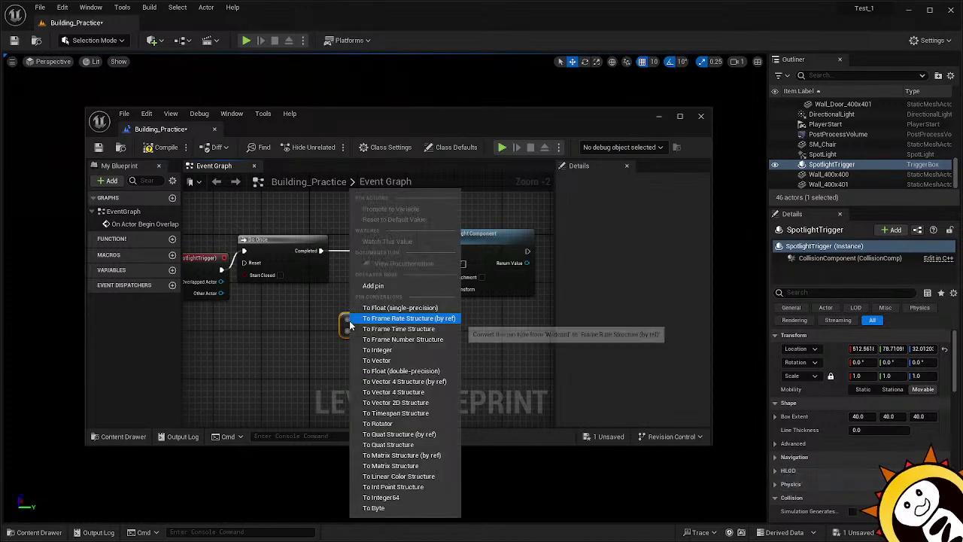
click(395, 308)
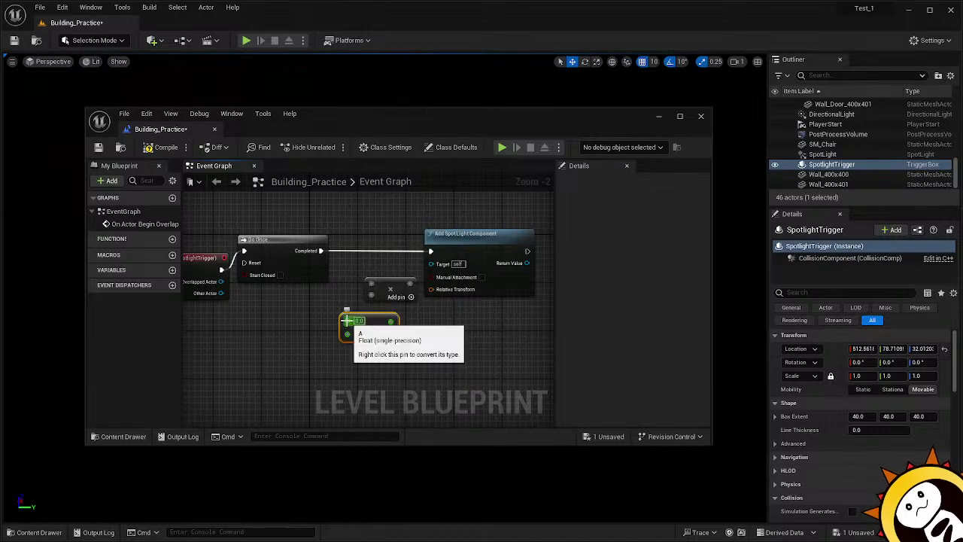
Remove both Multiply nodes from the event graph.
right_click(378, 324)
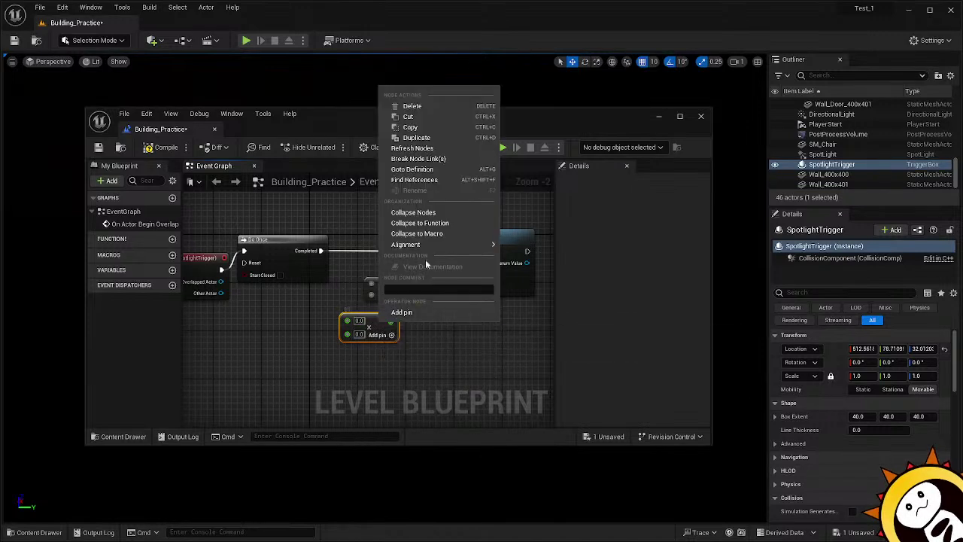
click(433, 115)
right_click(384, 287)
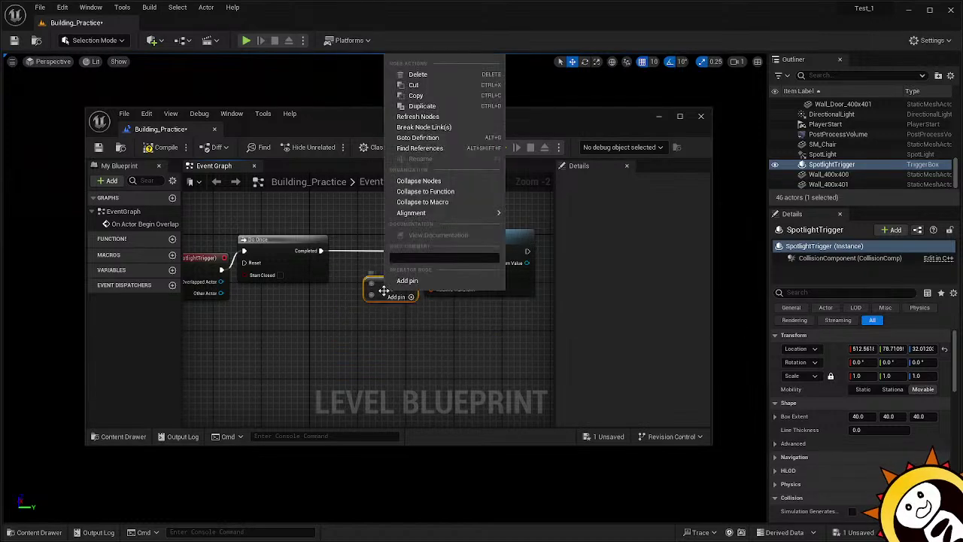
click(444, 76)
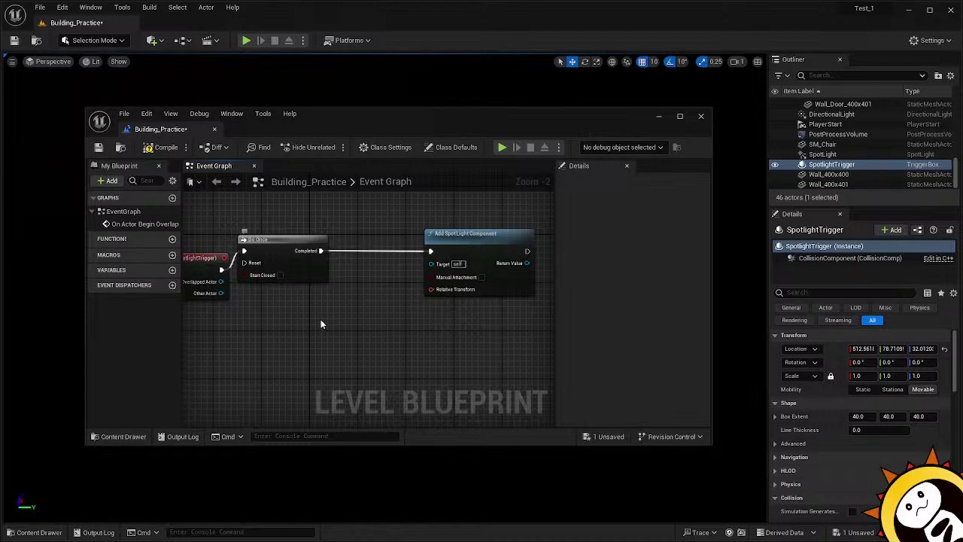
Move the On Actor Begin Overlap (SpotlightTrigger) node up slightly to line it up with the Do Once node.
right_drag(292, 329, 387, 325)
drag(288, 254, 270, 239)
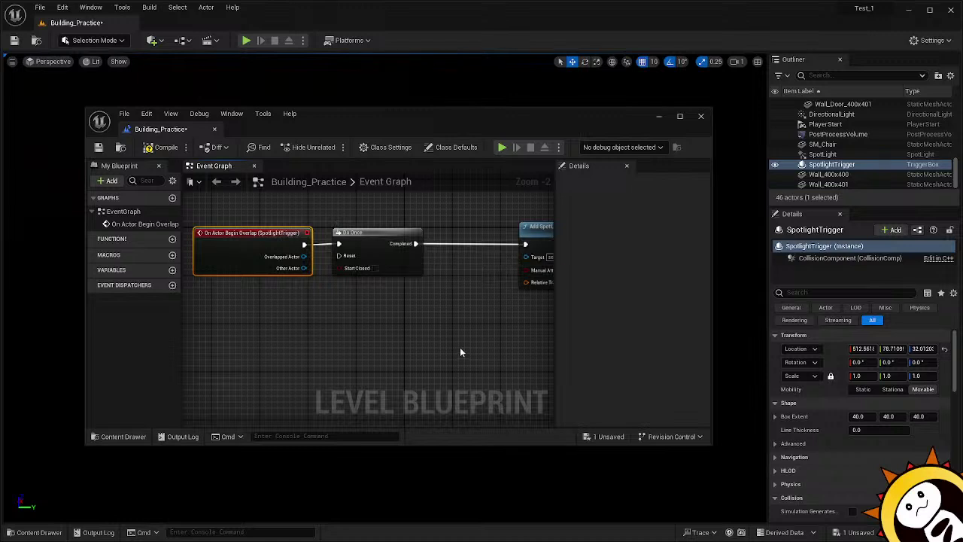
Review the node chain from On Actor Begin Overlap (SpotlightTrigger) through Do Once to Add Spot Light Component.
right_drag(460, 347, 416, 346)
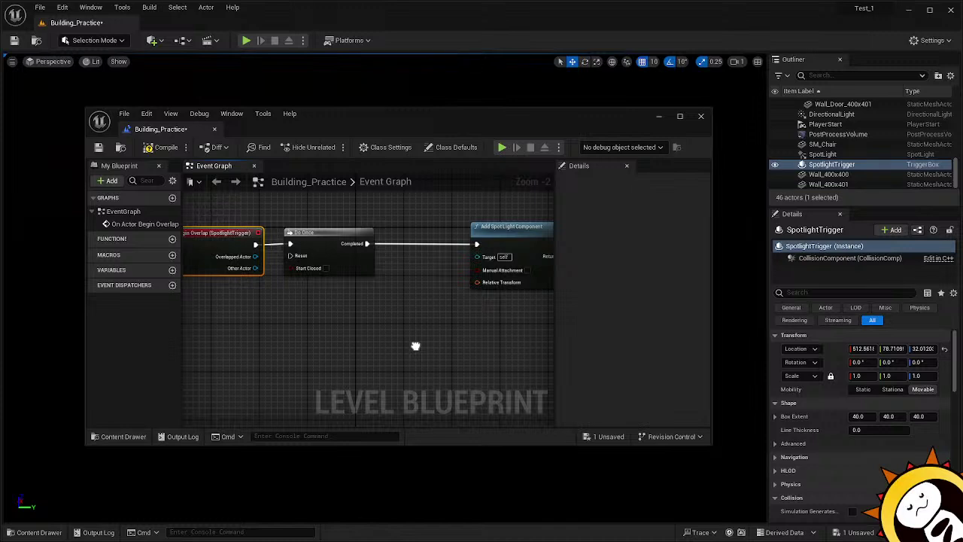
right_drag(415, 347, 359, 347)
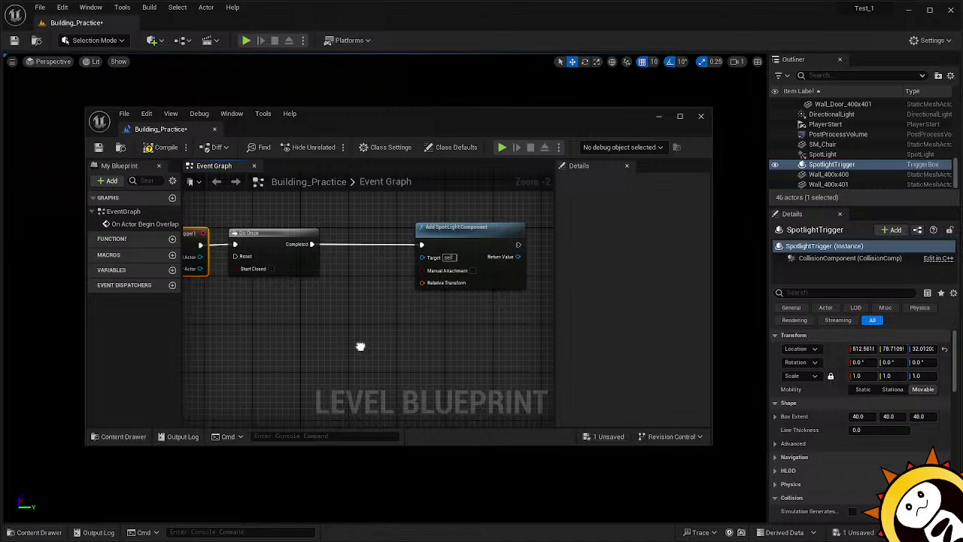
right_drag(360, 347, 423, 345)
right_drag(333, 350, 415, 340)
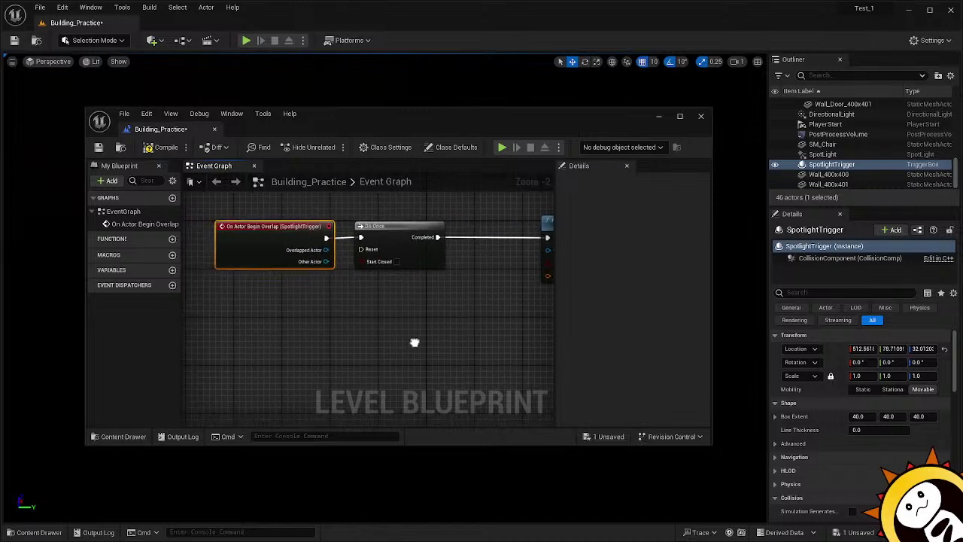
right_drag(410, 342, 334, 346)
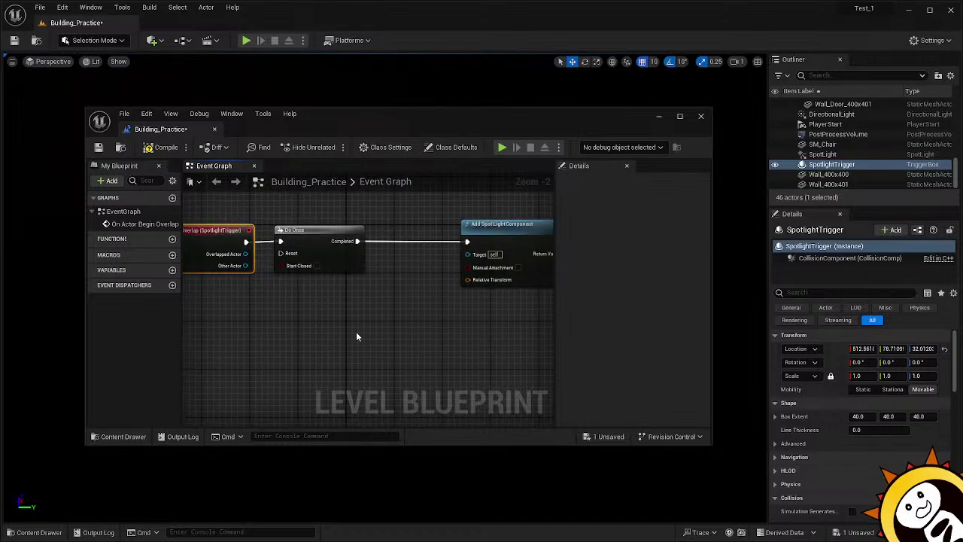
right_drag(264, 299, 314, 292)
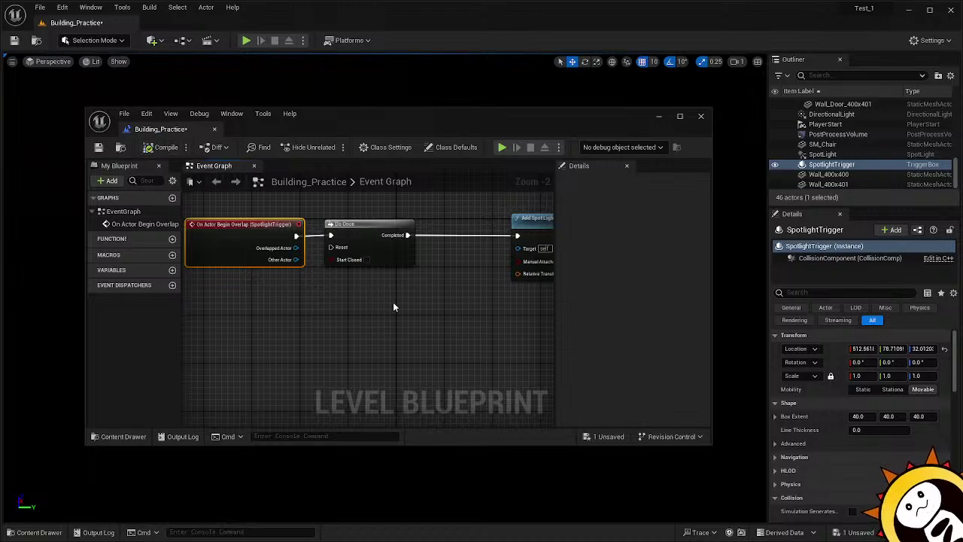
right_drag(393, 302, 383, 302)
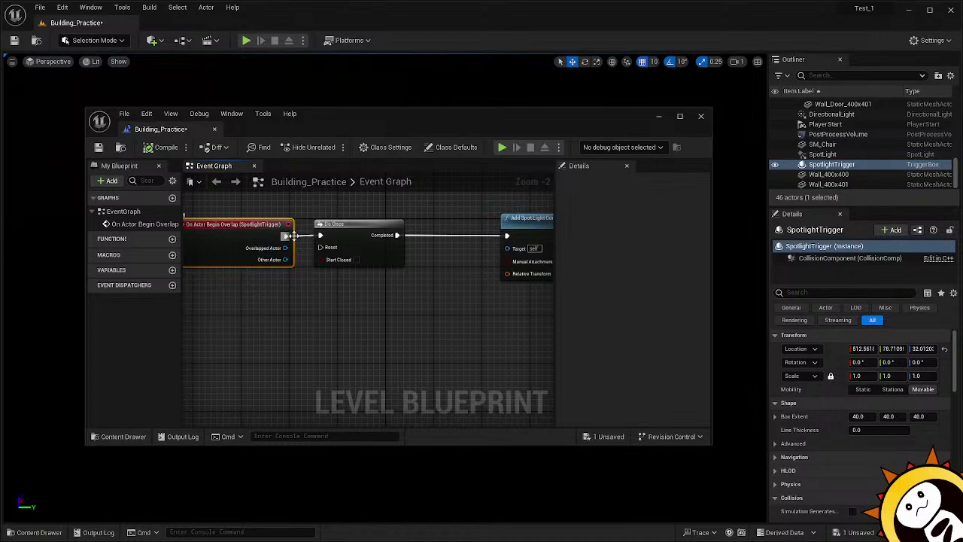
Move the Add Spot Light Component node closer to the Do Once node, slightly higher than it.
right_drag(473, 264, 397, 279)
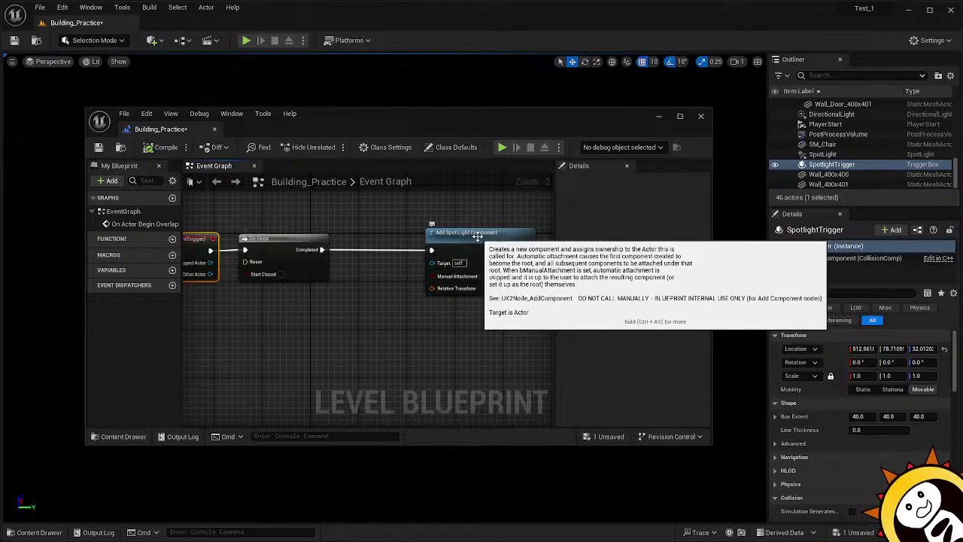
drag(480, 241, 422, 238)
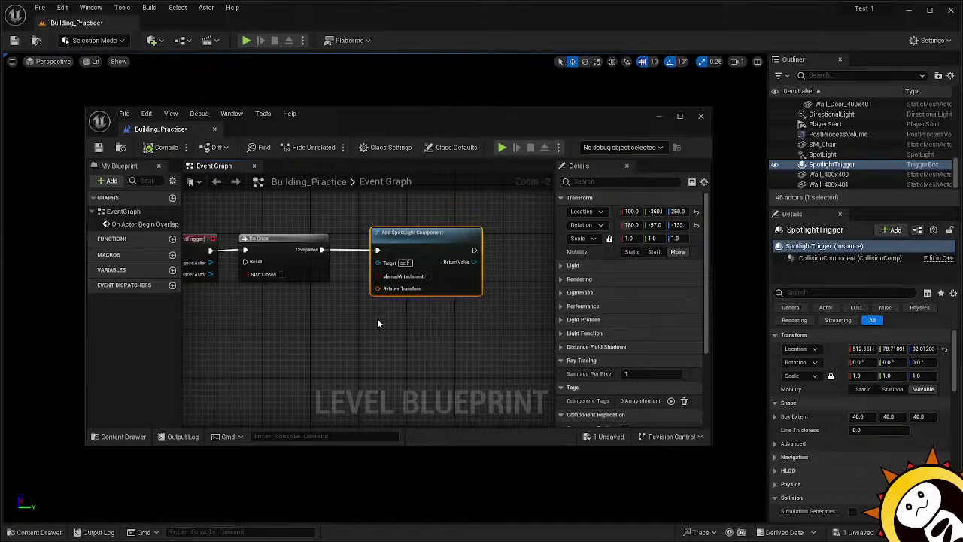
right_drag(327, 322, 369, 315)
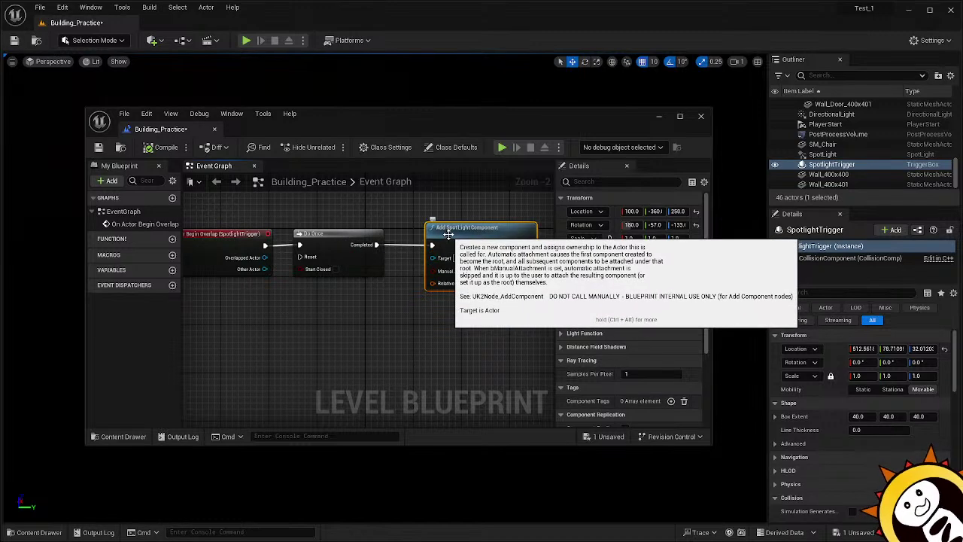
drag(449, 234, 460, 228)
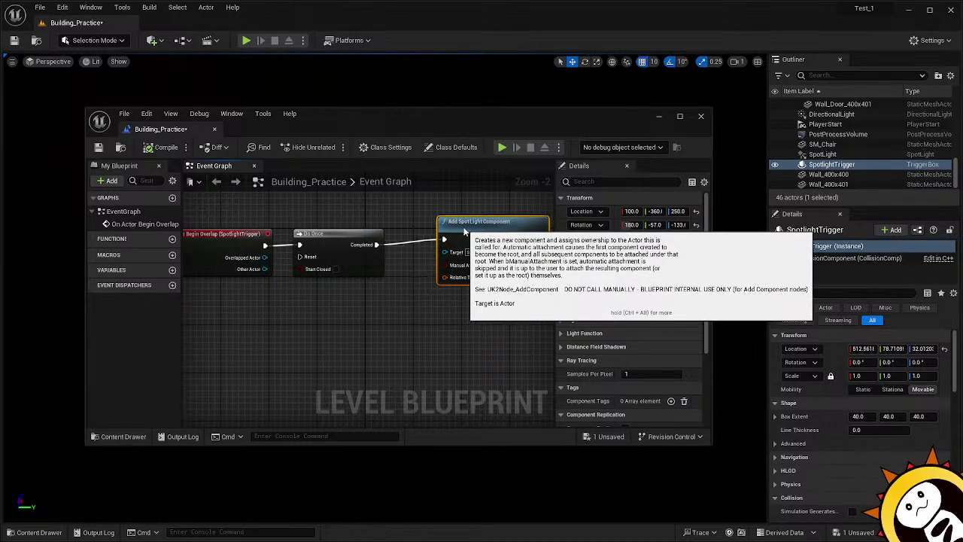
Browse the blueprint's node actions, search for "dupl" and add a Copy node between Do Once and Add Spot Light Component.
right_click(399, 268)
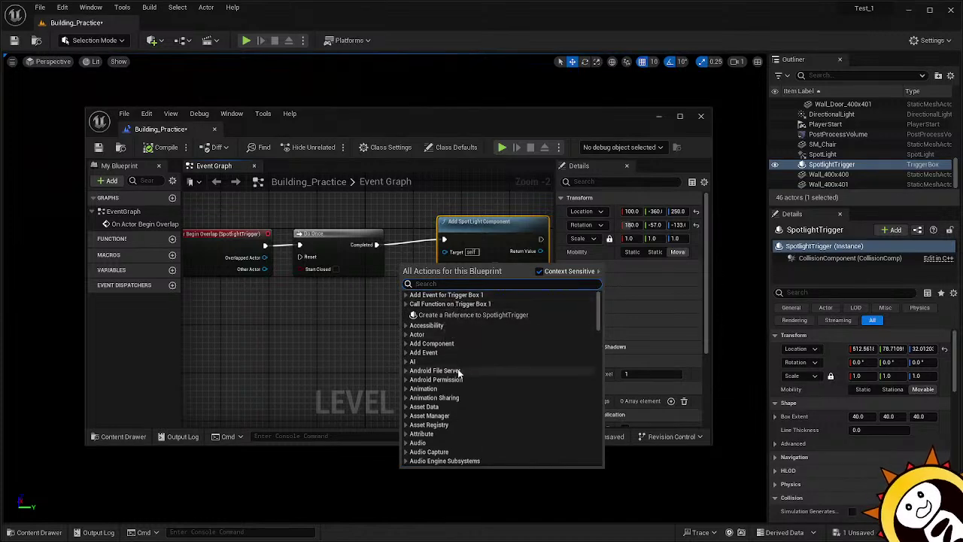
scroll(483, 421, down, 3)
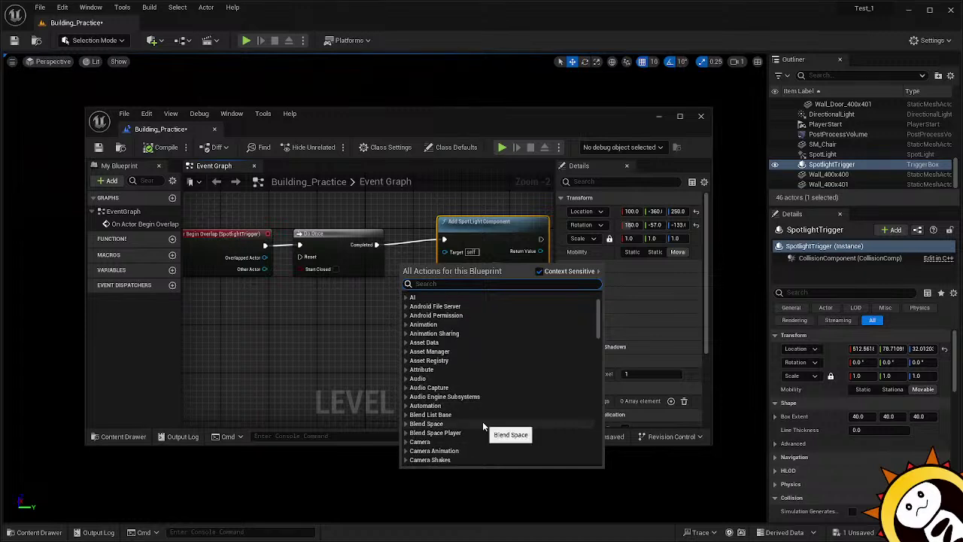
scroll(482, 421, down, 5)
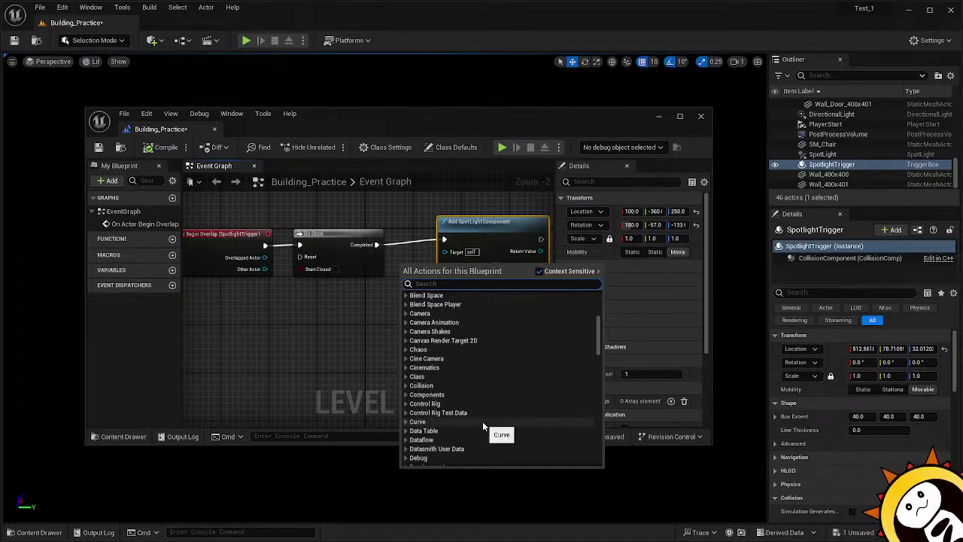
click(408, 395)
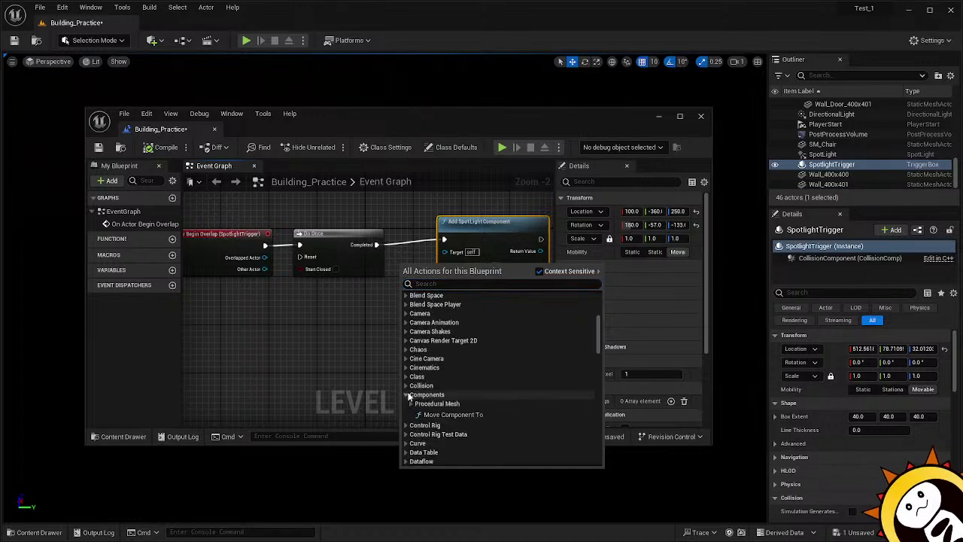
click(408, 395)
scroll(466, 388, down, 2)
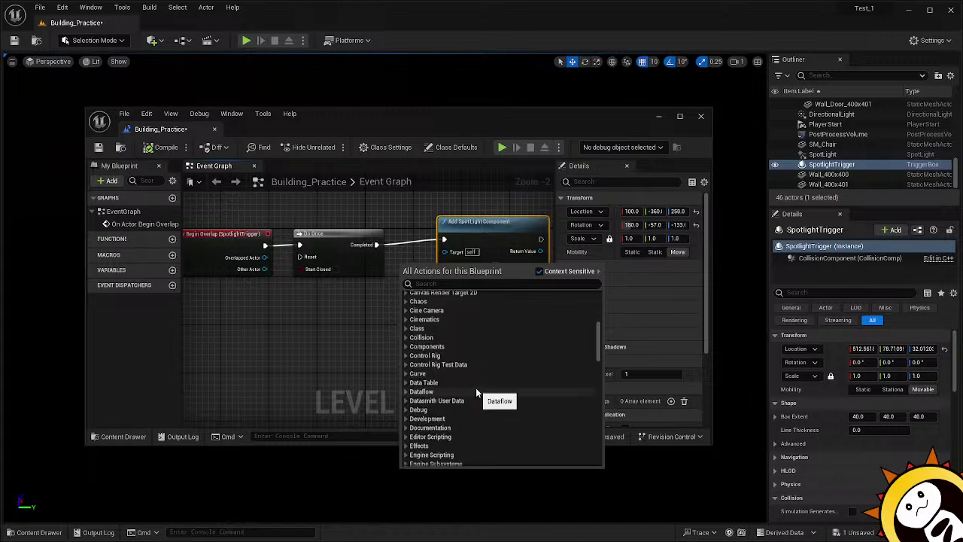
scroll(475, 388, down, 3)
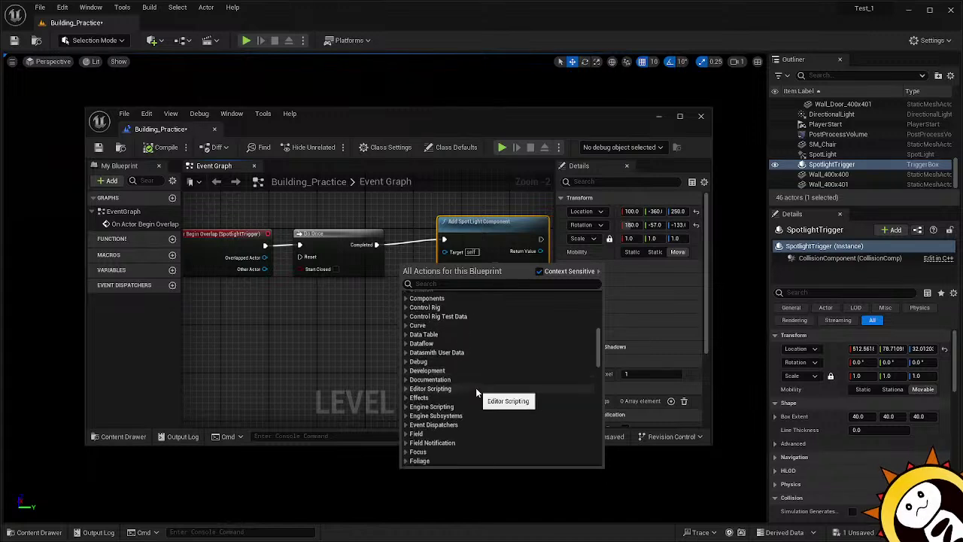
scroll(476, 389, down, 6)
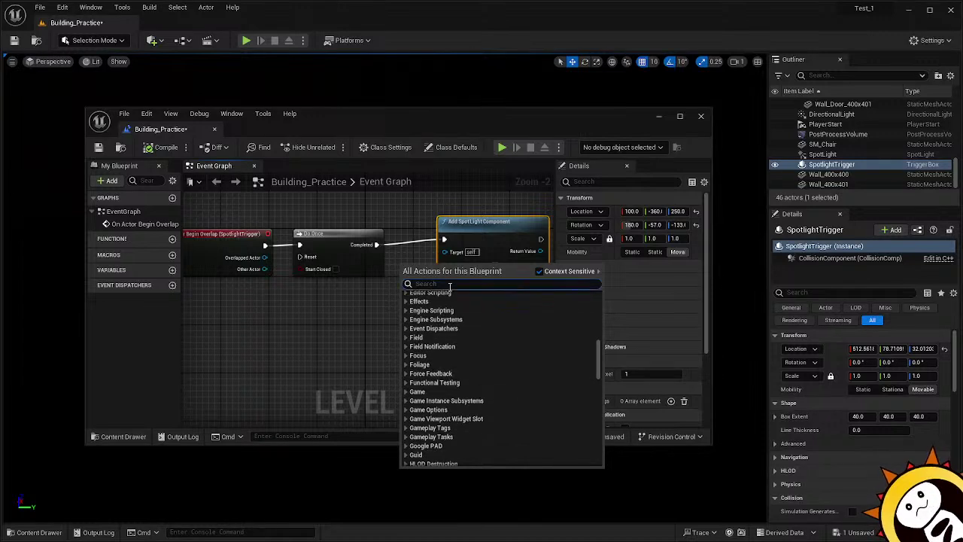
text(du)
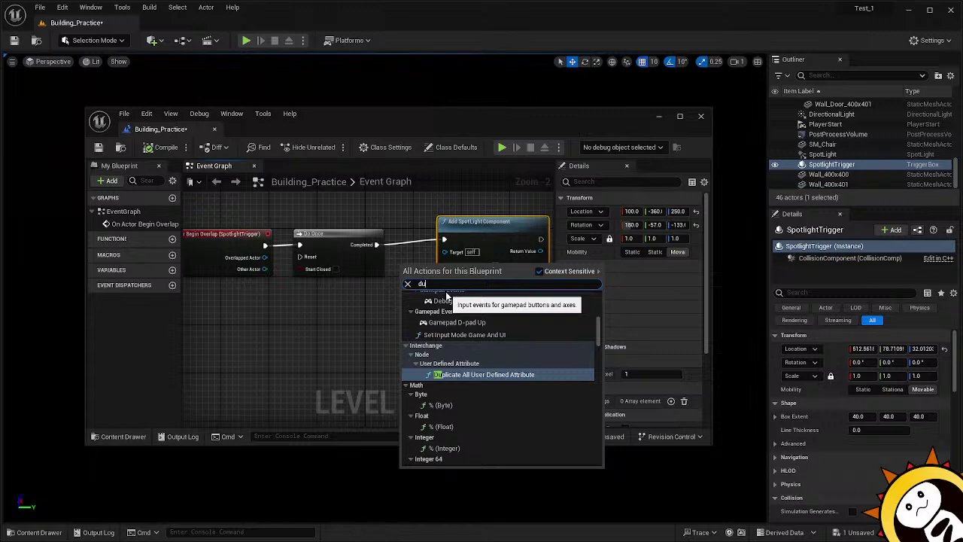
text(p)
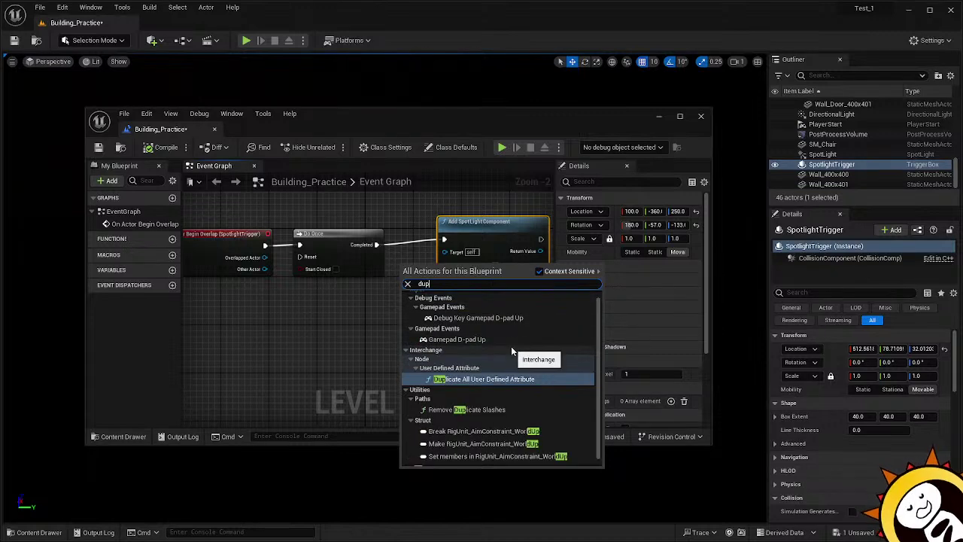
text(l)
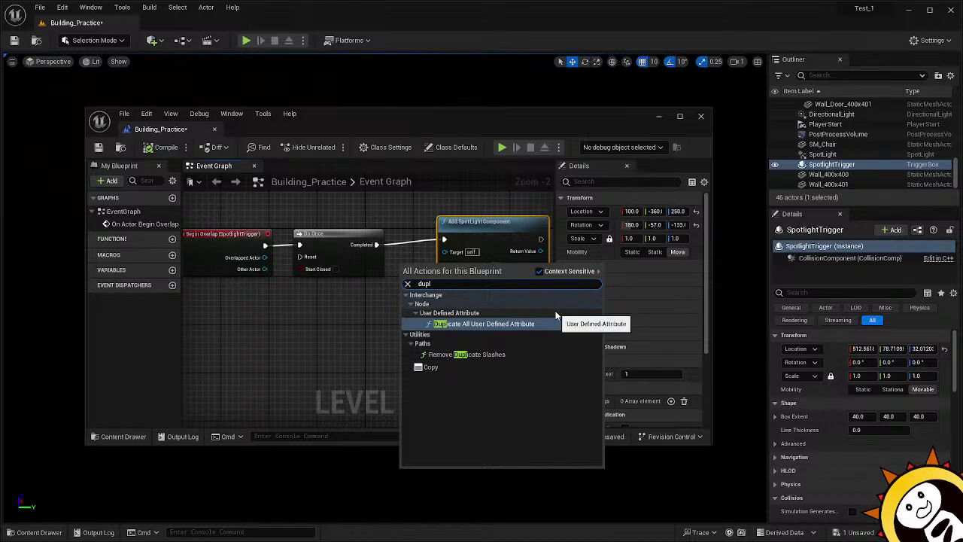
click(430, 367)
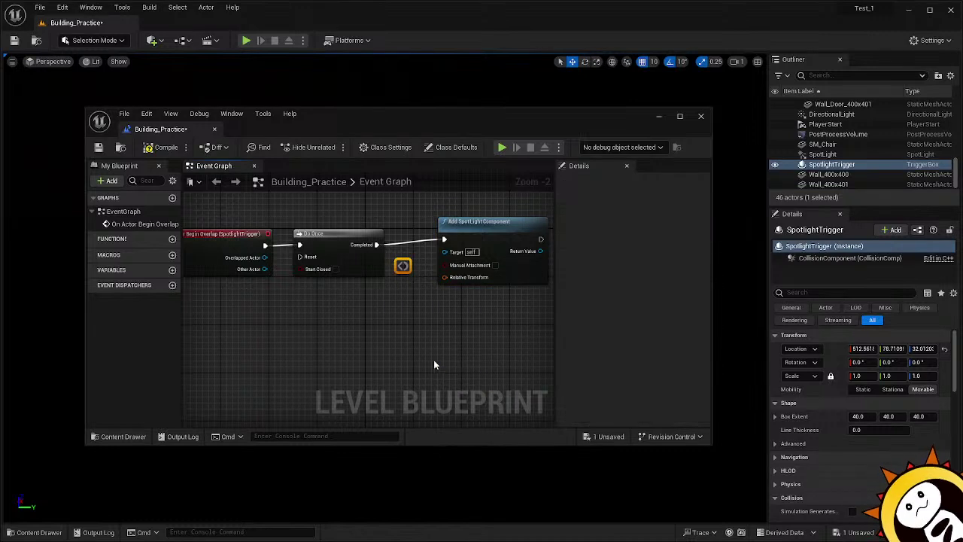
Delete the Copy node from the event graph.
right_click(404, 266)
right_click(404, 263)
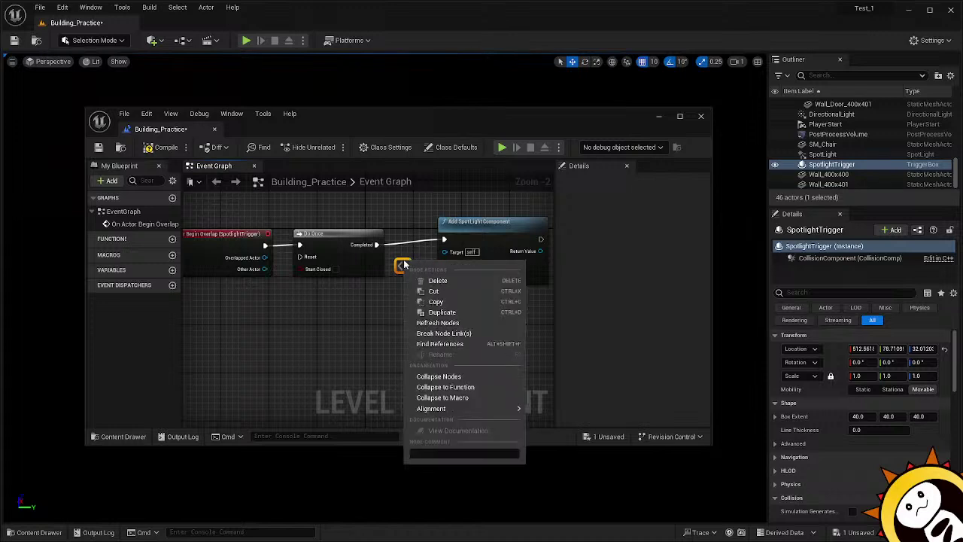
click(423, 280)
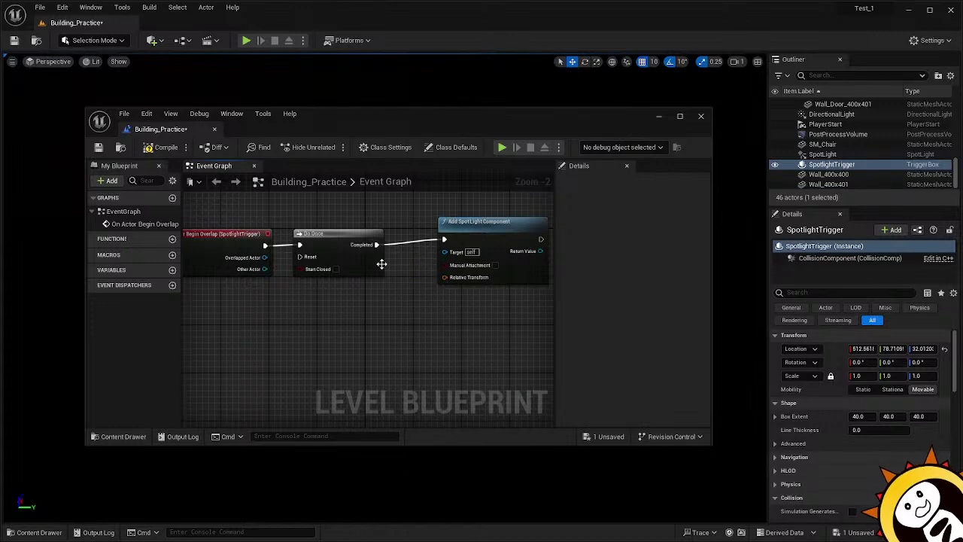
drag(377, 245, 395, 303)
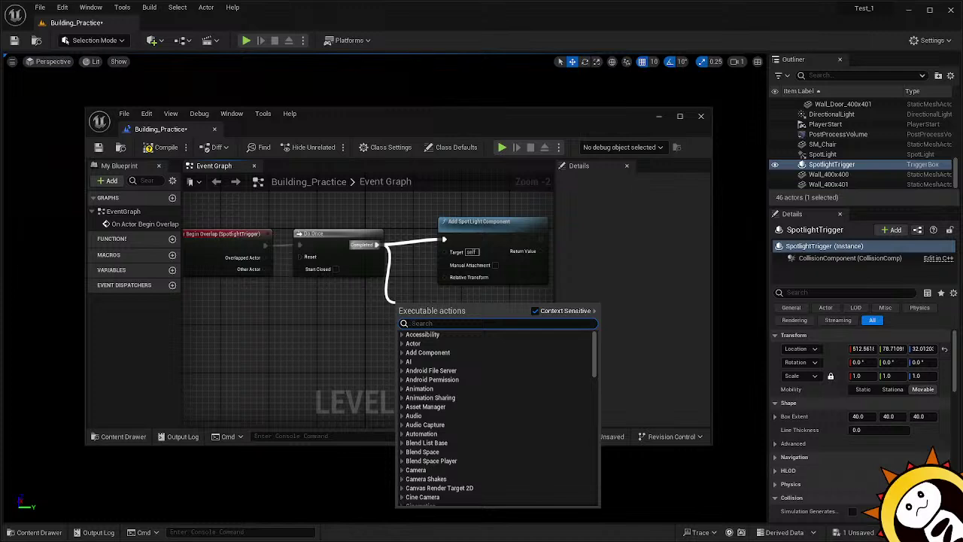
key(Escape)
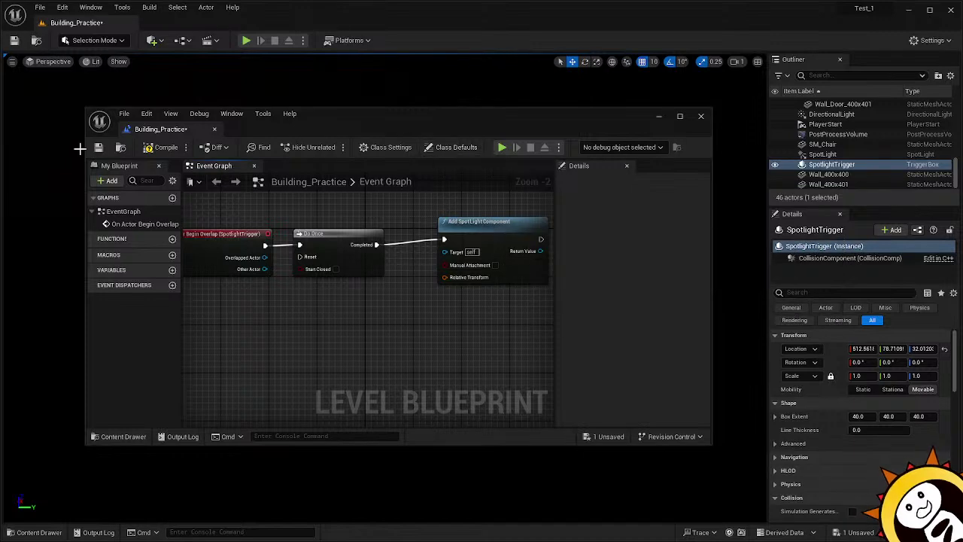
Compile the Level Blueprint, close its editor window and look toward the spotlit chair in the level.
click(148, 147)
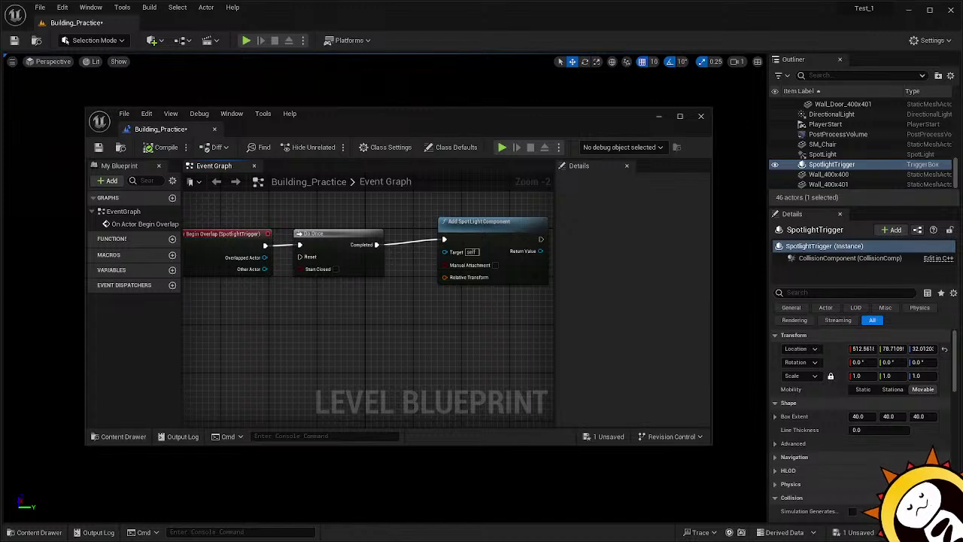
click(701, 120)
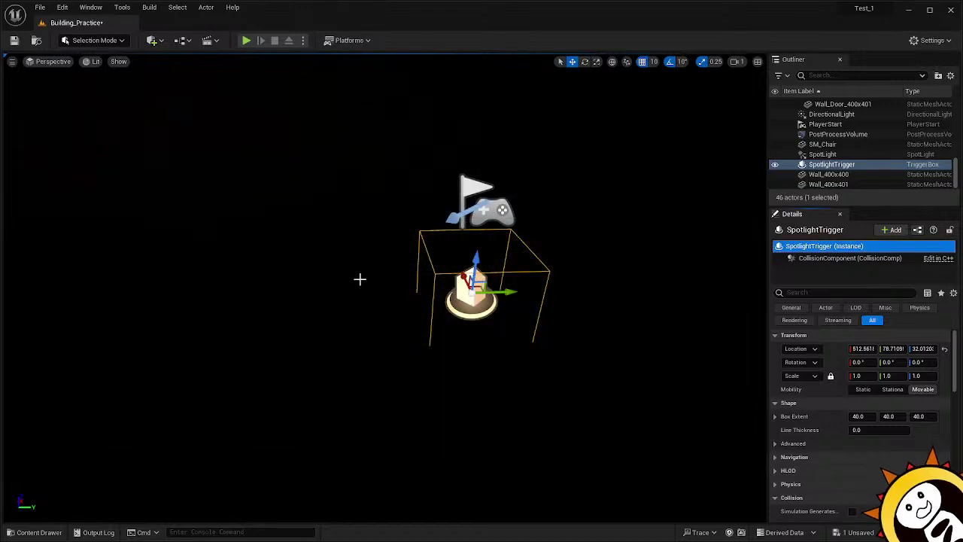
right_drag(360, 279, 391, 213)
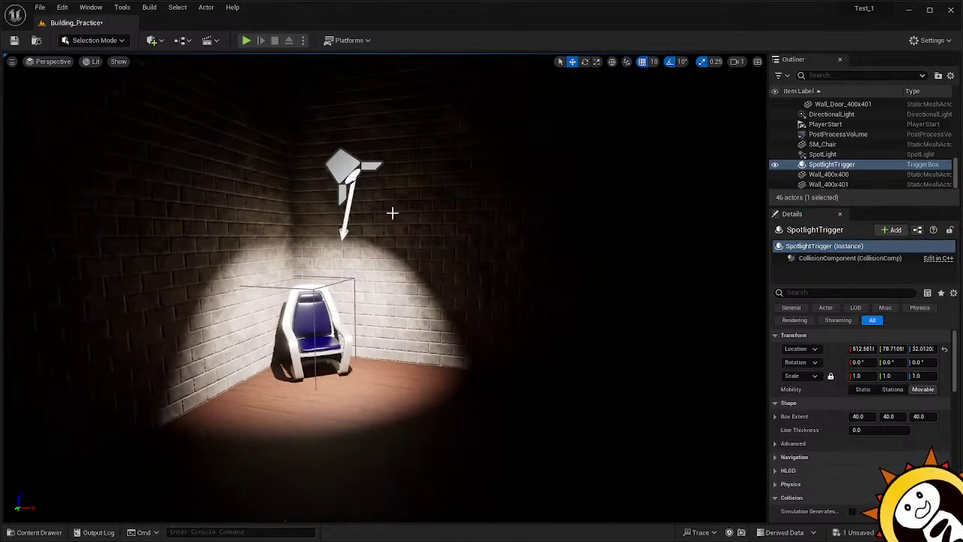
Duplicate the spot light above the chair and move the copy along Y to 40, toward the door.
click(342, 162)
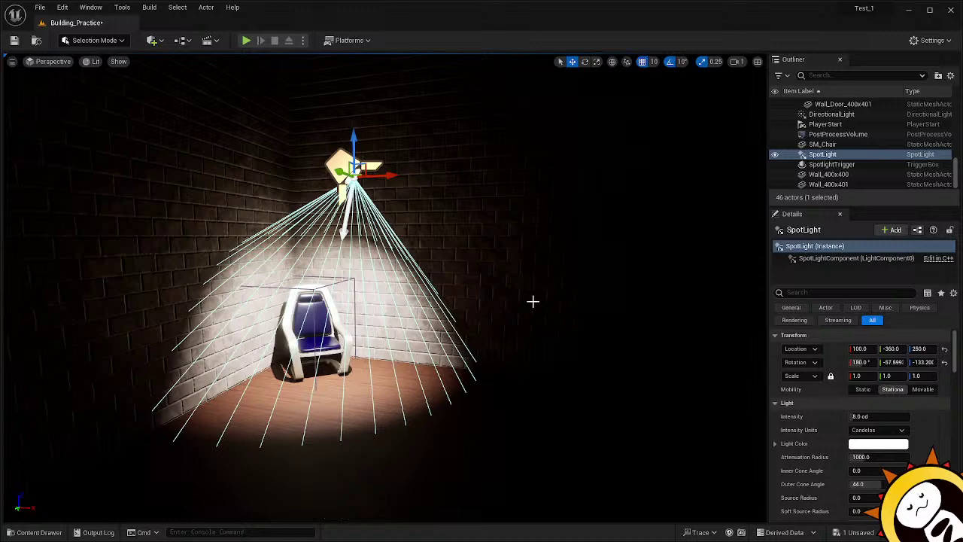
click(524, 353)
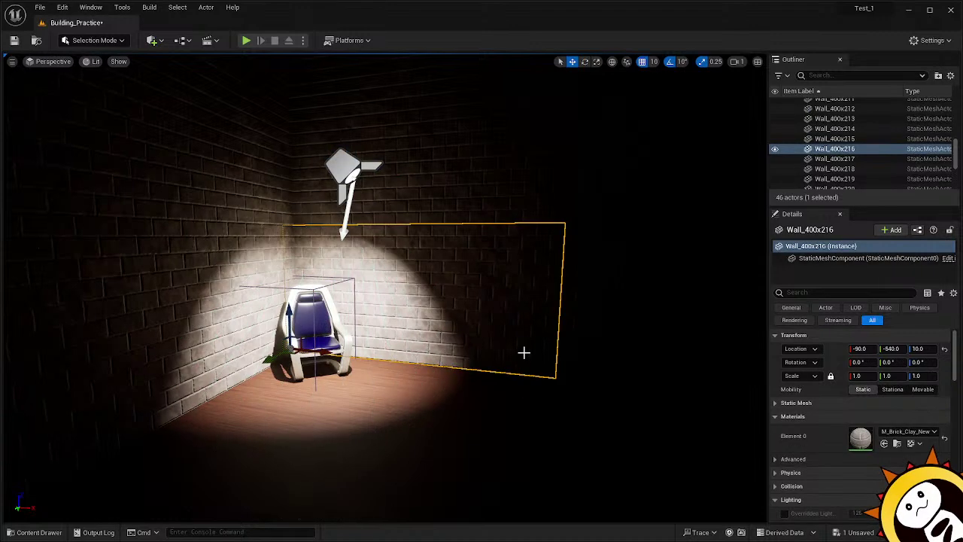
key(ctrl+v)
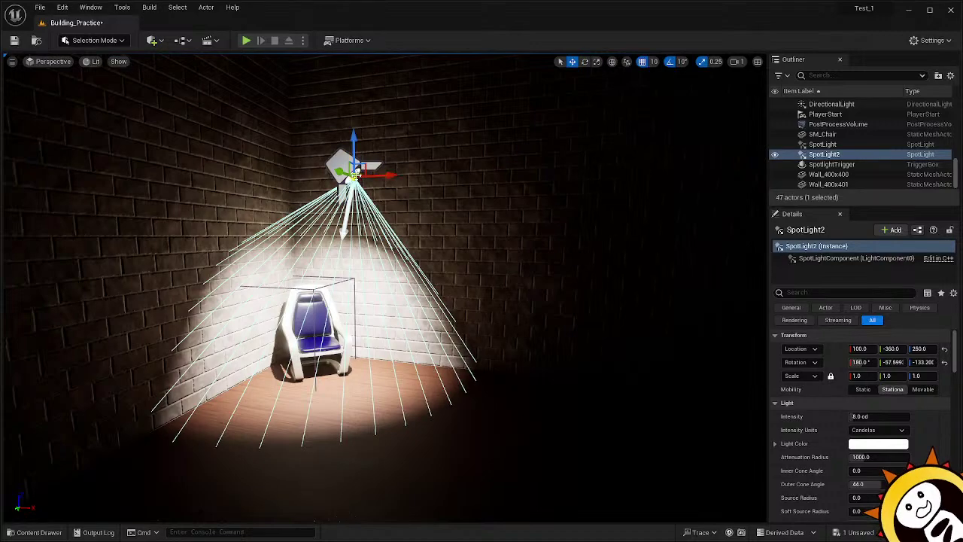
drag(341, 172, 5, 232)
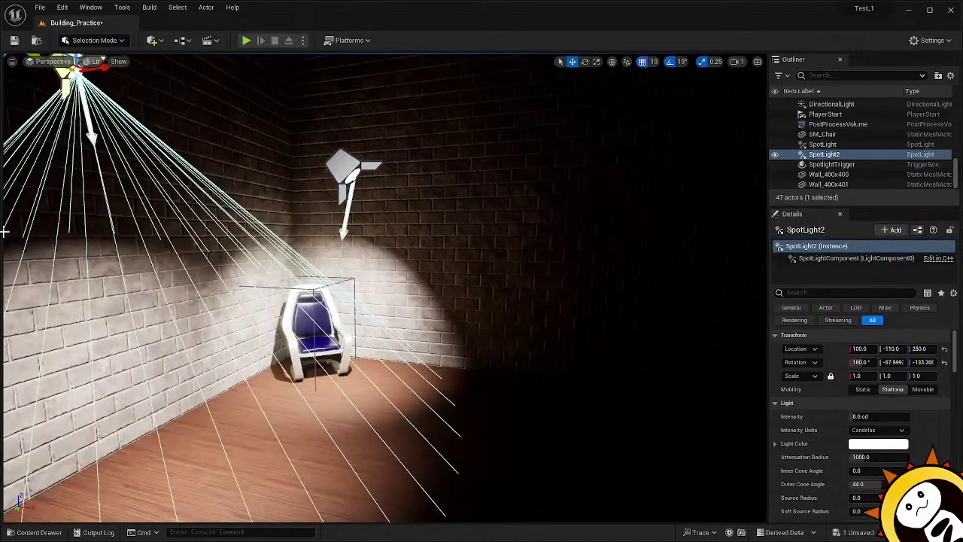
right_drag(425, 200, 256, 200)
drag(536, 93, 124, 153)
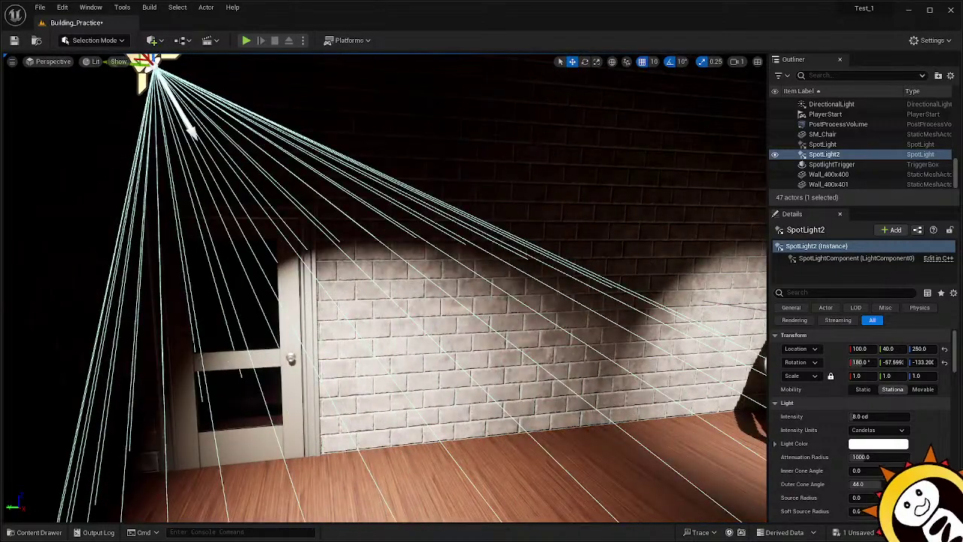
Move the copied spot light into the small adjoining room at X -420, then delete it.
right_drag(276, 76, 232, 79)
drag(267, 66, 365, 322)
key(w)
right_drag(362, 326, 398, 294)
key(s)
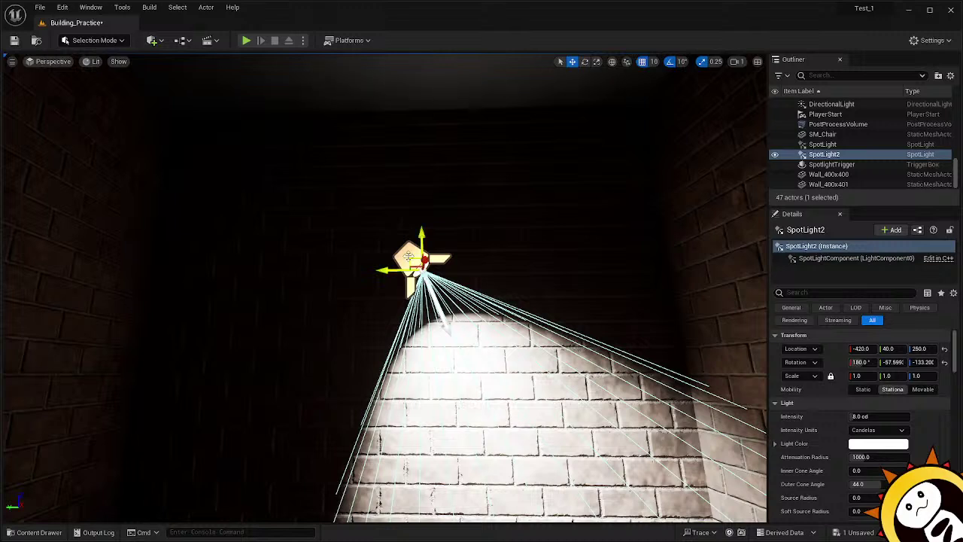
key(Delete)
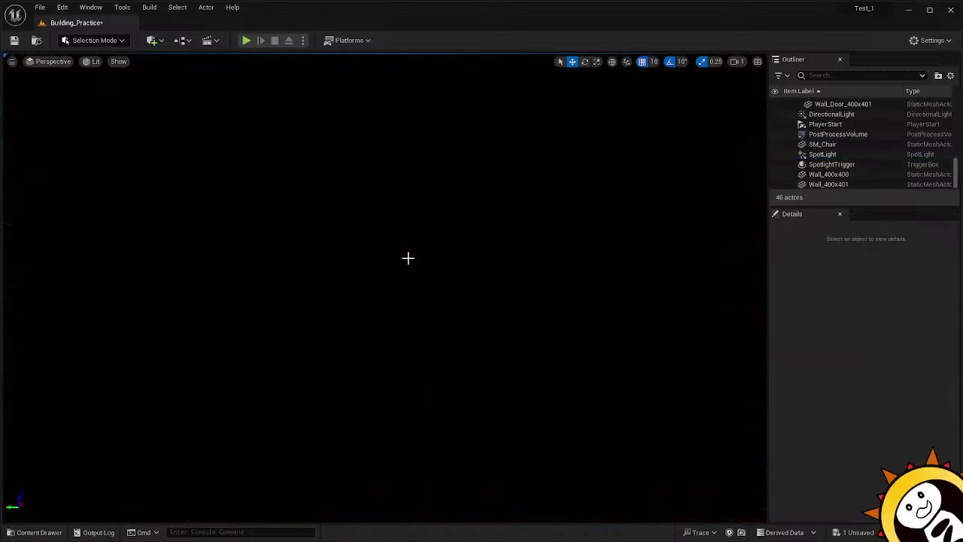
Add a Rect Light to the level and move it along Y to 10 in the small brick room.
right_drag(481, 286, 173, 286)
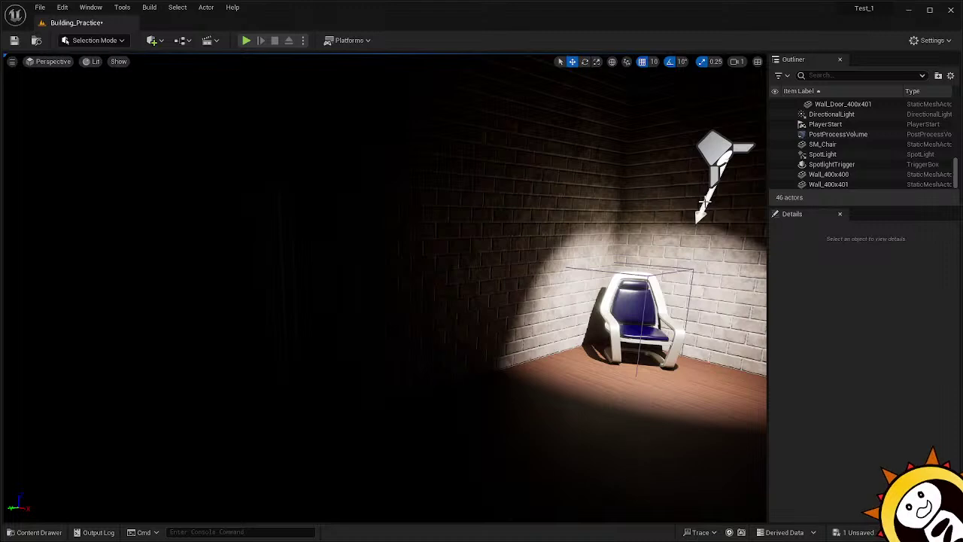
click(159, 41)
mouse_move(225, 133)
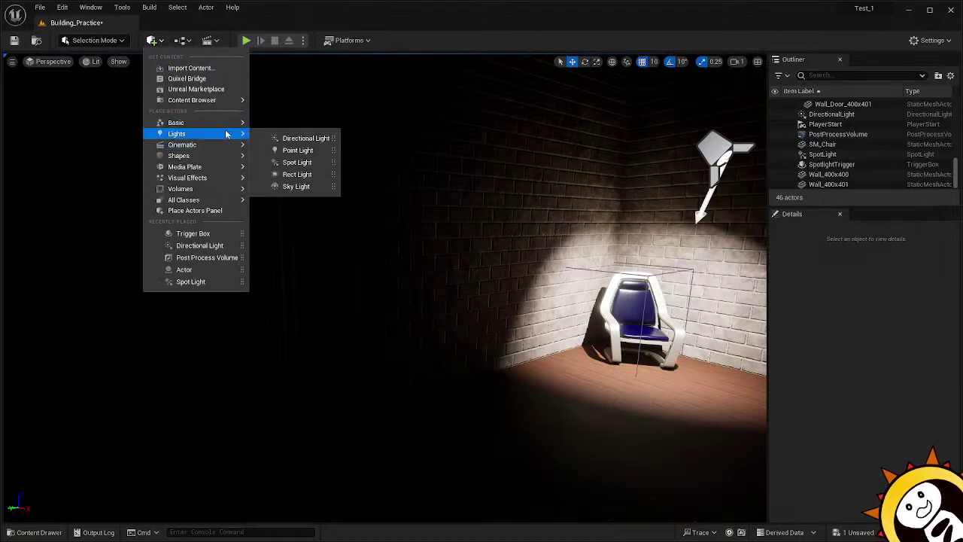
click(297, 174)
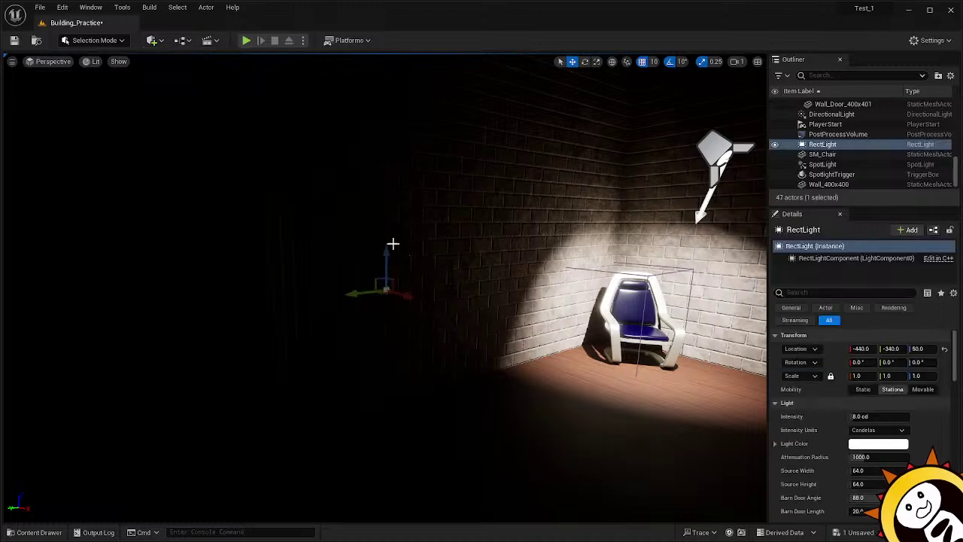
drag(372, 294, 192, 304)
right_drag(230, 329, 229, 329)
key(w)
Raise the rect light toward the small room's ceiling, to a Z location of 290.
drag(392, 345, 393, 150)
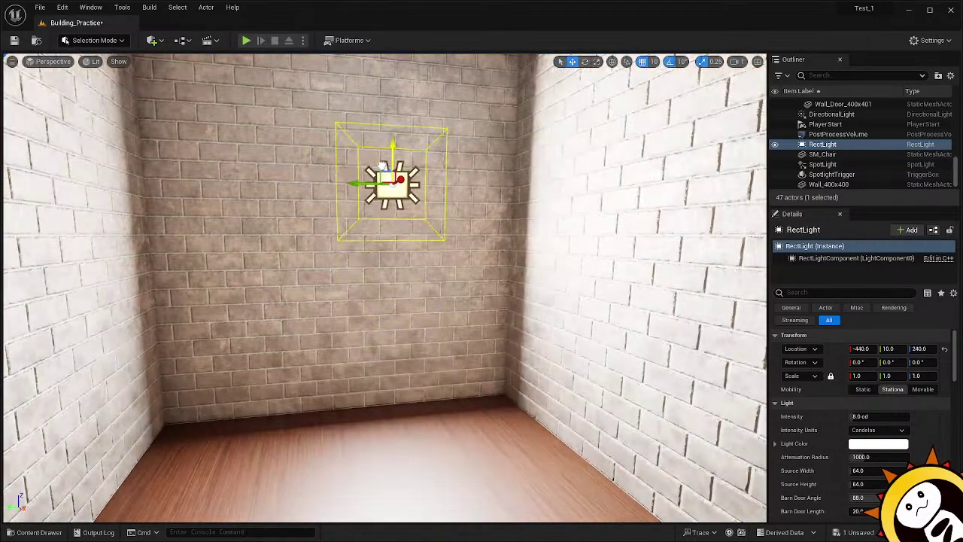
right_drag(393, 151, 369, 105)
key(w)
drag(490, 334, 484, 256)
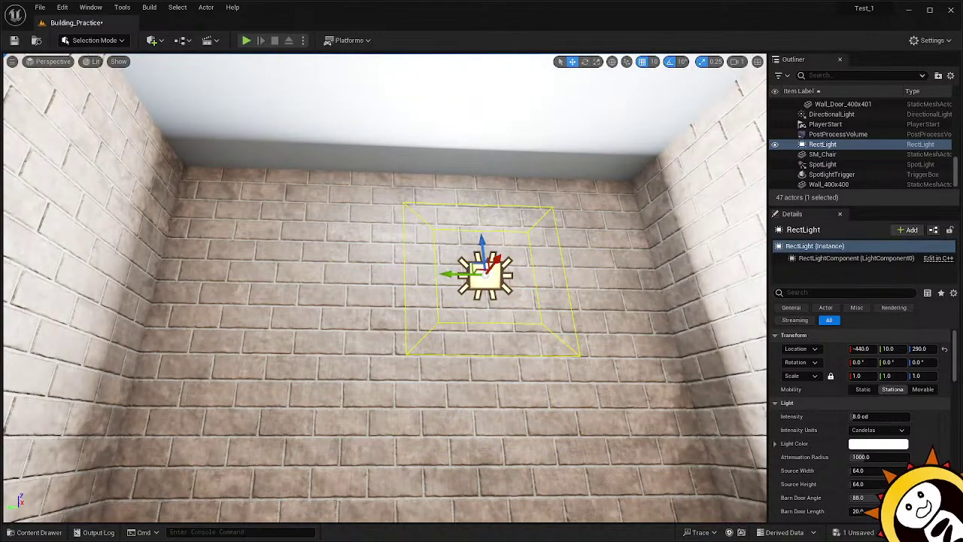
Set the rect light's Y rotation to 90° with its mobility on Stationary.
mouse_move(324, 378)
right_down()
mouse_move(391, 376)
mouse_move(324, 377)
right_up()
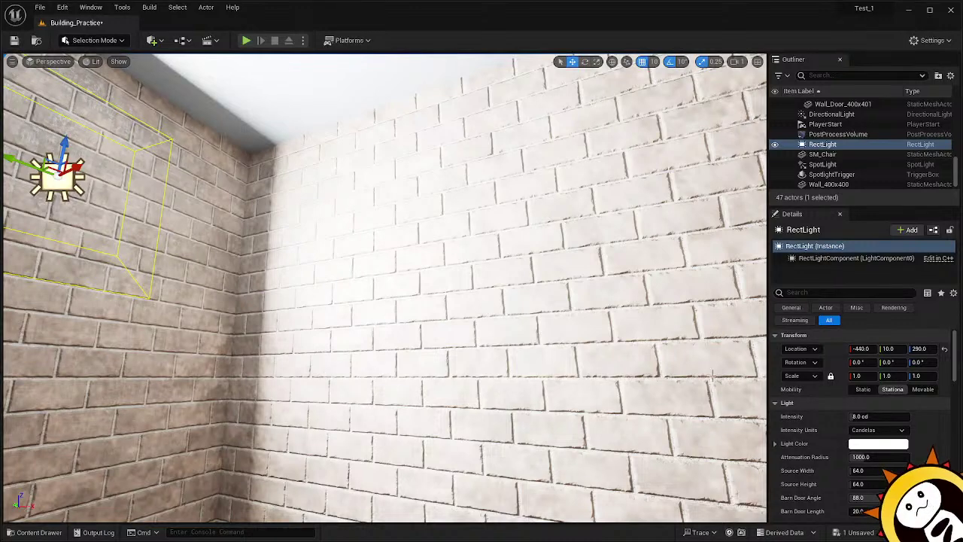
click(890, 389)
drag(893, 362, 927, 362)
click(892, 362)
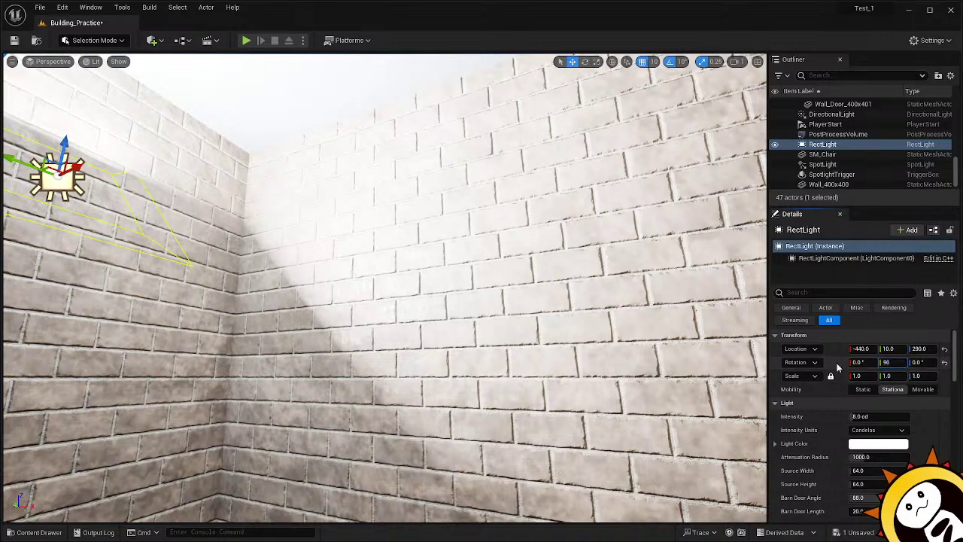
text(90)
key(Return)
Move the rect light to X -290 and raise it close to the ceiling at Z 380.
right_drag(615, 328, 526, 316)
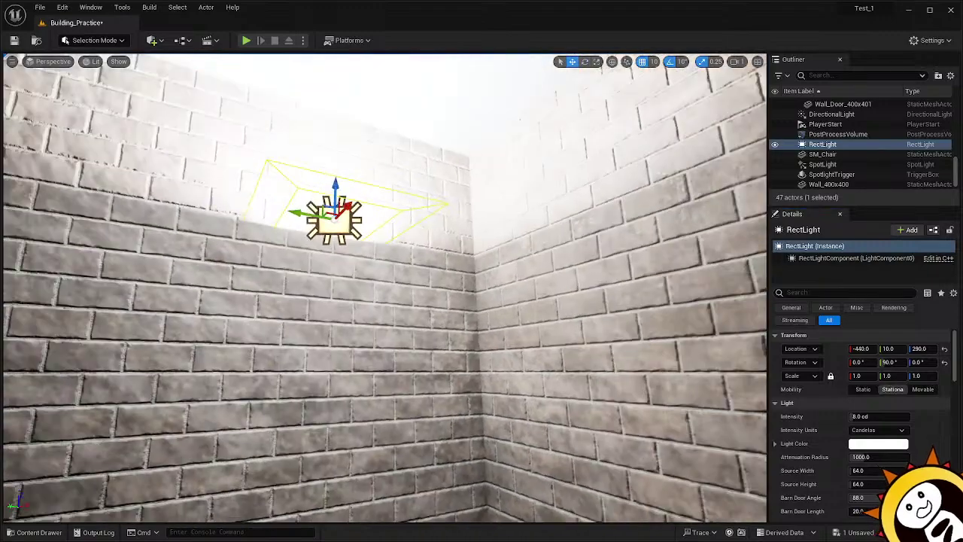
drag(348, 205, 493, 167)
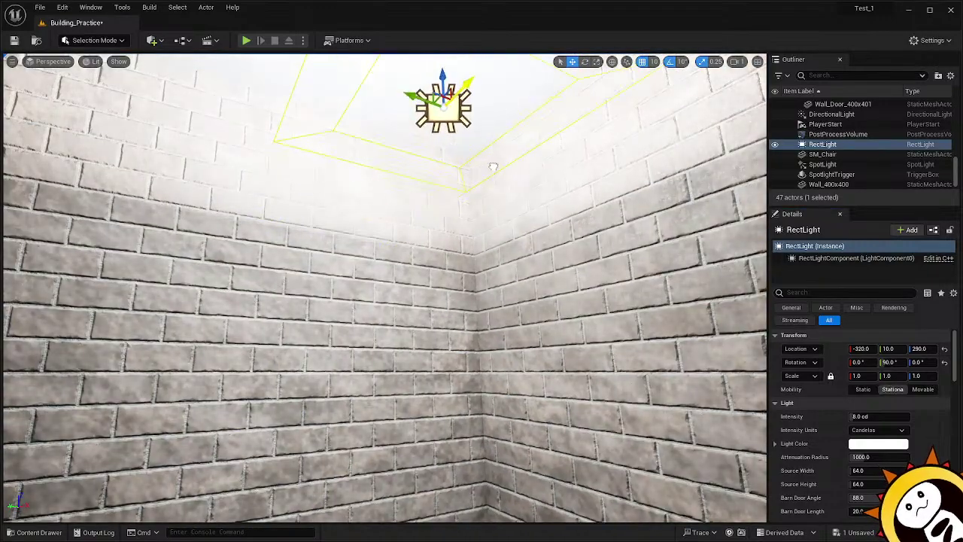
right_drag(493, 167, 534, 90)
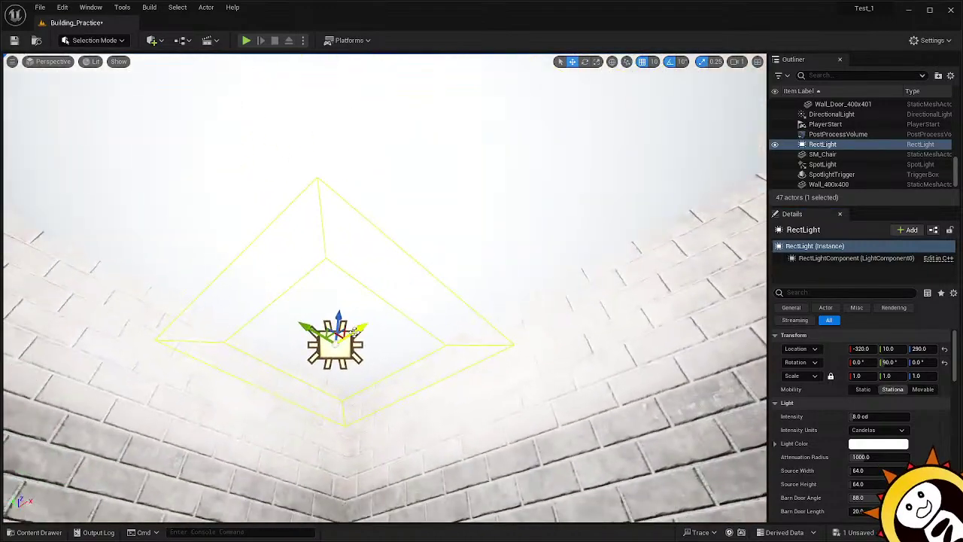
drag(362, 328, 386, 167)
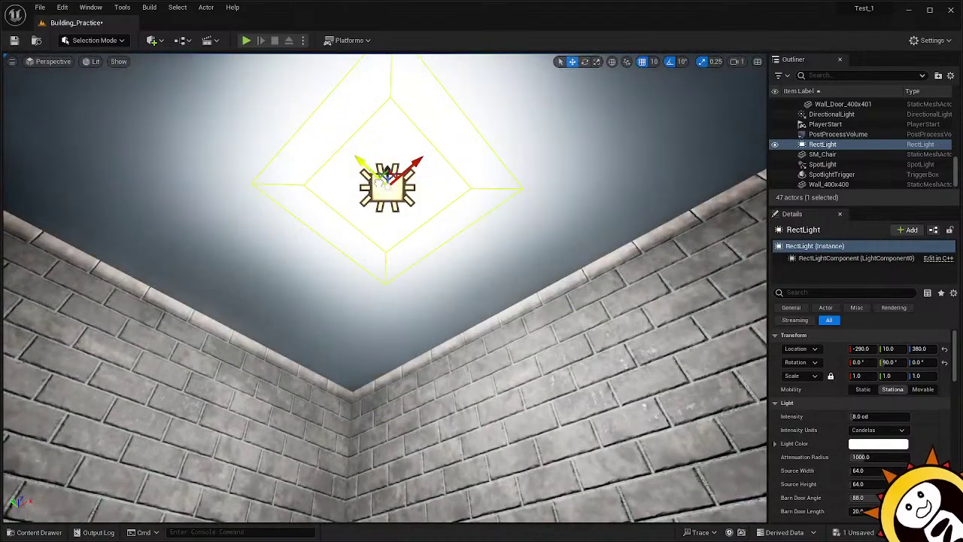
Center the rect light in the small room in the top view at X -280, Y 50, then return to the perspective view.
right_drag(359, 257, 353, 226)
click(53, 65)
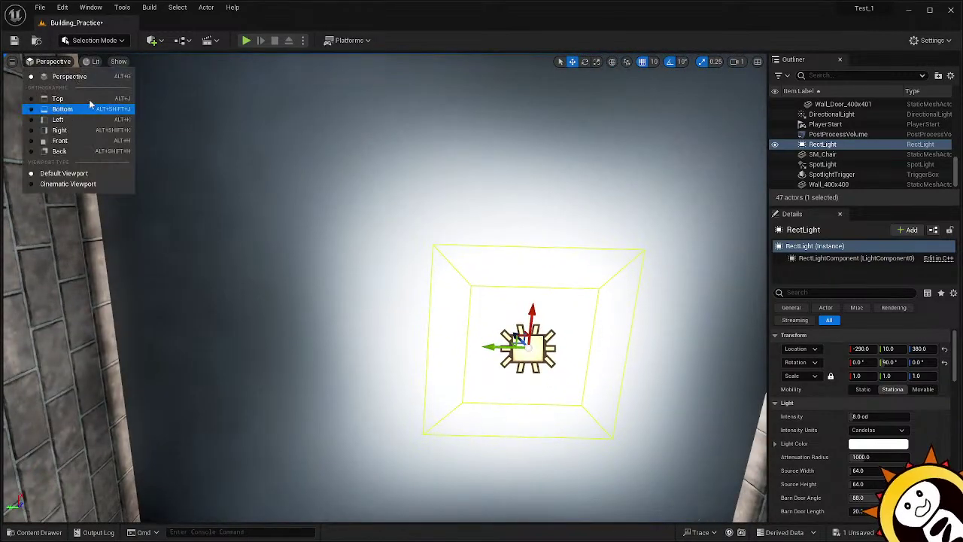
click(46, 106)
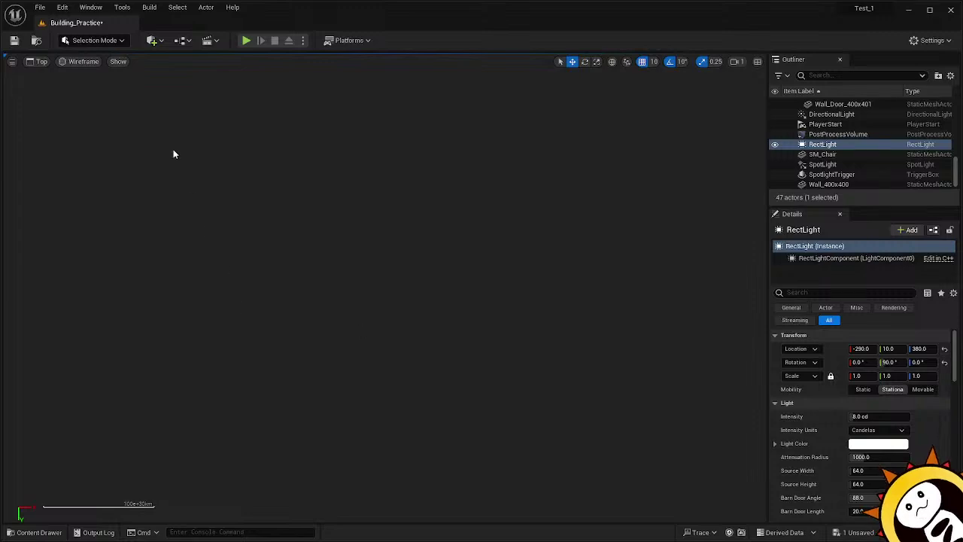
double_click(833, 150)
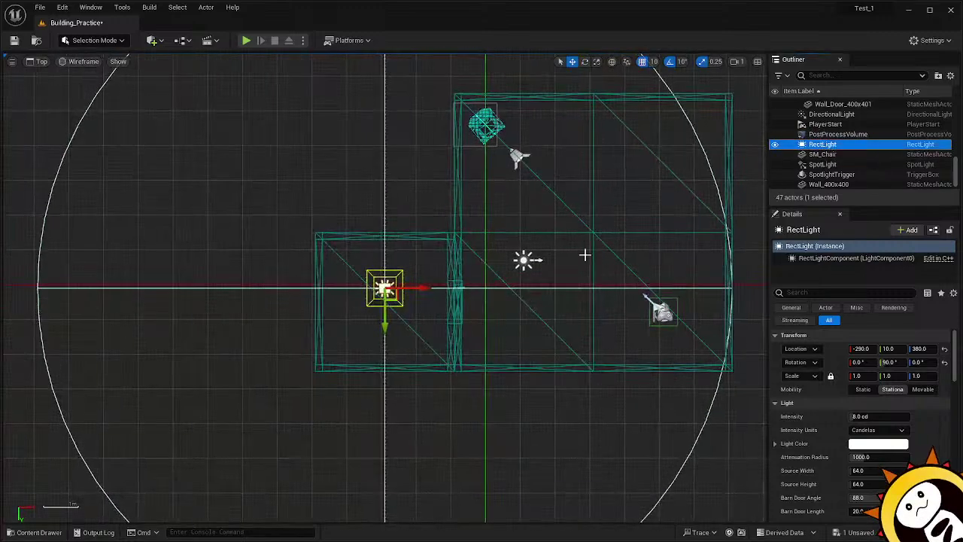
click(391, 295)
drag(392, 296, 396, 312)
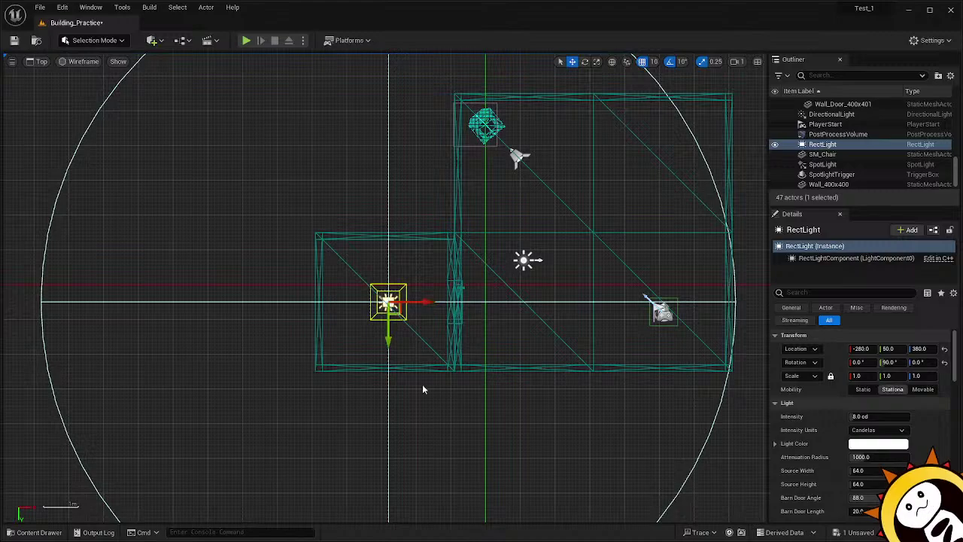
click(39, 64)
click(61, 78)
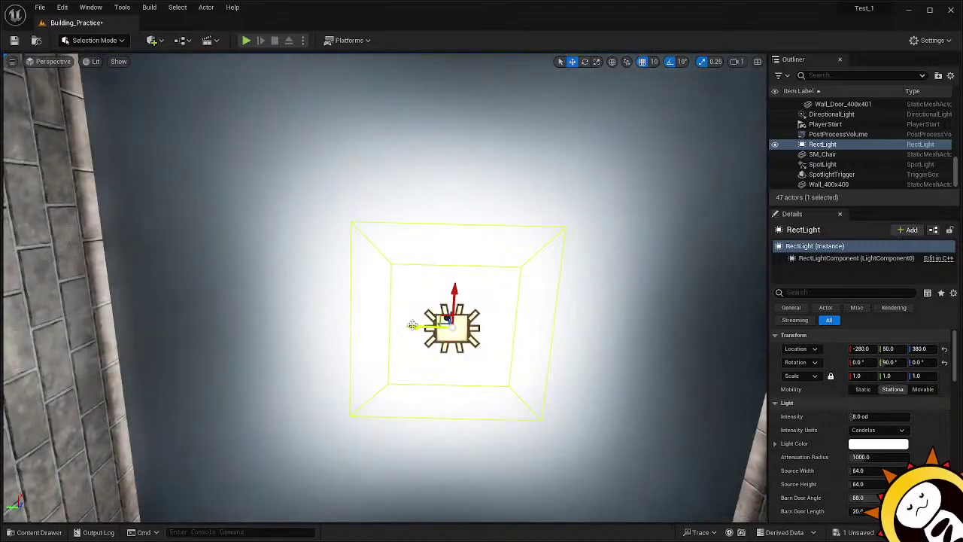
Select the SM_Door mesh from inside the small room and examine the door and its frame.
right_drag(437, 322, 384, 482)
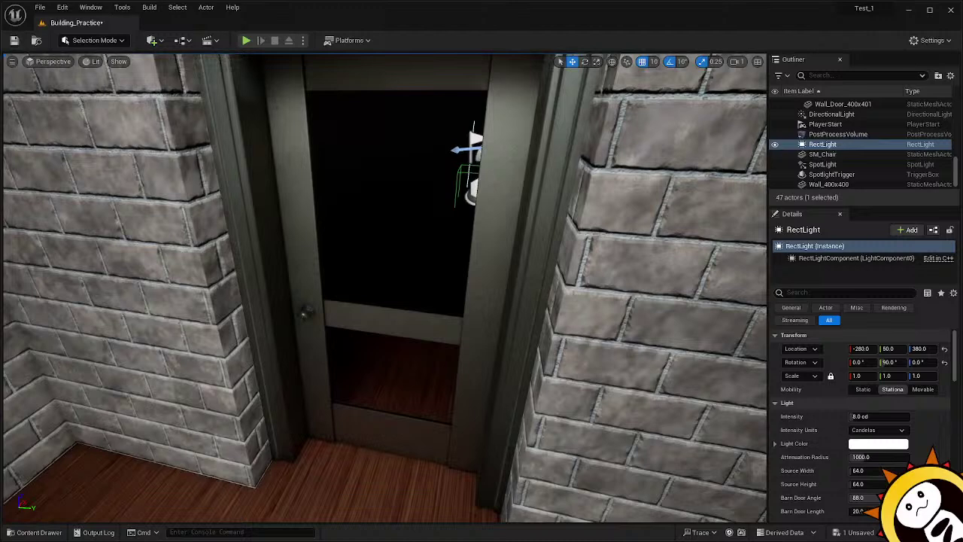
click(319, 230)
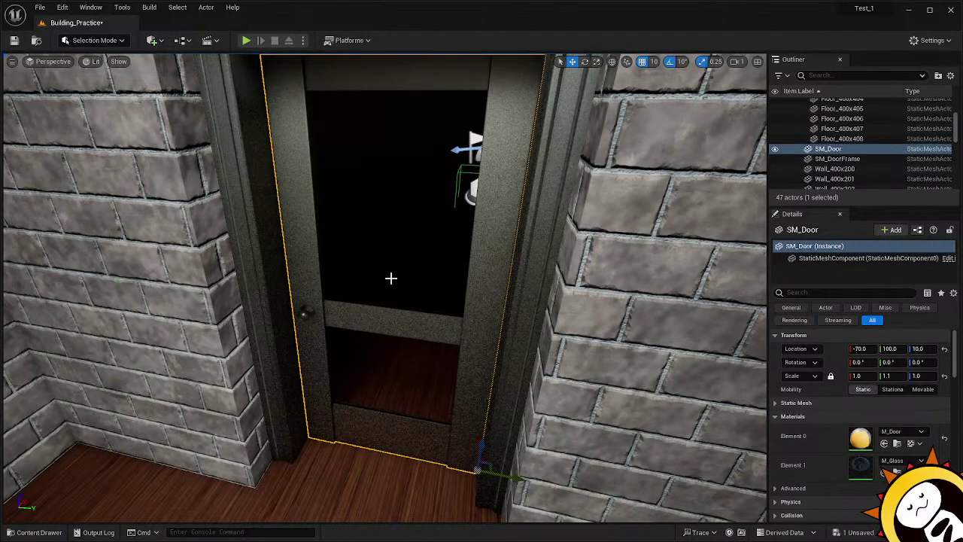
key(f)
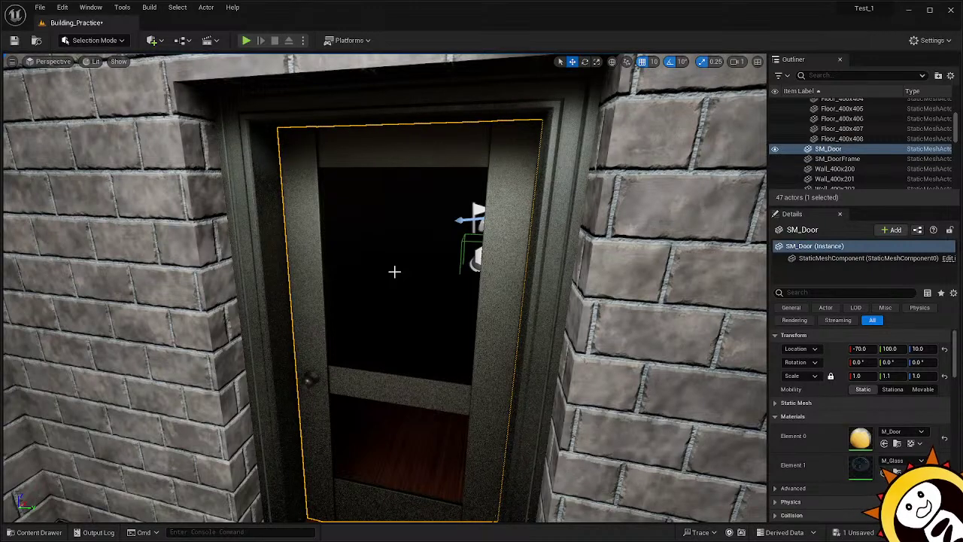
key(w)
mouse_move(411, 291)
right_down()
mouse_move(421, 291)
mouse_move(94, 301)
mouse_move(361, 298)
mouse_move(632, 310)
mouse_move(411, 292)
right_up()
key(w)
key(w)
key(w)
key(s)
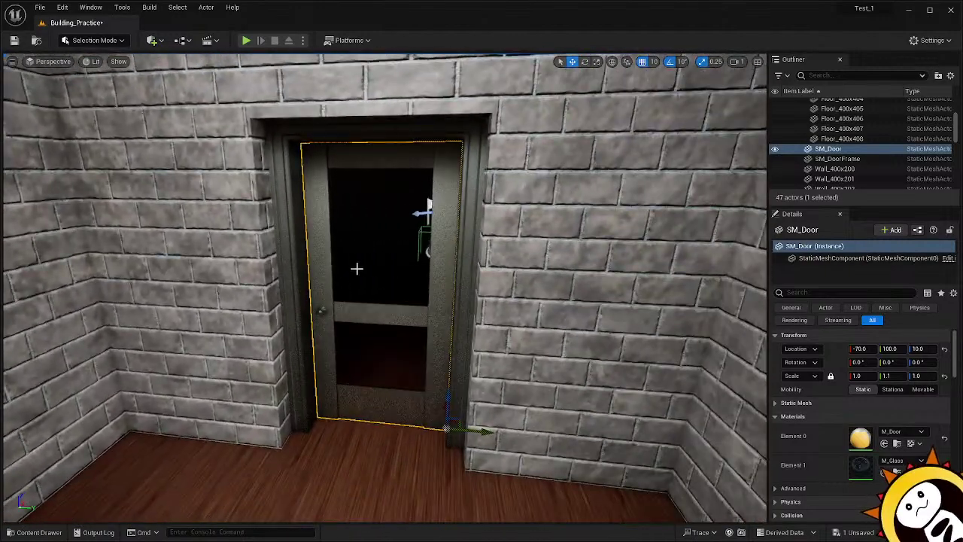
click(328, 264)
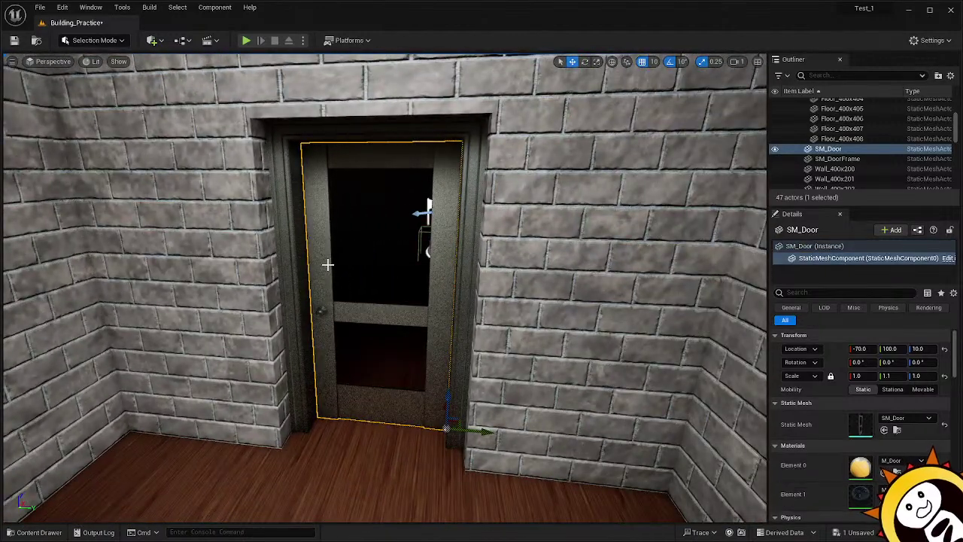
Browse the project's LevelPrototyping and _GENERATED content, then open the Blueprints folder of StarterContent.
click(36, 532)
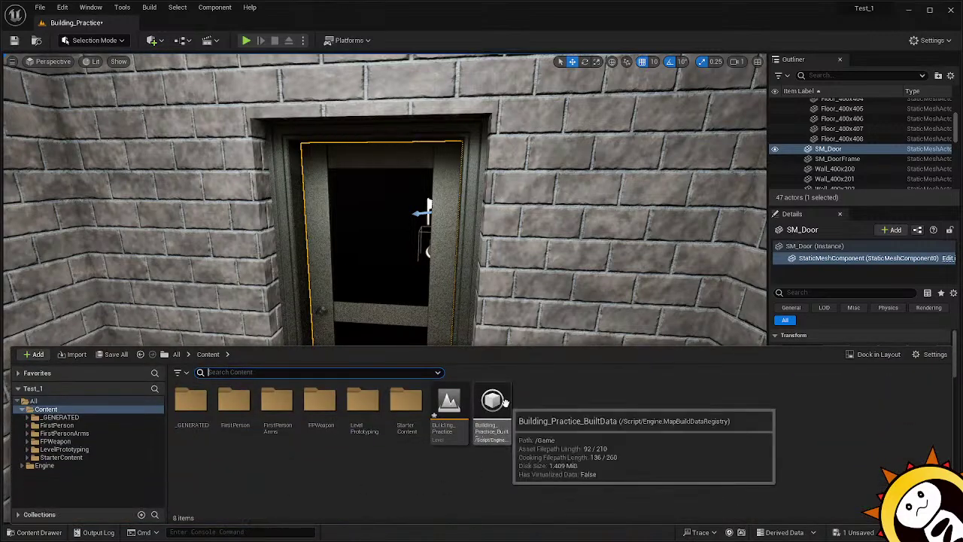
double_click(366, 402)
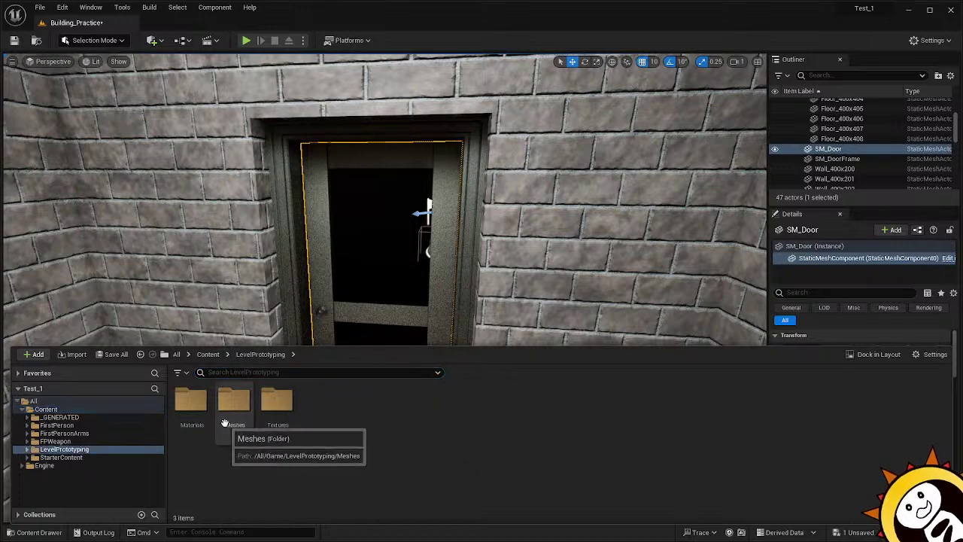
double_click(58, 417)
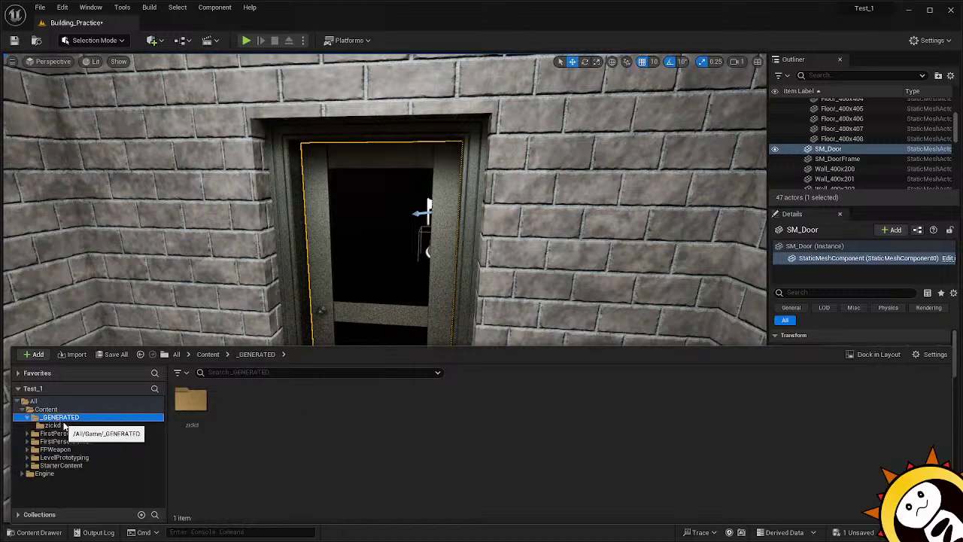
double_click(191, 402)
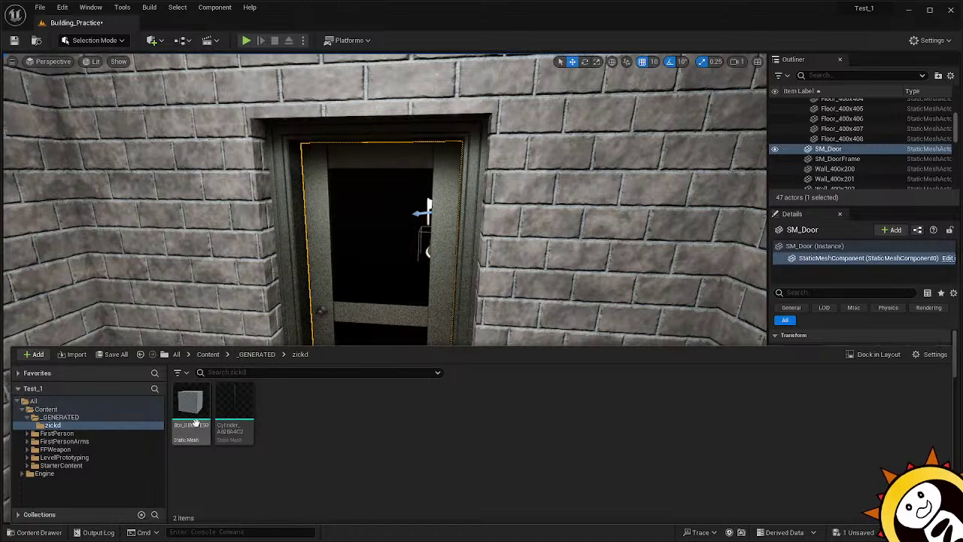
click(75, 466)
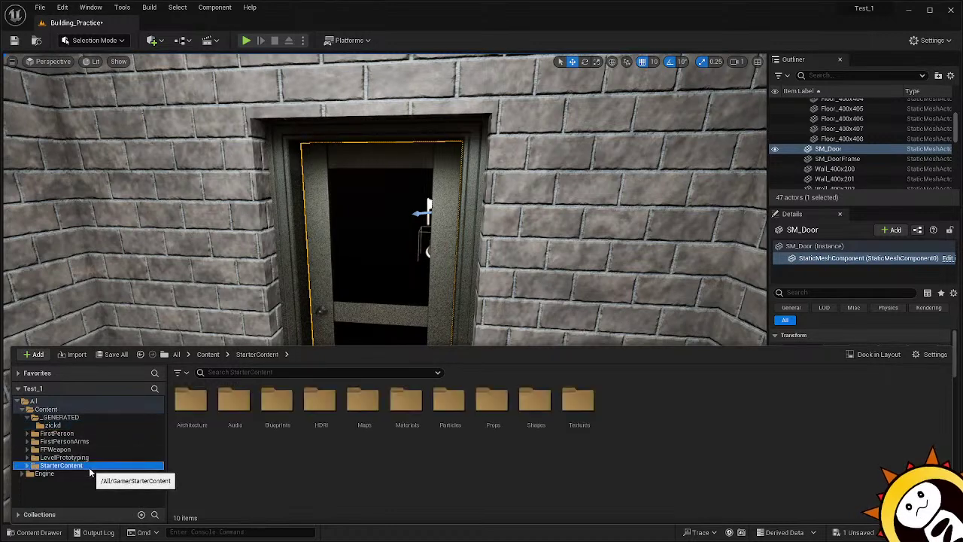
click(462, 465)
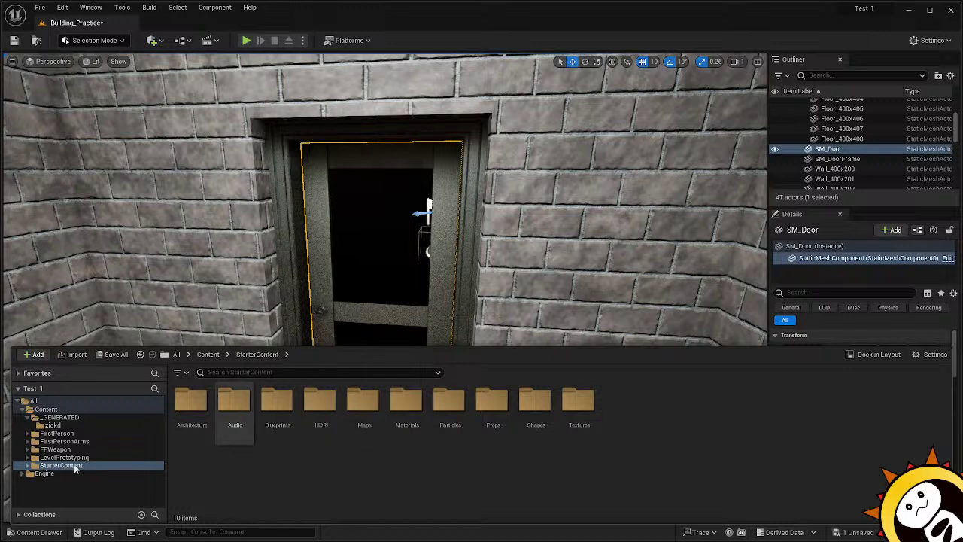
double_click(278, 402)
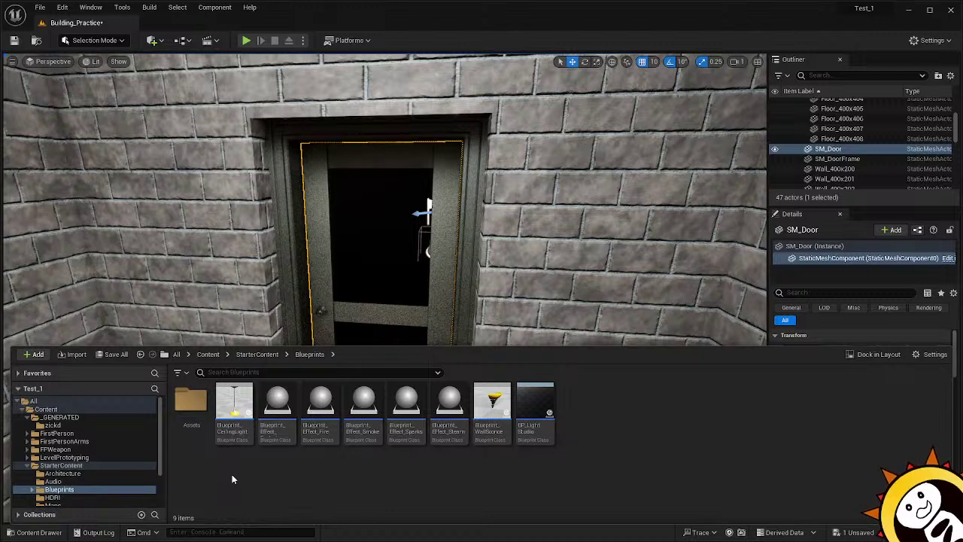
Create a folder named Blueprints in the project's root Content folder.
click(37, 411)
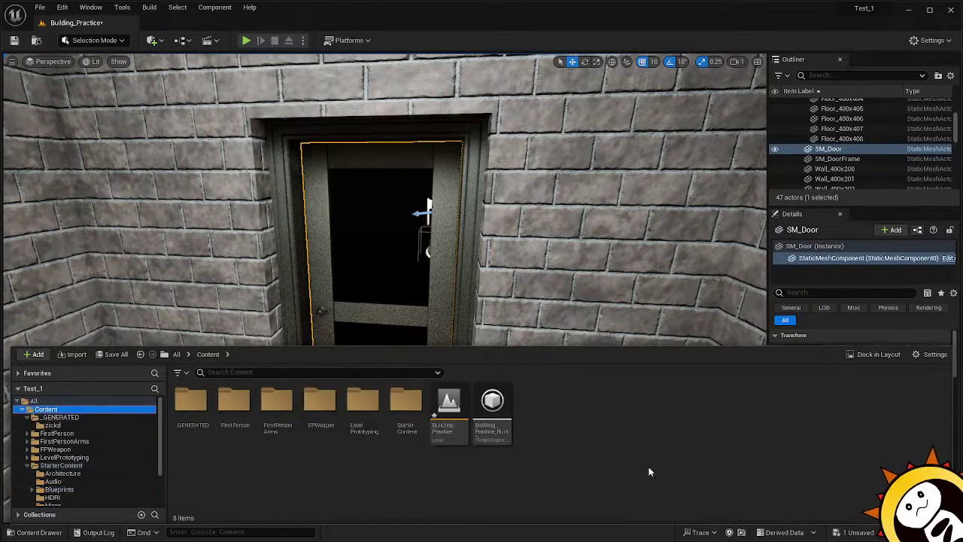
right_click(529, 424)
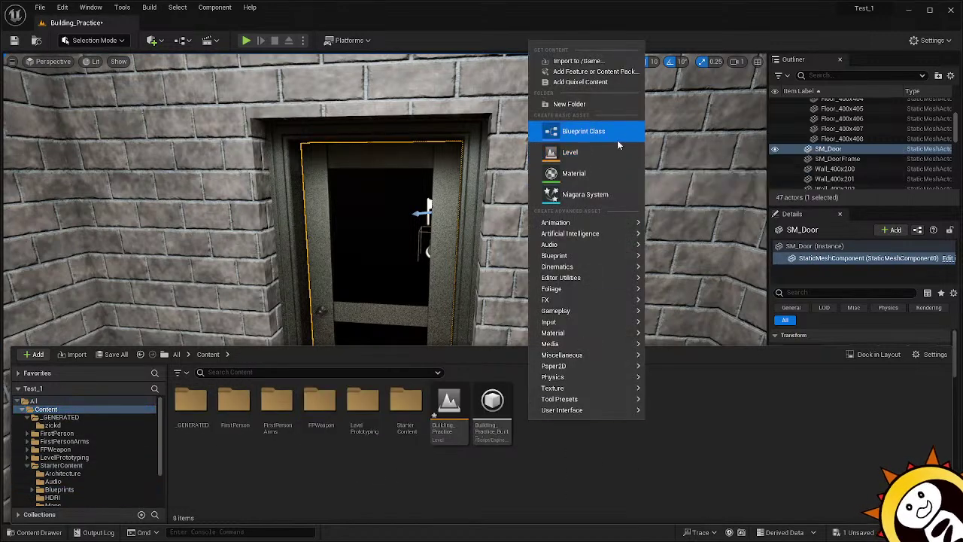
mouse_move(609, 355)
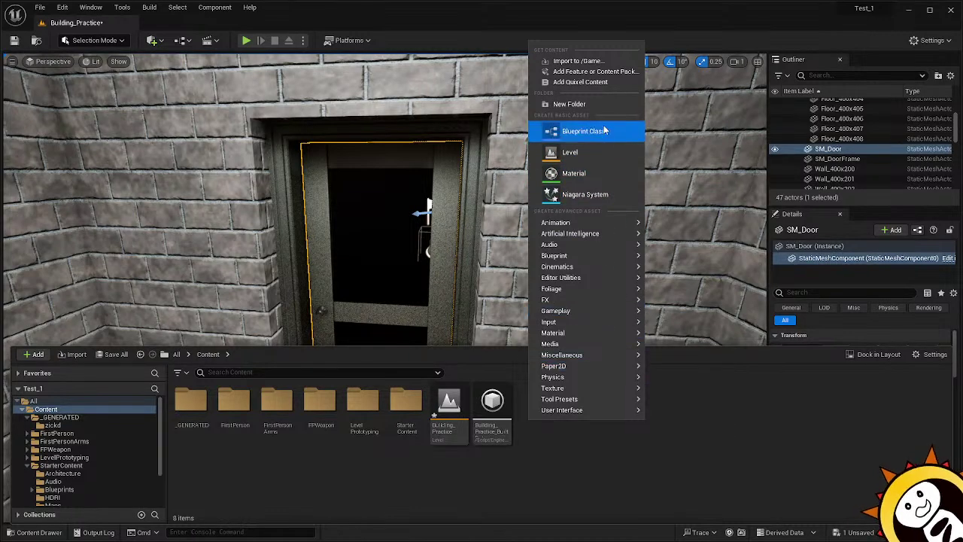
click(593, 105)
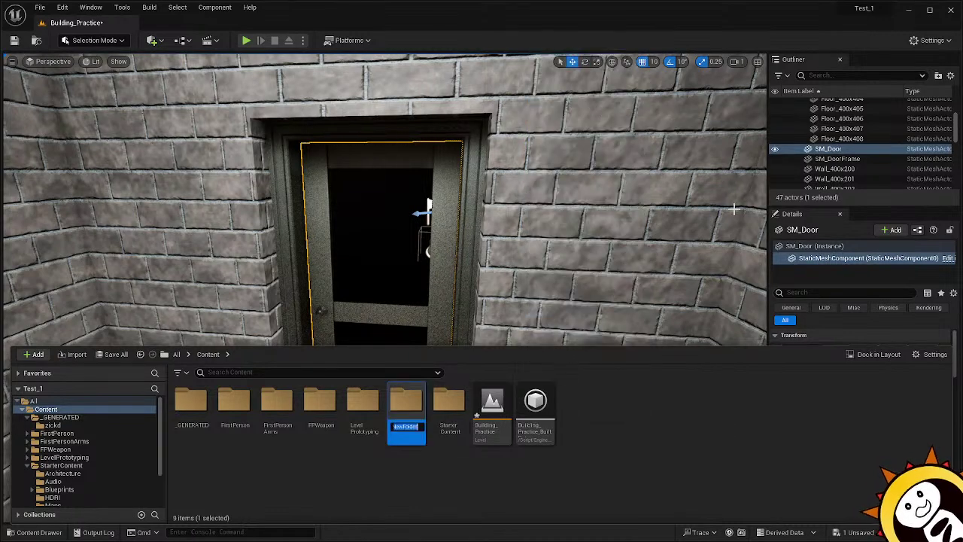
text(B)
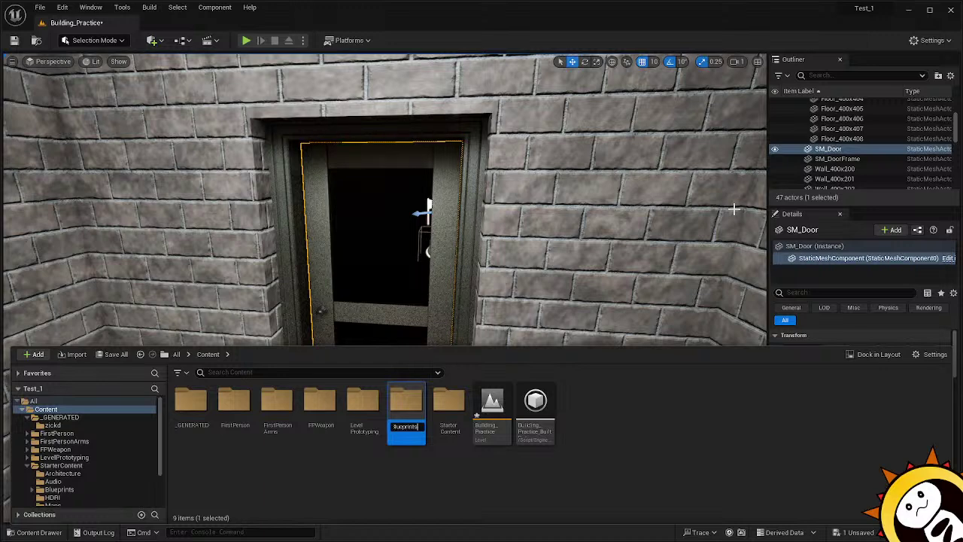
text(lueprints)
key(Return)
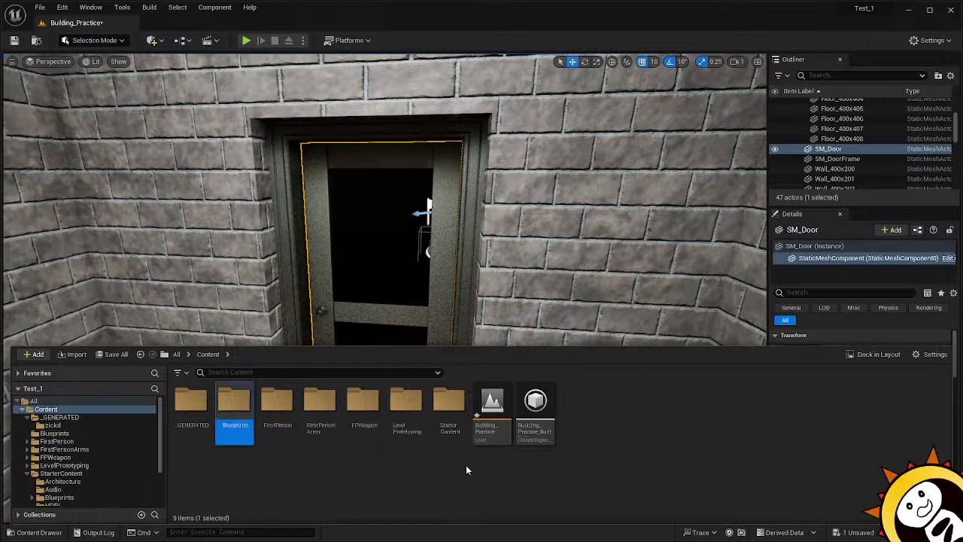
Create an Actor-based Blueprint Class named BP_Door inside the new Blueprints folder.
double_click(233, 401)
right_click(259, 428)
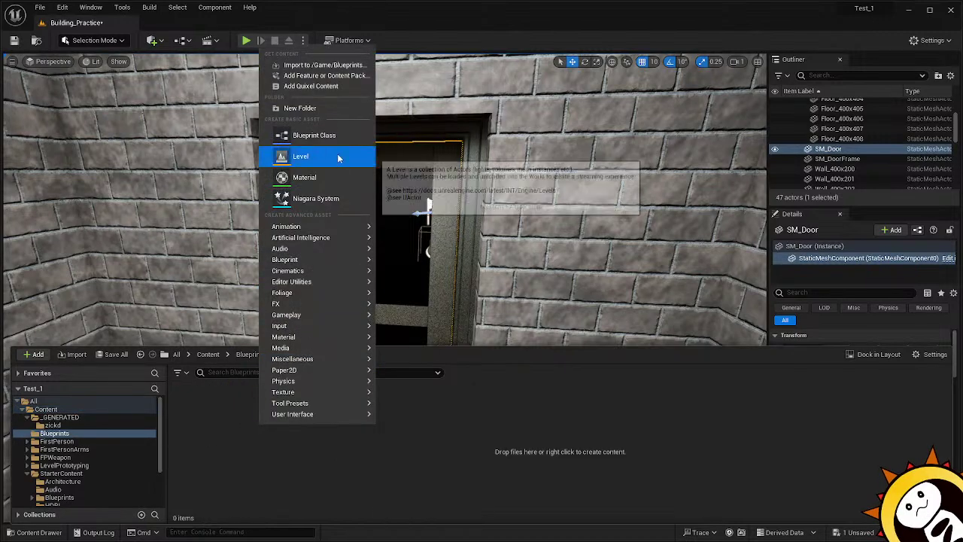
click(335, 135)
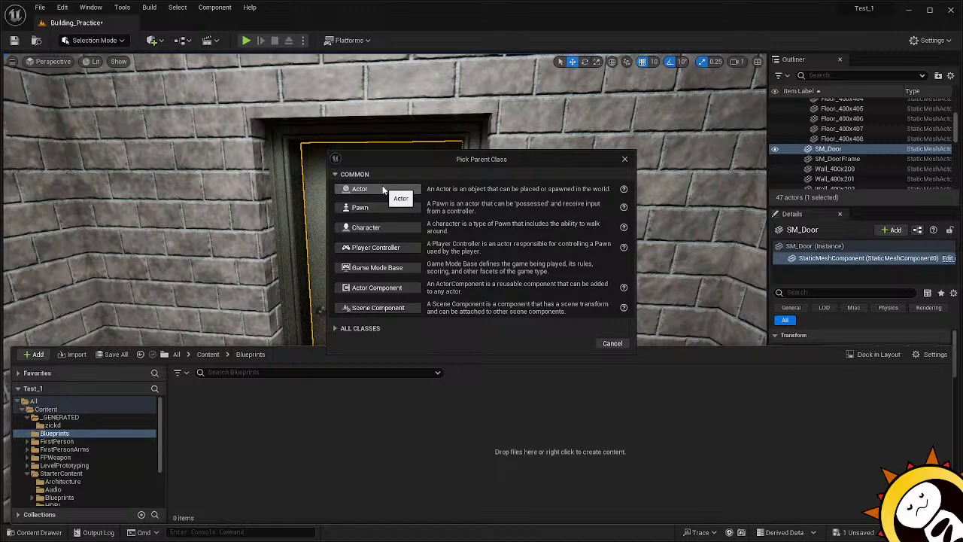
click(382, 189)
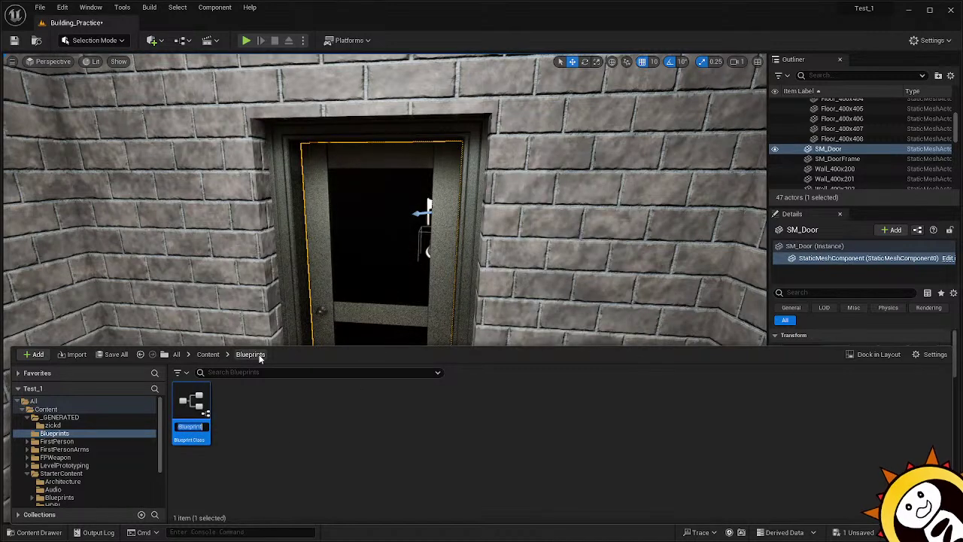
text(BP)
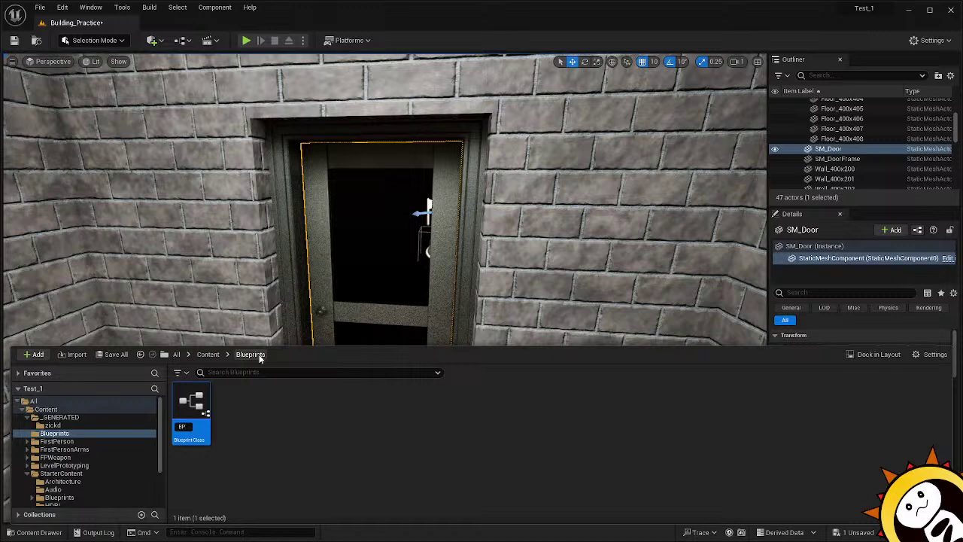
text(_Door)
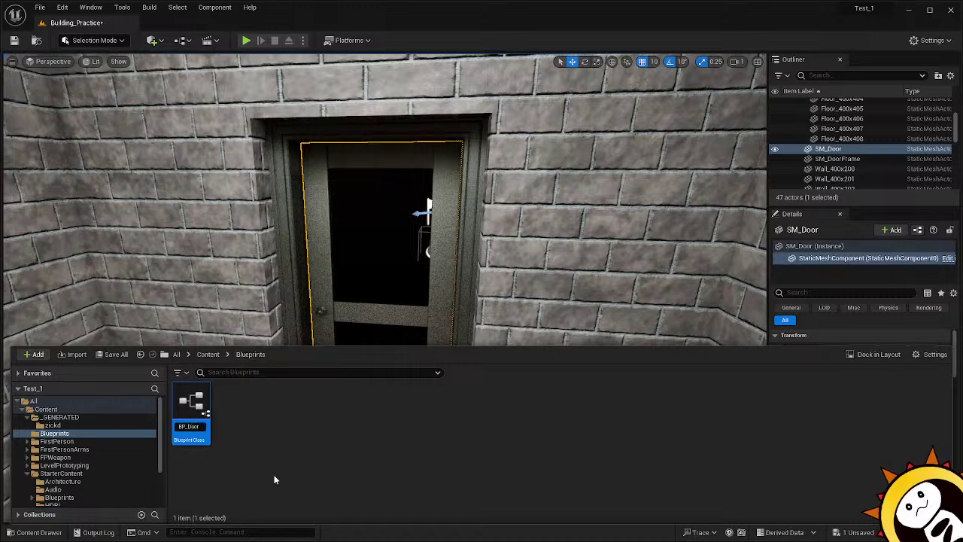
key(Return)
Open BP_Door in the Blueprint editor and inspect its DefaultSceneRoot component.
double_click(194, 410)
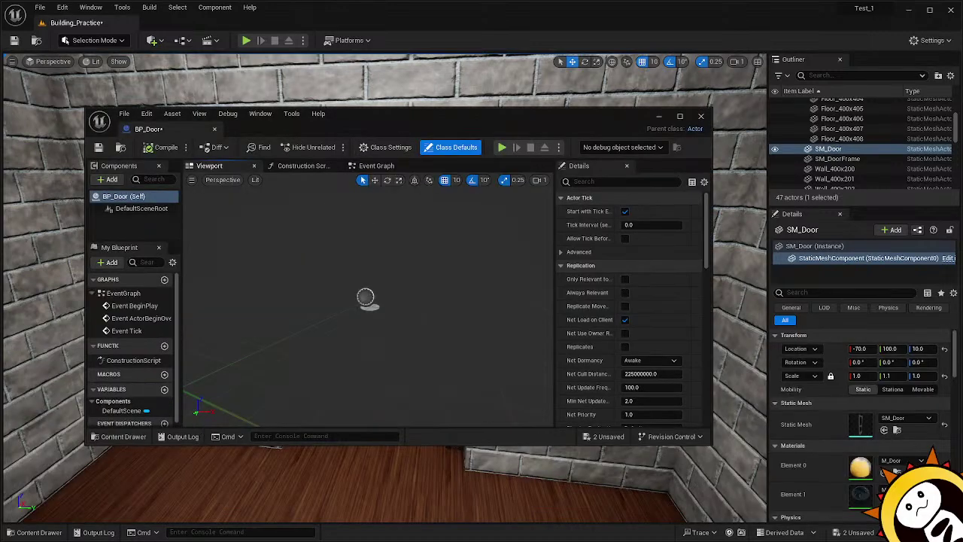
right_drag(406, 301, 423, 315)
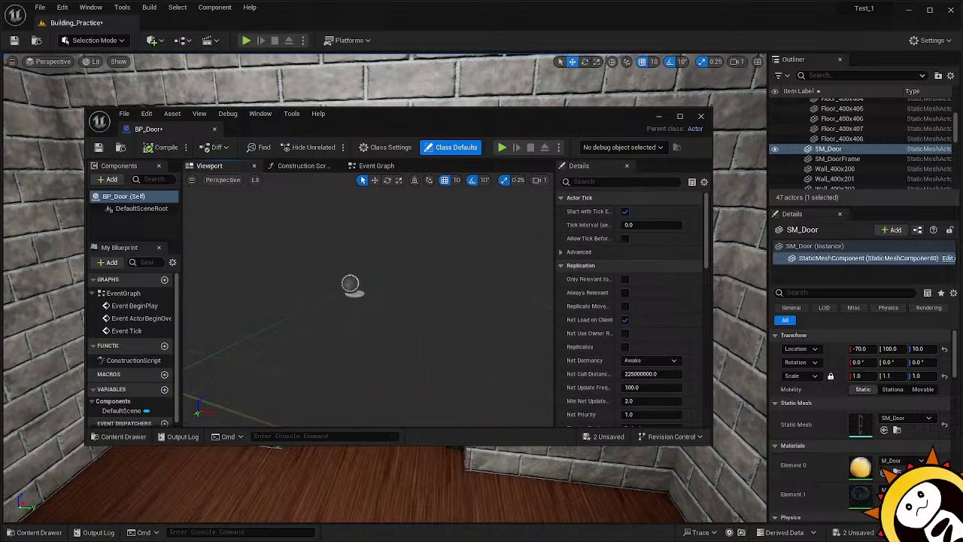
click(350, 283)
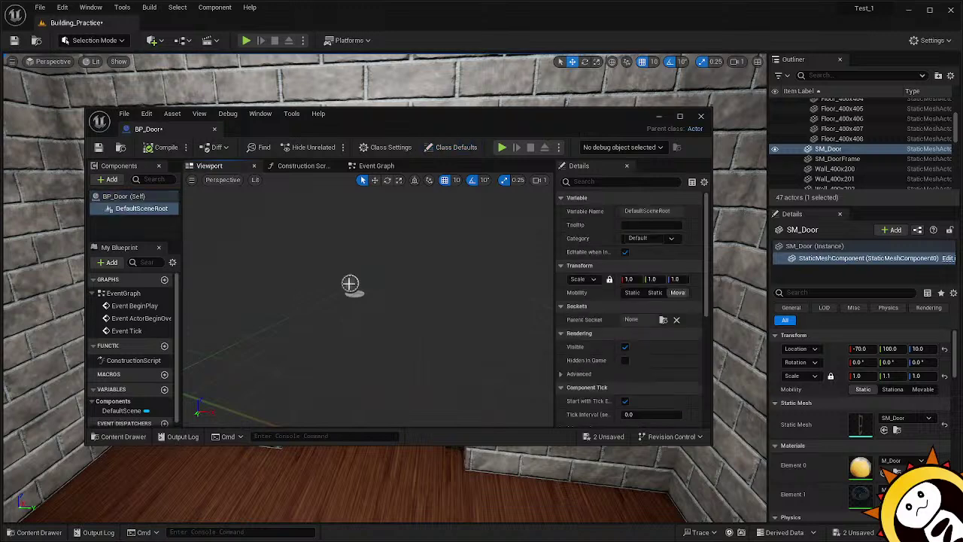
right_click(131, 221)
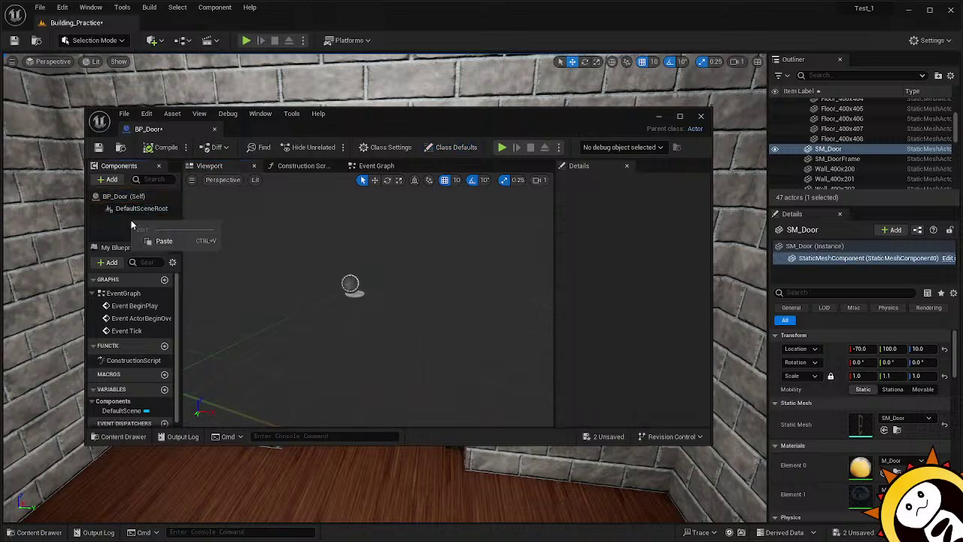
Try to bring the level's SM_Door actor into BP_Door's component hierarchy.
drag(412, 121, 432, 140)
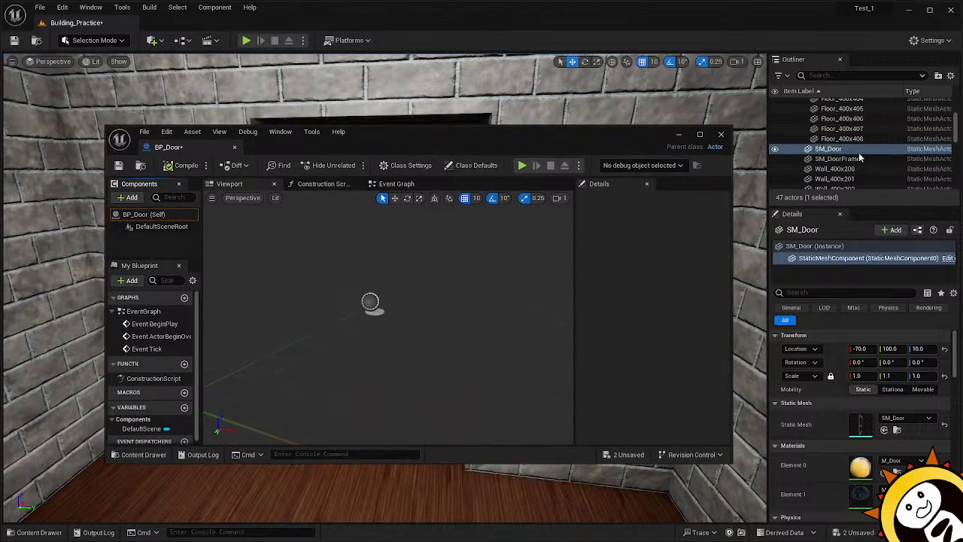
click(855, 151)
drag(856, 154, 376, 220)
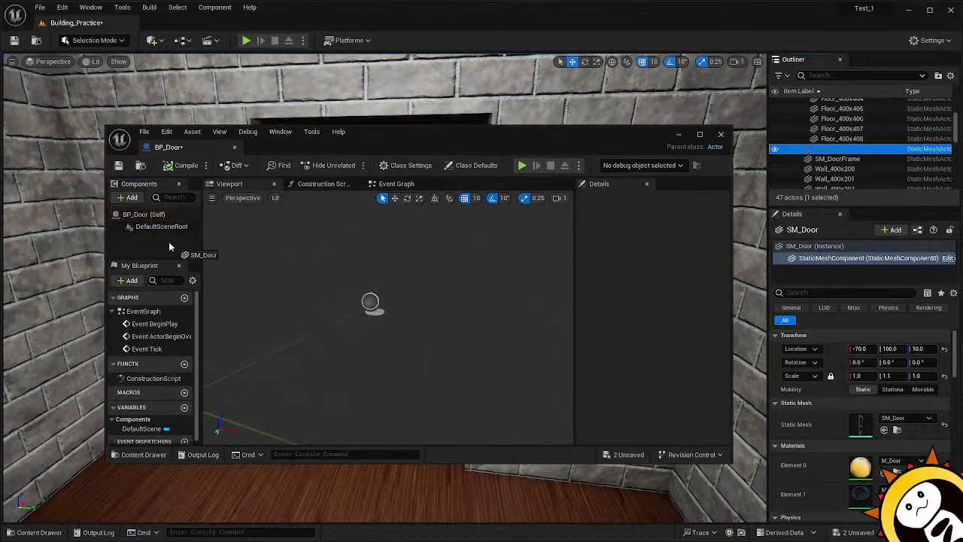
drag(169, 246, 196, 316)
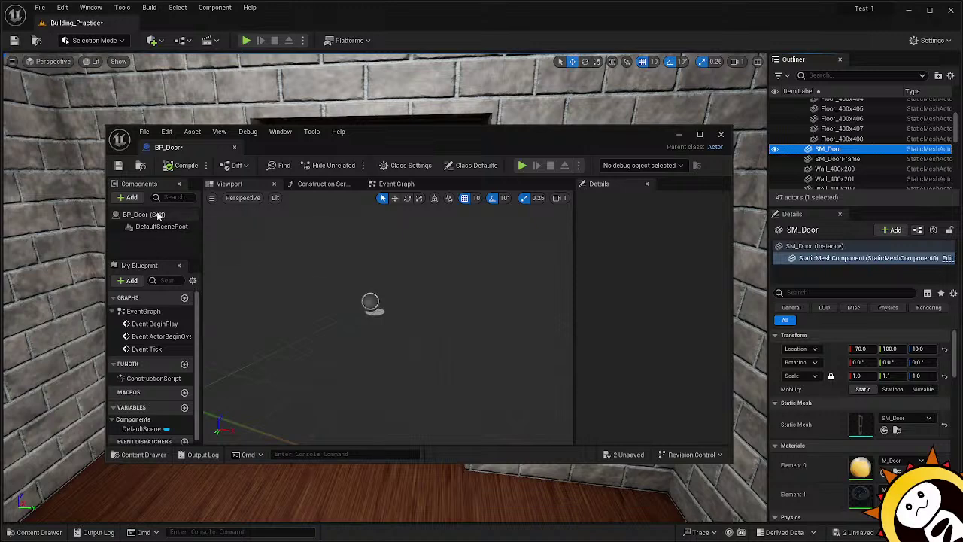
Place a BP_Door actor in the level.
right_click(853, 149)
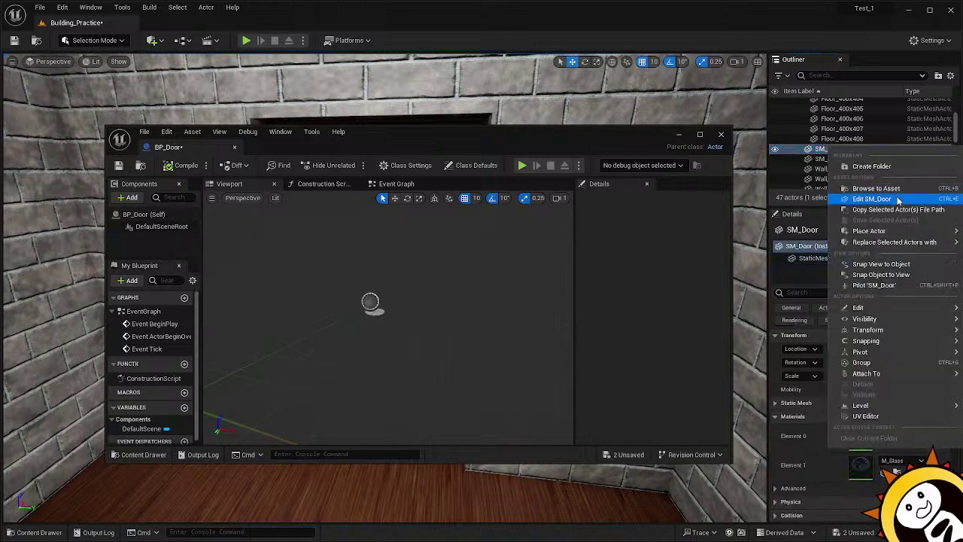
mouse_move(902, 236)
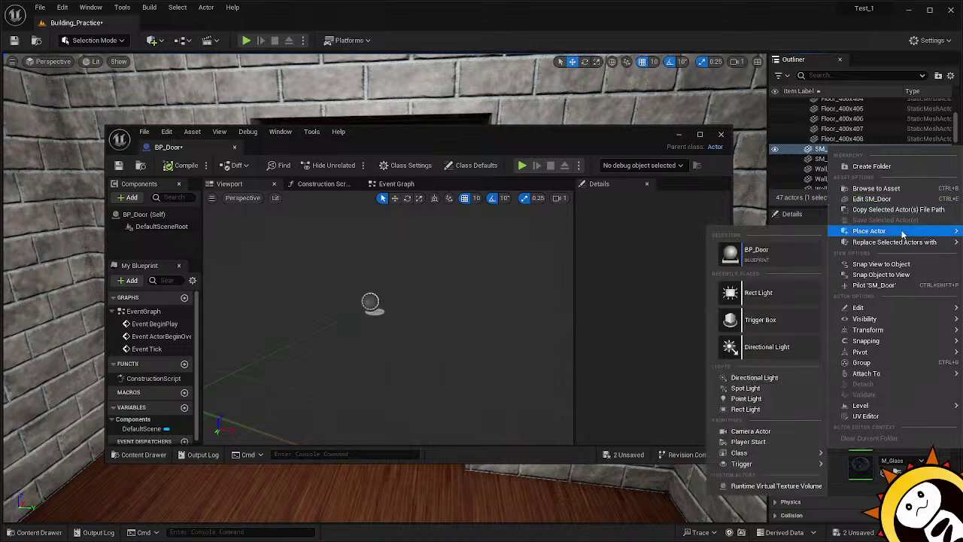
click(778, 256)
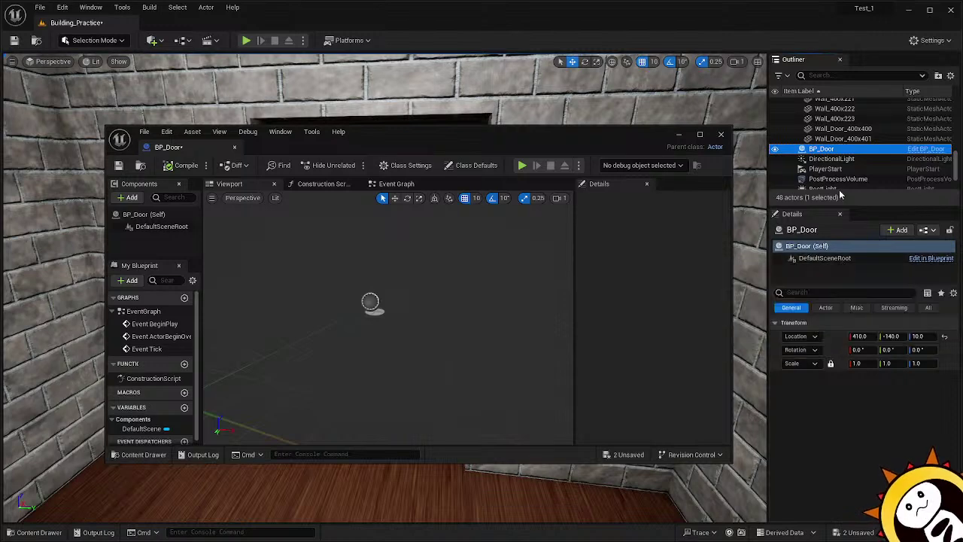
Collapse the Floor and Ceiling folders in the level's actor list and select the SM_Door actor.
scroll(834, 154, up, 5)
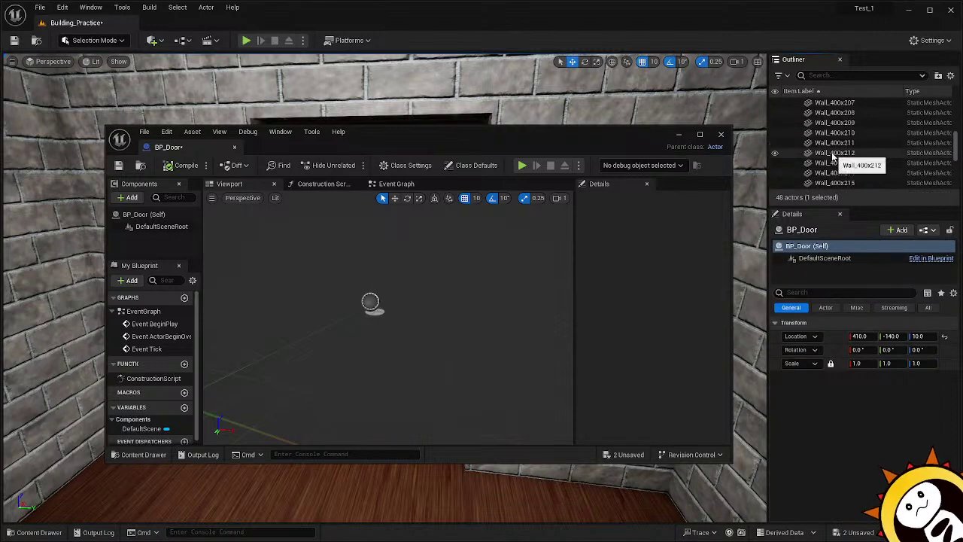
click(800, 161)
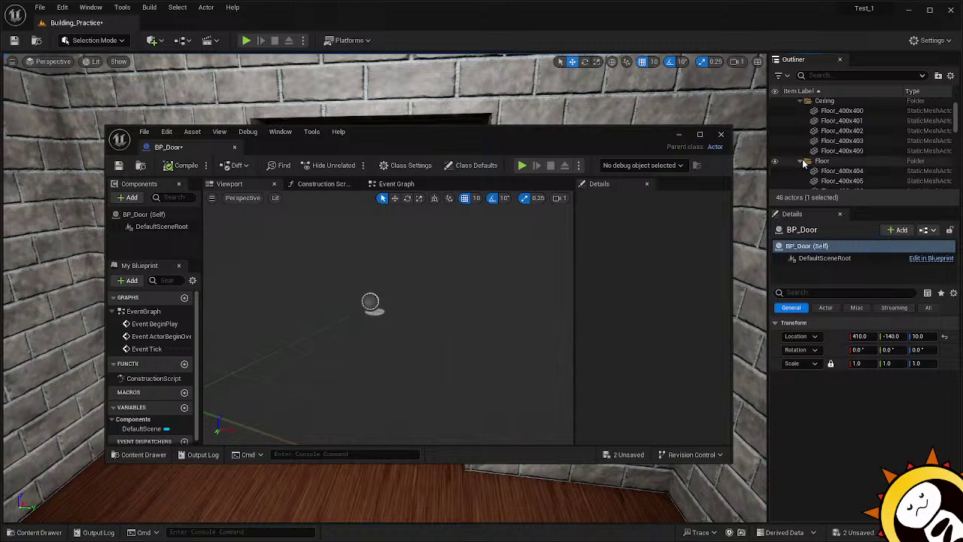
click(799, 101)
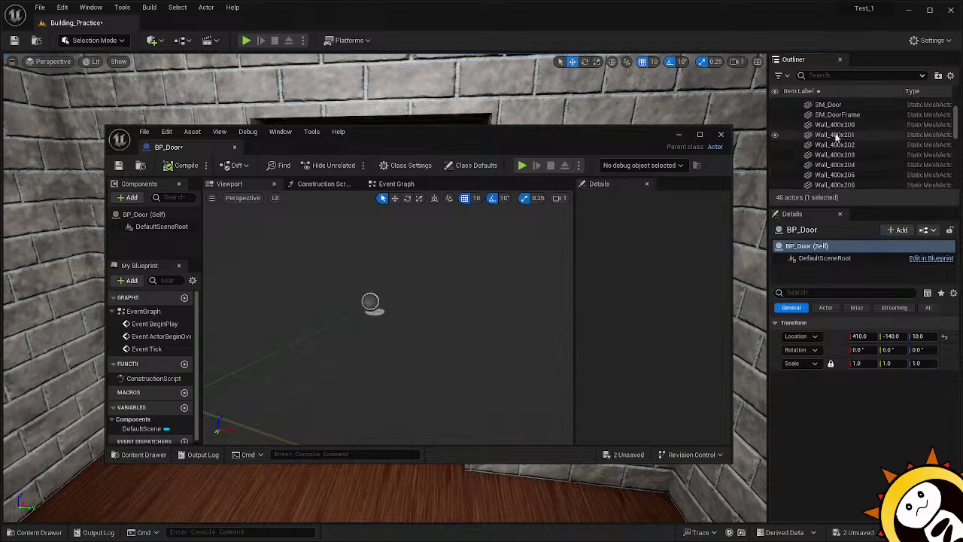
click(828, 121)
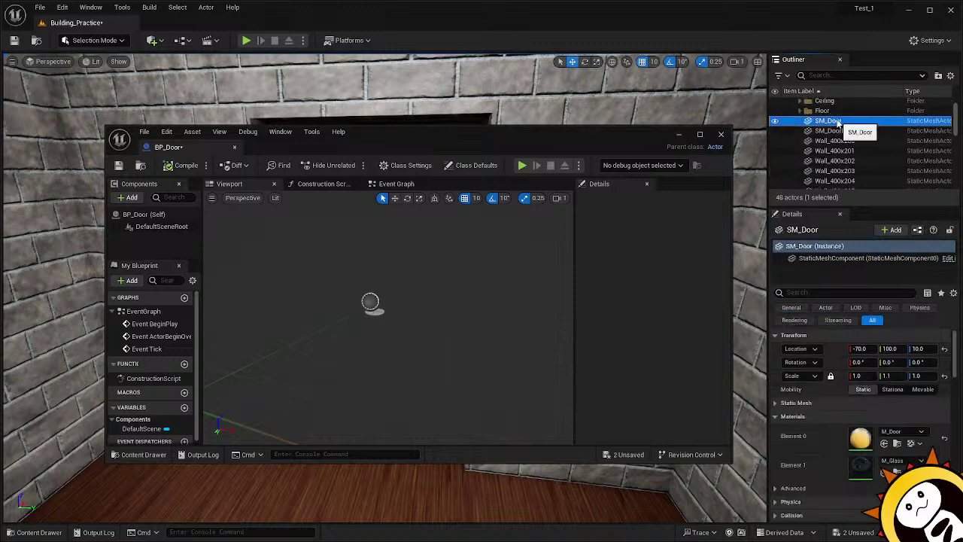
right_click(827, 121)
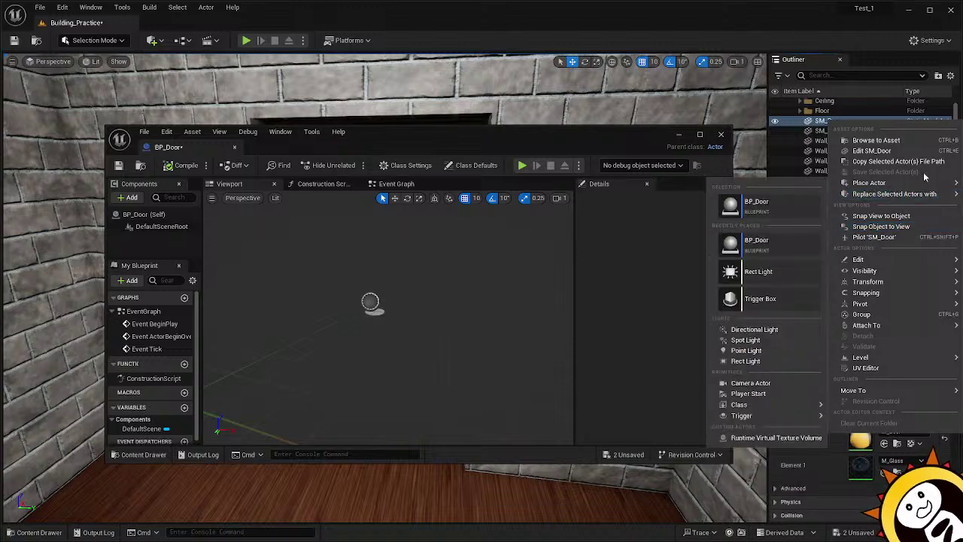
mouse_move(905, 196)
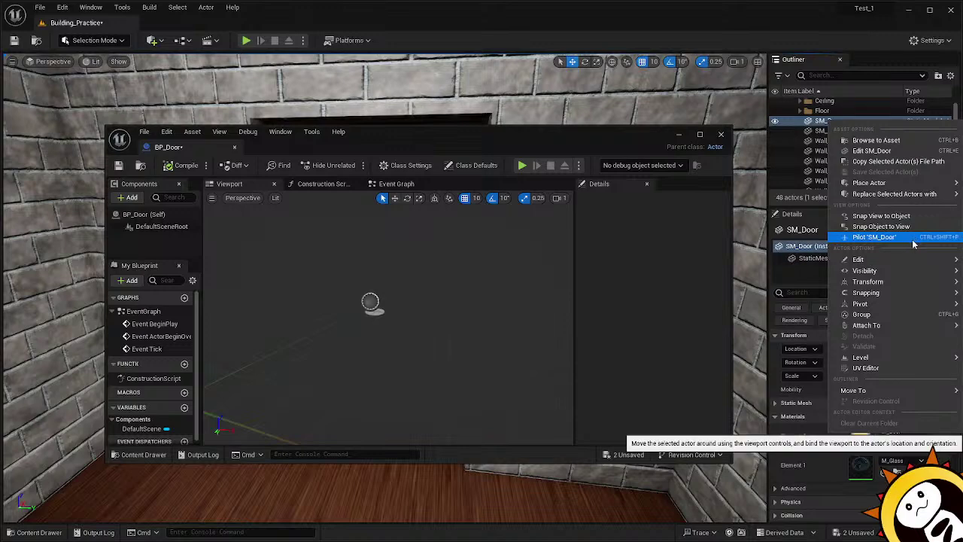
mouse_move(904, 261)
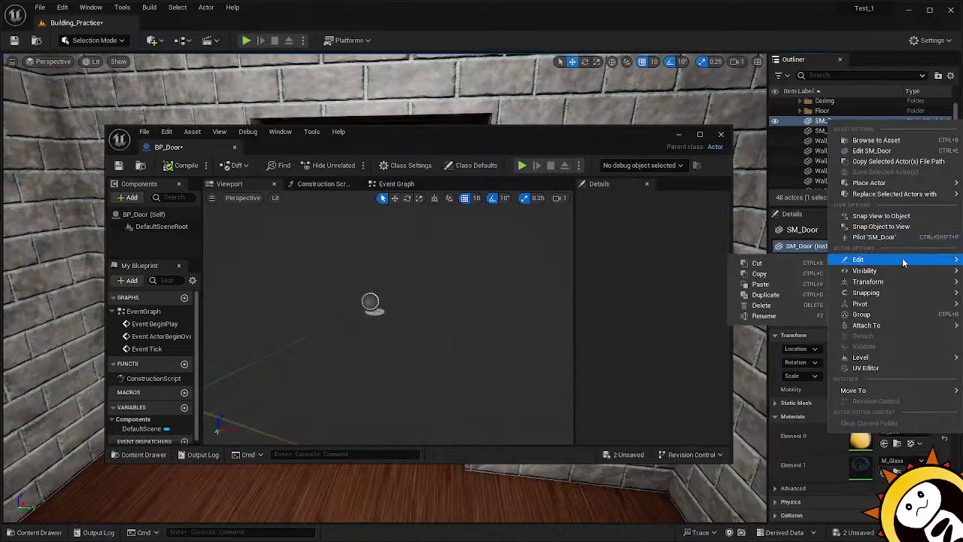
mouse_move(879, 326)
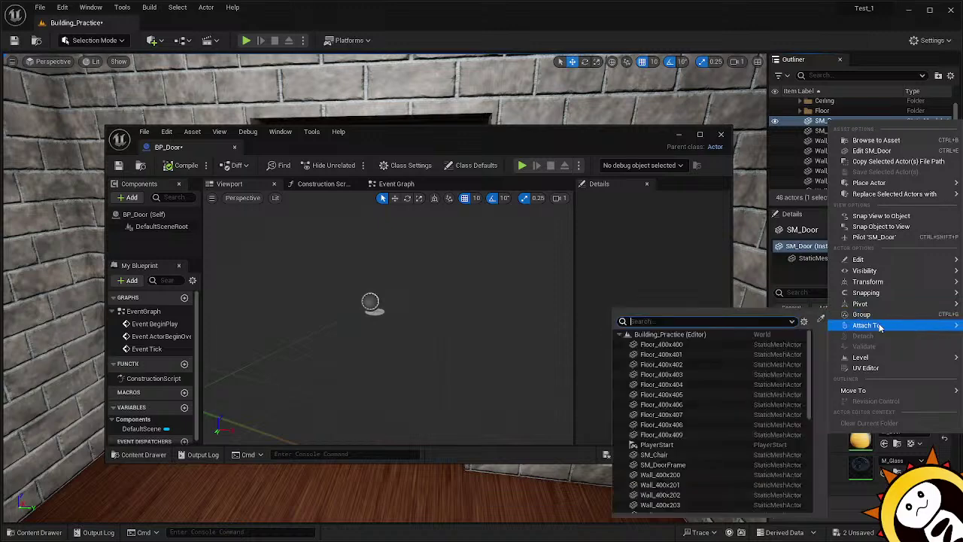
mouse_move(882, 362)
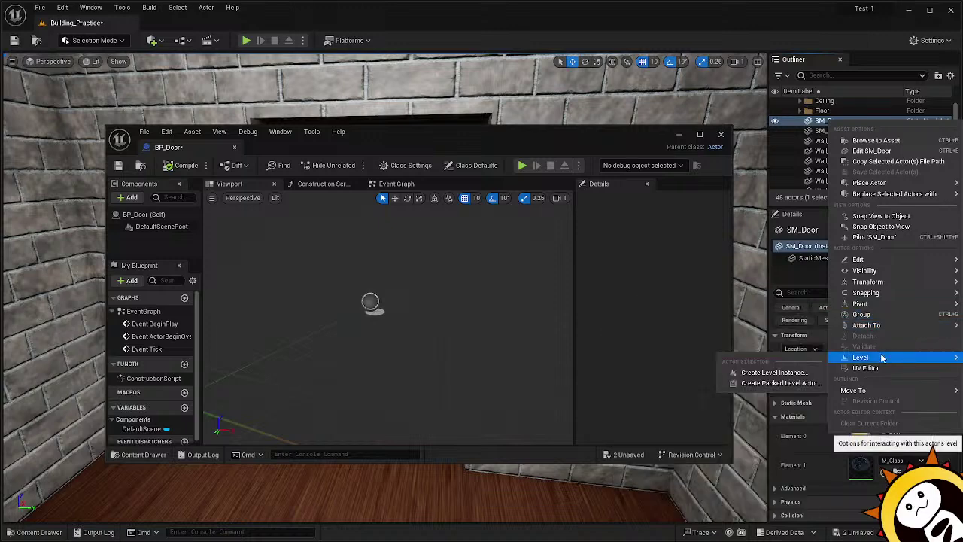
mouse_move(861, 391)
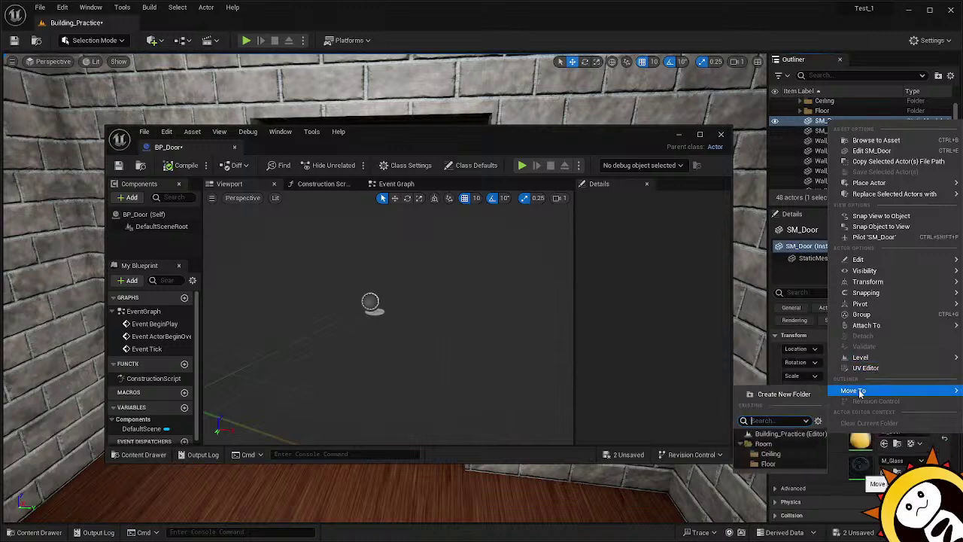
click(686, 366)
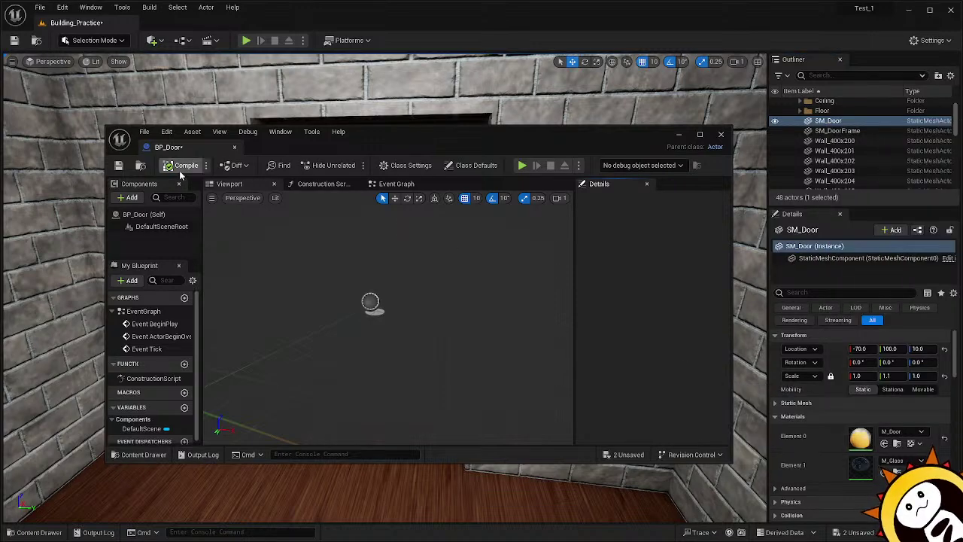
click(132, 198)
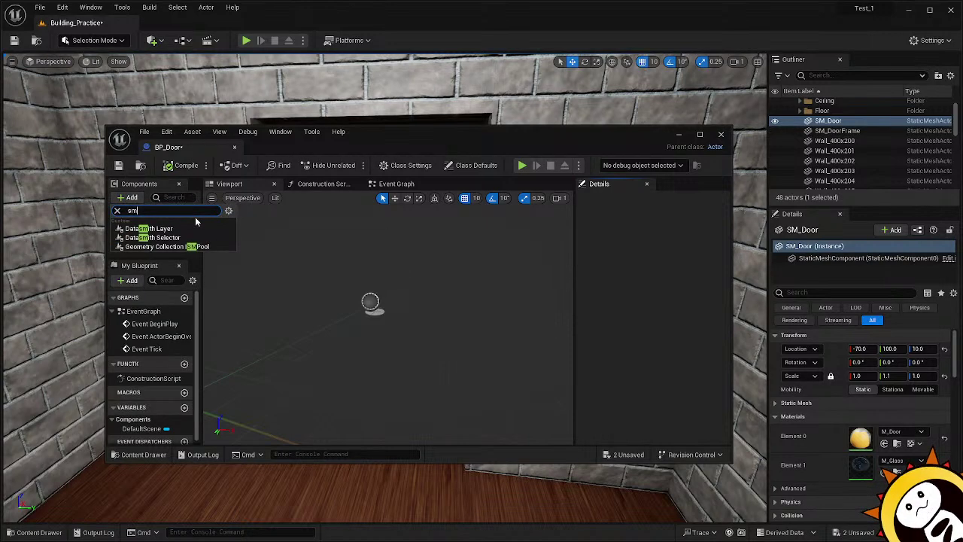
text(sm_)
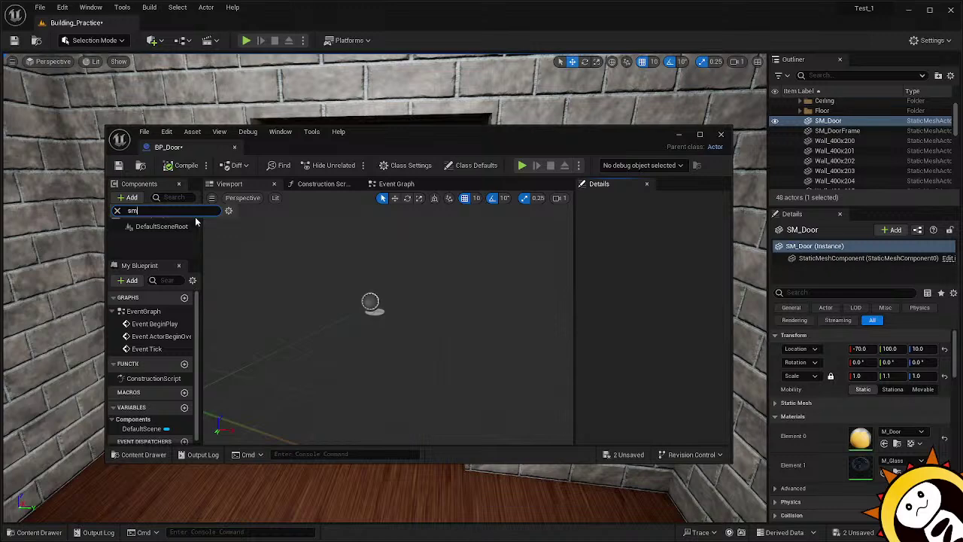
key(BackSpace)
key(BackSpace)
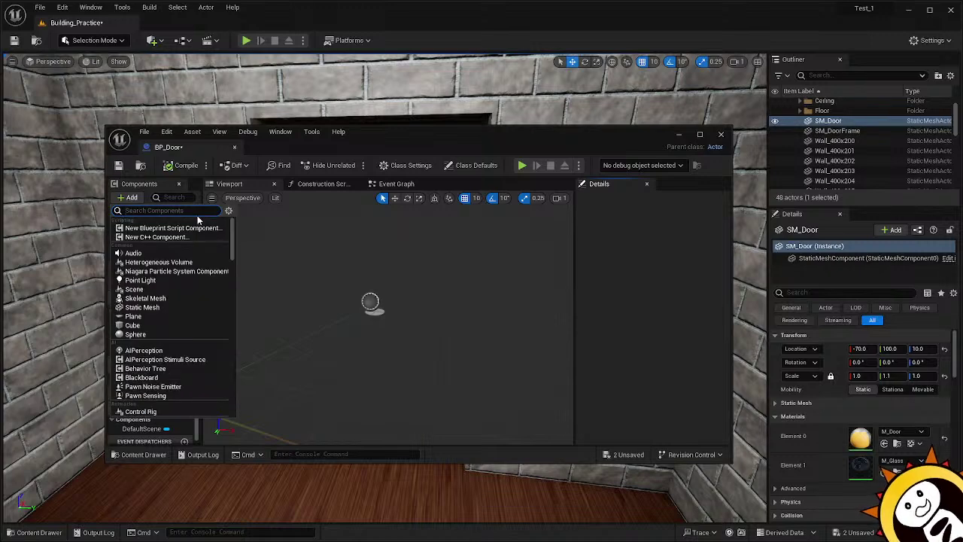
text(d)
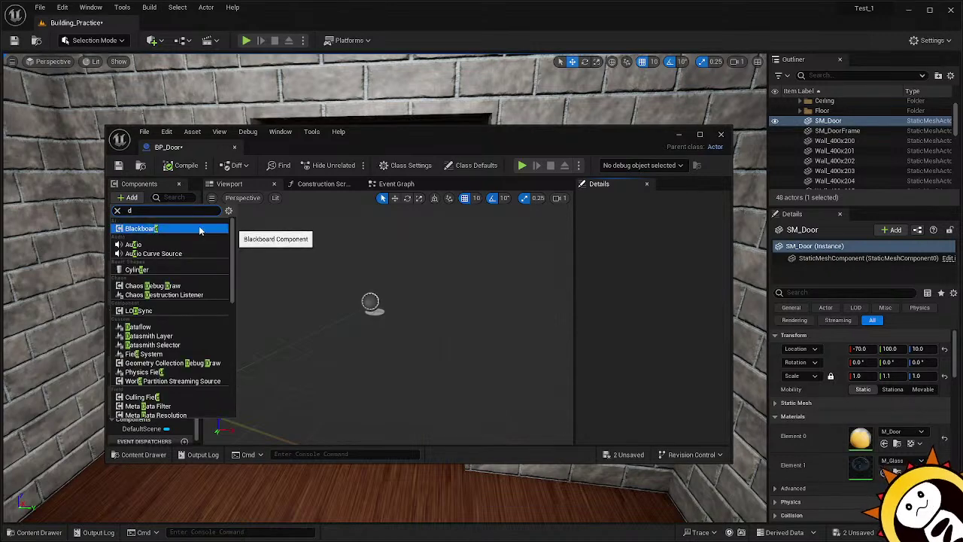
text(oo)
key(Escape)
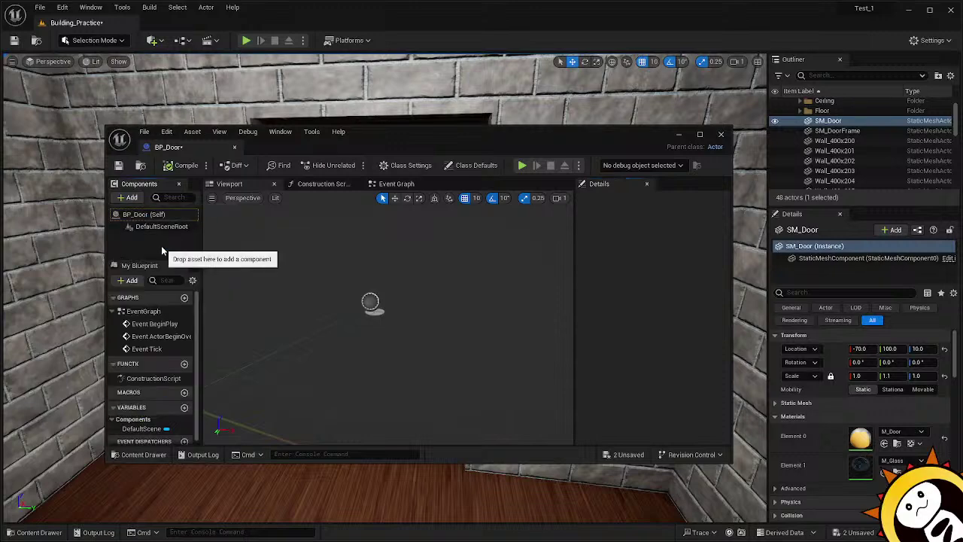
click(131, 280)
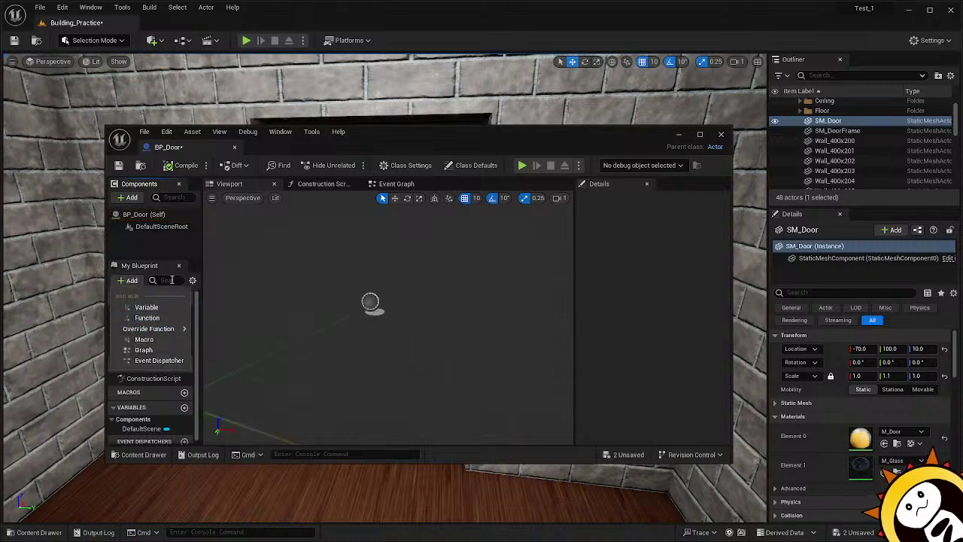
click(139, 240)
right_click(139, 240)
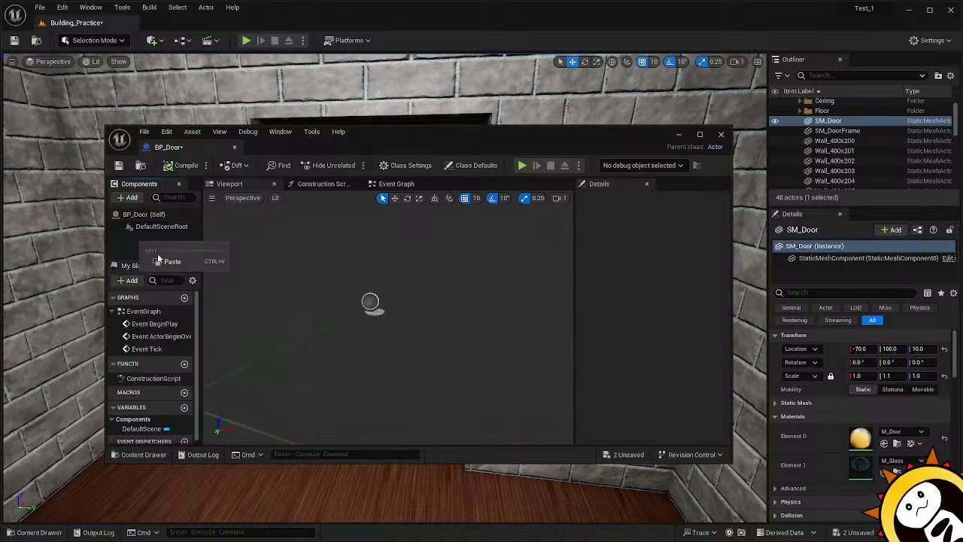
Add the level's SM_Door actor to BP_Door as a static mesh component under DefaultSceneRoot.
click(826, 121)
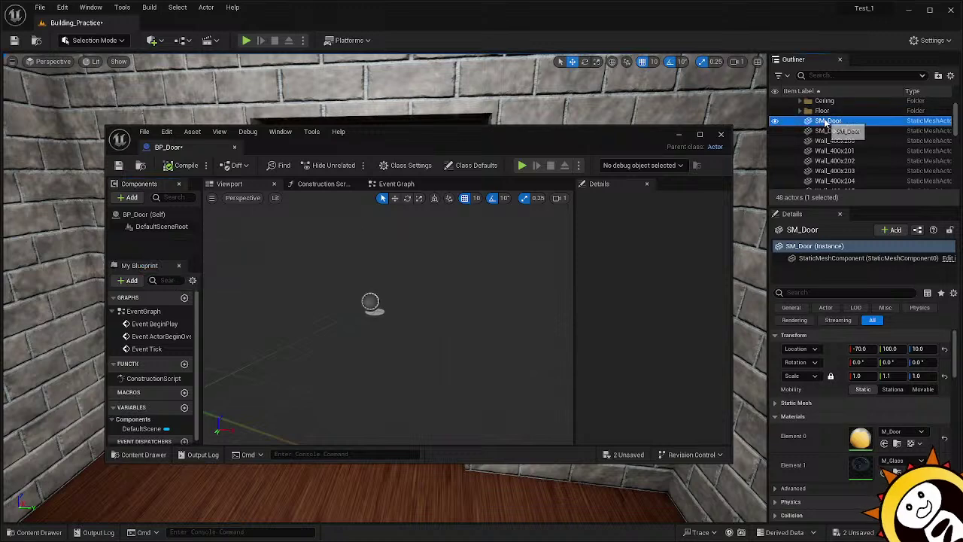
drag(846, 123, 142, 240)
click(193, 261)
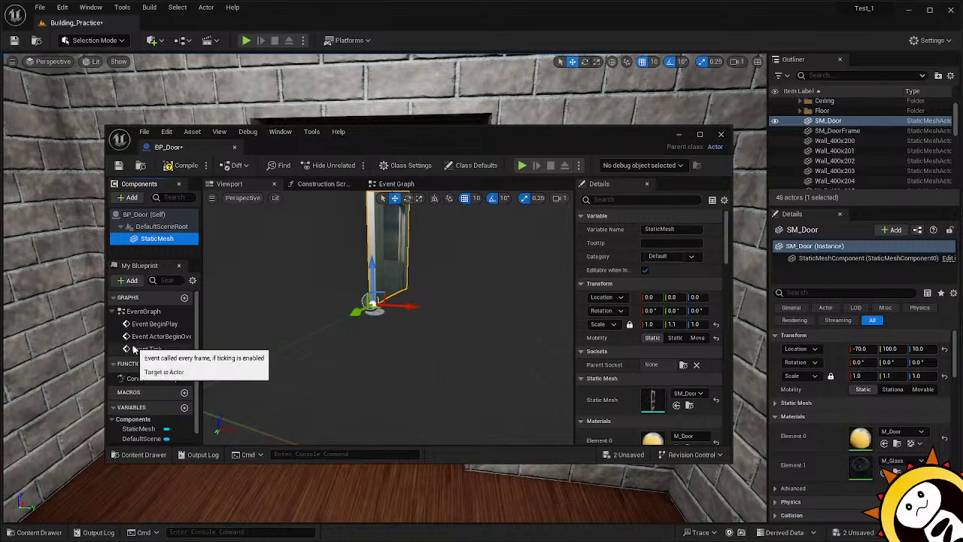
mouse_move(445, 313)
right_down()
mouse_move(489, 313)
mouse_move(354, 313)
mouse_move(453, 307)
mouse_move(441, 308)
mouse_move(445, 299)
right_up()
scroll(443, 314, down, 6)
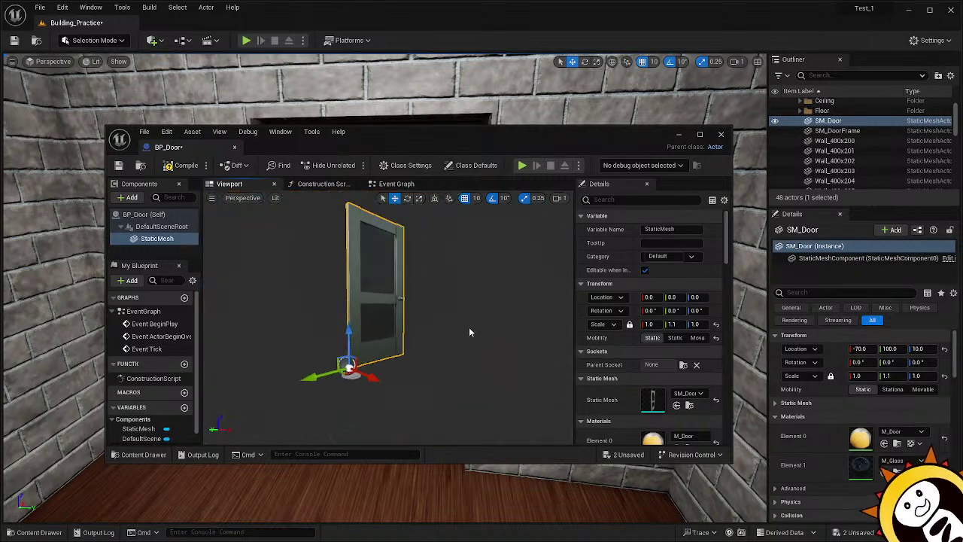
right_drag(465, 331, 492, 331)
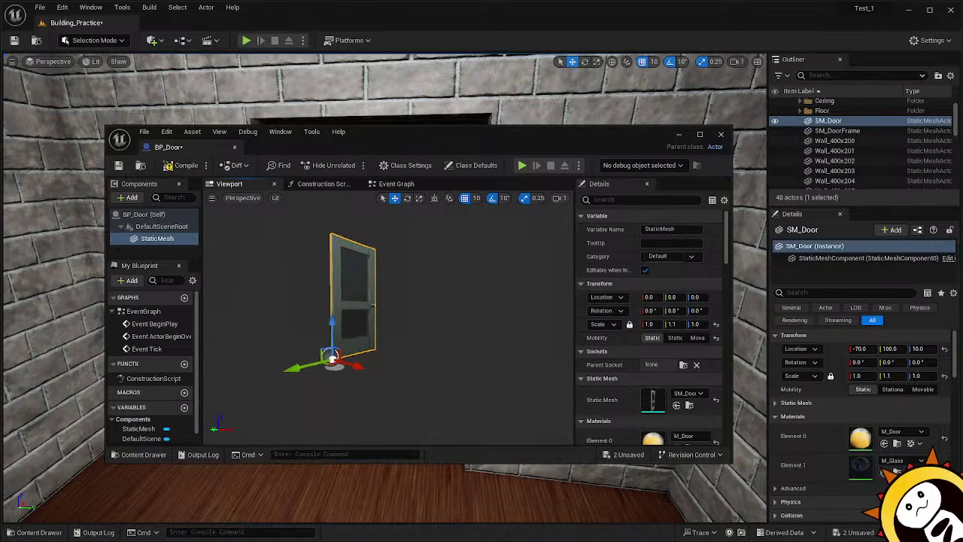
right_drag(436, 353, 449, 355)
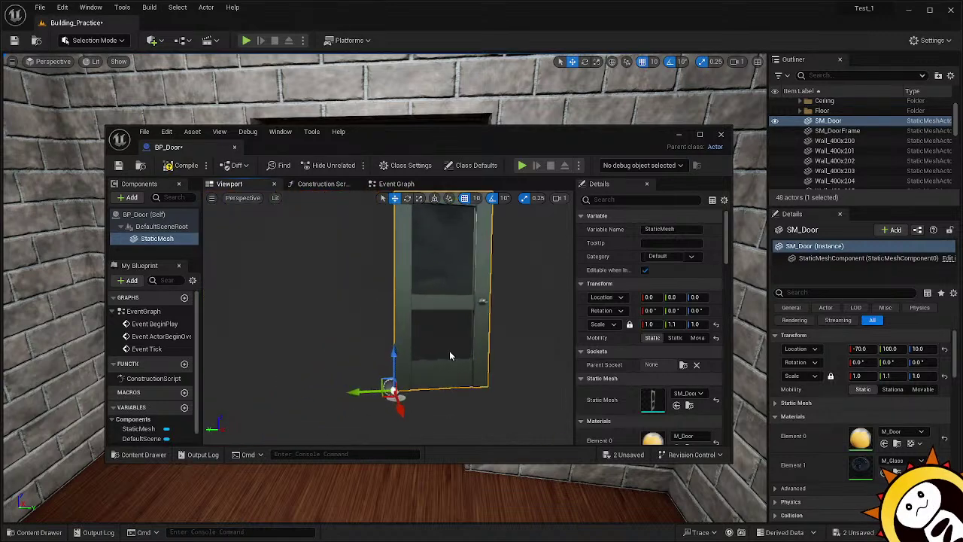
mouse_move(512, 335)
right_down()
mouse_move(525, 334)
mouse_move(513, 336)
right_up()
Add the level's SM_DoorFrame actor to BP_Door as a second static mesh component under DefaultSceneRoot.
drag(459, 134, 457, 215)
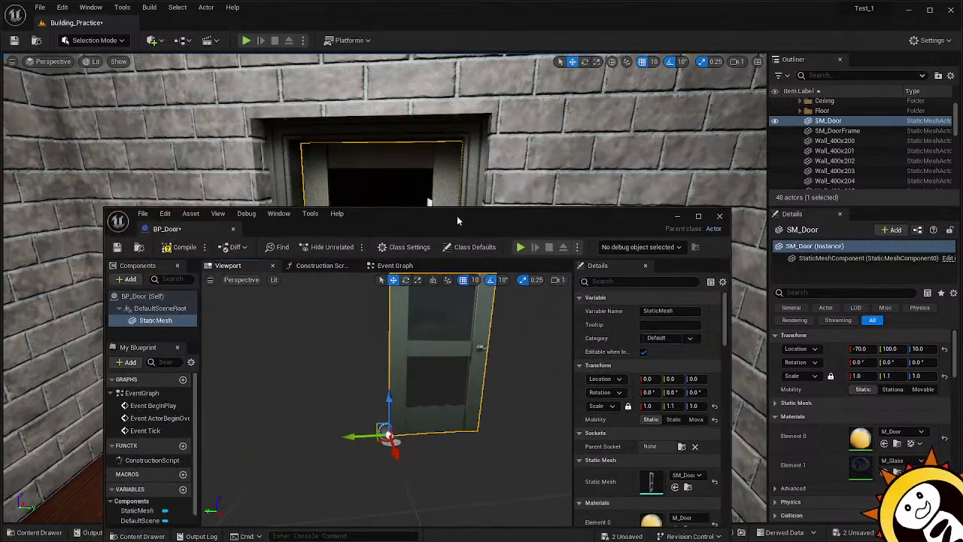
click(476, 161)
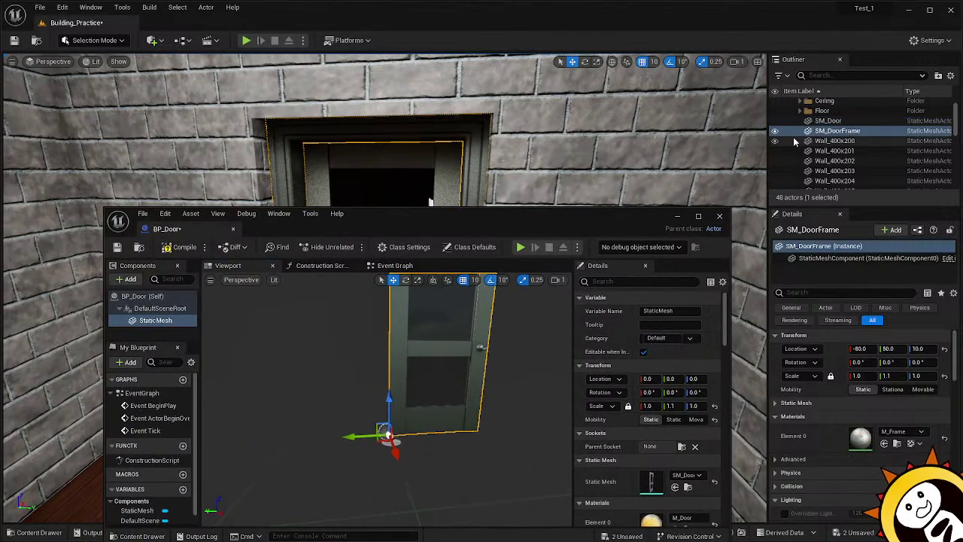
drag(793, 137, 196, 355)
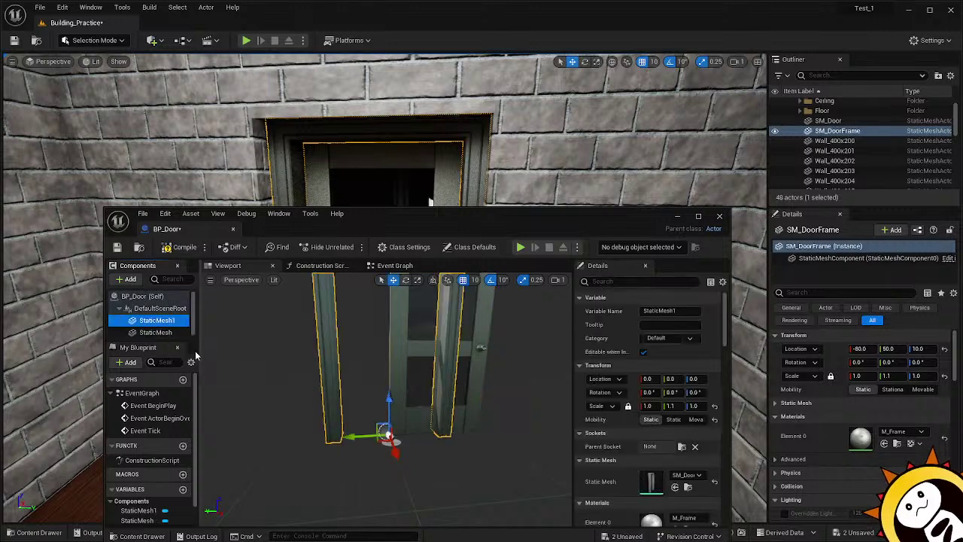
Rename the door frame's mesh component to Frame and the door's mesh component to Door.
right_click(157, 321)
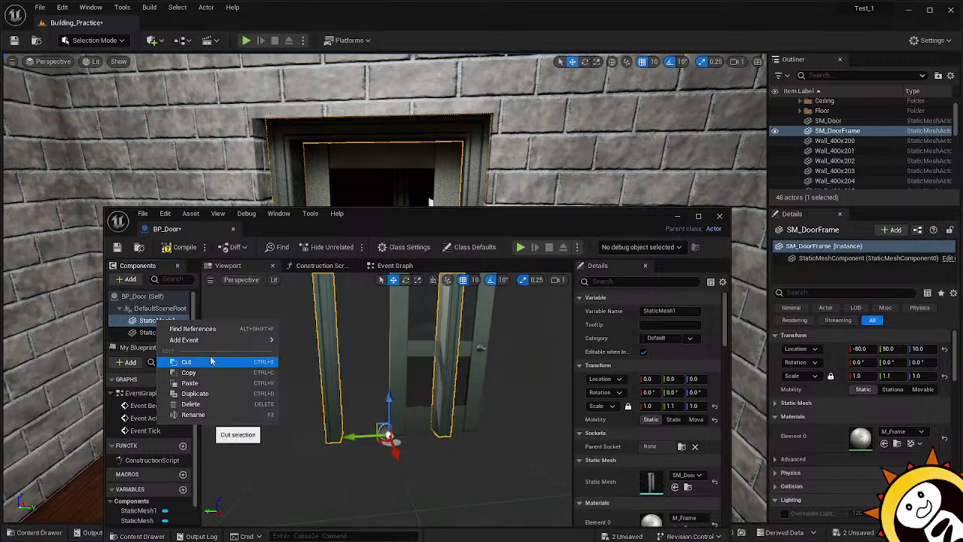
click(218, 414)
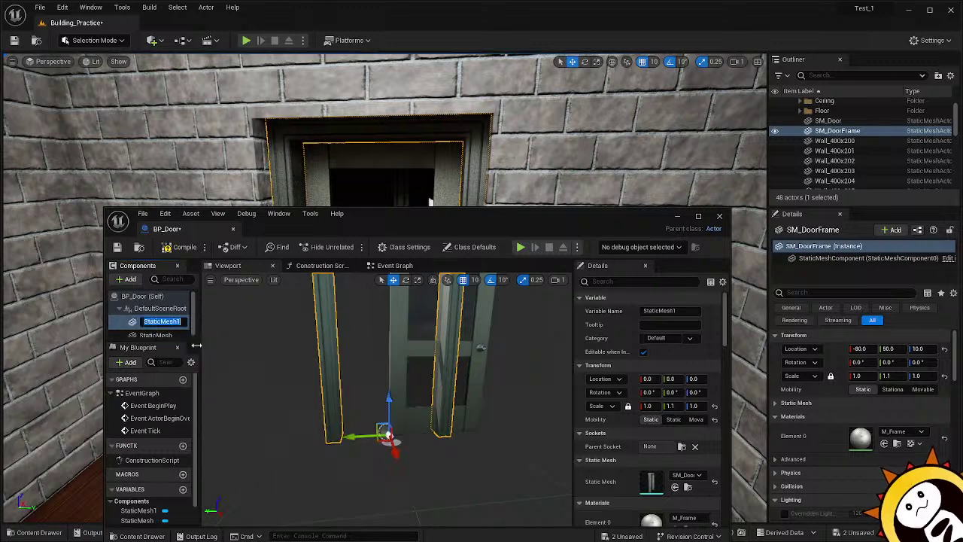
text(Frame)
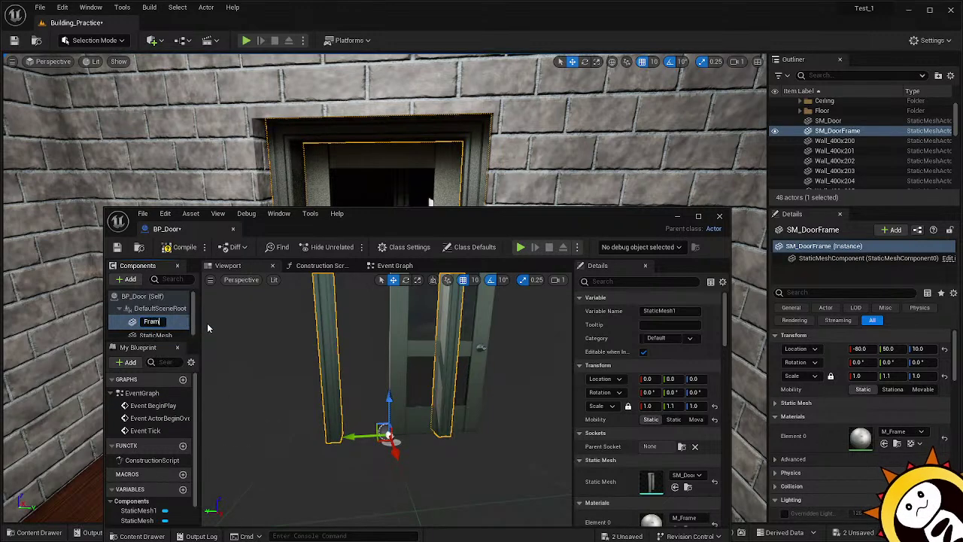
click(173, 334)
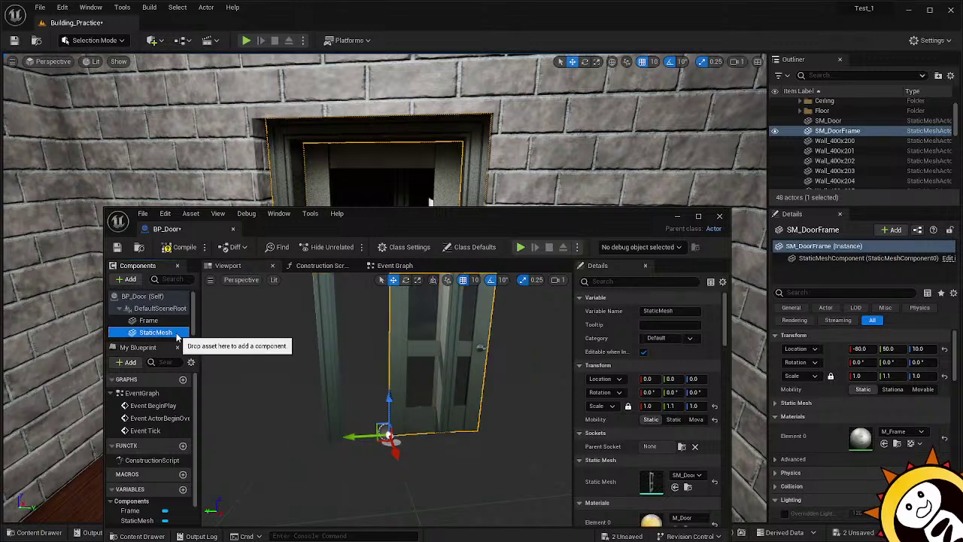
right_click(171, 335)
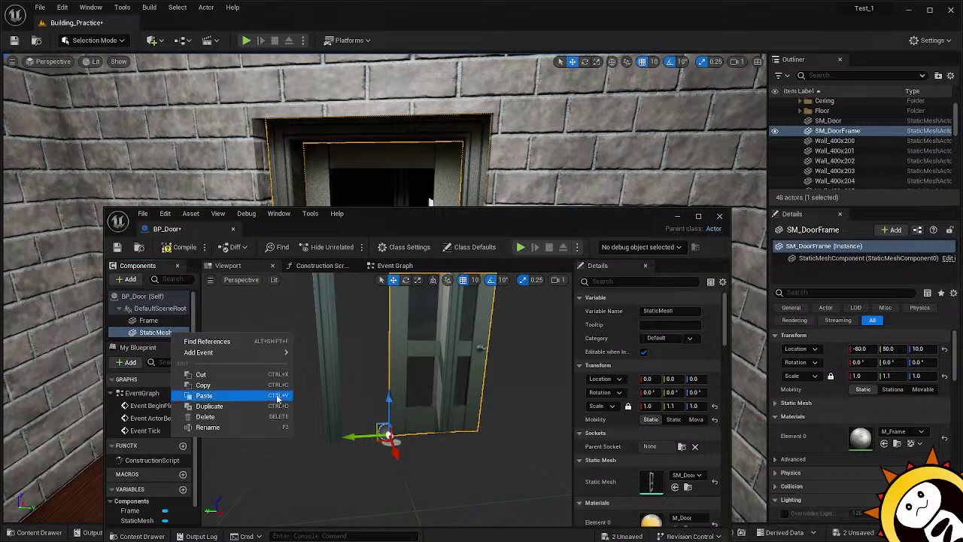
click(256, 427)
text(Door)
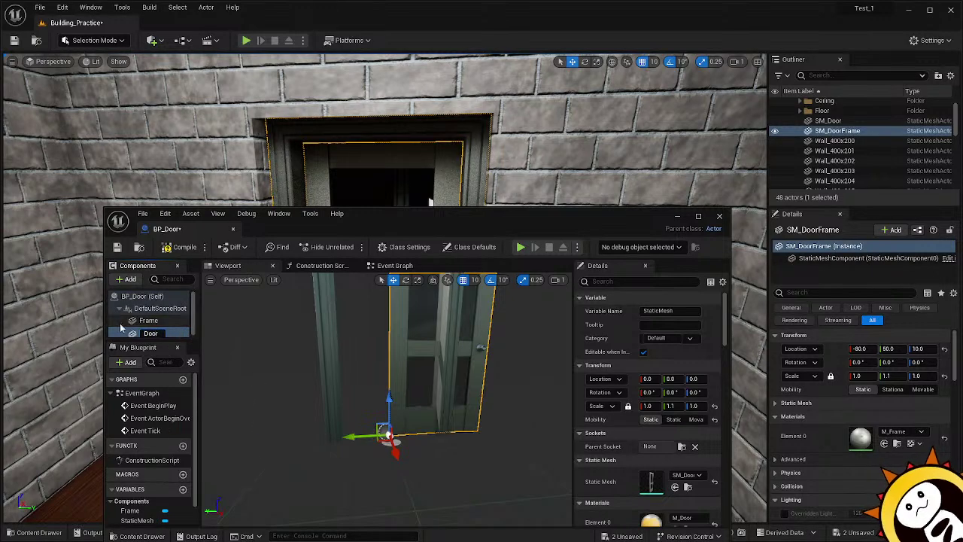
click(143, 320)
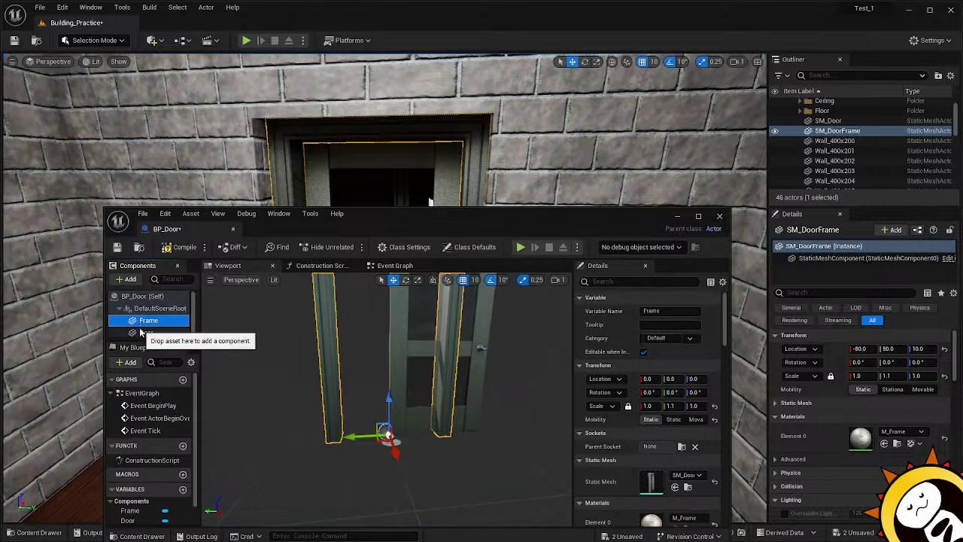
Move the Door component along the Y axis to 50.0 so that it fits into the Frame's opening.
click(141, 331)
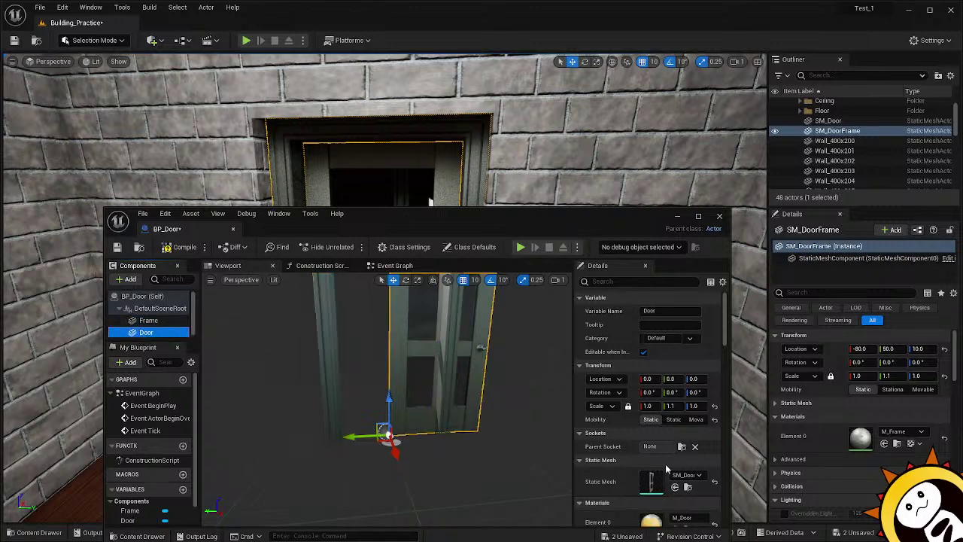
click(580, 435)
click(580, 434)
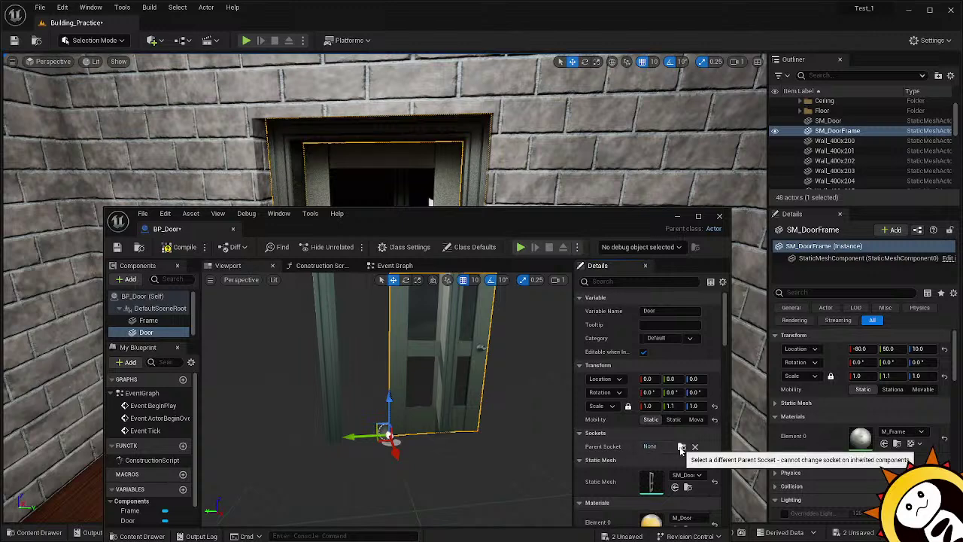
scroll(628, 466, down, 2)
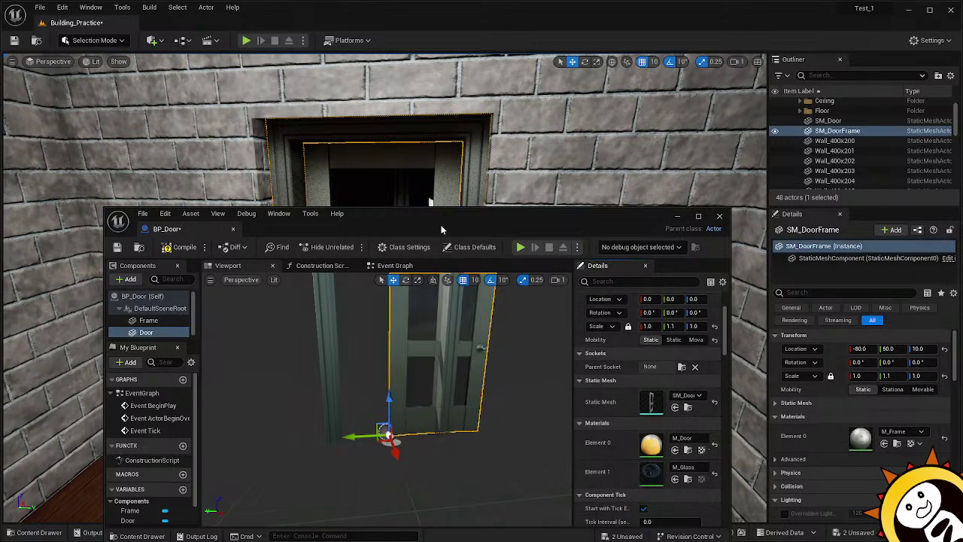
drag(441, 230, 468, 113)
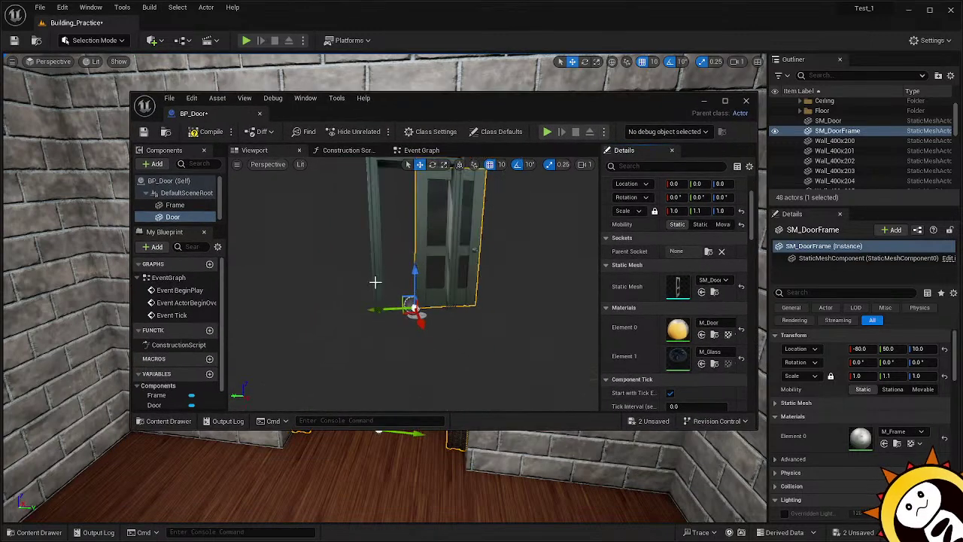
mouse_move(355, 310)
right_down()
mouse_move(359, 289)
mouse_move(357, 297)
right_up()
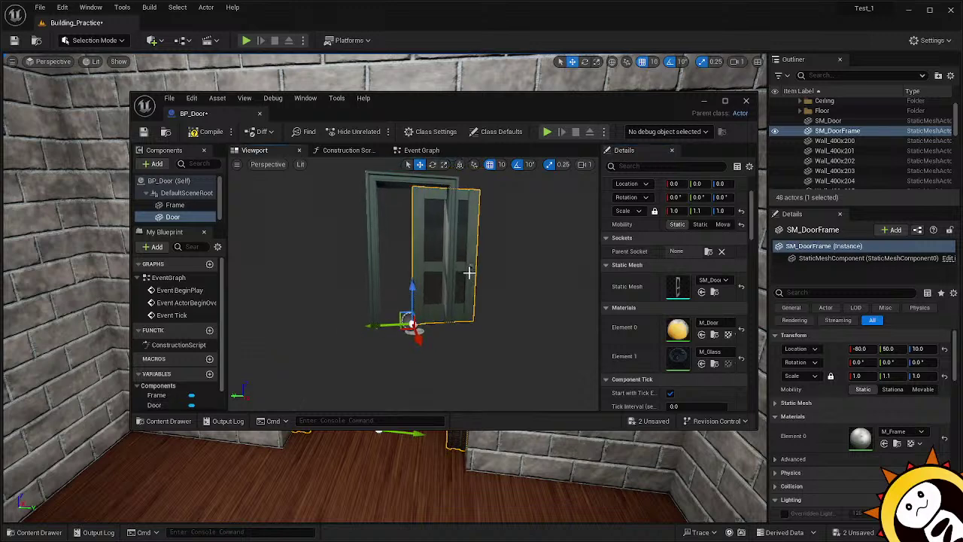
drag(384, 328, 351, 331)
right_drag(326, 374, 611, 367)
key(w)
key(a)
key(s)
key(a)
key(w)
right_drag(332, 361, 328, 361)
key(s)
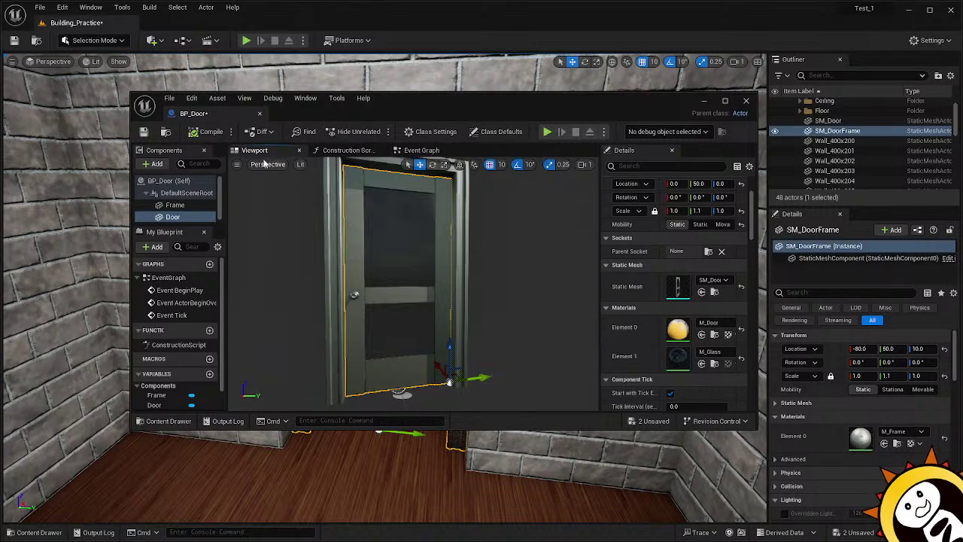
Open BP_Door's Event Graph at an empty area below the Event Tick node.
click(347, 150)
click(404, 152)
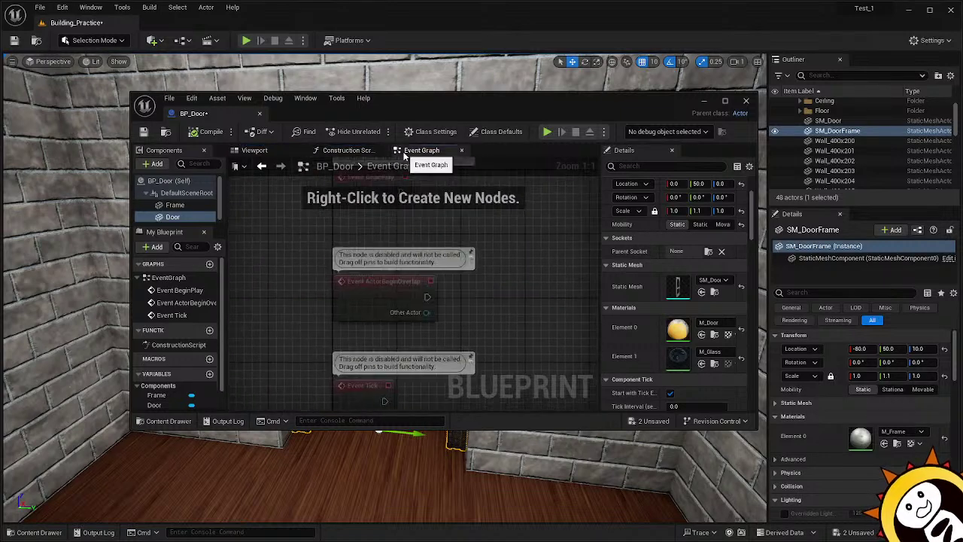
right_drag(309, 271, 270, 241)
scroll(331, 283, down, 1)
scroll(331, 283, down, 1)
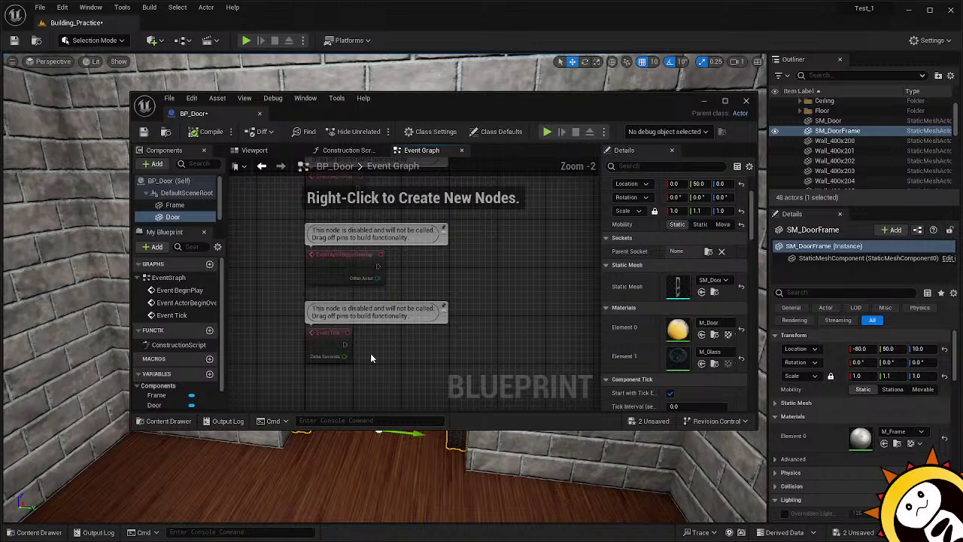
right_drag(399, 371, 480, 235)
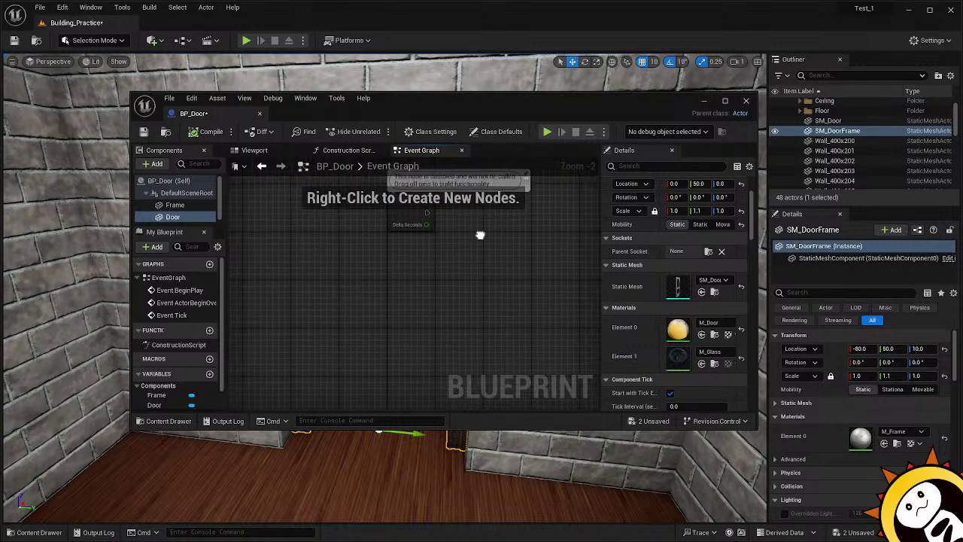
Add an Add Local Rotation node targeting the Door component in the empty graph area below Event Tick.
right_click(418, 299)
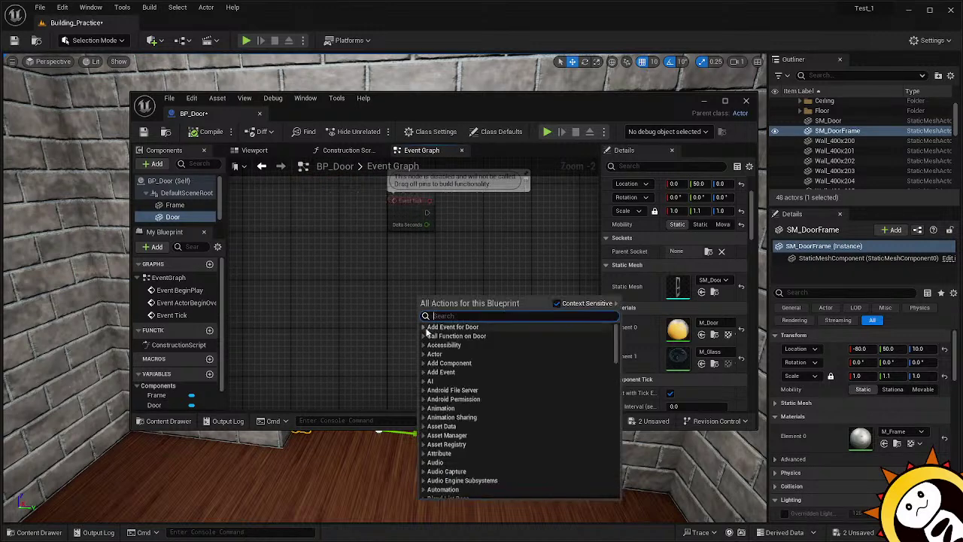
click(424, 328)
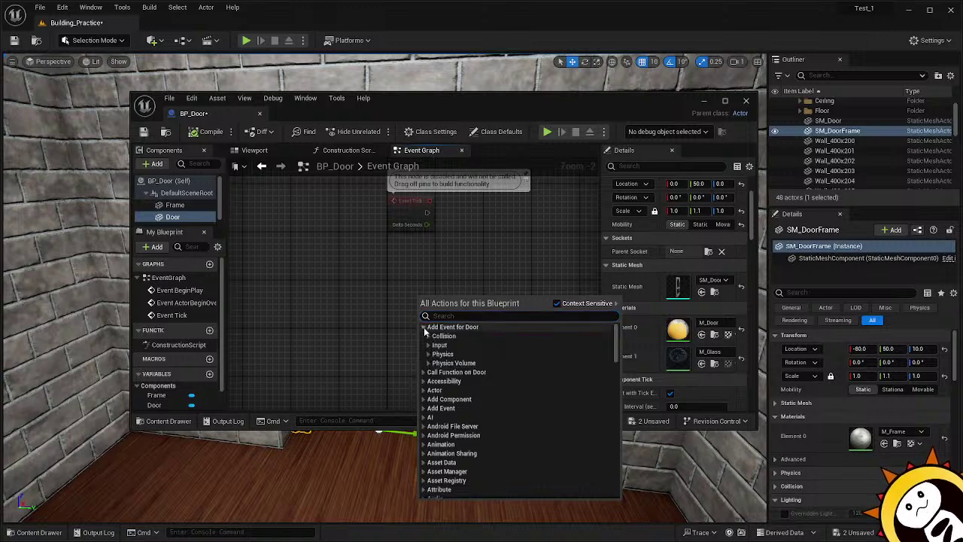
click(425, 328)
click(425, 337)
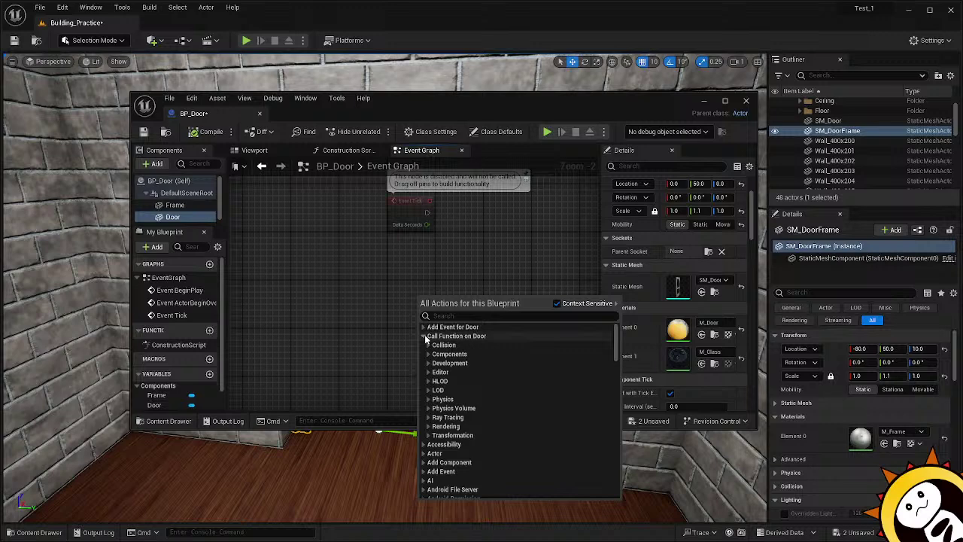
click(433, 436)
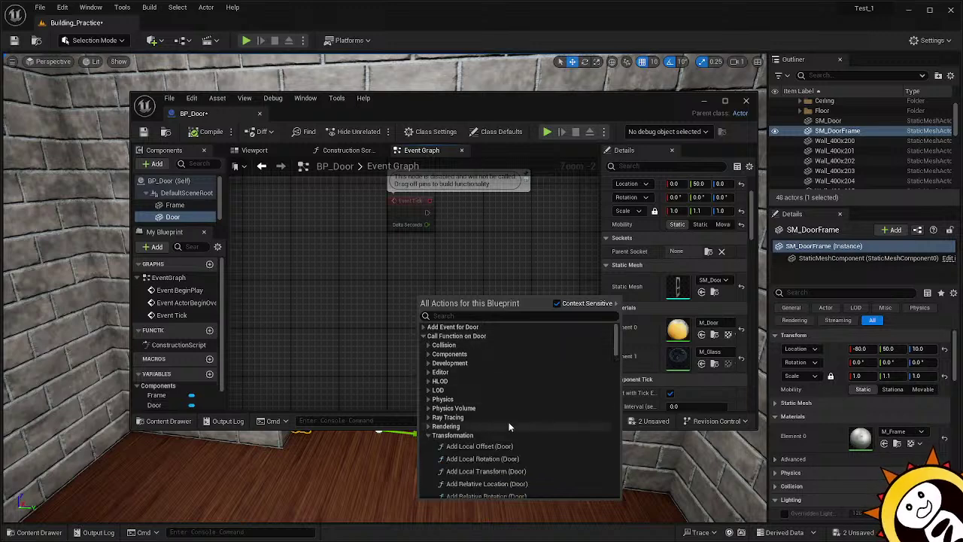
scroll(537, 404, down, 1)
scroll(534, 383, down, 2)
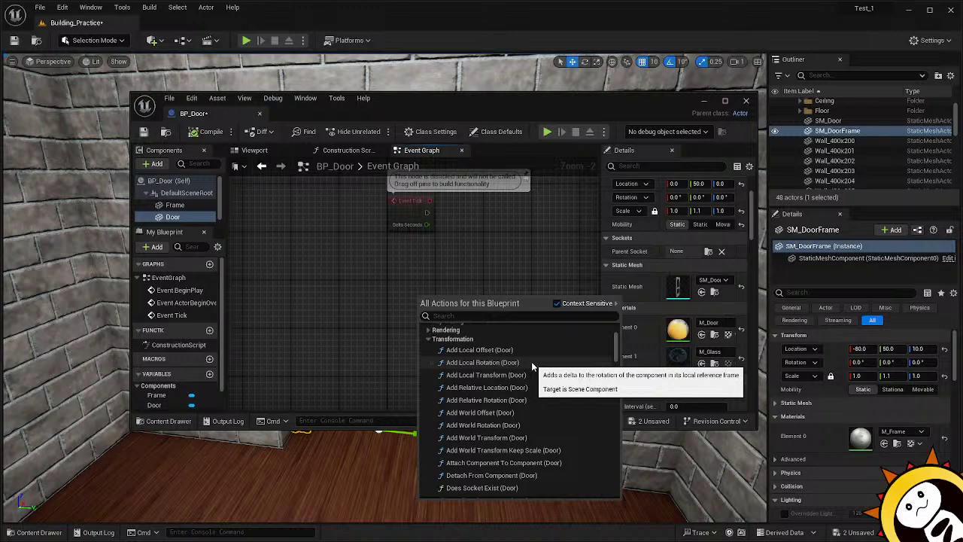
scroll(531, 366, down, 2)
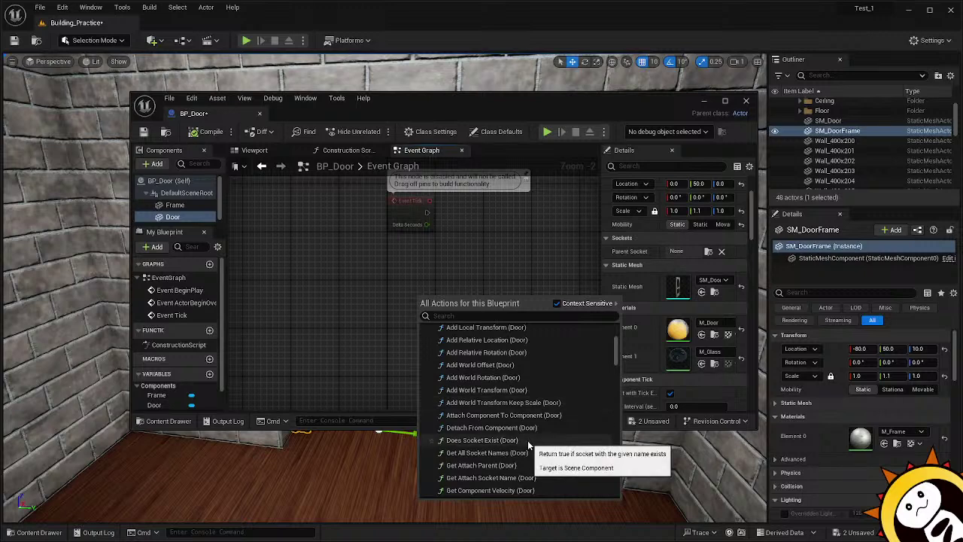
scroll(528, 444, down, 3)
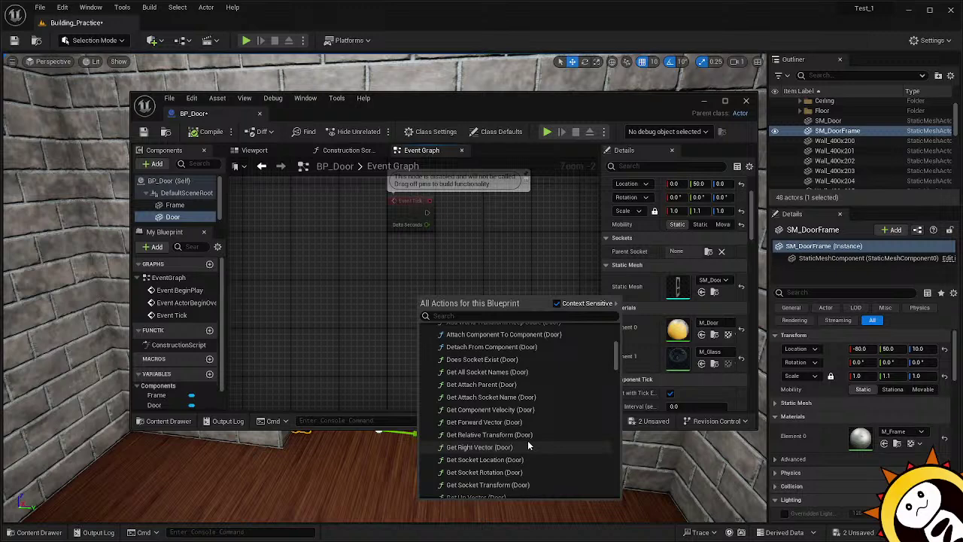
scroll(527, 446, down, 5)
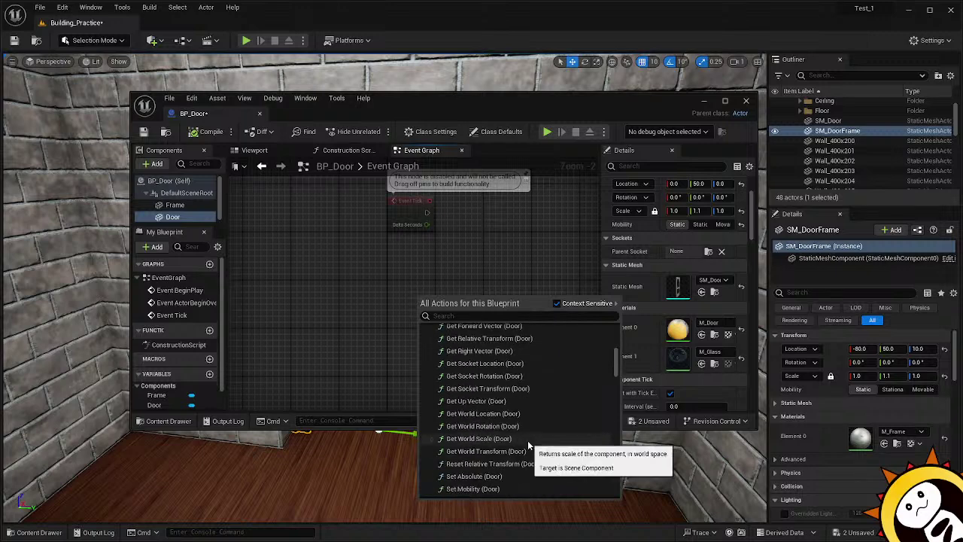
scroll(527, 441, down, 3)
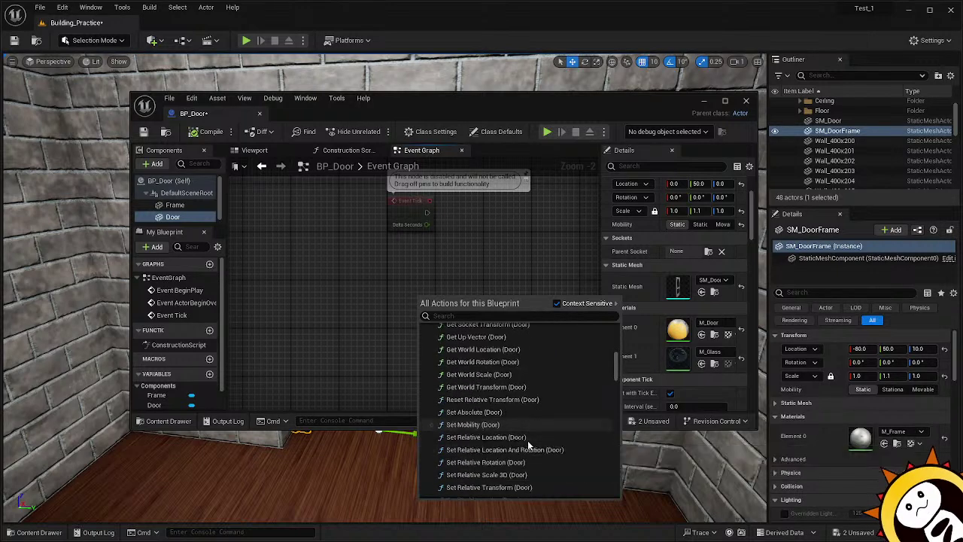
scroll(528, 444, down, 3)
scroll(527, 444, up, 12)
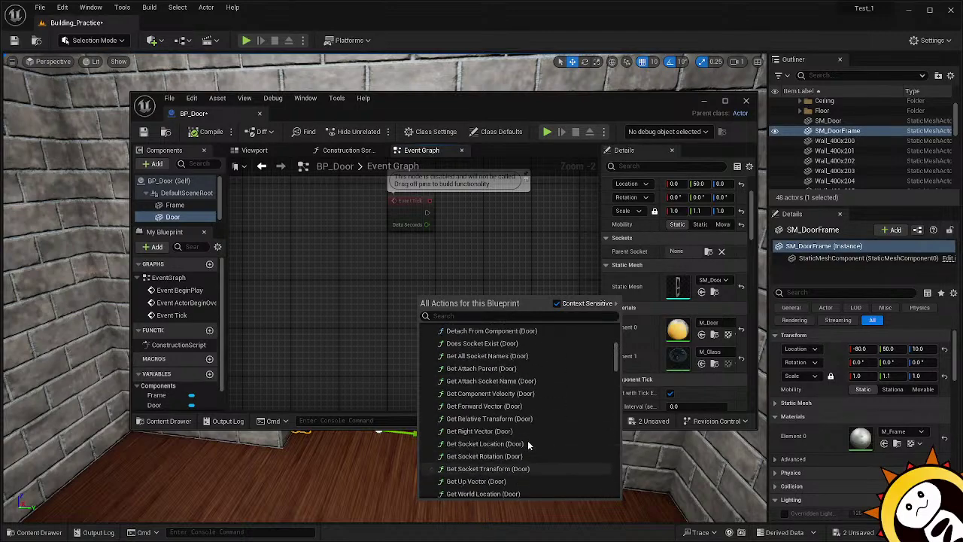
scroll(528, 445, up, 2)
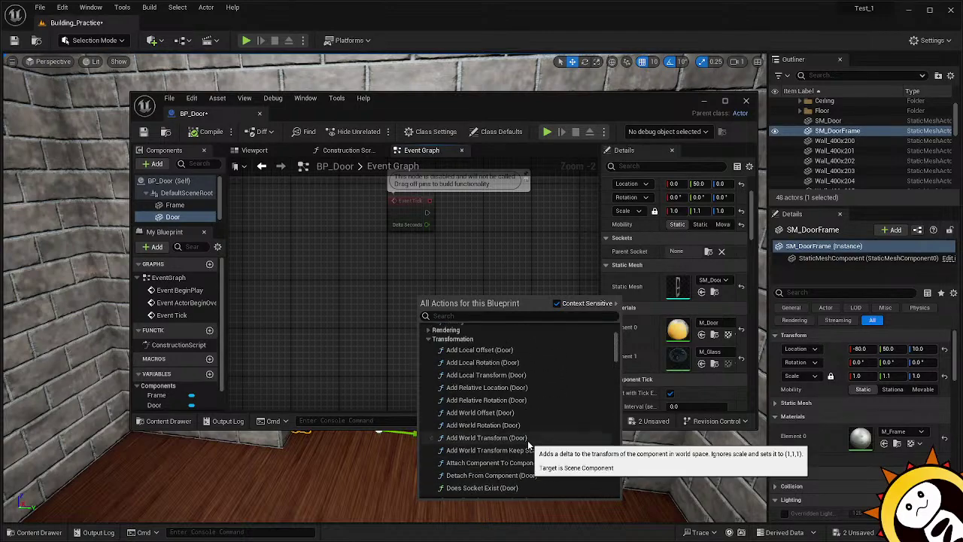
click(503, 364)
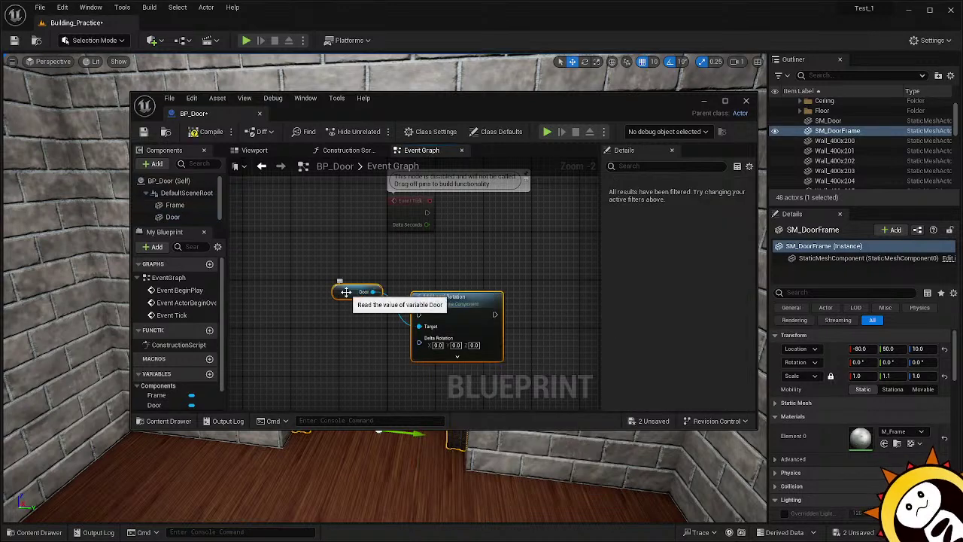
mouse_move(346, 295)
mouse_down()
mouse_move(318, 314)
mouse_move(336, 291)
mouse_up()
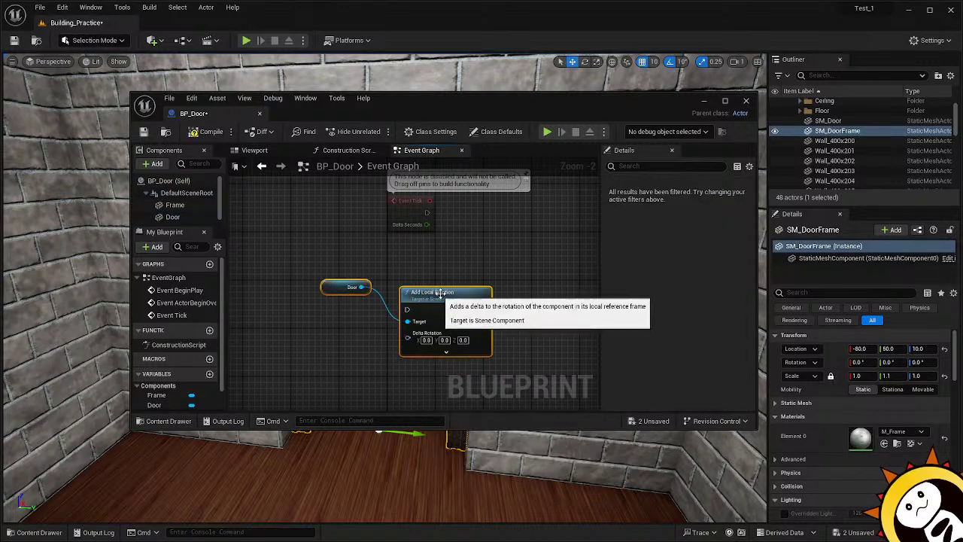
drag(454, 294, 441, 292)
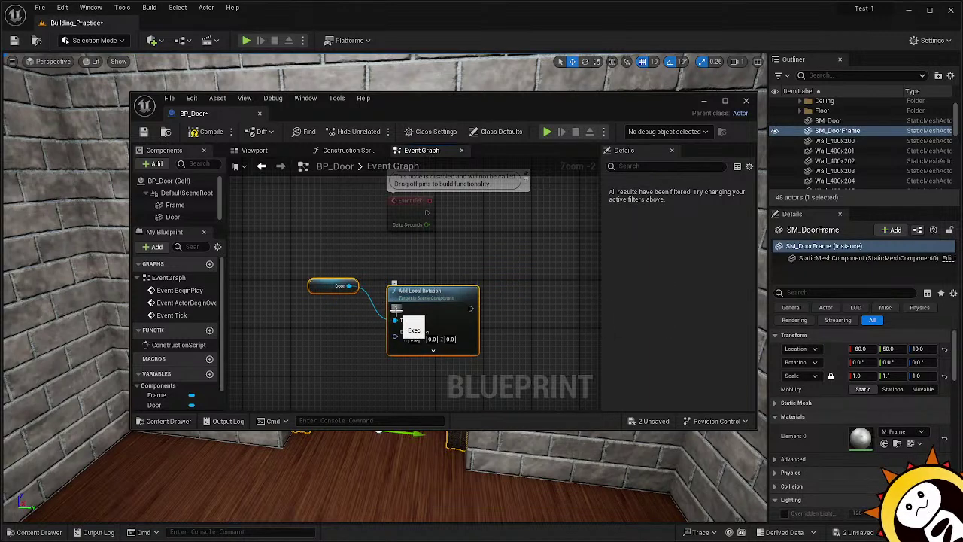
Add an Event Hit node and place it below and to the left of the Door reference node.
right_click(250, 316)
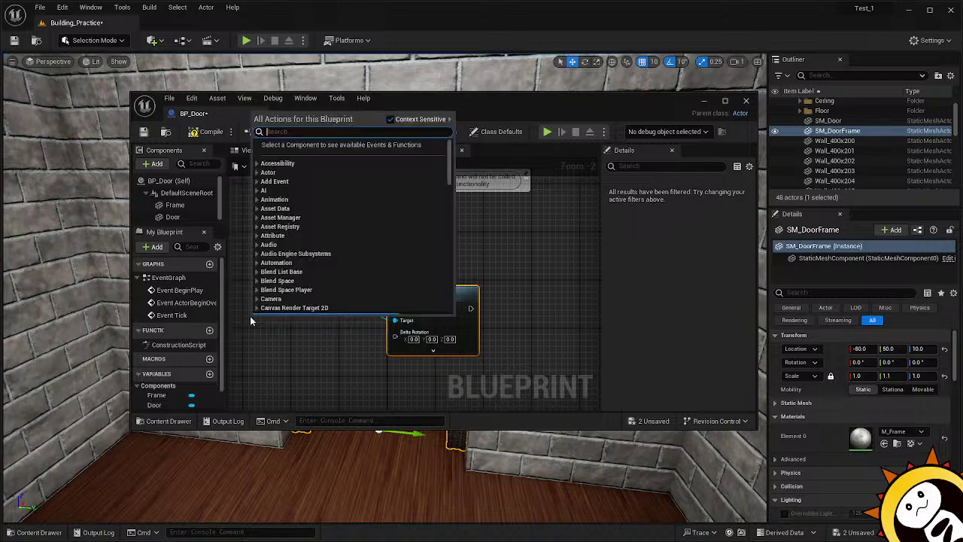
click(257, 172)
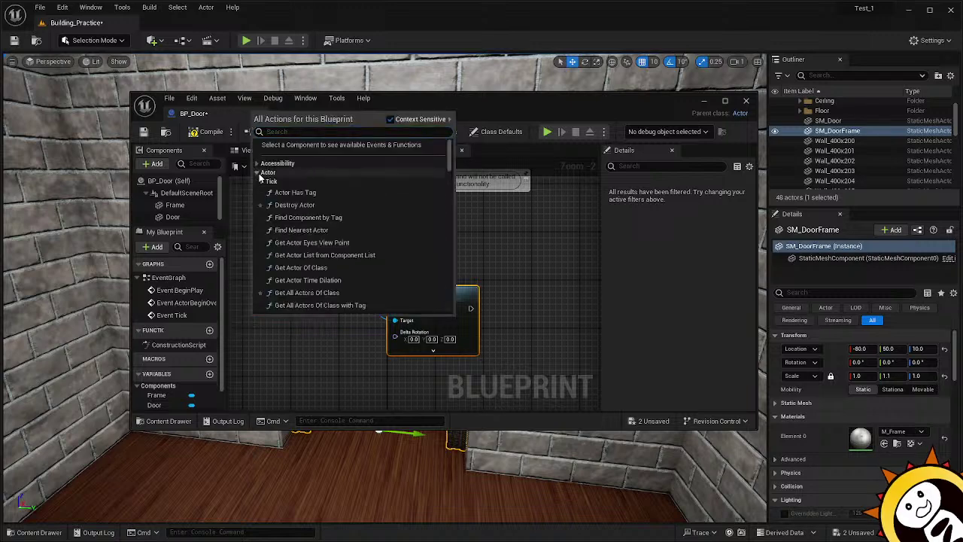
click(256, 172)
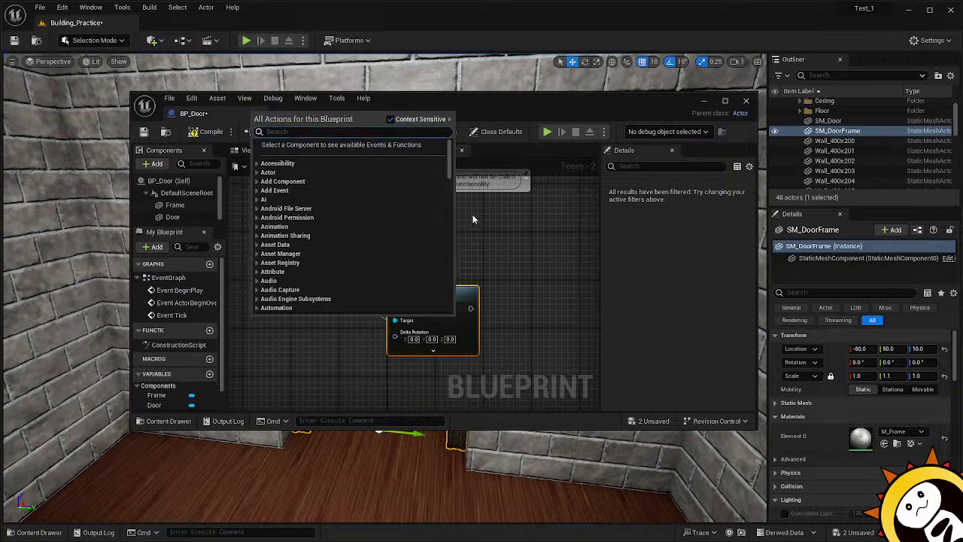
text(add)
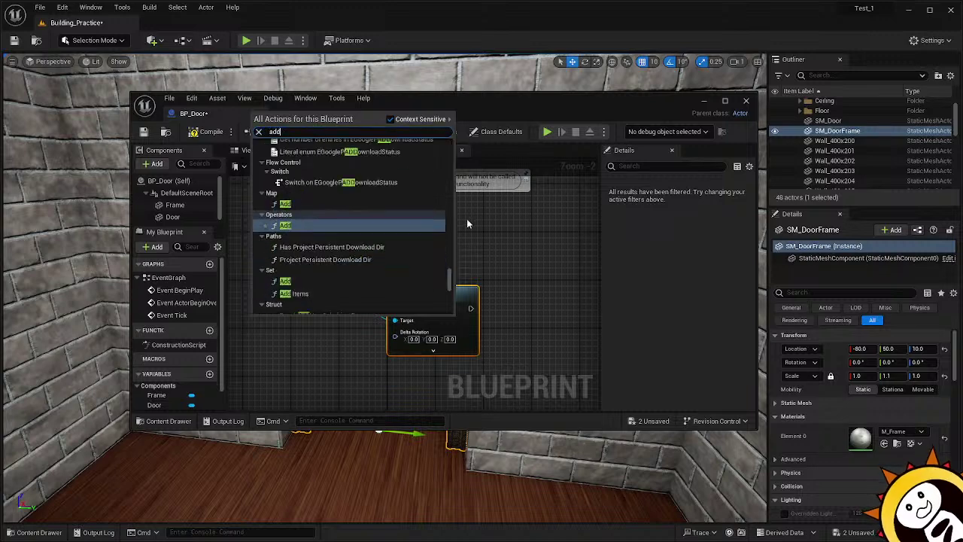
text(event)
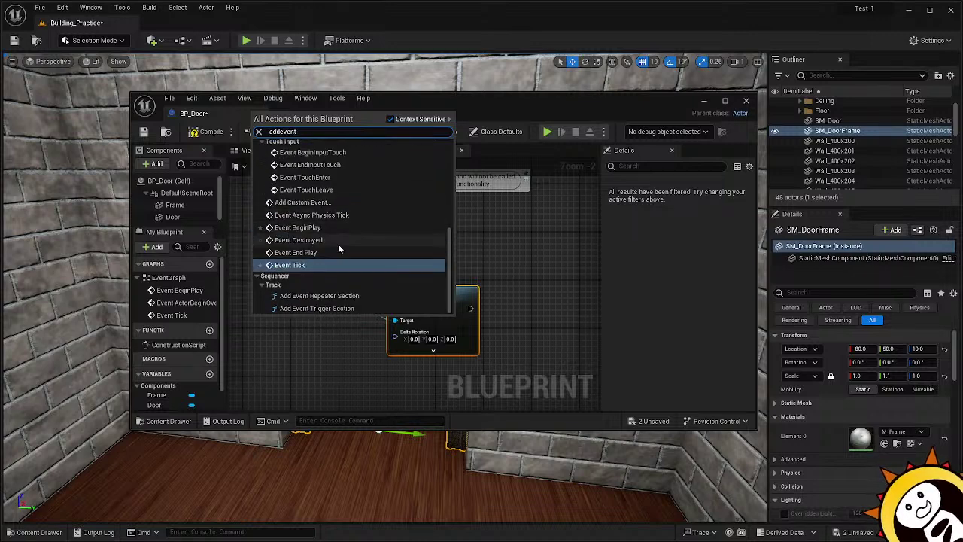
scroll(347, 261, up, 2)
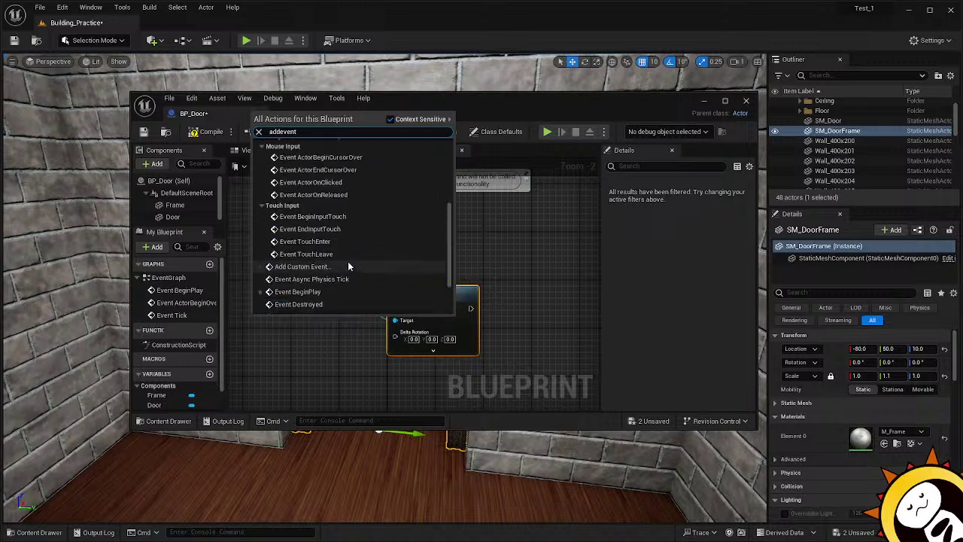
scroll(347, 261, up, 5)
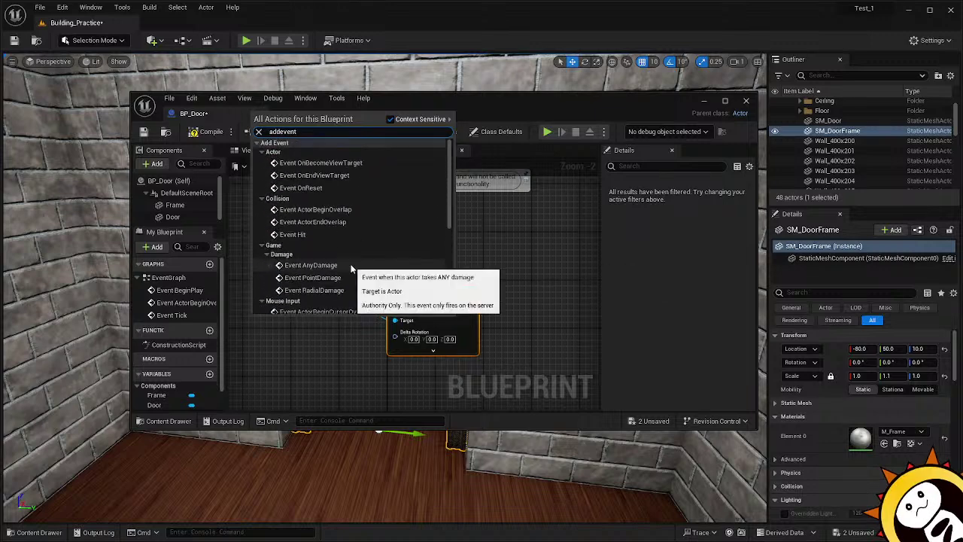
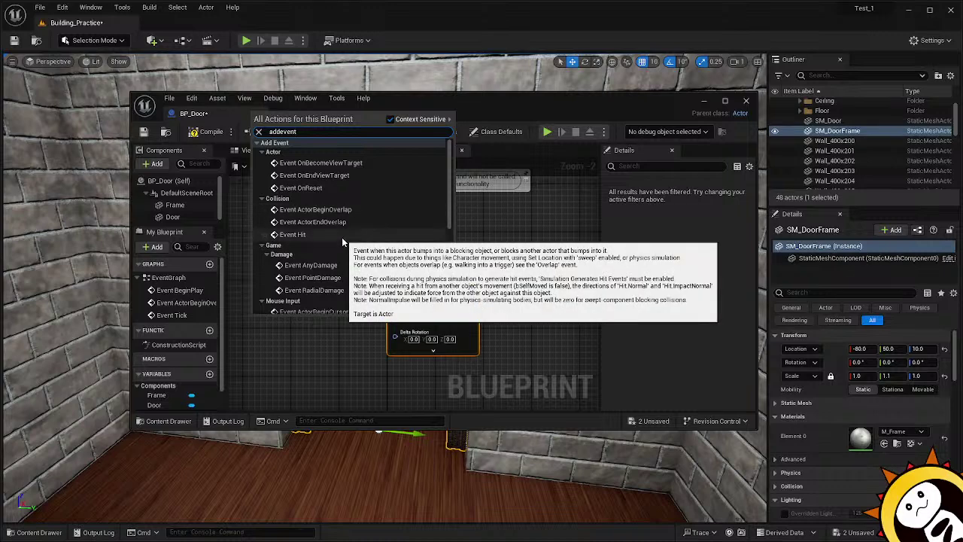
click(342, 237)
right_drag(330, 337, 339, 289)
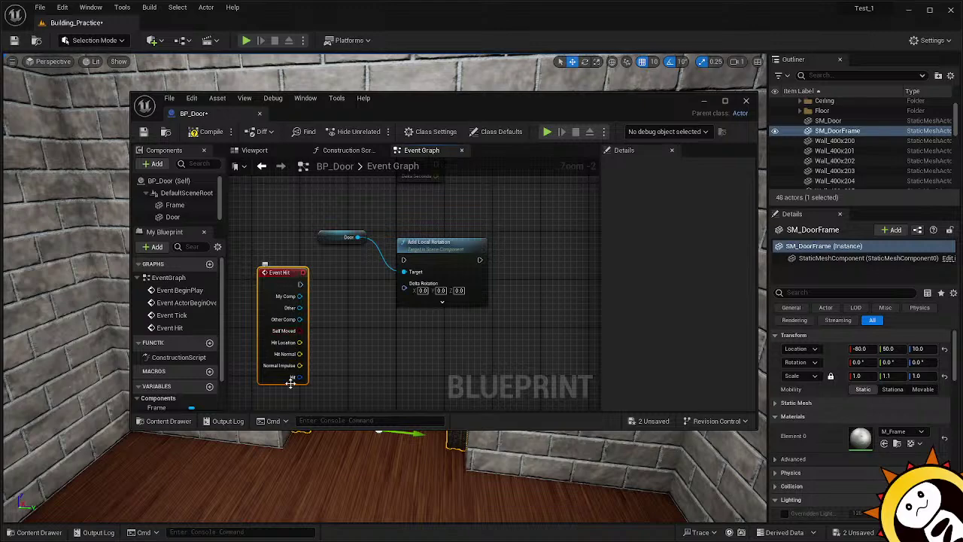
drag(274, 273, 262, 280)
Check the Door component's rotation axes in the Blueprint viewport and set the Add Local Rotation node's Delta Rotation Z to 90.0.
click(441, 281)
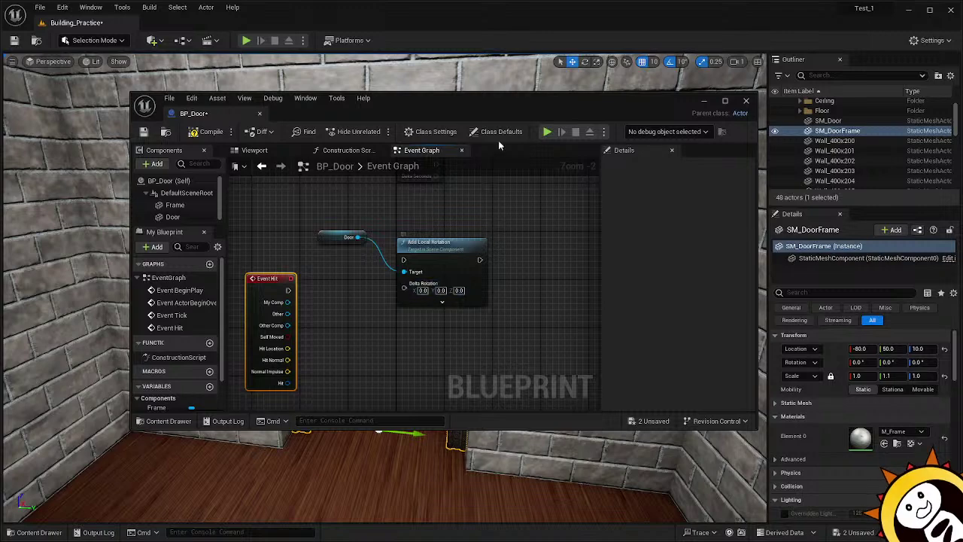
drag(485, 99, 455, 144)
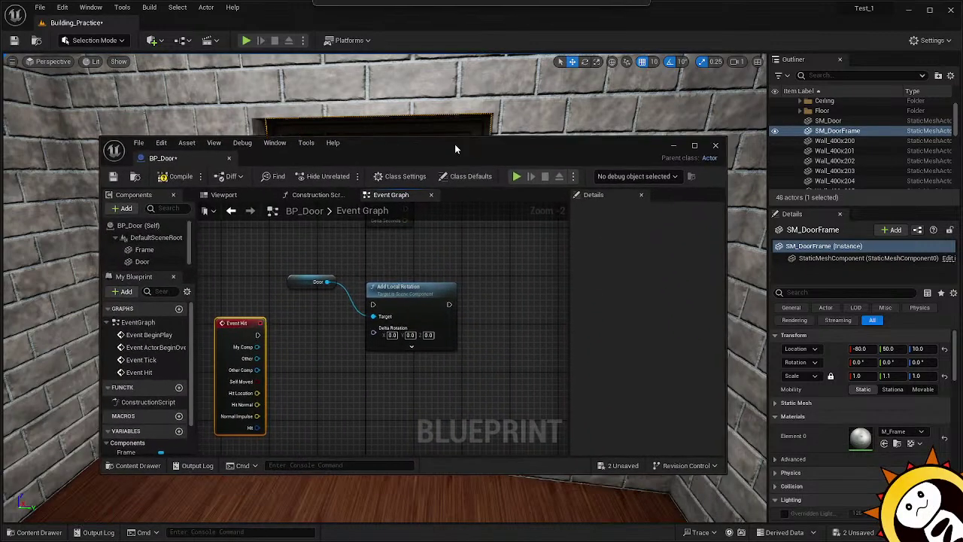
click(256, 193)
mouse_move(364, 368)
right_down()
mouse_move(323, 410)
mouse_move(369, 391)
mouse_move(365, 368)
right_up()
click(357, 336)
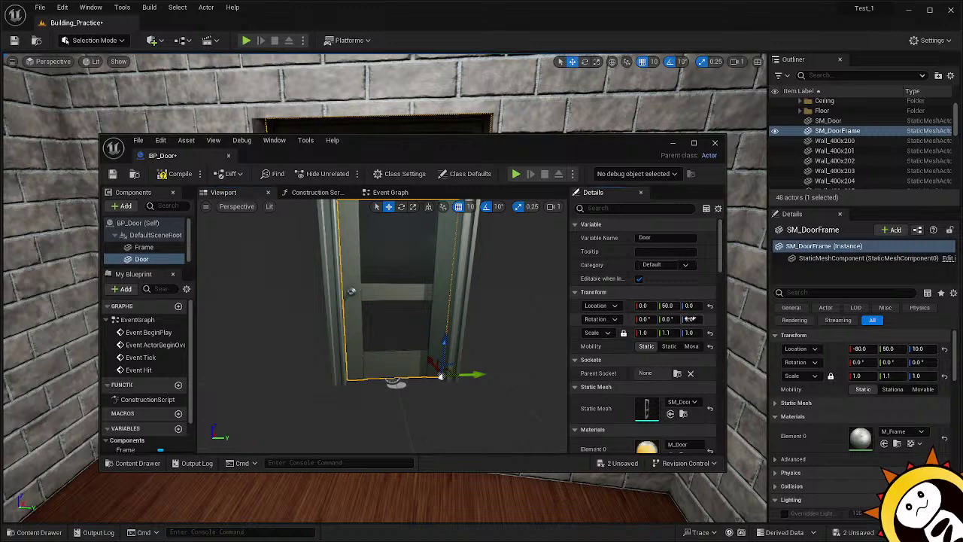
drag(686, 319, 694, 322)
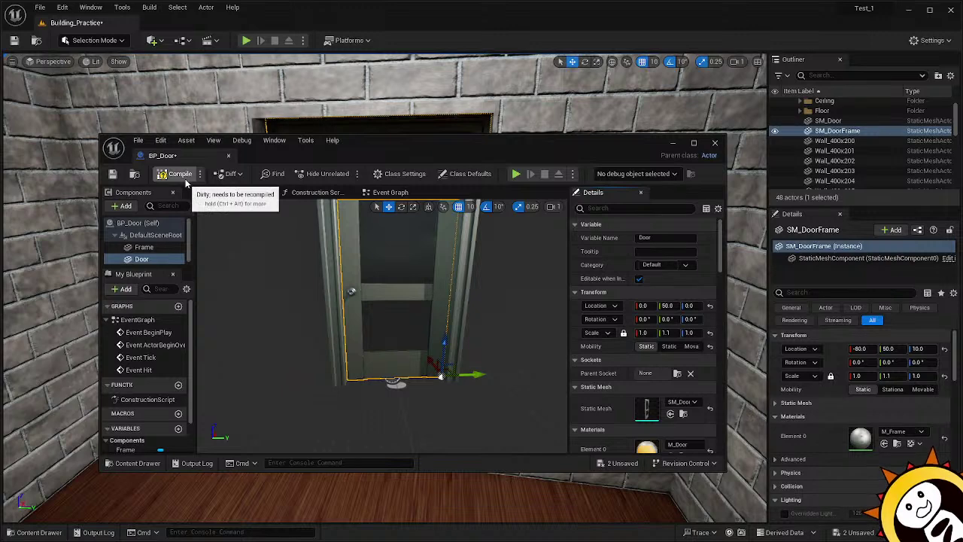
click(386, 192)
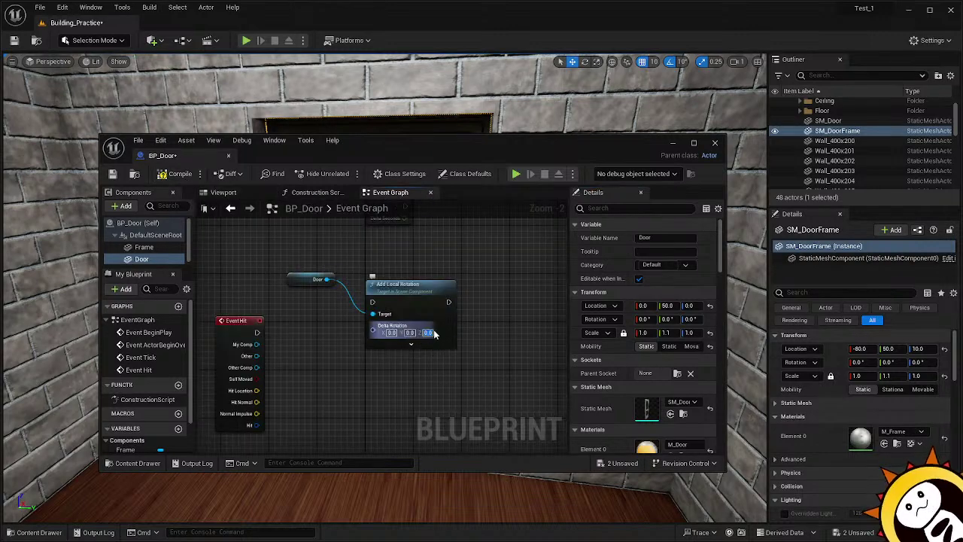
text(90)
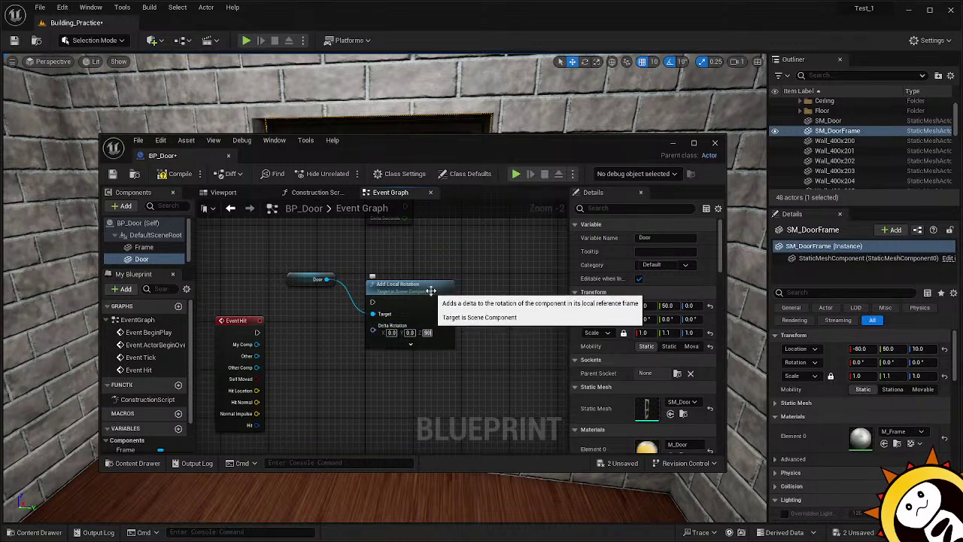
click(430, 292)
Connect Event Hit's execution output to the Add Local Rotation node's execution input and move Event Hit closer to it.
drag(256, 332, 372, 302)
drag(242, 326, 283, 314)
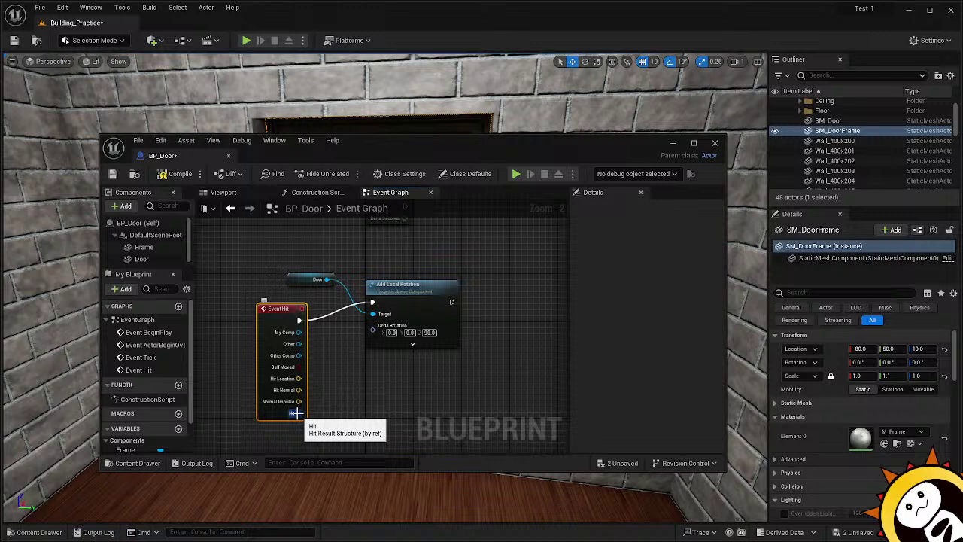
right_click(295, 374)
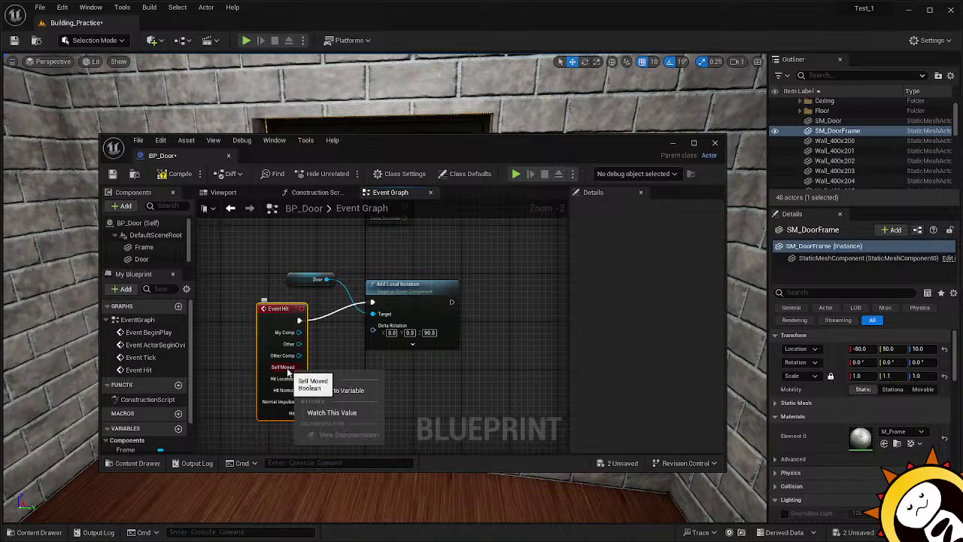
click(289, 373)
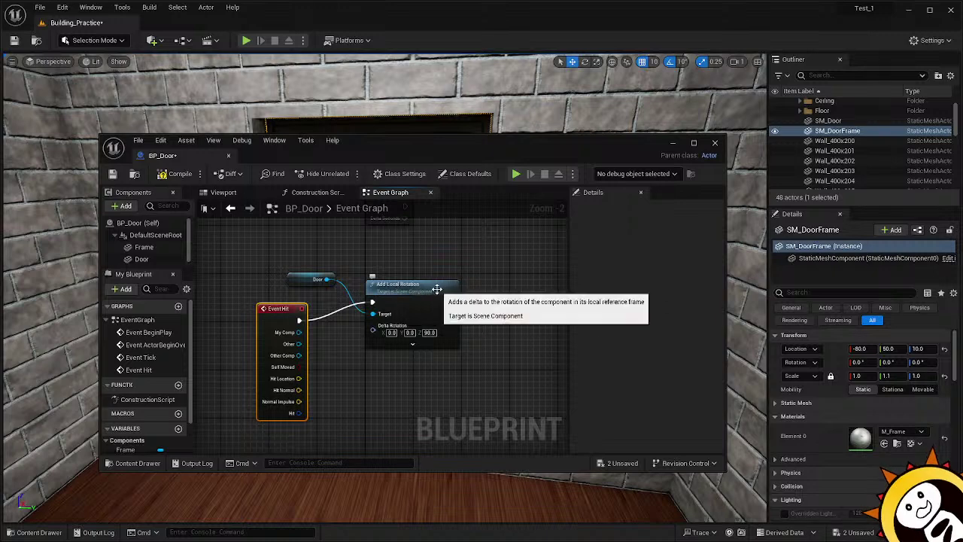
Search the executable actions available from the Add Local Rotation node's execution output for "end" and look through the matches.
right_drag(487, 378, 429, 373)
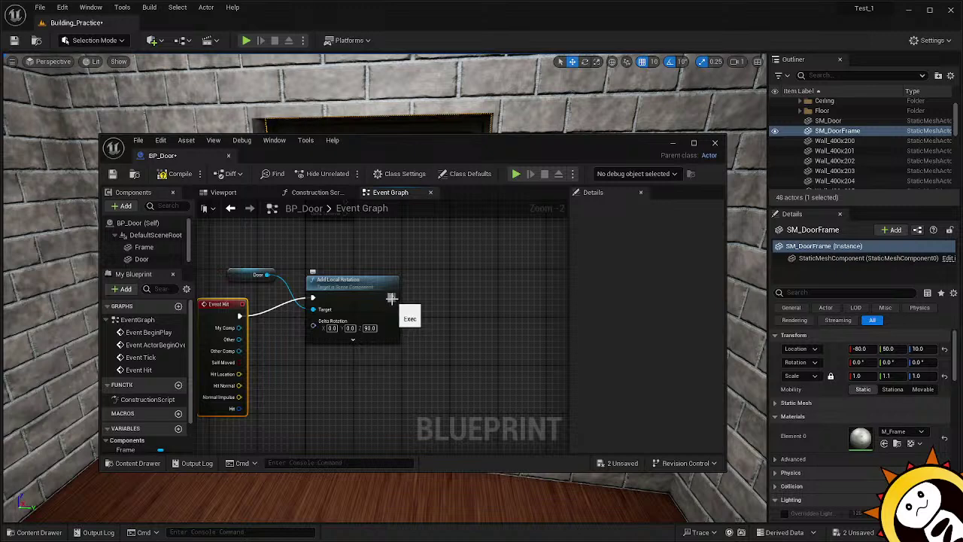
drag(391, 299, 435, 297)
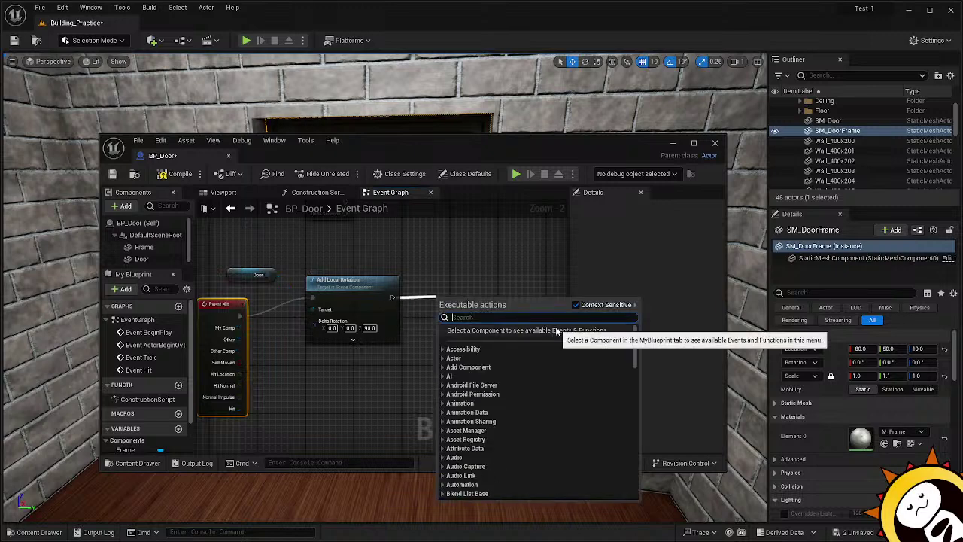
text(end)
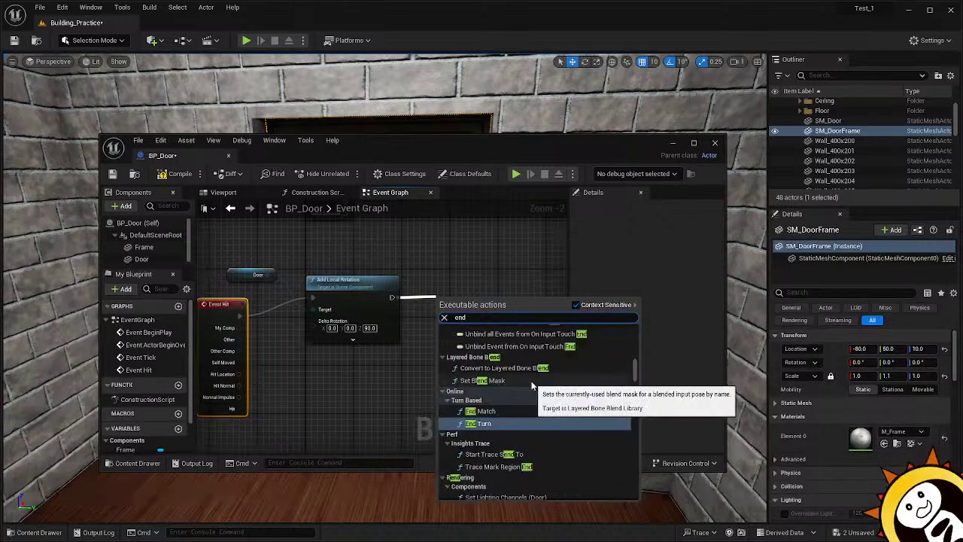
scroll(530, 387, up, 4)
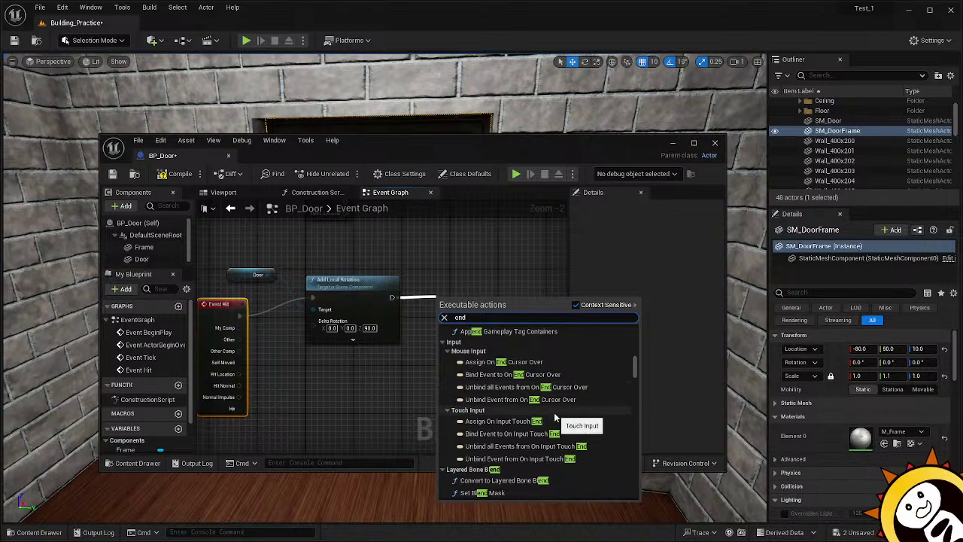
scroll(554, 413, up, 8)
scroll(553, 414, up, 10)
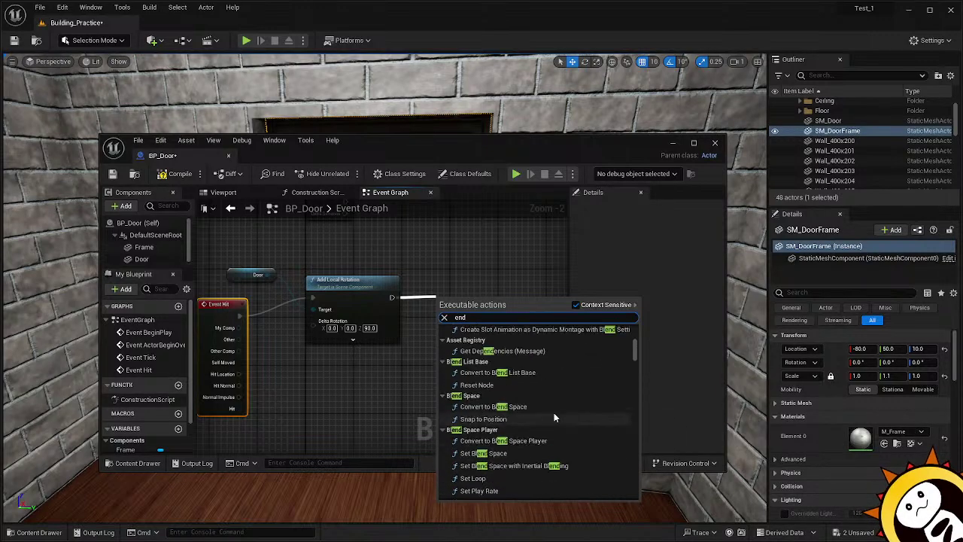
scroll(553, 413, up, 10)
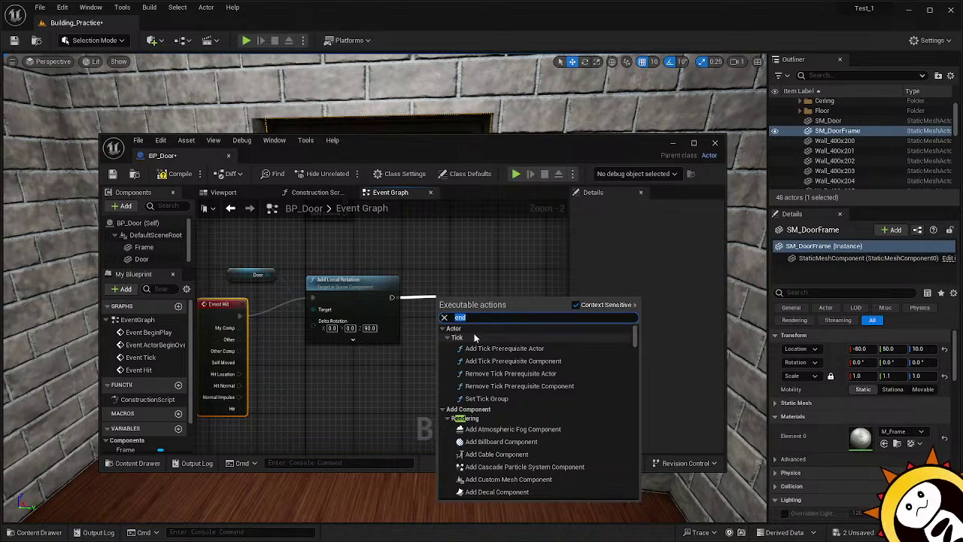
Search the executable actions for "return" instead, and clear the search text after checking the matches.
text(retur)
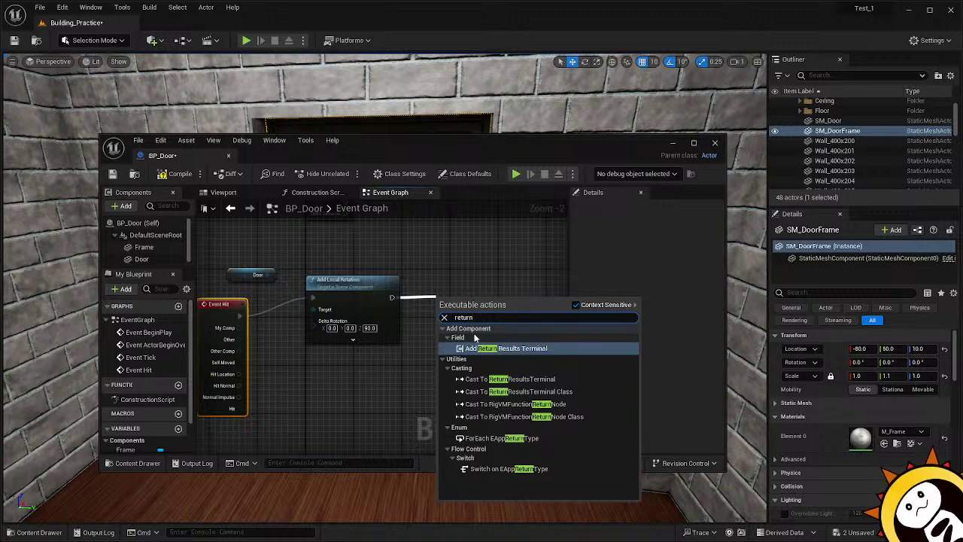
key(BackSpace)
key(BackSpace)
key(BackSpace)
key(BackSpace)
key(BackSpace)
key(BackSpace)
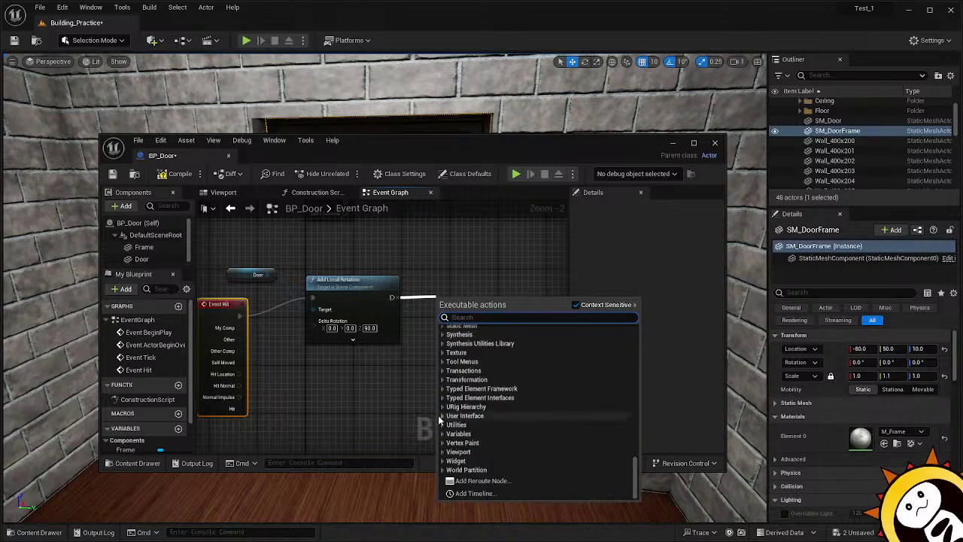
Browse the Collision and Actor groups of the Variables category for a suitable follow-up action.
click(444, 434)
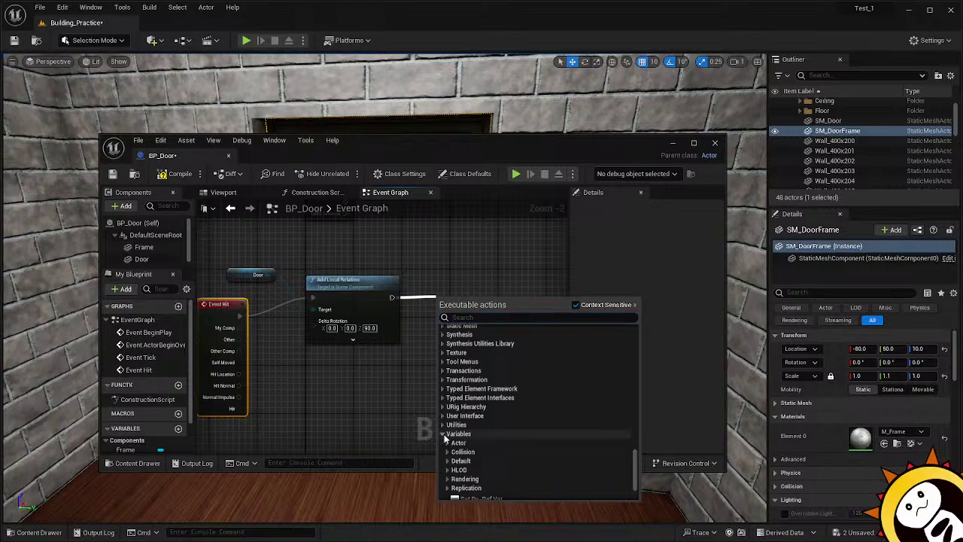
scroll(445, 438, down, 1)
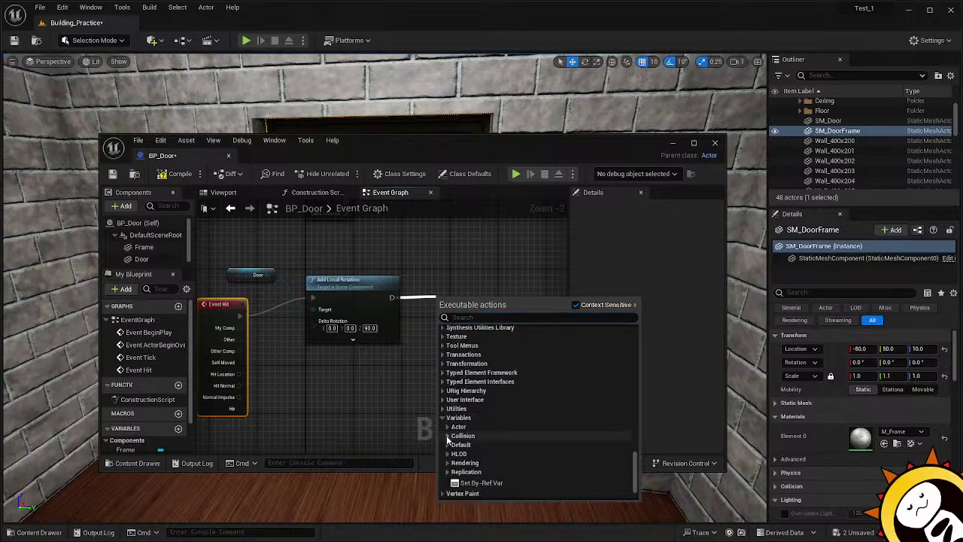
click(447, 437)
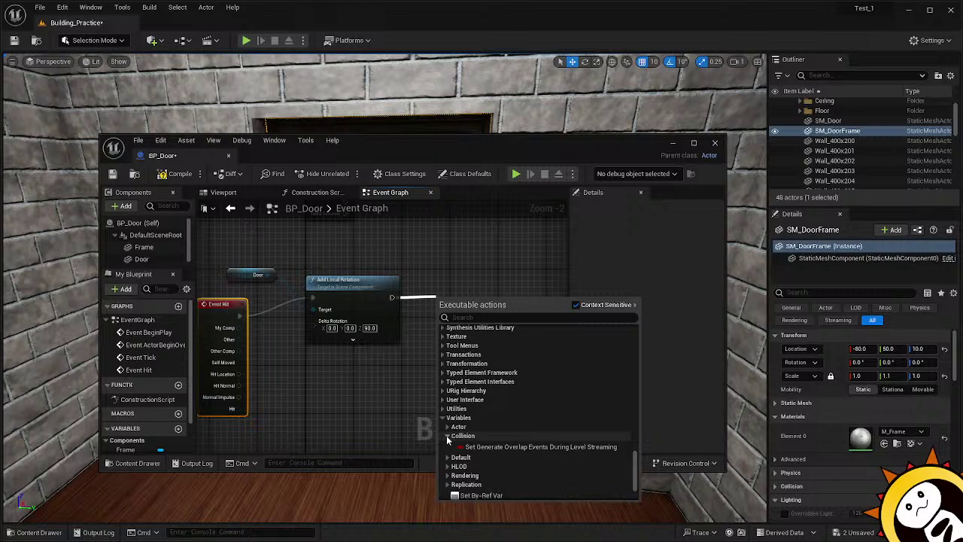
click(448, 436)
click(448, 428)
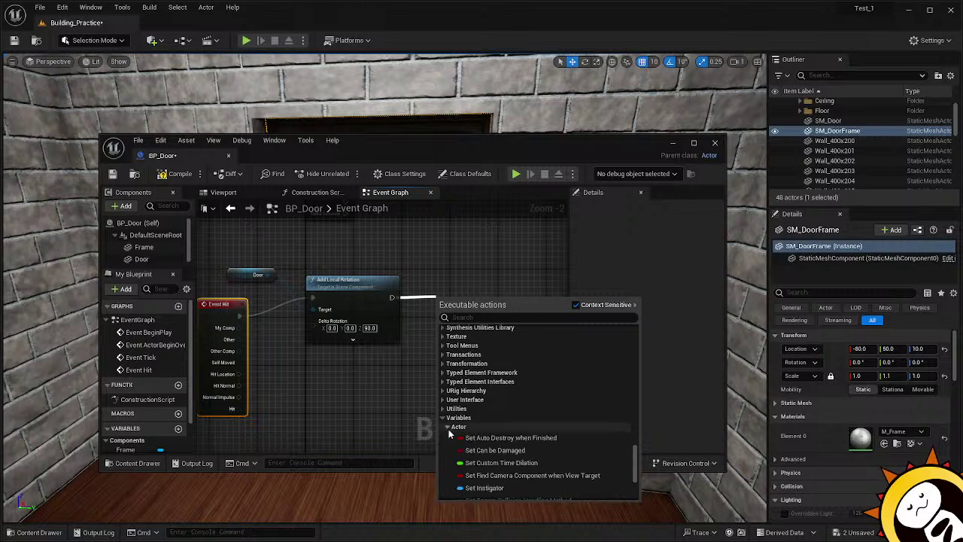
scroll(448, 429, down, 2)
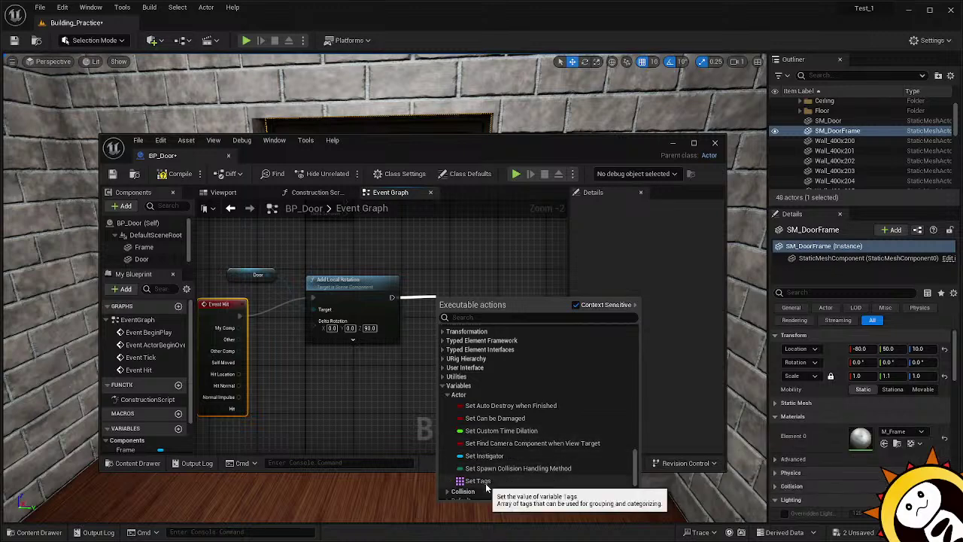
scroll(486, 484, down, 4)
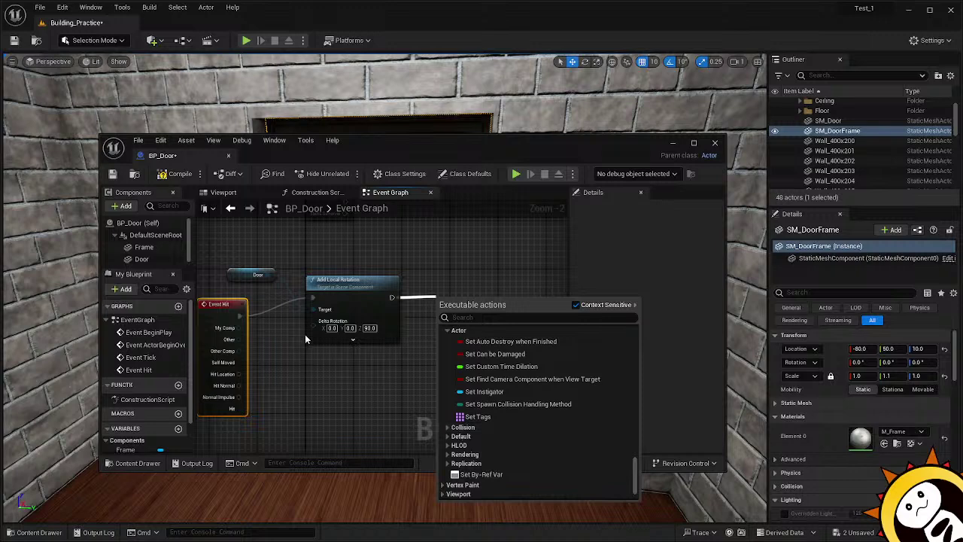
Search the actions for "rev" and add the array Reverse node after Add Local Rotation's execution output.
drag(283, 275, 313, 307)
text(rev)
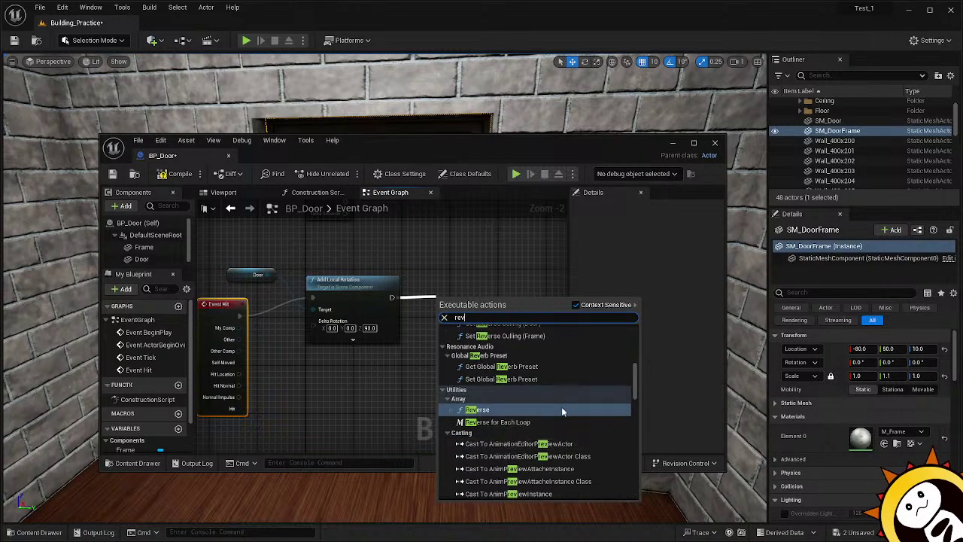
click(476, 410)
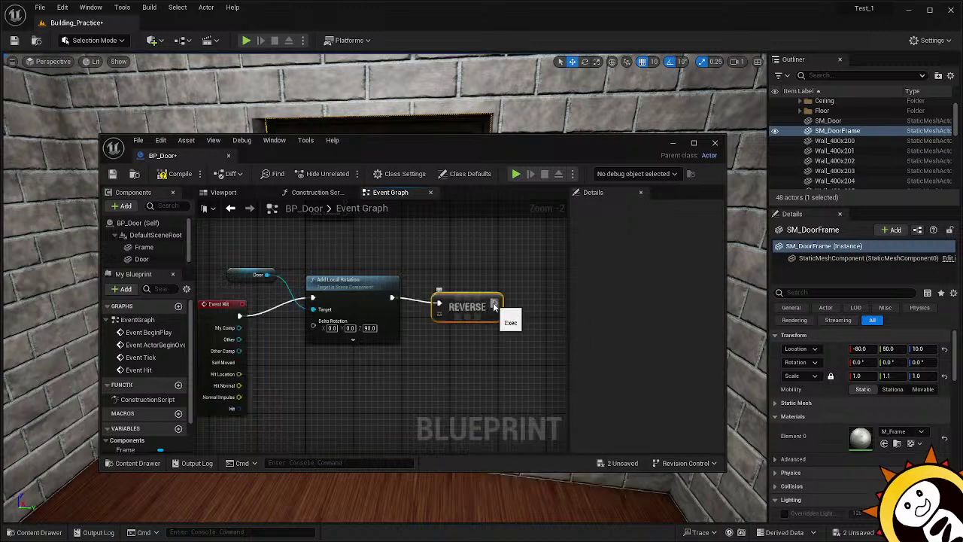
Add a Set Timer by Function Name node connected to the Reverse node's execution output.
right_drag(498, 364, 418, 376)
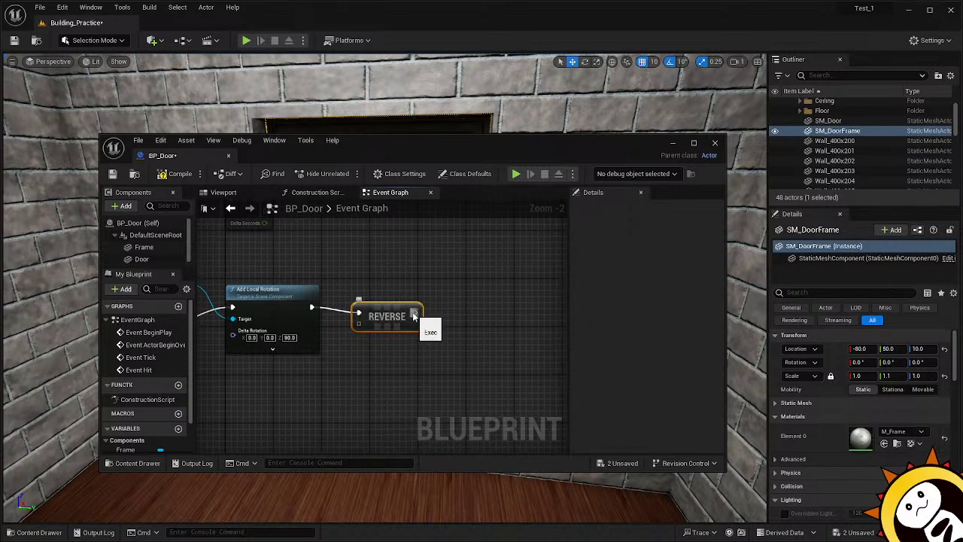
drag(414, 313, 459, 313)
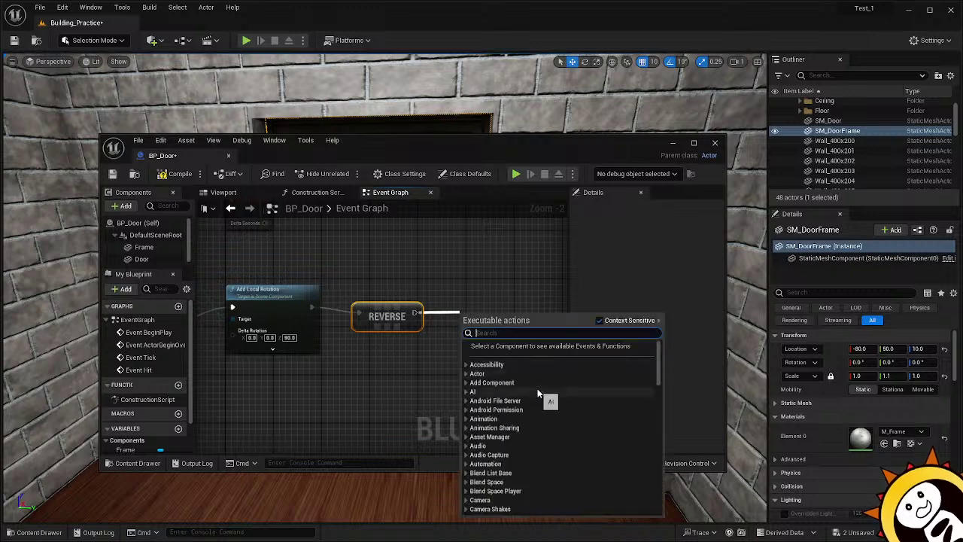
text(tim)
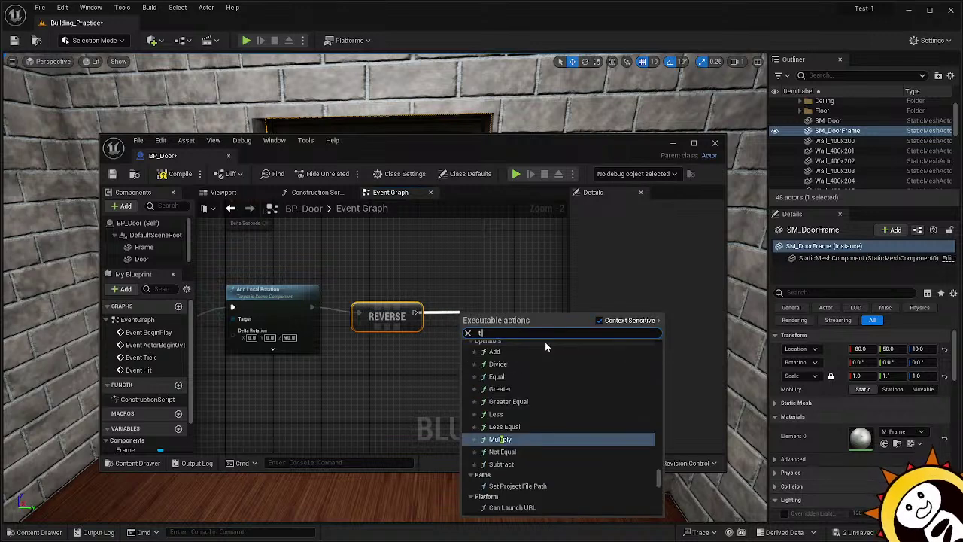
scroll(571, 445, down, 5)
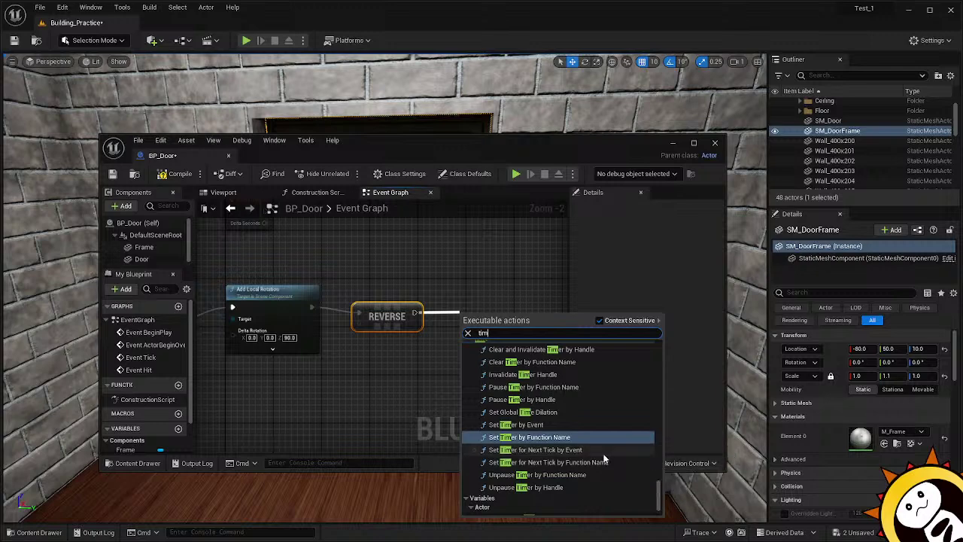
click(566, 439)
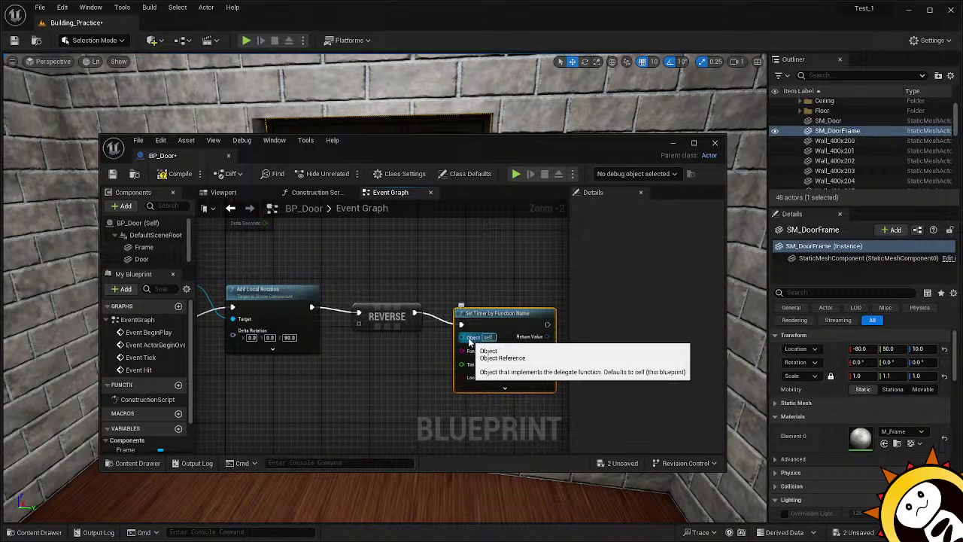
Set the Time value of the Set Timer by Function Name node to 1.0.
right_drag(375, 371, 350, 370)
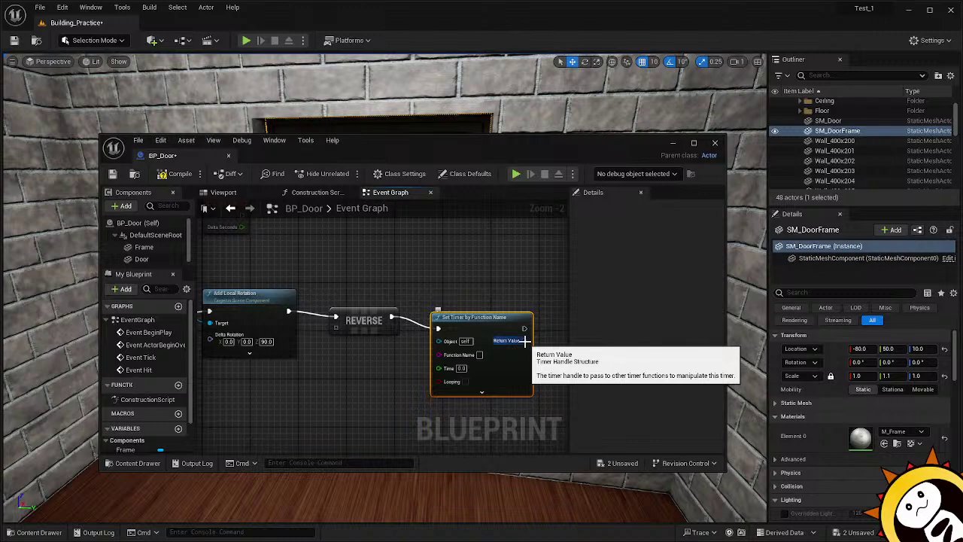
click(461, 368)
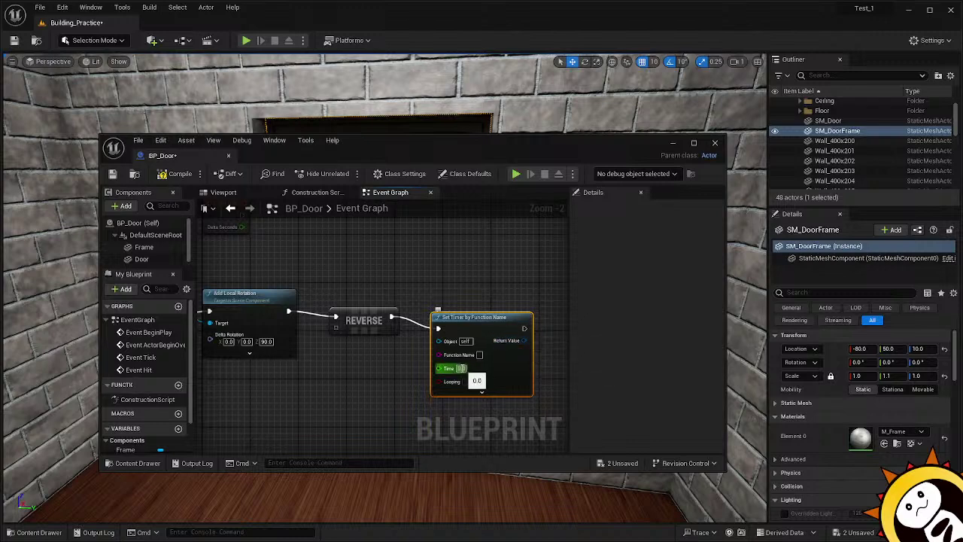
text(1)
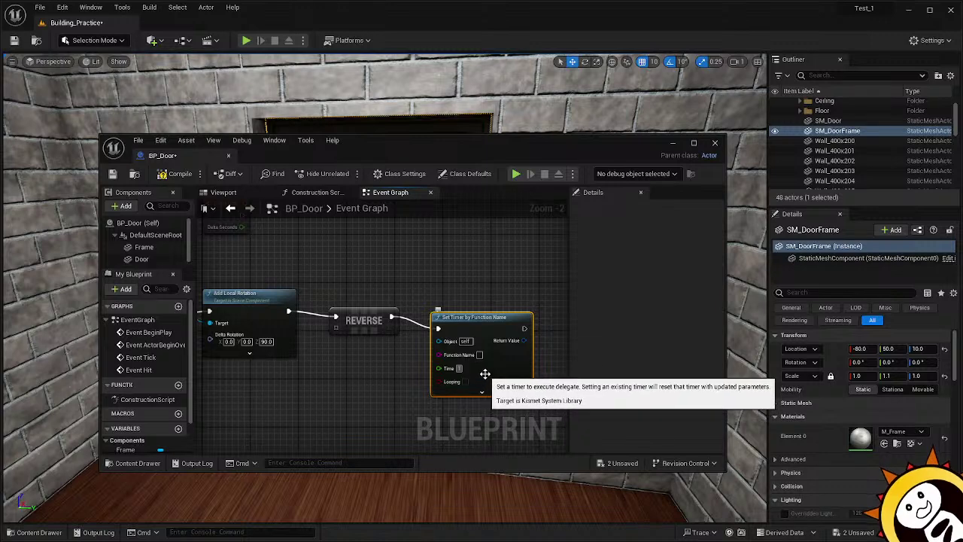
key(Return)
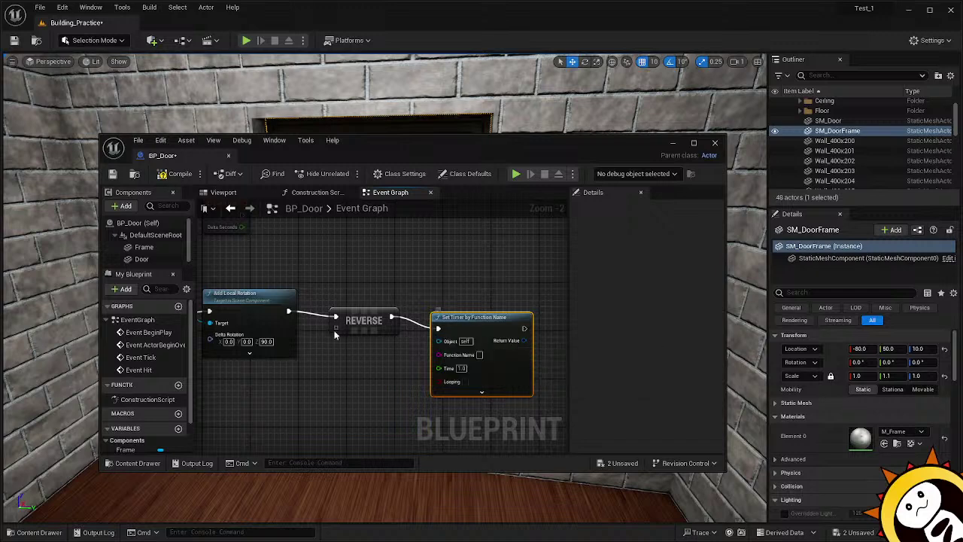
Compile the BP_Door Blueprint with the full door node chain in view.
right_drag(334, 375, 418, 361)
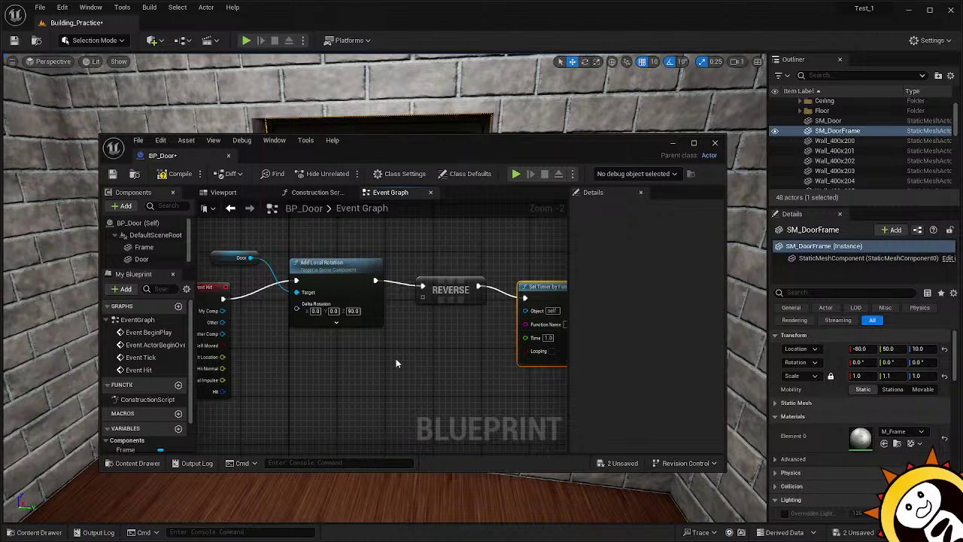
click(185, 177)
right_drag(342, 364, 359, 335)
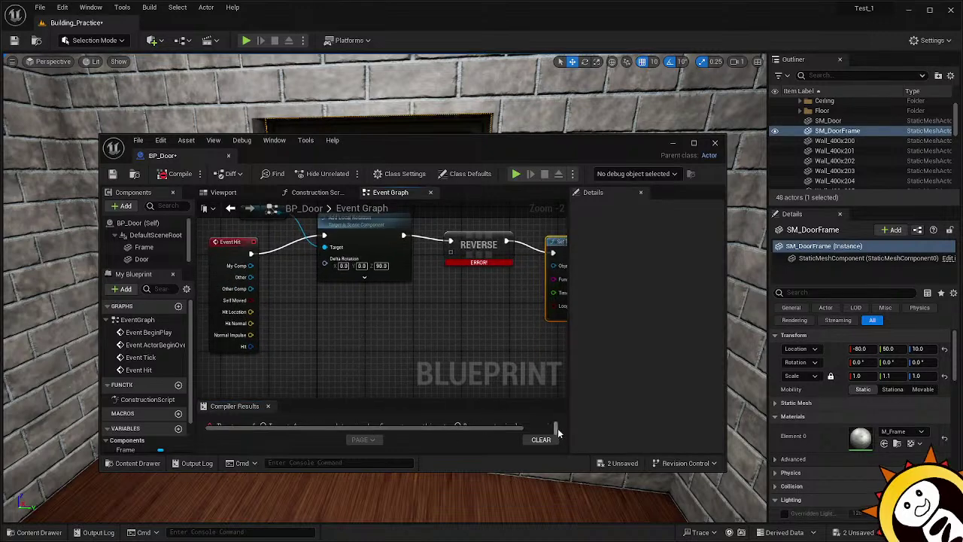
Examine the compiler messages in an enlarged results area and locate the Target Array pin they refer to on the Reverse node.
drag(394, 399, 398, 365)
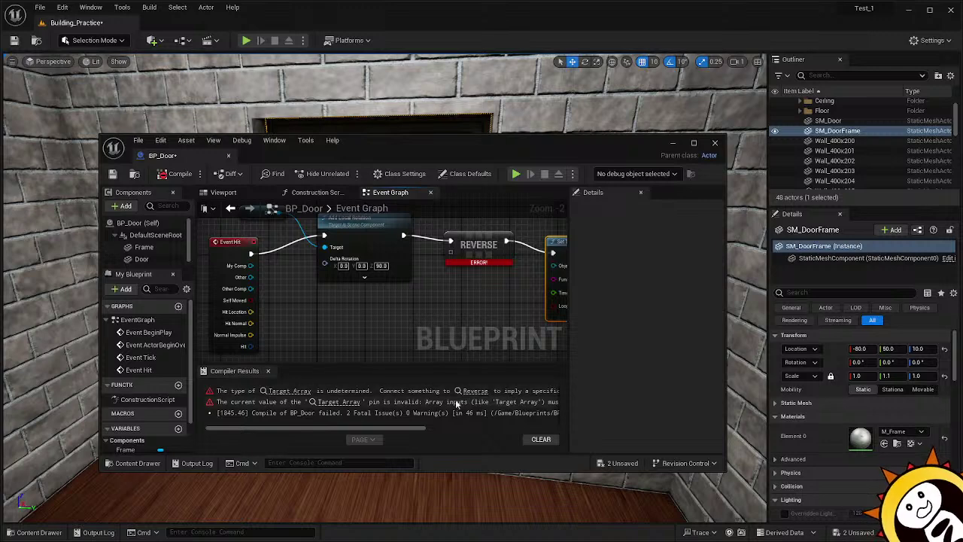
mouse_move(366, 428)
mouse_down()
mouse_move(420, 432)
mouse_move(373, 428)
mouse_up()
click(474, 256)
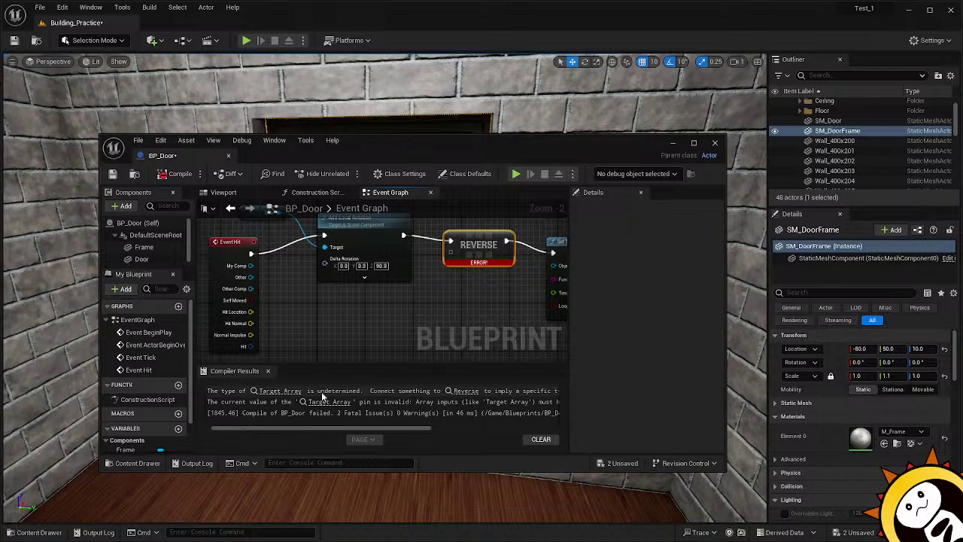
click(295, 393)
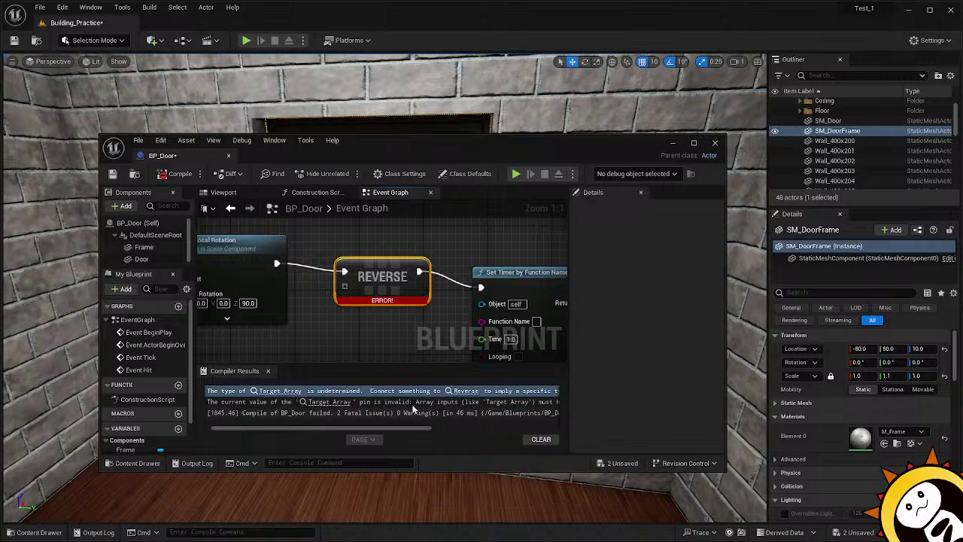
drag(387, 426, 328, 428)
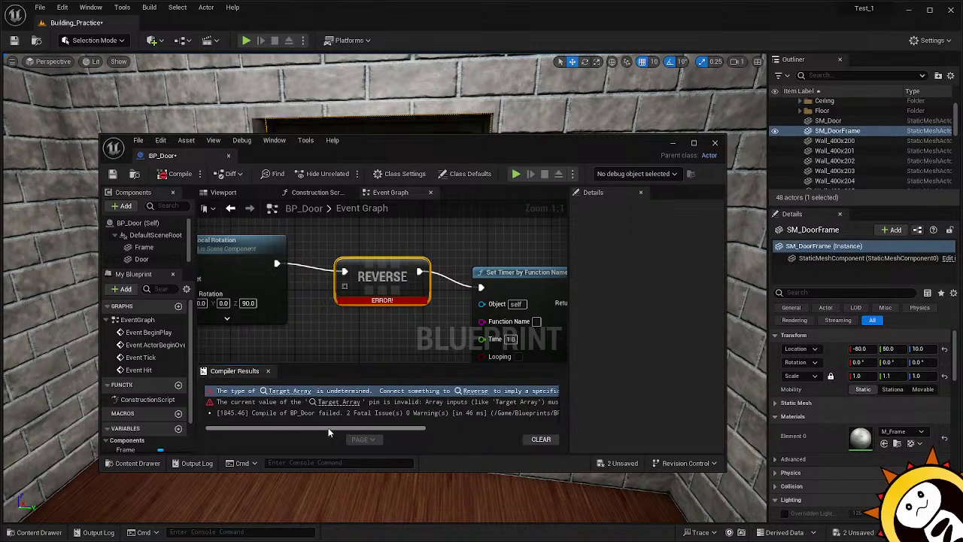
Add a Make Array node in the empty graph space directly below the Reverse node.
right_click(333, 323)
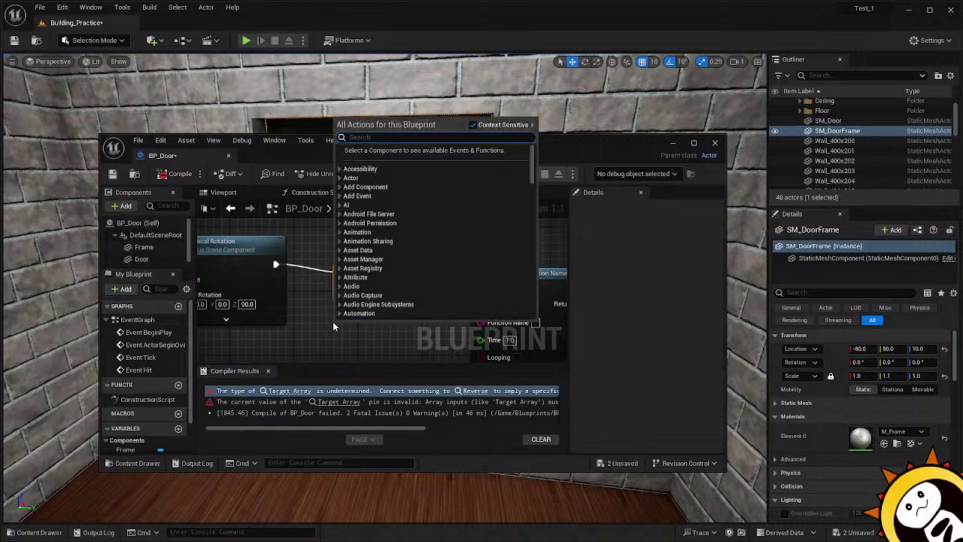
text(make)
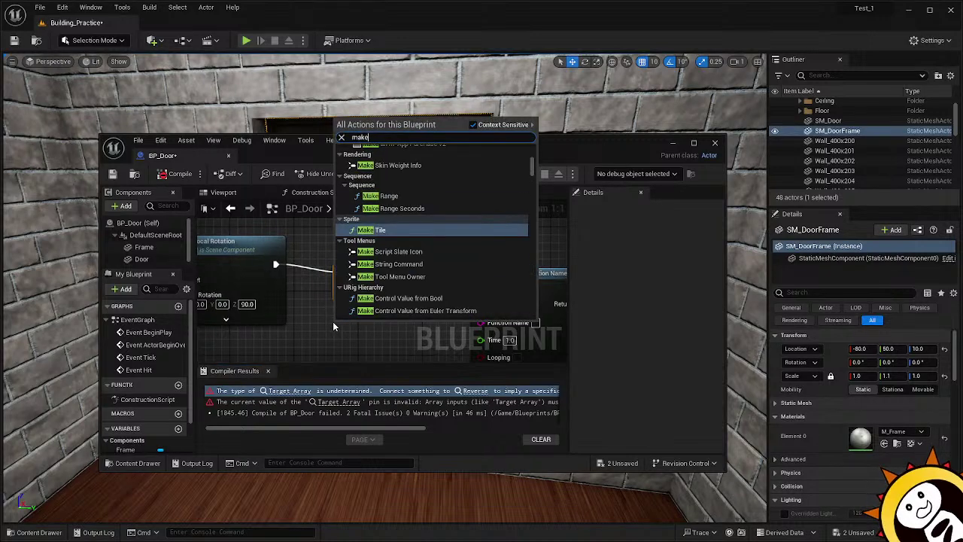
text(ar)
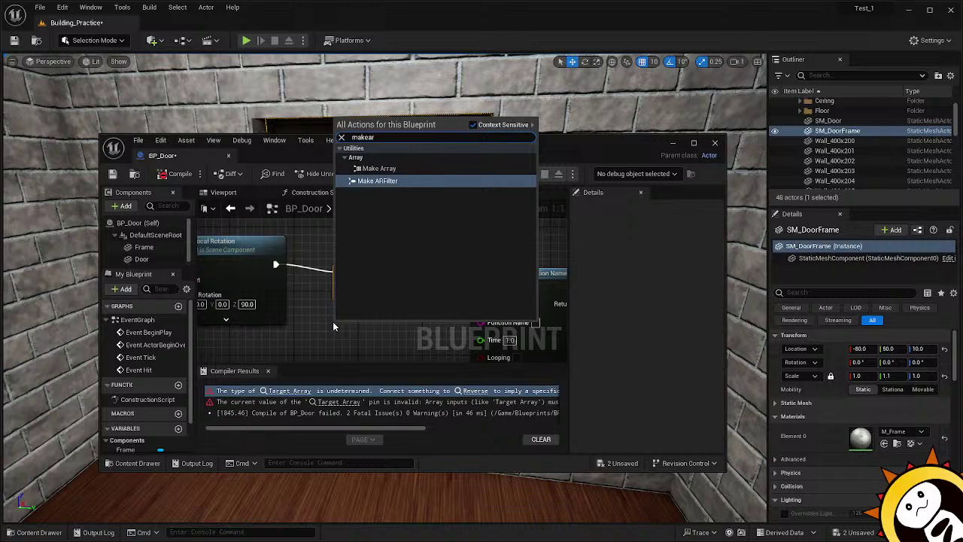
click(406, 168)
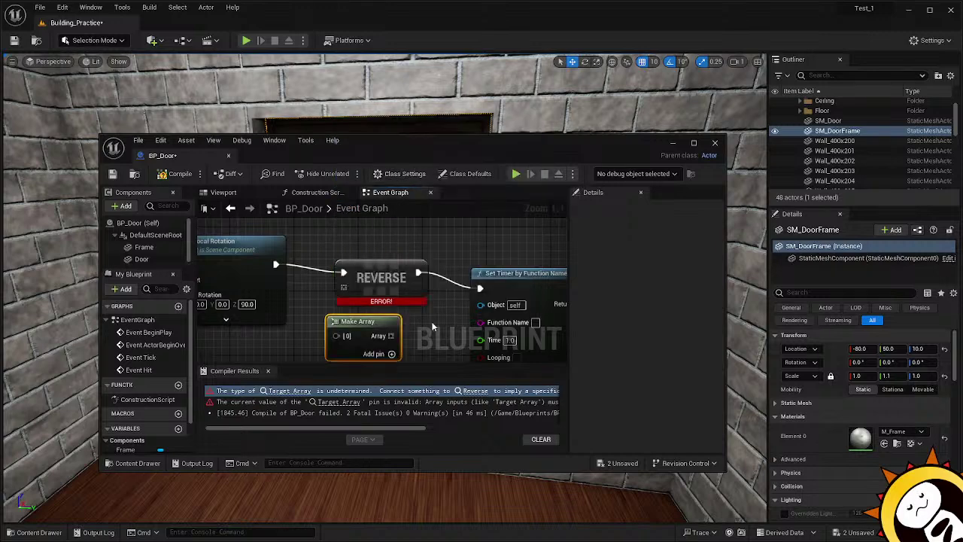
Connect the Make Array output to the Reverse node's Target Array pin and move the Make Array node below and left of Reverse.
right_drag(432, 325, 446, 304)
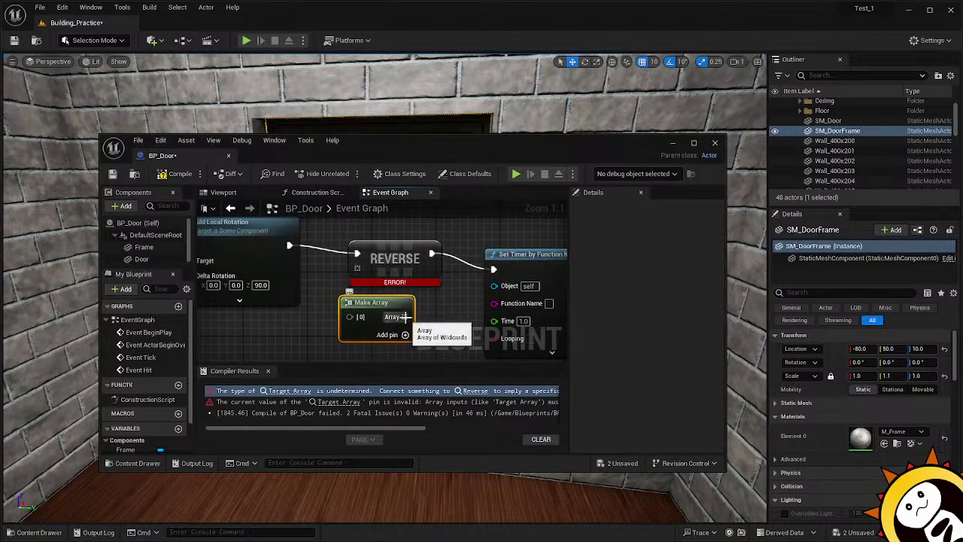
drag(405, 317, 357, 268)
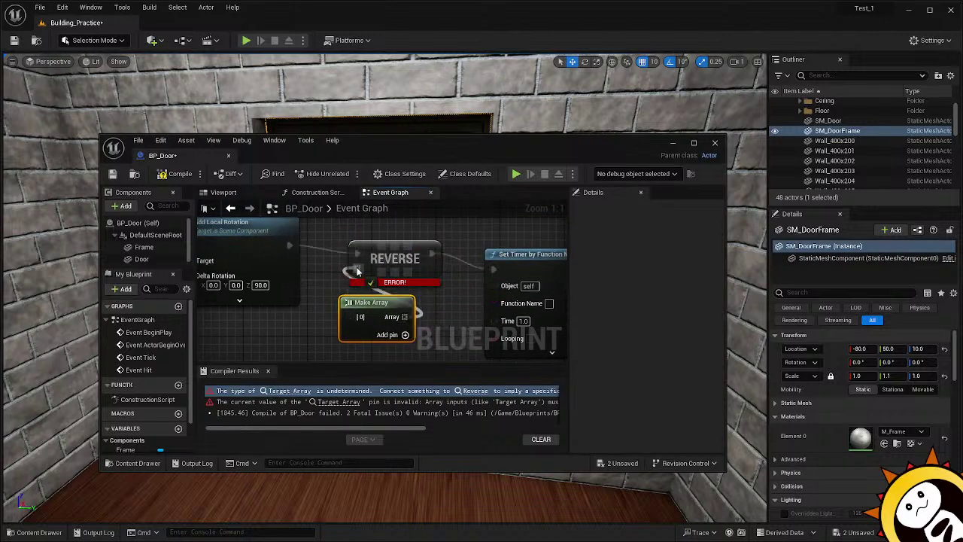
drag(349, 305, 301, 322)
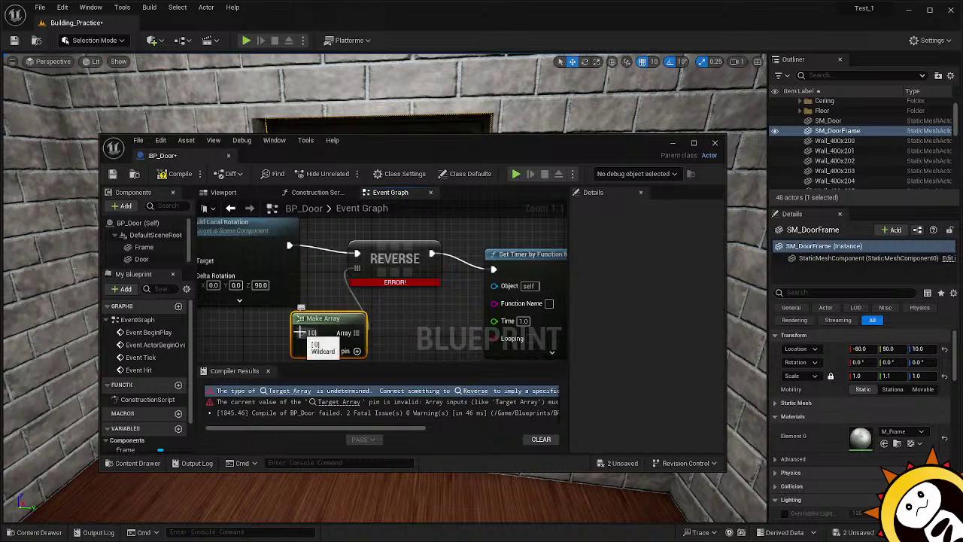
drag(301, 332, 294, 246)
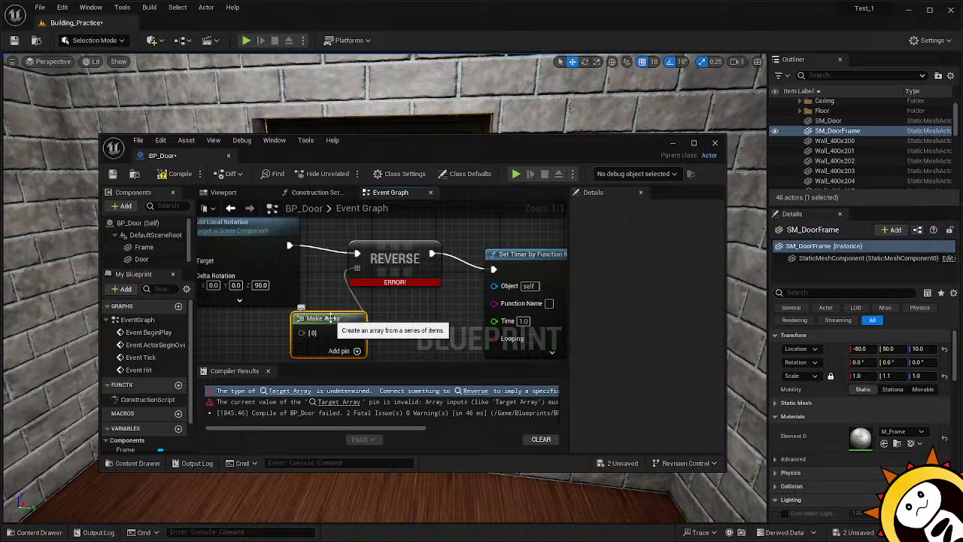
Delete the Make Array node and expand the advanced pins of the Add Local Rotation node.
key(Delete)
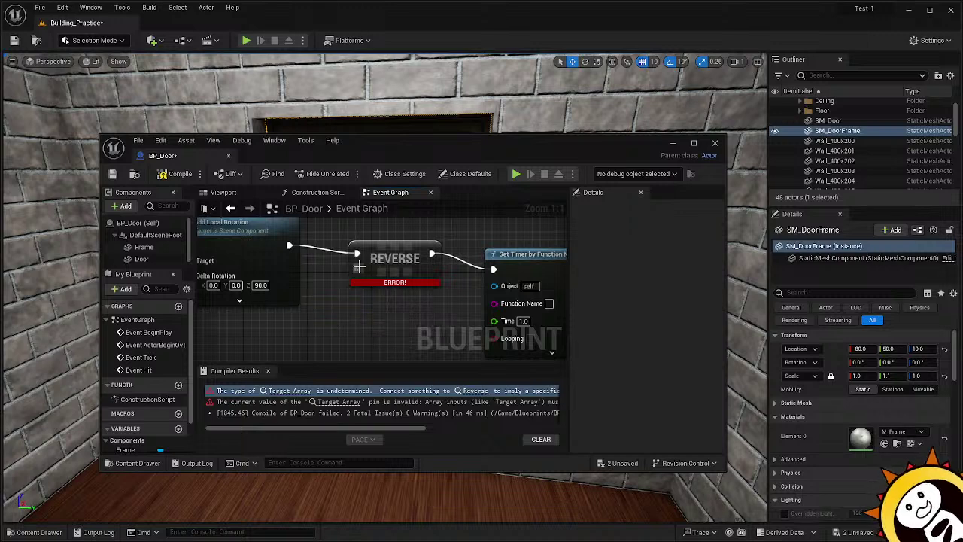
right_drag(339, 297, 398, 277)
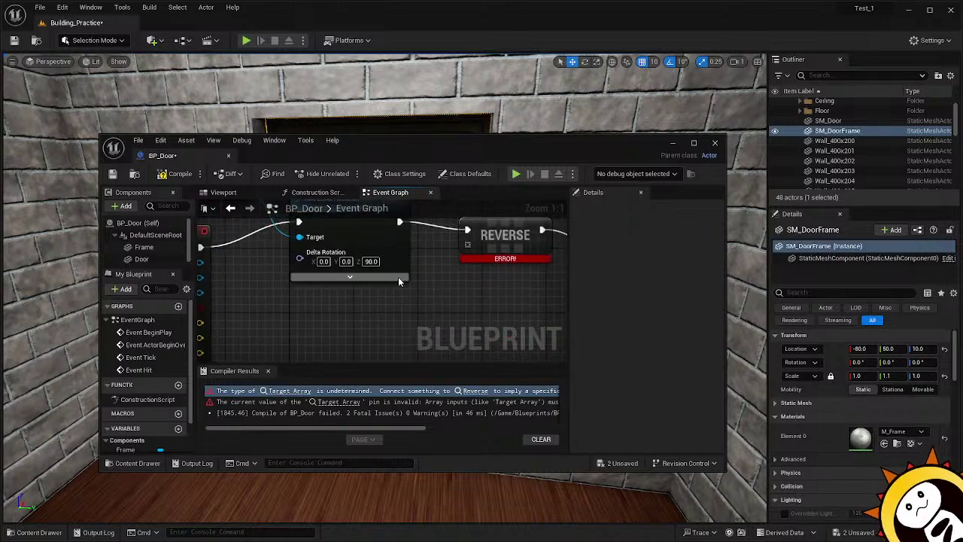
click(399, 280)
right_drag(473, 301, 409, 321)
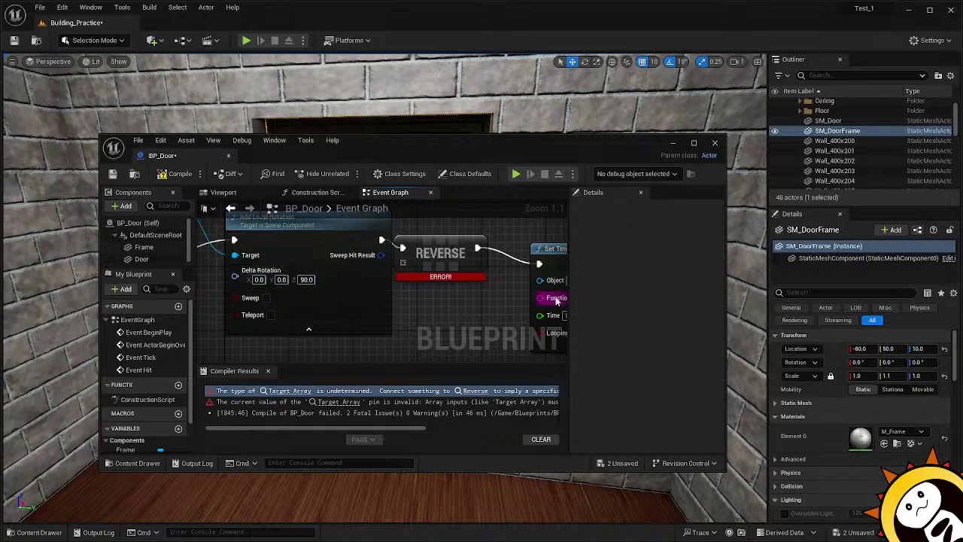
Delete the Reverse and Set Timer by Function Name nodes from the end of the door node chain.
right_drag(426, 331, 261, 275)
key(ctrl+a)
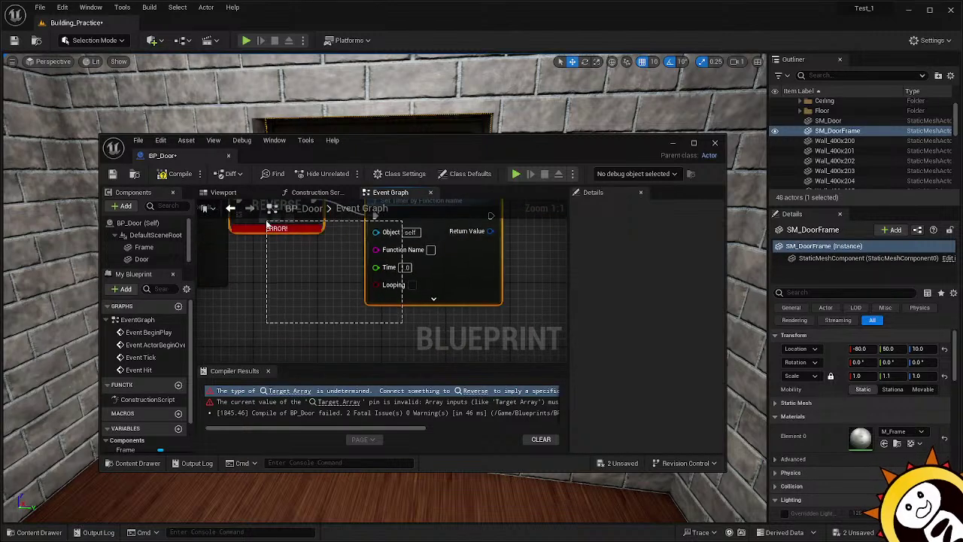
key(Delete)
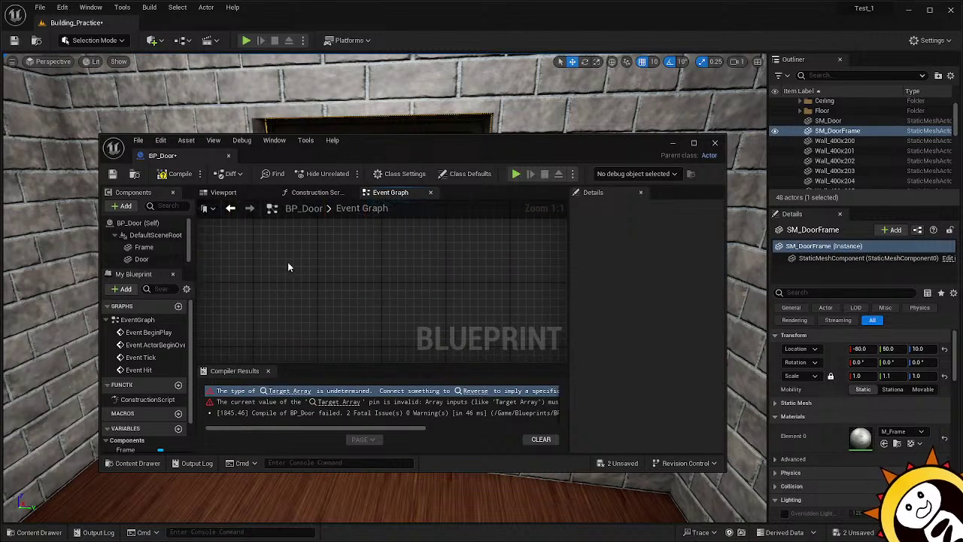
key(ctrl+z)
mouse_move(301, 289)
right_down()
mouse_move(392, 328)
mouse_move(287, 286)
right_up()
click(279, 220)
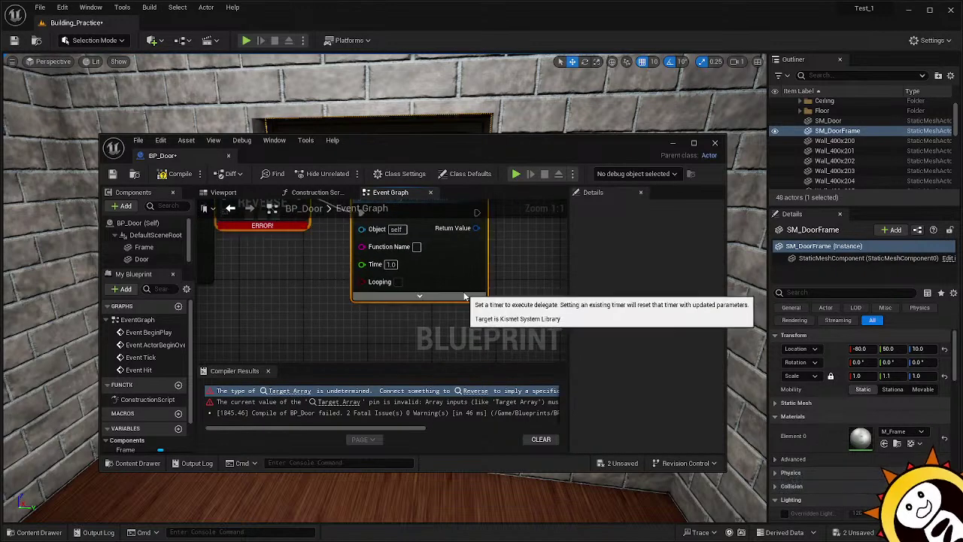
key(Delete)
Compile and save the BP_Door Blueprint, and save the Building_Practice level.
right_drag(275, 281, 508, 290)
scroll(435, 303, down, 3)
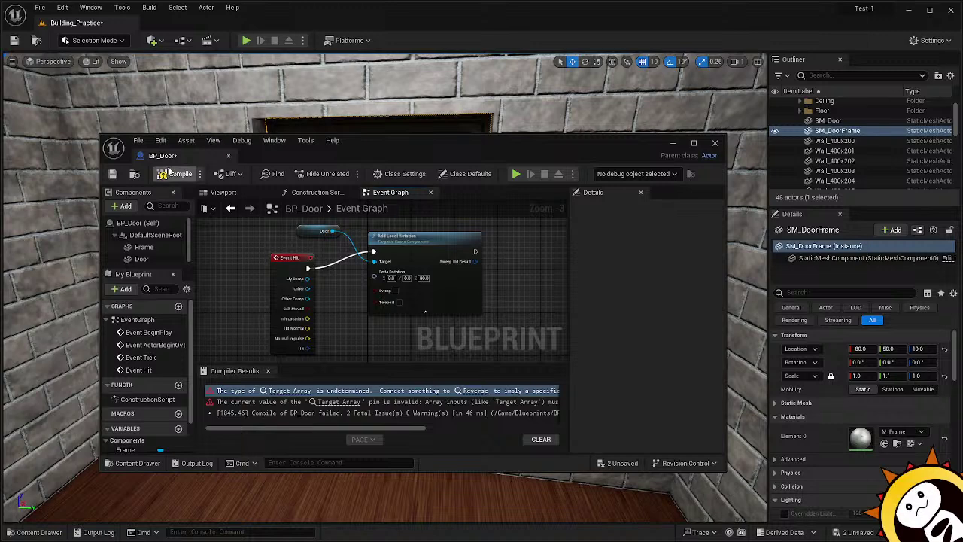
click(169, 173)
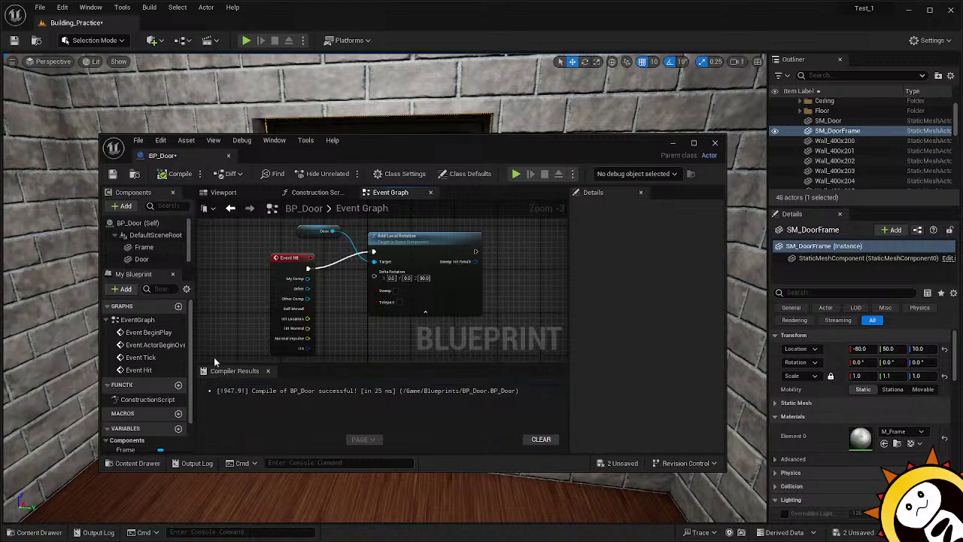
click(224, 193)
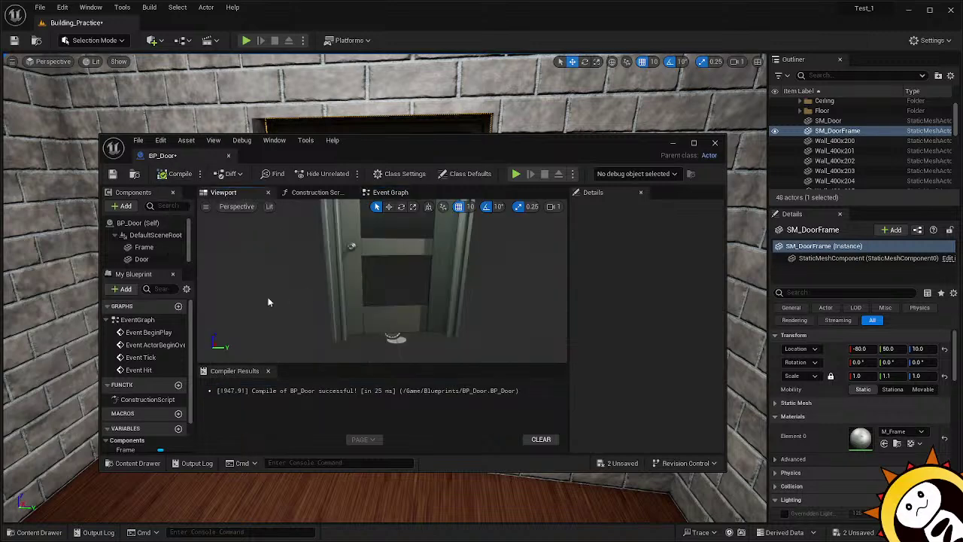
mouse_move(269, 302)
right_down()
mouse_move(261, 301)
mouse_move(467, 302)
mouse_move(308, 303)
right_up()
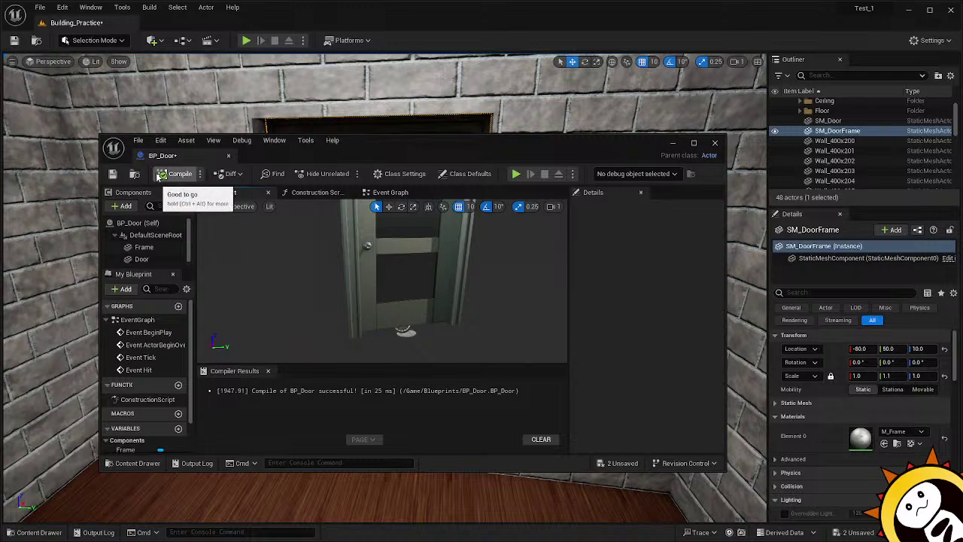
click(113, 174)
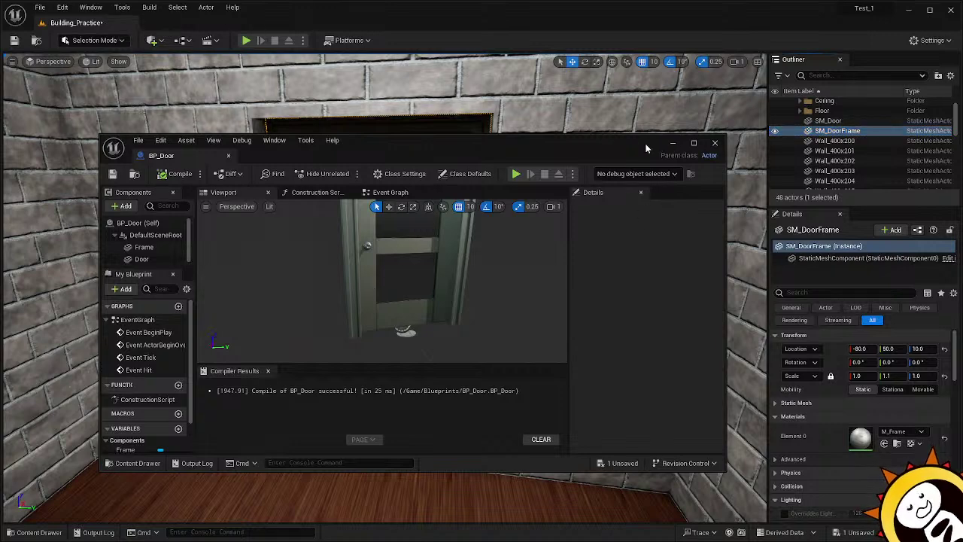
click(672, 144)
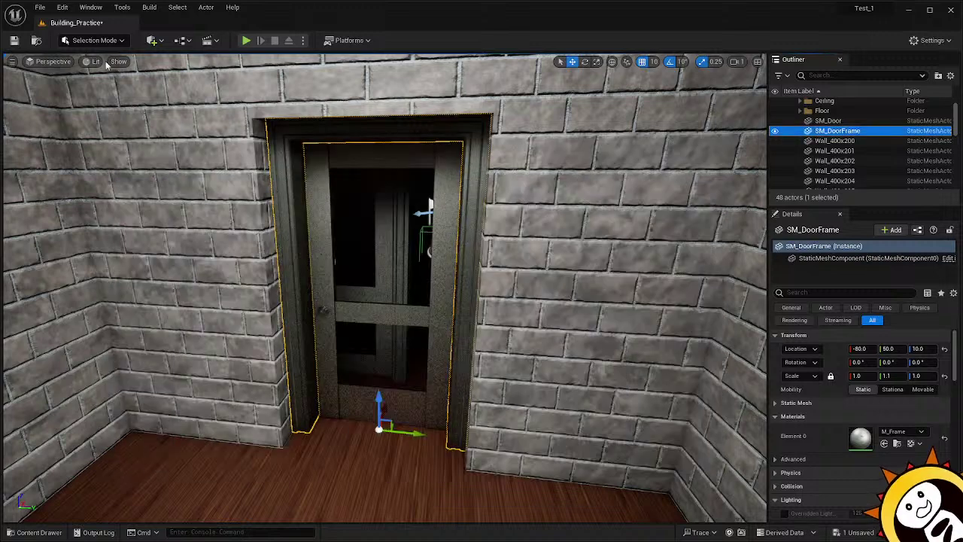
click(14, 40)
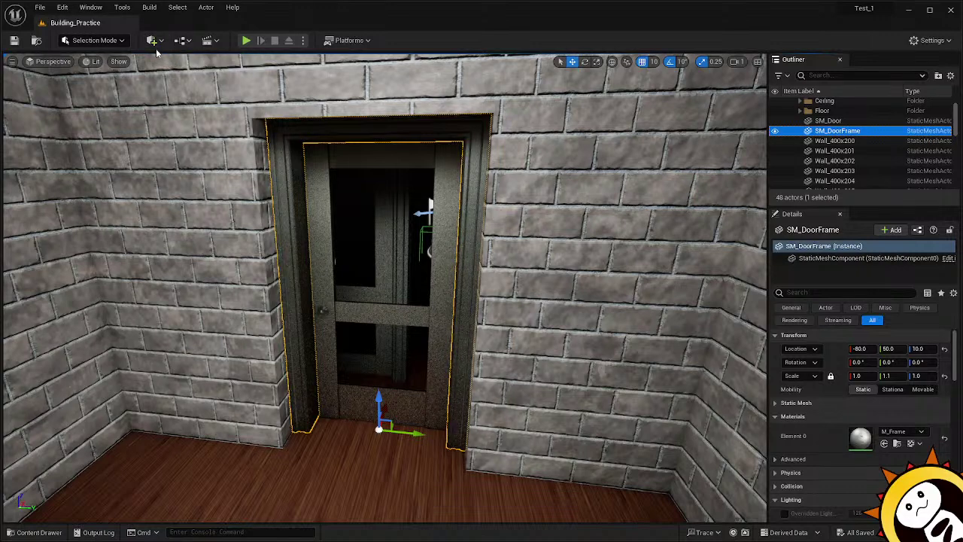
Play the level in the editor and walk up against the doors to test how BP_Door reacts when hit.
click(251, 40)
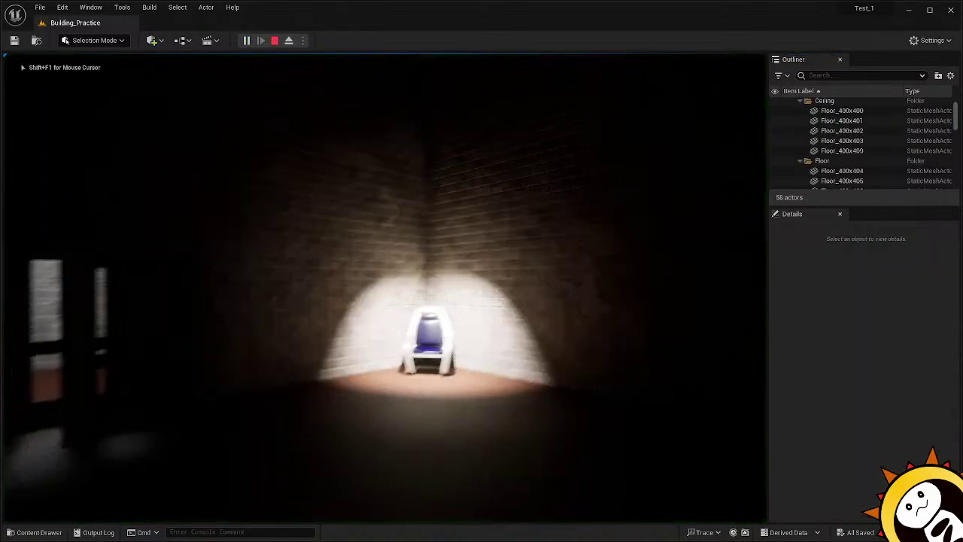
key(w)
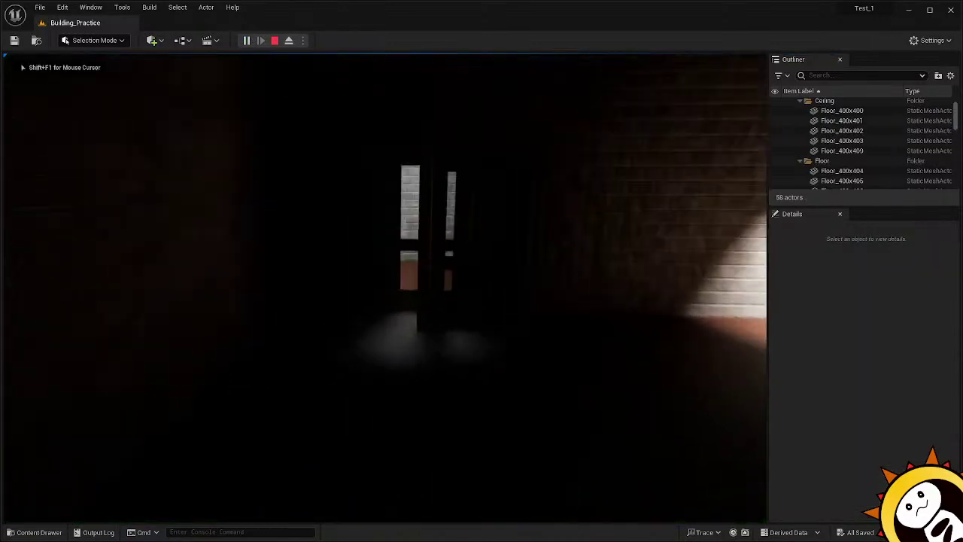
key(w)
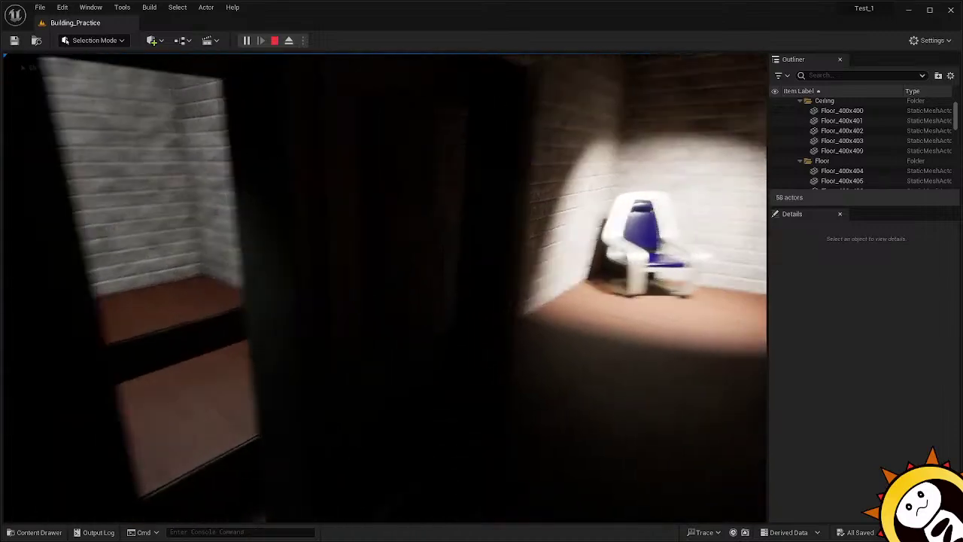
key(w)
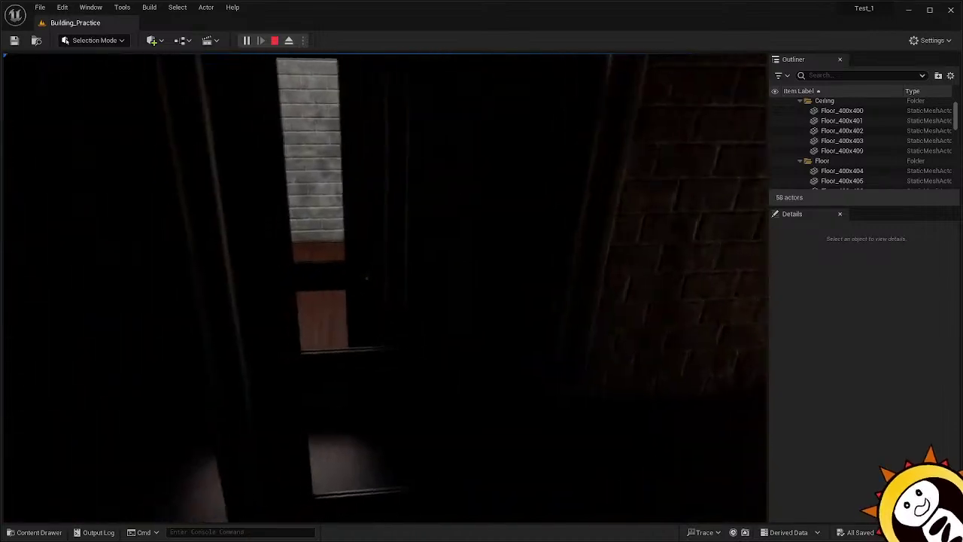
key(w)
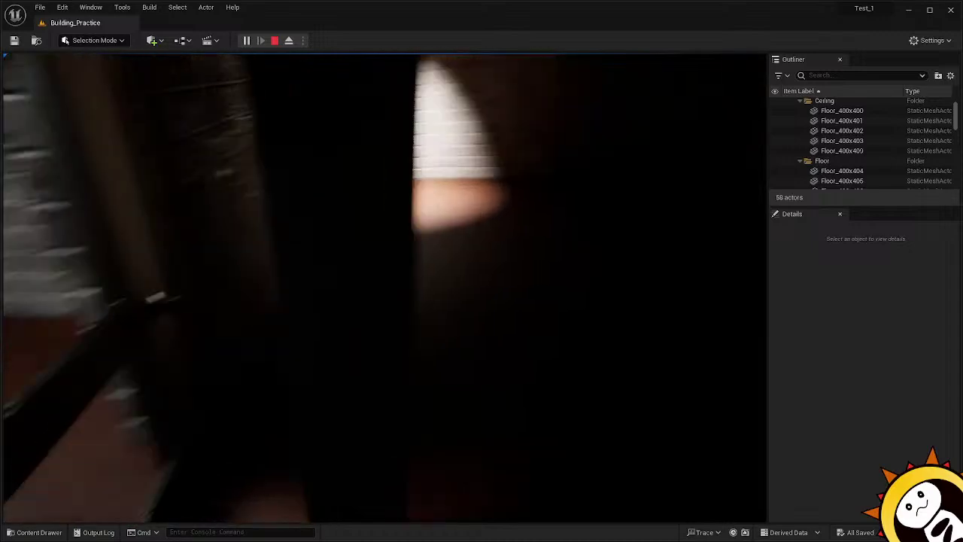
key(w)
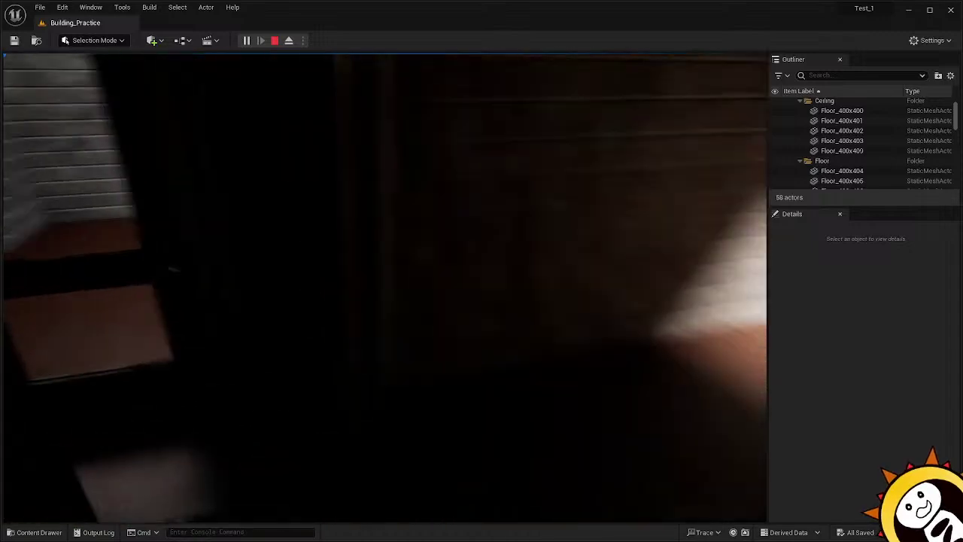
key(w)
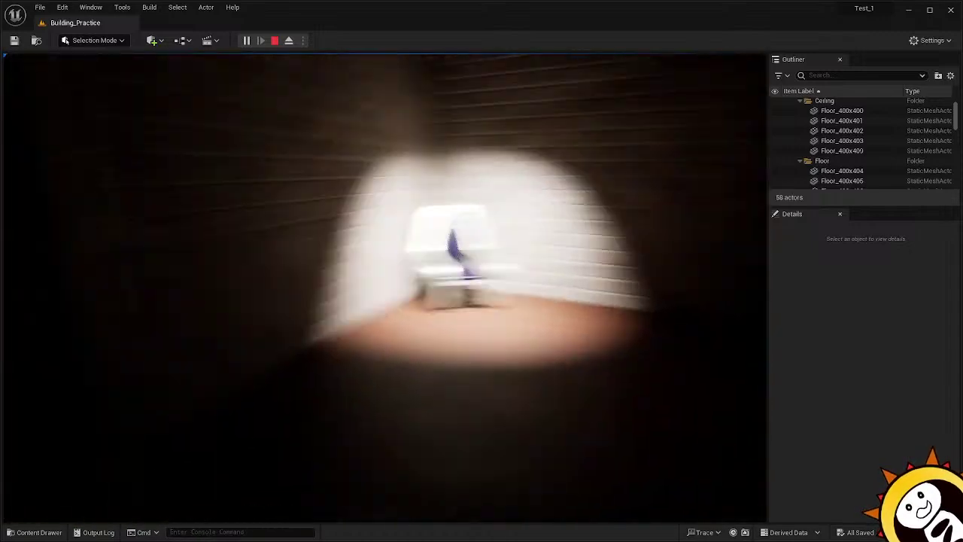
key(Escape)
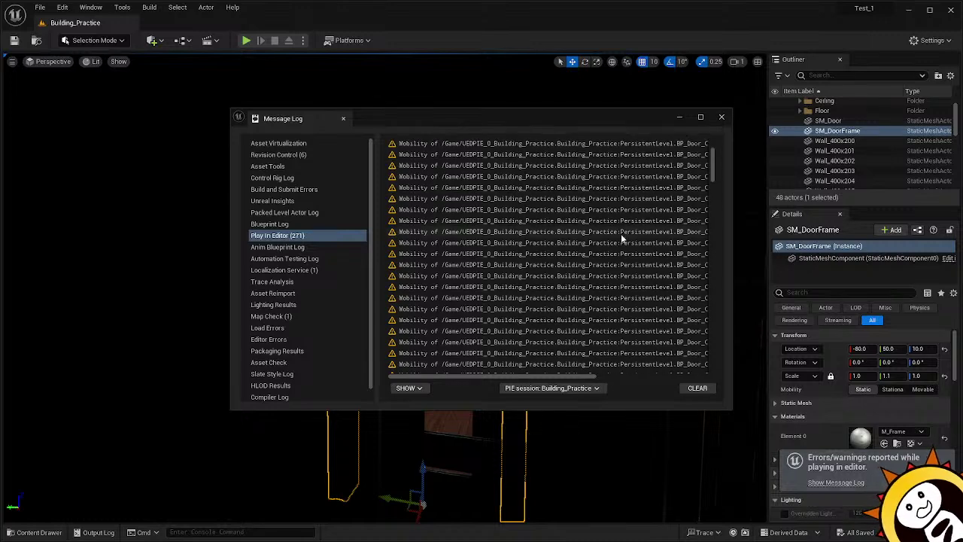
Review the Play In Editor entries in the Message Log, clear them and close the log.
scroll(623, 238, down, 15)
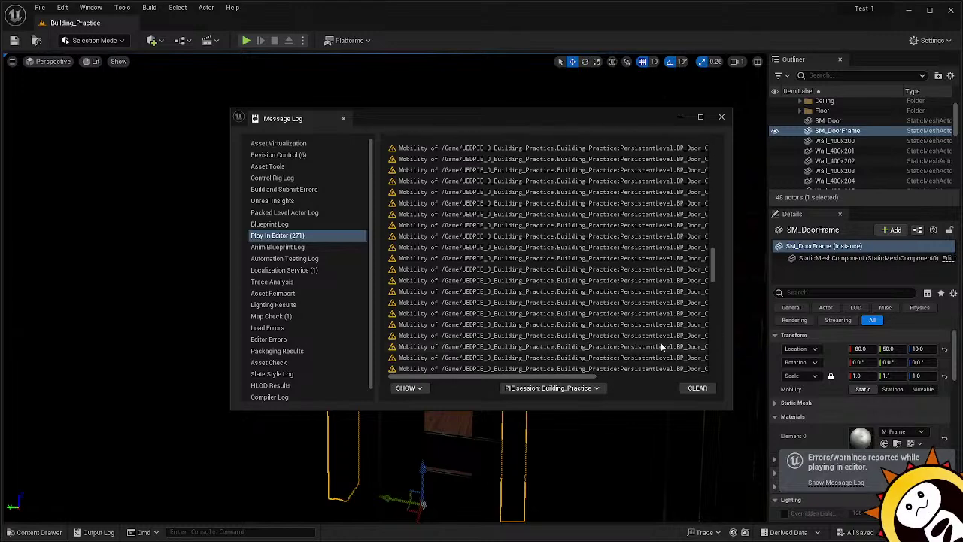
click(651, 325)
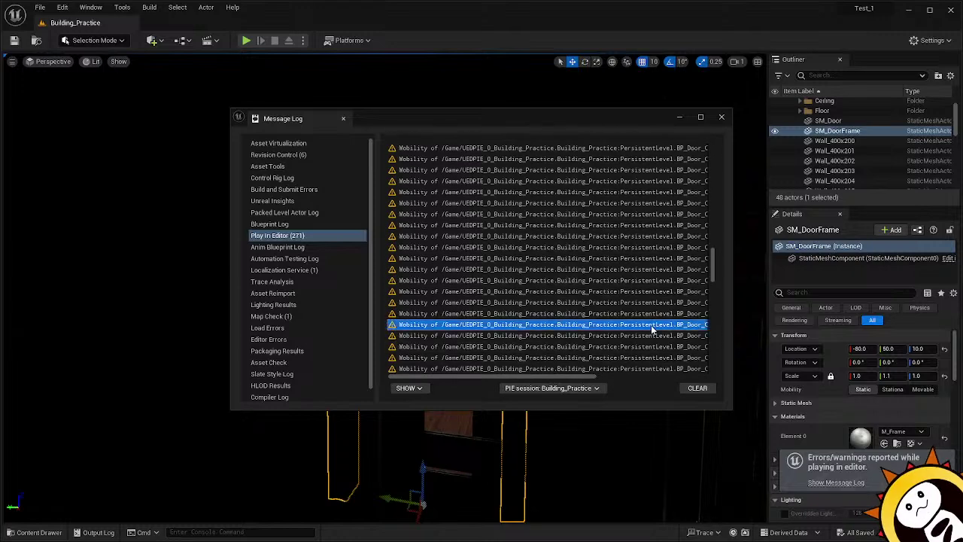
click(695, 389)
click(722, 118)
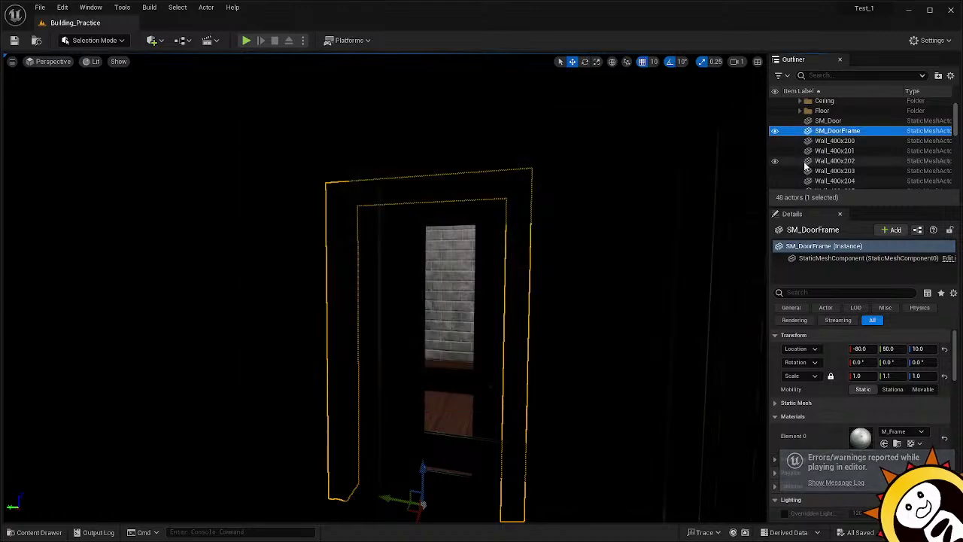
Delete the static SM_Door and SM_DoorFrame meshes from the room's doorway.
right_drag(595, 288, 542, 301)
right_drag(402, 334, 402, 333)
click(424, 322)
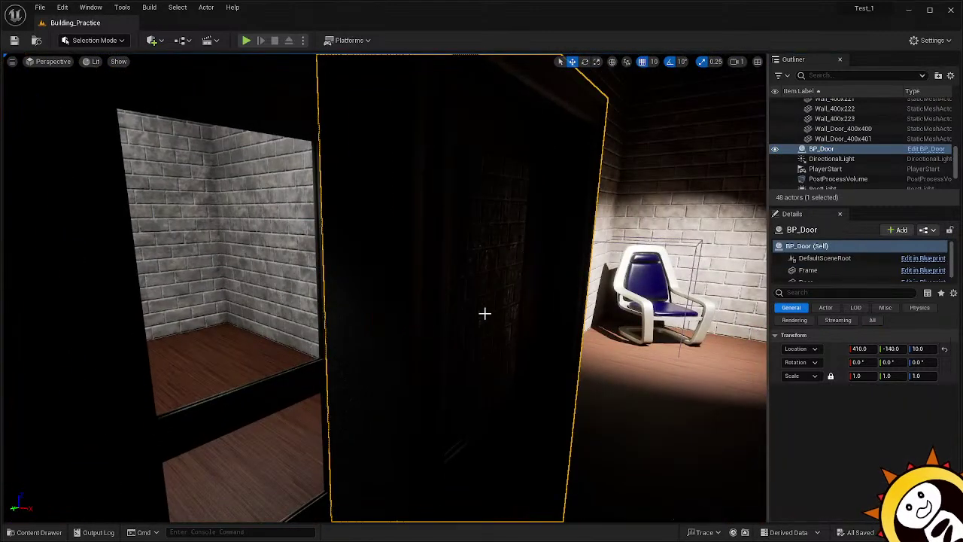
key(f)
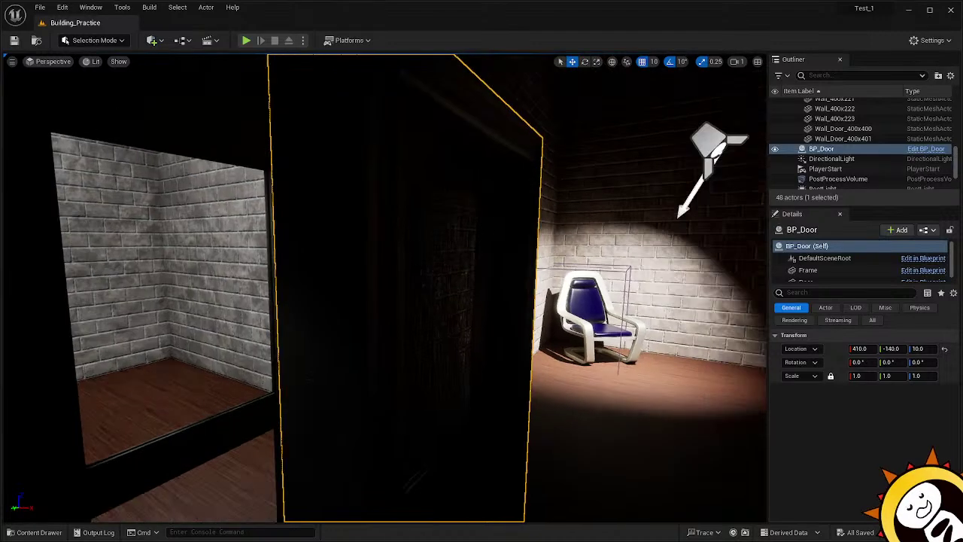
click(254, 226)
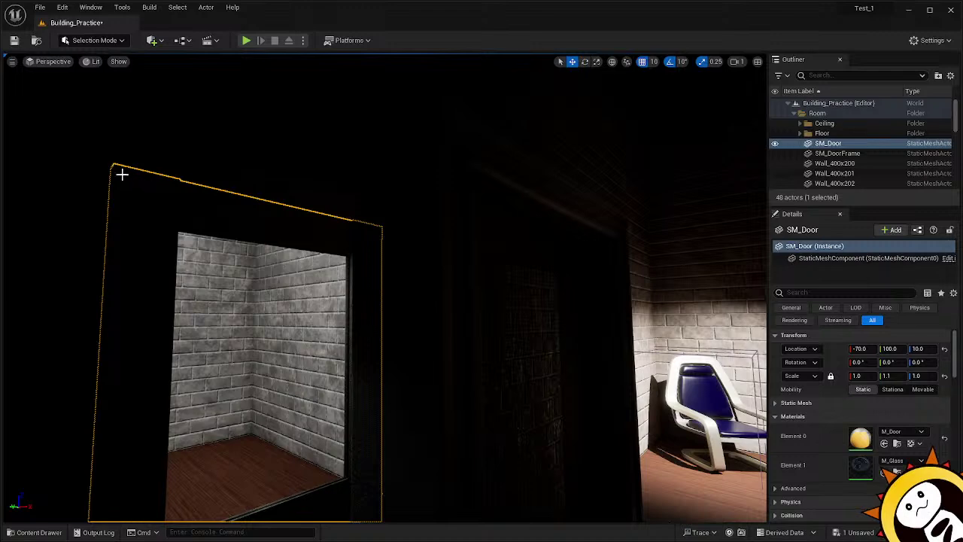
click(95, 145)
ctrl+click(145, 262)
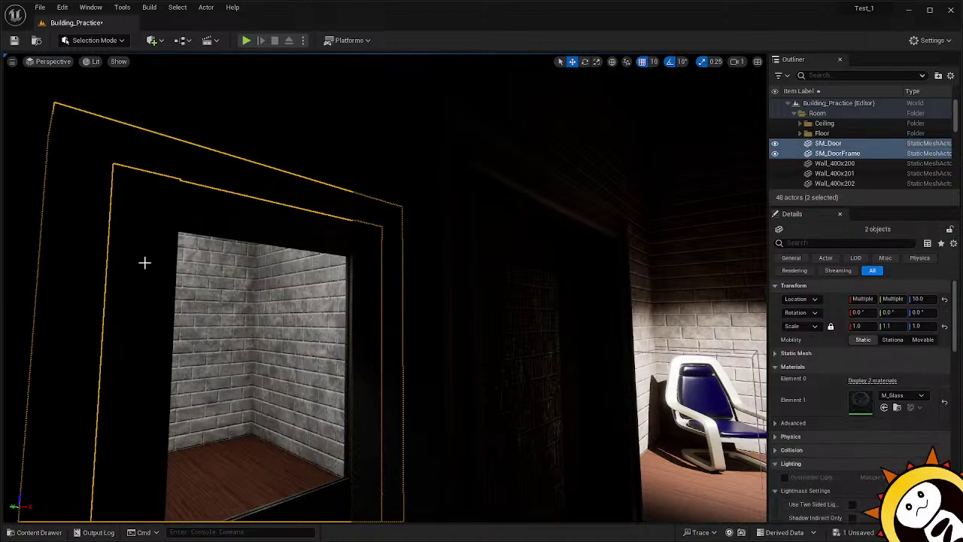
key(Delete)
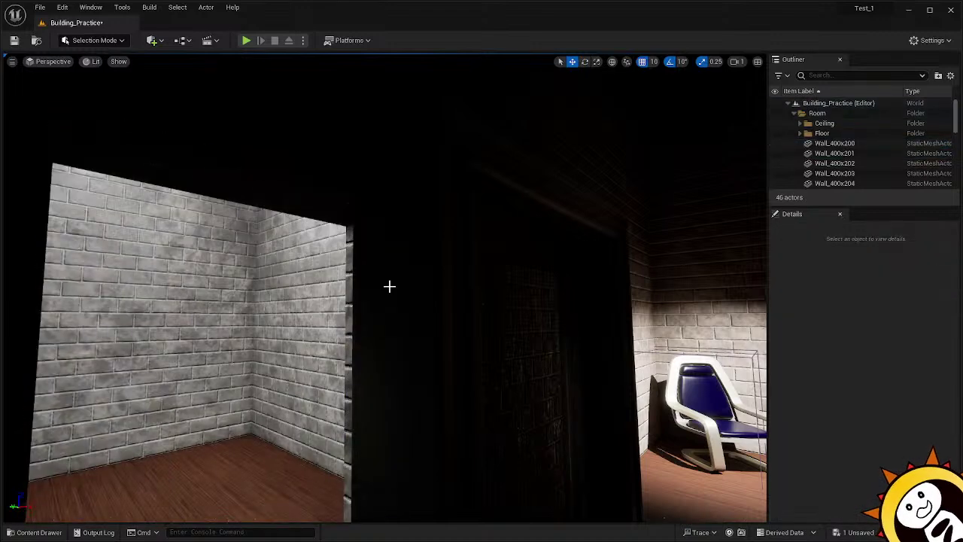
Raise the Frame and Door components of the placed BP_Door together to a relative Z location of 10.
right_drag(247, 376, 248, 376)
click(467, 345)
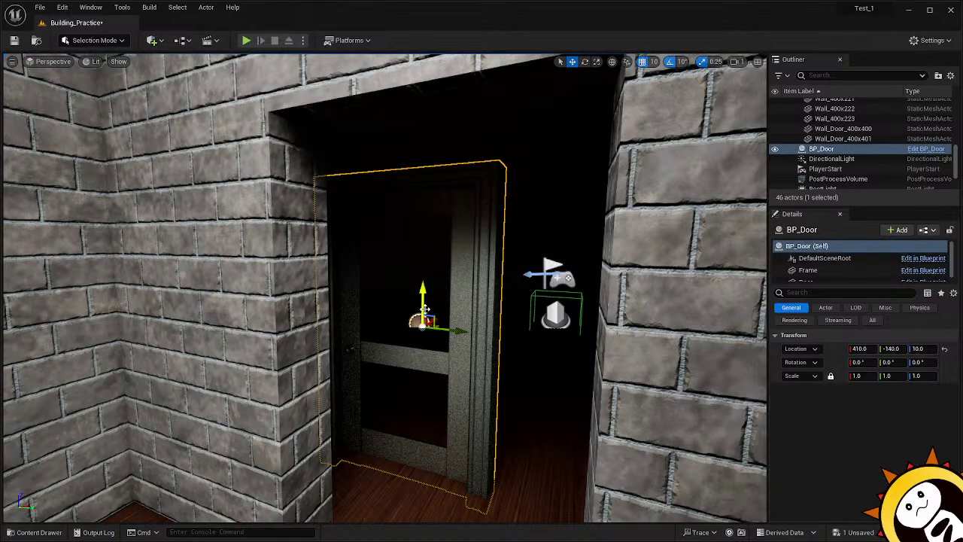
right_drag(507, 437, 474, 445)
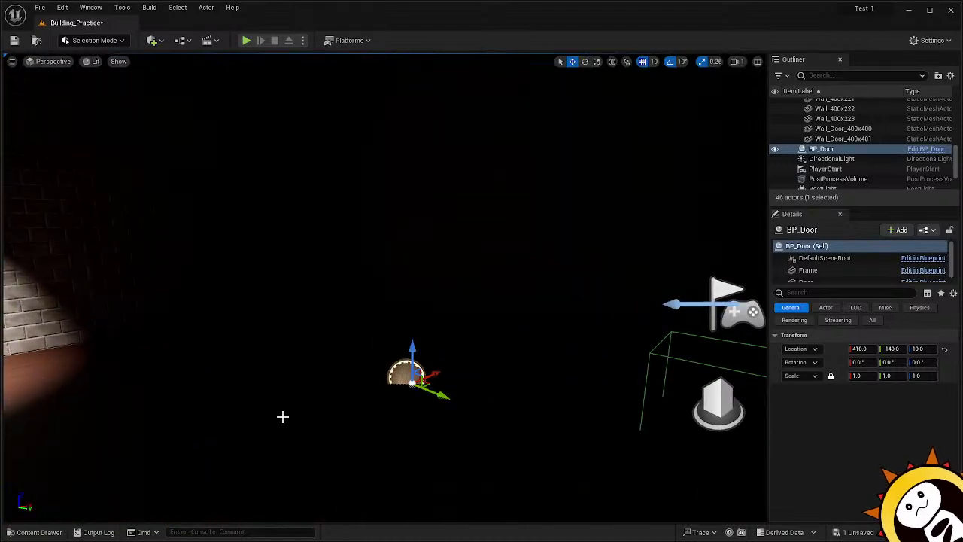
key(f)
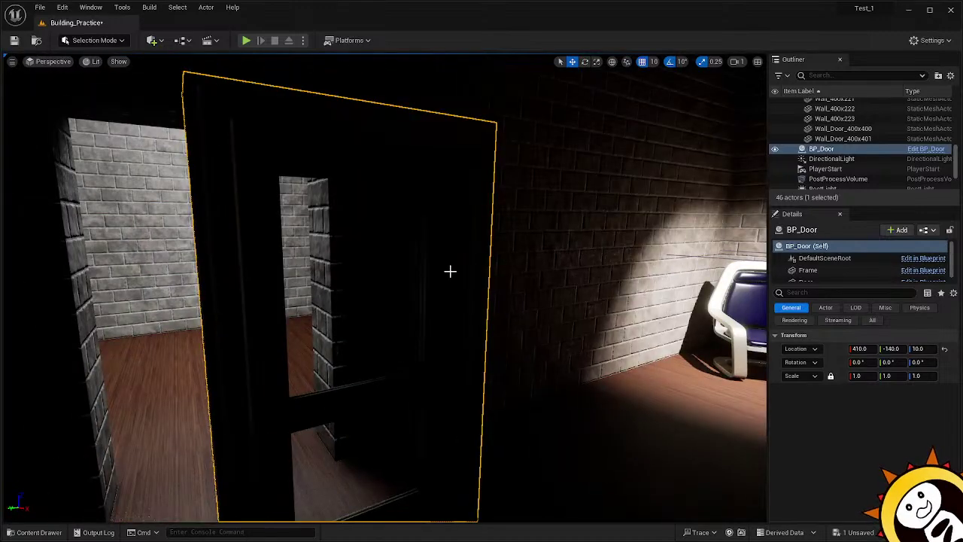
click(450, 271)
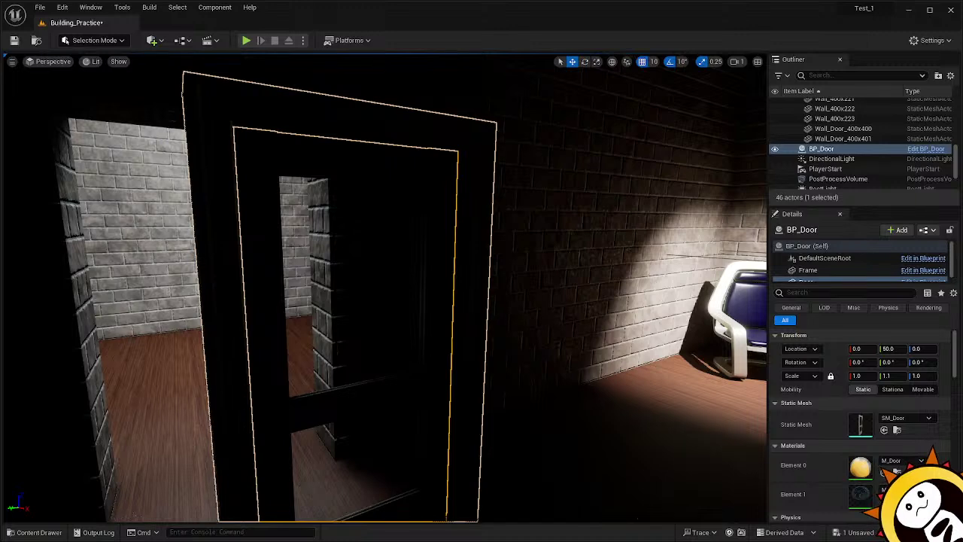
right_drag(485, 316, 336, 286)
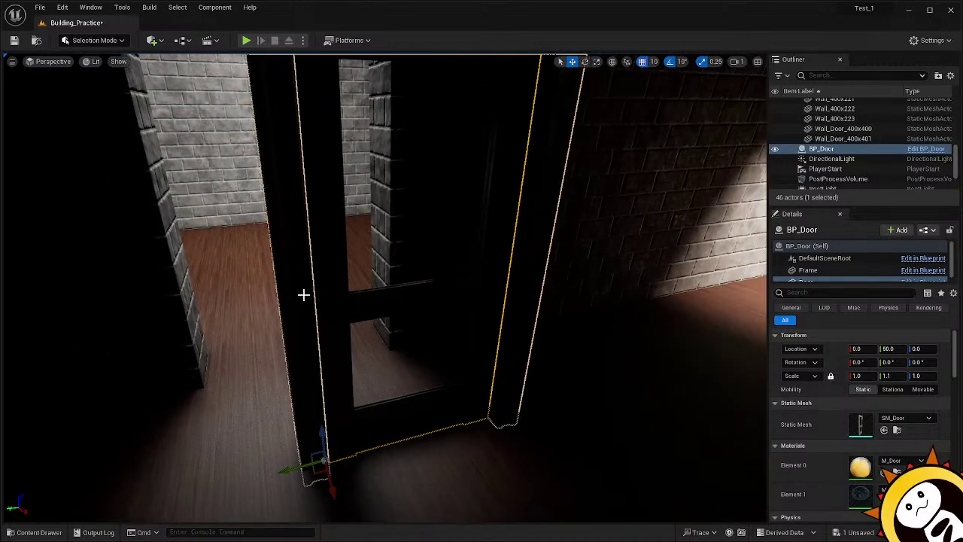
click(303, 294)
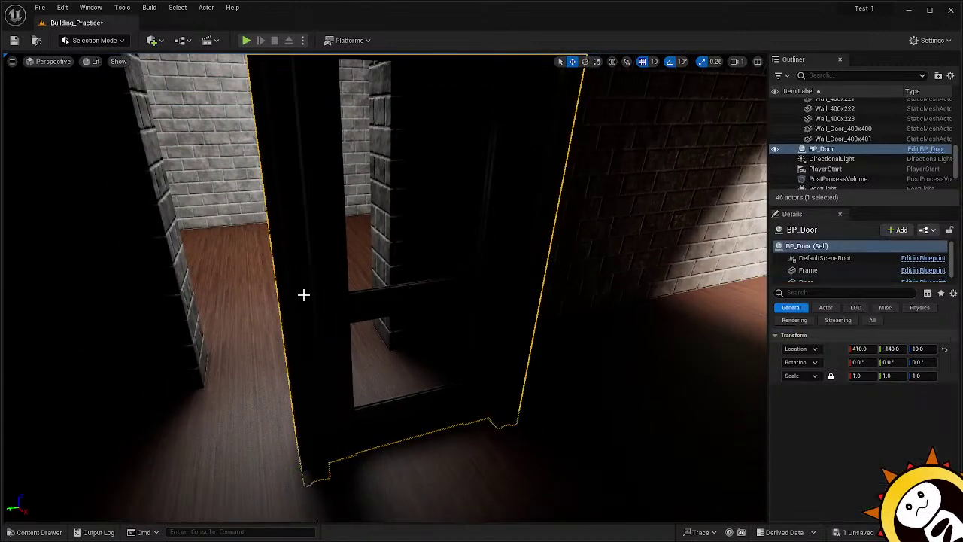
click(820, 270)
ctrl+click(821, 275)
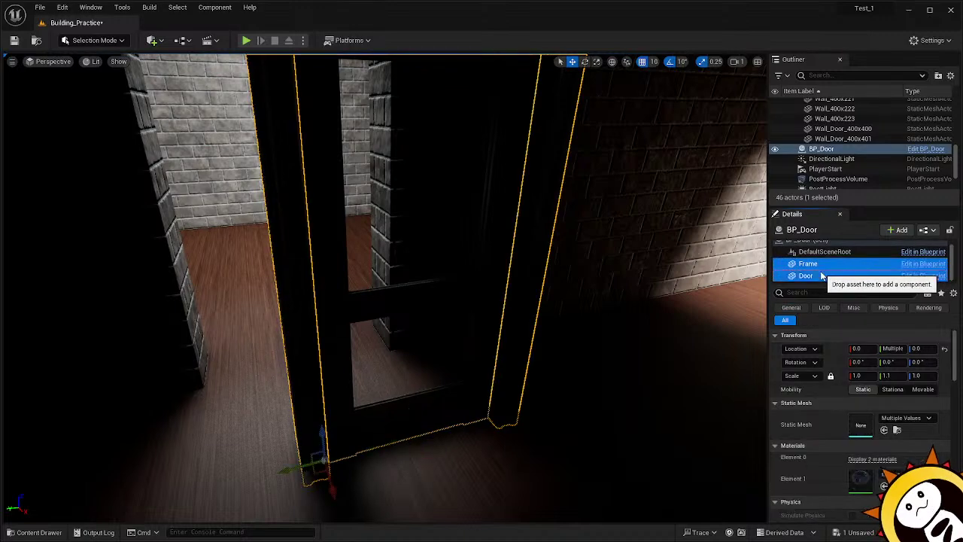
drag(320, 440, 325, 427)
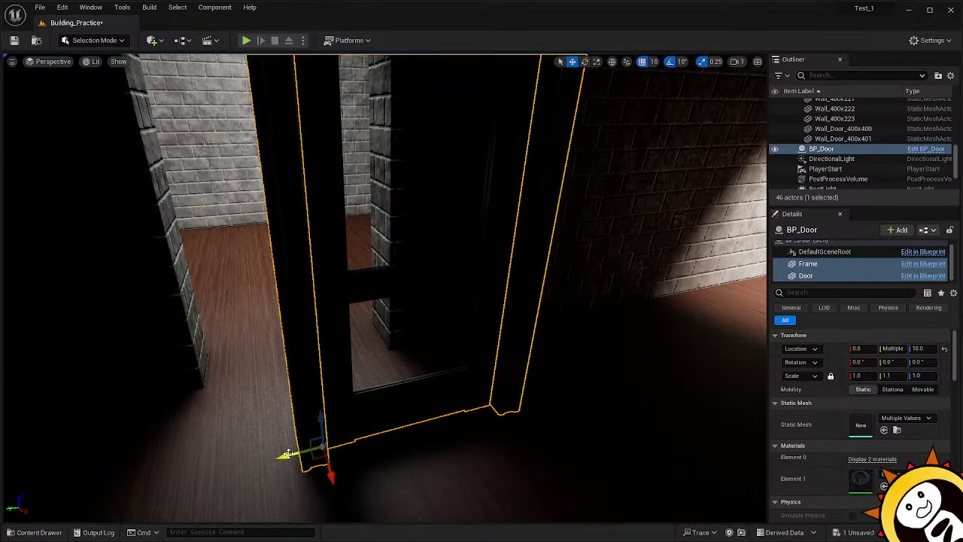
Move BP_Door's Frame and Door components into the wall opening at a relative X location of -70, and save the level.
drag(287, 454, 219, 380)
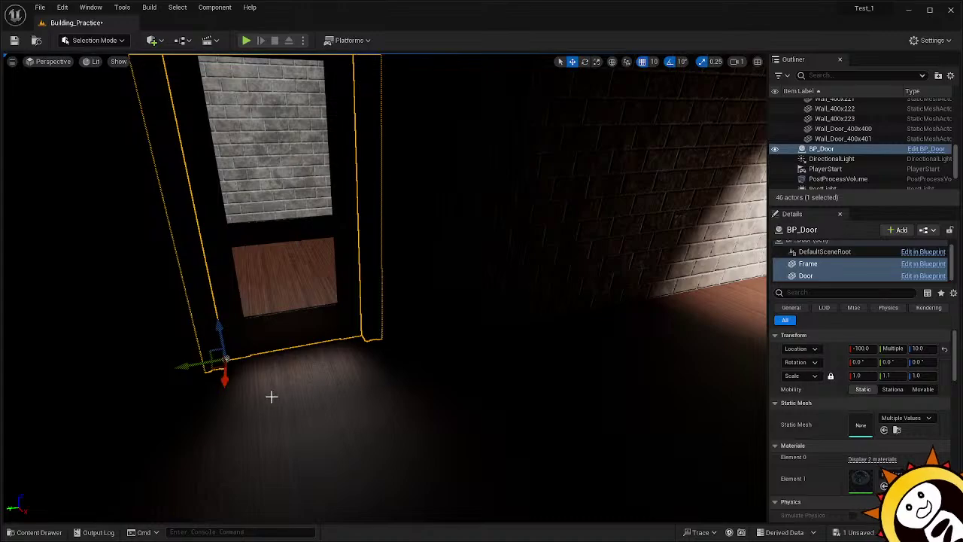
right_drag(272, 397, 27, 387)
key(w)
key(w)
key(s)
key(s)
mouse_move(413, 471)
mouse_down()
mouse_move(385, 453)
mouse_move(400, 458)
mouse_up()
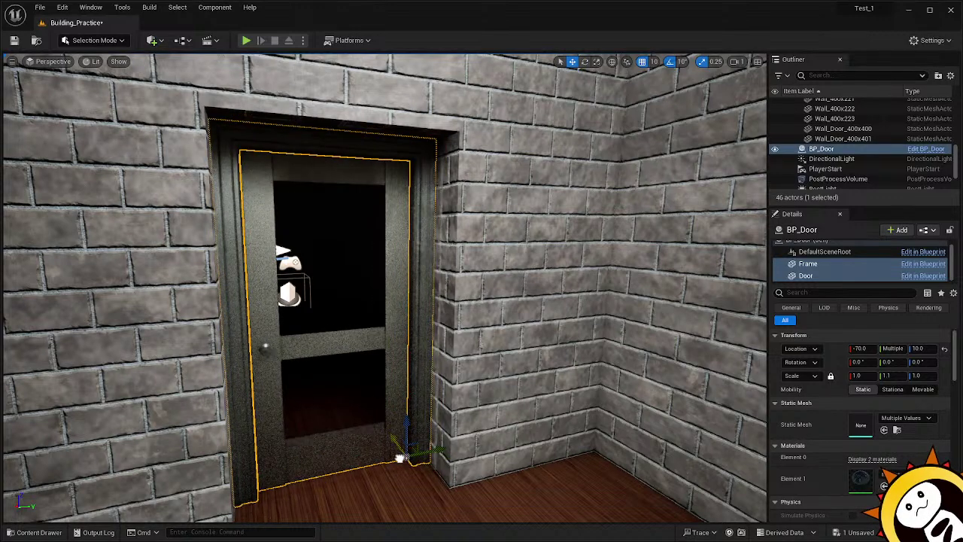
right_drag(522, 427, 486, 411)
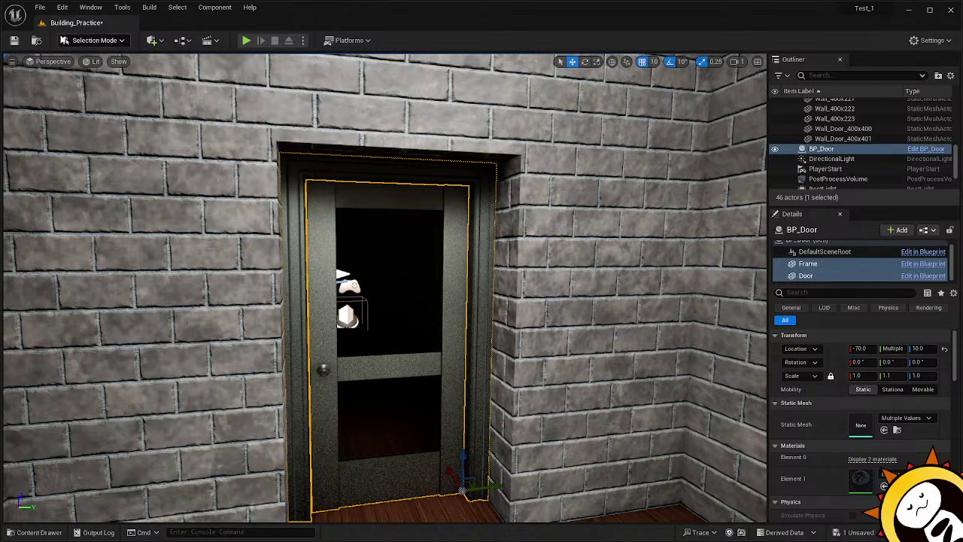
click(13, 40)
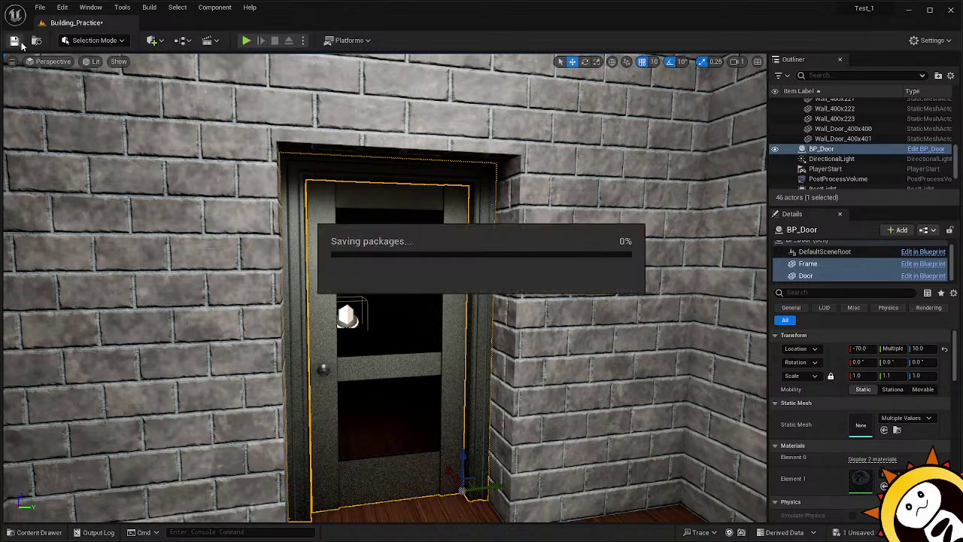
Play the level in the editor and walk and jump against the repositioned door to test its hit reaction.
click(246, 39)
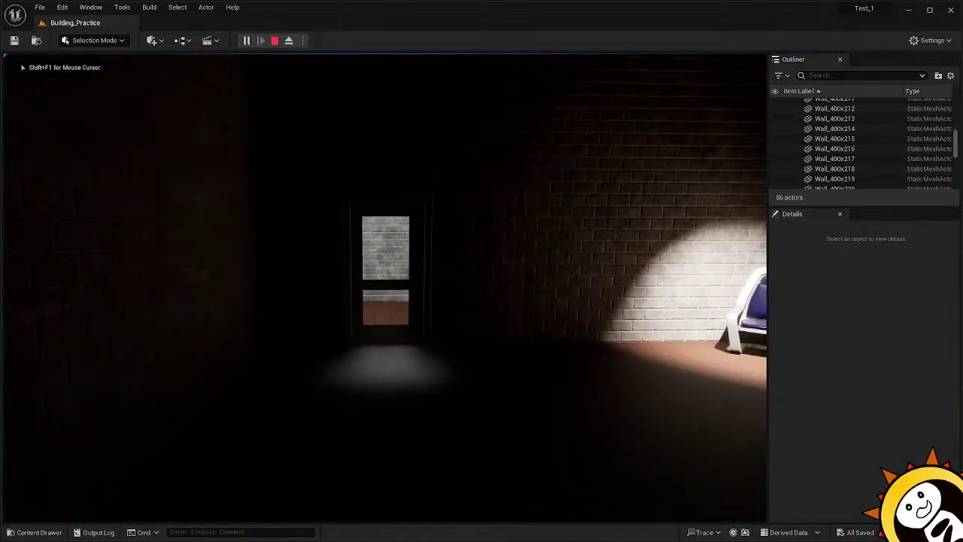
key(w)
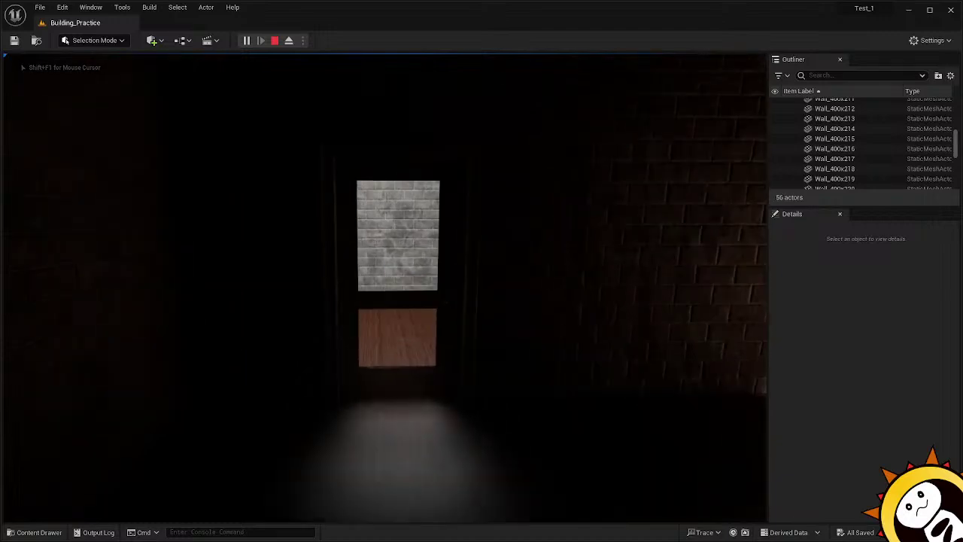
key(space)
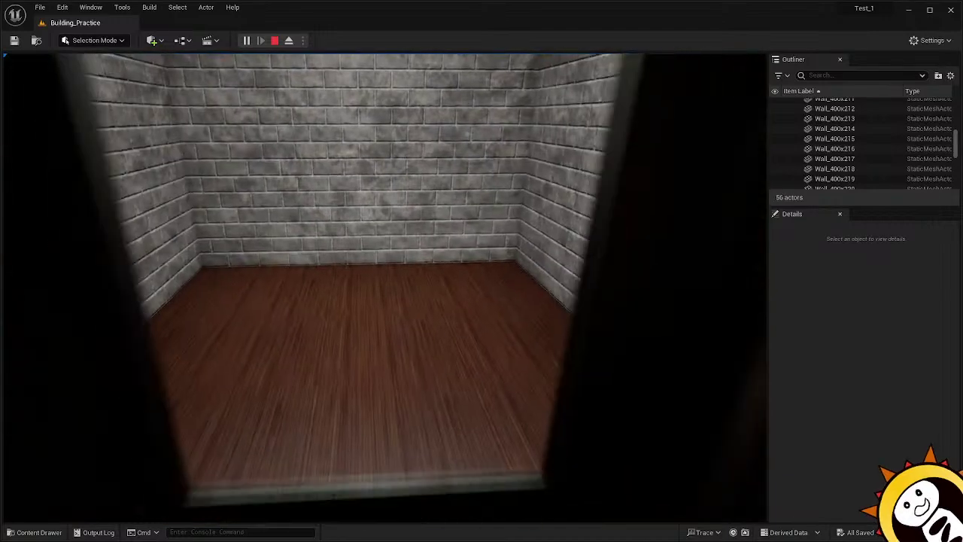
key(space)
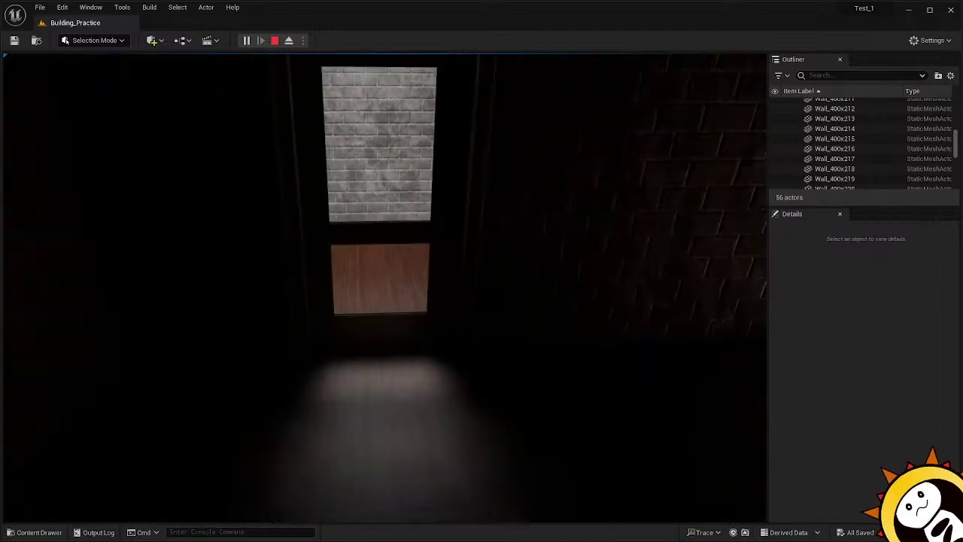
key(space)
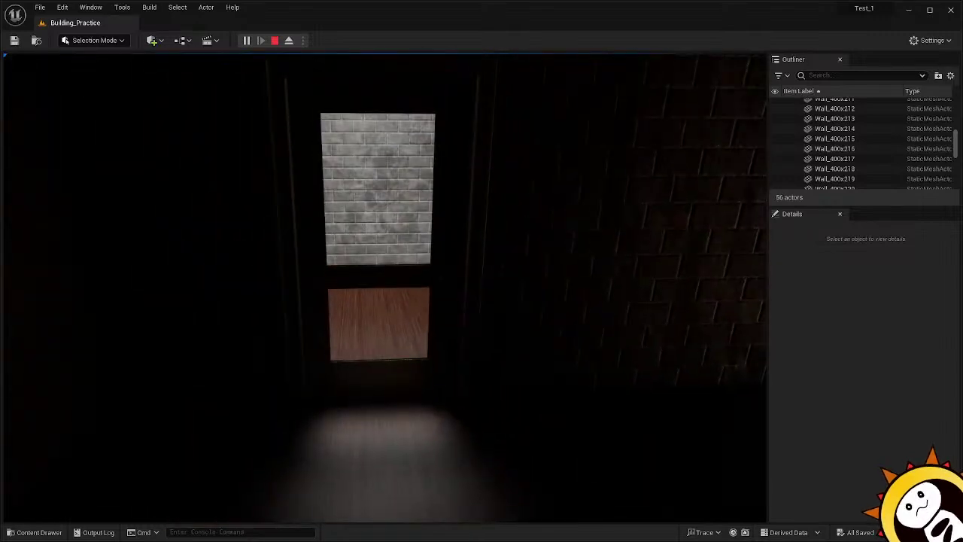
Stop the play session, clear the Play In Editor messages and close the Message Log.
key(Escape)
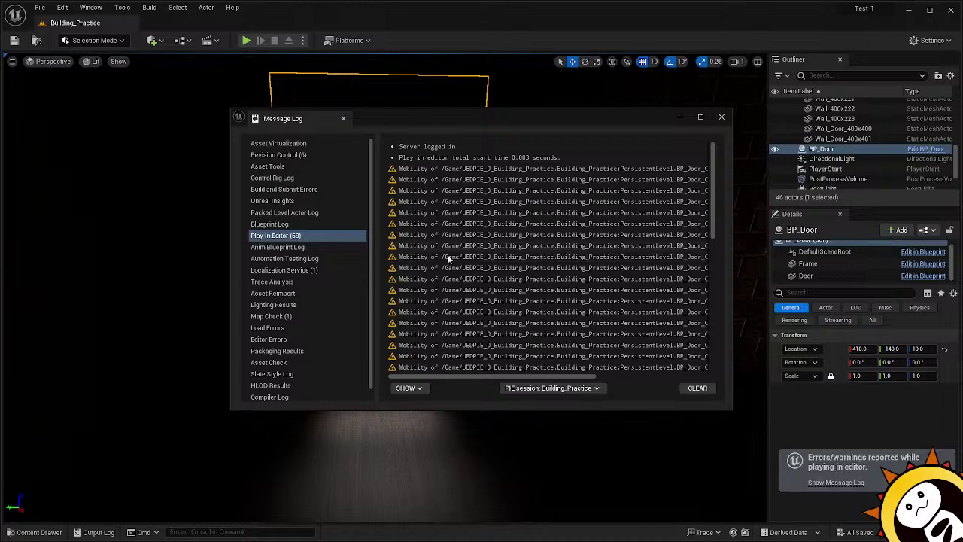
click(697, 387)
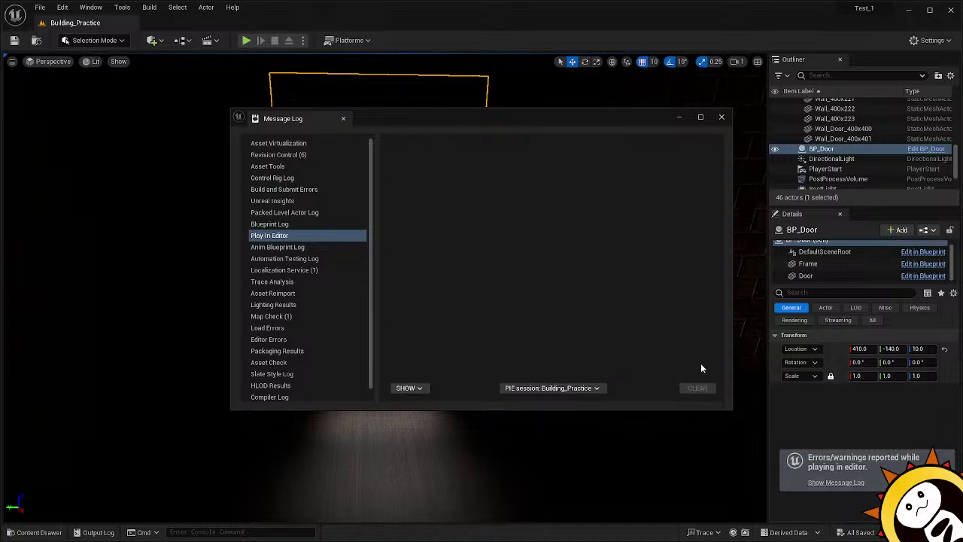
click(721, 117)
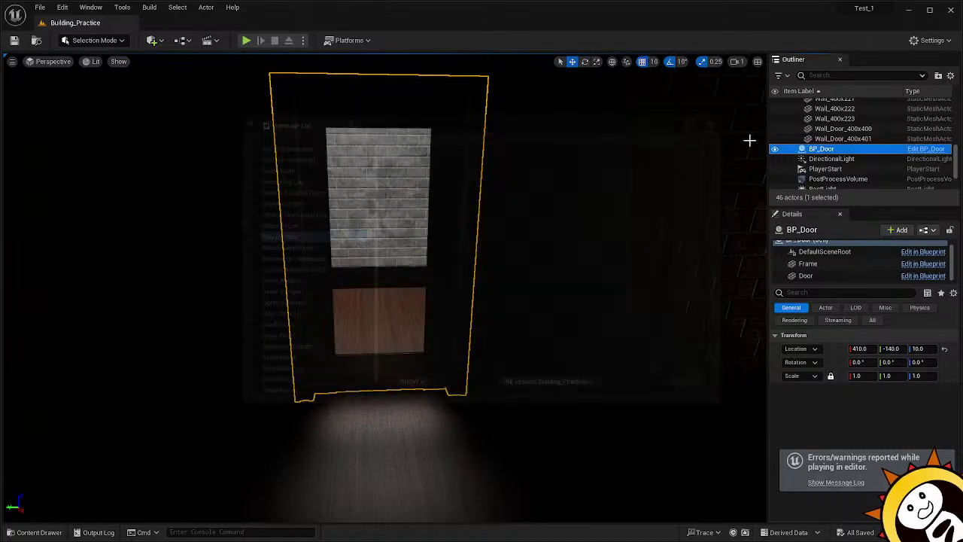
Open the BP_Door Blueprint from the placed actor and inspect its Door and Frame components.
double_click(818, 149)
right_drag(331, 251, 581, 313)
key(w)
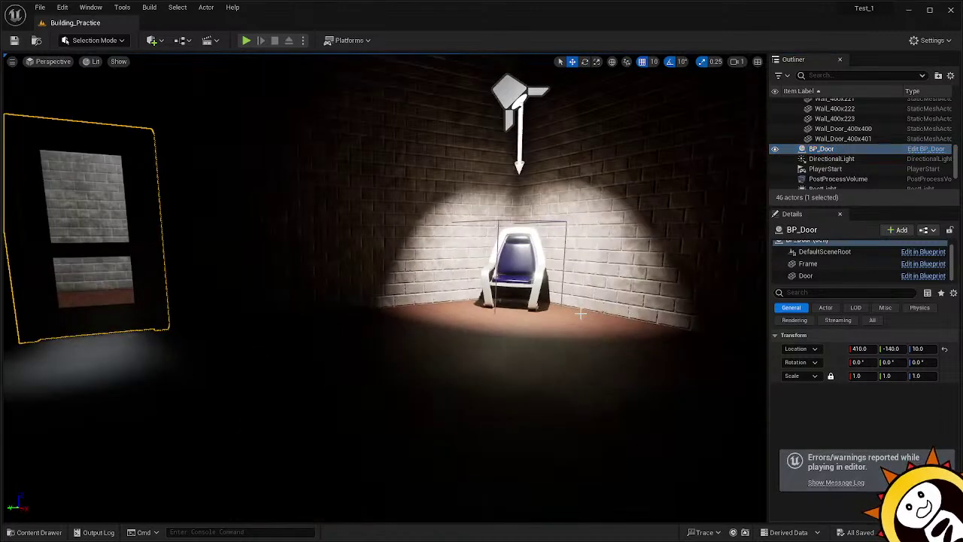
right_click(847, 153)
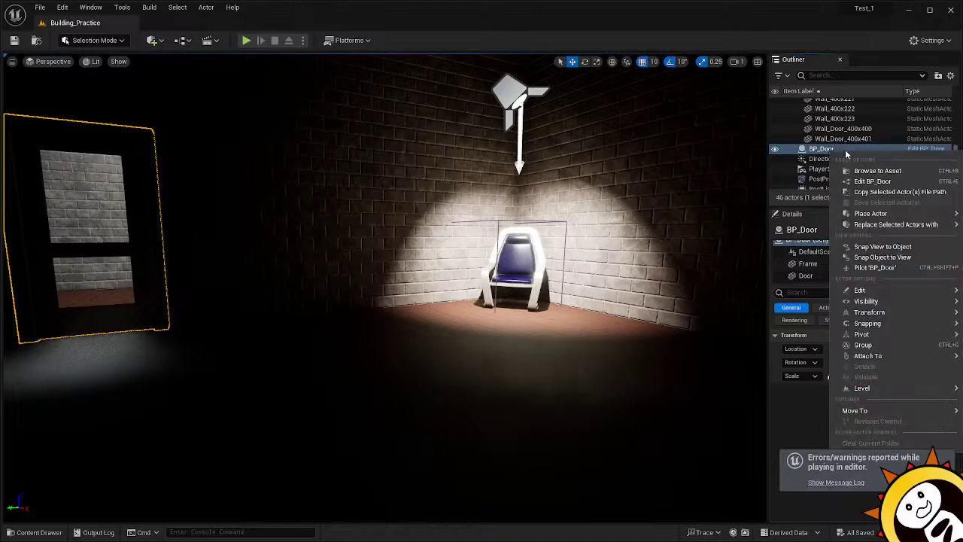
click(872, 181)
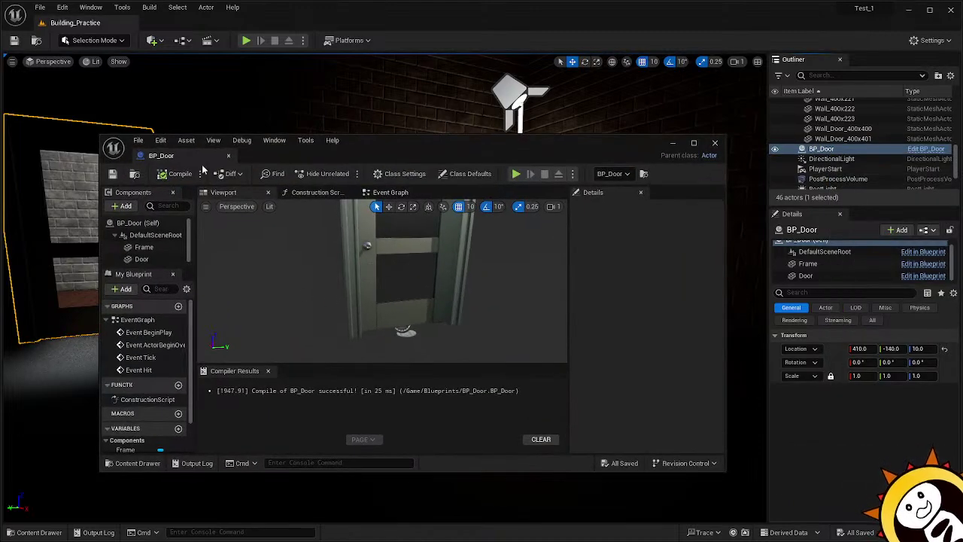
click(141, 260)
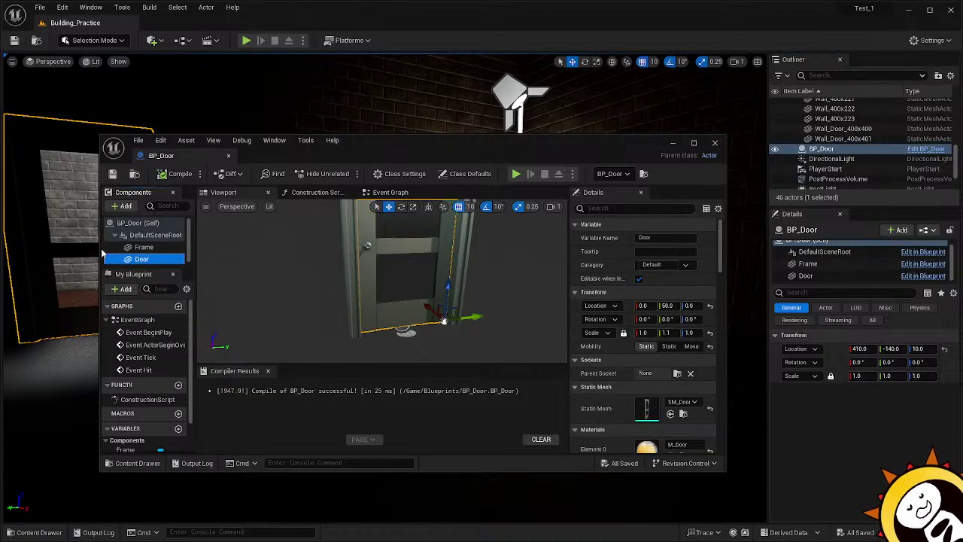
click(128, 249)
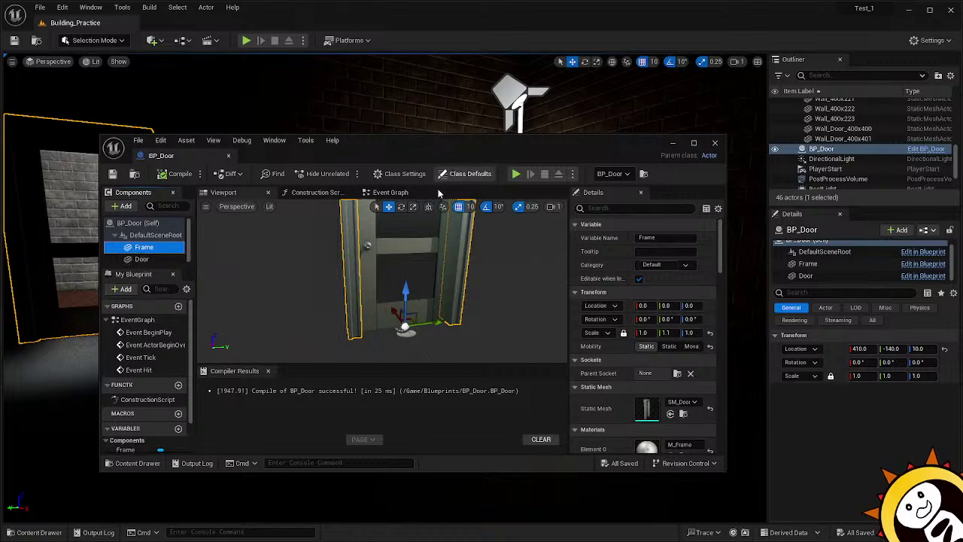
Set the Z Delta Rotation of the Add Local Rotation node in BP_Door's Event Graph to -90.
click(389, 192)
click(424, 277)
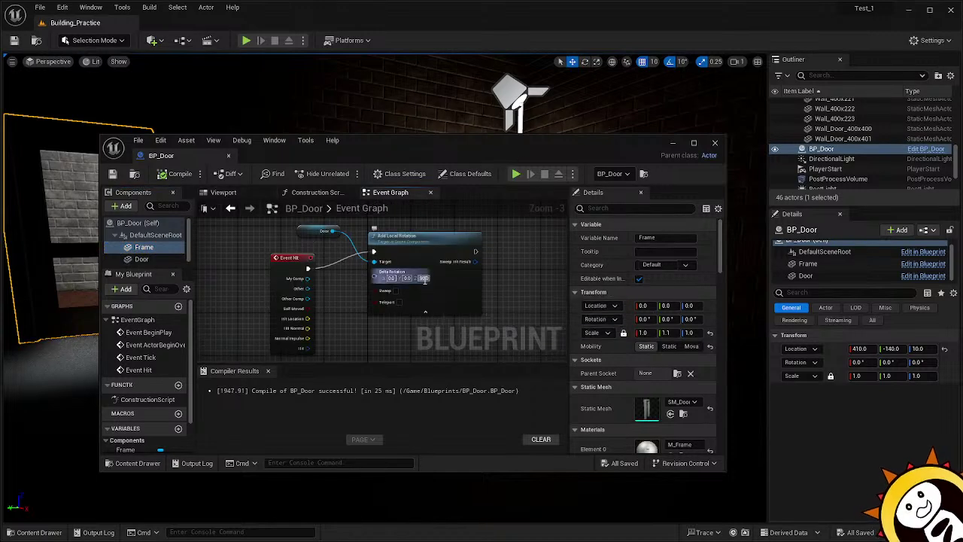
text(-90)
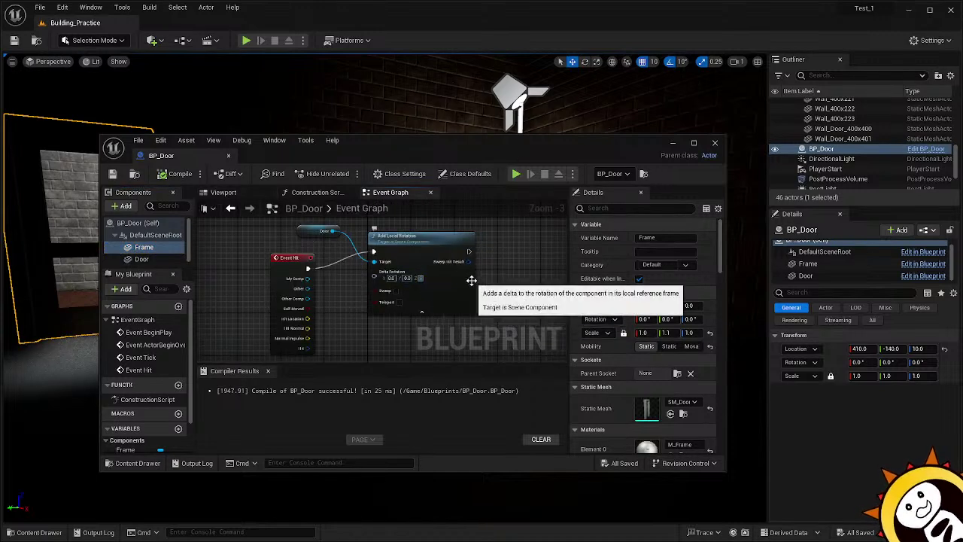
click(453, 286)
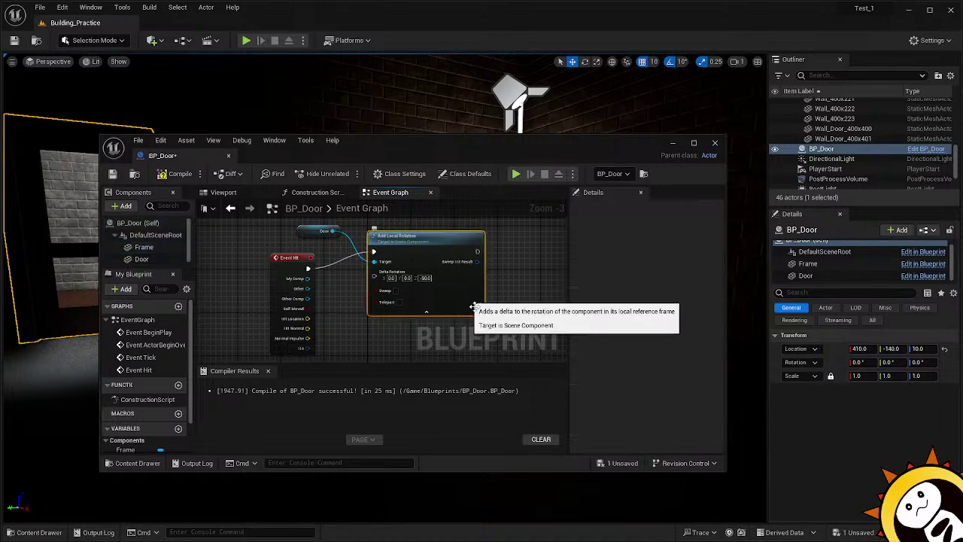
Compile and save the BP_Door Blueprint and close its editor.
click(175, 173)
click(114, 174)
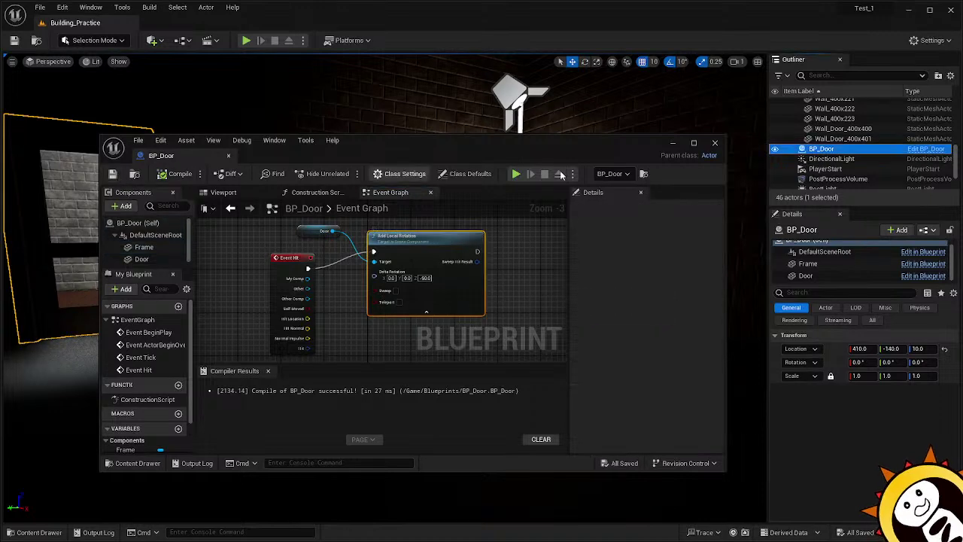
click(715, 143)
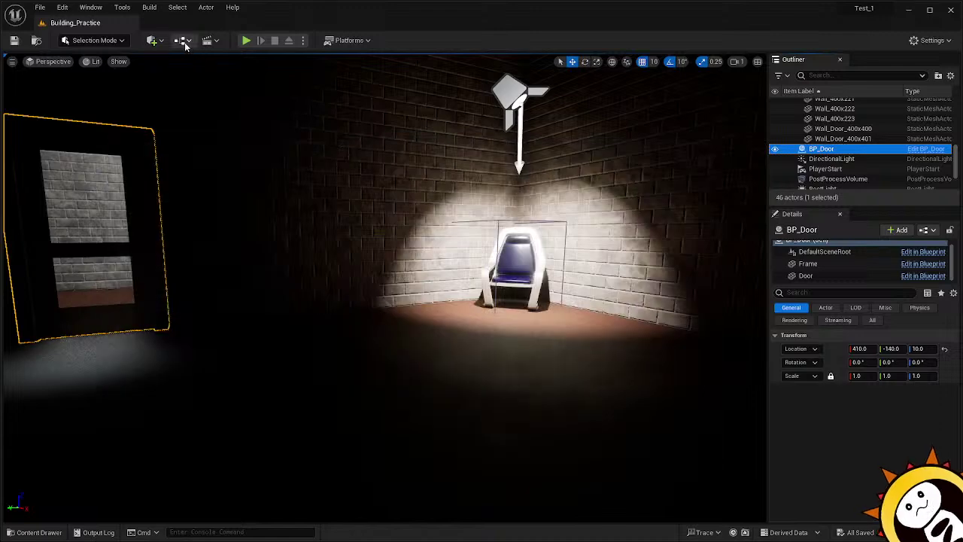
Play the level in the editor and walk up to the door to test the reversed rotation.
click(246, 40)
click(277, 247)
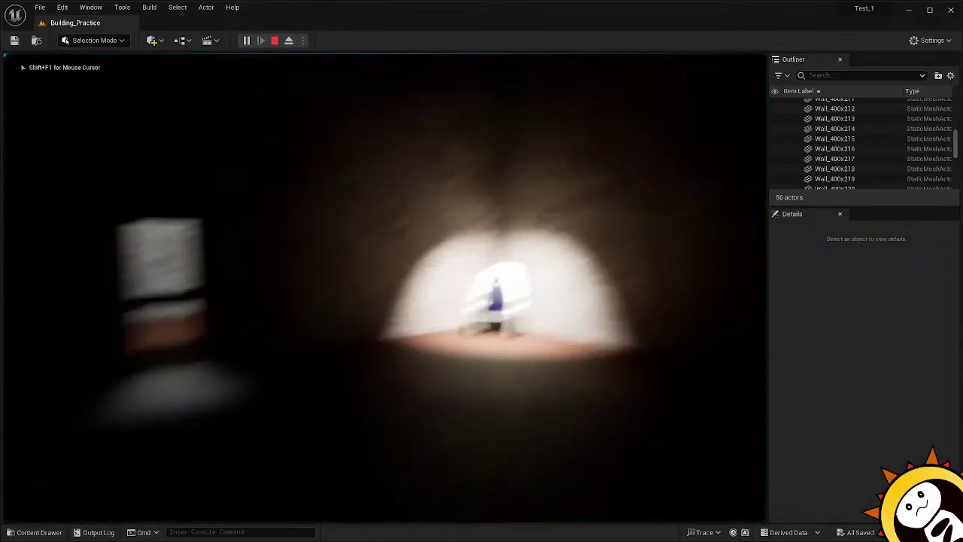
key(w)
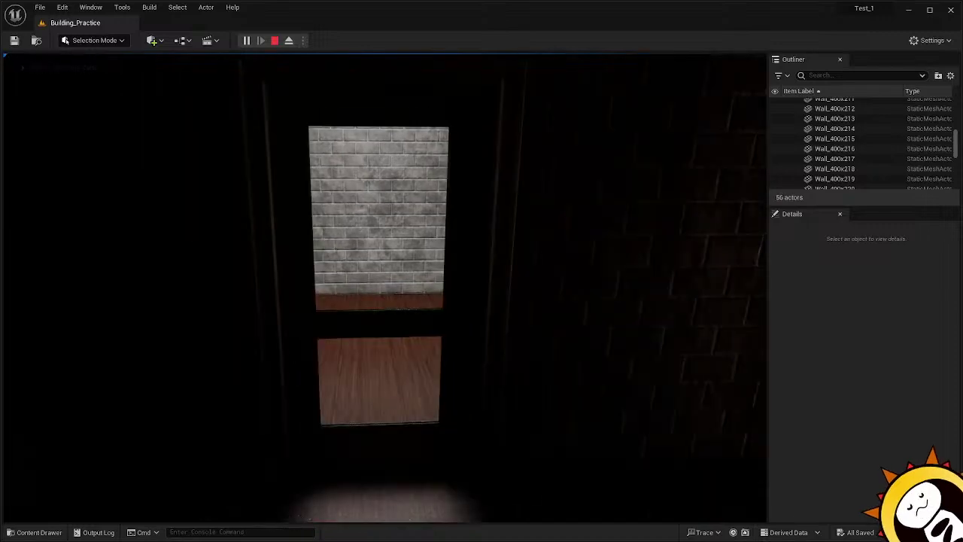
Stop the play session, then clear the Play In Editor messages and close the Message Log.
key(Escape)
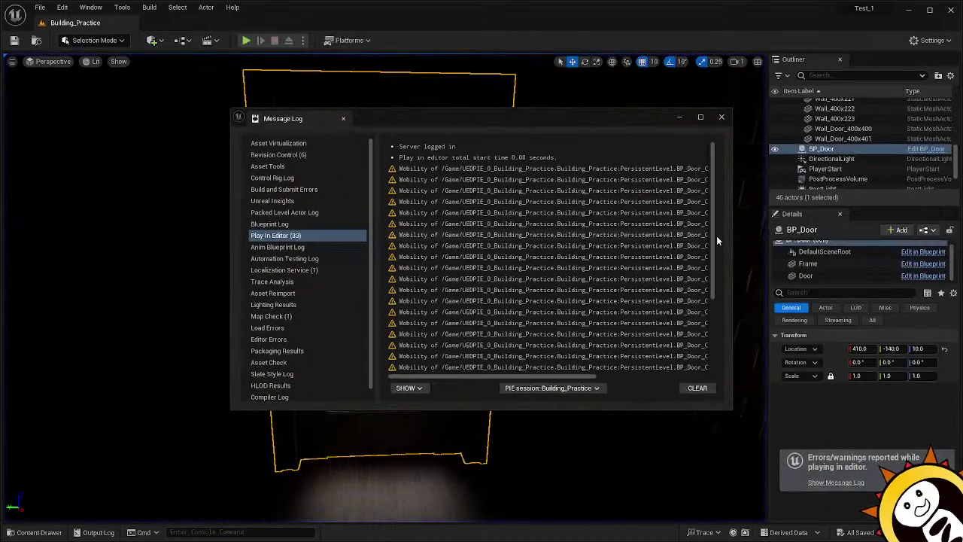
click(687, 390)
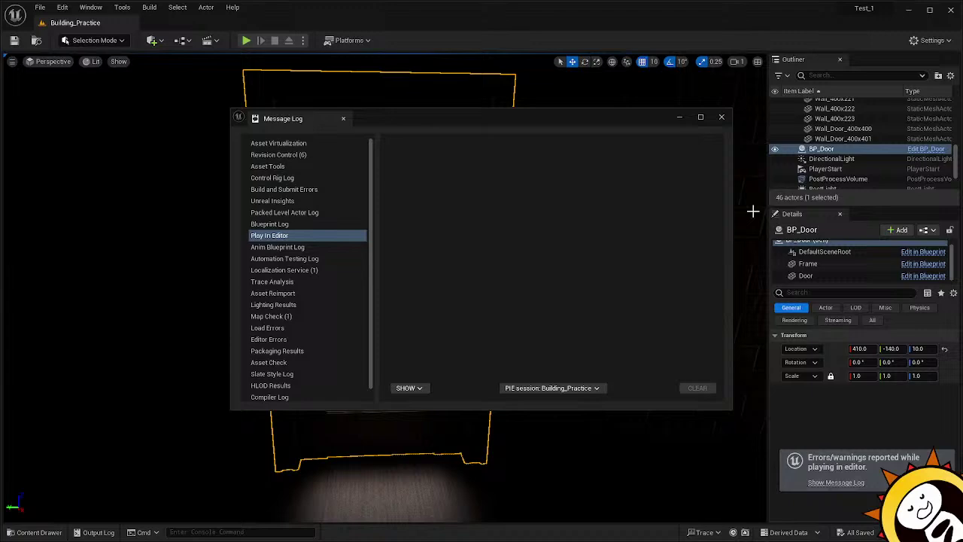
click(721, 118)
Open the BP_Door blueprint of the door placed in the level for editing.
key(w)
right_drag(406, 328, 662, 335)
key(f)
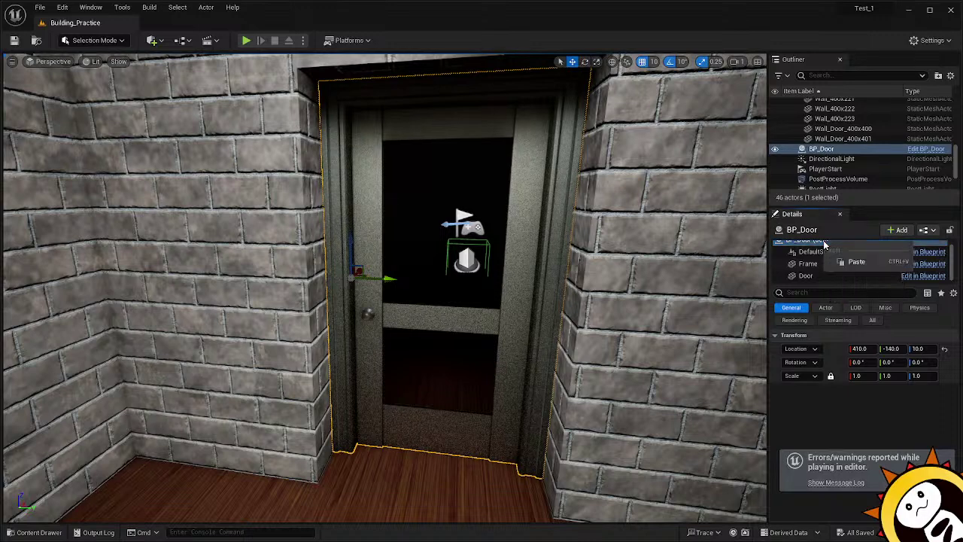
click(843, 150)
right_click(845, 153)
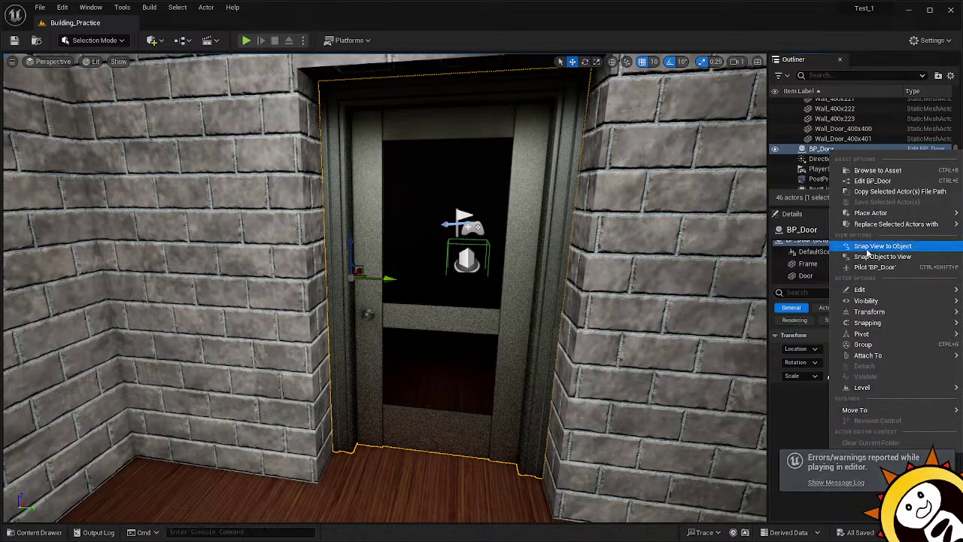
mouse_move(865, 293)
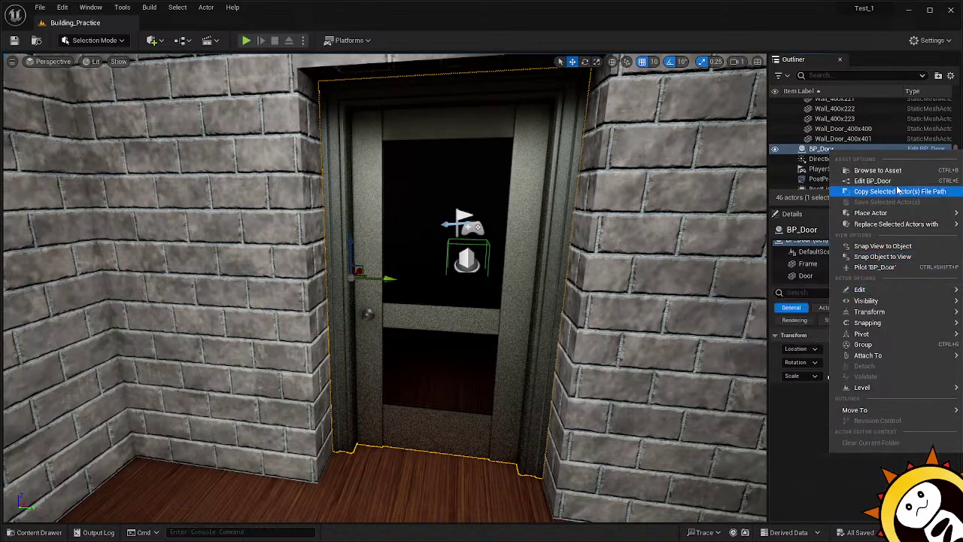
click(873, 180)
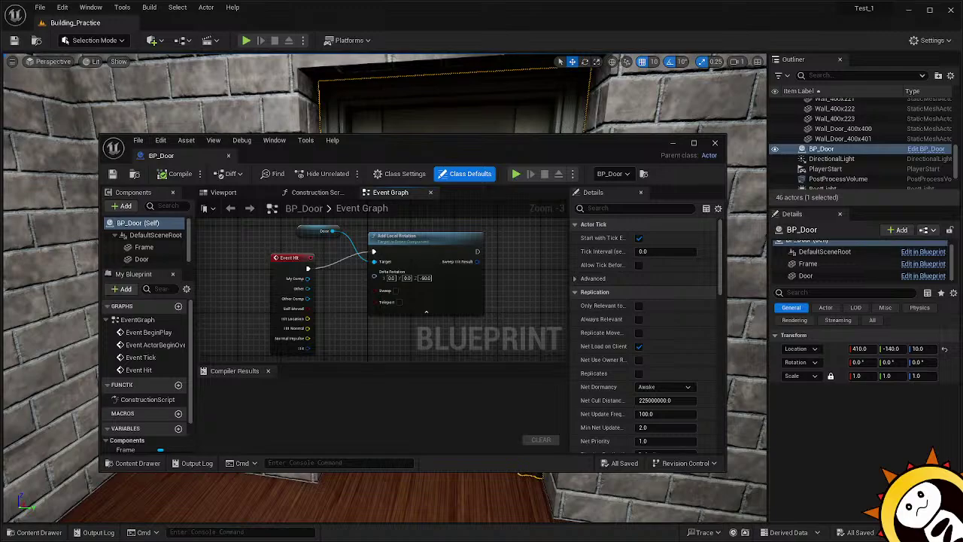
Switch to the browser and read the first steps of Creating the Door Actor in the Opening Doors documentation.
key(alt+Tab)
drag(332, 152, 468, 25)
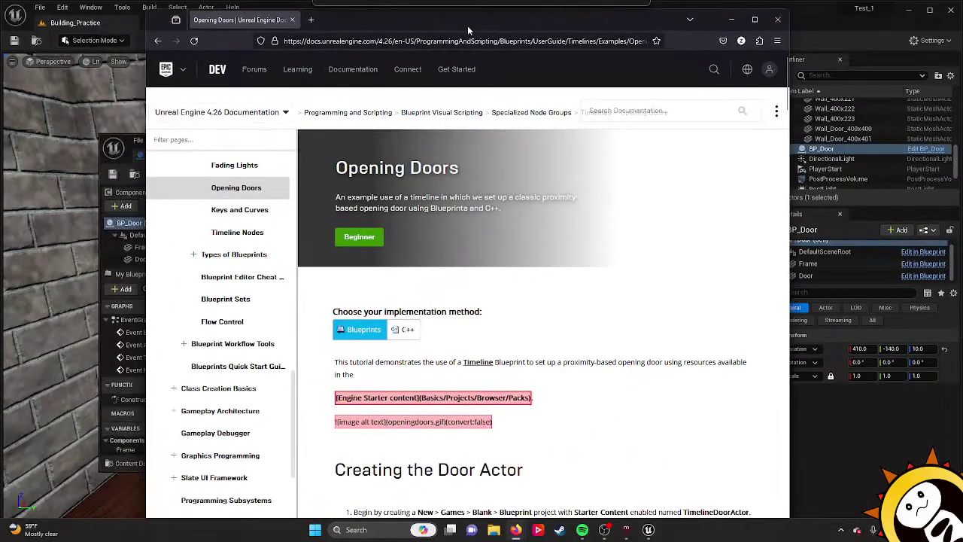
scroll(527, 252, down, 3)
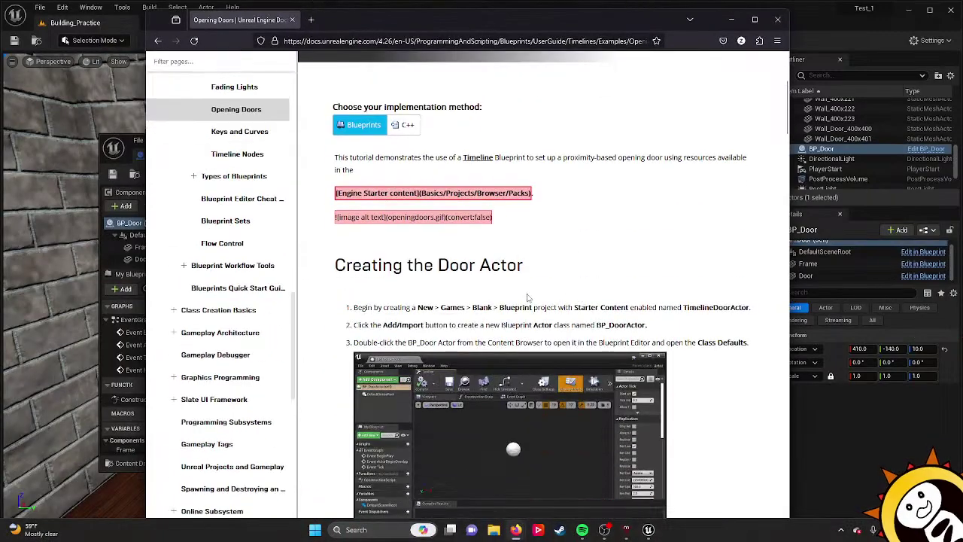
scroll(501, 264, down, 2)
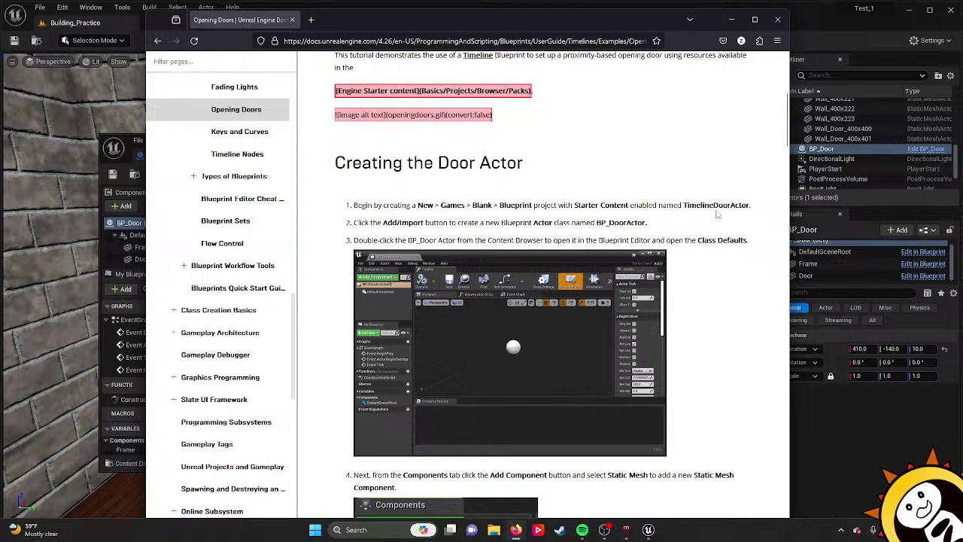
double_click(401, 223)
drag(401, 223, 419, 207)
click(420, 208)
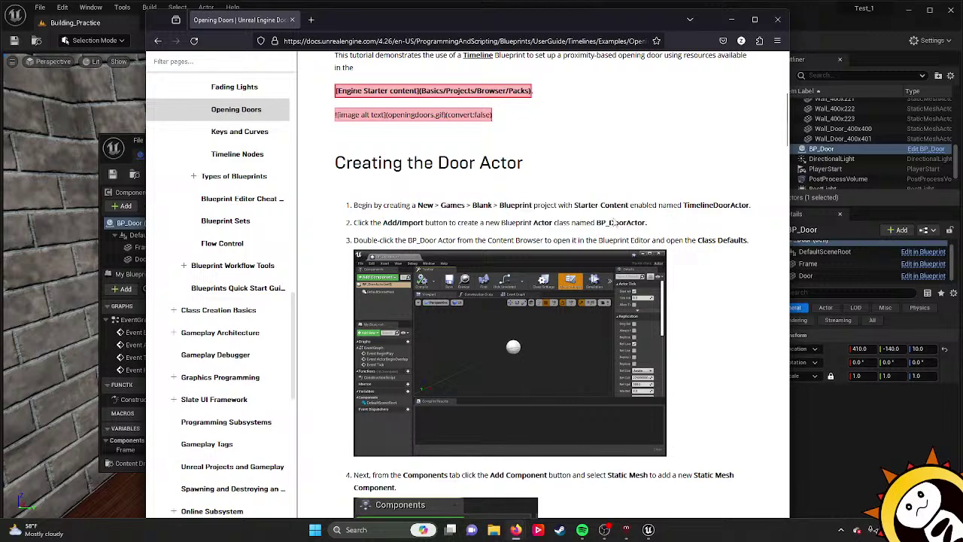
double_click(697, 204)
click(698, 205)
drag(697, 240, 748, 240)
click(655, 213)
Read the documentation steps on adding the static mesh and Box Collision components and the DoorTimelineComponent.
scroll(655, 213, down, 3)
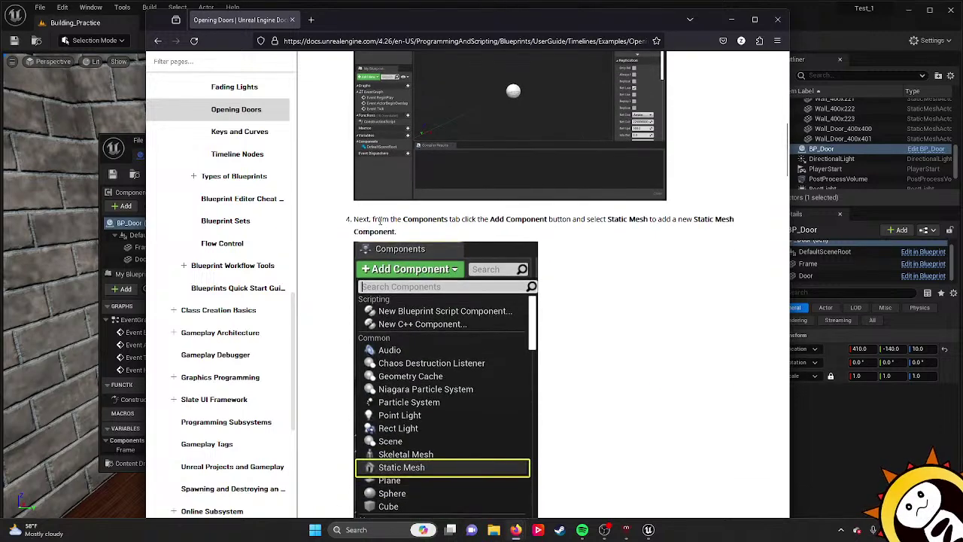
scroll(439, 299, down, 5)
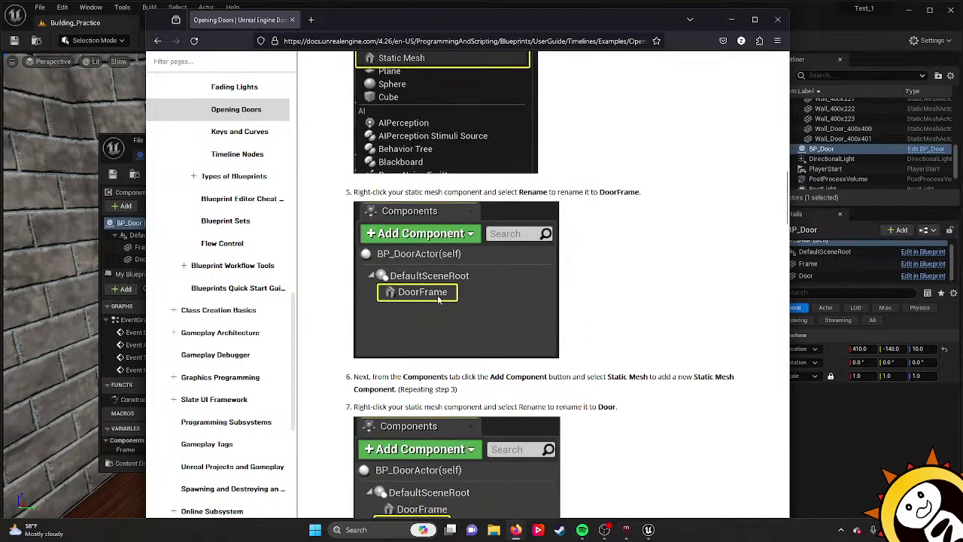
scroll(439, 299, down, 6)
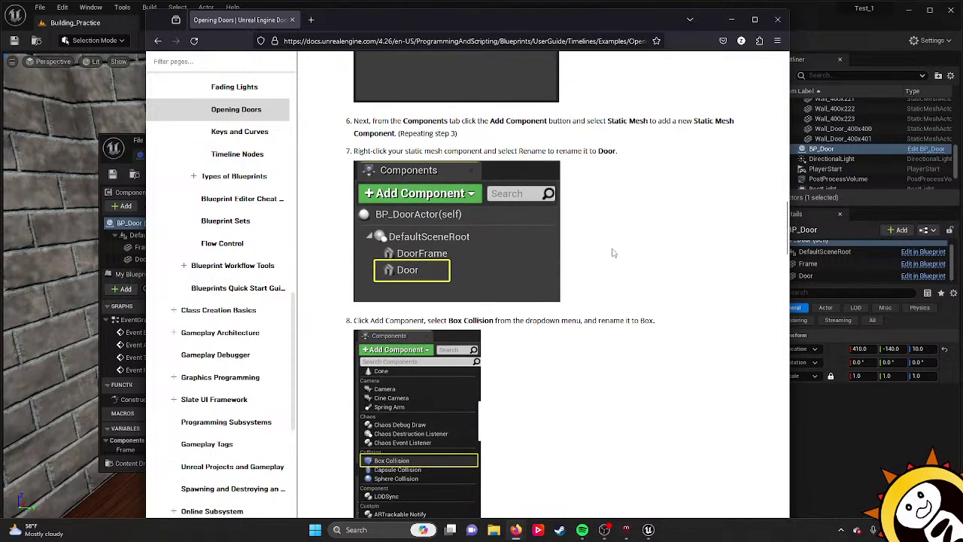
scroll(471, 237, down, 3)
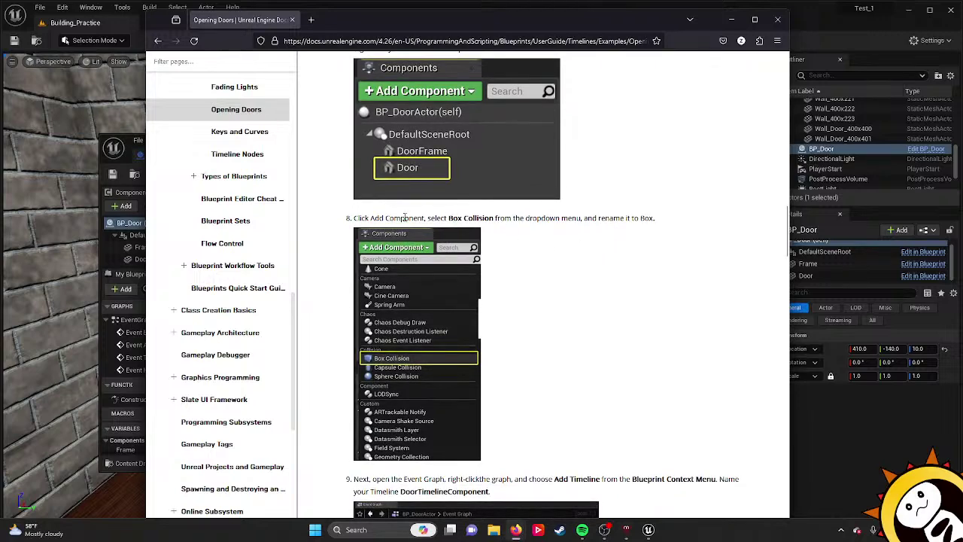
scroll(586, 217, down, 5)
scroll(453, 301, down, 3)
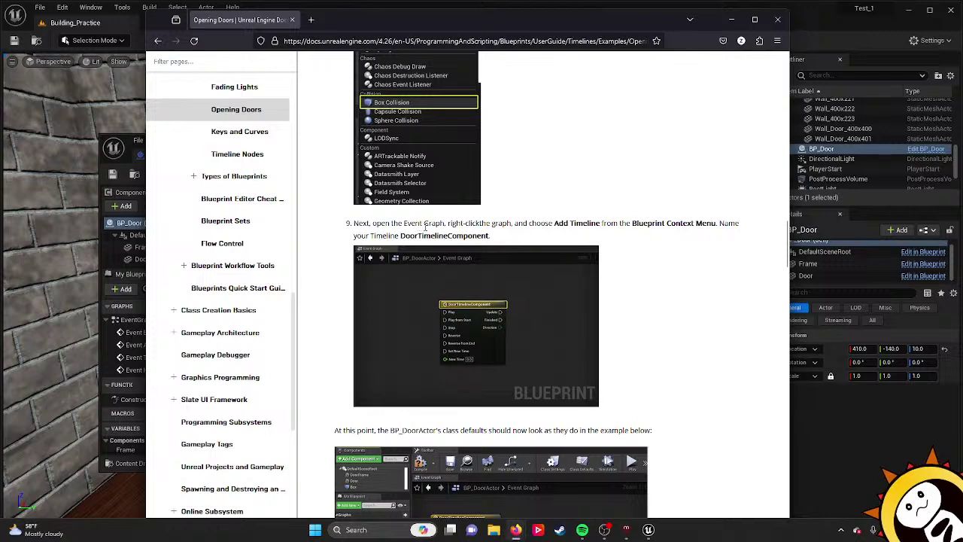
drag(425, 226, 497, 236)
click(501, 231)
scroll(608, 208, down, 3)
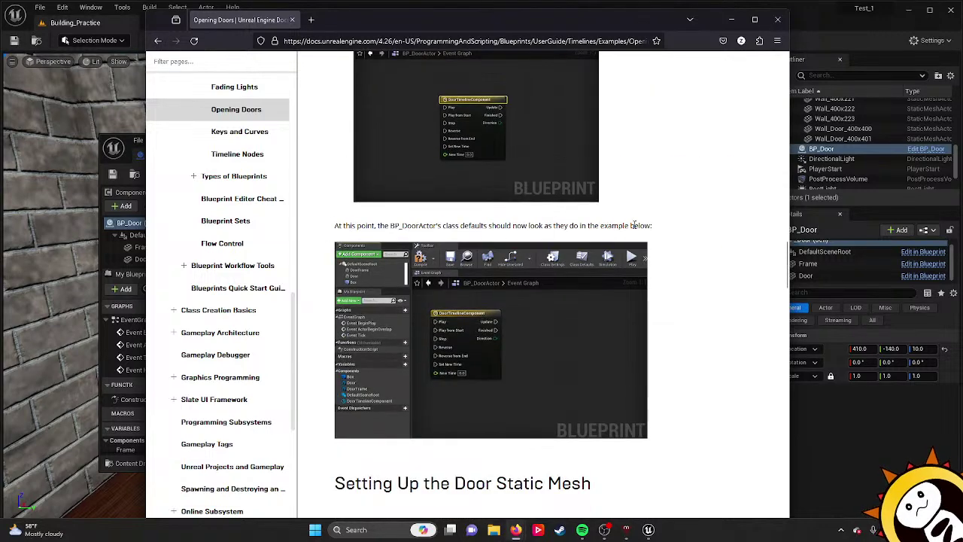
drag(444, 224, 581, 225)
click(587, 225)
Review the documentation on Setting Up the Door Static Mesh, including the mesh assignments and the door's Y location.
scroll(594, 224, down, 3)
scroll(594, 223, down, 3)
scroll(596, 220, down, 3)
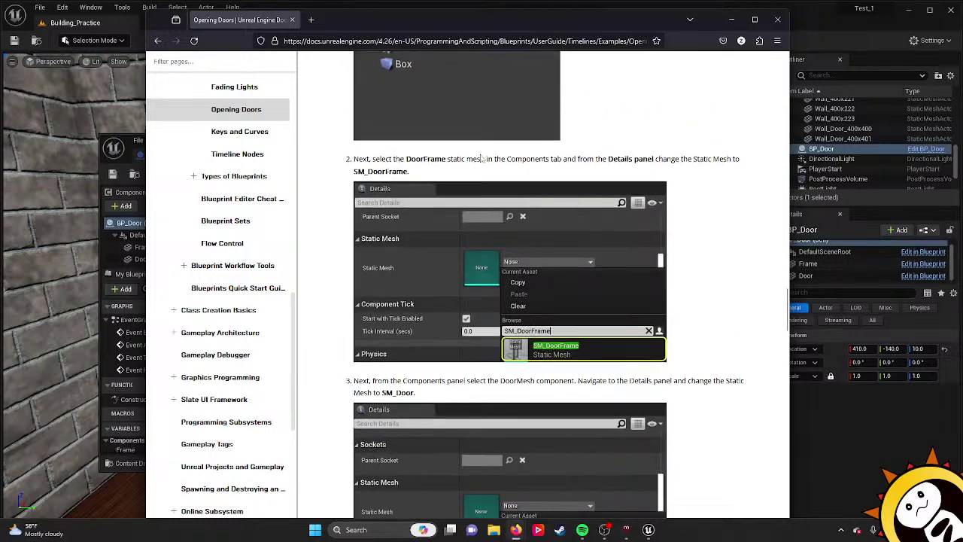
scroll(677, 164, up, 2)
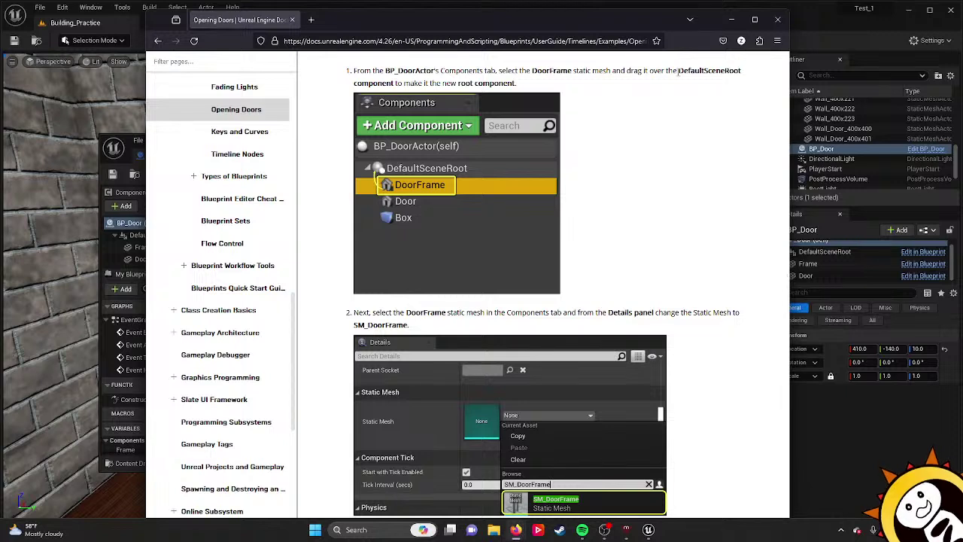
scroll(677, 70, down, 3)
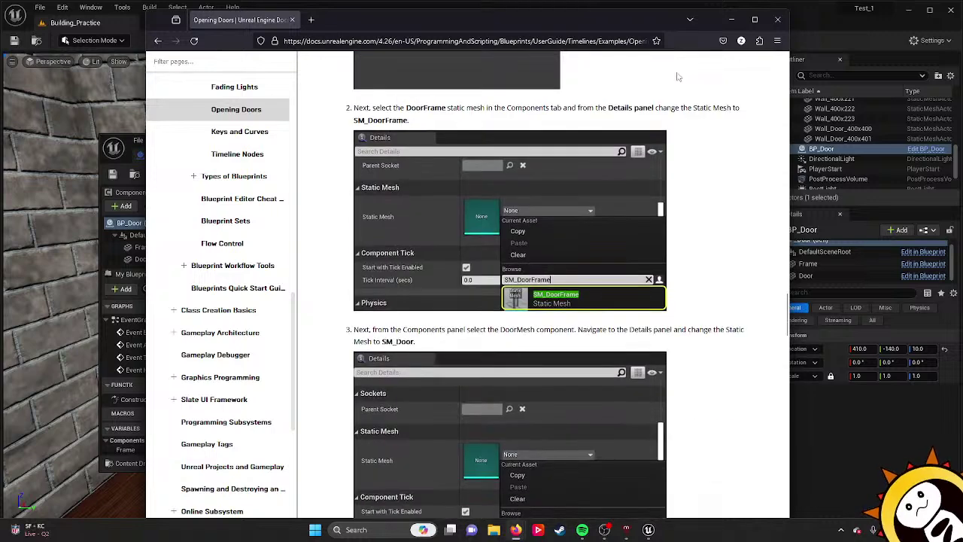
scroll(678, 79, down, 2)
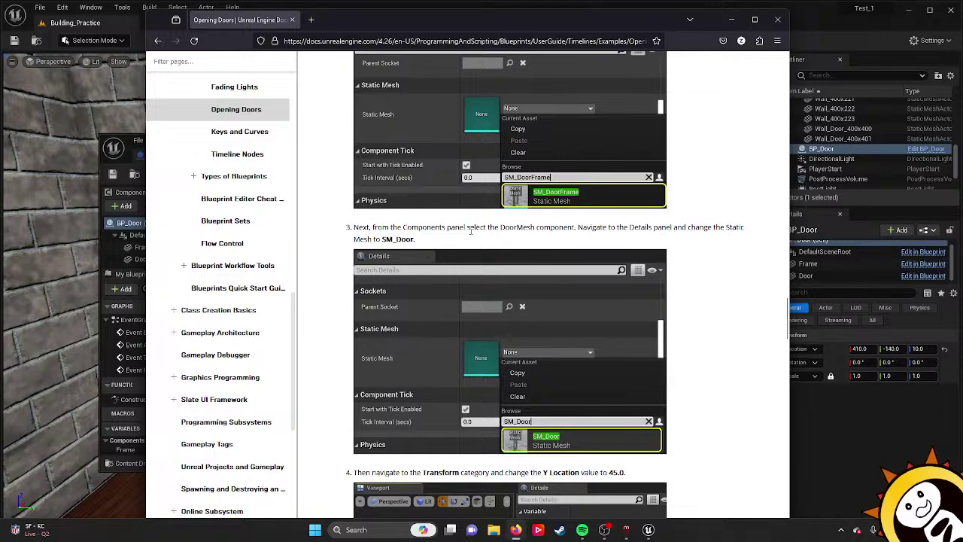
scroll(678, 253, down, 3)
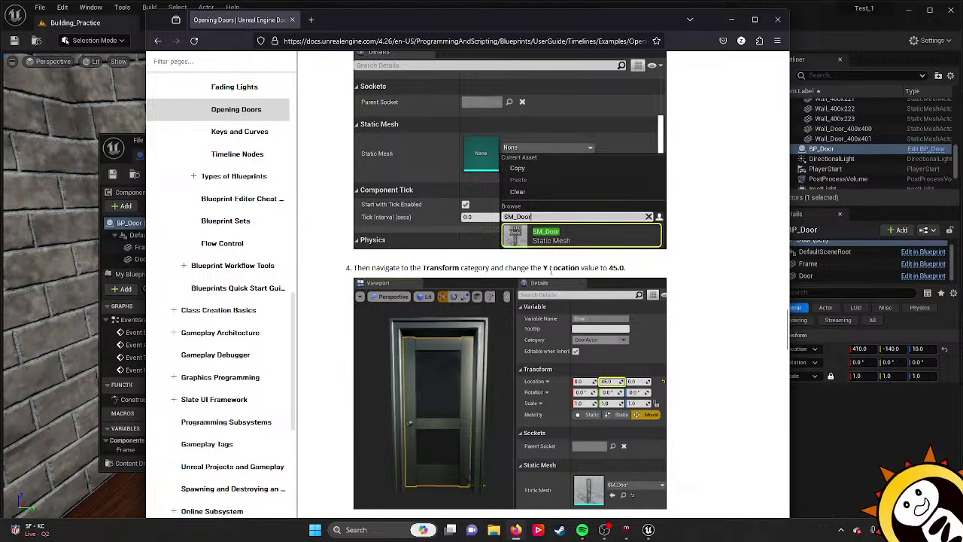
scroll(693, 242, down, 1)
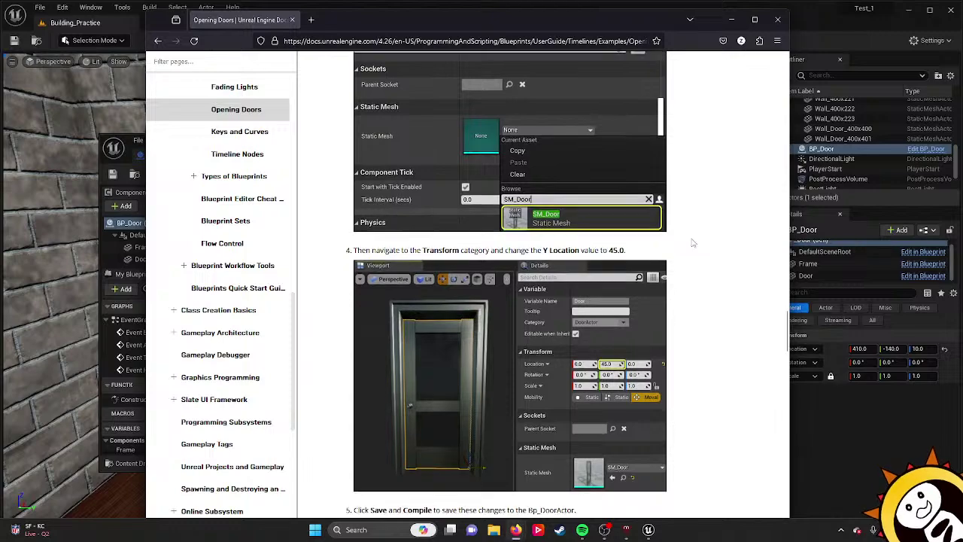
scroll(688, 229, down, 5)
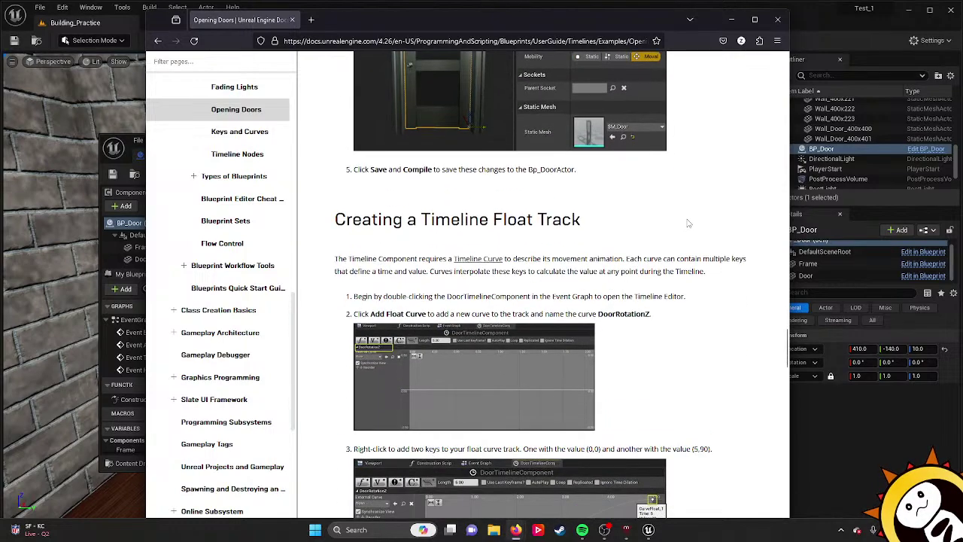
scroll(688, 224, up, 7)
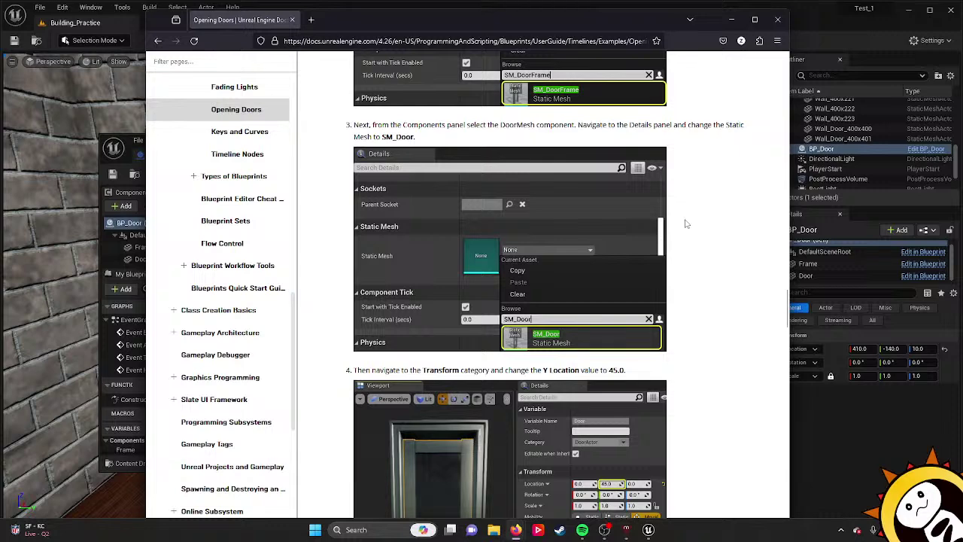
scroll(687, 224, up, 2)
scroll(686, 223, up, 1)
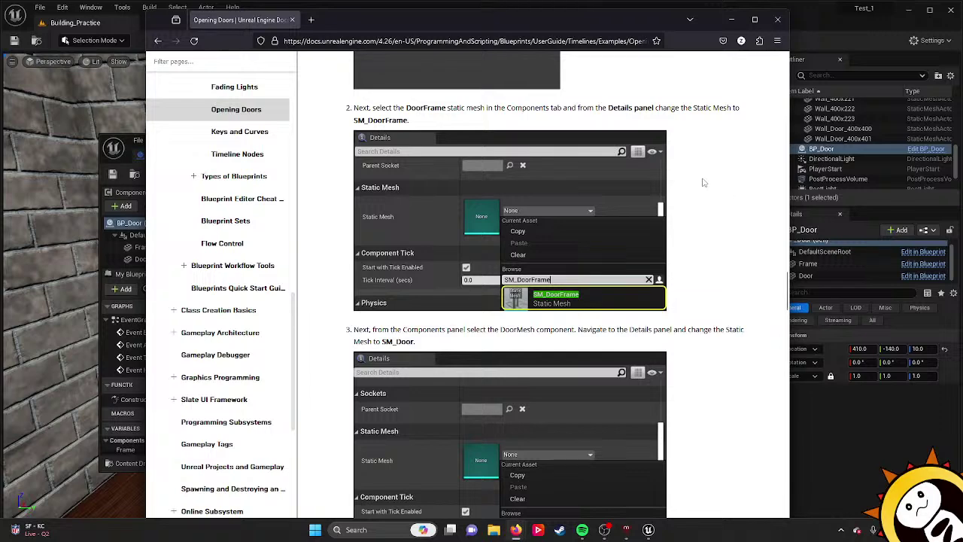
scroll(702, 181, down, 4)
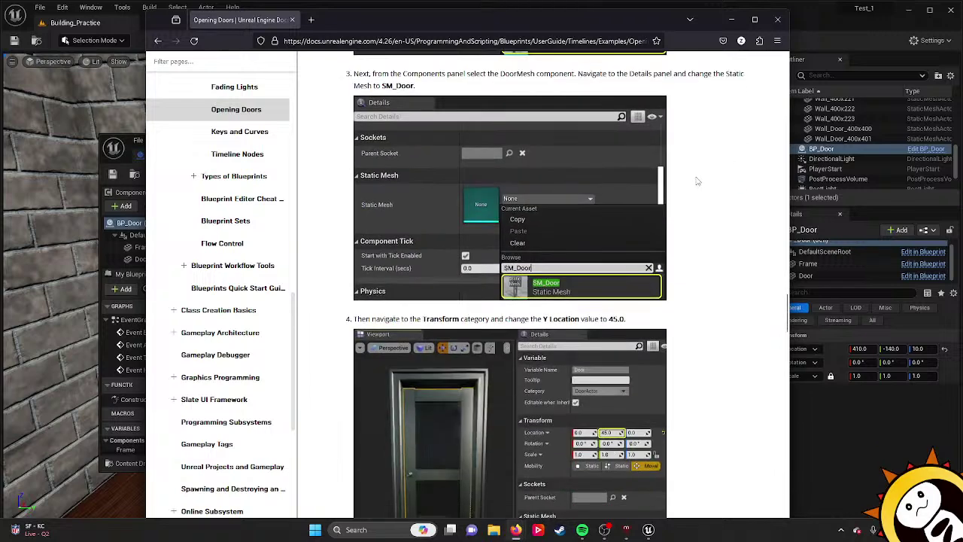
scroll(698, 182, down, 2)
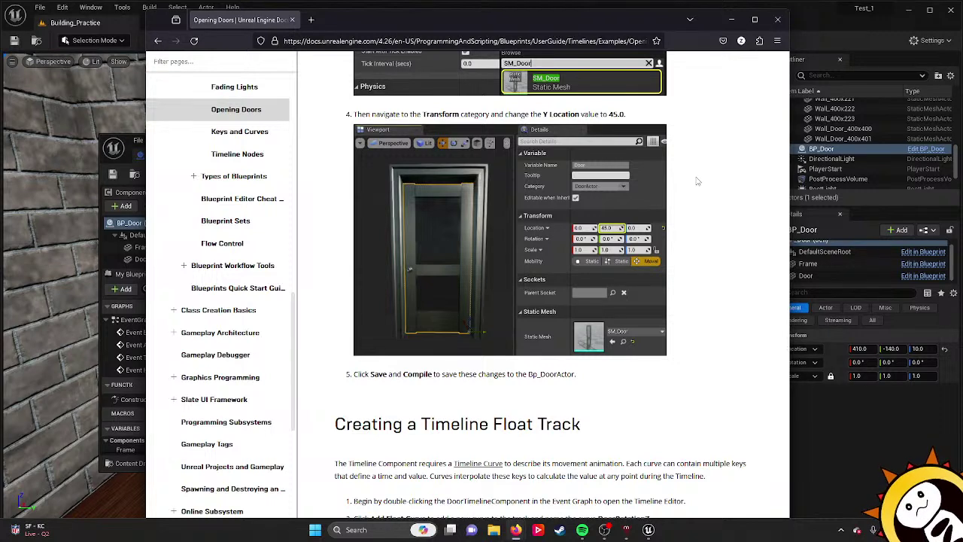
scroll(698, 182, down, 2)
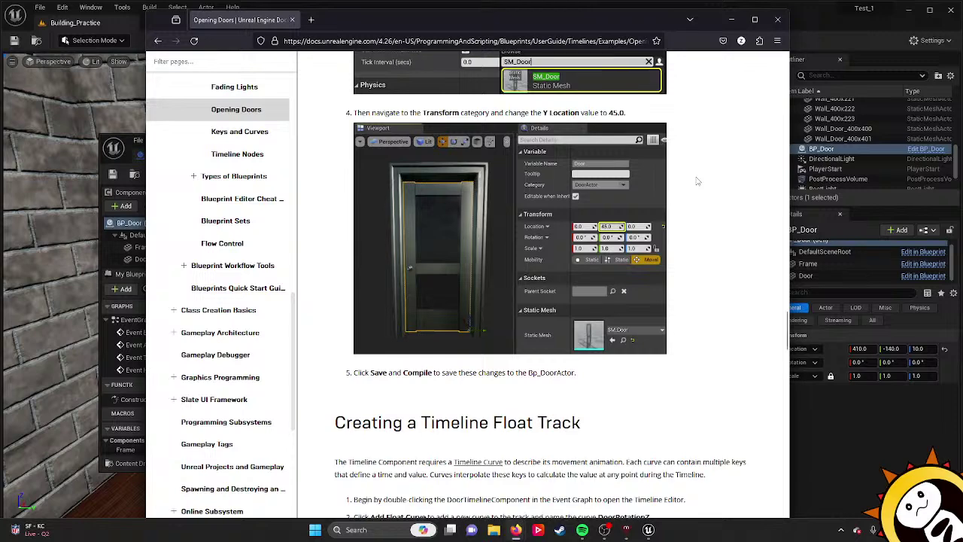
Read the introduction to Creating a Timeline Float Track, including how Timeline curves and keys work.
scroll(698, 182, down, 4)
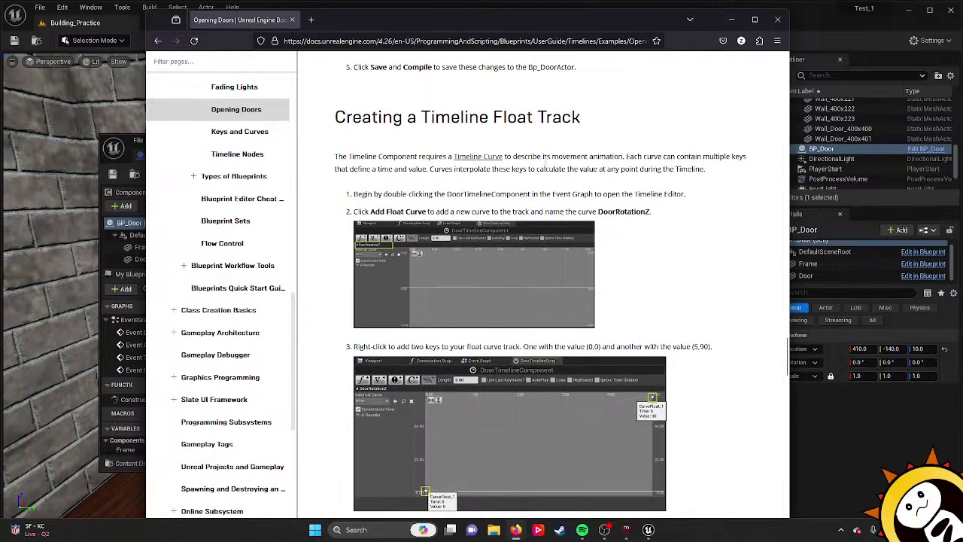
drag(545, 160, 601, 170)
double_click(575, 170)
double_click(547, 158)
click(601, 168)
Switch back to Unreal Editor and delete the Event Hit, Door and Add Local Rotation nodes from BP_Door's Event Graph.
click(451, 7)
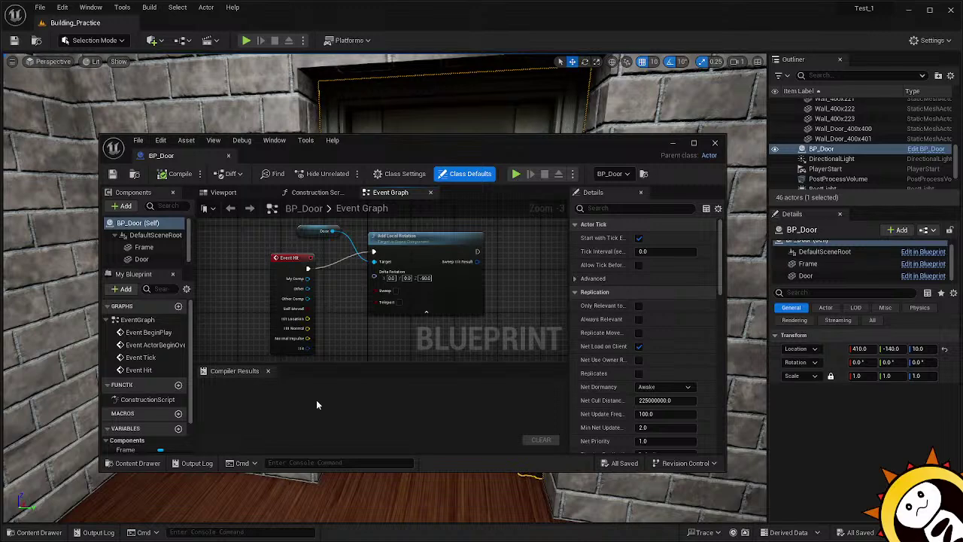
drag(398, 343, 268, 240)
key(Delete)
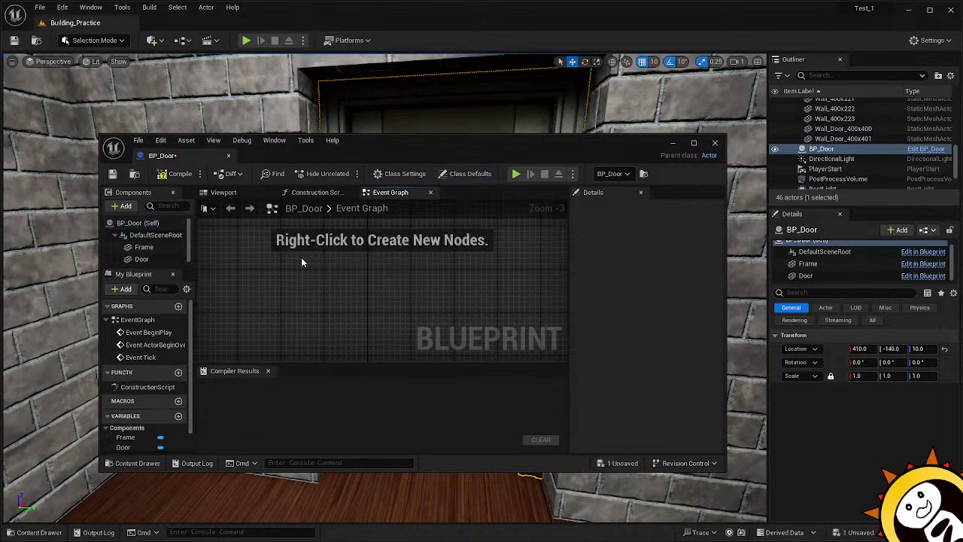
Add a Timeline node to BP_Door's empty Event Graph.
right_click(301, 267)
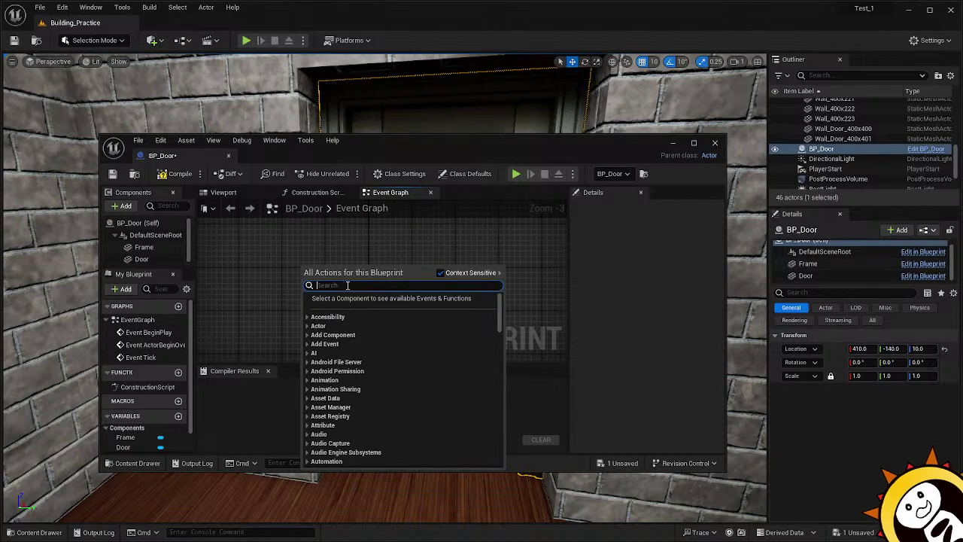
text(time)
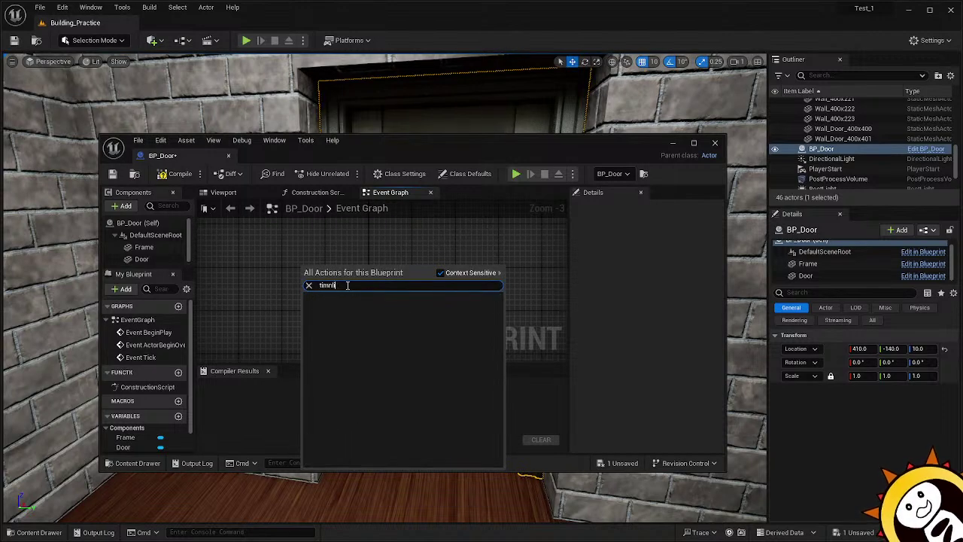
text(line)
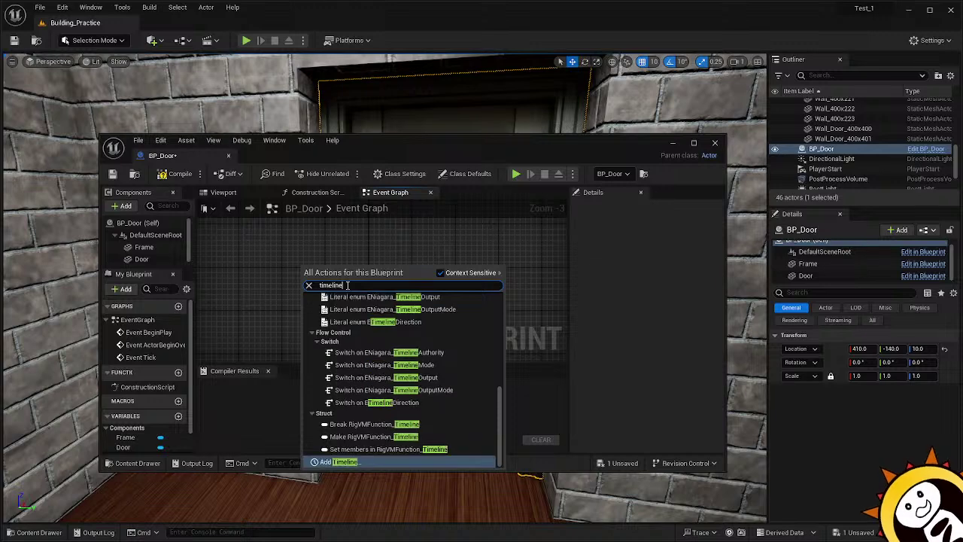
click(360, 462)
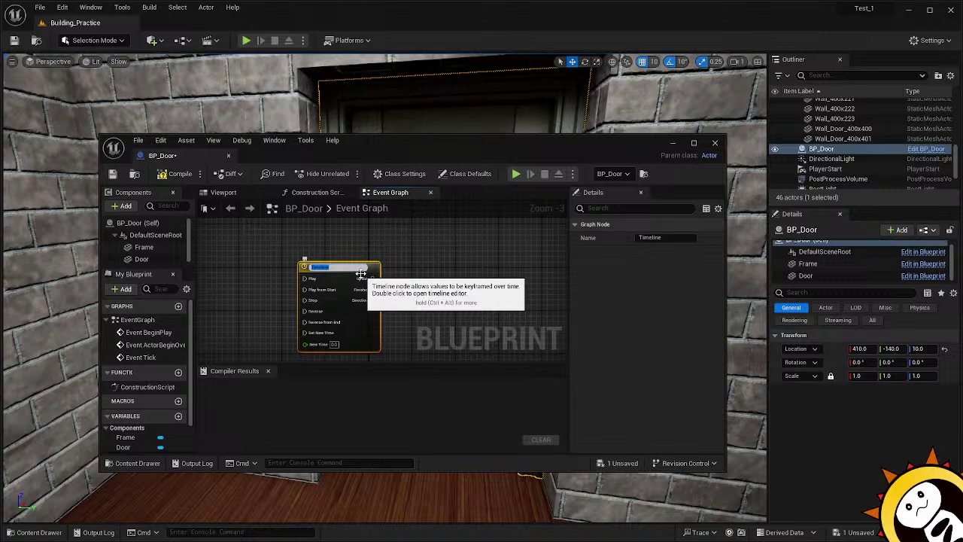
Rename the new Timeline node in the Event Graph as TimelineDoor.
key(Return)
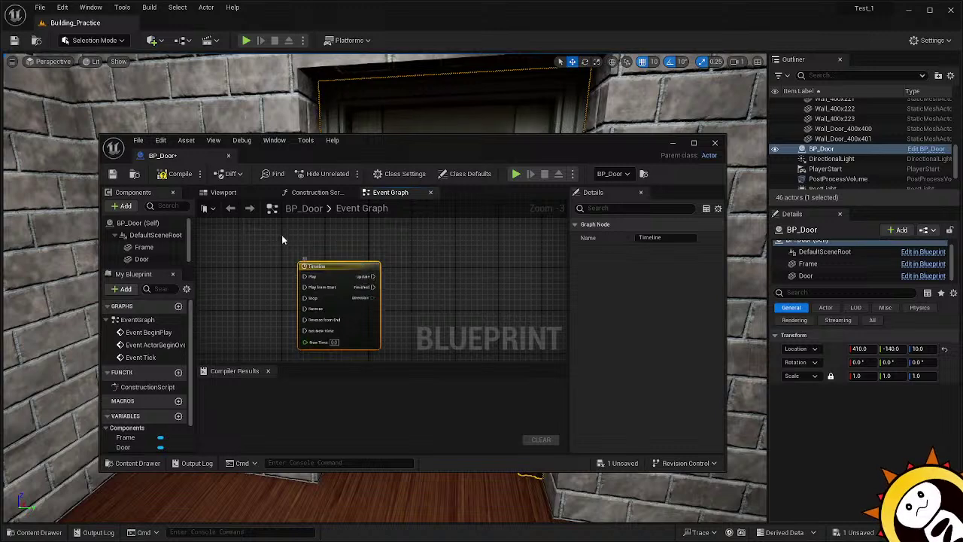
right_click(336, 269)
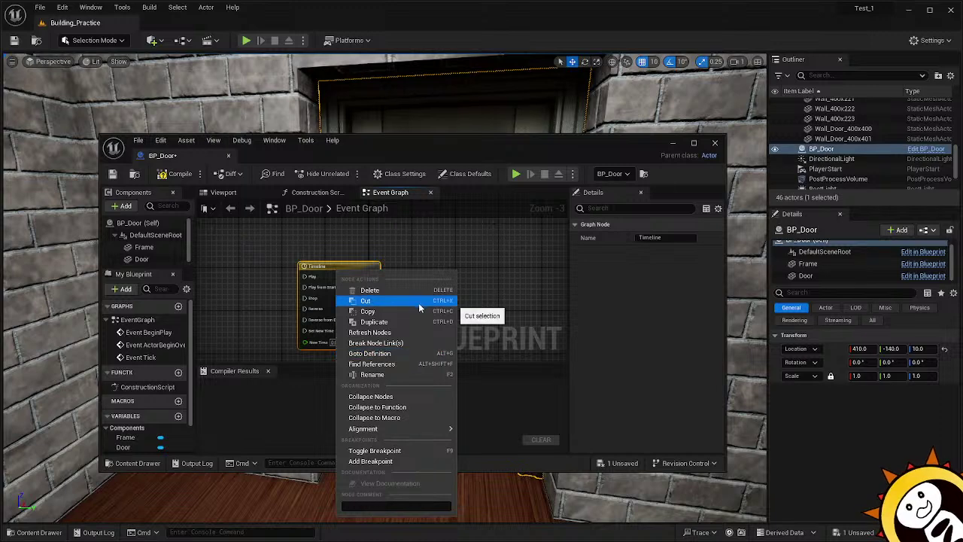
click(390, 375)
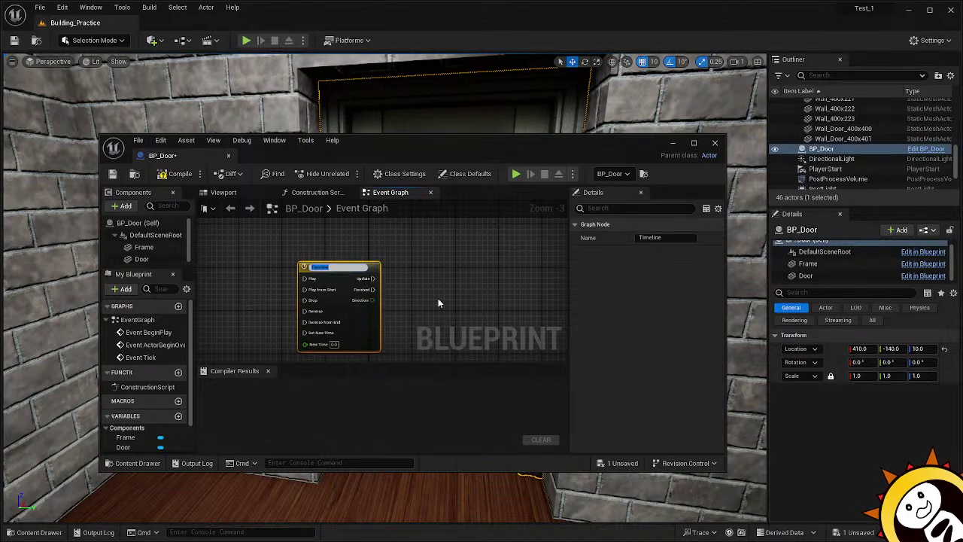
click(341, 268)
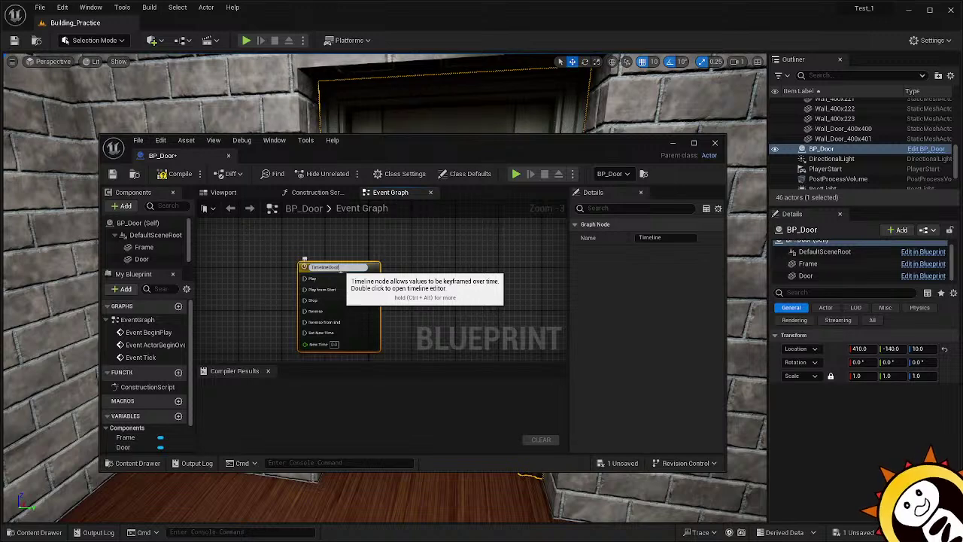
click(409, 287)
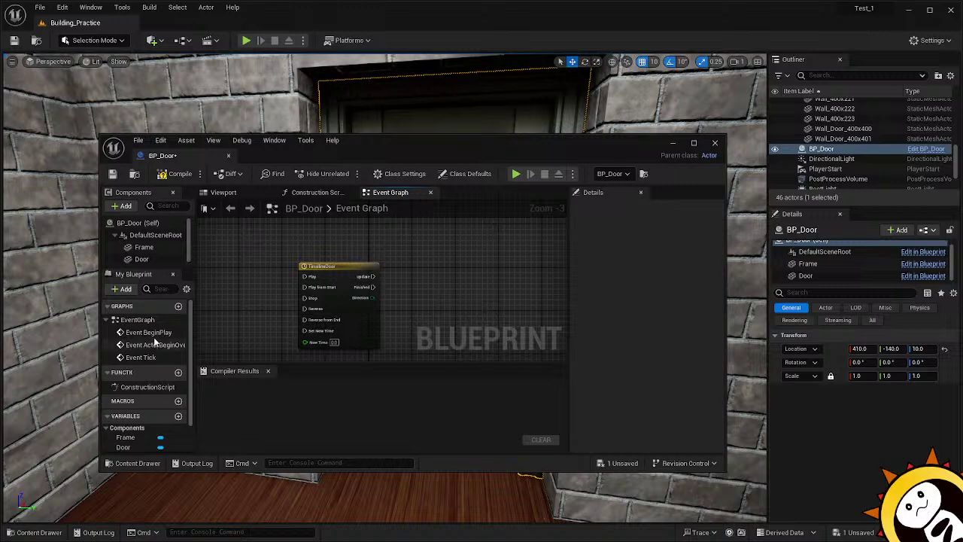
Make the Frame component the root of BP_Door in place of DefaultSceneRoot, and compile the blueprint.
click(141, 247)
drag(140, 247, 131, 235)
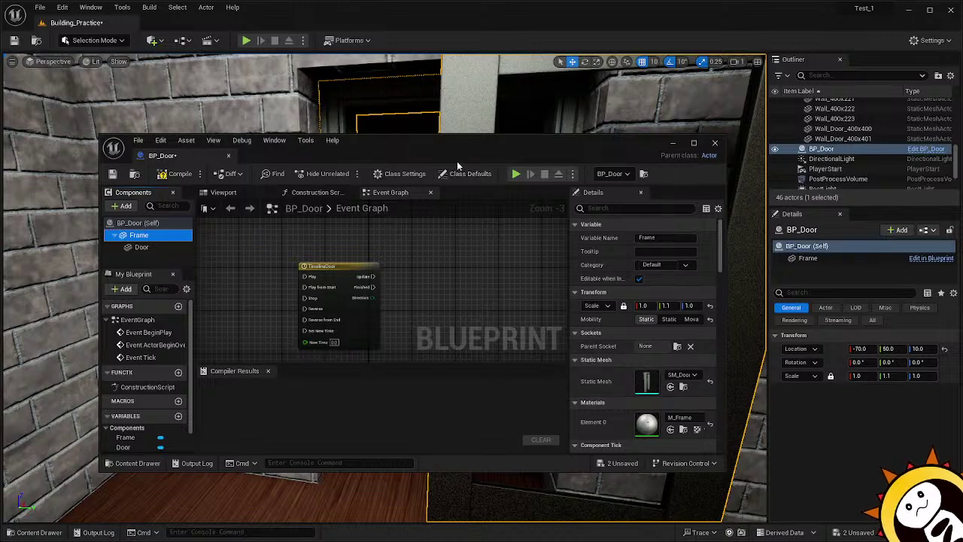
click(189, 176)
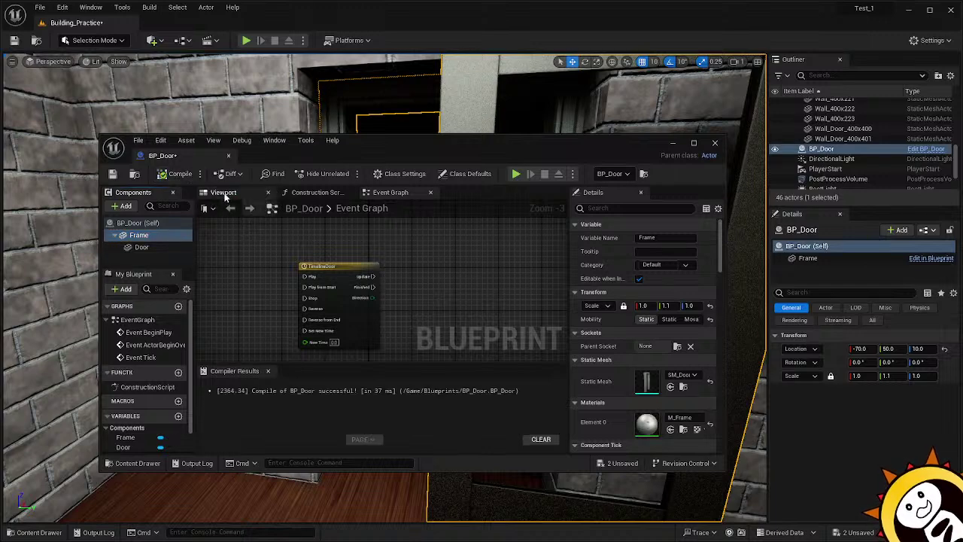
Show BP_Door's 3D preview and select the Door component in it.
click(218, 192)
mouse_move(427, 296)
right_down()
mouse_move(466, 290)
mouse_move(478, 301)
mouse_move(422, 301)
right_up()
key(f)
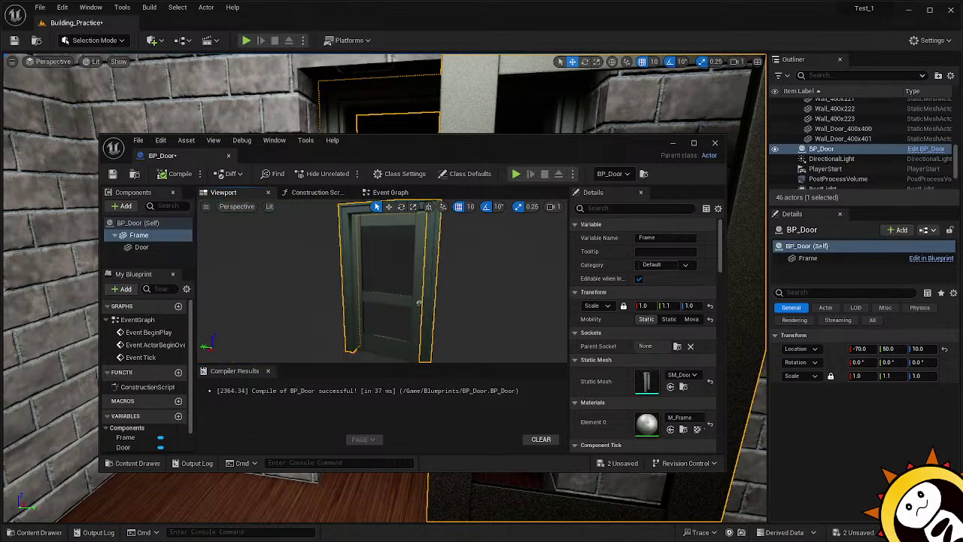
click(369, 295)
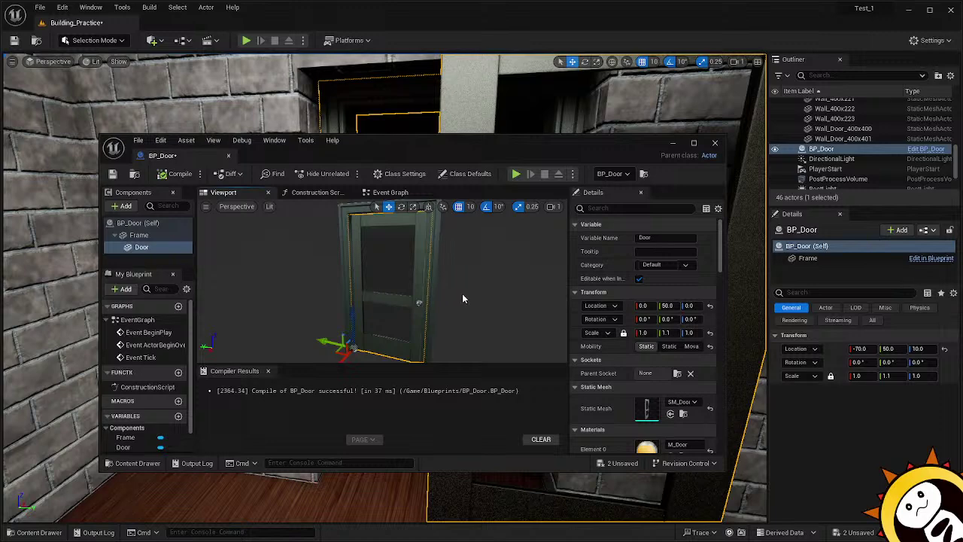
Try to shift the Door along the Y axis within its frame, and undo the move.
mouse_move(326, 340)
mouse_down()
mouse_move(199, 335)
mouse_move(330, 342)
mouse_move(295, 335)
mouse_move(311, 334)
mouse_up()
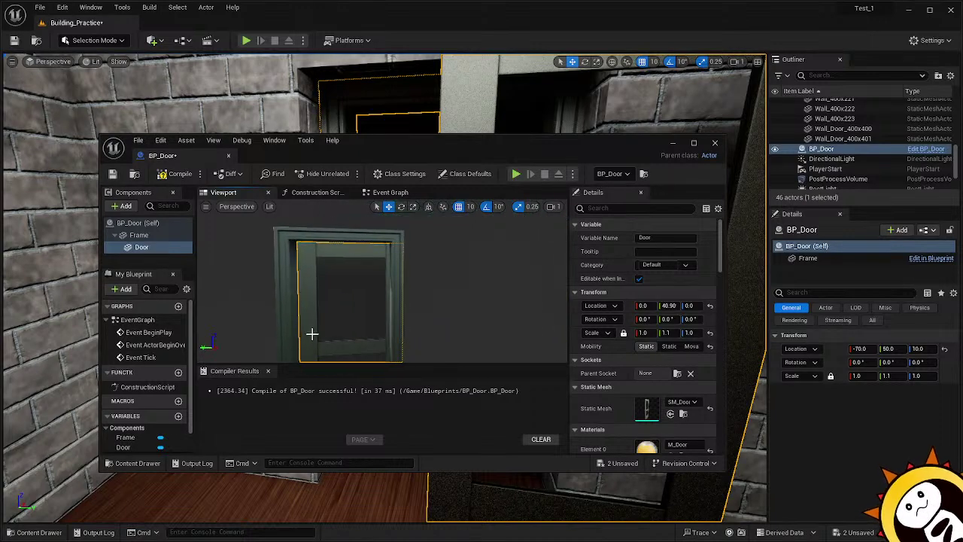
key(ctrl+z)
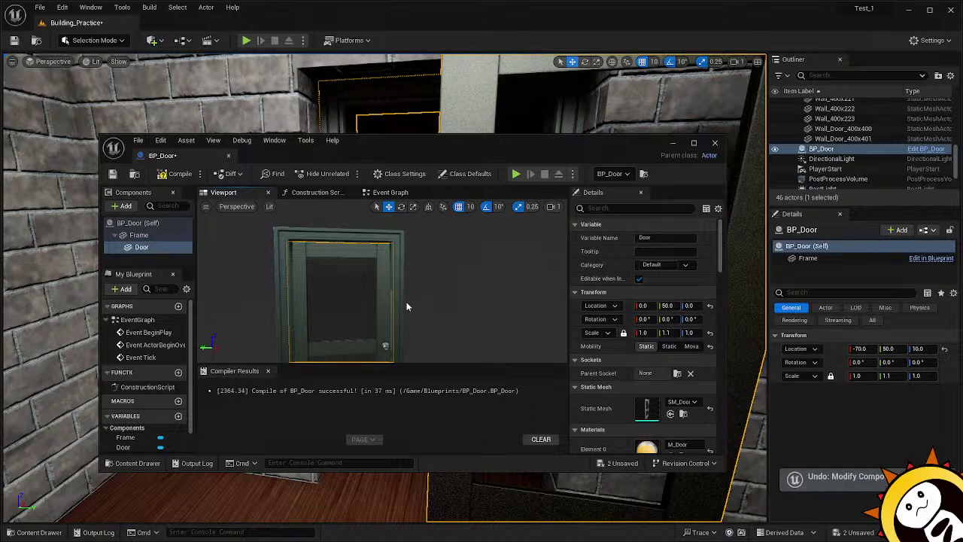
right_drag(406, 301, 331, 322)
key(f)
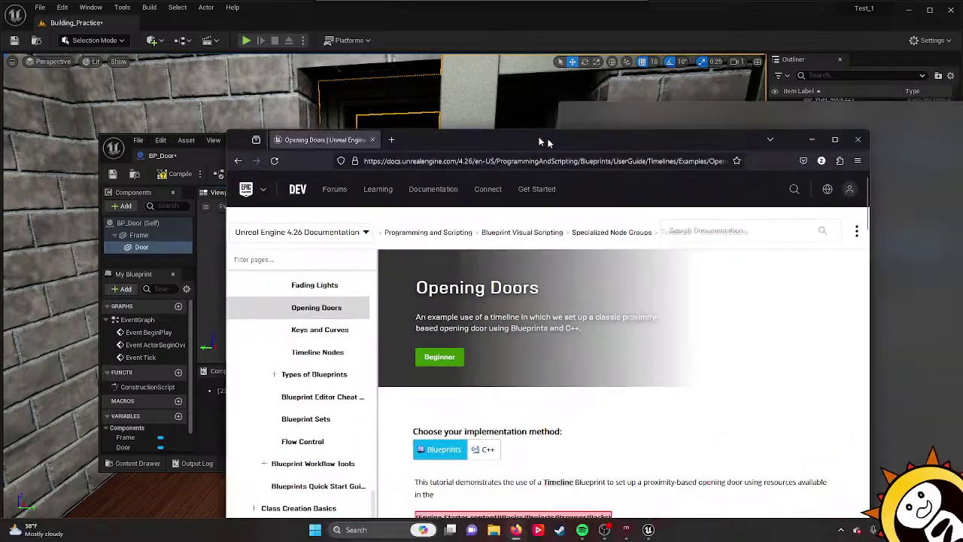
Switch to the Opening Doors documentation and review the Creating the Door Actor steps, including the DoorFrame, Door, Box Collision and Timeline components.
drag(543, 140, 463, 56)
scroll(553, 290, down, 4)
scroll(552, 291, down, 10)
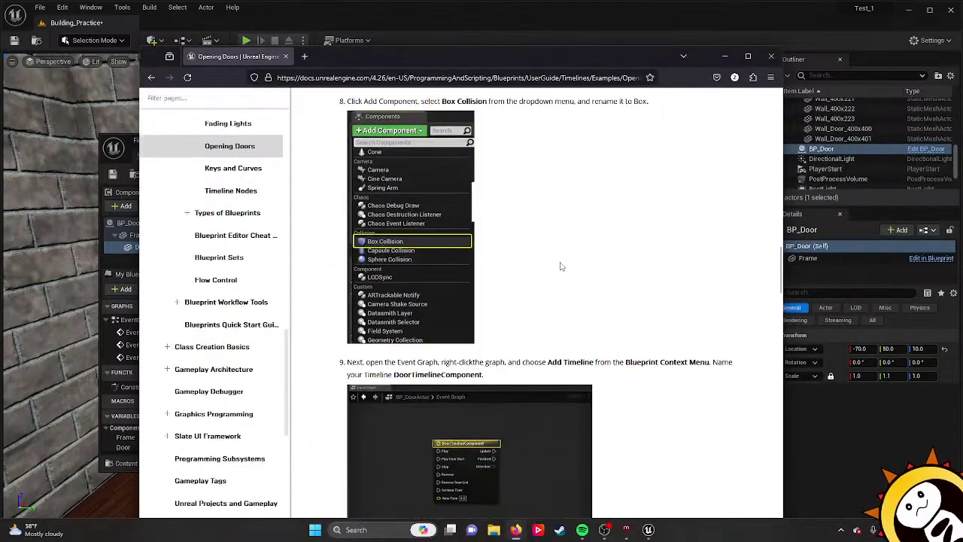
scroll(560, 265, down, 4)
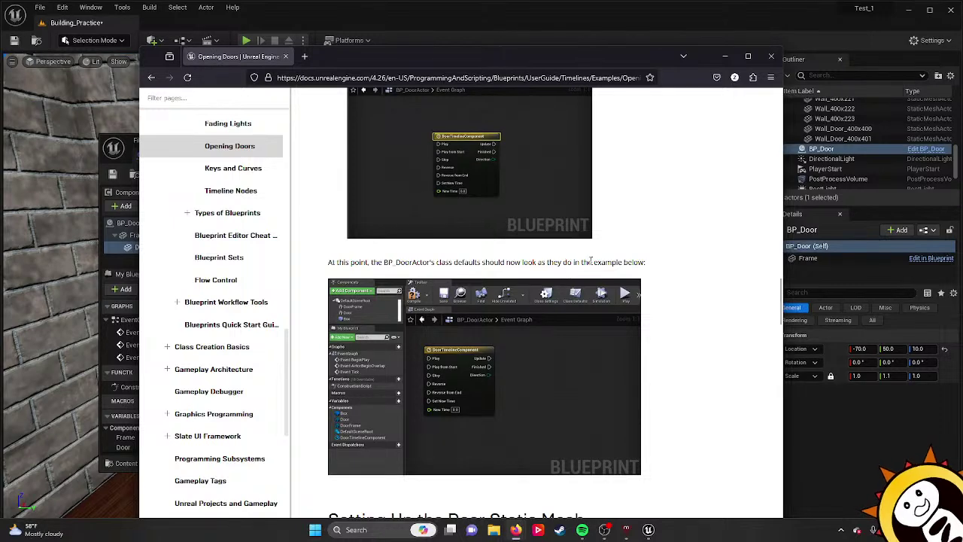
scroll(602, 277, down, 4)
scroll(626, 315, up, 5)
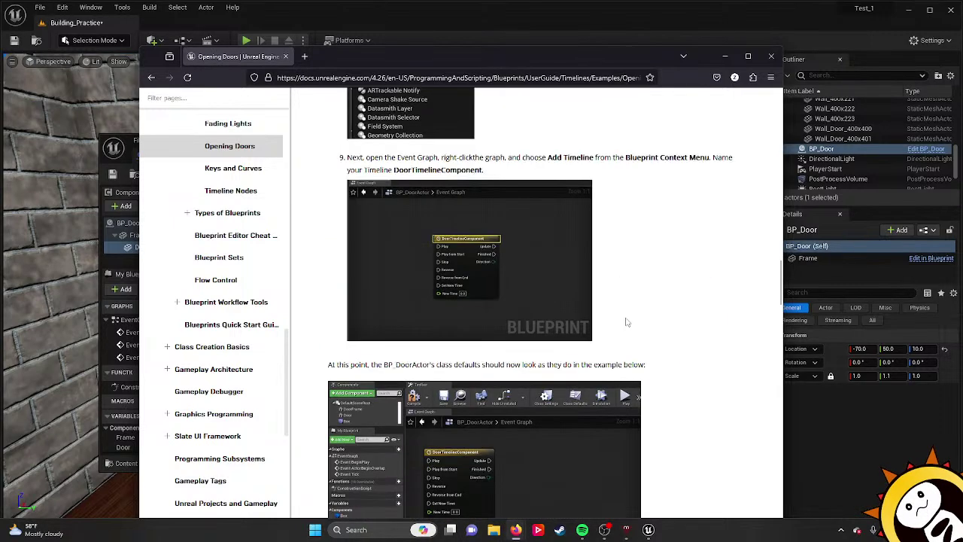
scroll(626, 322, down, 1)
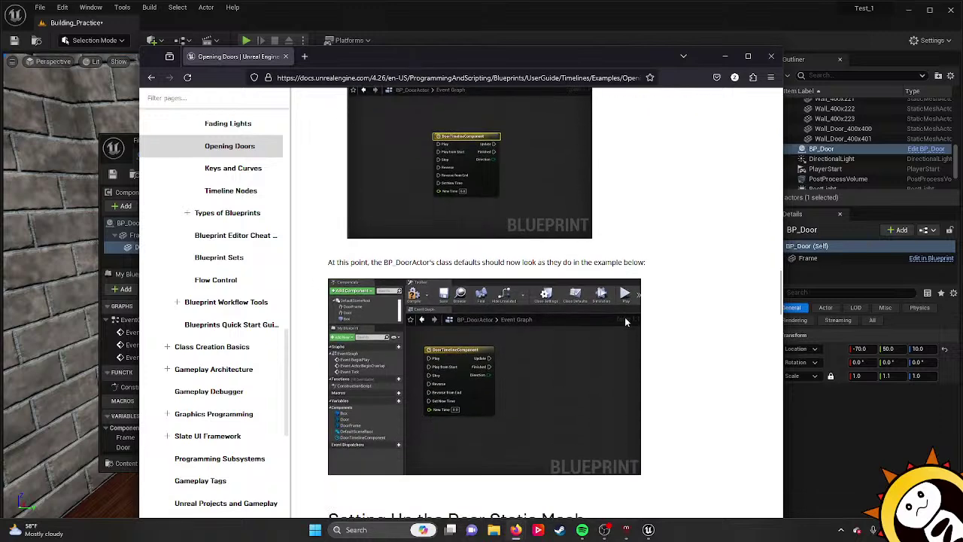
scroll(625, 322, down, 8)
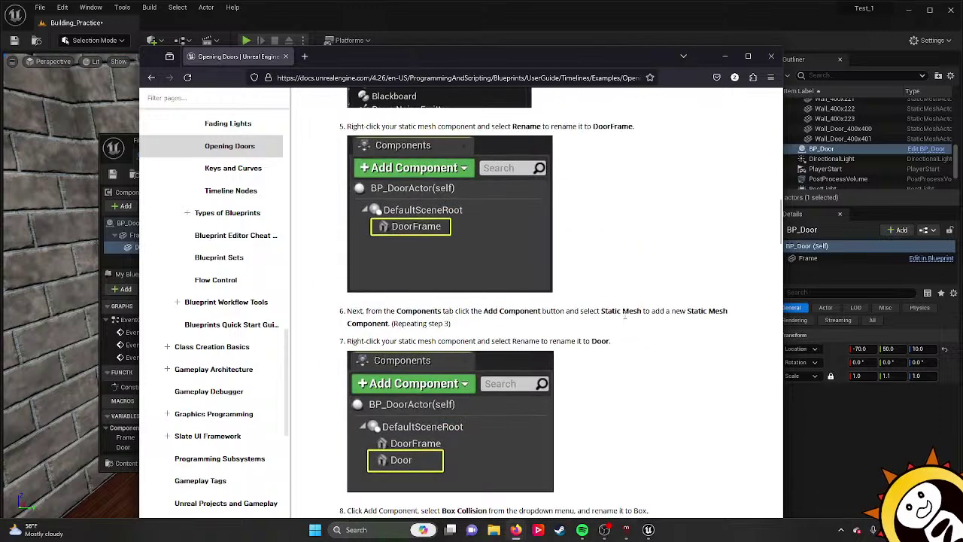
scroll(624, 322, up, 3)
scroll(624, 322, up, 7)
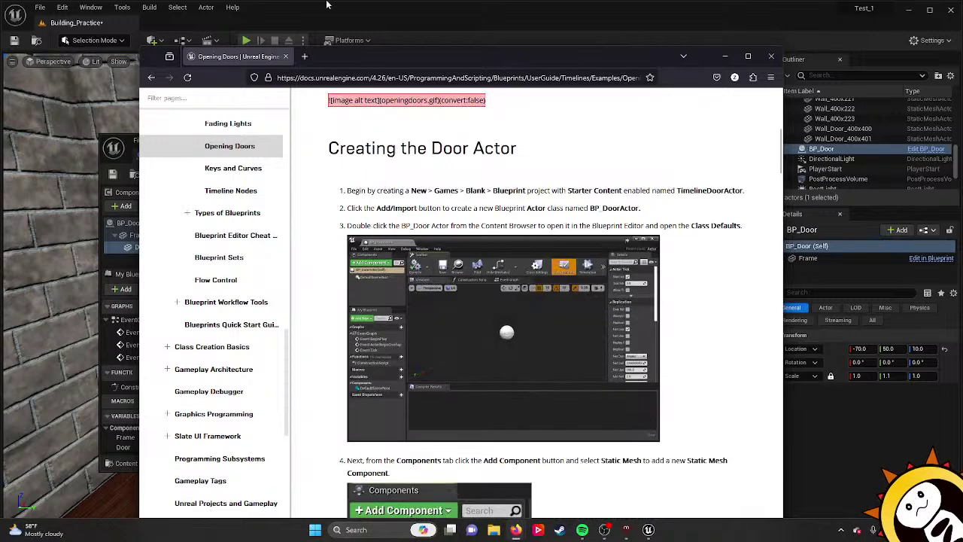
Switch back to Unreal Editor and add a Box Collision component named Box under the Door component.
click(314, 20)
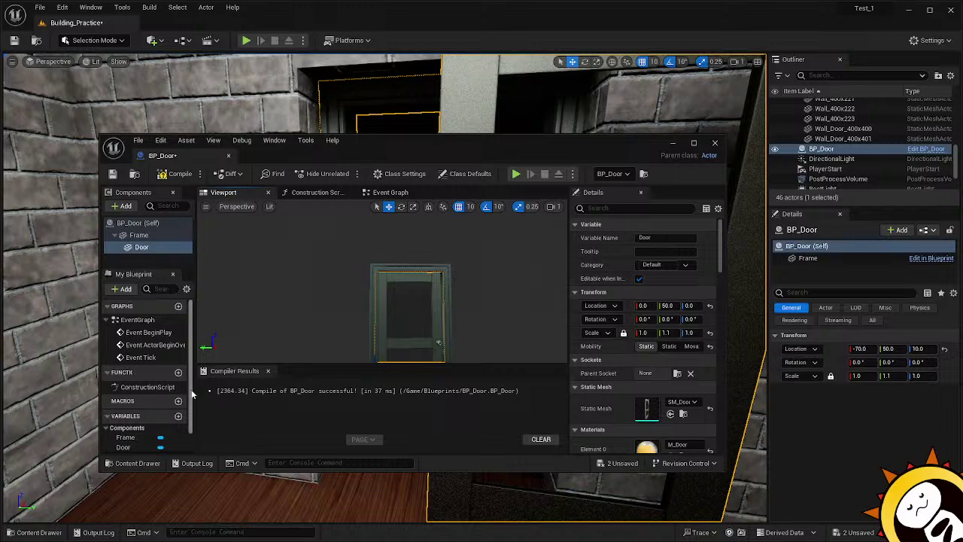
scroll(161, 416, down, 2)
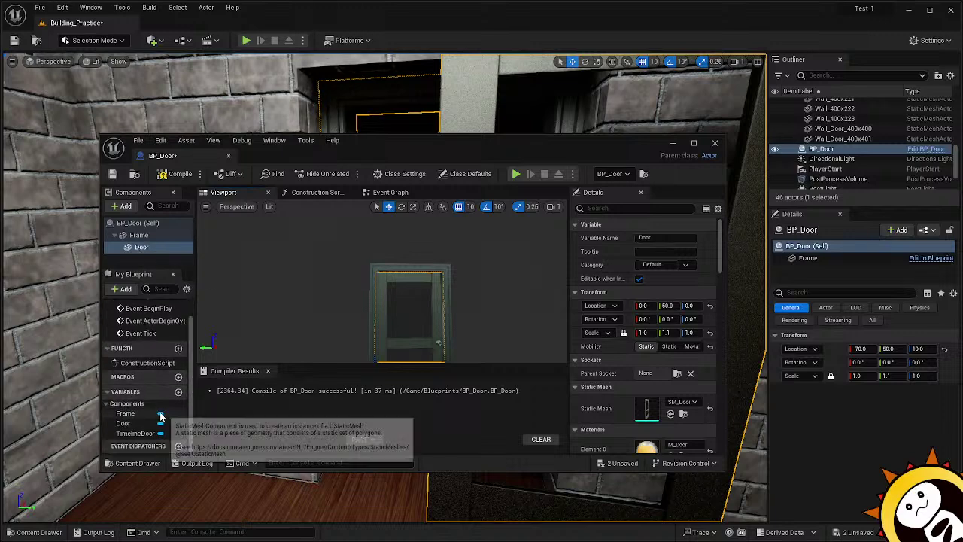
scroll(166, 446, up, 2)
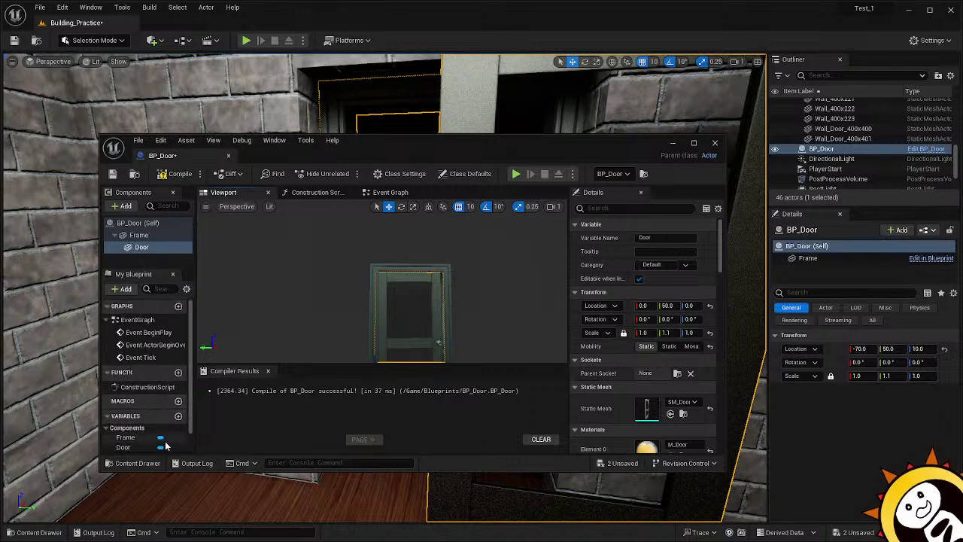
click(124, 209)
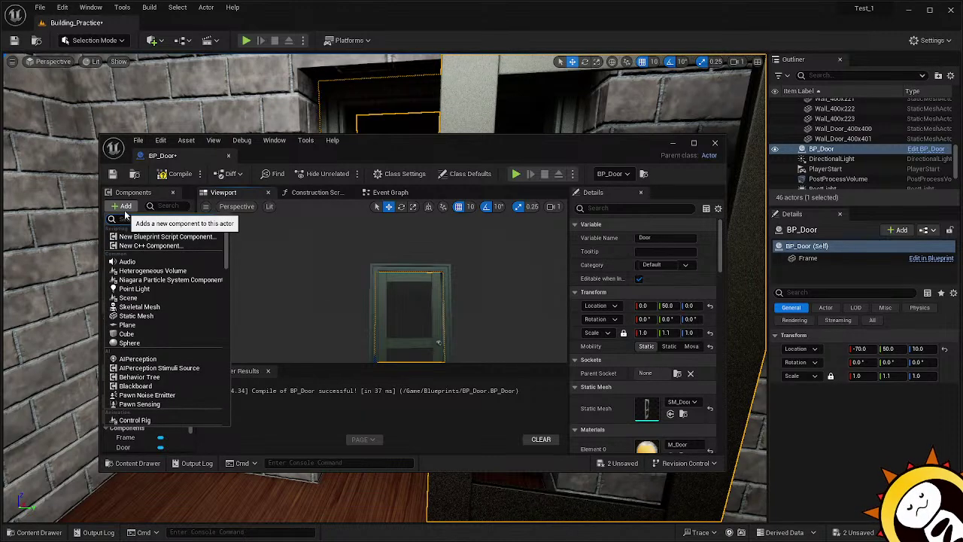
text(box)
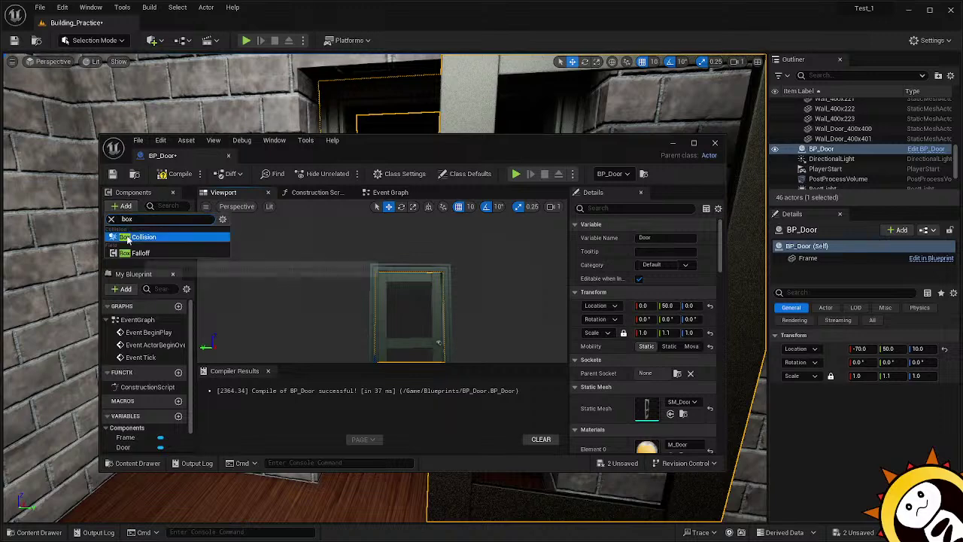
click(143, 236)
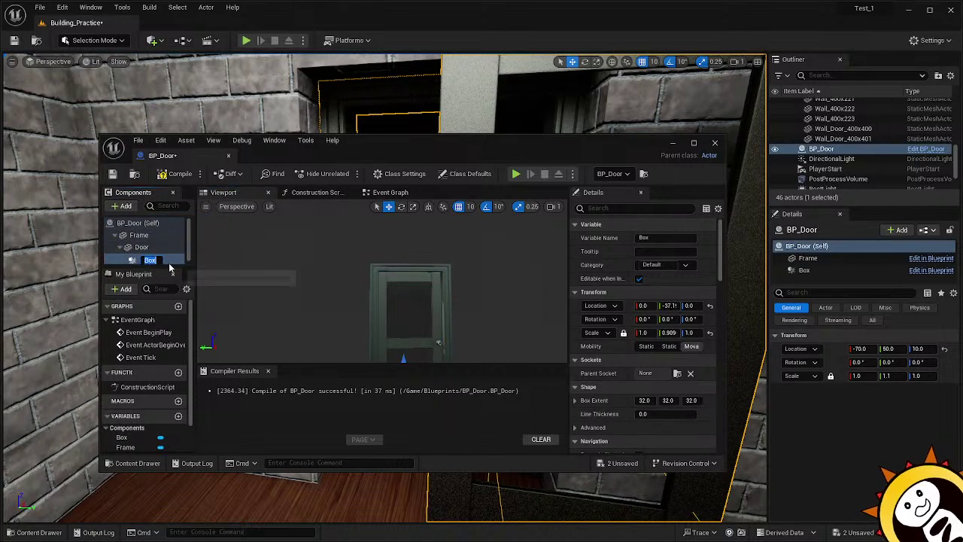
key(Return)
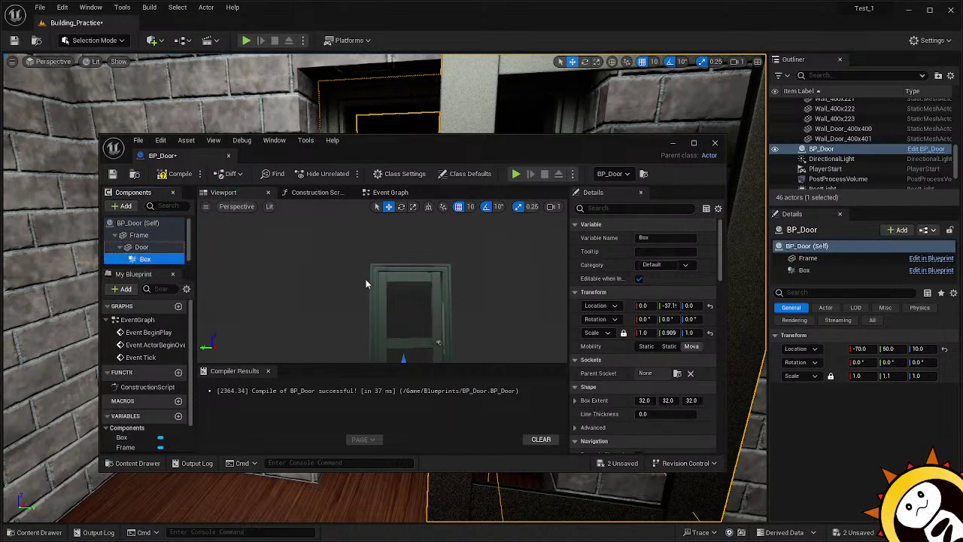
Set the Box component's Y scale to 1.1 with the scale proportions locked.
right_drag(366, 283, 402, 285)
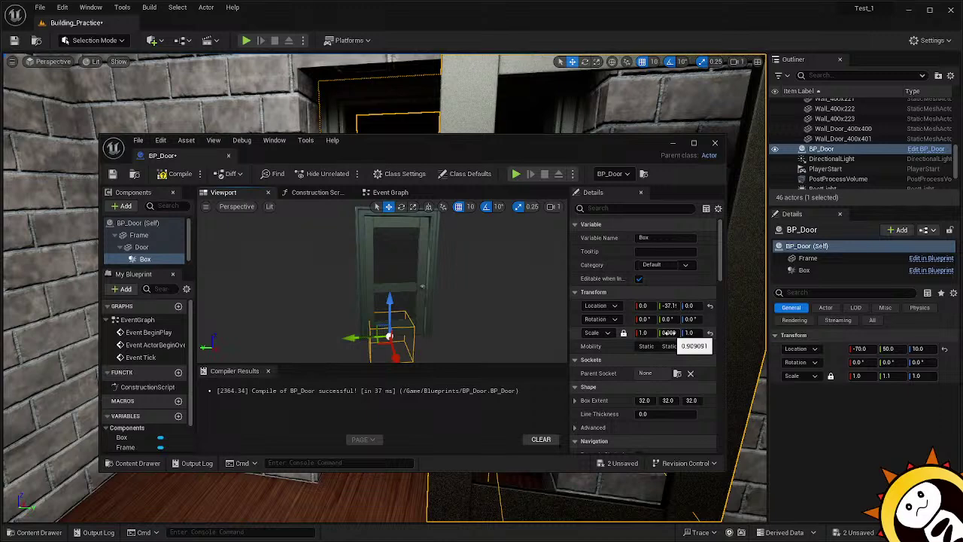
click(137, 248)
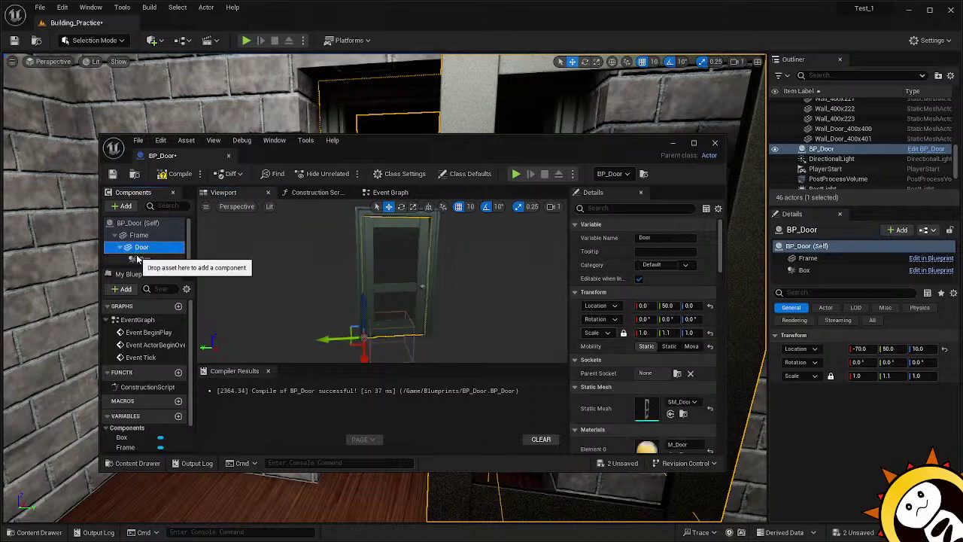
click(143, 260)
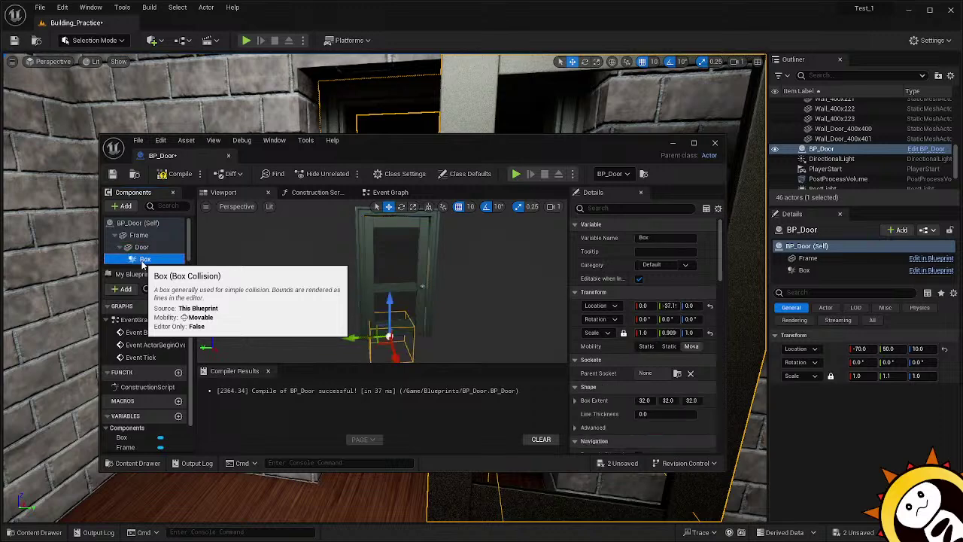
click(668, 333)
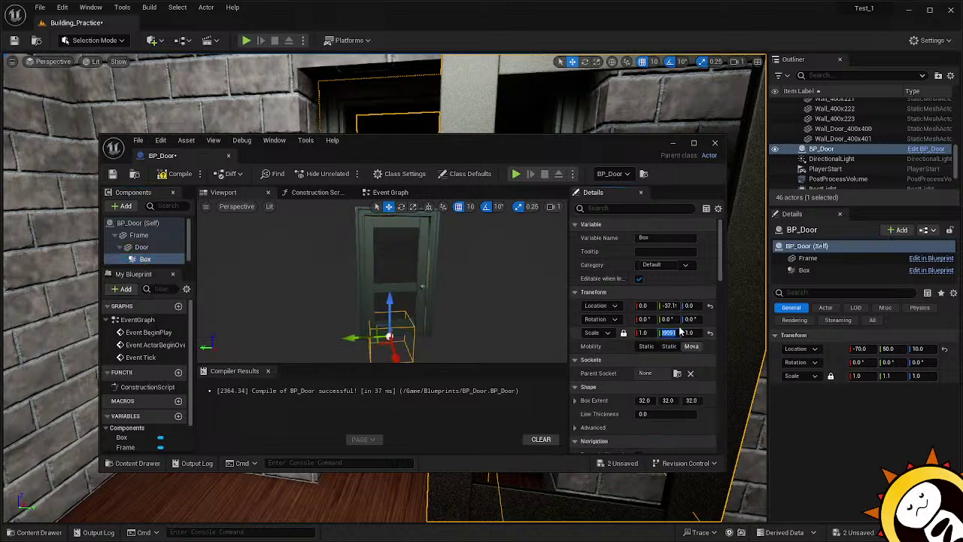
text(1)
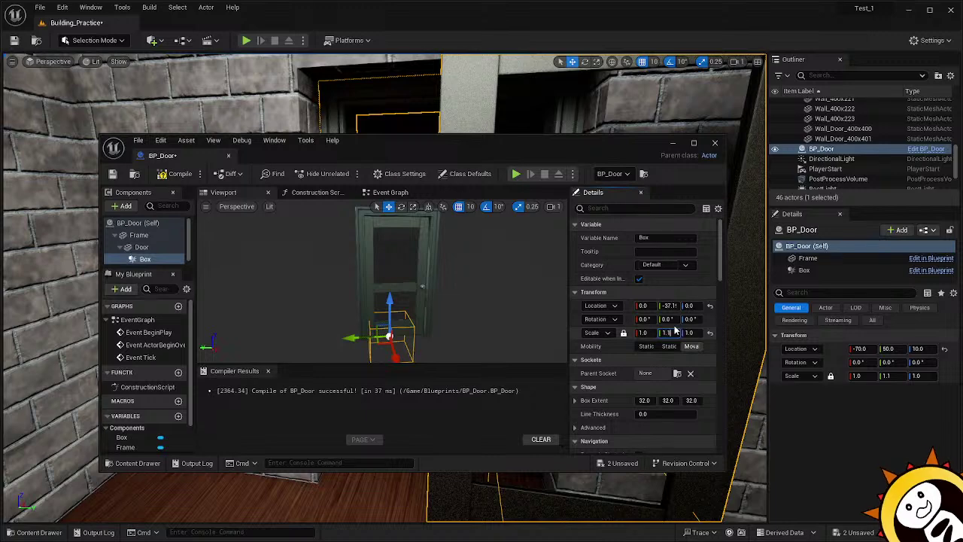
key(Return)
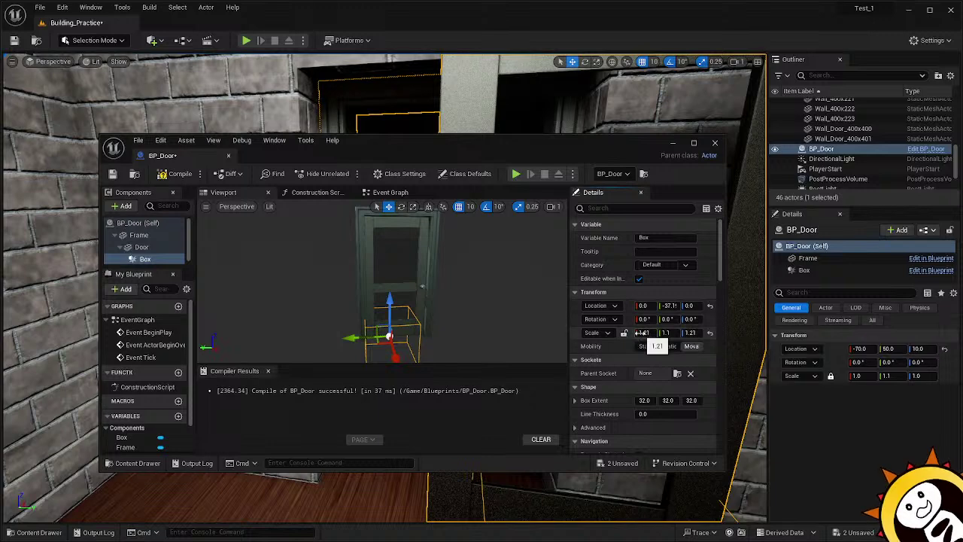
Set the Box component's X scale to 0.5 and its Y scale to 2.
mouse_move(645, 333)
mouse_down()
mouse_move(659, 333)
mouse_move(629, 333)
mouse_up()
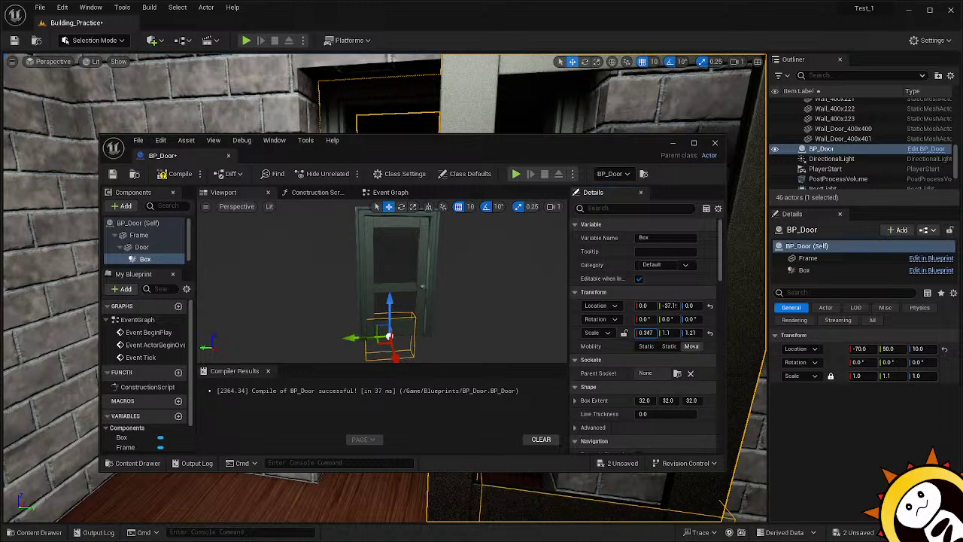
click(651, 332)
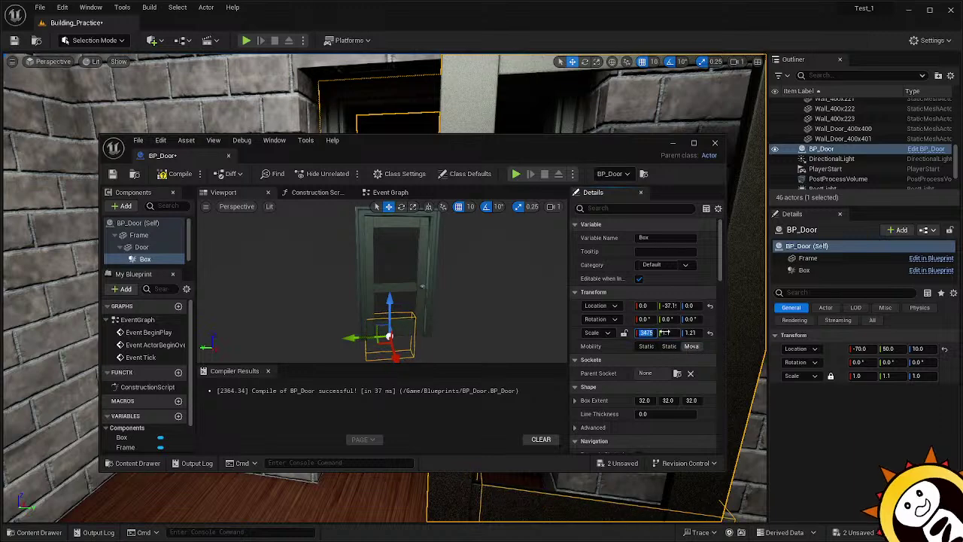
text(.5)
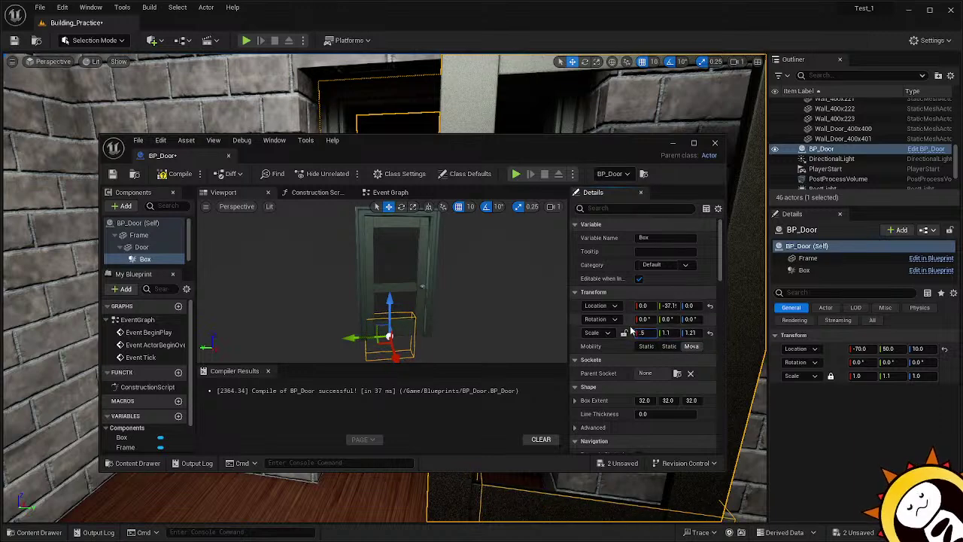
click(669, 333)
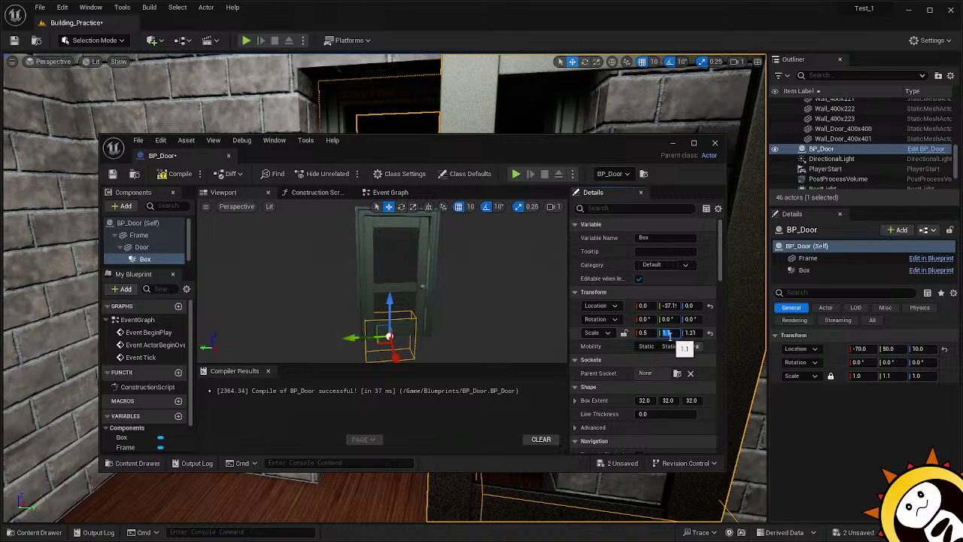
text(2)
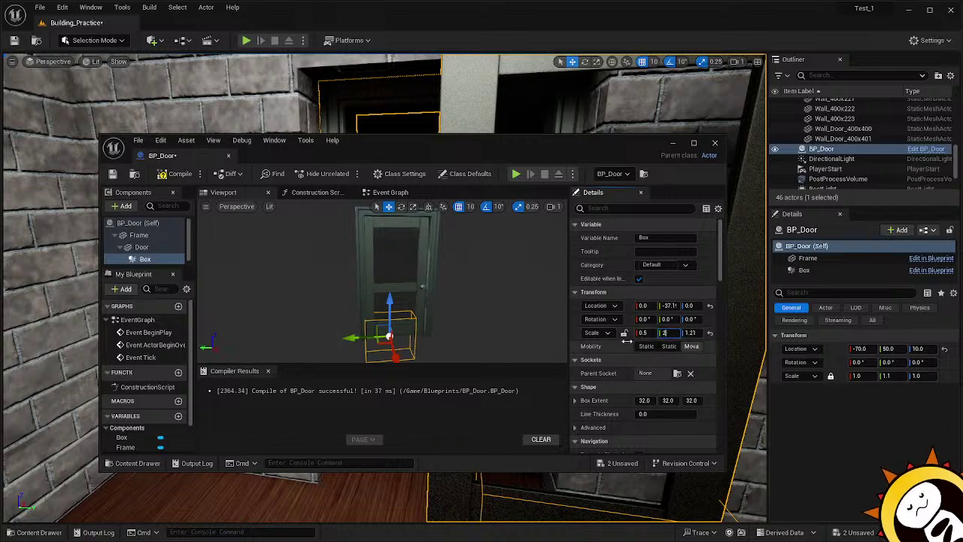
key(Return)
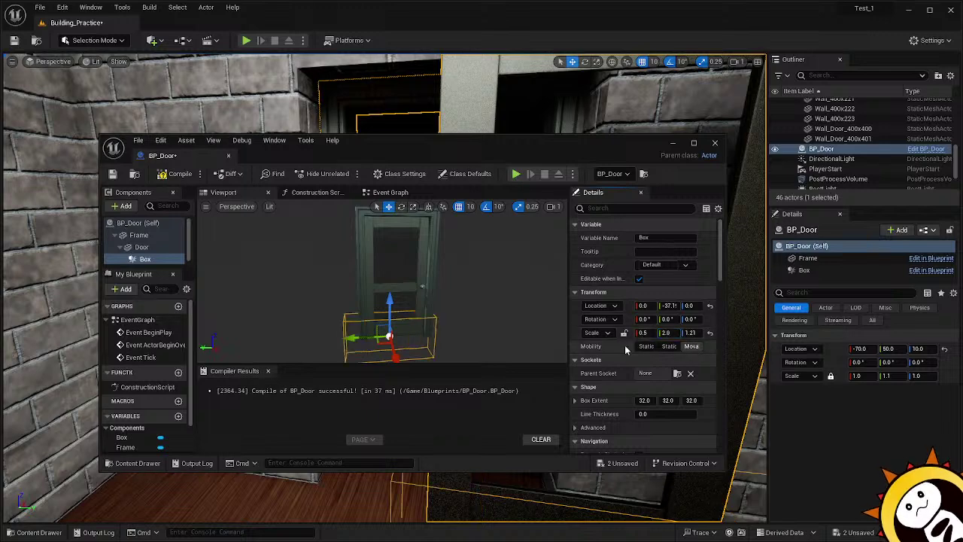
Shift the Box along the Y axis to about -45.4 and set its Y scale to 1.7.
drag(377, 336, 367, 337)
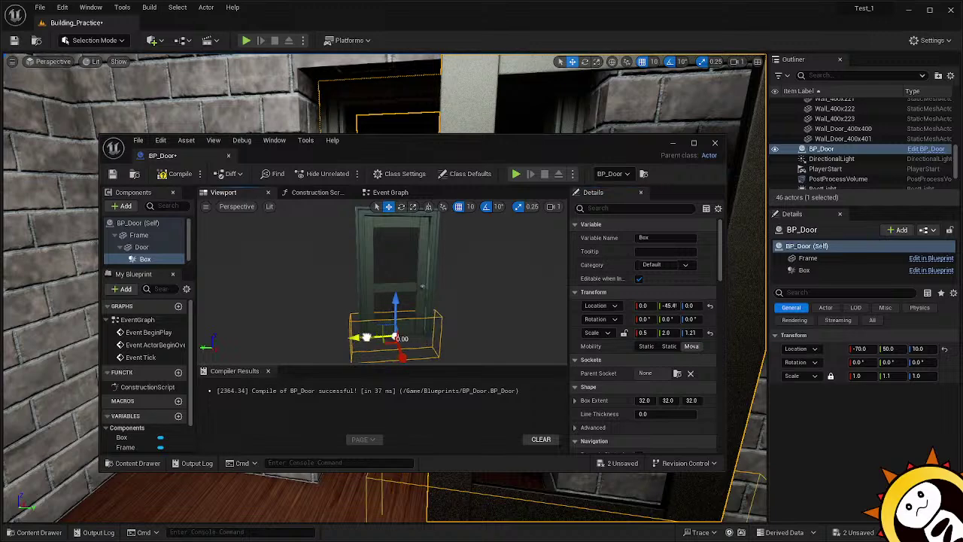
click(667, 332)
text(1.7)
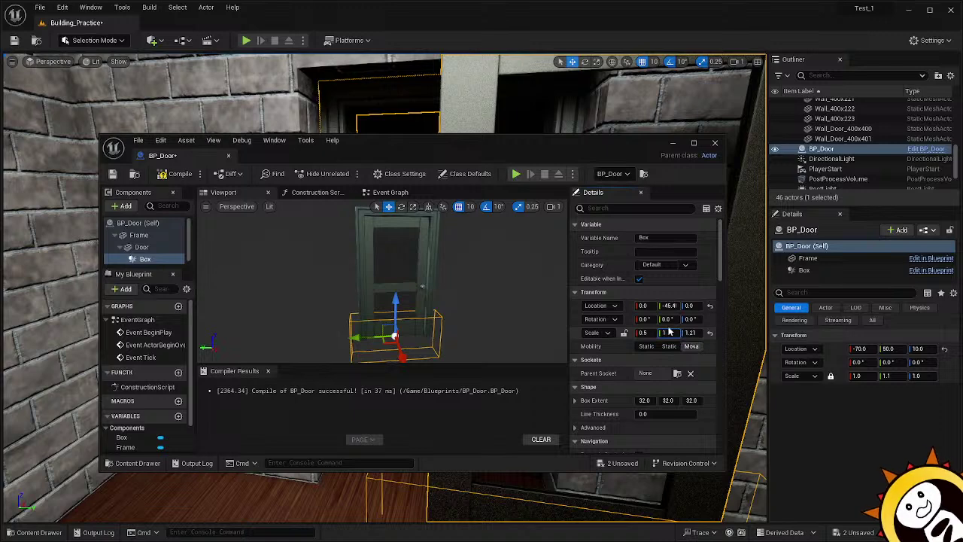
key(Return)
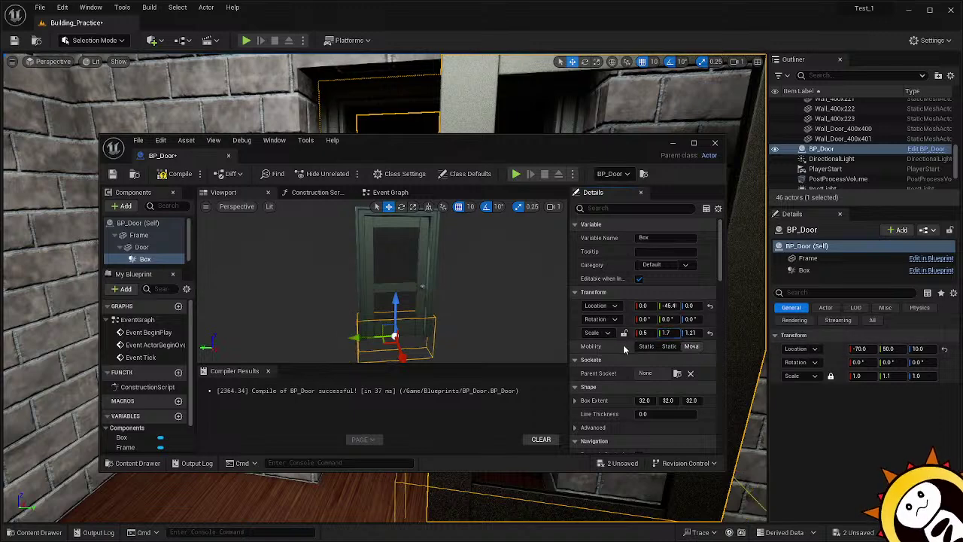
Set the Box's Z scale to 5 and raise it to a Z location of 120.
right_drag(321, 328, 395, 322)
key(w)
key(s)
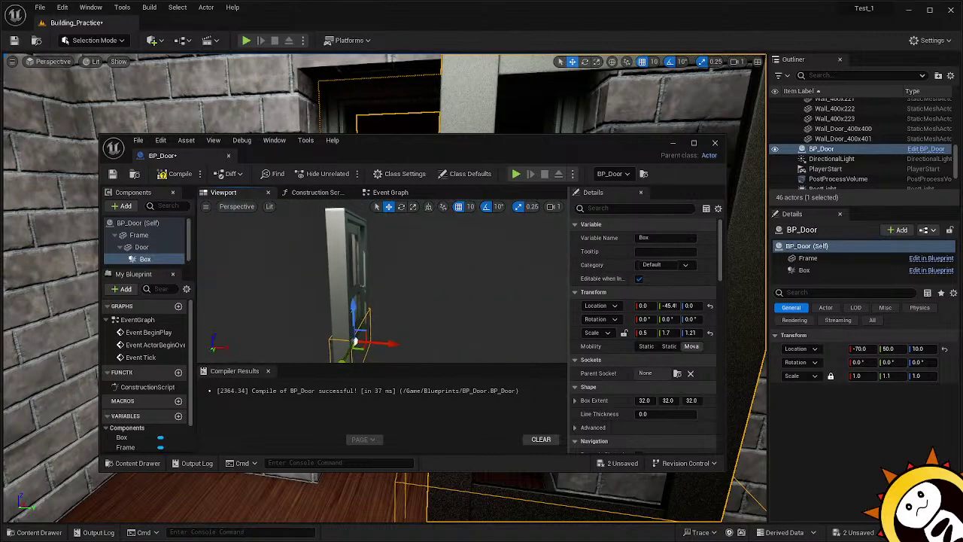
click(690, 332)
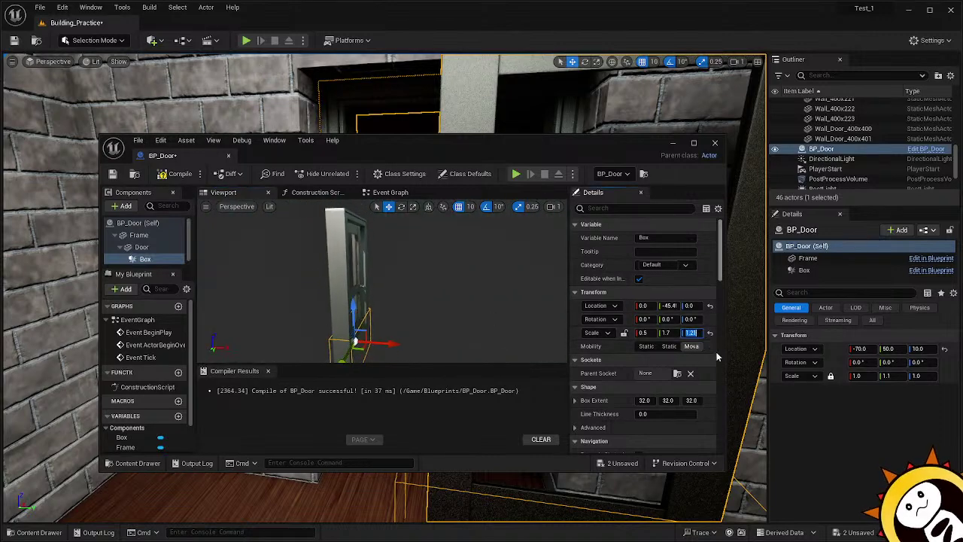
key(Return)
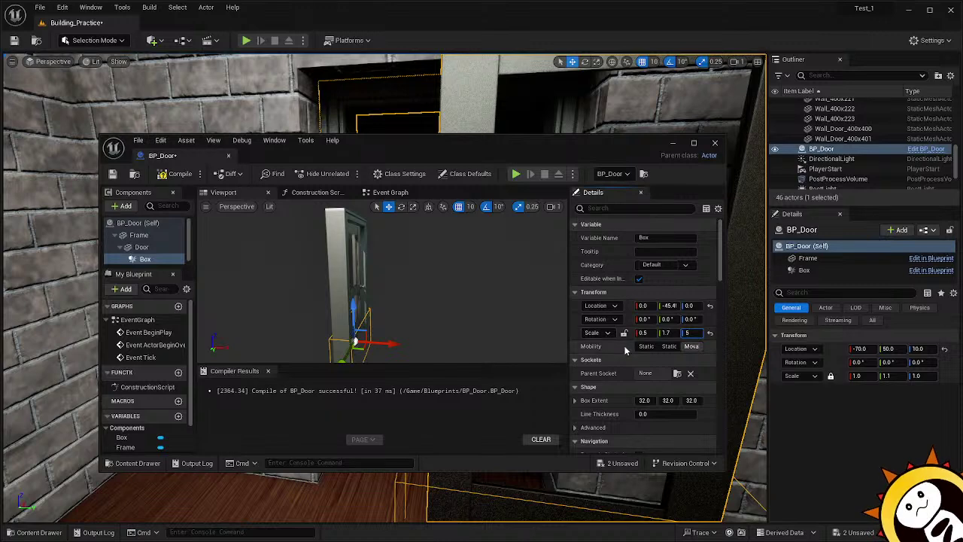
right_drag(440, 326, 406, 323)
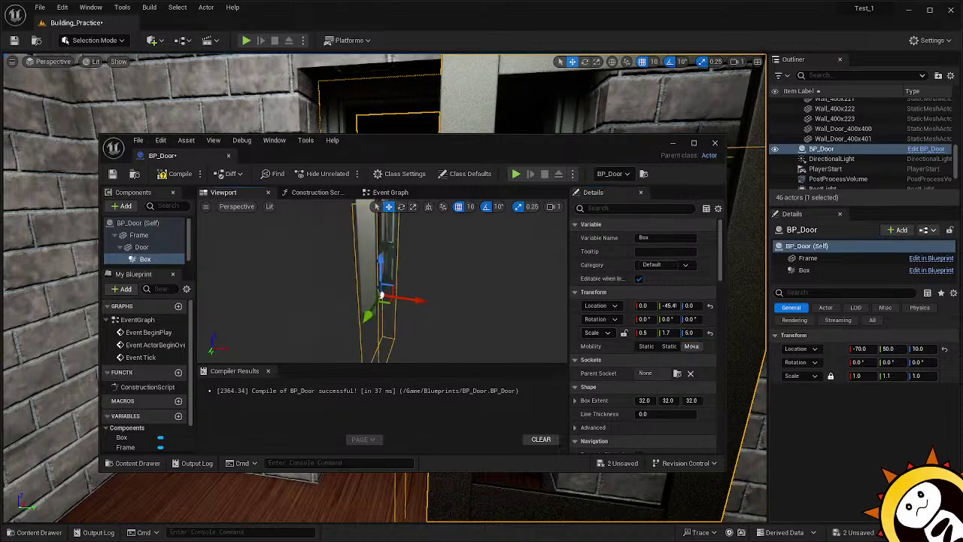
drag(380, 272, 381, 204)
mouse_move(426, 281)
right_down()
mouse_move(428, 240)
mouse_move(437, 295)
right_up()
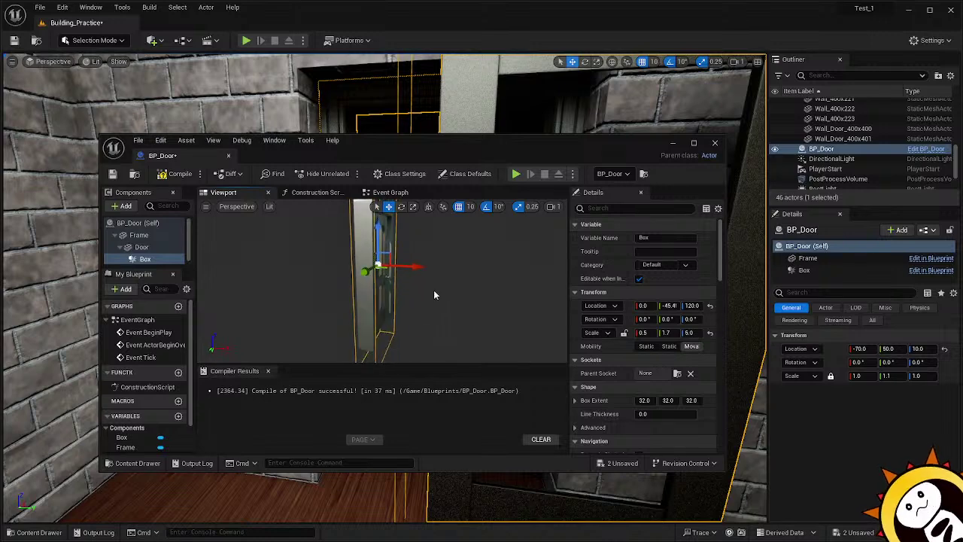
Reduce the Box's Z scale to 3 and refine it to 3.5 to suit the door's height.
click(690, 333)
text(3)
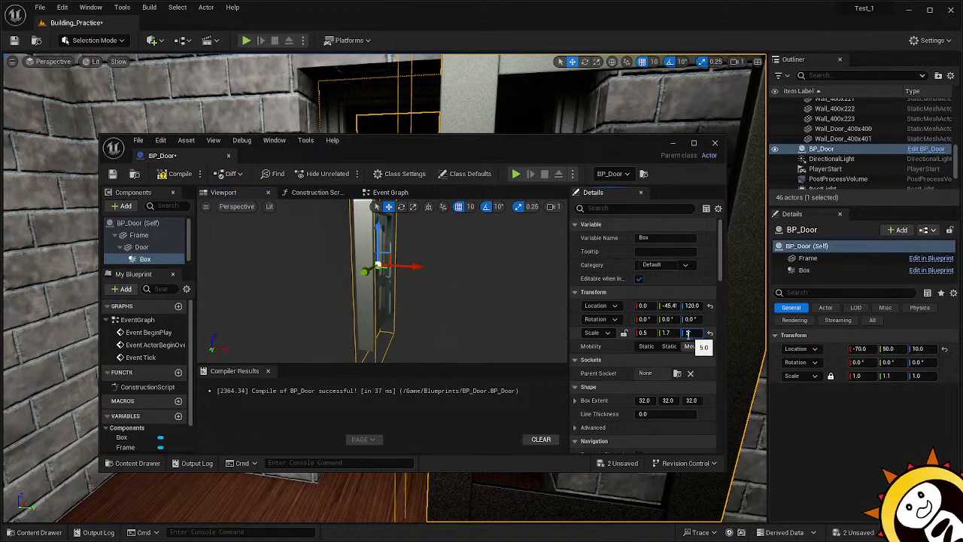
key(Return)
mouse_move(383, 309)
right_down()
mouse_move(421, 310)
mouse_move(395, 309)
right_up()
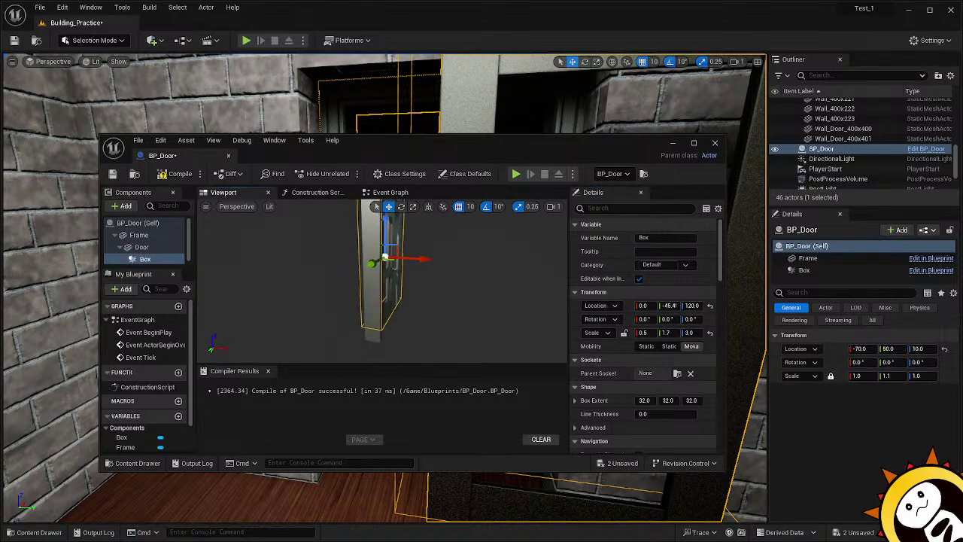
click(686, 334)
text(3)
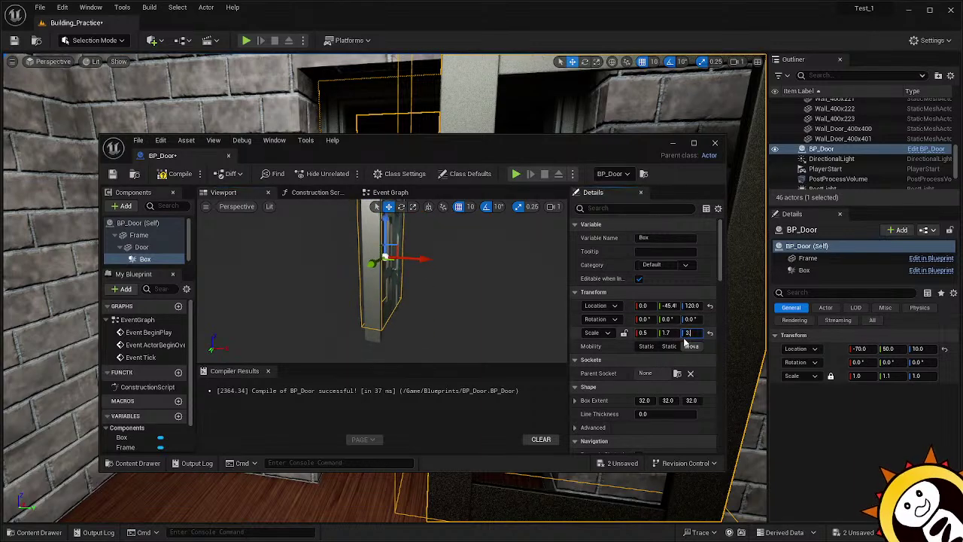
text(.5)
key(Return)
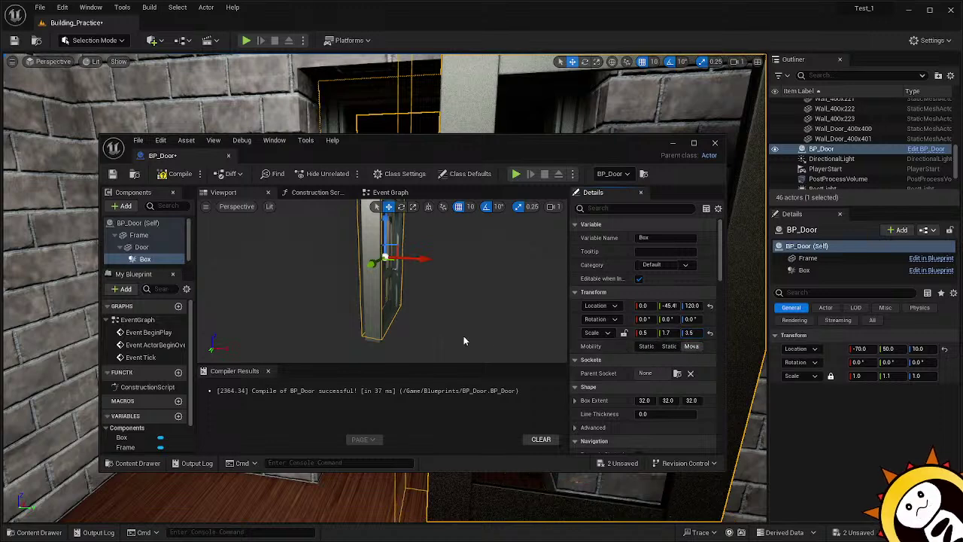
Lower the Box to a Z location of 100 and check its fit around the door frame.
right_drag(484, 330, 477, 295)
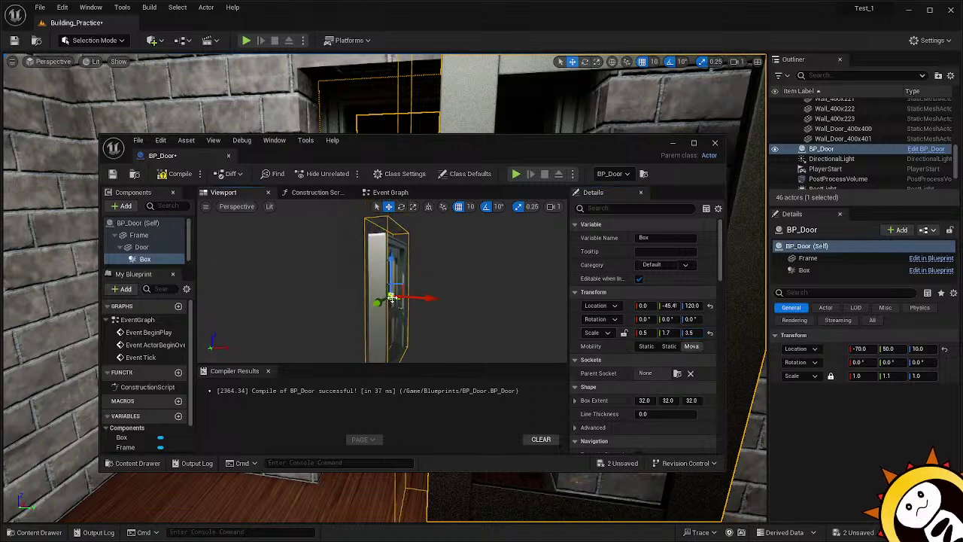
drag(391, 279, 392, 295)
right_drag(467, 306, 473, 362)
click(380, 265)
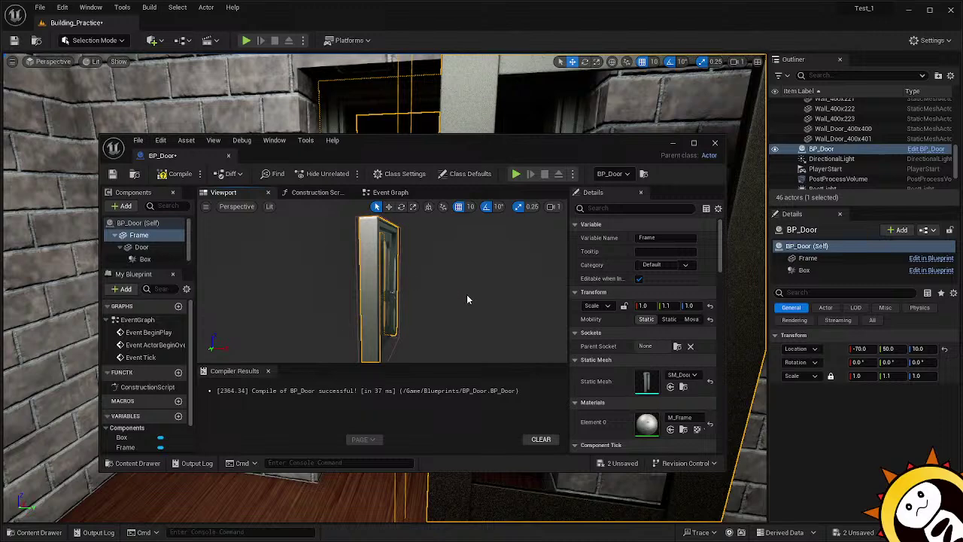
click(143, 258)
right_drag(391, 320, 331, 322)
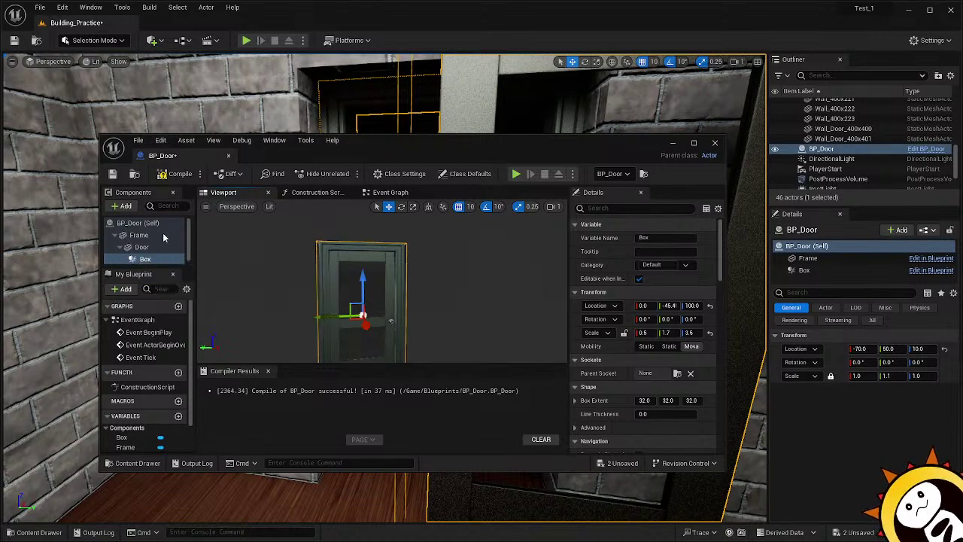
Compile the BP_Door blueprint, select its root entry BP_Door (Self), and open the Event Graph.
click(172, 174)
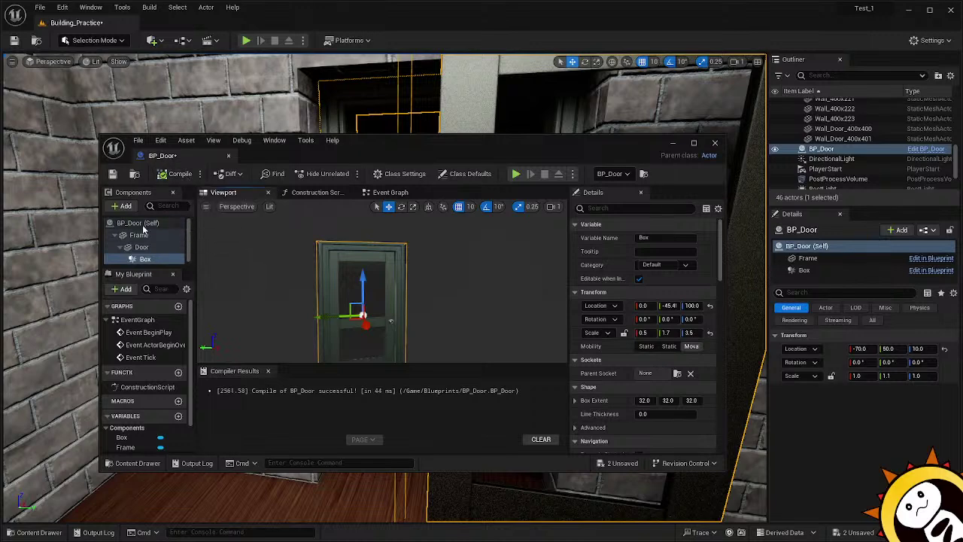
click(138, 222)
click(390, 192)
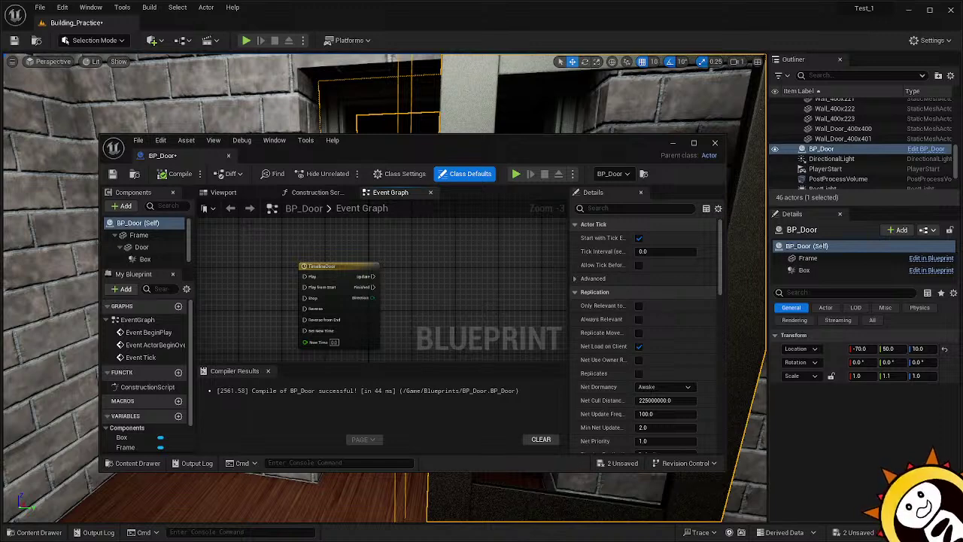
Switch to the Opening Doors documentation and review the Setting Up the Door Static Mesh and Creating a Timeline Float Track sections.
drag(962, 117, 447, 32)
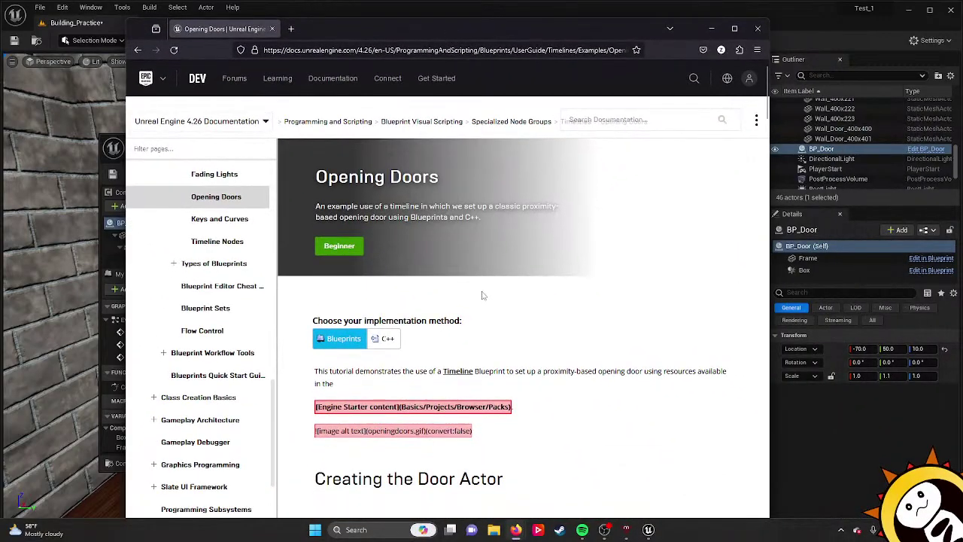
scroll(486, 297, down, 11)
scroll(534, 296, down, 12)
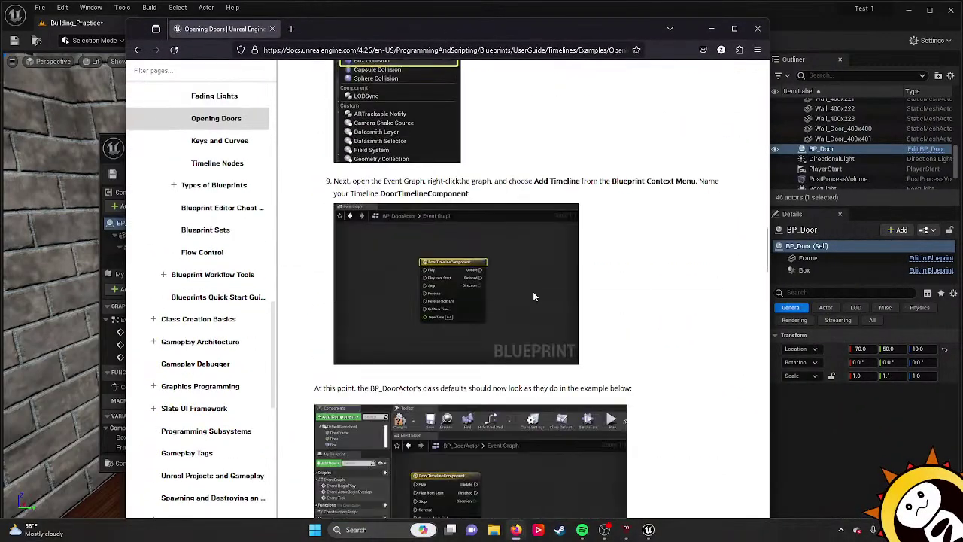
scroll(573, 292, down, 12)
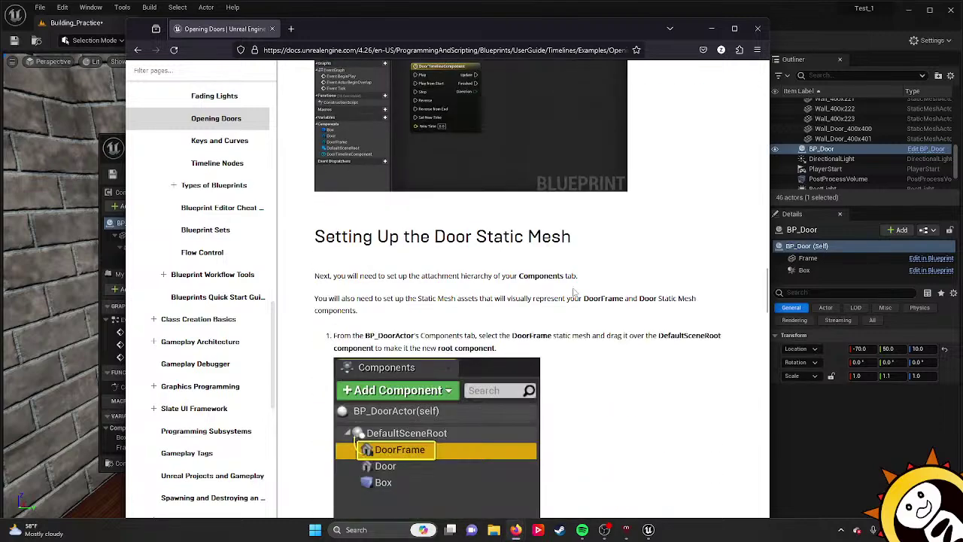
scroll(568, 275, down, 2)
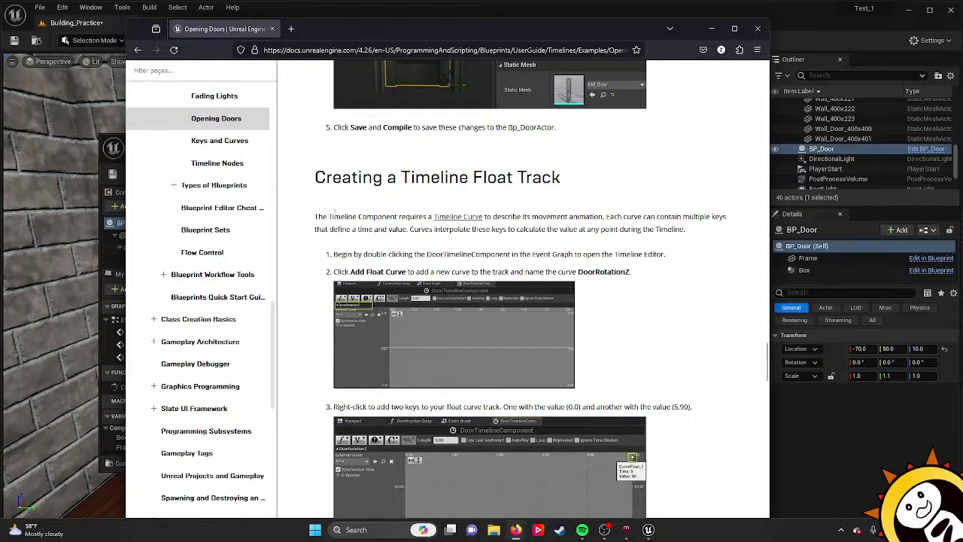
scroll(373, 225, up, 4)
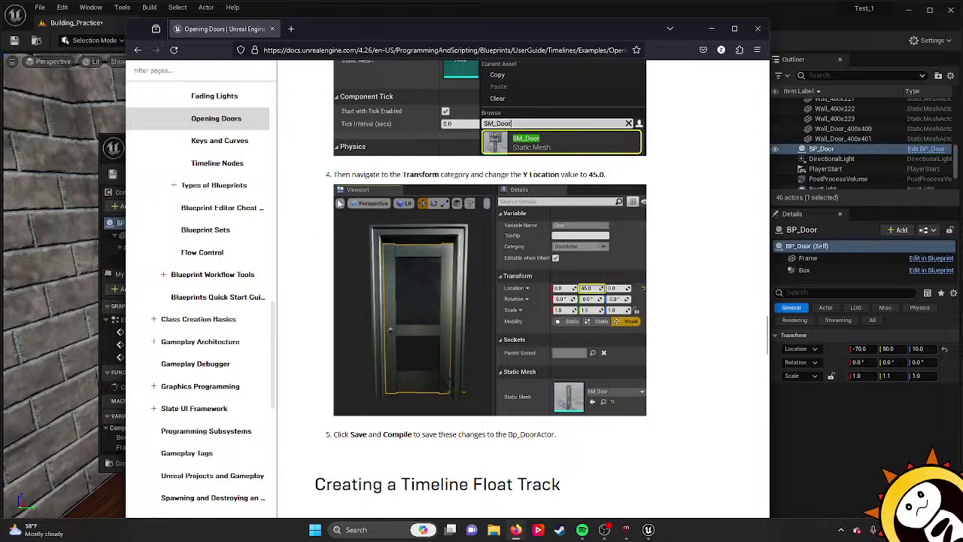
Switch back to Unreal Editor and set the Door component's Y location to 45 in the blueprint viewport.
click(399, 10)
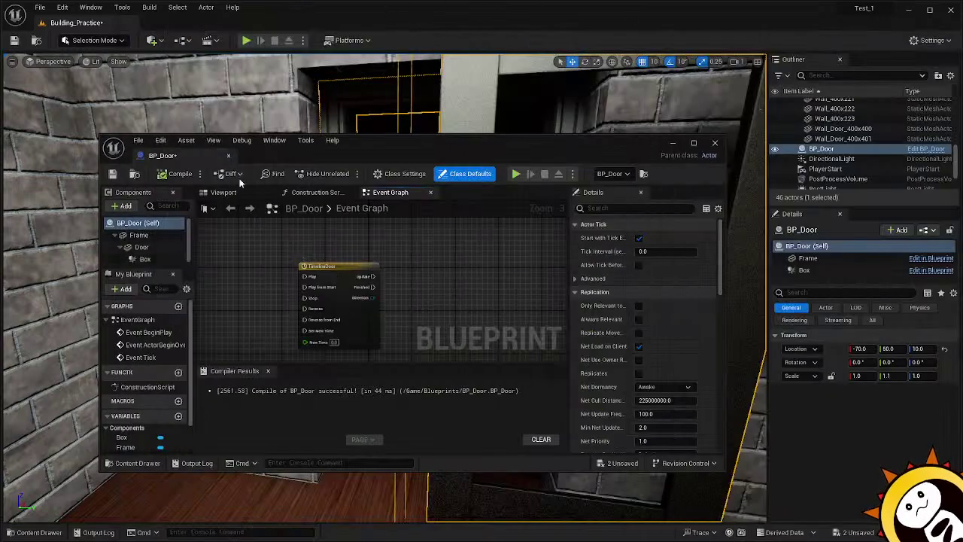
click(224, 192)
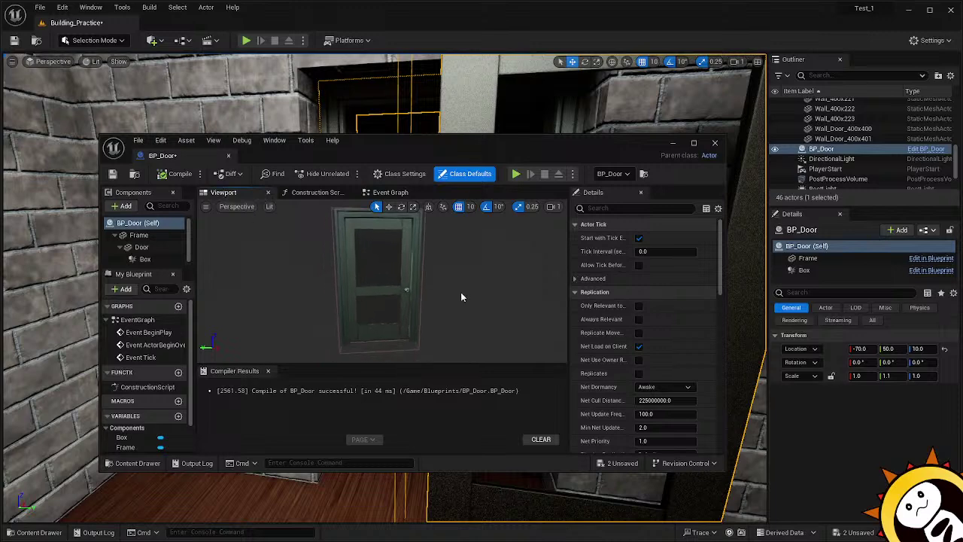
click(406, 278)
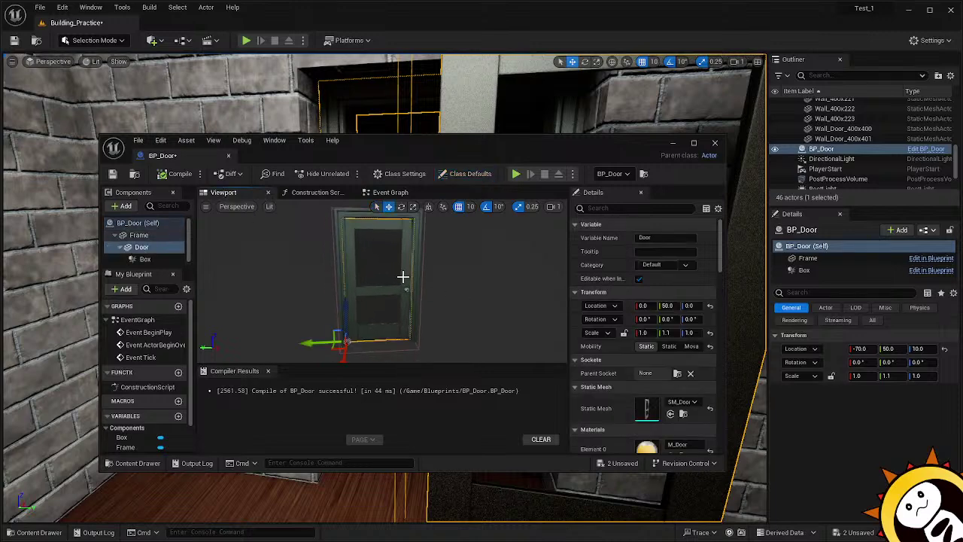
click(668, 305)
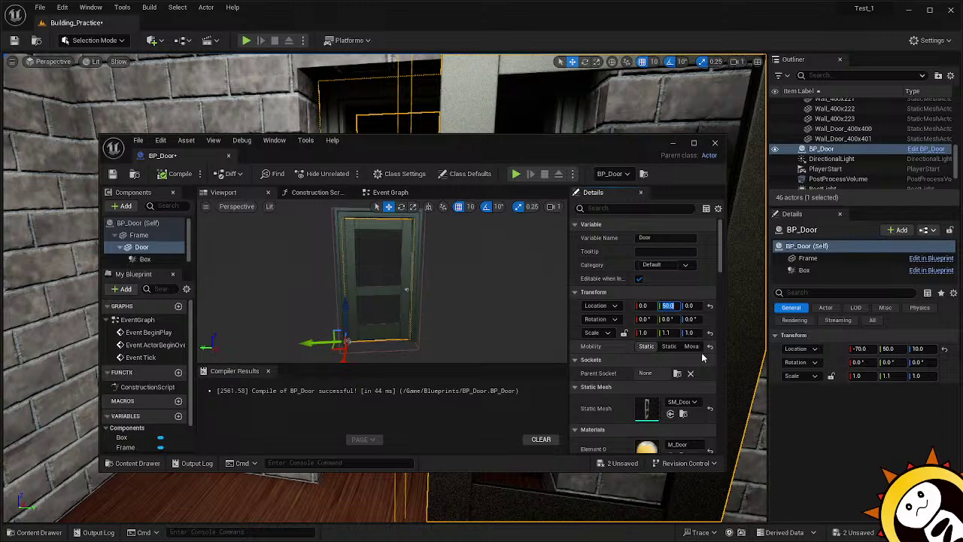
text(45)
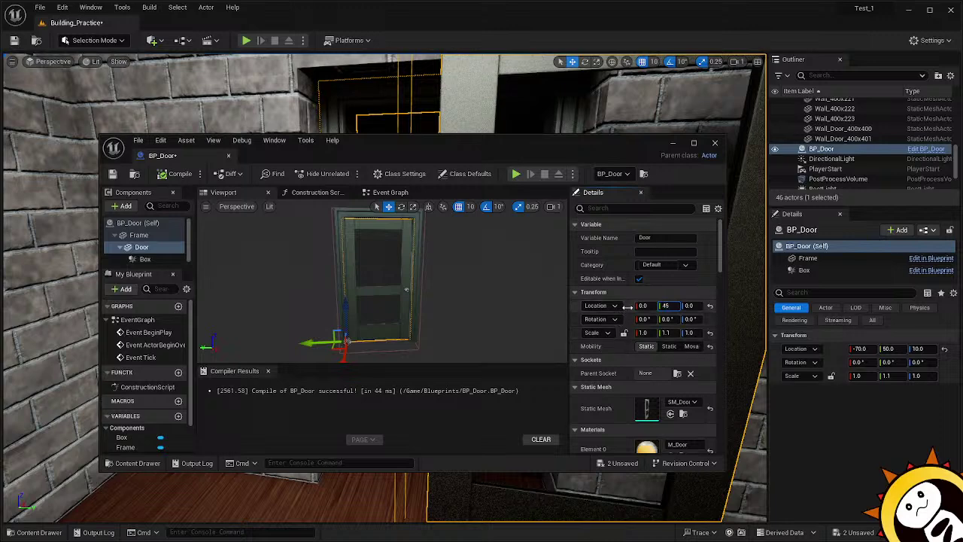
click(621, 359)
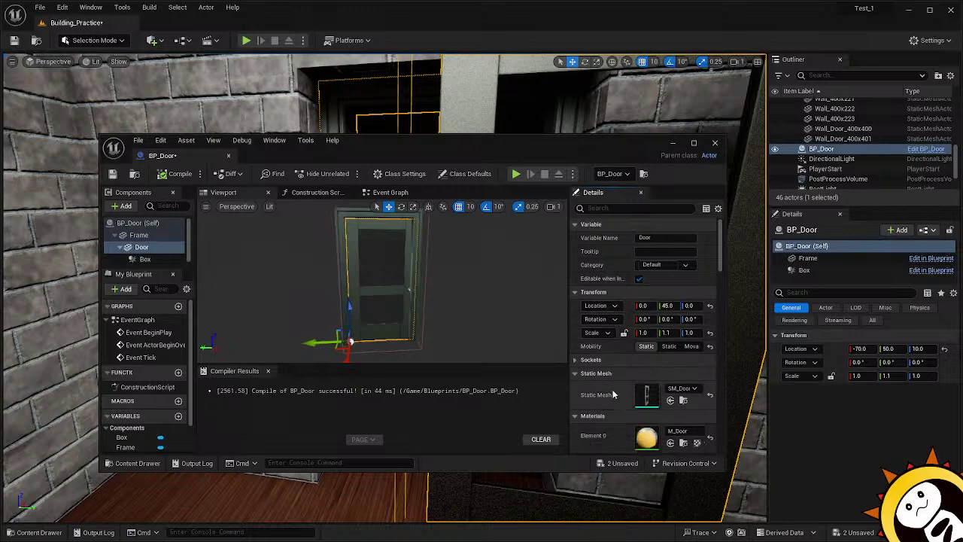
mouse_move(473, 287)
mouse_down()
mouse_move(480, 274)
mouse_move(466, 229)
mouse_move(459, 275)
mouse_up()
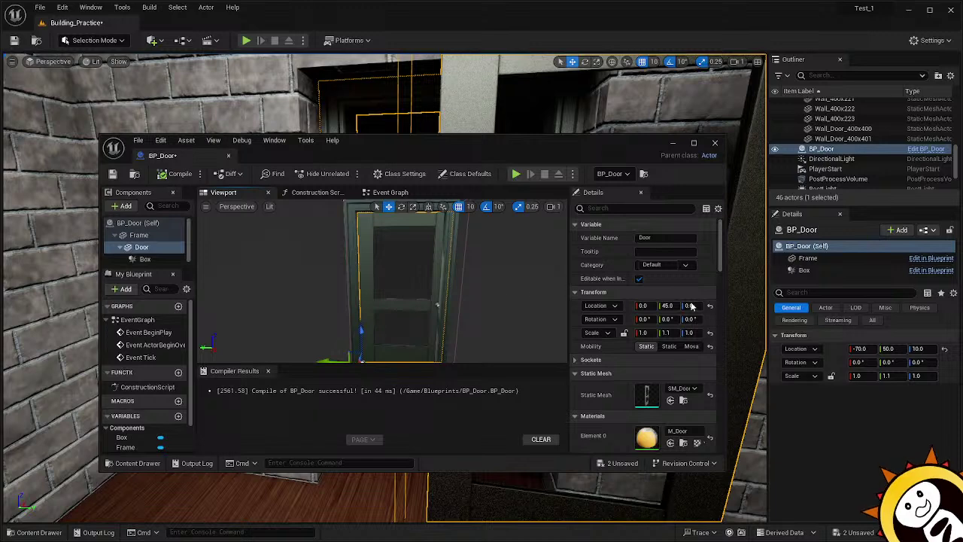
Set the Door component's Y location to 50, check its fit in the frame, and save the blueprint.
click(668, 306)
text(50)
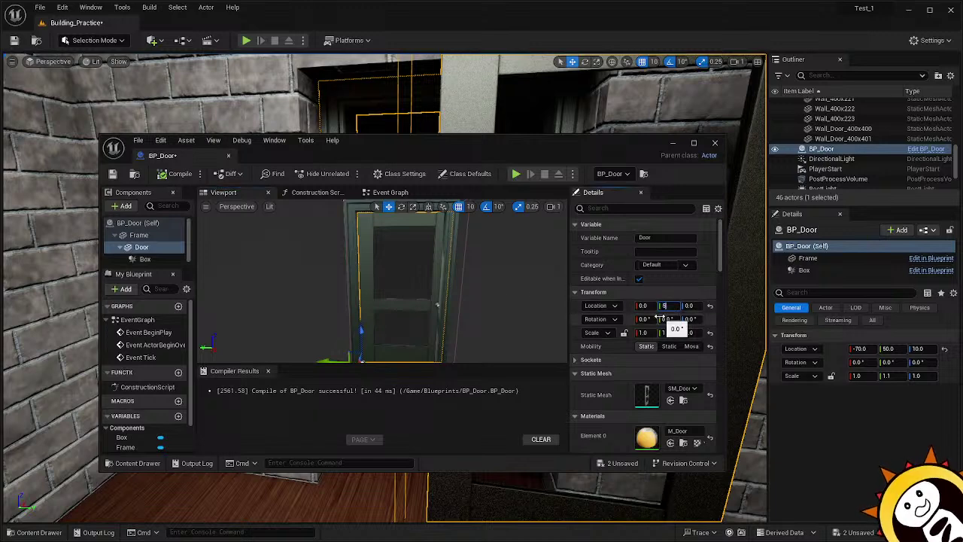
click(620, 355)
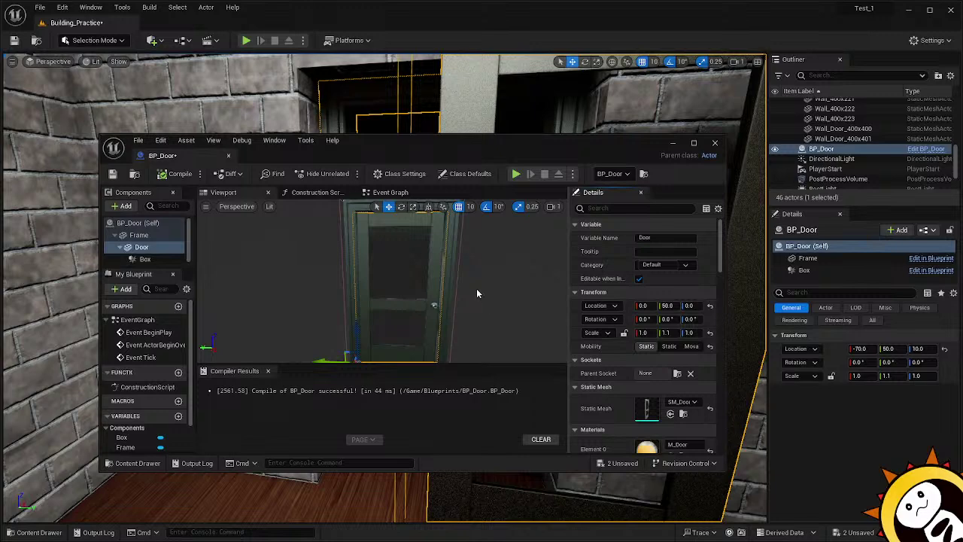
mouse_move(476, 290)
right_down()
mouse_move(476, 308)
mouse_move(485, 298)
mouse_move(469, 290)
mouse_move(501, 293)
mouse_move(430, 290)
mouse_move(490, 293)
right_up()
key(w)
key(s)
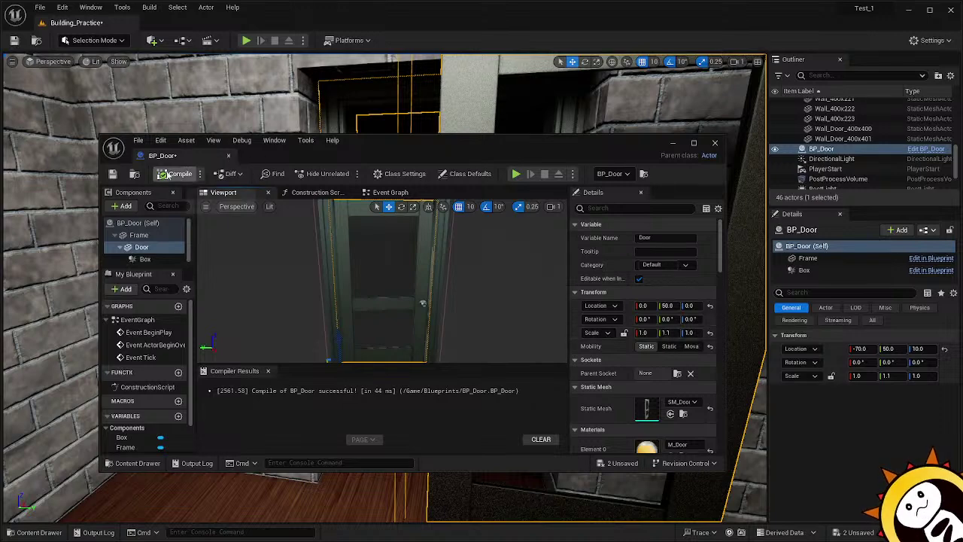
click(113, 174)
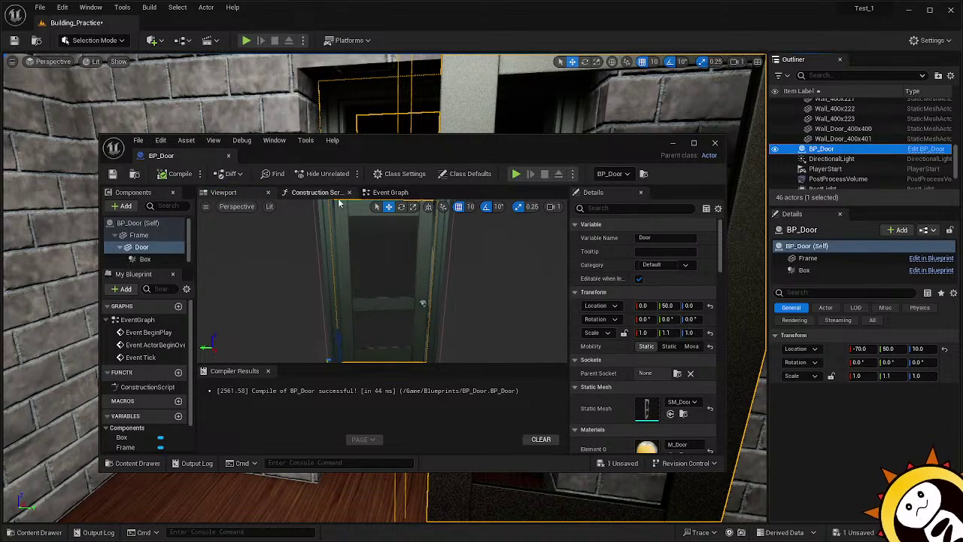
Open the Event Graph, and switch to the Opening Doors documentation to review the Creating a Timeline Float Track steps.
click(391, 192)
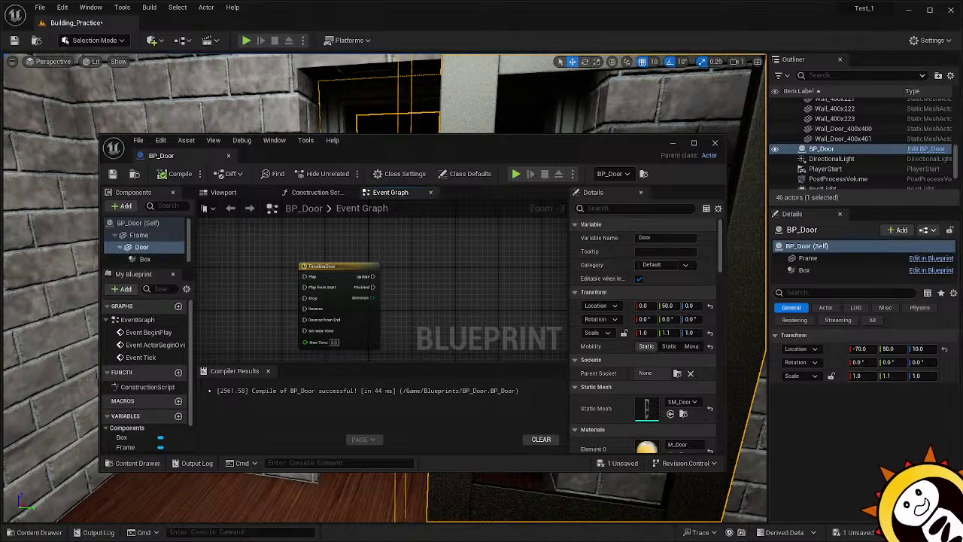
drag(962, 57, 411, 36)
scroll(580, 193, down, 5)
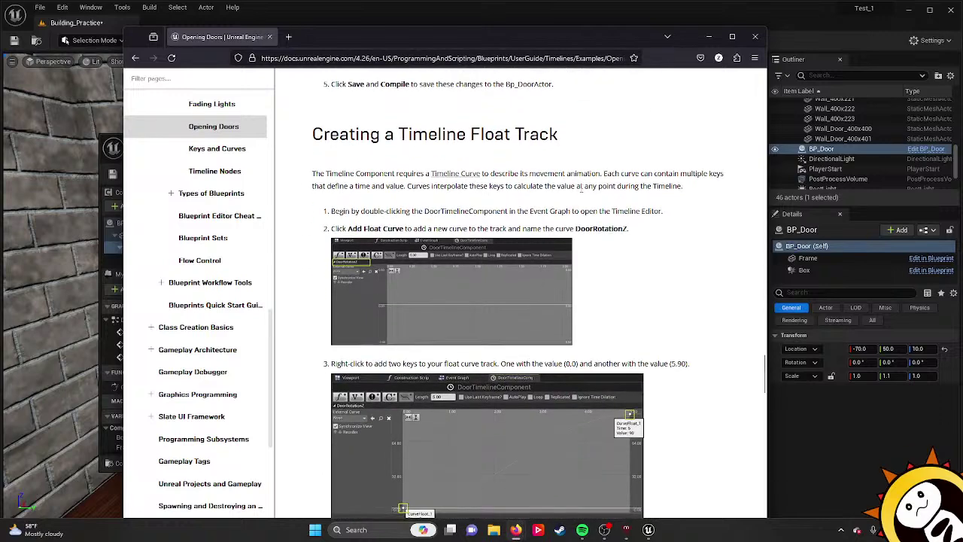
scroll(580, 188, down, 1)
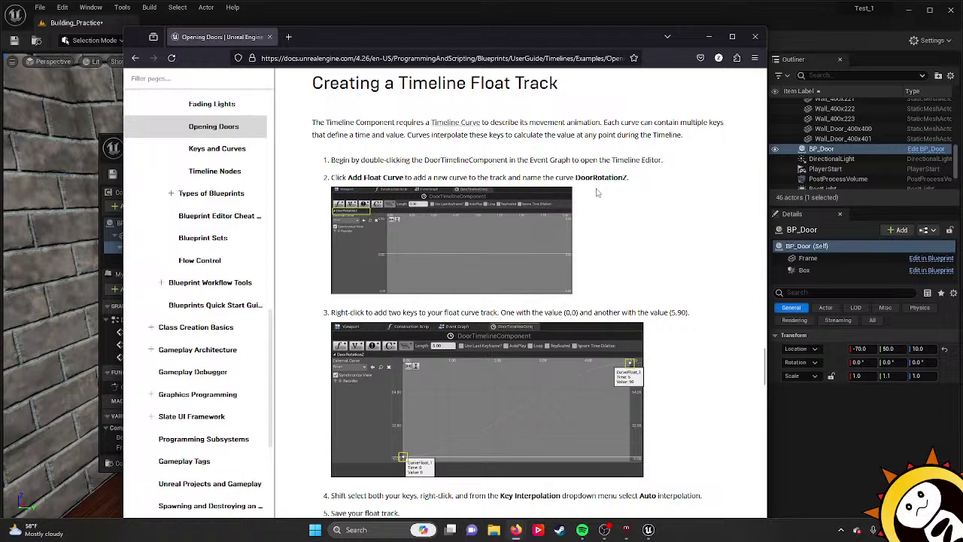
scroll(618, 195, down, 2)
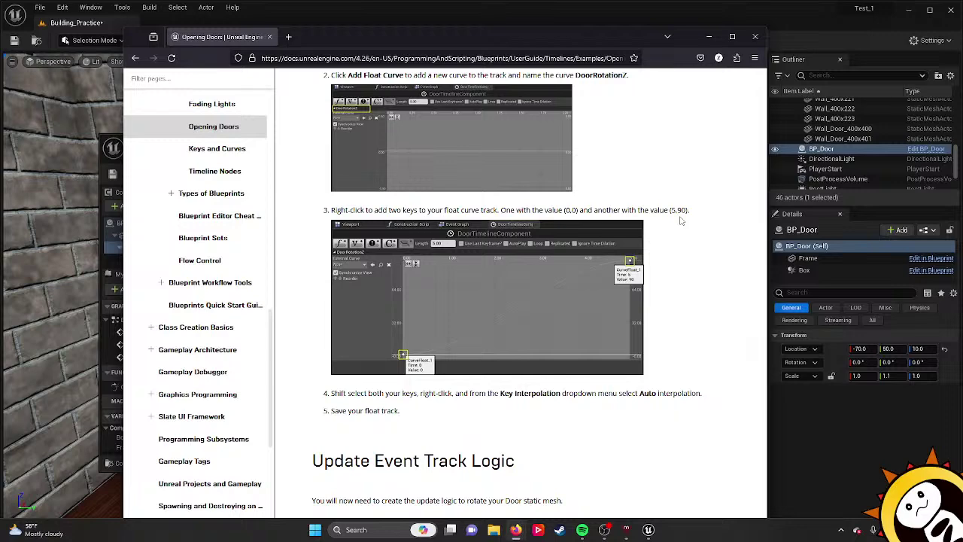
Switch back to Unreal Editor, open the TimelineDoor node for editing, and add a float track named DoorAnimation.
click(297, 7)
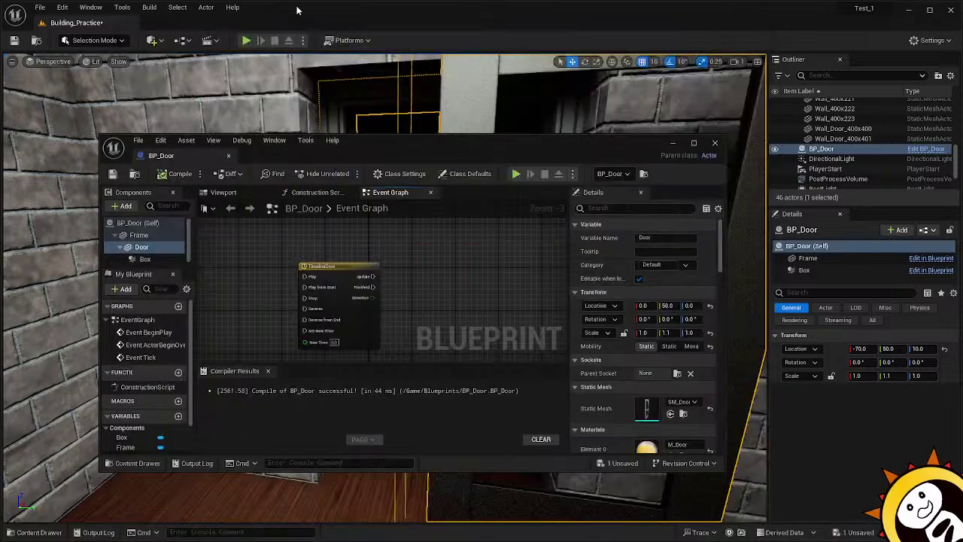
double_click(346, 269)
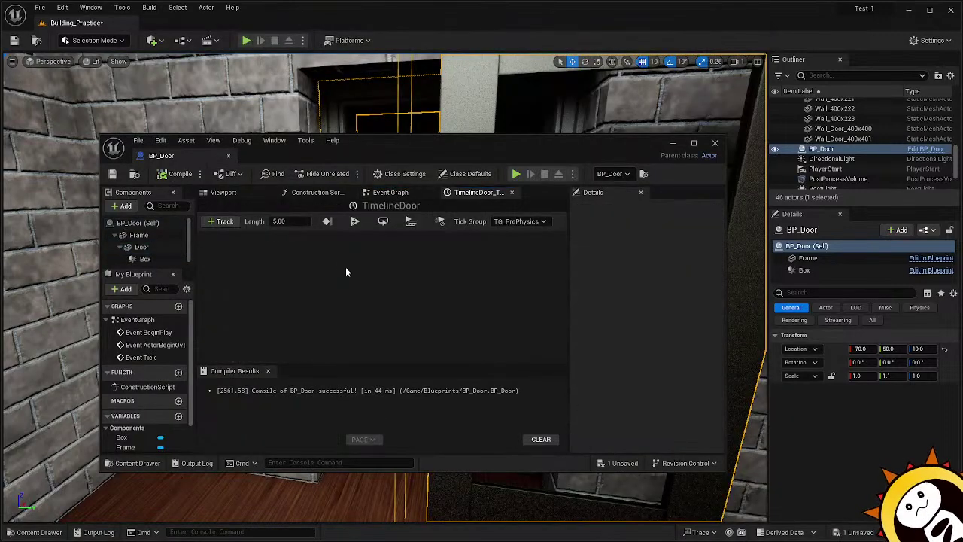
click(224, 221)
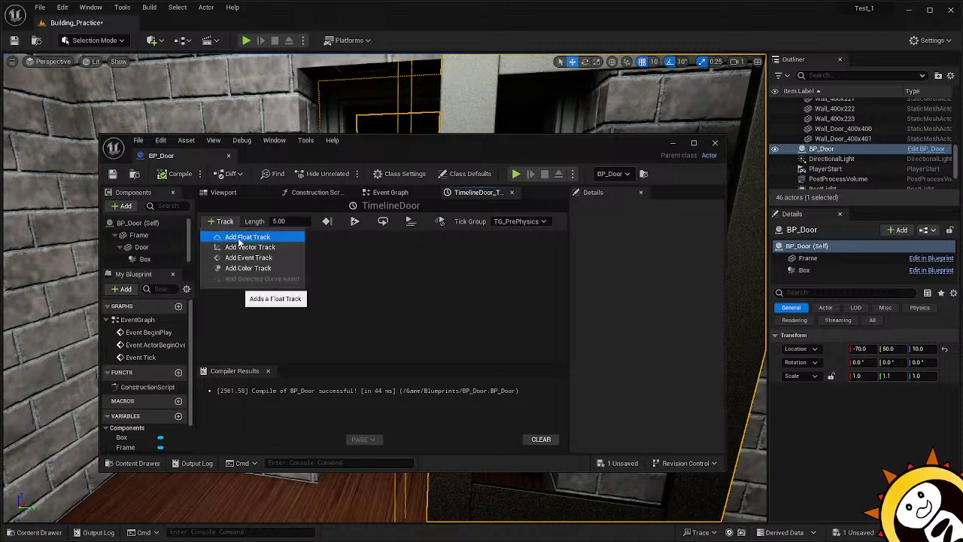
click(240, 237)
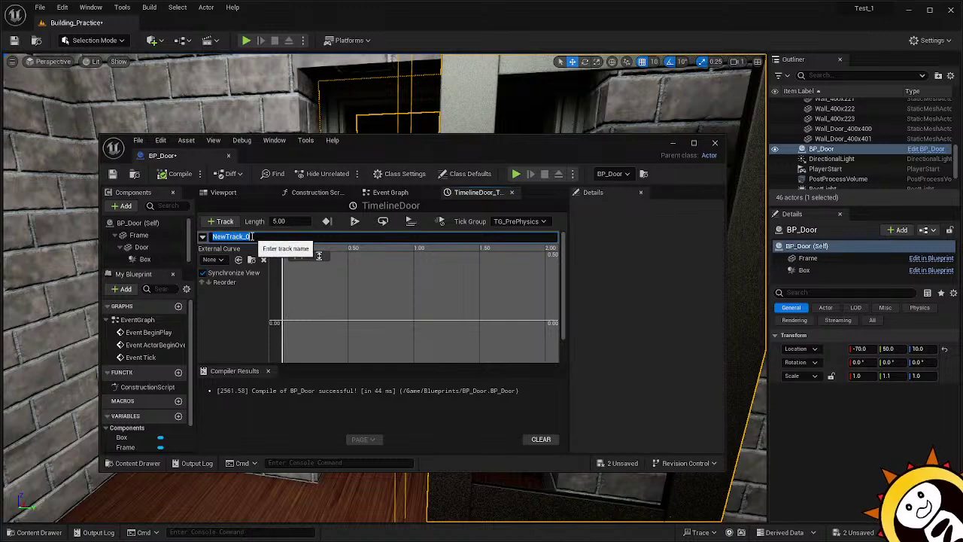
text(DoorAnimati)
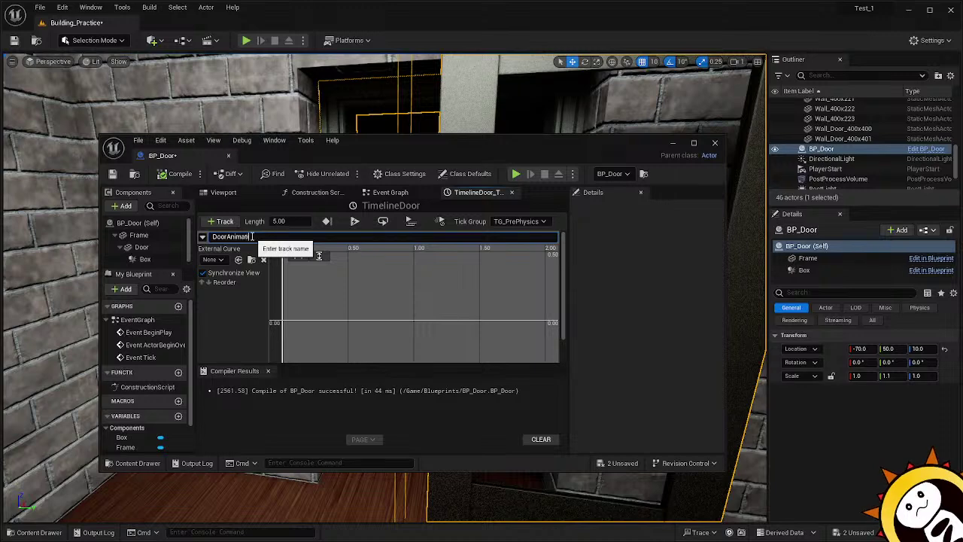
text(on)
key(Return)
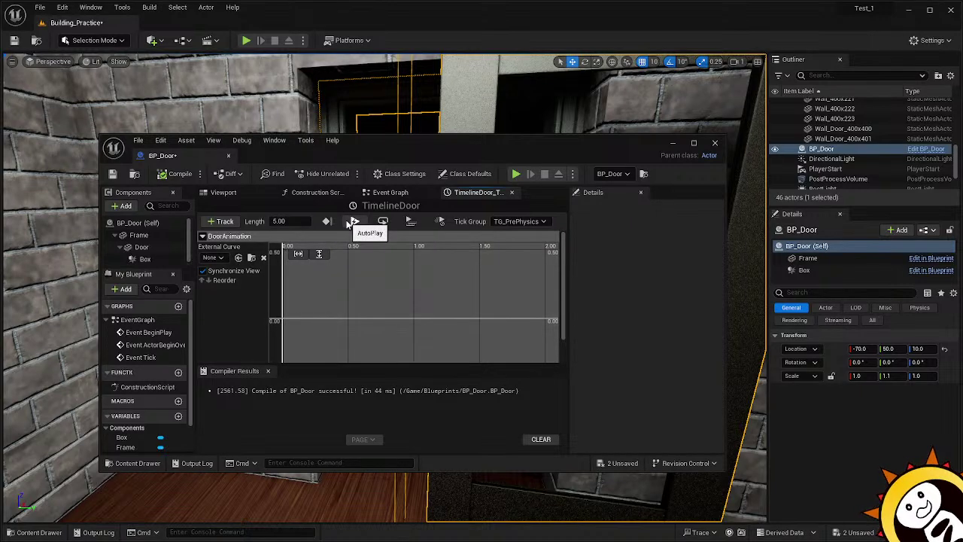
Add two keys on the zero line of the DoorAnimation curve, one near the start and one further along.
right_click(290, 321)
click(332, 337)
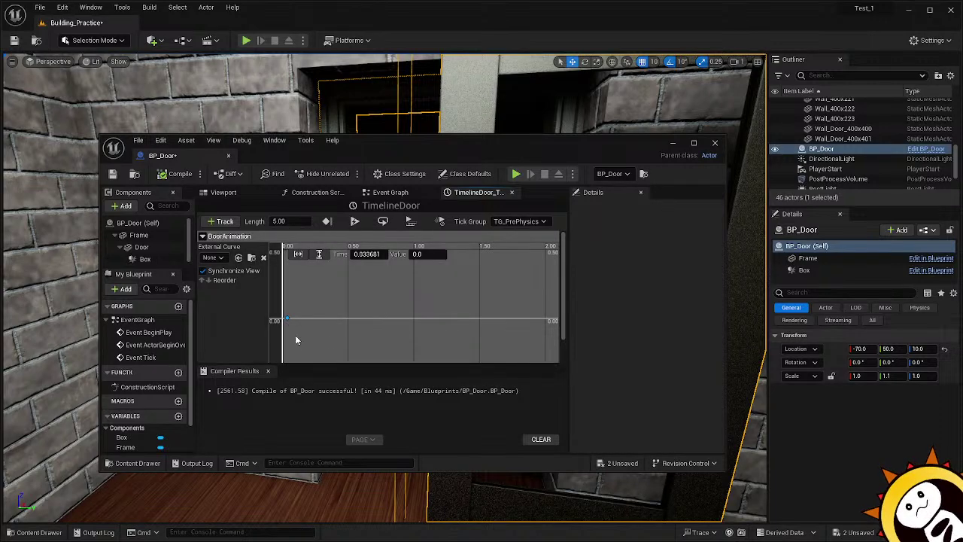
right_click(433, 319)
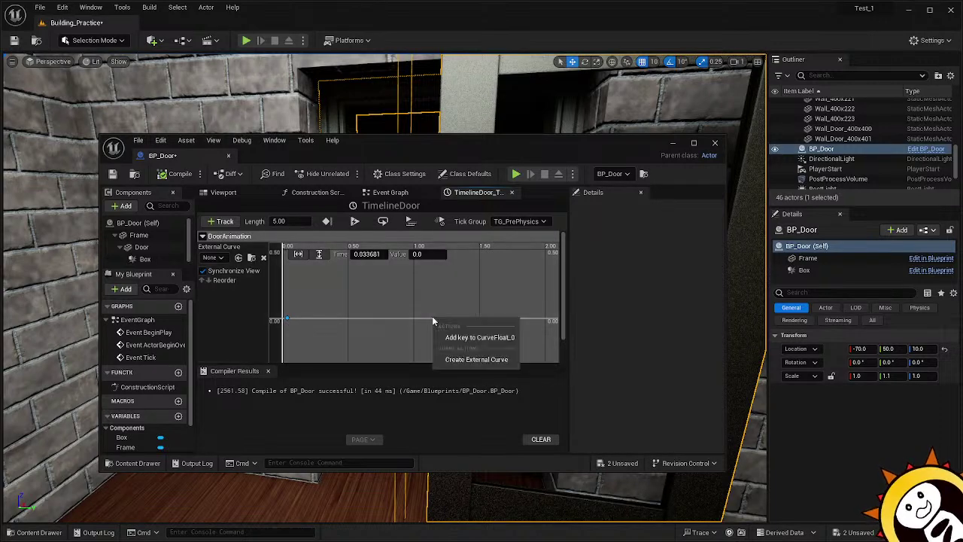
click(473, 337)
Set the time of the first DoorAnimation key to 0.
click(288, 320)
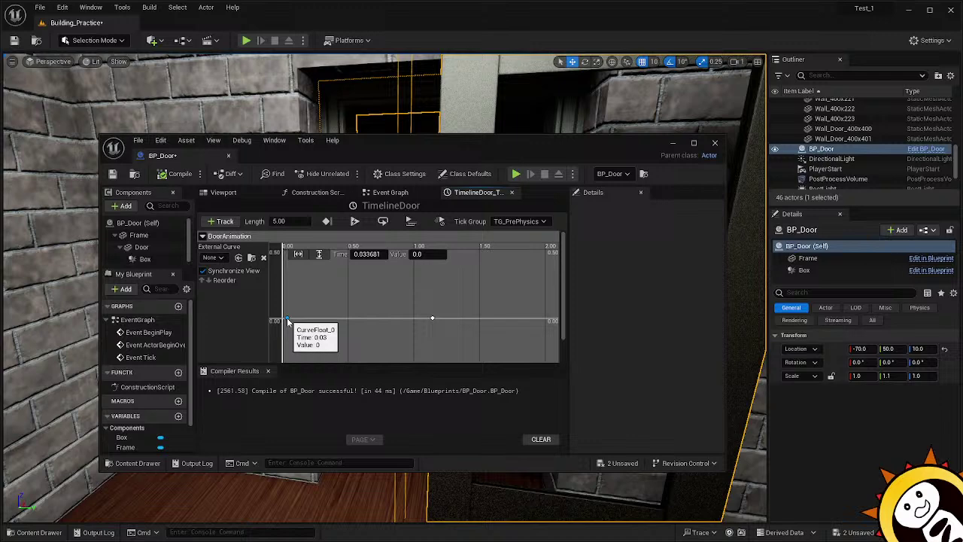
click(367, 254)
text(0)
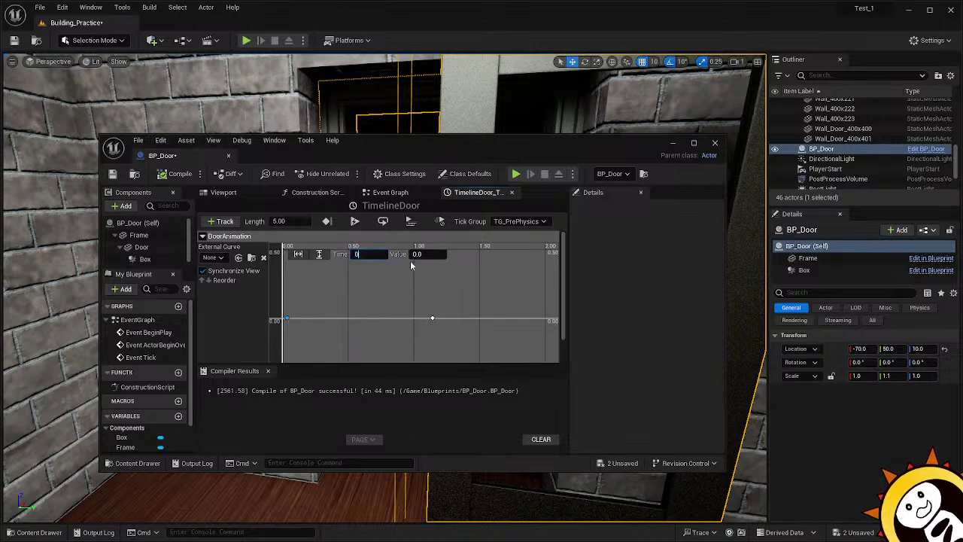
click(409, 285)
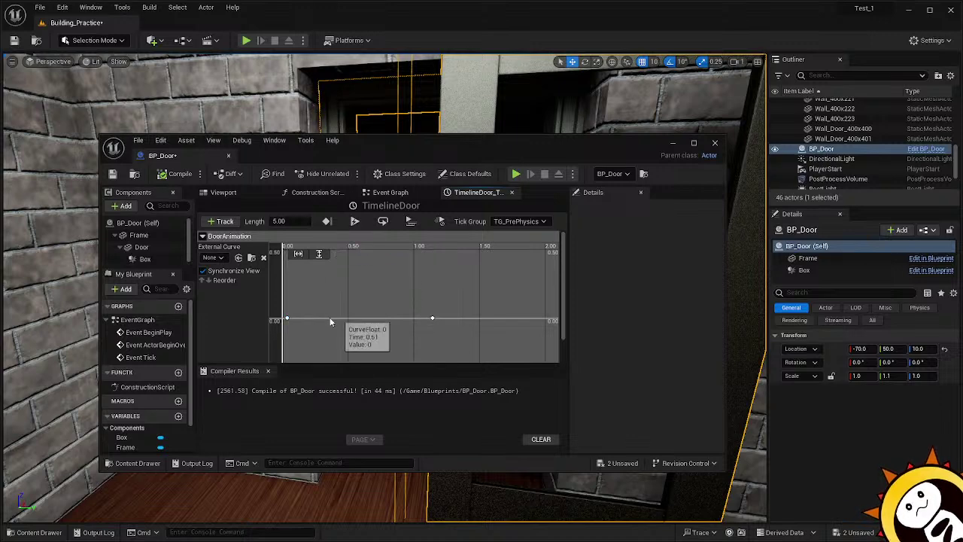
click(287, 321)
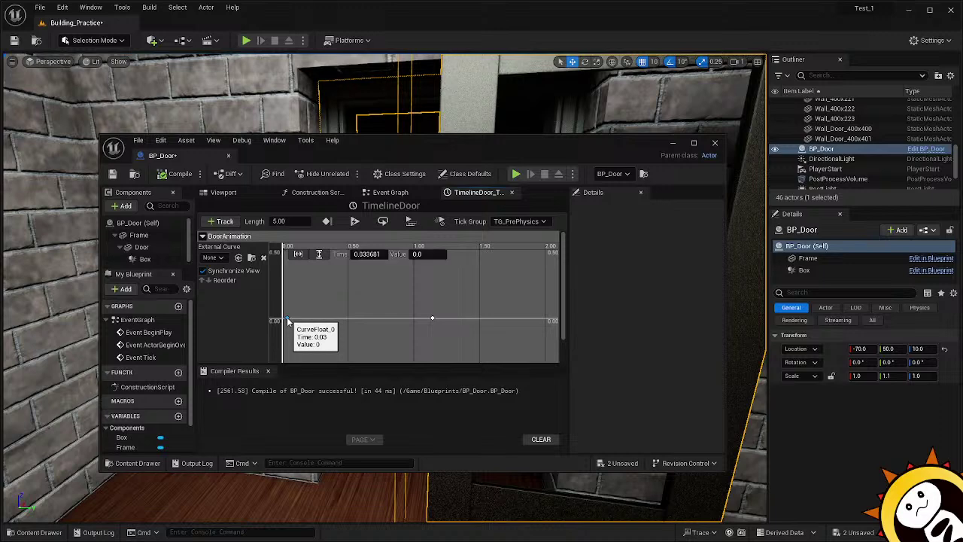
click(365, 255)
text(0)
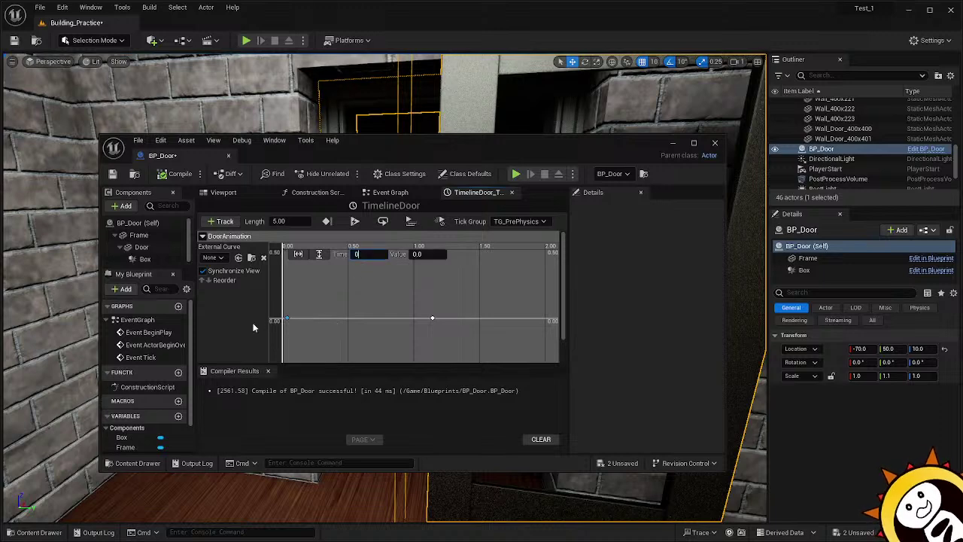
click(253, 327)
Set the second DoorAnimation key to time 5 and value 90.
shift+click(434, 319)
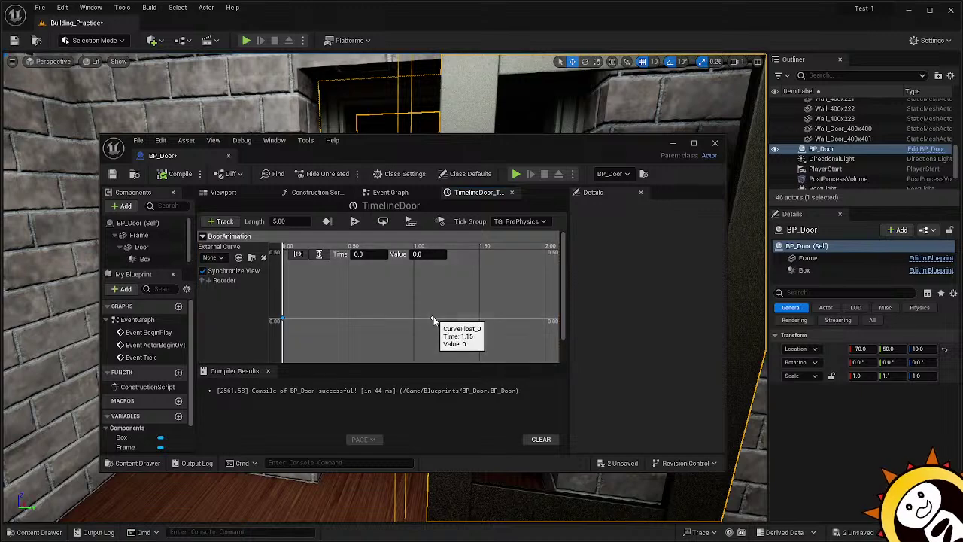
click(367, 255)
text(5)
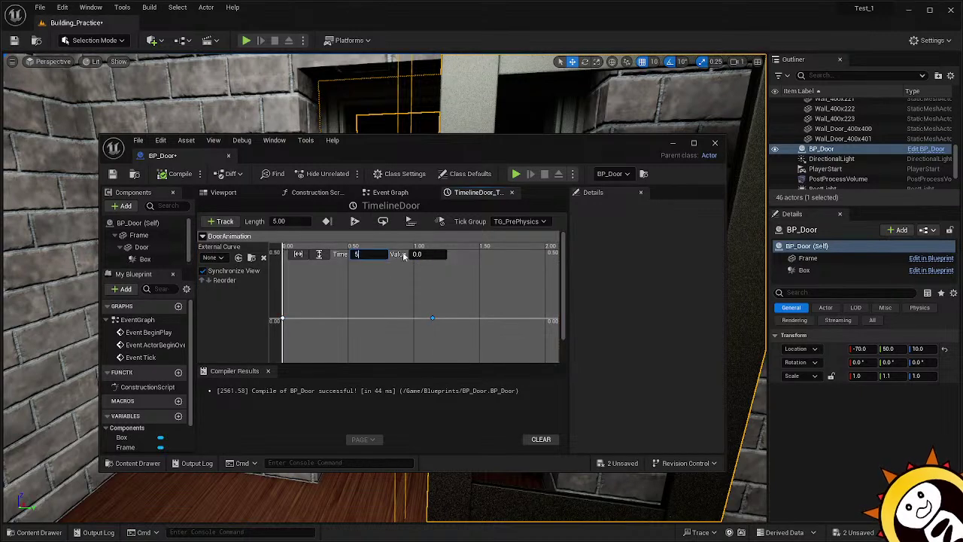
click(426, 255)
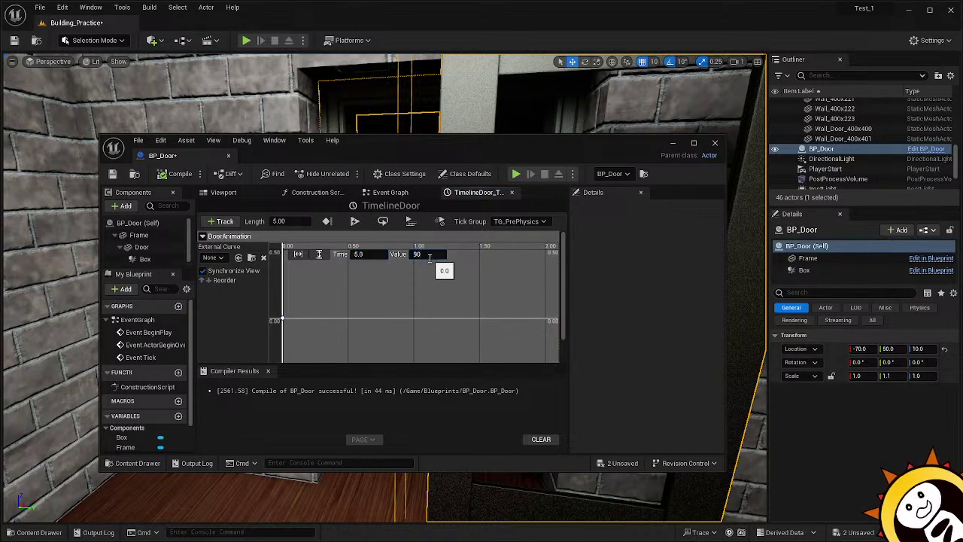
text(90)
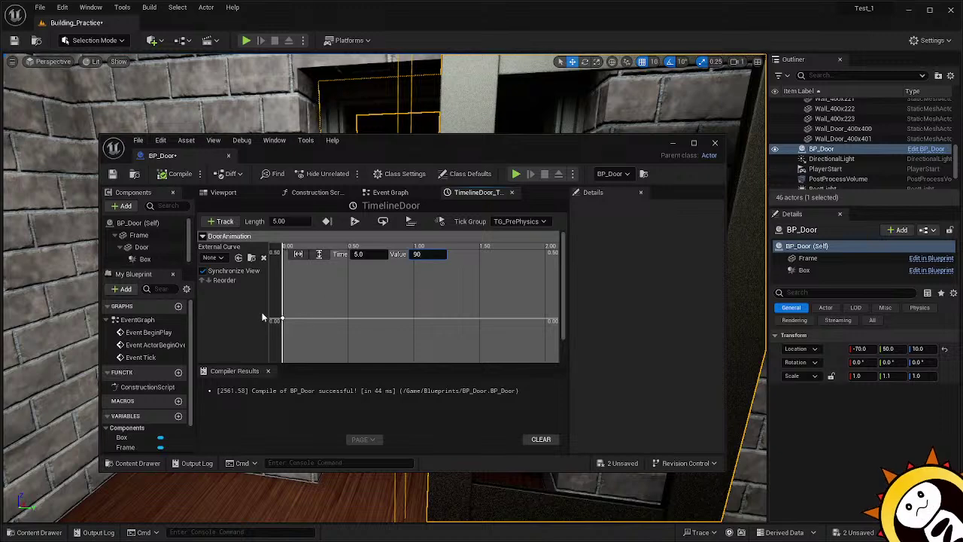
click(298, 254)
click(319, 253)
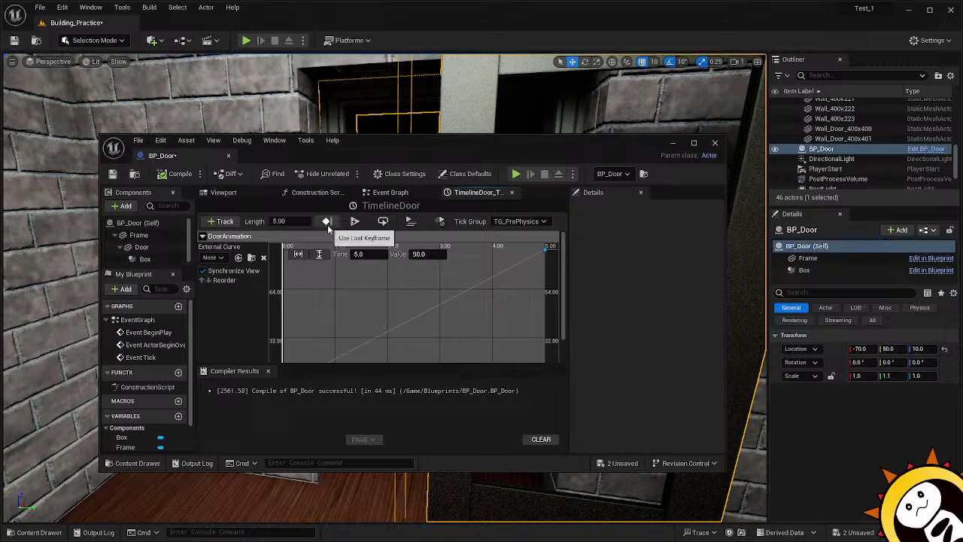
click(218, 257)
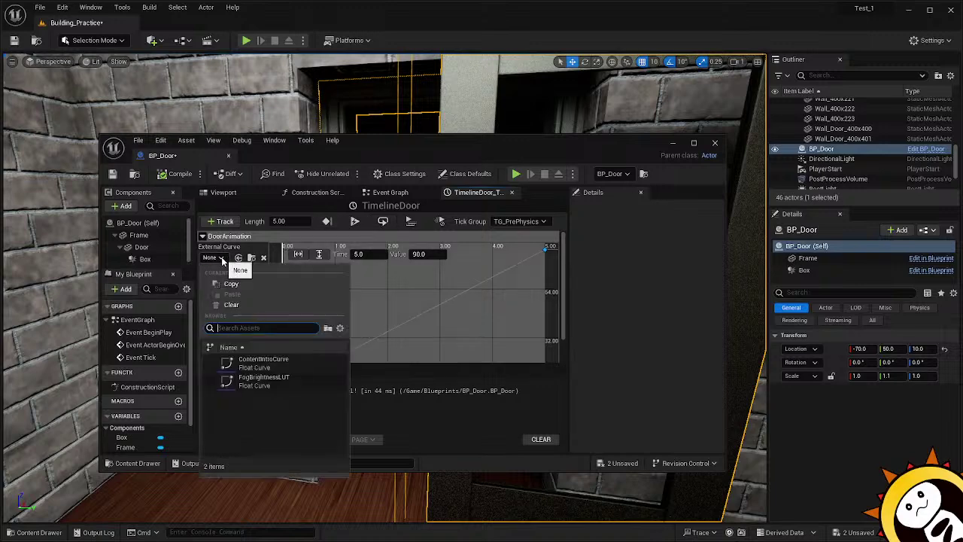
click(222, 259)
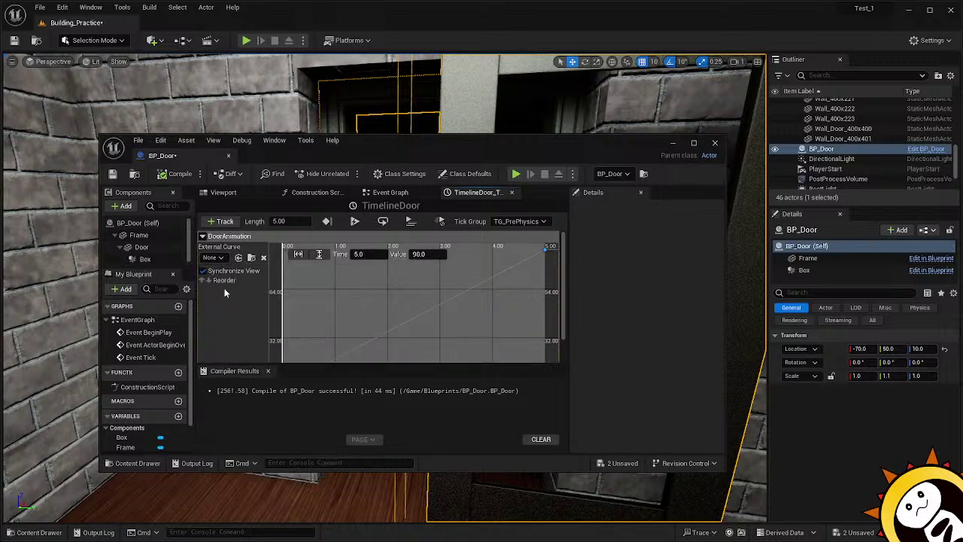
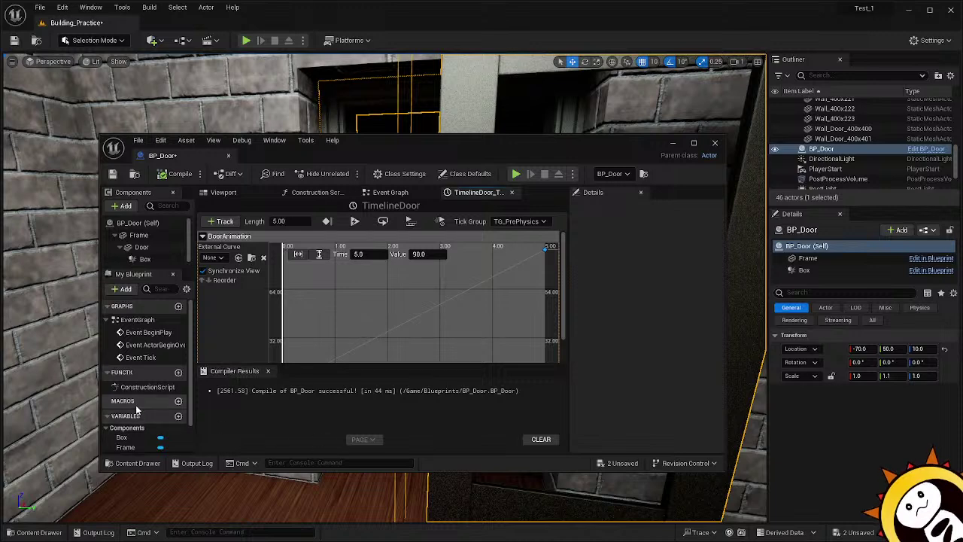
scroll(161, 367, down, 2)
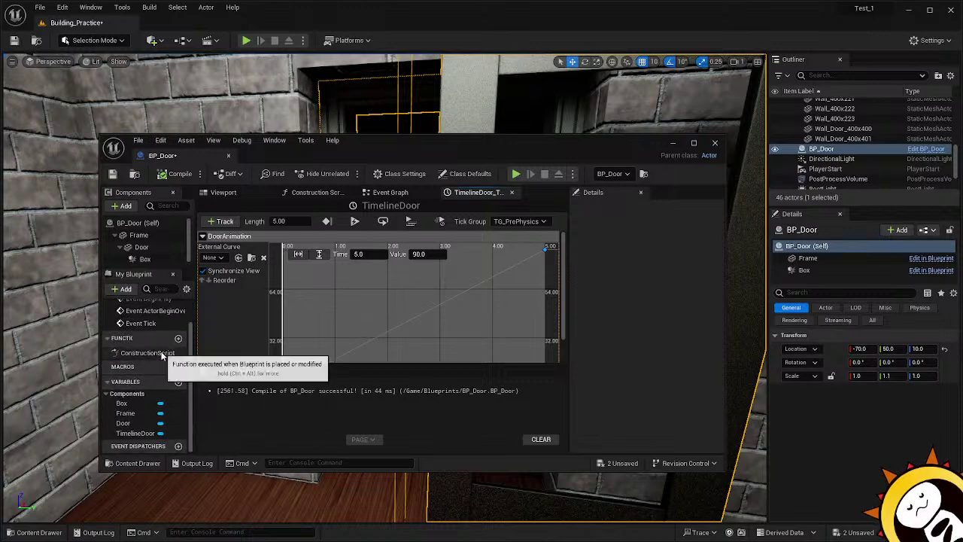
scroll(161, 358, up, 2)
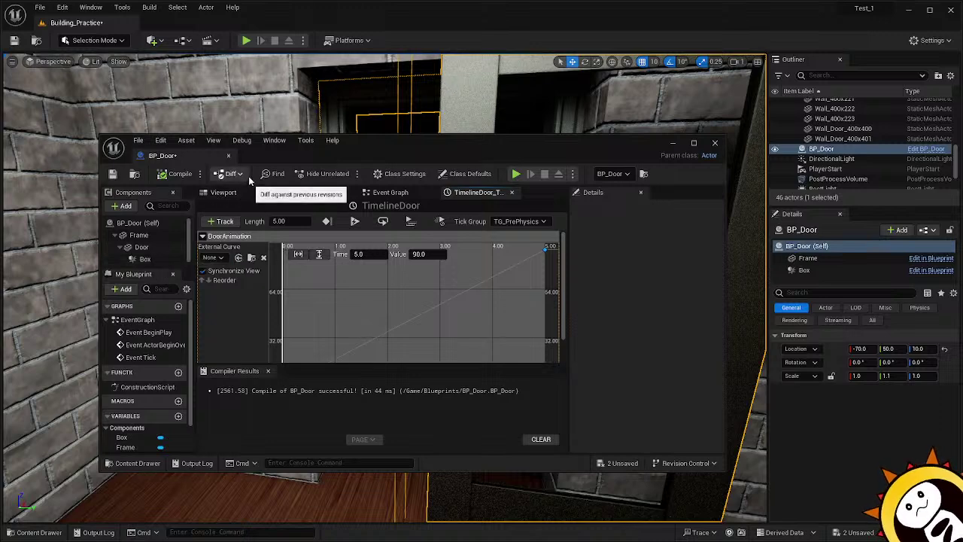
Apply Auto key interpolation to both DoorAnimation keys, and compile and save the BP_Door blueprint.
mouse_move(547, 254)
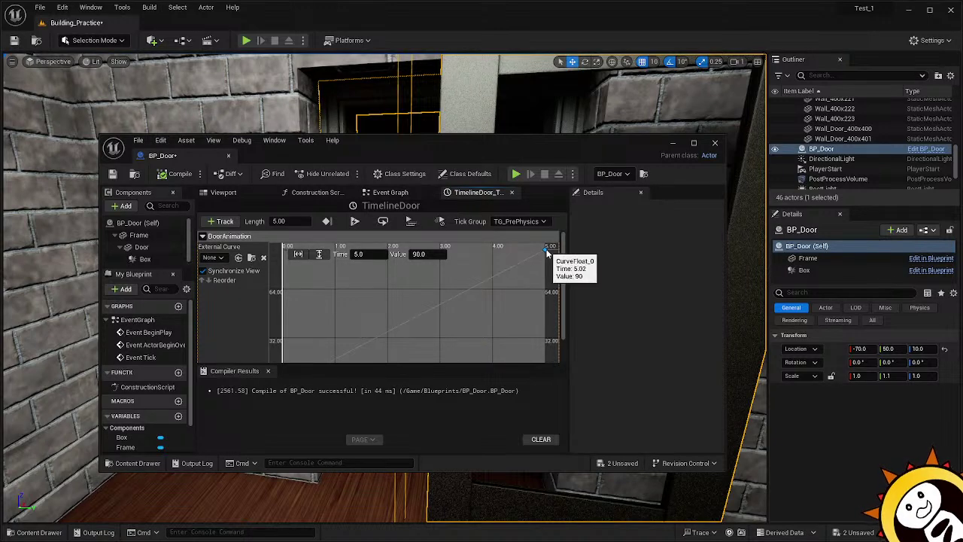
scroll(507, 289, down, 1)
scroll(490, 313, down, 1)
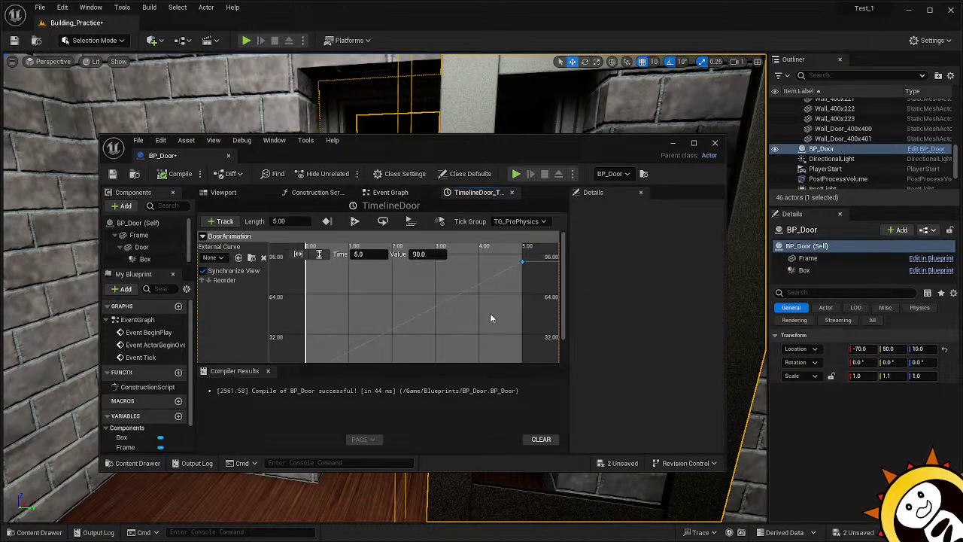
scroll(490, 313, down, 1)
scroll(474, 307, down, 1)
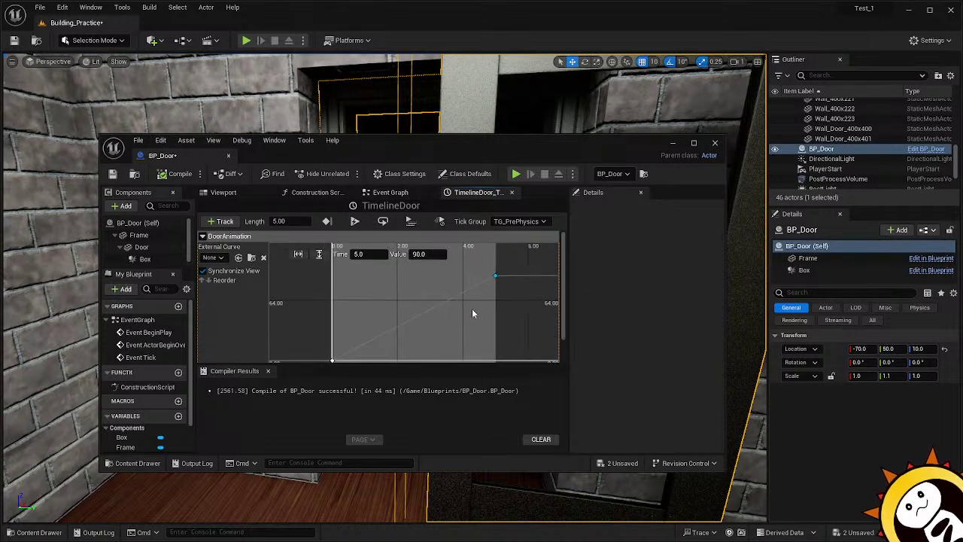
shift+click(333, 361)
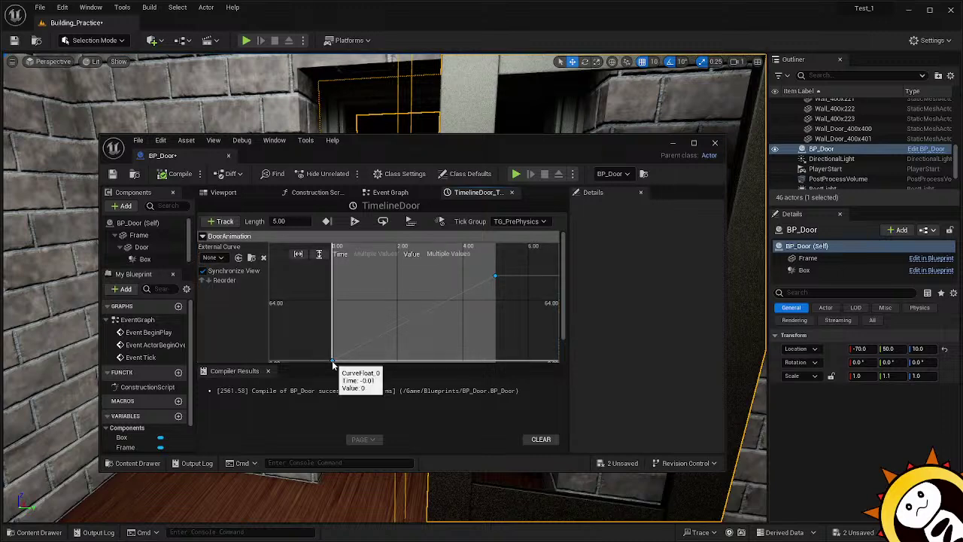
right_click(495, 278)
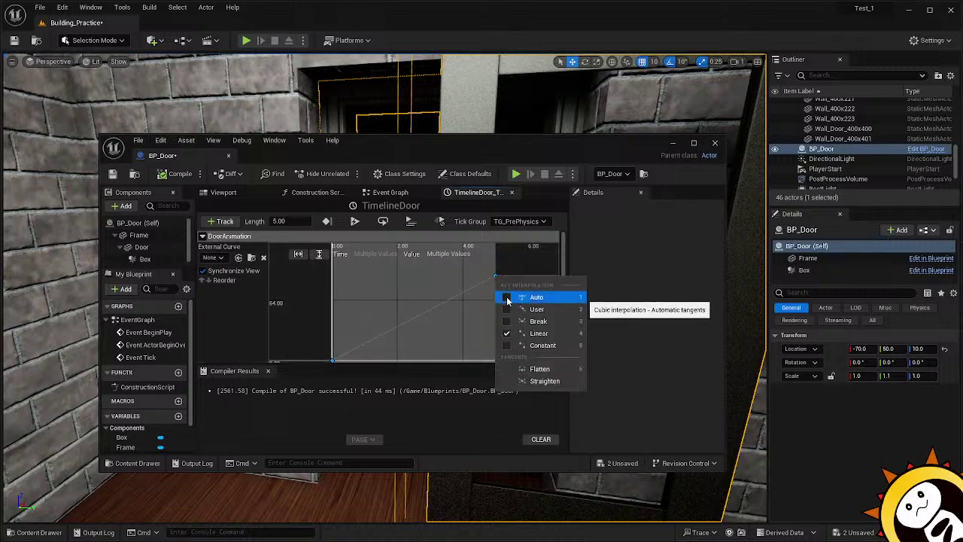
click(508, 300)
click(179, 174)
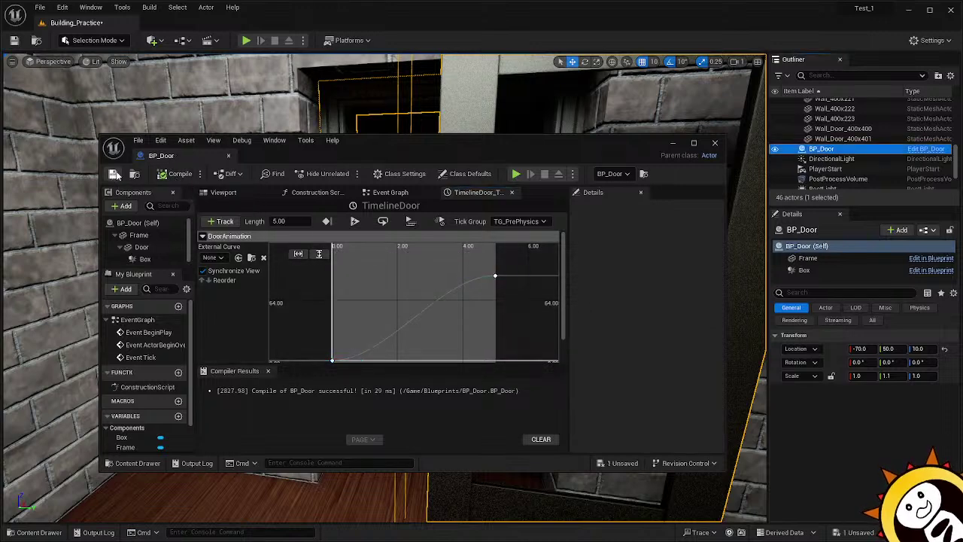
Return to the Event Graph, switch to the browser's Opening Doors documentation and find the Update Event Track Logic section.
click(264, 194)
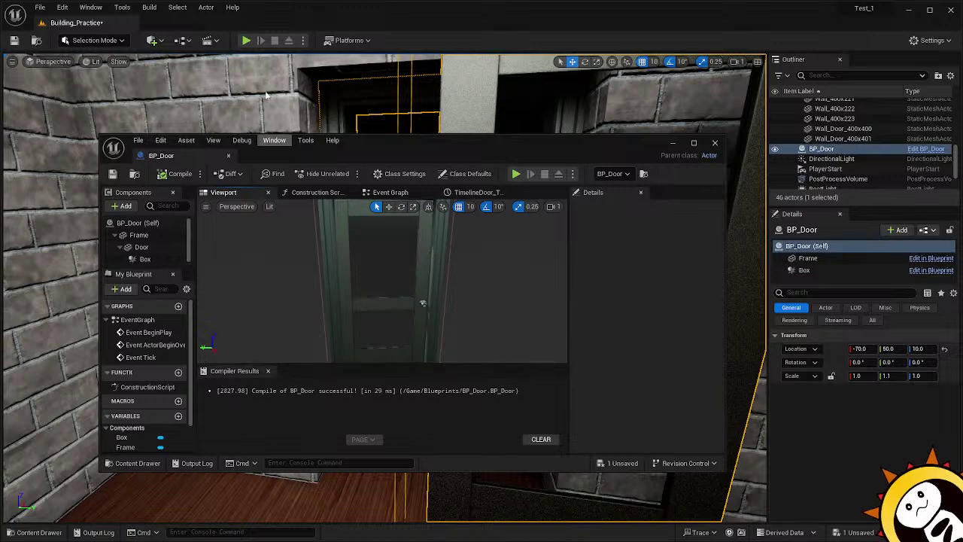
click(387, 193)
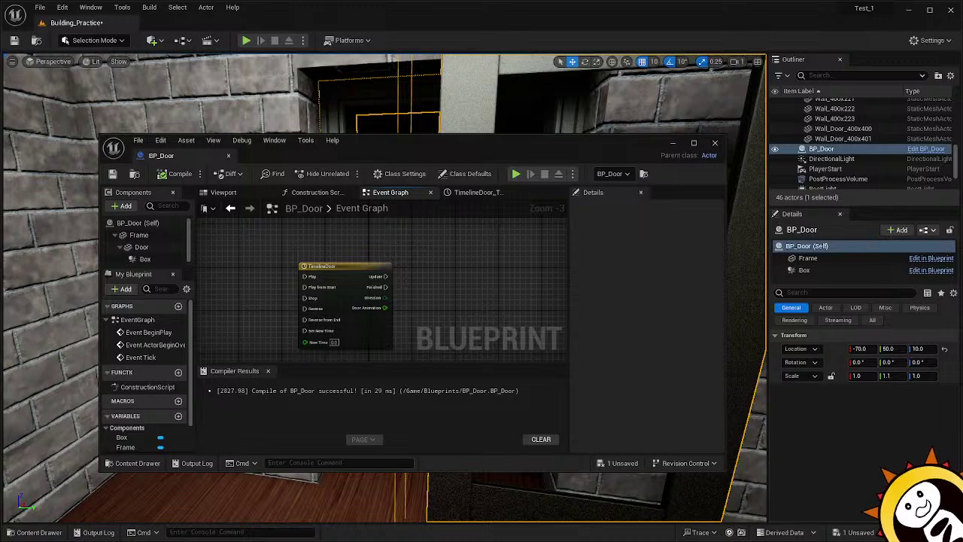
drag(962, 150, 485, 28)
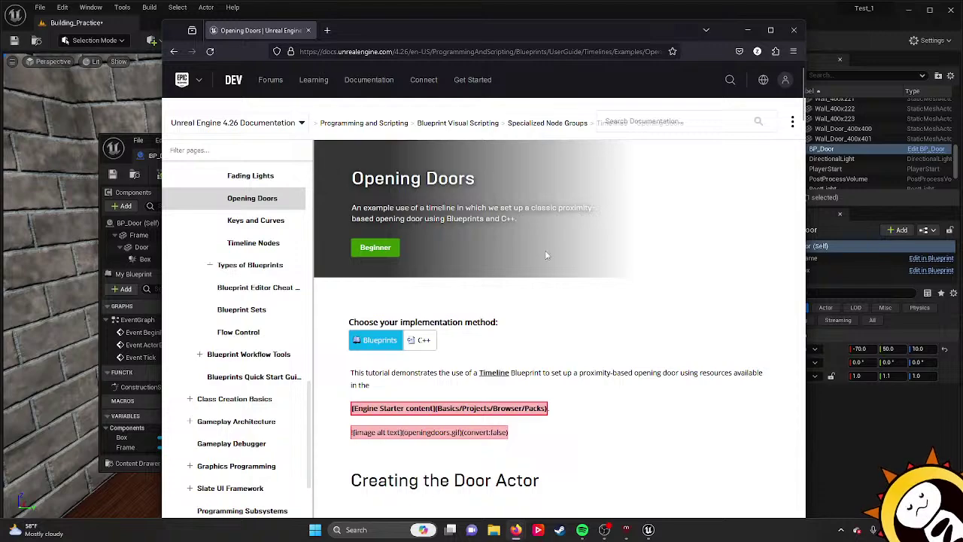
scroll(546, 255, down, 10)
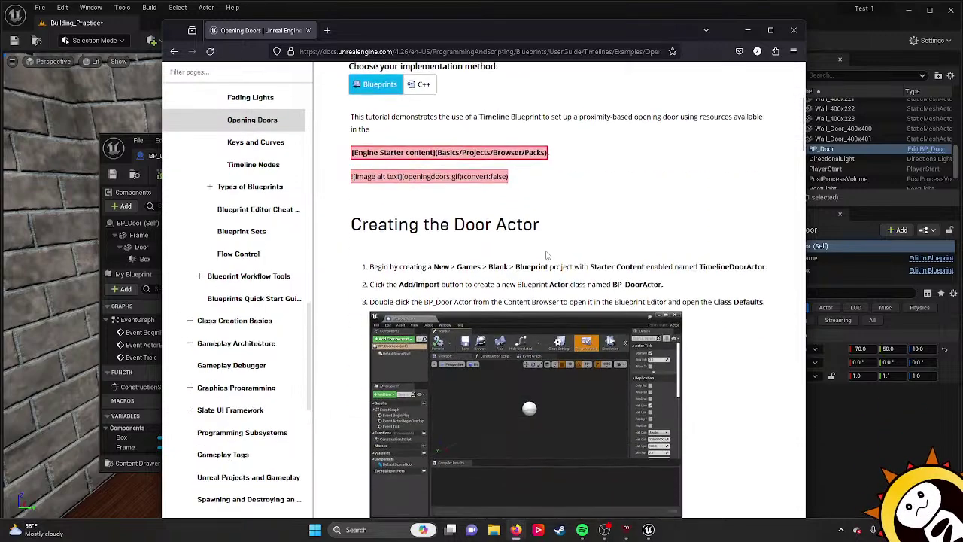
scroll(568, 236, down, 15)
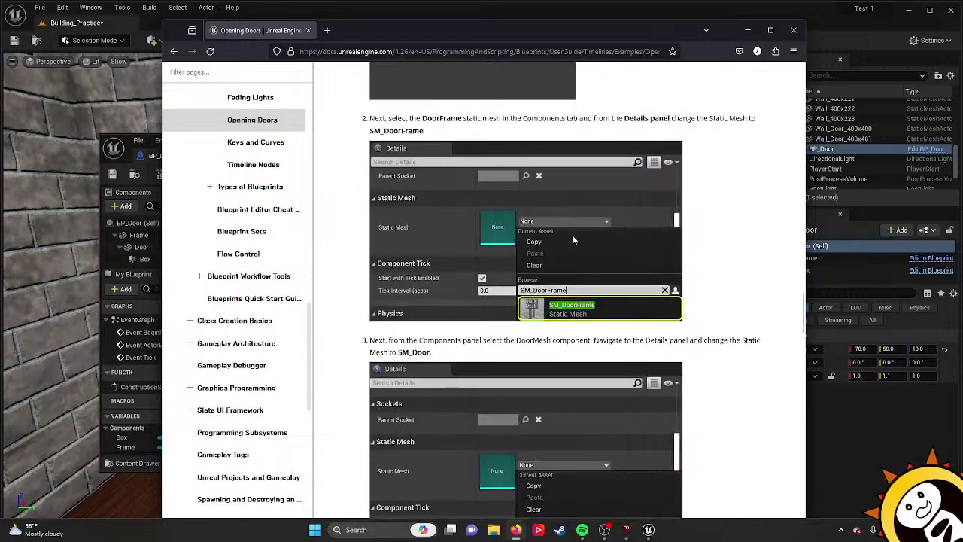
scroll(580, 243, up, 3)
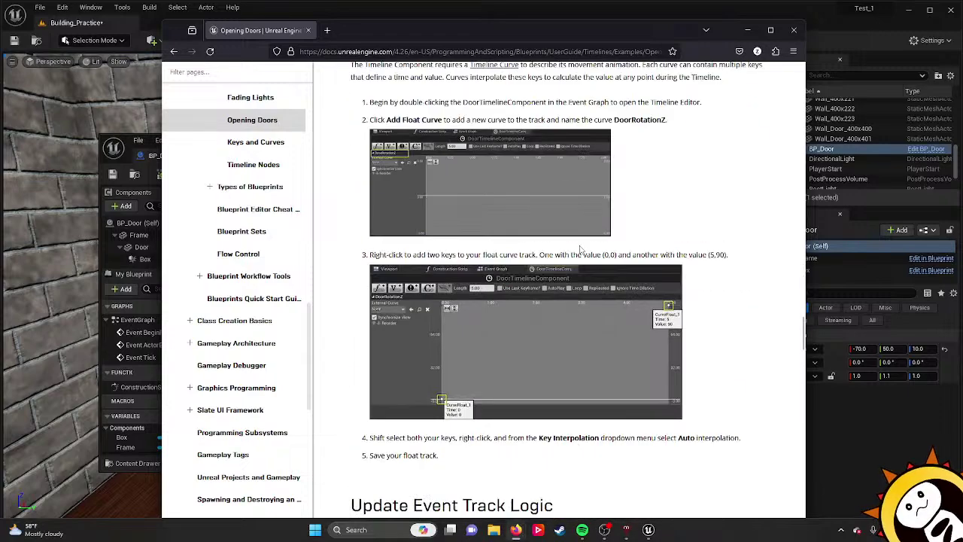
scroll(460, 236, down, 4)
scroll(460, 236, down, 3)
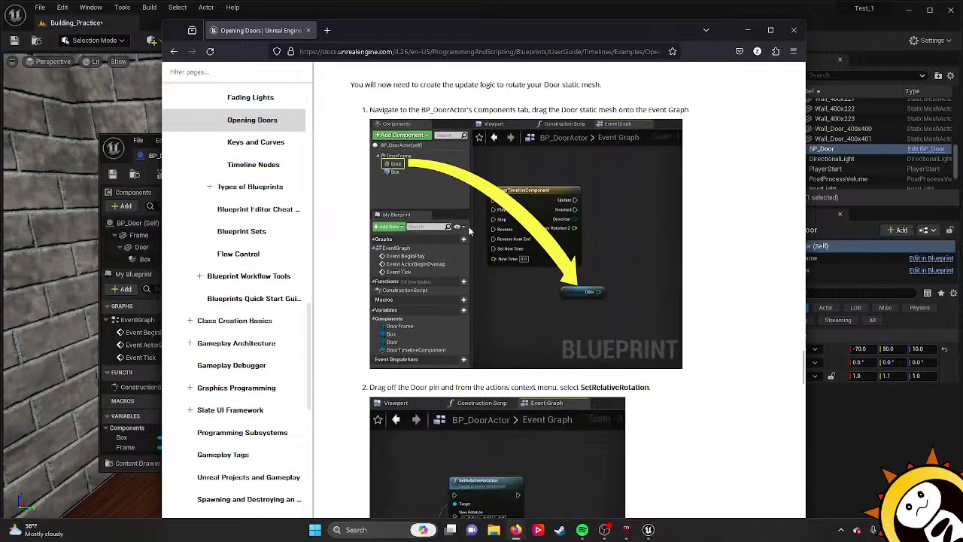
scroll(438, 249, up, 1)
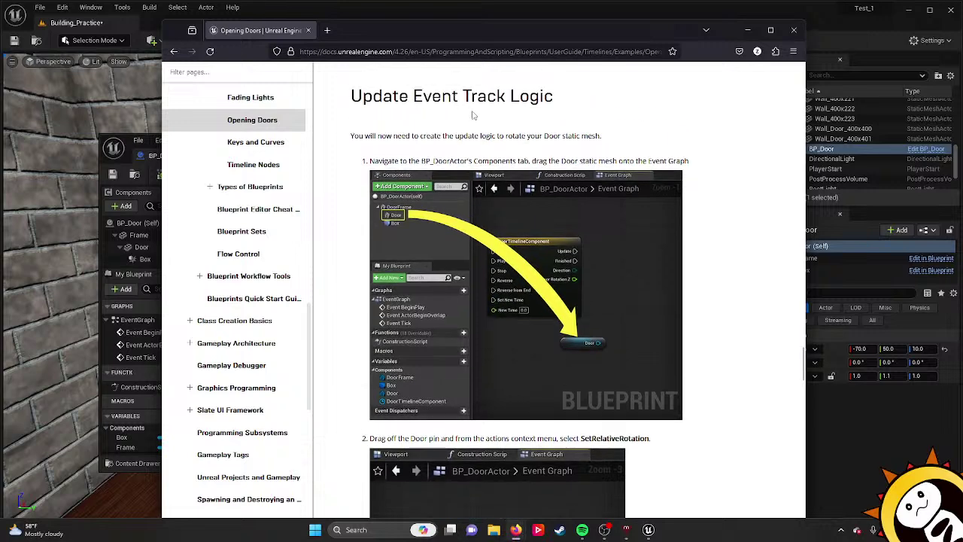
Read the documentation steps on adding SetRelativeRotation and Make Rotator nodes and connecting them to the timeline node.
scroll(505, 156, down, 3)
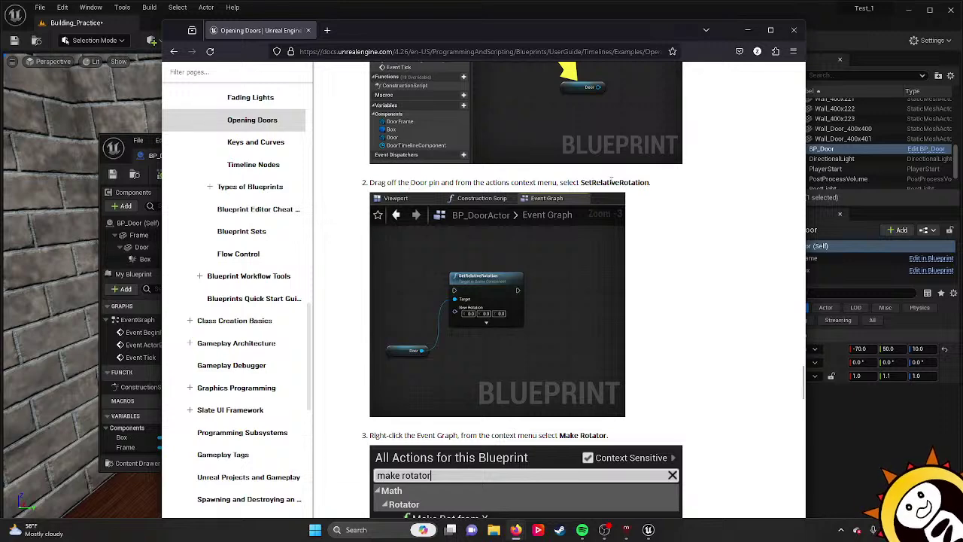
scroll(626, 185, down, 2)
scroll(626, 185, down, 1)
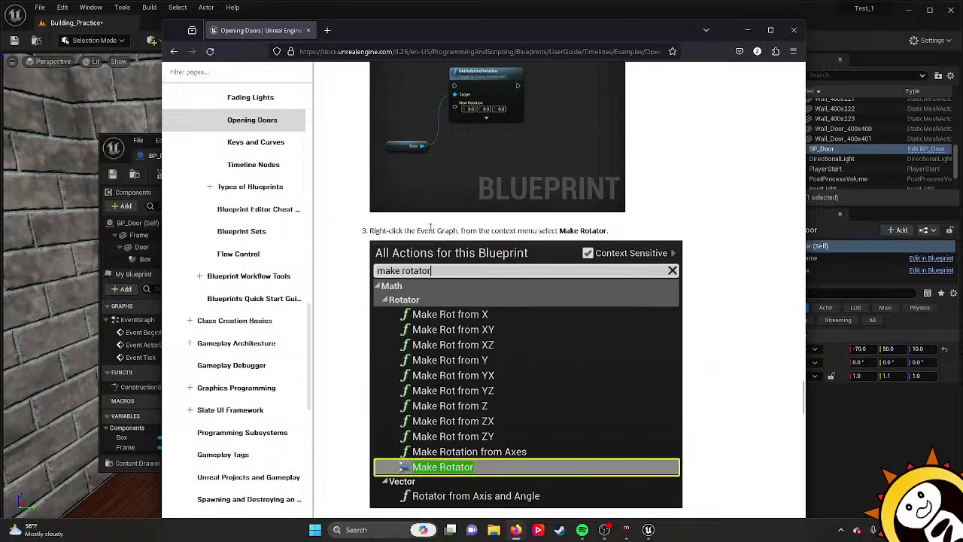
scroll(658, 205, down, 1)
scroll(742, 219, down, 3)
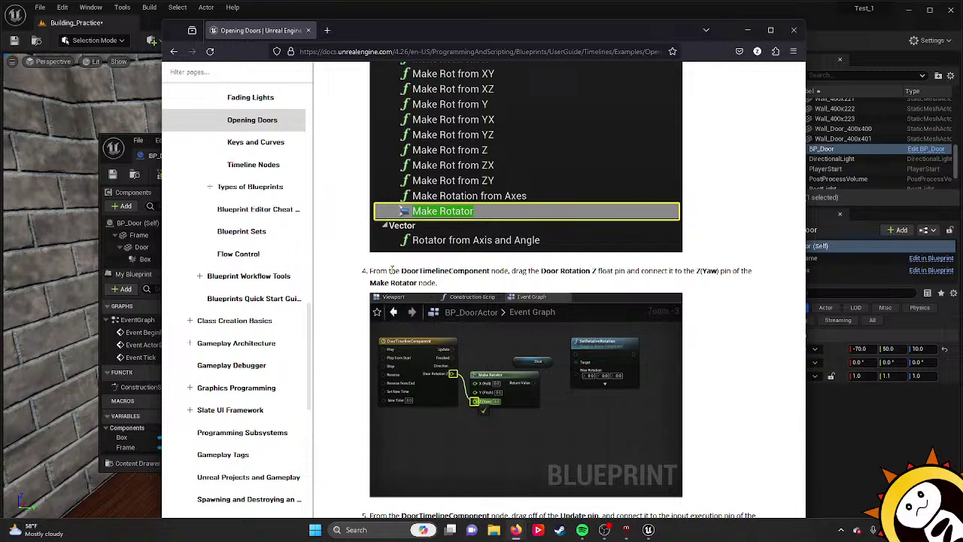
drag(389, 270, 718, 270)
click(711, 270)
scroll(687, 270, down, 3)
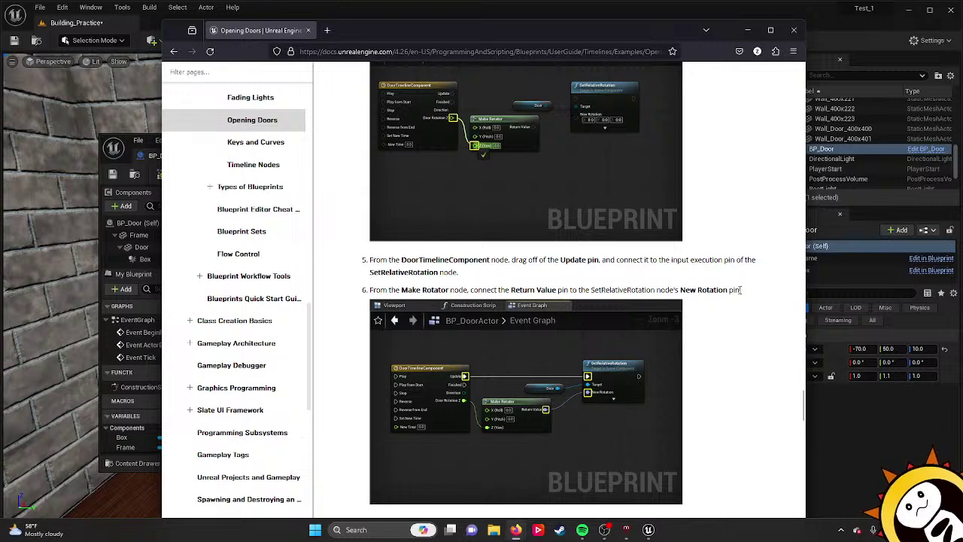
Read the documentation on binding the Box component's begin and end overlap events and placing the door actor in the level.
scroll(695, 269, down, 4)
scroll(478, 217, down, 2)
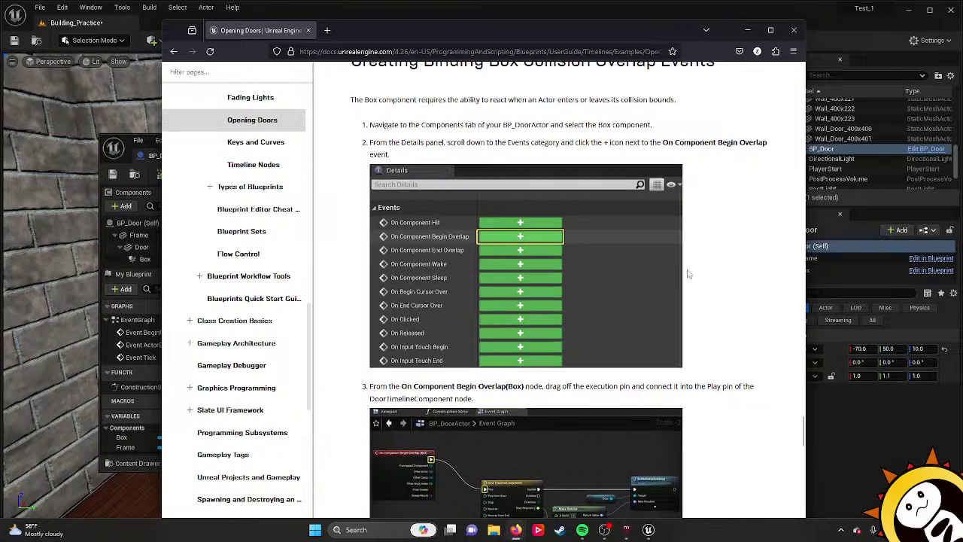
scroll(676, 277, down, 2)
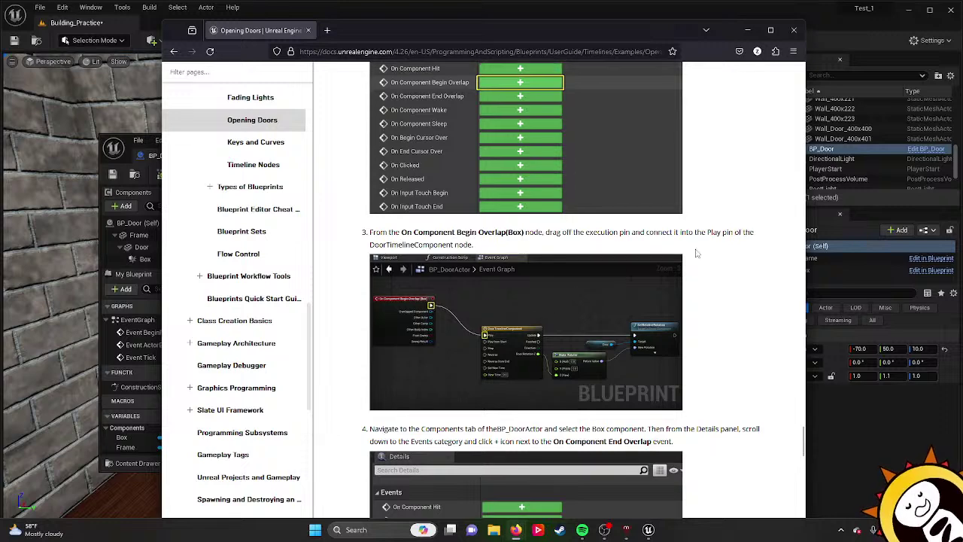
scroll(695, 251, down, 3)
scroll(734, 260, down, 2)
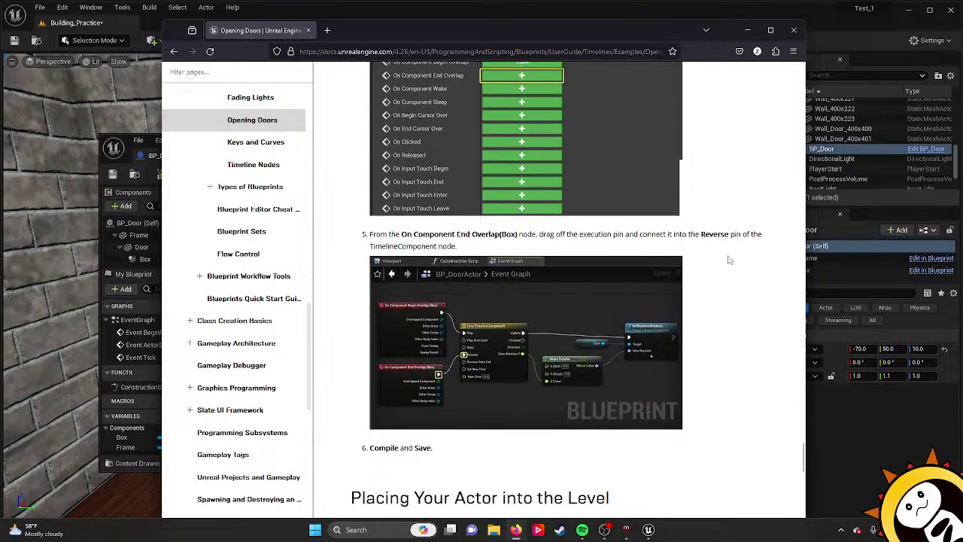
scroll(554, 244, down, 4)
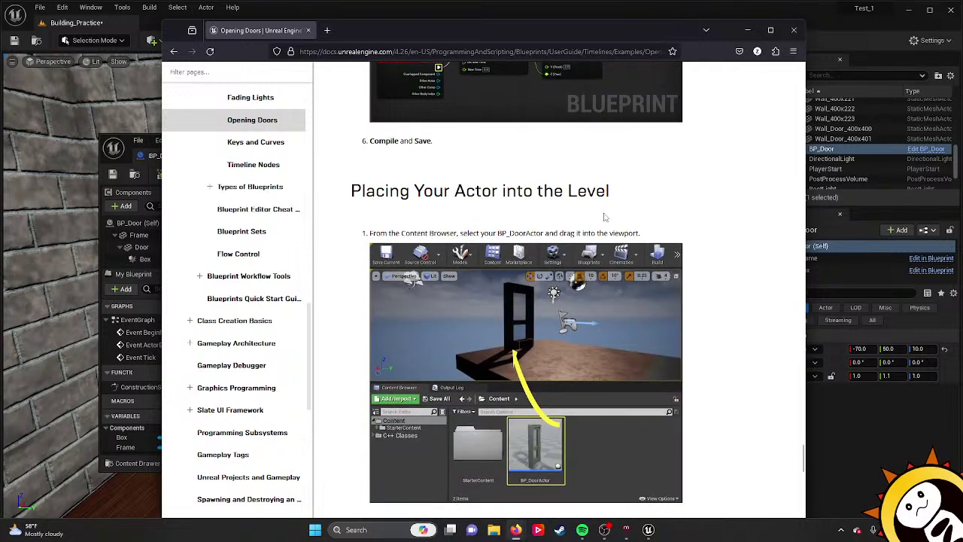
scroll(594, 213, up, 5)
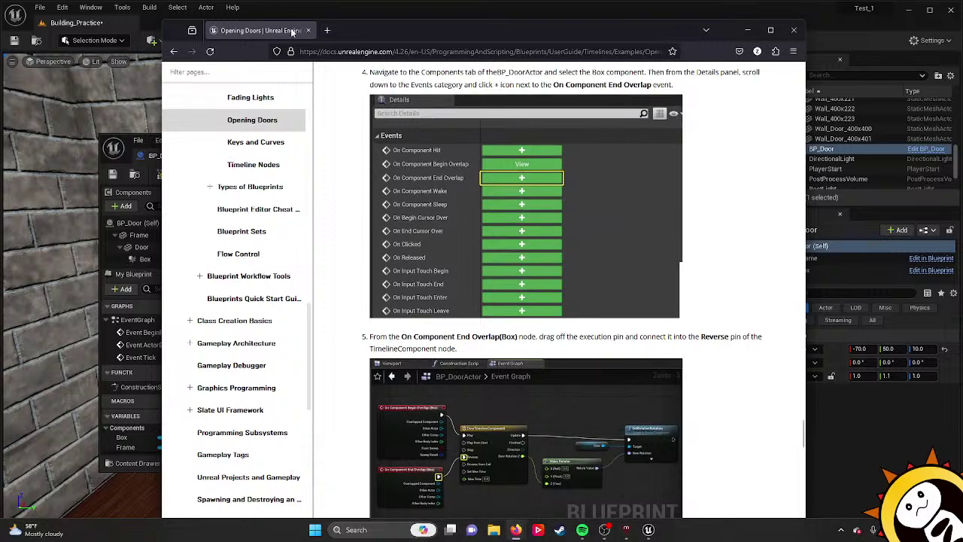
Switch back to Unreal Editor and place a Door component reference in the Event Graph beside the TimelineDoor node.
click(748, 30)
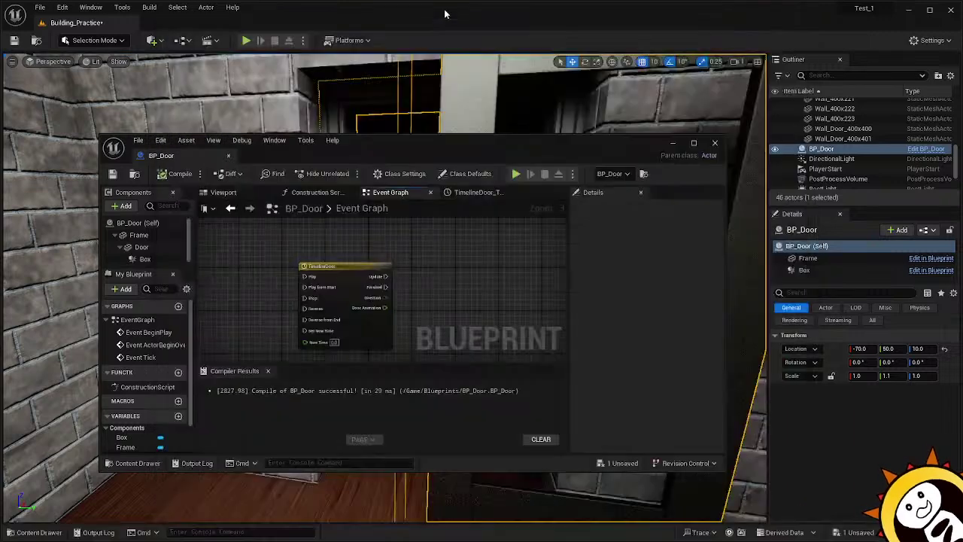
scroll(444, 295, down, 1)
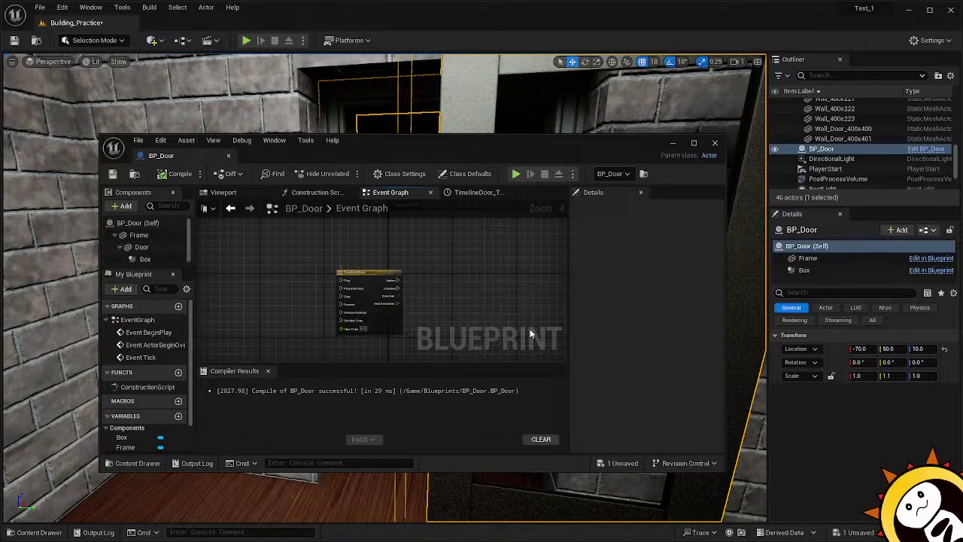
scroll(441, 334, up, 1)
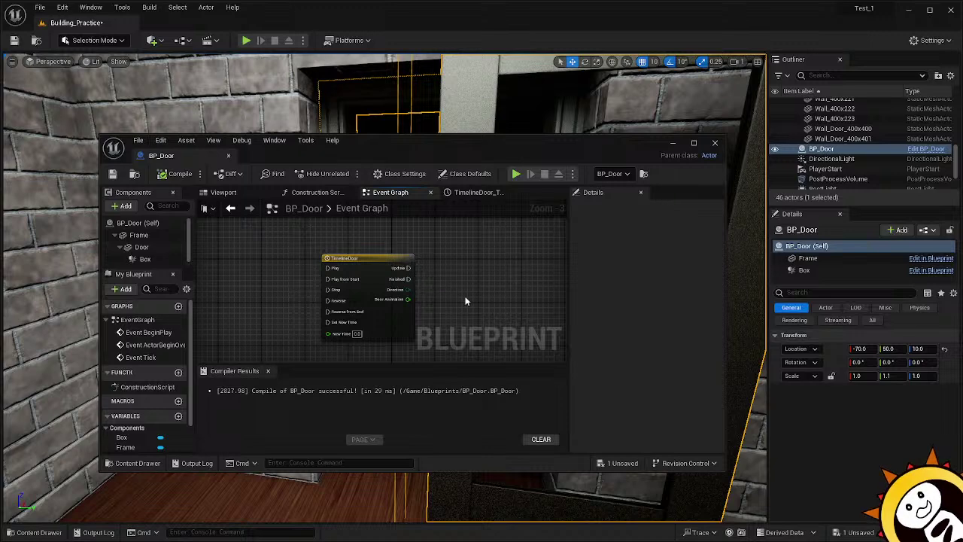
right_drag(465, 297, 417, 289)
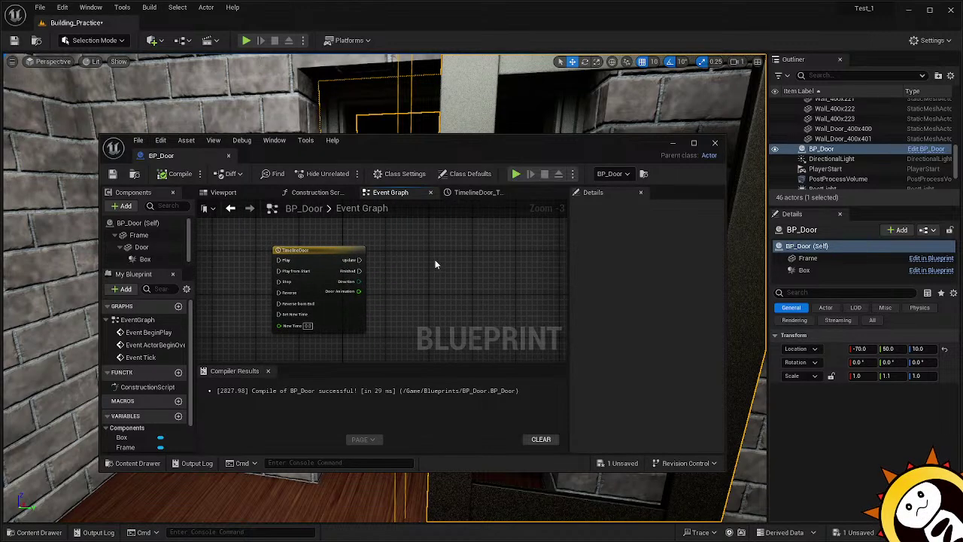
drag(143, 248, 404, 298)
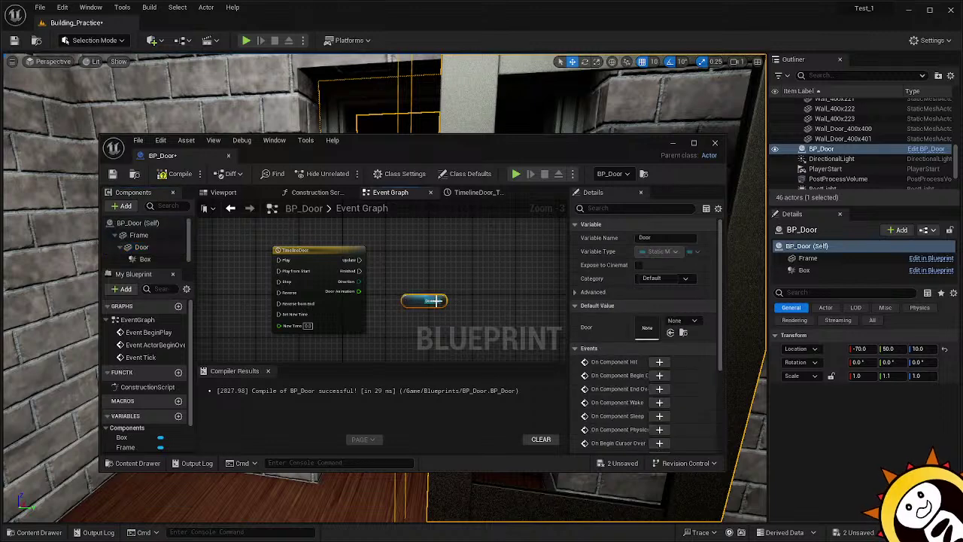
Try a Set Relative Rotation node targeting the Door reference, and delete that node.
drag(435, 300, 472, 291)
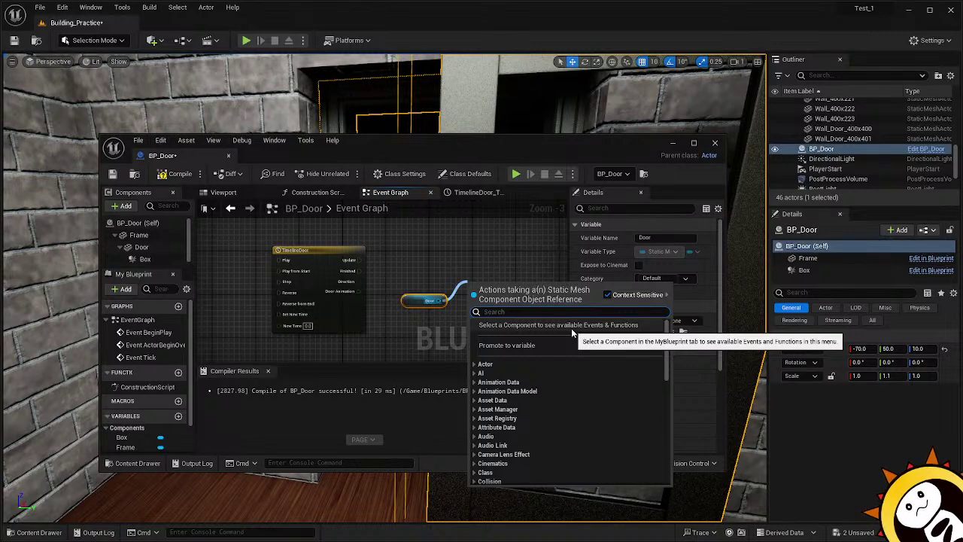
text(rot)
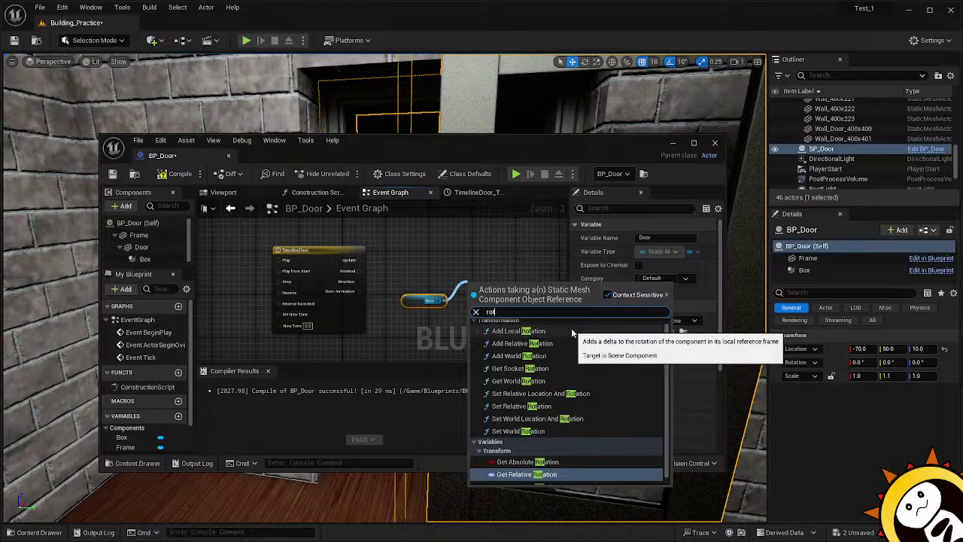
text(ation)
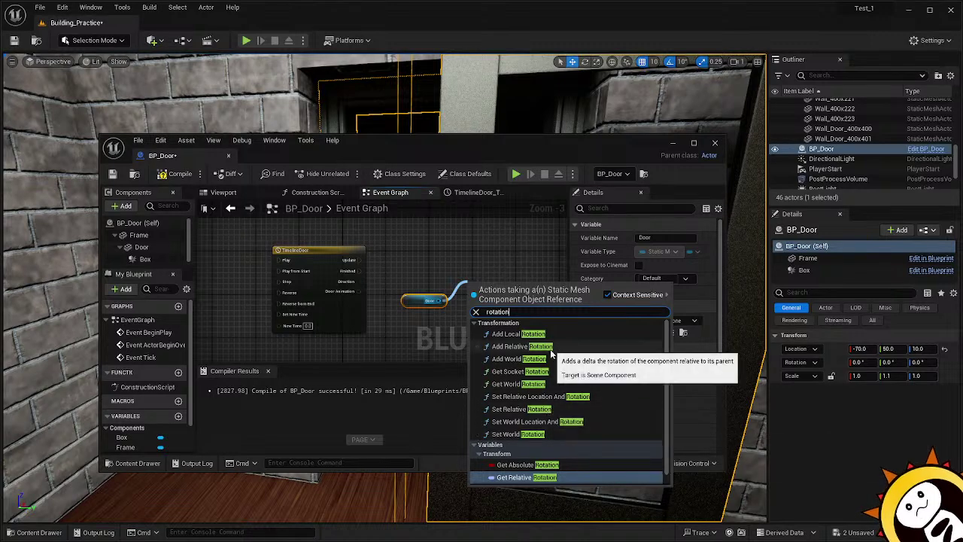
click(546, 410)
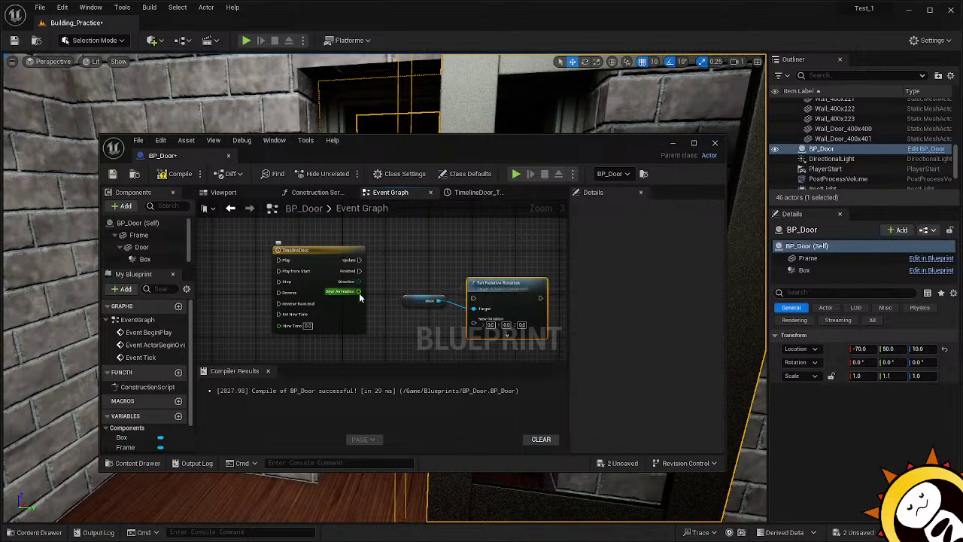
mouse_move(360, 292)
mouse_down()
mouse_move(474, 327)
mouse_move(474, 304)
mouse_move(356, 294)
mouse_up()
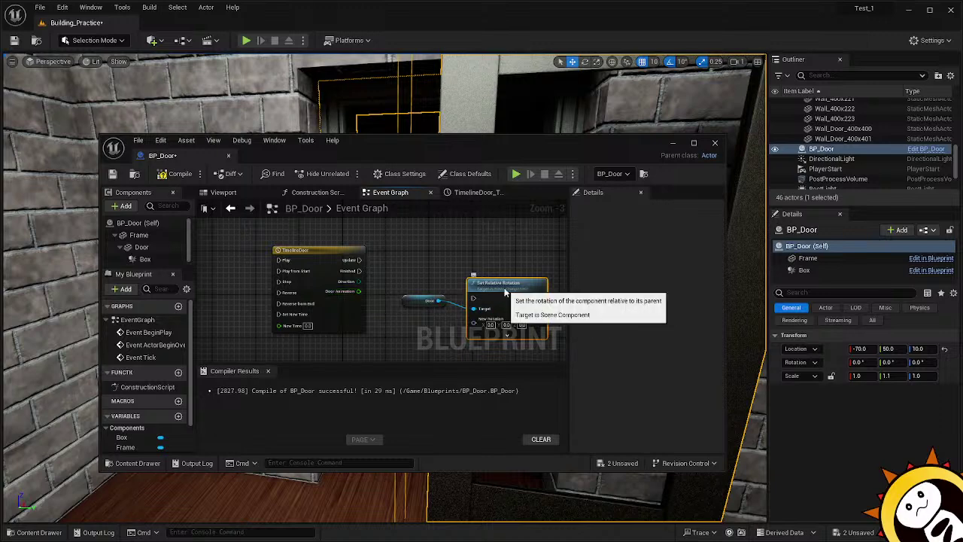
key(Delete)
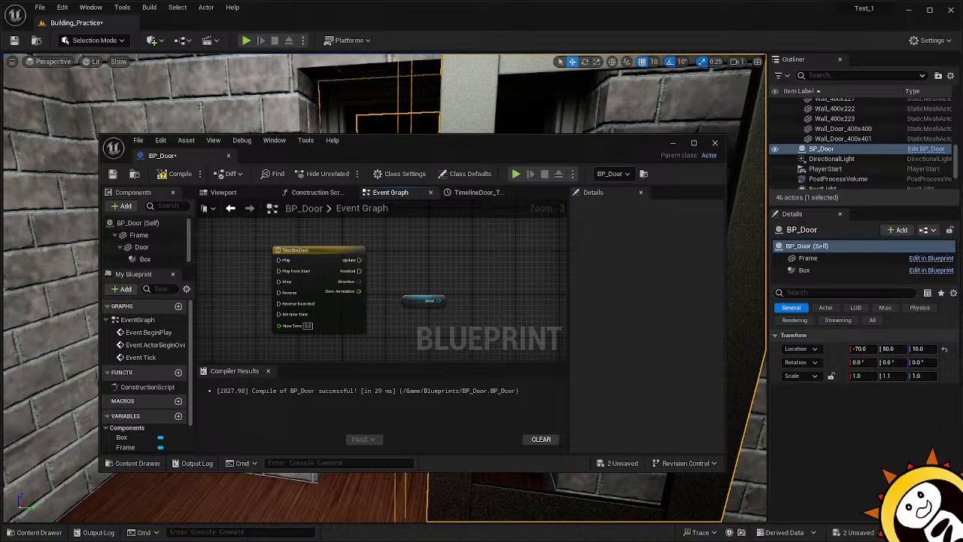
Switch to the Opening Doors documentation and review the Update Event Track Logic instructions for SetRelativeRotation and Make Rotator.
key(alt+Tab)
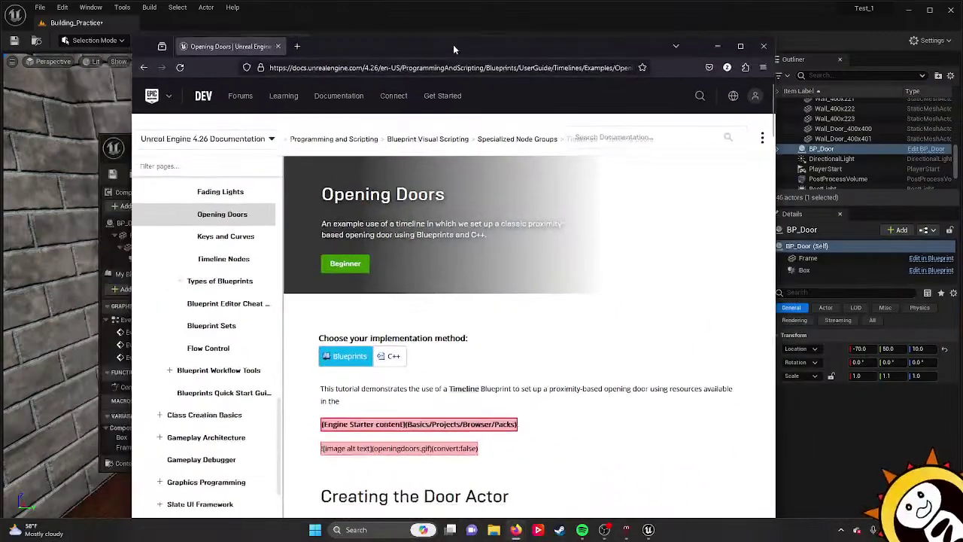
scroll(526, 181, down, 15)
scroll(527, 180, down, 20)
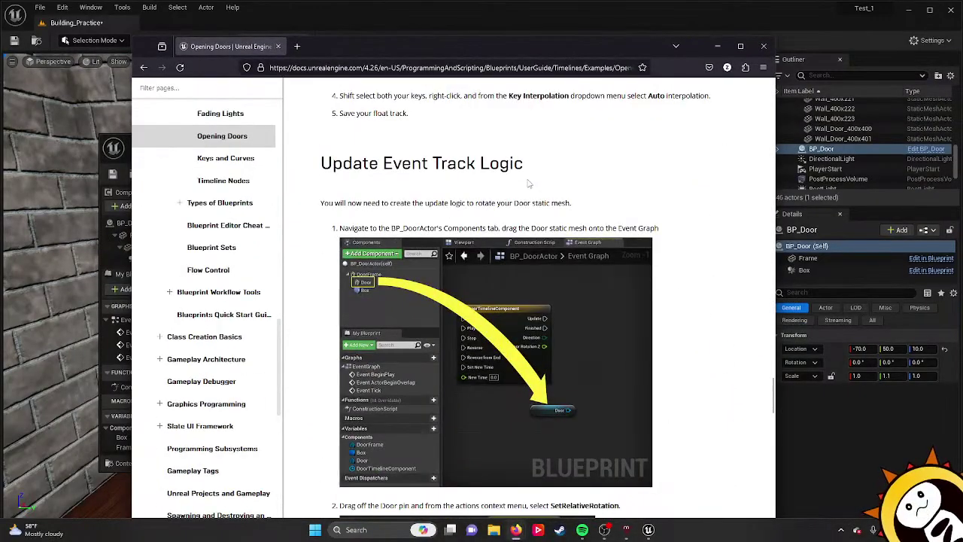
scroll(591, 262, down, 3)
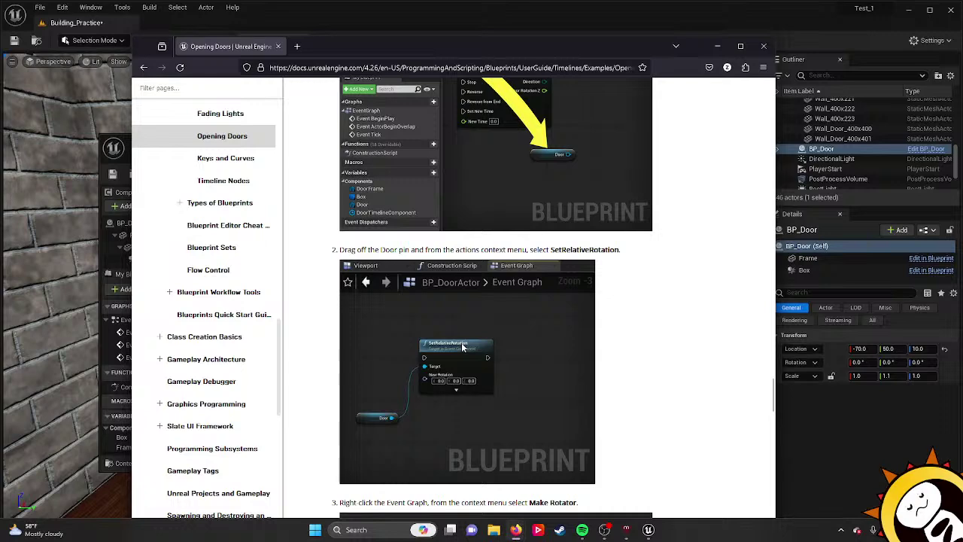
scroll(467, 327, down, 4)
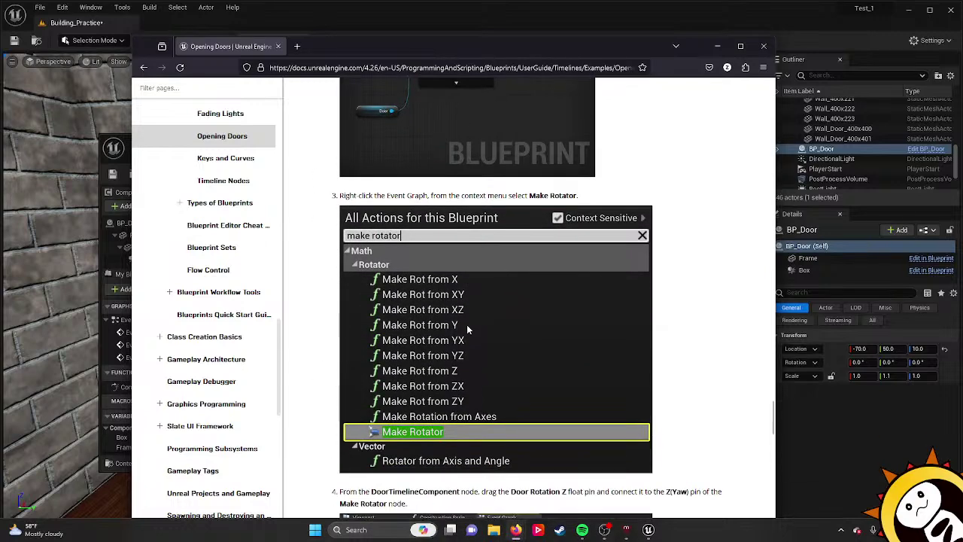
Return to Unreal Editor, add a Set Relative Rotation (Door) node to the Event Graph, and delete the unconnected duplicate Door reference.
click(314, 9)
right_click(486, 269)
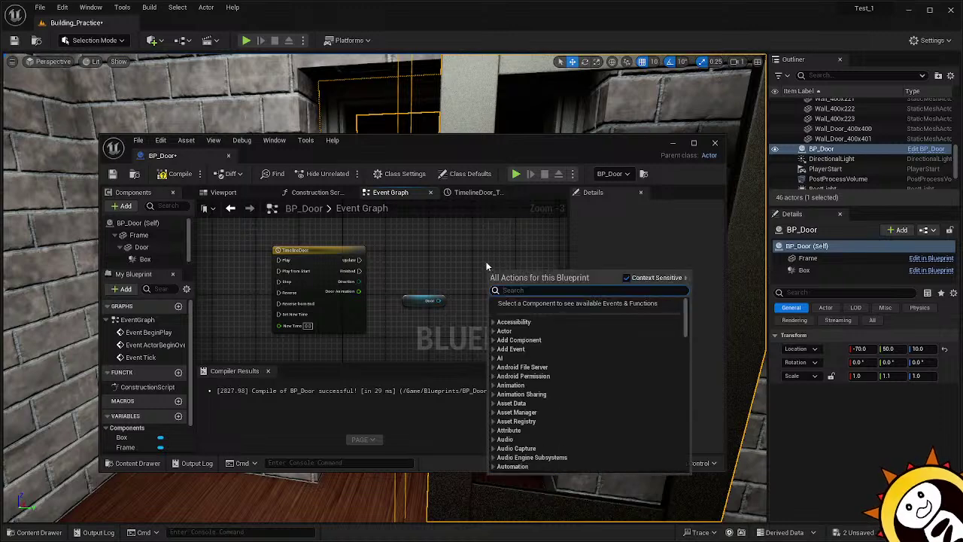
text(set)
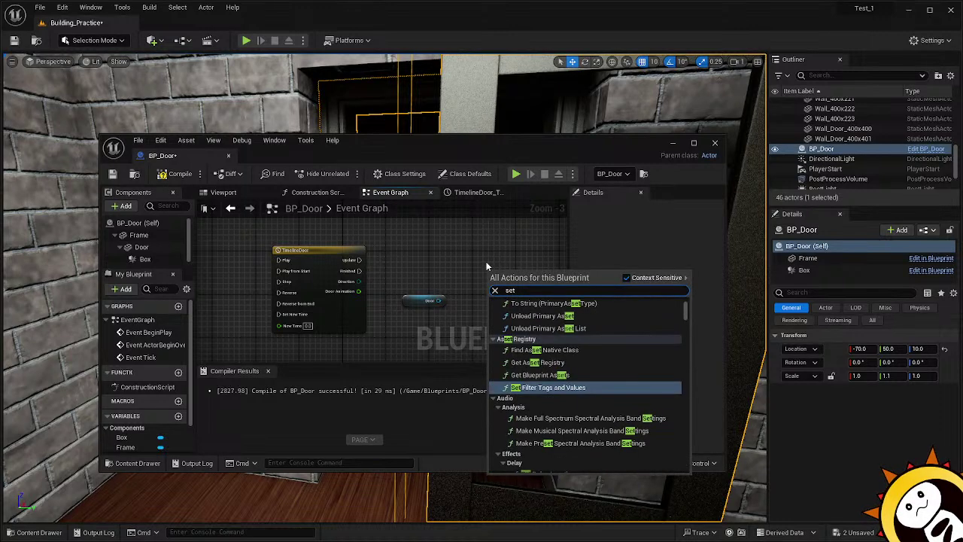
text(tr)
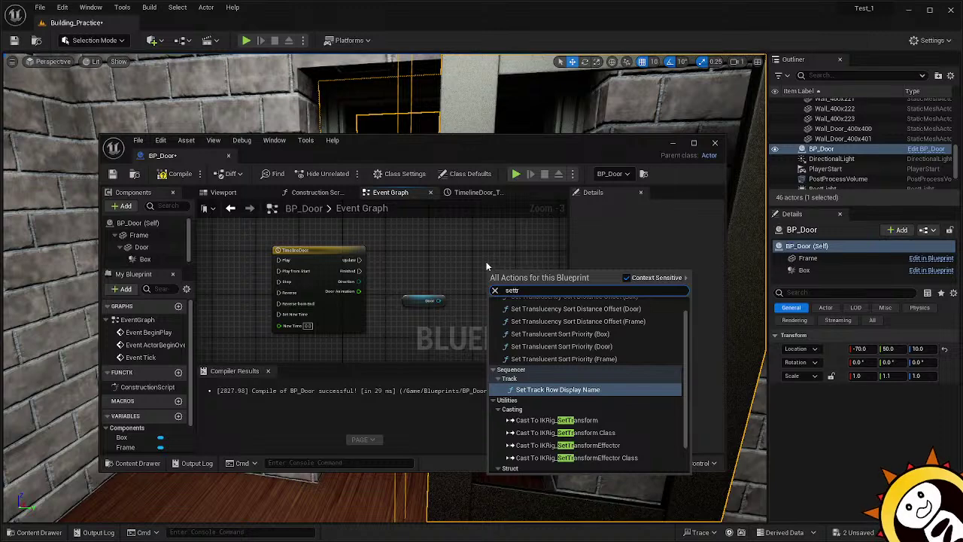
key(BackSpace)
key(BackSpace)
text(rela)
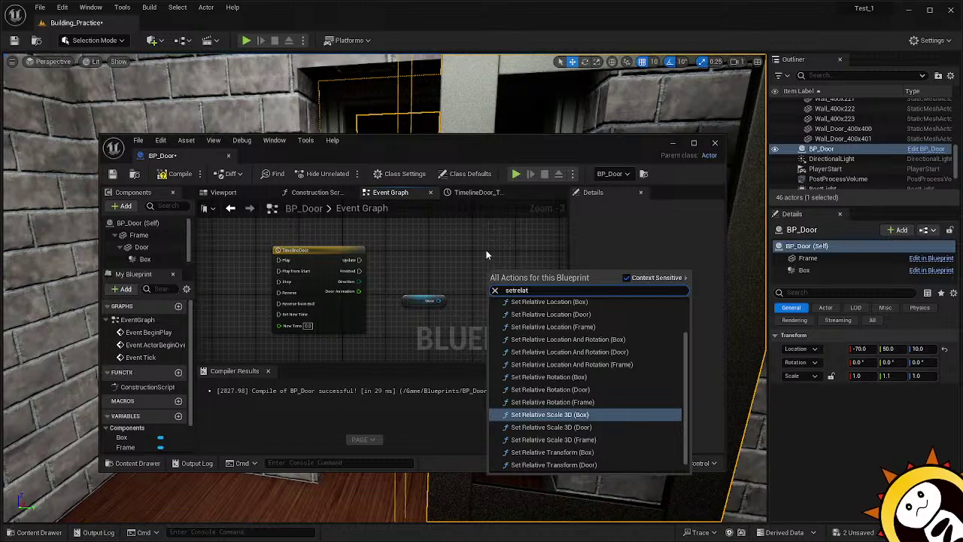
click(550, 390)
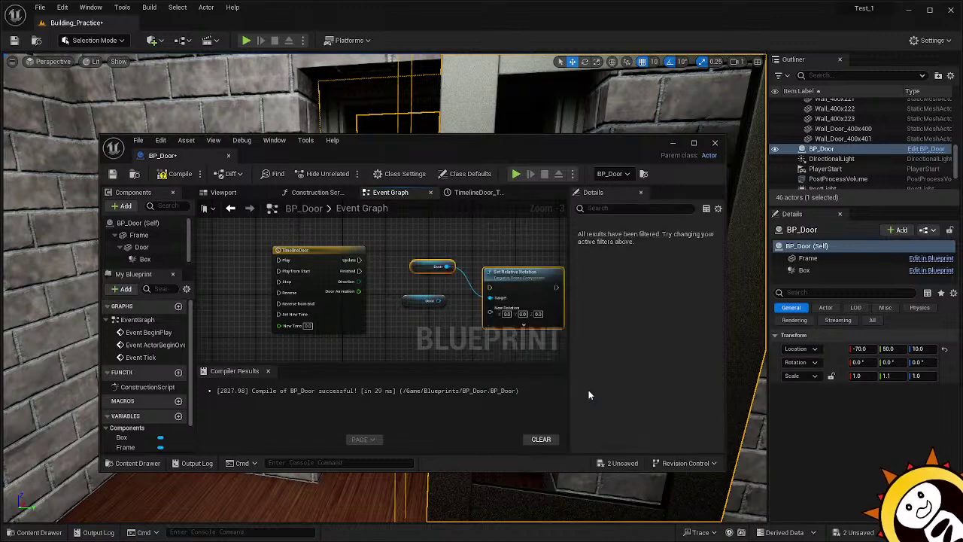
click(413, 299)
click(529, 273)
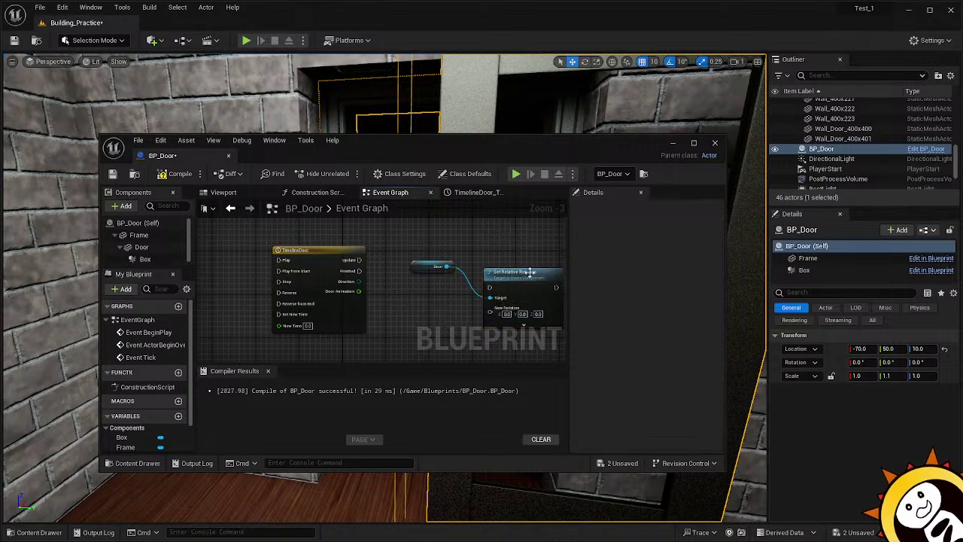
Add a Make Rotator node, feeding Door Animation into its Z (Yaw) input and its Return Value into New Rotation on Set Relative Rotation.
right_click(419, 322)
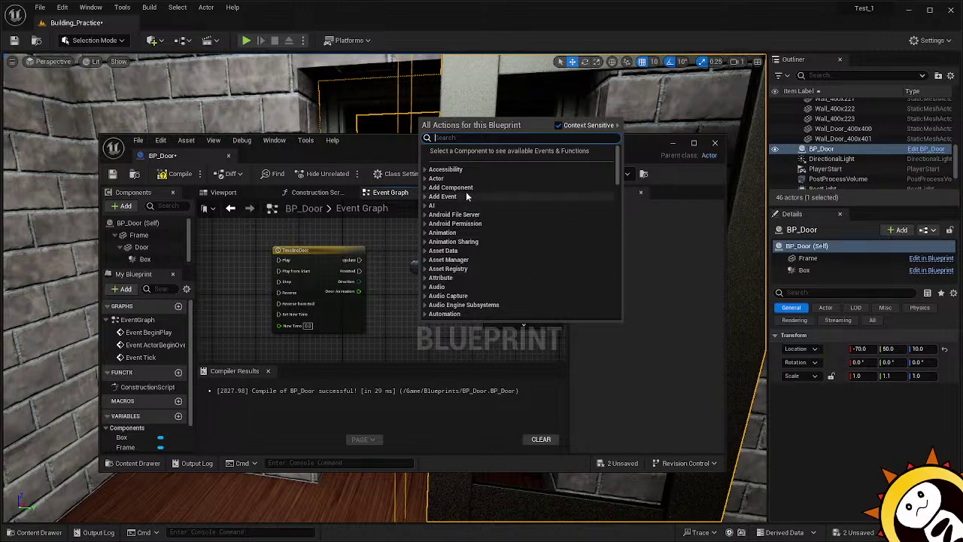
text(make)
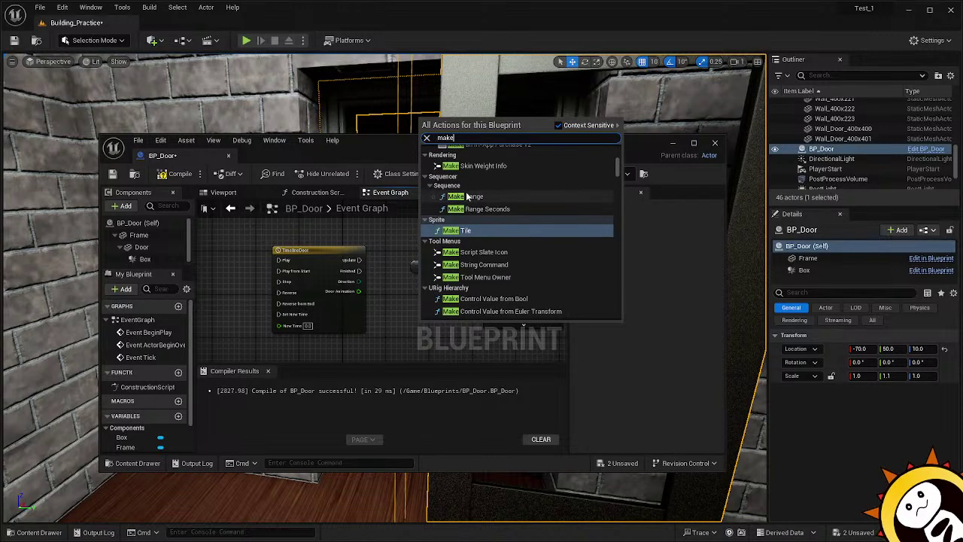
text( ro)
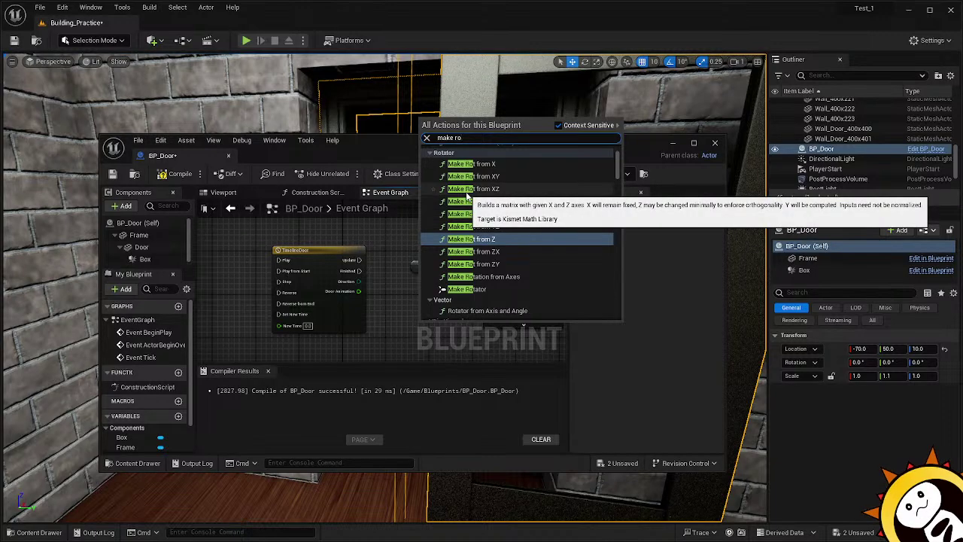
click(468, 289)
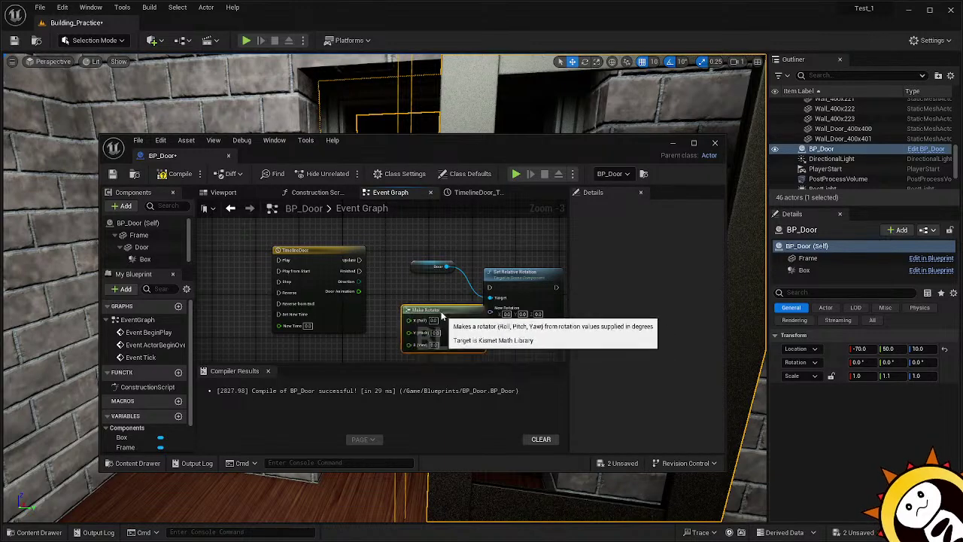
drag(442, 315, 492, 307)
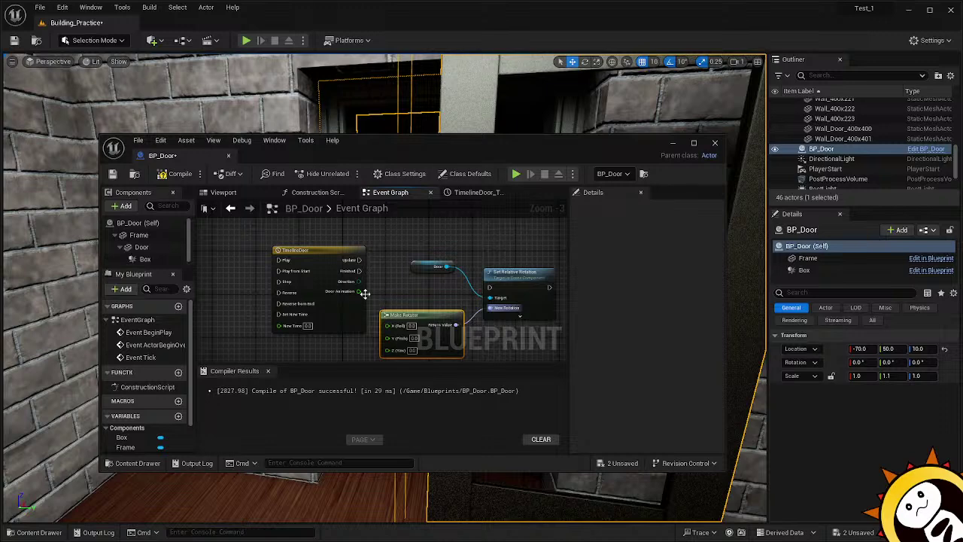
drag(359, 292, 386, 326)
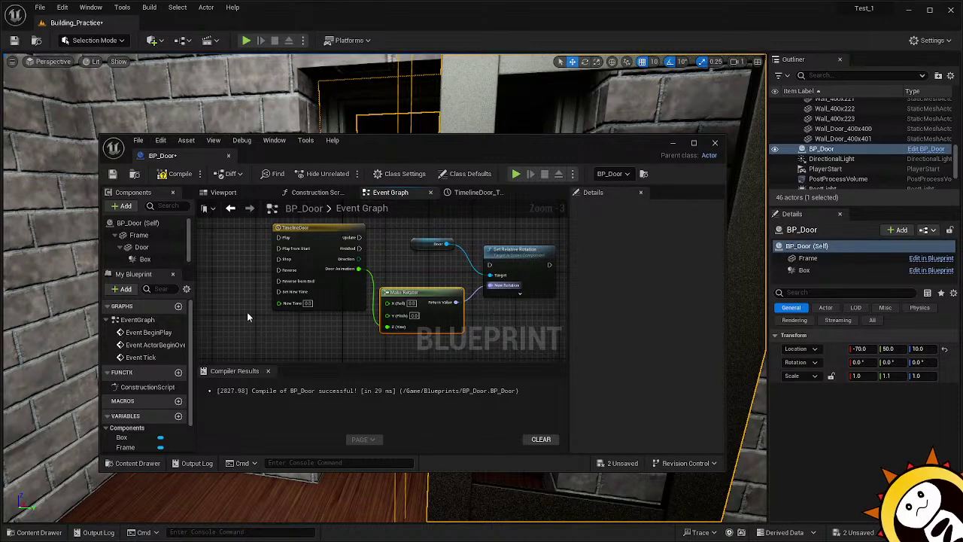
click(300, 228)
right_drag(253, 294, 320, 298)
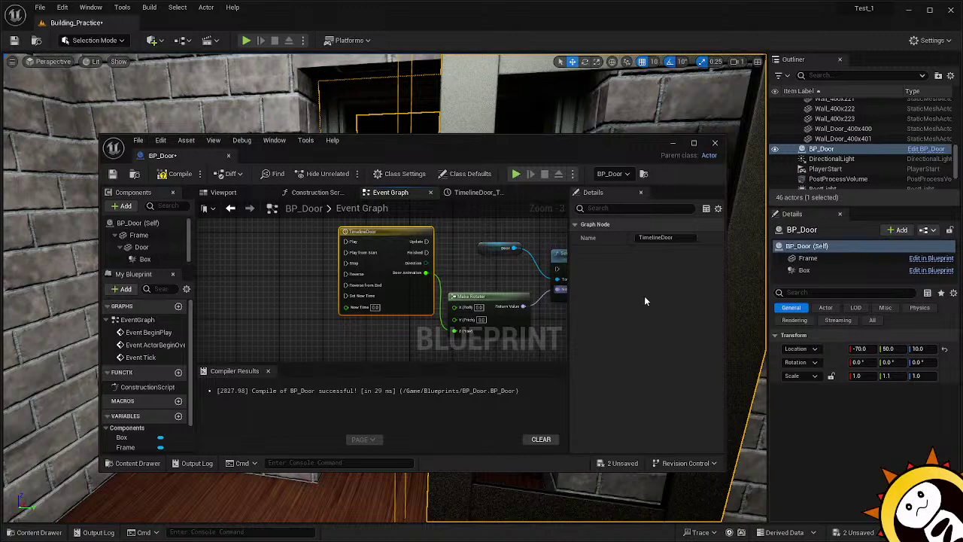
Add a new function with its default name to BP_Door, then close its graph and return to the Event Graph.
click(126, 294)
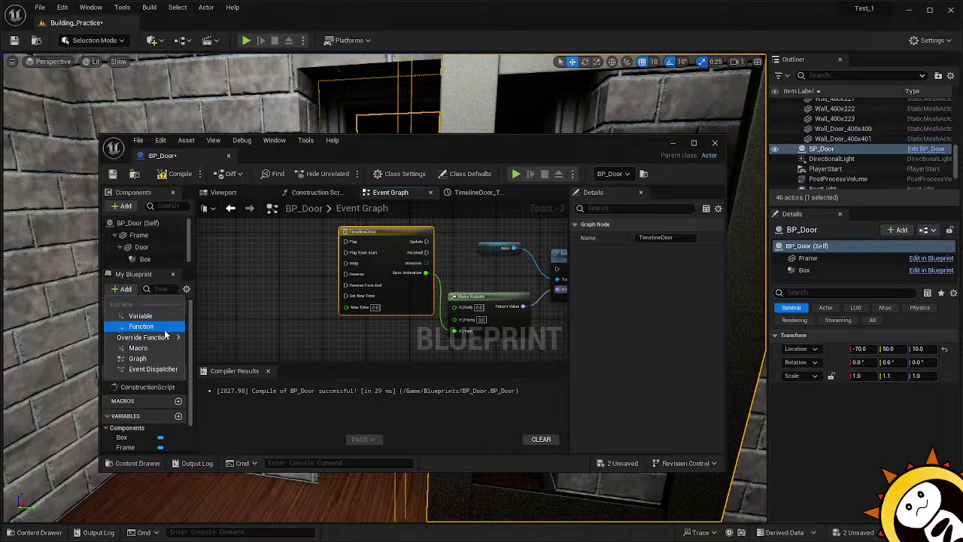
click(160, 327)
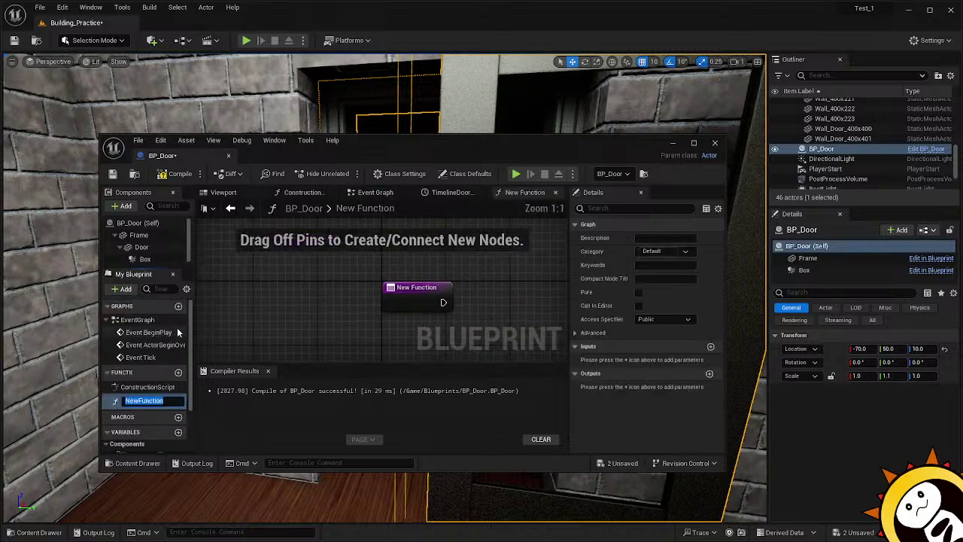
click(416, 307)
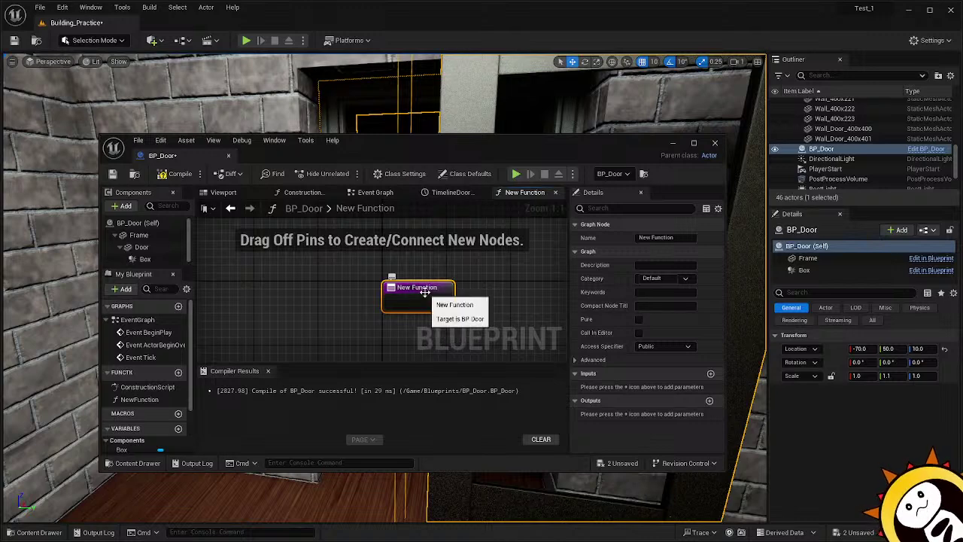
drag(504, 317, 426, 292)
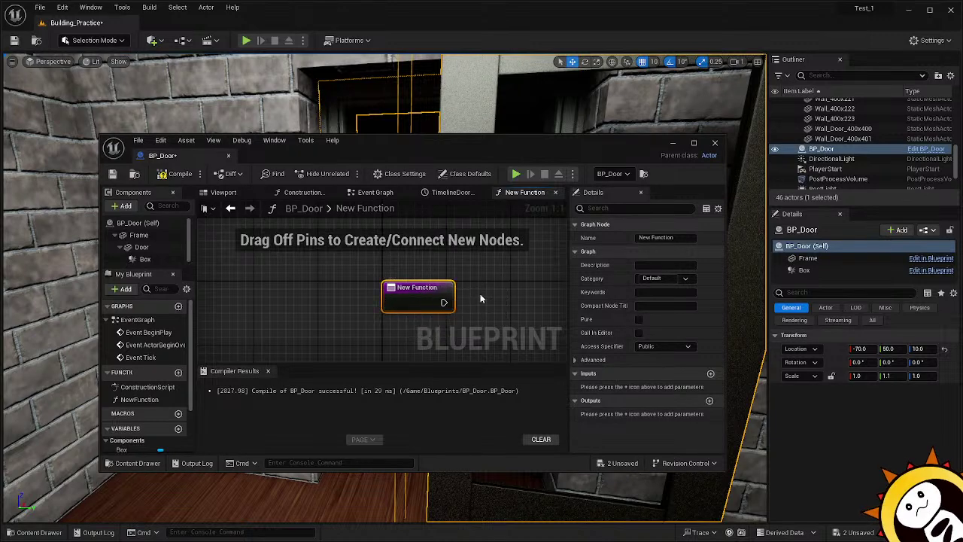
click(556, 192)
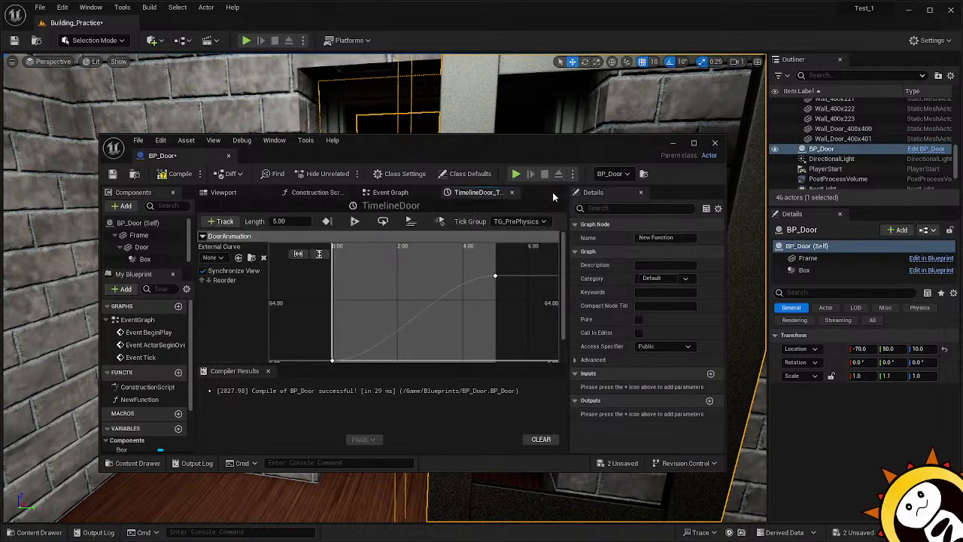
click(316, 192)
click(390, 193)
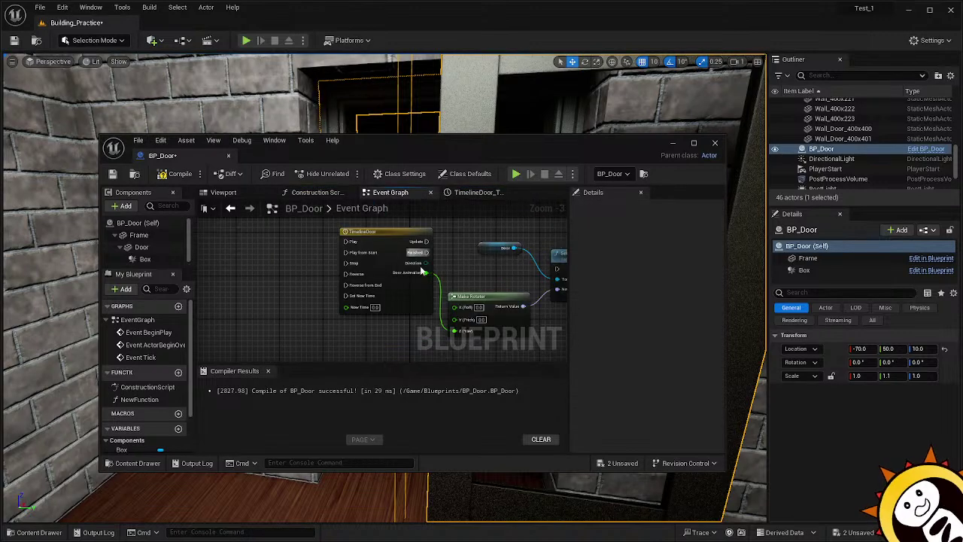
right_drag(444, 310, 391, 300)
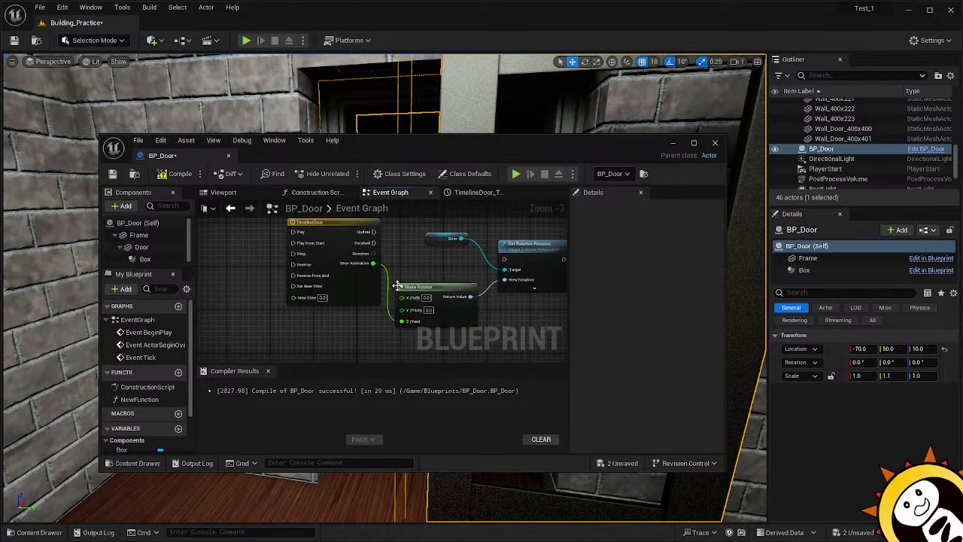
right_drag(434, 274, 521, 279)
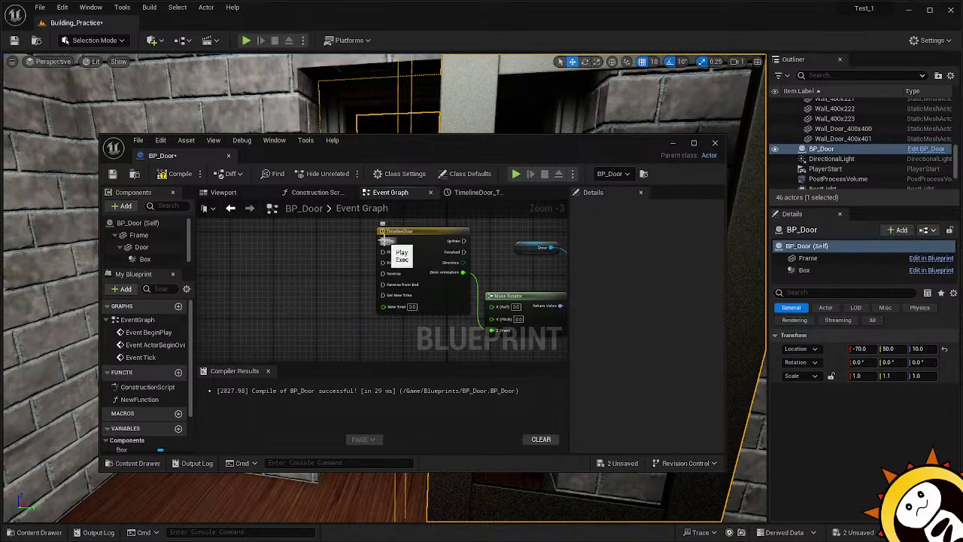
drag(383, 241, 323, 267)
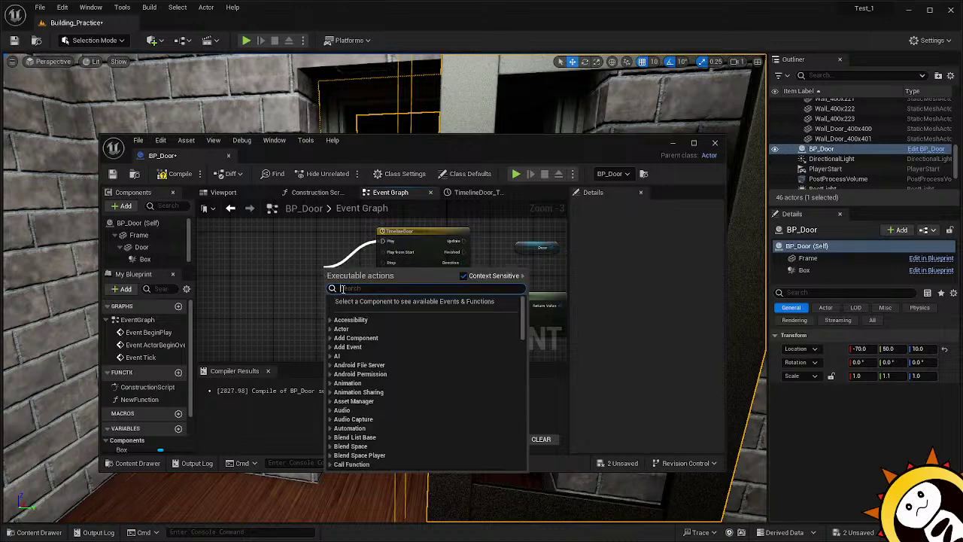
text(overlap)
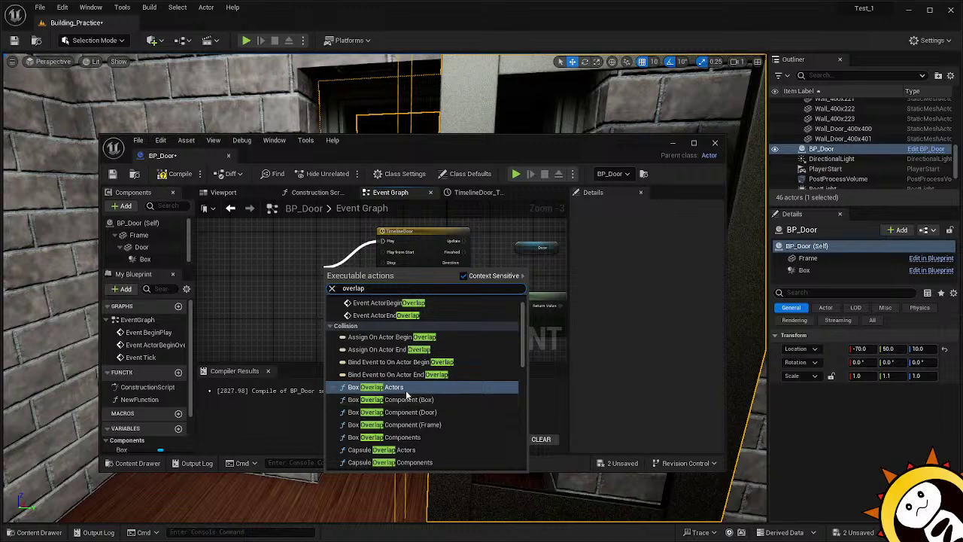
click(348, 259)
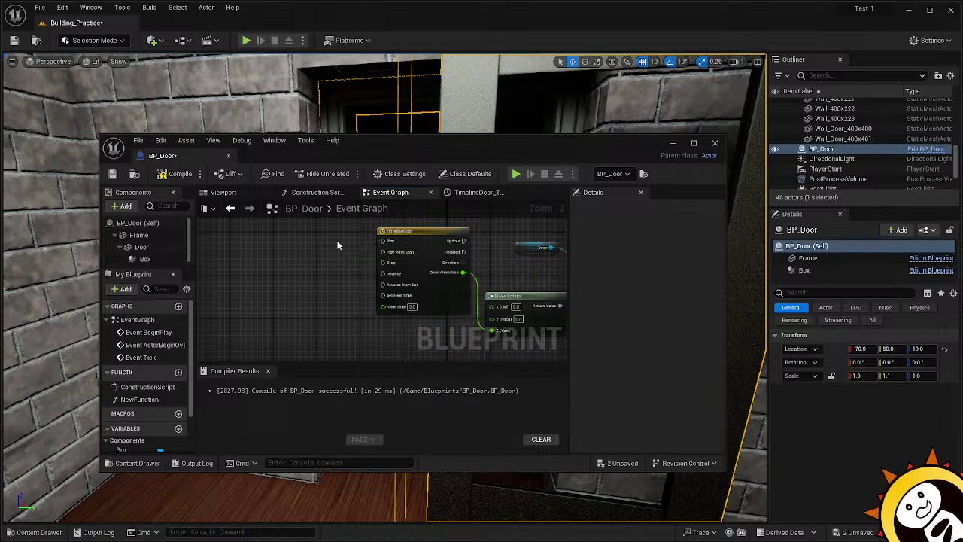
Add an On Component Begin Overlap event for the Box collision component and place it beside the TimelineDoor node's Play input.
click(144, 260)
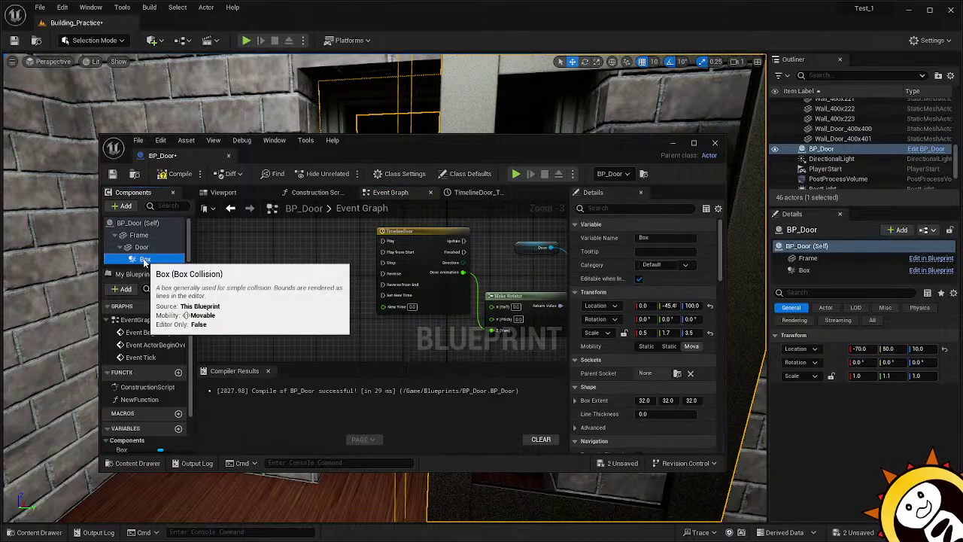
scroll(674, 385, down, 10)
scroll(682, 389, down, 10)
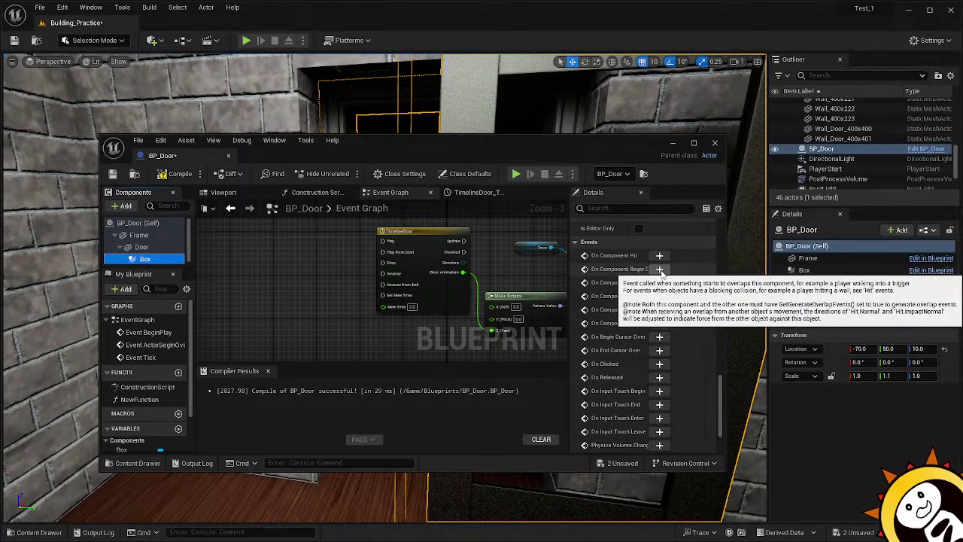
click(660, 270)
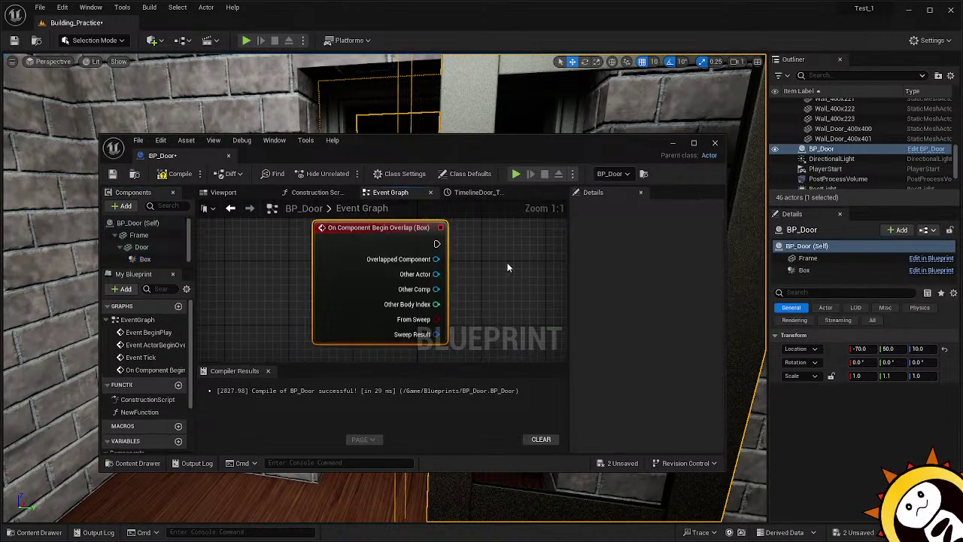
right_drag(506, 268, 471, 328)
drag(400, 299, 247, 220)
right_drag(327, 256, 446, 358)
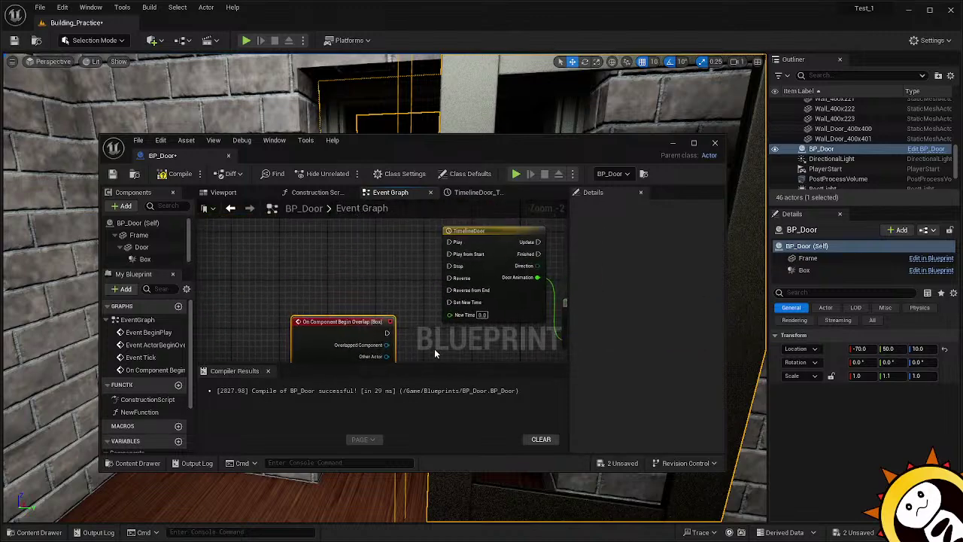
drag(349, 324, 453, 243)
Add an On Component End Overlap event for the Box collision component to the Event Graph.
right_drag(413, 291, 389, 247)
right_click(342, 307)
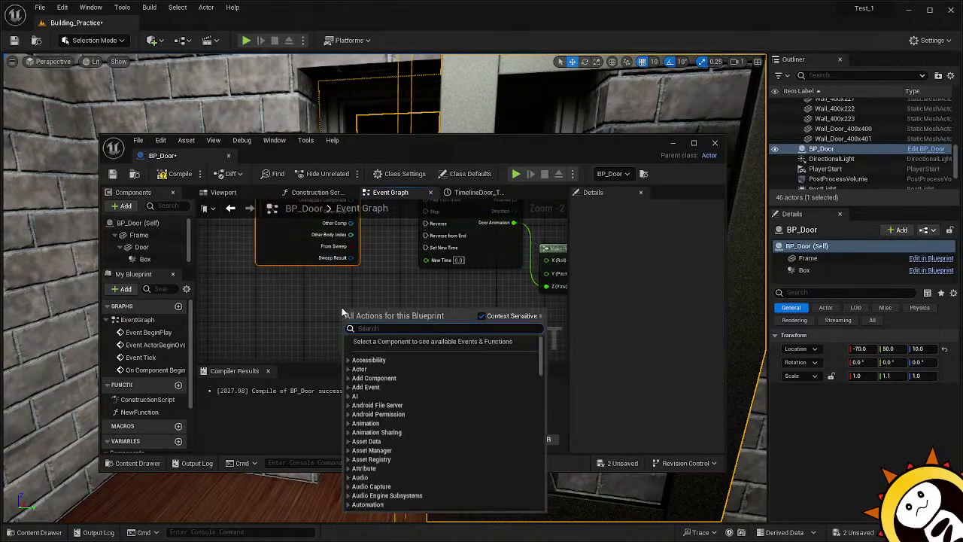
click(318, 299)
click(157, 261)
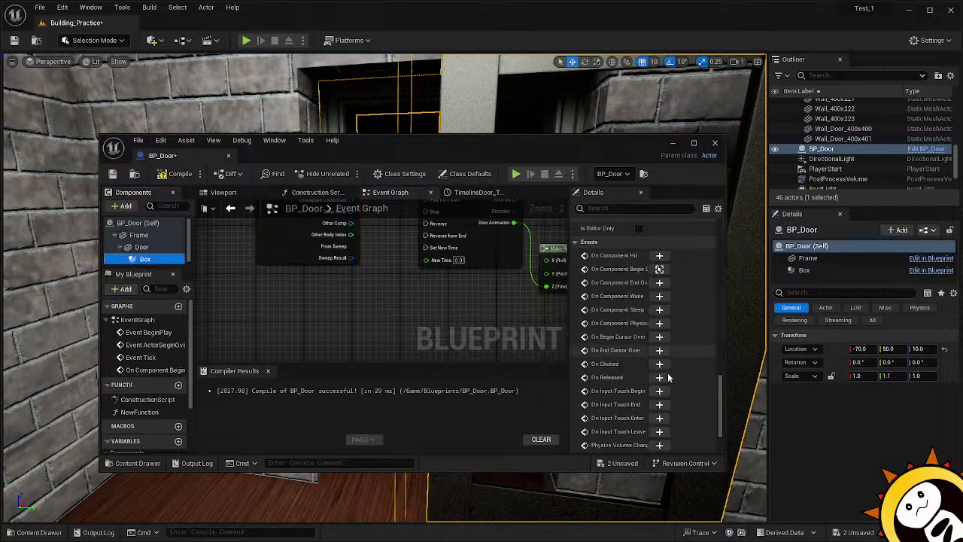
click(656, 281)
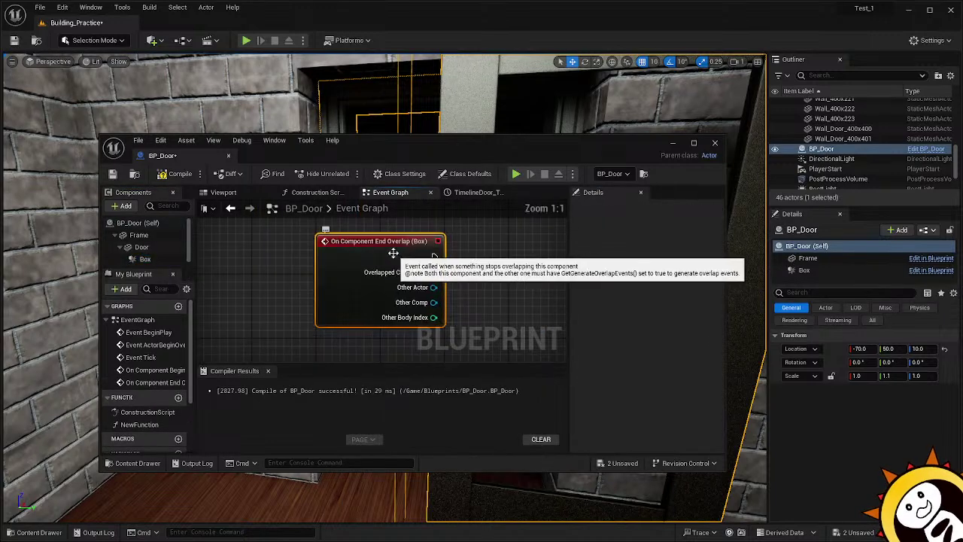
Connect the On Component End Overlap (Box) event to the TimelineDoor node's Reverse input, and compile and save BP_Door.
scroll(479, 264, down, 2)
right_drag(441, 309, 430, 327)
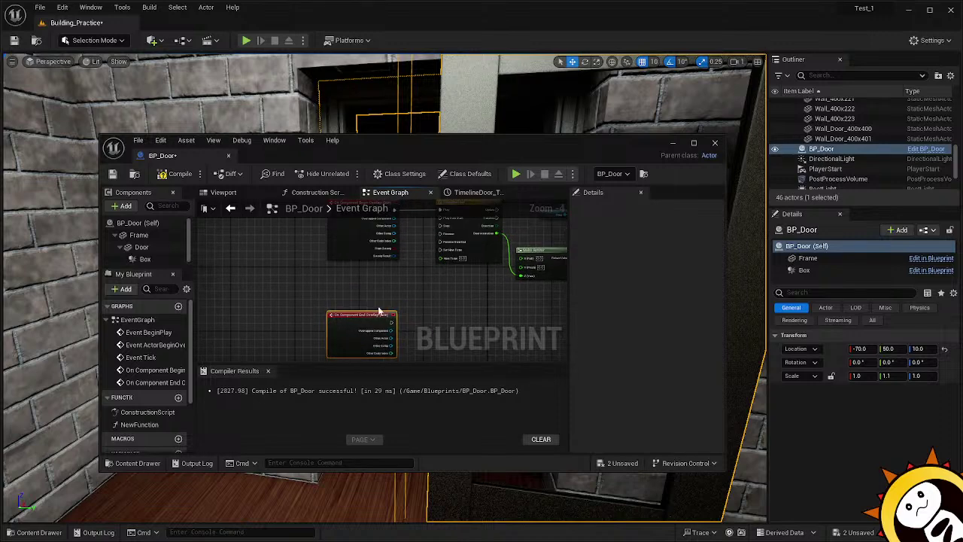
drag(366, 313, 440, 233)
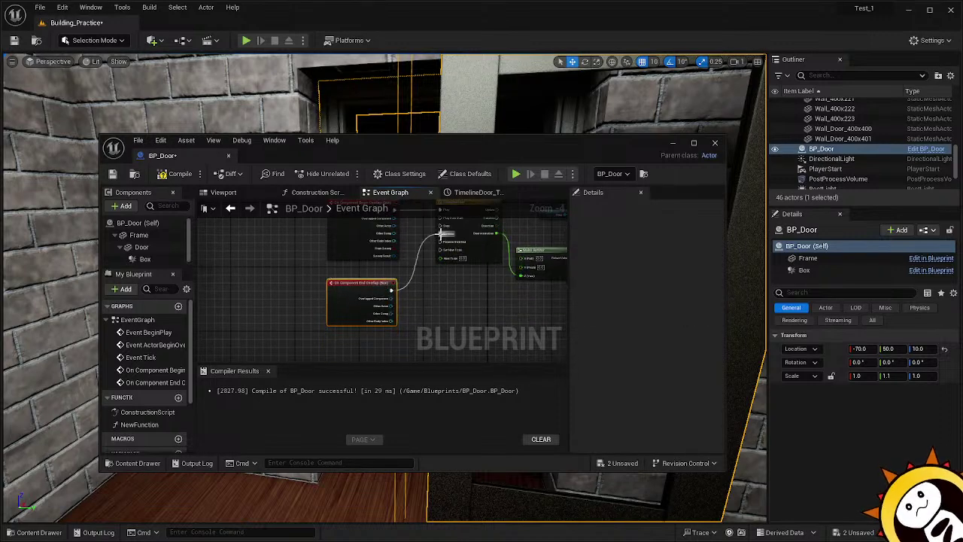
right_drag(506, 303, 413, 339)
click(163, 174)
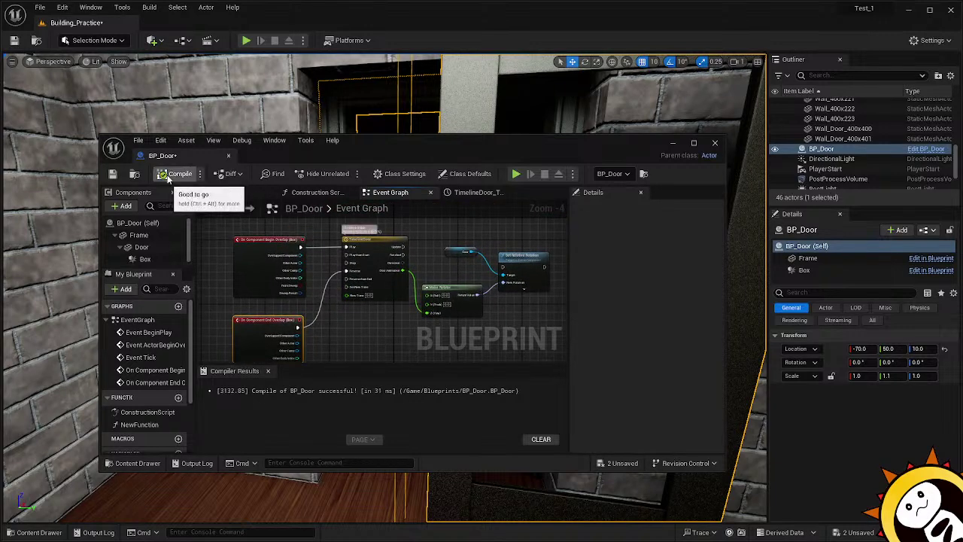
click(112, 174)
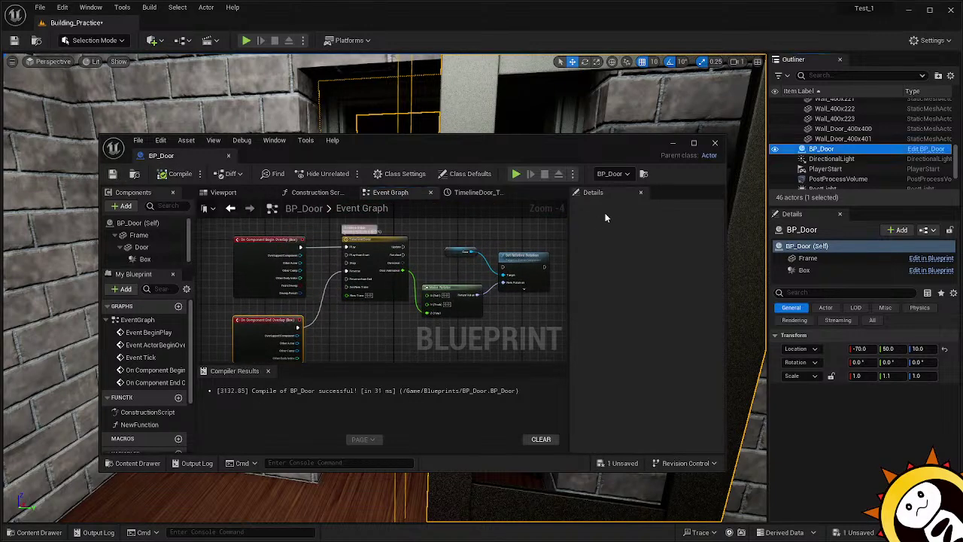
Select the Frame and Door components together in the BP_Door Blueprint to view their shared details.
click(154, 236)
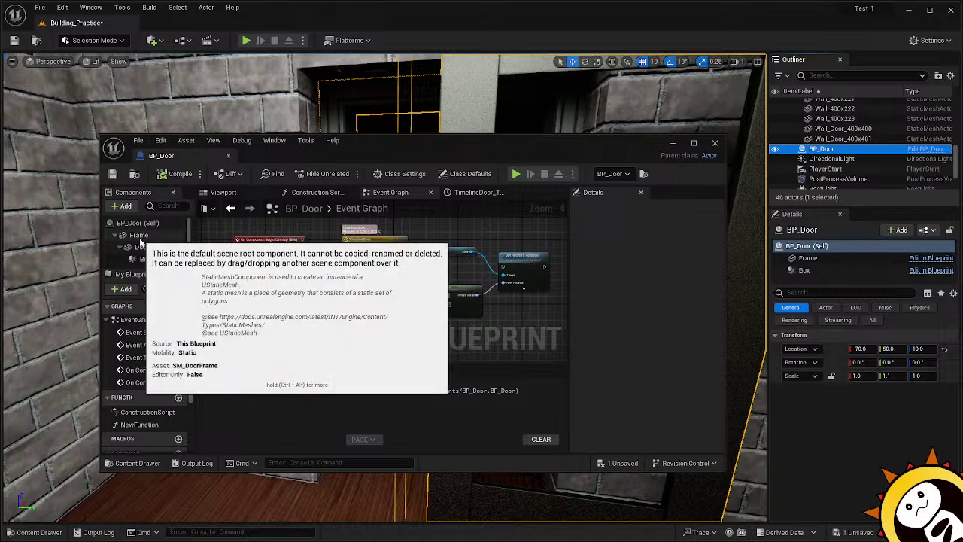
click(140, 248)
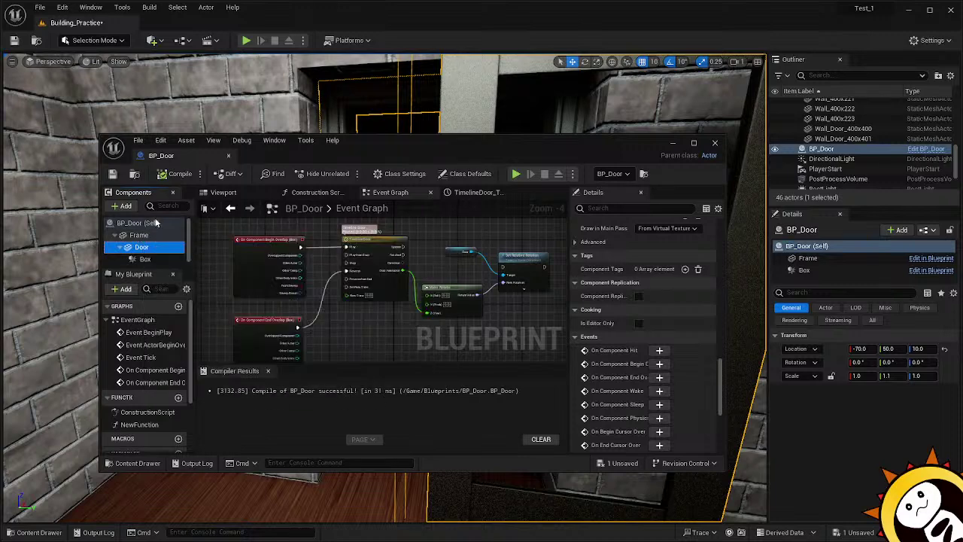
ctrl+click(153, 236)
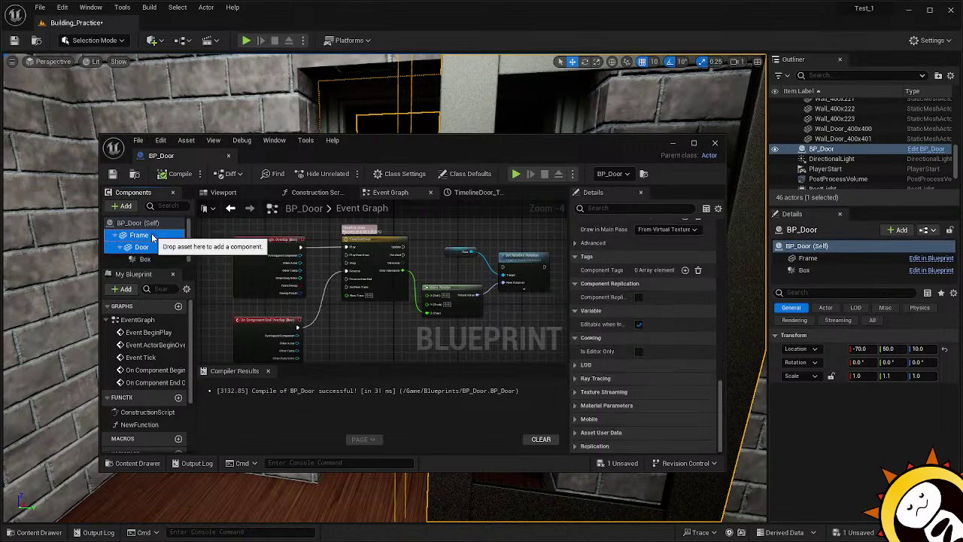
Move the Blueprint window out of the way and shift the placed BP_Door's Door mesh into its frame in the level.
drag(462, 144, 500, 541)
right_drag(350, 444, 390, 438)
right_drag(386, 344, 370, 395)
right_drag(386, 345, 365, 343)
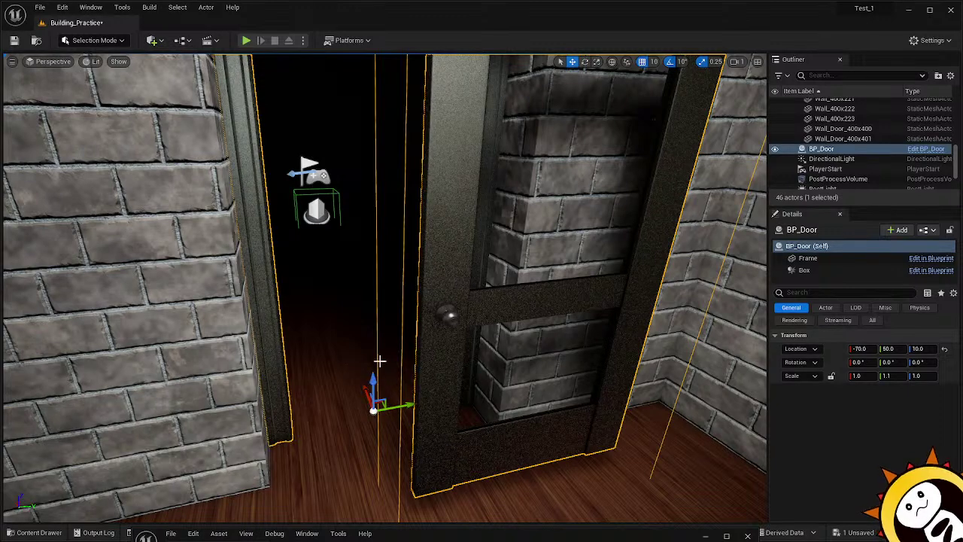
click(808, 259)
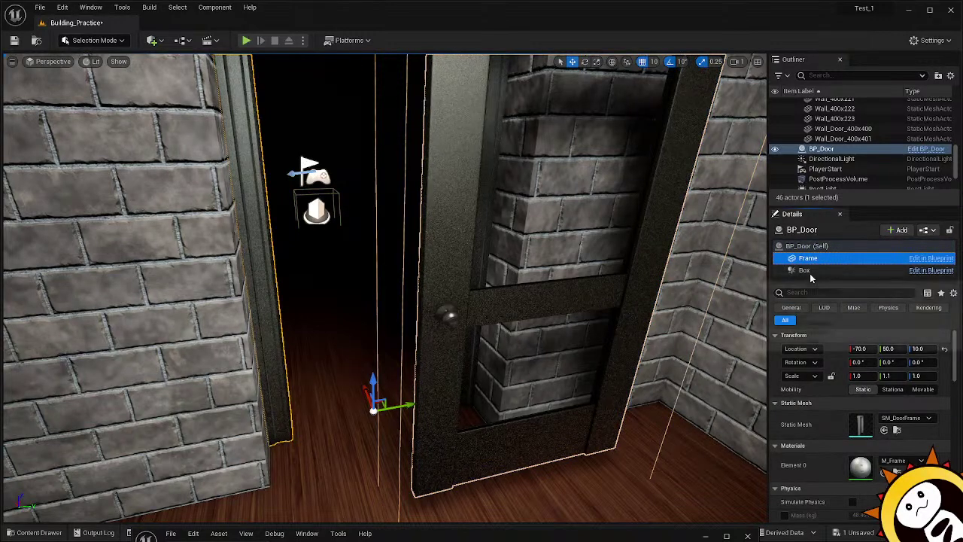
click(809, 272)
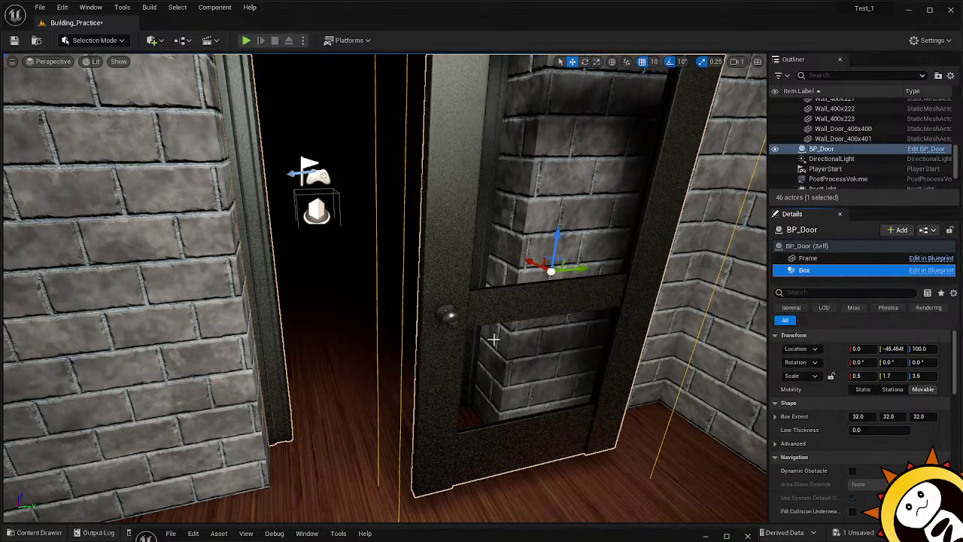
click(433, 310)
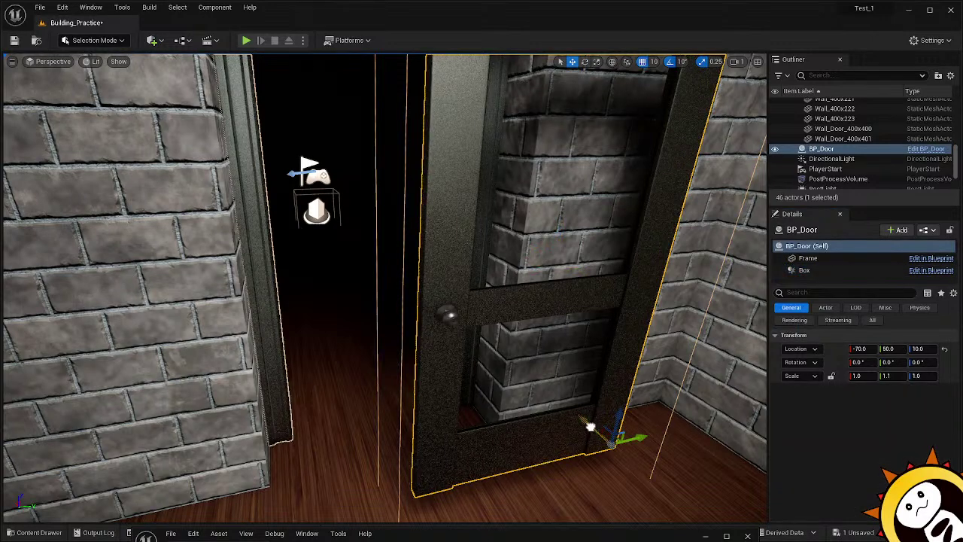
drag(591, 426, 501, 378)
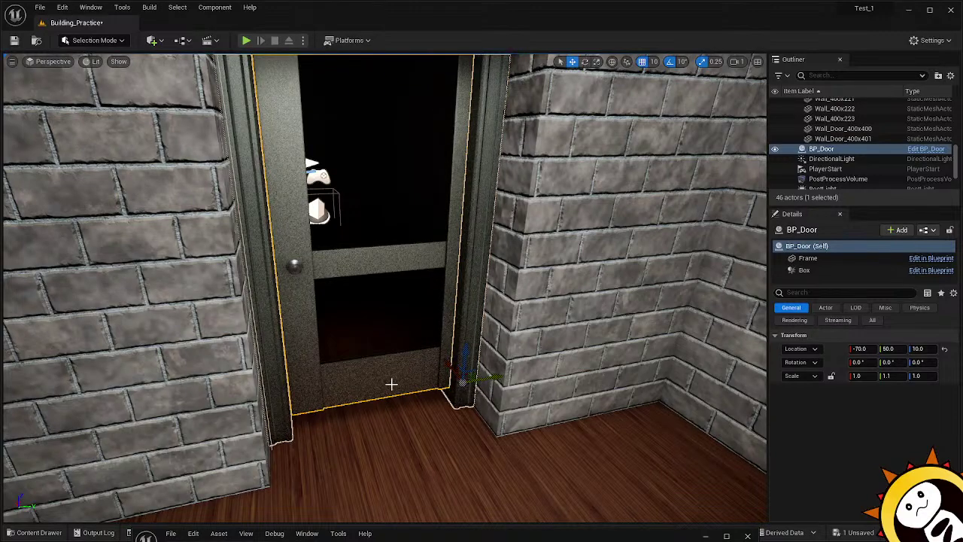
Examine the placed door in the level, checking its Frame and Box components individually.
key(w)
right_drag(359, 395, 348, 411)
key(s)
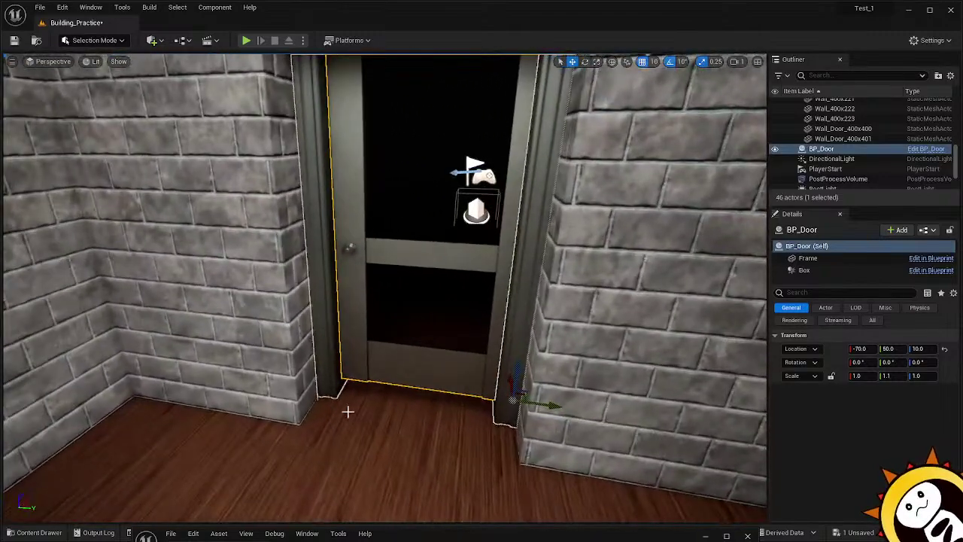
click(319, 331)
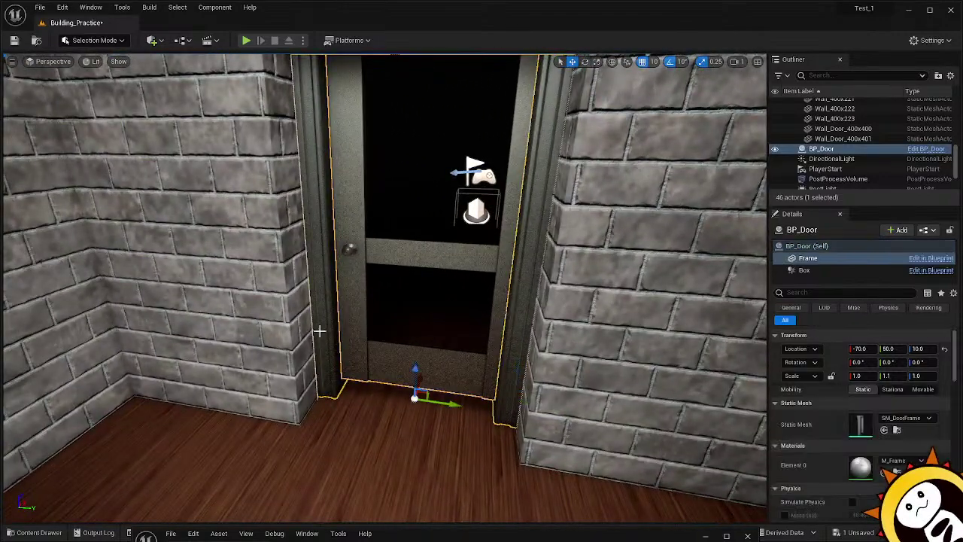
click(844, 273)
key(w)
mouse_move(475, 419)
right_down()
mouse_move(339, 422)
mouse_move(512, 418)
mouse_move(422, 421)
mouse_move(471, 426)
right_up()
key(s)
key(w)
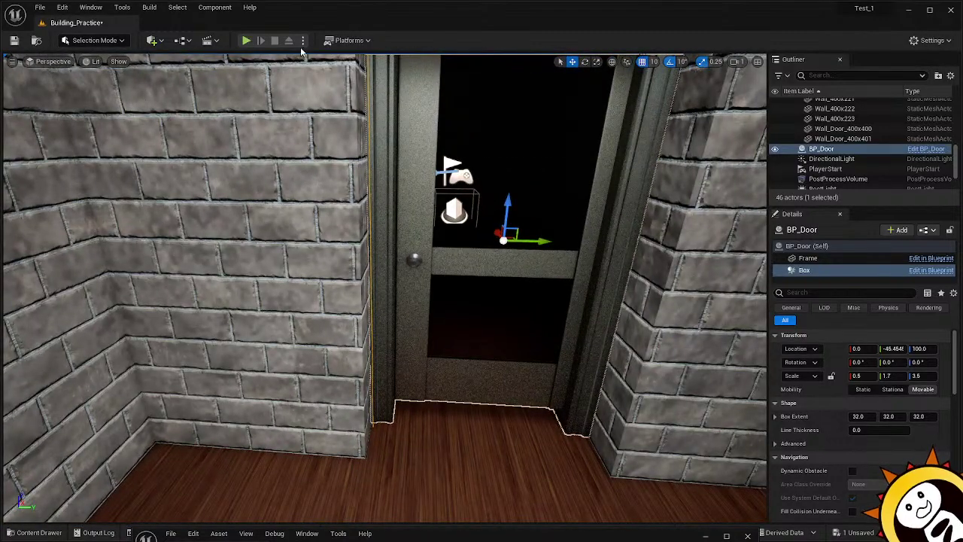
Bring the BP_Door Blueprint editor back into view, compile and save the Blueprint, and close its window.
right_click(828, 149)
click(877, 201)
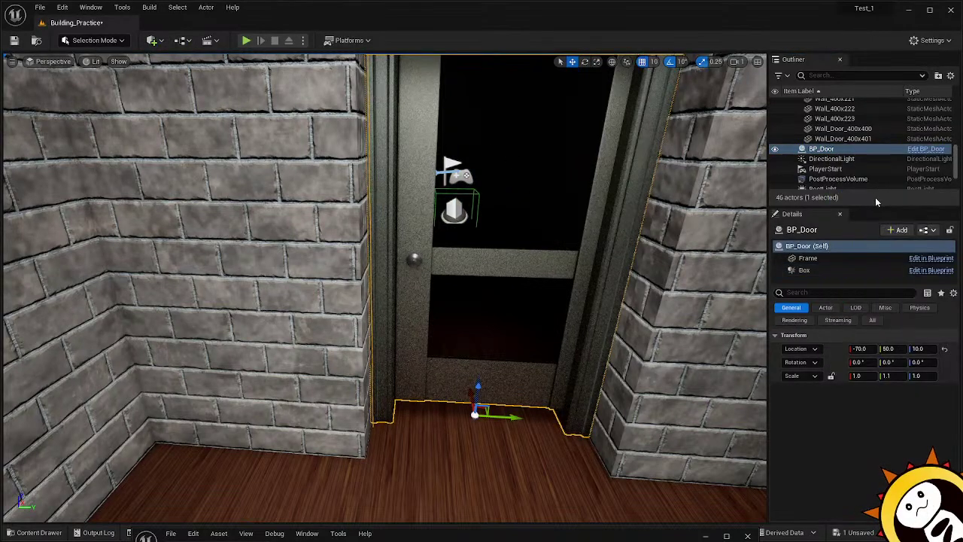
right_click(830, 152)
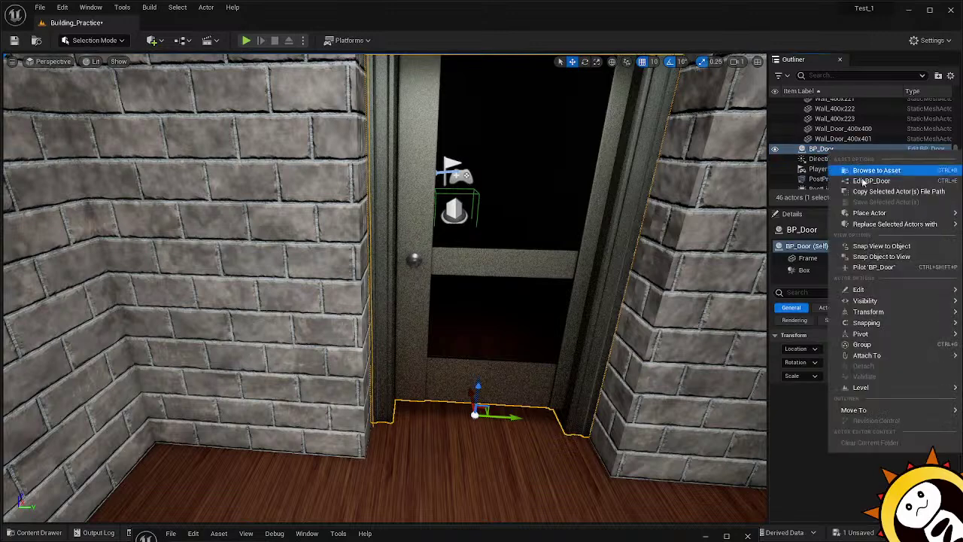
click(866, 183)
click(814, 247)
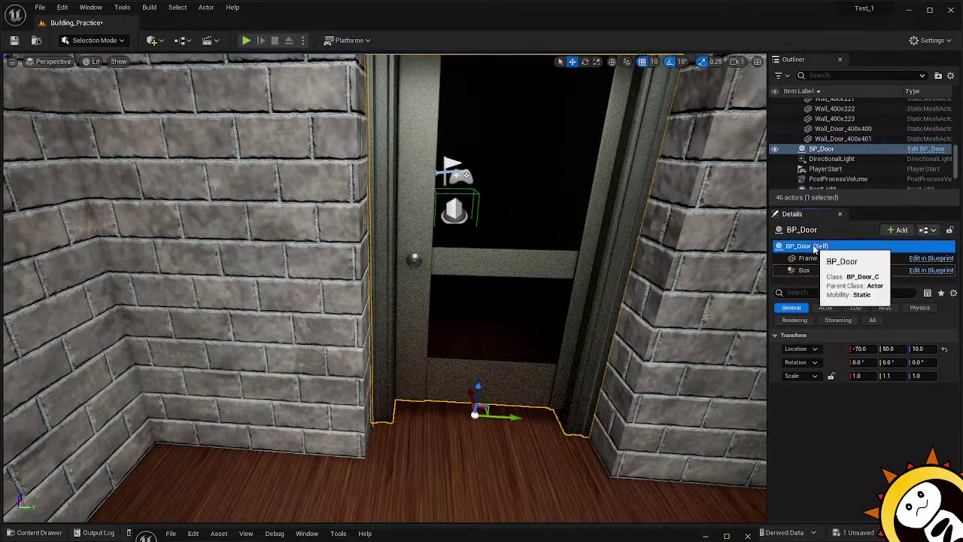
right_click(814, 249)
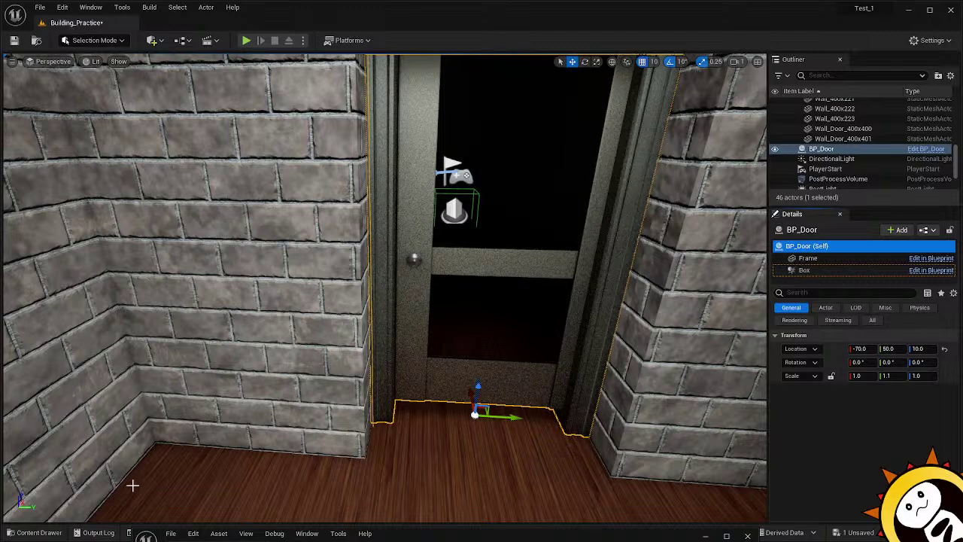
drag(447, 314, 329, 154)
click(71, 182)
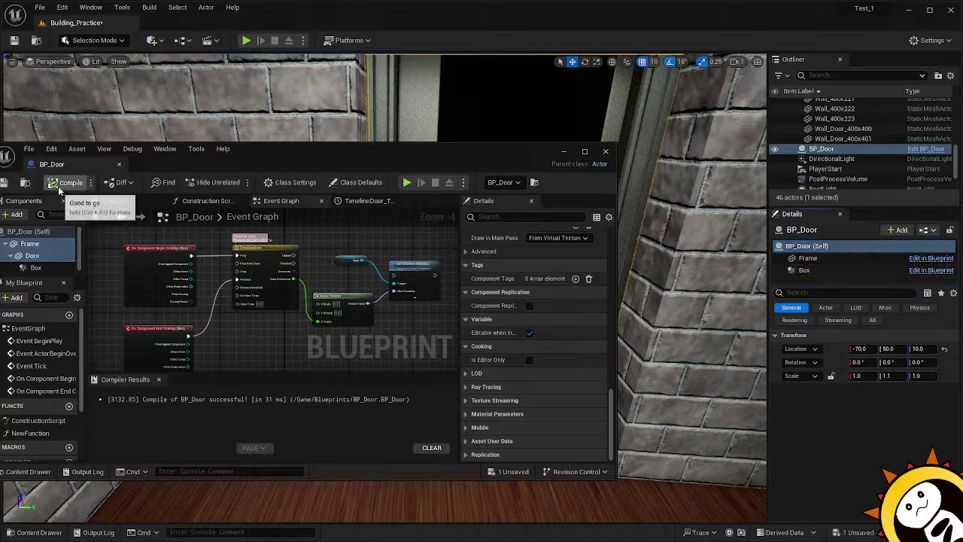
click(3, 184)
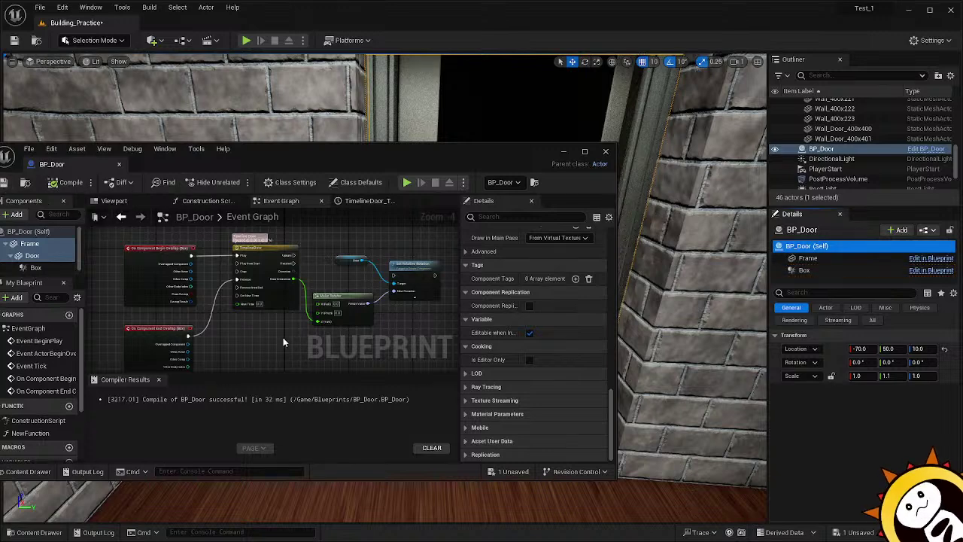
click(606, 153)
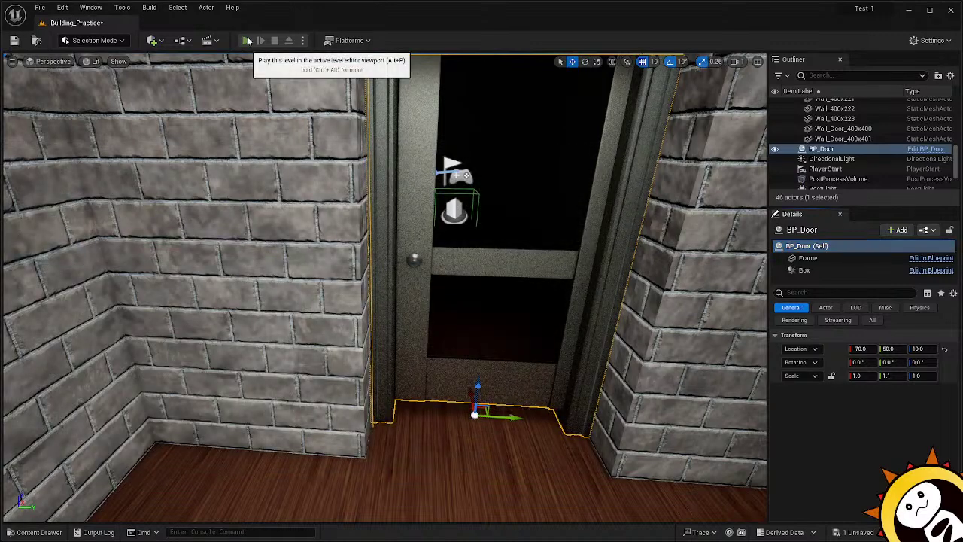
Play the level, walk up to the door and back several times to test its opening, and stop the session.
click(247, 40)
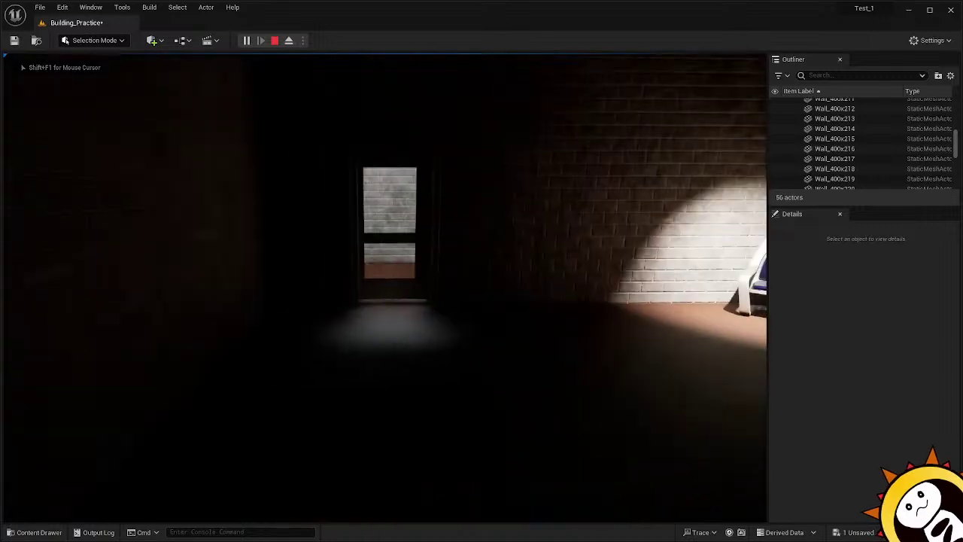
key(w)
key(s)
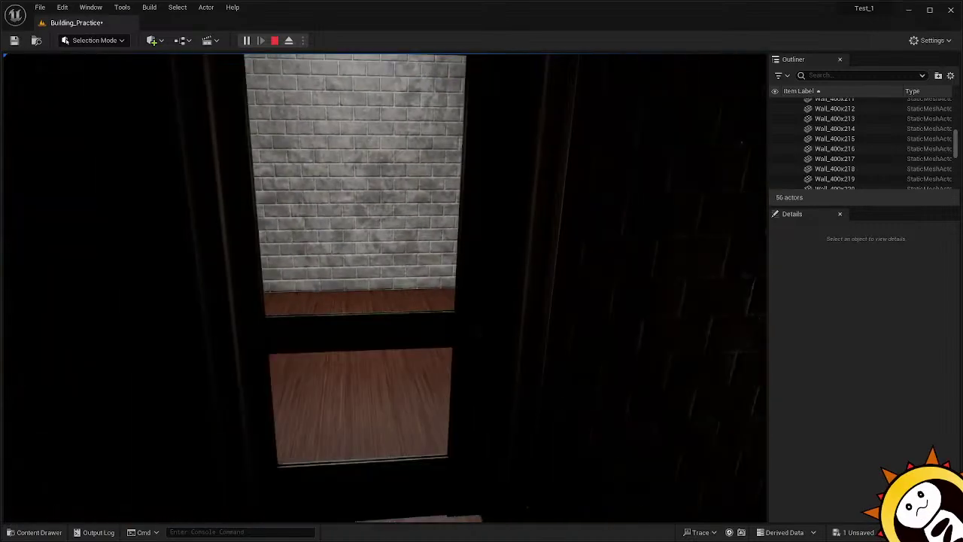
key(w)
key(s)
key(w)
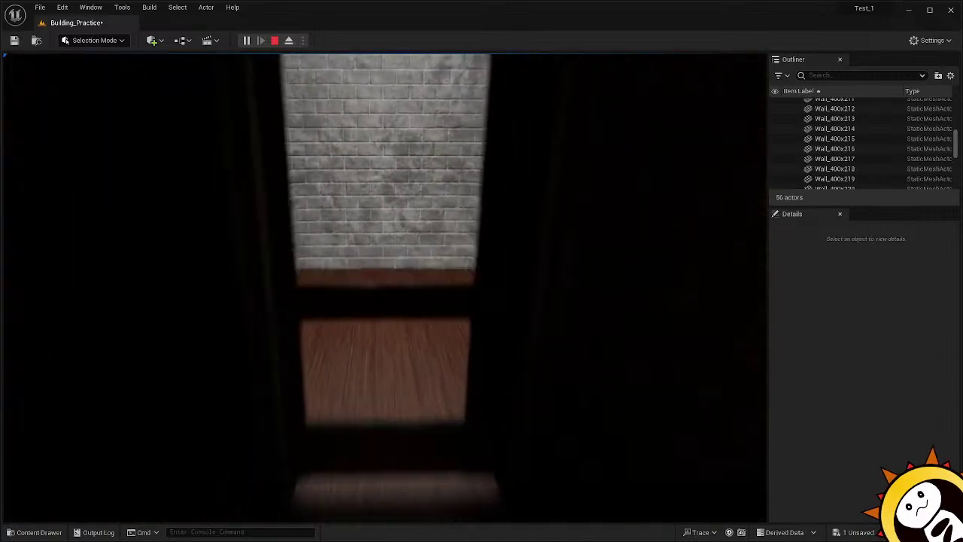
key(s)
key(w)
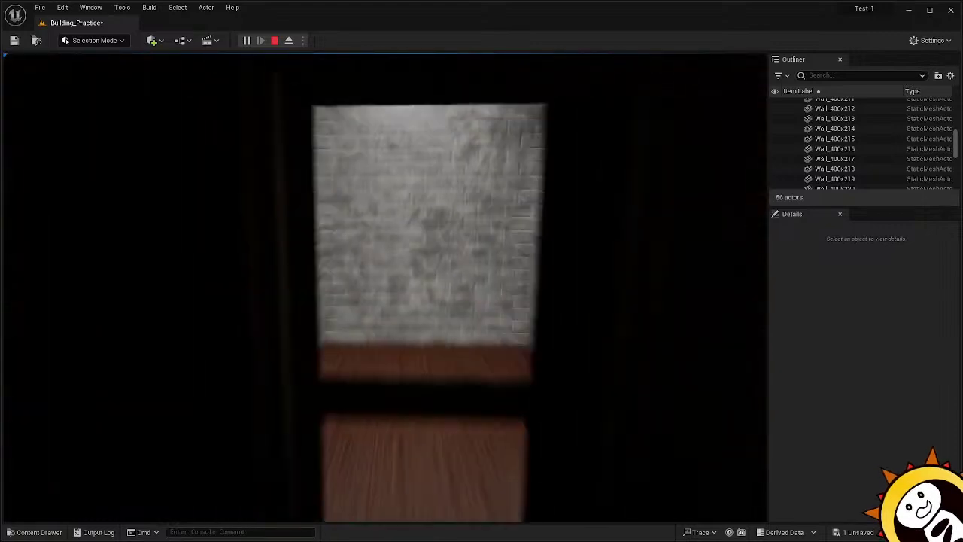
key(s)
key(Escape)
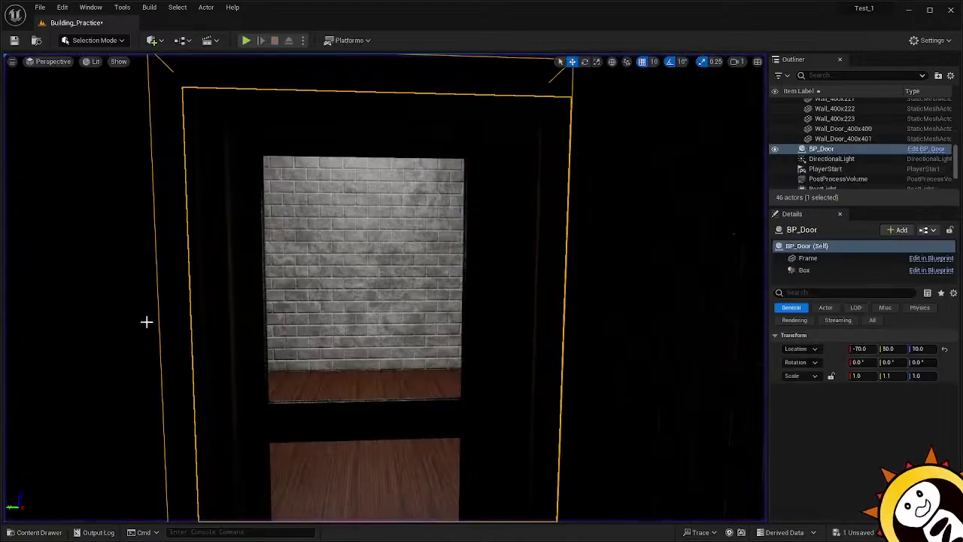
Raise the placed BP_Door to a Z location of 20 and check its clearance above the floor.
right_drag(146, 323, 129, 436)
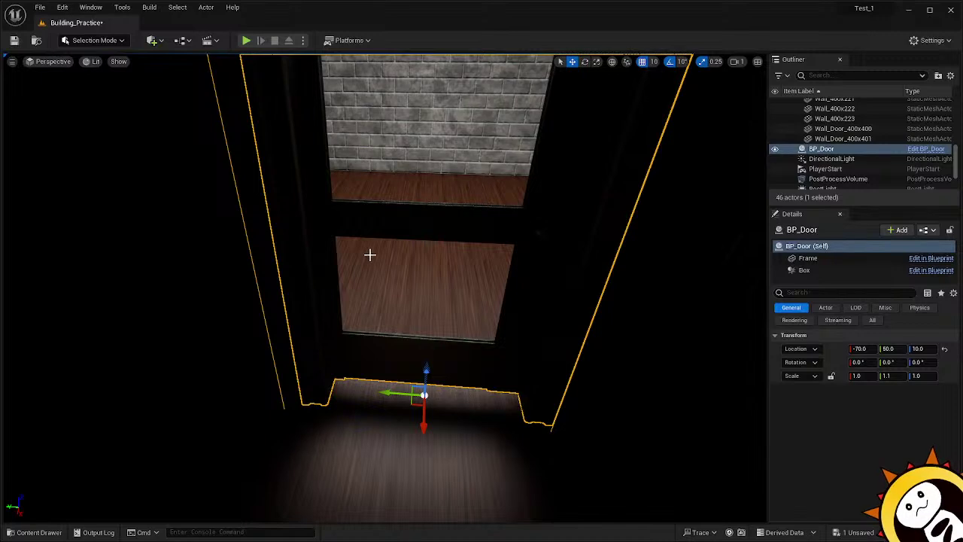
mouse_move(426, 369)
mouse_down()
mouse_move(423, 383)
mouse_move(436, 317)
mouse_move(436, 354)
mouse_up()
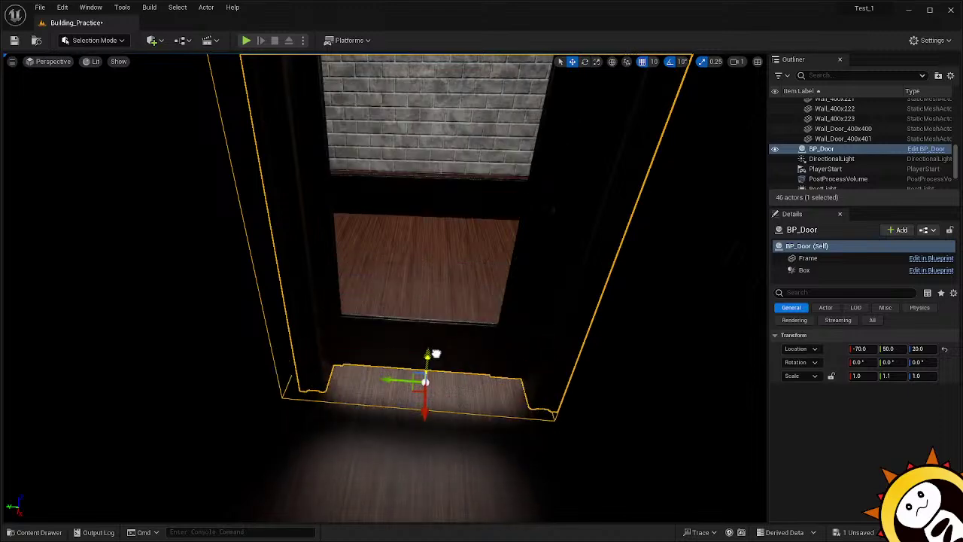
right_drag(438, 391, 721, 386)
key(w)
key(s)
drag(721, 385, 726, 361)
scroll(443, 424, up, 4)
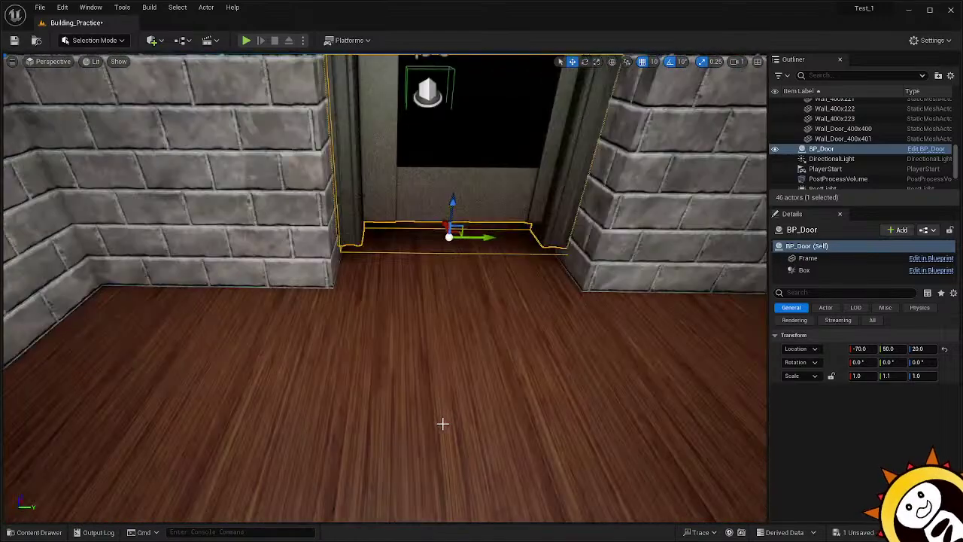
scroll(448, 415, down, 2)
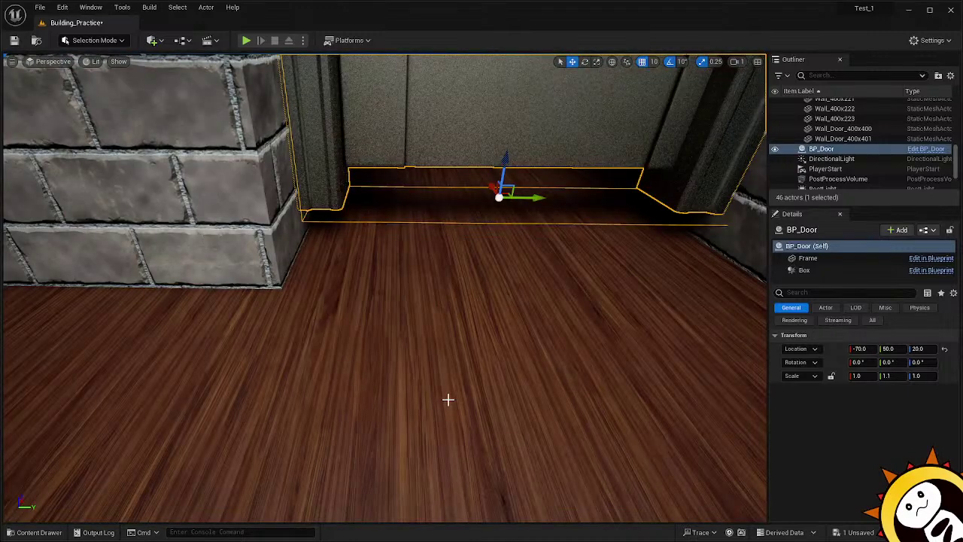
mouse_move(447, 399)
mouse_down()
mouse_move(434, 374)
mouse_move(447, 398)
mouse_up()
right_drag(447, 398, 476, 315)
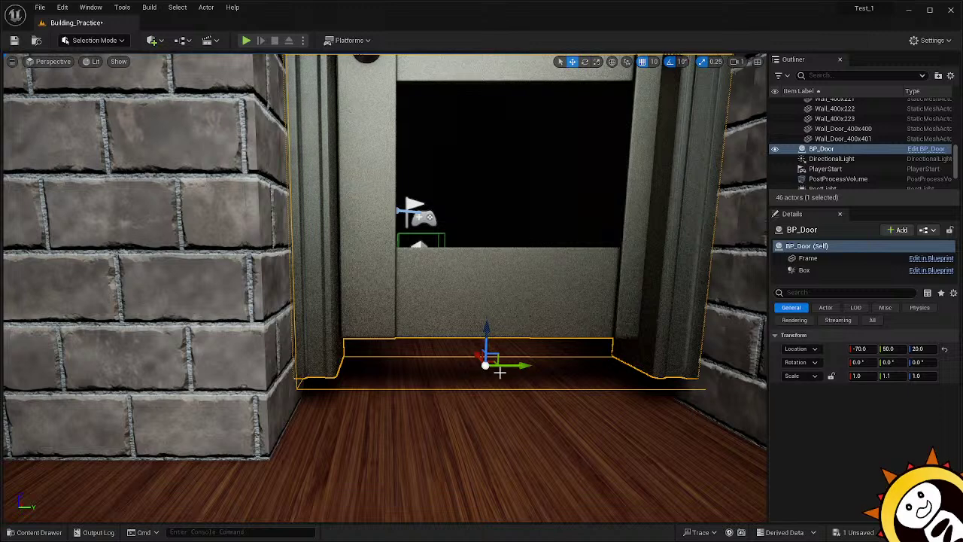
Lower the placed BP_Door to a Z location of 0 and check the top of its frame.
drag(488, 340, 485, 358)
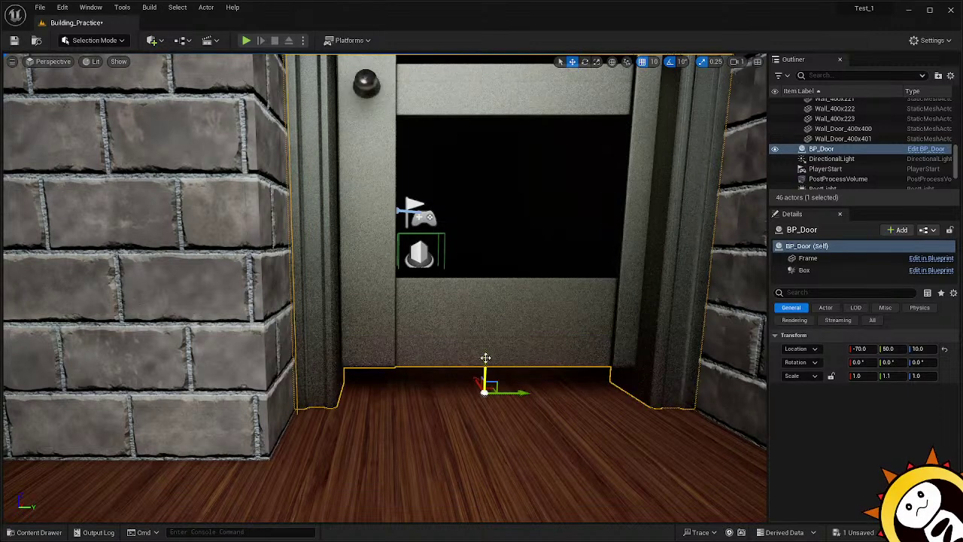
right_drag(463, 425, 463, 398)
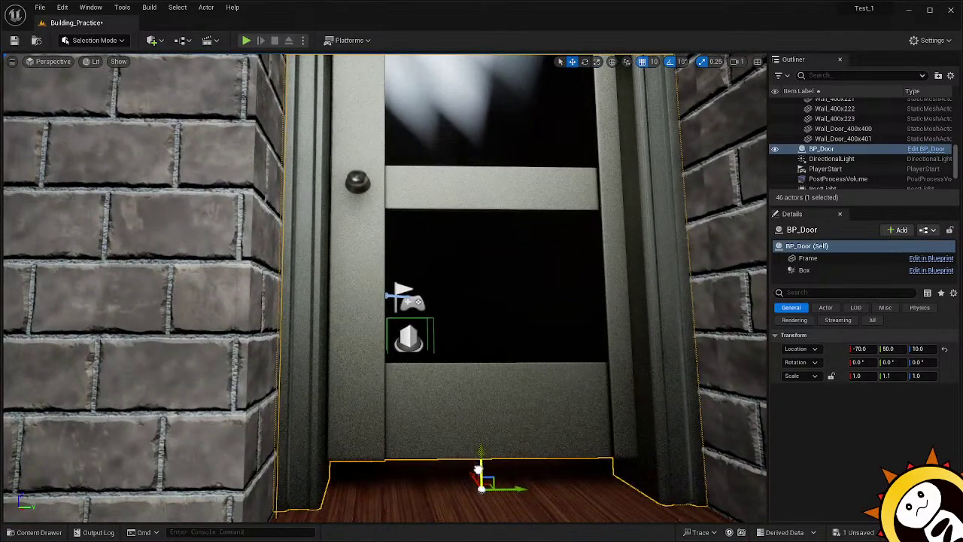
drag(478, 470, 478, 475)
right_drag(478, 475, 476, 369)
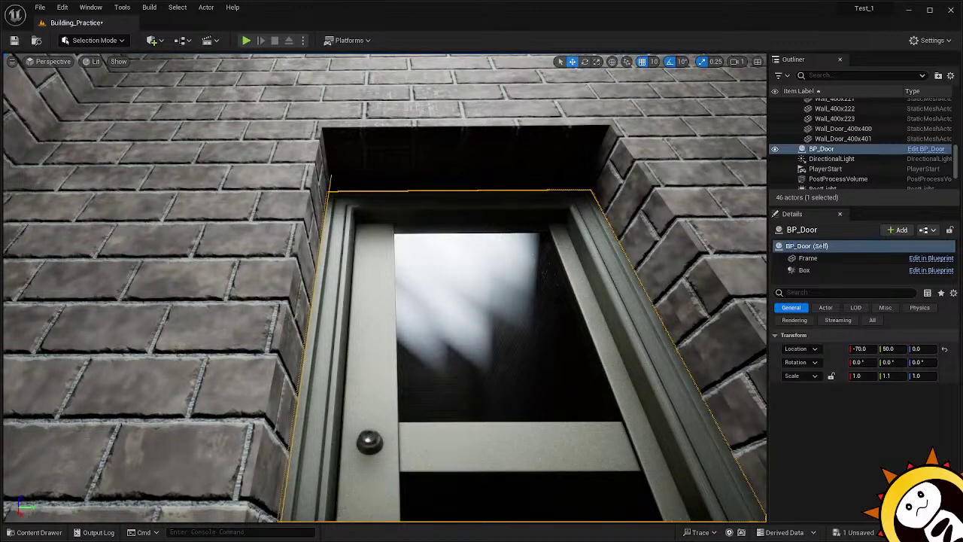
Raise the placed BP_Door to a Z location of 10 from the room side and check its fit in the doorway.
right_drag(438, 461, 438, 403)
scroll(419, 367, up, 8)
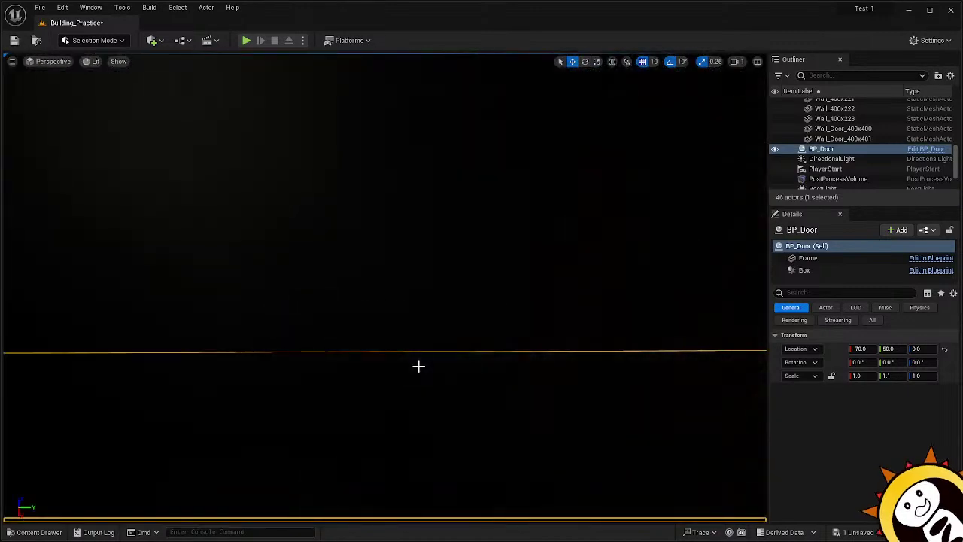
right_drag(419, 368, 451, 481)
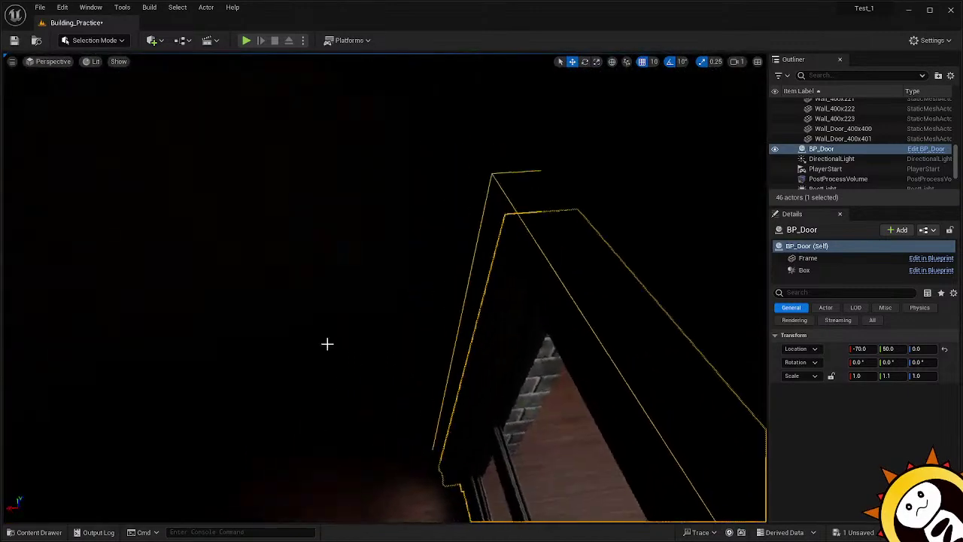
scroll(300, 307, up, 4)
right_drag(485, 298, 623, 169)
right_drag(443, 294, 436, 422)
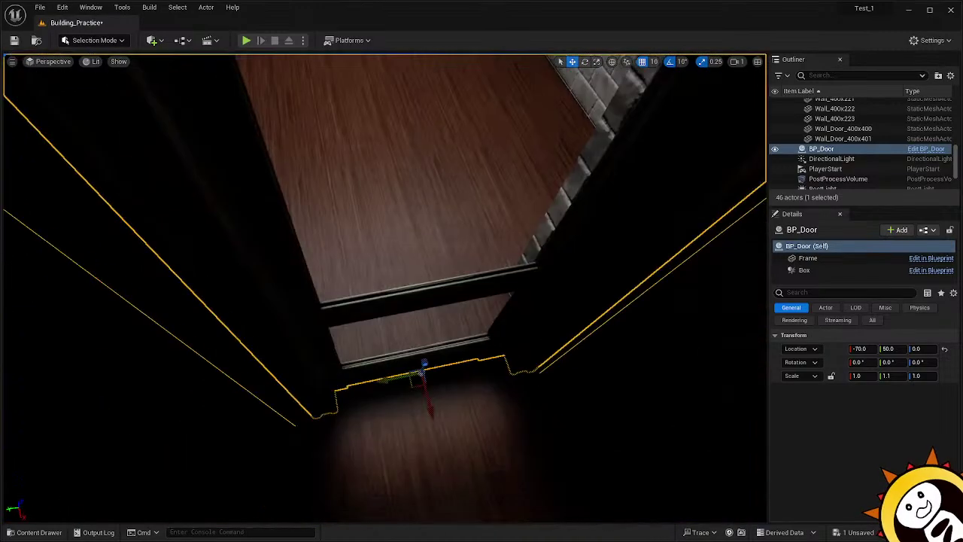
scroll(443, 294, up, 3)
right_drag(443, 294, 719, 270)
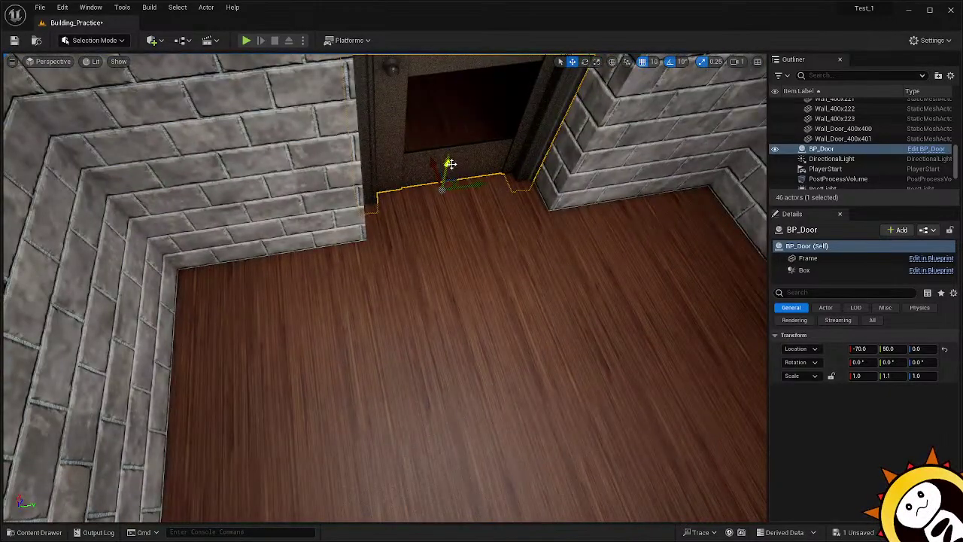
drag(450, 164, 451, 155)
right_drag(487, 183, 487, 120)
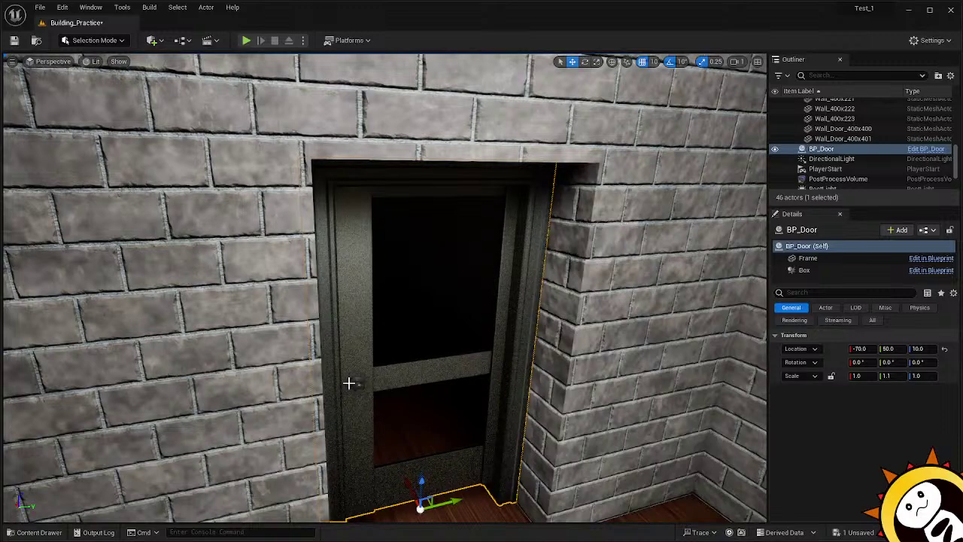
Lower only the door panel within the placed BP_Door's frame to close the gap at the floor, and save the level.
click(357, 413)
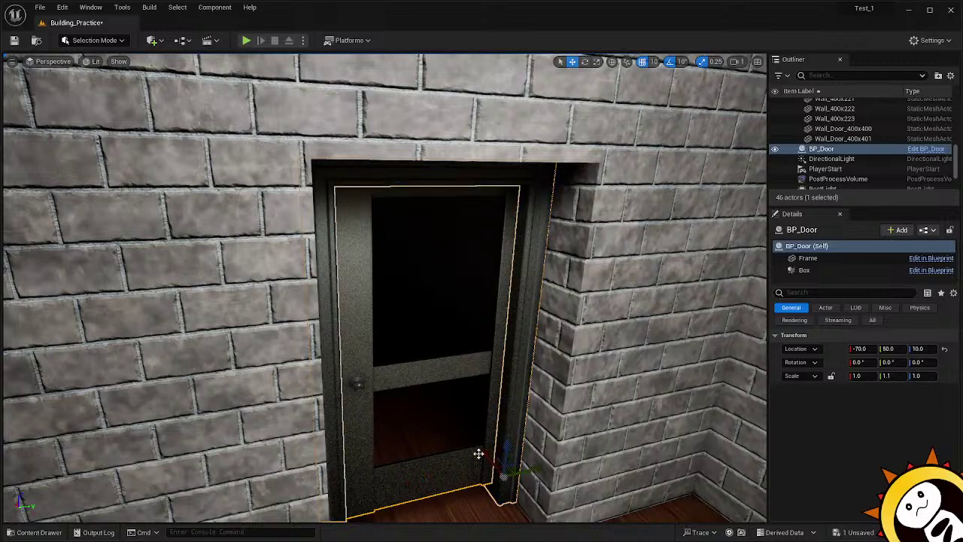
drag(509, 449, 507, 457)
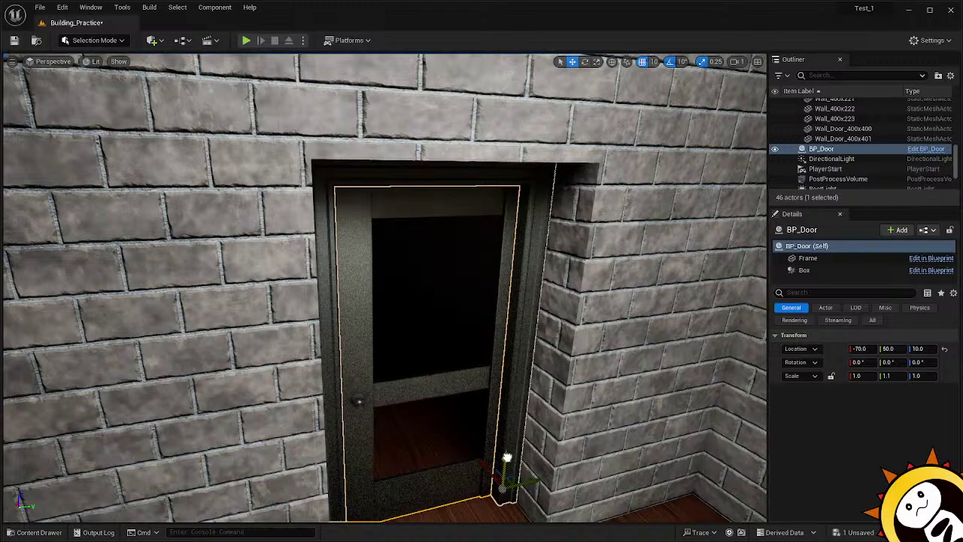
right_drag(467, 465, 426, 409)
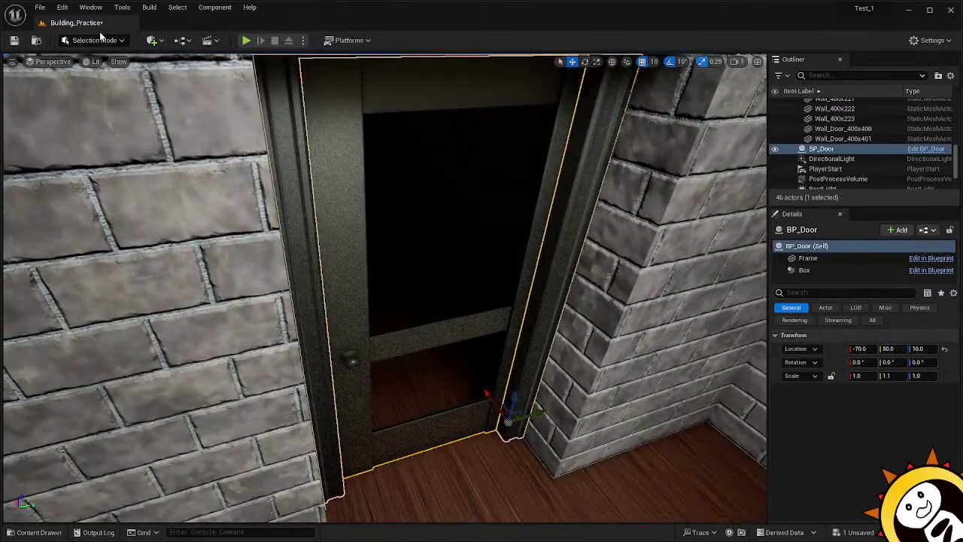
click(13, 41)
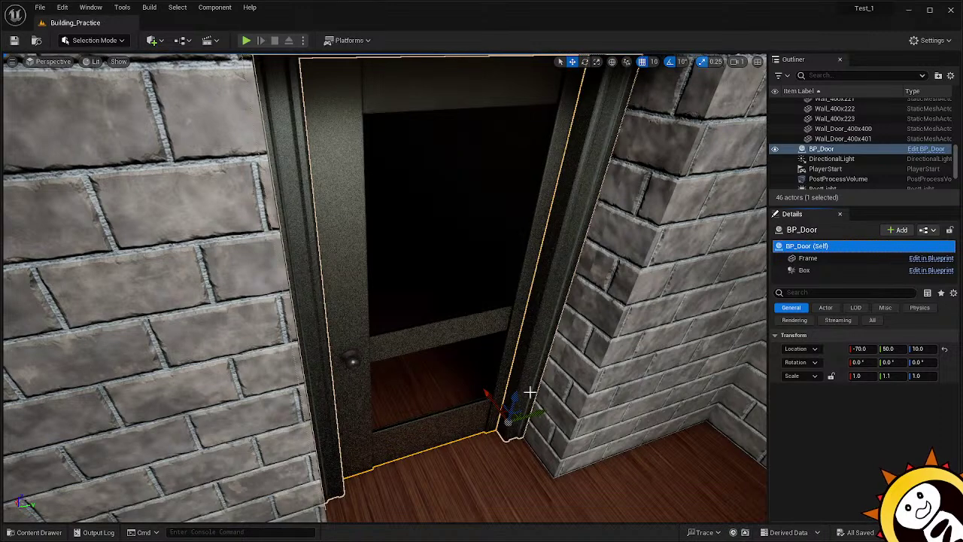
Reselect the whole BP_Door actor and open its Blueprint for editing.
click(499, 469)
click(336, 389)
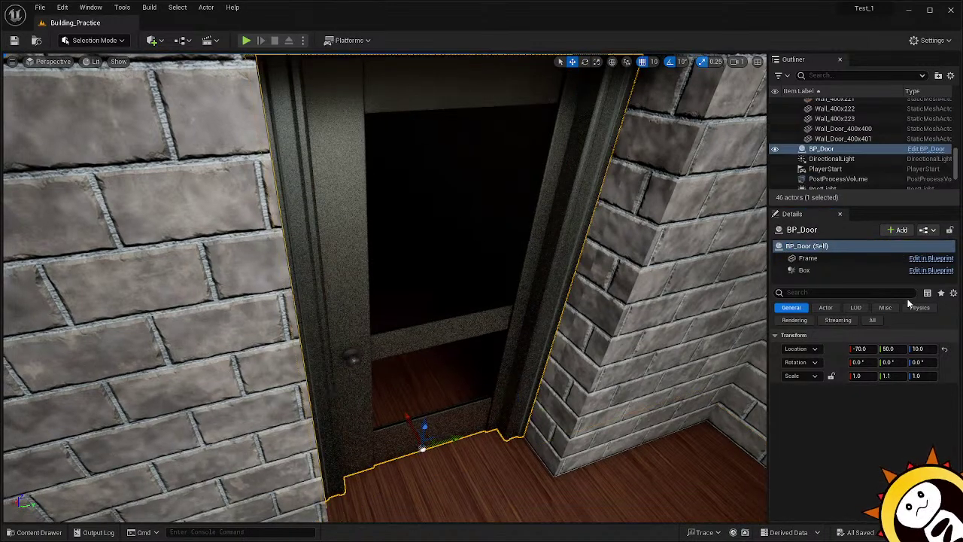
right_click(792, 251)
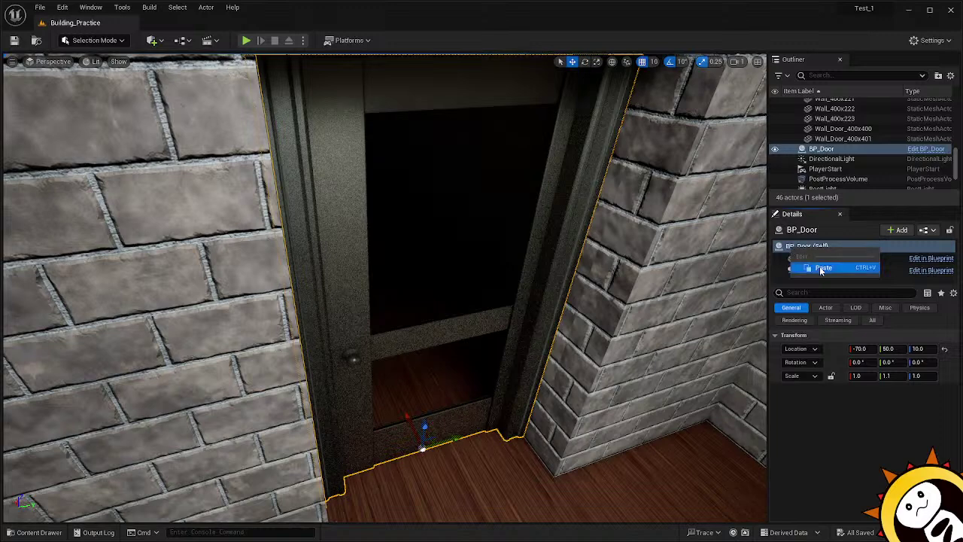
click(824, 149)
right_click(830, 150)
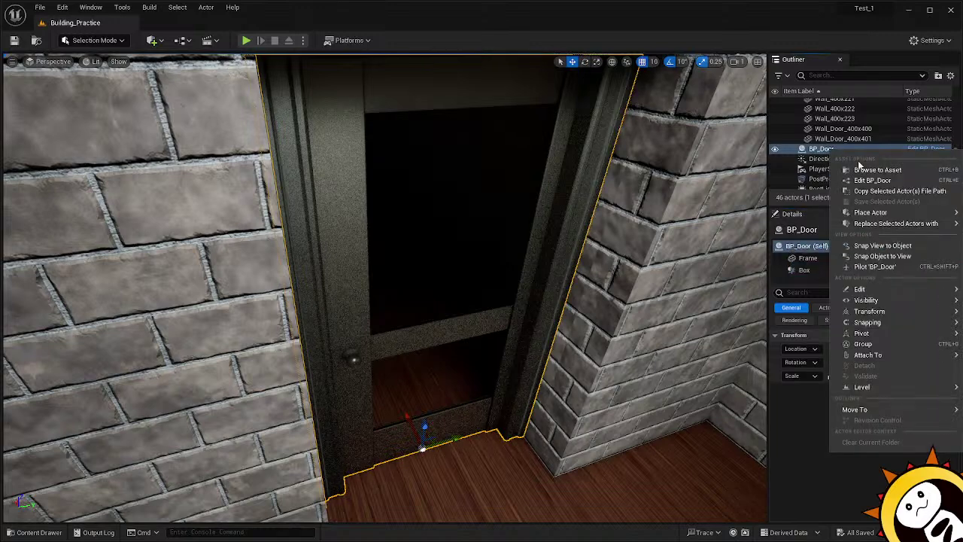
click(890, 184)
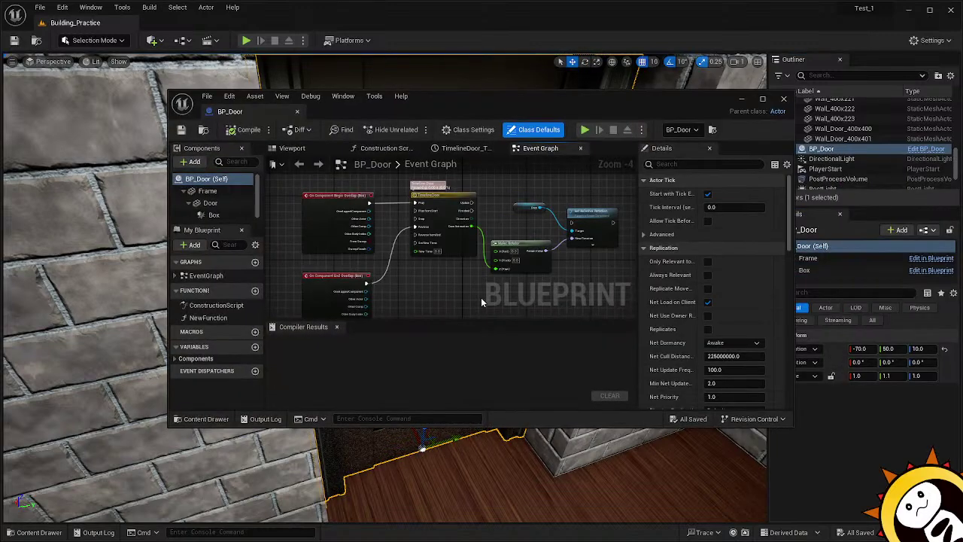
Open the TimelineDoor timeline, turn AutoPlay on and back off, and compile and save the Blueprint.
scroll(461, 294, up, 1)
right_drag(470, 281, 409, 301)
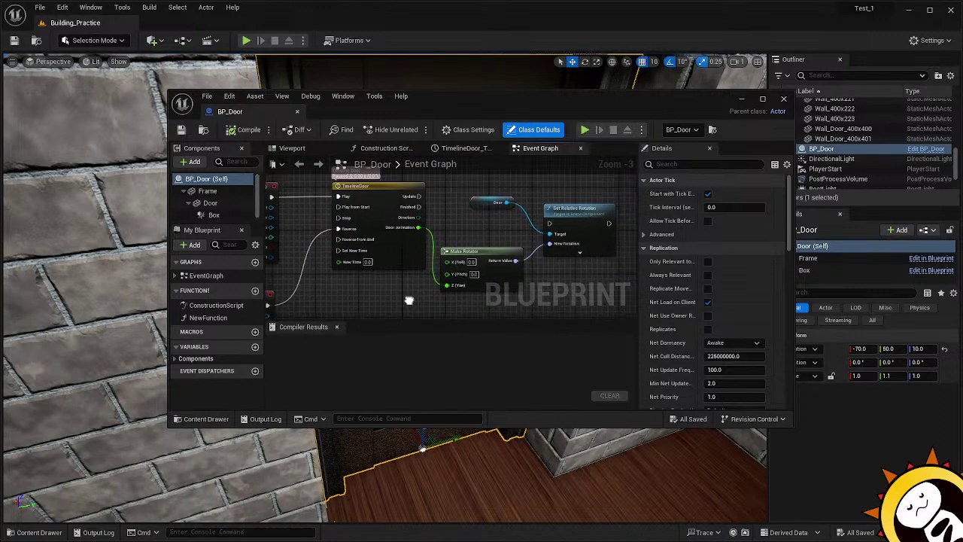
double_click(404, 232)
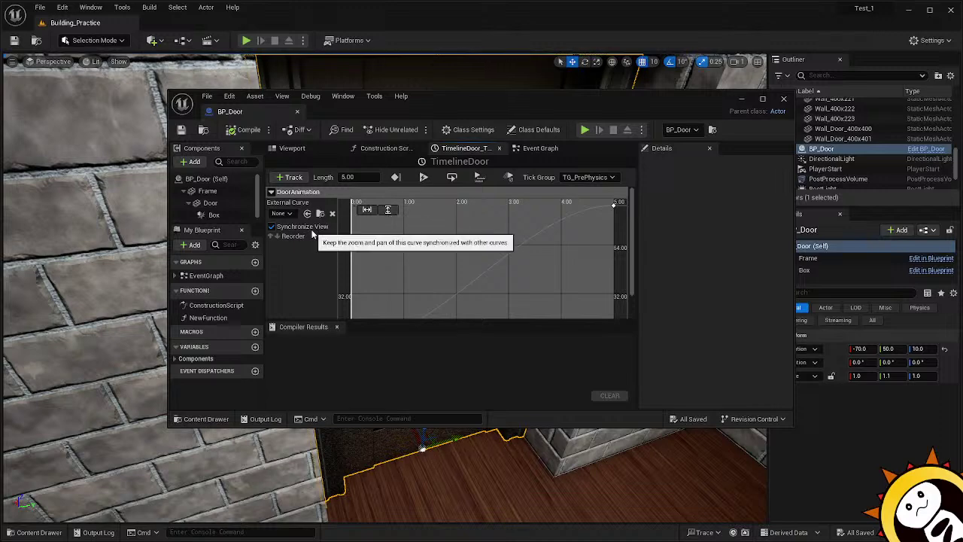
click(424, 178)
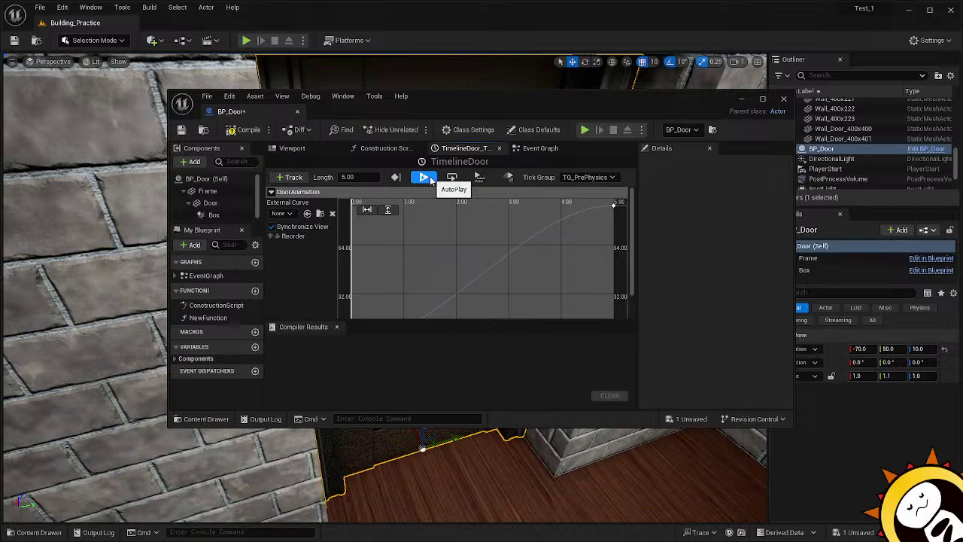
click(244, 130)
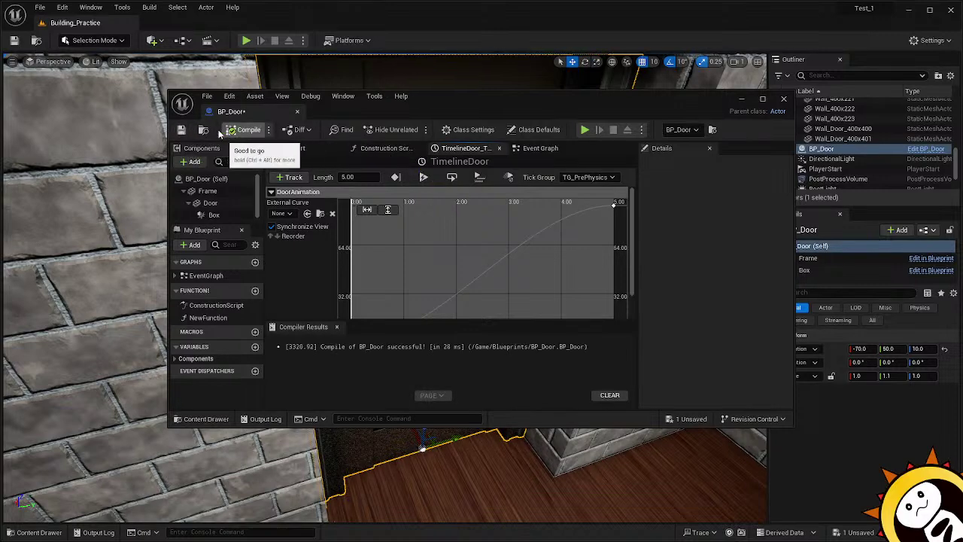
click(181, 130)
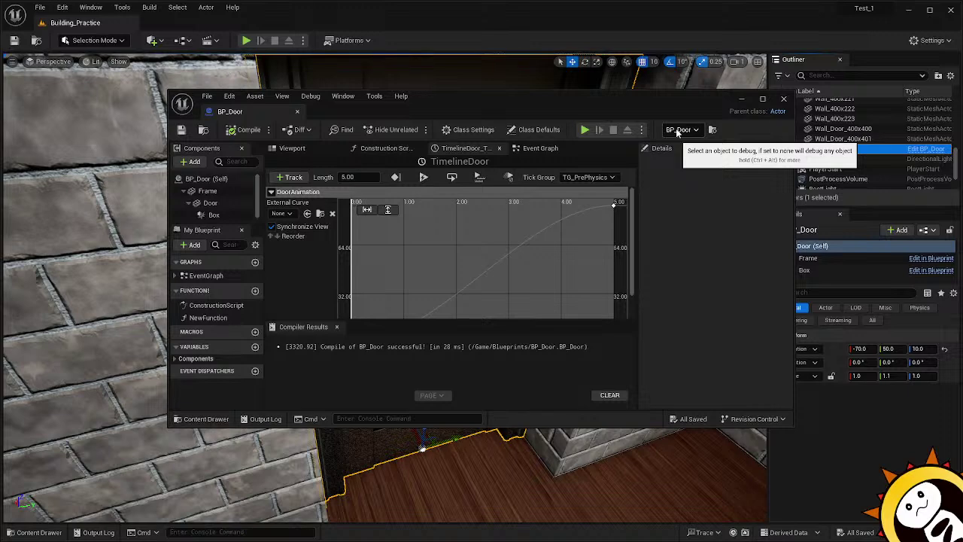
Review the Construction Script, TimelineDoor curve, component preview and Event Graph for what keeps the door from rotating.
click(390, 148)
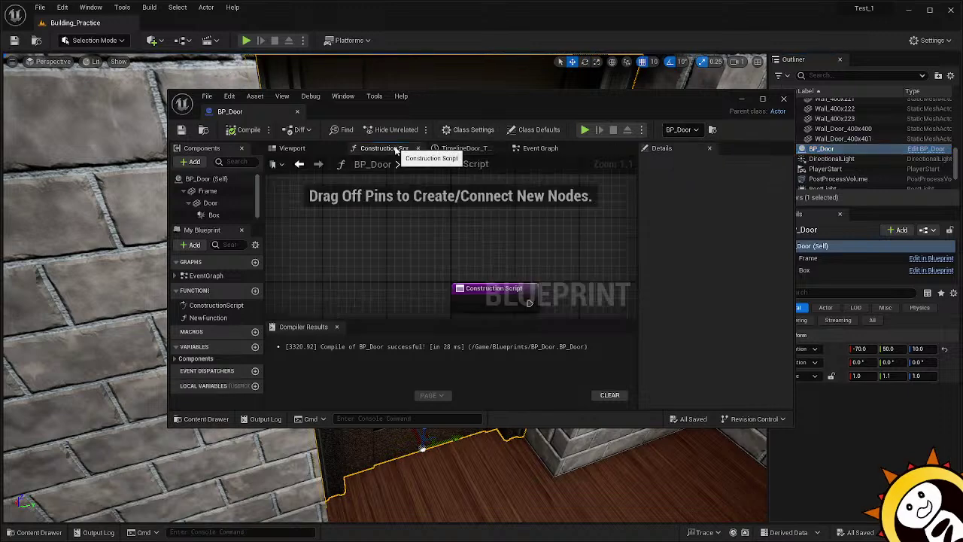
click(538, 149)
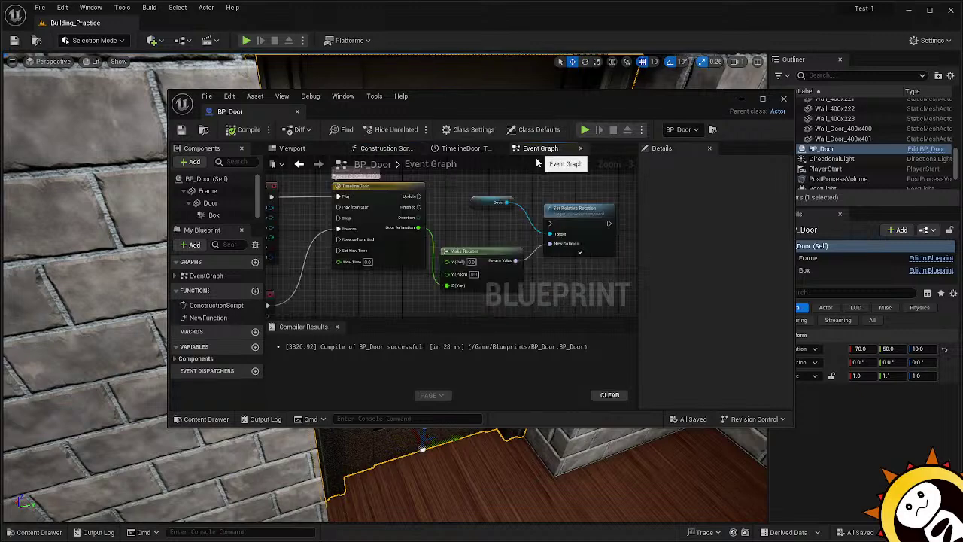
right_drag(339, 294, 414, 305)
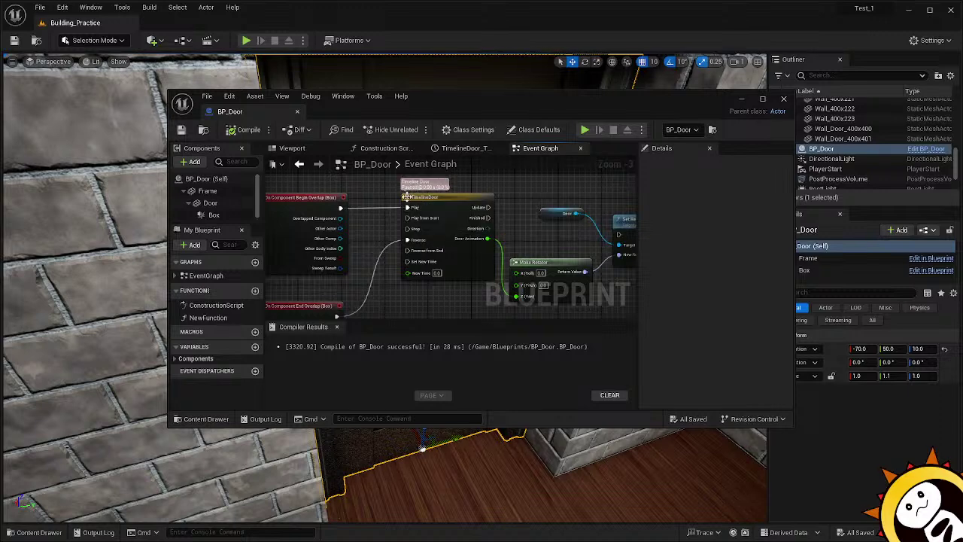
double_click(407, 196)
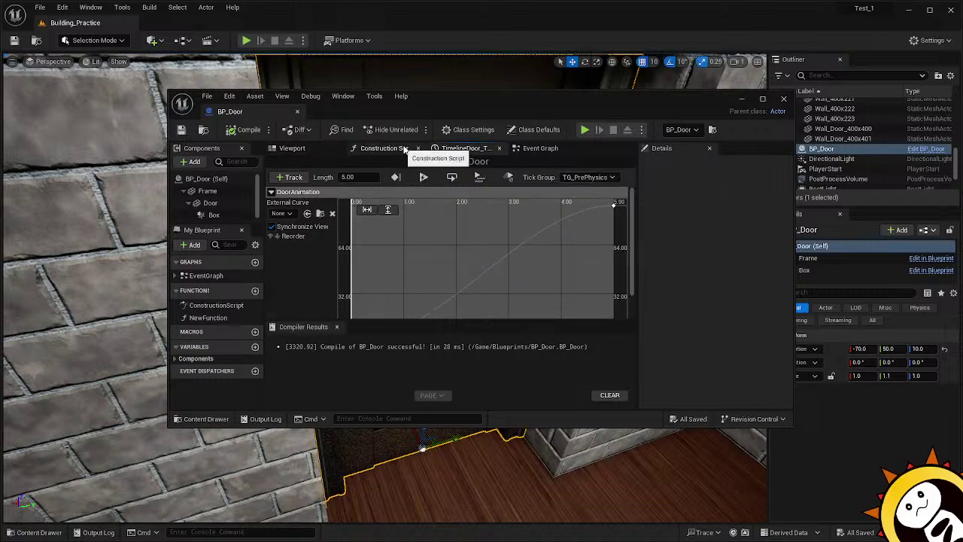
click(316, 149)
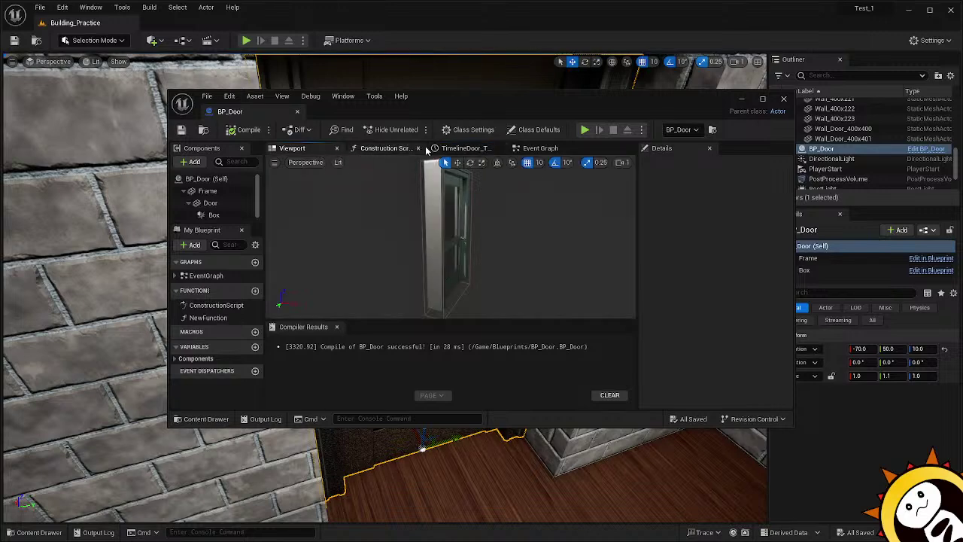
click(452, 148)
click(541, 148)
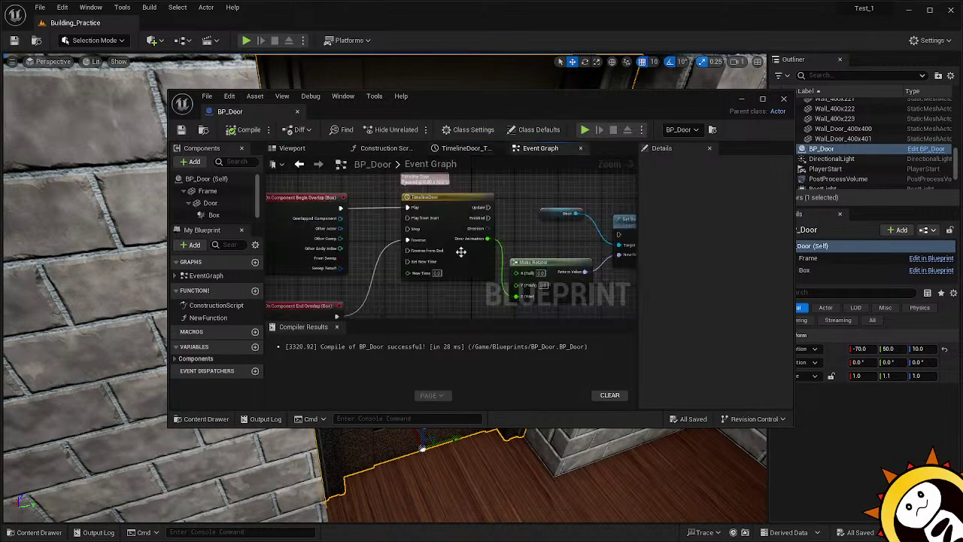
right_drag(441, 298, 352, 289)
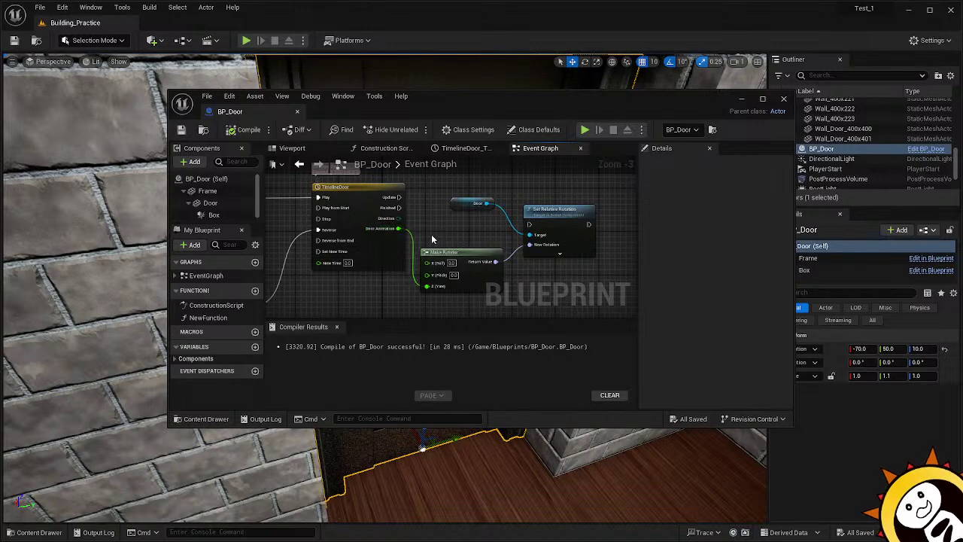
right_drag(538, 280, 502, 284)
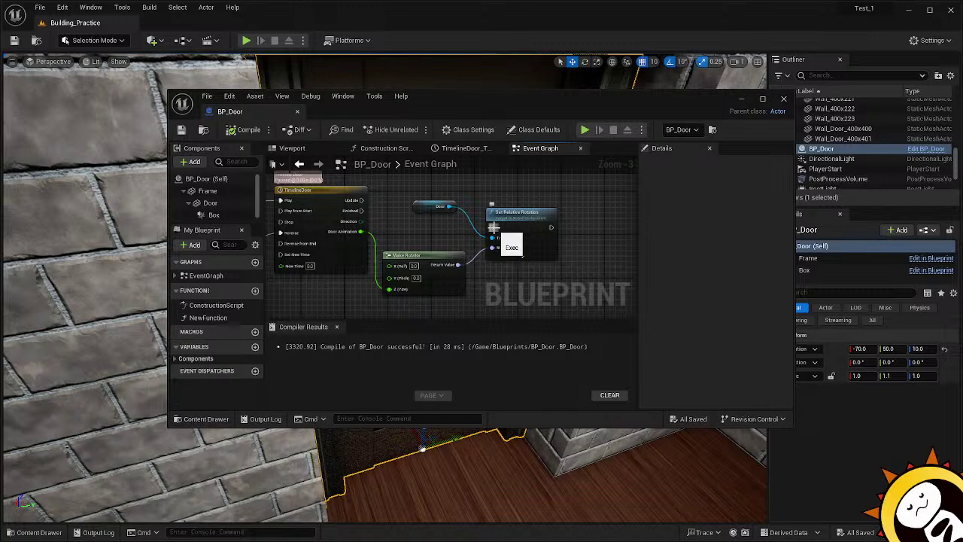
Inspect the variable settings, default value and available events of the Door reference node in the Event Graph.
click(431, 206)
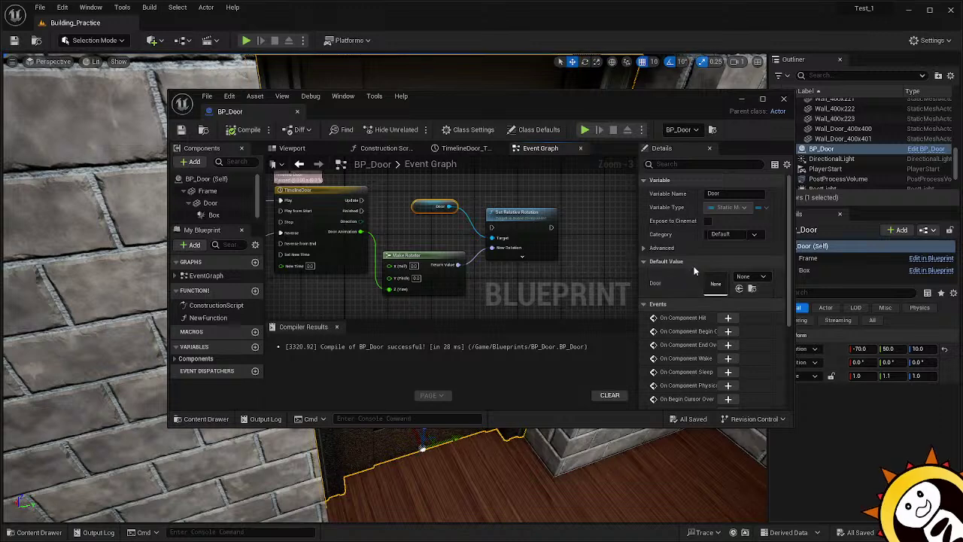
scroll(692, 270, down, 3)
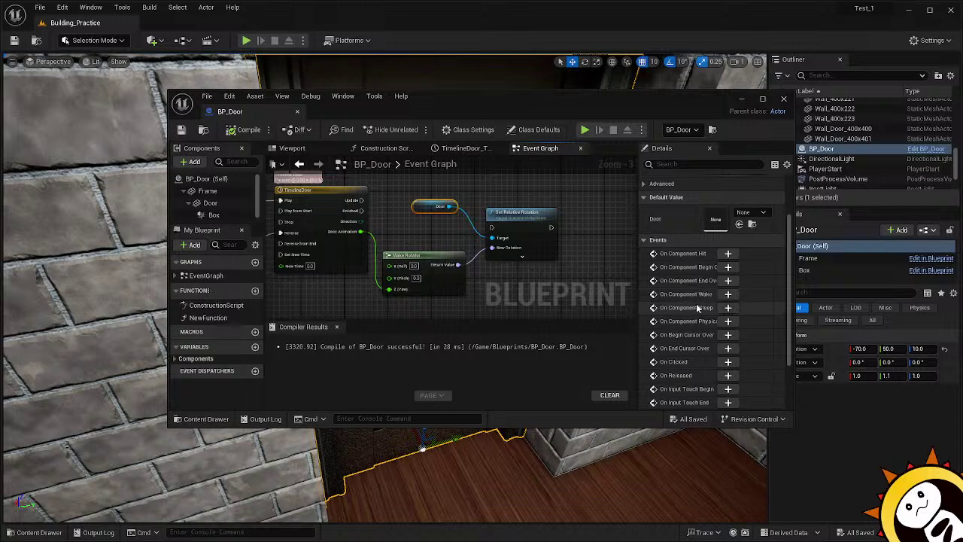
scroll(696, 301, down, 3)
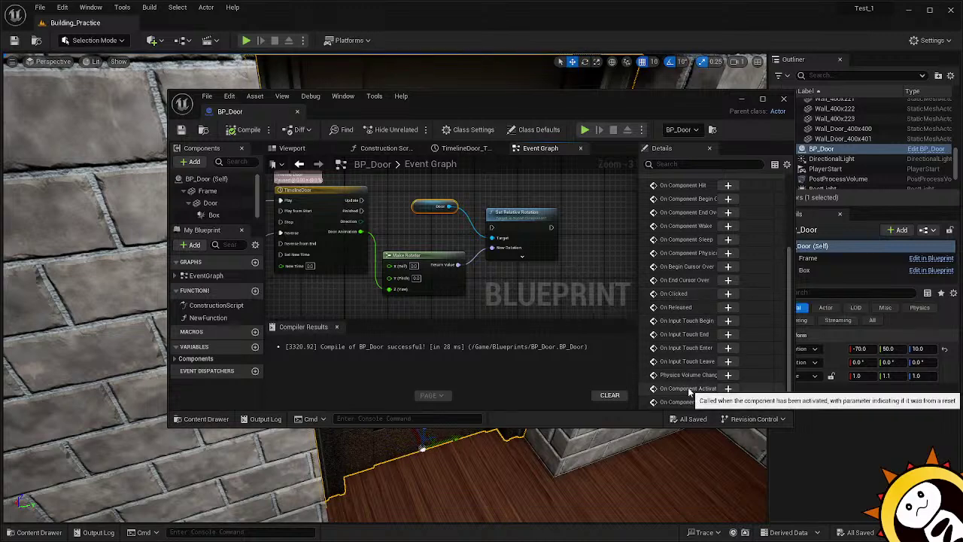
scroll(688, 391, up, 2)
scroll(688, 387, up, 3)
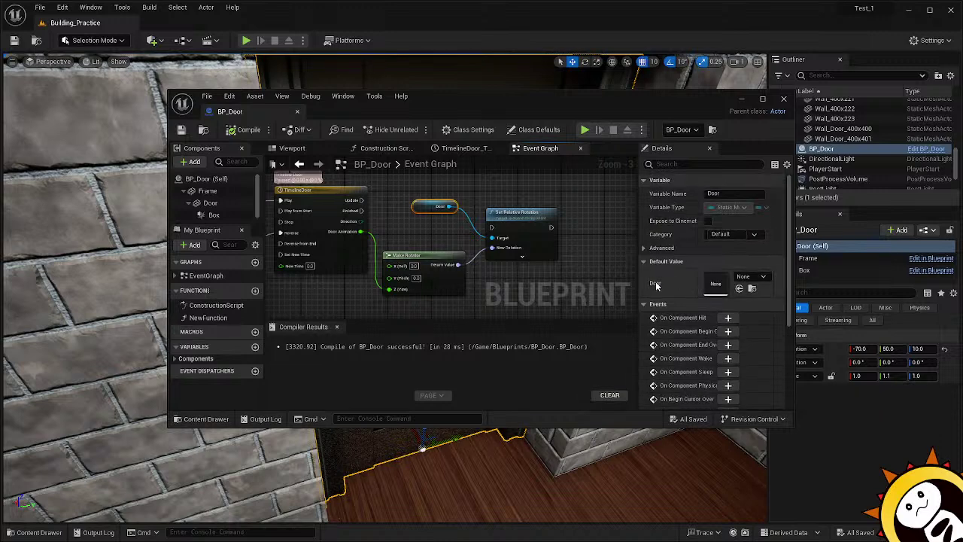
Try to assign a default asset to the Door variable by searching the assets for "do".
click(744, 277)
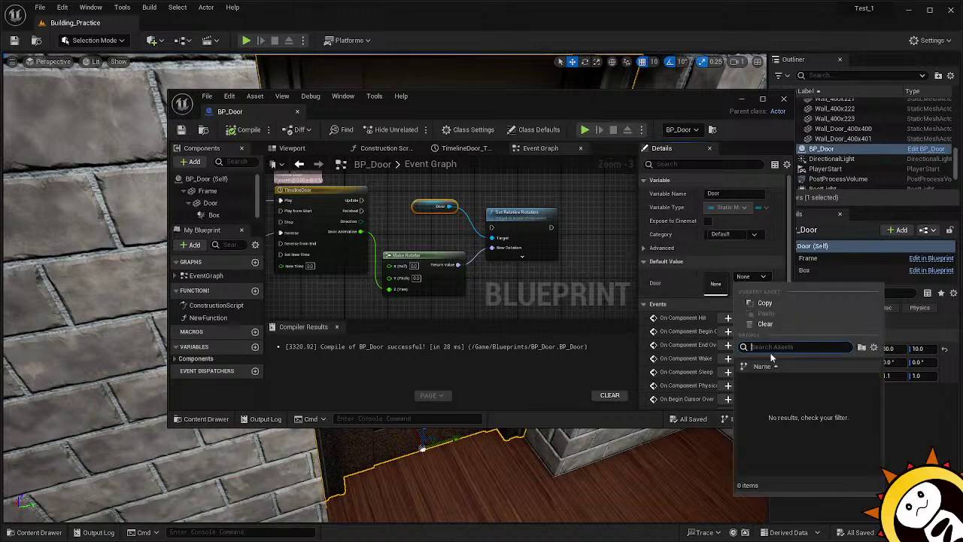
text(sm)
key(BackSpace)
text(do)
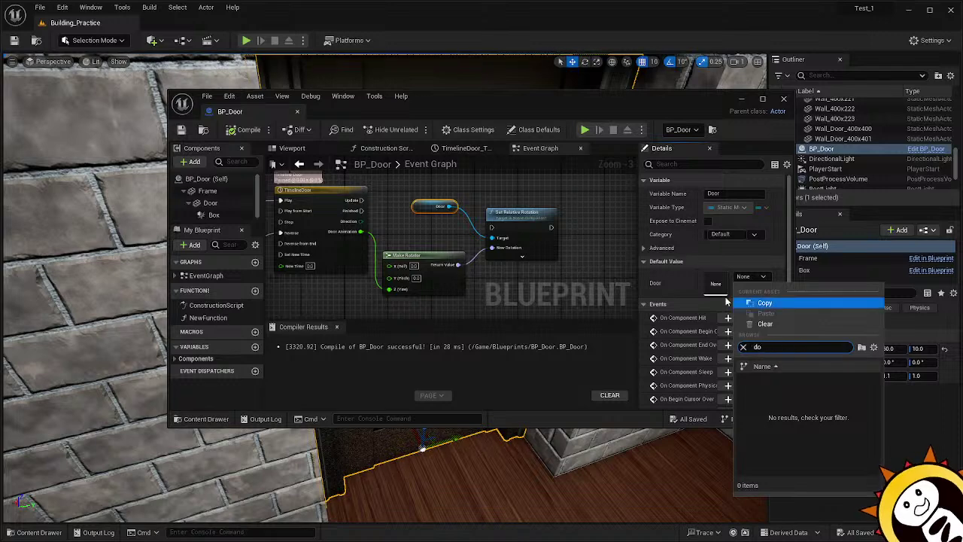
click(673, 284)
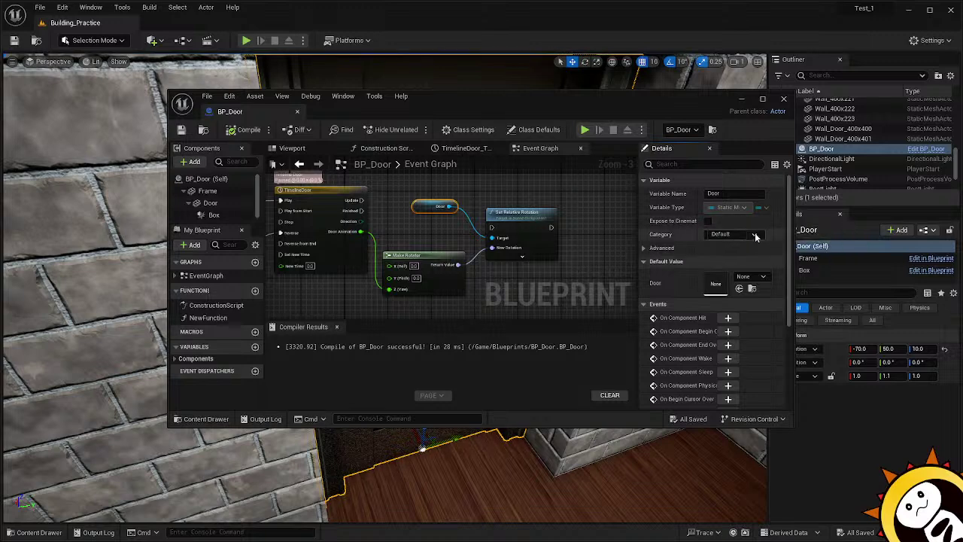
Check the Door variable's advanced settings and re-examine the connections between the overlap events, TimelineDoor and Set Relative Rotation.
click(644, 249)
click(644, 249)
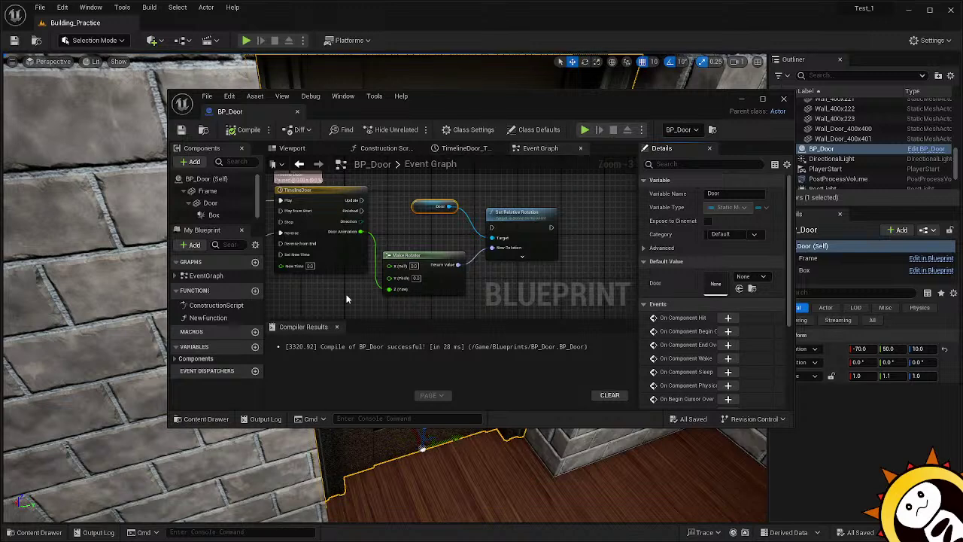
right_drag(346, 294, 444, 307)
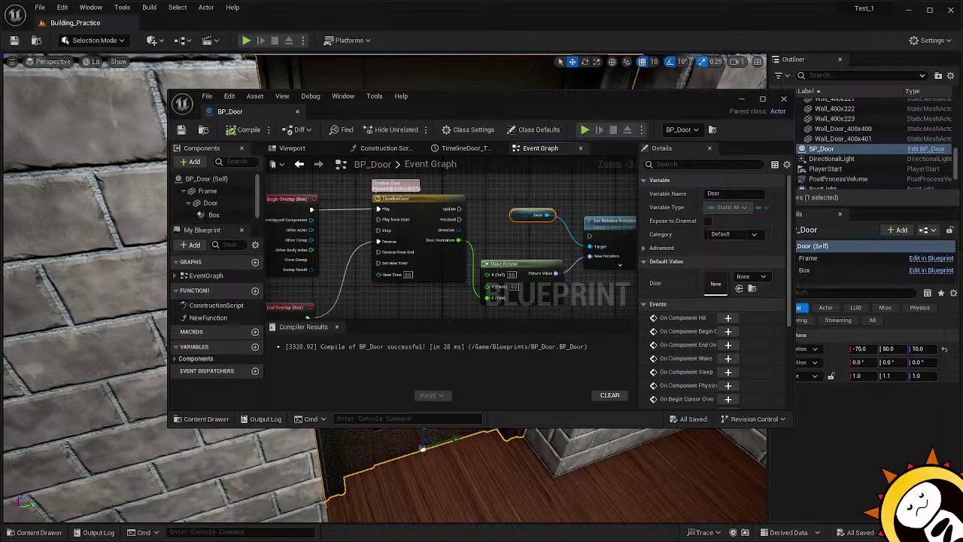
Switch to the browser's Opening Doors documentation page and read how the door actor, its components and its timeline are created.
drag(677, 526, 506, 25)
scroll(577, 316, down, 4)
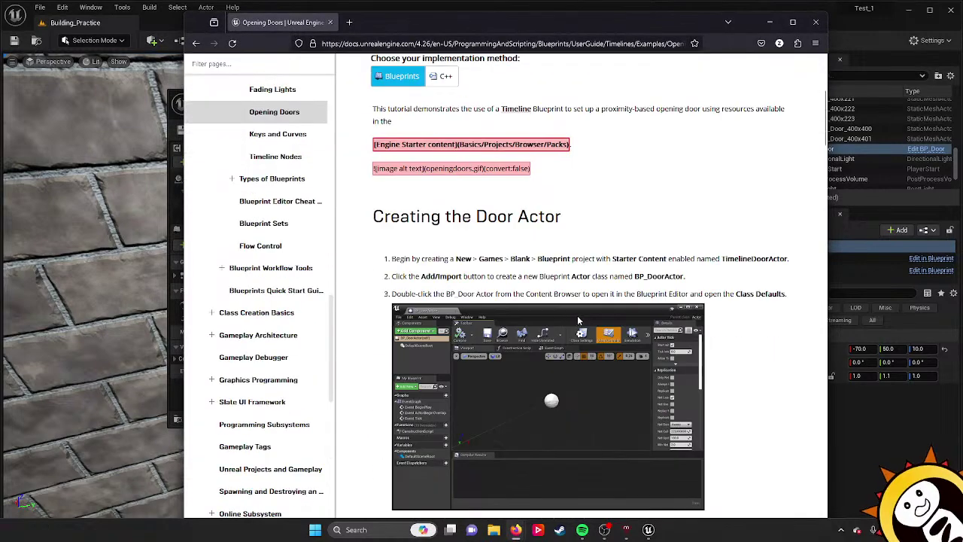
scroll(572, 295, down, 6)
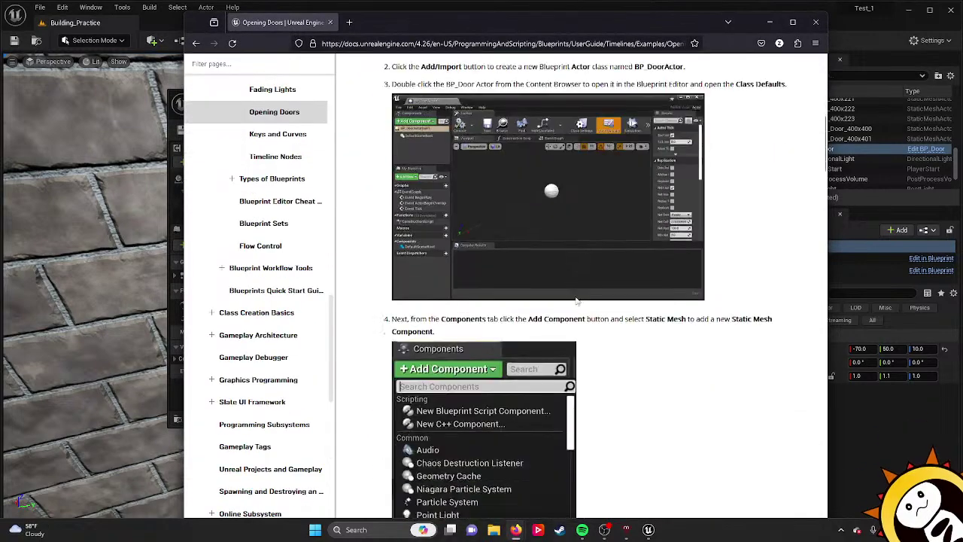
scroll(577, 302, down, 3)
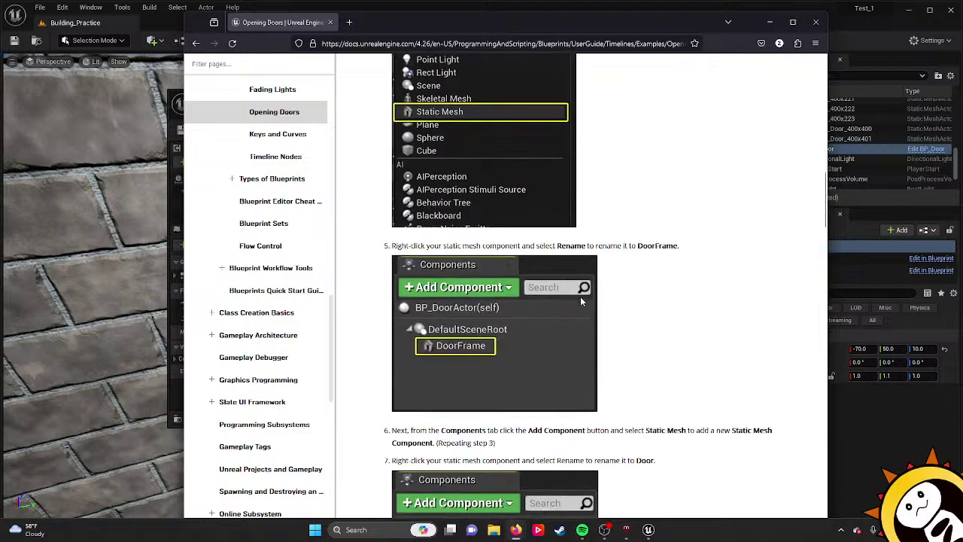
scroll(619, 258, down, 3)
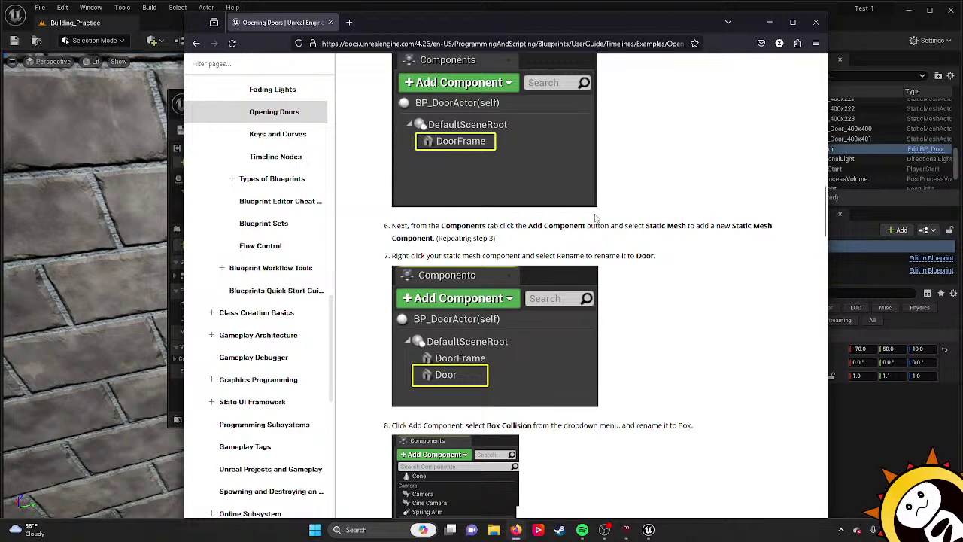
scroll(596, 217, down, 3)
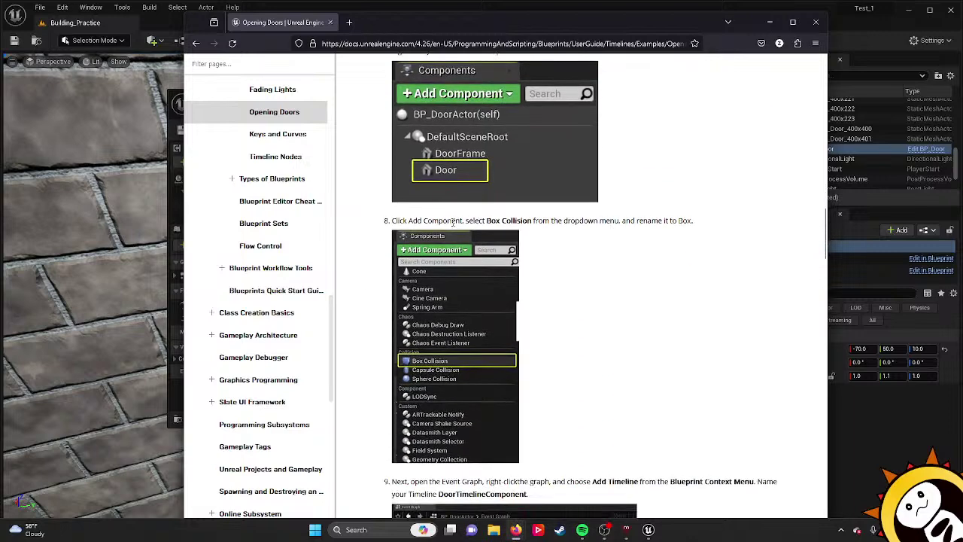
scroll(454, 222, down, 3)
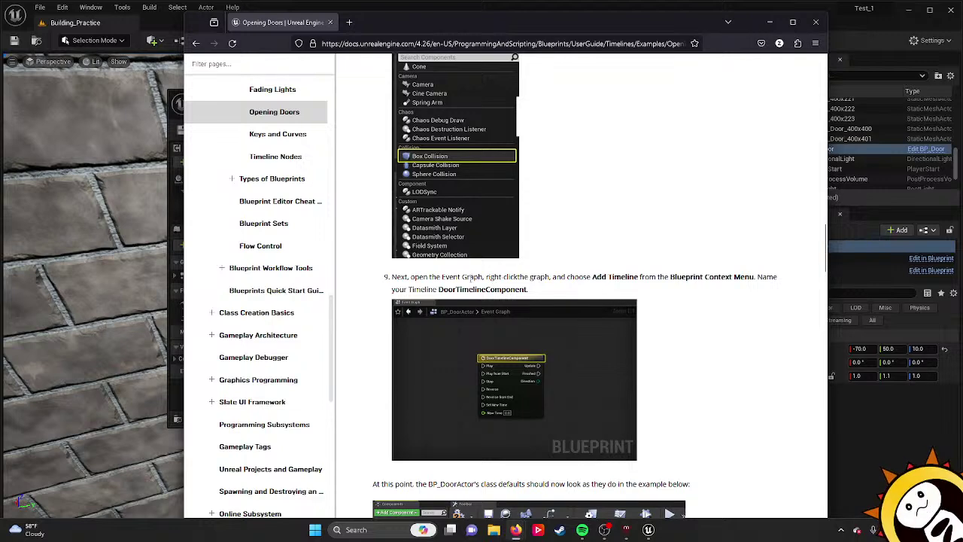
scroll(771, 278, down, 3)
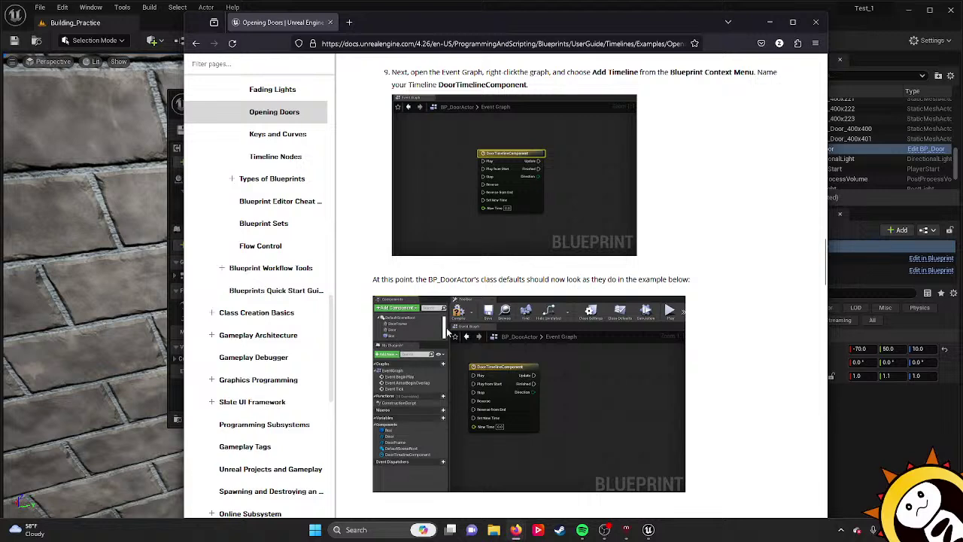
scroll(620, 274, down, 5)
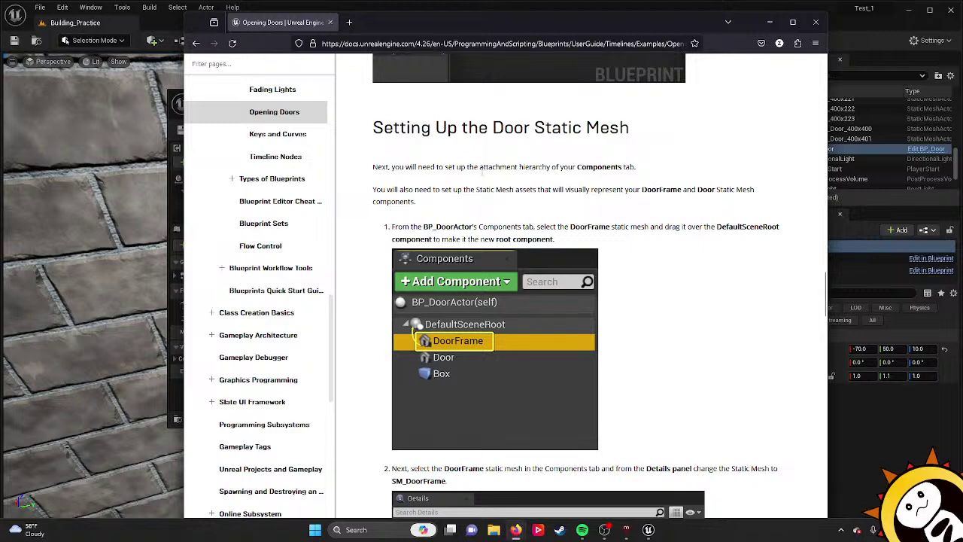
Read the component attachment instructions under Setting Up the Door Static Mesh and move the browser aside to return to the BP_Door blueprint.
double_click(423, 191)
drag(423, 191, 666, 194)
double_click(706, 191)
double_click(405, 193)
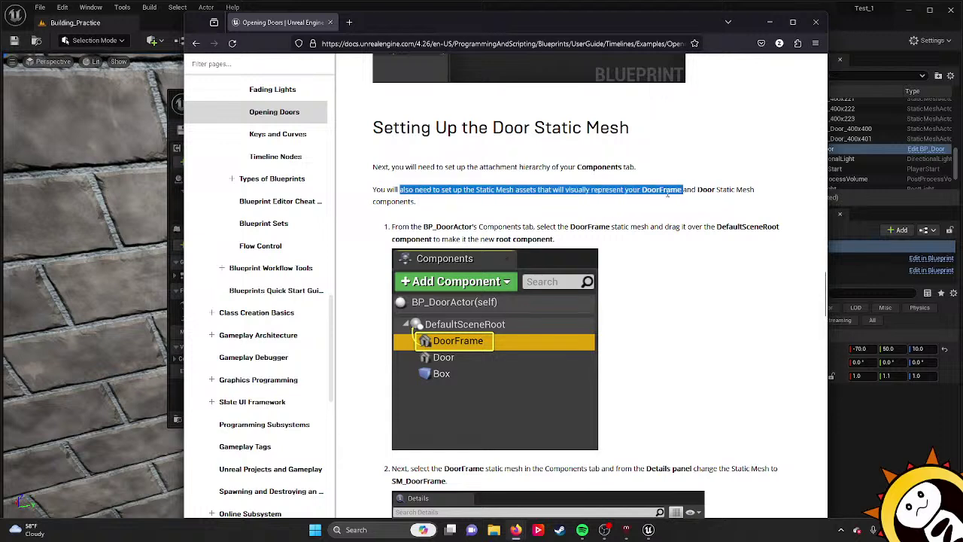
click(667, 194)
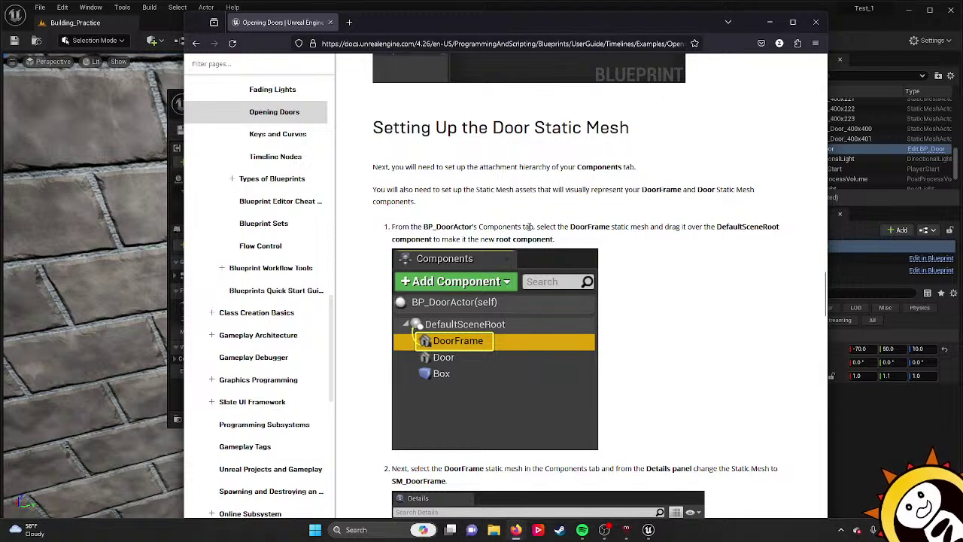
drag(572, 228, 780, 226)
double_click(735, 226)
double_click(470, 227)
click(667, 226)
drag(440, 22, 960, 22)
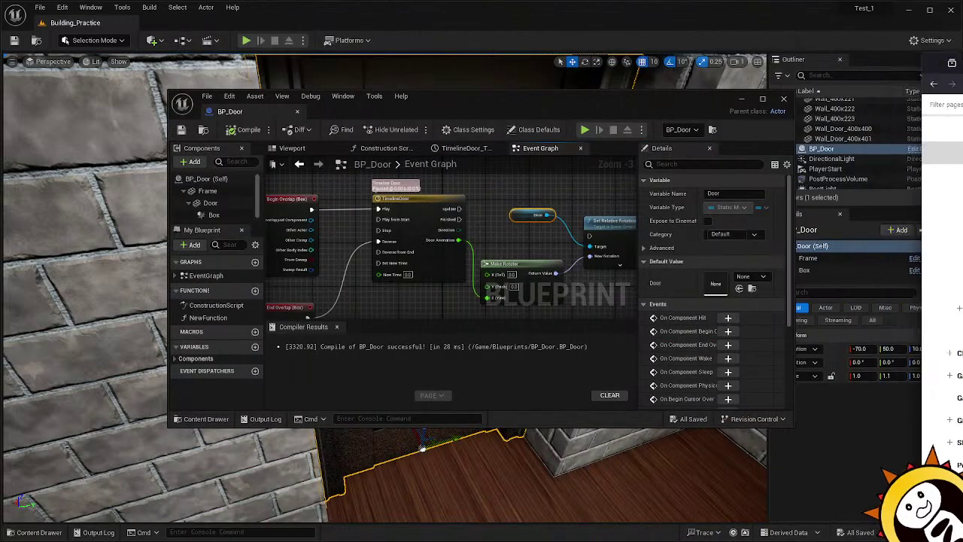
drag(958, 64, 962, 63)
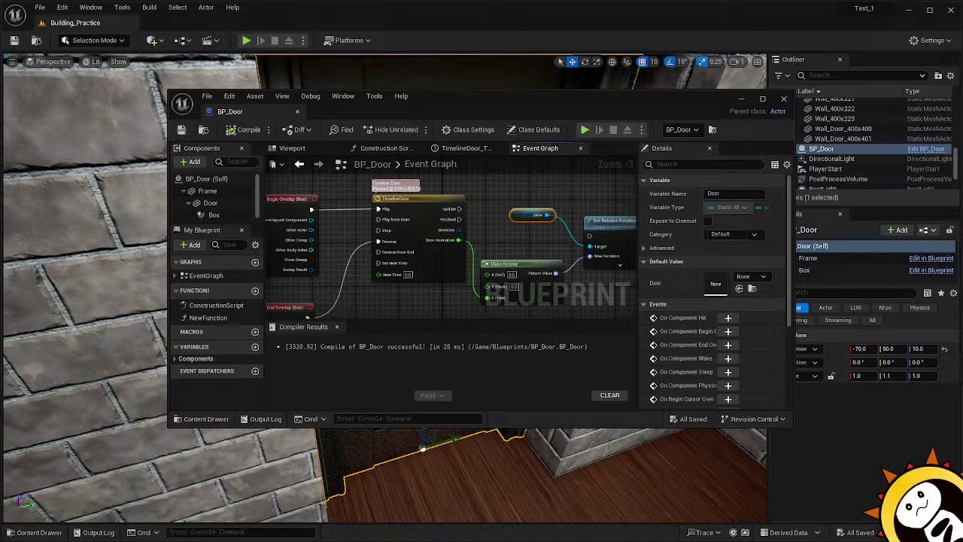
Inspect the details and available component actions of Frame, Door and Box in BP_Door's component hierarchy.
click(208, 192)
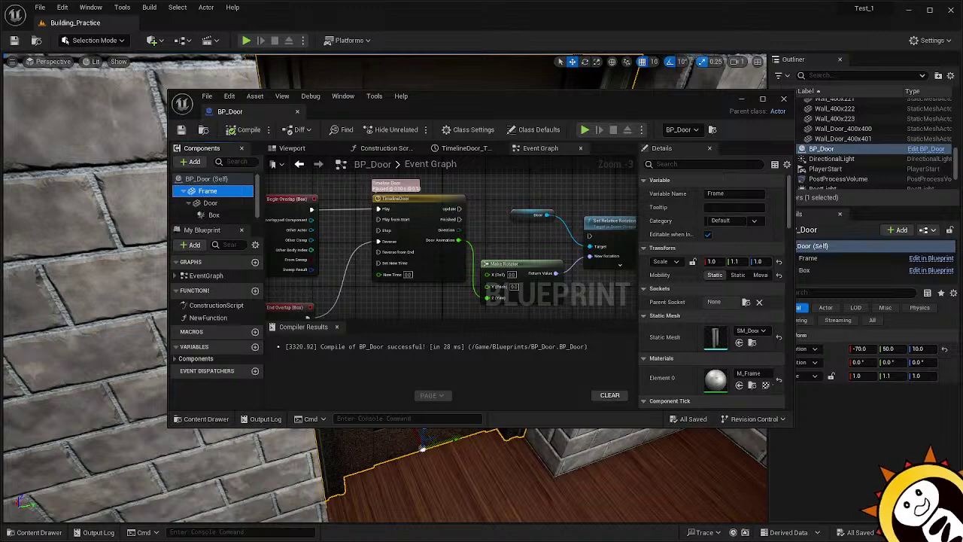
click(211, 204)
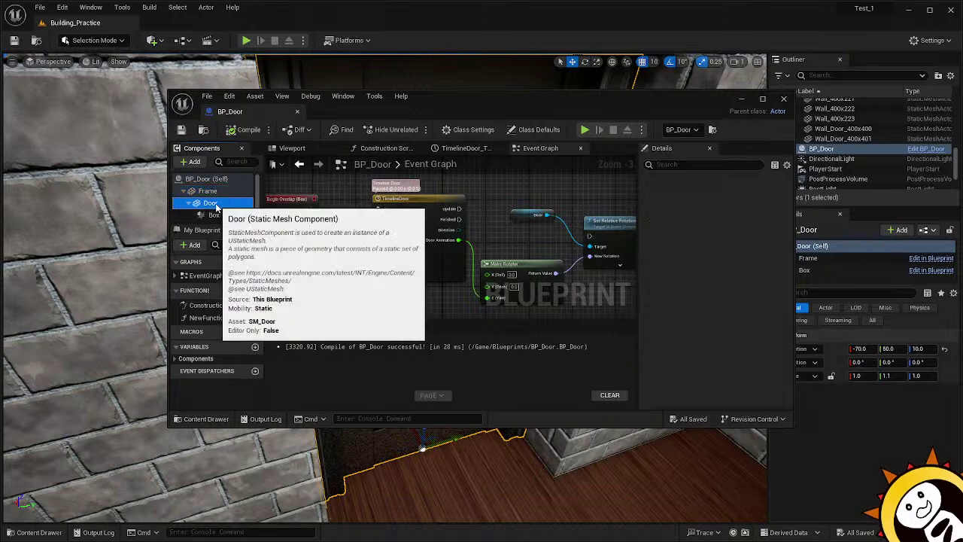
click(214, 216)
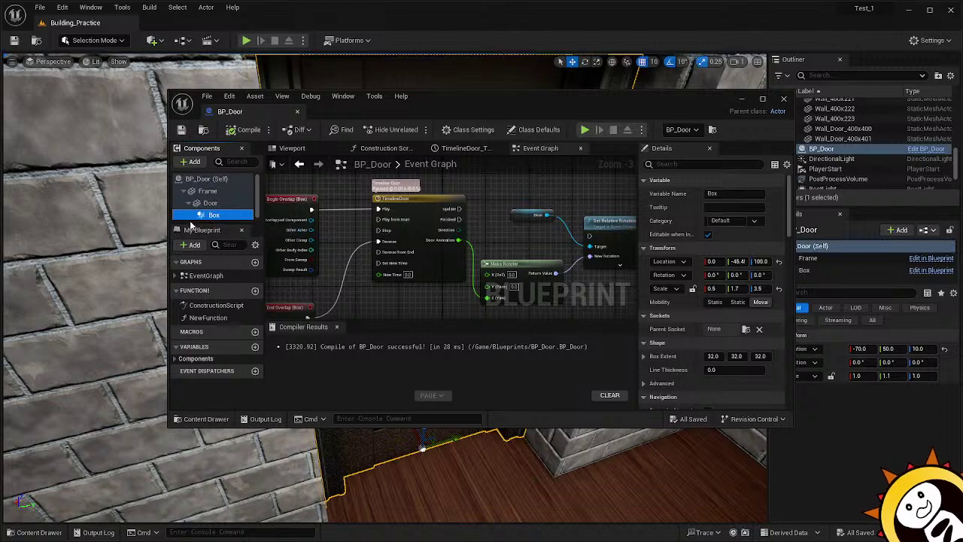
right_click(197, 217)
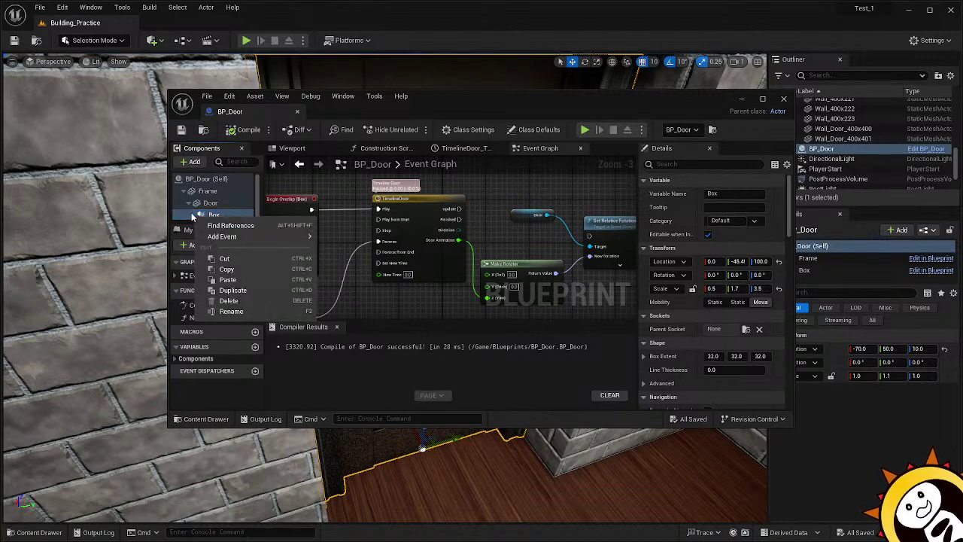
click(211, 203)
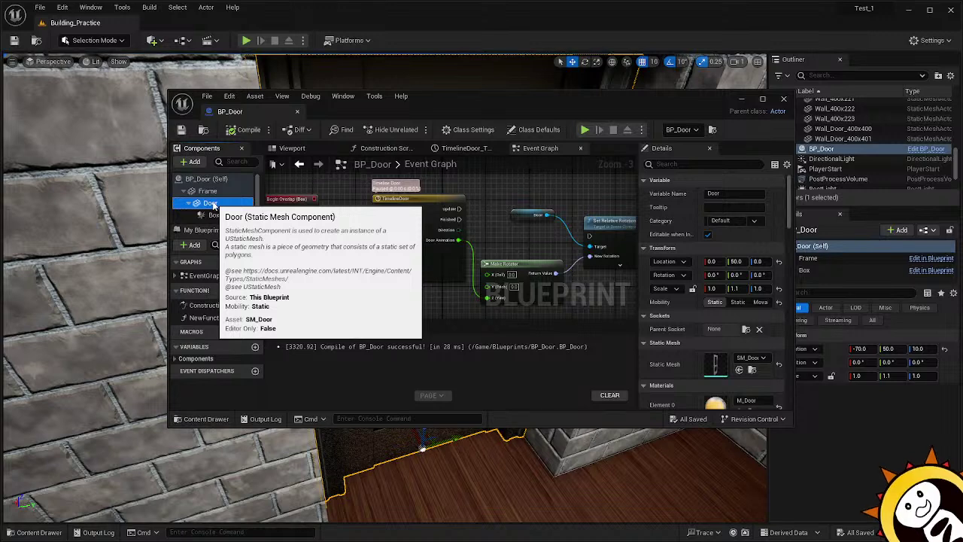
right_click(212, 203)
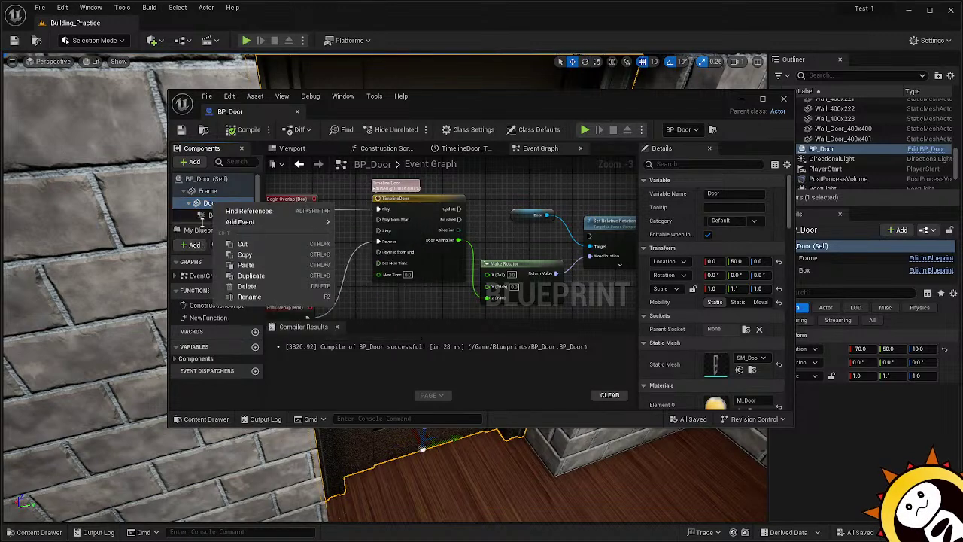
click(203, 227)
Reattach the Box component directly to Frame instead of Door, compile BP_Door and save it.
click(214, 216)
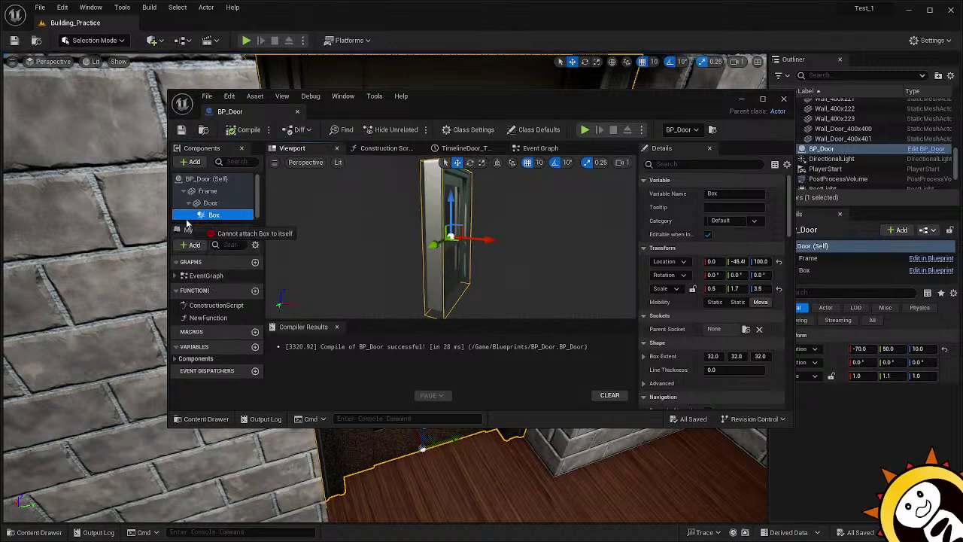
scroll(208, 220, down, 1)
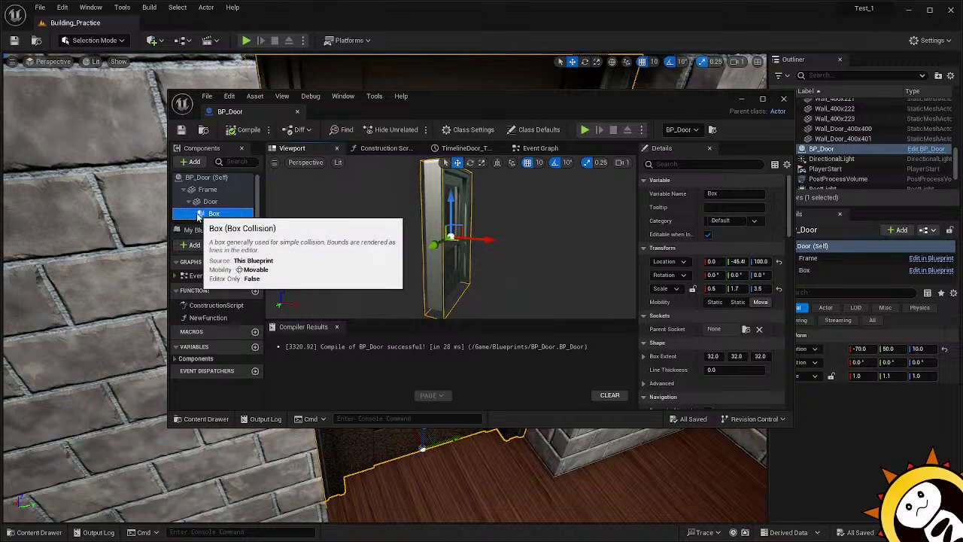
drag(194, 219, 183, 208)
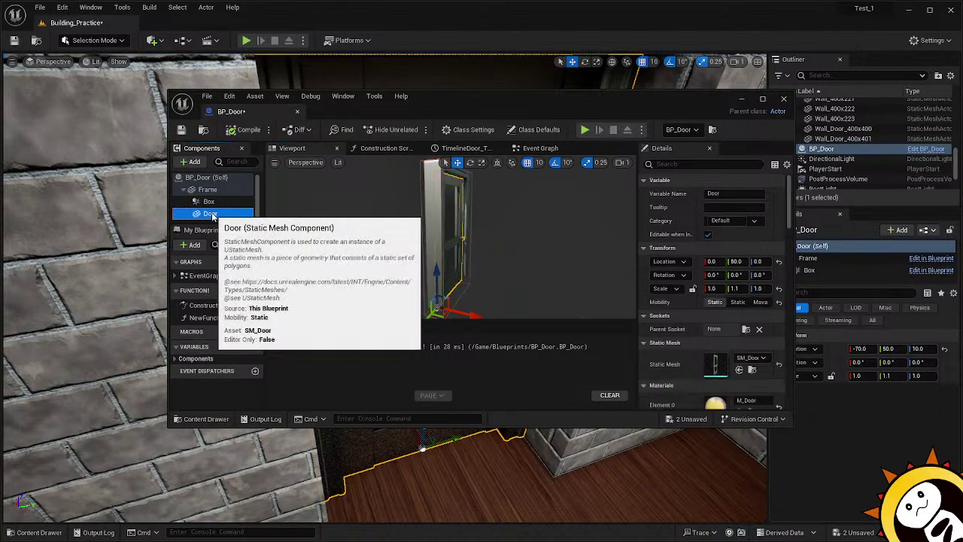
mouse_move(213, 216)
mouse_down()
mouse_move(224, 197)
mouse_move(223, 215)
mouse_up()
click(248, 129)
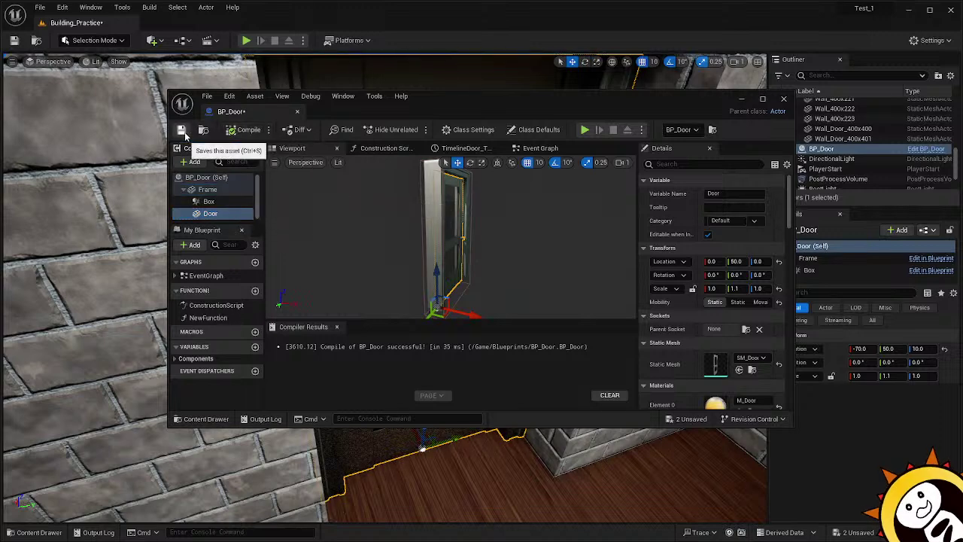
click(181, 129)
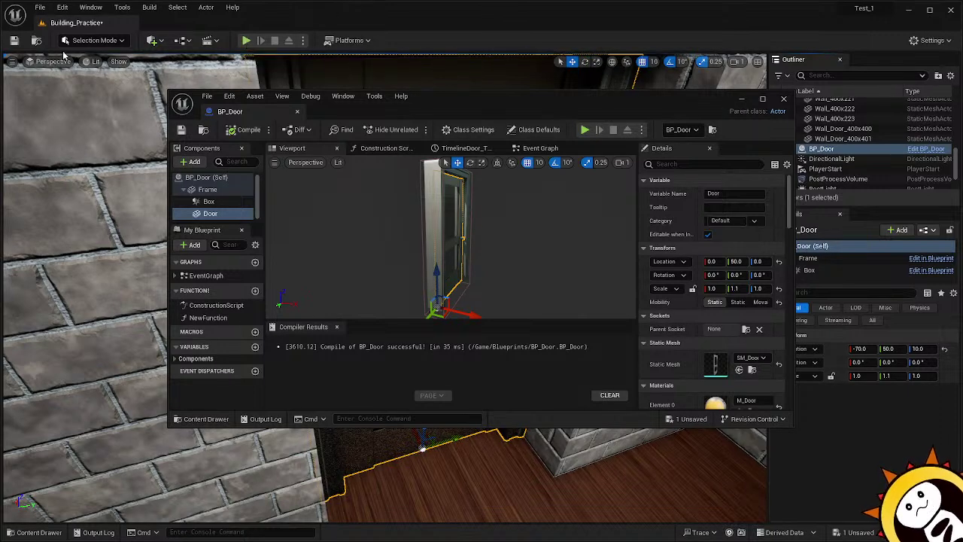
Play the level and walk back and forth through the doorway to test whether the door opens, and end the play session.
click(246, 40)
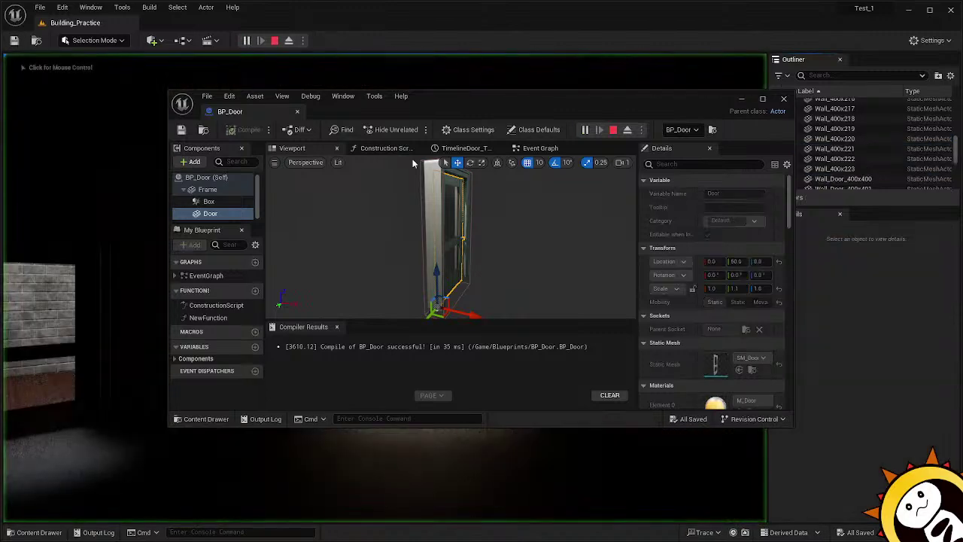
click(742, 99)
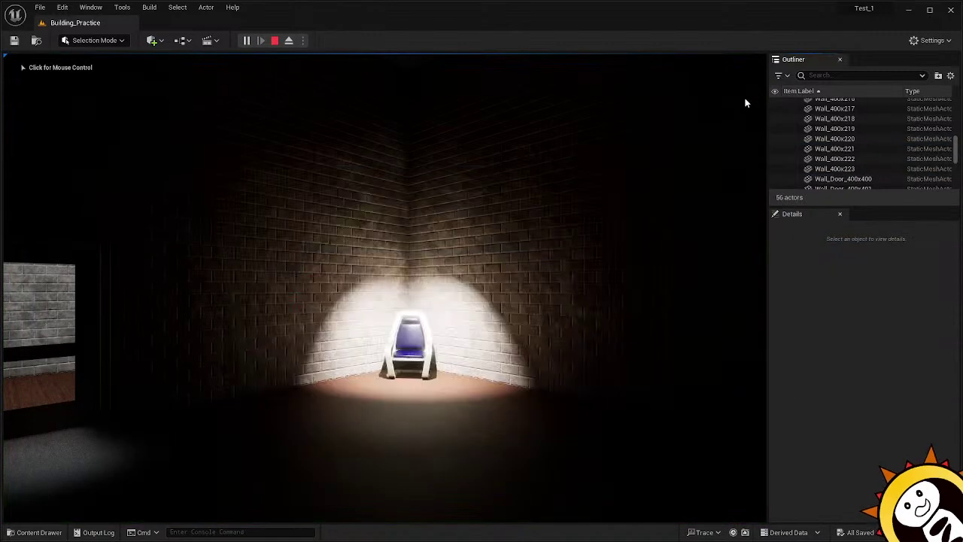
click(499, 304)
key(s)
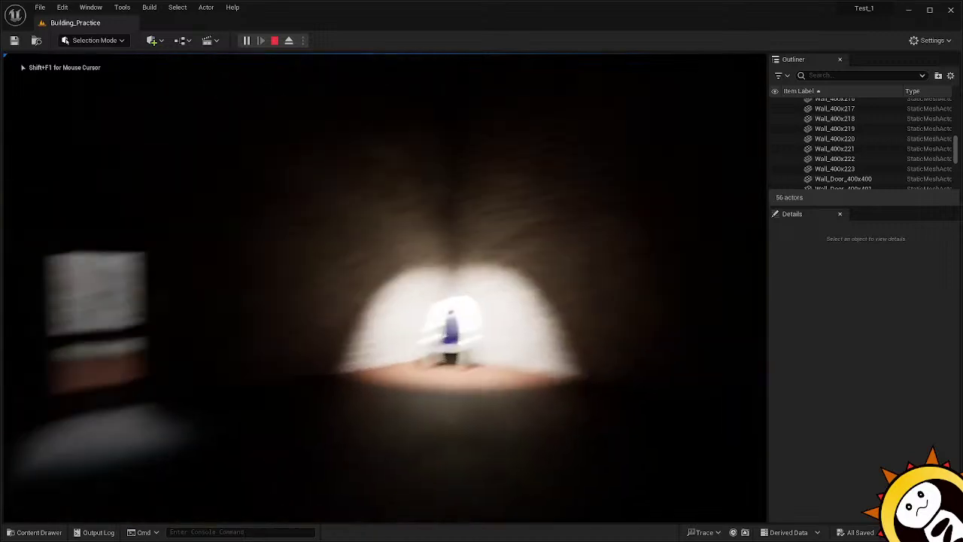
key(w)
key(s)
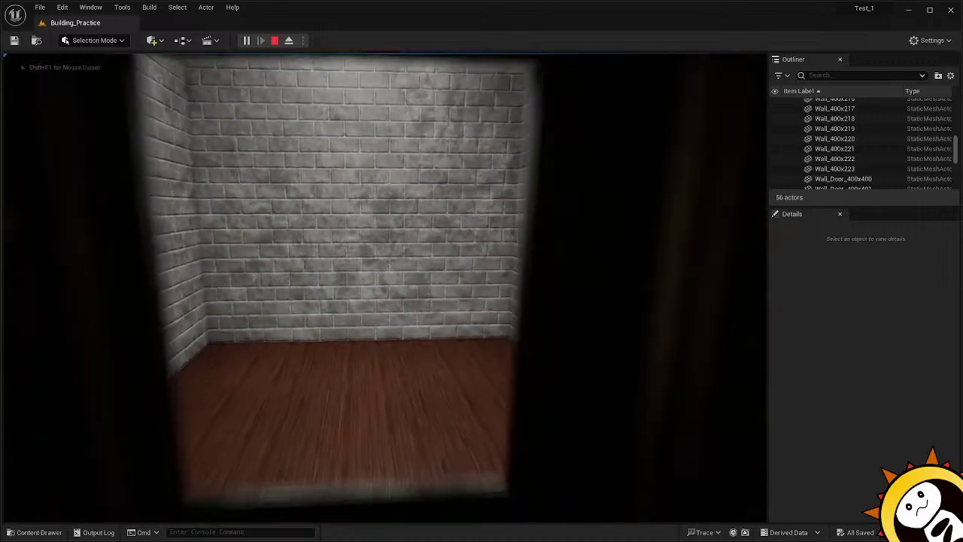
key(w)
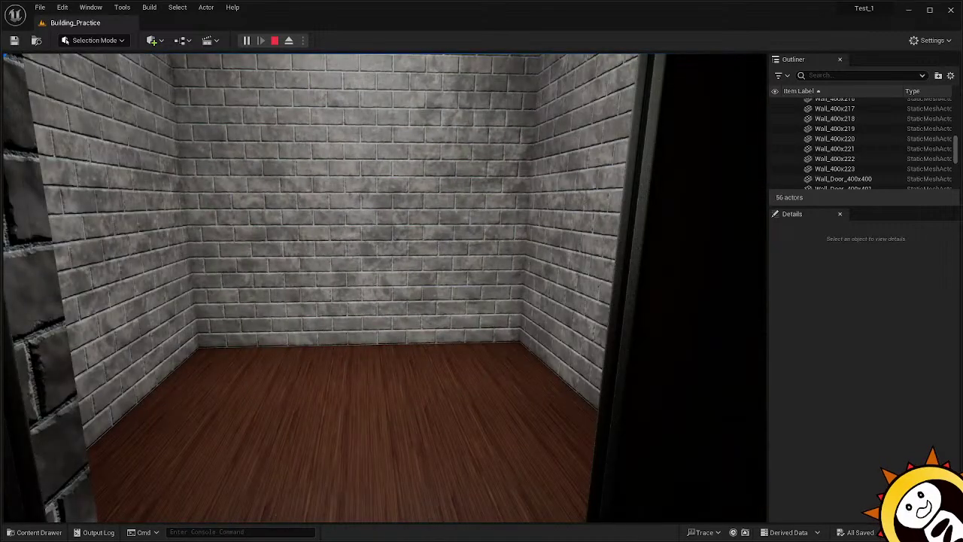
key(s)
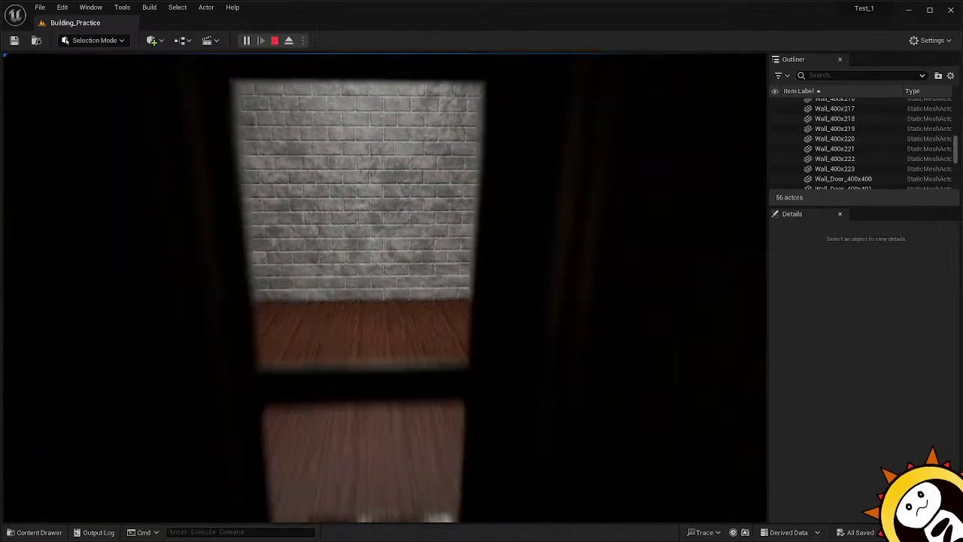
key(w)
key(s)
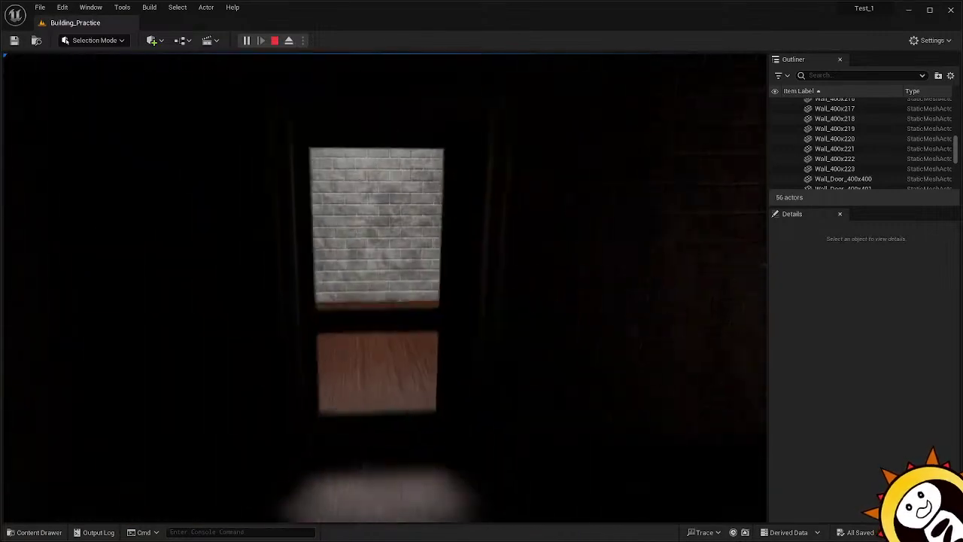
key(w)
key(s)
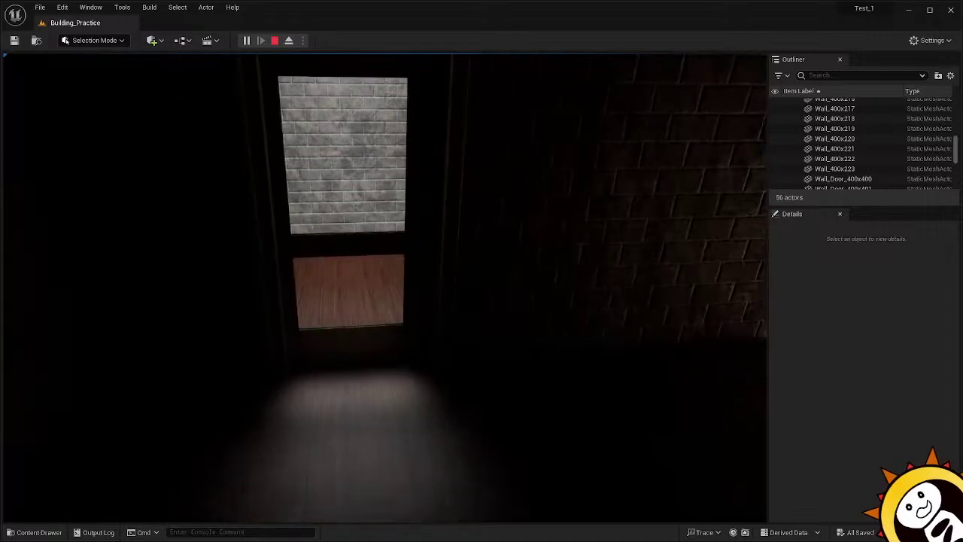
key(w)
key(s)
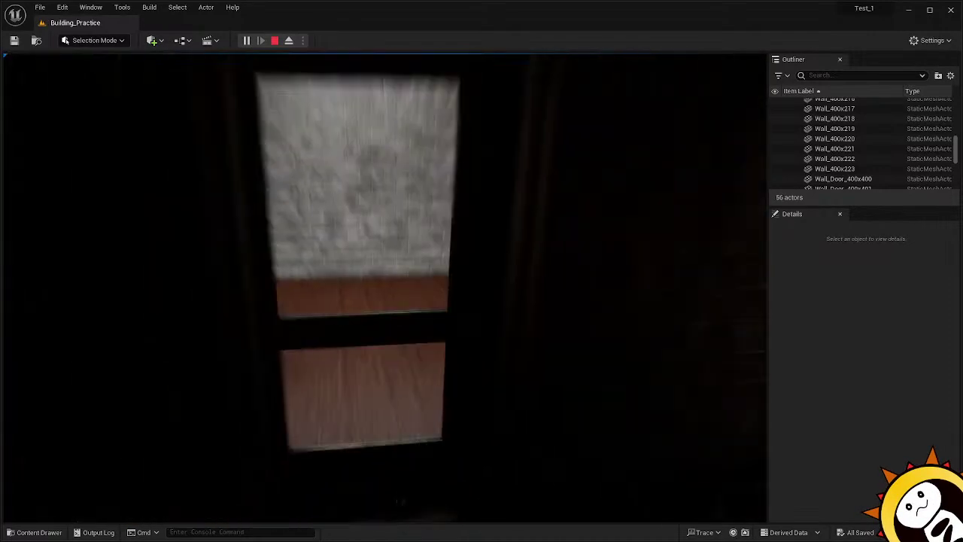
key(Escape)
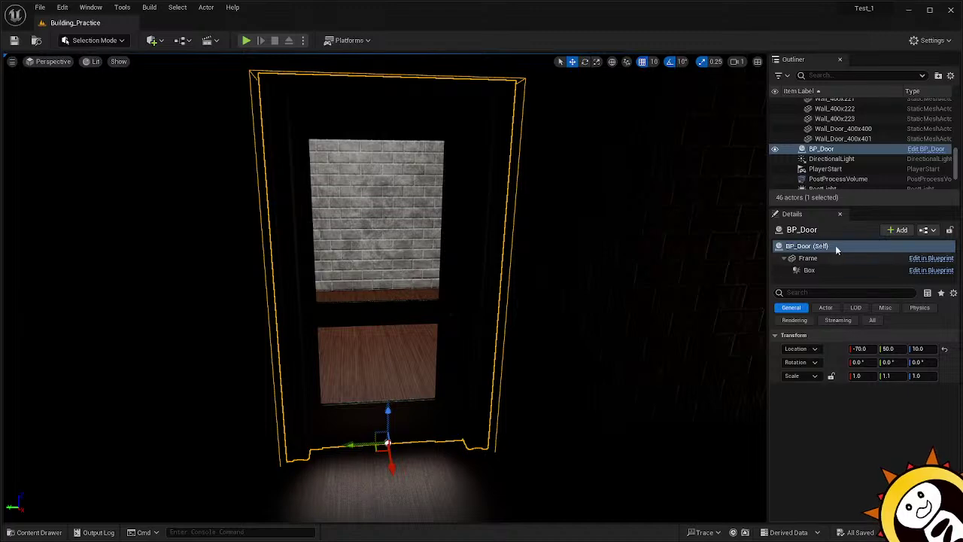
Open BP_Door for editing and review its timeline, event graph and the Door component's transform.
right_click(833, 152)
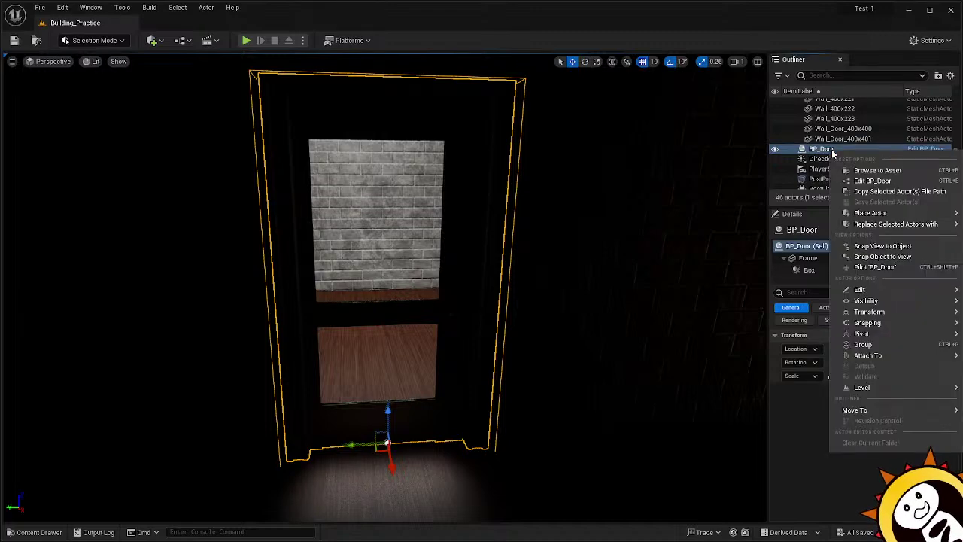
click(882, 180)
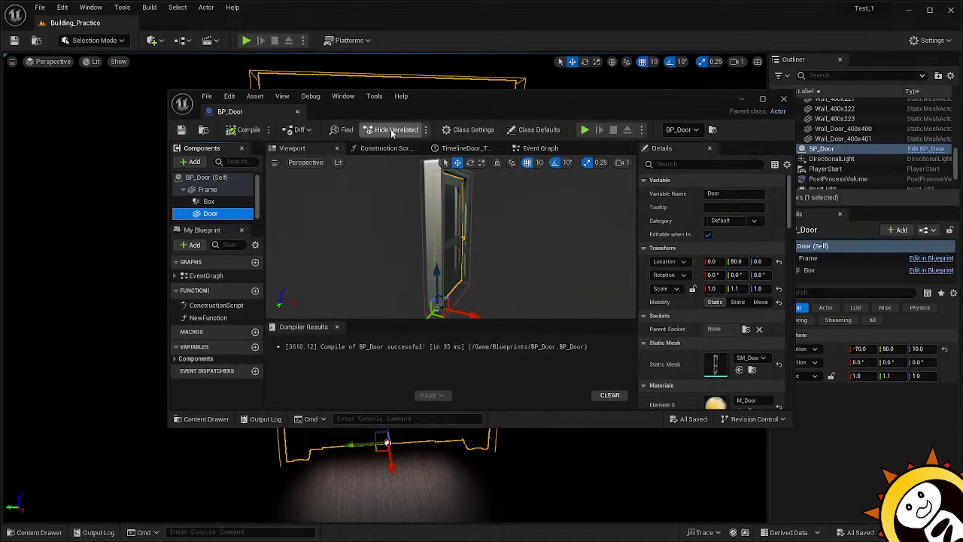
click(465, 148)
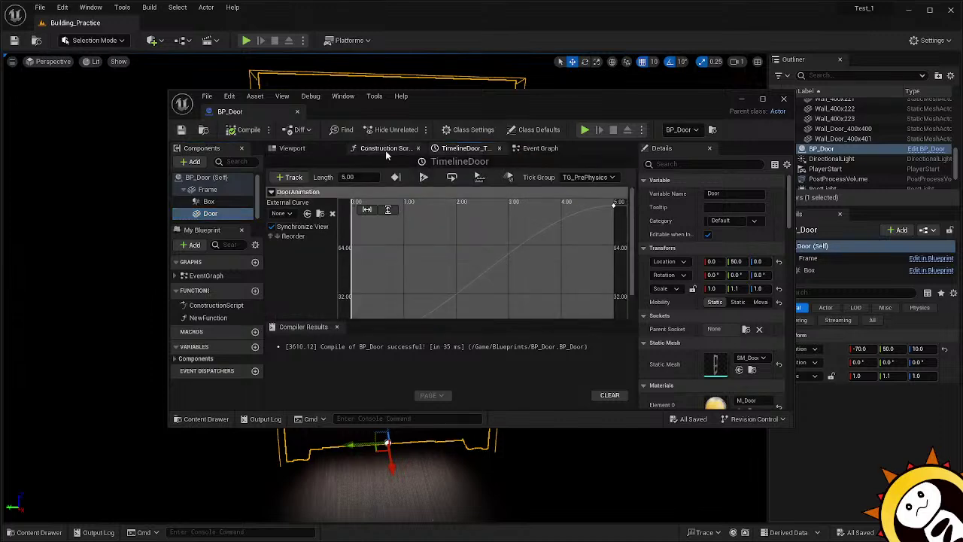
click(543, 149)
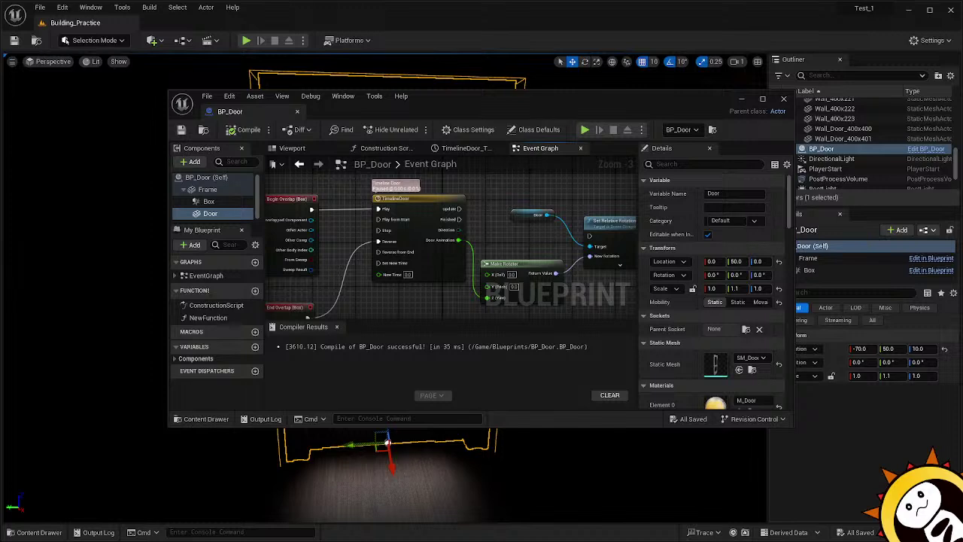
double_click(211, 213)
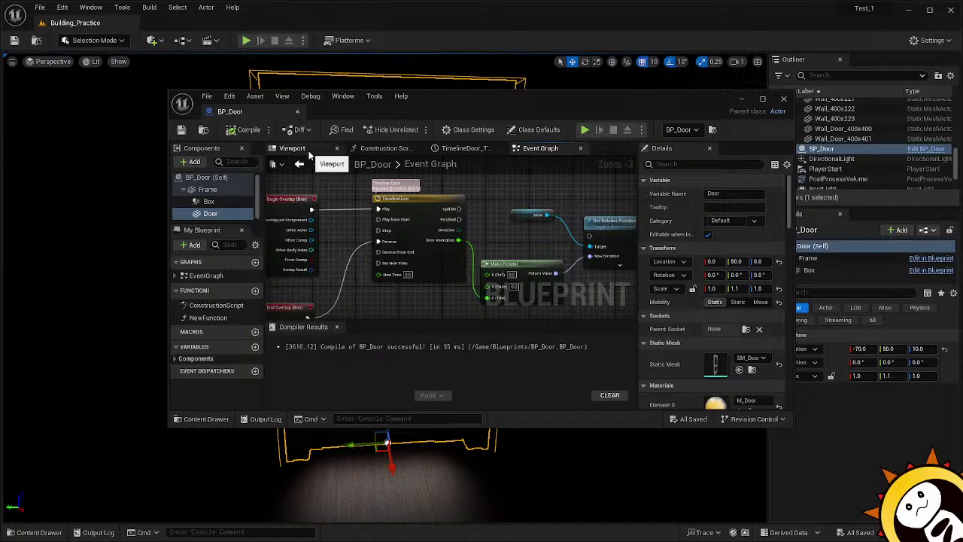
click(737, 261)
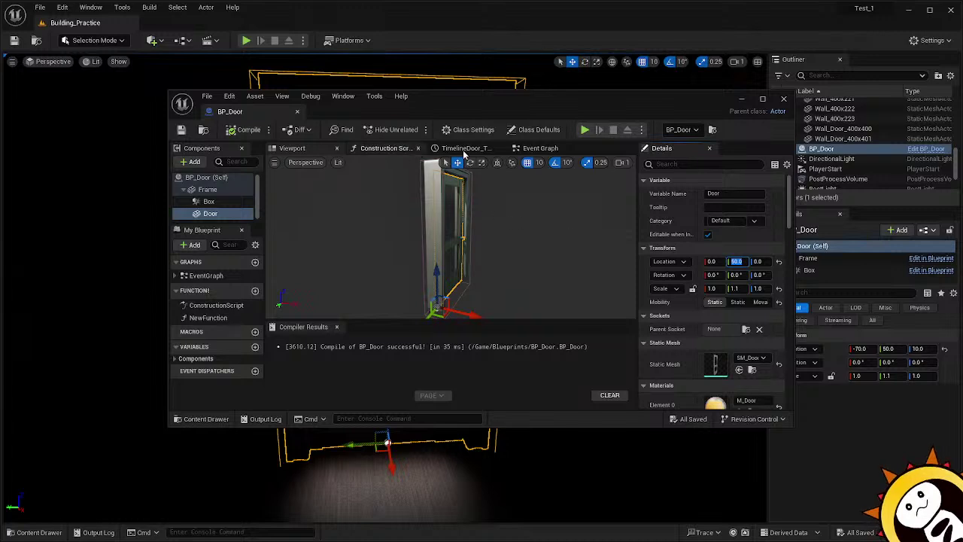
Inspect the start and end keys of TimelineDoor's DoorAnimation curve and their interpolation options, and recompile BP_Door.
click(465, 149)
scroll(578, 251, down, 1)
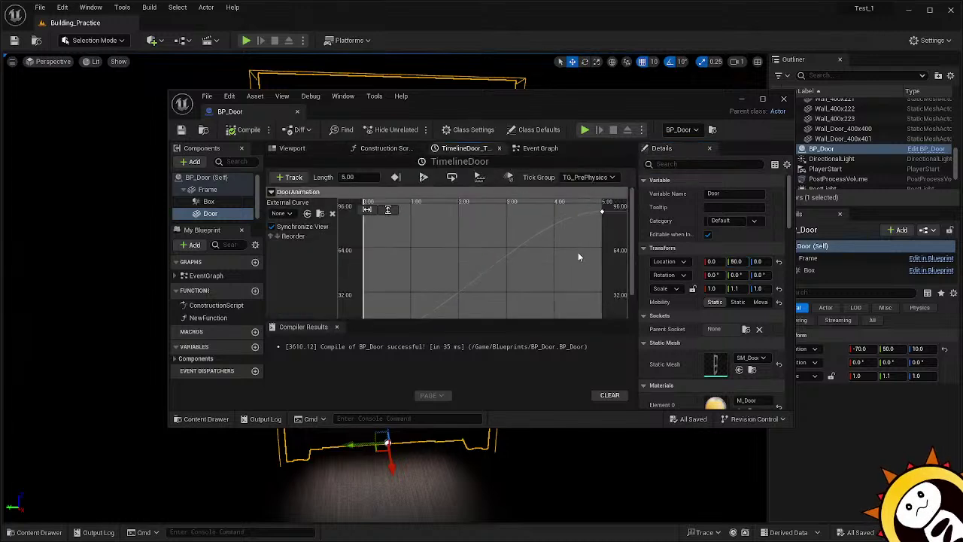
scroll(577, 252, down, 2)
scroll(577, 252, down, 2)
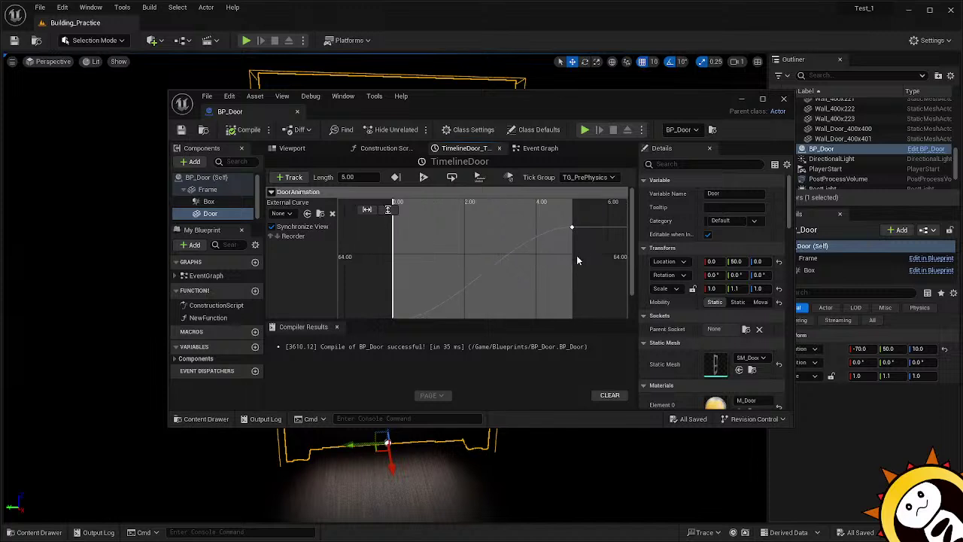
scroll(634, 256, down, 1)
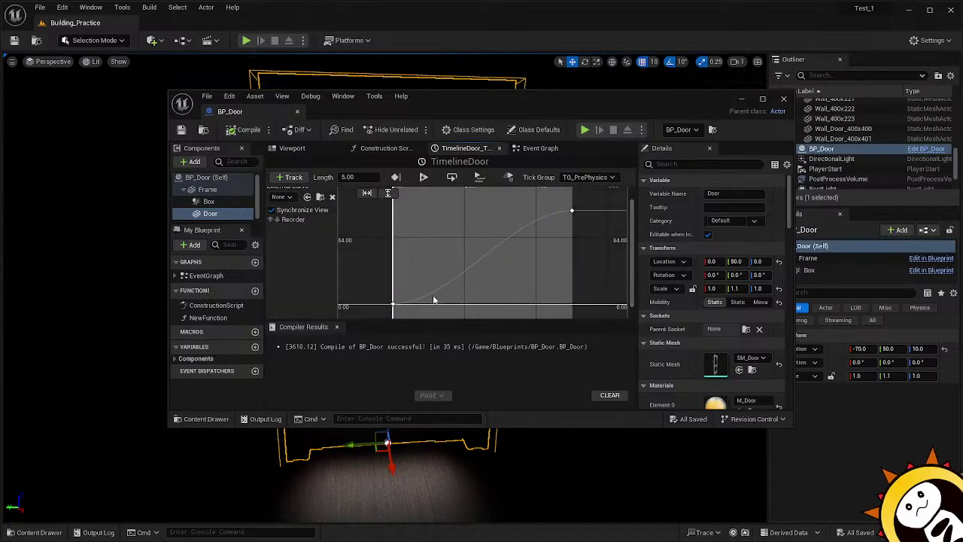
click(393, 305)
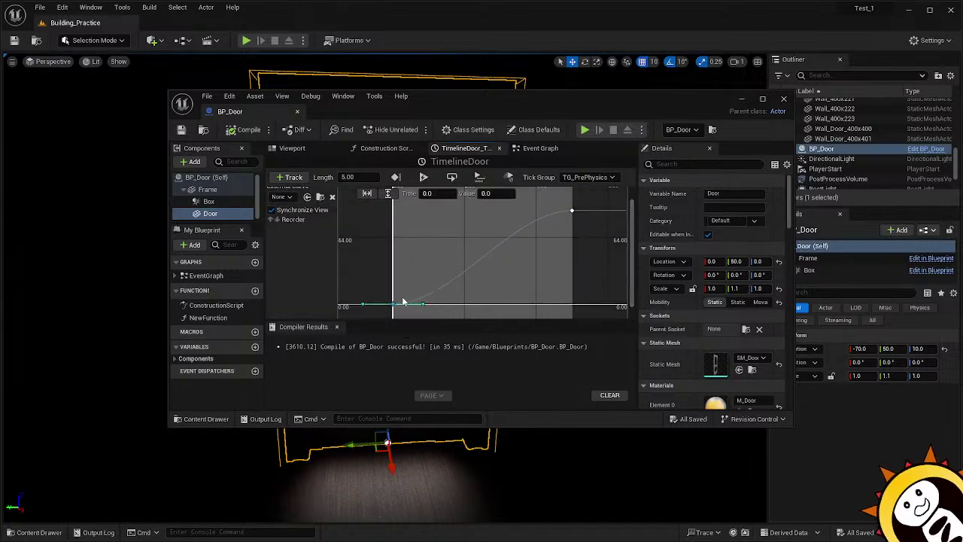
mouse_move(573, 213)
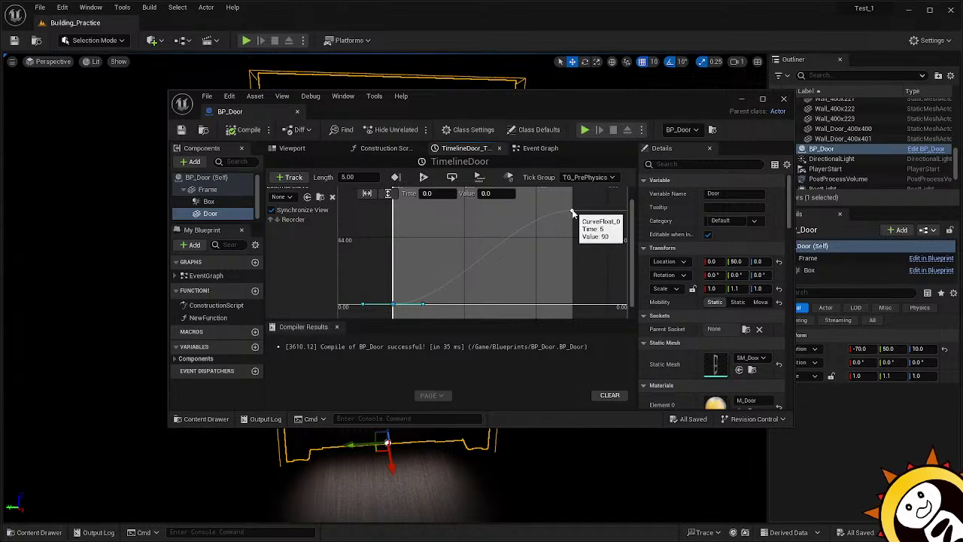
shift+click(573, 212)
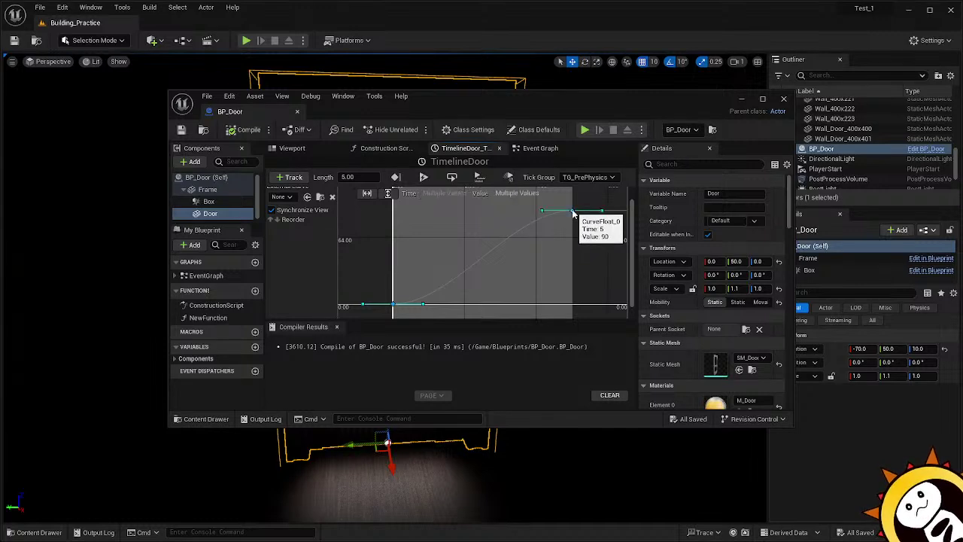
right_click(573, 213)
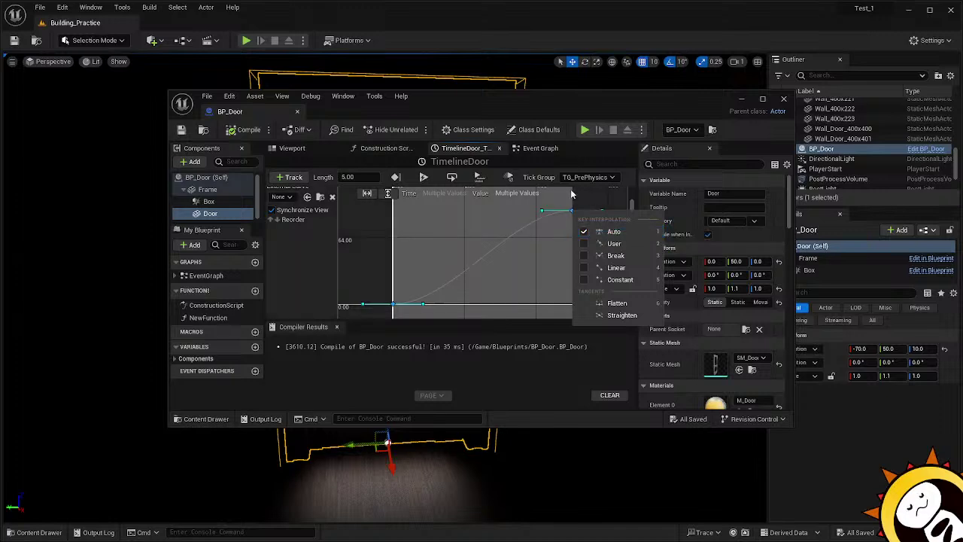
click(569, 105)
click(233, 131)
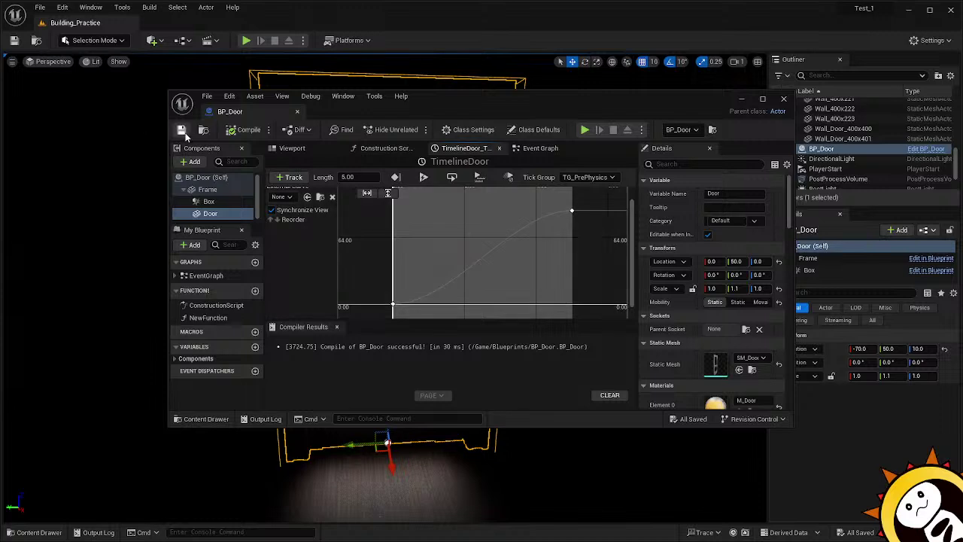
Connect TimelineDoor's Update output to the execution input of Set Relative Rotation in the Event Graph, compile BP_Door and save it.
click(540, 149)
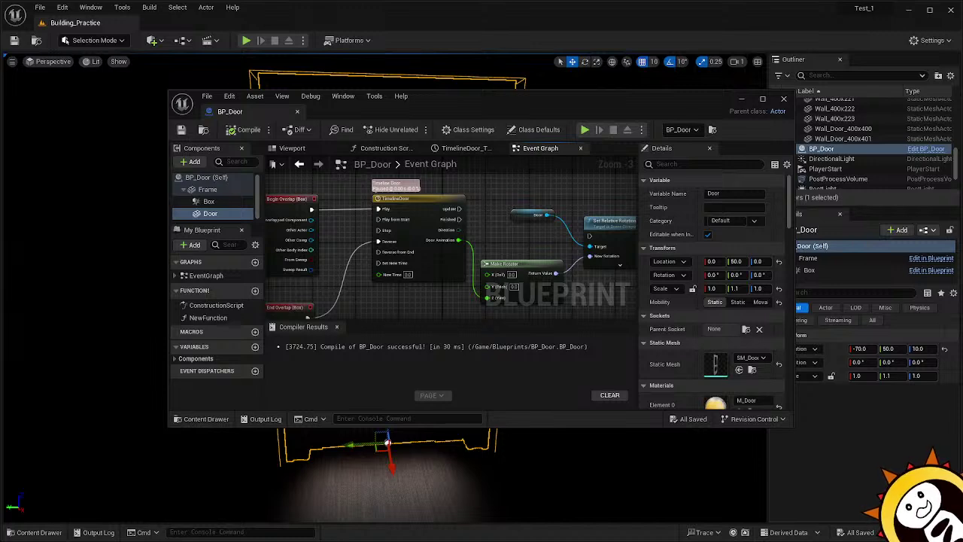
right_drag(619, 227, 568, 225)
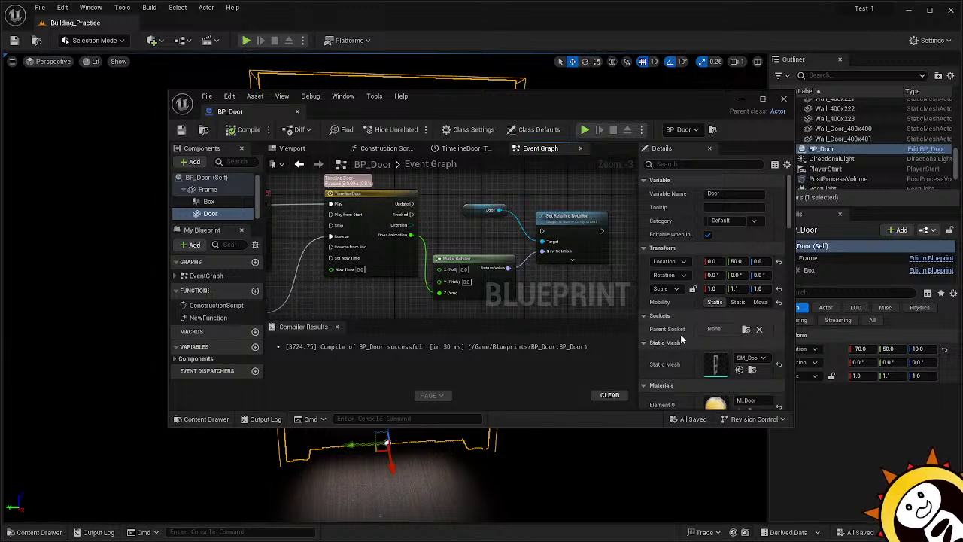
drag(410, 205, 541, 231)
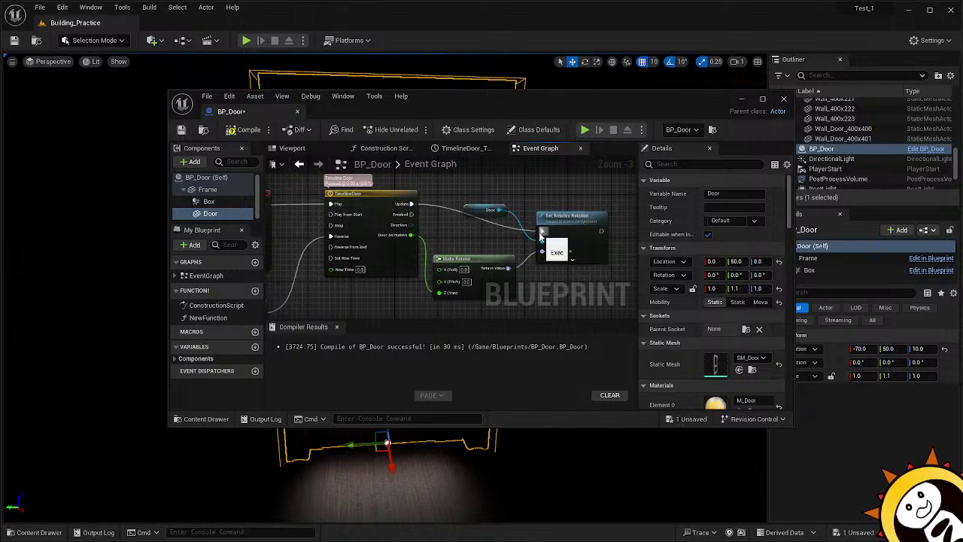
click(242, 130)
click(180, 129)
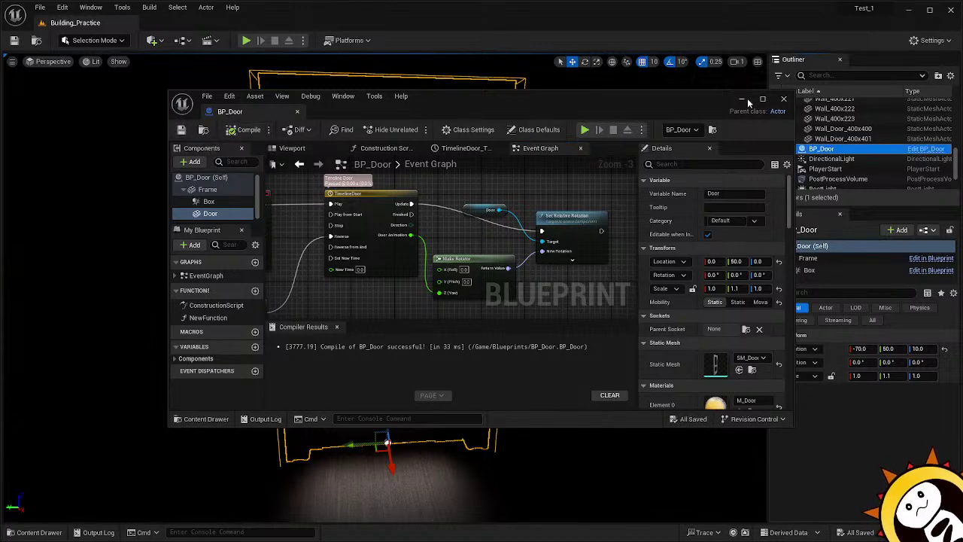
Dock the BP_Door blueprint editor into the main editor window and return to the Building_Practice level.
drag(230, 112, 241, 27)
click(90, 24)
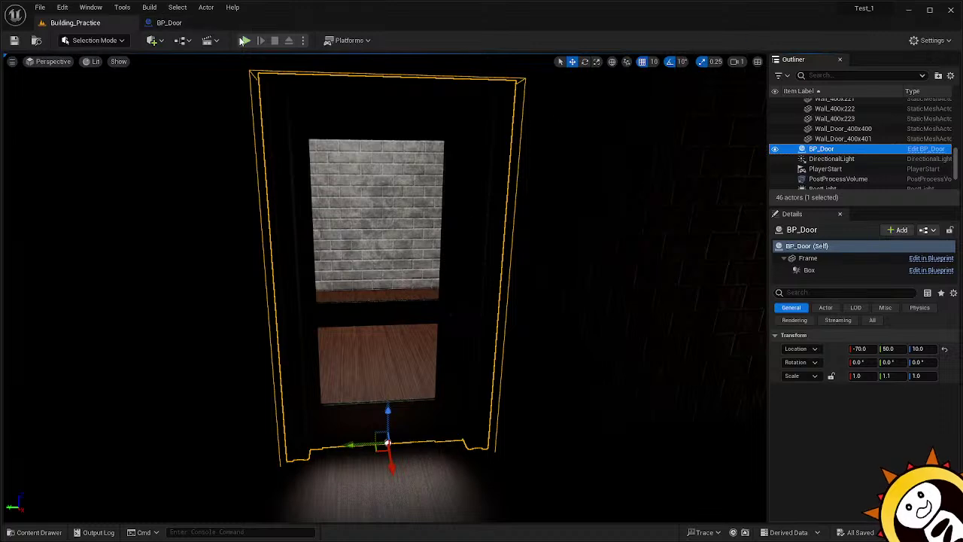
Play the level, walk up to the door and move back and forth in the doorway to test its opening, and end the session.
click(247, 41)
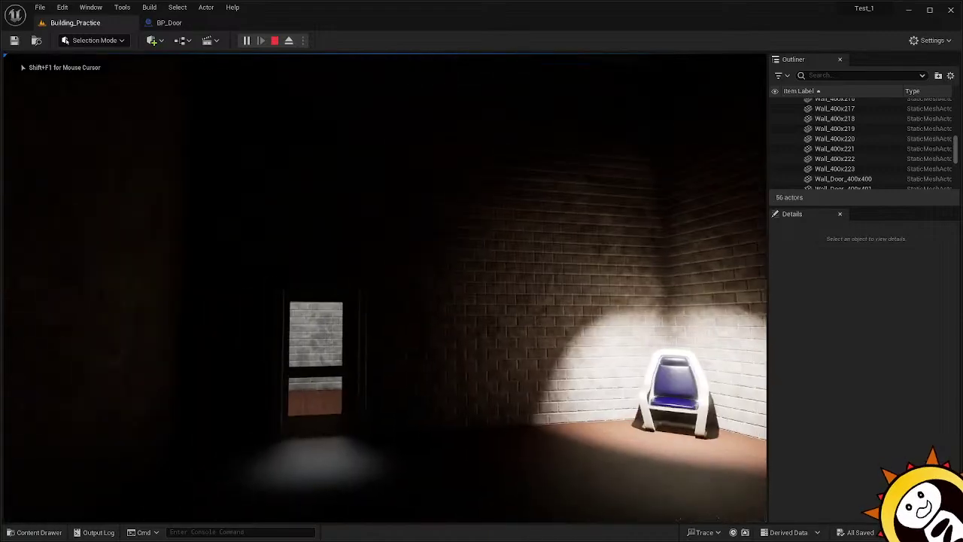
key(w)
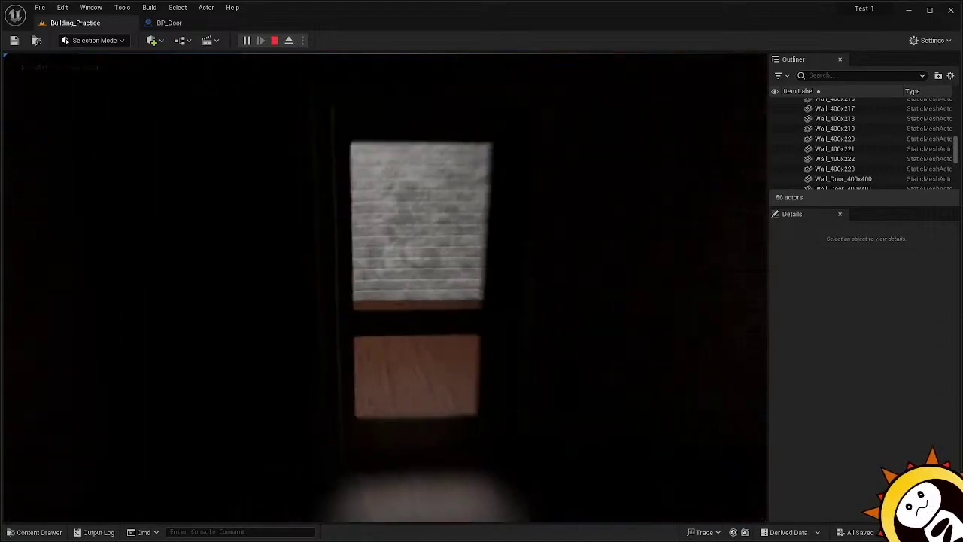
key(w)
key(s)
key(w)
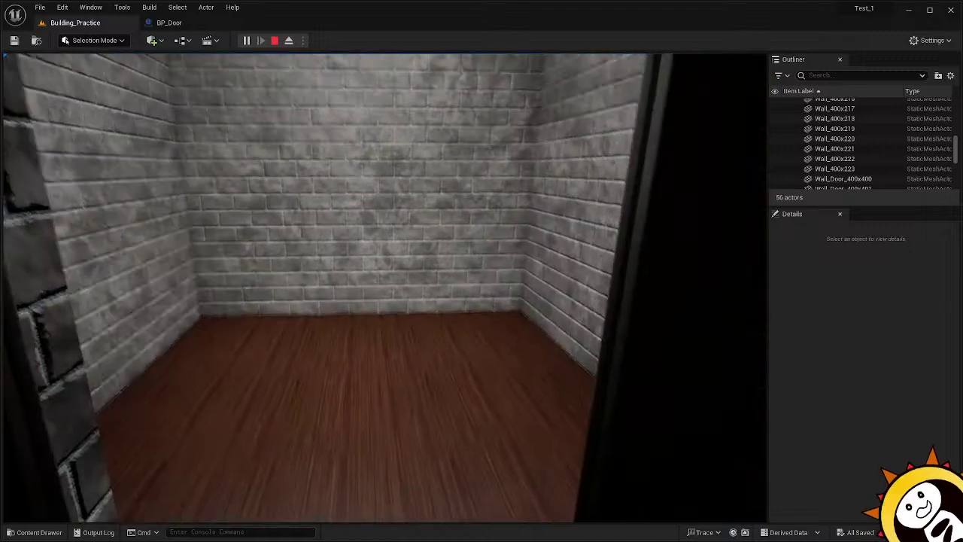
key(s)
key(w)
key(s)
key(w)
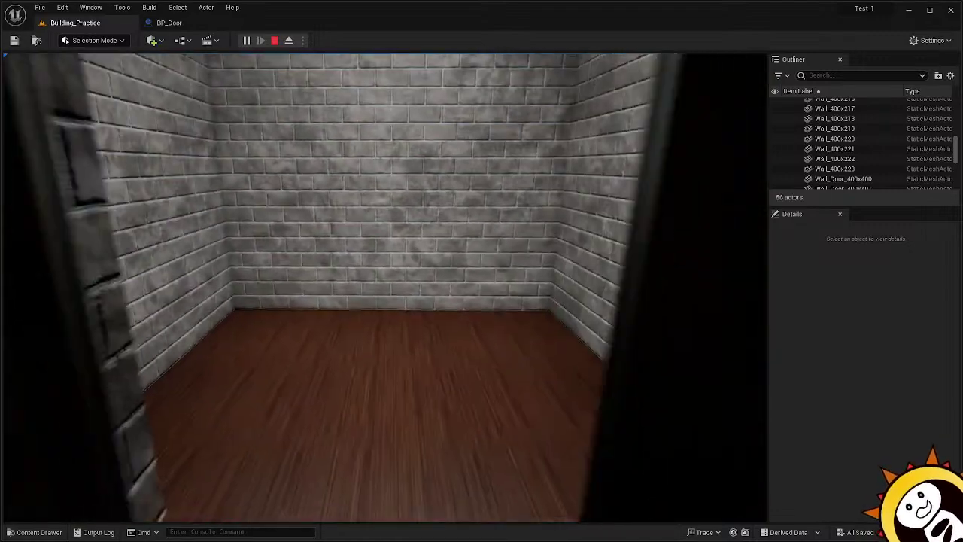
key(s)
key(w)
key(s)
key(w)
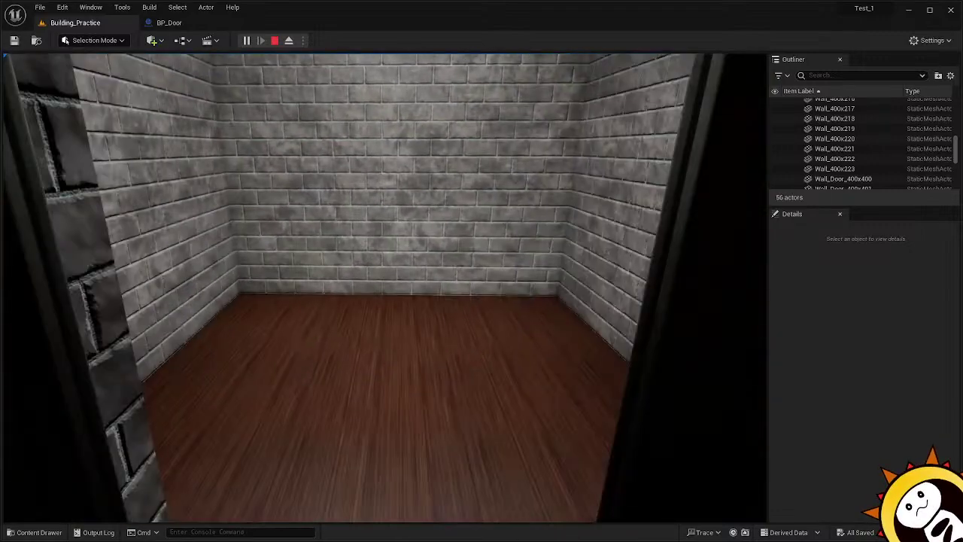
key(s)
key(w)
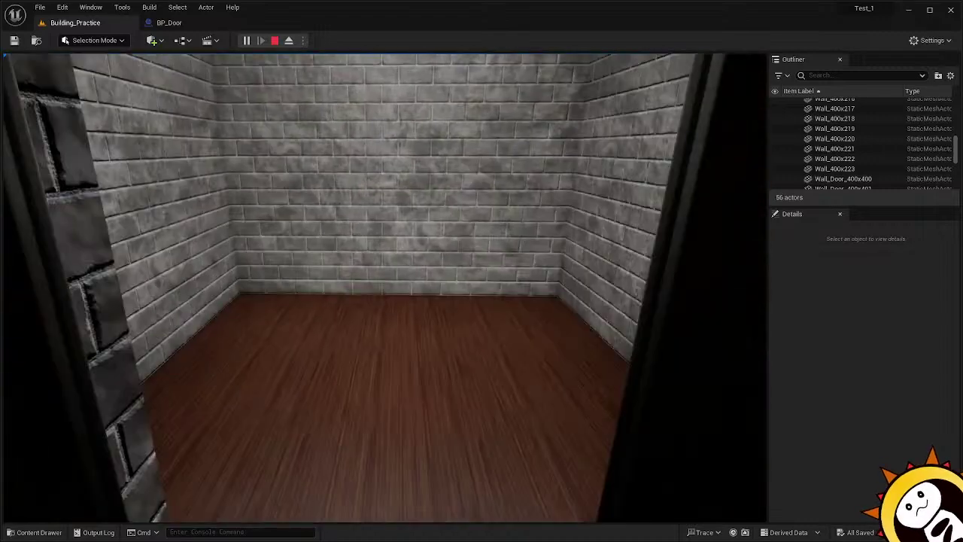
key(Escape)
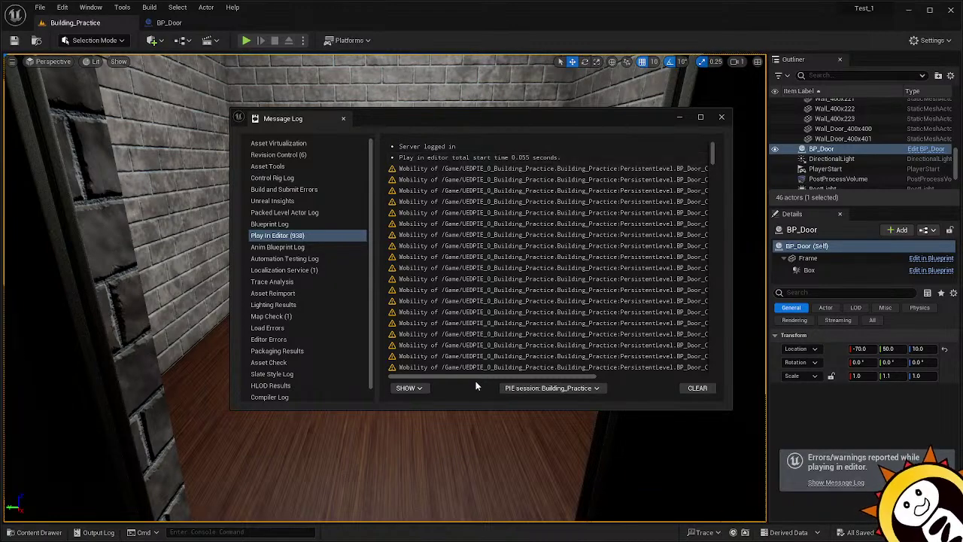
Read the full Play In Editor warnings about BP_Door in the Message Log, clear them and close the log.
drag(476, 377, 599, 378)
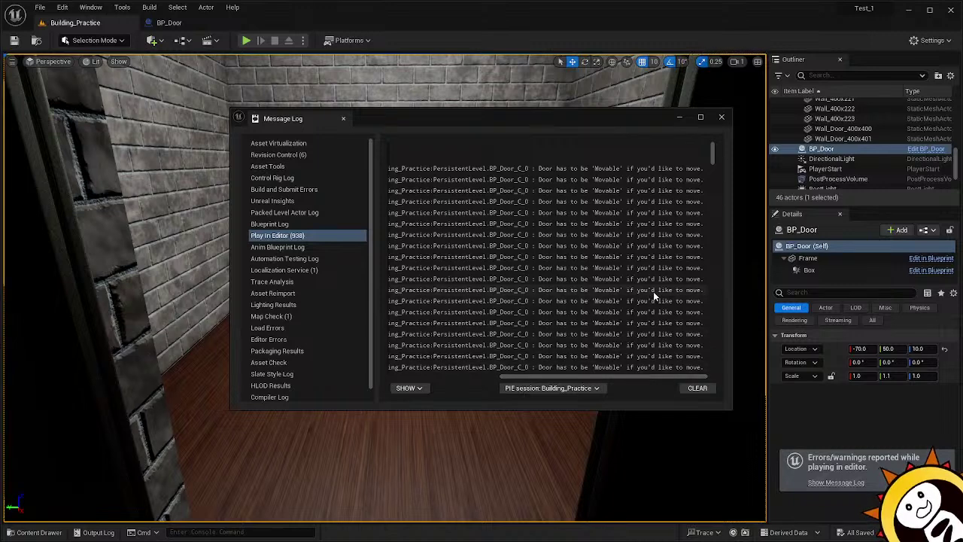
click(689, 388)
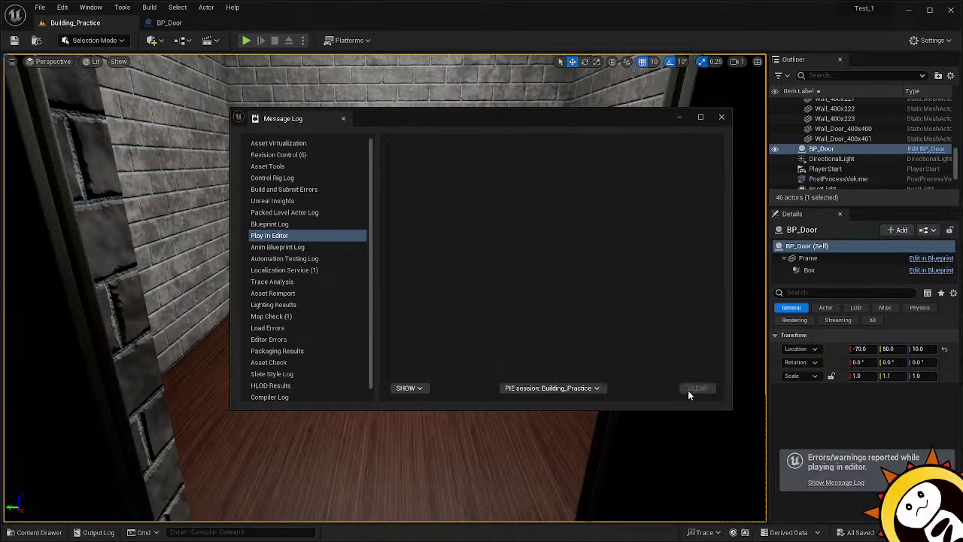
click(721, 117)
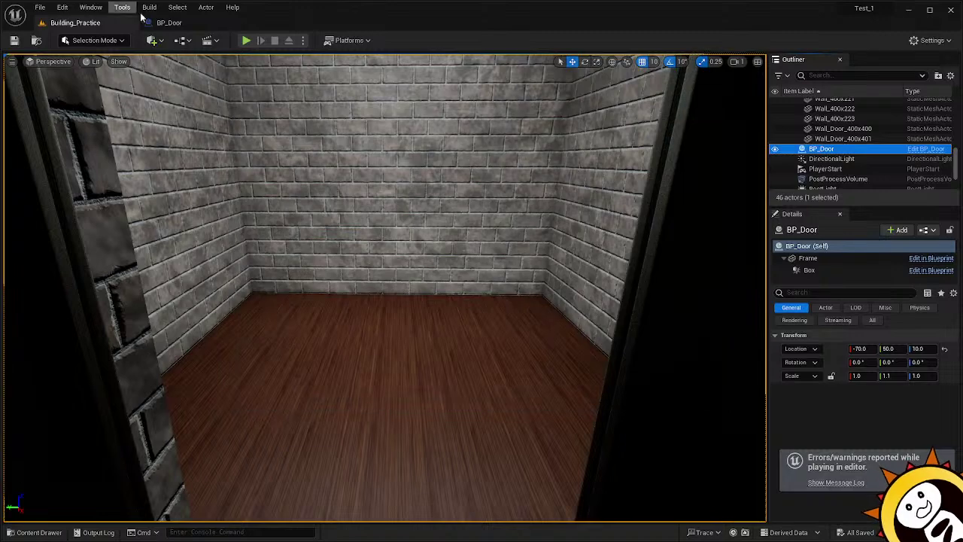
Set the Door component's mobility to Movable in BP_Door, compile the blueprint and save it.
click(169, 23)
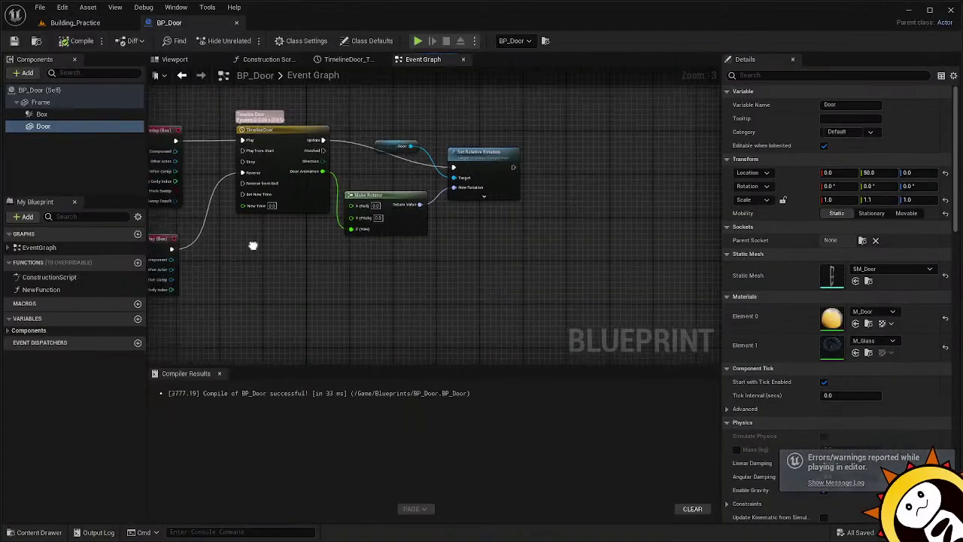
click(84, 127)
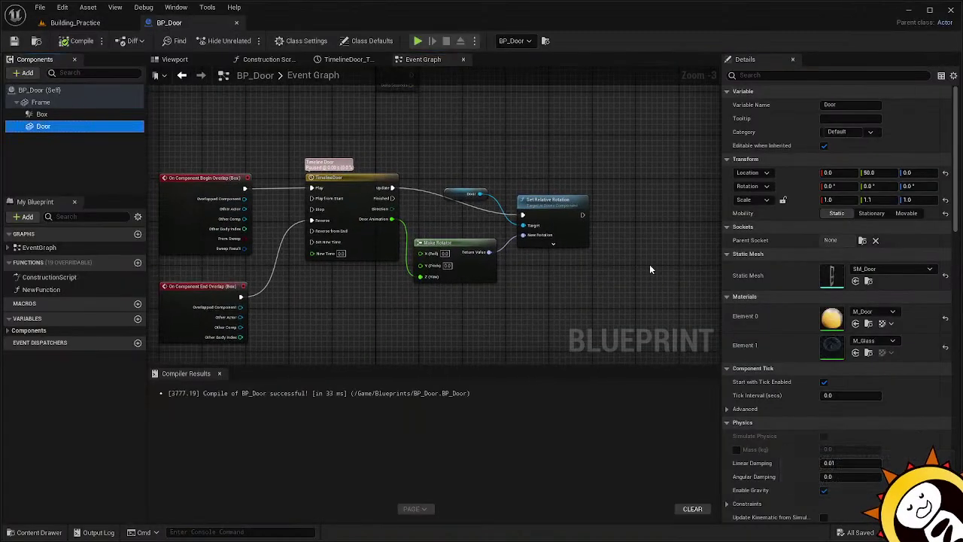
click(910, 214)
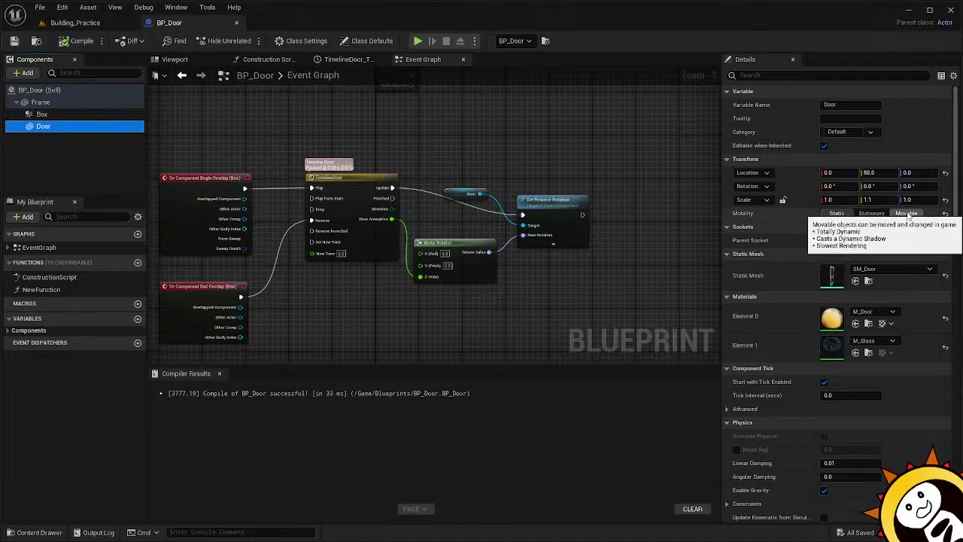
click(877, 214)
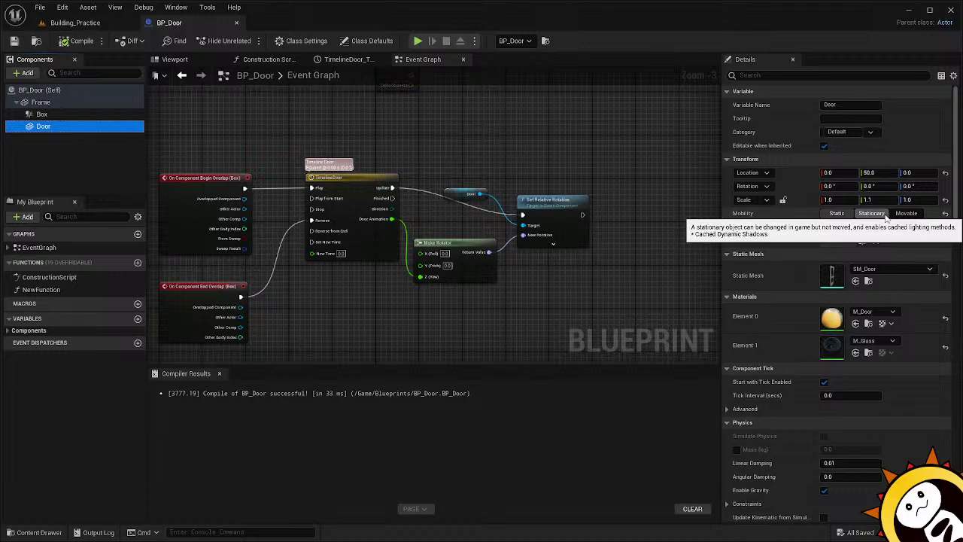
click(907, 214)
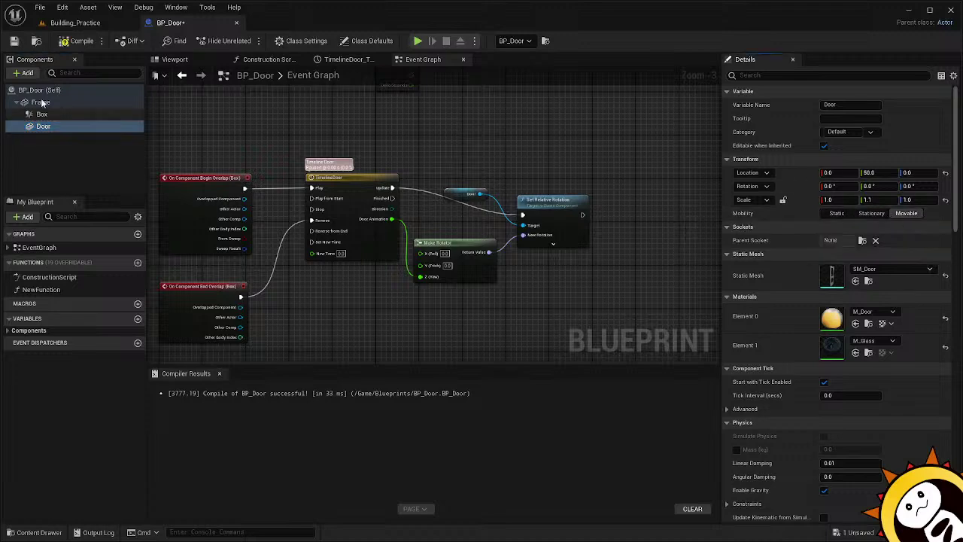
click(78, 41)
click(15, 40)
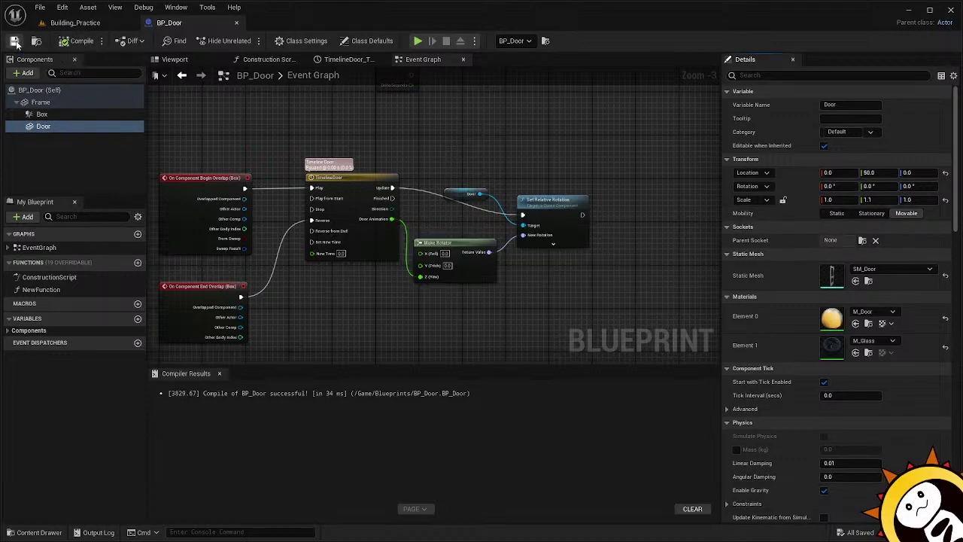
Play the Building_Practice level, walk up to the door and back away repeatedly to test its opening and closing, and end the session.
click(75, 23)
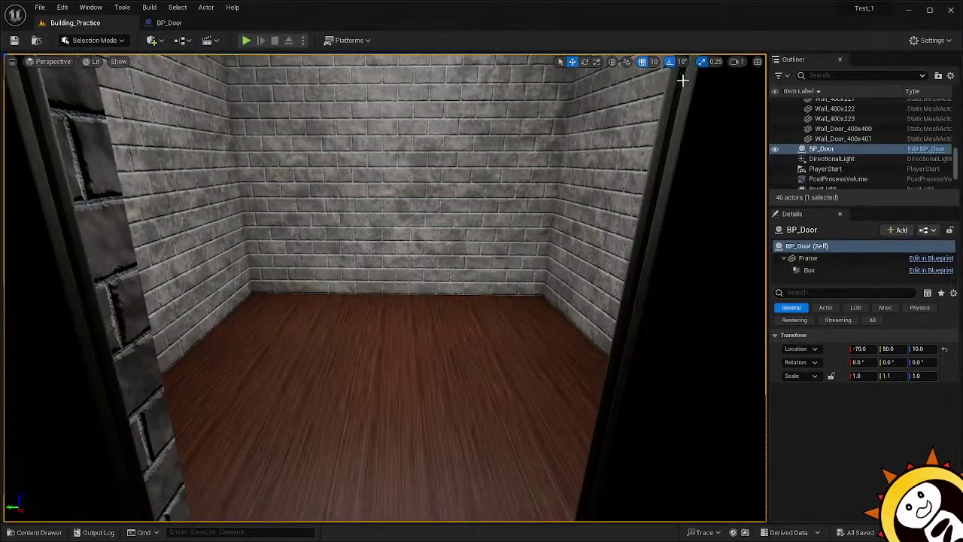
click(249, 41)
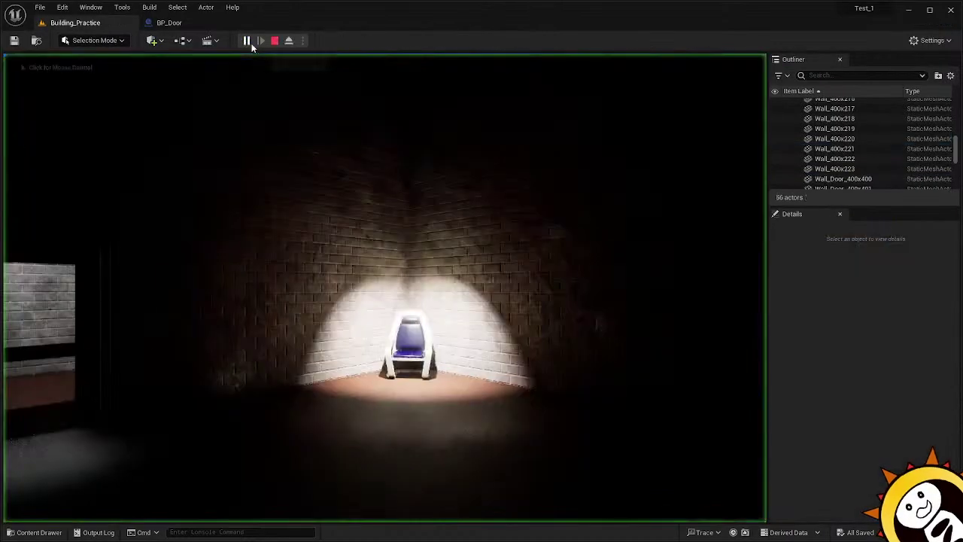
click(373, 283)
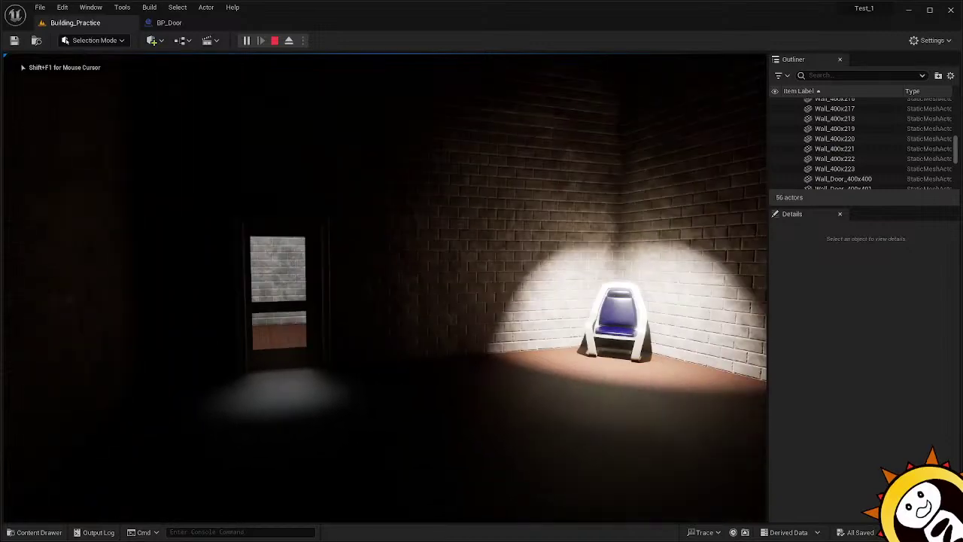
key(w)
key(s)
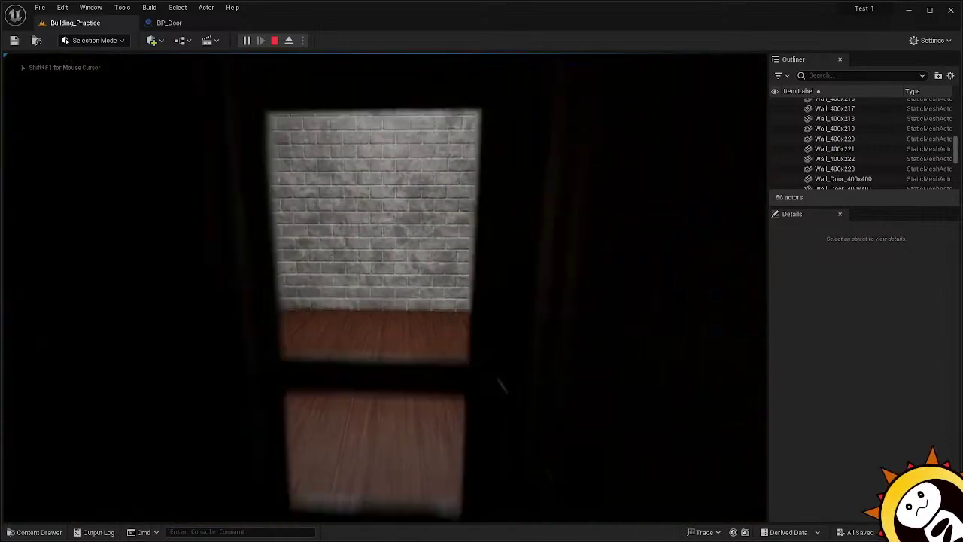
key(w)
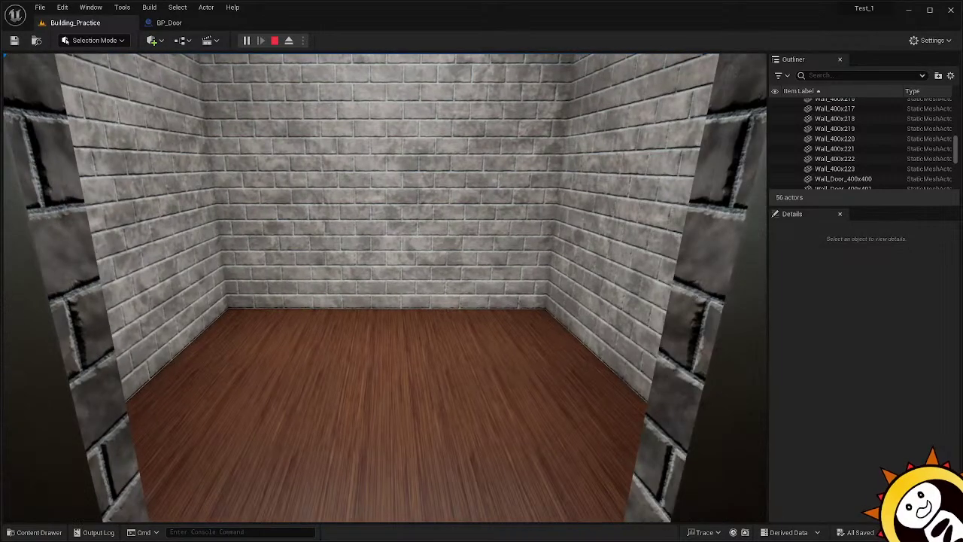
key(s)
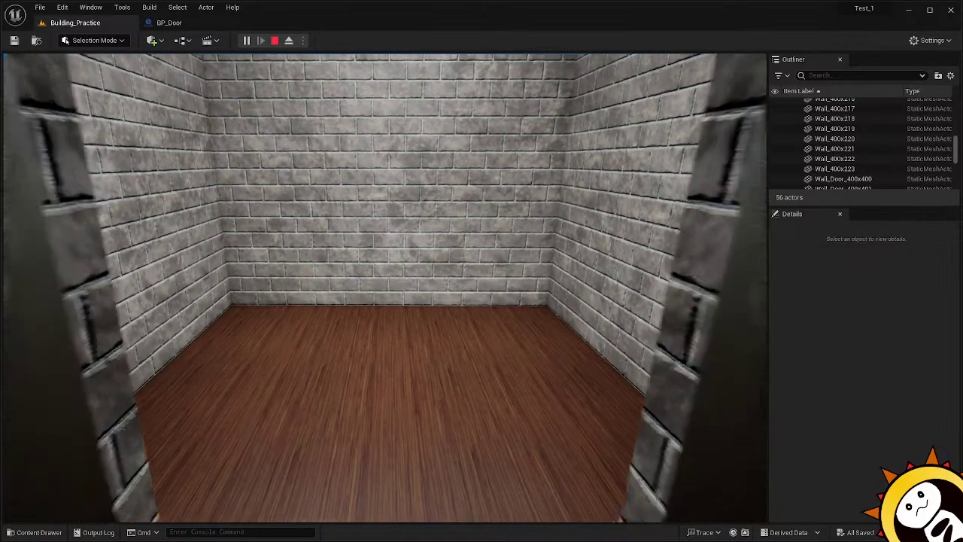
key(w)
key(s)
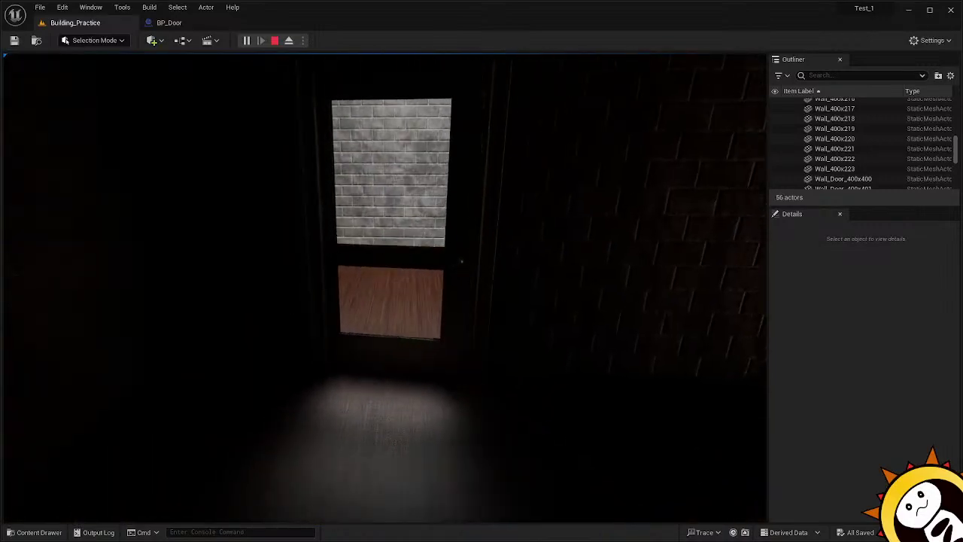
key(Escape)
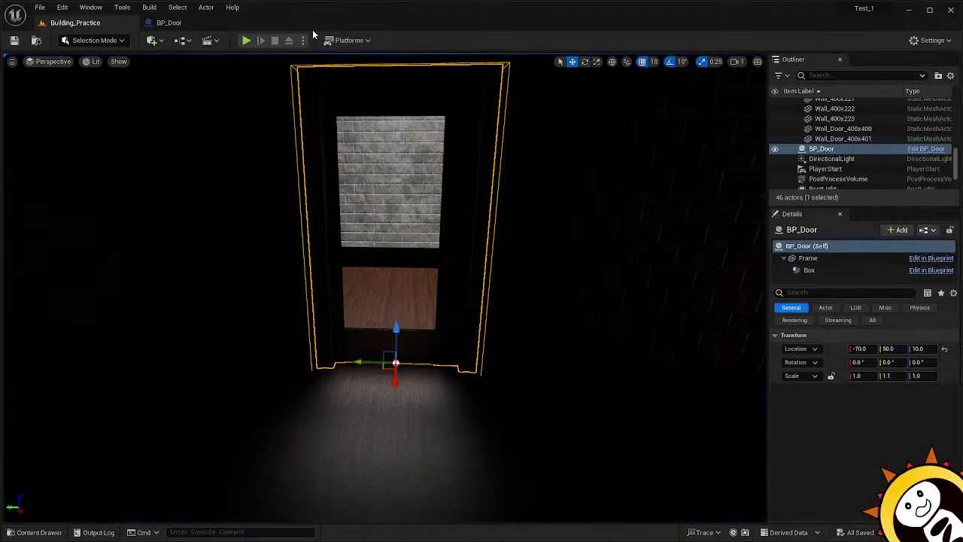
Set the time of the DoorAnimation curve's 90-degree key in the TimelineDoor timeline to 2, compile BP_Door and save it.
click(169, 23)
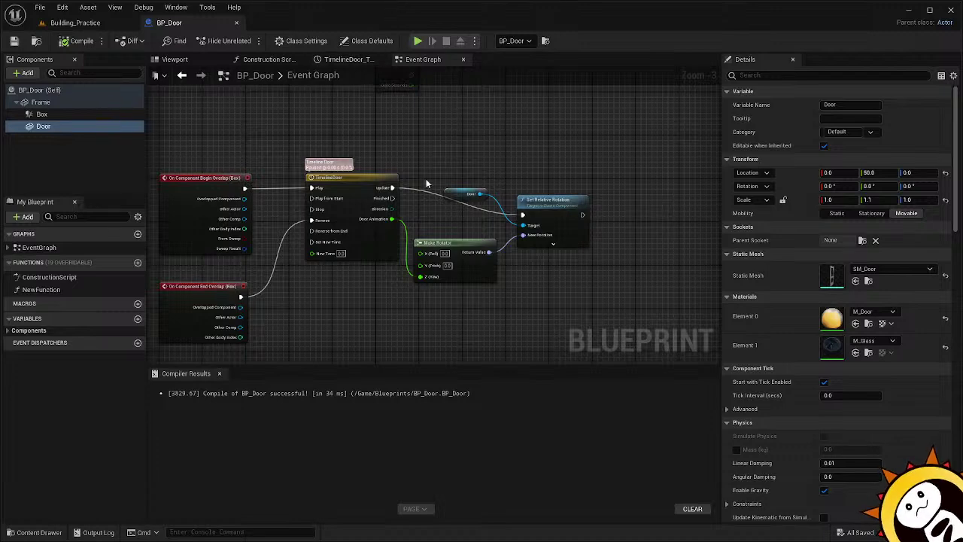
right_drag(374, 307, 402, 296)
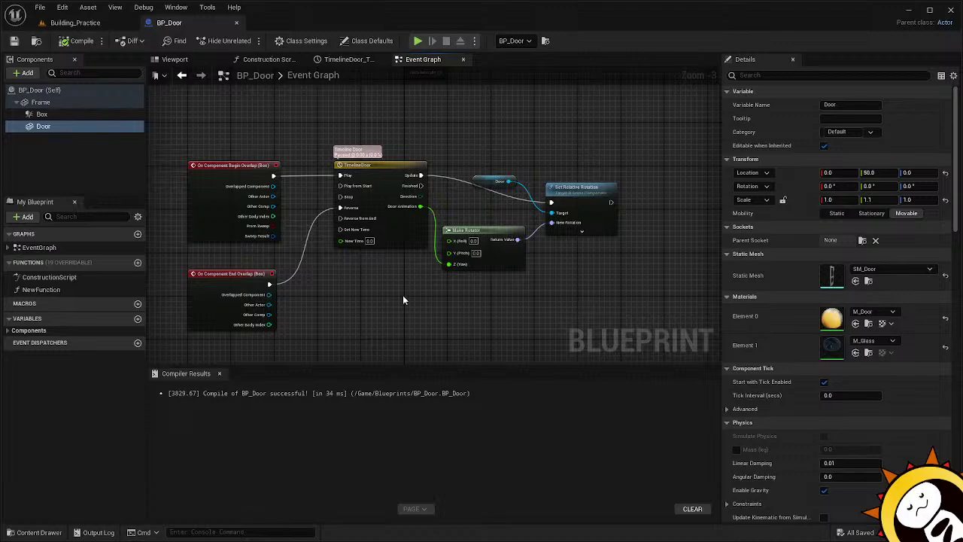
double_click(369, 166)
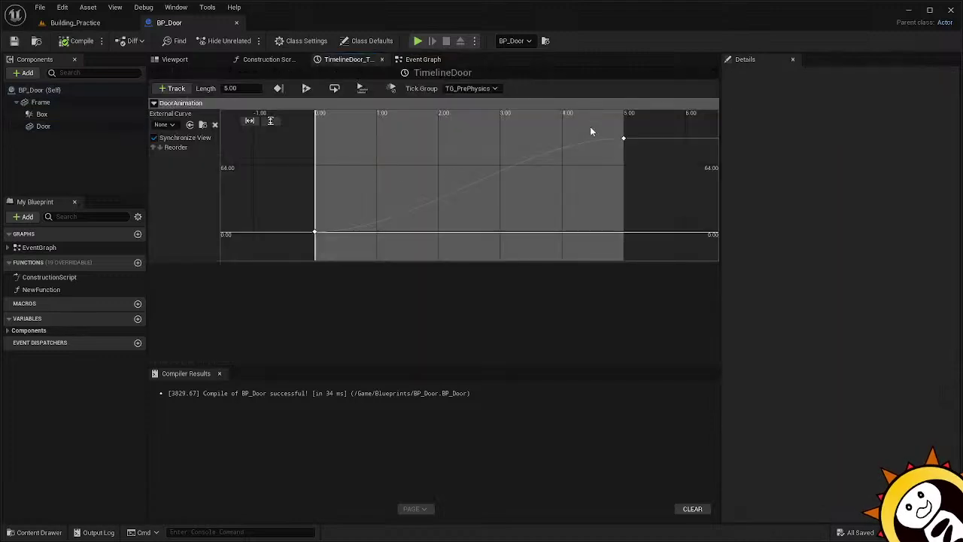
click(624, 139)
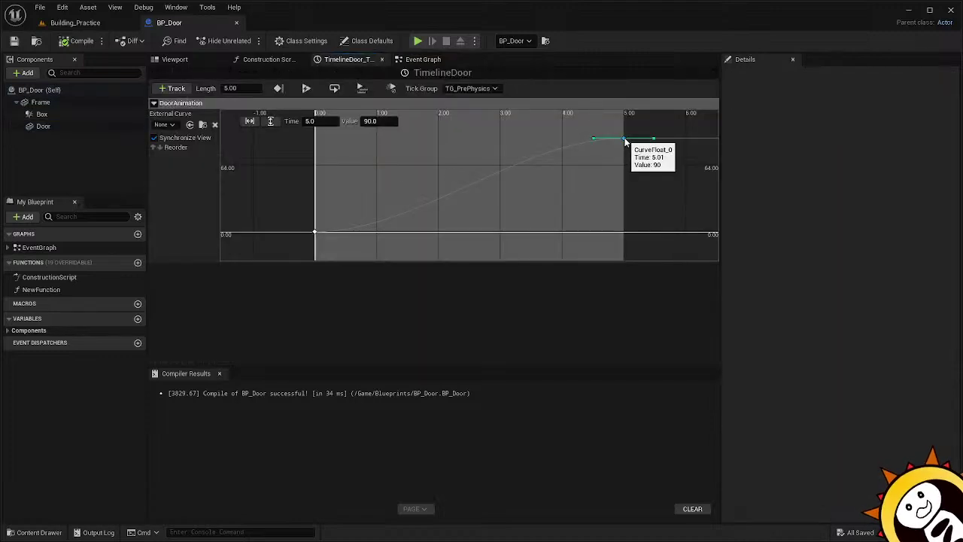
click(310, 121)
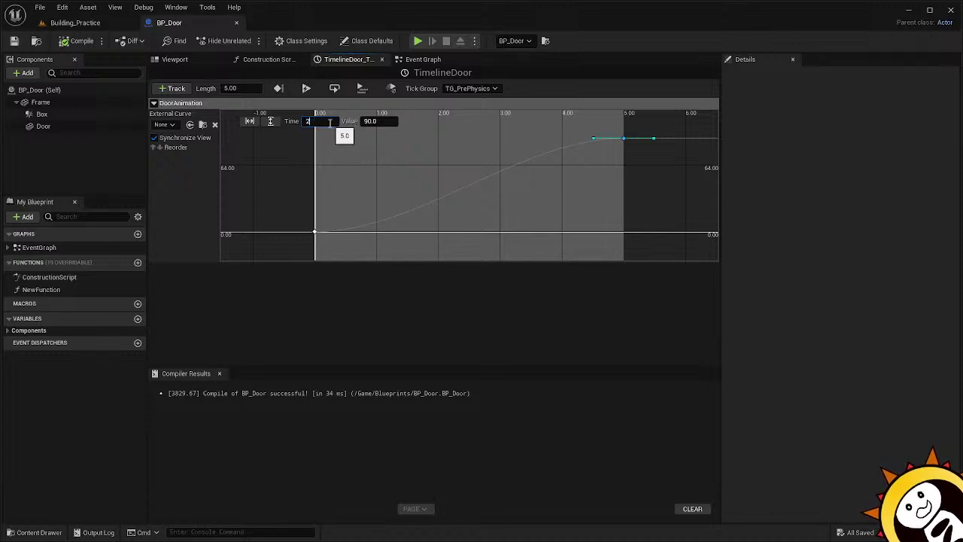
text(2)
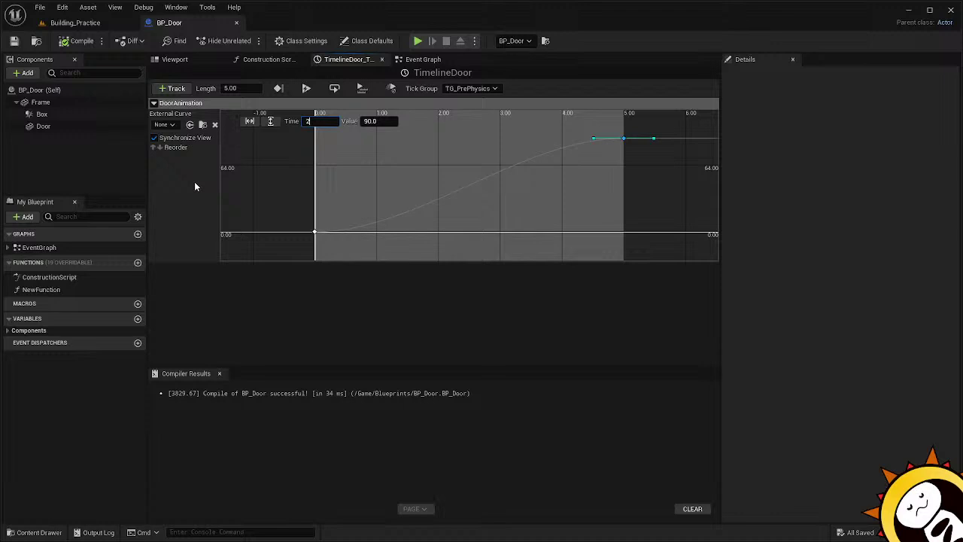
click(194, 181)
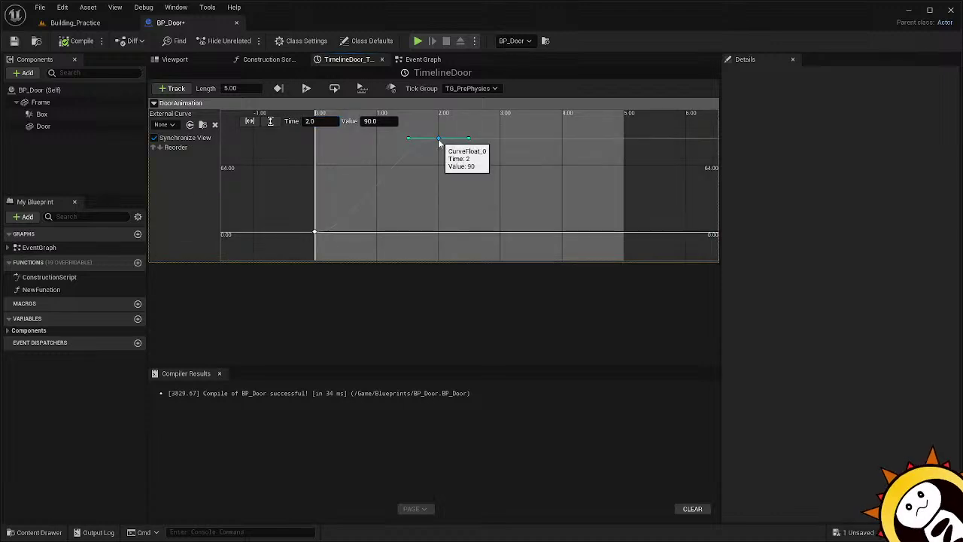
click(79, 40)
click(14, 42)
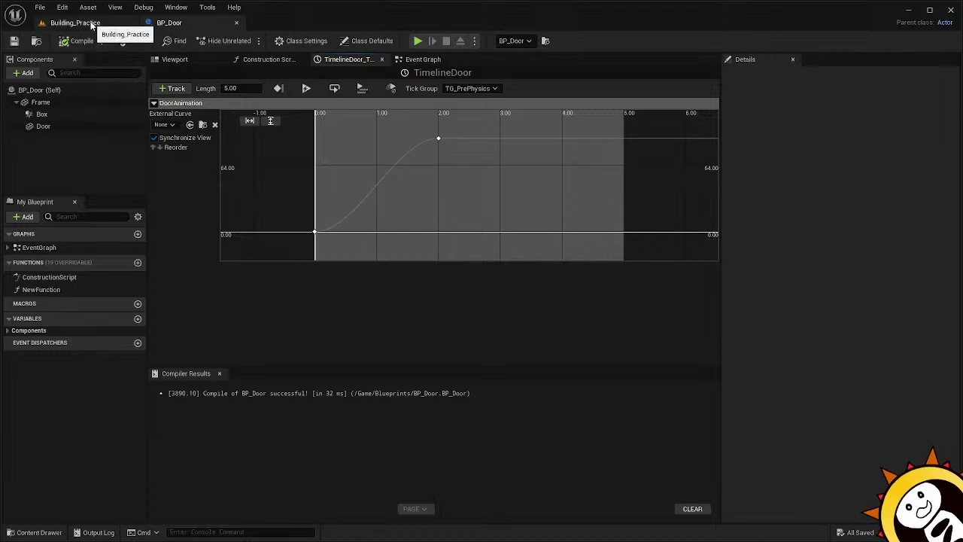
Play the Building_Practice level again, walk through the doorway to test the faster door animation, and end the session.
click(91, 25)
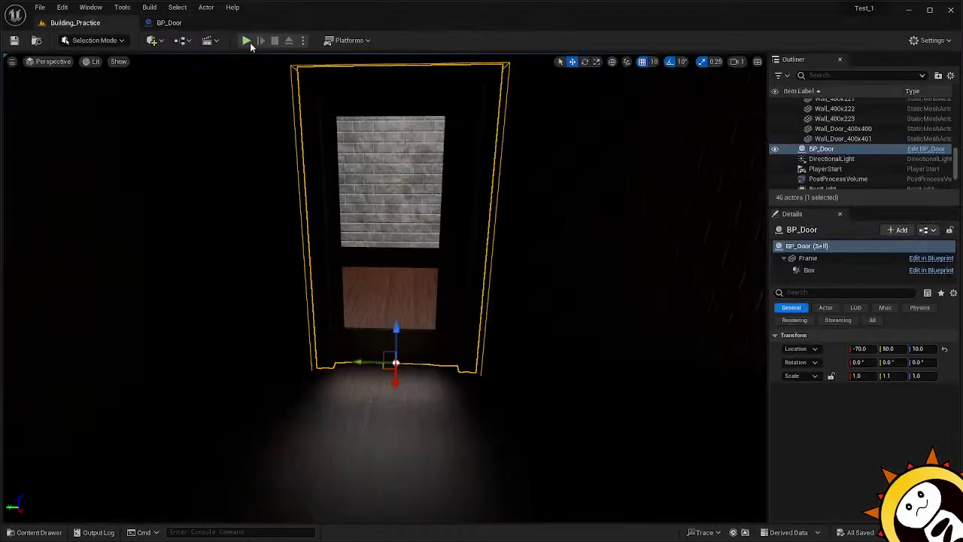
click(250, 41)
click(252, 246)
key(w)
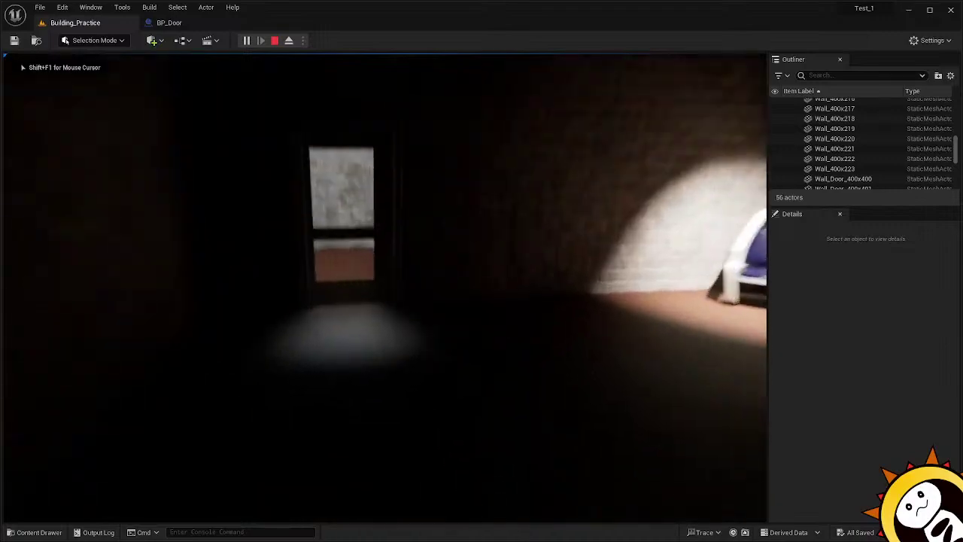
key(w)
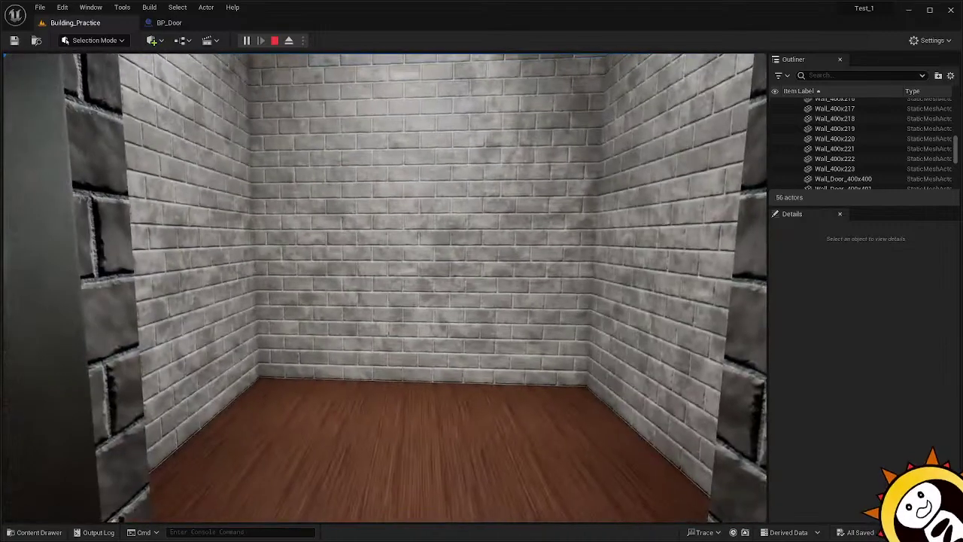
key(Escape)
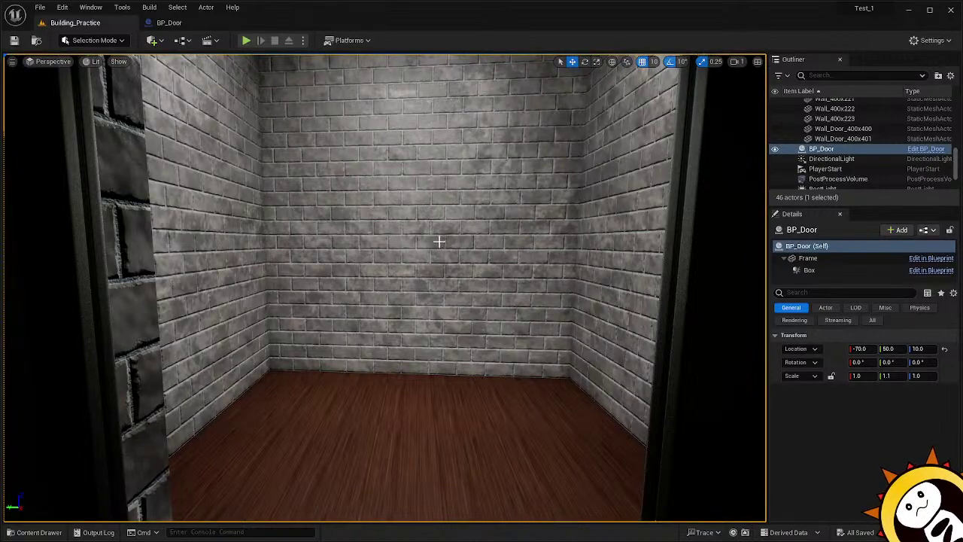
Examine the closed BP_Door and its frame in the level from outside the doorway.
right_drag(439, 241, 439, 250)
scroll(426, 223, down, 2)
scroll(427, 223, down, 5)
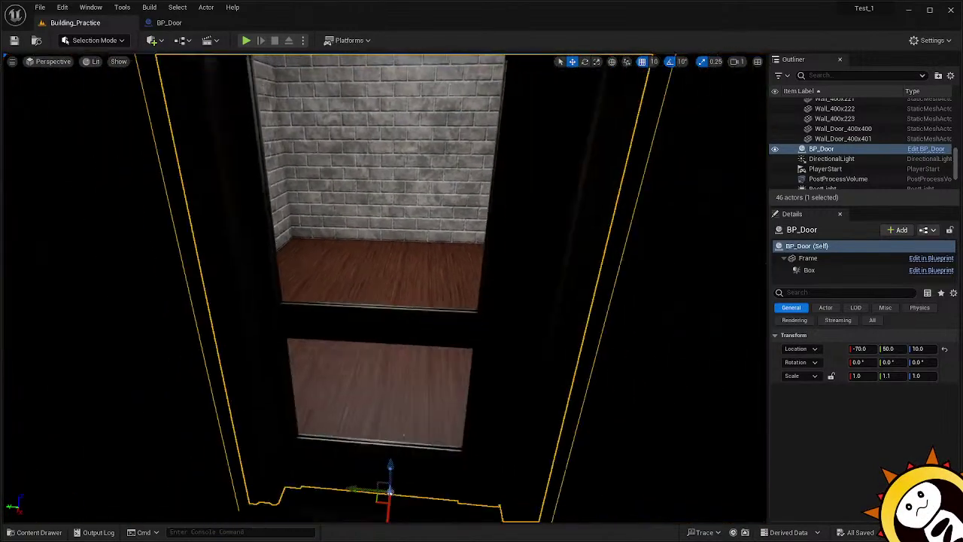
scroll(427, 222, down, 4)
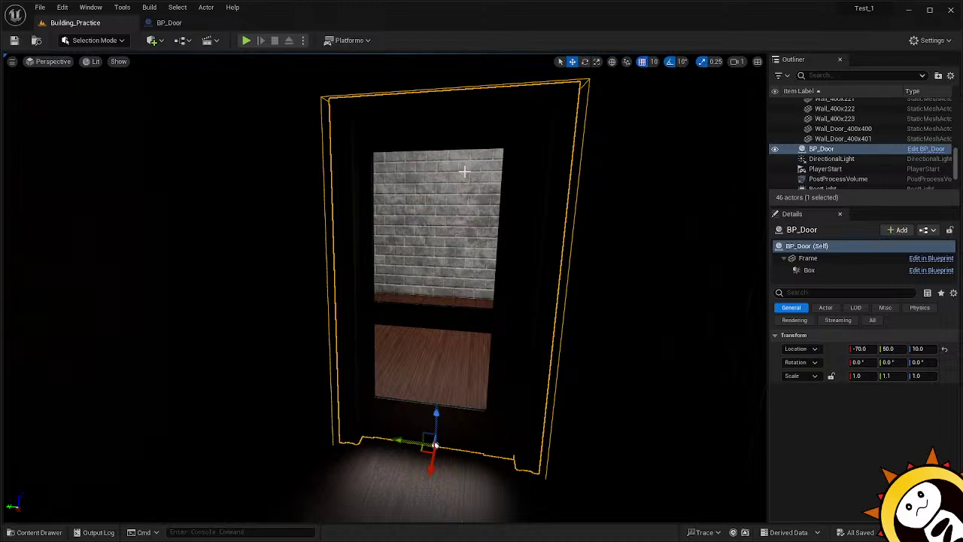
key(w)
right_drag(464, 171, 485, 173)
key(s)
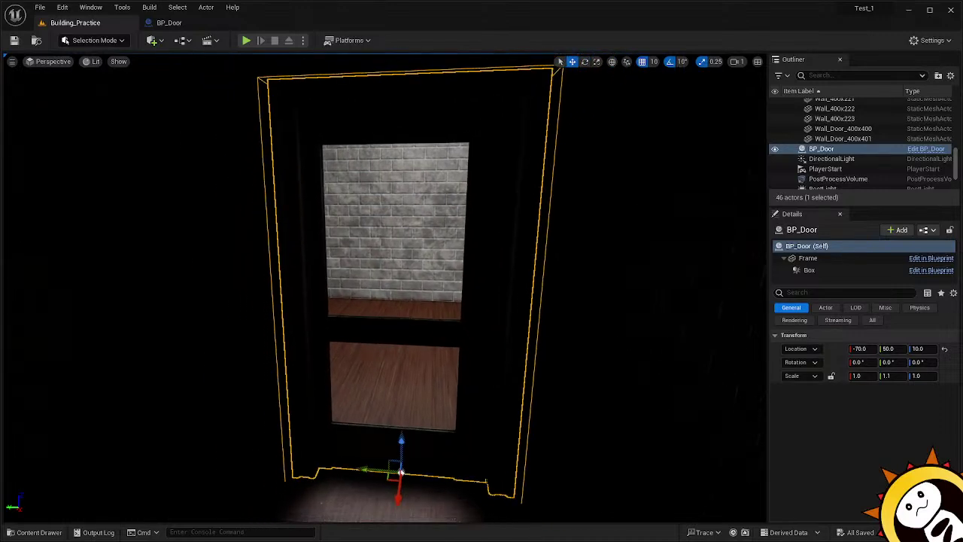
Return to BP_Door's Event Graph, review the overlap event nodes and select the Box component to inspect its properties.
click(166, 23)
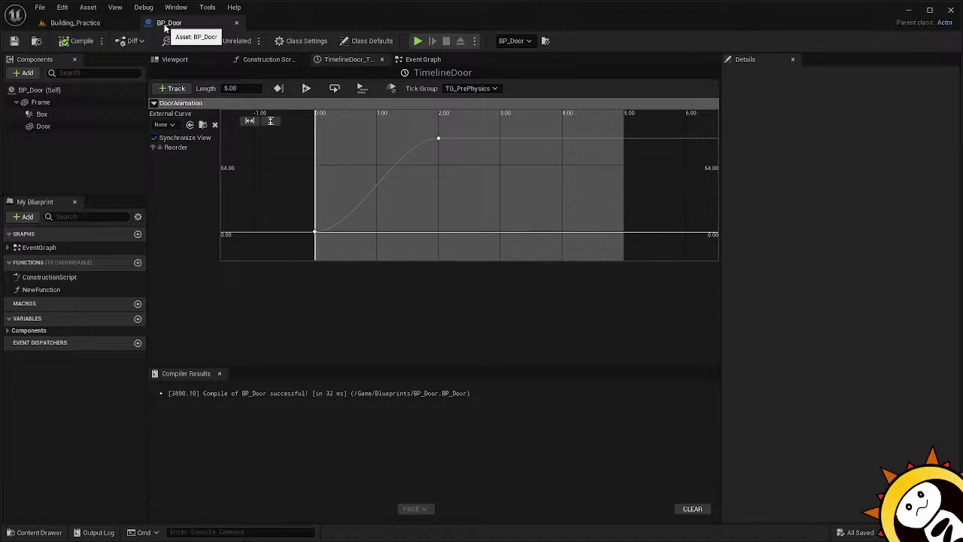
click(78, 25)
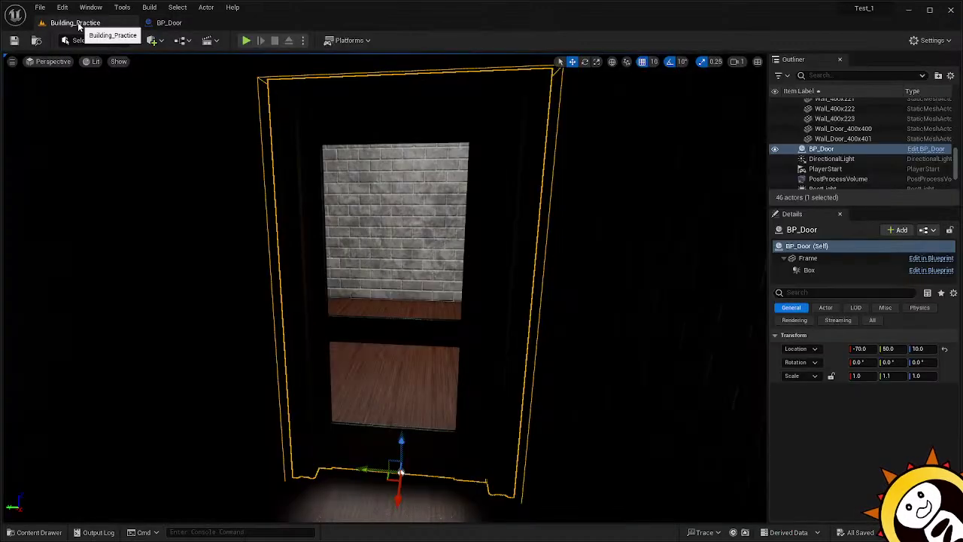
click(180, 23)
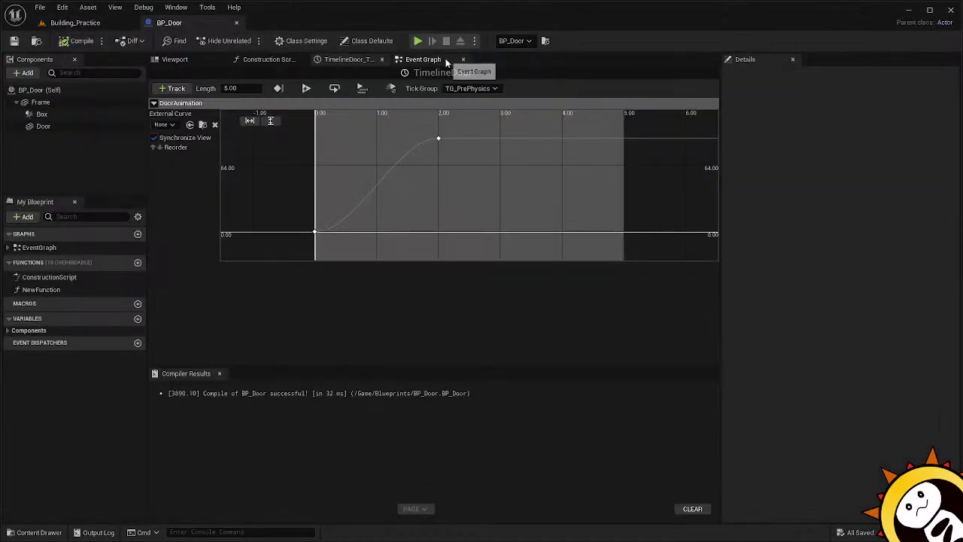
click(425, 59)
right_drag(364, 288, 374, 280)
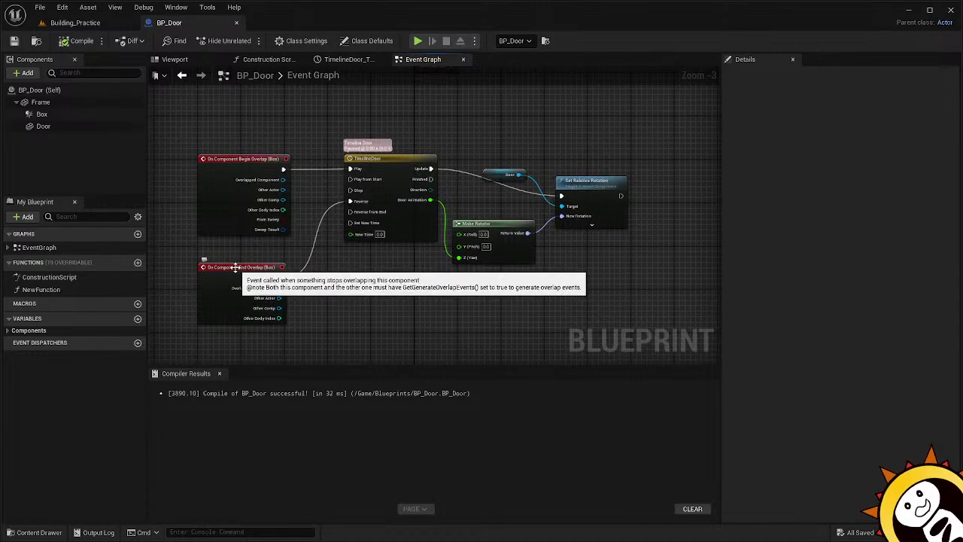
click(42, 114)
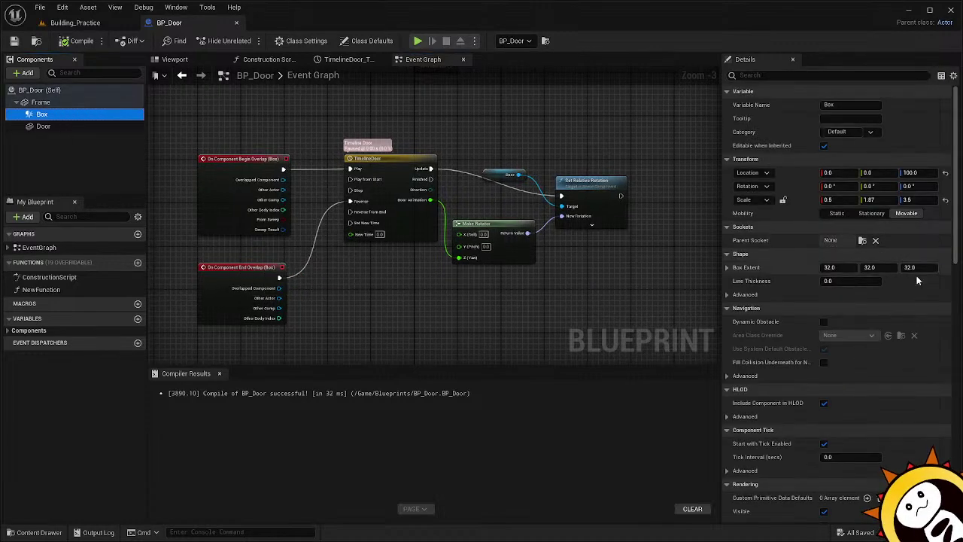
Review the Box component's settings in BP_Door, down to its collision options and event list.
scroll(776, 288, down, 10)
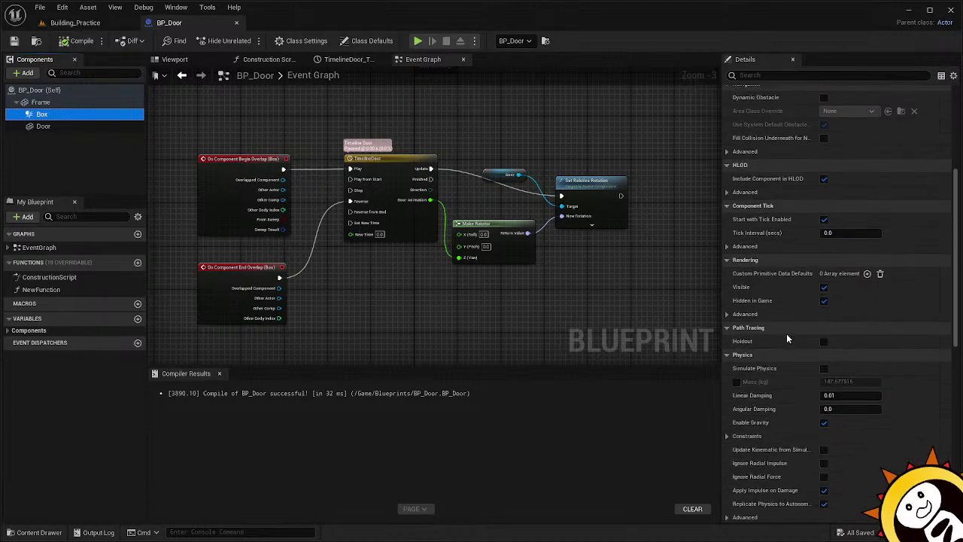
scroll(794, 337, down, 15)
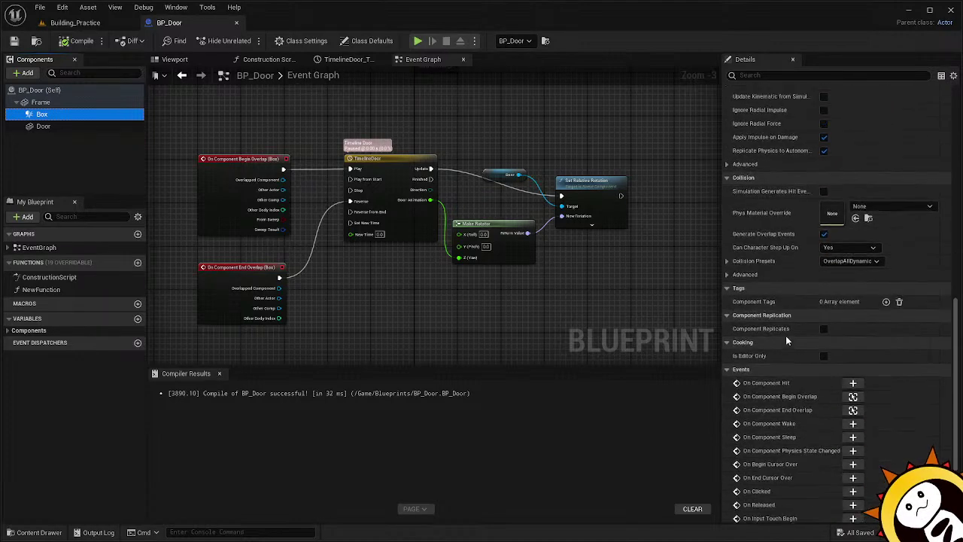
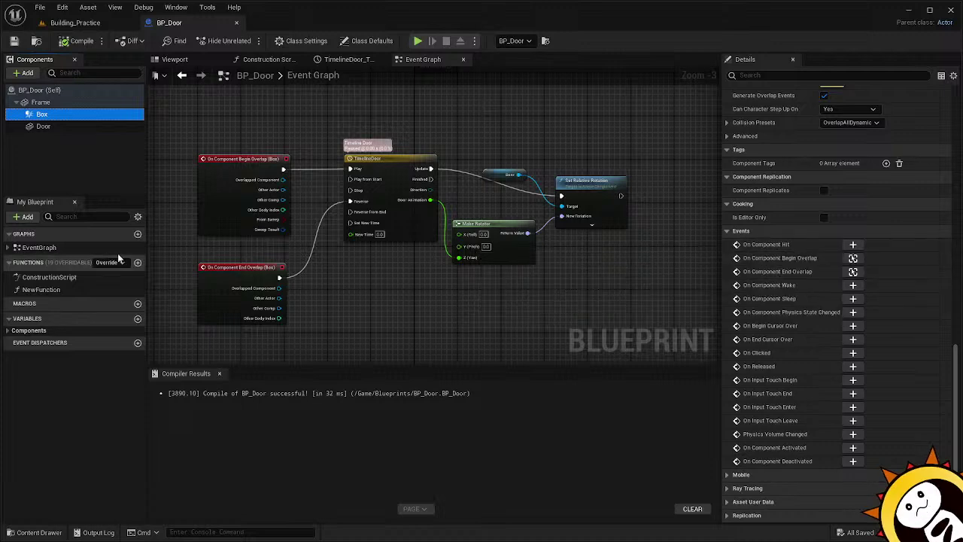
mouse_move(236, 232)
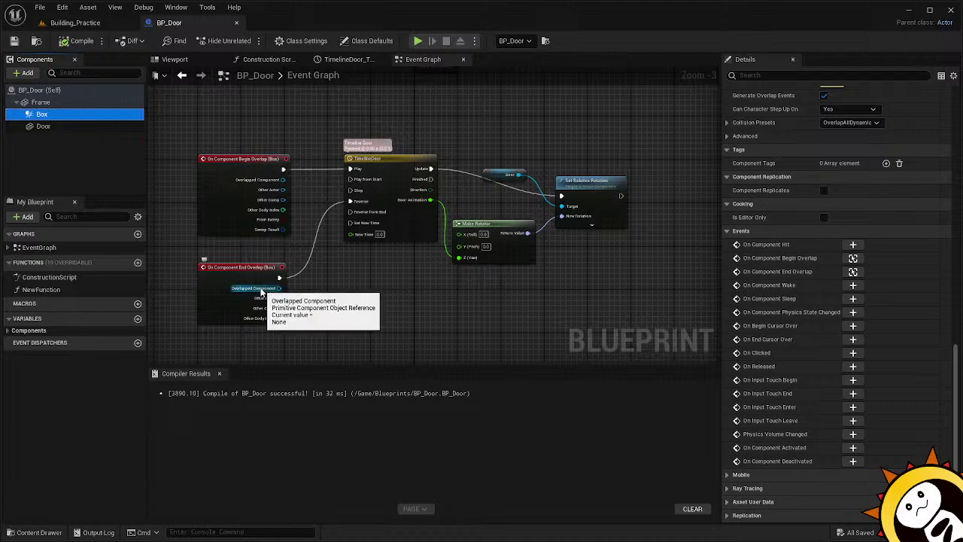
right_drag(317, 290, 395, 279)
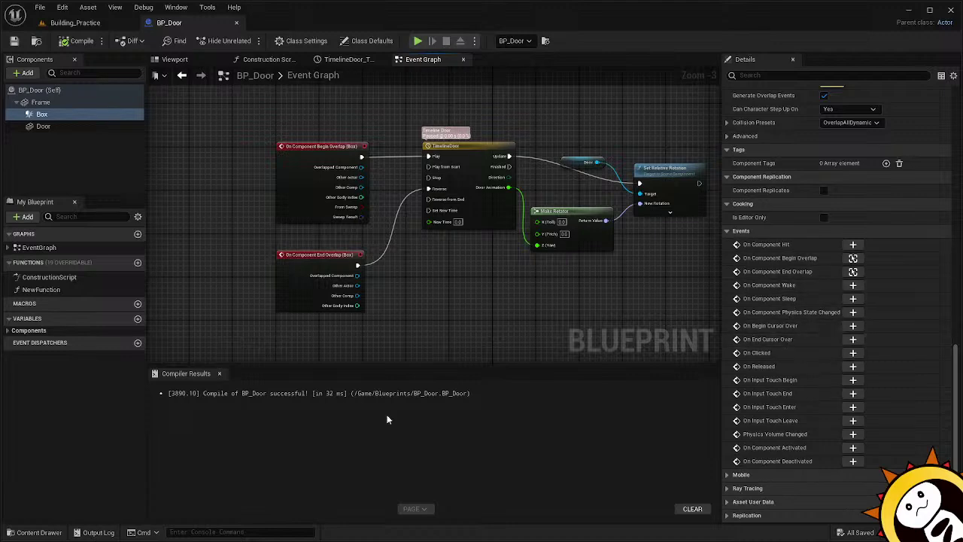
Return to the Building_Practice level and open the BP_FirstPersonPlayerController blueprint from the FirstPerson/Blueprints folder.
click(97, 27)
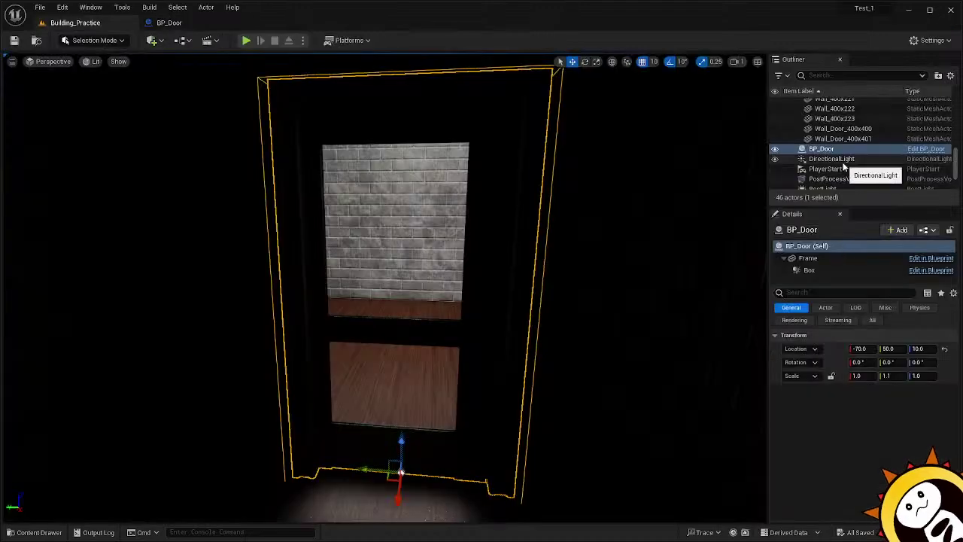
scroll(847, 167, up, 10)
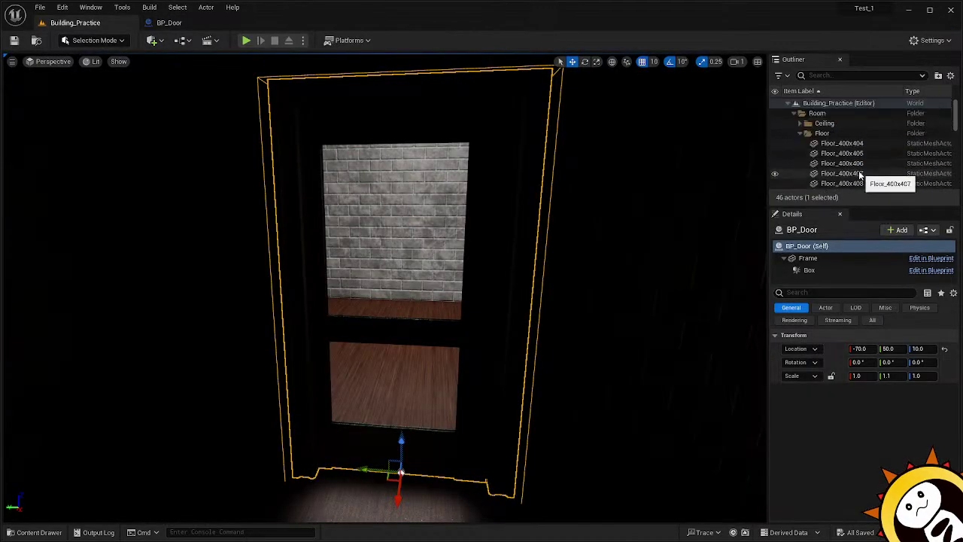
scroll(839, 120, down, 8)
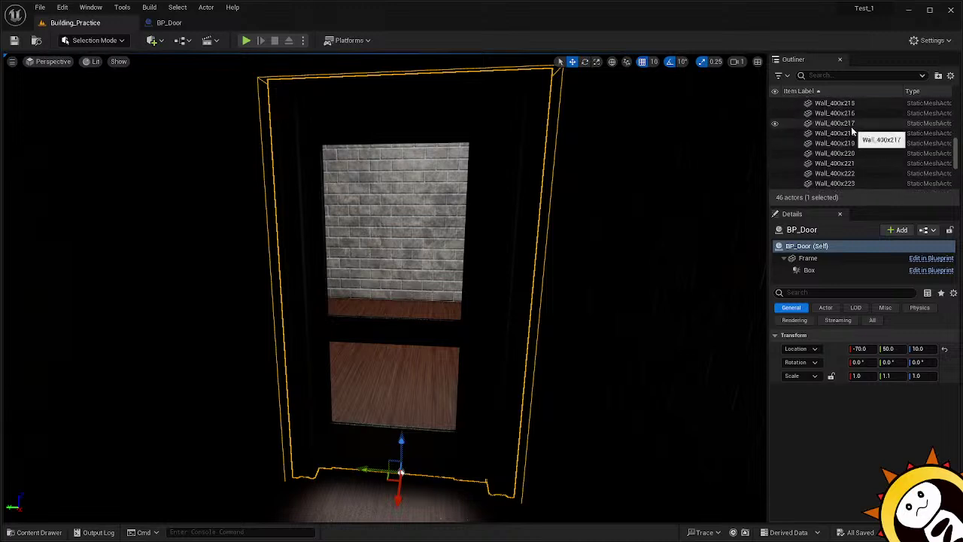
click(34, 532)
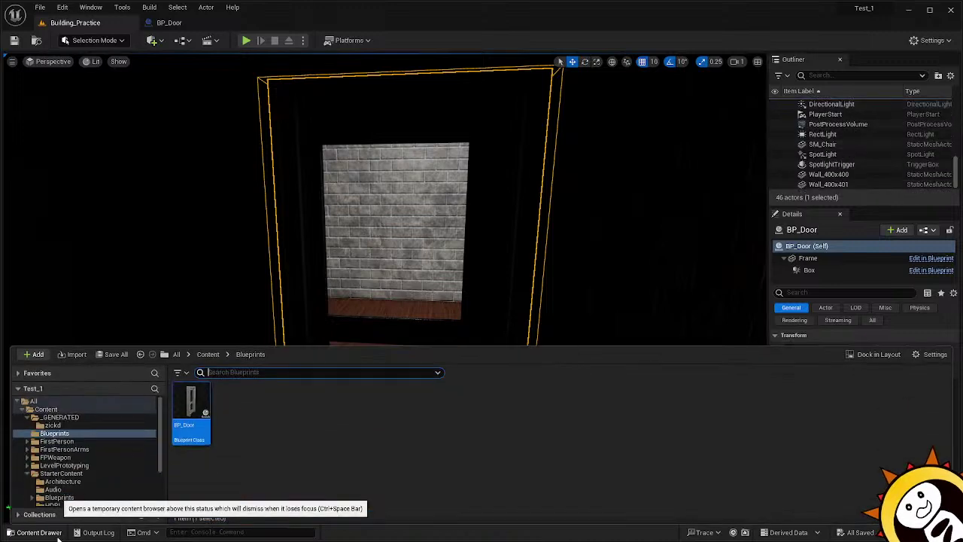
click(53, 426)
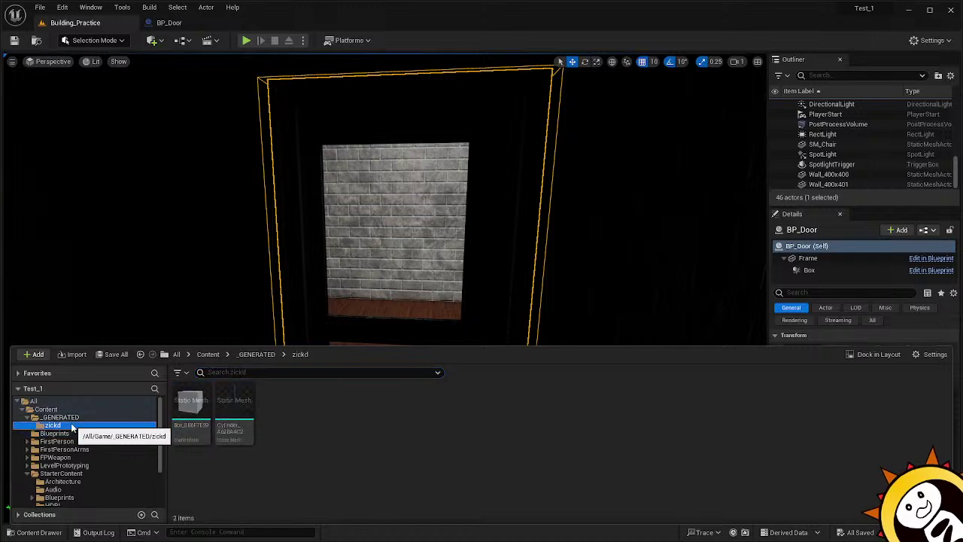
click(75, 417)
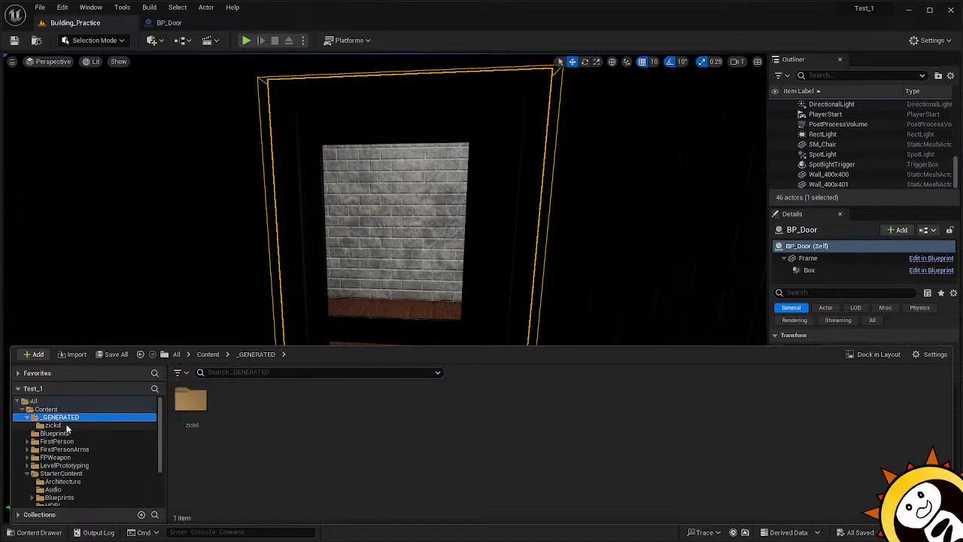
click(109, 442)
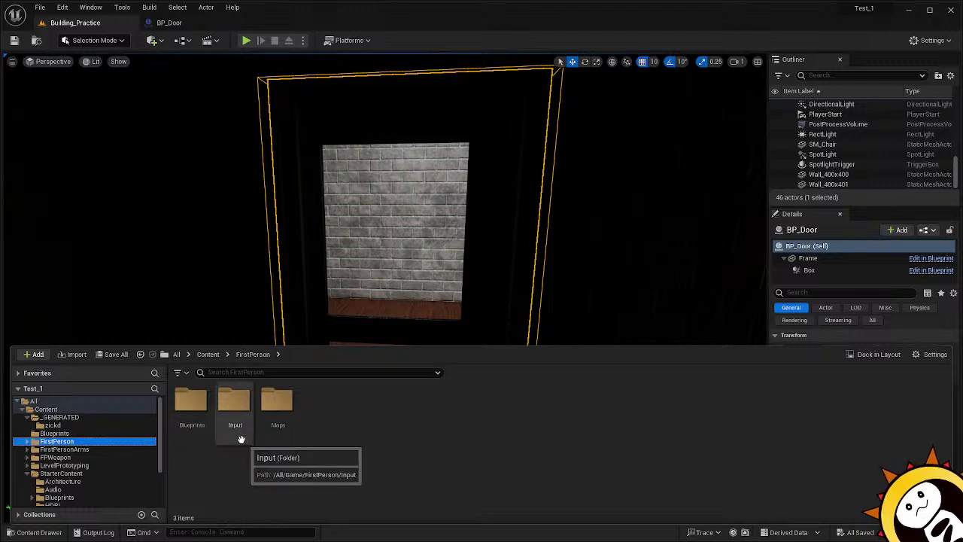
click(192, 418)
double_click(191, 417)
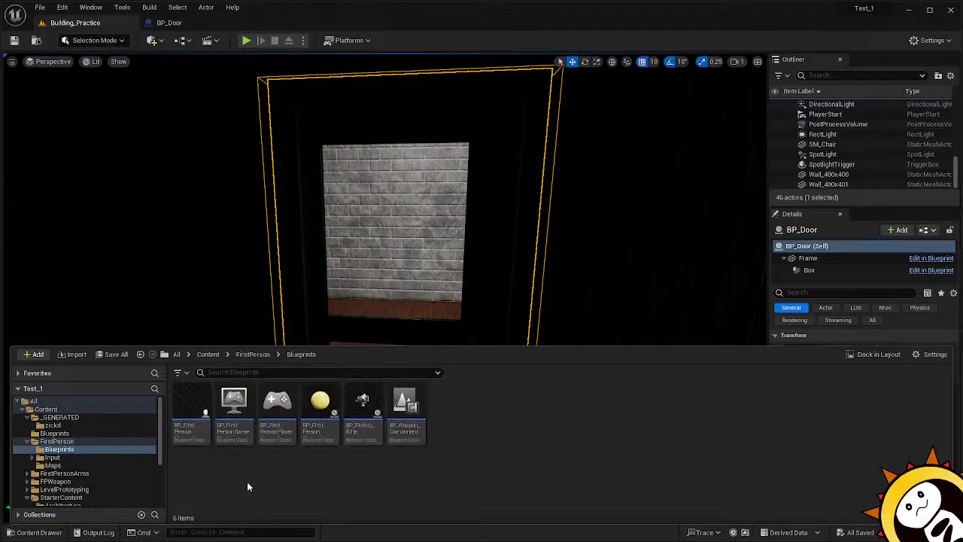
click(277, 403)
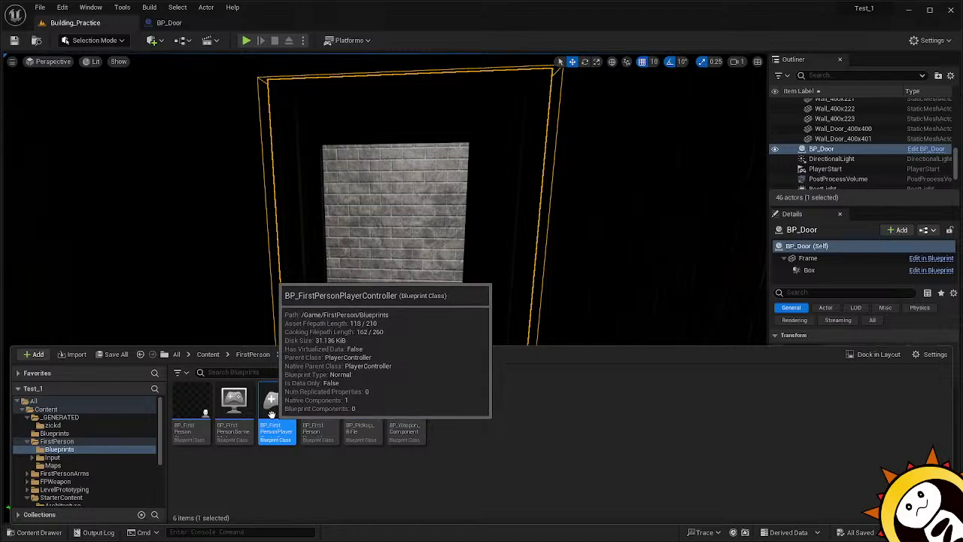
double_click(272, 415)
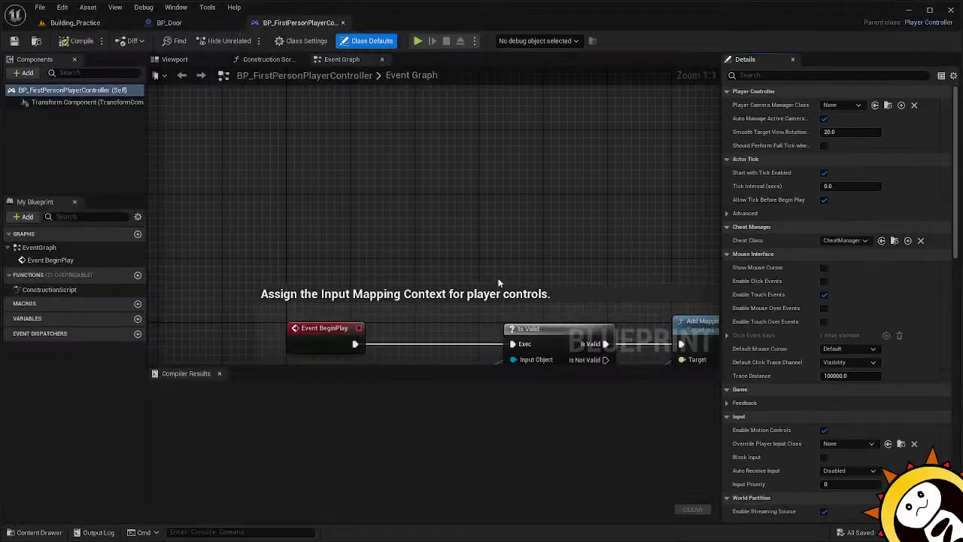
Enable click events for the player controller, expand its click event keys, then compile and save the blueprint.
right_drag(499, 281, 350, 126)
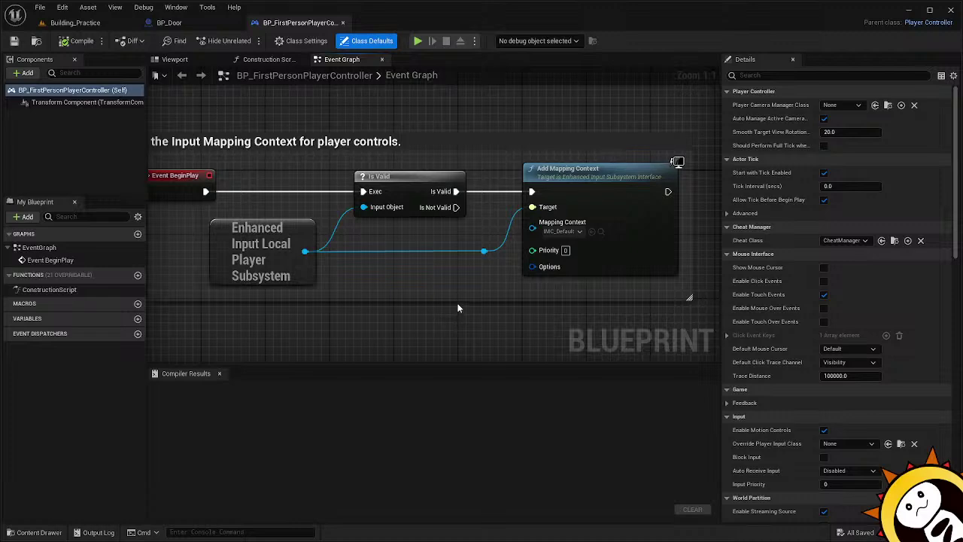
scroll(457, 308, down, 5)
scroll(458, 307, up, 3)
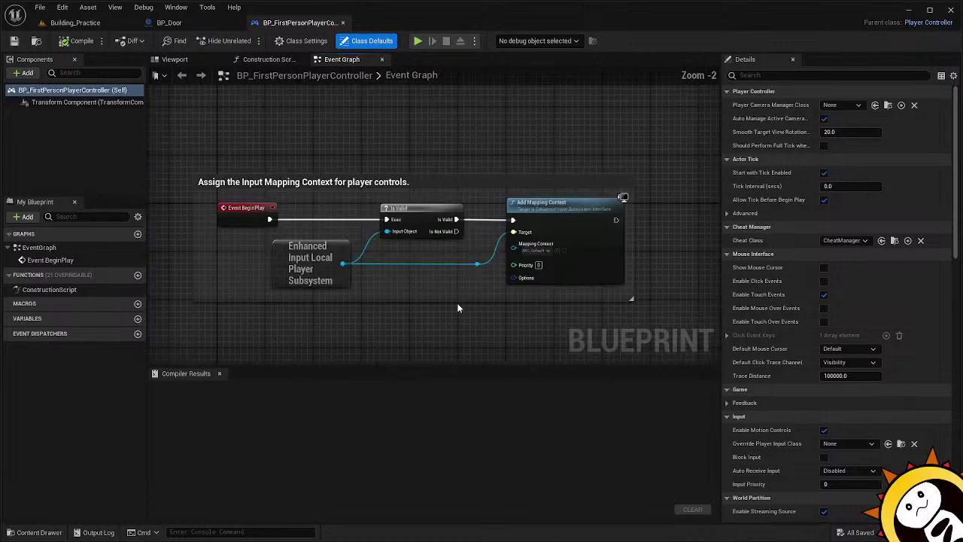
scroll(457, 307, up, 1)
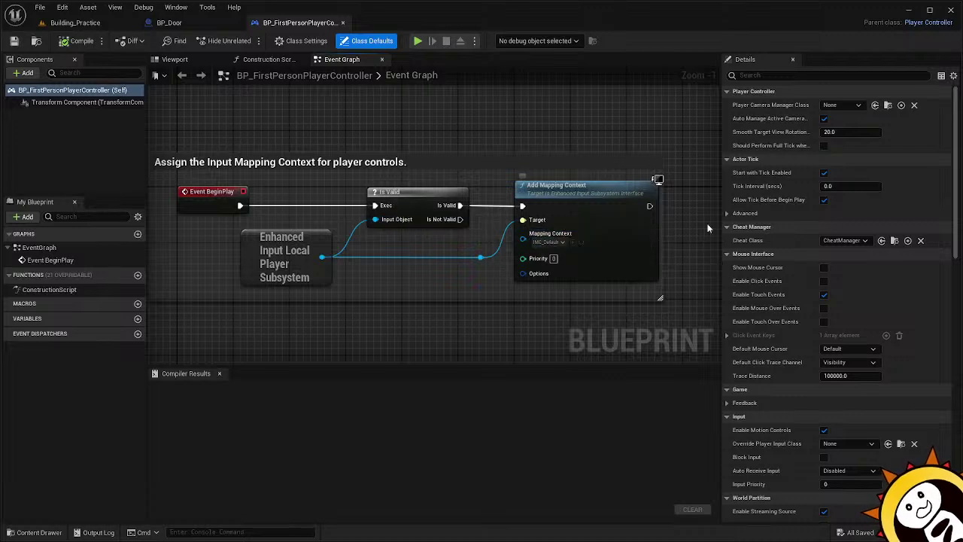
scroll(805, 232, down, 1)
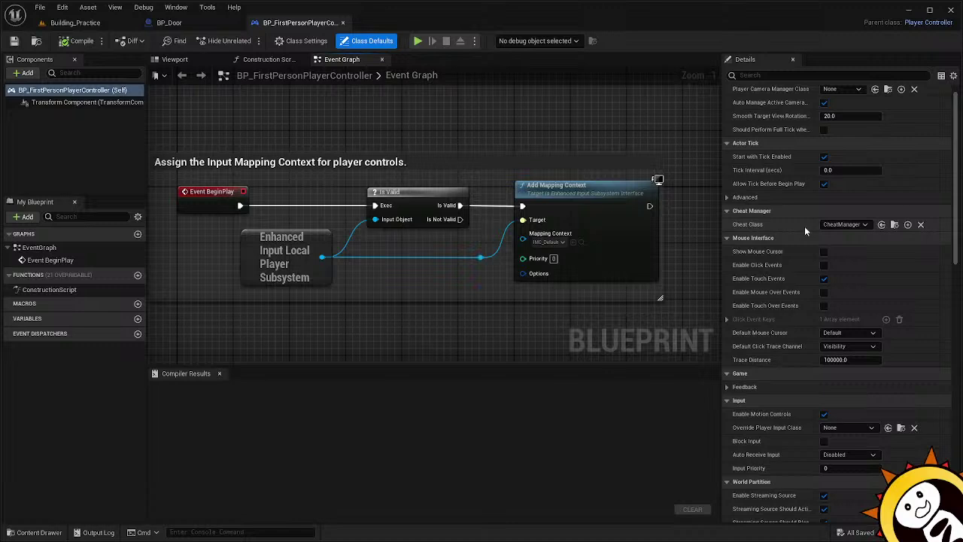
click(823, 266)
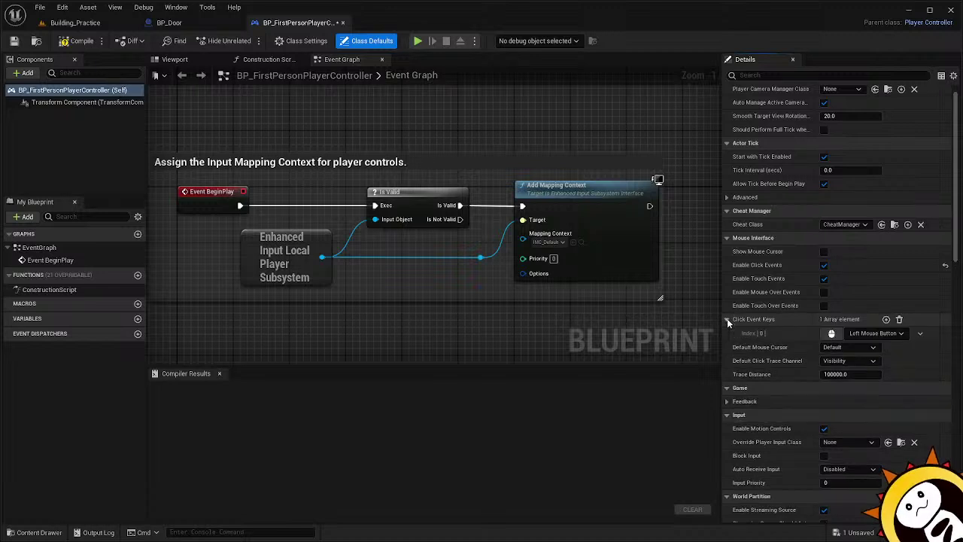
click(727, 318)
click(79, 40)
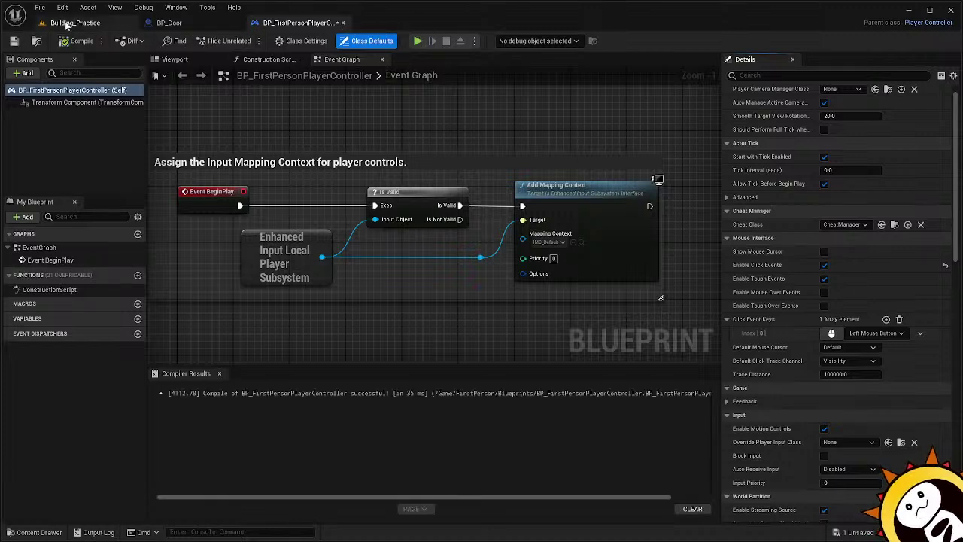
Delete the Box's Begin Overlap and End Overlap event nodes from BP_Door's event graph.
click(177, 27)
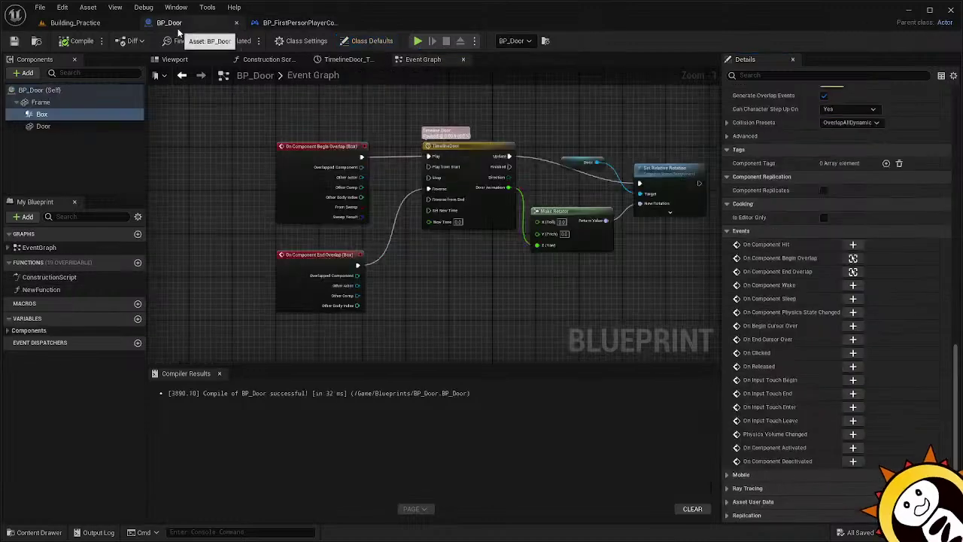
click(319, 155)
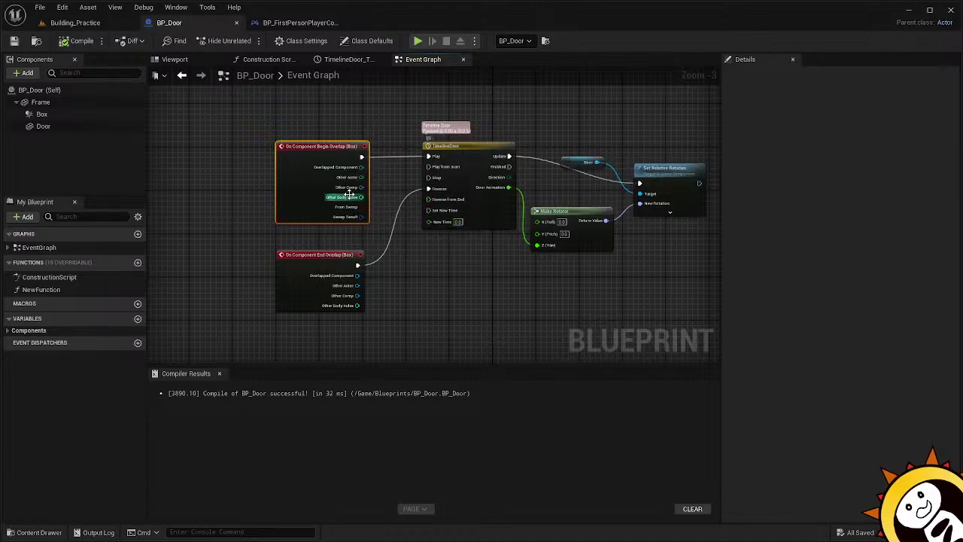
key(Delete)
click(319, 256)
key(Delete)
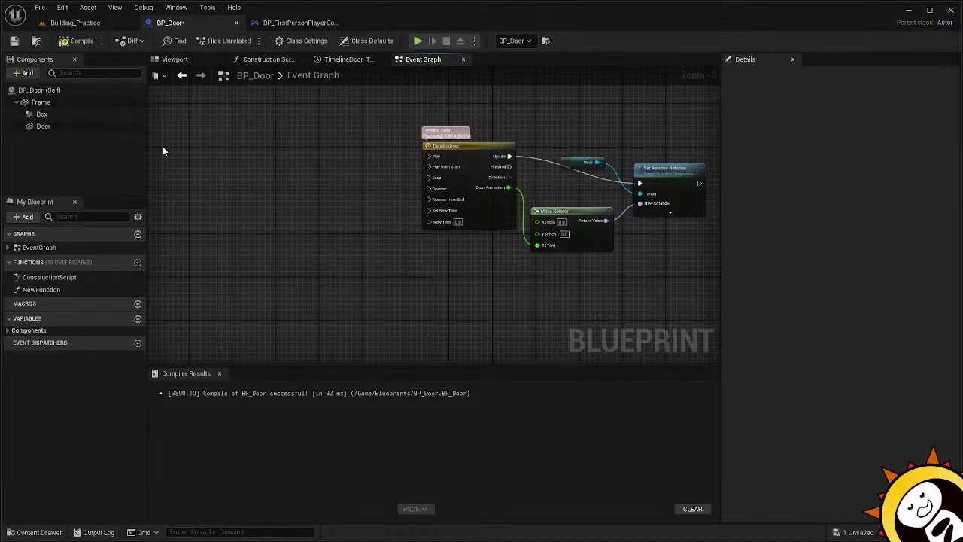
Add an On Clicked event for the Box component, place it beside TimelineDoor and connect it to the timeline's Play input.
click(46, 115)
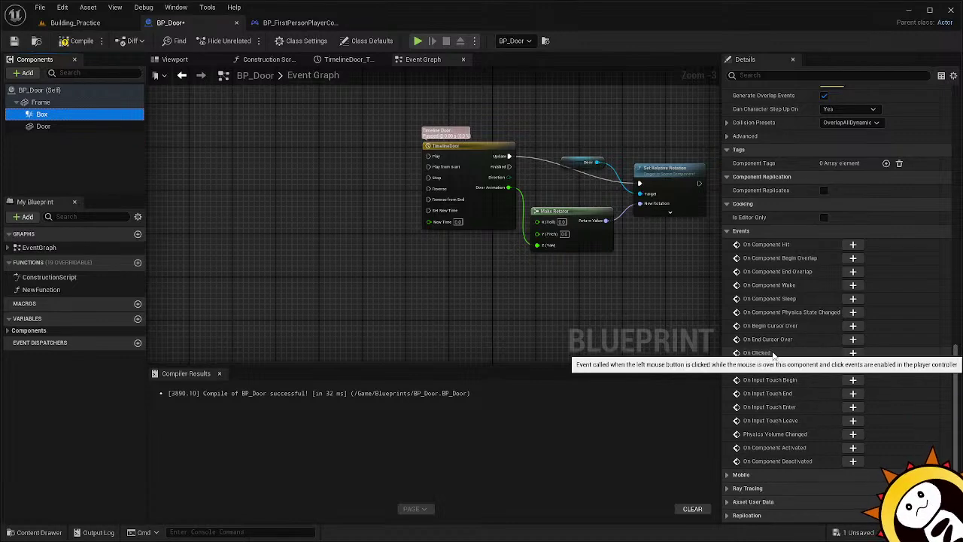
click(852, 353)
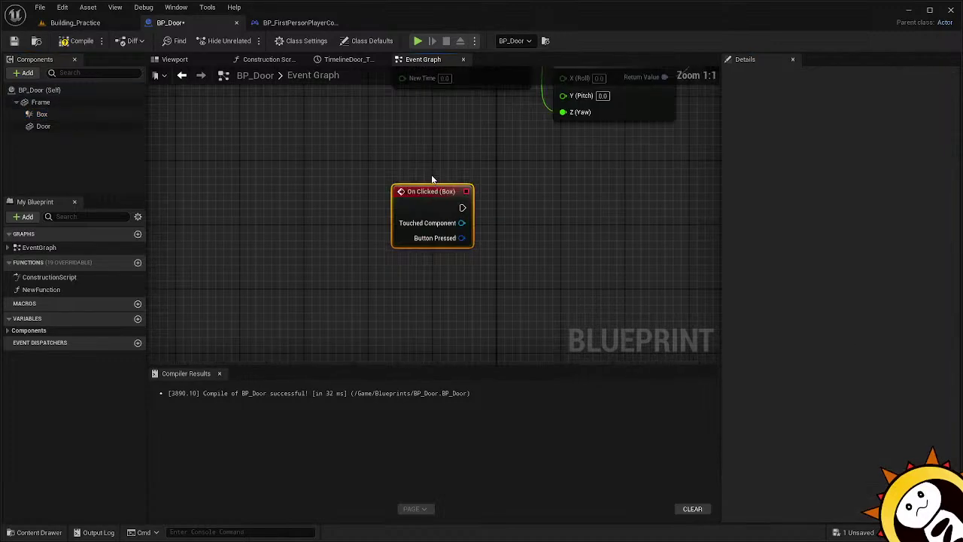
right_drag(494, 155, 559, 268)
drag(490, 306, 329, 102)
right_drag(420, 179, 417, 274)
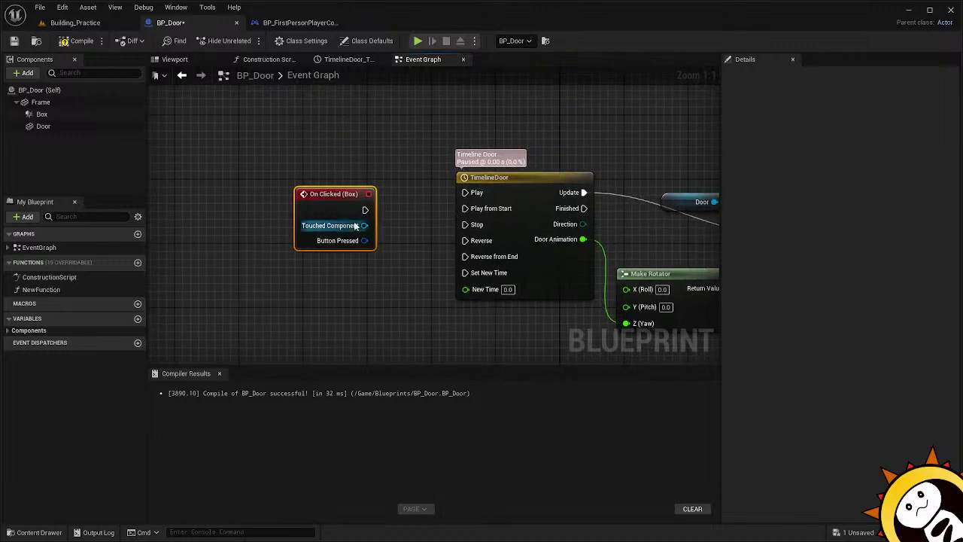
drag(337, 197, 482, 194)
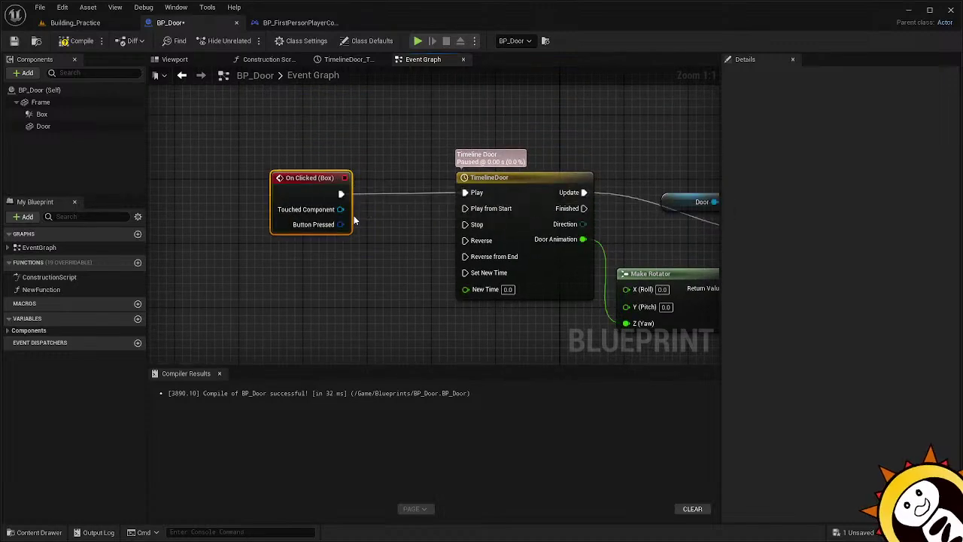
drag(341, 209, 386, 225)
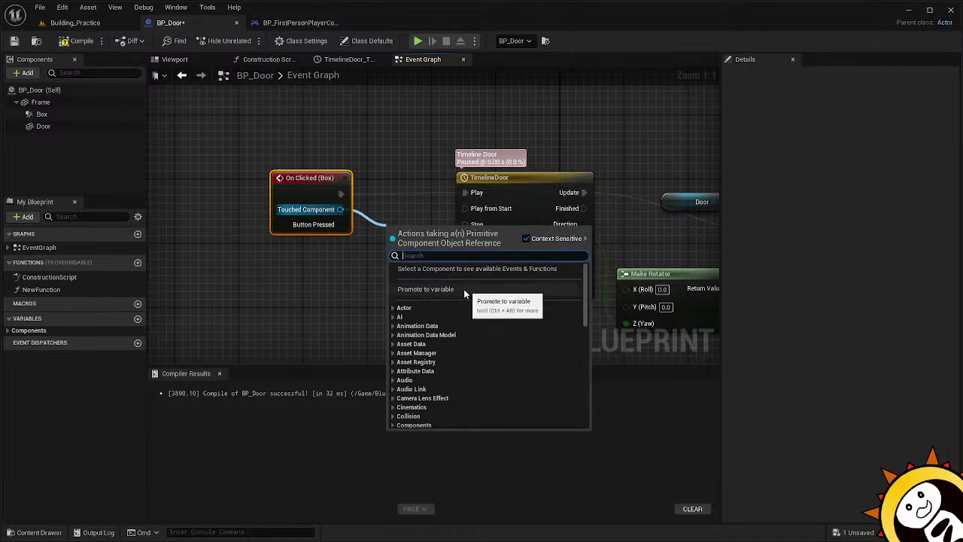
text(doo)
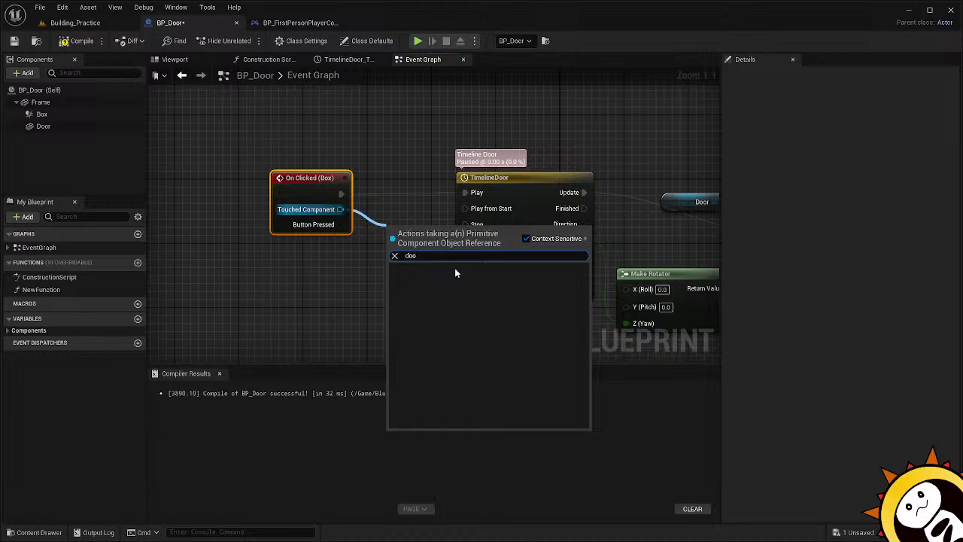
key(BackSpace)
key(BackSpace)
scroll(473, 308, down, 5)
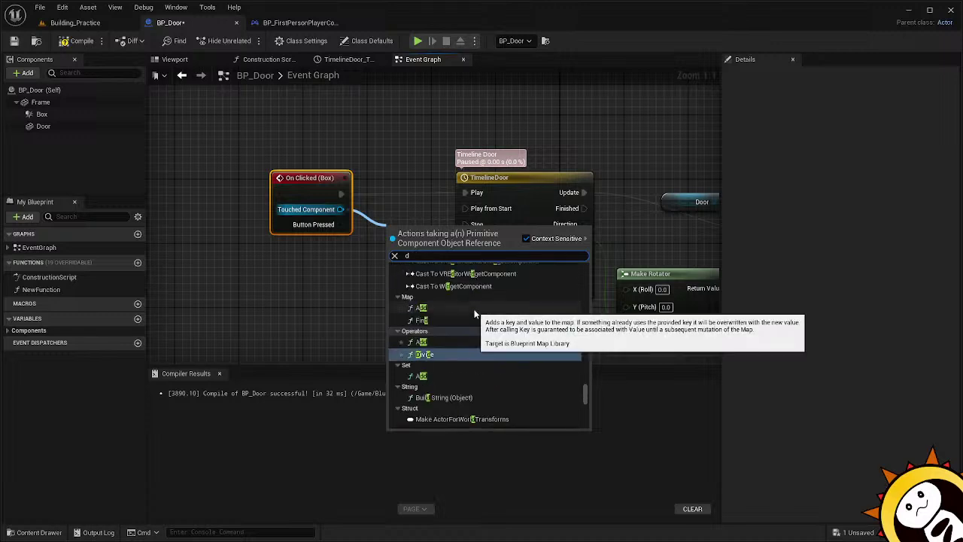
key(BackSpace)
click(335, 285)
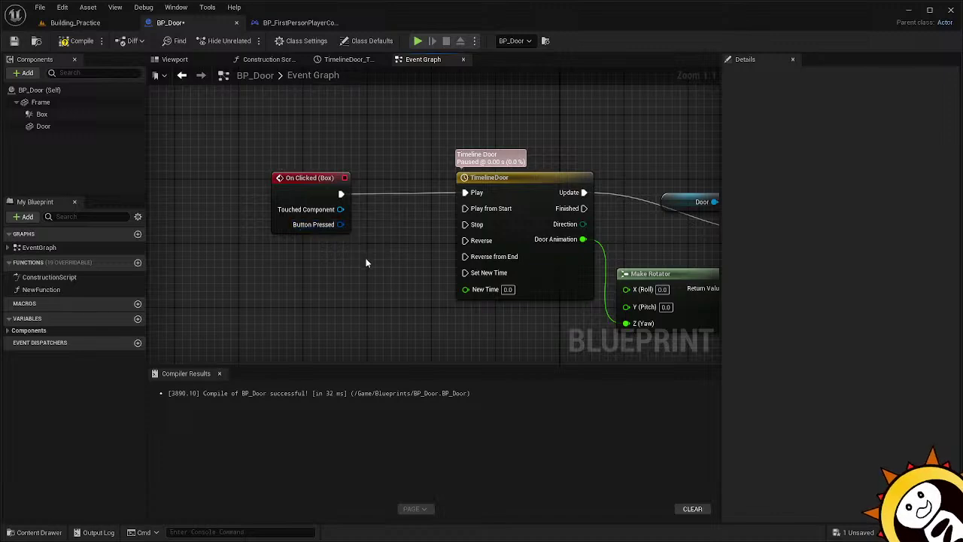
right_drag(333, 226, 301, 153)
drag(302, 154, 343, 172)
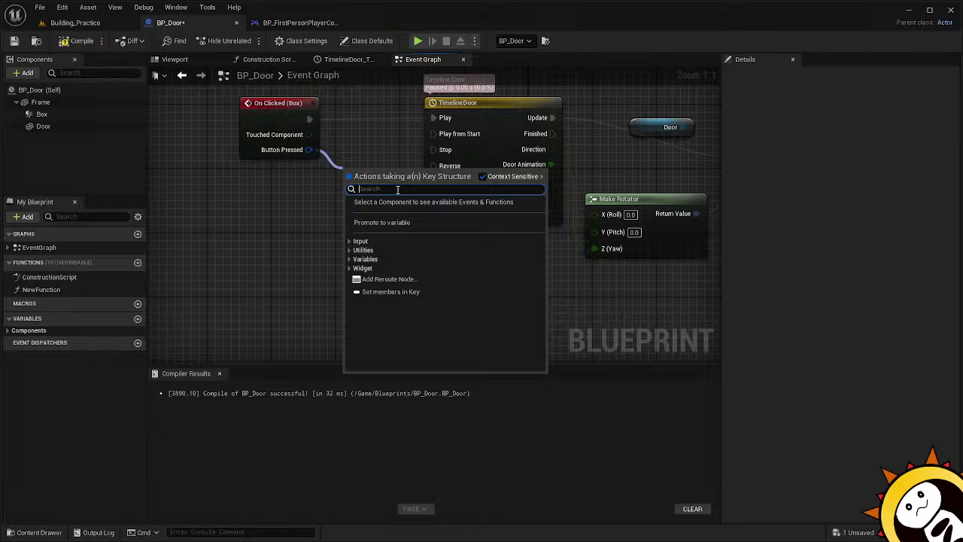
click(305, 197)
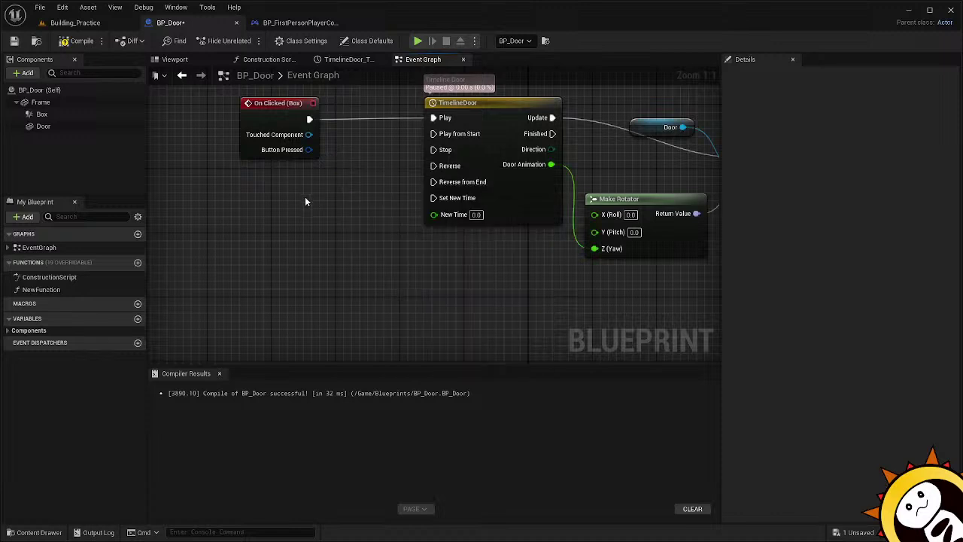
right_drag(341, 195, 315, 226)
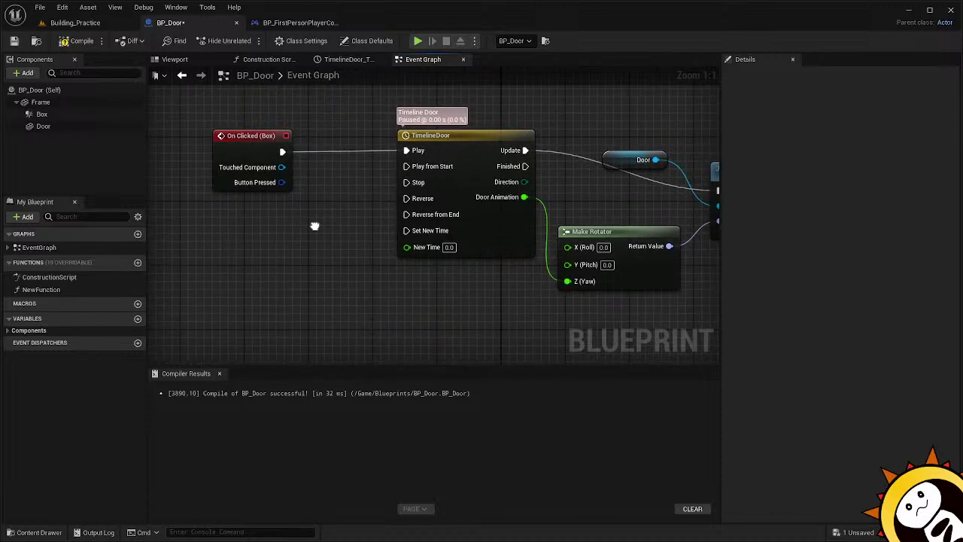
Reposition the On Clicked (Box) event node so it sits level with TimelineDoor's Play input, leaving more space between the two nodes.
click(261, 128)
drag(262, 129, 291, 128)
mouse_move(296, 257)
right_down()
mouse_move(303, 235)
mouse_move(292, 244)
right_up()
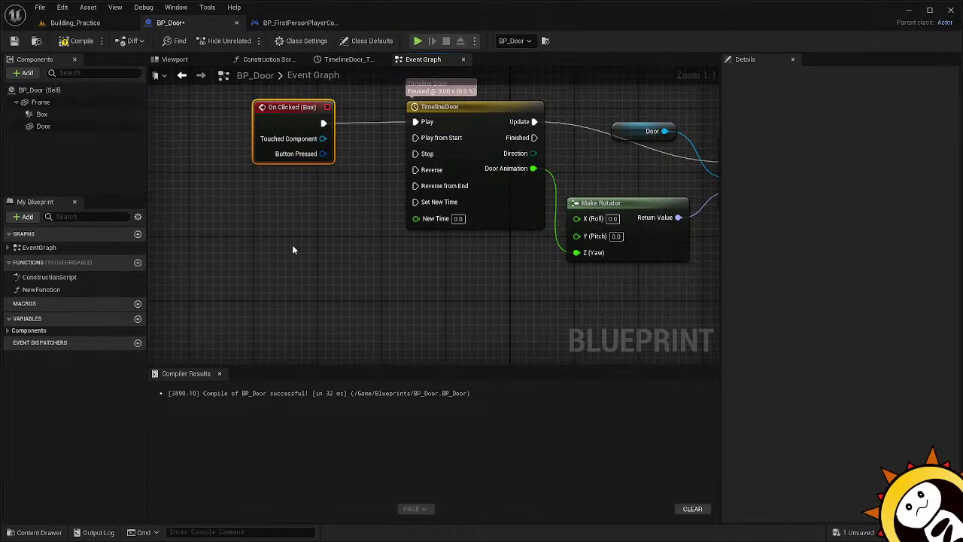
click(291, 245)
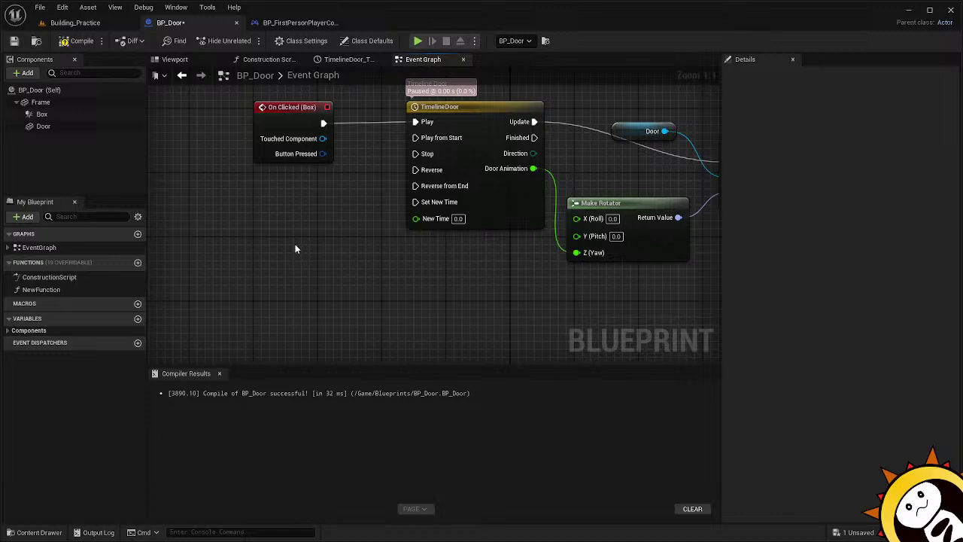
click(55, 114)
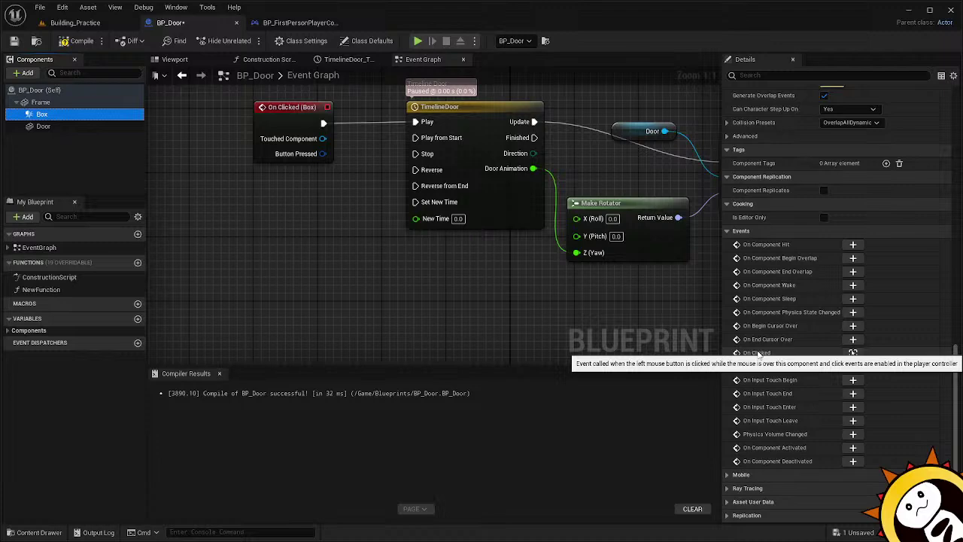
scroll(759, 354, up, 10)
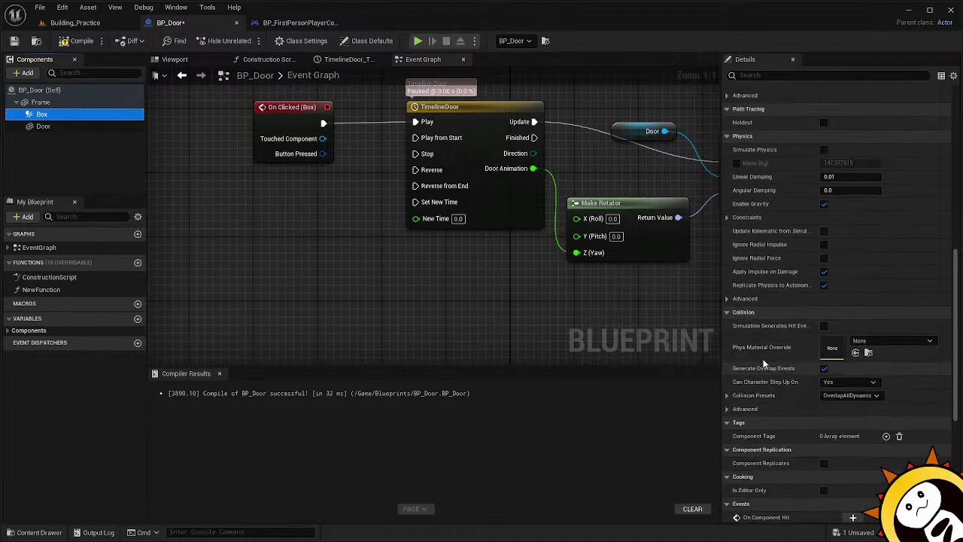
click(280, 116)
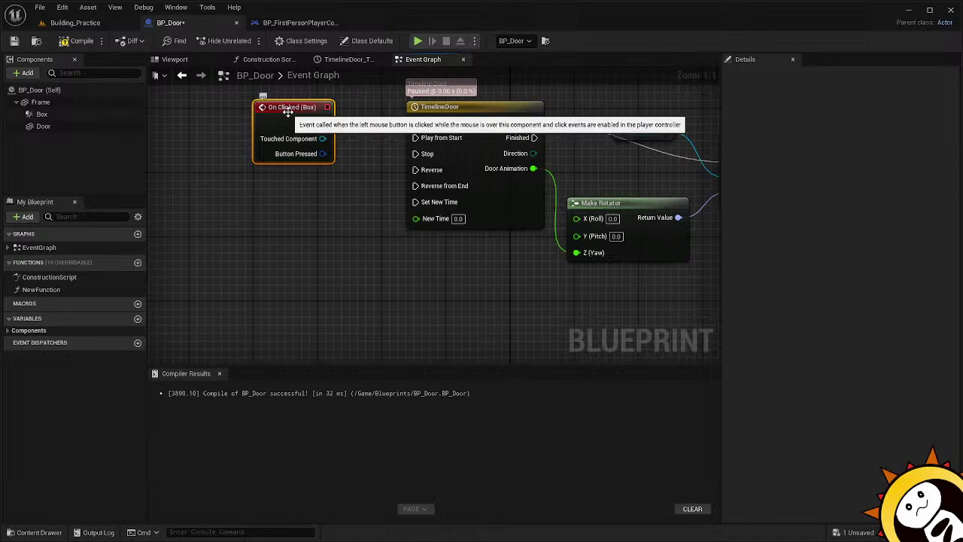
drag(289, 114, 415, 121)
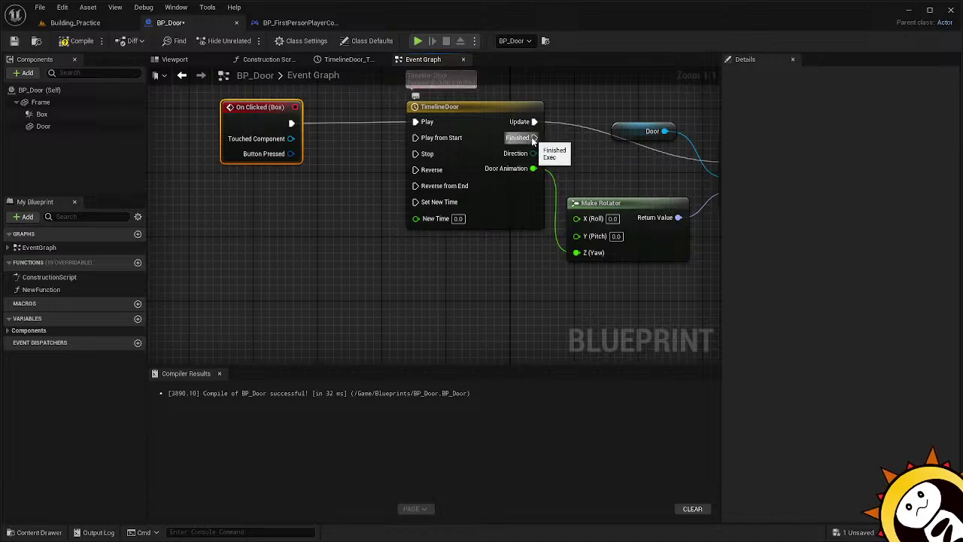
Add an On Input Touch Begin event for the Box component to BP_Door's event graph.
right_drag(569, 146, 432, 160)
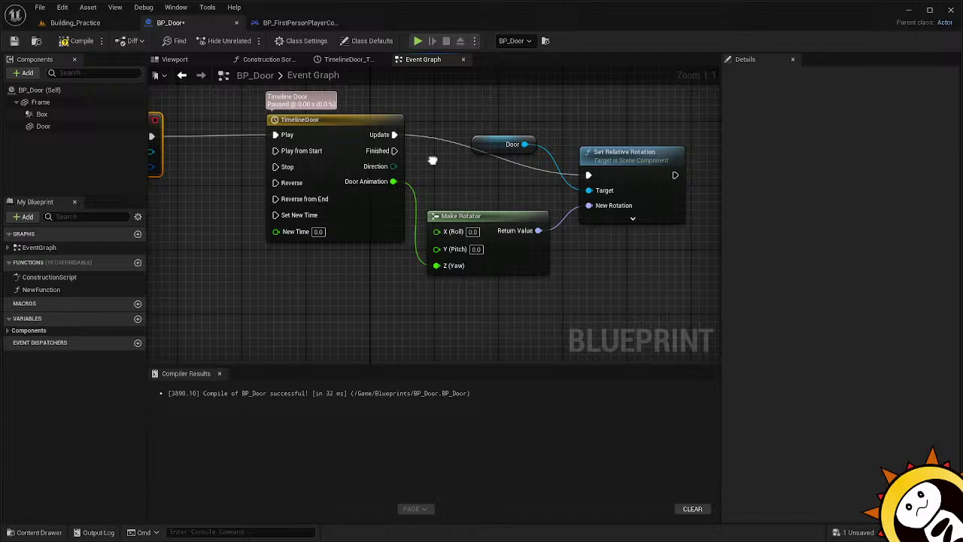
right_drag(433, 160, 456, 160)
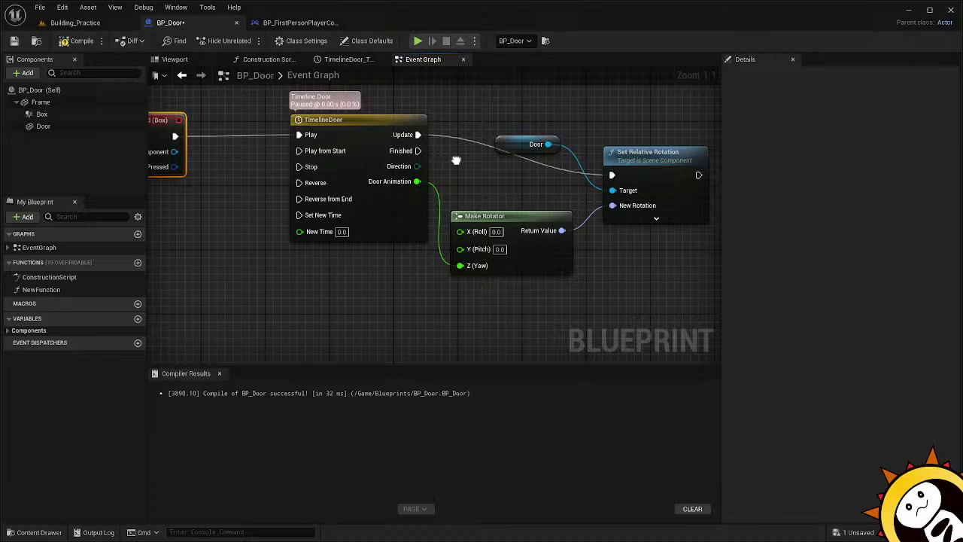
right_drag(456, 160, 511, 166)
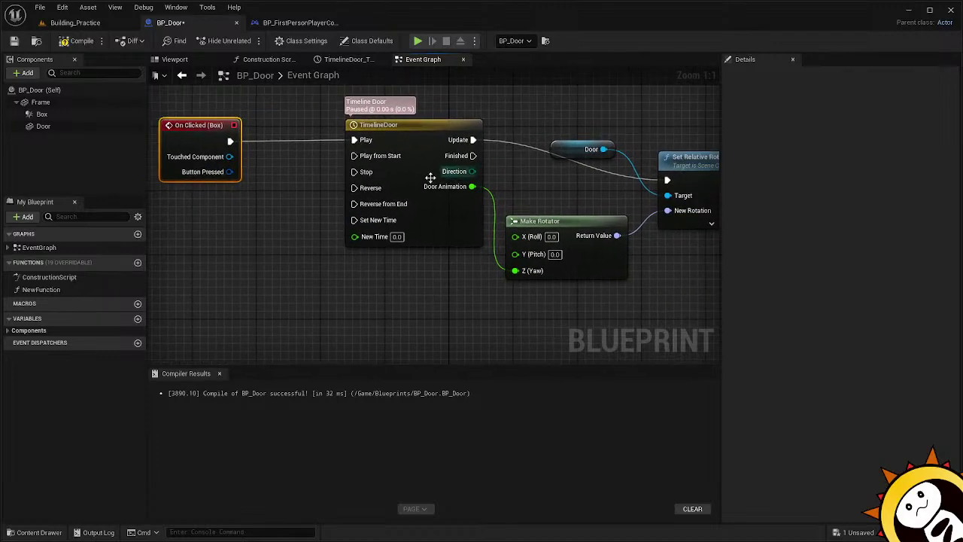
right_drag(307, 230, 347, 211)
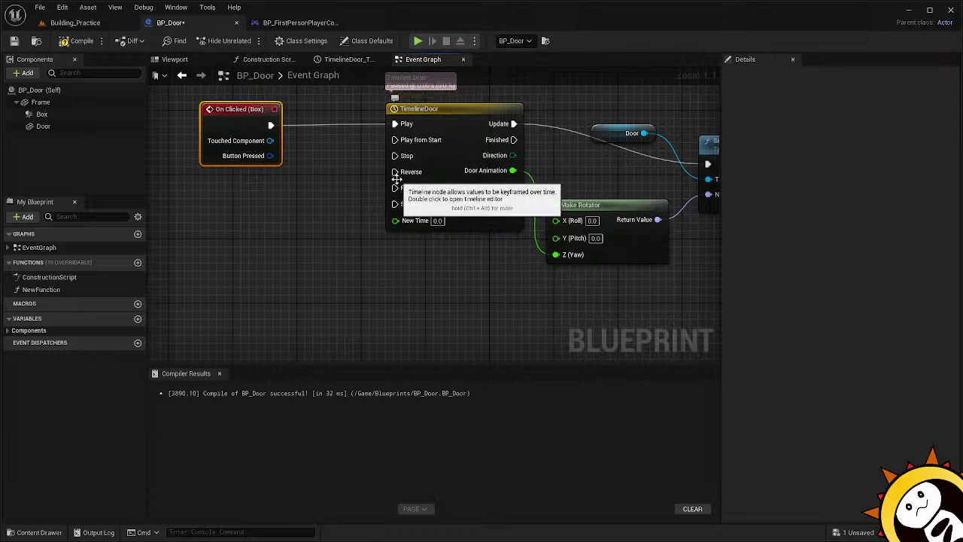
click(160, 191)
click(83, 115)
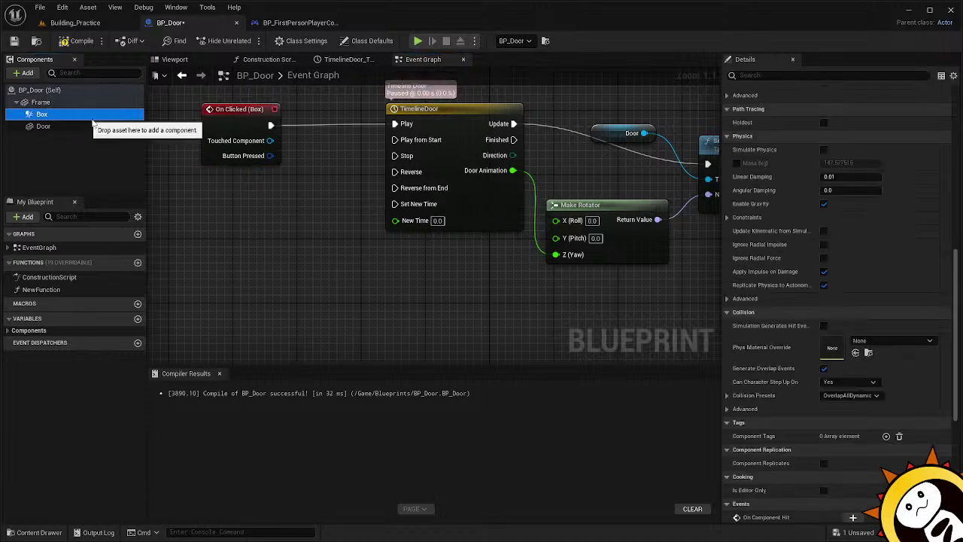
scroll(798, 355, down, 2)
scroll(798, 351, down, 4)
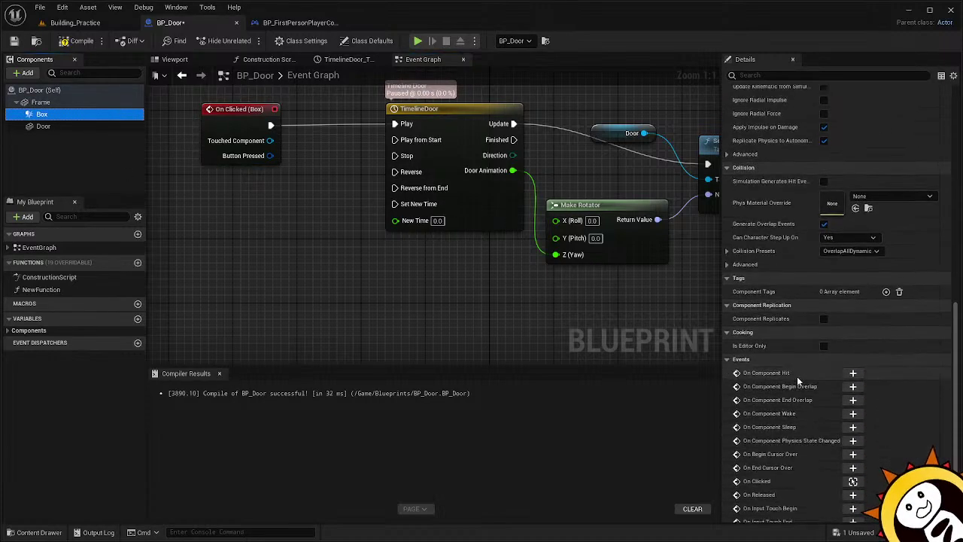
scroll(803, 395, down, 2)
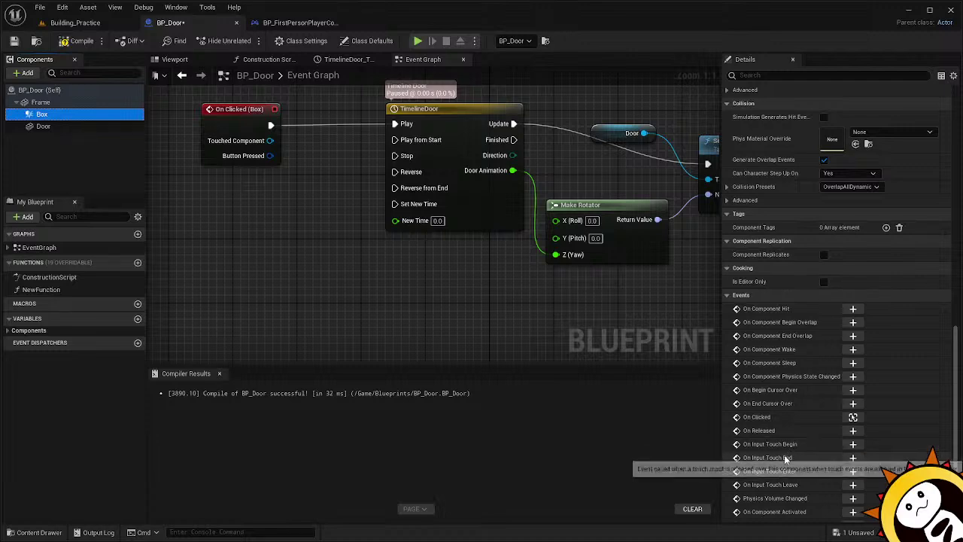
click(853, 444)
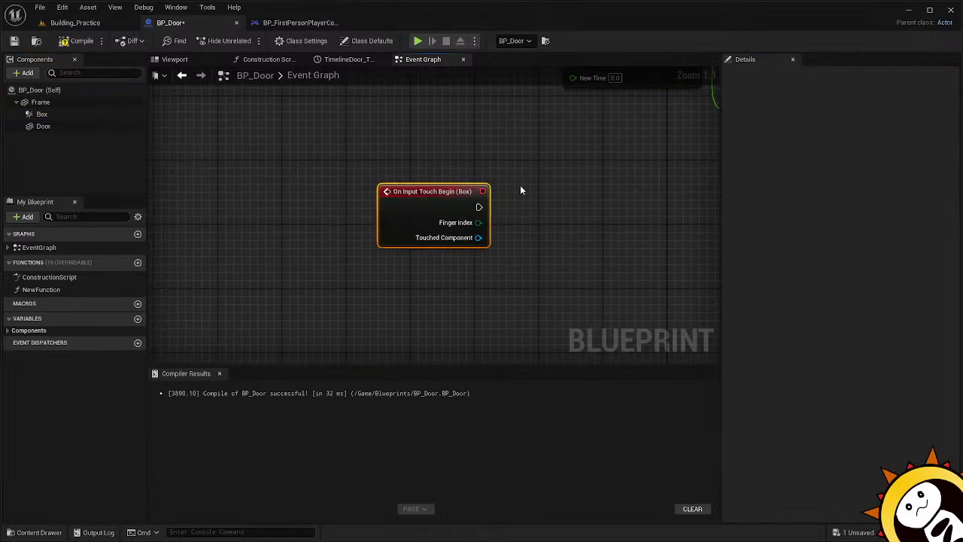
Place the On Input Touch Begin (Box) node below On Clicked (Box) and connect its execution output to TimelineDoor's Reverse input.
drag(557, 176, 514, 231)
right_drag(565, 197, 472, 293)
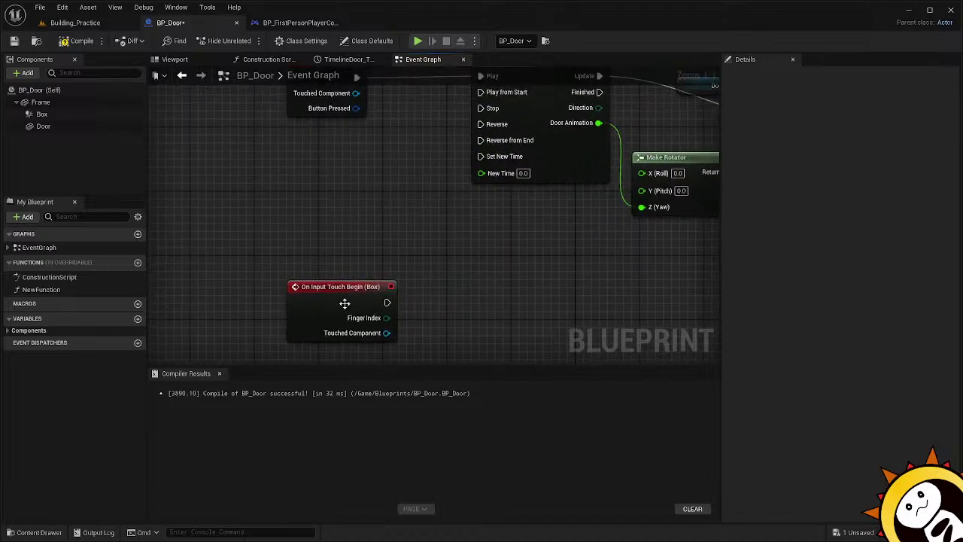
drag(344, 303, 483, 124)
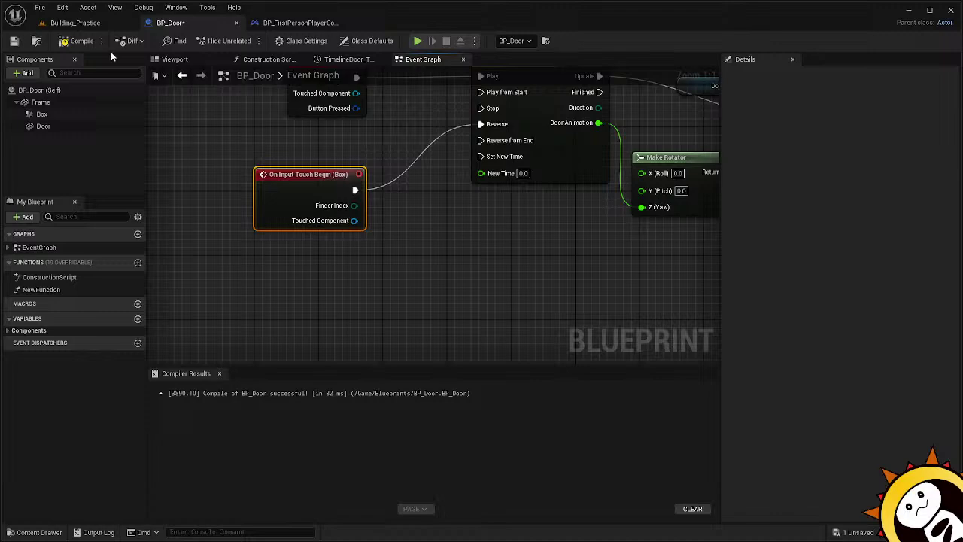
Compile and save BP_Door, and return to the Building_Practice level.
click(75, 40)
click(14, 40)
click(75, 22)
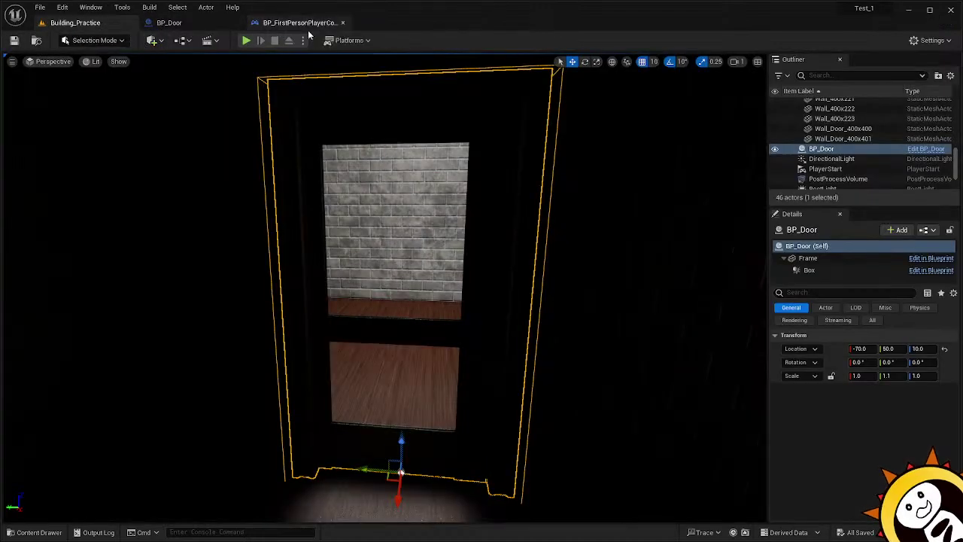
Play-test the level by walking up to the door and trying to open and close it, and end the play session.
click(246, 41)
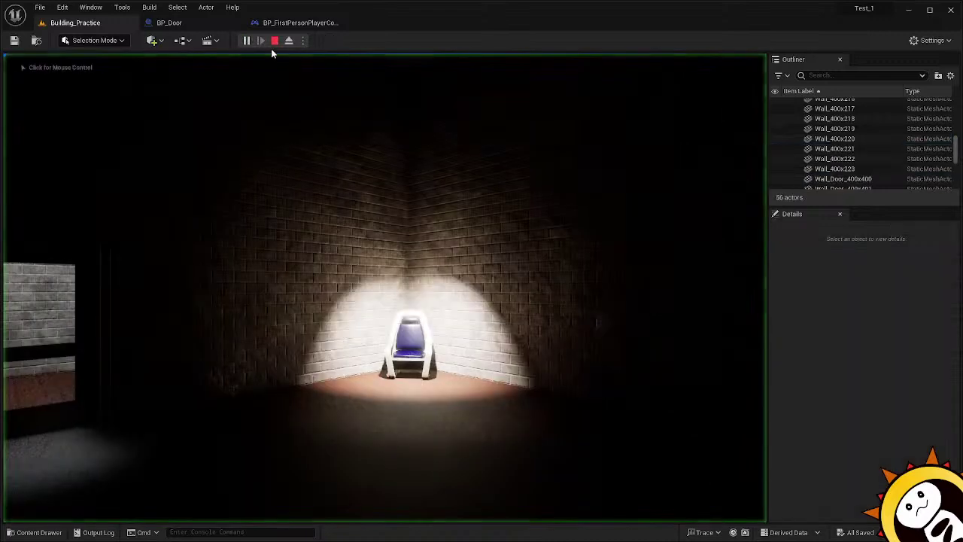
click(319, 232)
key(w)
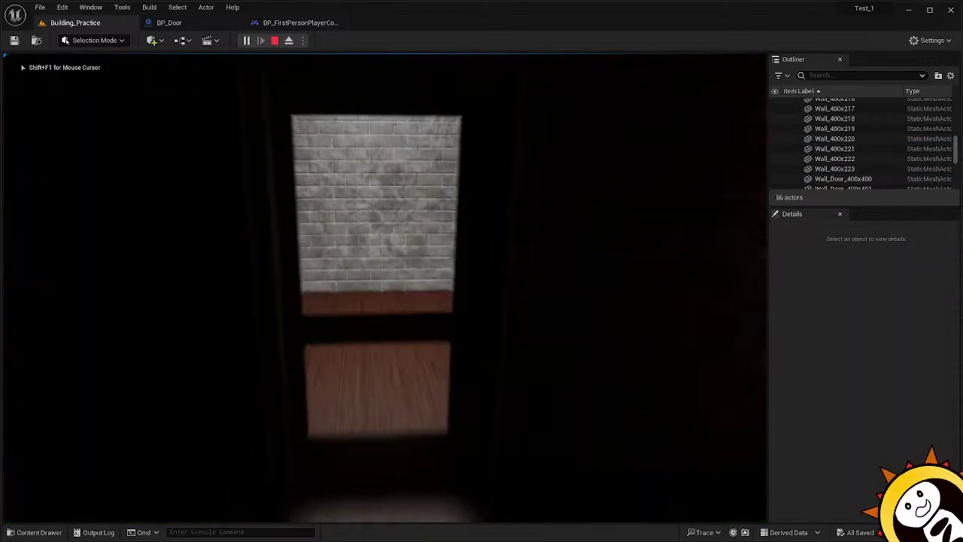
key(w)
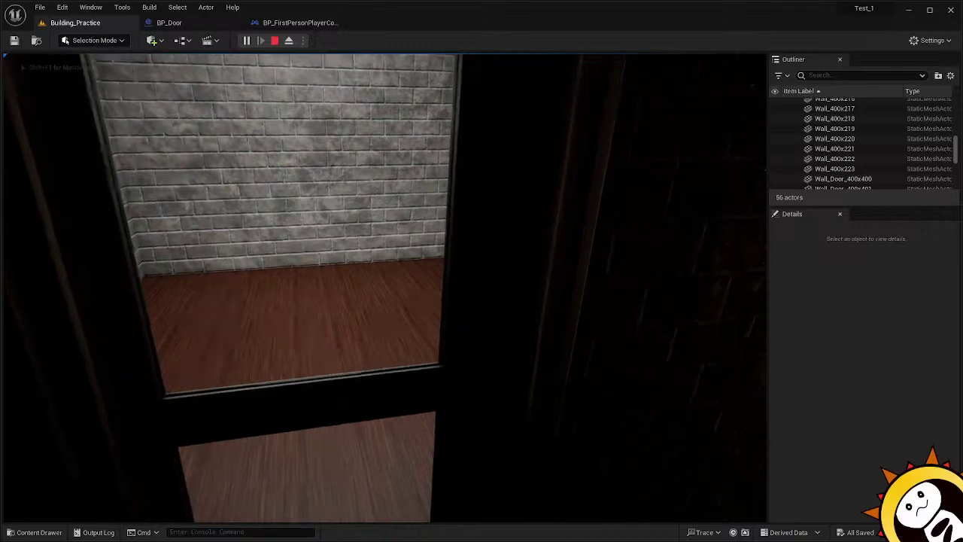
key(w)
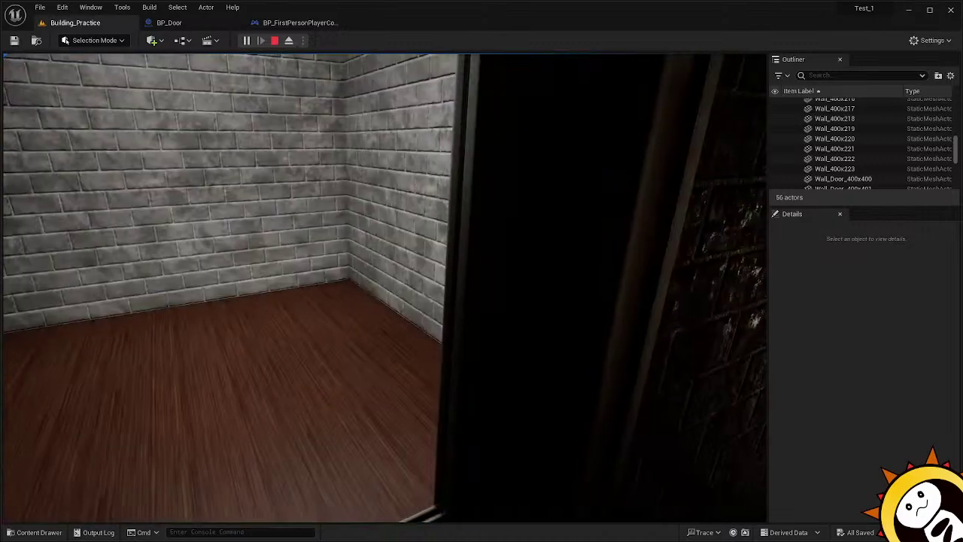
key(s)
key(w)
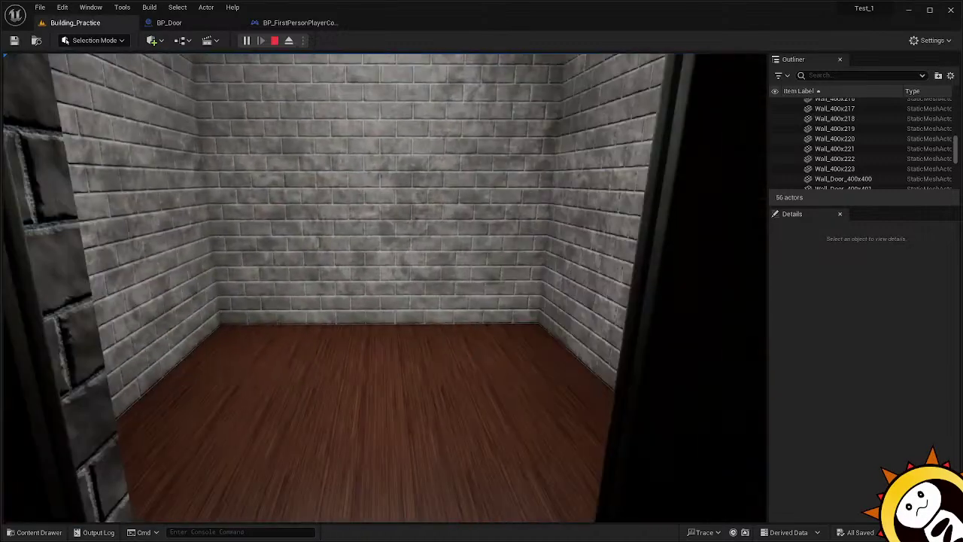
key(s)
key(w)
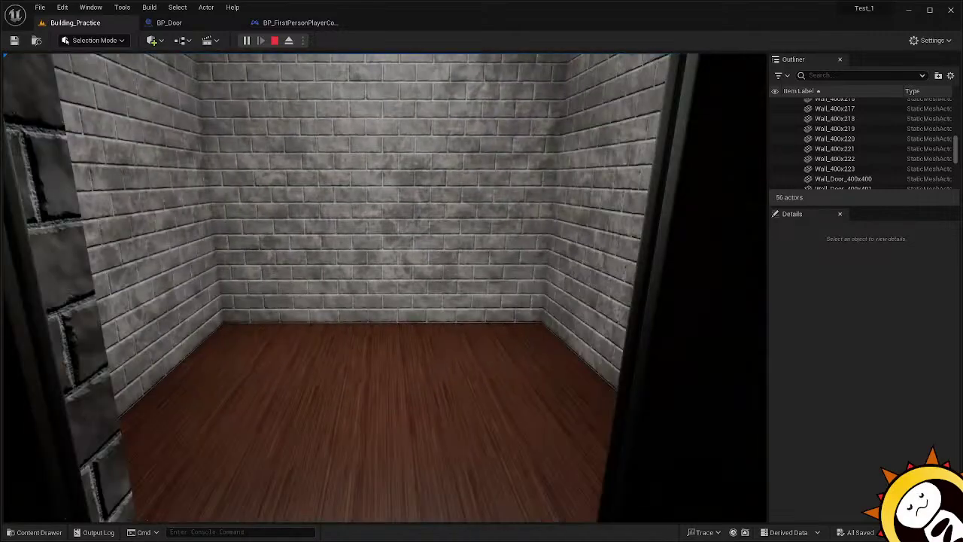
key(Escape)
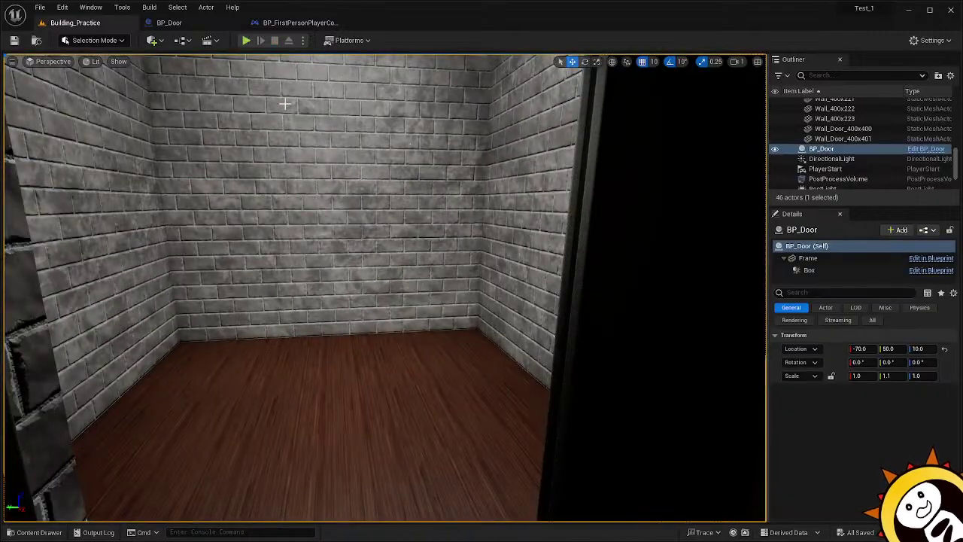
Check the player controller's mouse interface settings and try to place BP_FirstPersonPlayerController from FirstPerson/Blueprints into the Building_Practice level.
click(298, 23)
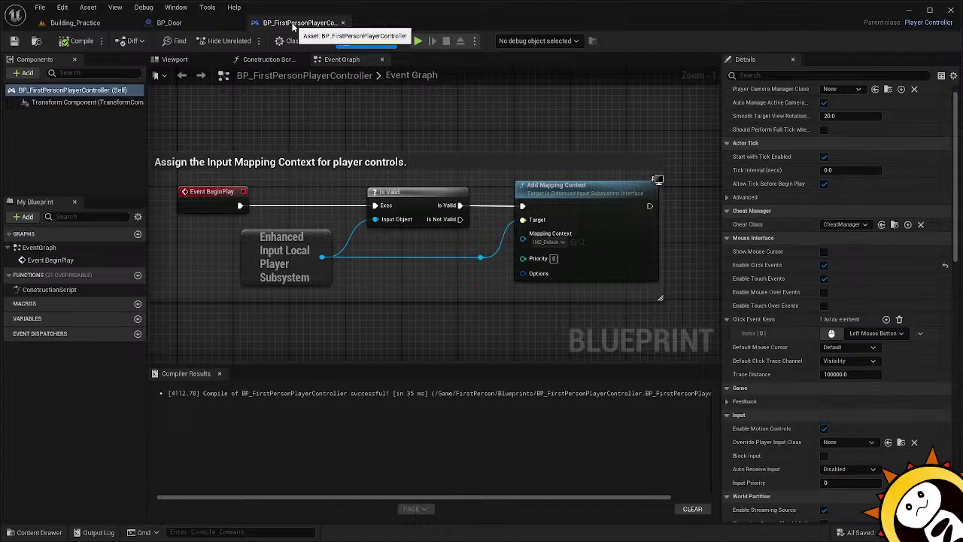
click(71, 22)
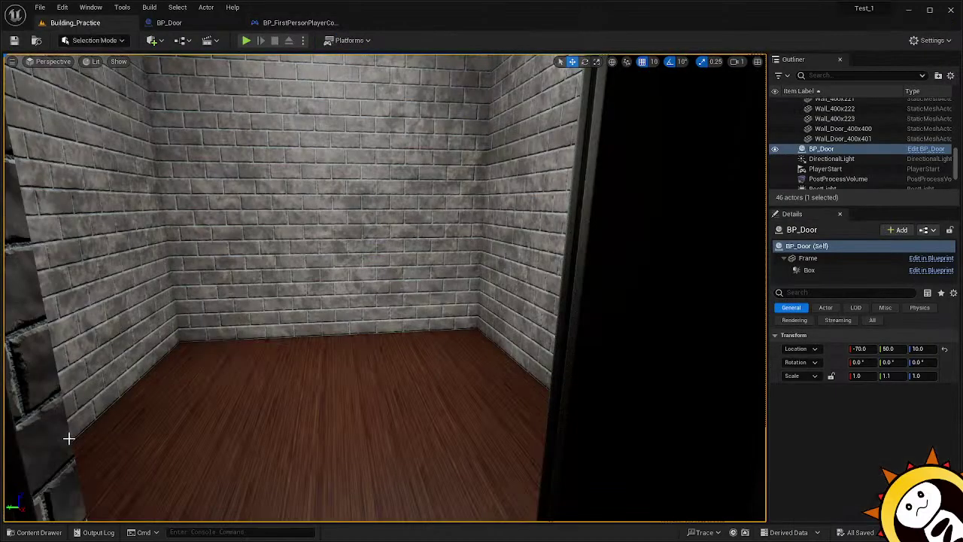
click(31, 533)
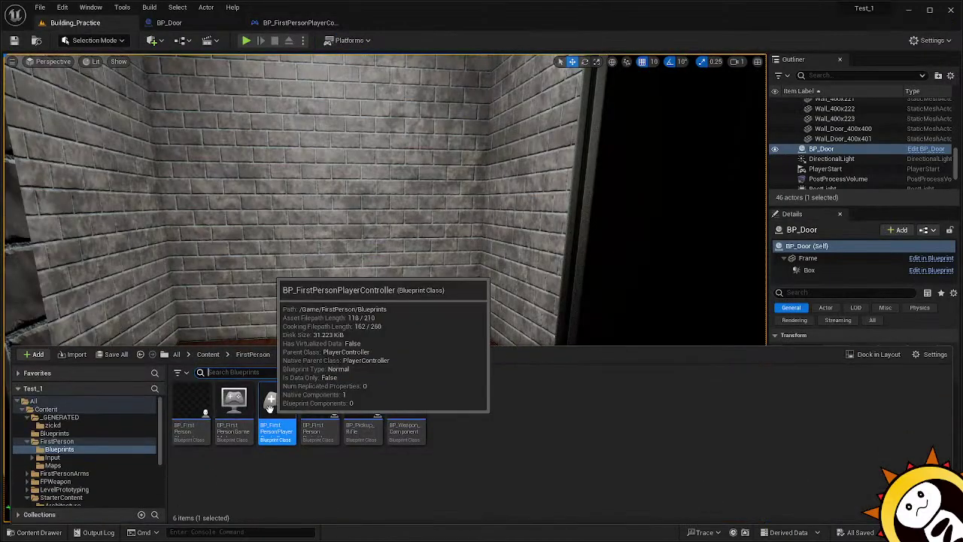
drag(270, 407, 749, 236)
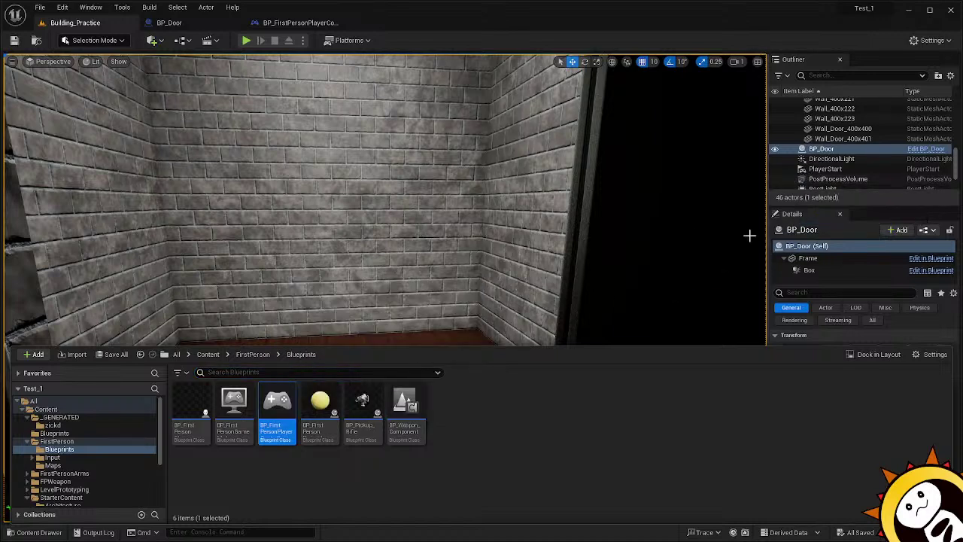
Collapse the Building_Practice world hierarchy in the Outliner and clear the actor selection.
scroll(881, 150, down, 3)
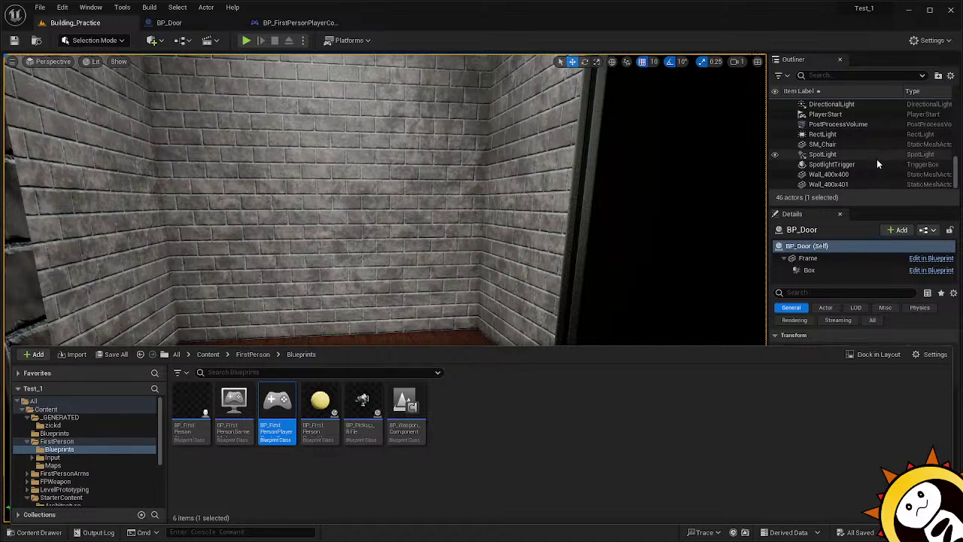
scroll(857, 179, up, 10)
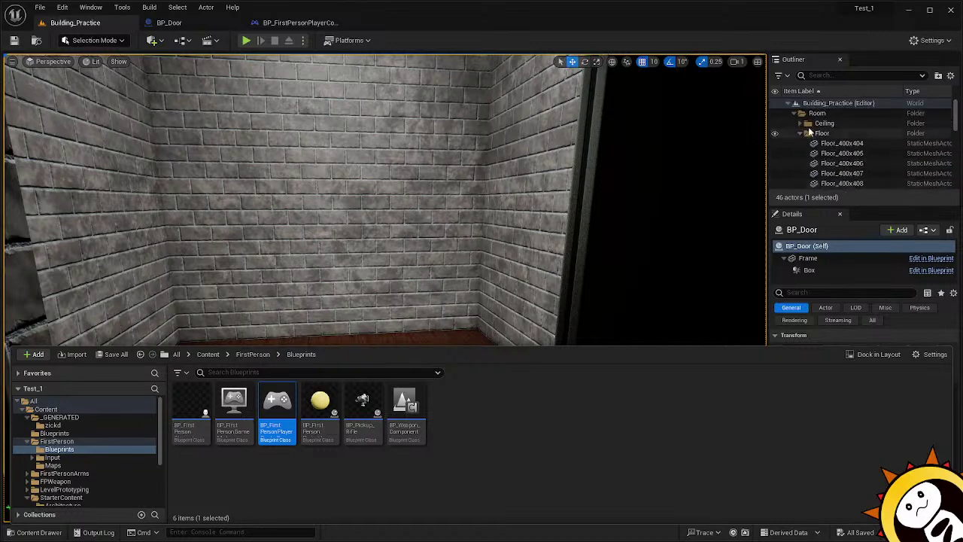
click(789, 103)
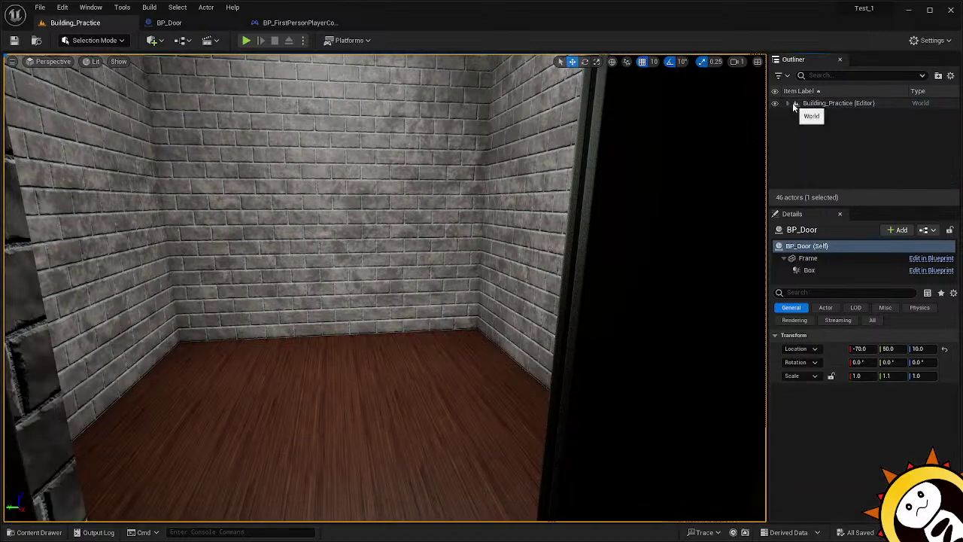
click(812, 121)
right_click(813, 125)
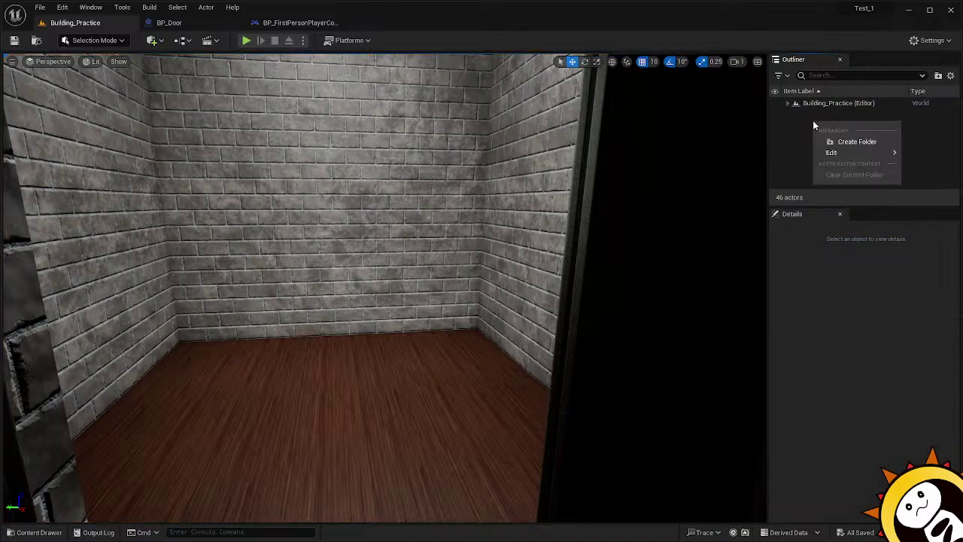
click(795, 136)
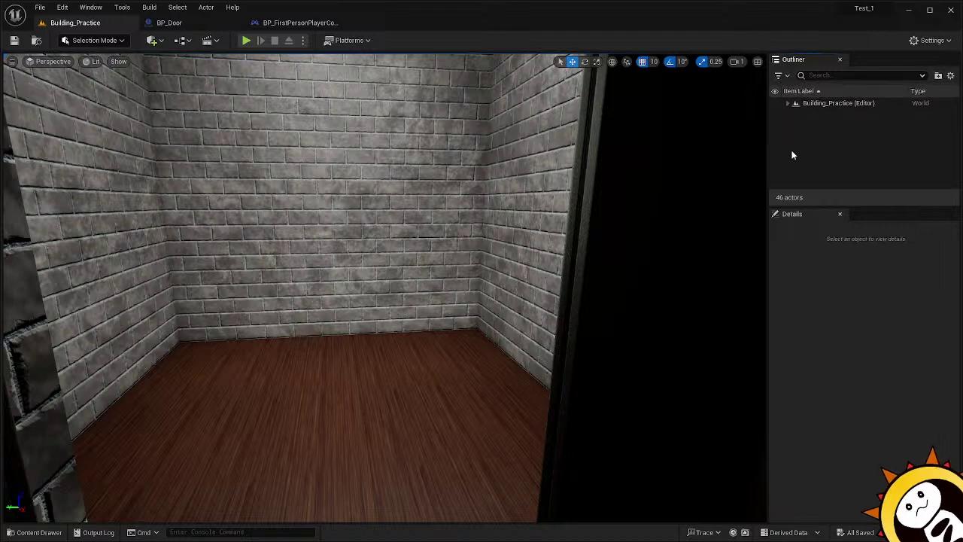
Try to add BP_FirstPersonPlayerController to the Building_Practice level through the Outliner and look for it in the actor list.
click(34, 532)
drag(277, 412, 797, 151)
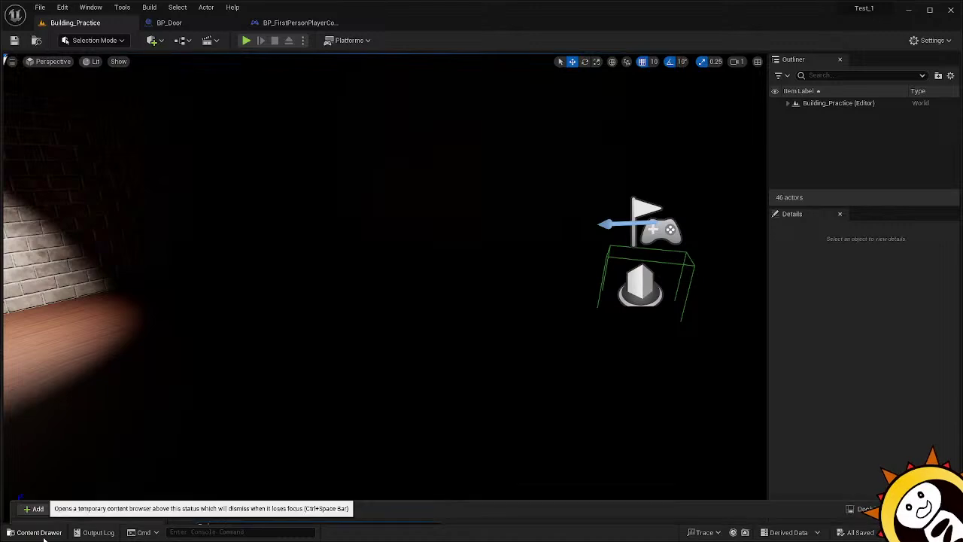
click(34, 532)
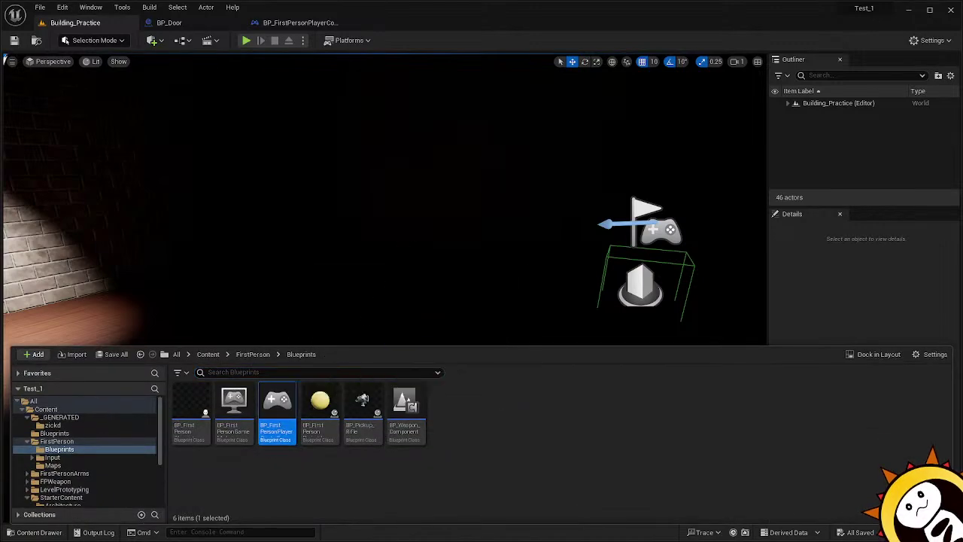
click(789, 106)
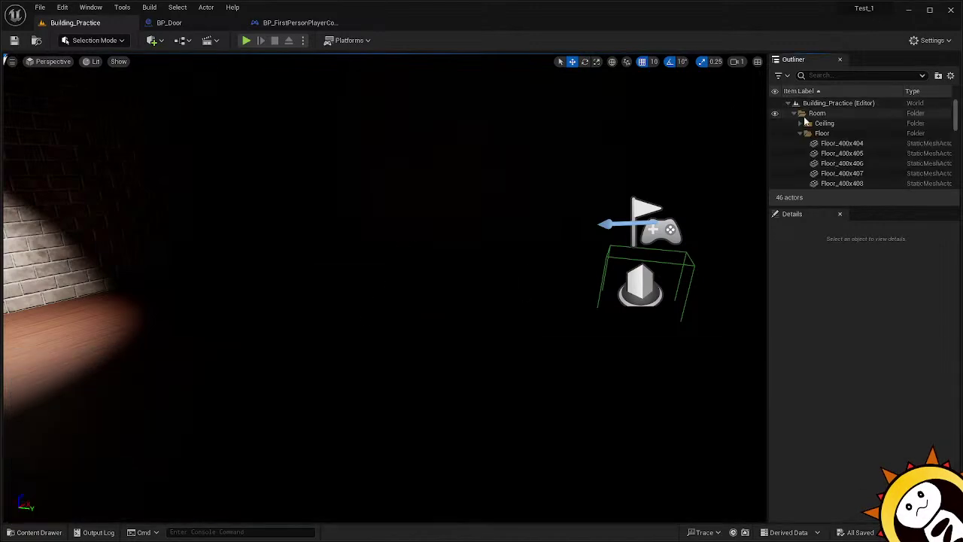
scroll(835, 140, down, 5)
scroll(839, 139, down, 5)
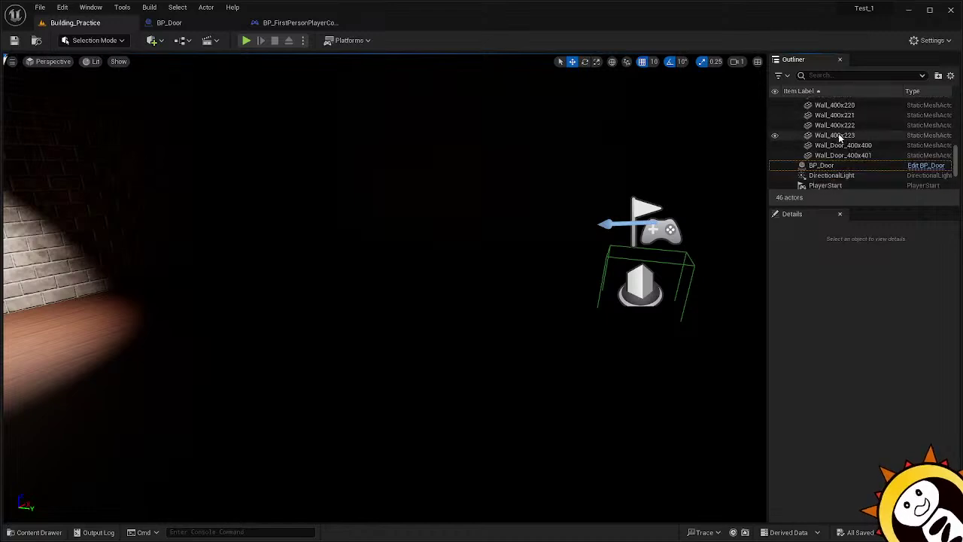
scroll(855, 140, down, 1)
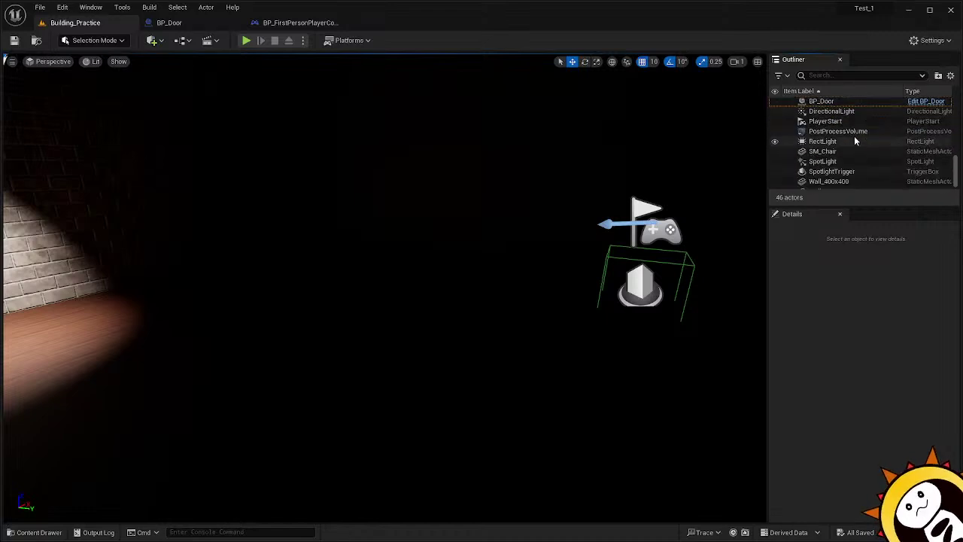
scroll(853, 123, down, 2)
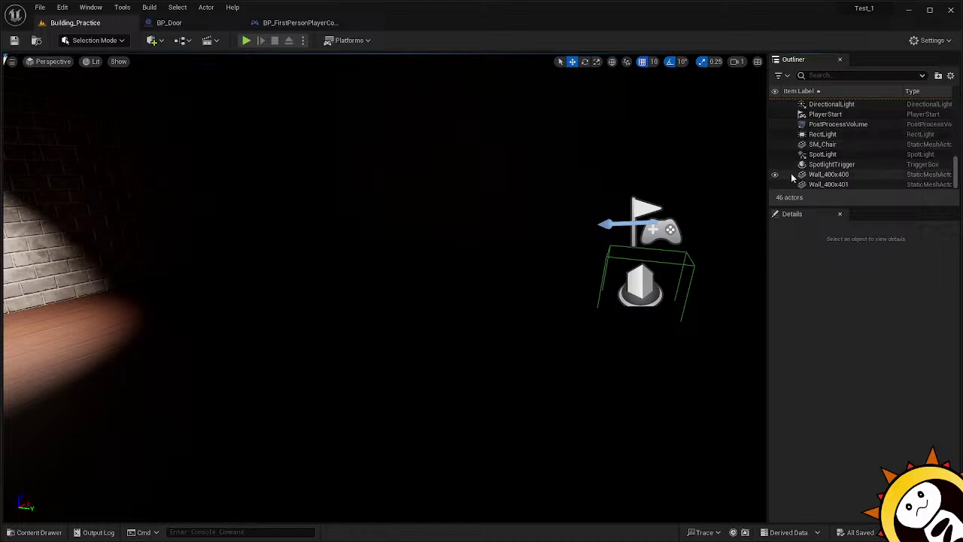
Check the asset actions available for BP_FirstPersonPlayerController in the FirstPerson/Blueprints folder.
click(36, 533)
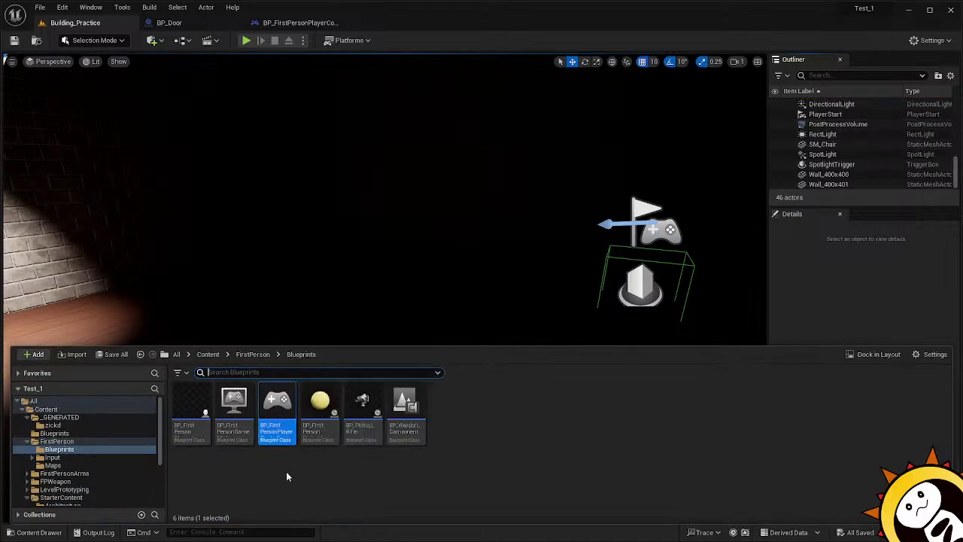
right_click(282, 419)
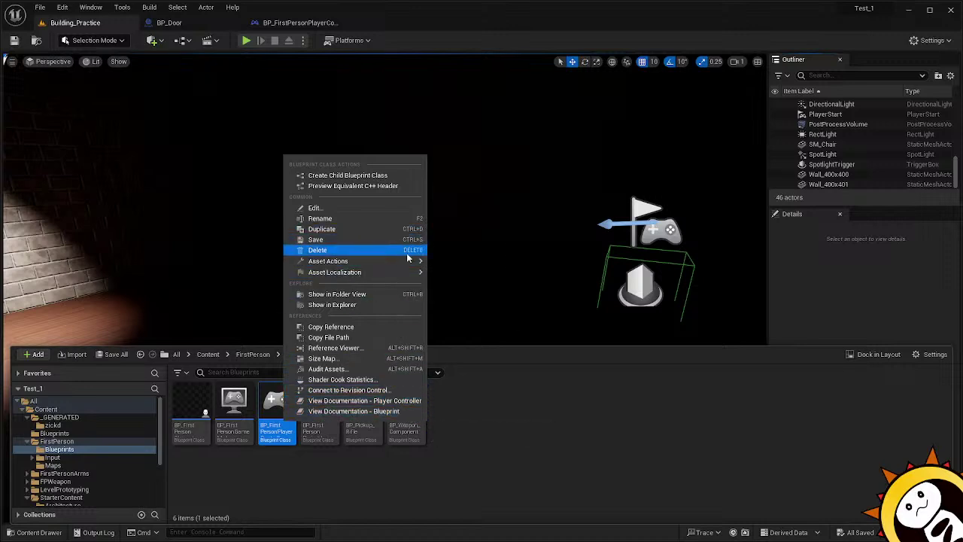
mouse_move(410, 264)
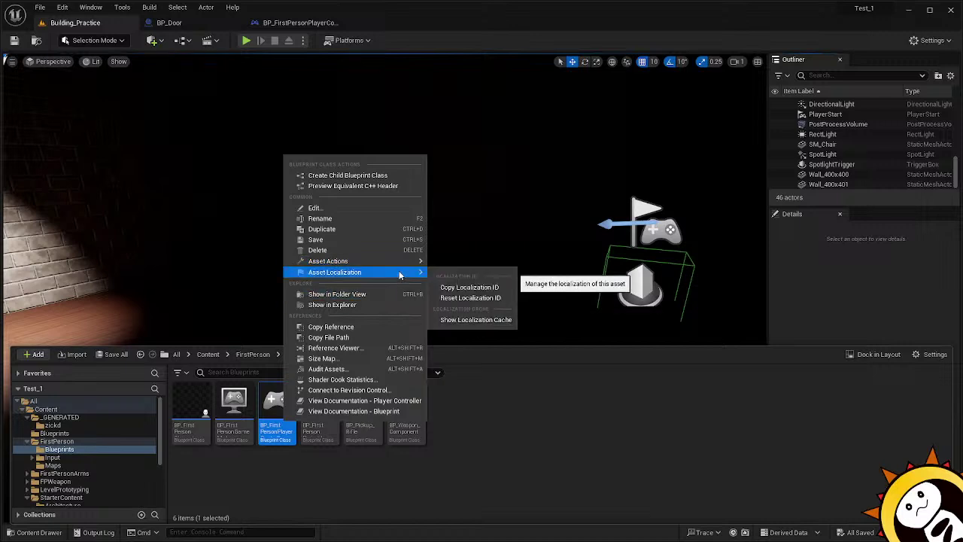
click(503, 403)
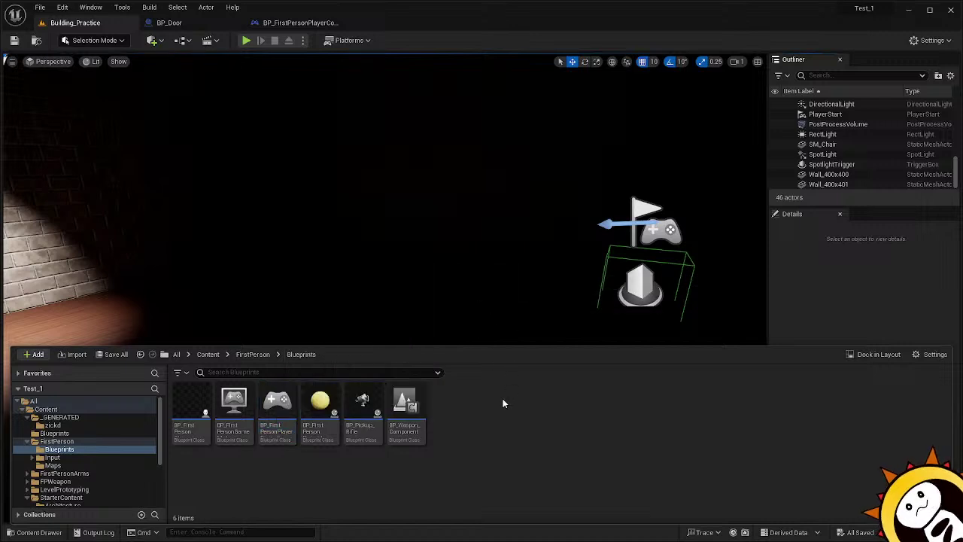
Open the Building_Practice Level Blueprint and examine the nodes in its Event Graph.
click(180, 40)
mouse_move(306, 91)
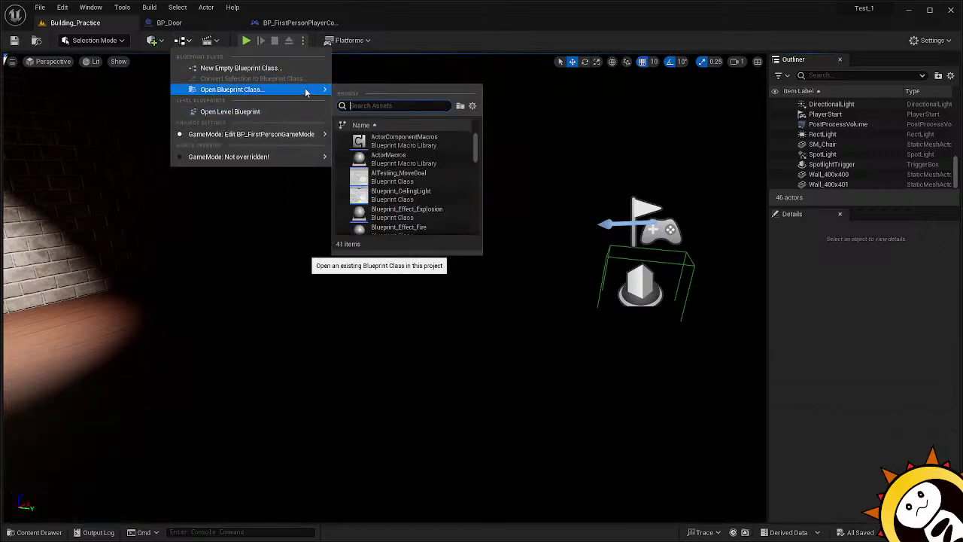
click(301, 110)
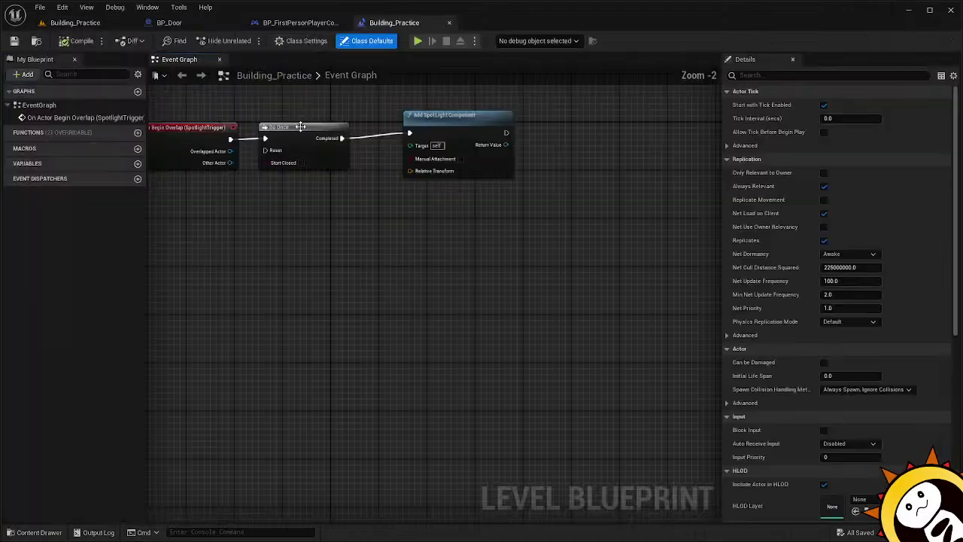
right_drag(304, 226, 382, 316)
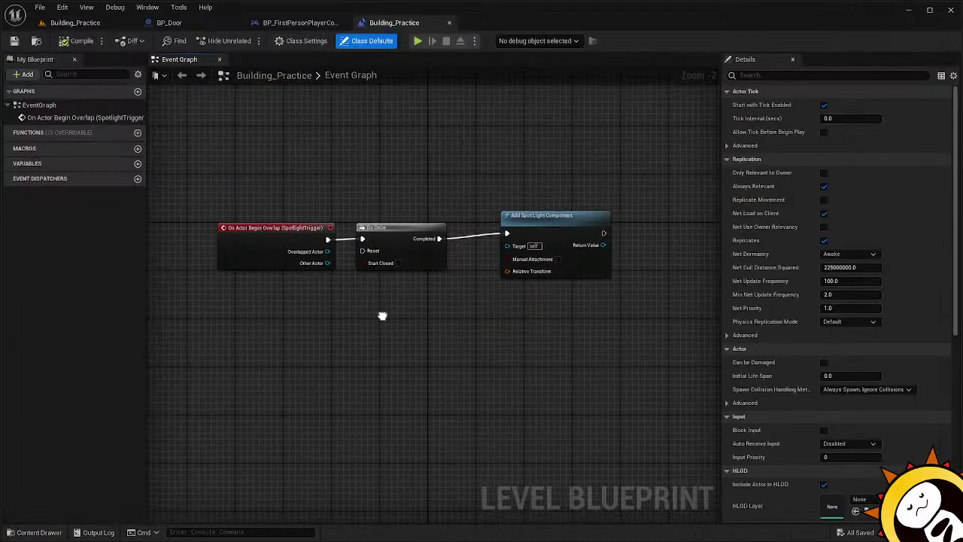
right_drag(390, 234, 429, 116)
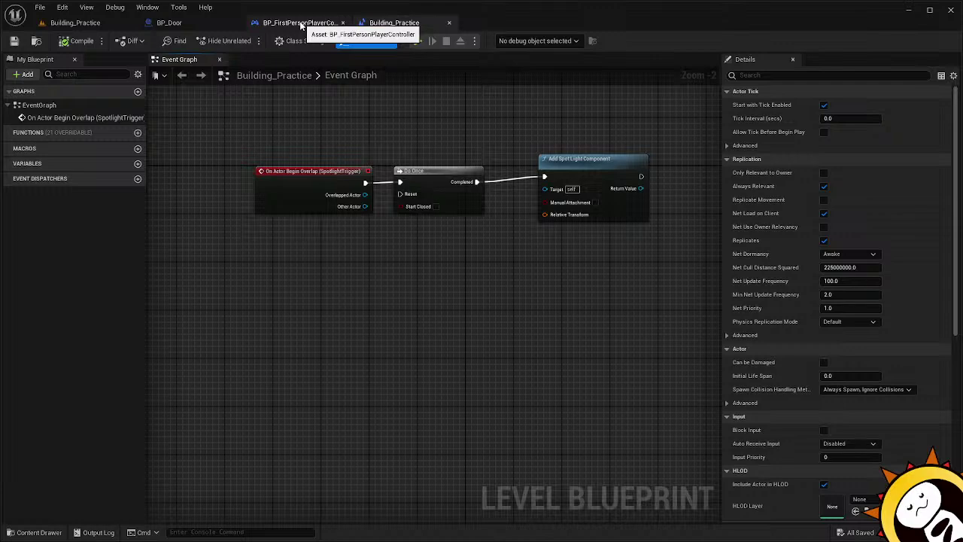
click(22, 73)
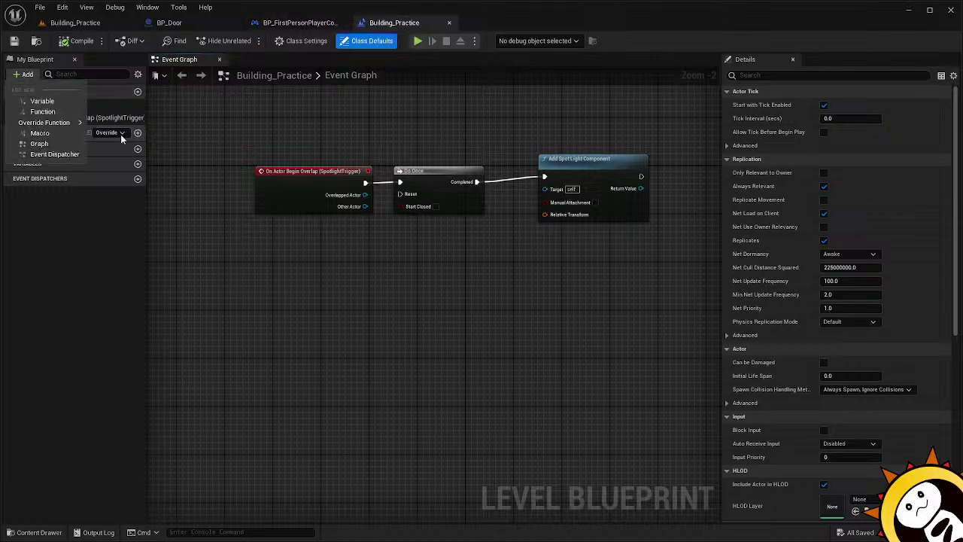
click(66, 106)
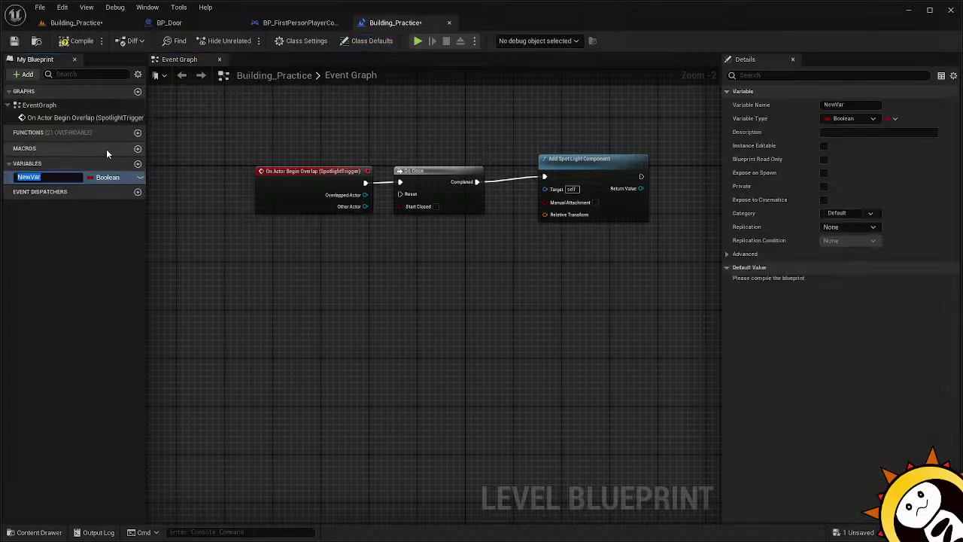
text(Is)
key(BackSpace)
key(BackSpace)
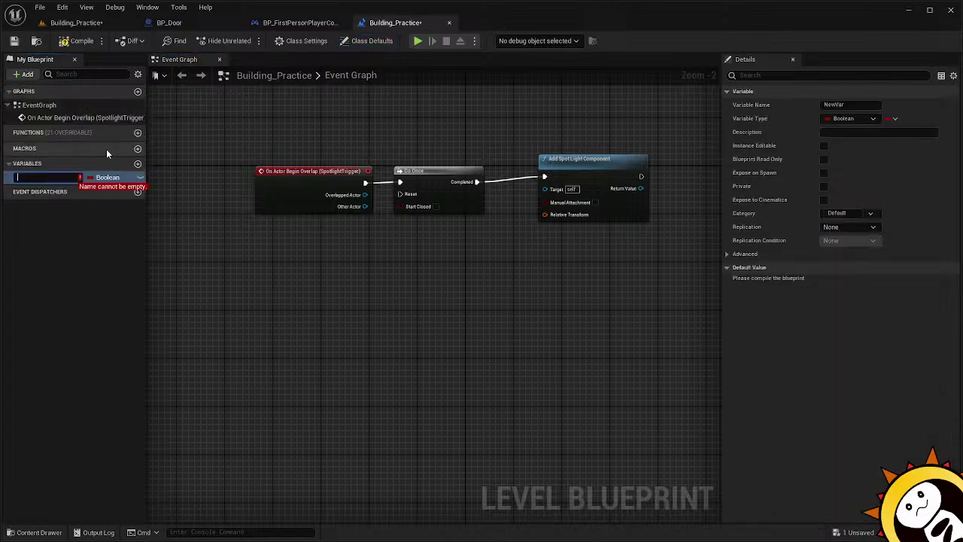
click(90, 223)
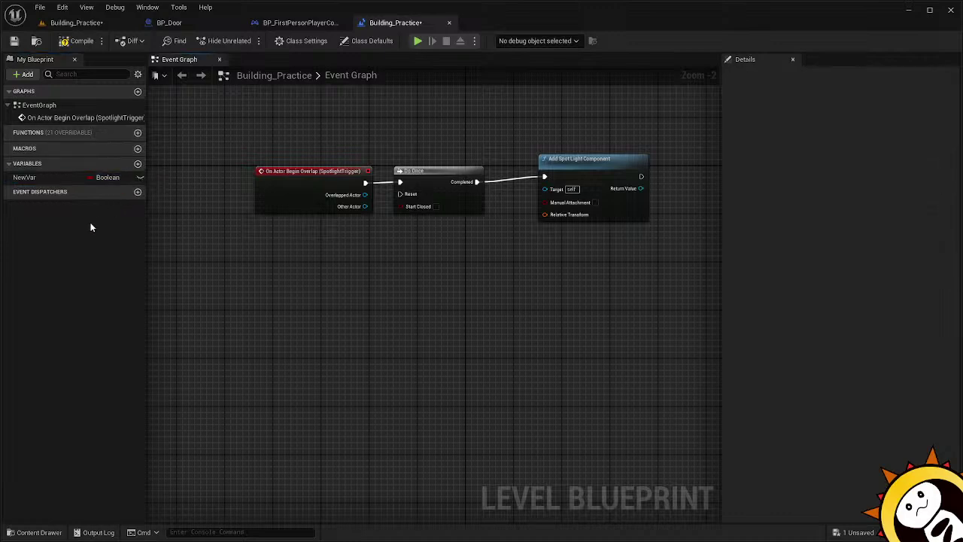
click(54, 178)
right_click(54, 177)
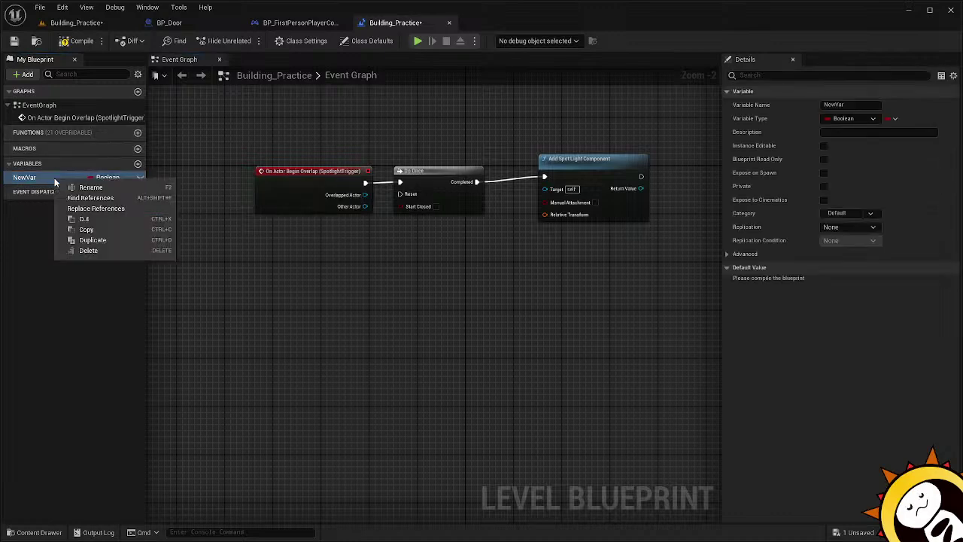
click(102, 250)
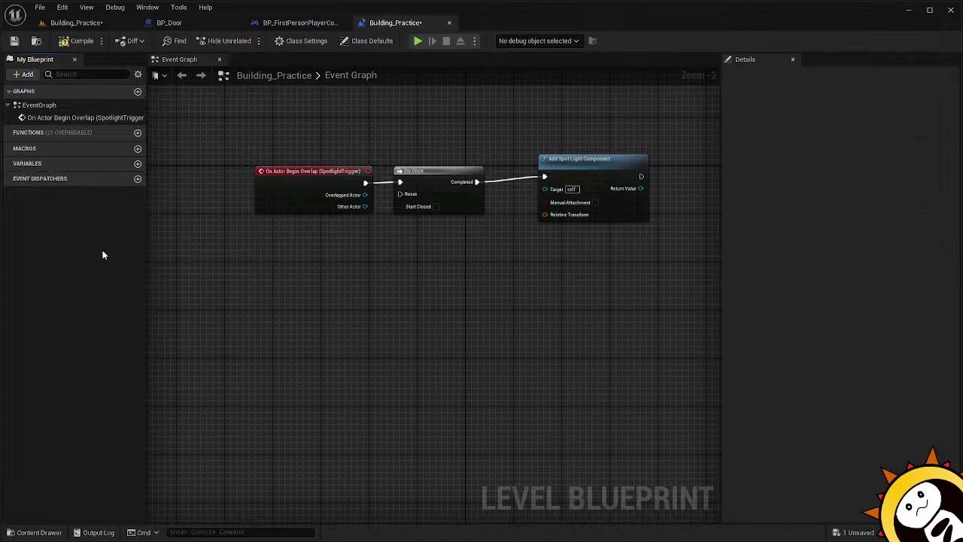
click(24, 74)
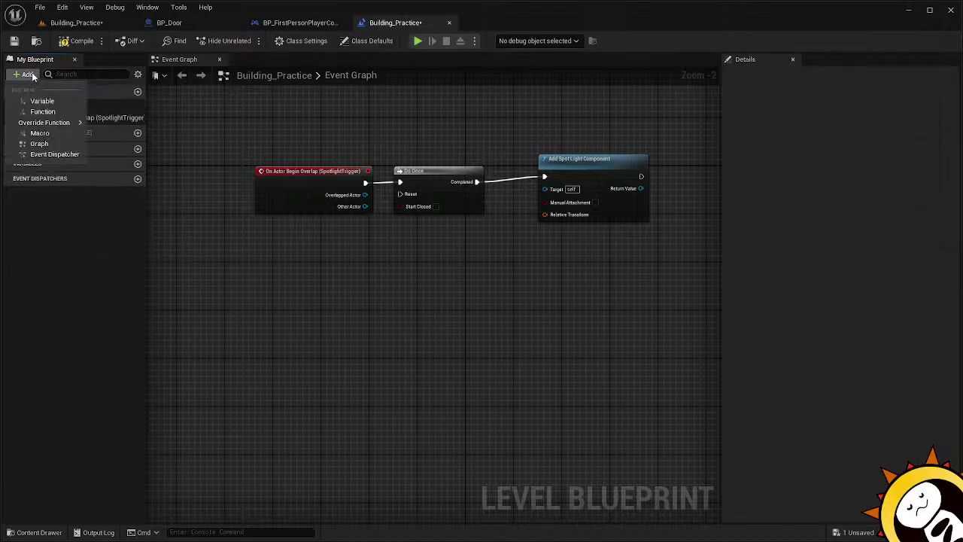
click(76, 217)
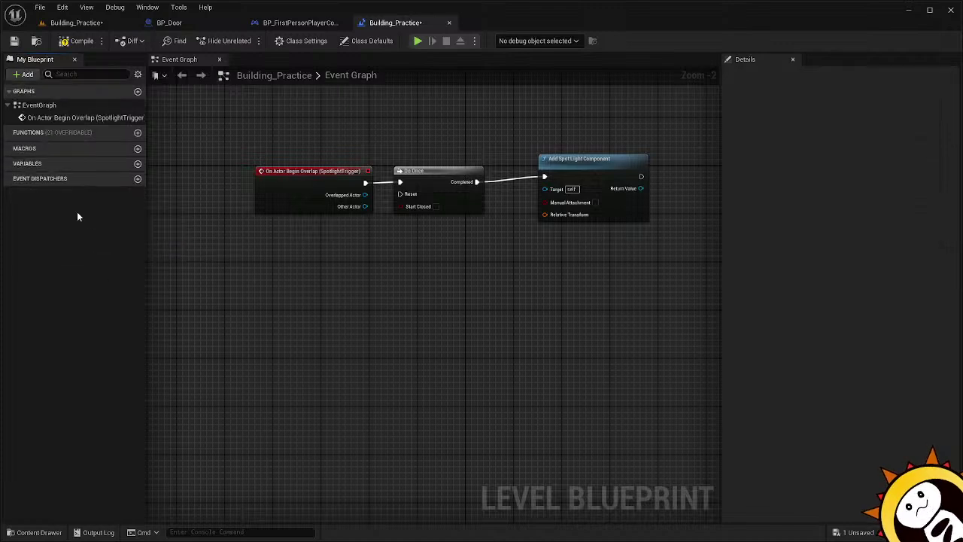
Enable Show Mouse Cursor in BP_FirstPersonPlayerController, compile and save the blueprint, and return to the Building_Practice level.
click(299, 22)
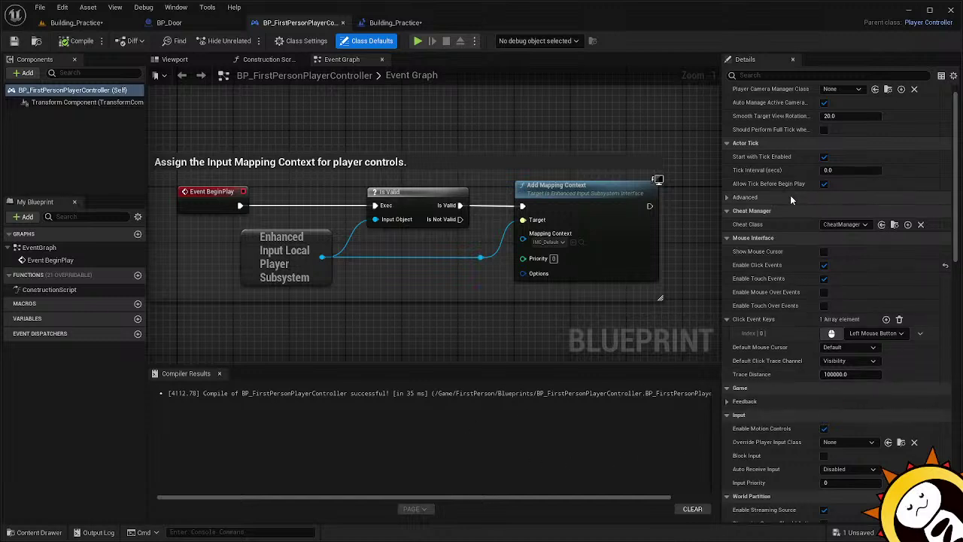
scroll(779, 228, up, 1)
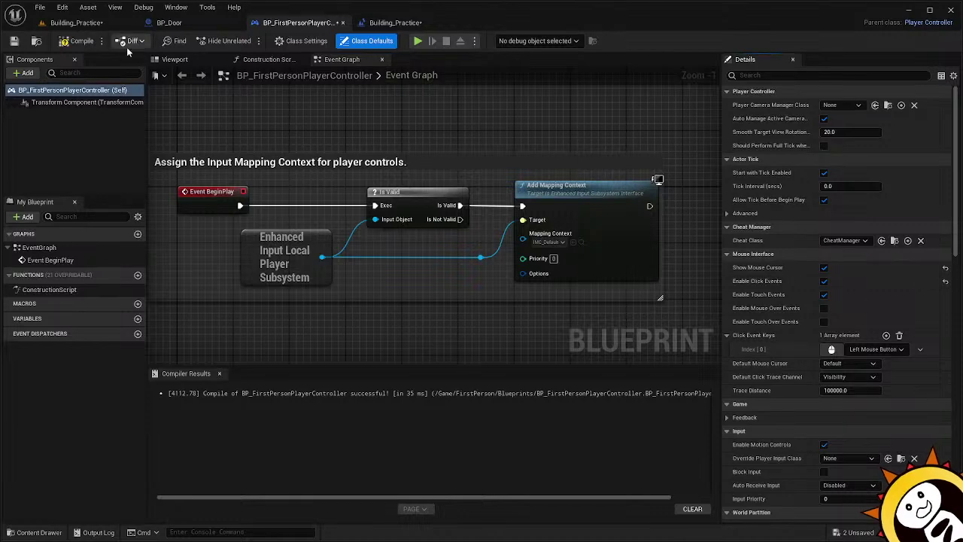
click(75, 41)
click(13, 41)
click(125, 22)
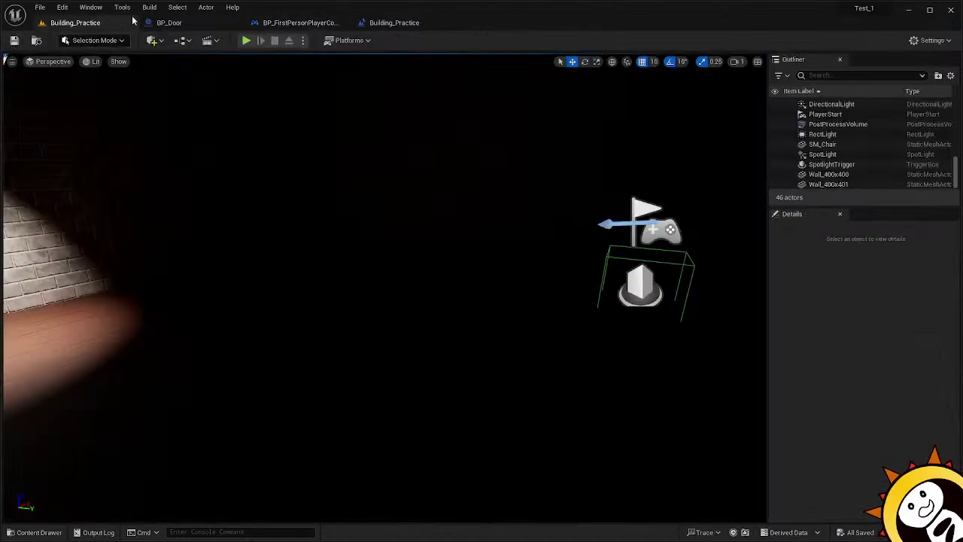
Play-test the level by walking up to the door and trying to open it with the mouse cursor.
click(246, 40)
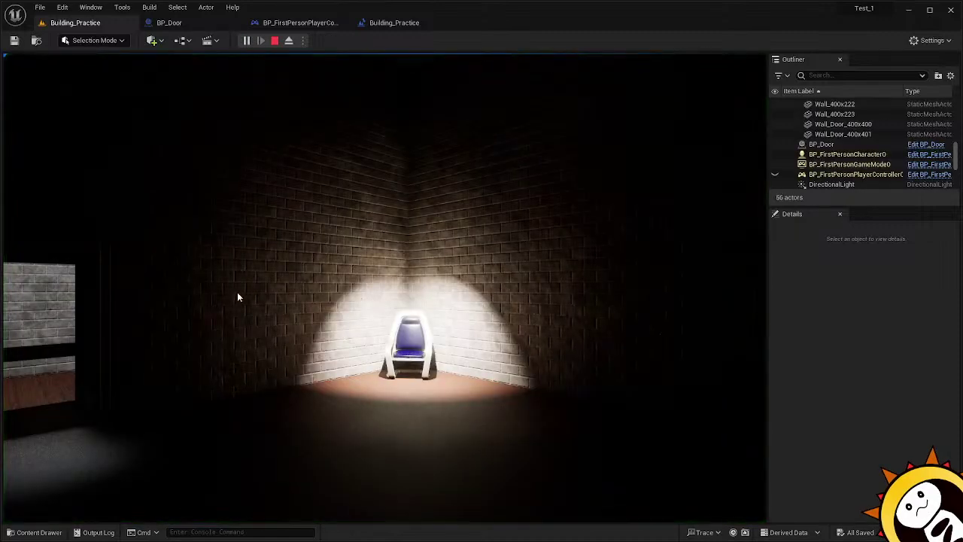
key(a)
key(w)
key(a)
key(s)
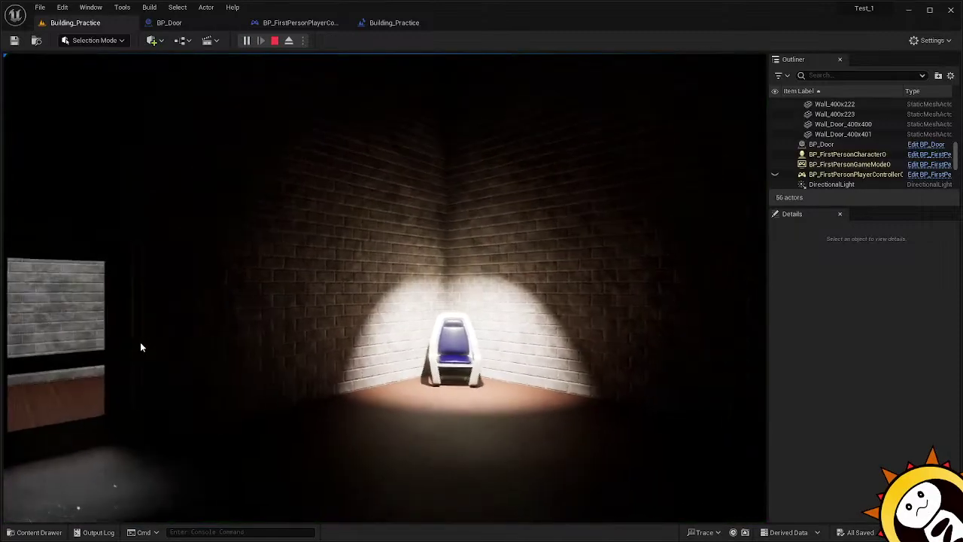
drag(469, 287, 354, 303)
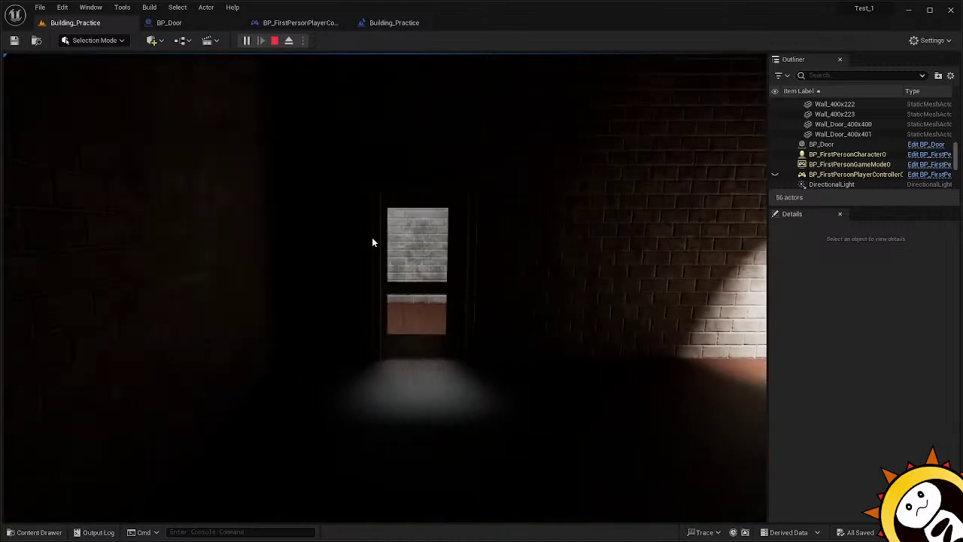
key(w)
drag(486, 328, 264, 365)
drag(311, 270, 600, 322)
key(w)
key(d)
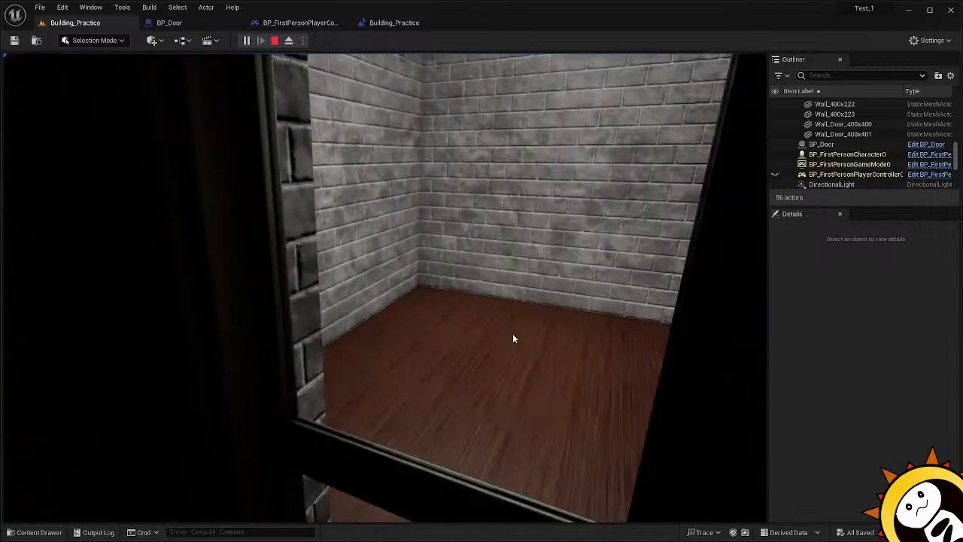
drag(544, 324, 607, 308)
key(s)
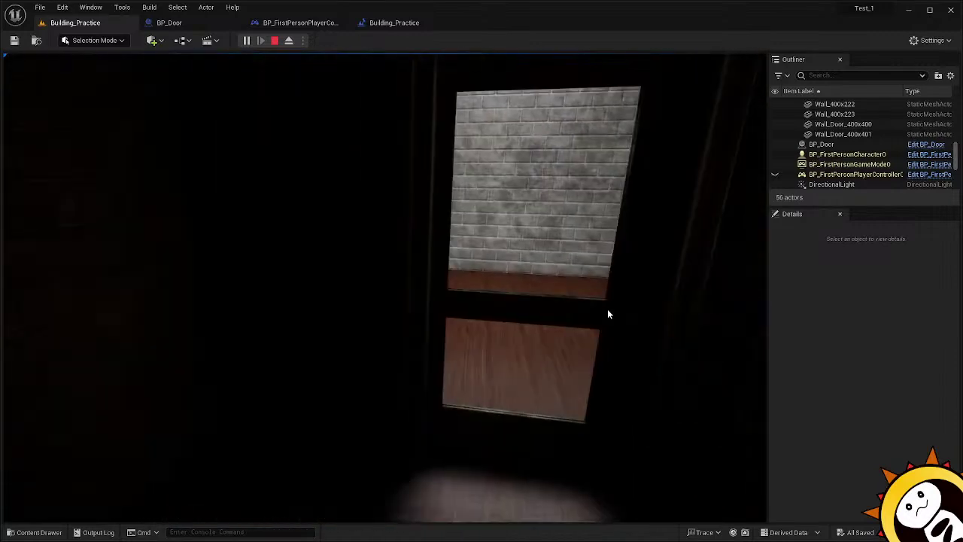
key(w)
drag(534, 315, 515, 326)
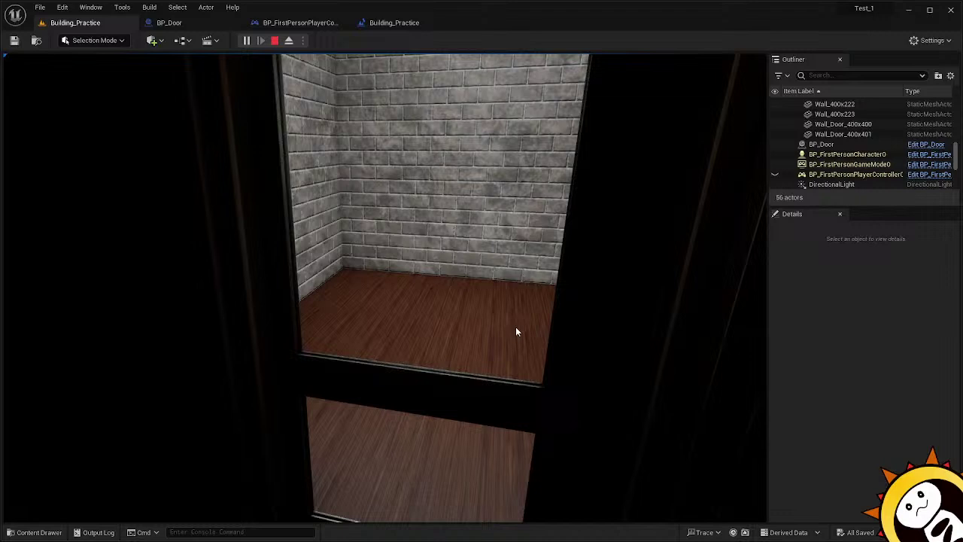
Examine the available actions and details of BP_FirstPersonCharacter0, BP_FirstPersonGameMode0 and BP_Door during the play session, and end the session.
click(774, 175)
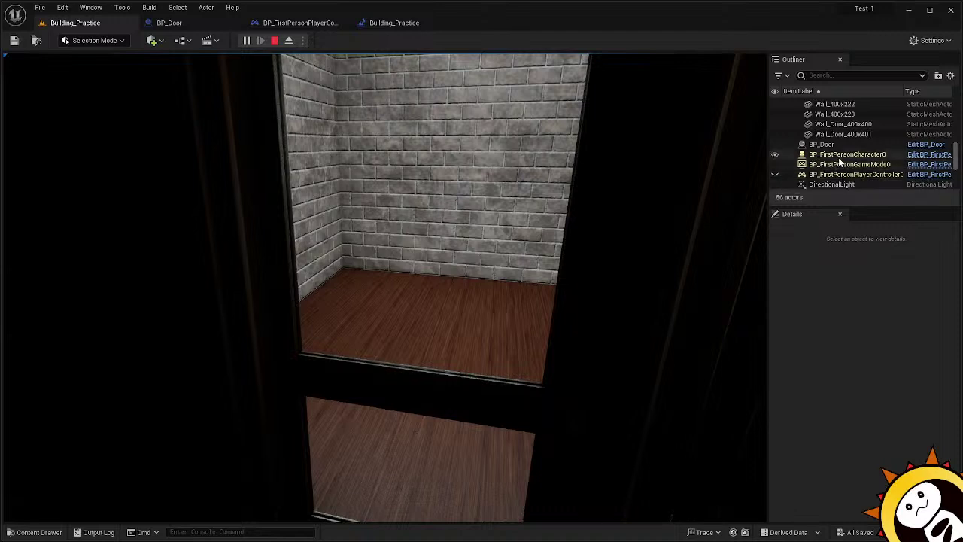
click(840, 157)
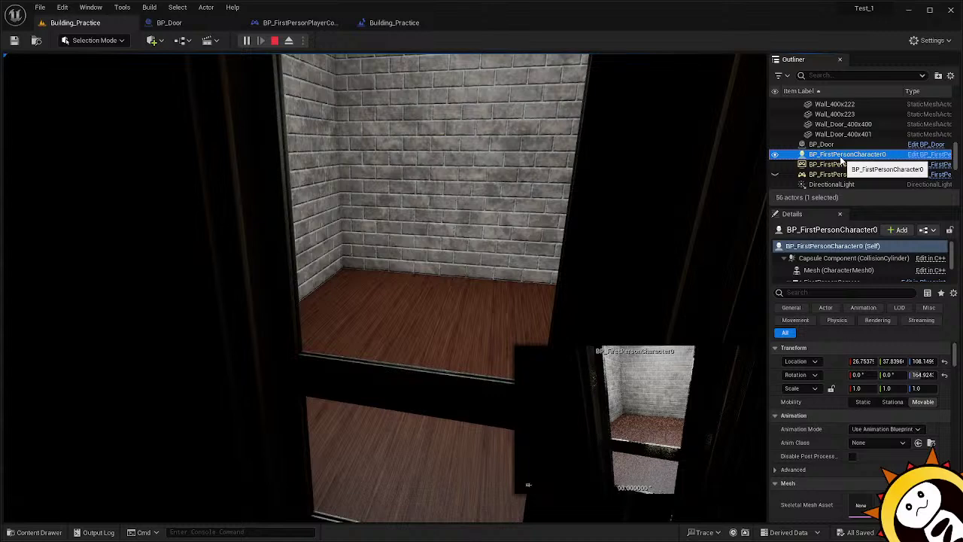
right_click(841, 158)
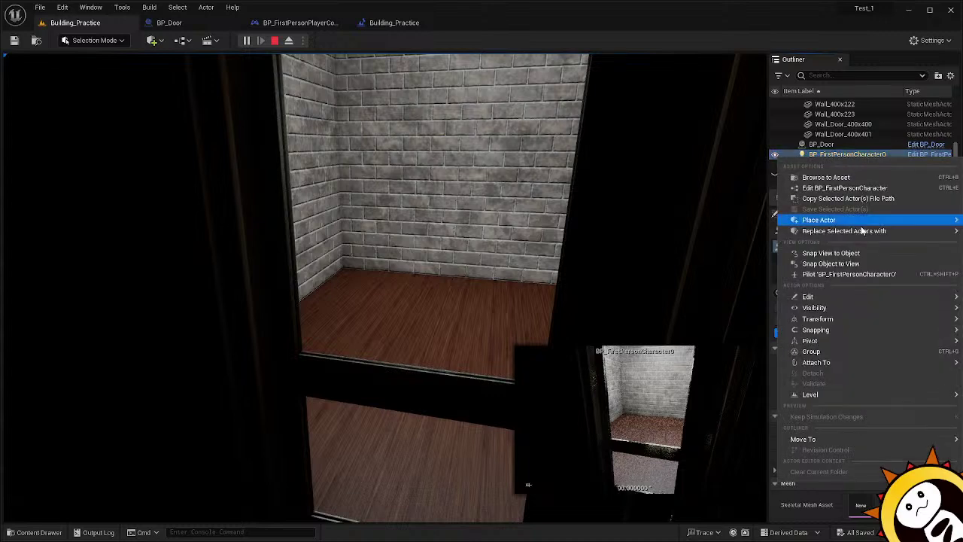
mouse_move(864, 224)
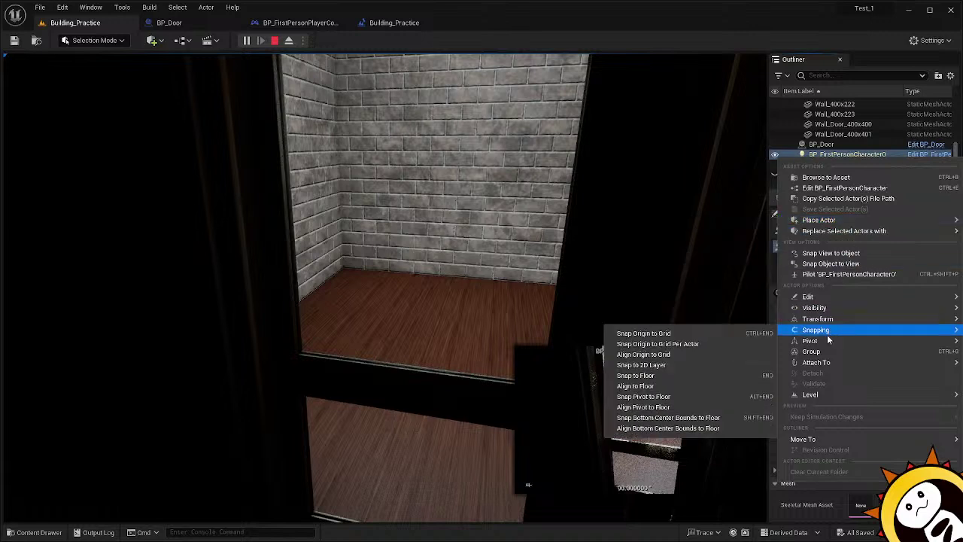
mouse_move(821, 439)
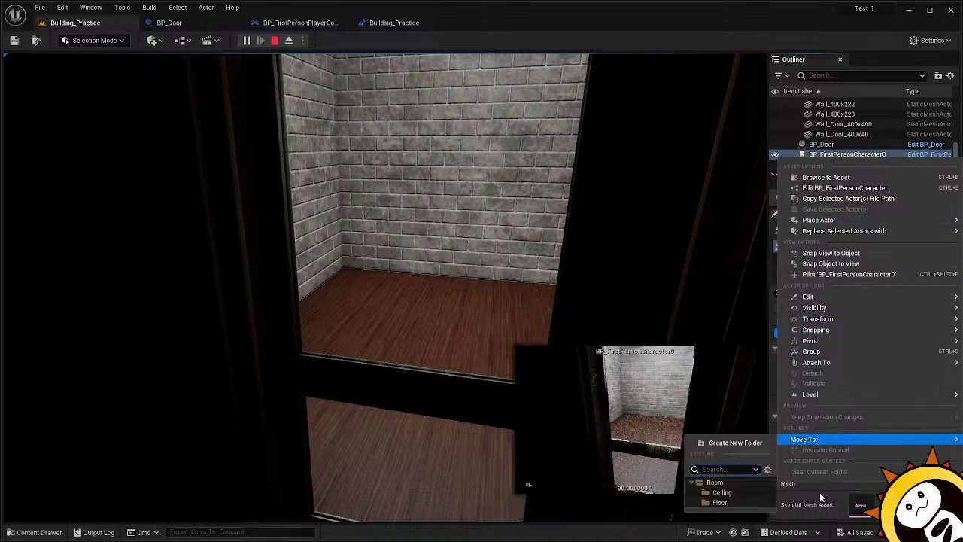
click(883, 489)
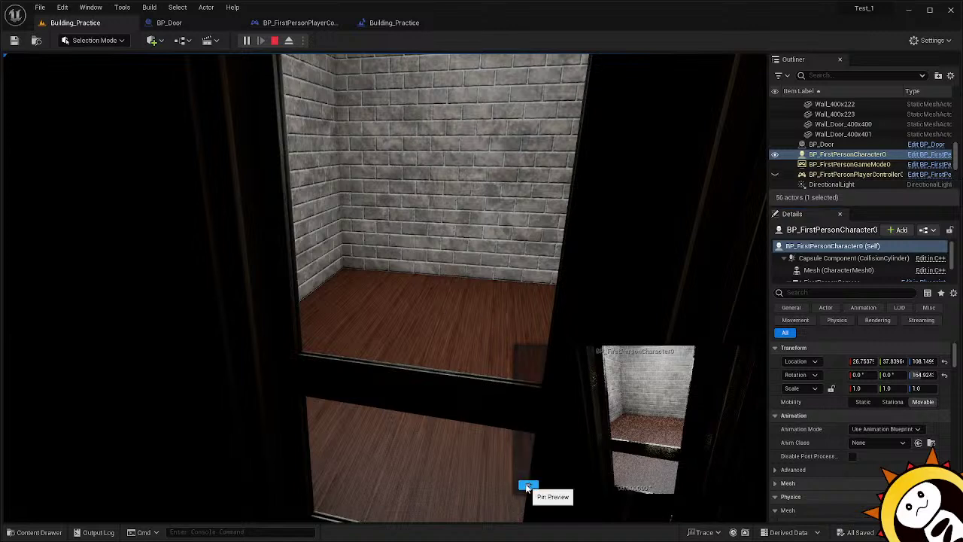
click(795, 164)
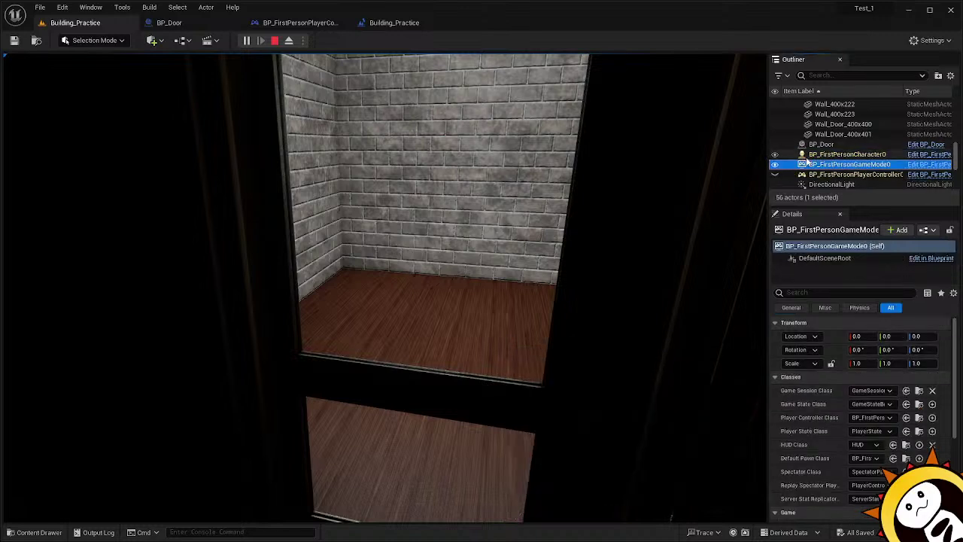
click(814, 156)
click(816, 145)
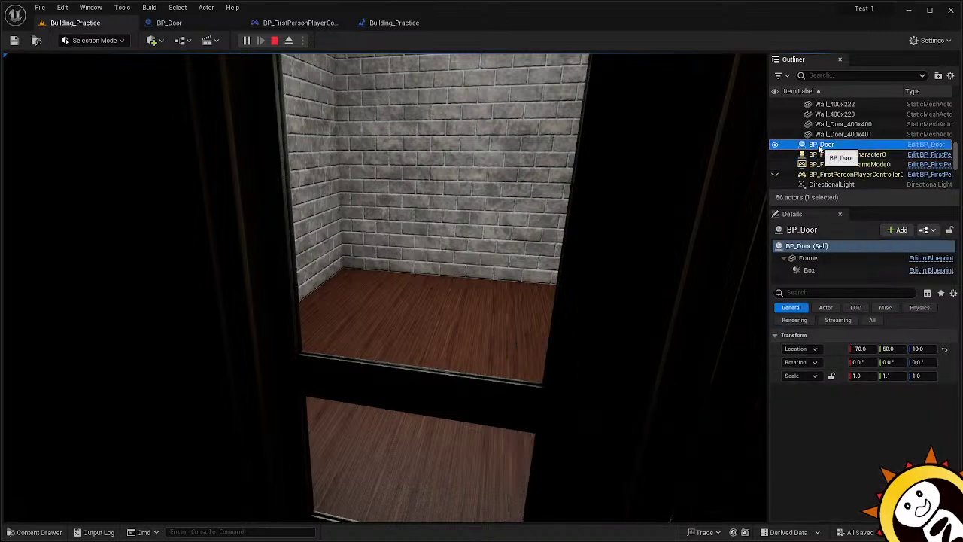
click(851, 197)
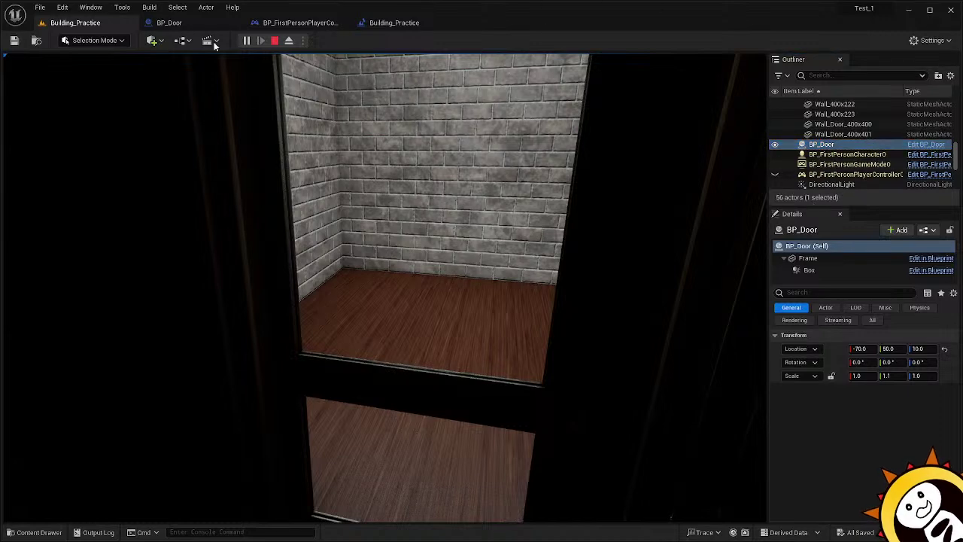
click(276, 41)
Disable Show Mouse Cursor and Enable Click Events in BP_FirstPersonPlayerController, and compile and save the blueprint.
click(297, 23)
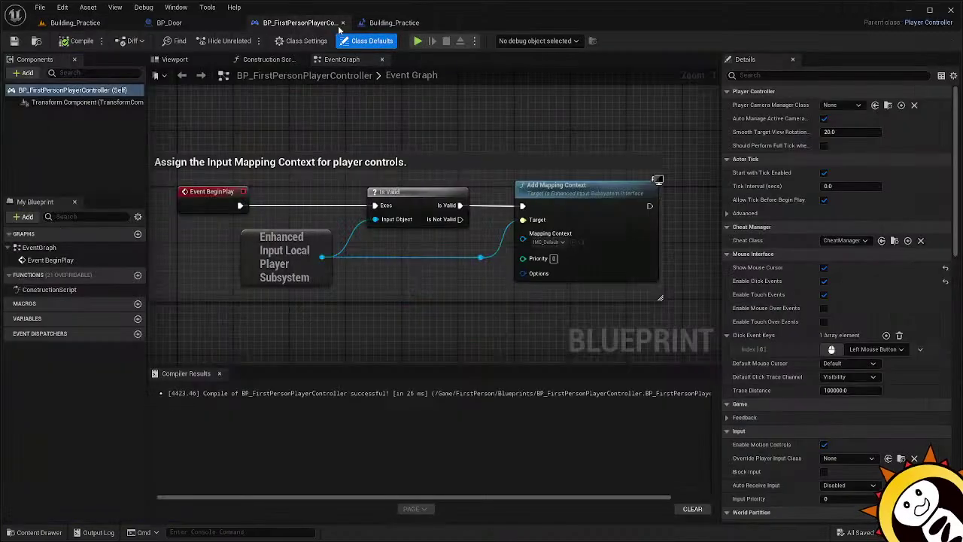
click(824, 267)
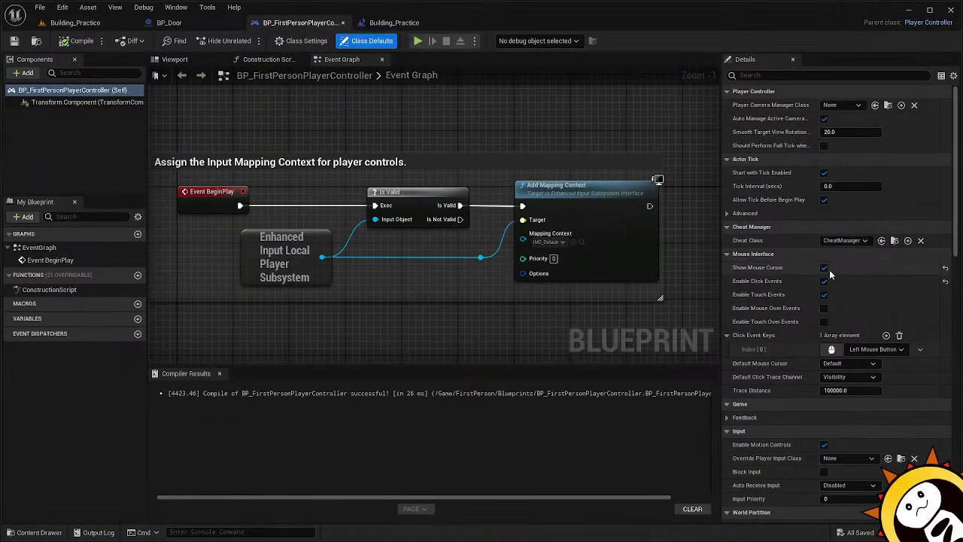
click(824, 281)
click(78, 41)
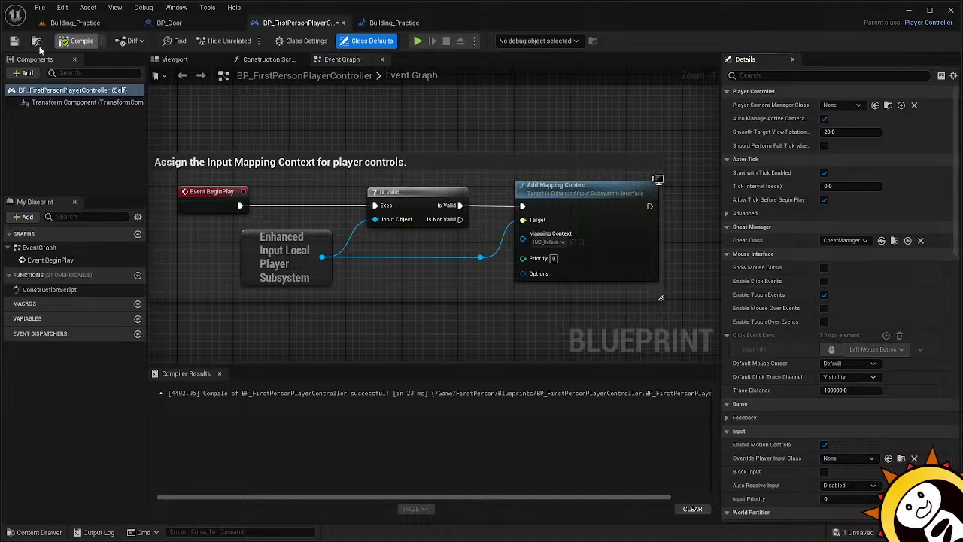
click(13, 41)
Delete the On Clicked (Box) and On Input Touch Begin (Box) event nodes from the BP_Door Event Graph.
click(212, 24)
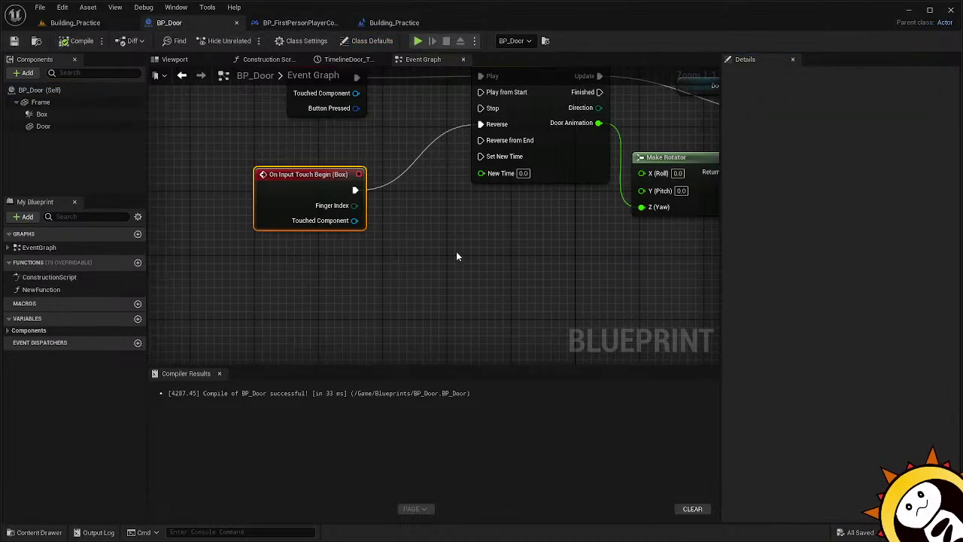
right_drag(456, 254, 378, 267)
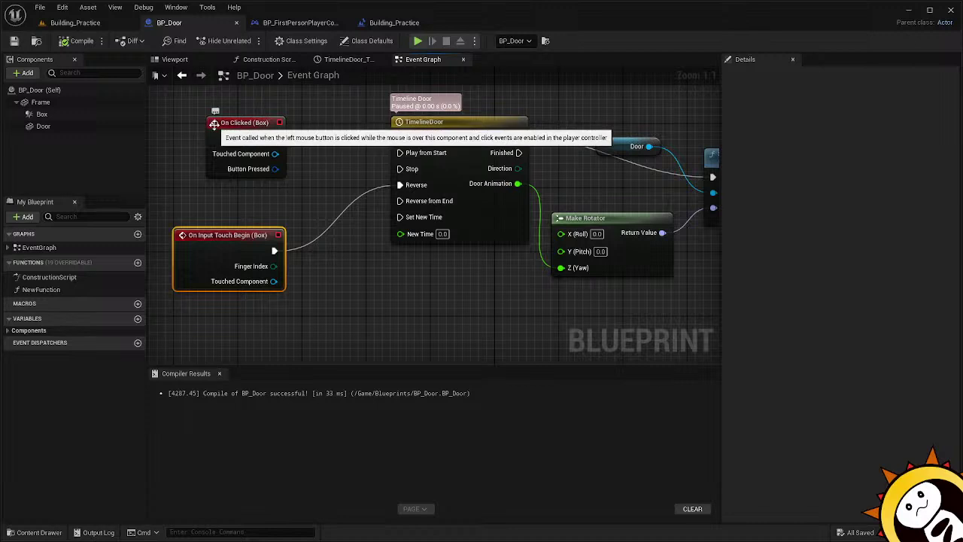
drag(282, 338, 243, 114)
key(Delete)
Add an On Component Hit event for the Box component, connect it to TimelineDoor's Play input and align the node beside the timeline.
click(41, 115)
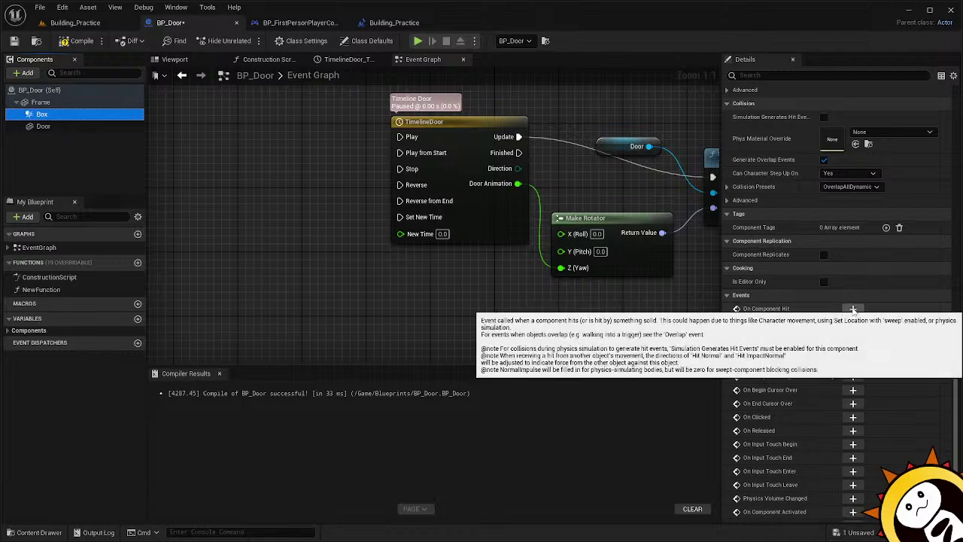
click(852, 308)
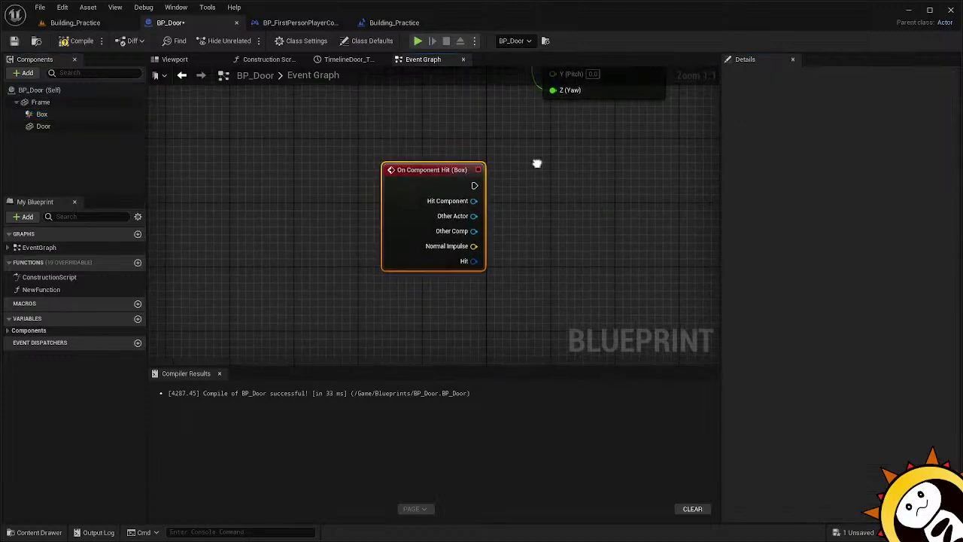
drag(506, 291, 306, 93)
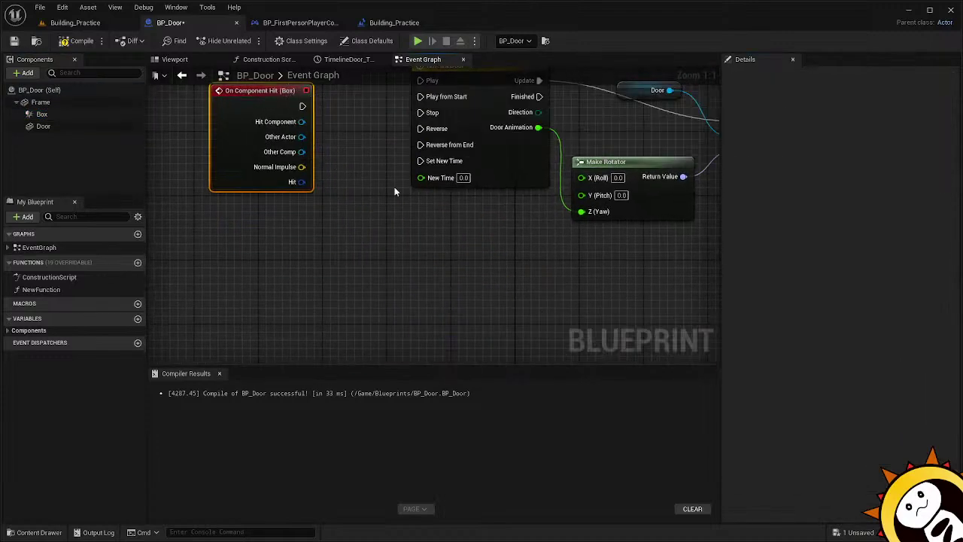
right_drag(367, 163, 351, 241)
drag(285, 186, 406, 160)
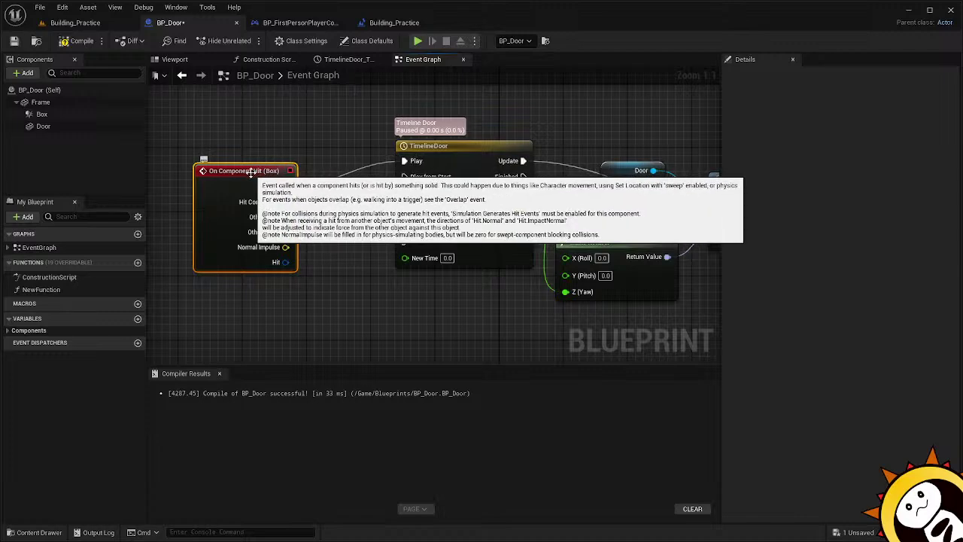
drag(251, 171, 276, 148)
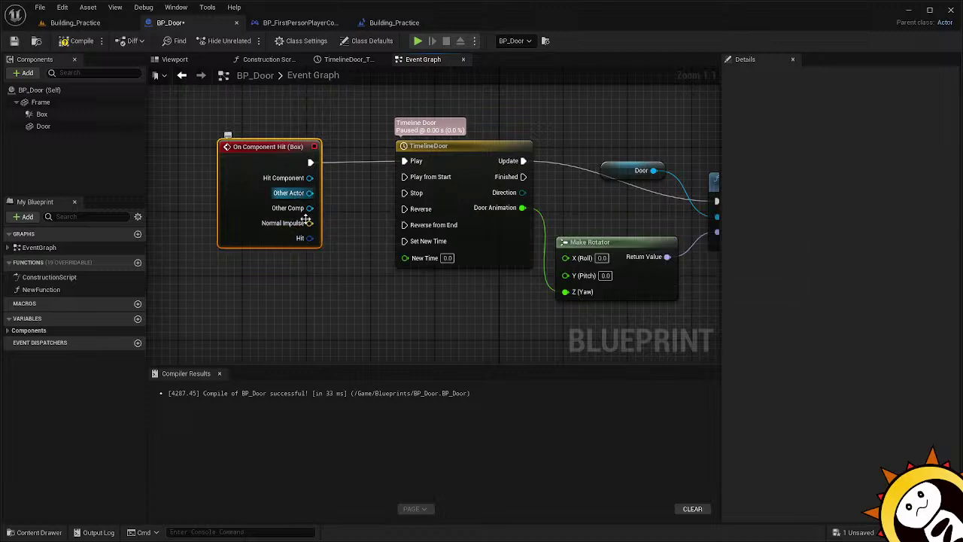
Examine the Box component's available events and review the On Component Hit connection in the BP_Door graph.
right_drag(306, 219, 333, 253)
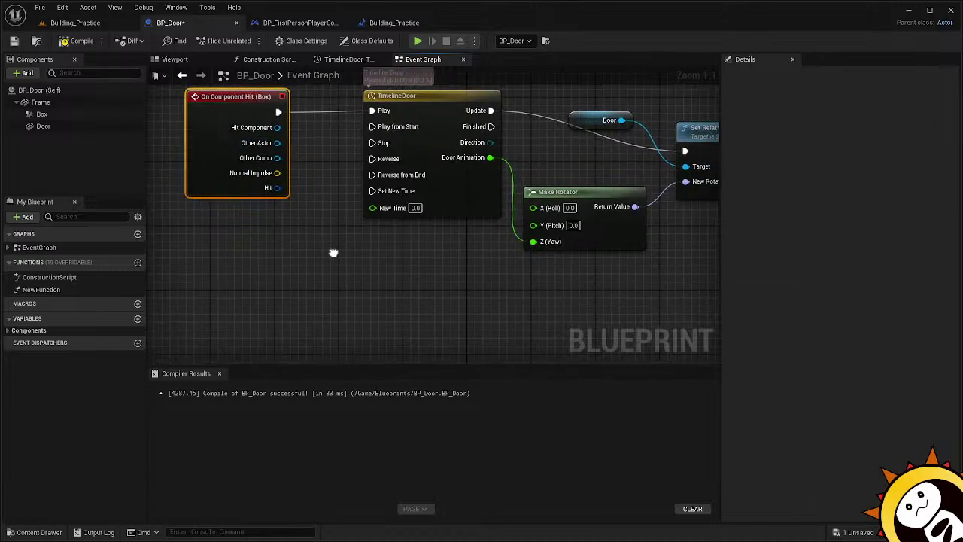
right_click(254, 271)
click(232, 269)
click(118, 115)
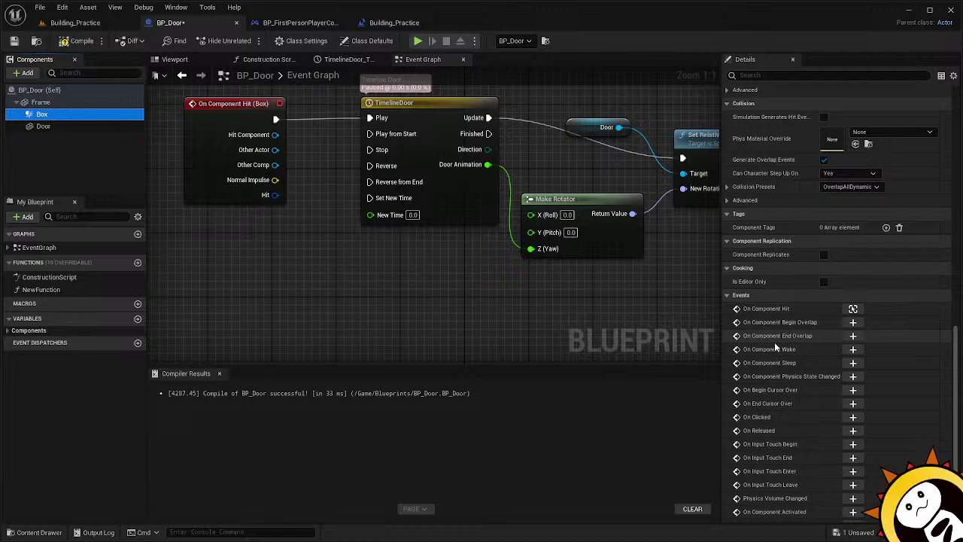
scroll(774, 342, down, 1)
scroll(775, 343, up, 2)
scroll(775, 344, down, 2)
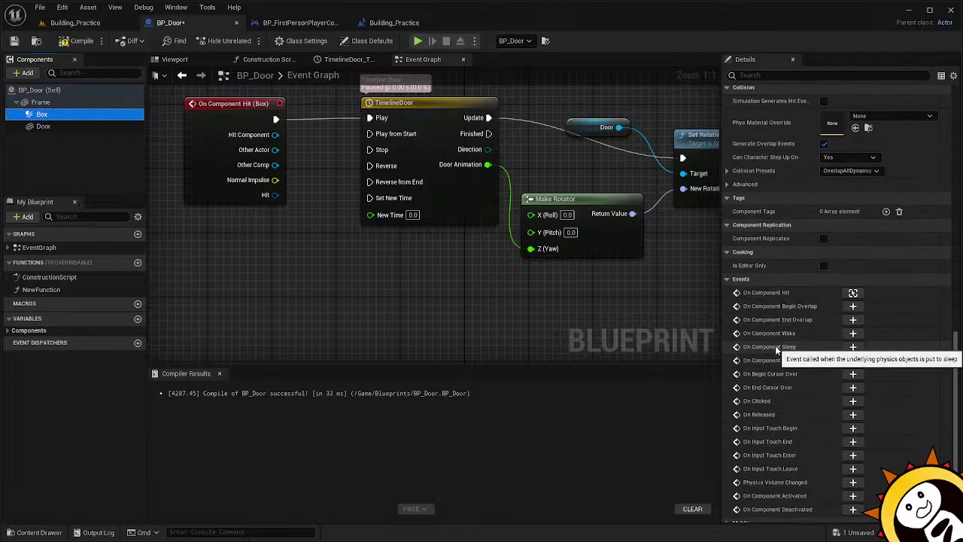
click(852, 293)
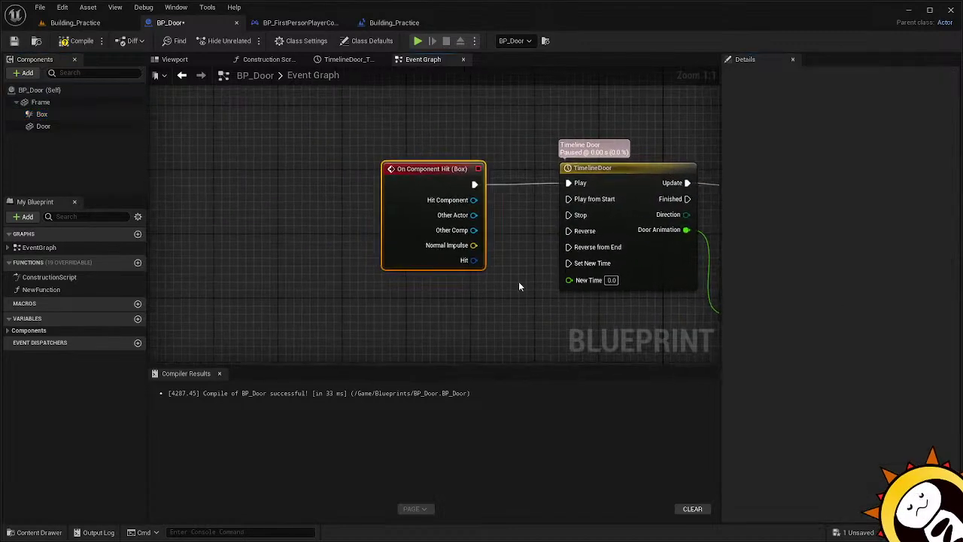
right_drag(509, 295, 325, 247)
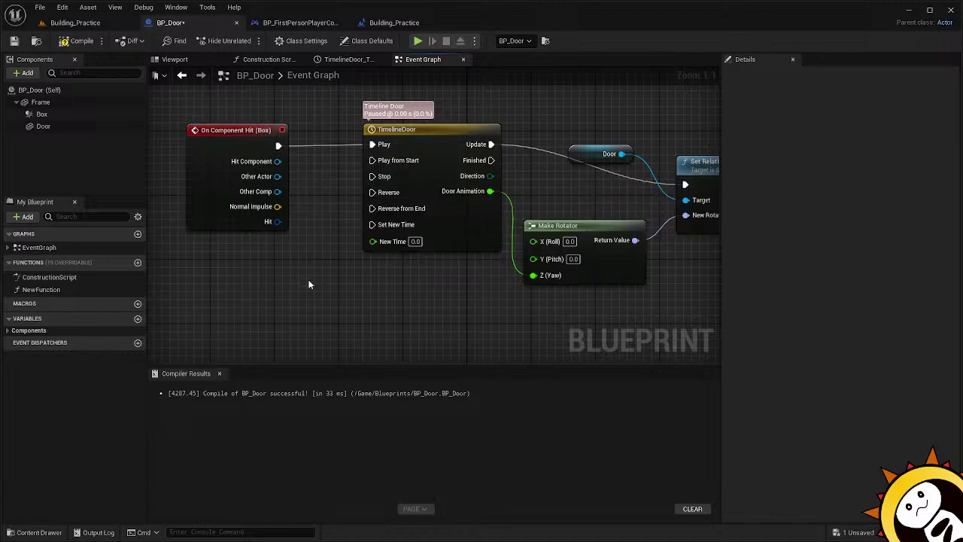
right_drag(307, 282, 333, 275)
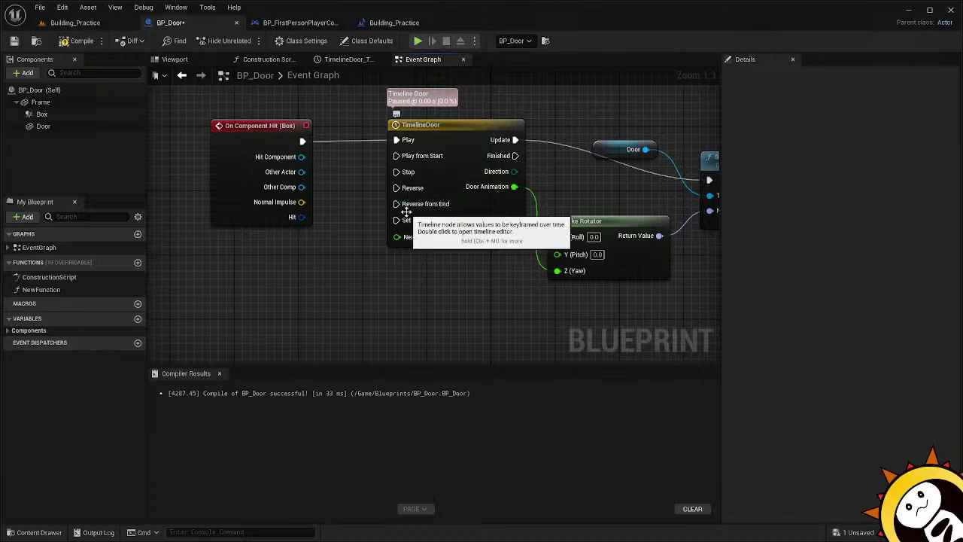
Compile and save BP_Door, and return to the Building_Practice level.
click(81, 41)
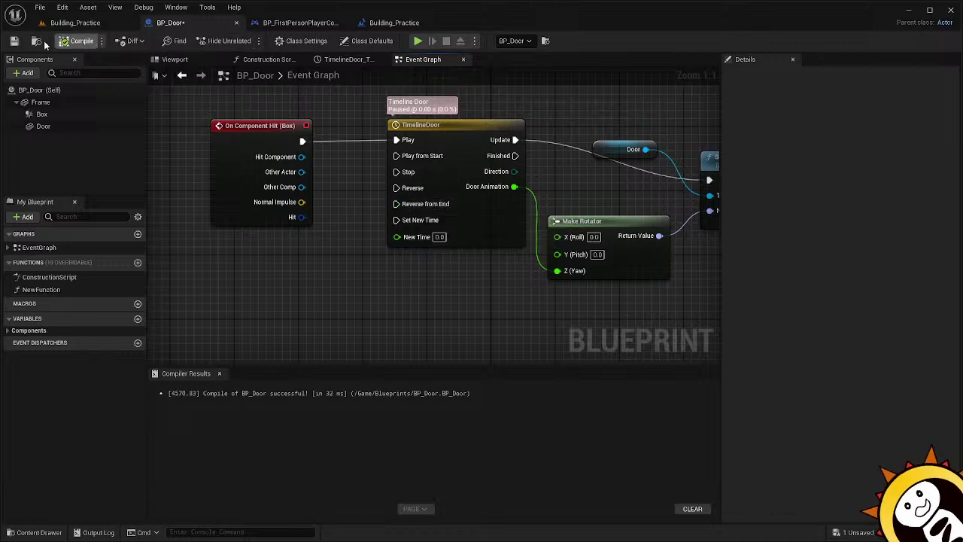
click(13, 41)
click(75, 23)
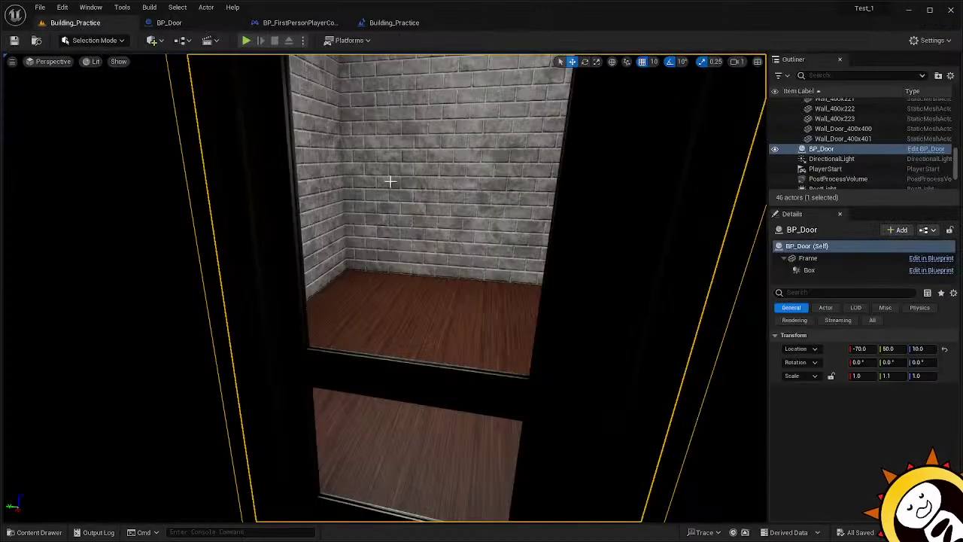
Play-test the level by repeatedly walking into the door and backing away, and end the session.
key(alt+p)
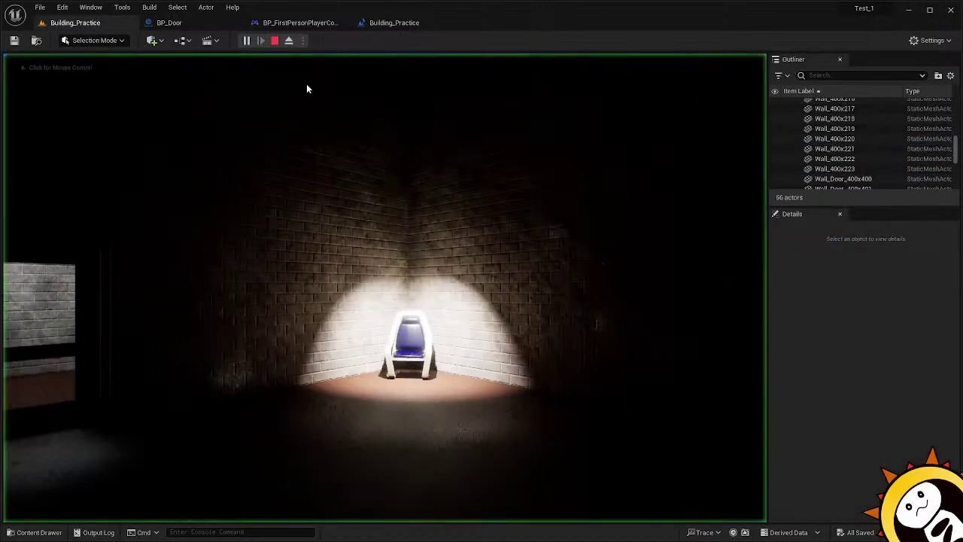
click(378, 292)
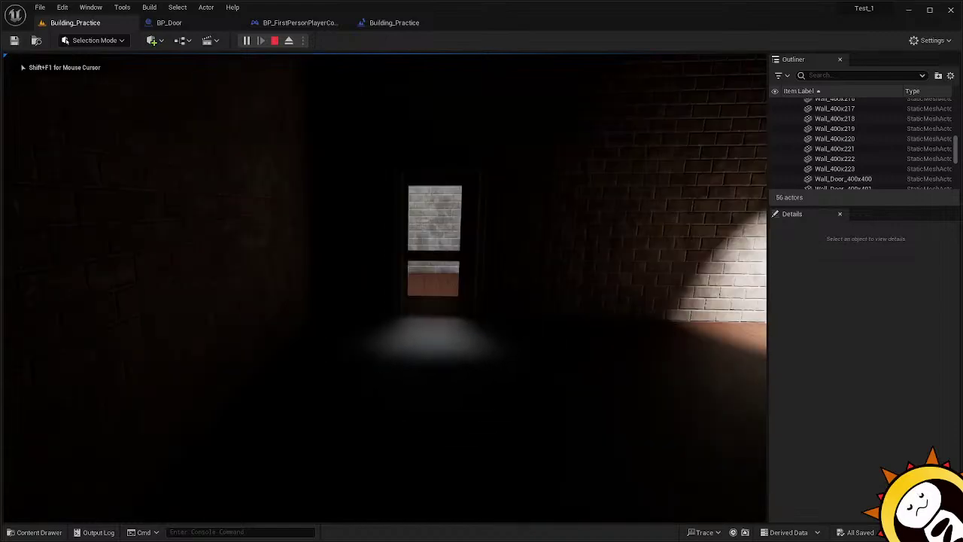
key(w)
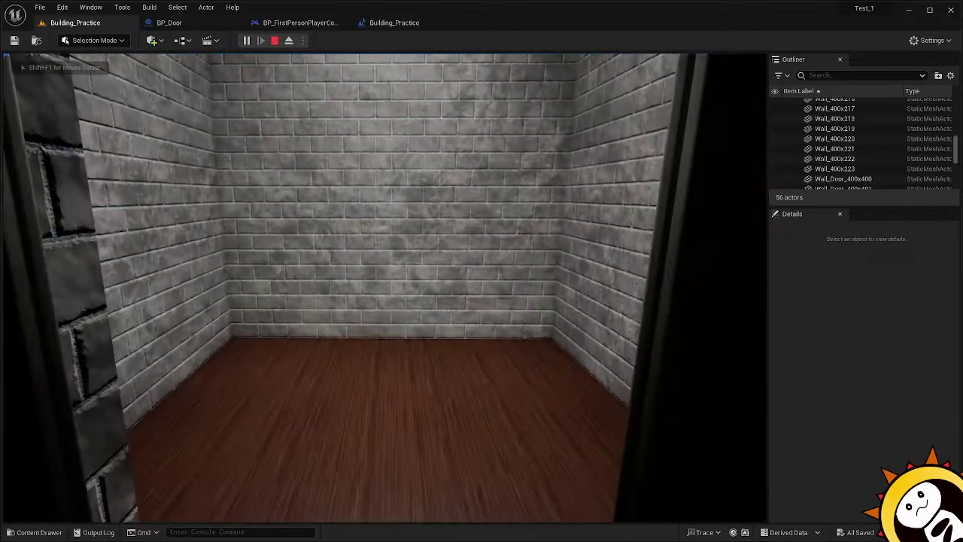
key(s)
key(w)
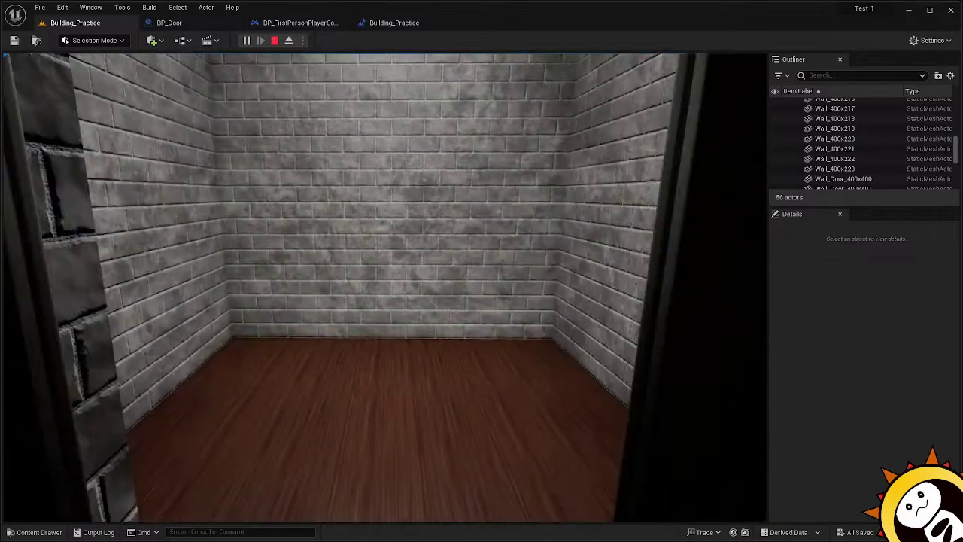
key(s)
key(w)
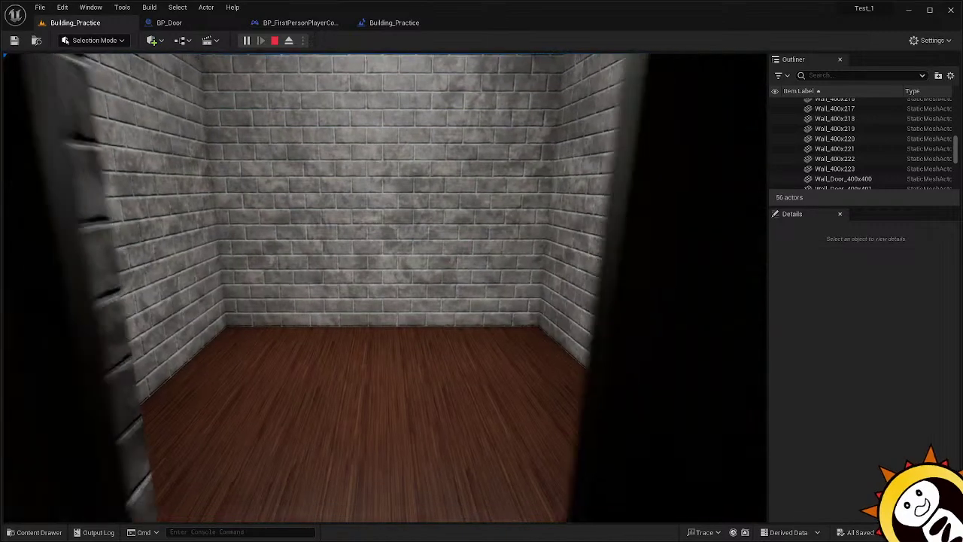
key(s)
key(w)
key(s)
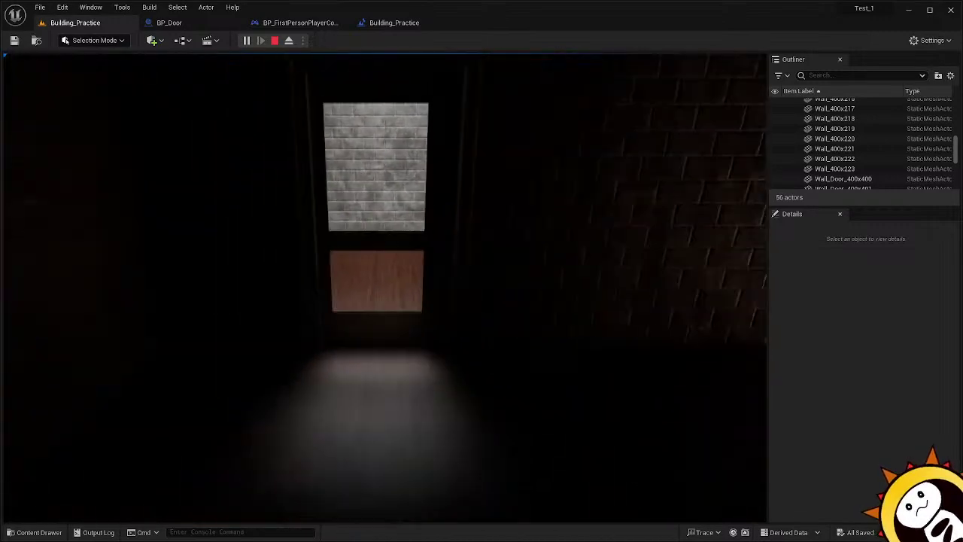
key(w)
key(s)
key(Escape)
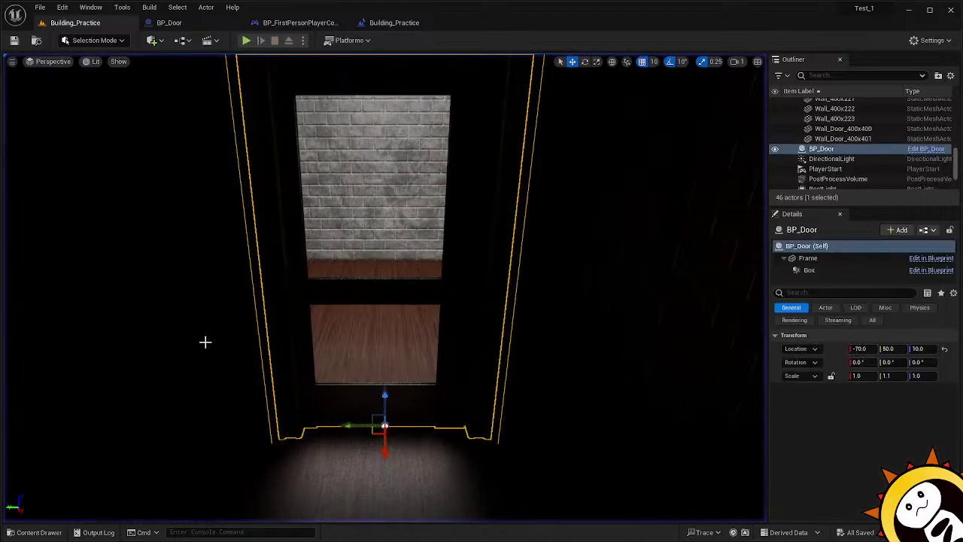
In BP_Door, delete the On Component Hit event and add an On Component Begin Overlap event for the Box component.
click(193, 25)
click(277, 125)
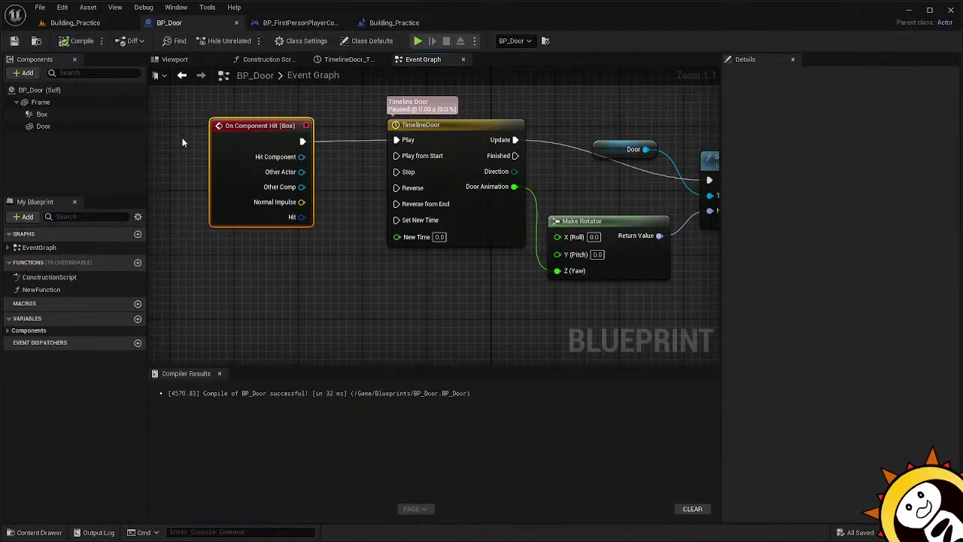
key(Delete)
click(42, 113)
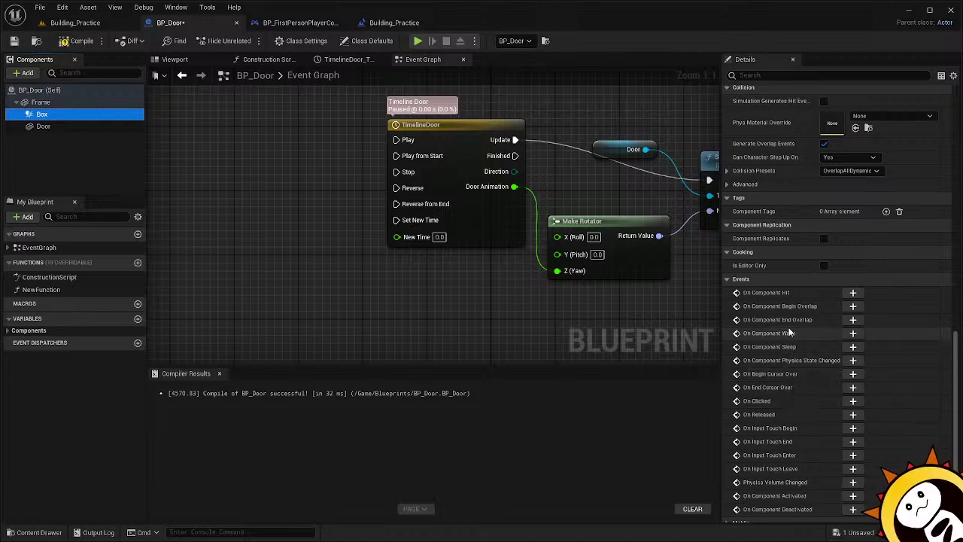
click(852, 306)
Place the On Component Begin Overlap event beside TimelineDoor, connect it to the timeline's Play input and compile BP_Door.
drag(446, 164, 253, 101)
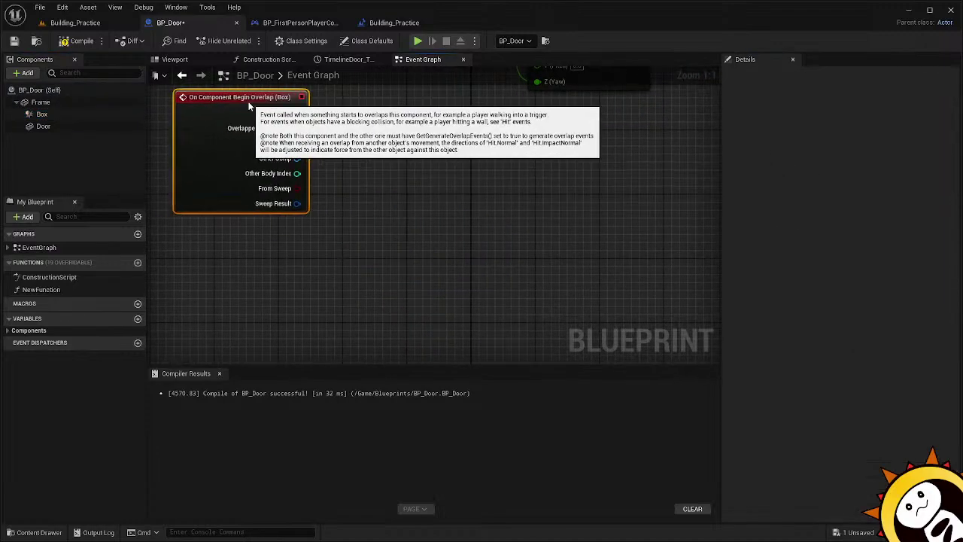
right_drag(329, 150, 500, 311)
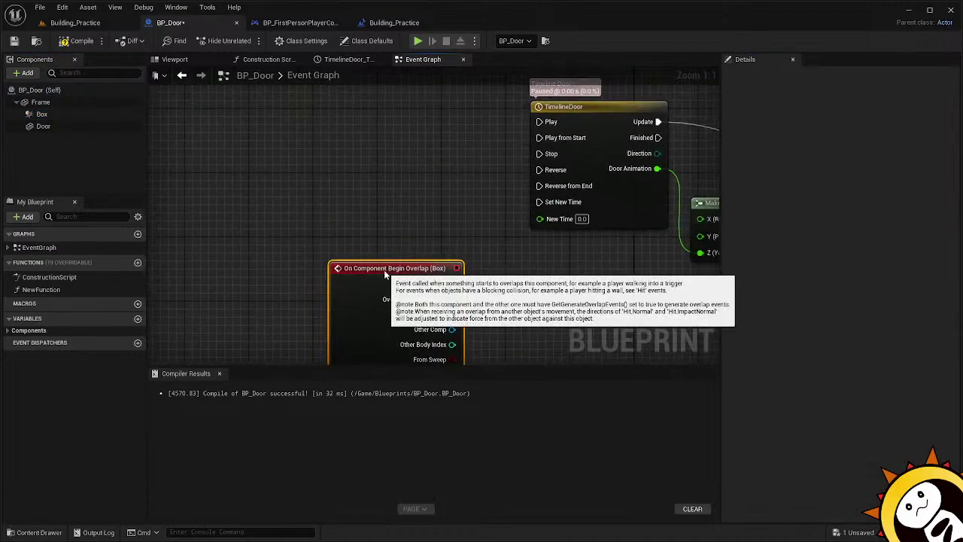
drag(372, 263, 348, 102)
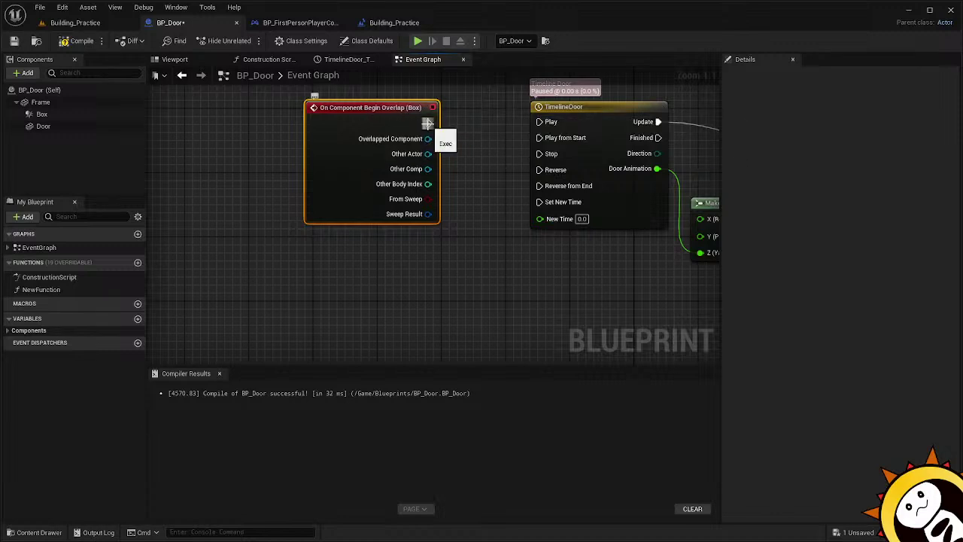
drag(427, 123, 539, 124)
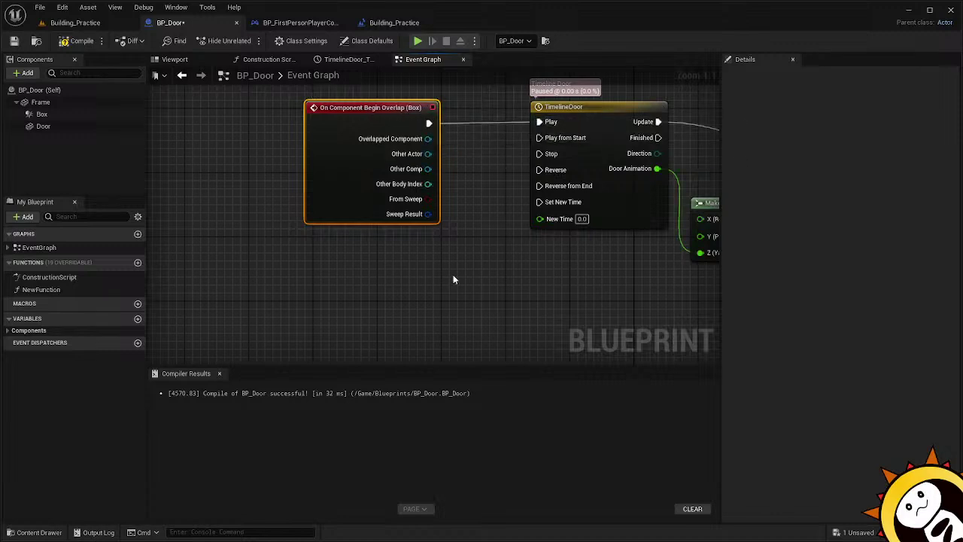
click(453, 279)
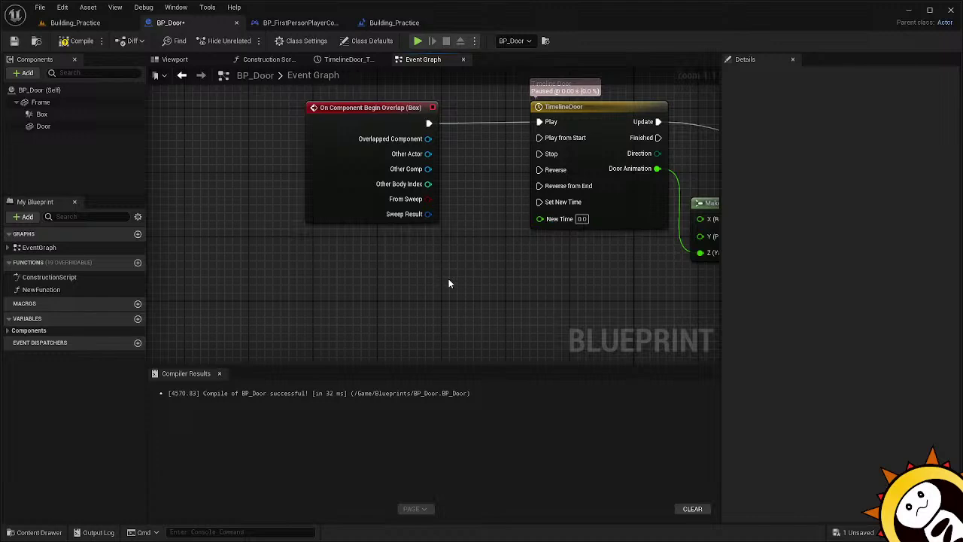
right_drag(449, 283, 389, 297)
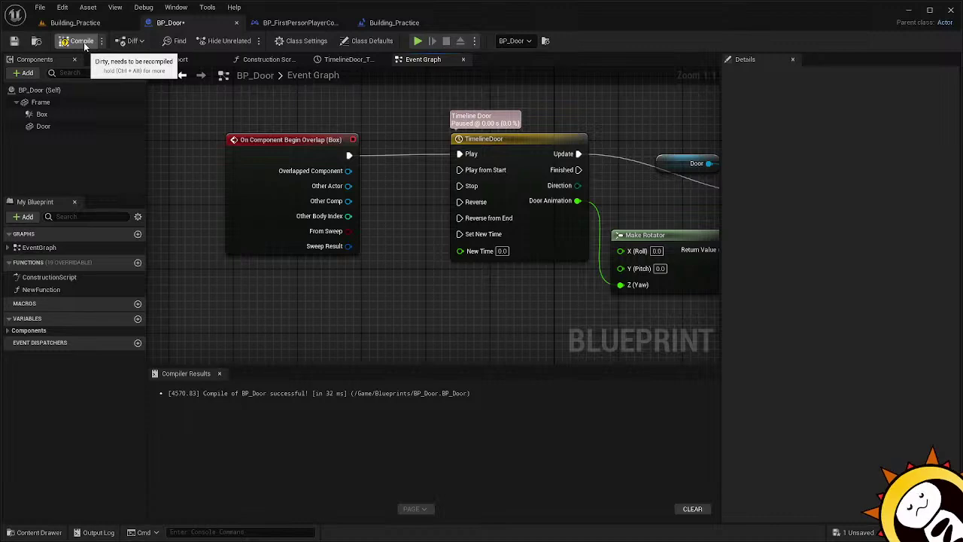
Play-test the Building_Practice level by walking up to the door and backing away several times, and end the session.
click(76, 23)
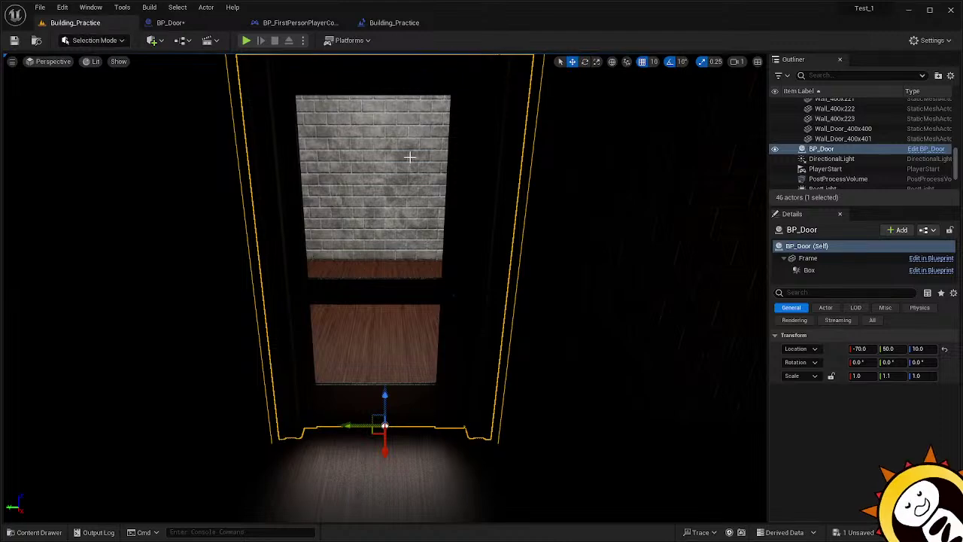
click(246, 40)
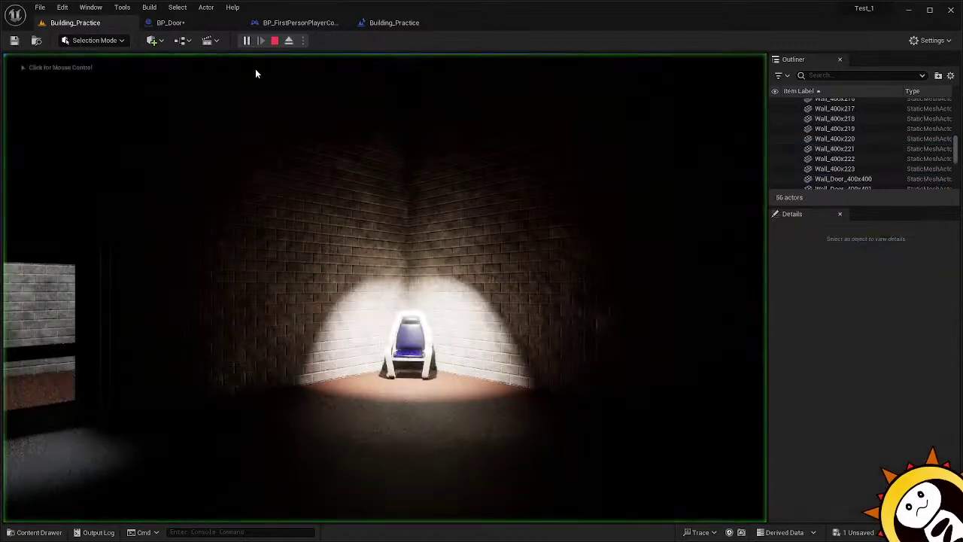
click(244, 285)
key(w)
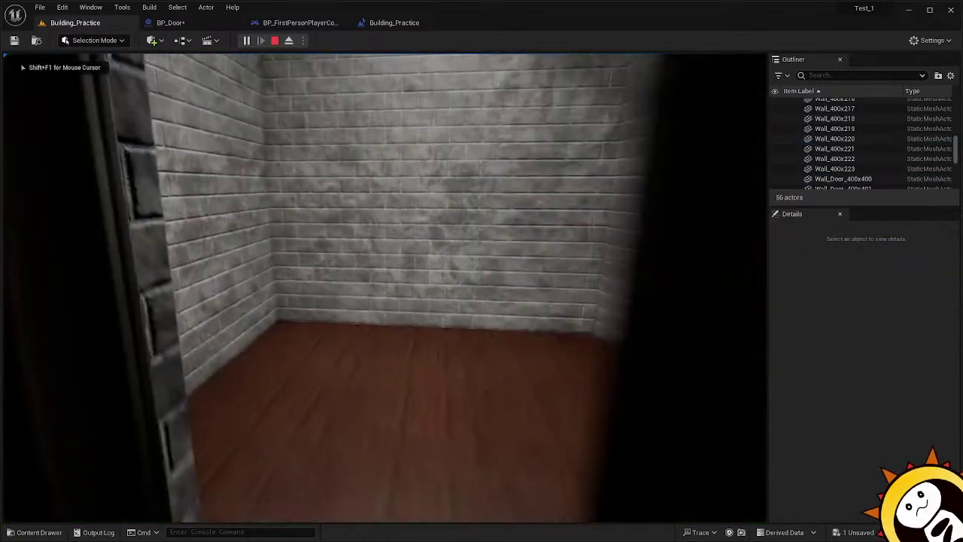
key(s)
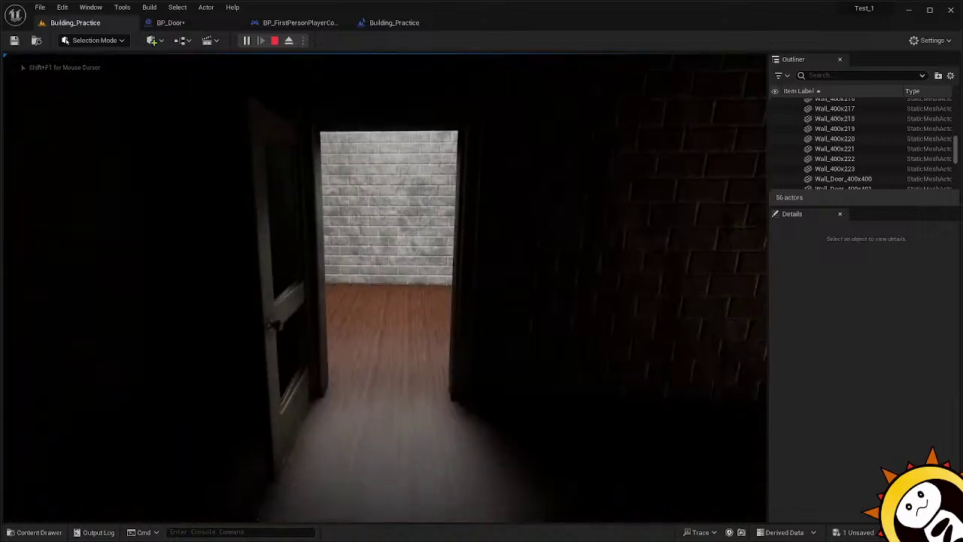
key(w)
key(s)
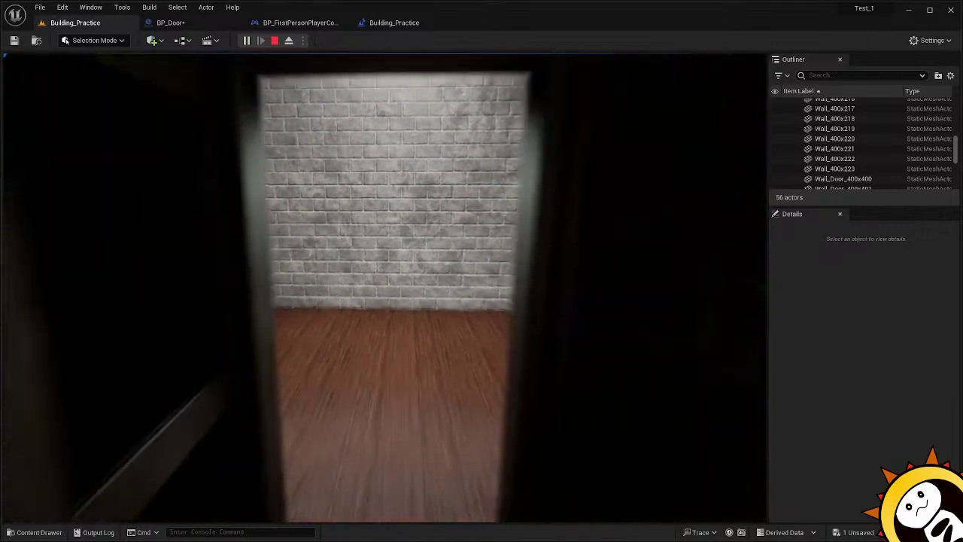
key(w)
key(s)
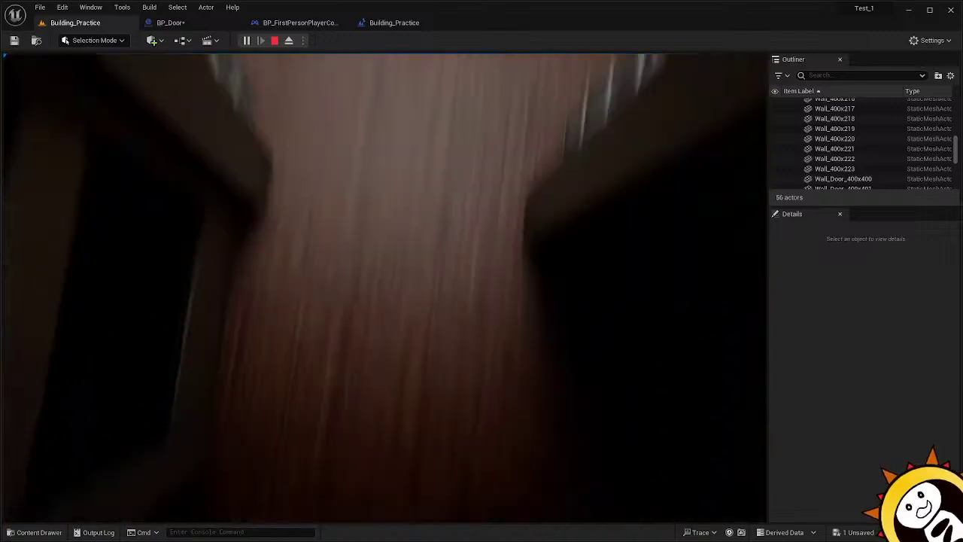
key(w)
key(s)
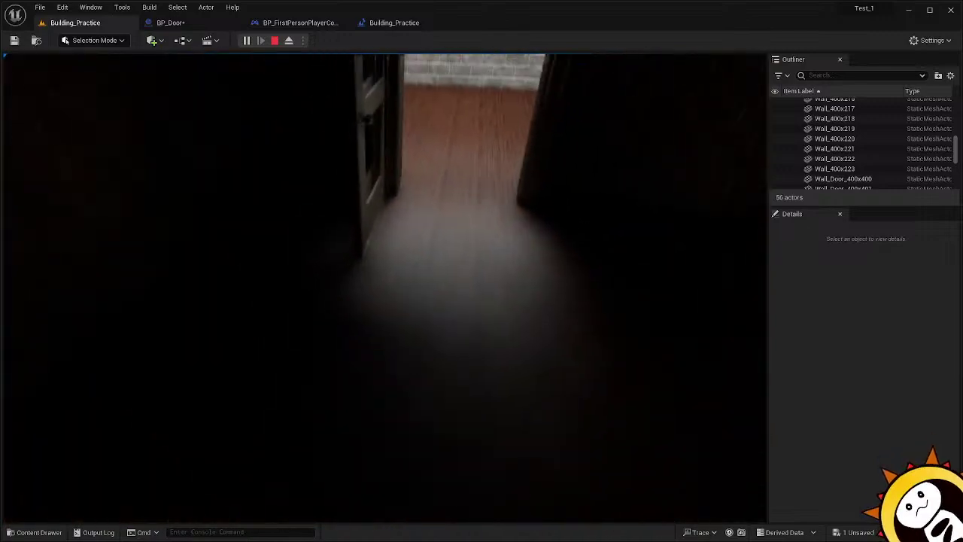
key(w)
key(Escape)
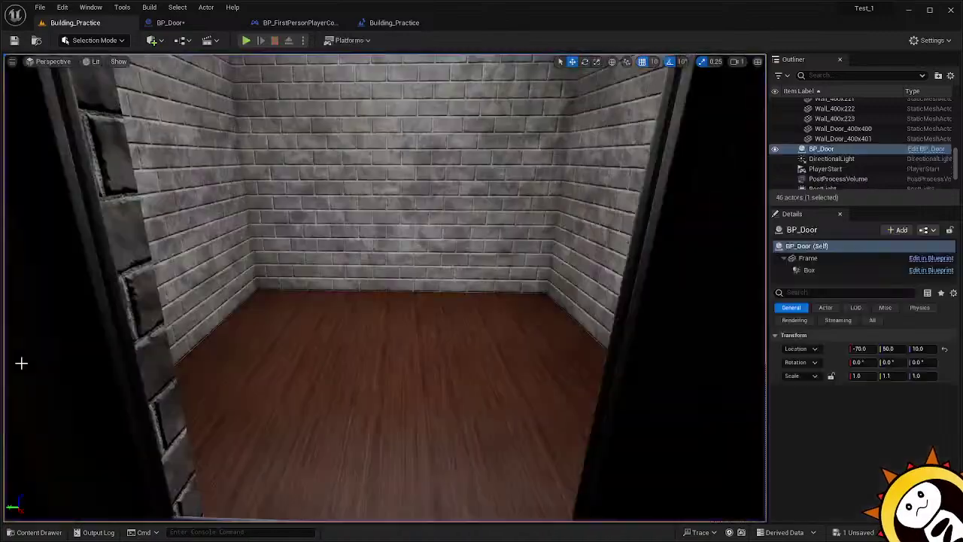
Save BP_Door and set the Frame component's collision preset to Custom.
click(170, 22)
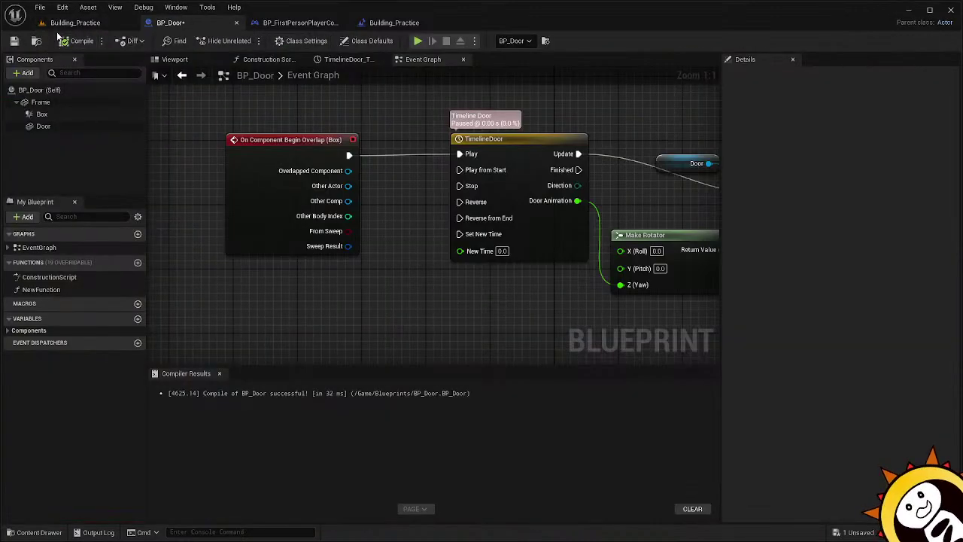
click(15, 41)
click(40, 102)
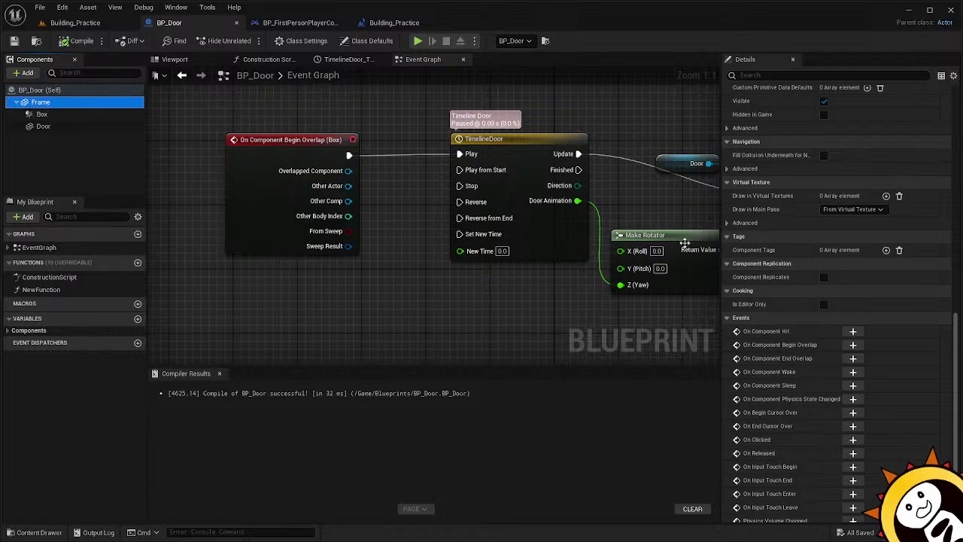
scroll(789, 139, up, 3)
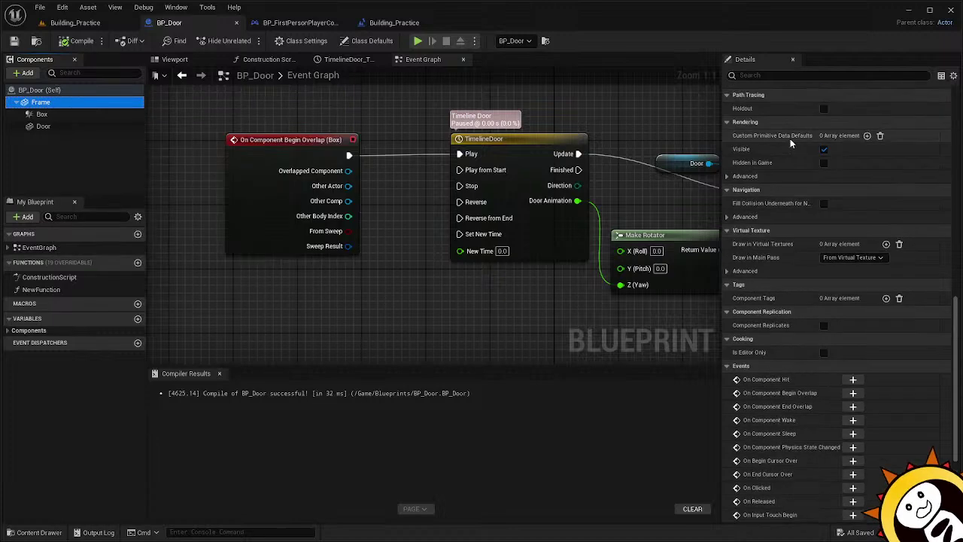
scroll(803, 159, up, 5)
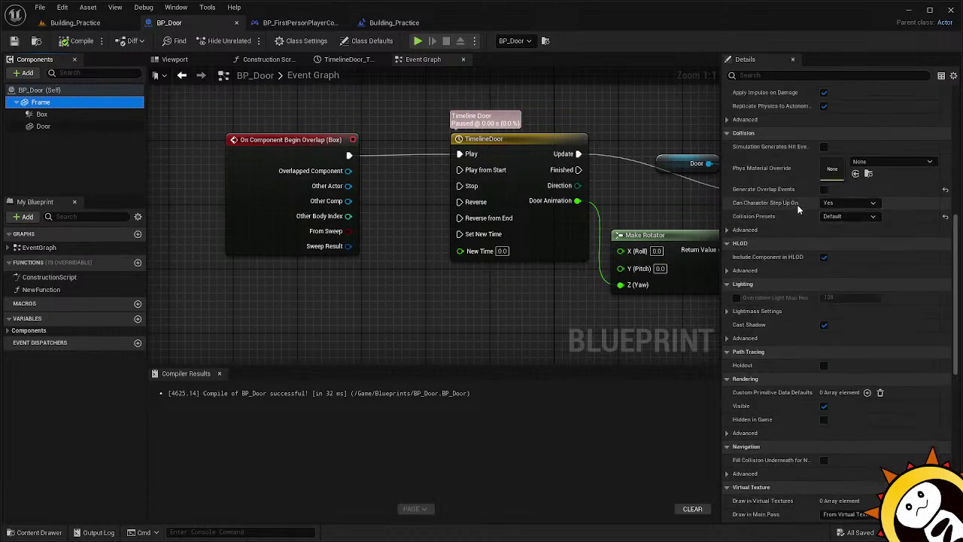
click(850, 217)
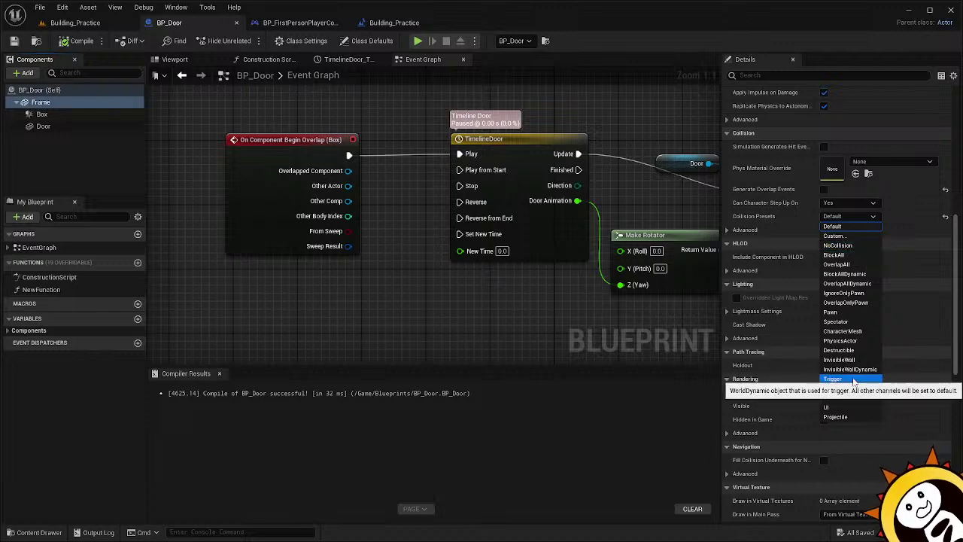
click(855, 237)
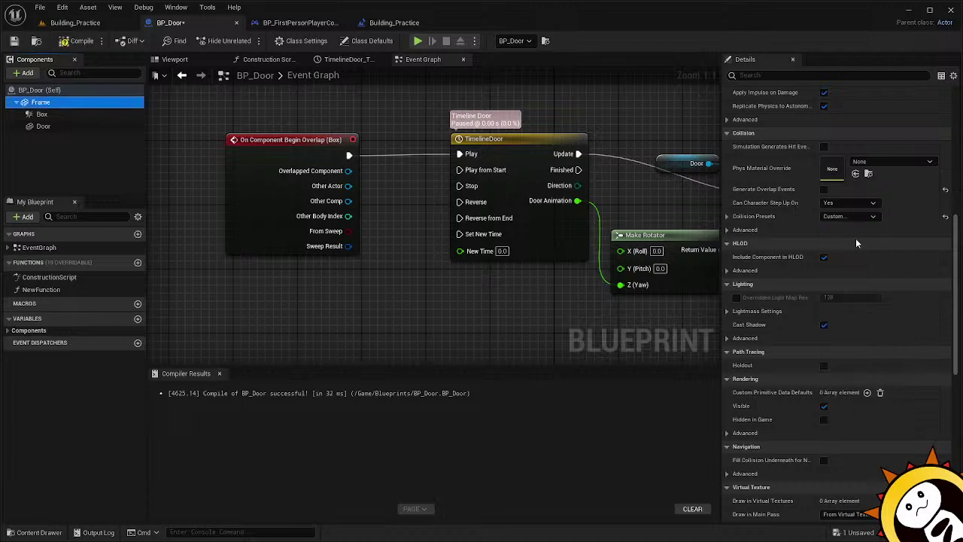
Set the Frame's collision response for Pawn to Overlap, and compile and save BP_Door.
click(728, 216)
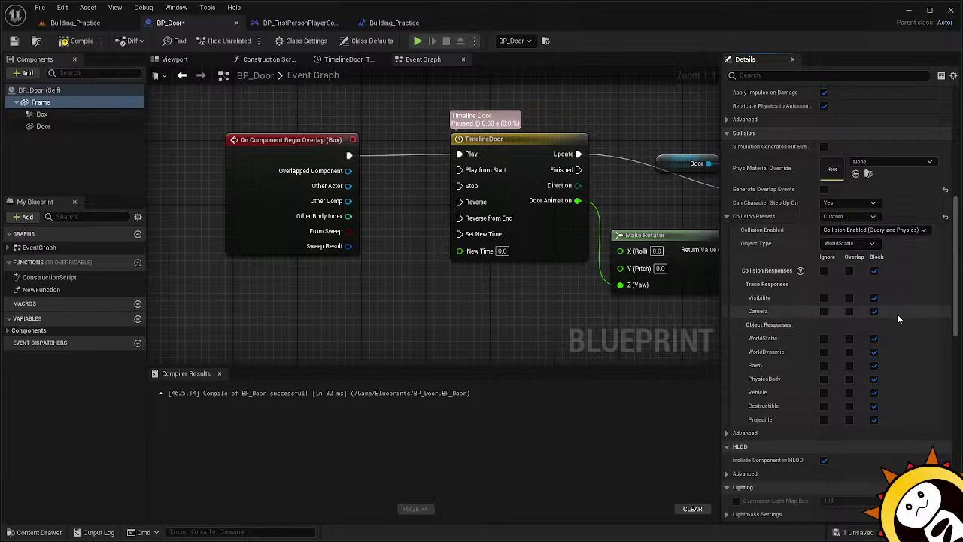
scroll(897, 316, down, 1)
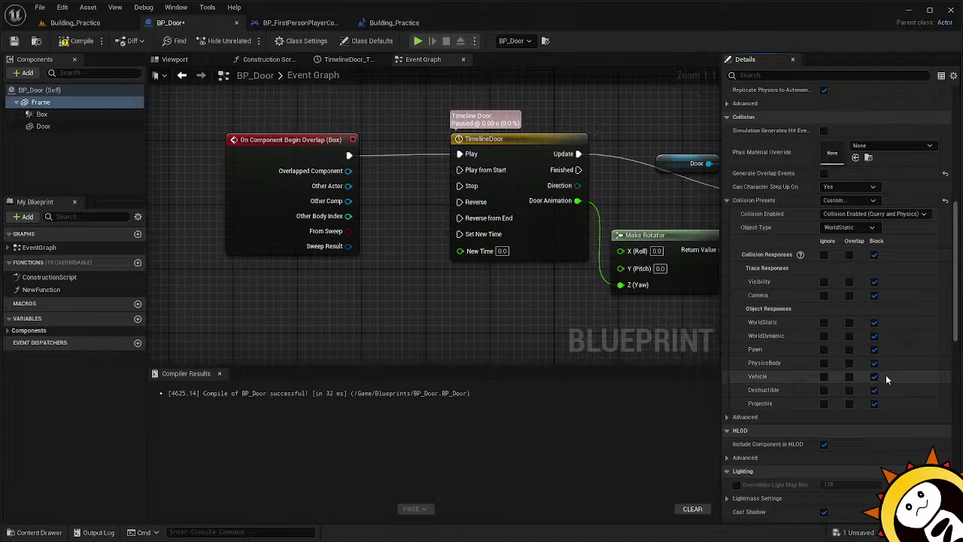
click(849, 350)
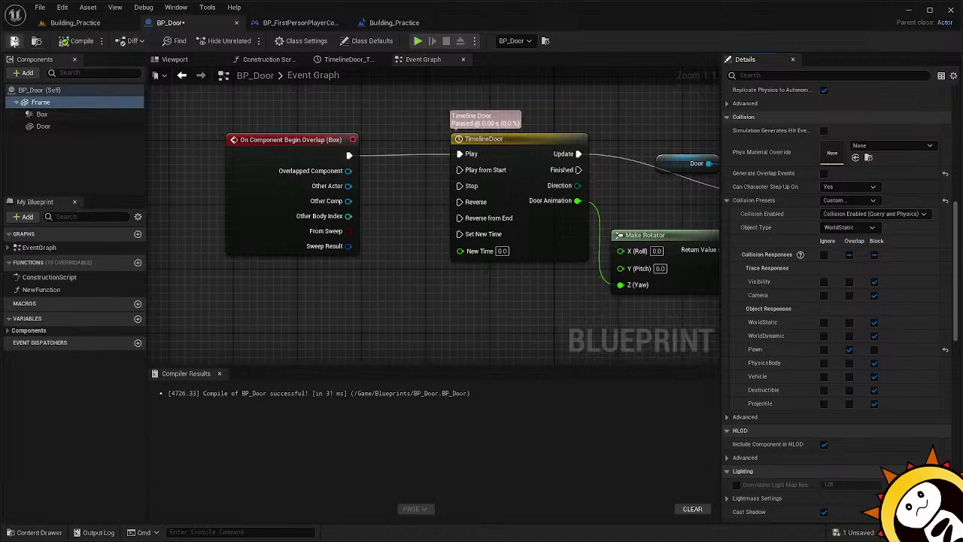
Play-test the Building_Practice level by walking back and forth through the opened door several times, and end the session.
click(76, 22)
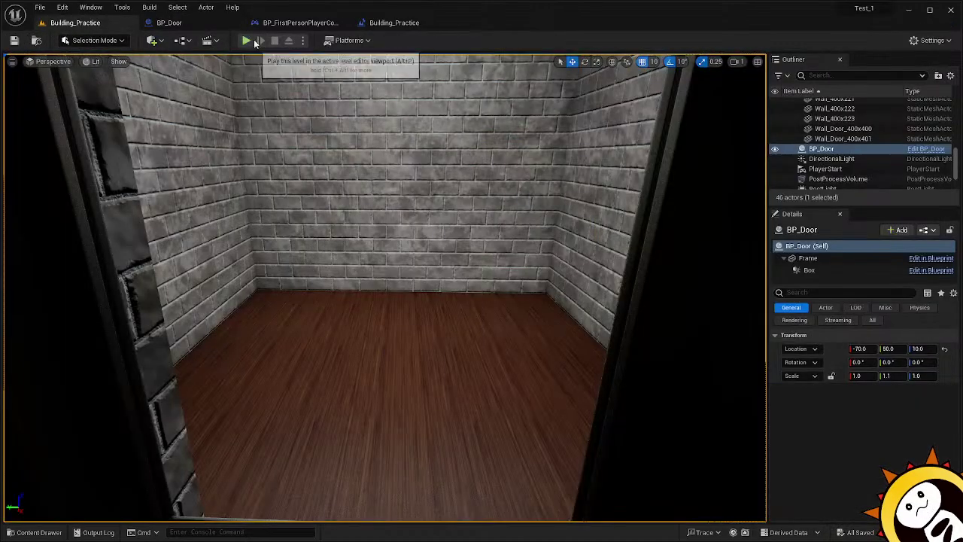
click(247, 40)
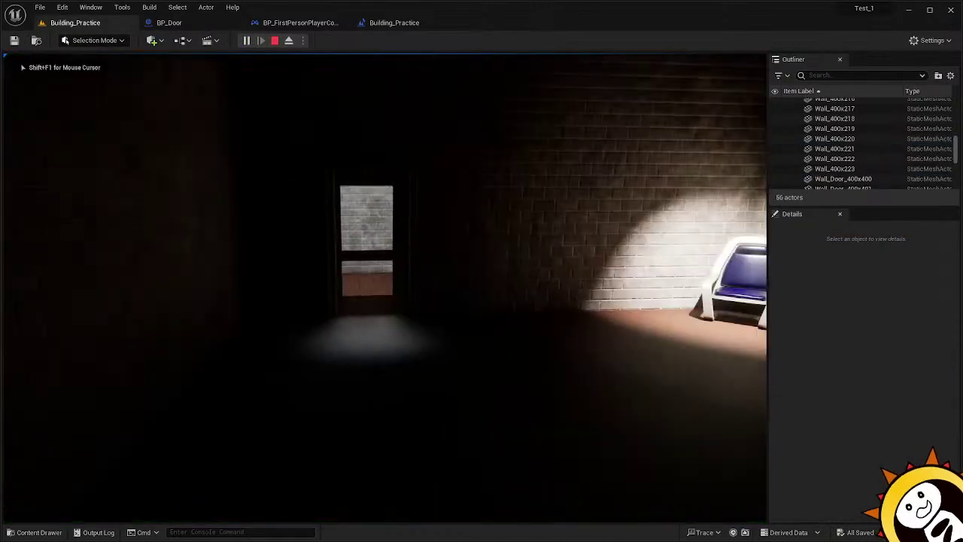
key(w)
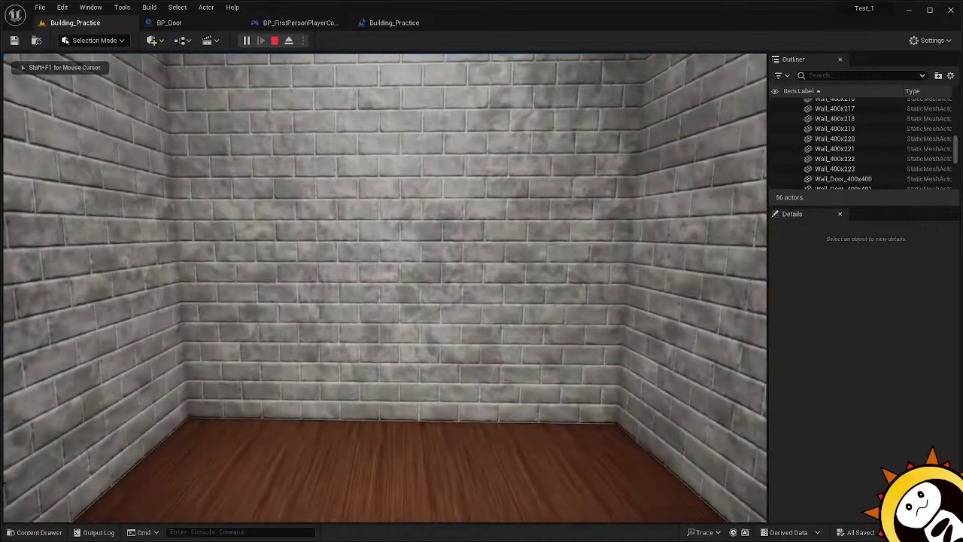
key(w)
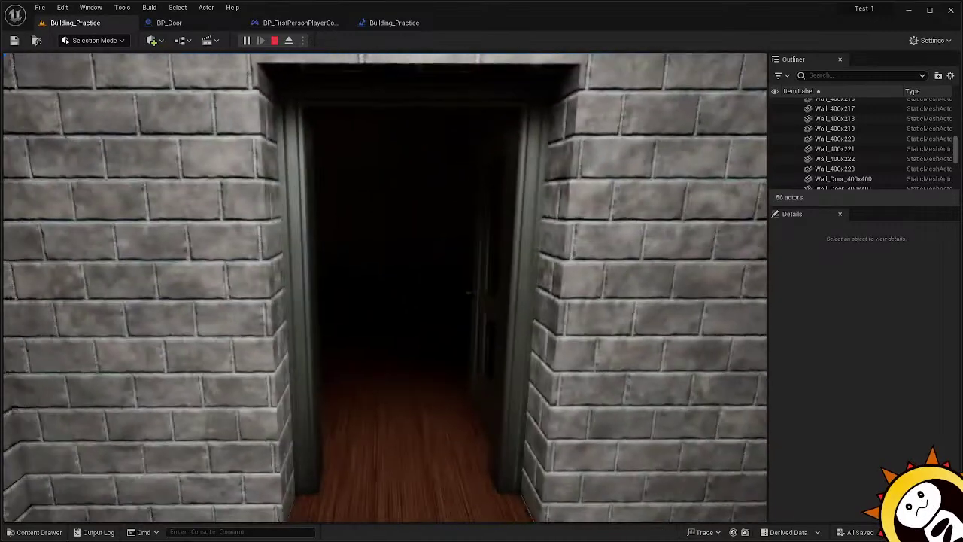
key(w)
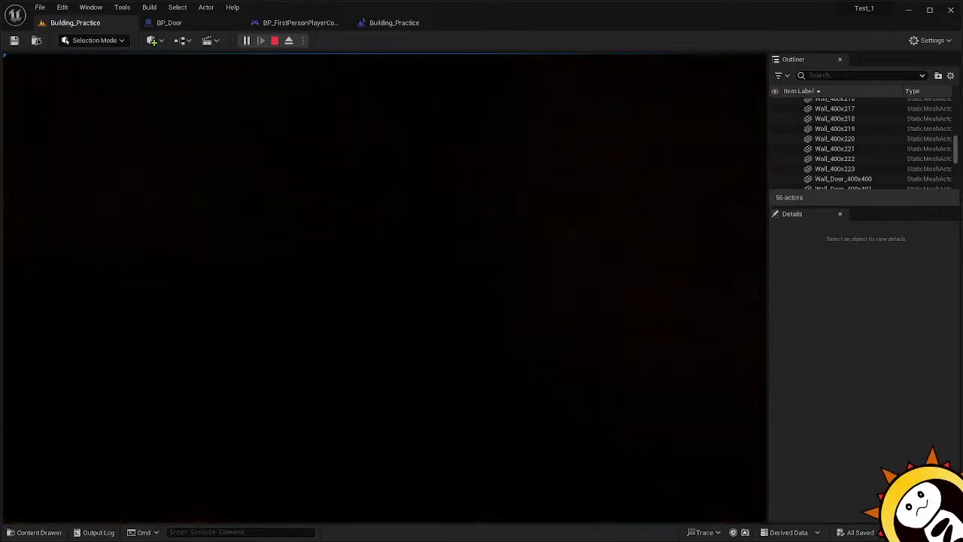
key(w)
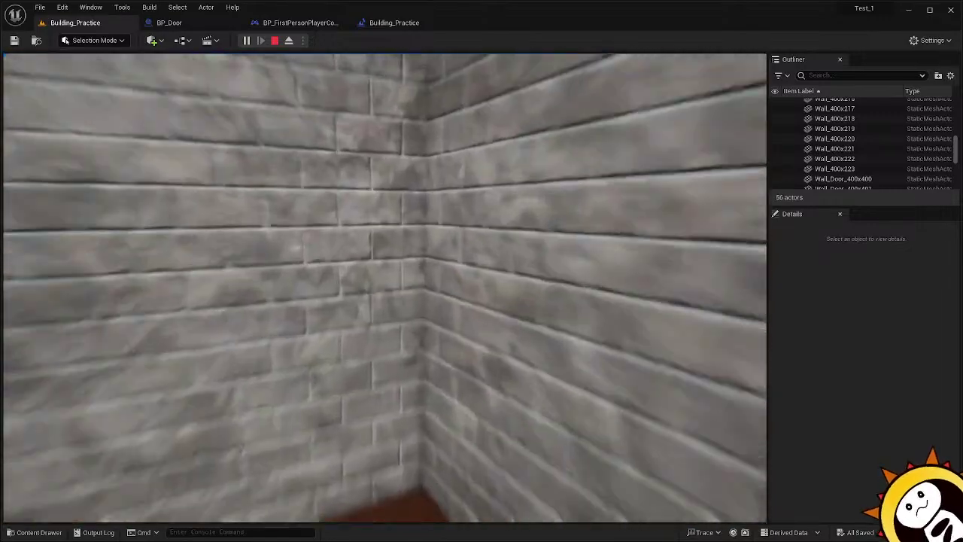
key(w)
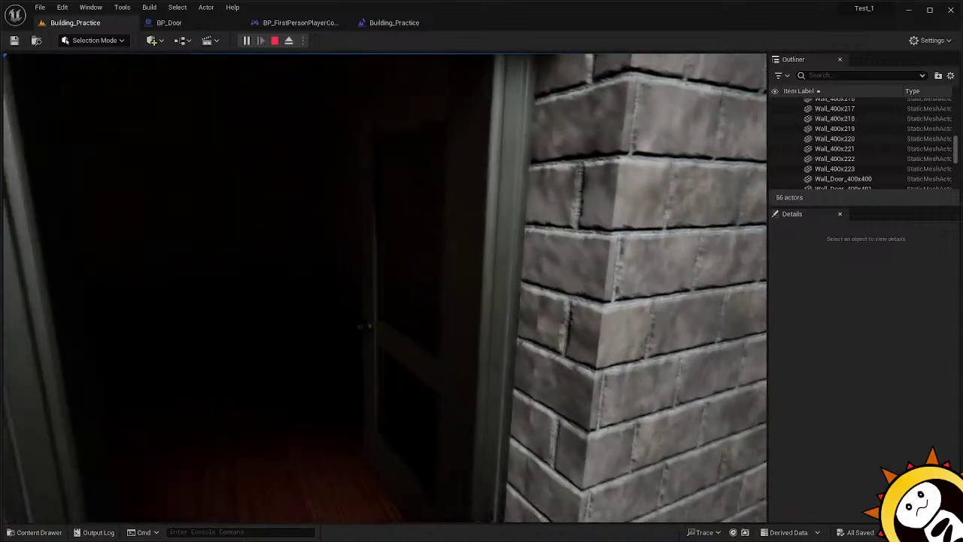
key(w)
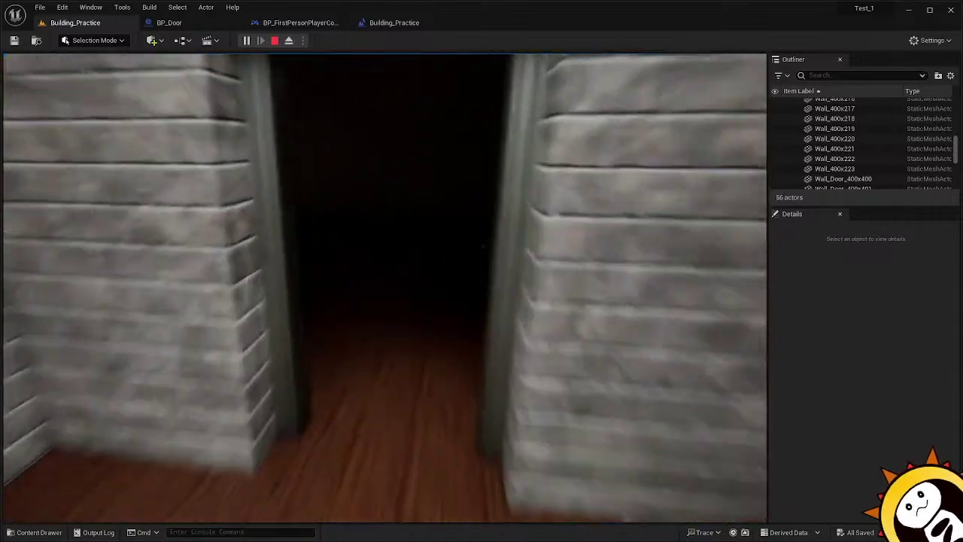
key(w)
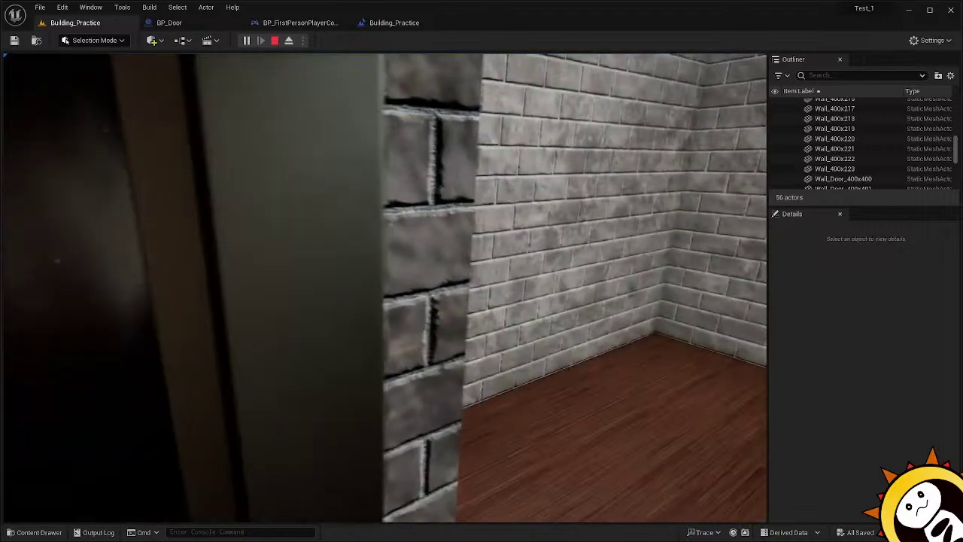
key(w)
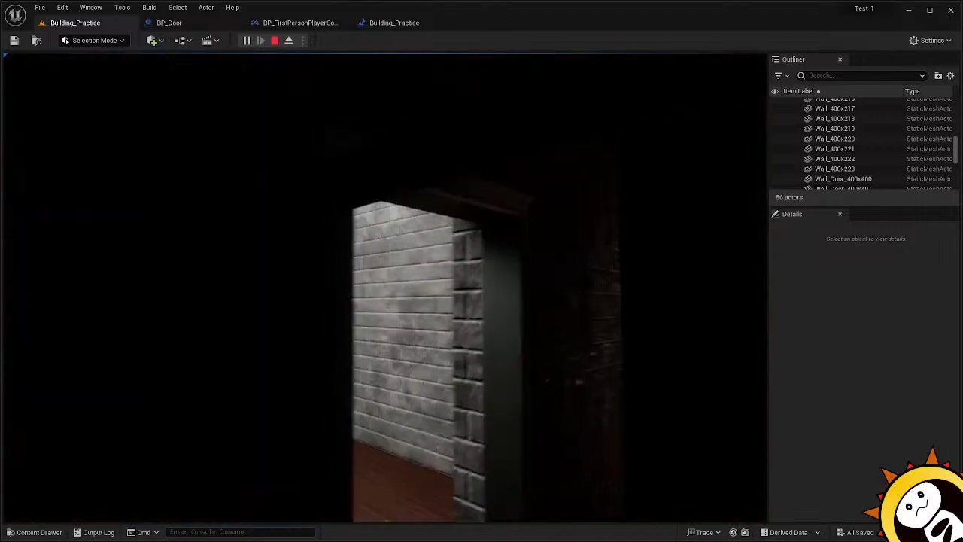
key(w)
key(w)
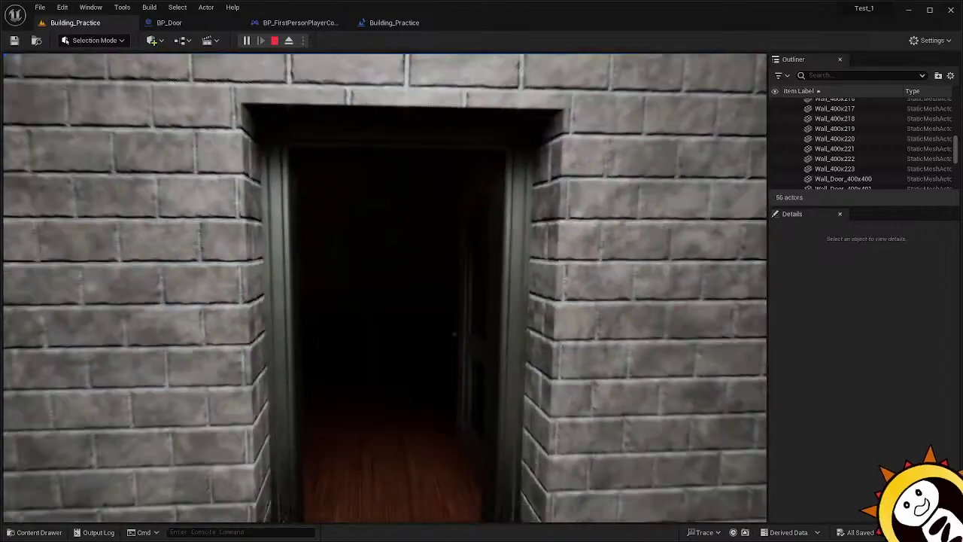
key(Escape)
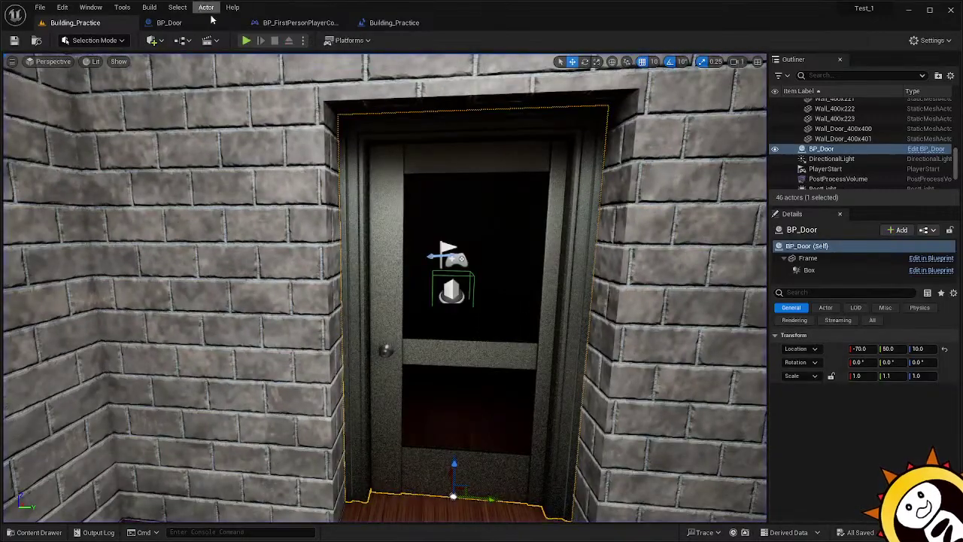
In BP_Door, try the Custom collision preset on the Door component and settle on BlockAll.
click(168, 22)
click(42, 126)
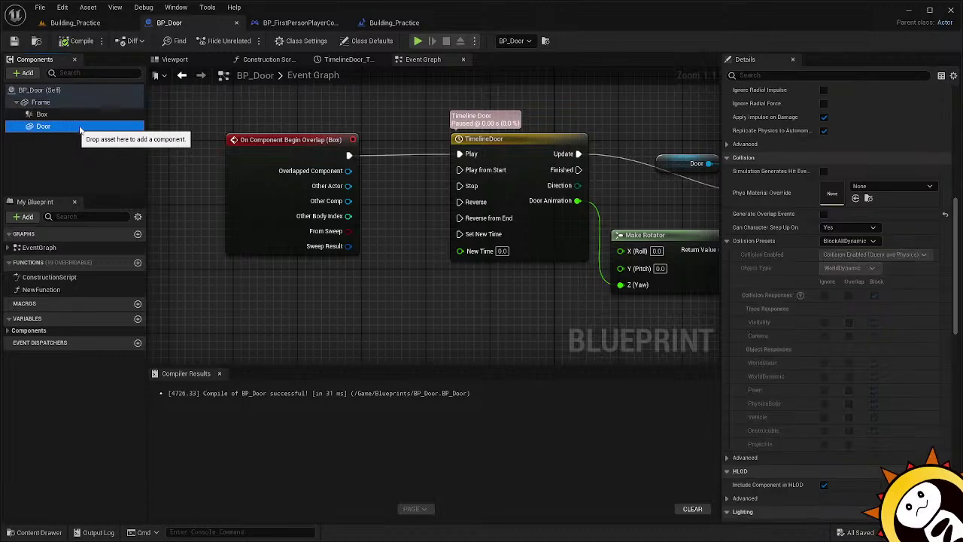
click(873, 241)
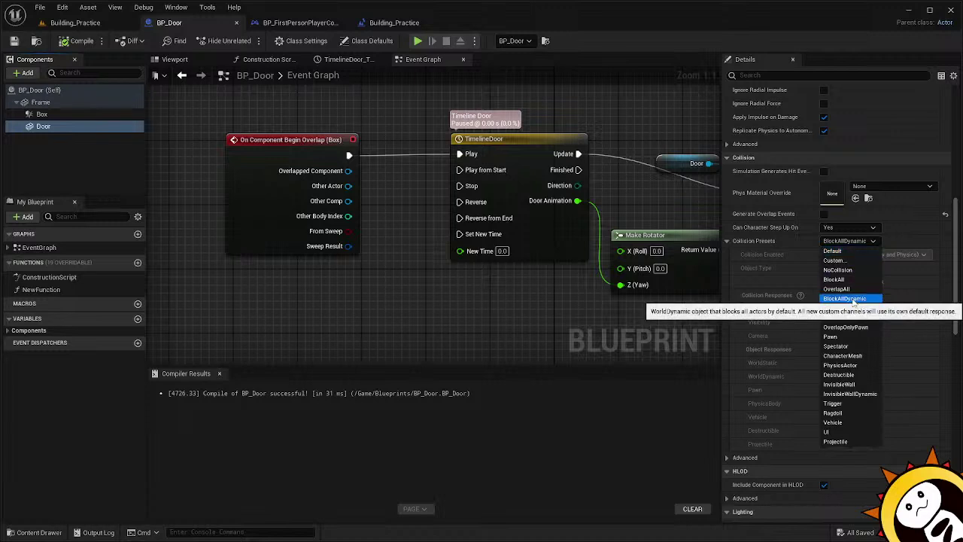
click(851, 260)
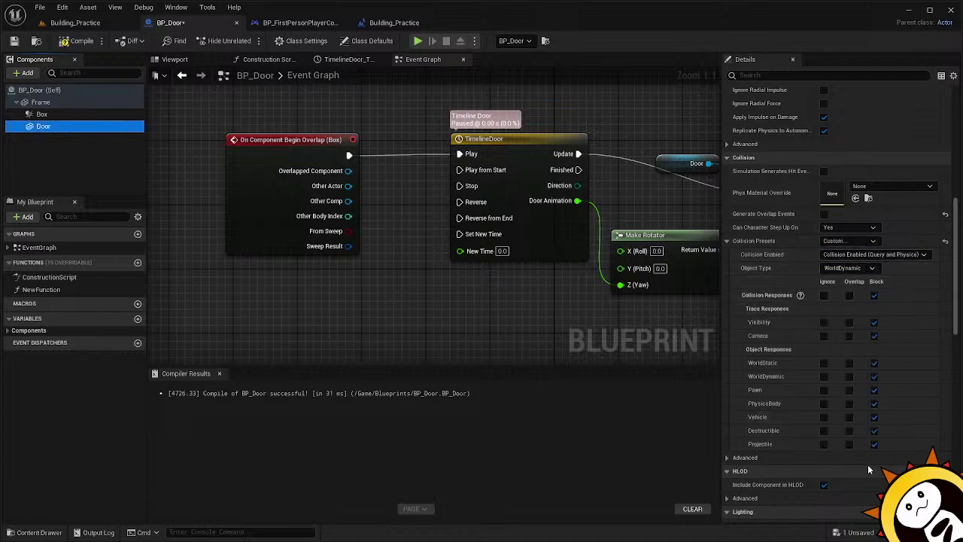
click(844, 241)
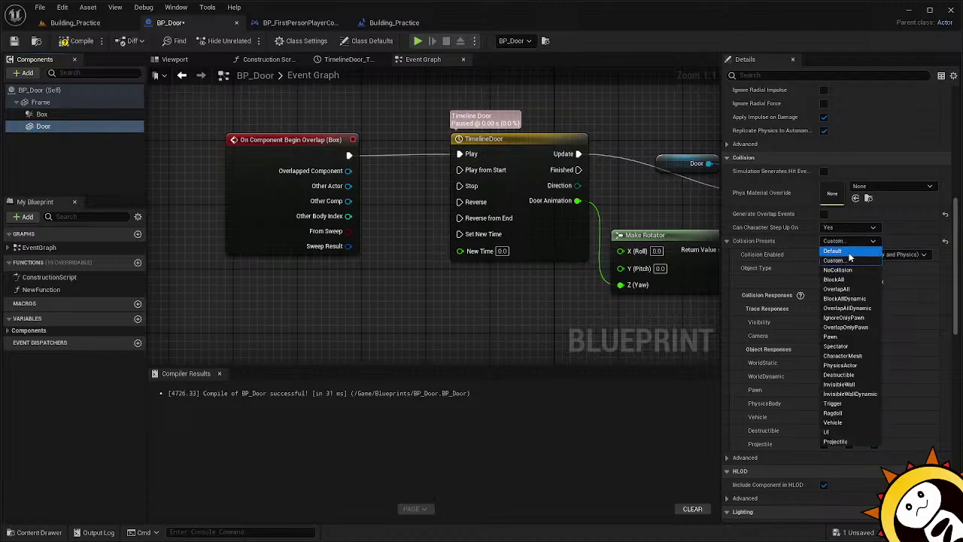
click(836, 279)
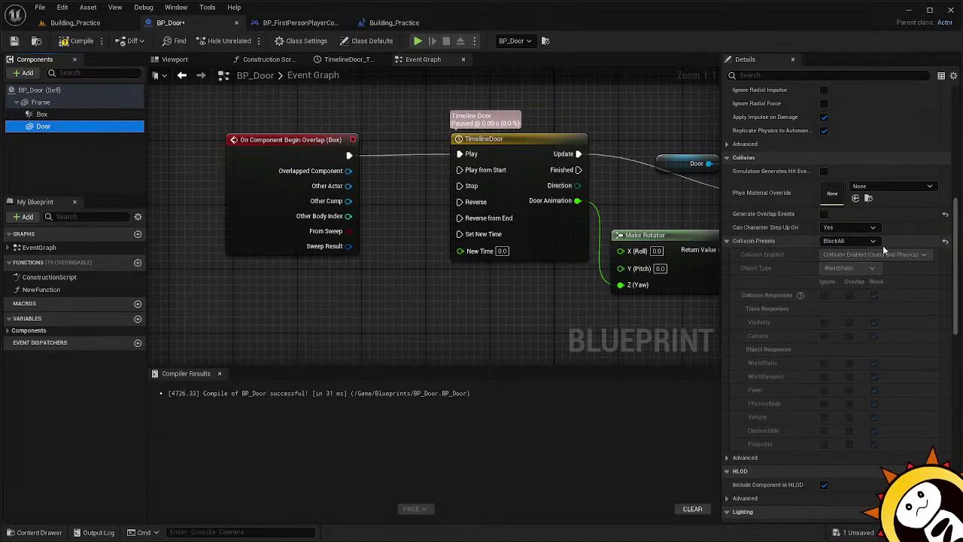
Check the Frame's collision settings against the Door's, and compile and save BP_Door.
click(82, 105)
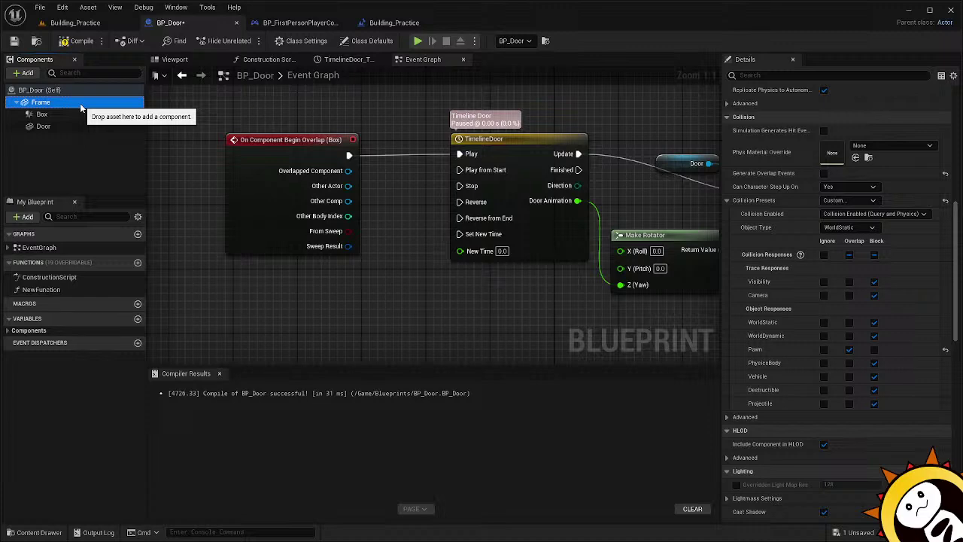
click(79, 126)
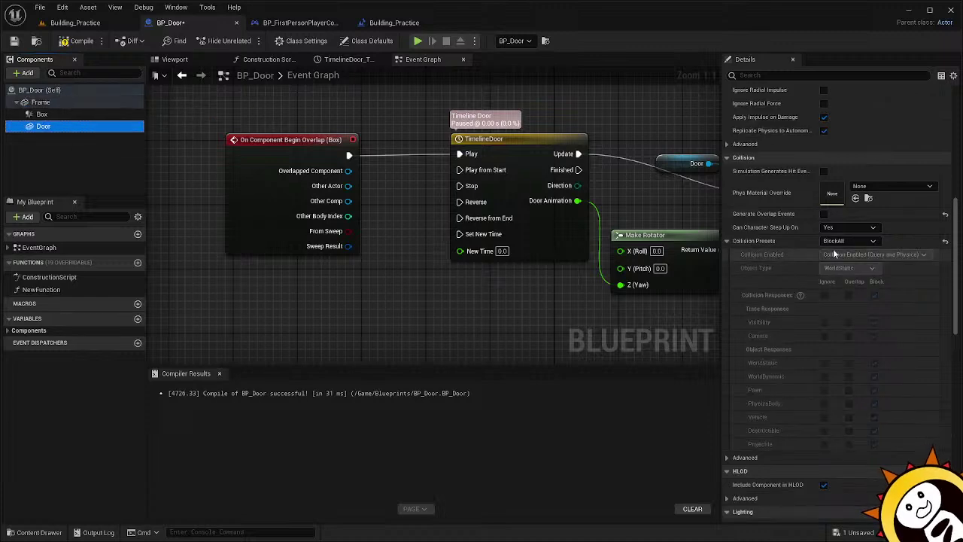
click(69, 41)
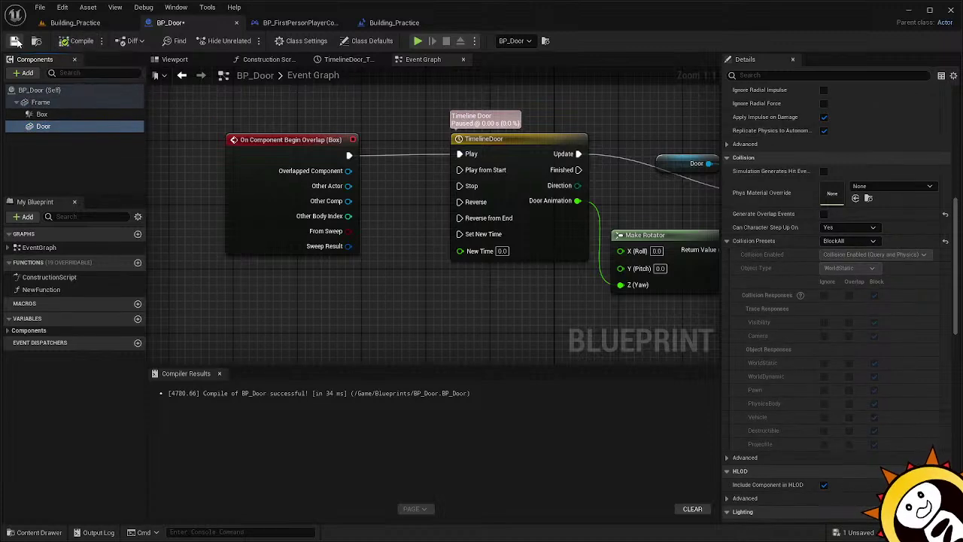
click(15, 41)
Play-test Building_Practice again by walking through the doorway and up against the opened door, and end the session.
click(72, 22)
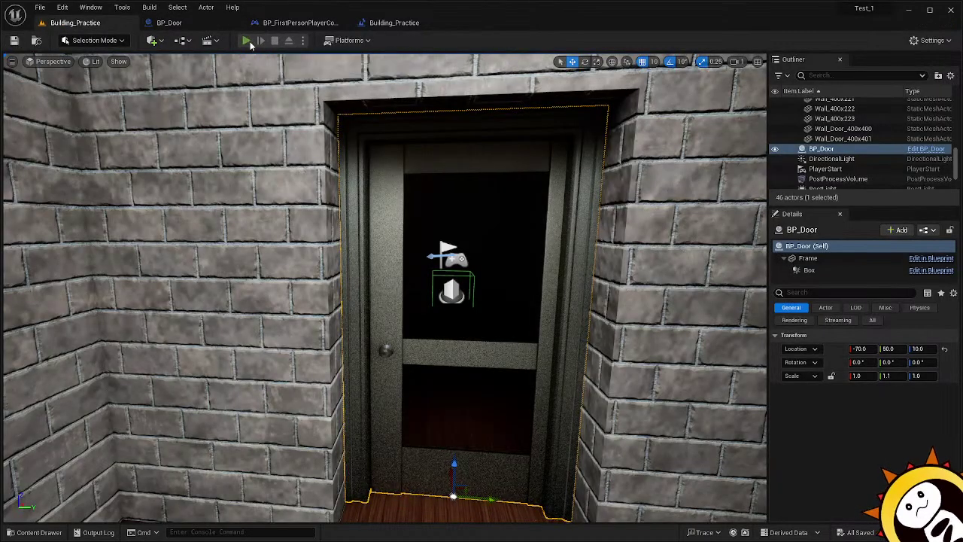
click(246, 41)
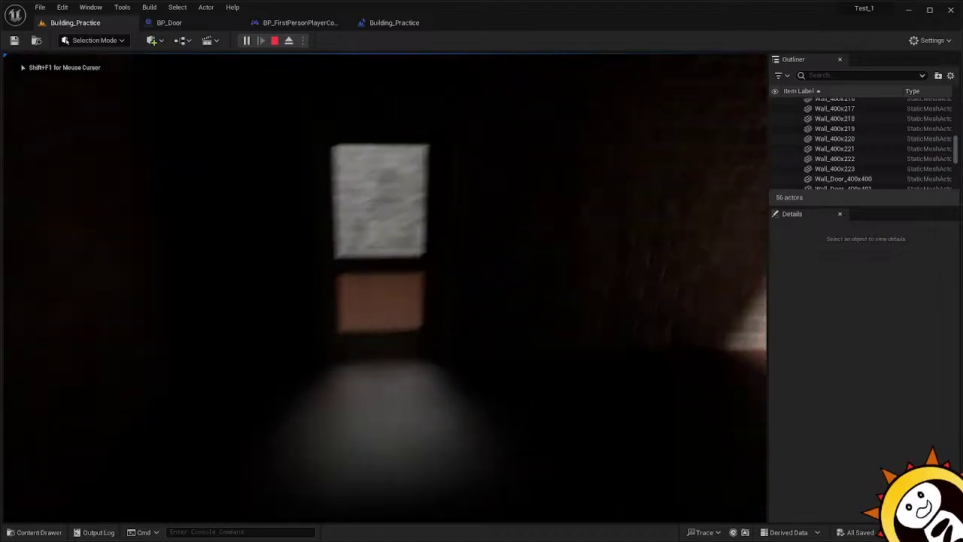
key(w)
key(s)
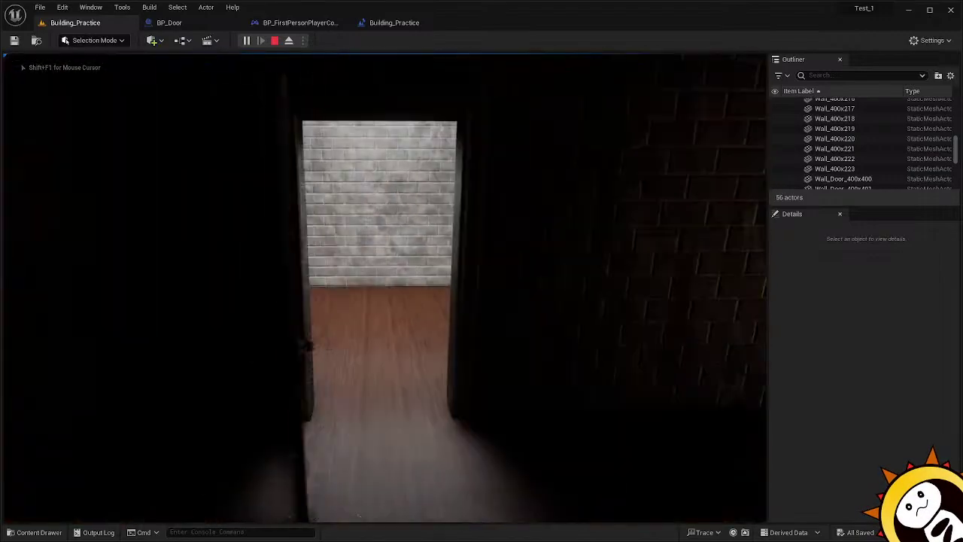
key(w)
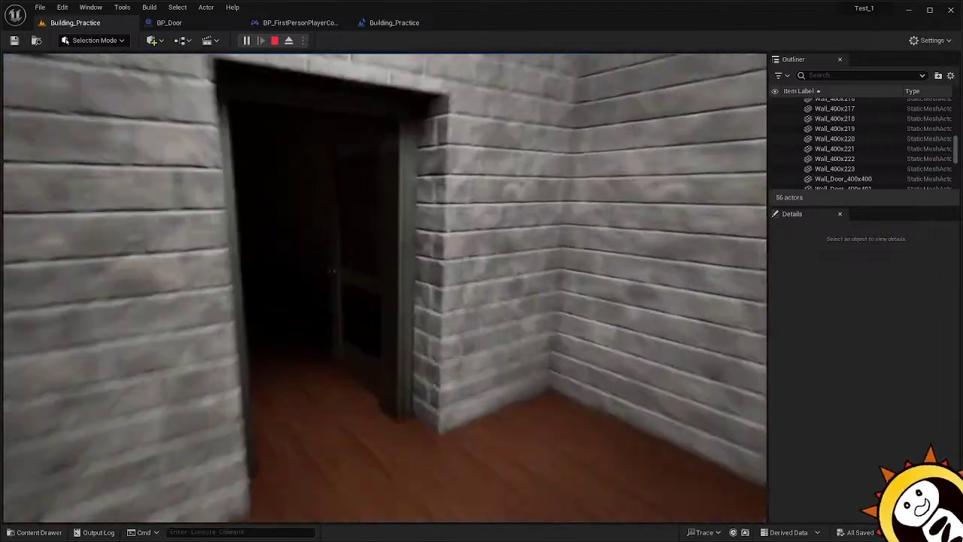
key(w)
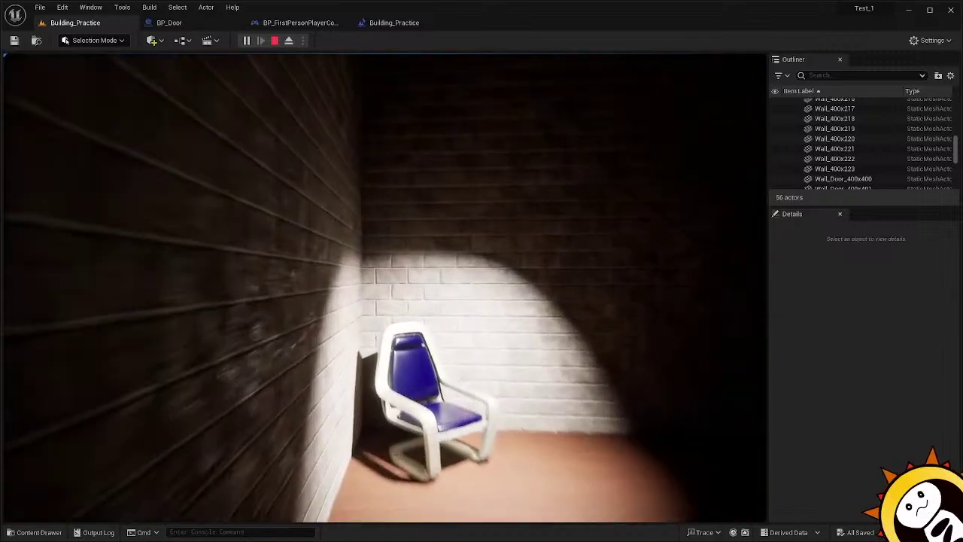
key(w)
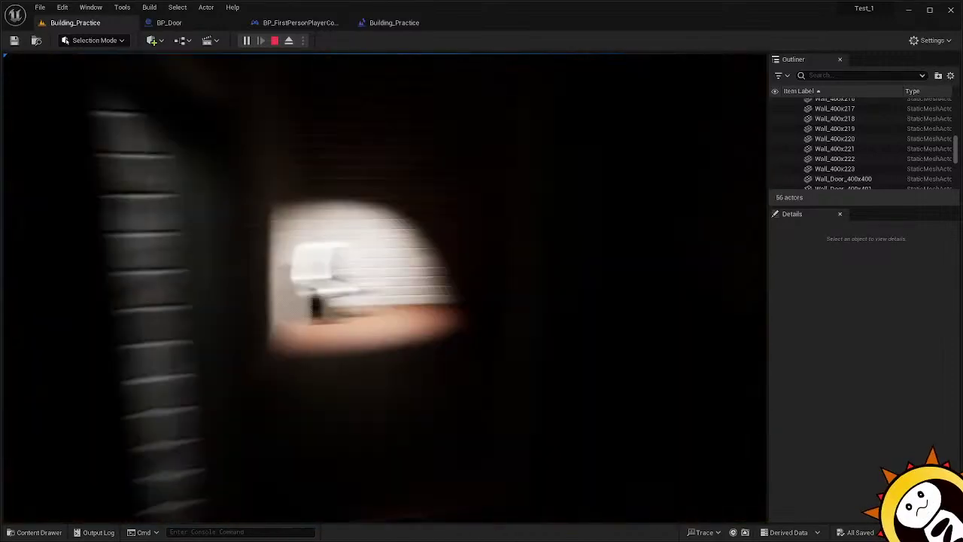
key(w)
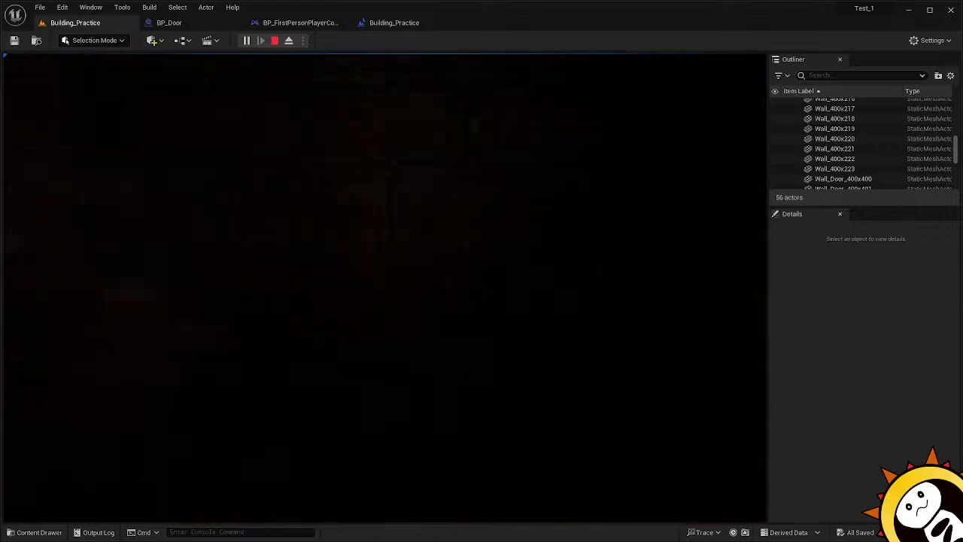
key(w)
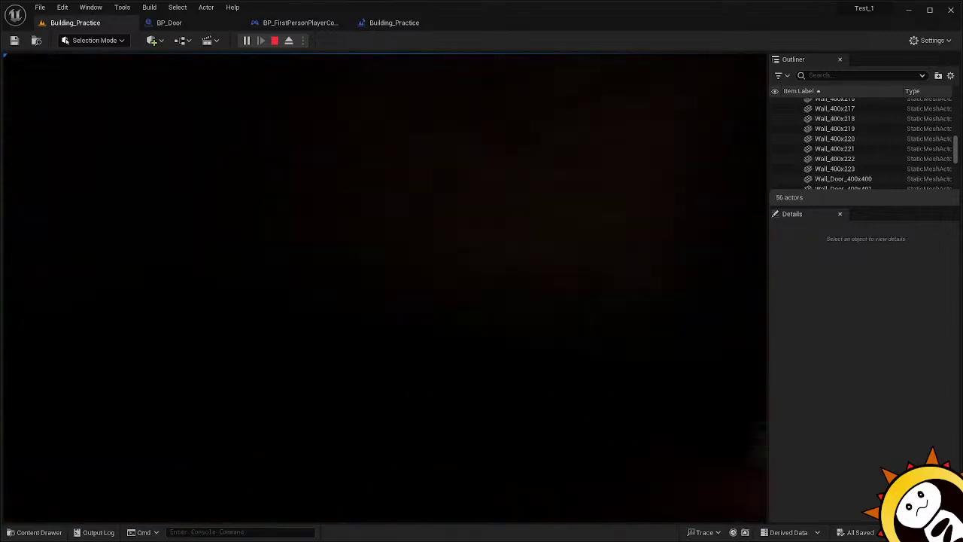
key(Escape)
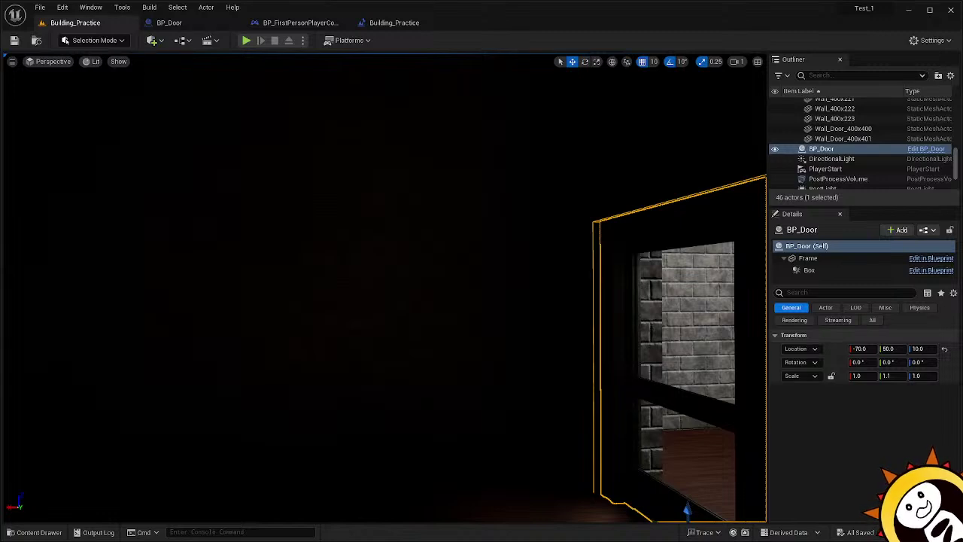
Set the Door component's collision preset in BP_Door to Custom and review its physics and collision settings.
click(173, 25)
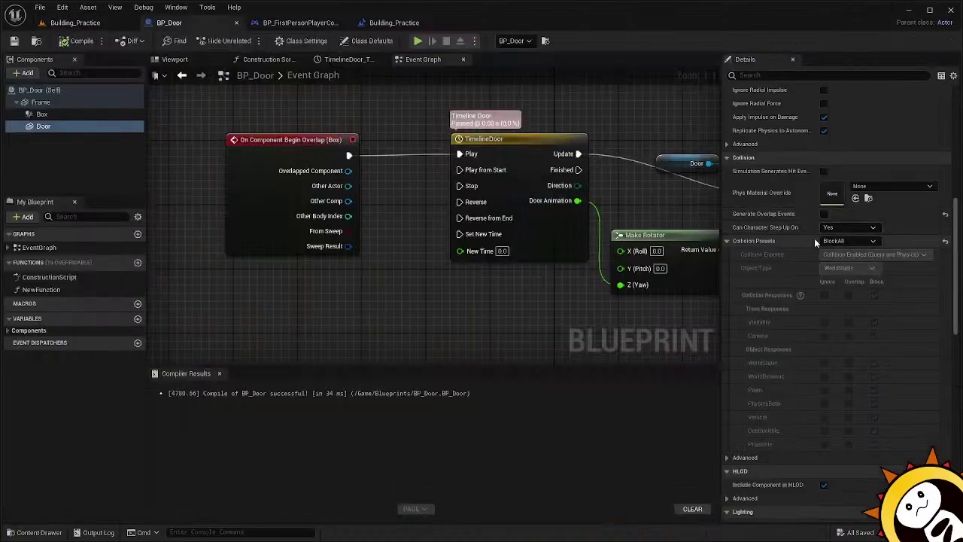
click(828, 241)
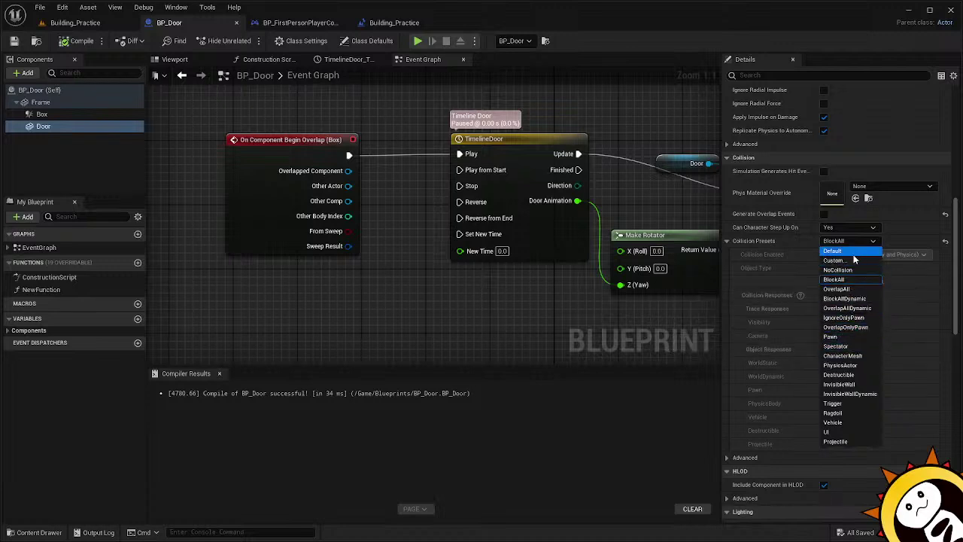
click(836, 260)
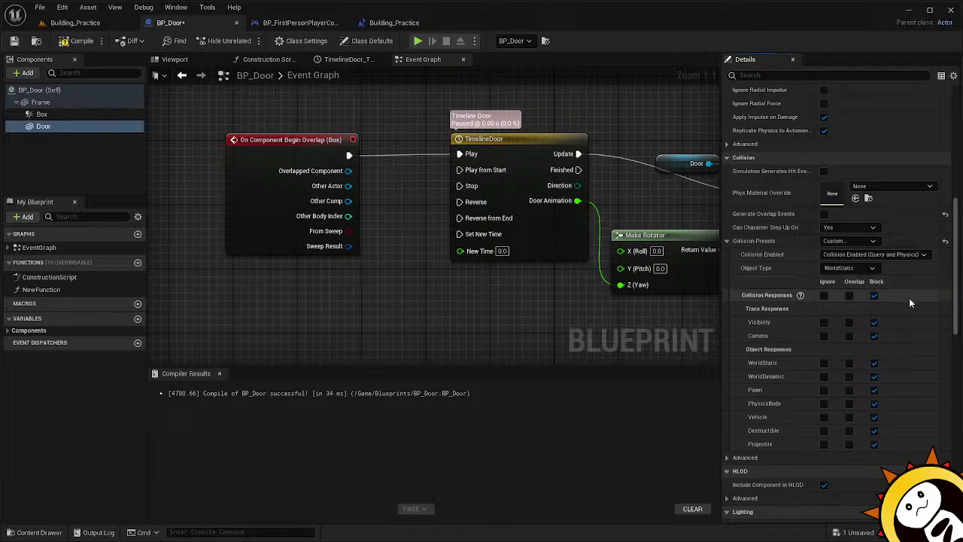
scroll(909, 302, down, 1)
scroll(906, 310, up, 1)
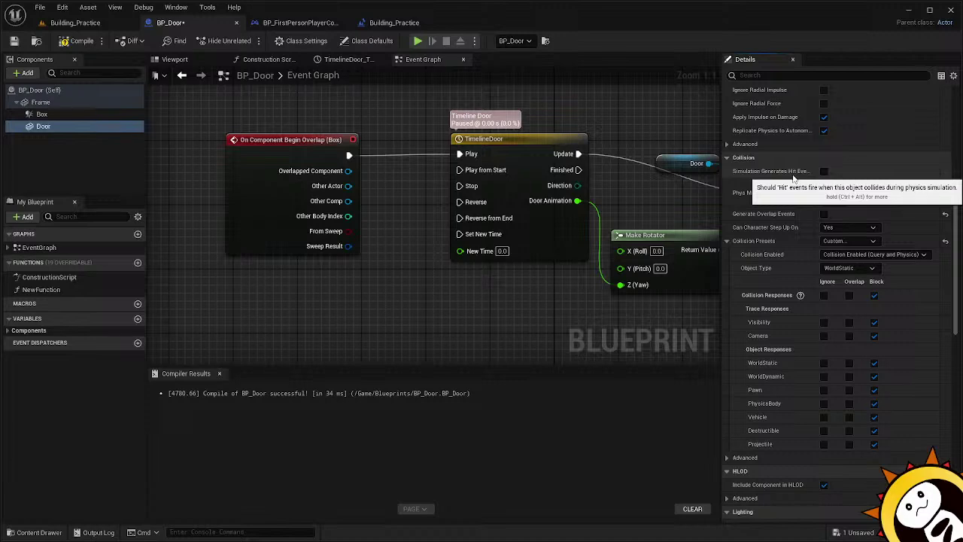
scroll(792, 177, up, 3)
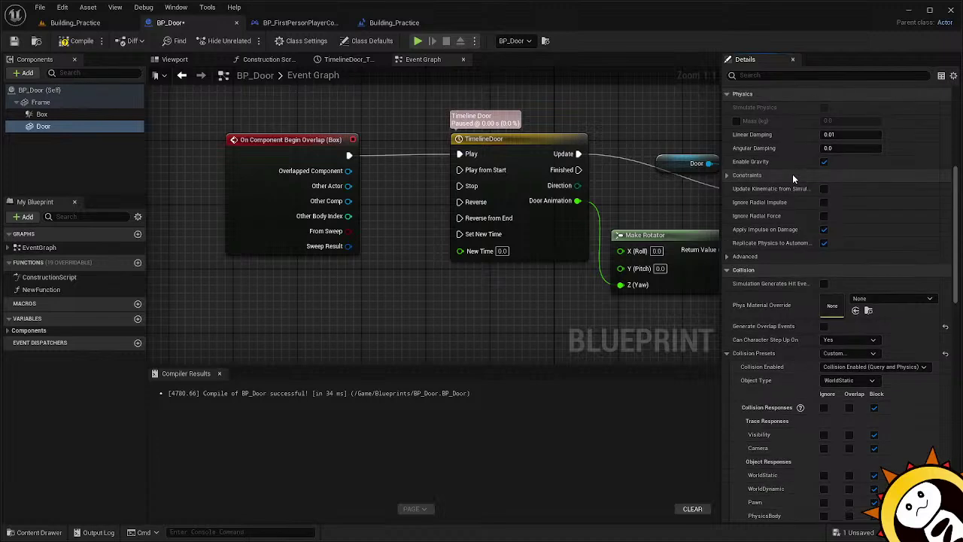
scroll(792, 174, down, 2)
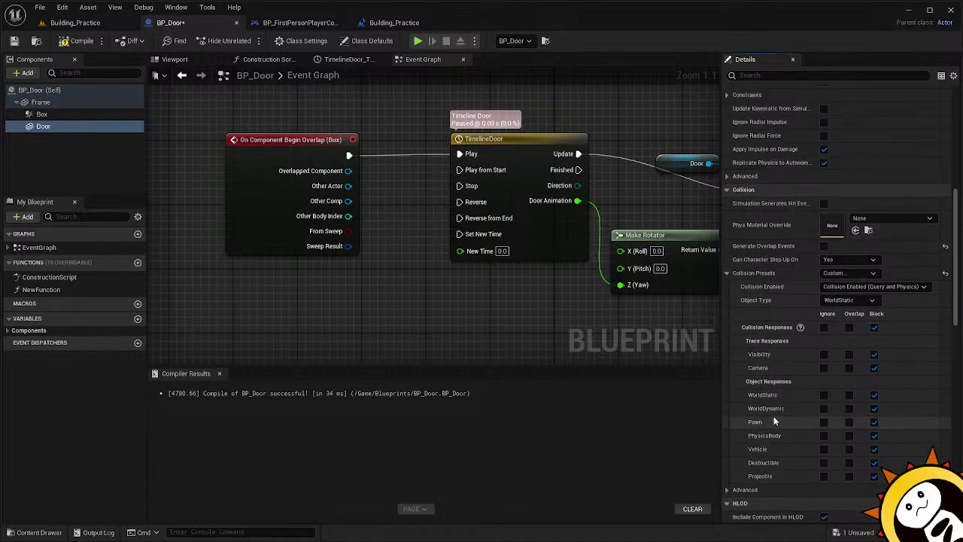
Review the Door component's details and set its collision preset to BlockAllDynamic.
scroll(773, 416, down, 5)
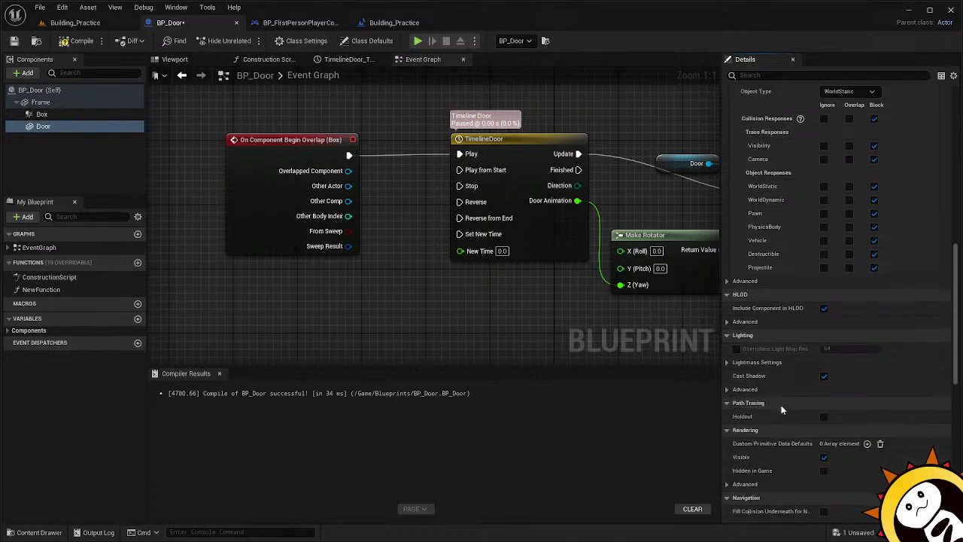
scroll(781, 406, up, 8)
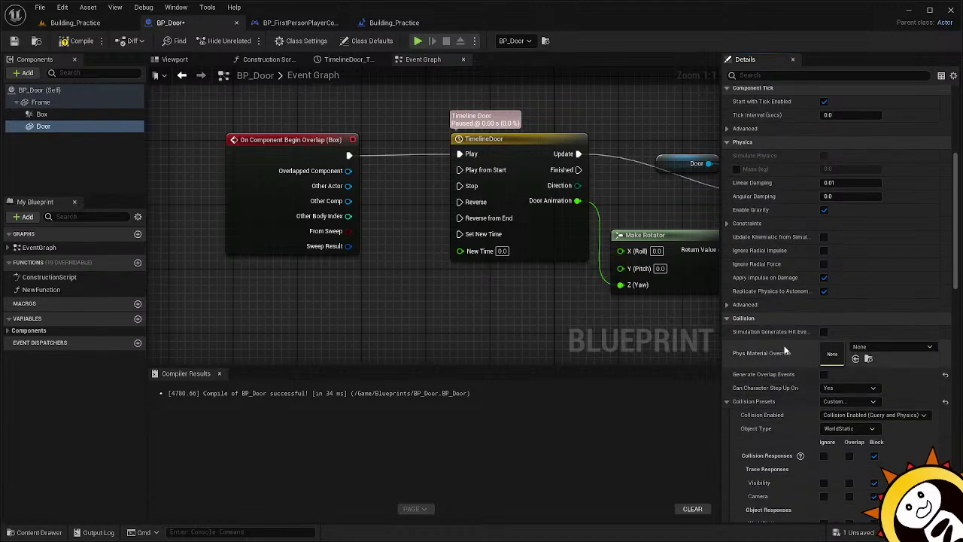
scroll(779, 292, up, 7)
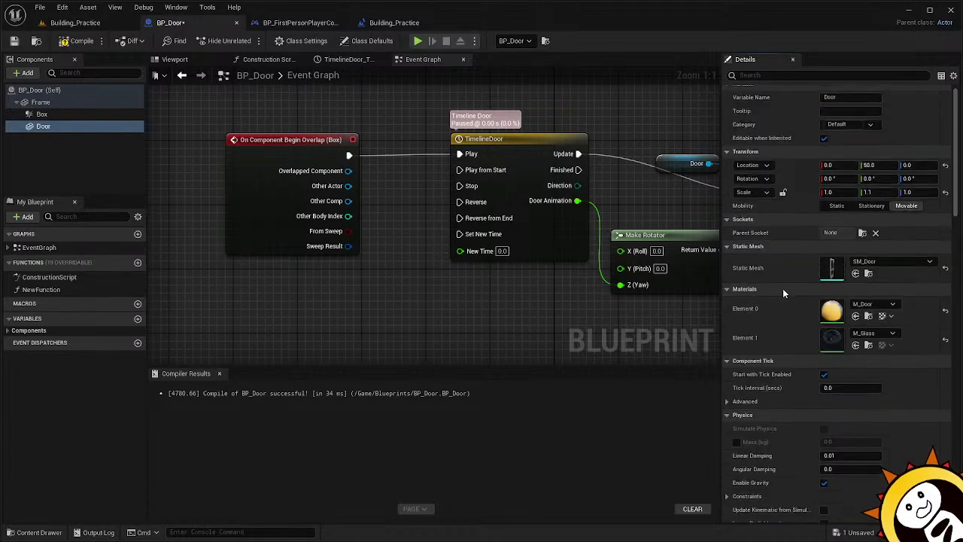
scroll(782, 293, up, 1)
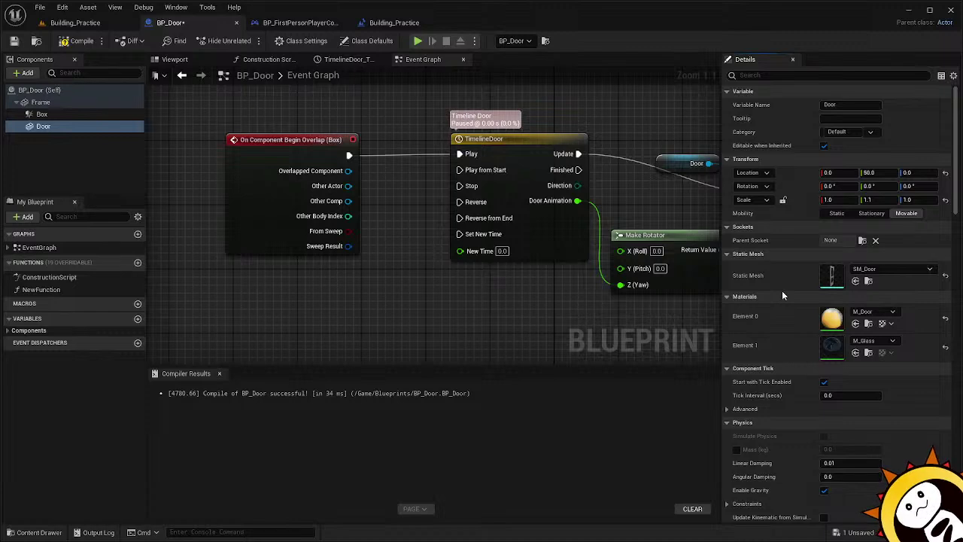
scroll(782, 293, down, 7)
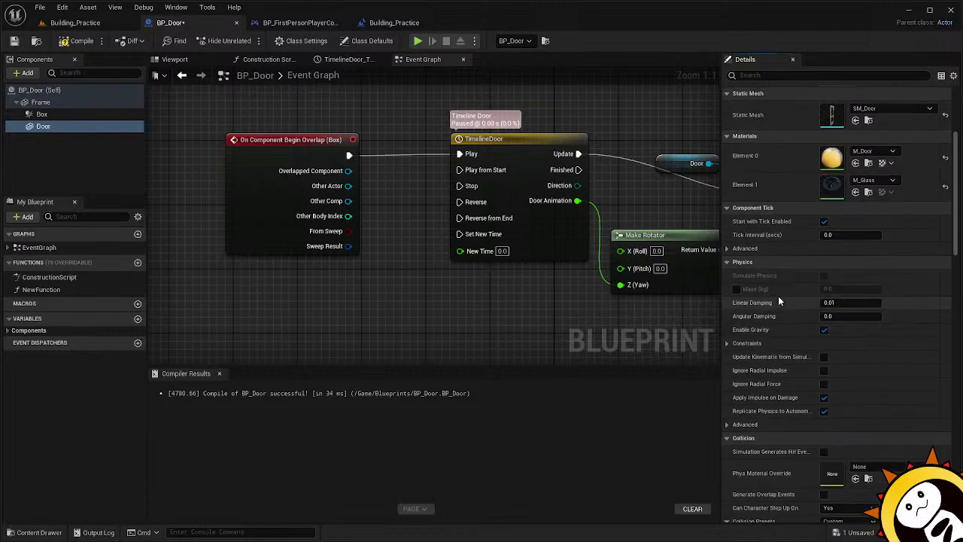
scroll(779, 296, down, 4)
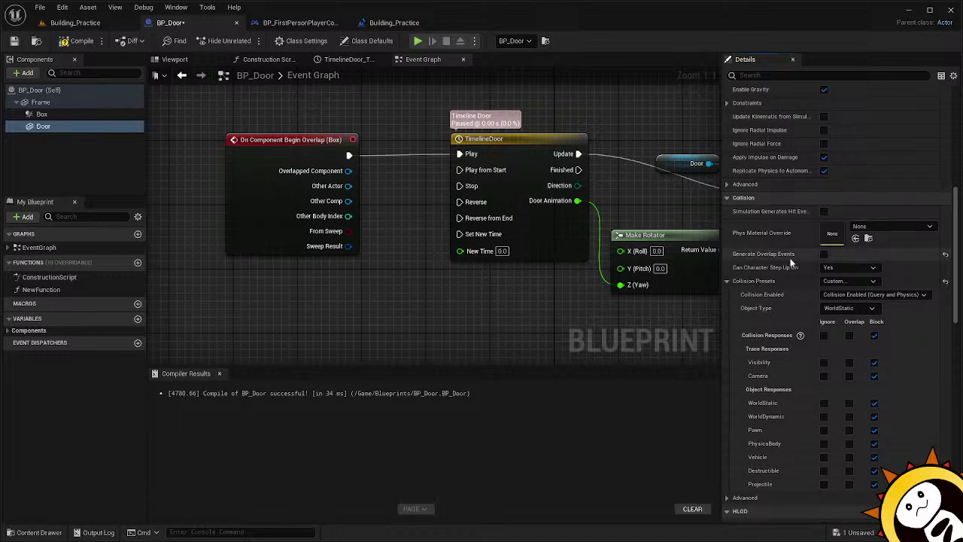
click(854, 281)
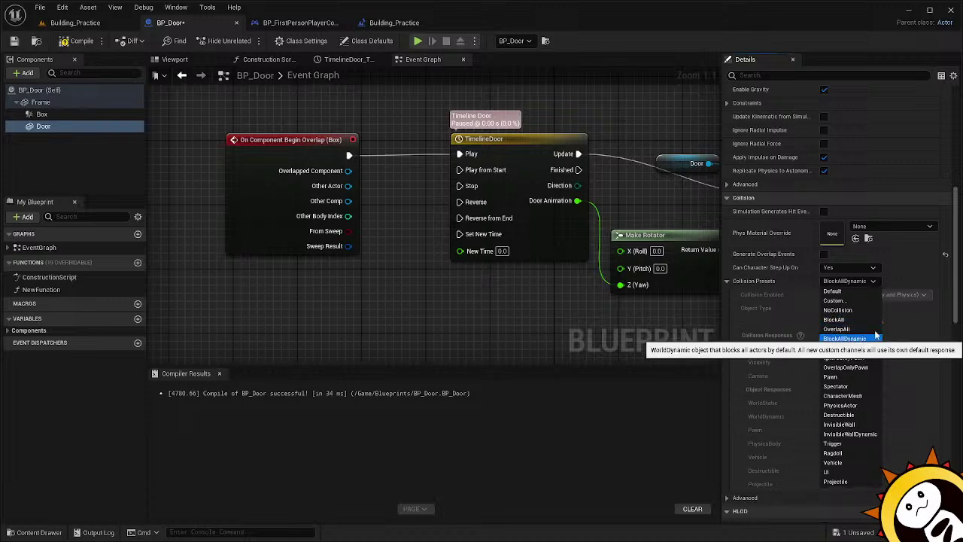
click(914, 281)
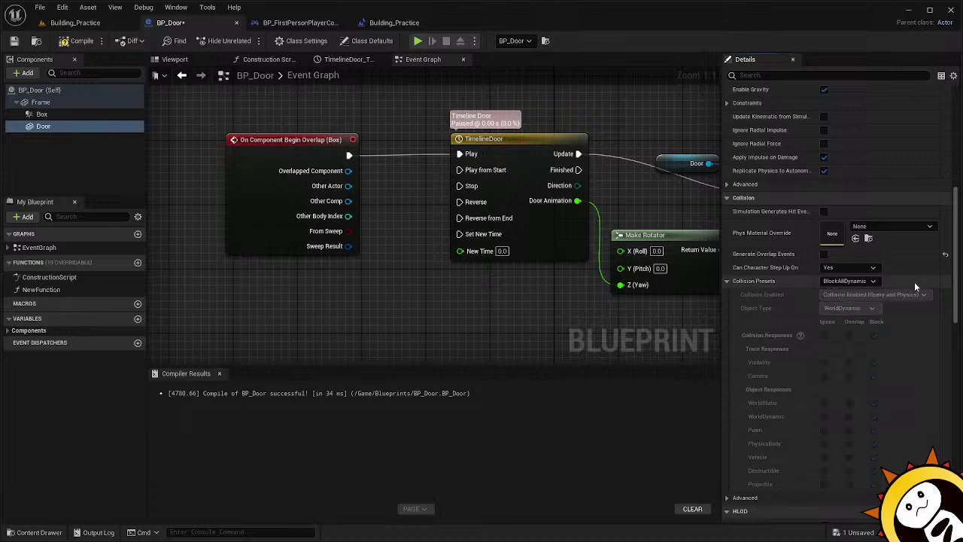
Set the Frame component's collision response for Pawn to Block and find the references to Frame.
click(45, 102)
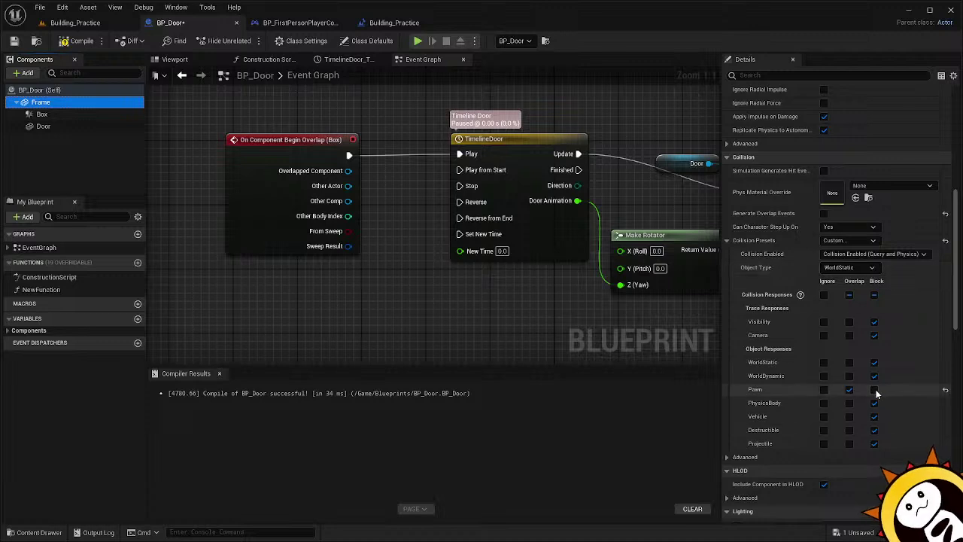
click(874, 389)
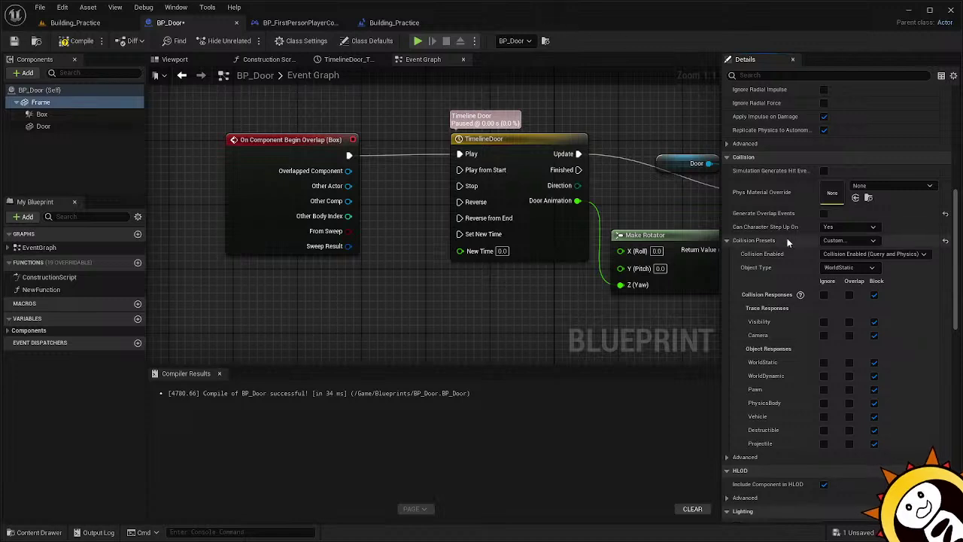
click(49, 108)
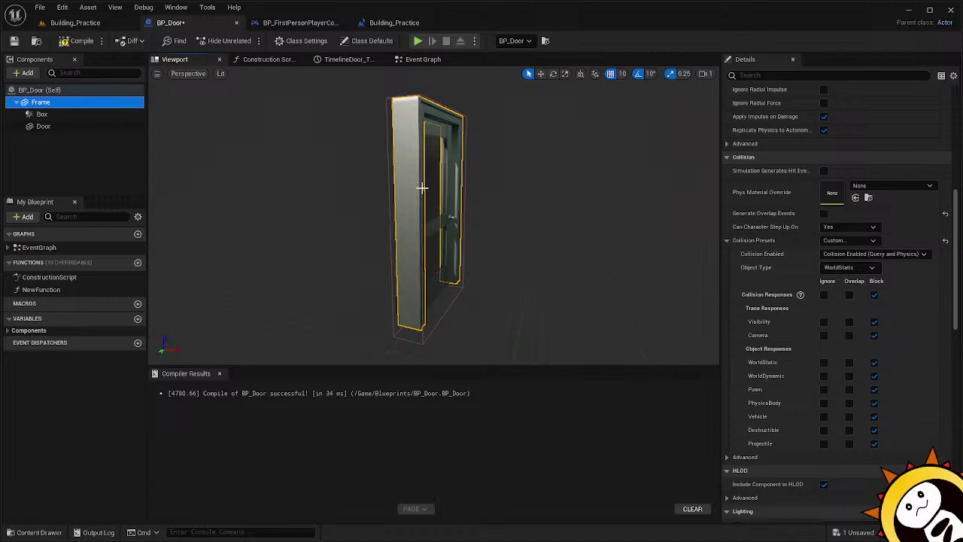
right_click(98, 106)
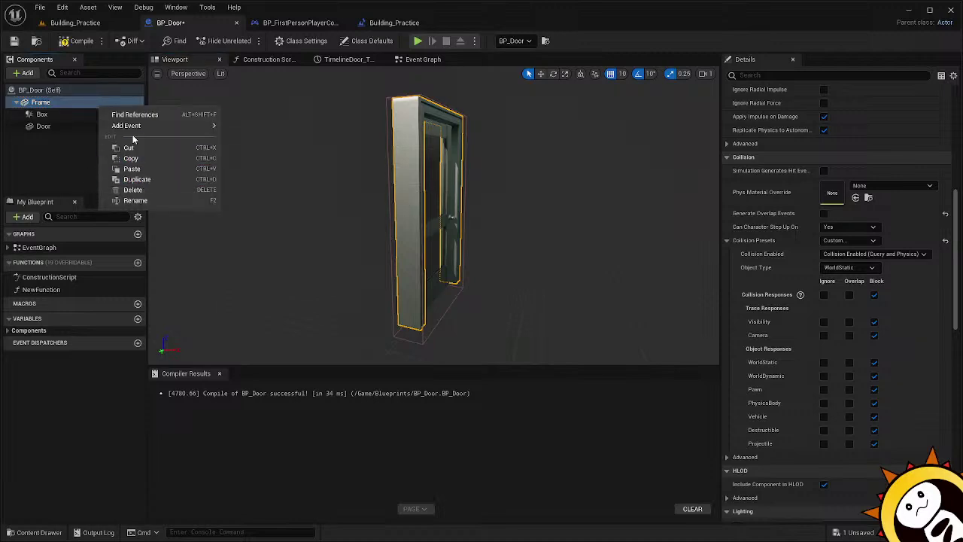
click(143, 115)
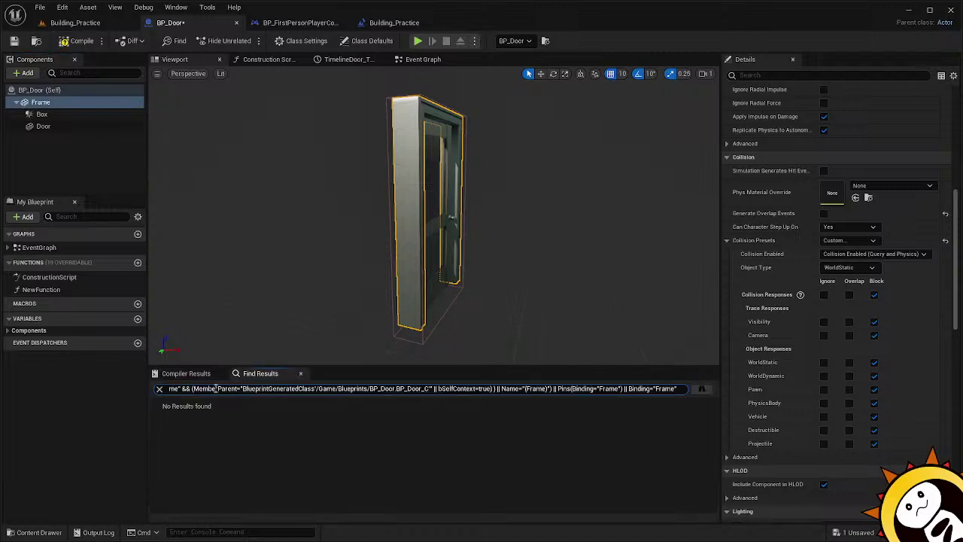
In the Building_Practice level, open the SM_DoorFrame static mesh used by BP_Door's Frame component.
click(66, 22)
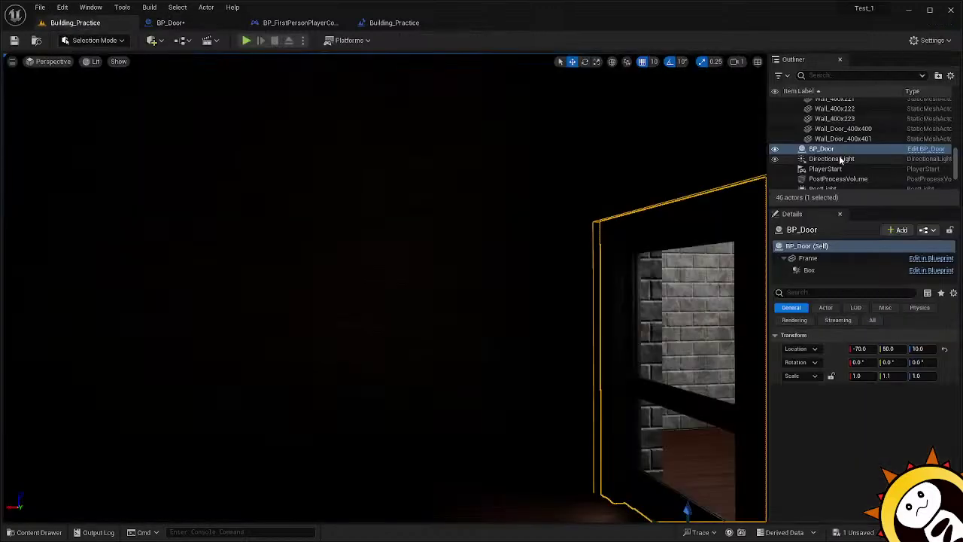
scroll(861, 160, up, 10)
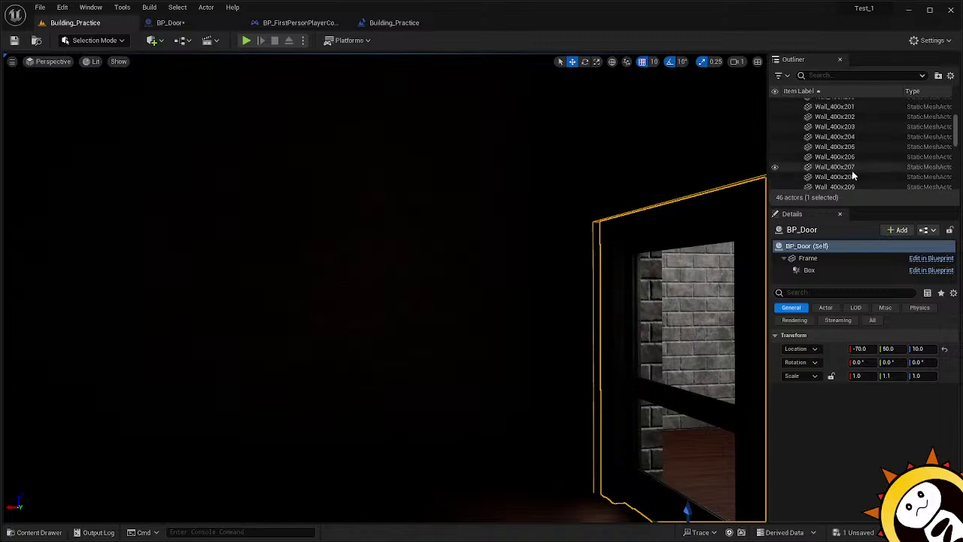
scroll(842, 169, down, 10)
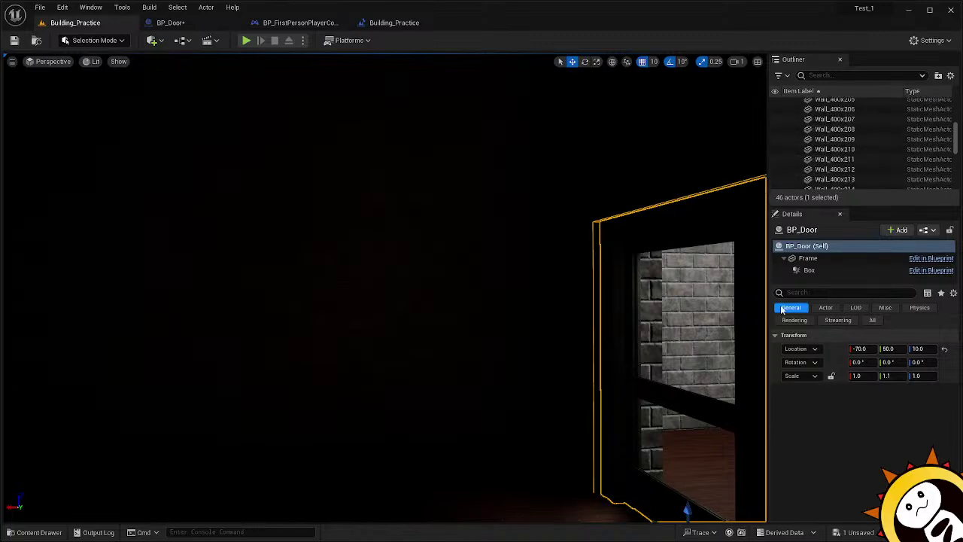
click(808, 258)
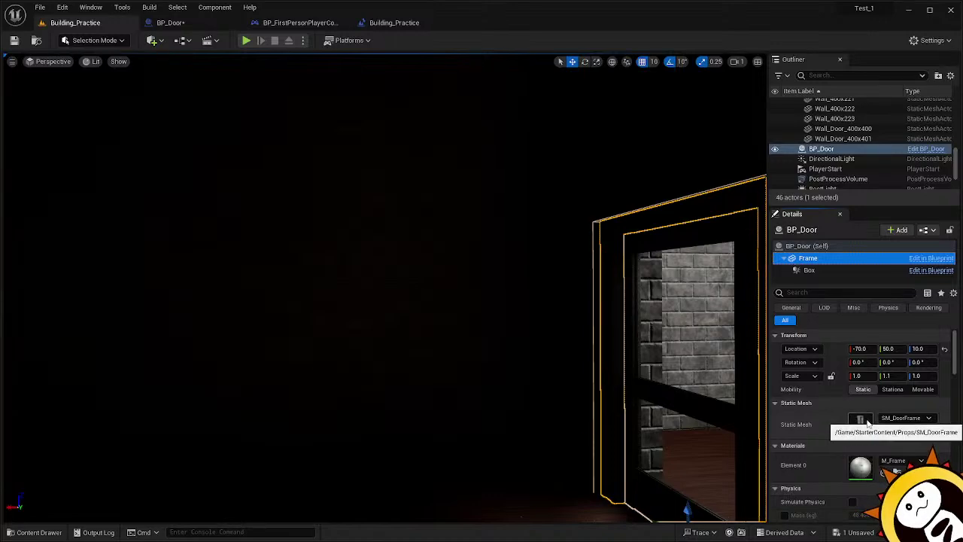
double_click(867, 424)
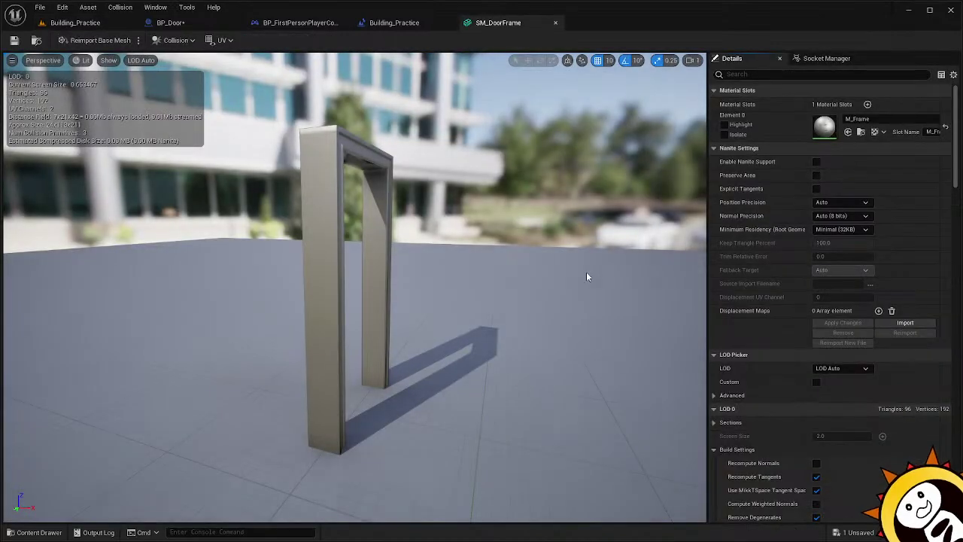
Examine SM_DoorFrame's build, LOD and collision settings, including its convex elements and the available collision presets.
scroll(771, 346, down, 2)
scroll(771, 358, down, 5)
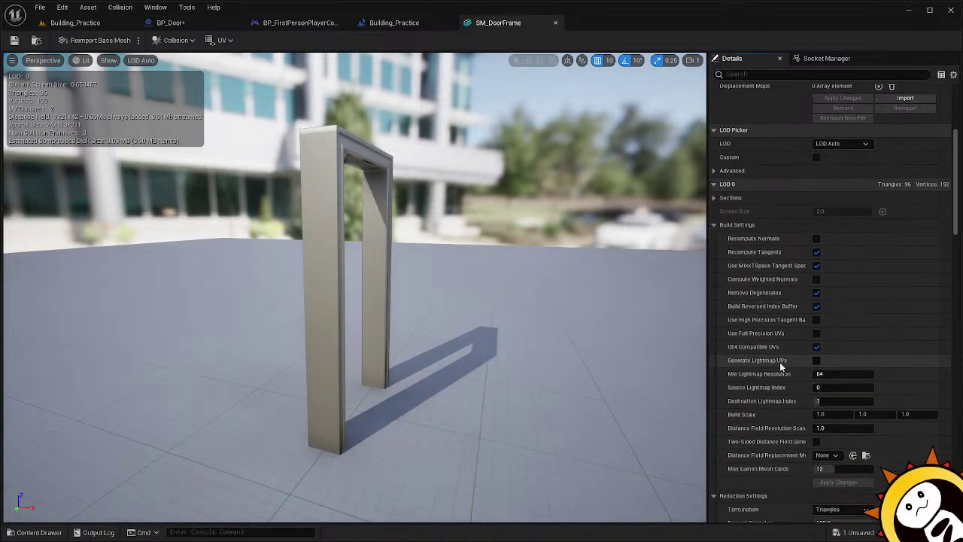
scroll(780, 362, down, 4)
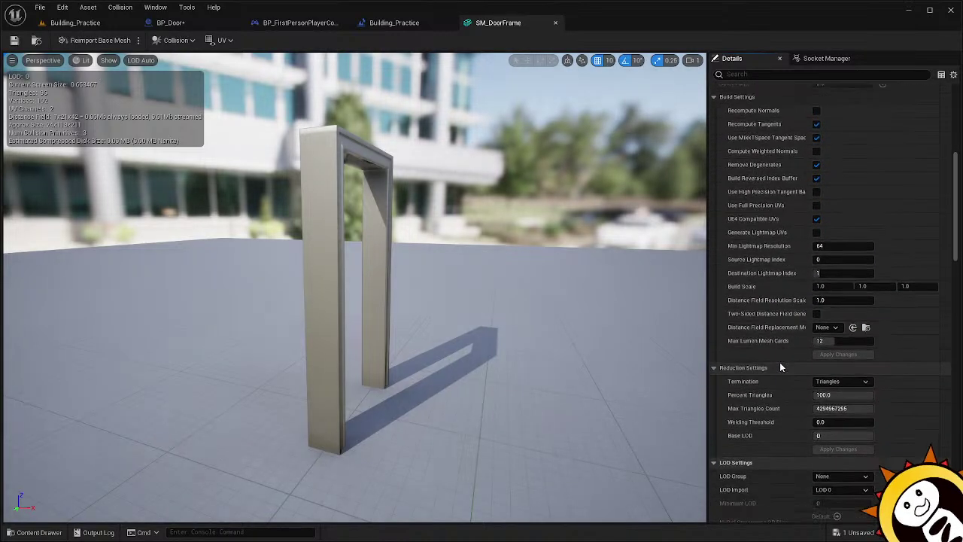
scroll(780, 362, down, 7)
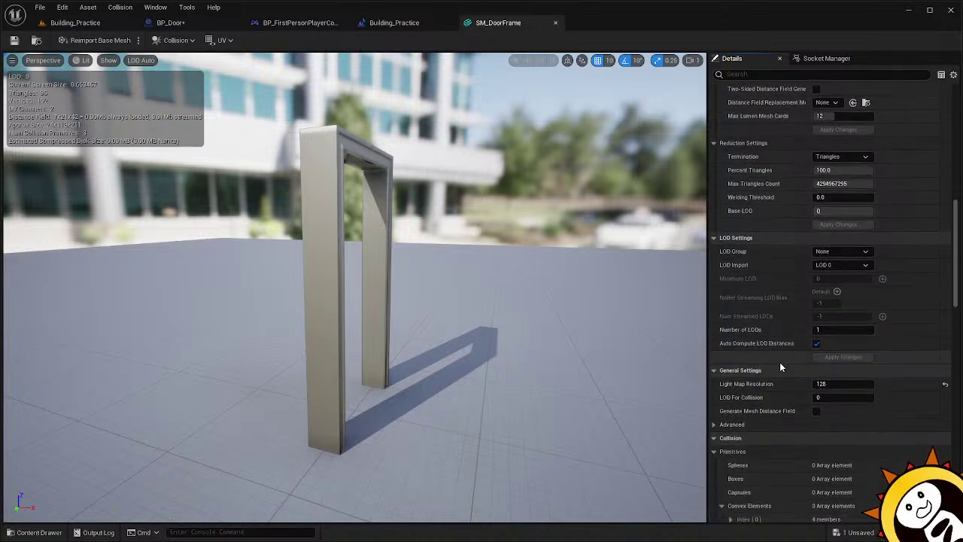
scroll(780, 362, down, 6)
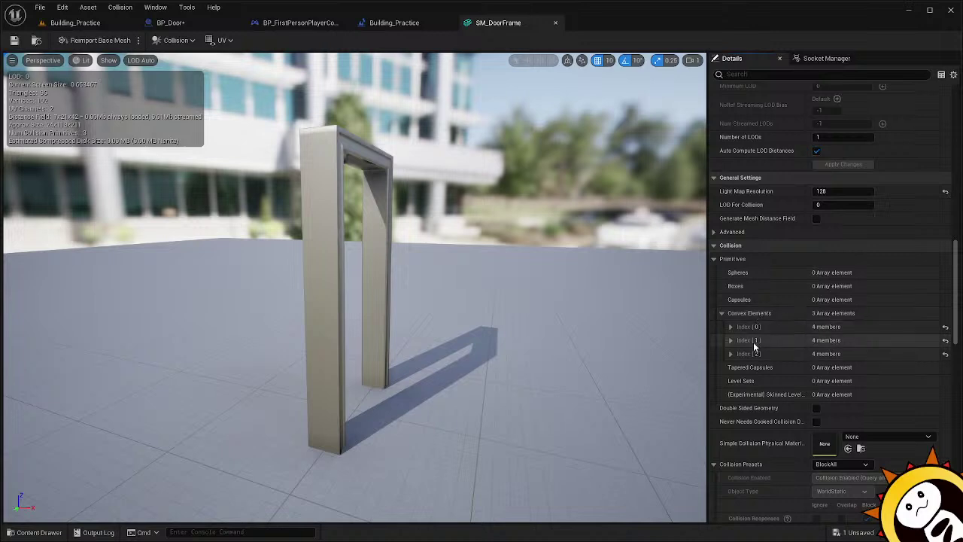
scroll(740, 365, down, 3)
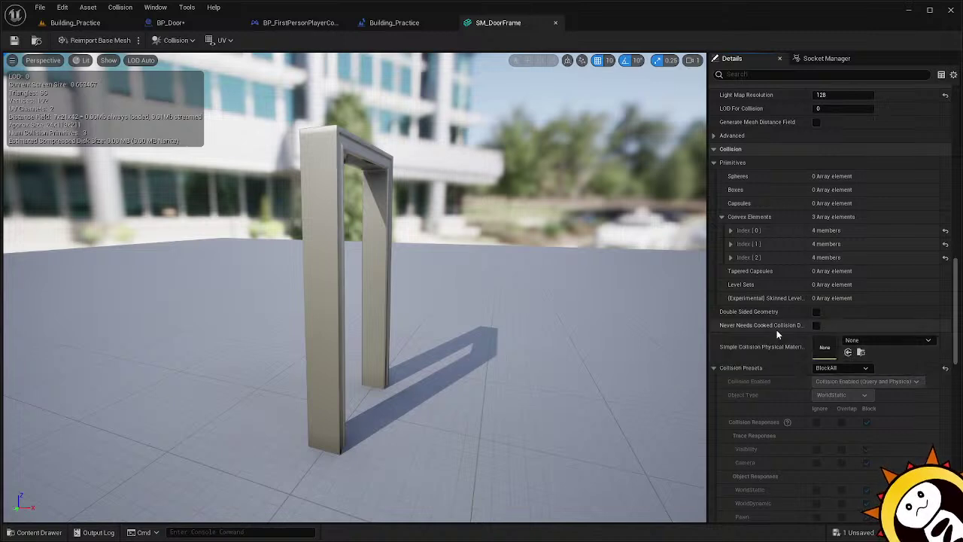
scroll(770, 340, down, 1)
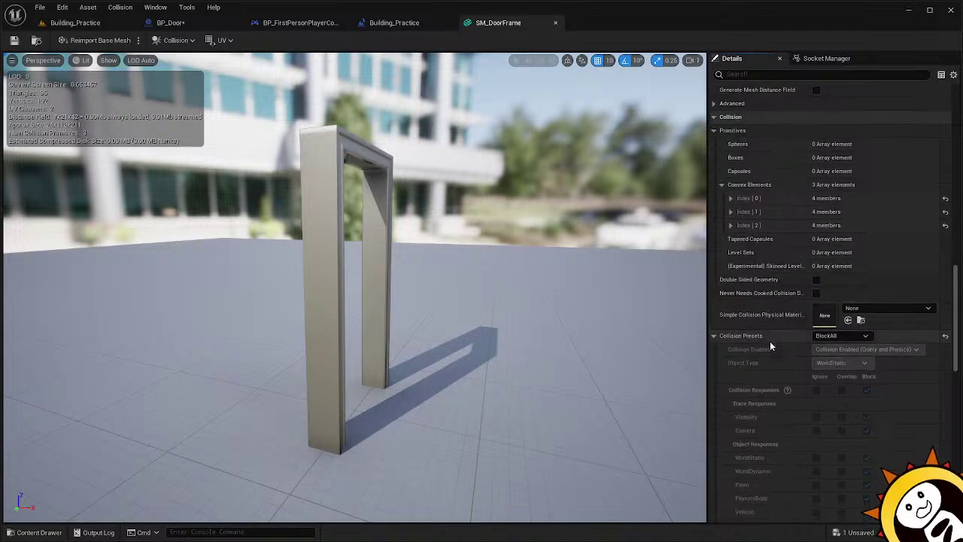
scroll(770, 341, down, 1)
click(832, 320)
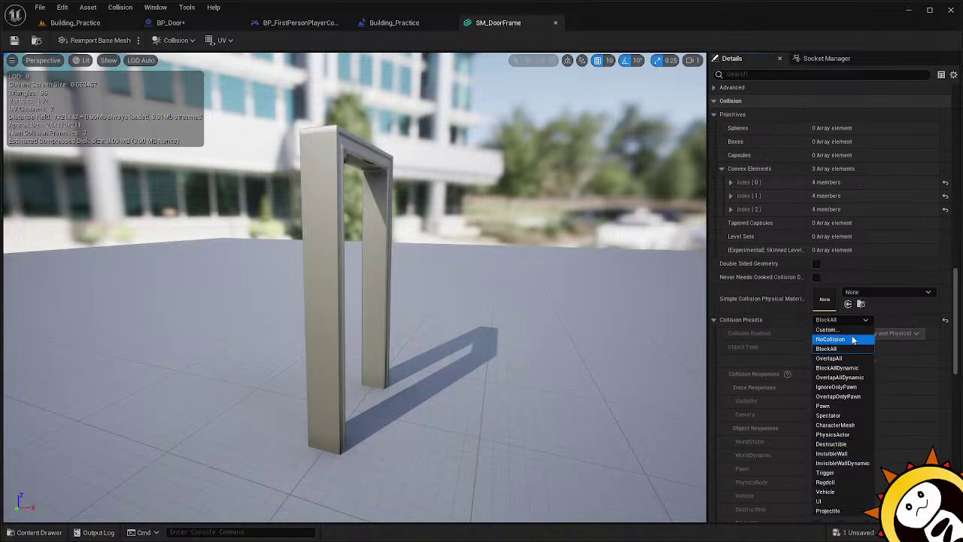
click(763, 323)
scroll(782, 324, down, 3)
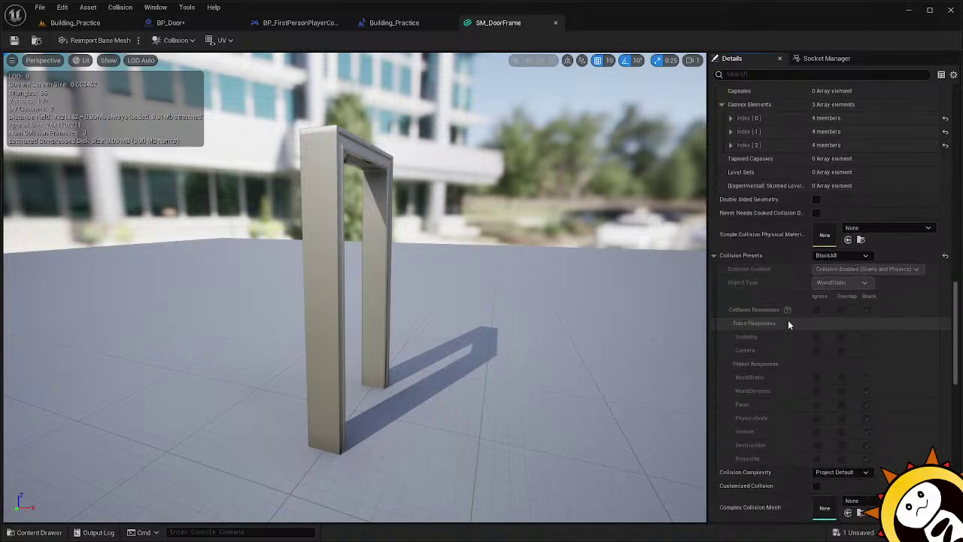
Switch SM_DoorFrame's collision preset to Pawn and from there to Custom, reviewing the Collision Enabled and Object Type options.
click(851, 256)
click(835, 341)
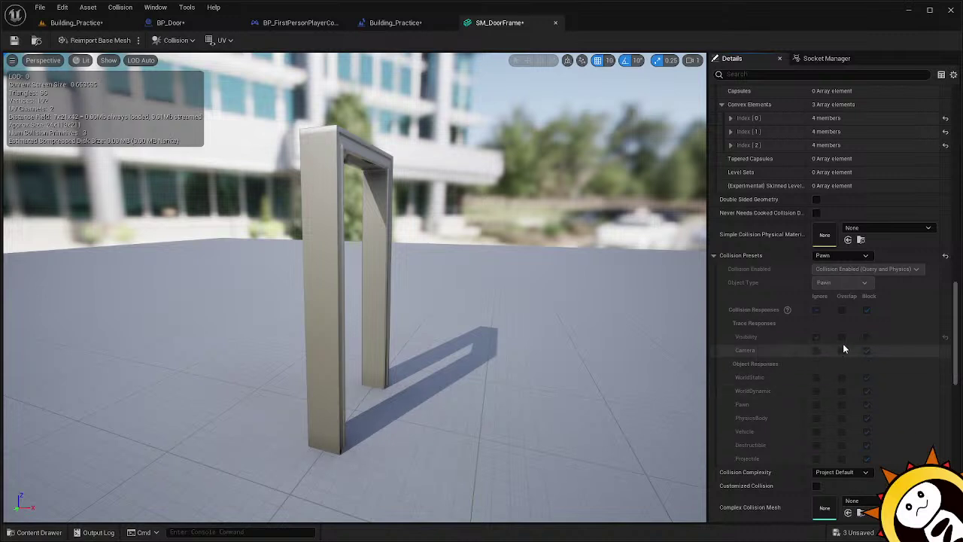
click(848, 257)
click(858, 267)
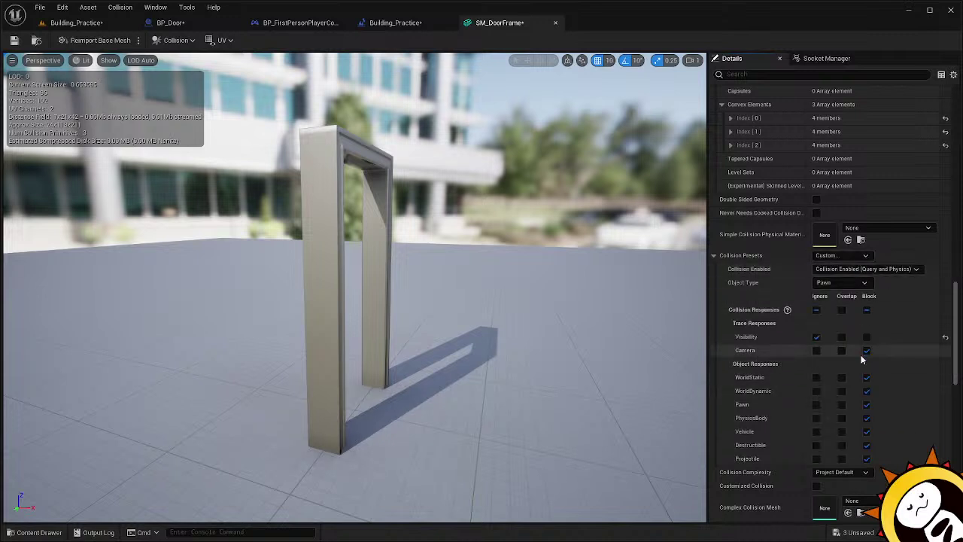
click(892, 270)
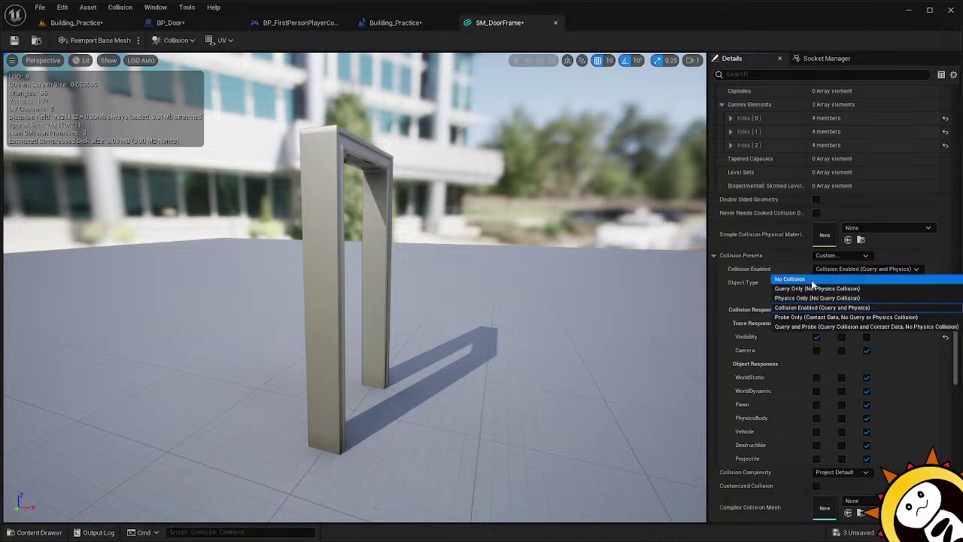
key(Escape)
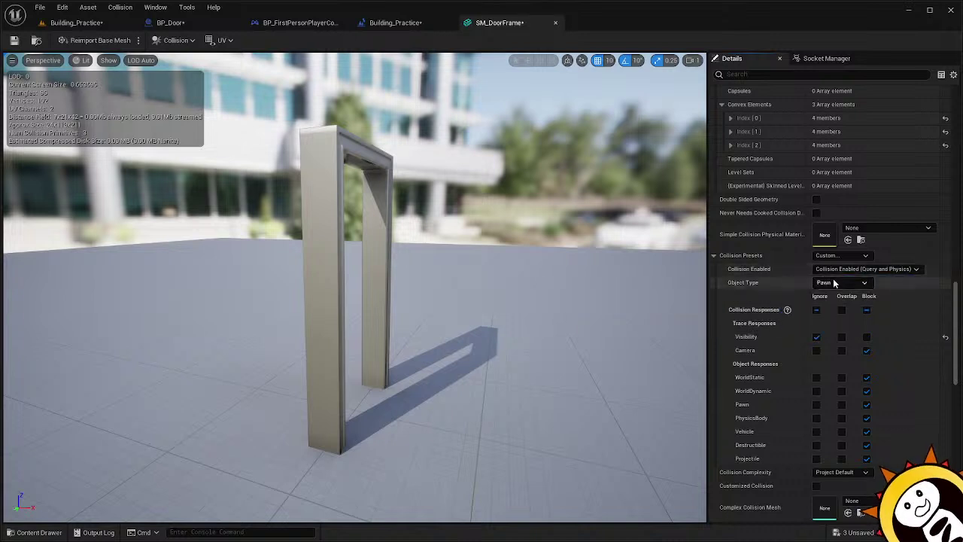
click(832, 282)
click(780, 283)
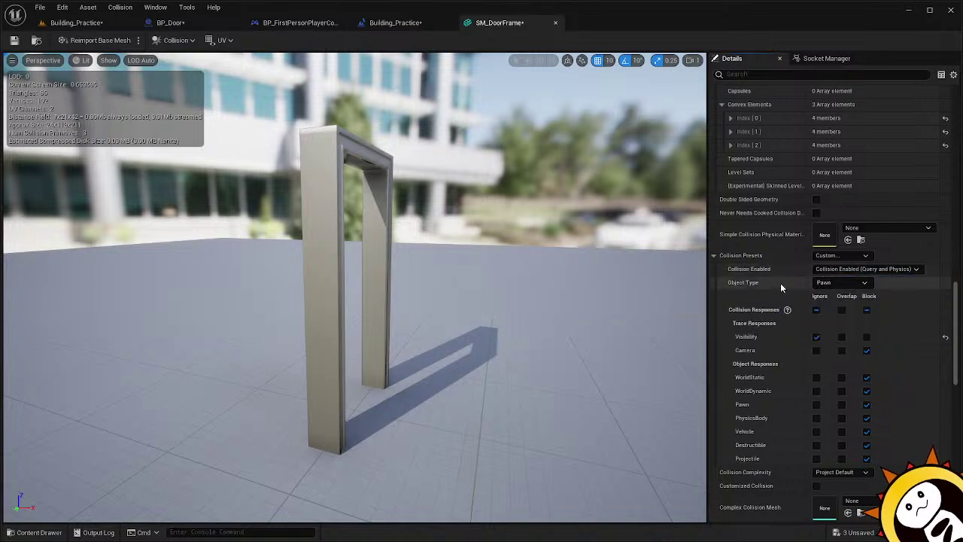
Set SM_DoorFrame's Collision Complexity to Use Simple Collision As Complex, and save the mesh and the Building_Practice level blueprint.
scroll(791, 378, down, 2)
click(839, 407)
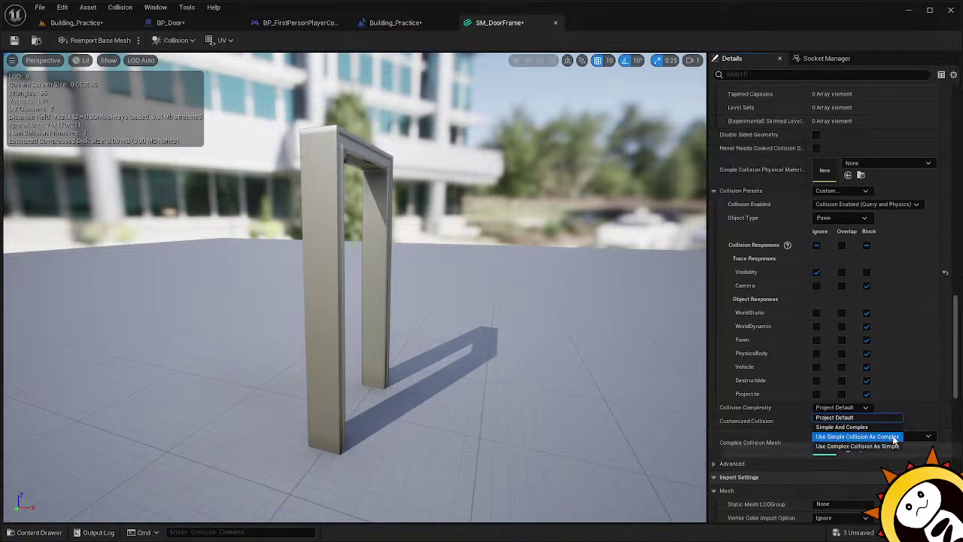
click(858, 437)
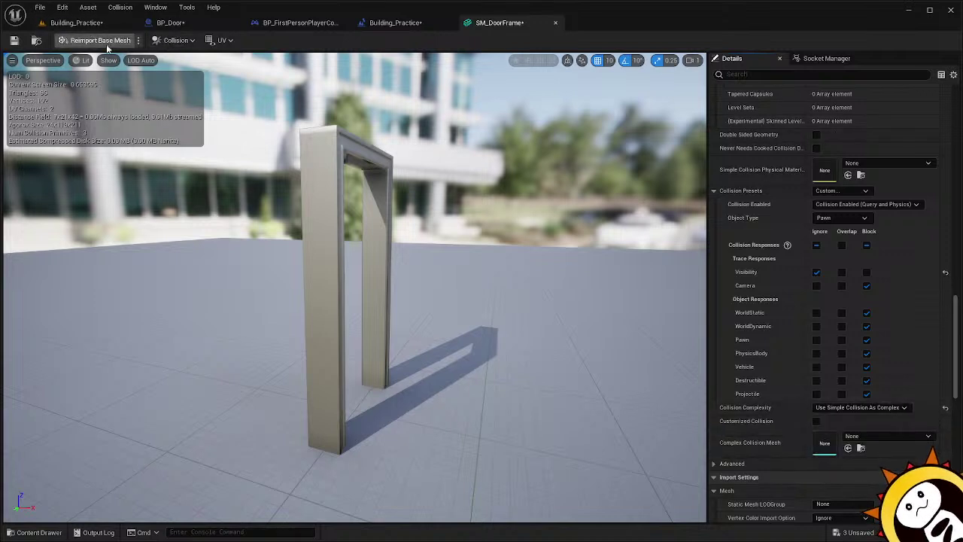
click(14, 40)
click(406, 22)
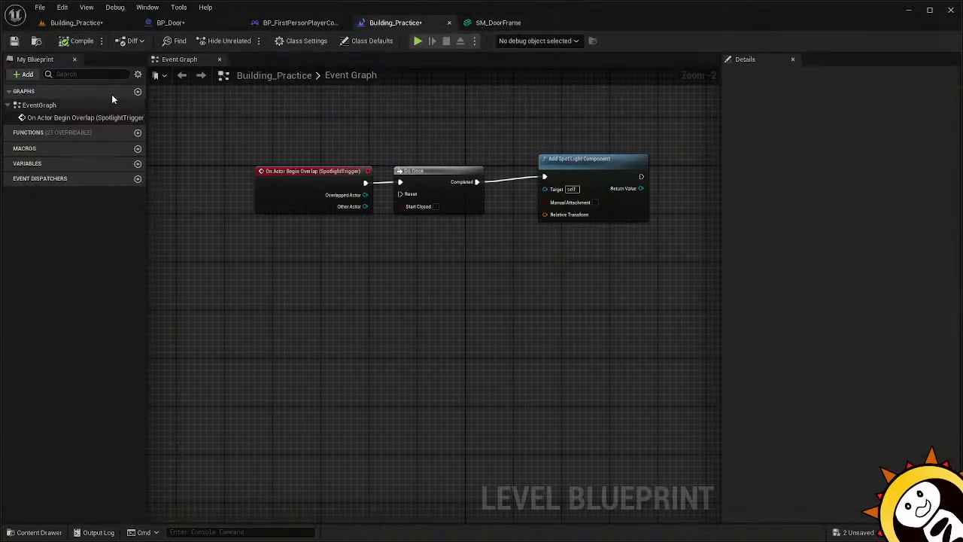
click(14, 41)
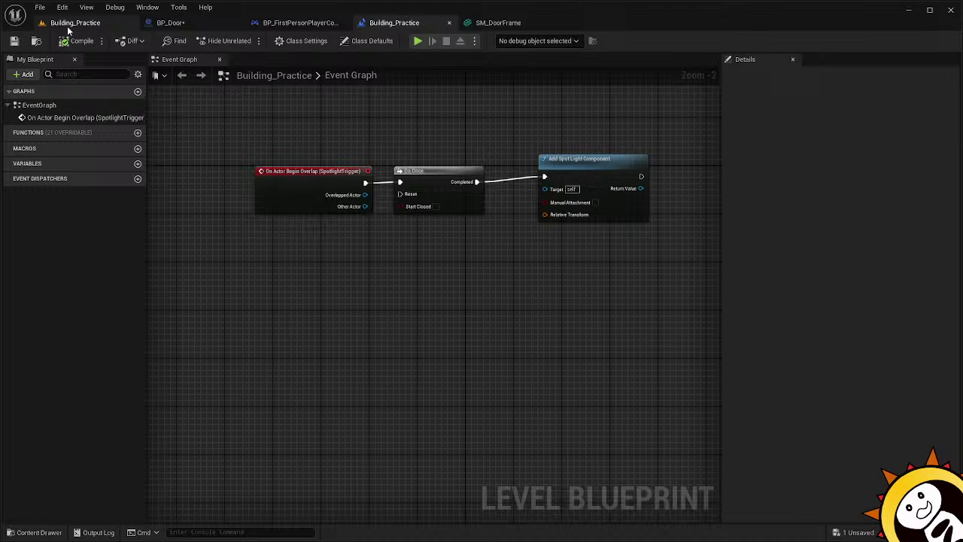
Save BP_Door, reset the Frame component's collision preset to its default, and compile the blueprint with the Door component selected.
click(170, 22)
click(14, 41)
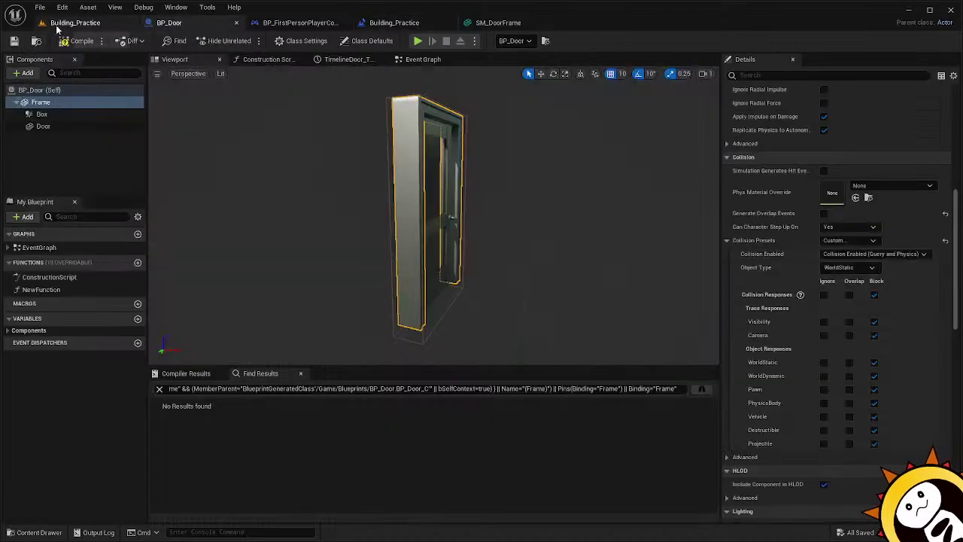
click(78, 42)
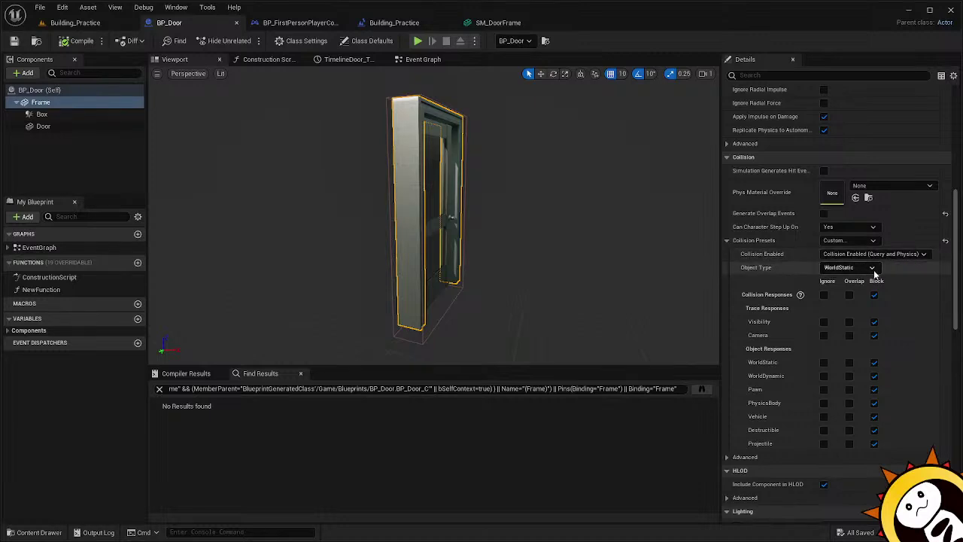
click(945, 241)
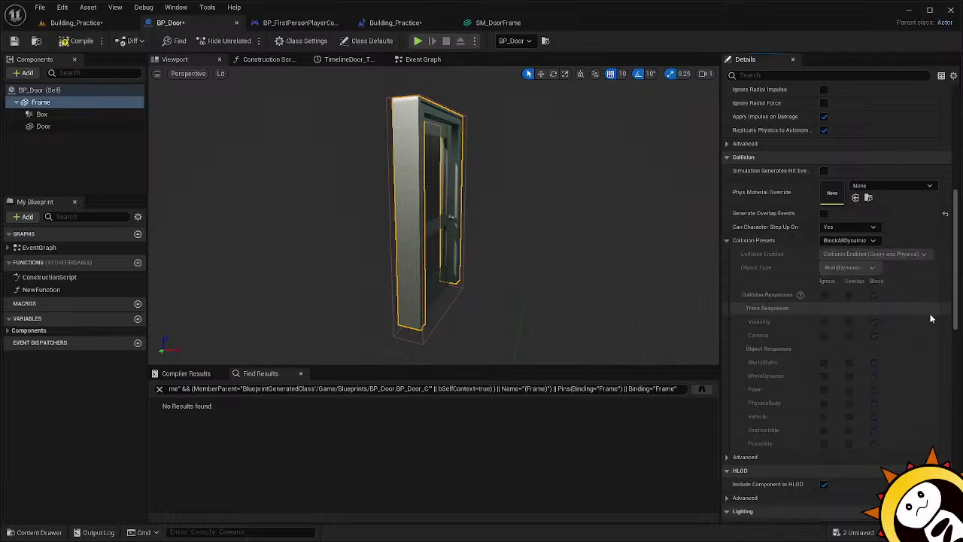
click(59, 128)
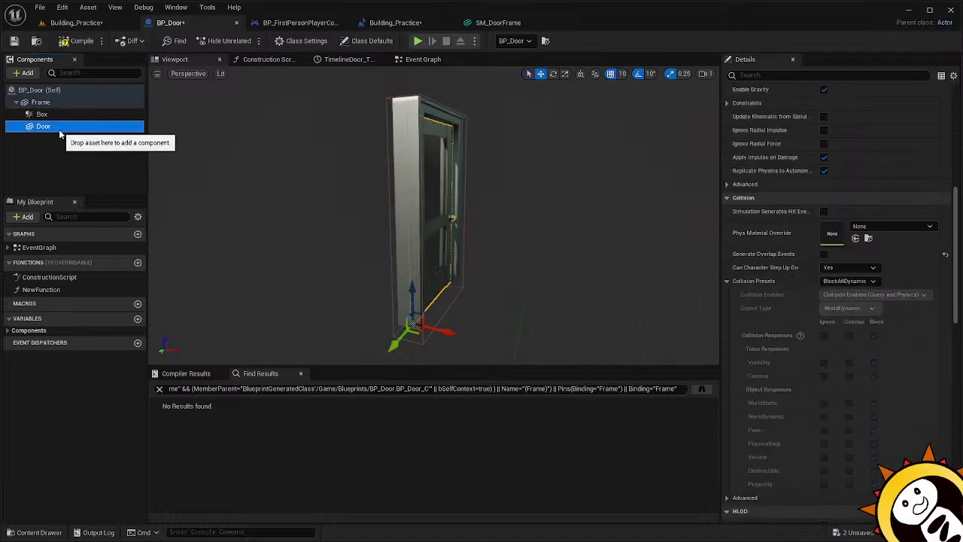
click(81, 40)
Play-test the Building_Practice level by walking up to the door and trying to pass through the doorway, and end the session.
click(75, 24)
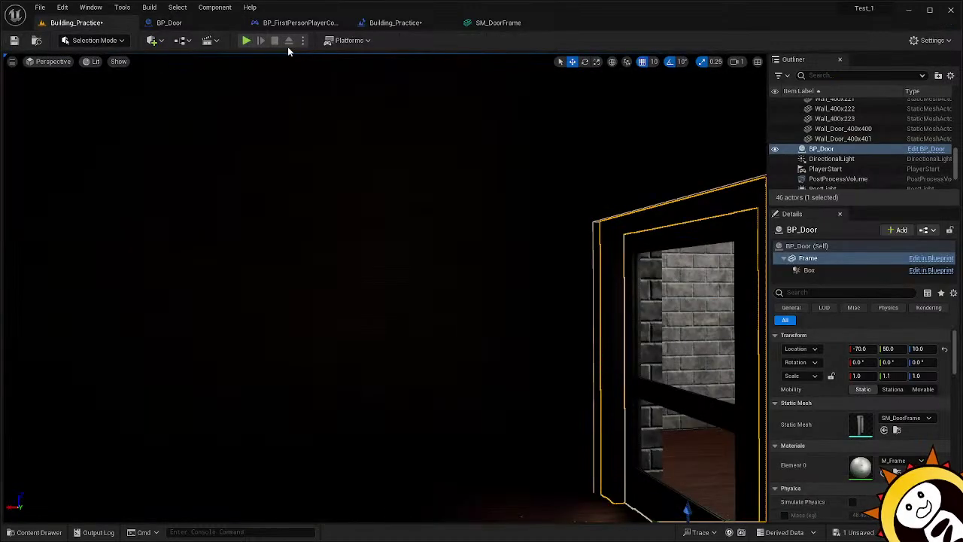
click(247, 40)
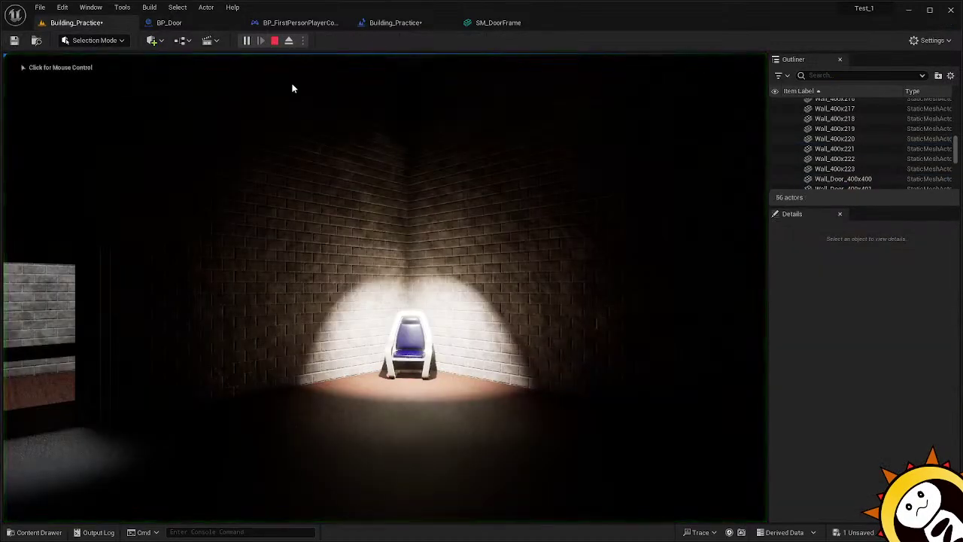
click(299, 145)
key(w)
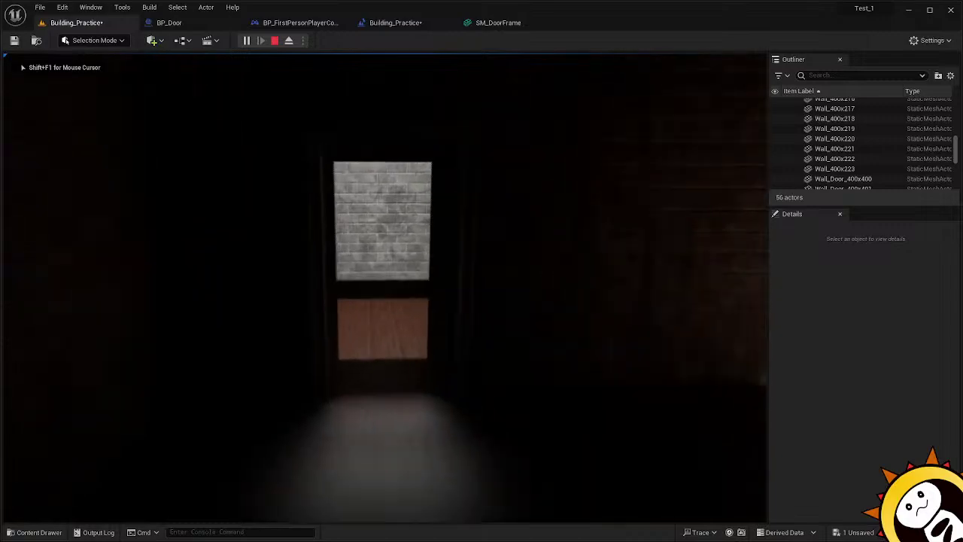
key(s)
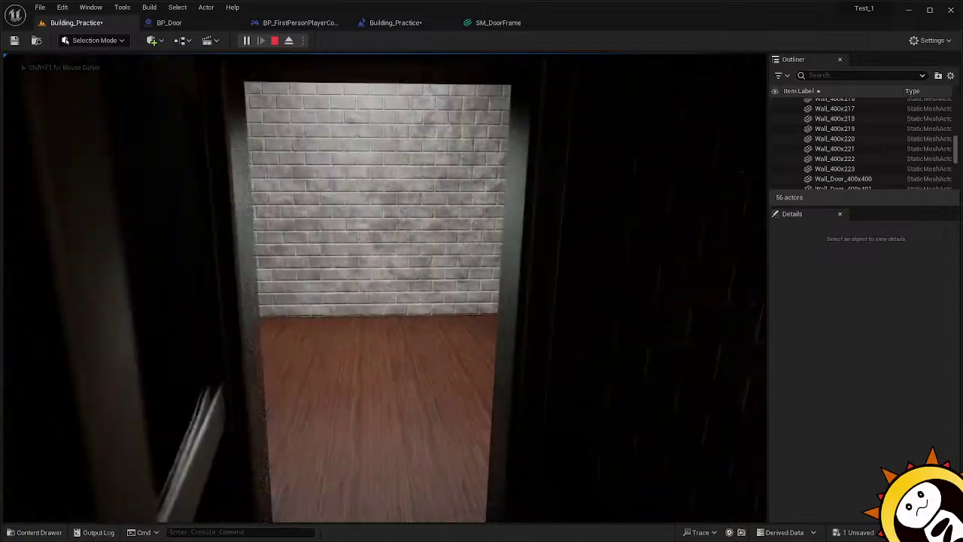
key(w)
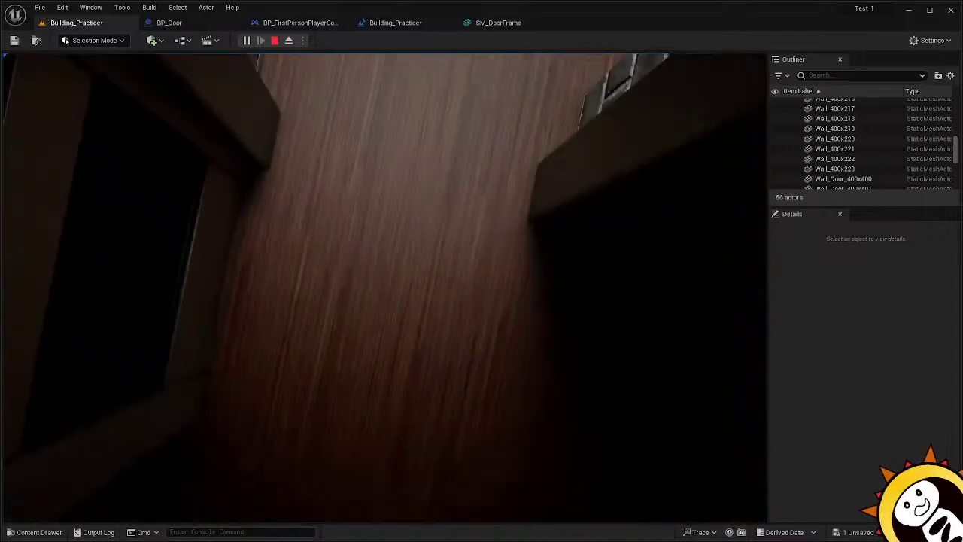
key(Escape)
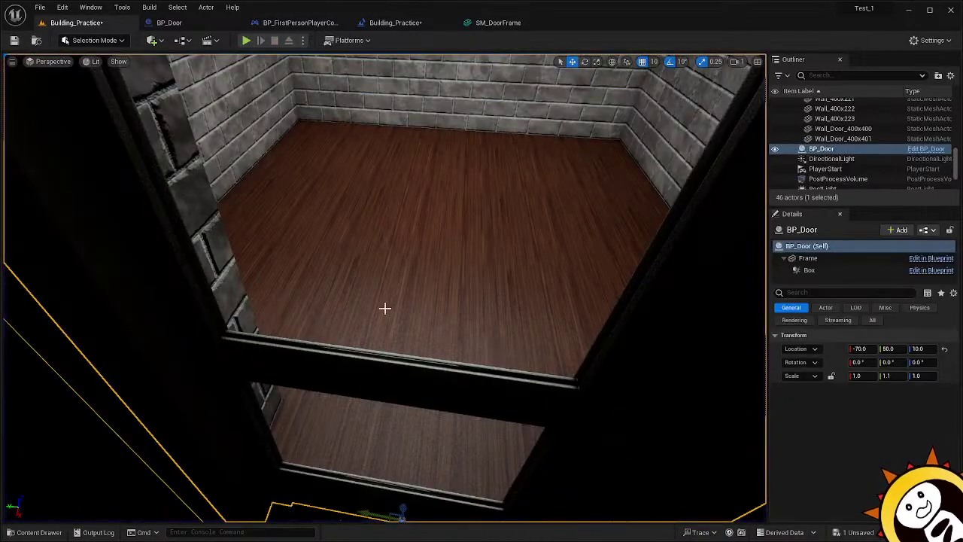
Close the BP_FirstPersonPlayerController blueprint and the Building_Practice level blueprint.
mouse_move(394, 268)
mouse_down()
mouse_move(393, 353)
mouse_move(395, 261)
mouse_up()
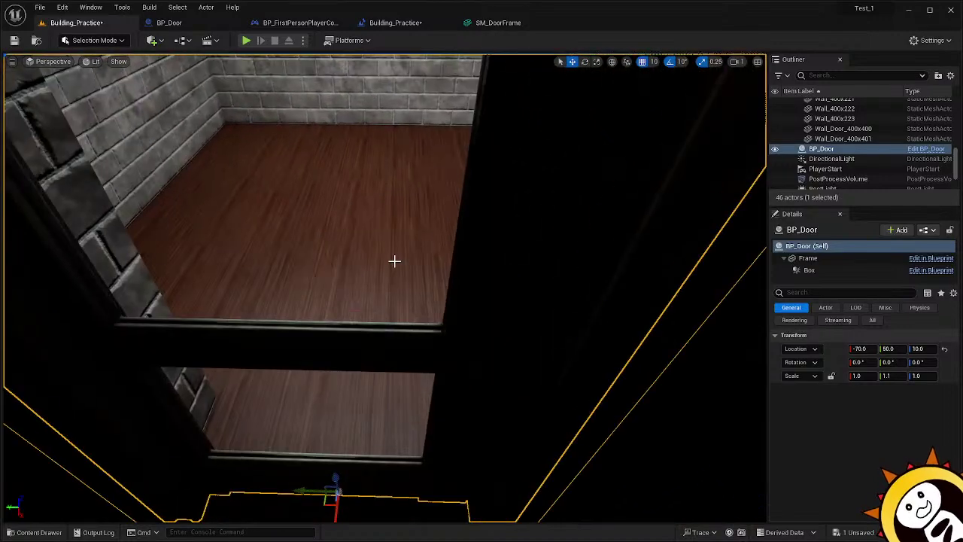
right_drag(395, 261, 396, 196)
drag(395, 261, 394, 297)
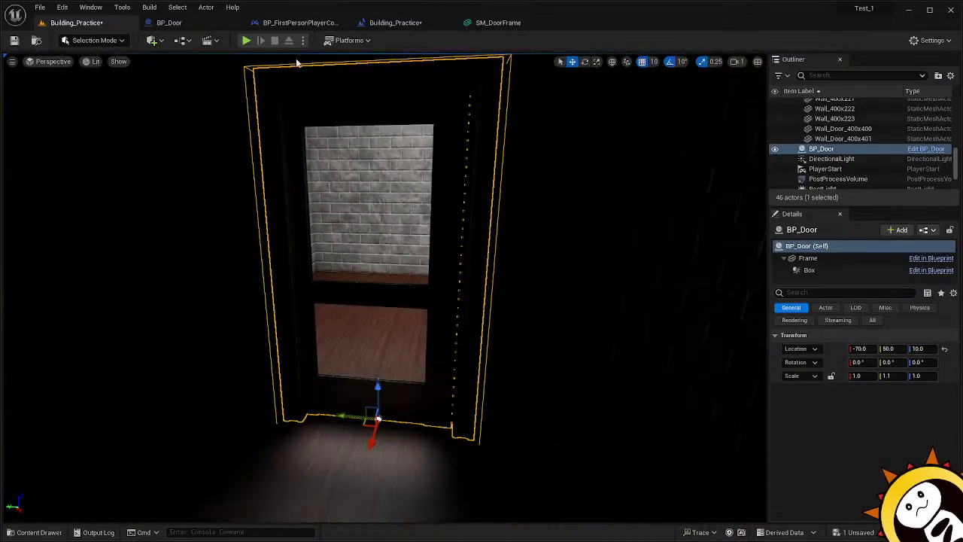
click(290, 23)
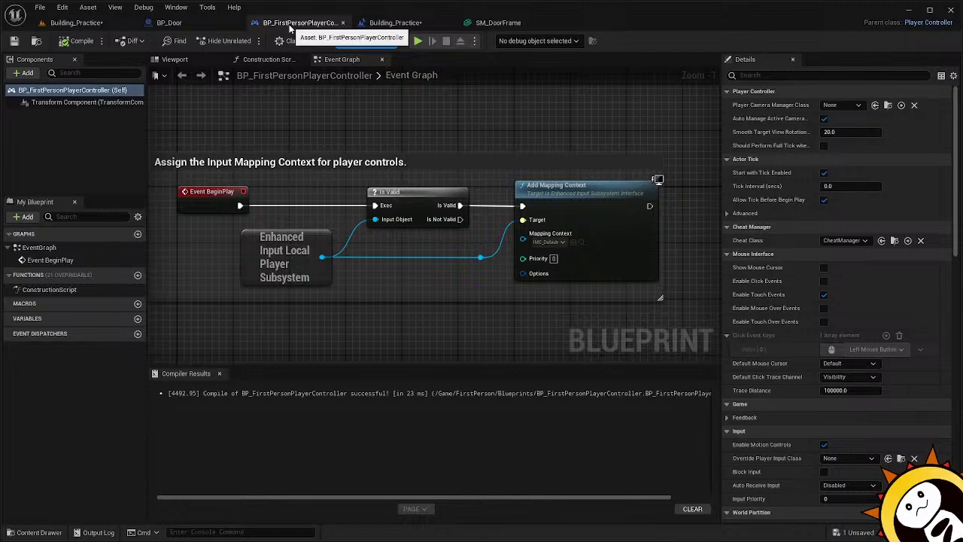
click(342, 23)
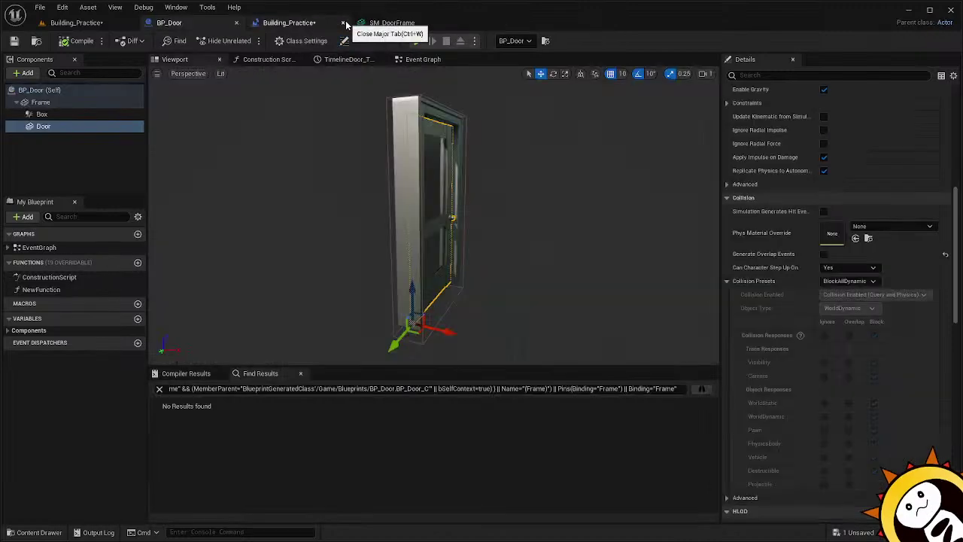
click(309, 23)
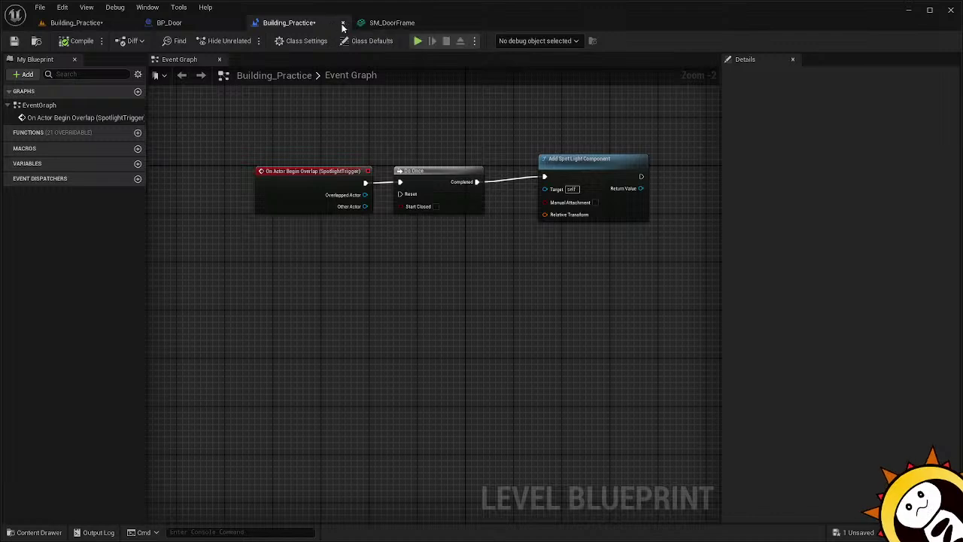
click(342, 22)
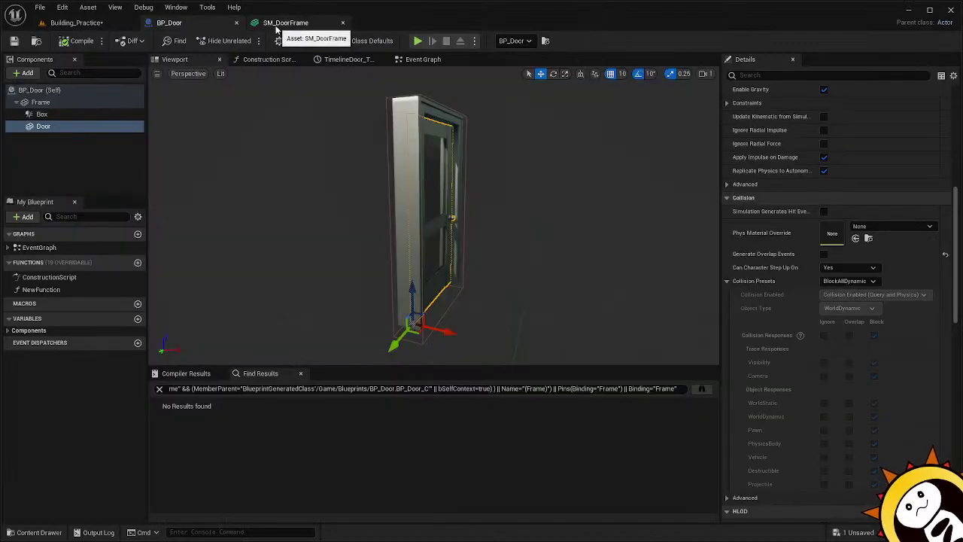
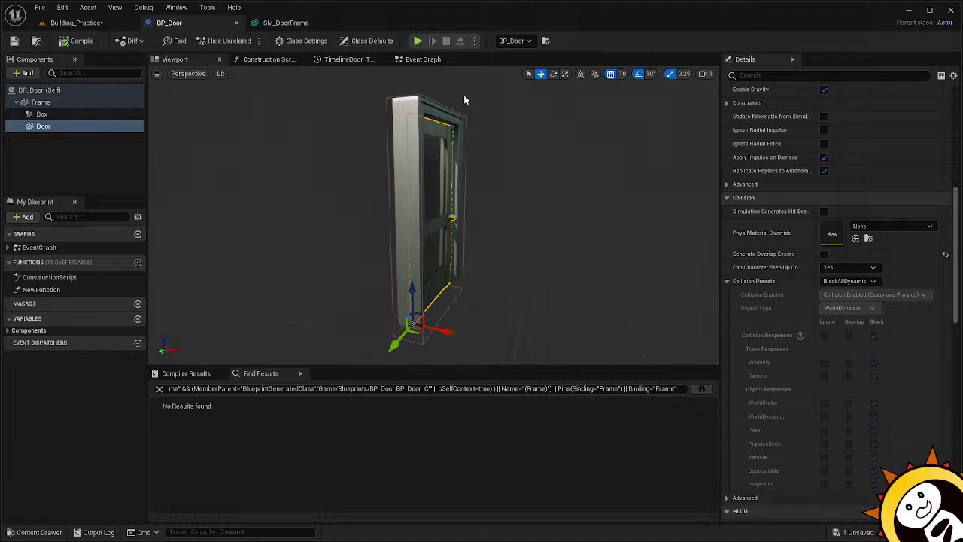
Set SM_DoorFrame's Collision Complexity to Project Default, and save the mesh and the Building_Practice level.
click(286, 23)
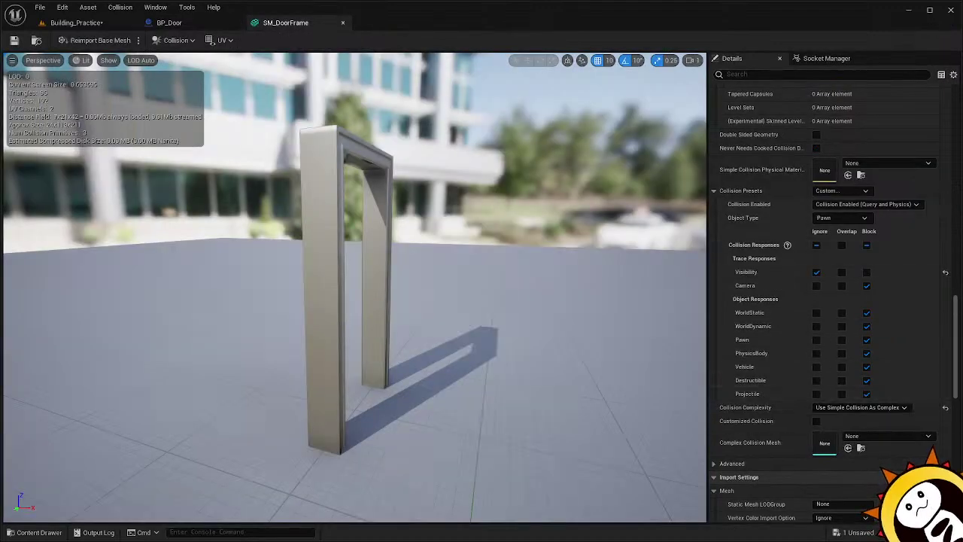
click(887, 408)
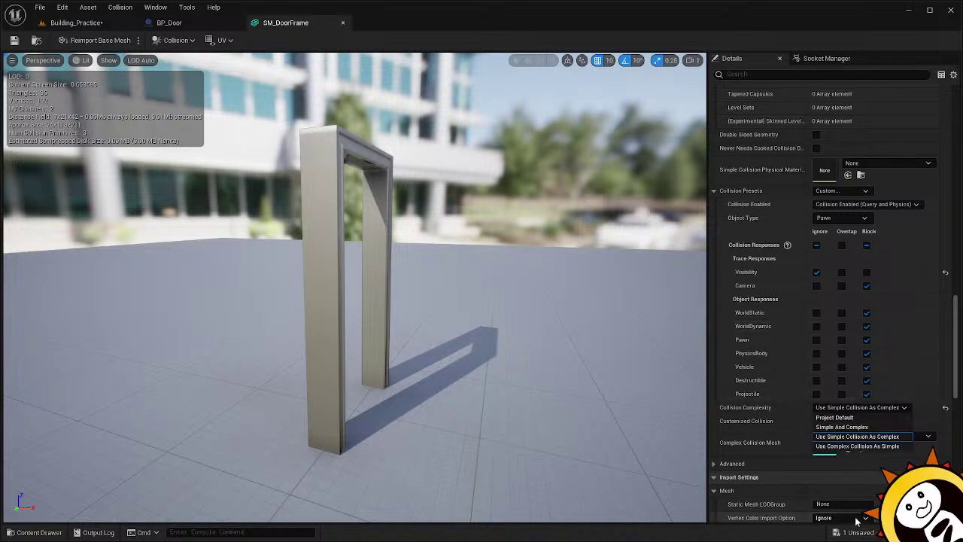
click(858, 418)
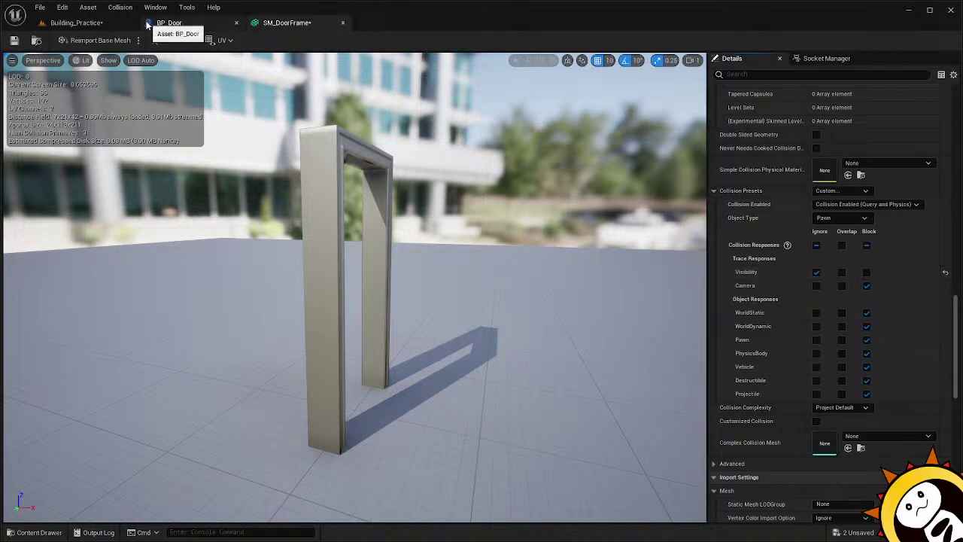
click(13, 40)
click(75, 23)
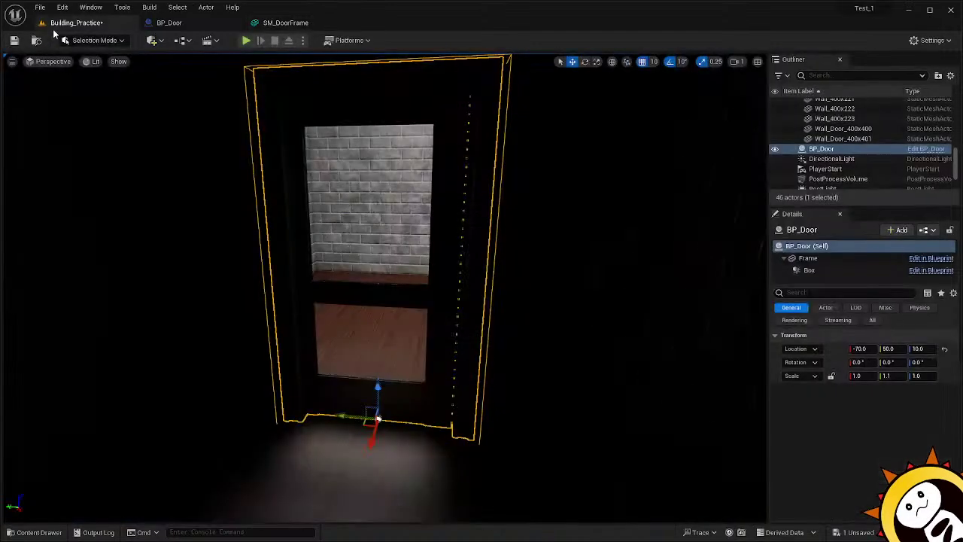
click(15, 41)
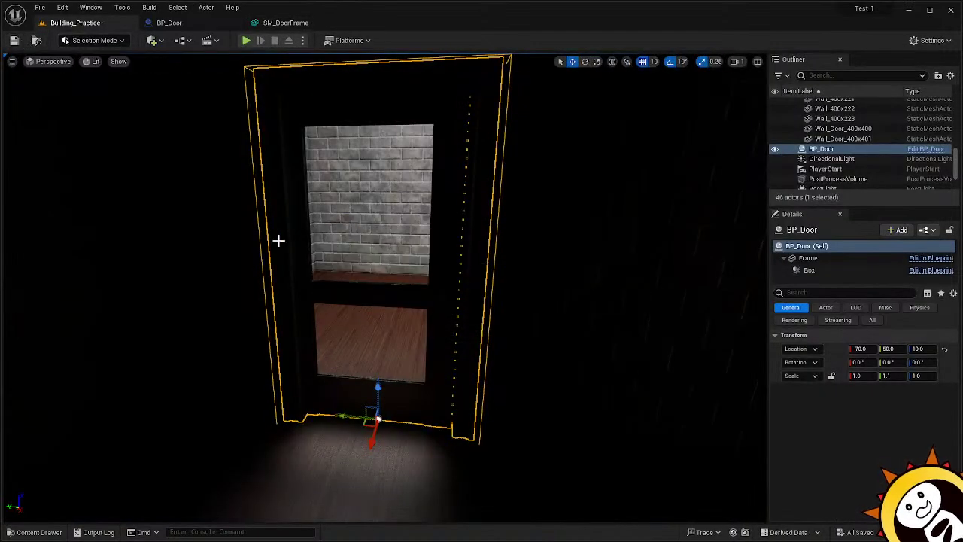
Review the Door component's settings in BP_Door and set its collision preset to BlockAll.
double_click(822, 148)
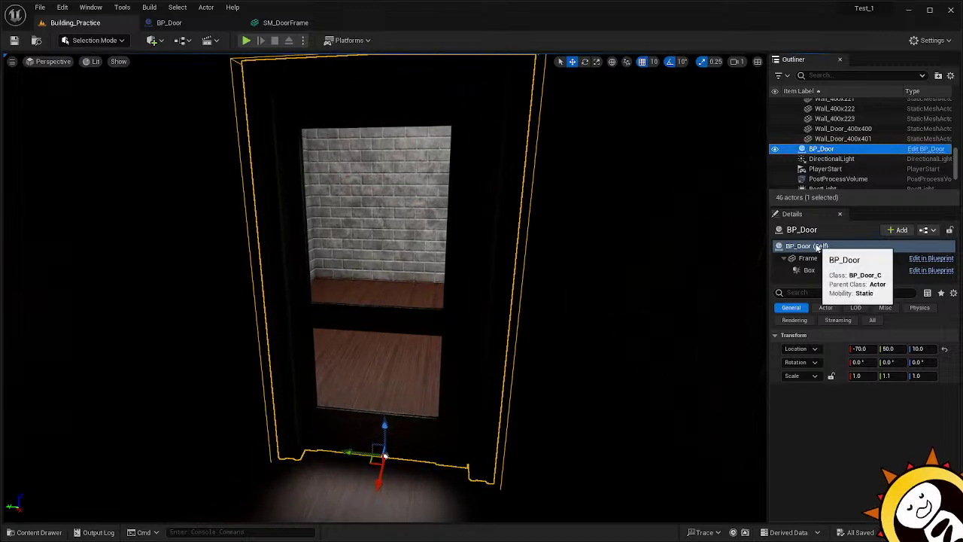
click(196, 25)
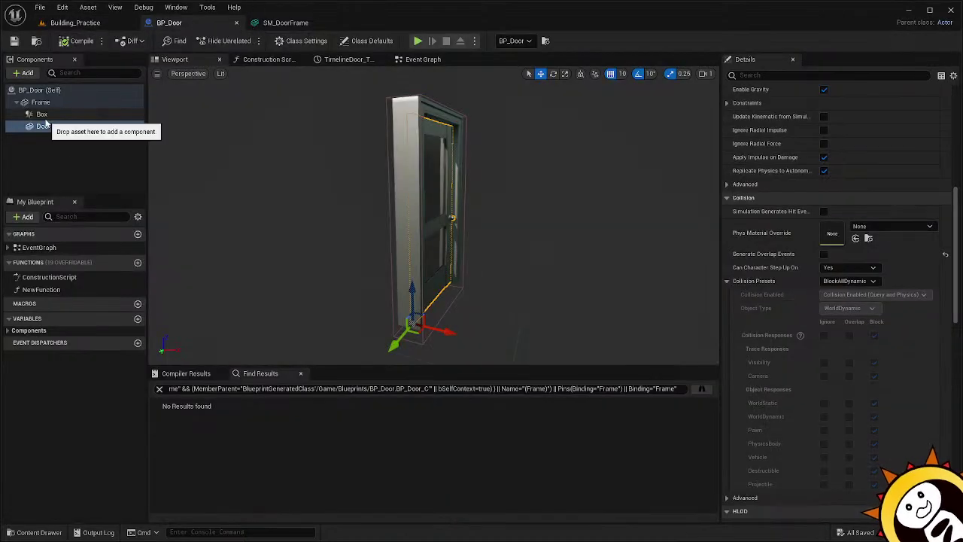
drag(530, 228, 571, 239)
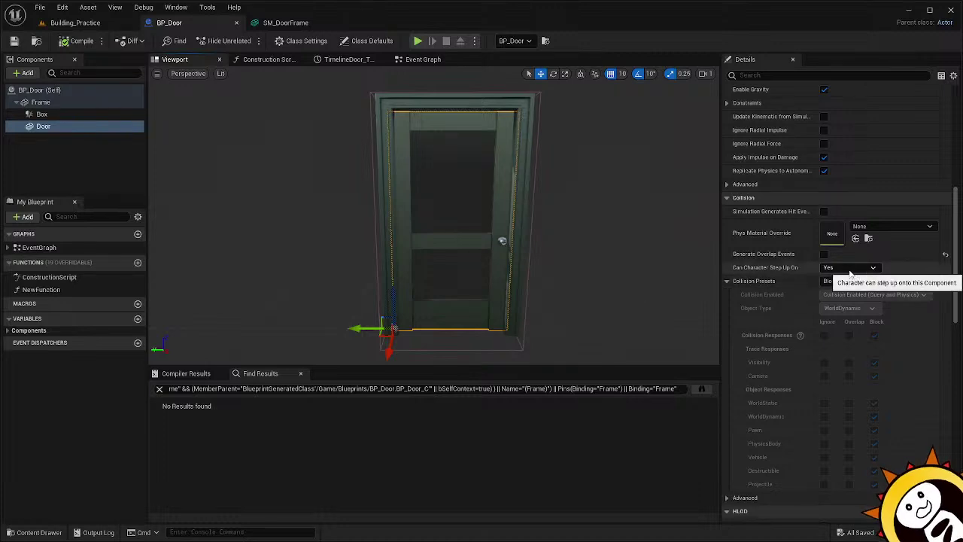
scroll(783, 241, up, 5)
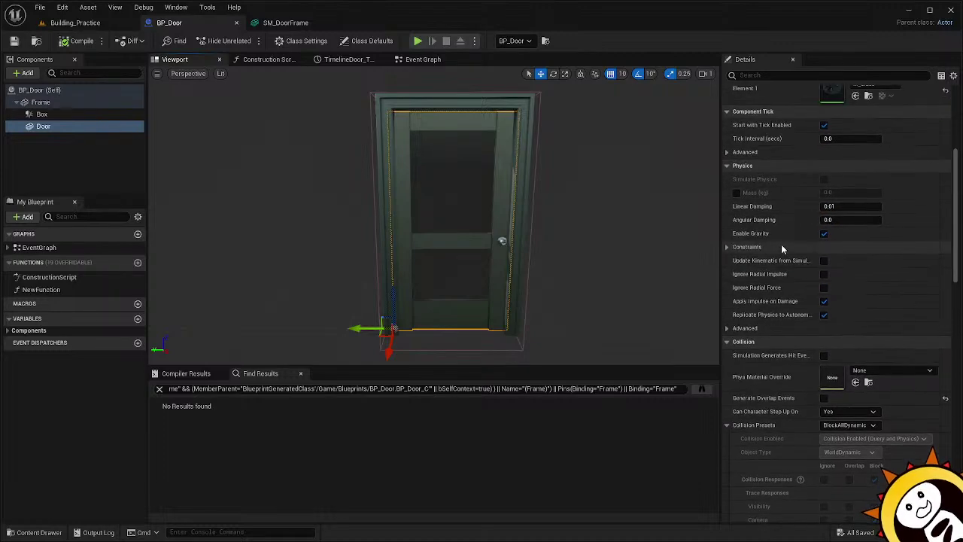
scroll(781, 244, up, 5)
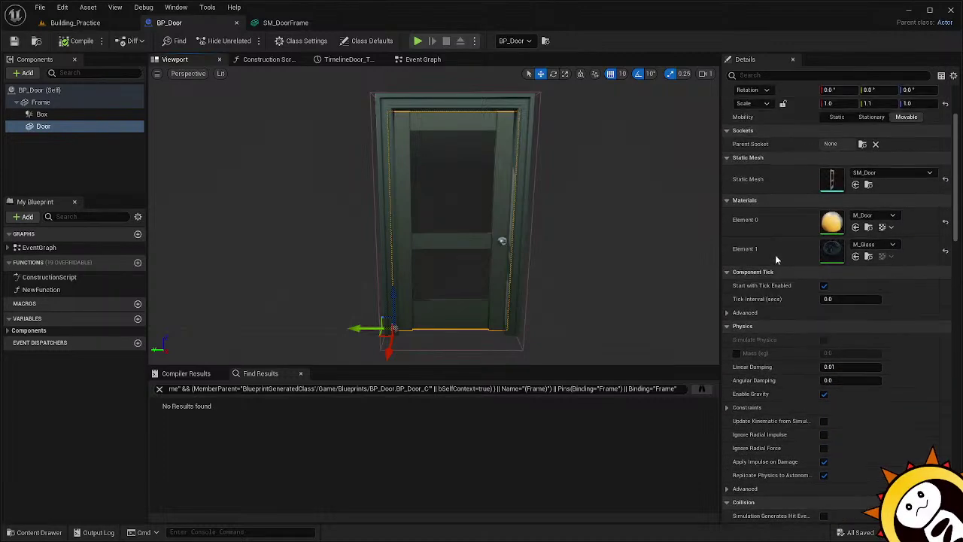
scroll(775, 256, up, 3)
scroll(777, 257, down, 6)
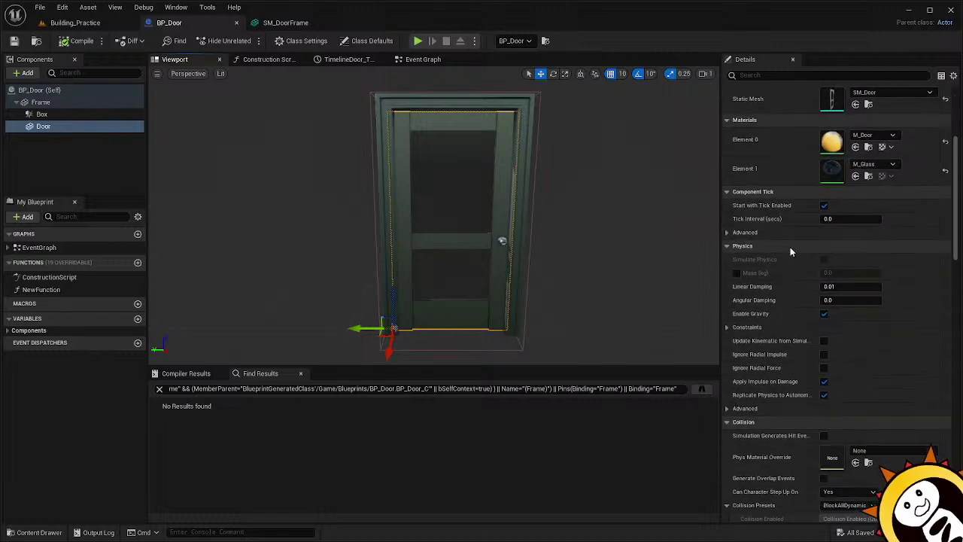
scroll(787, 250, down, 15)
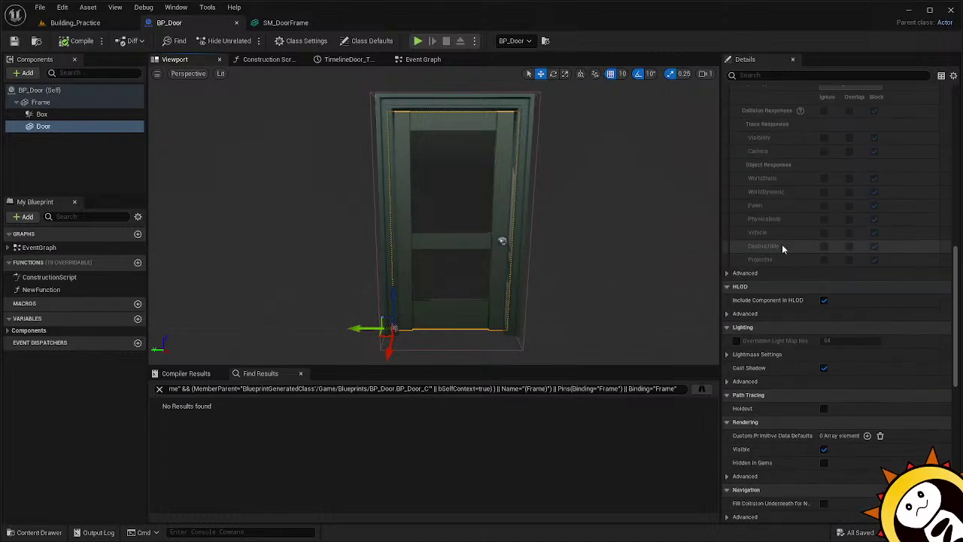
scroll(782, 246, up, 5)
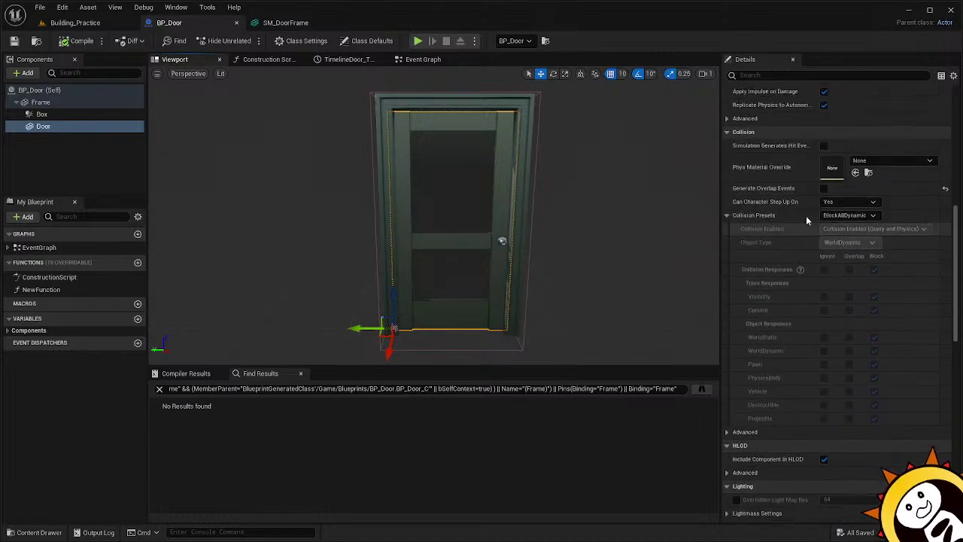
click(839, 231)
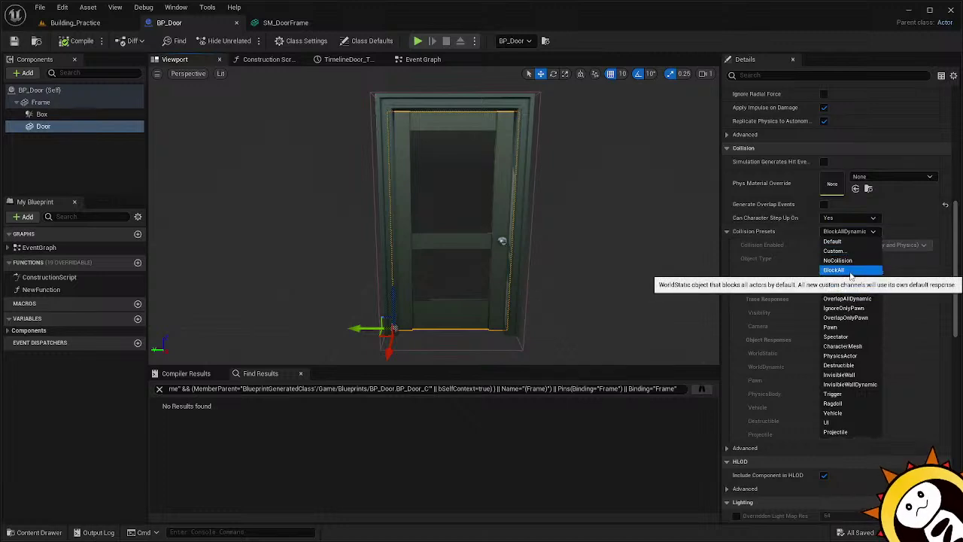
click(850, 271)
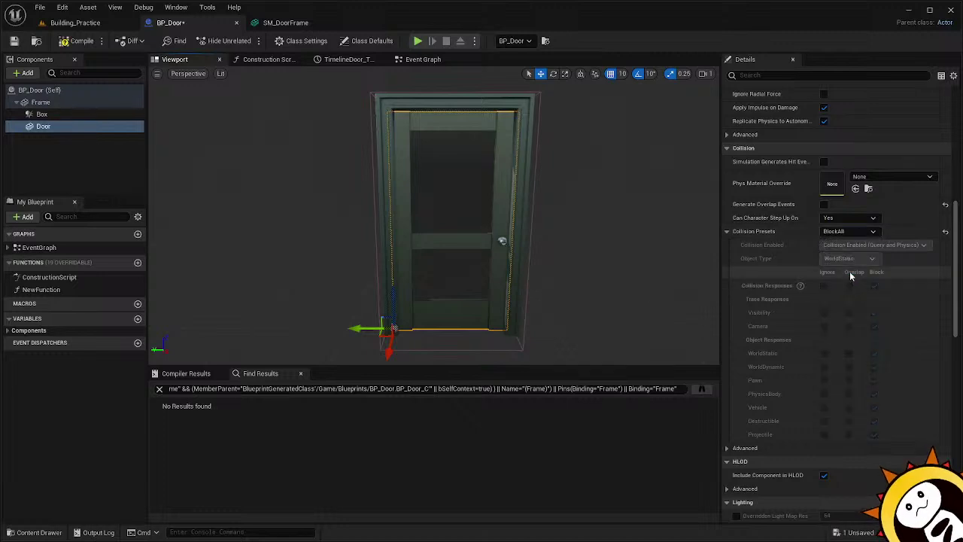
Set the Frame component's collision preset to Custom.
click(41, 102)
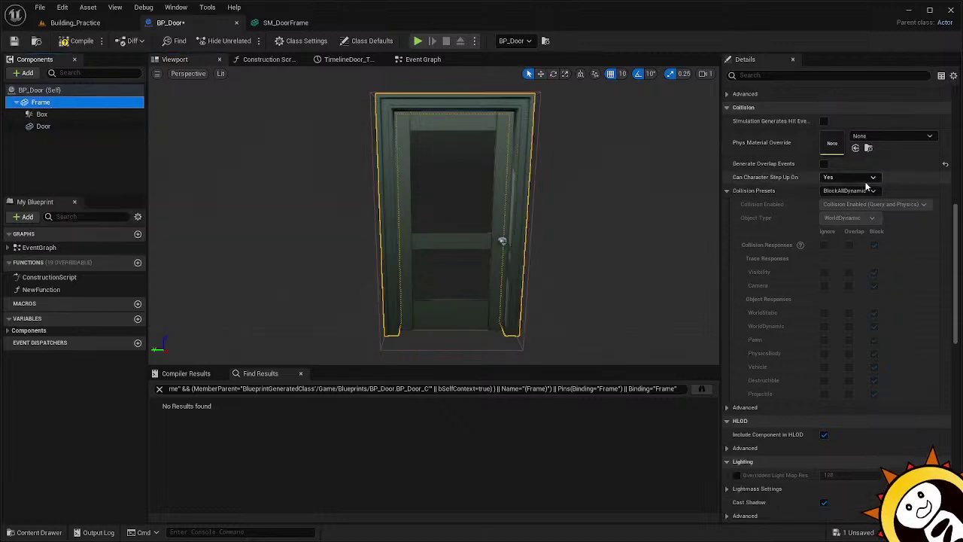
click(851, 191)
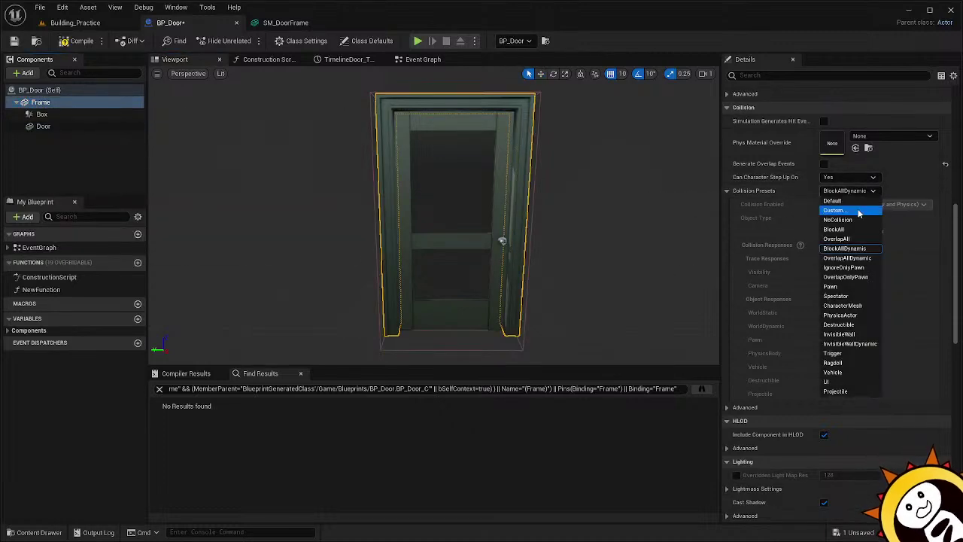
click(857, 210)
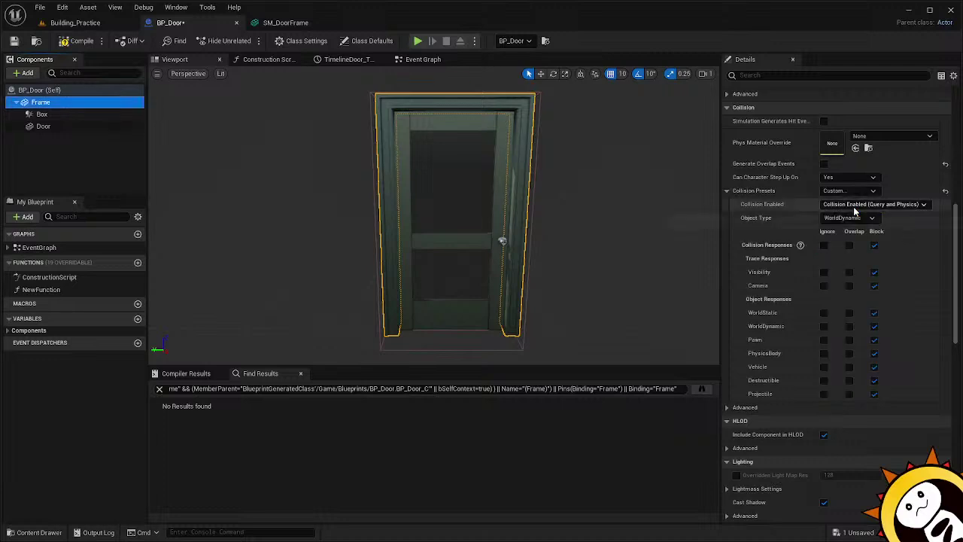
Set the Frame component's collision response to Pawn to Overlap, then compile and save BP_Door.
click(849, 340)
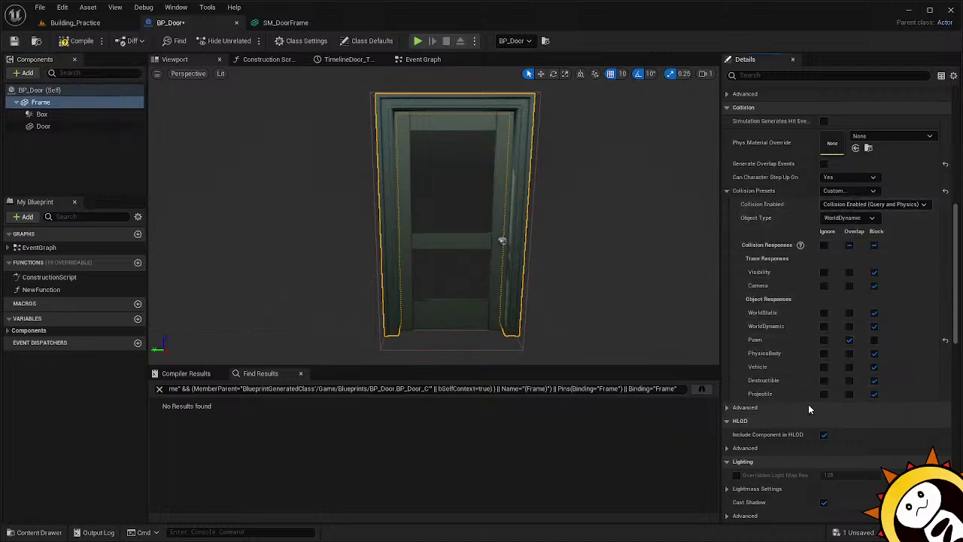
click(72, 40)
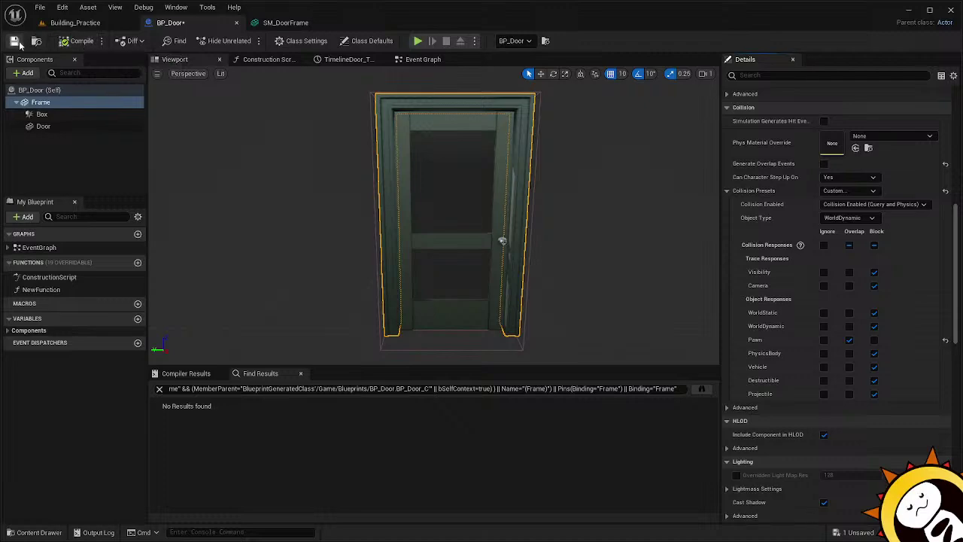
click(14, 40)
Play-test the Building_Practice level by walking back and forth through the BP_Door doorway, and end the play session.
click(75, 23)
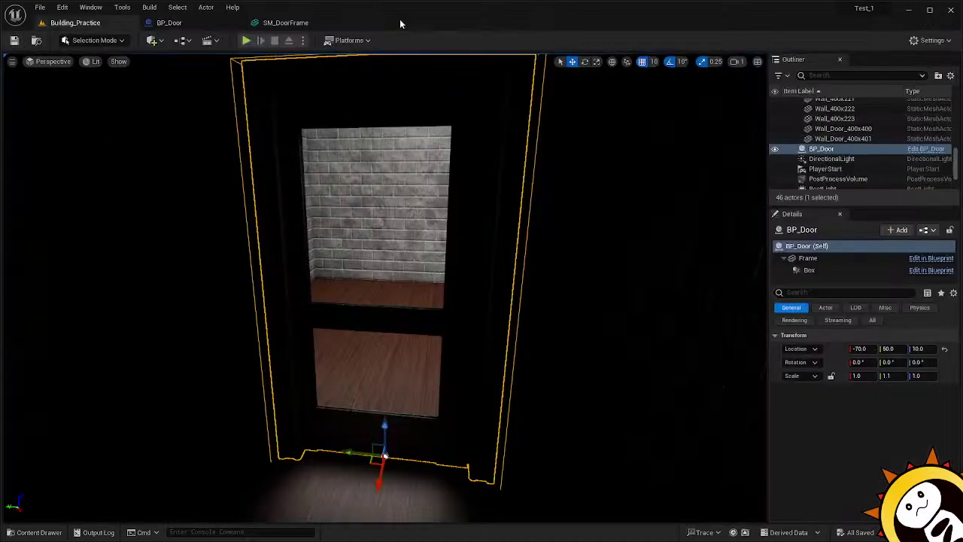
click(247, 41)
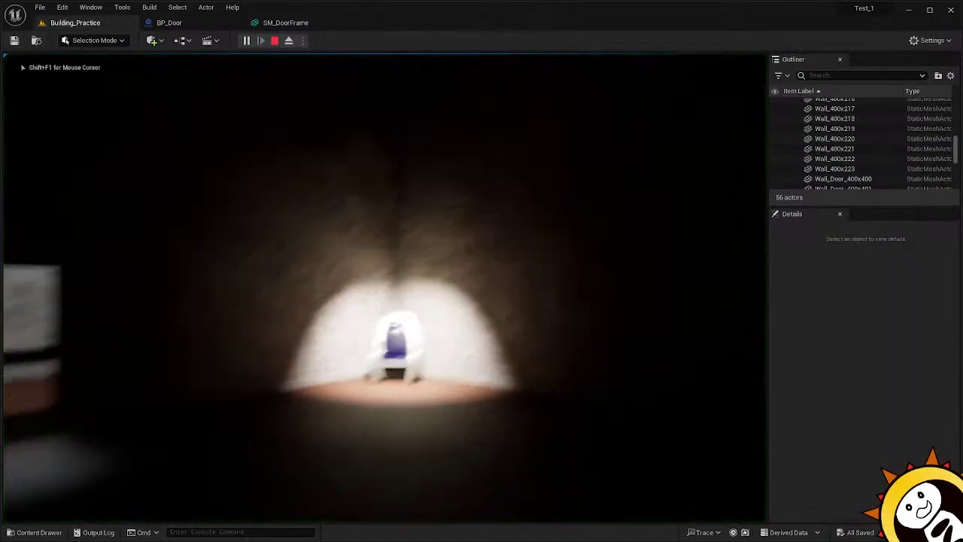
key(w)
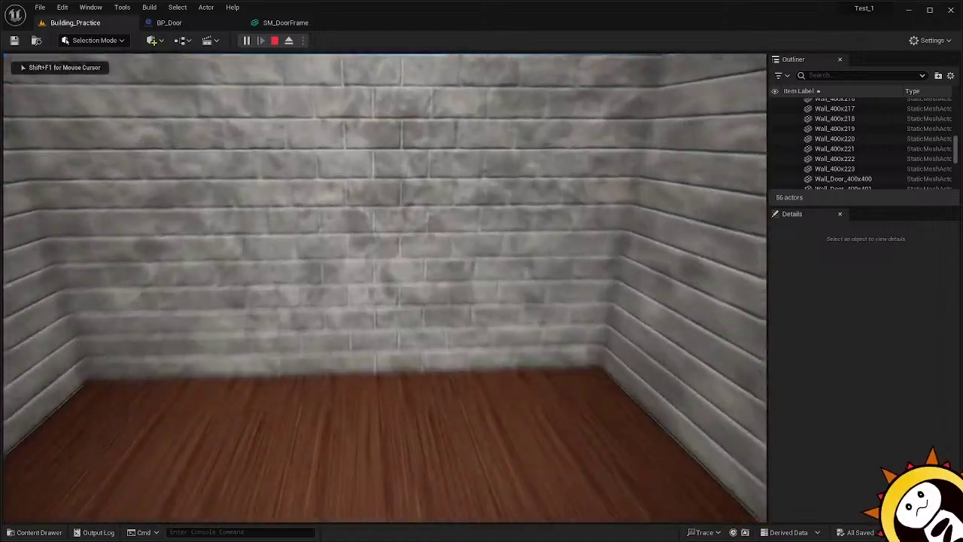
key(w)
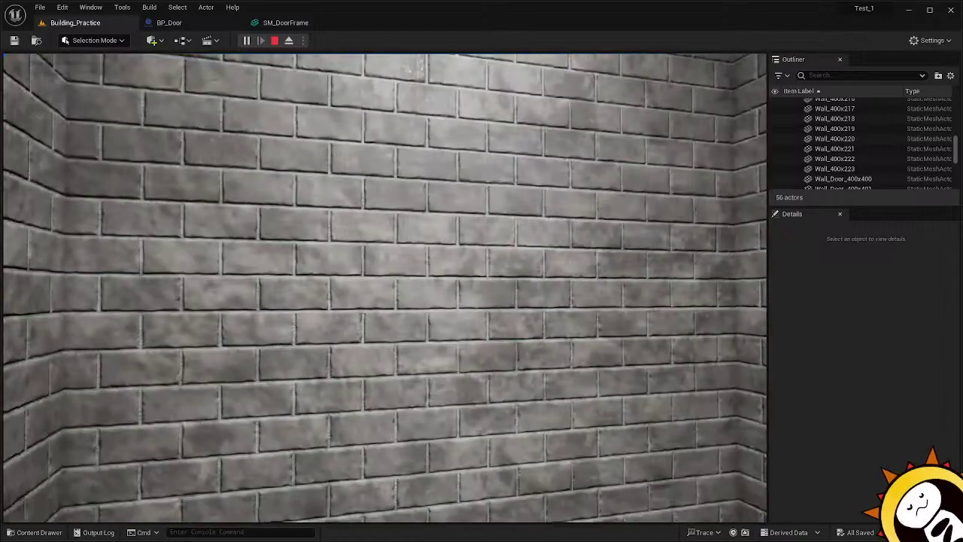
key(w)
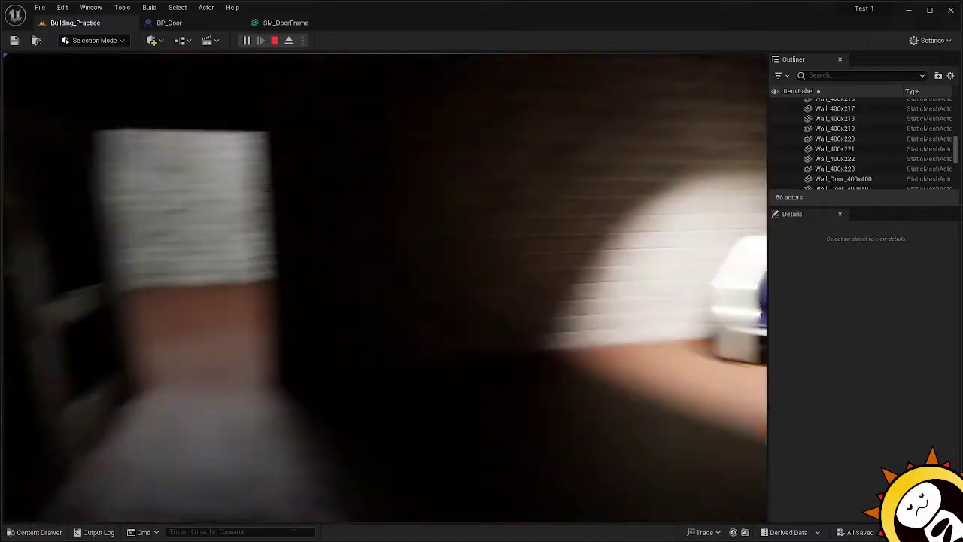
key(w)
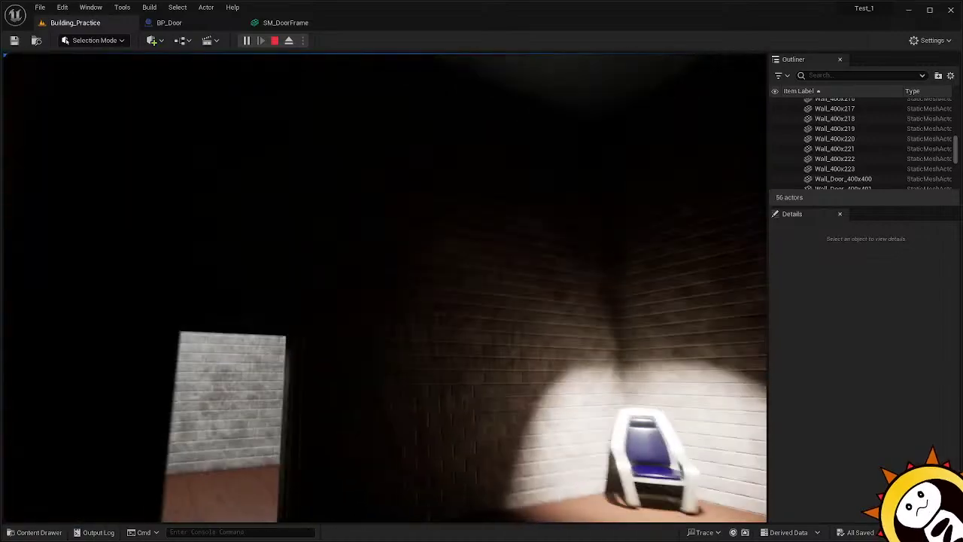
key(w)
key(w)
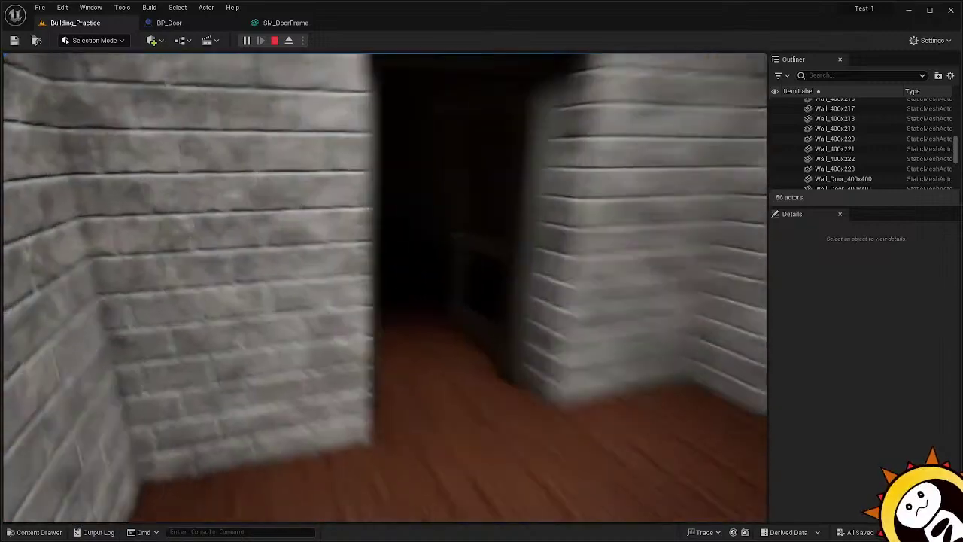
key(w)
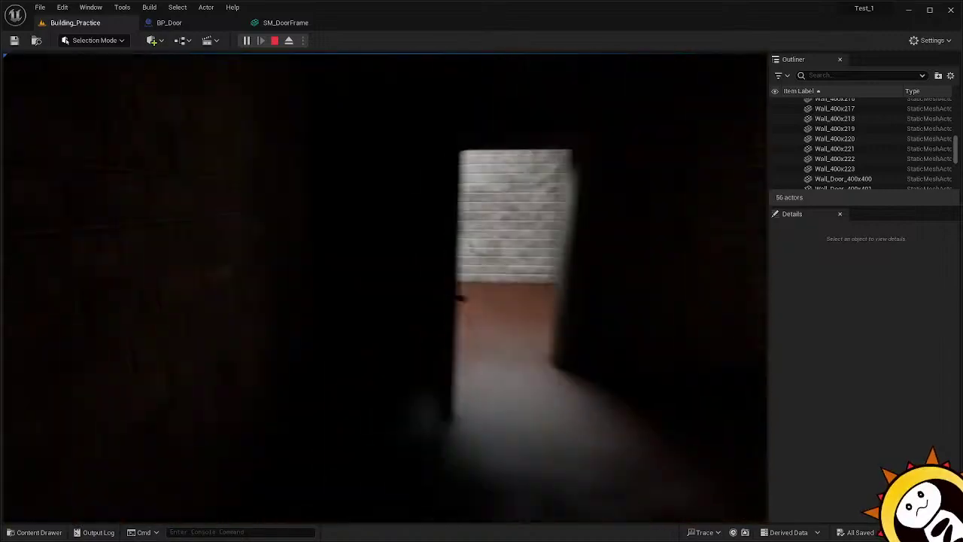
key(w)
key(s)
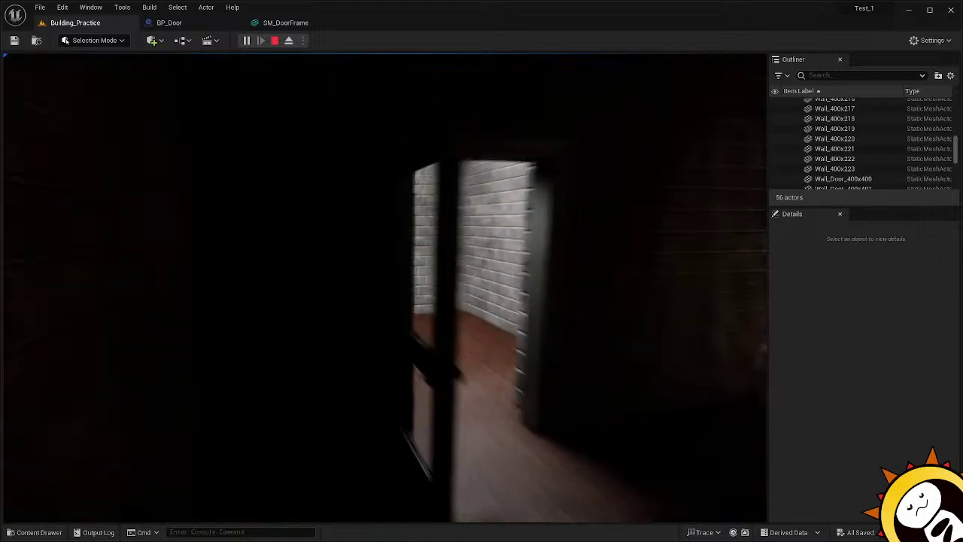
key(w)
key(s)
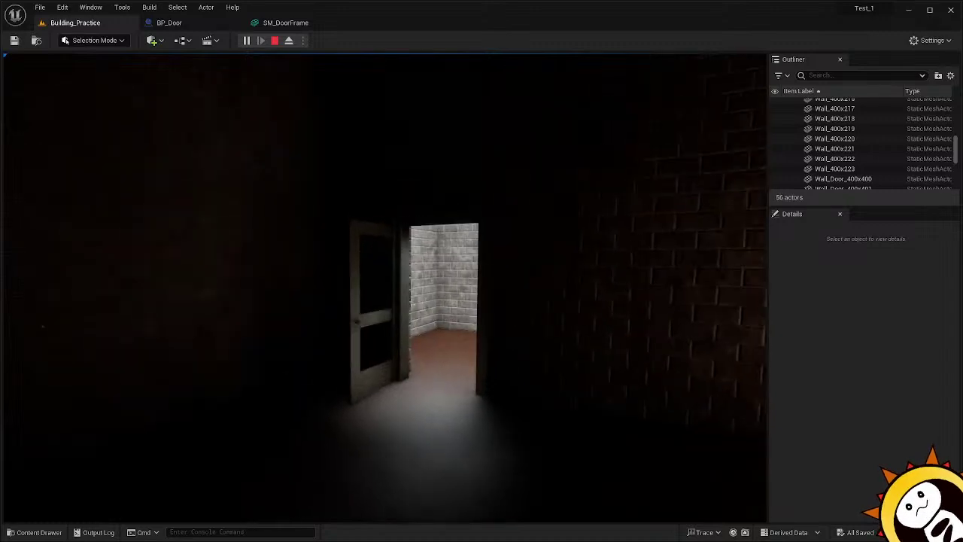
key(Escape)
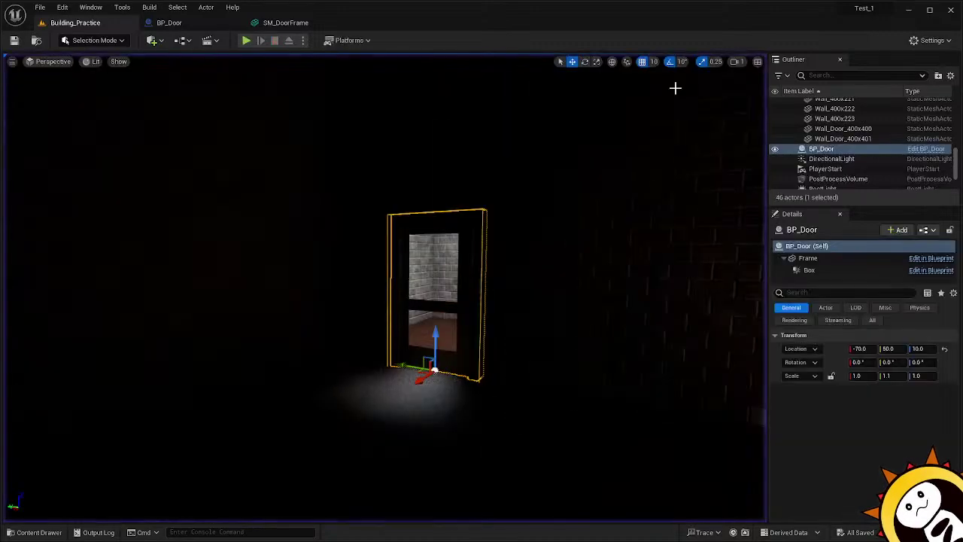
Inspect the SM_DoorFrame mesh from the front, review its collision settings, and close the mesh editor.
click(280, 23)
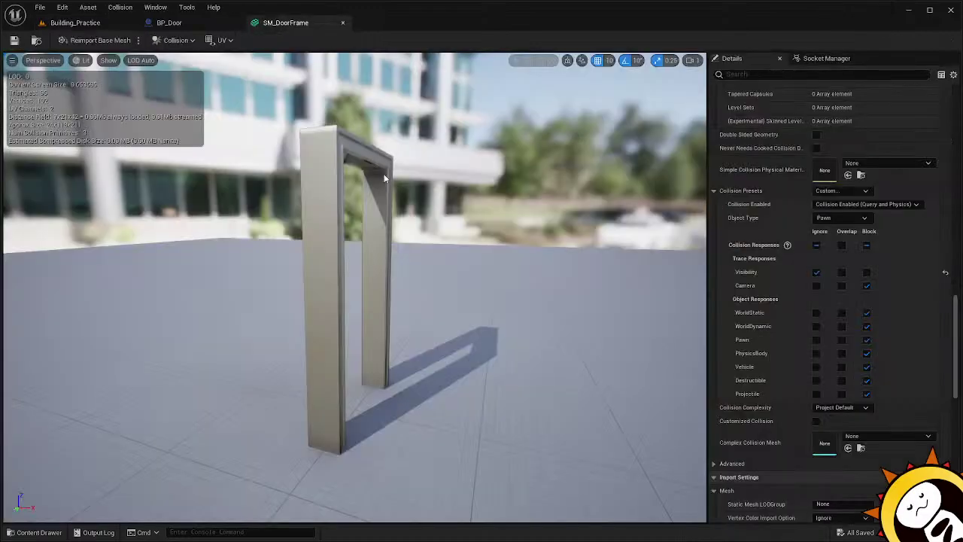
key(w)
right_drag(485, 322, 255, 325)
key(s)
key(w)
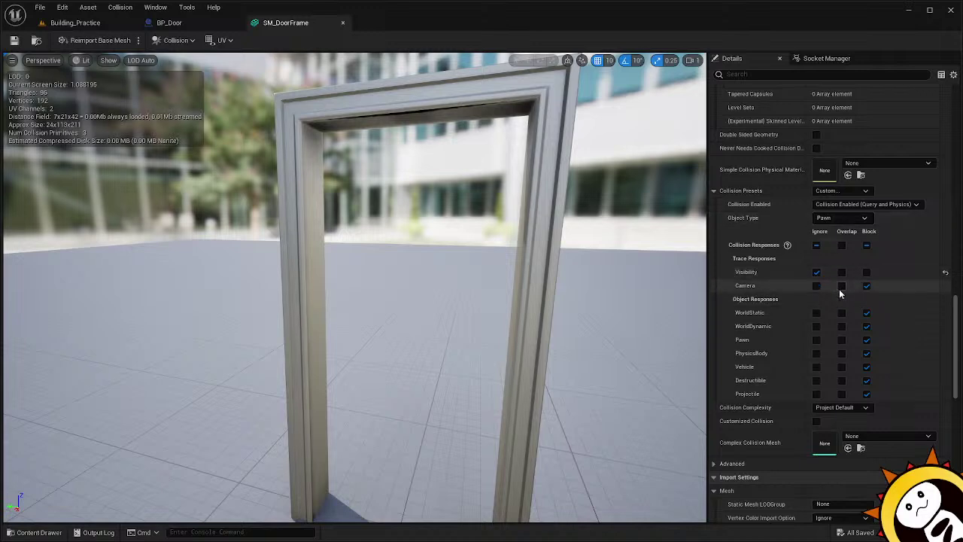
scroll(851, 371, down, 2)
scroll(854, 369, up, 2)
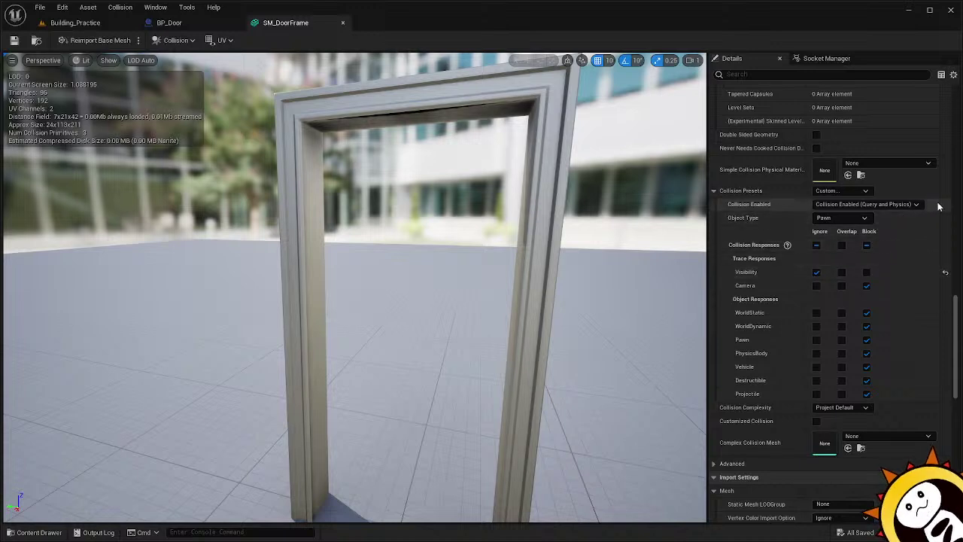
scroll(933, 218, up, 2)
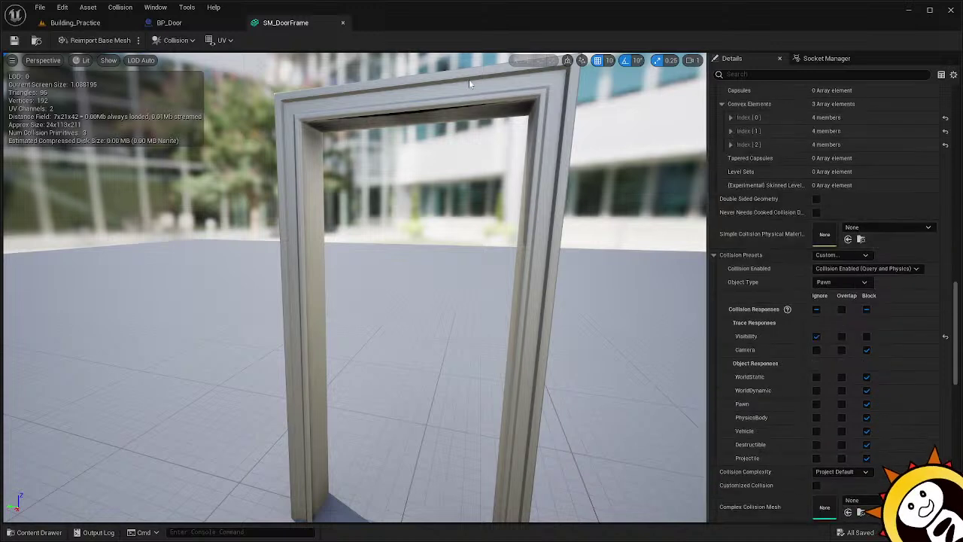
click(343, 23)
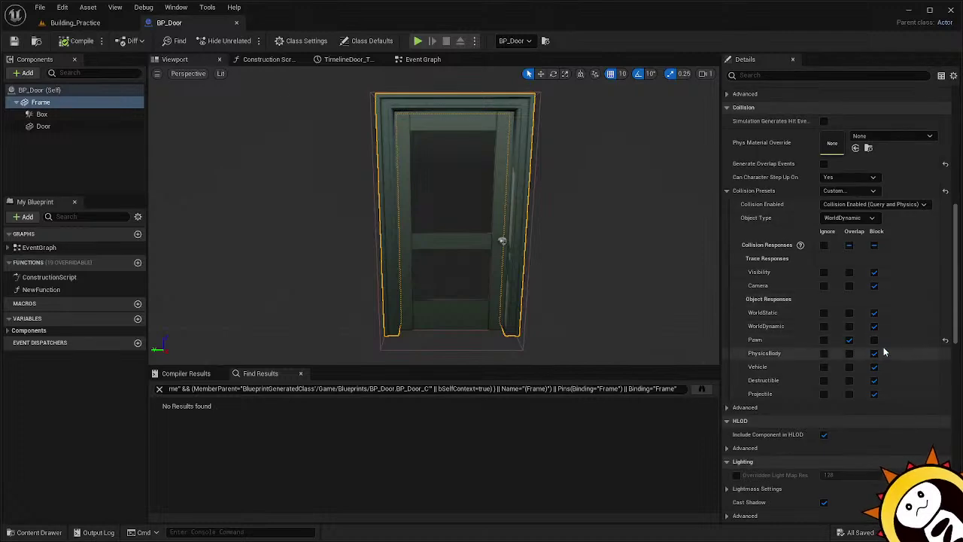
Reset the Frame component's collision preset in BP_Door to its default BlockAllDynamic and compile the blueprint.
click(873, 340)
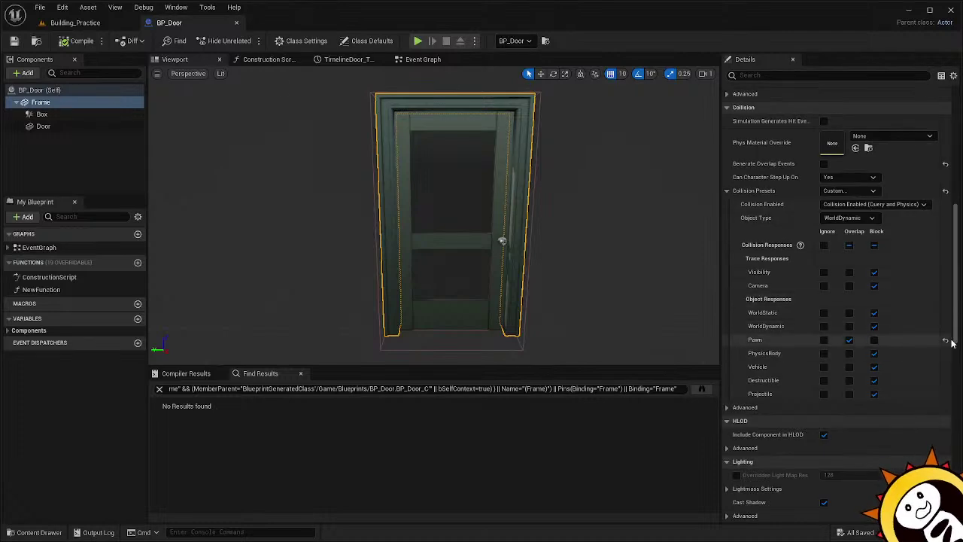
click(946, 193)
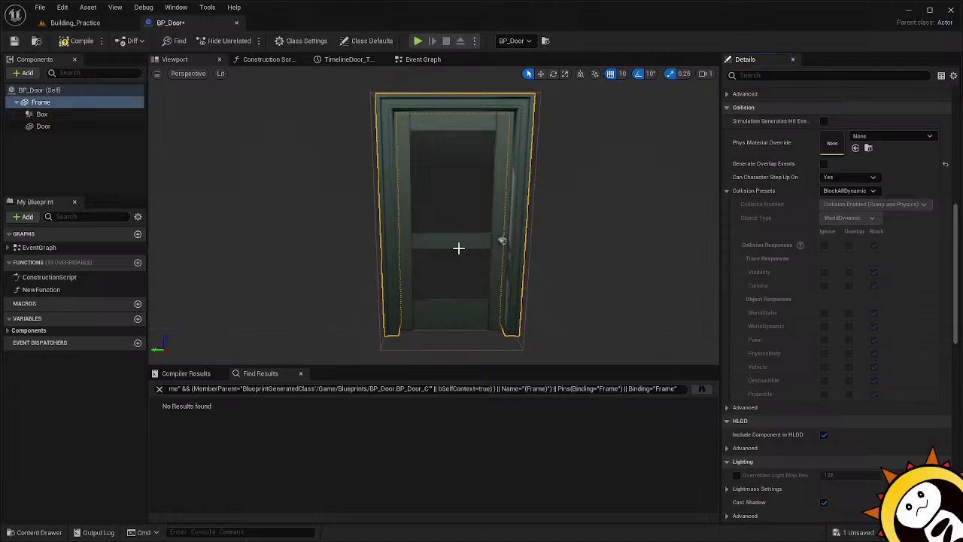
click(76, 40)
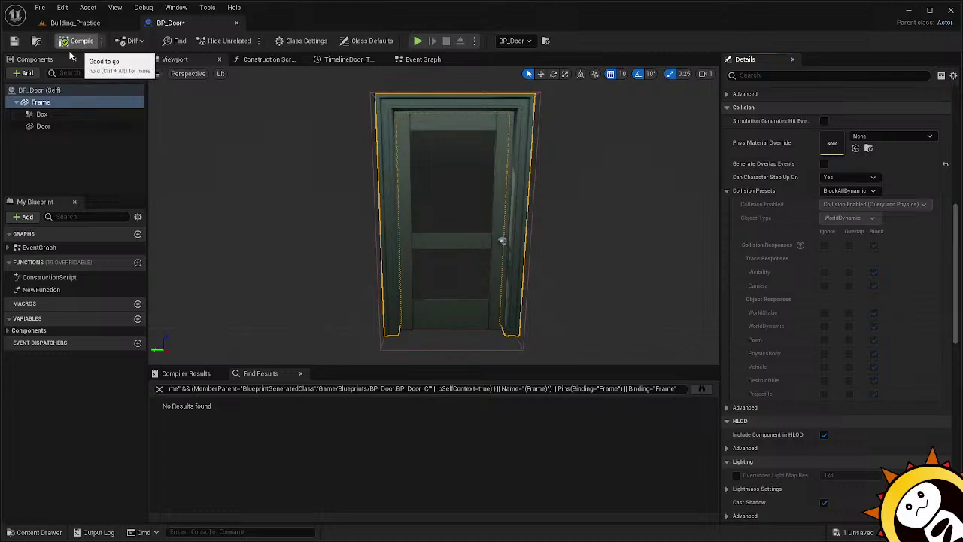
click(43, 114)
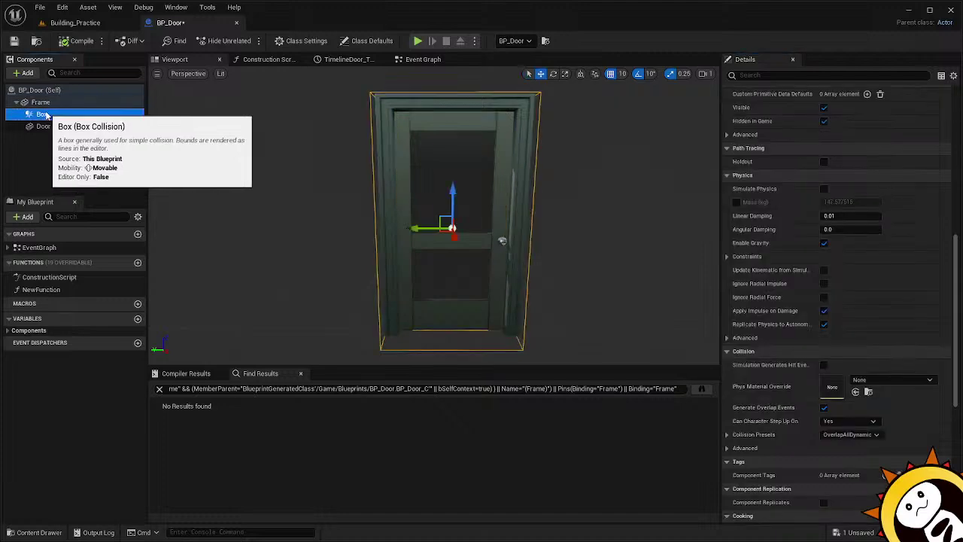
click(41, 102)
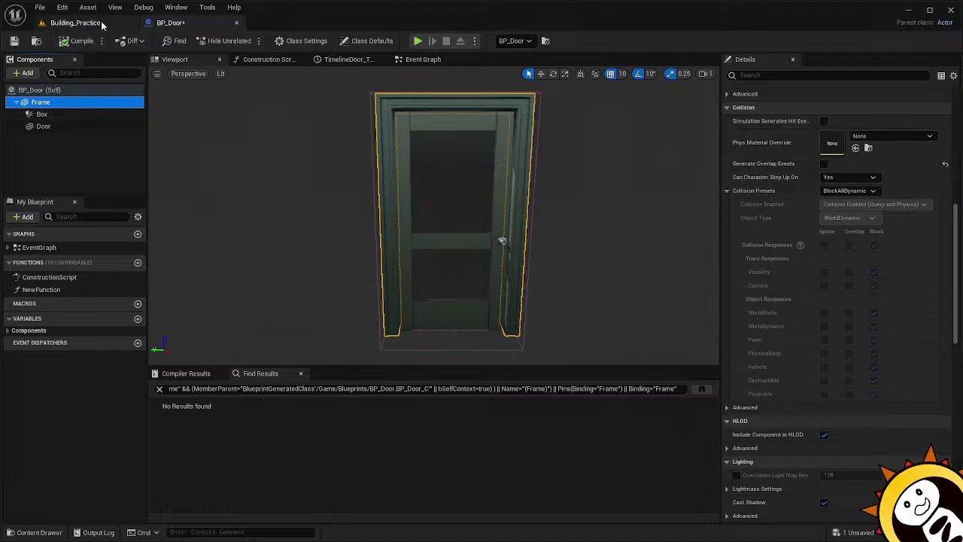
Open the first-person game mode blueprint from FirstPerson/Blueprints and review its Actor Tick, Classes, Events and Level Instance settings.
click(76, 22)
click(30, 532)
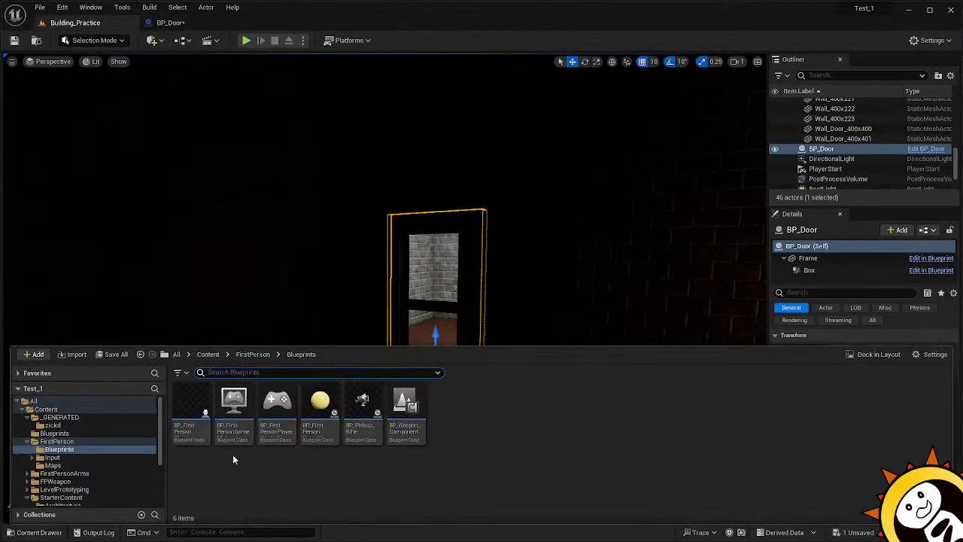
double_click(238, 412)
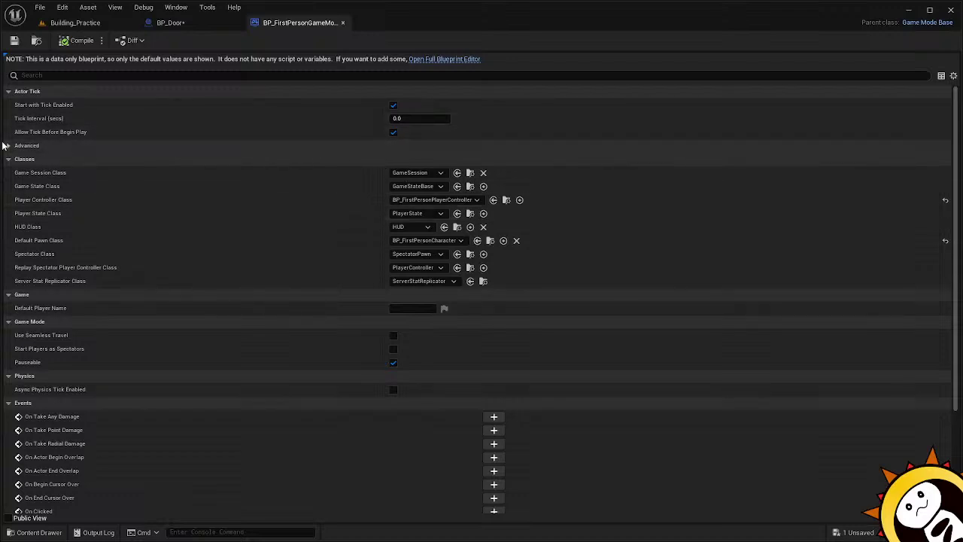
scroll(158, 290, down, 3)
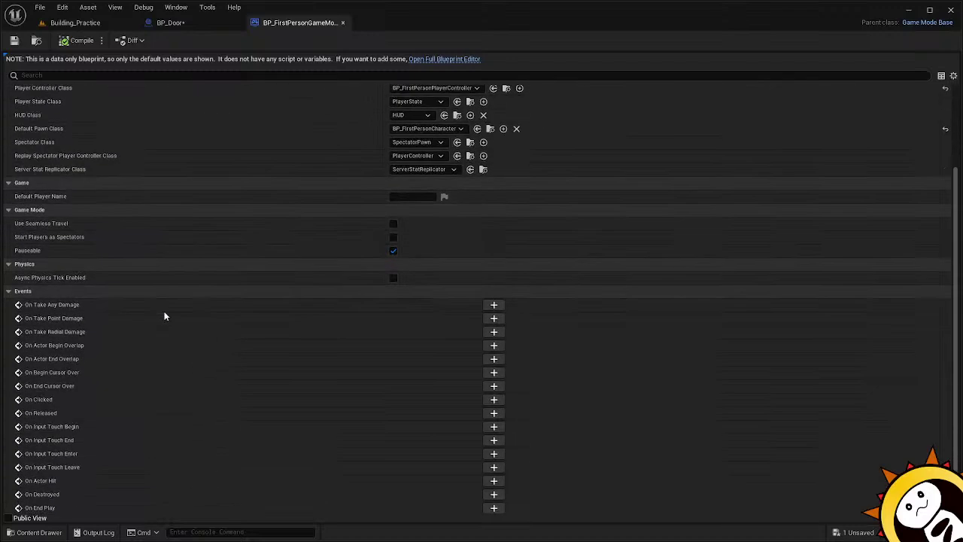
scroll(165, 315, down, 1)
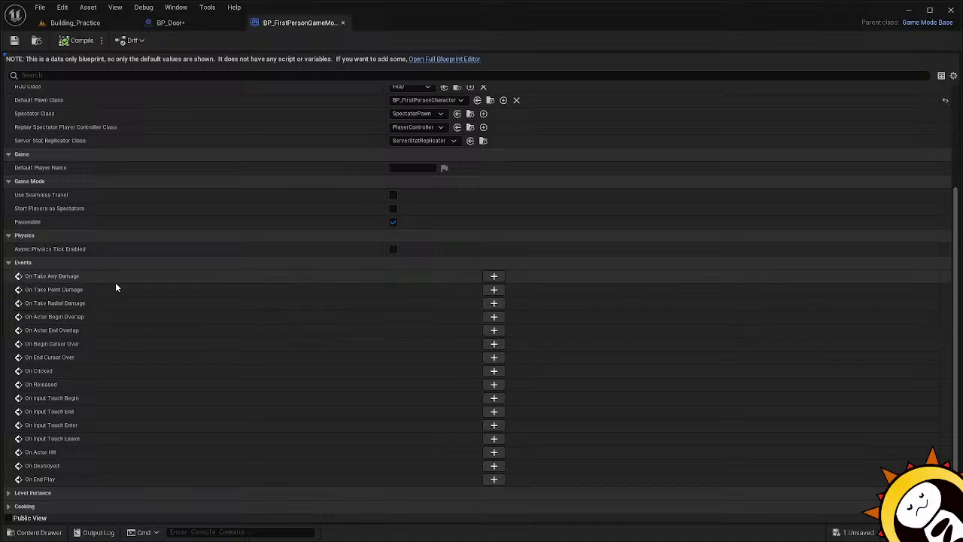
click(9, 492)
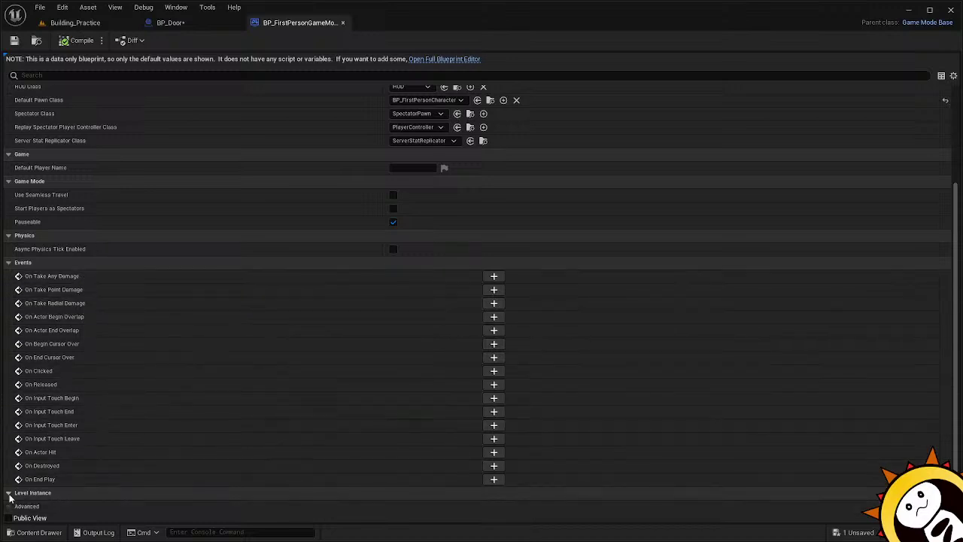
scroll(9, 481, down, 1)
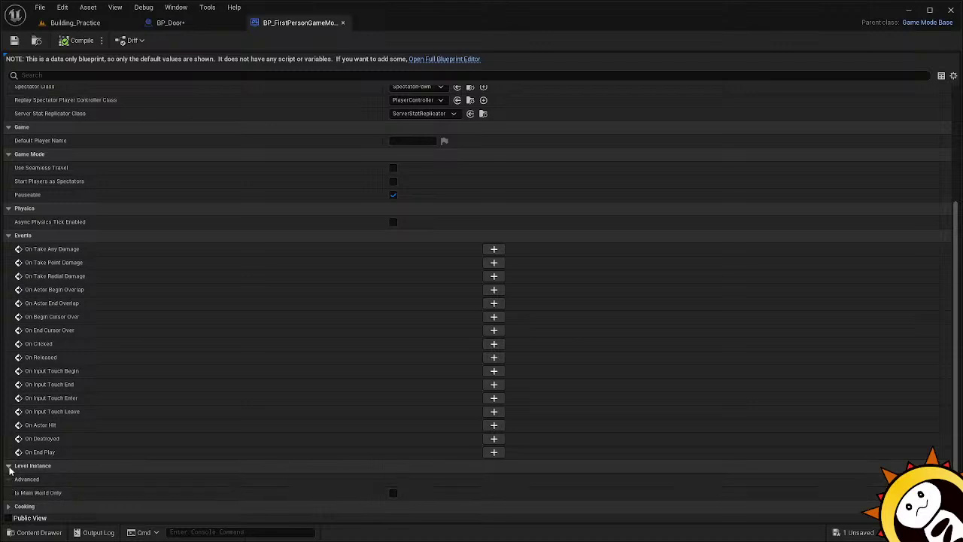
click(9, 465)
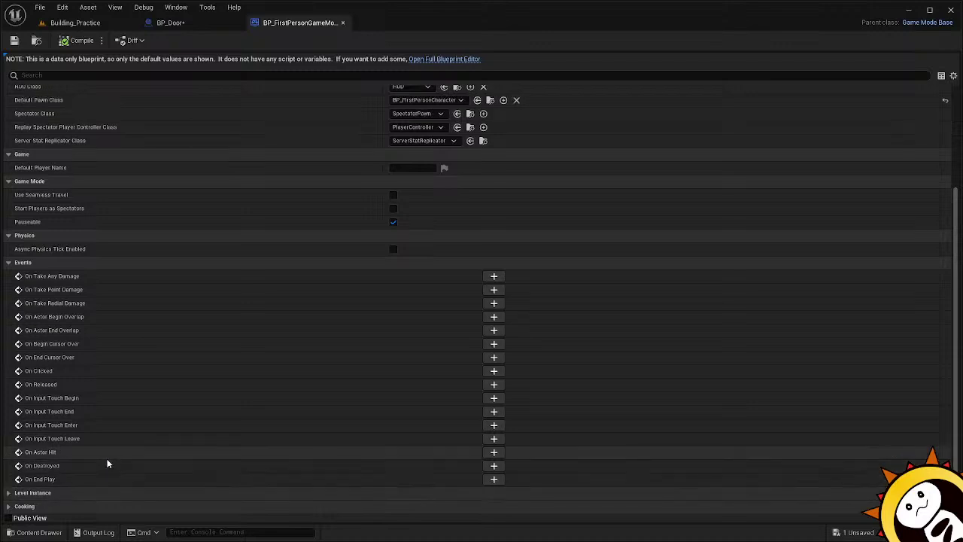
scroll(108, 461, up, 3)
scroll(110, 453, up, 2)
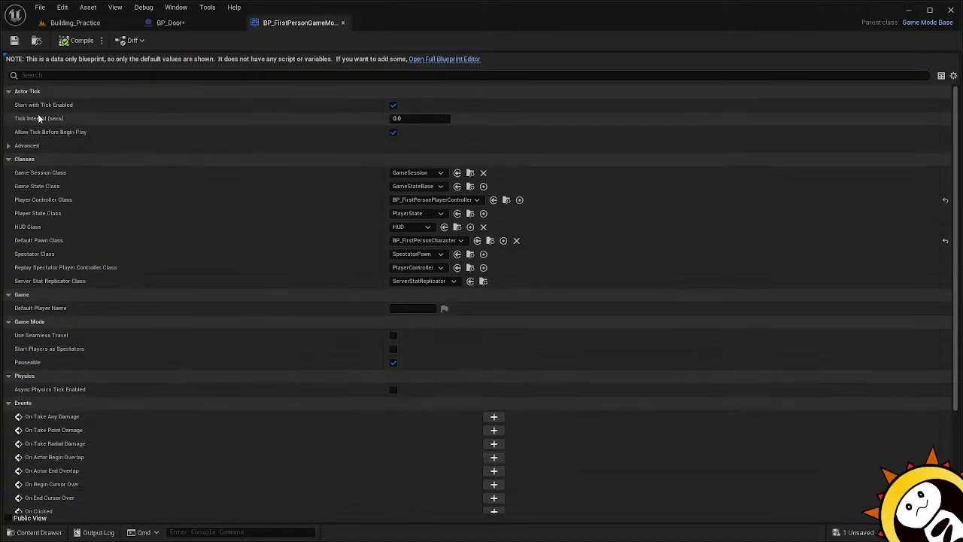
click(8, 146)
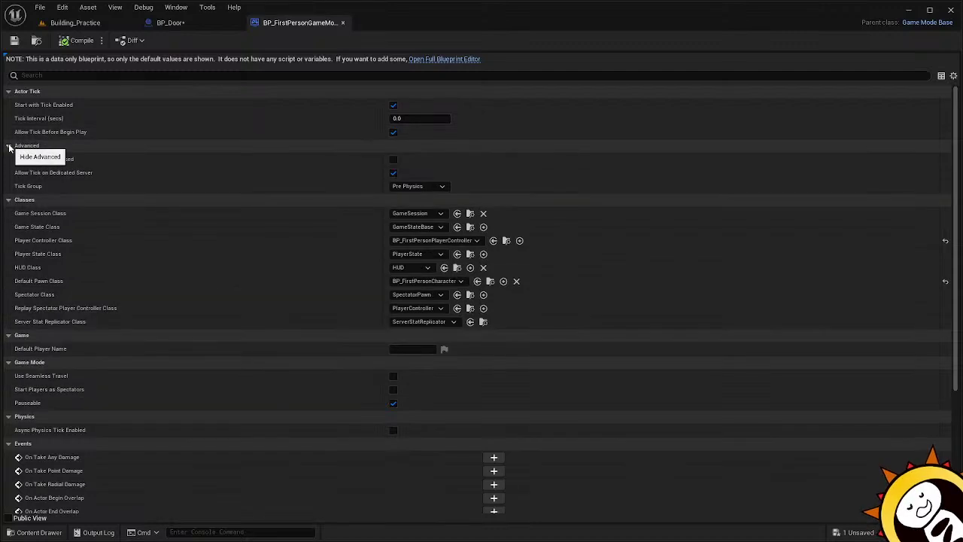
click(9, 146)
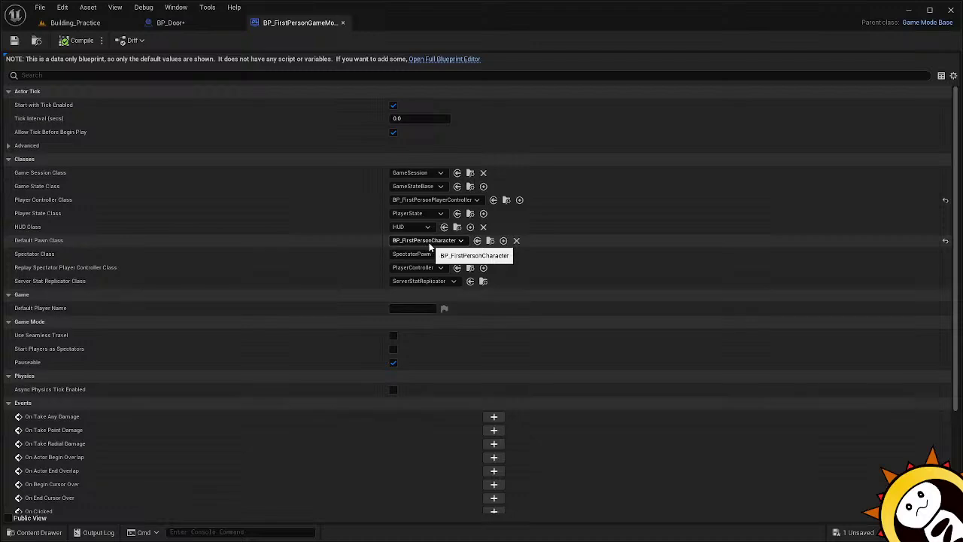
Open the BP_FirstPersonCharacter blueprint from the FirstPerson/Blueprints folder.
click(34, 531)
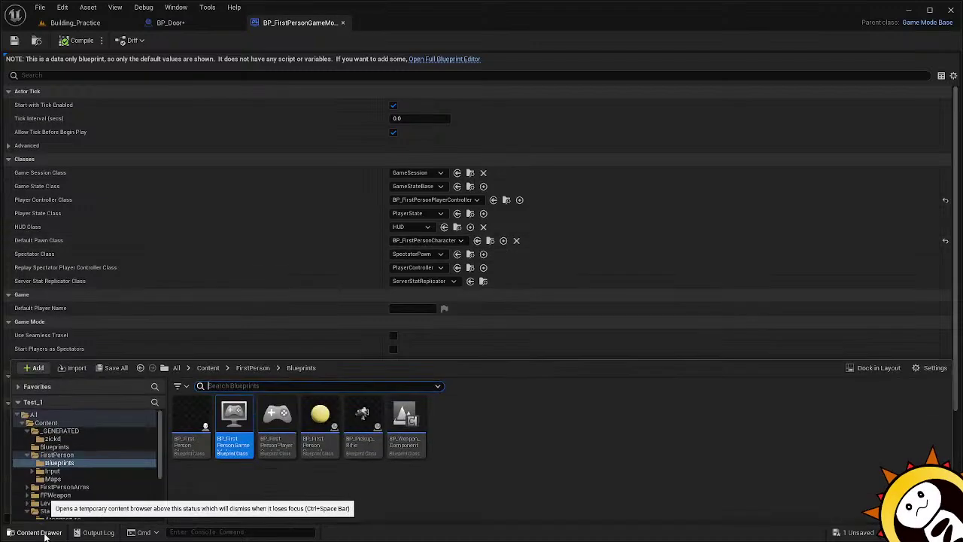
double_click(203, 414)
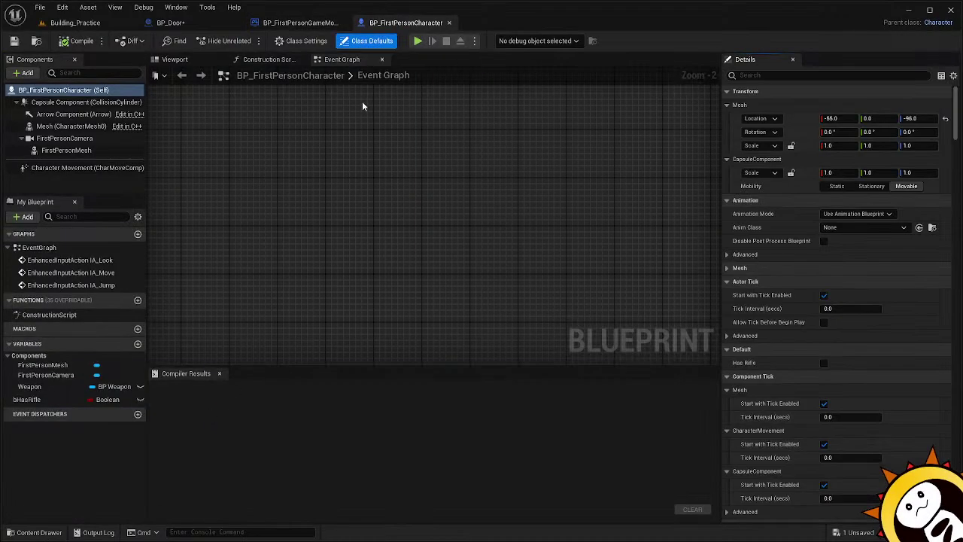
Inspect the first-person character's mesh, camera and arms components in the 3D preview of BP_FirstPersonCharacter.
click(178, 60)
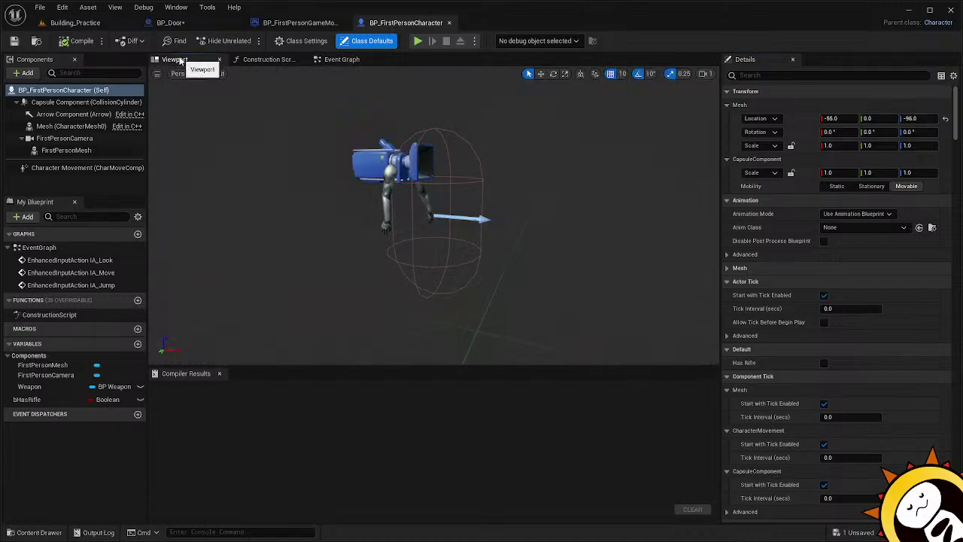
right_drag(558, 255, 474, 256)
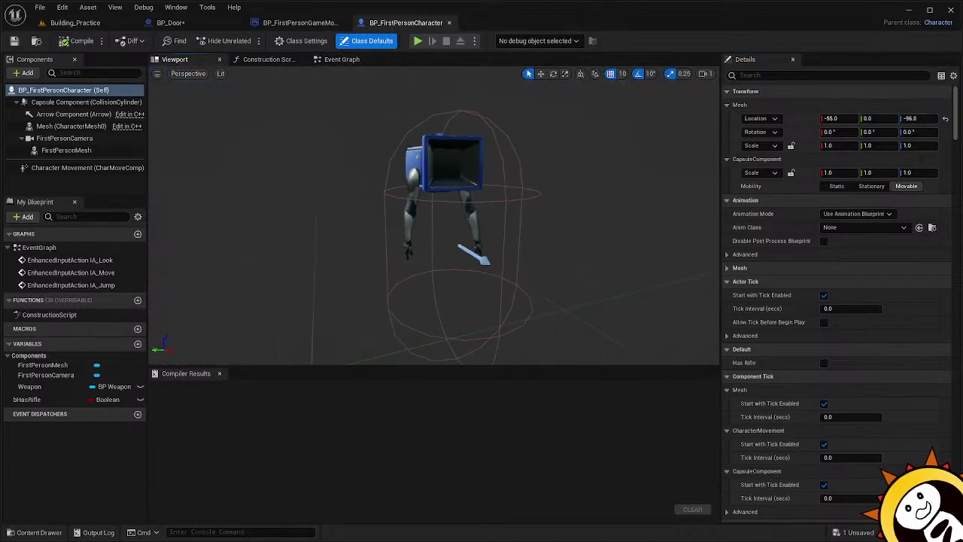
click(71, 126)
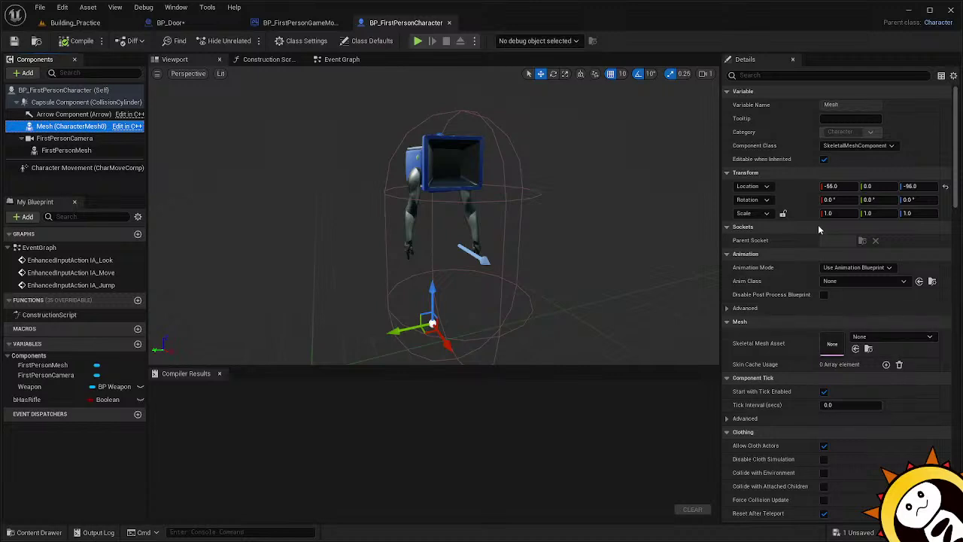
click(431, 323)
click(456, 162)
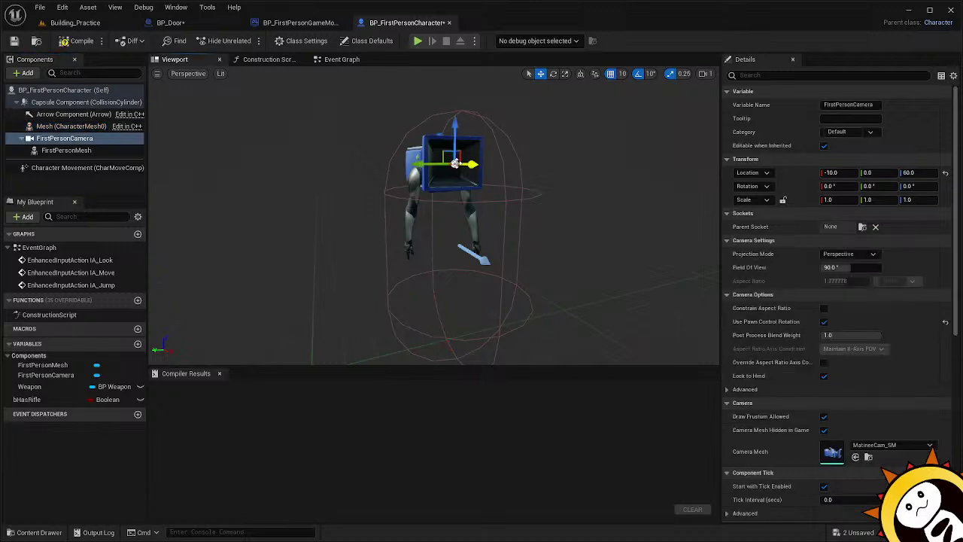
click(413, 211)
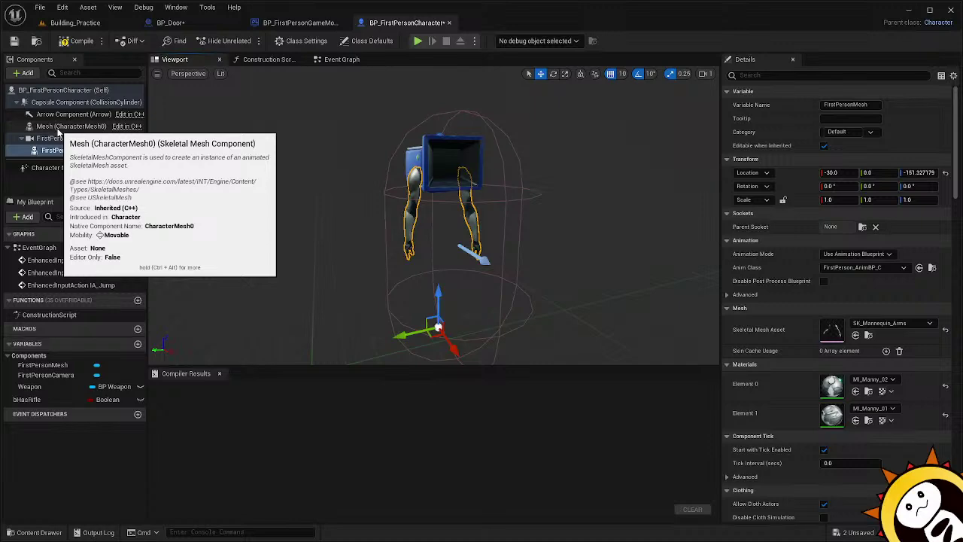
Lock the Capsule Component's scale ratio, scale it uniformly to 0.5, and compile the character blueprint.
click(63, 104)
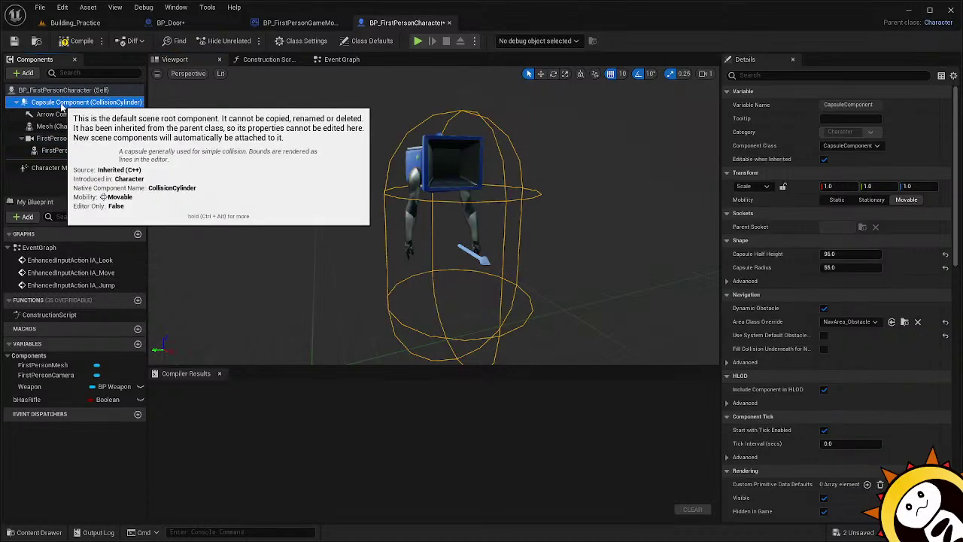
click(16, 103)
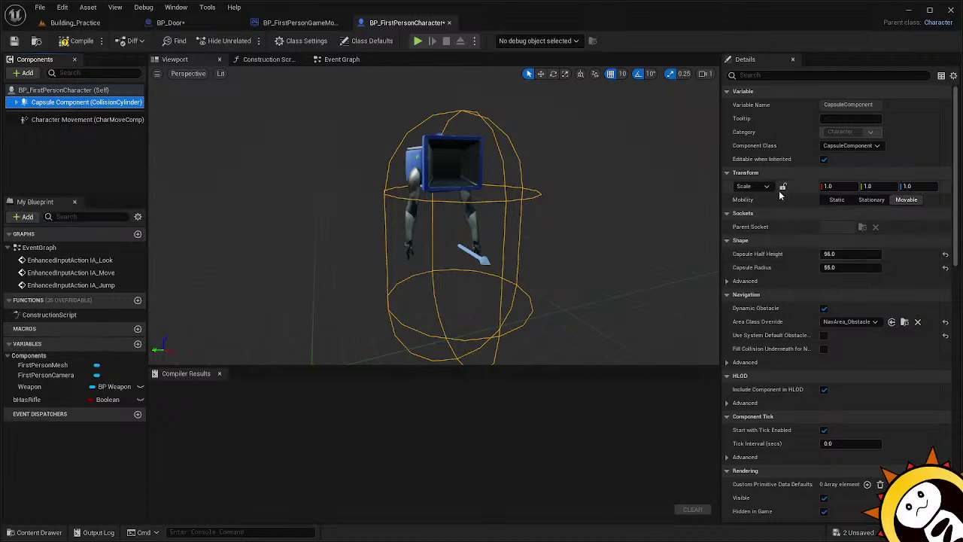
click(783, 187)
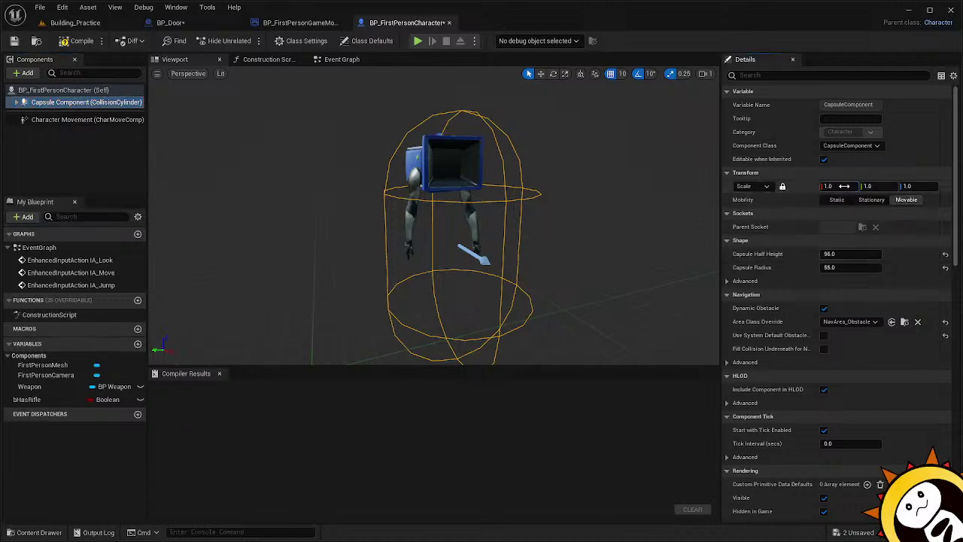
text(-)
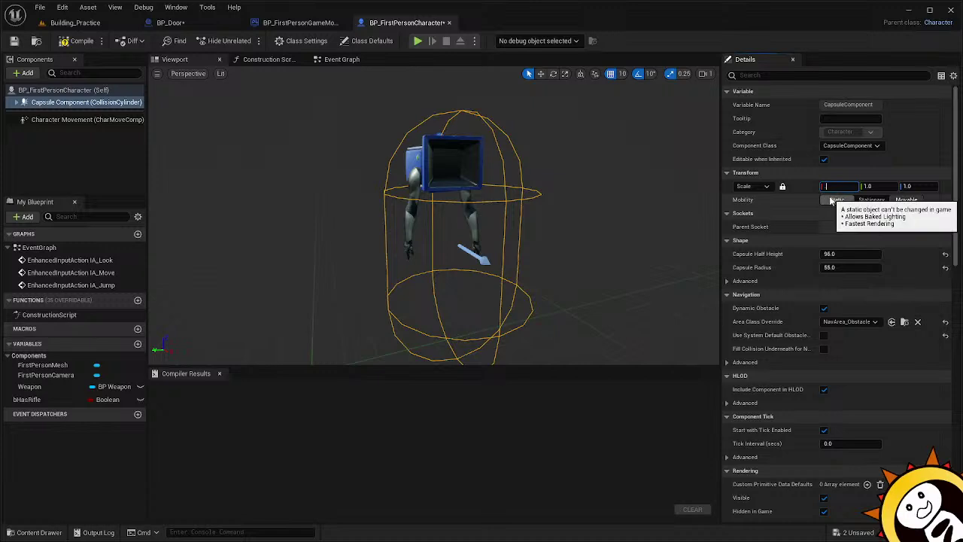
text(0.5)
key(Return)
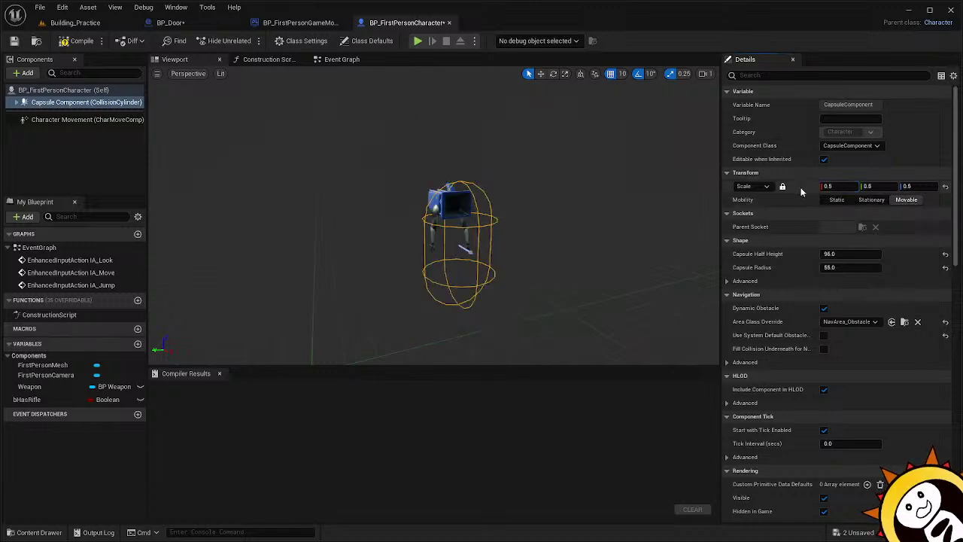
click(79, 42)
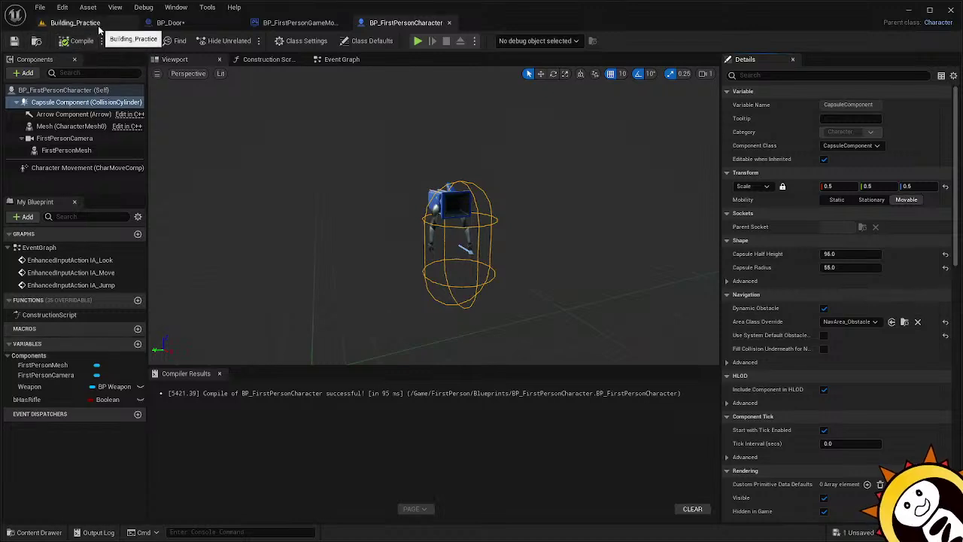
Save the BP_Door blueprint and select its Door component.
click(152, 25)
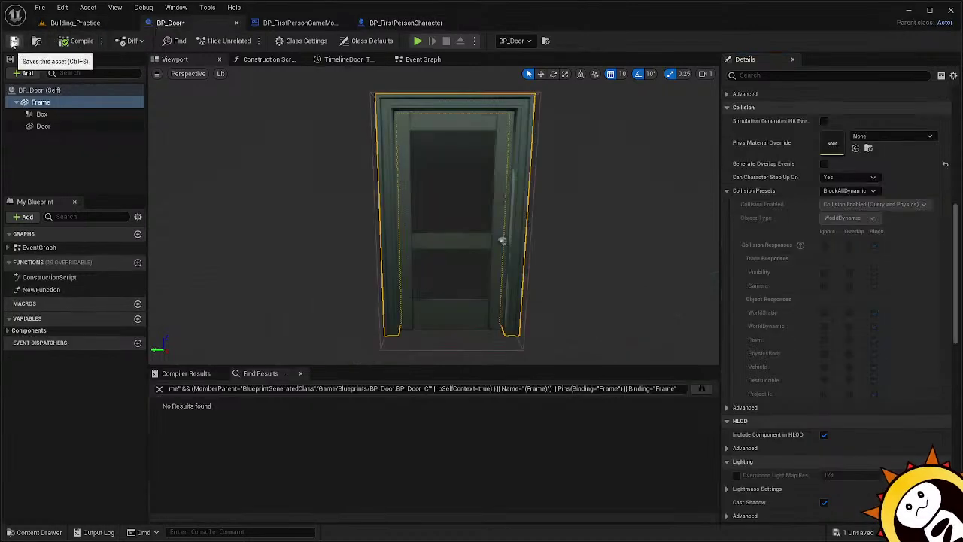
click(13, 41)
click(60, 126)
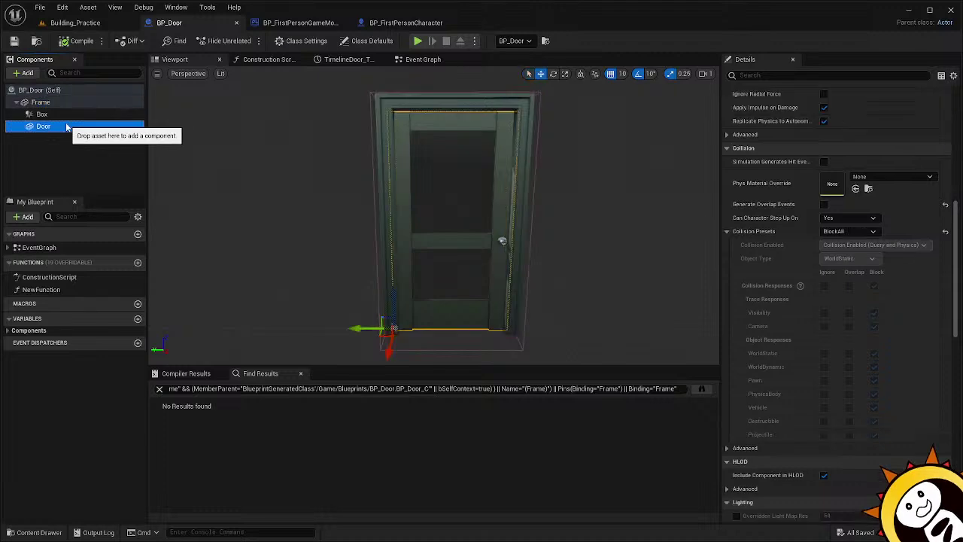
Play-test the Building_Practice level by walking through the doorway in both directions, and end the session.
click(68, 23)
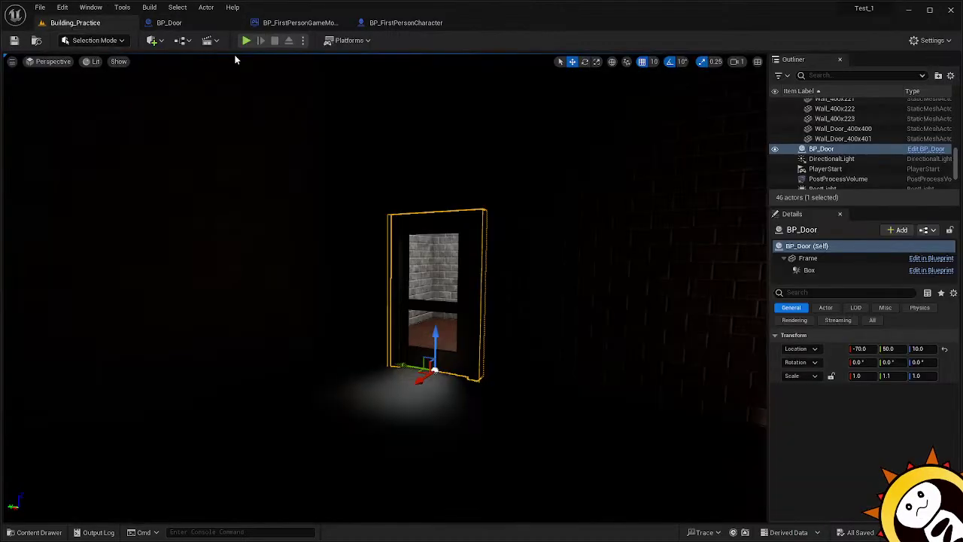
click(246, 40)
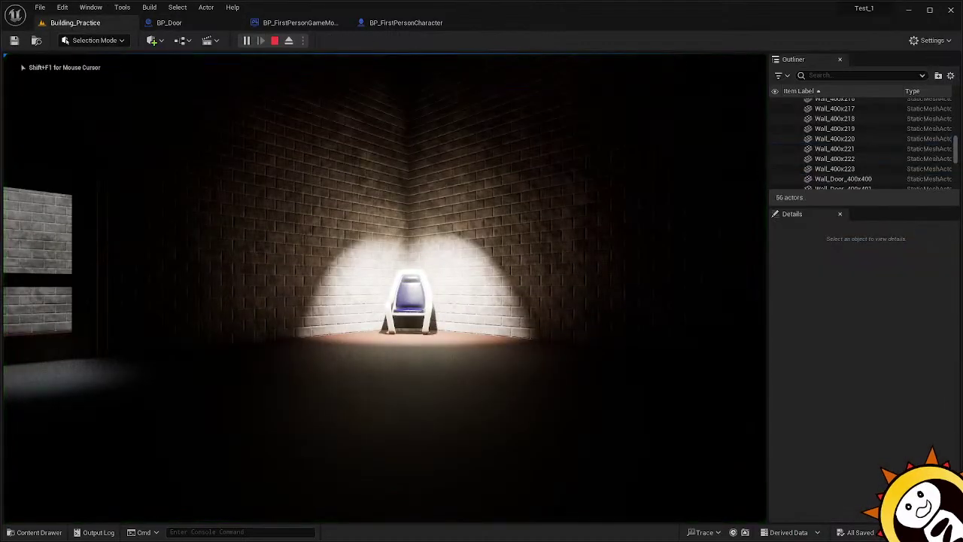
key(w)
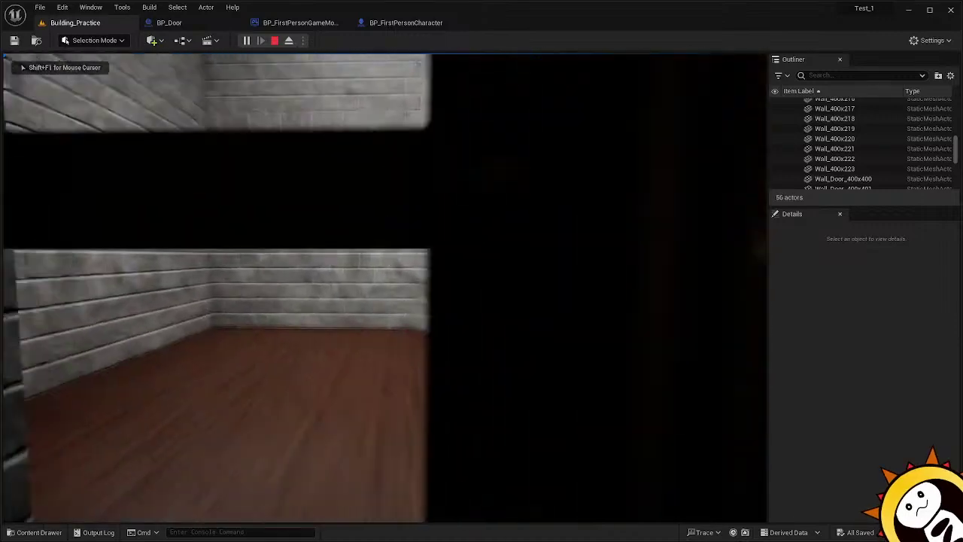
key(w)
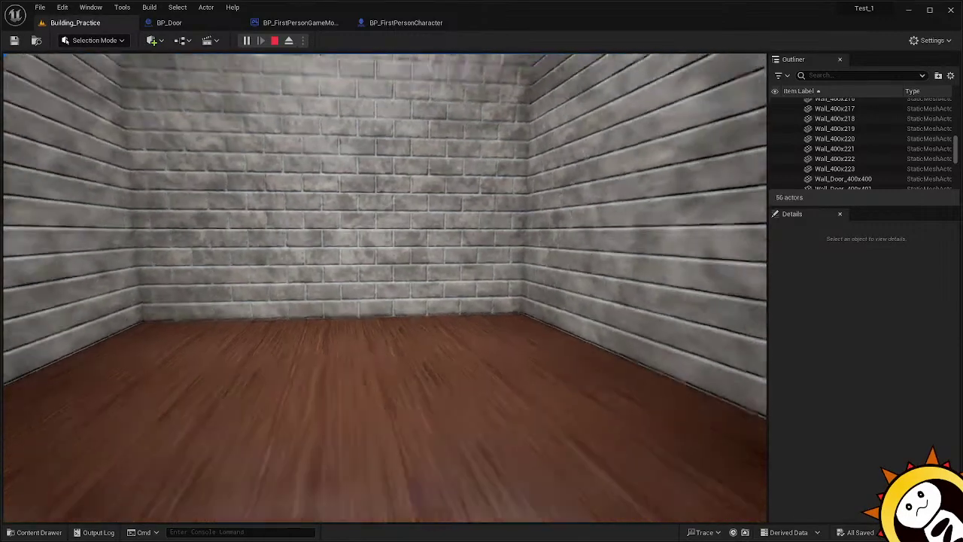
key(w)
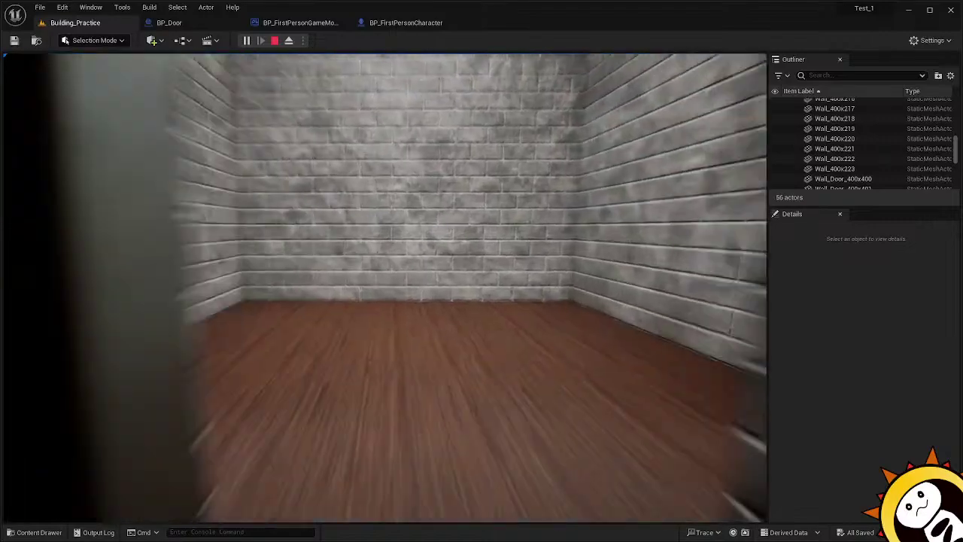
key(w)
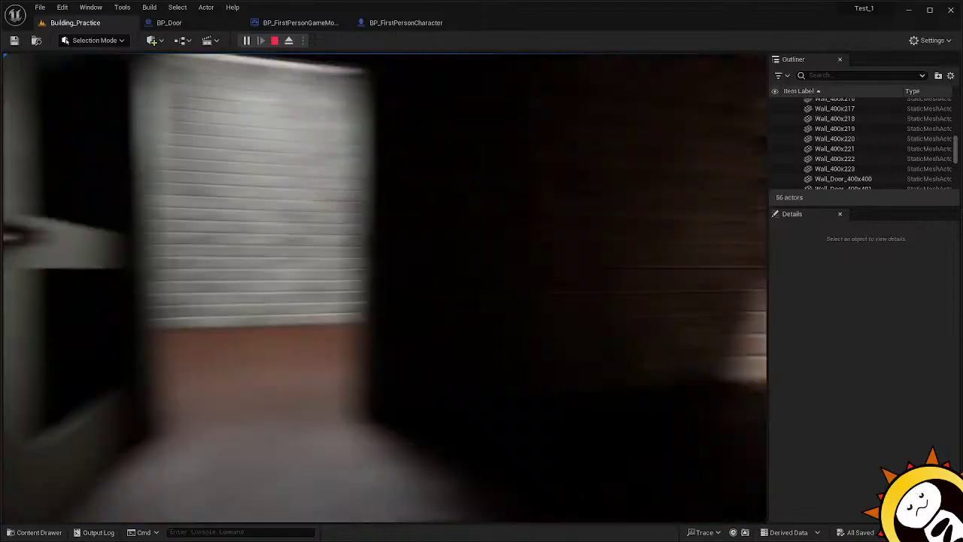
key(w)
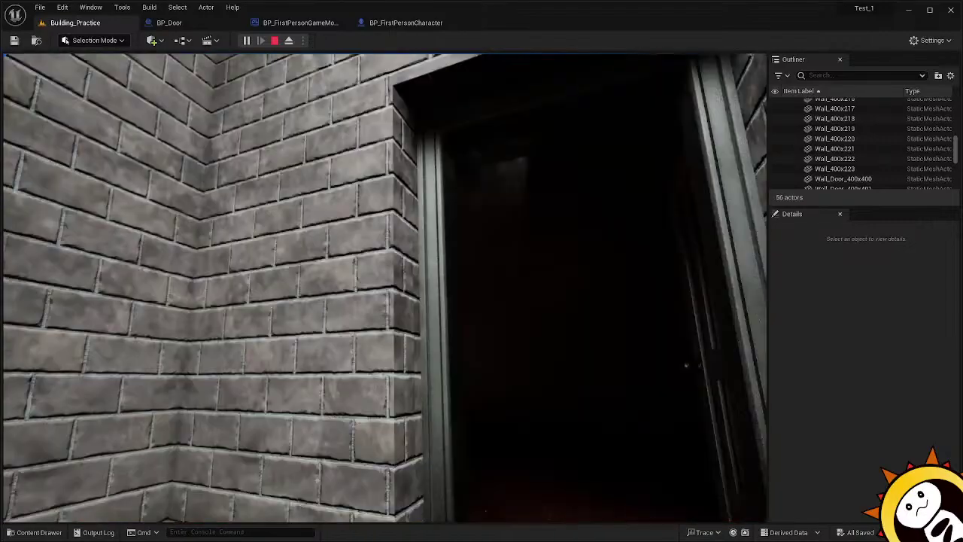
key(w)
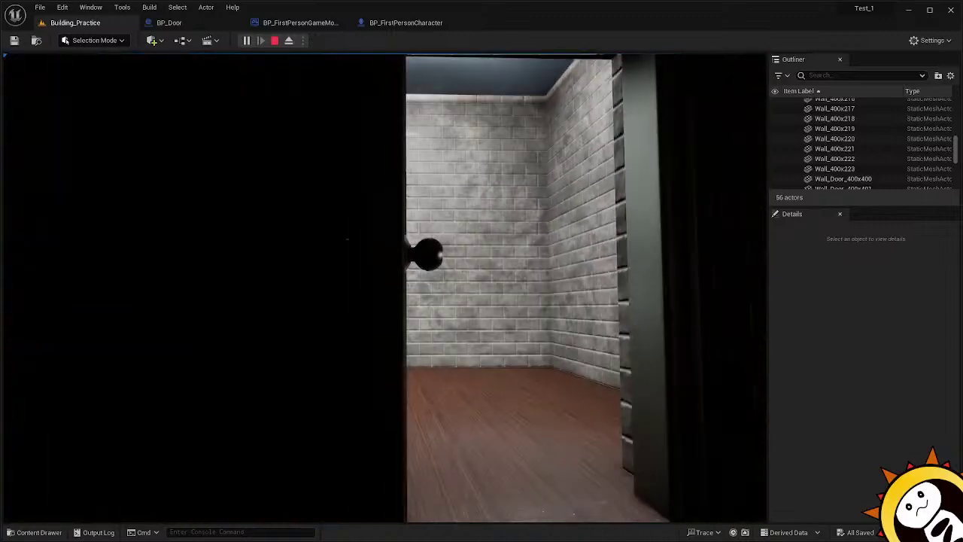
key(Escape)
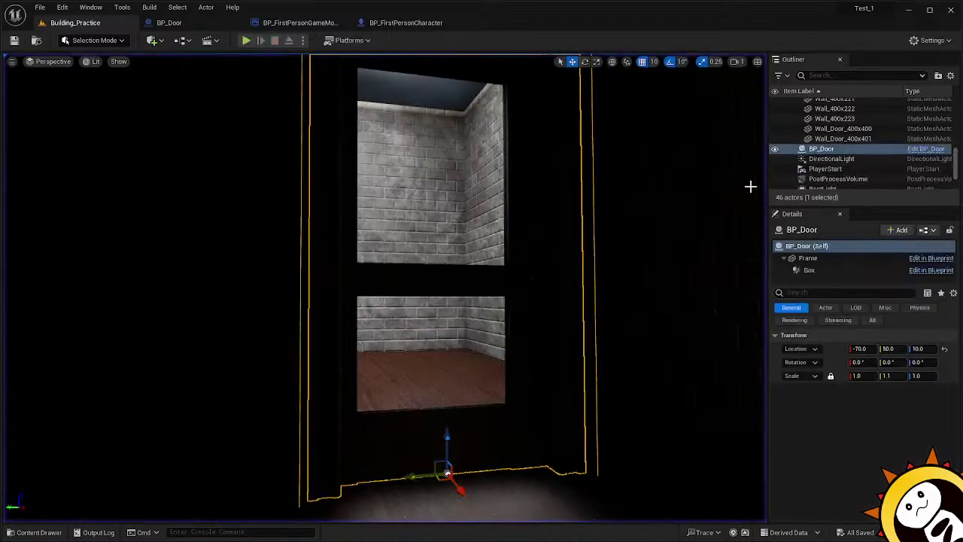
Run a second play test, passing through the door and walking around the brick room before stopping.
click(246, 41)
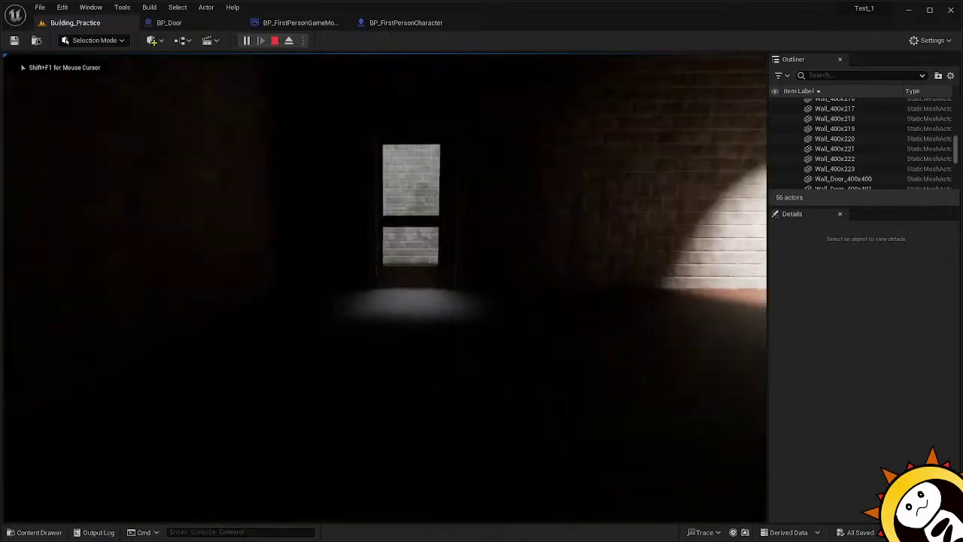
key(w)
key(w)
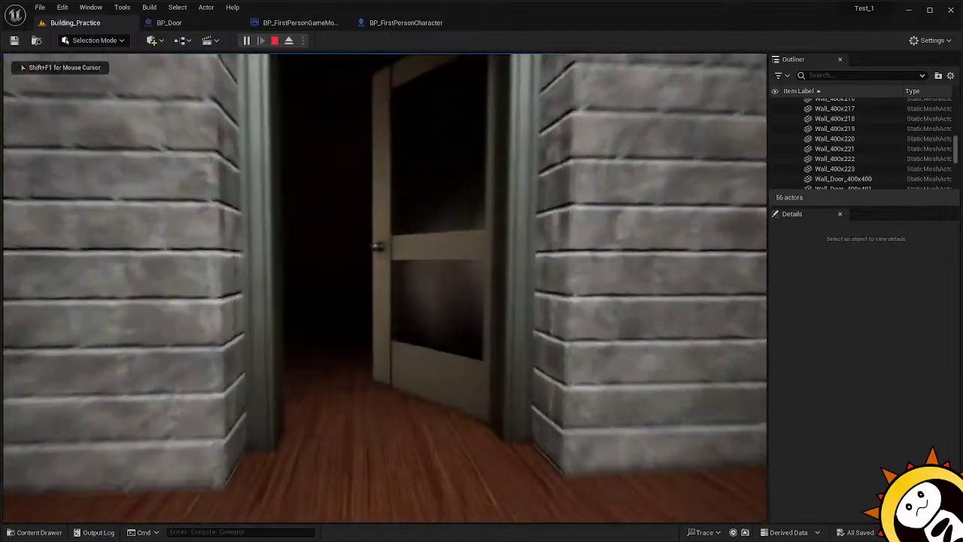
key(w)
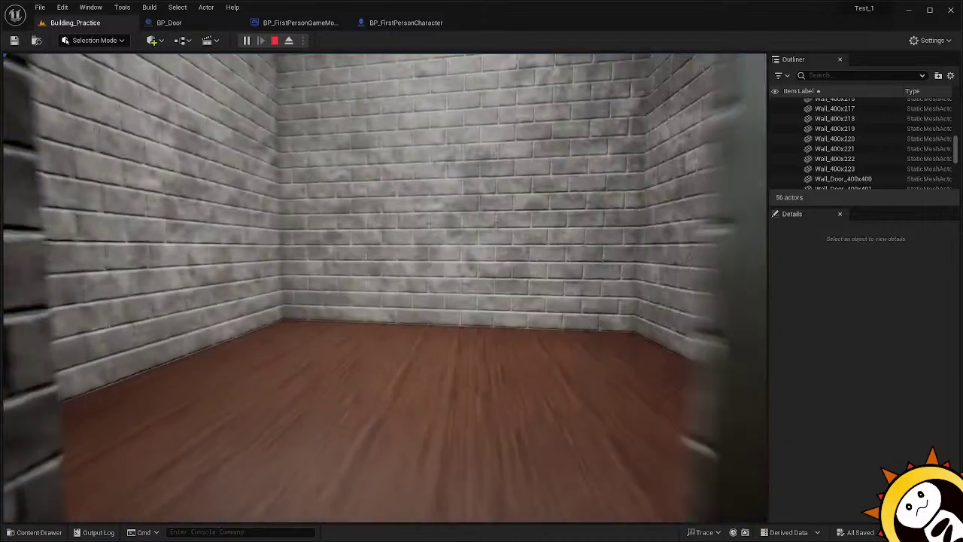
key(w)
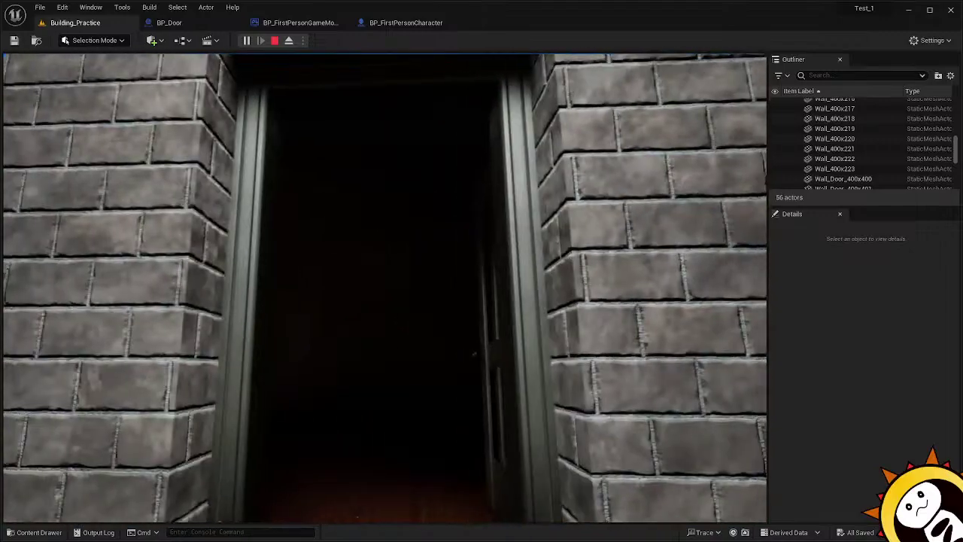
key(w)
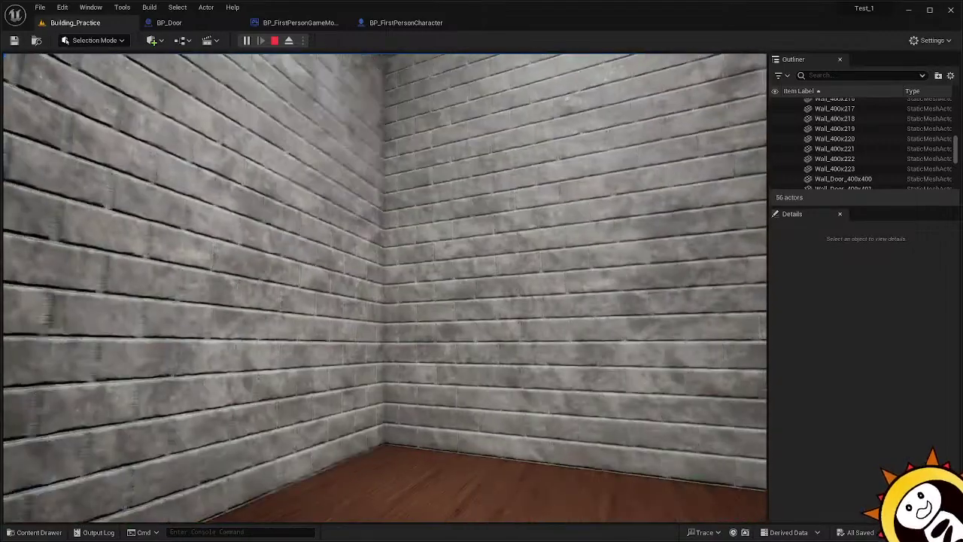
key(Escape)
Return to BP_FirstPersonCharacter and restore the Capsule Component's uniform scale to 1.0.
click(169, 22)
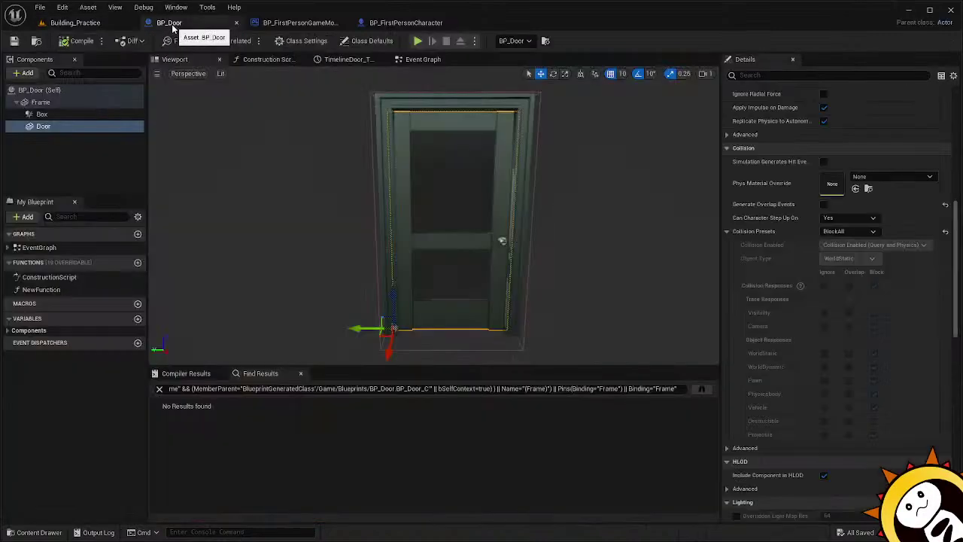
click(325, 25)
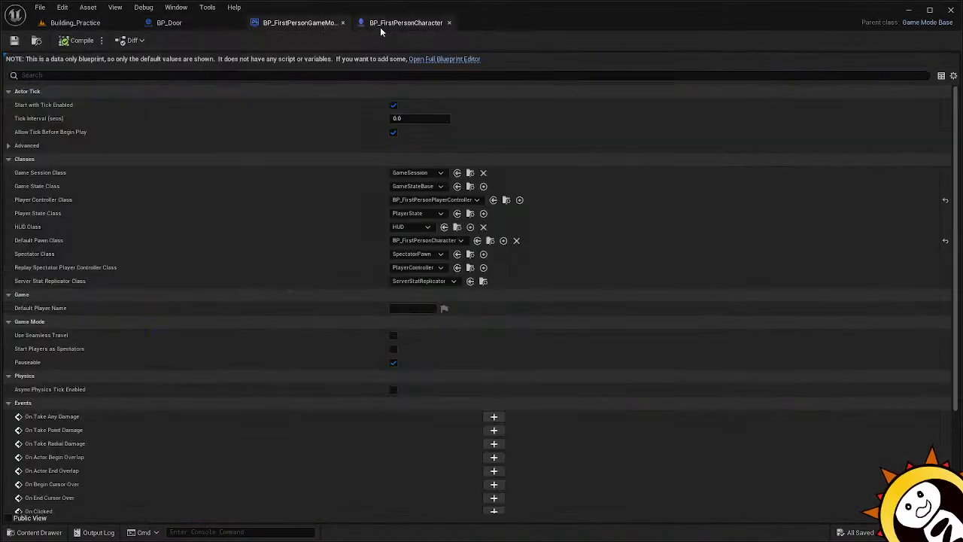
click(398, 23)
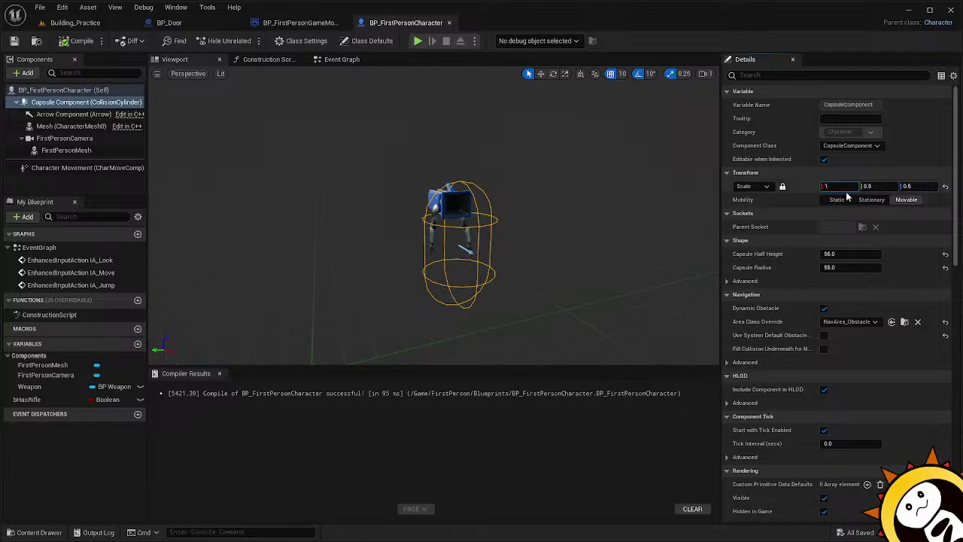
key(Return)
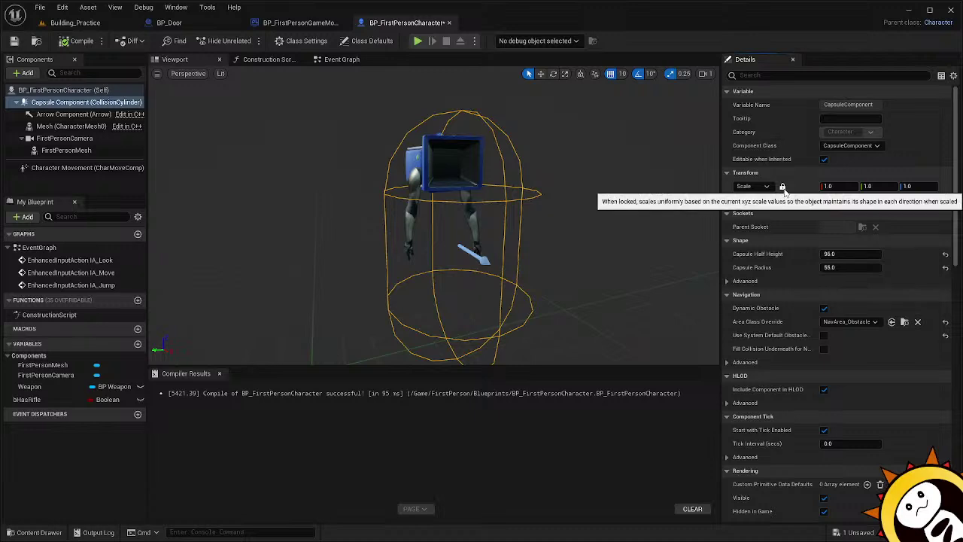
Unlock the Capsule Component's scale ratio and set only its Y scale to 0.75.
click(783, 186)
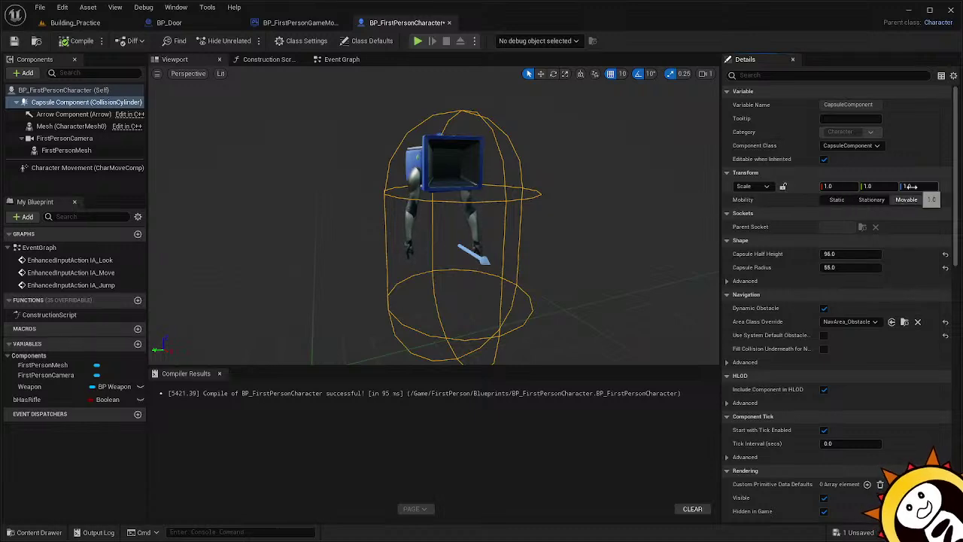
click(873, 186)
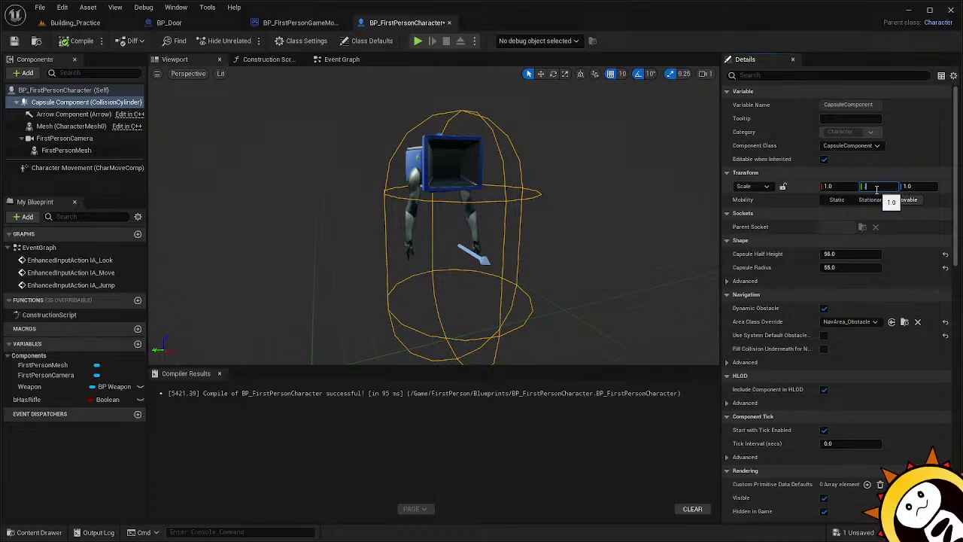
text(.75)
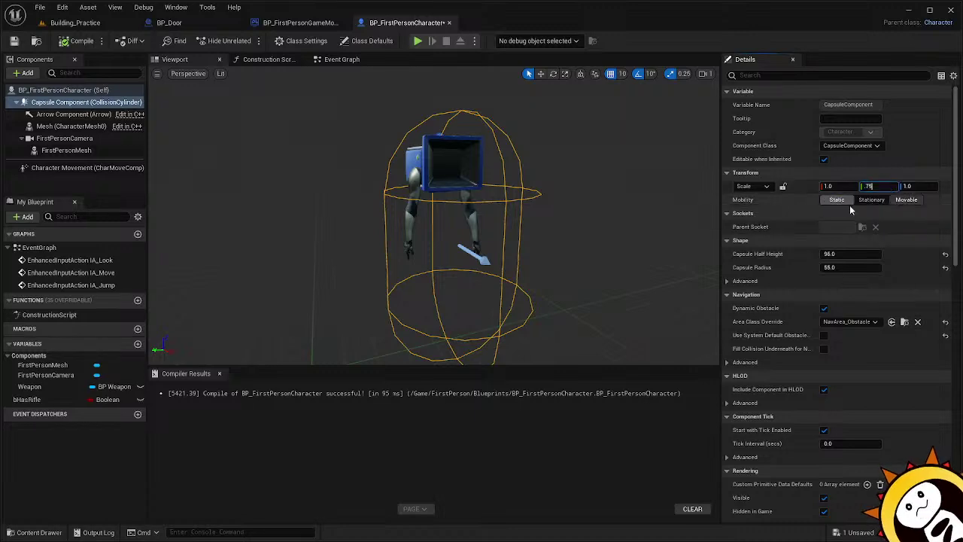
key(Return)
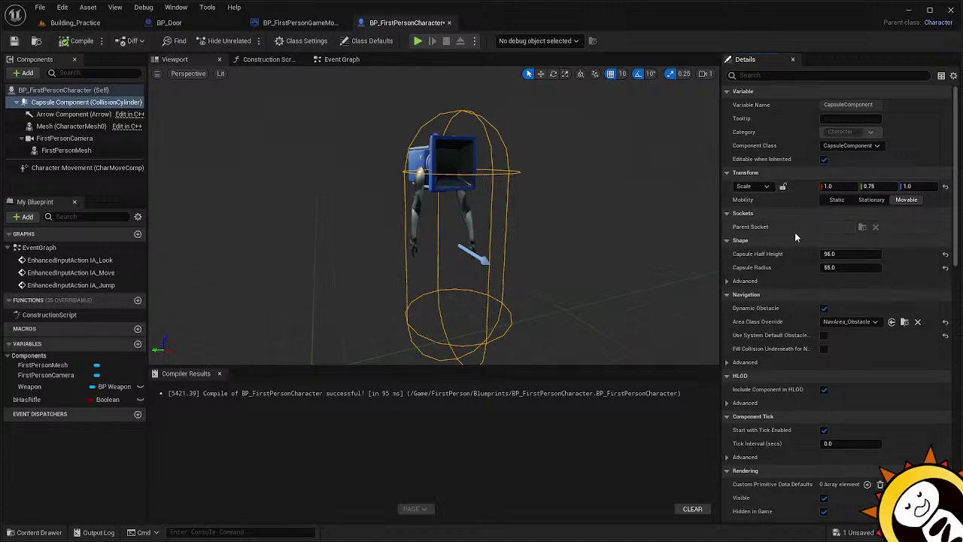
Compile and save BP_FirstPersonCharacter, and return to the Building_Practice level.
click(81, 40)
click(13, 41)
click(75, 22)
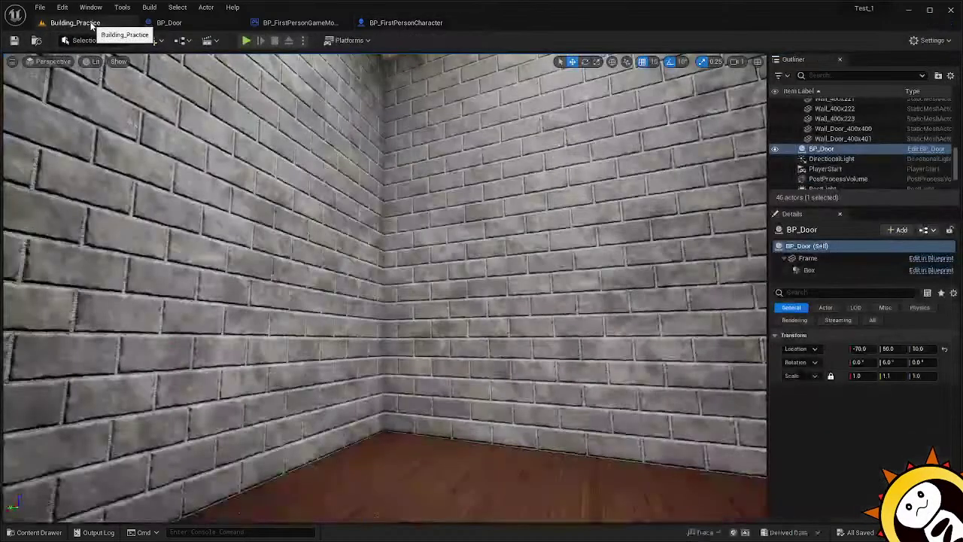
Play-test the level by walking up to the door and moving back and forth at the doorway before ending the session.
click(247, 41)
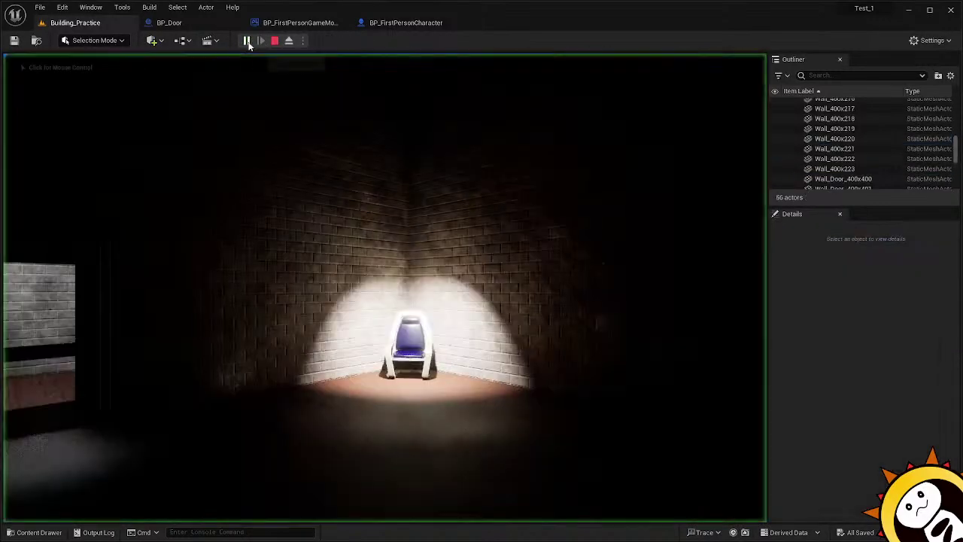
click(371, 308)
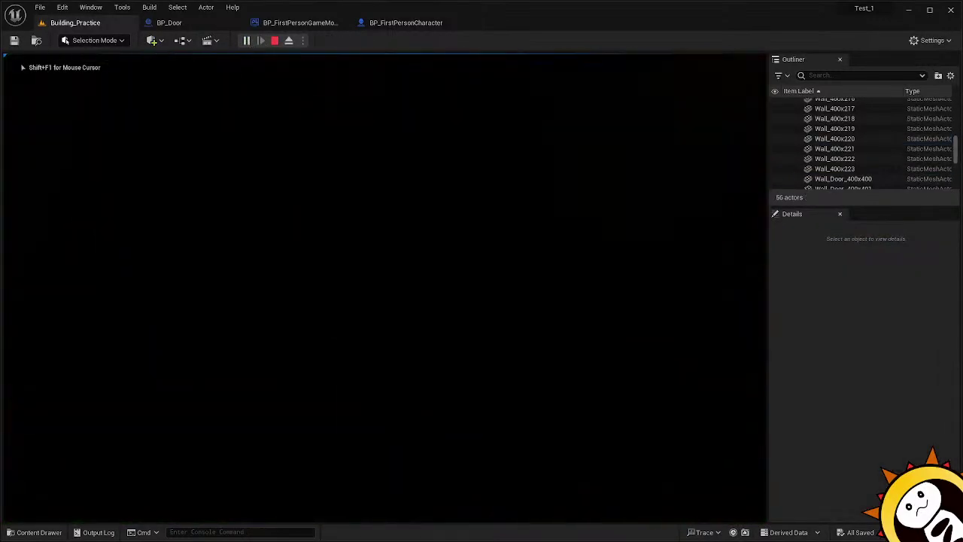
key(w)
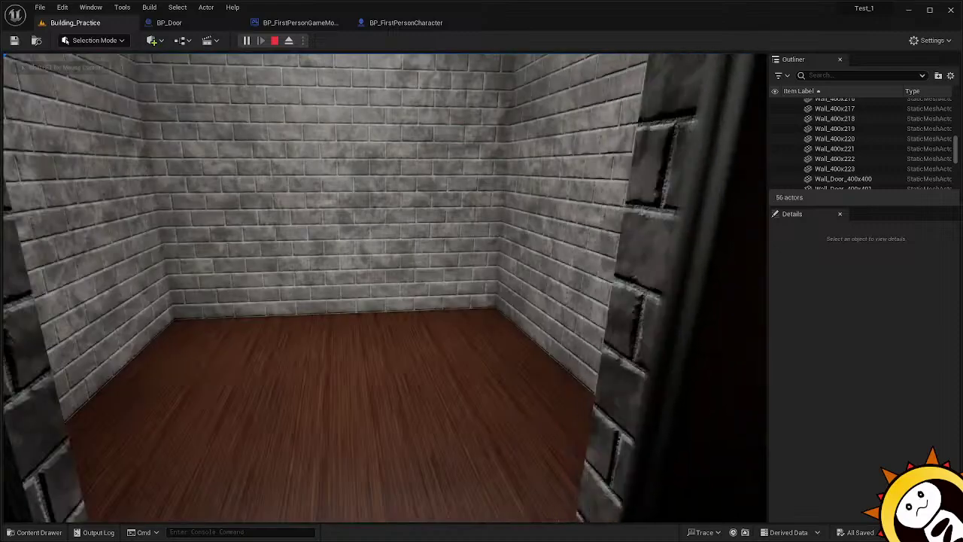
key(s)
key(w)
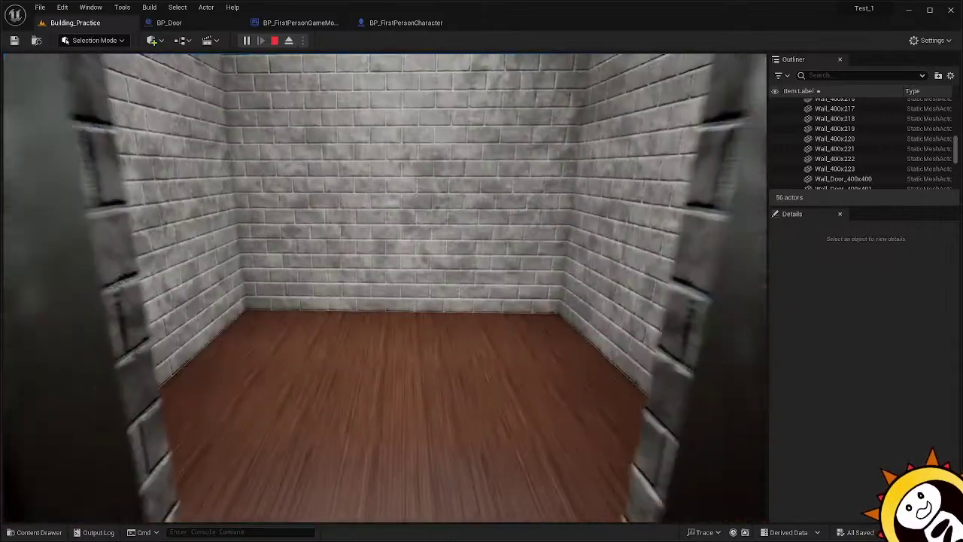
key(s)
key(w)
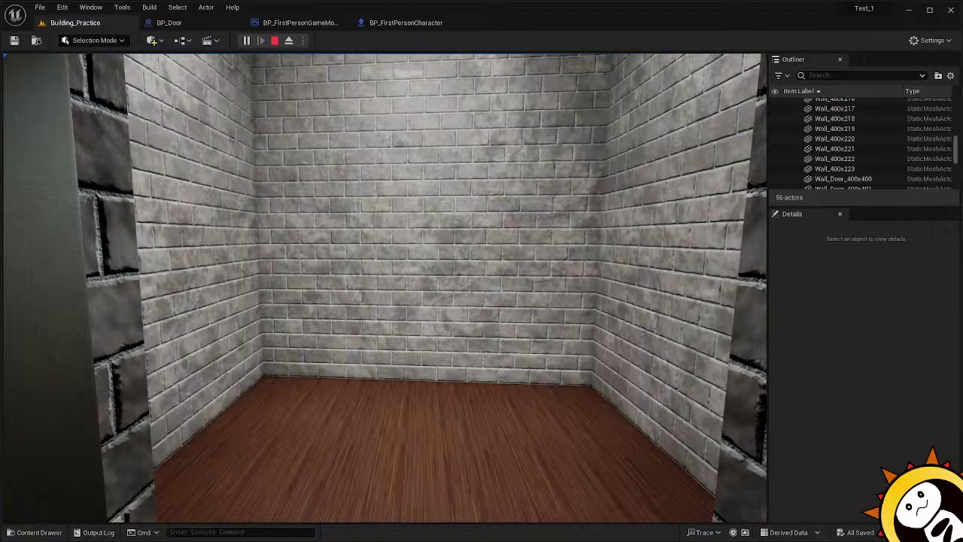
key(Escape)
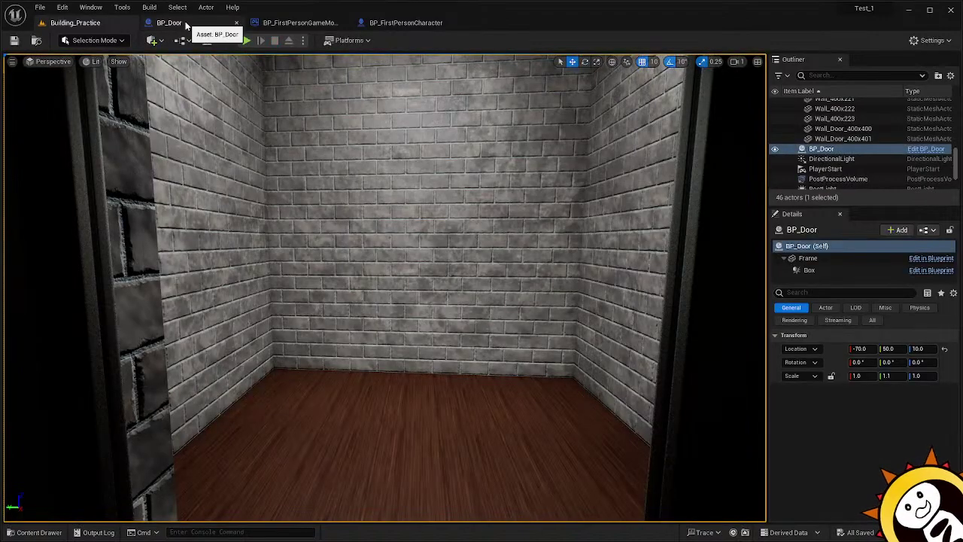
Set the Capsule Component's Y scale to 0.5 in BP_FirstPersonCharacter, and compile and save the blueprint.
click(315, 23)
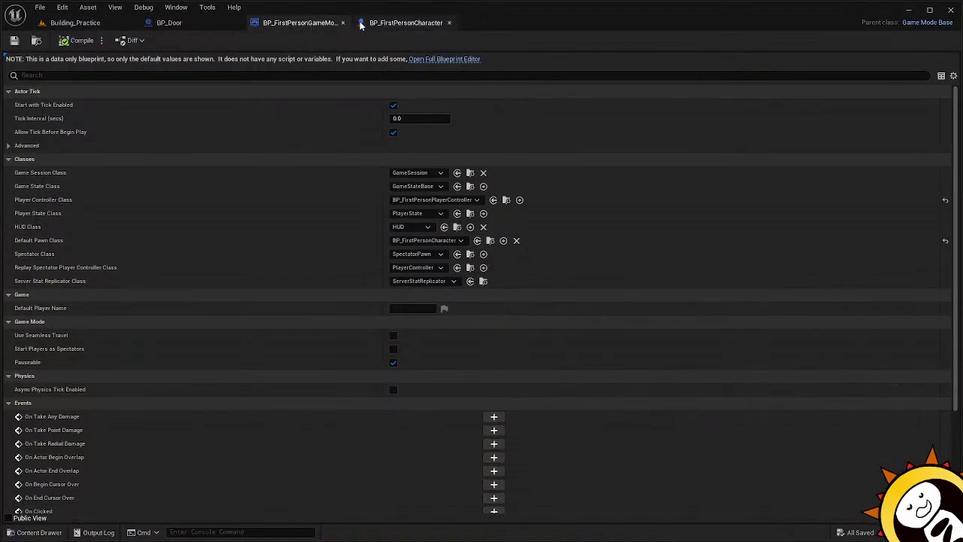
click(406, 24)
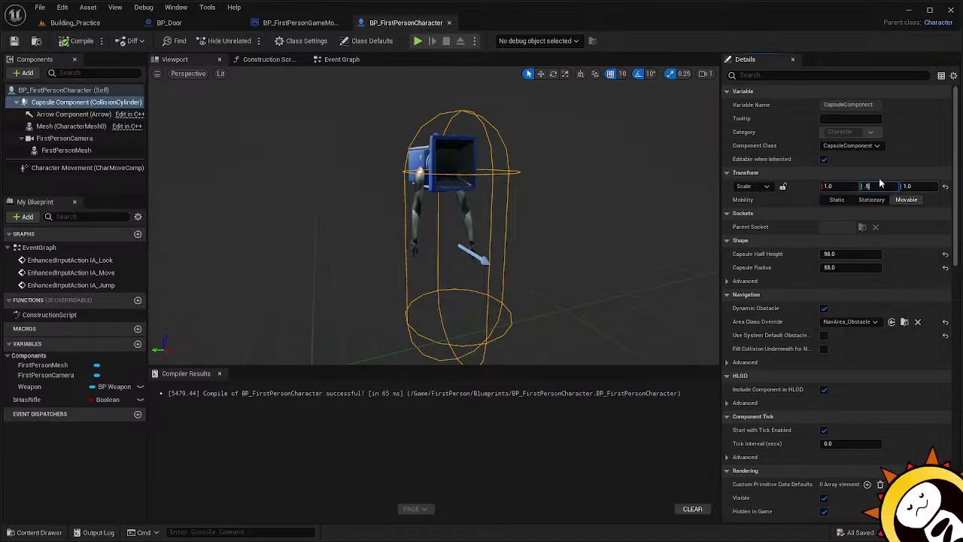
key(Return)
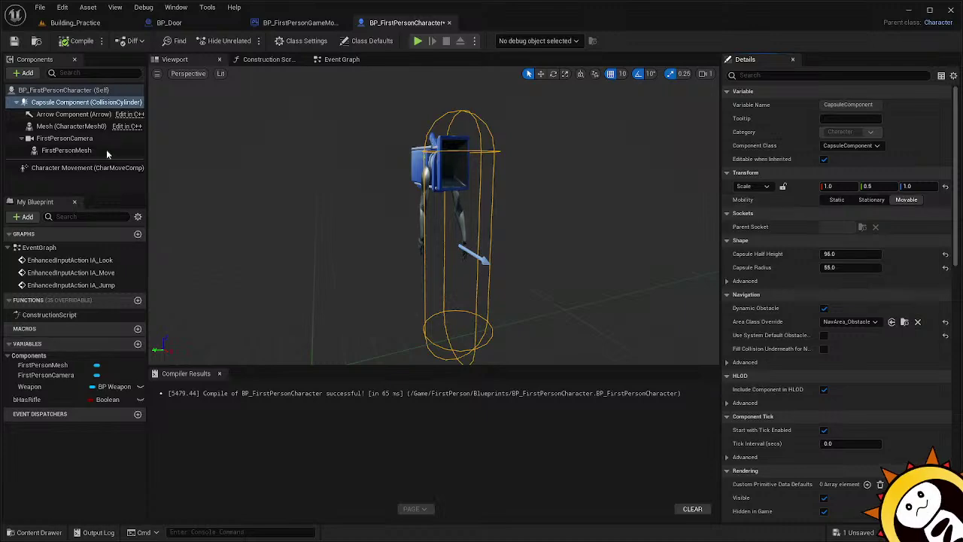
click(75, 42)
Play-test Building_Practice with the narrower capsule by walking into the doorway, and stop the session.
click(64, 23)
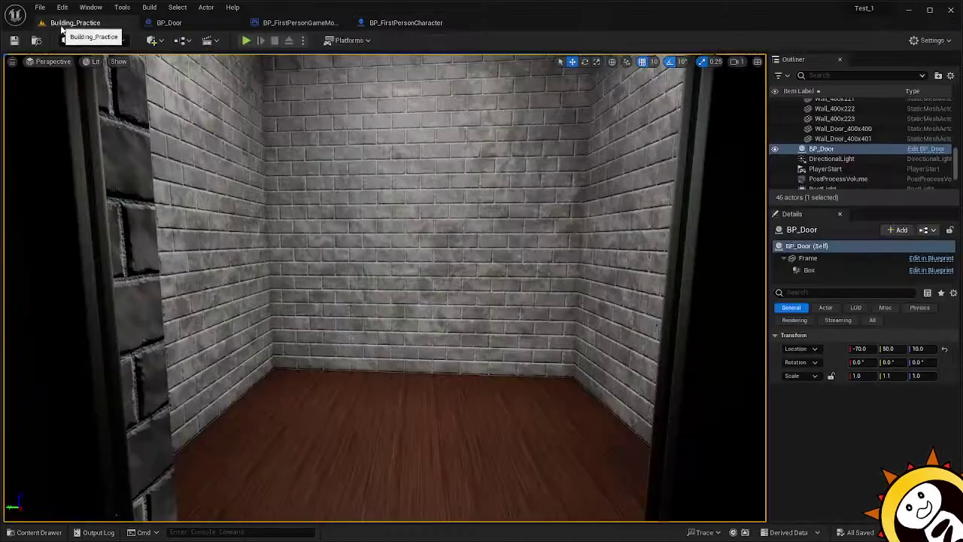
click(246, 41)
click(267, 76)
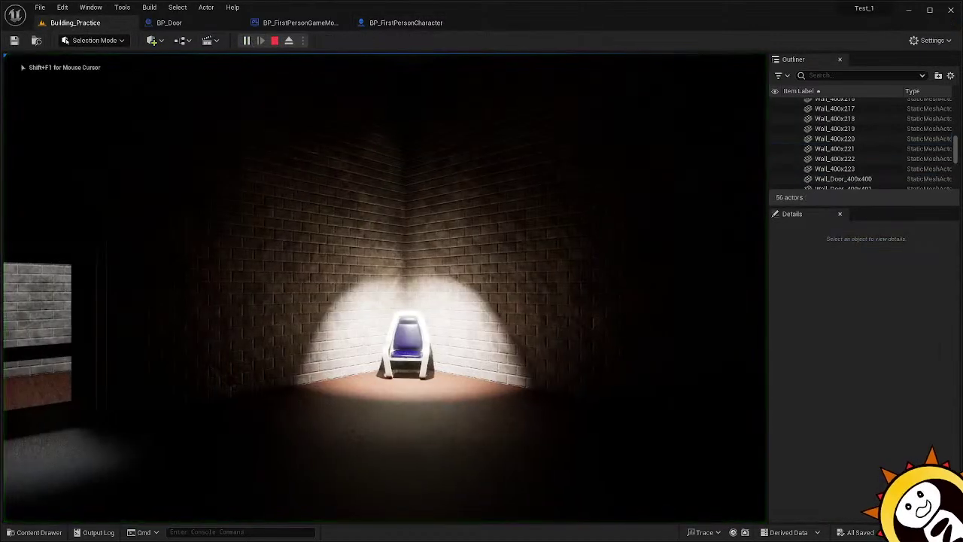
key(w)
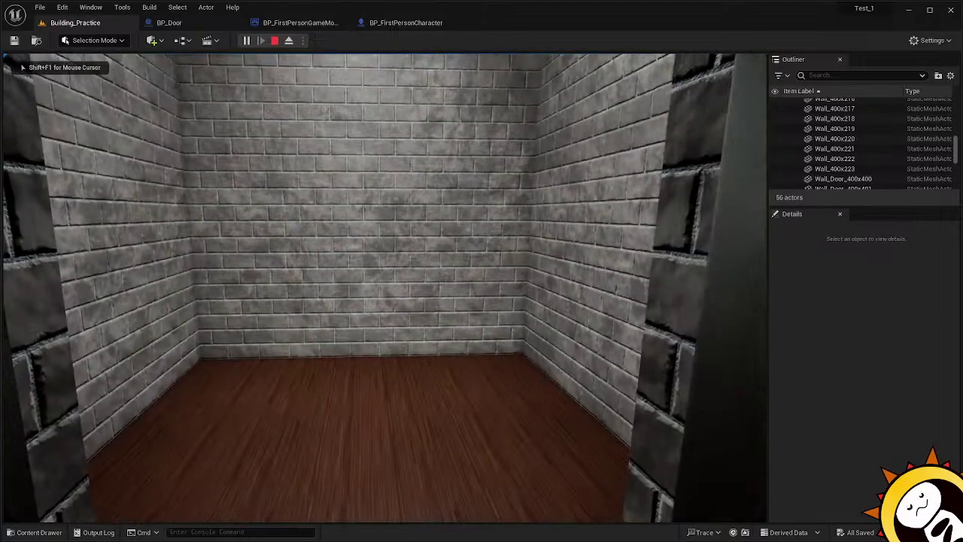
key(e)
key(e)
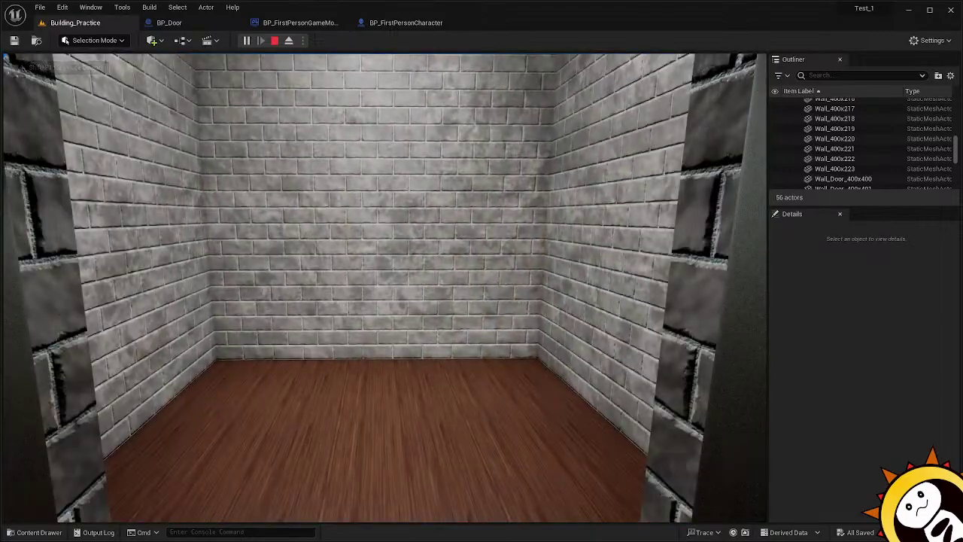
key(Escape)
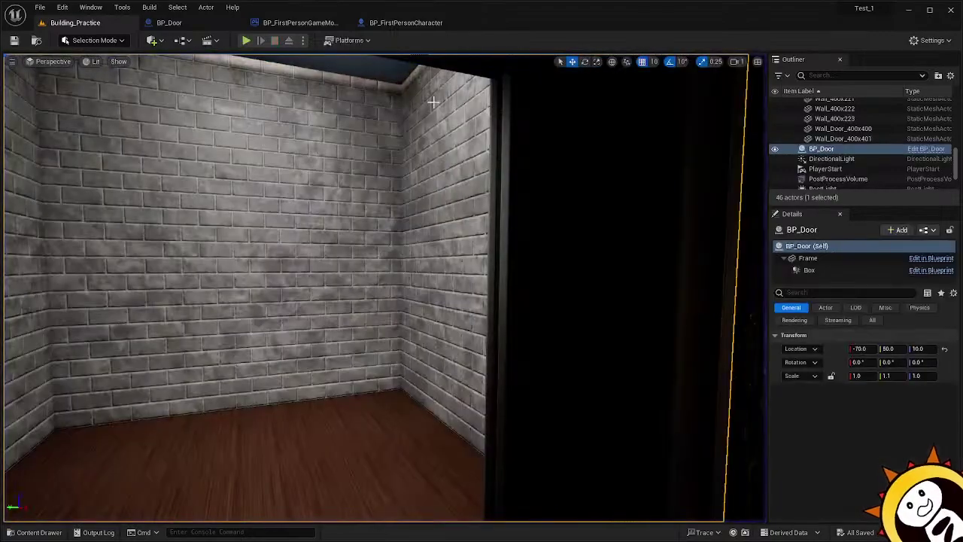
Restore the Capsule Component's Y scale to 1.0 in BP_FirstPersonCharacter and set its Z scale to 0.9.
click(389, 27)
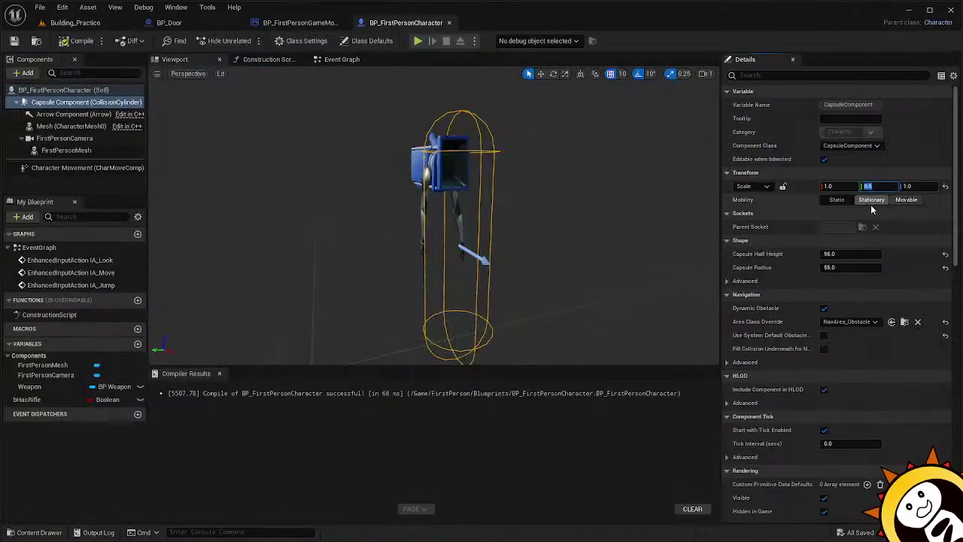
text(1)
key(Return)
click(914, 186)
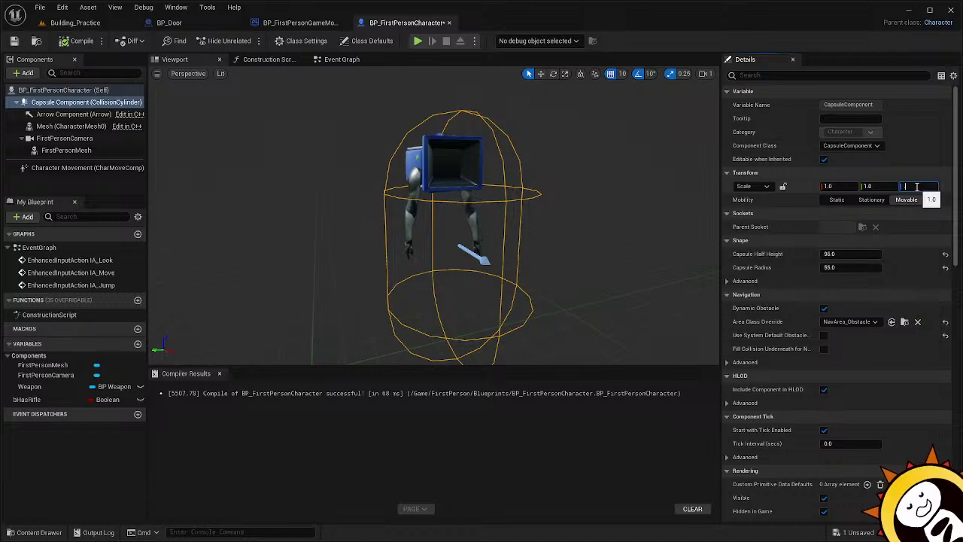
text(0.9)
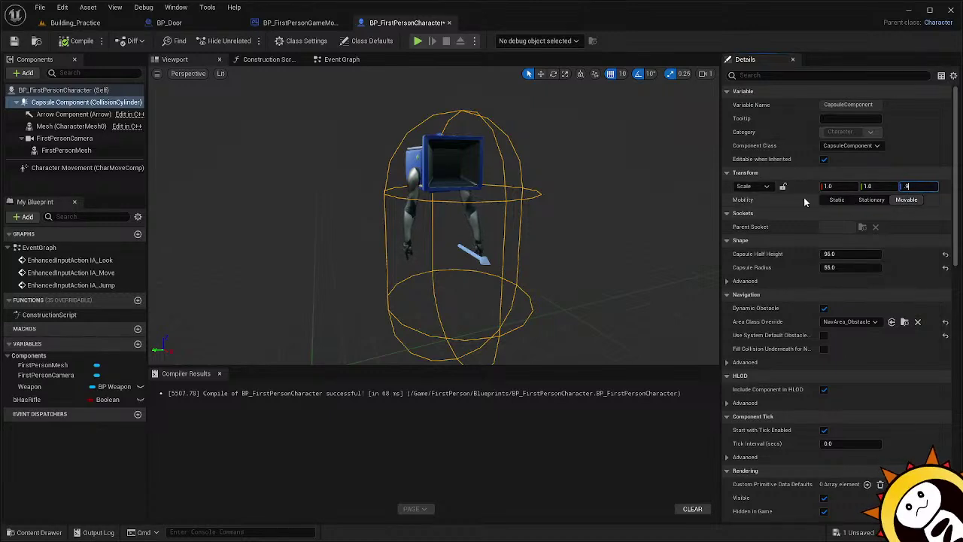
key(Return)
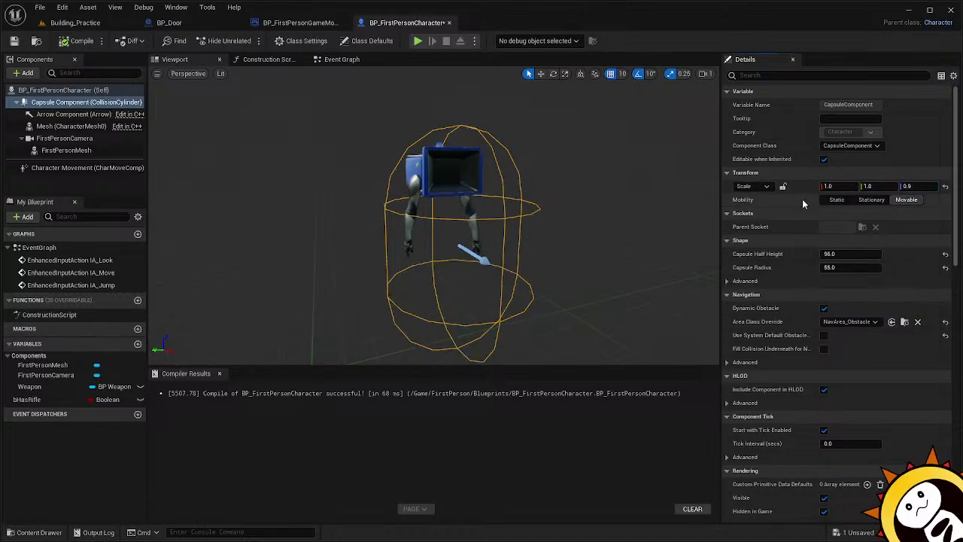
Play-test Building_Practice with the slightly shortened capsule by walking to the open doorway, and end the session.
click(73, 22)
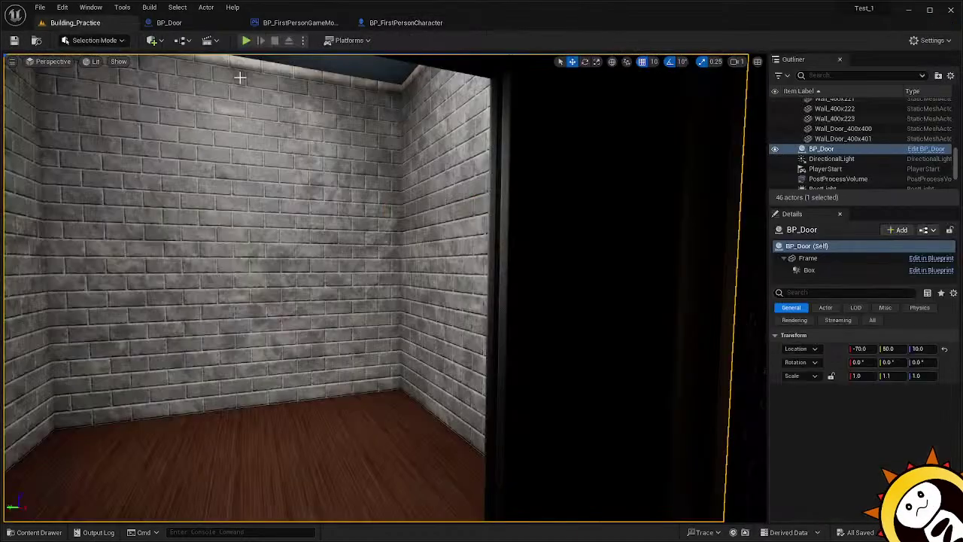
click(246, 41)
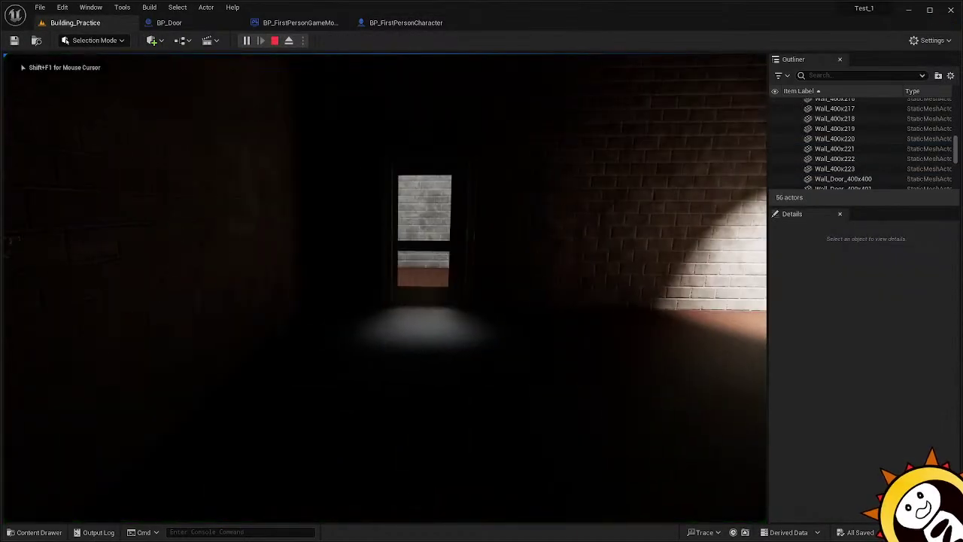
key(w)
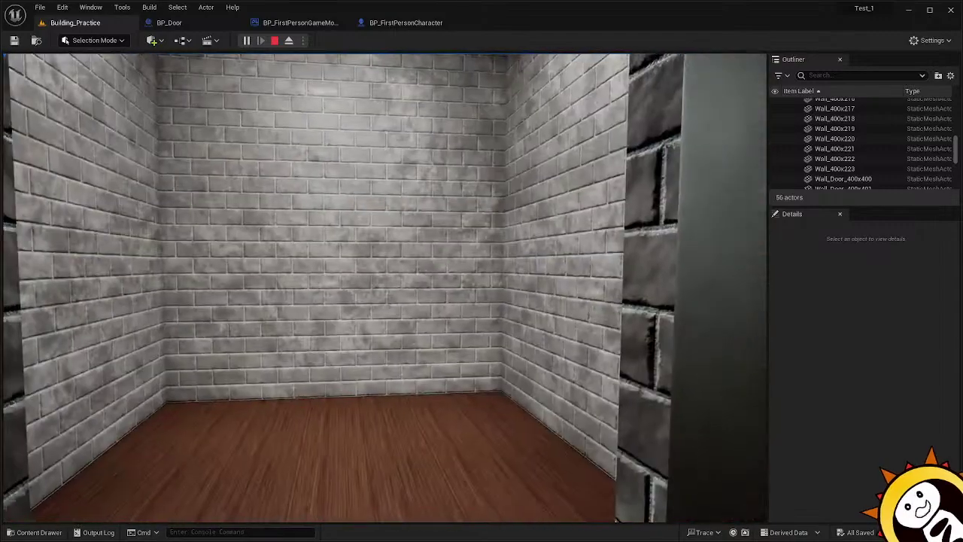
key(Escape)
Set the Capsule Component's Z scale to 0.75 in BP_FirstPersonCharacter, and compile and save the blueprint.
click(381, 23)
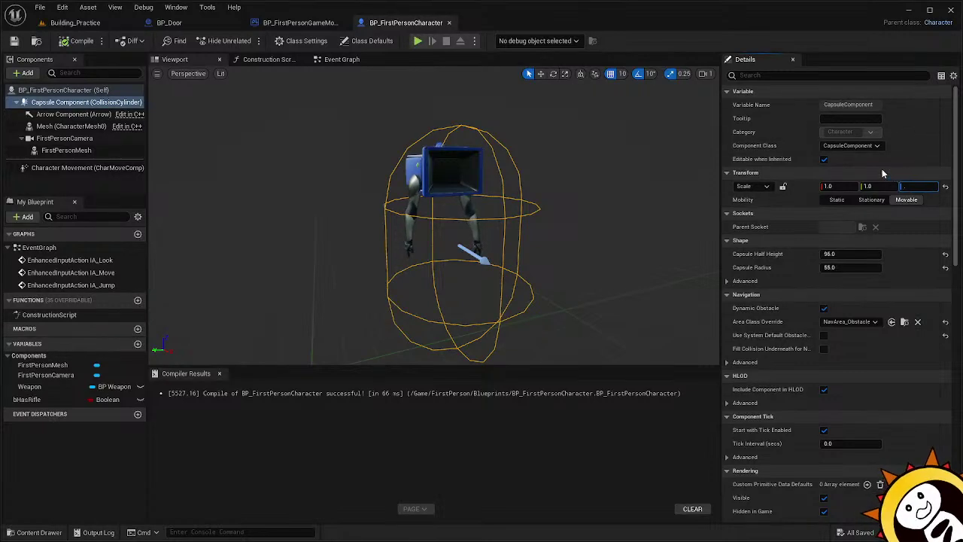
text(75)
key(Return)
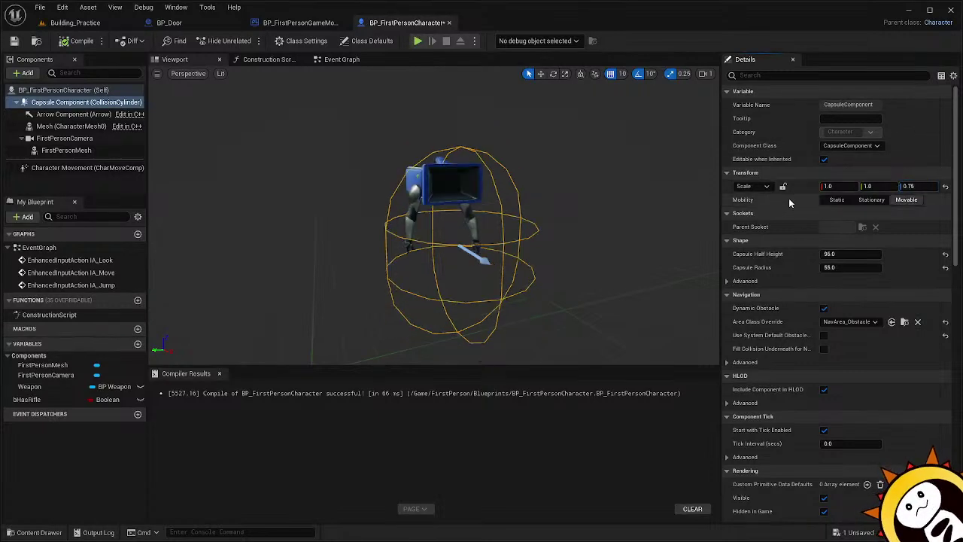
click(14, 40)
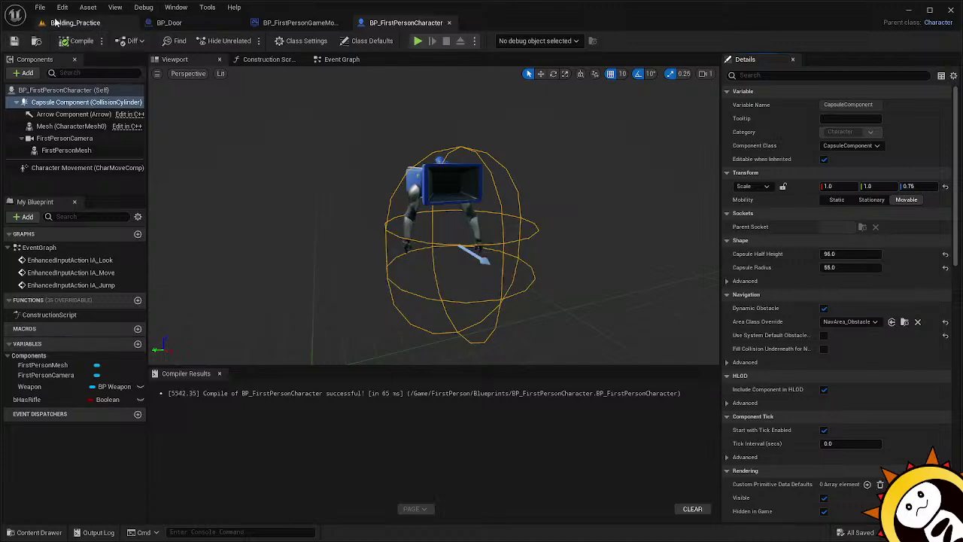
Play-test the doorway in Building_Practice again with the three-quarter-height capsule, and stop playing.
click(75, 23)
click(247, 41)
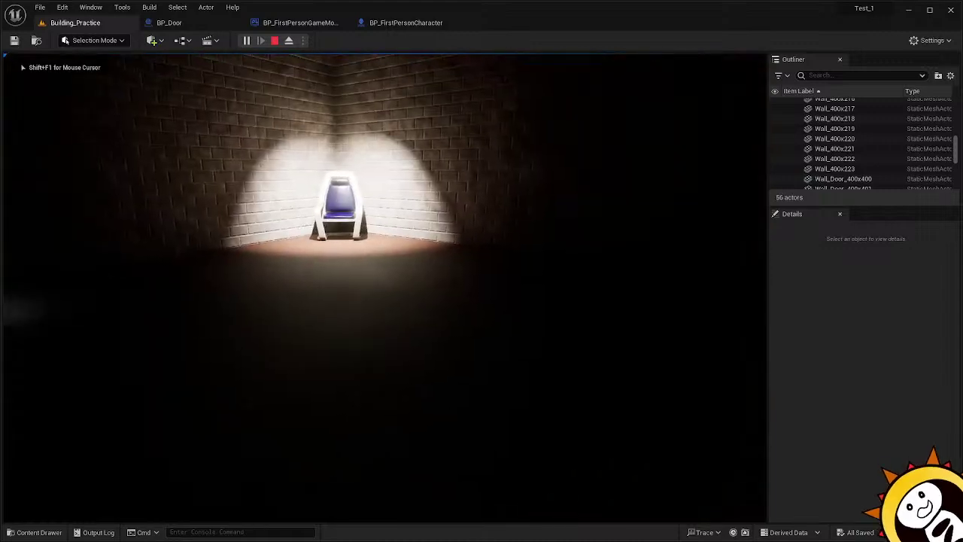
key(w)
key(w)
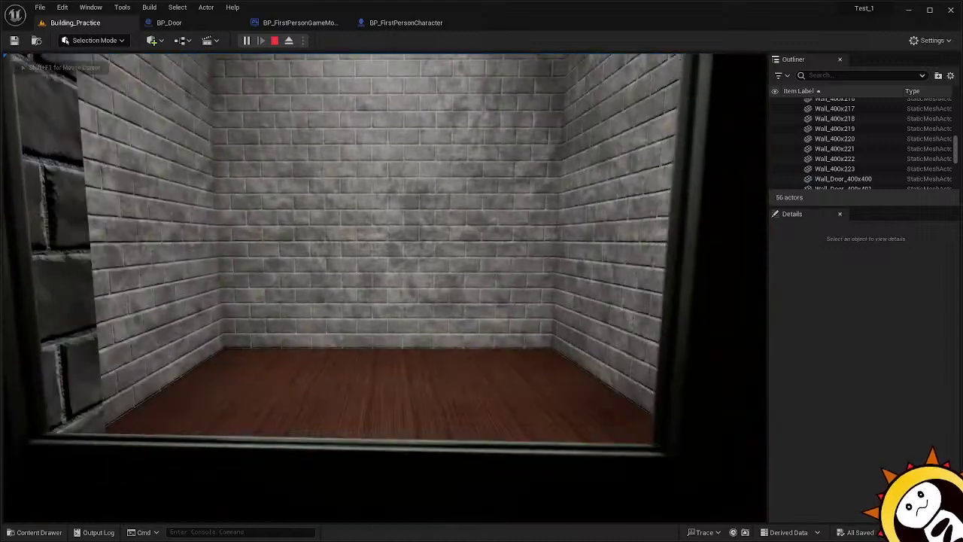
key(e)
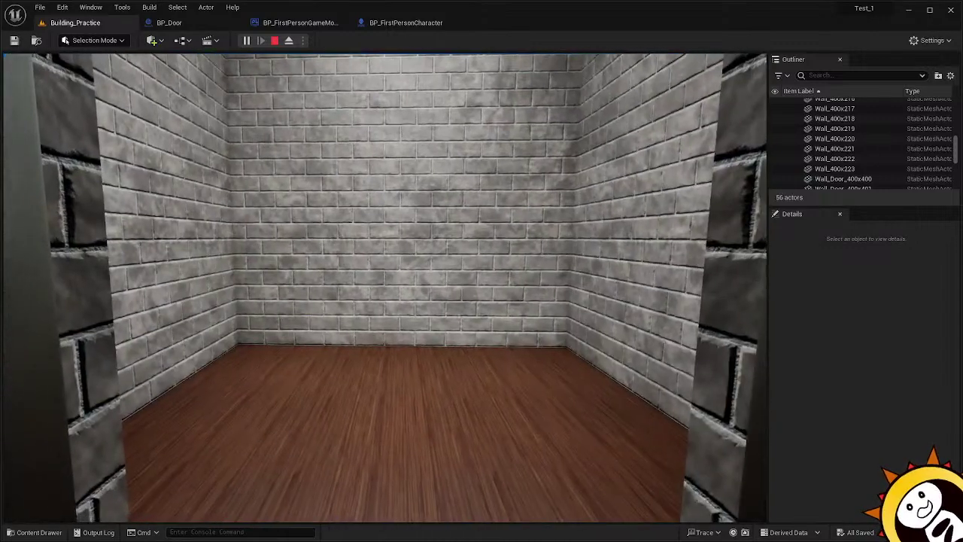
key(Escape)
Set the Capsule Component's Z scale to 0.5, compile and save BP_FirstPersonCharacter, and return to the Building_Practice level.
click(391, 28)
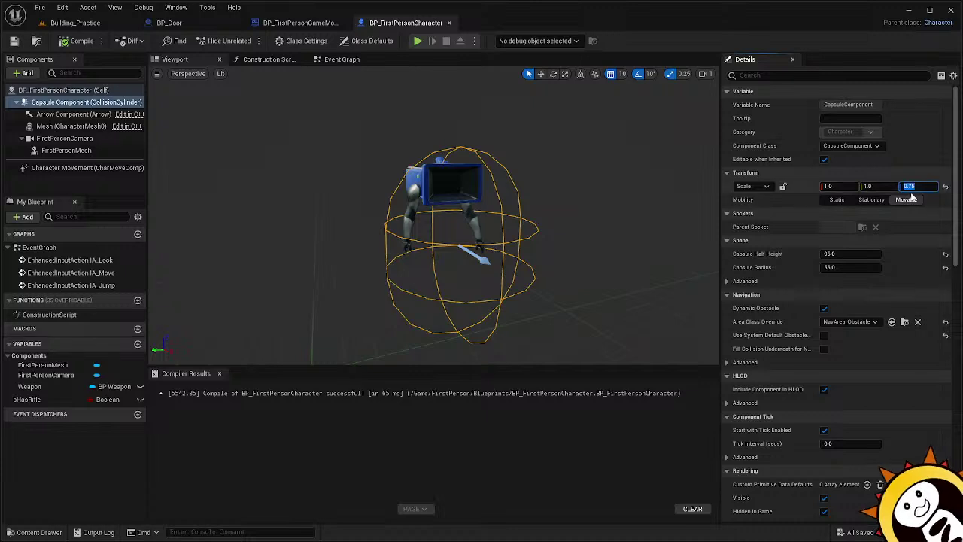
key(BackSpace)
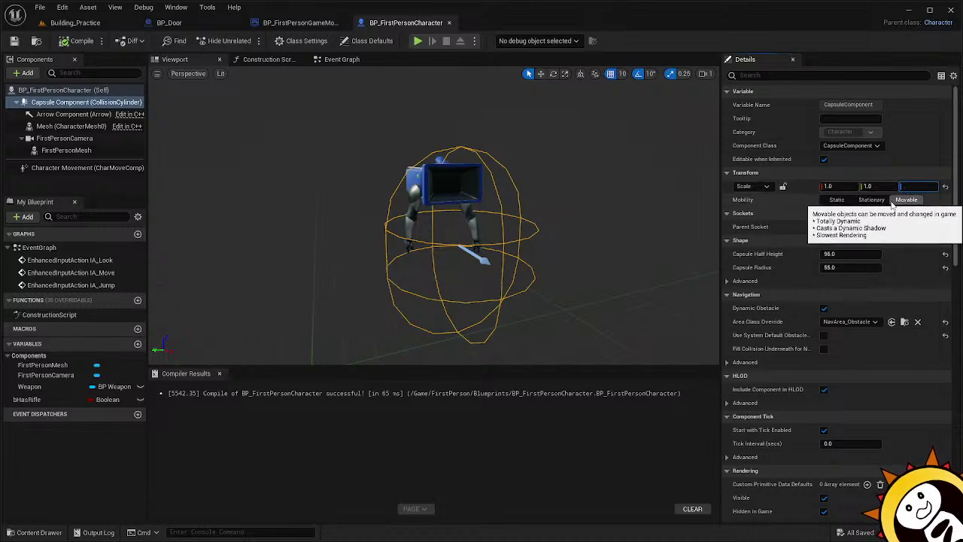
text(.5)
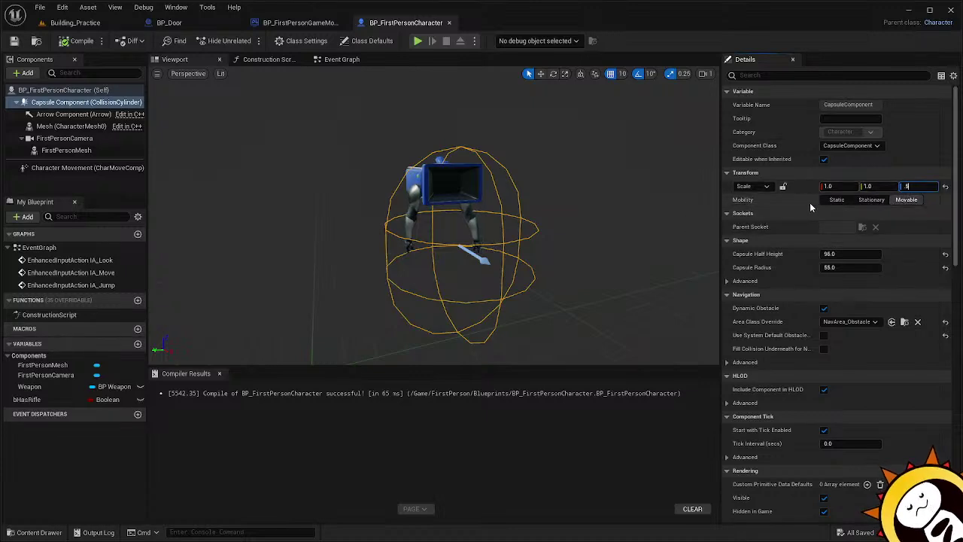
key(Return)
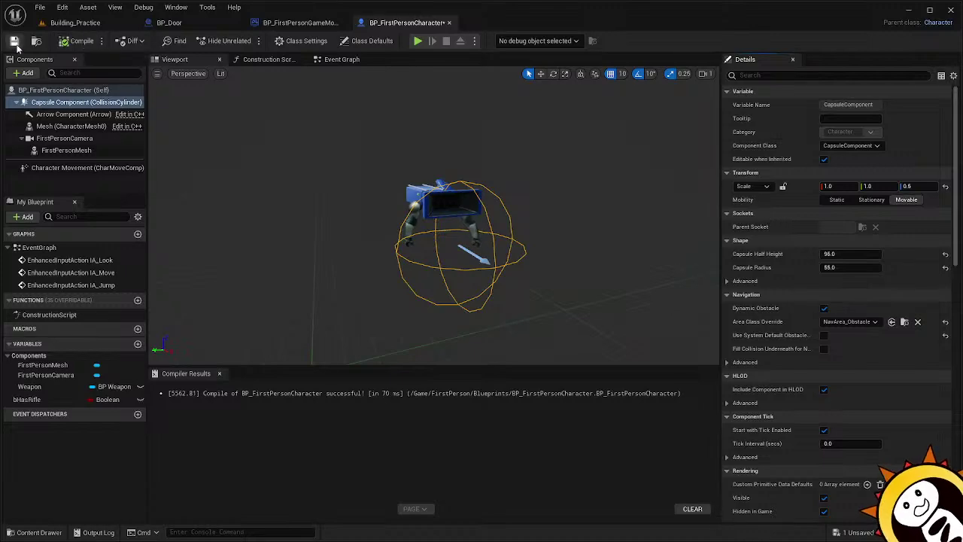
click(14, 41)
click(76, 23)
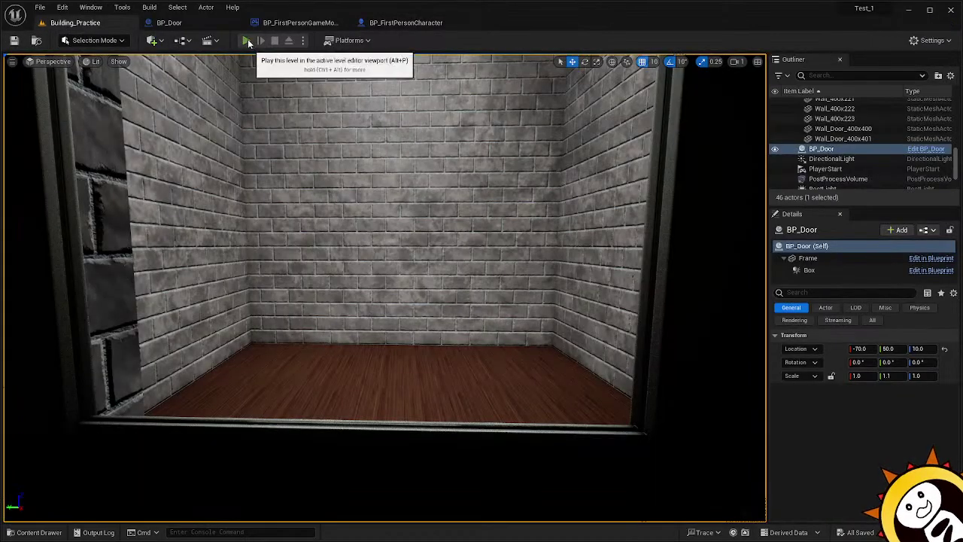
Play the Building_Practice level and walk the character through the doorway and around the brick room to test the fit.
click(246, 41)
key(w)
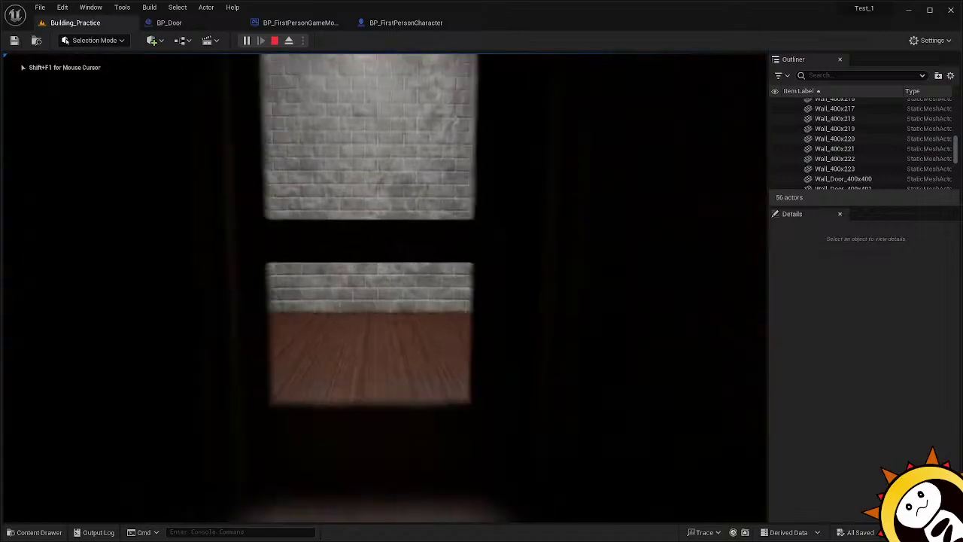
key(w)
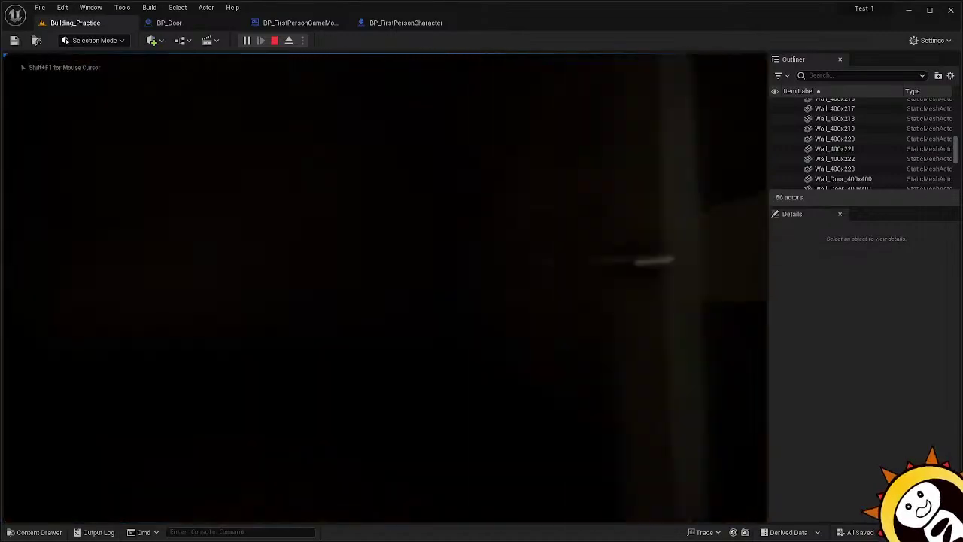
key(w)
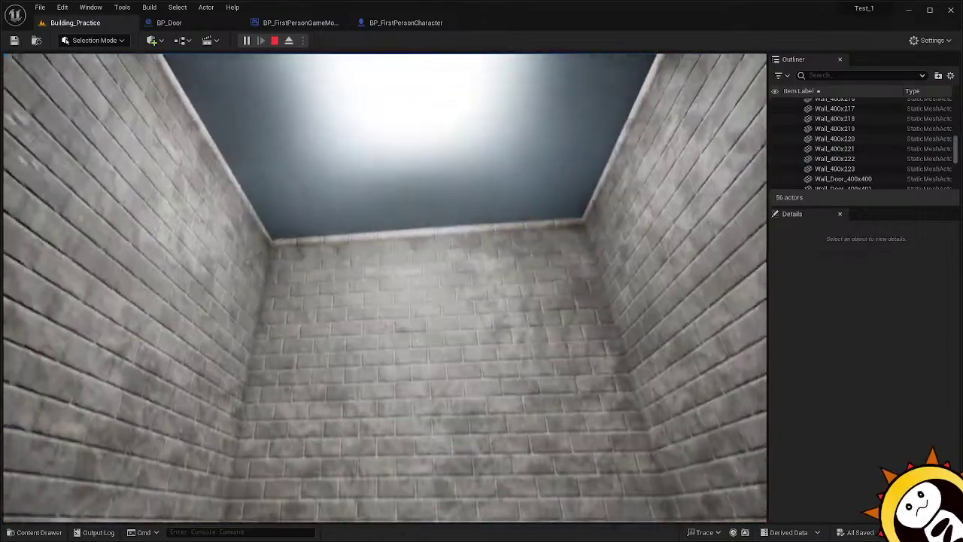
key(s)
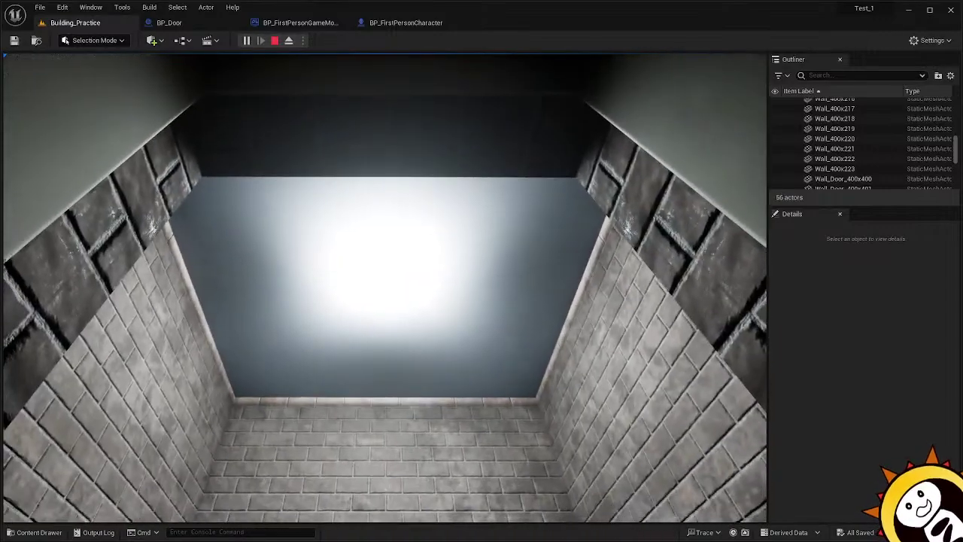
key(w)
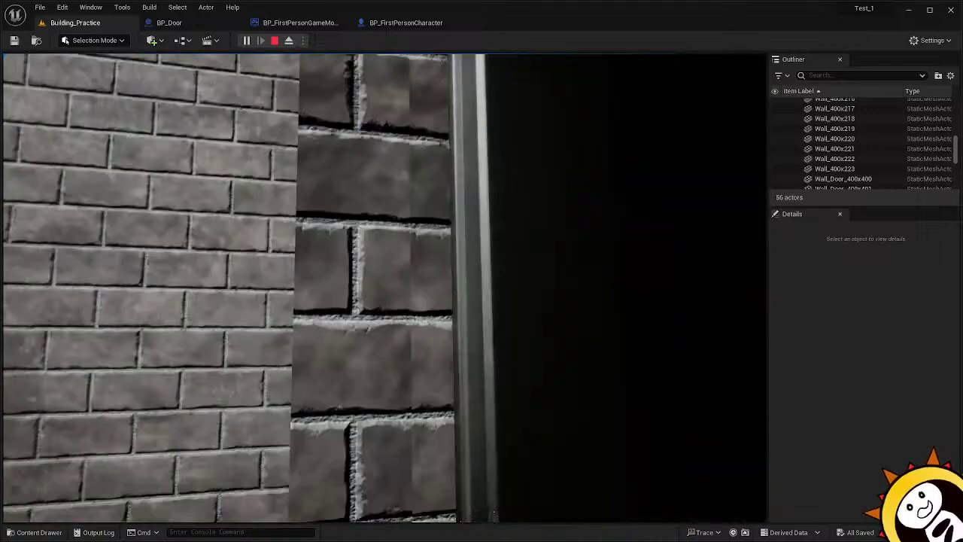
key(s)
key(w)
key(w)
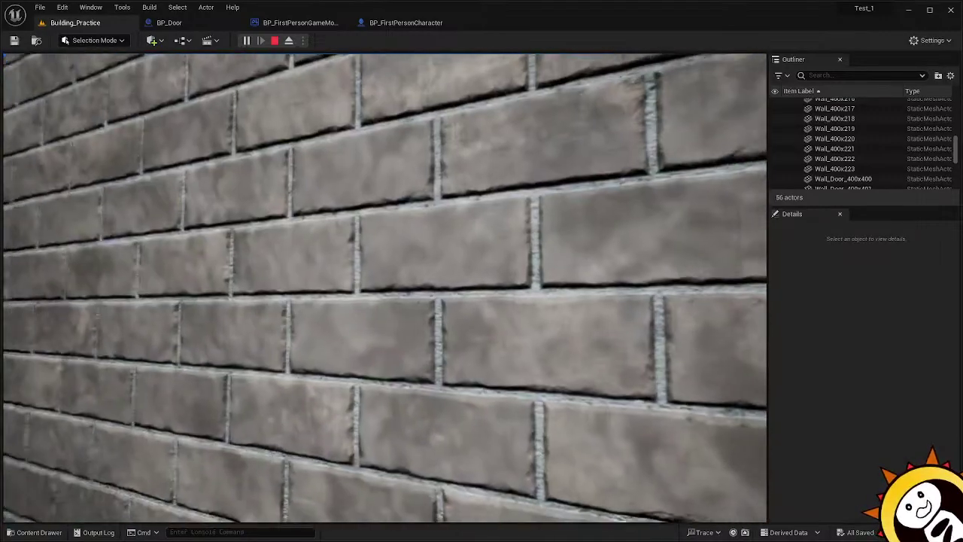
key(Escape)
Set the capsule component's Z scale to 0.7 in BP_FirstPersonCharacter and compile the blueprint.
click(406, 22)
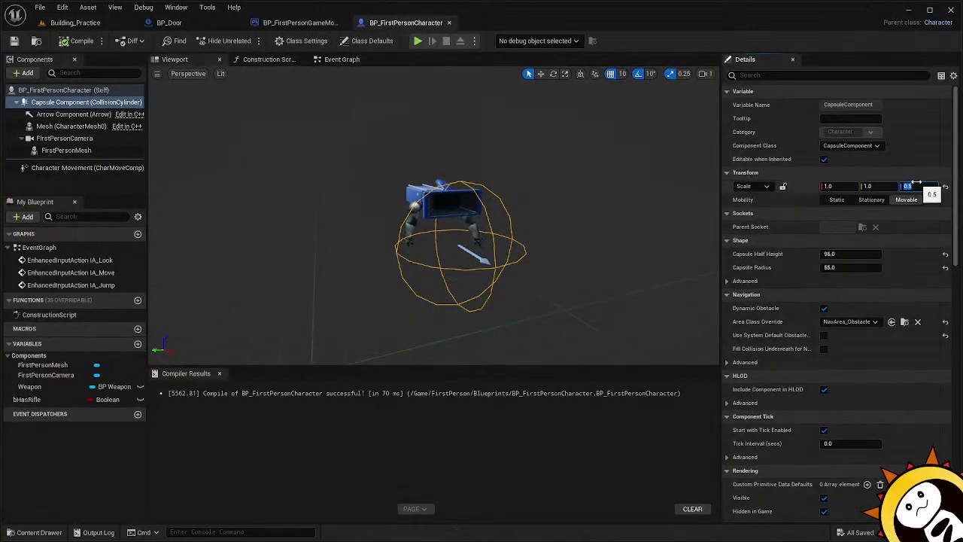
key(Return)
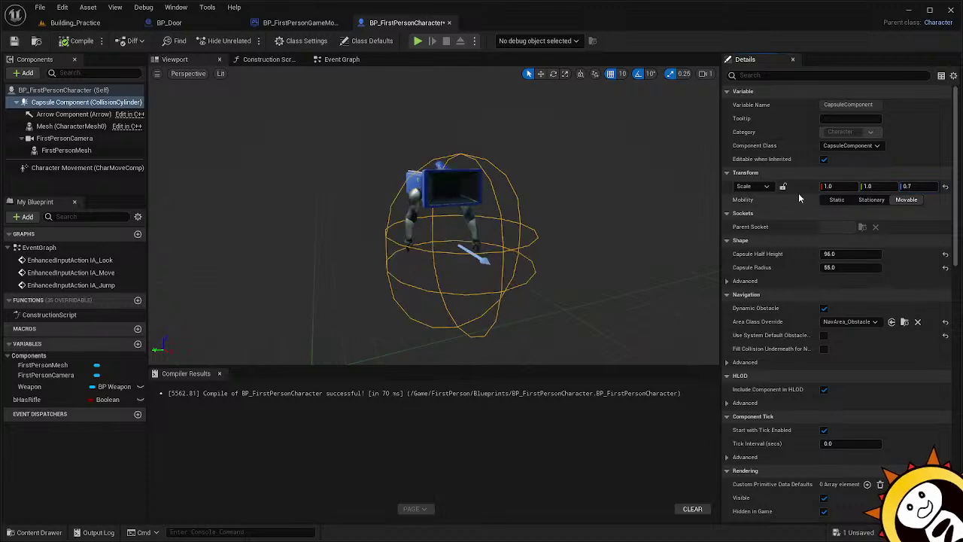
click(71, 41)
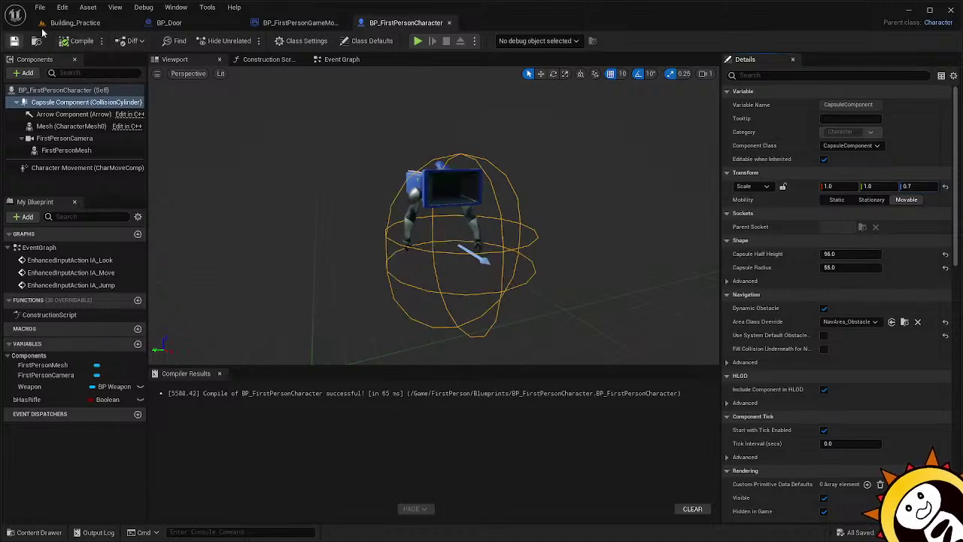
Play the Building_Practice level again to test the doorway with the rescaled character capsule.
click(69, 24)
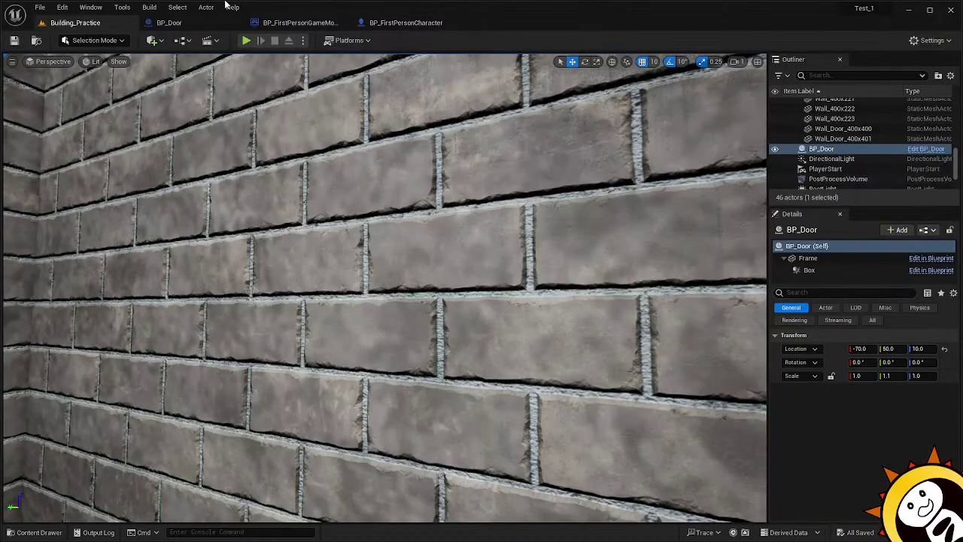
click(246, 40)
key(w)
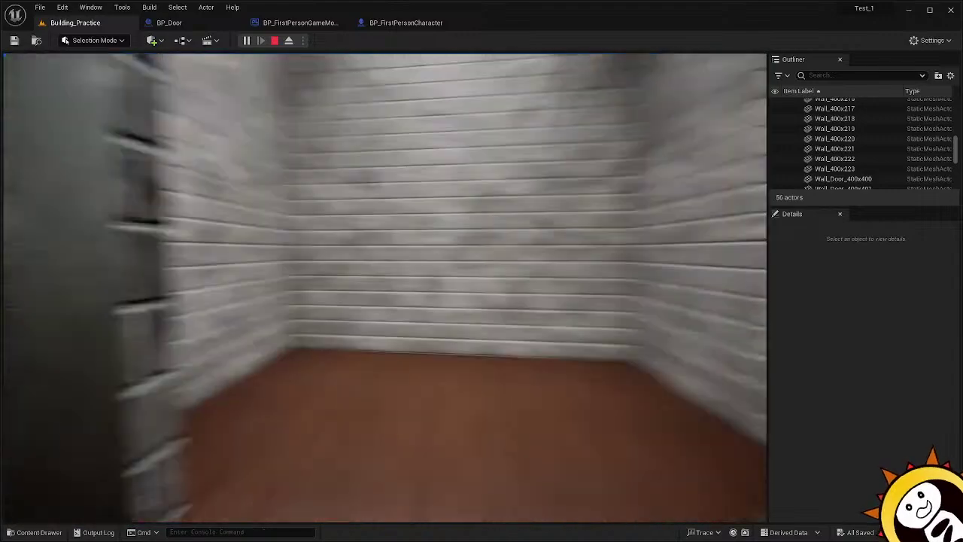
key(Escape)
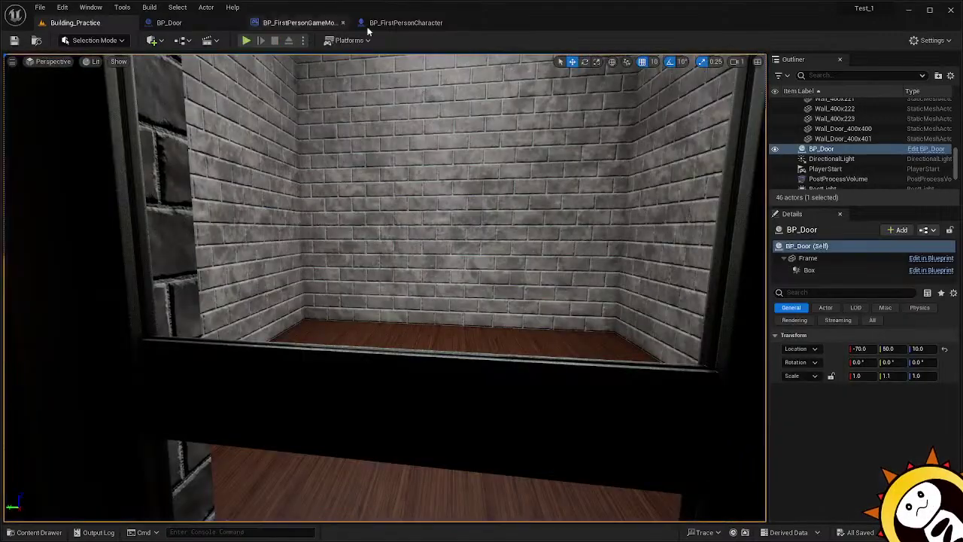
Set the capsule component's Z scale to 1.0 in BP_FirstPersonCharacter.
click(398, 22)
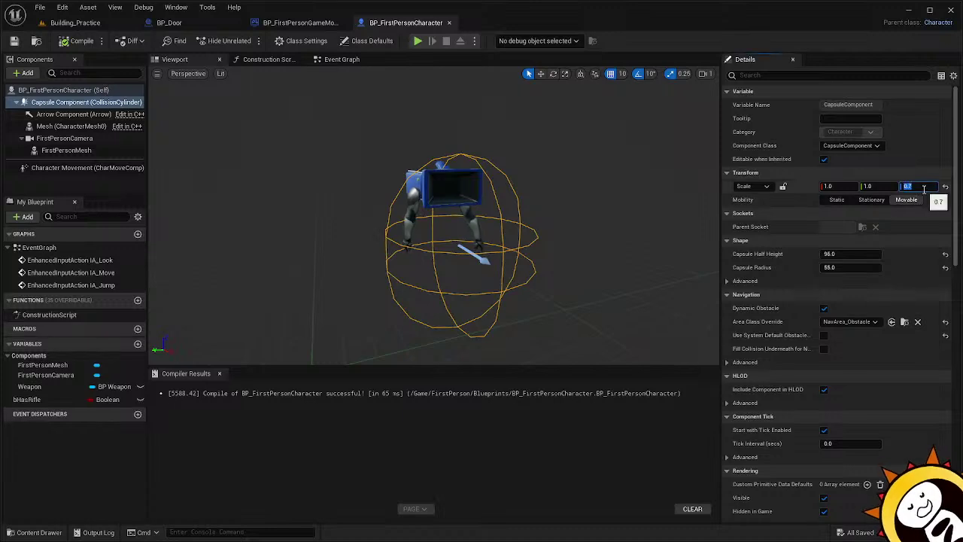
click(923, 186)
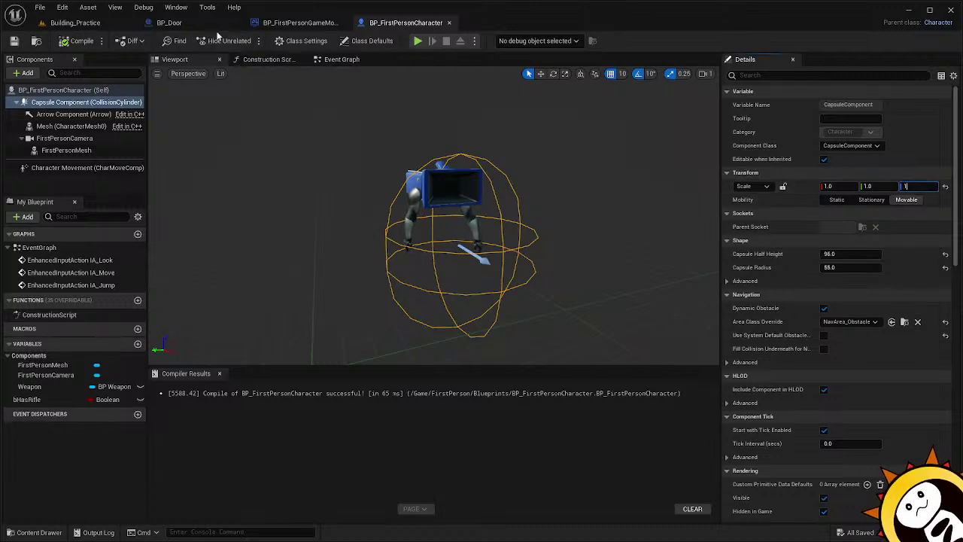
text(1)
key(Return)
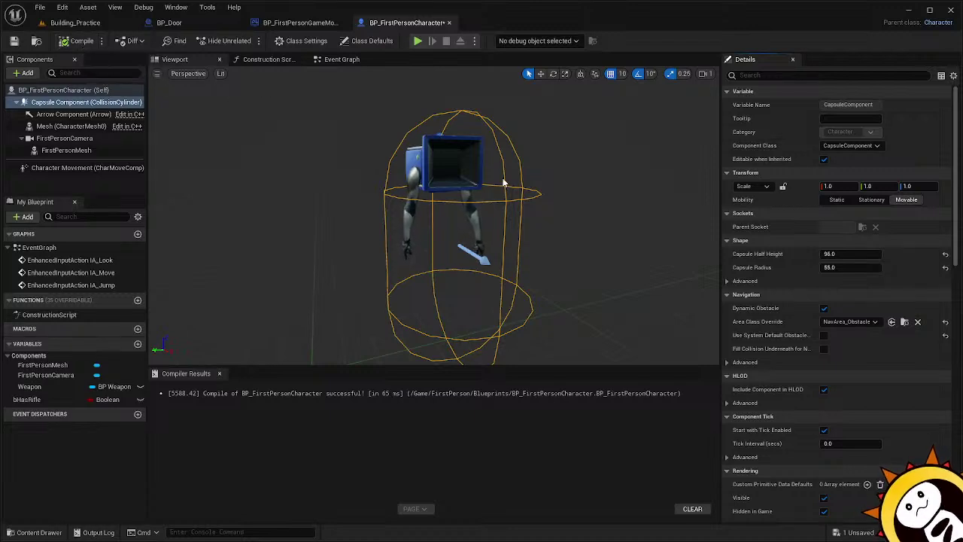
Add a static mesh component named door under the character's capsule component.
right_drag(241, 255, 403, 225)
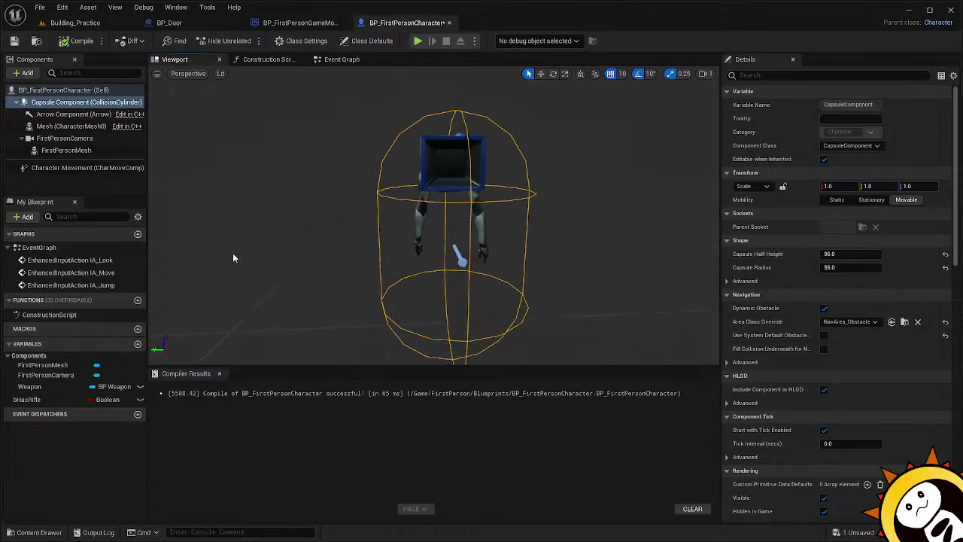
mouse_move(456, 286)
mouse_down()
mouse_move(457, 241)
mouse_move(457, 286)
mouse_up()
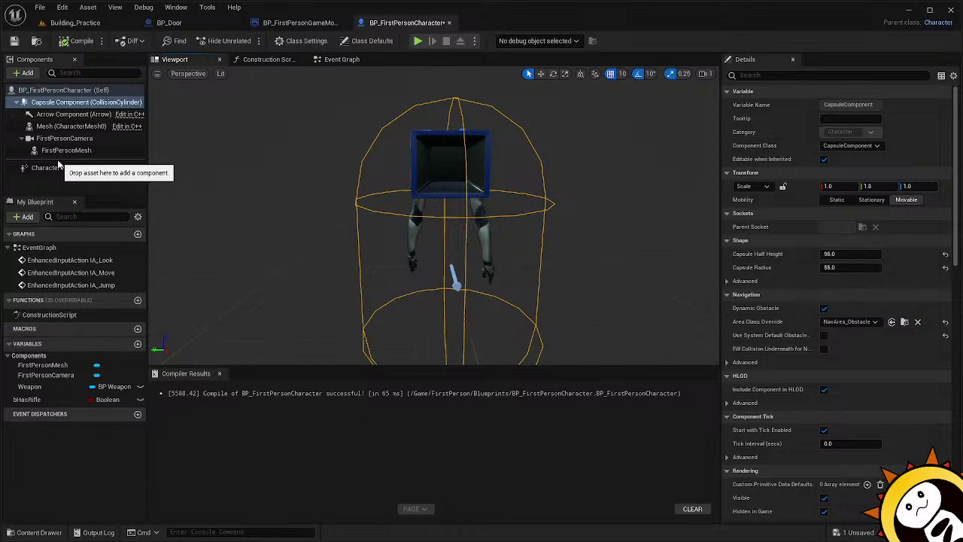
click(23, 73)
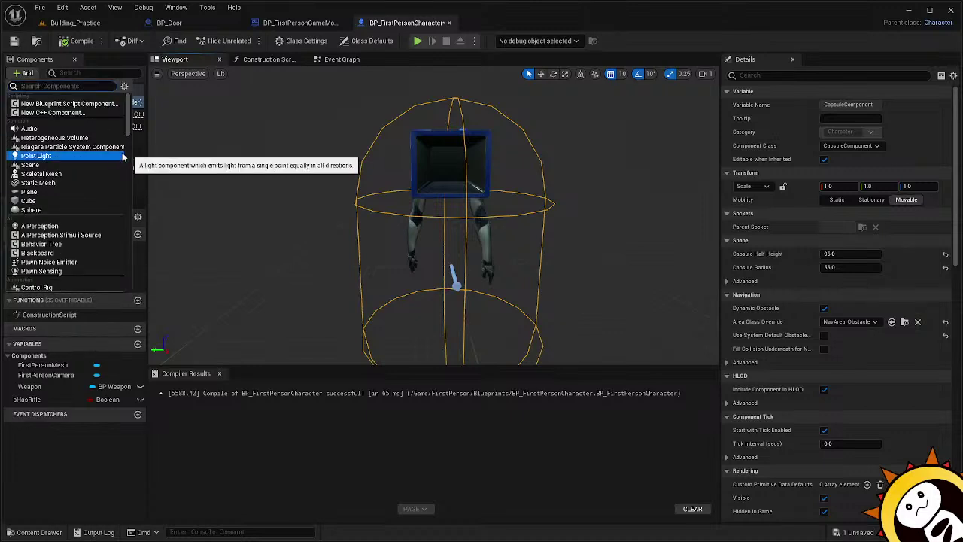
click(68, 183)
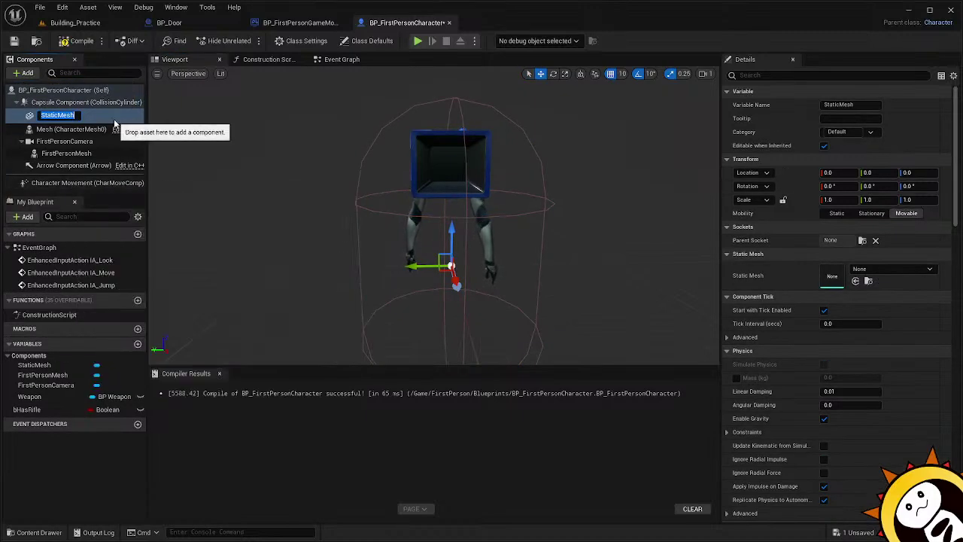
text(doo)
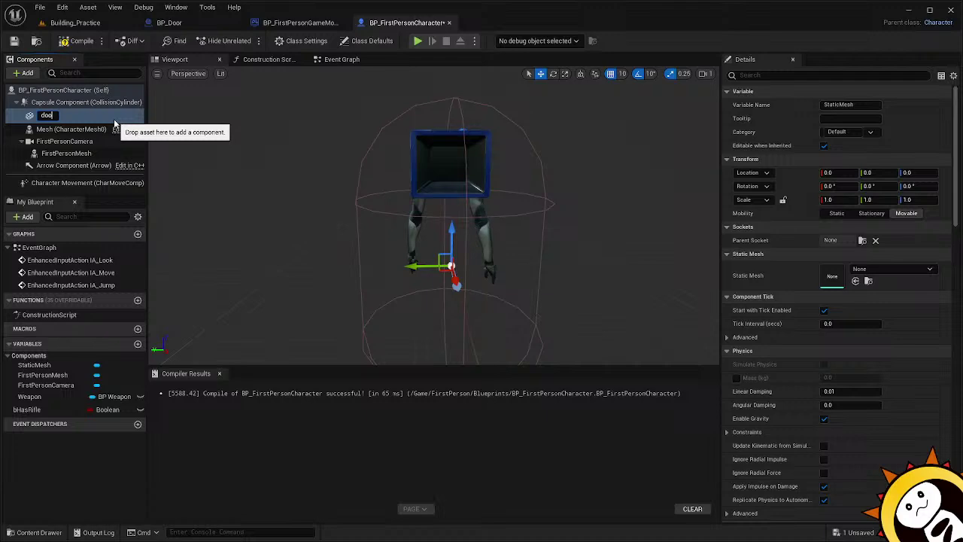
text(r)
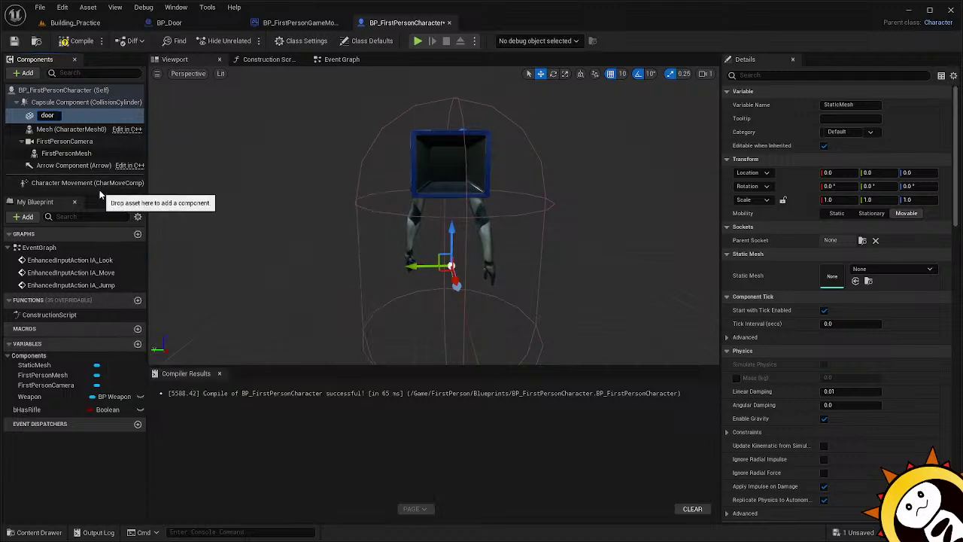
key(Return)
Assign the SM_DoorFrame mesh to the door component, searching the assets for sm_door.
click(91, 115)
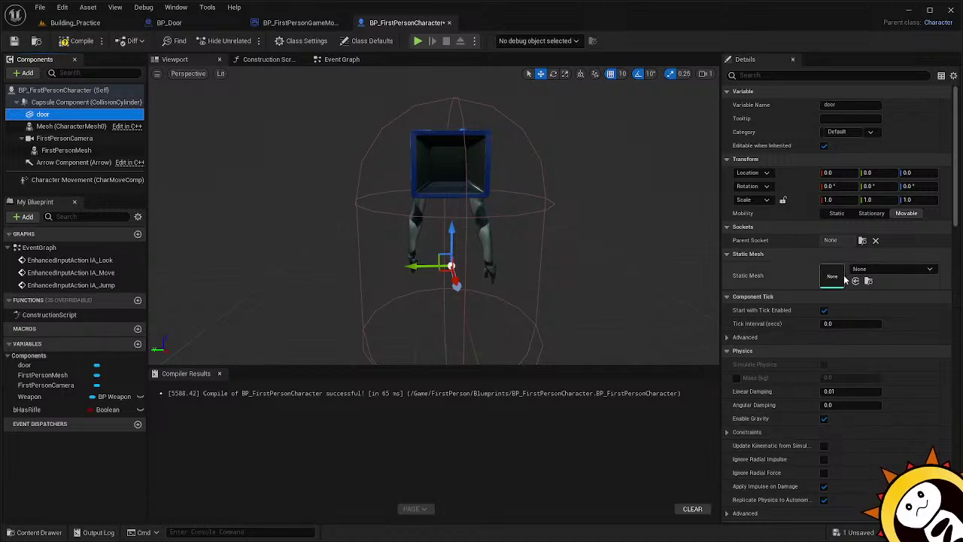
click(906, 268)
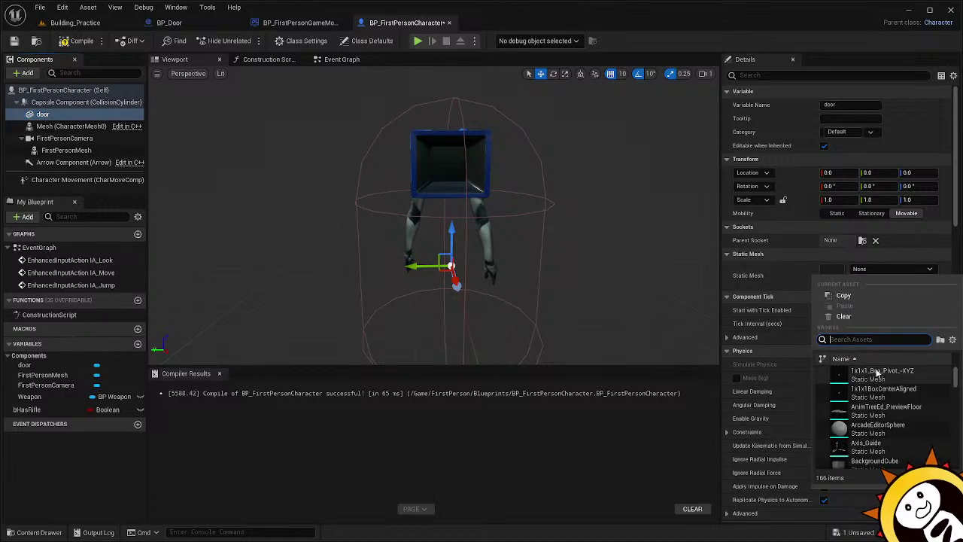
text(d)
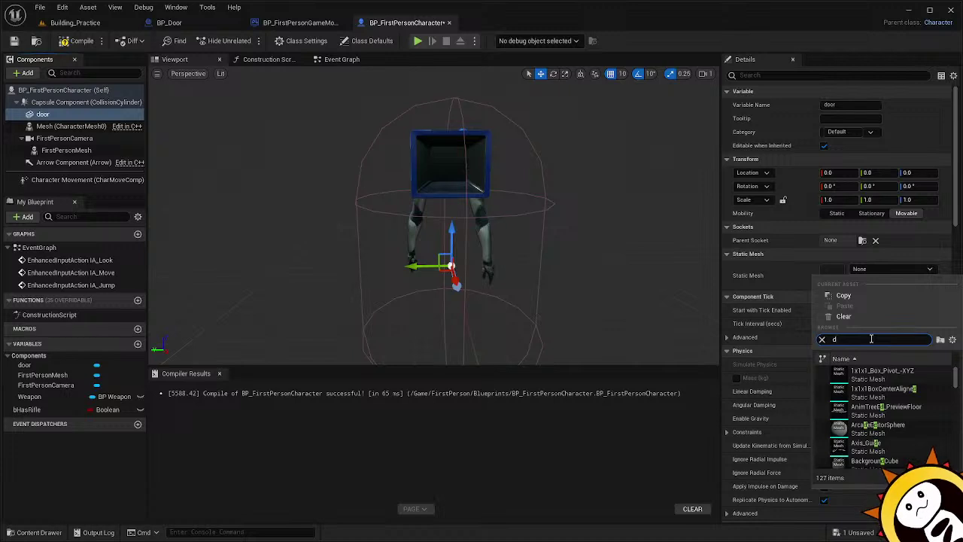
text(m_door)
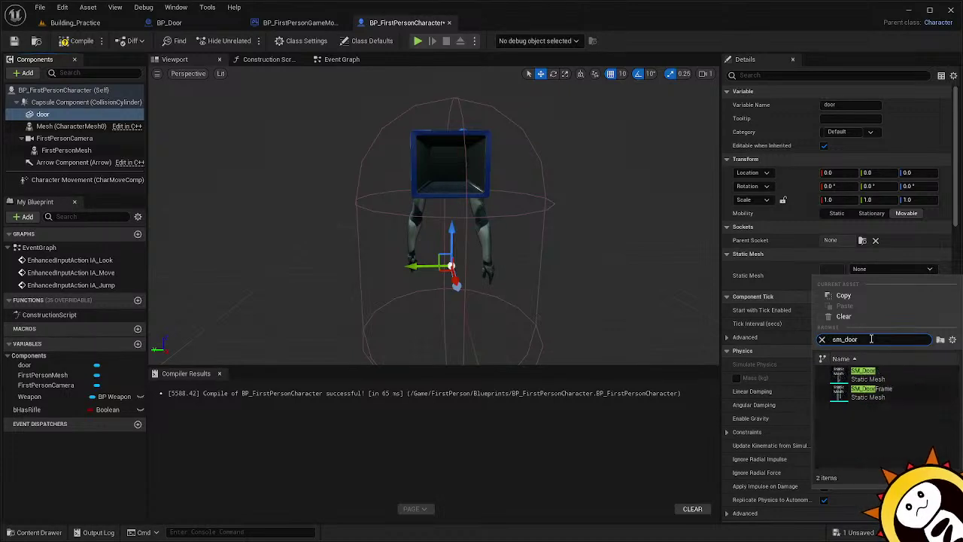
click(884, 395)
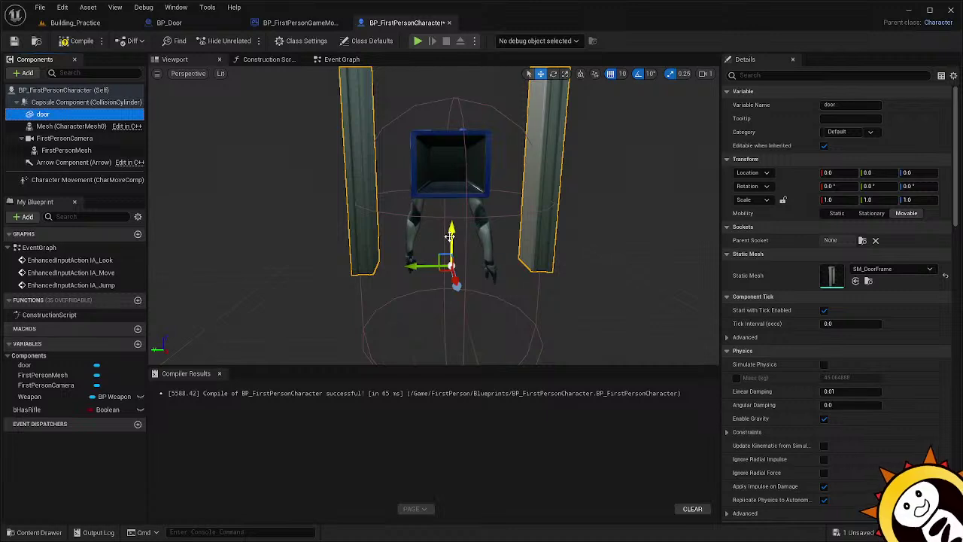
Lower the door component to a Z location of -104 so the frame surrounds the character capsule.
mouse_move(449, 235)
mouse_down()
mouse_move(451, 280)
mouse_move(449, 246)
mouse_up()
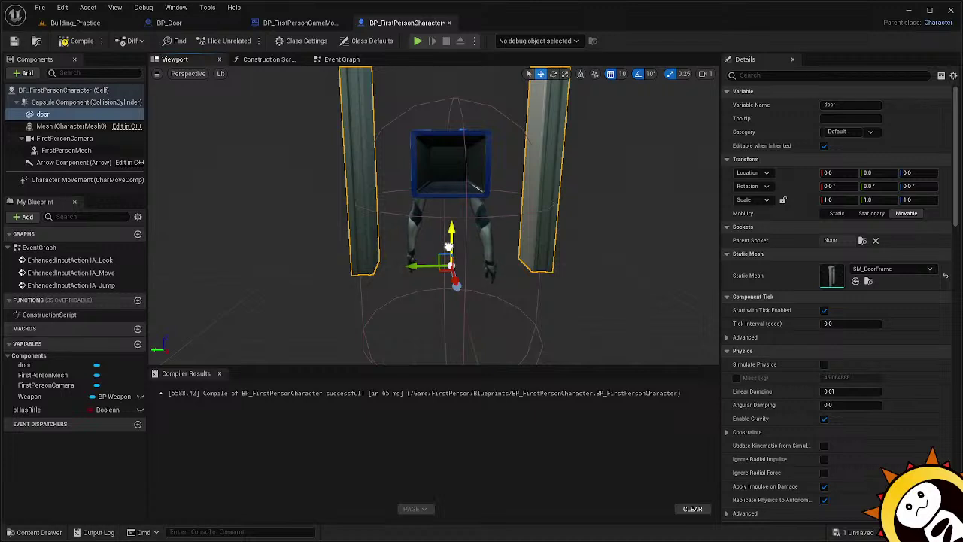
right_drag(502, 282, 503, 302)
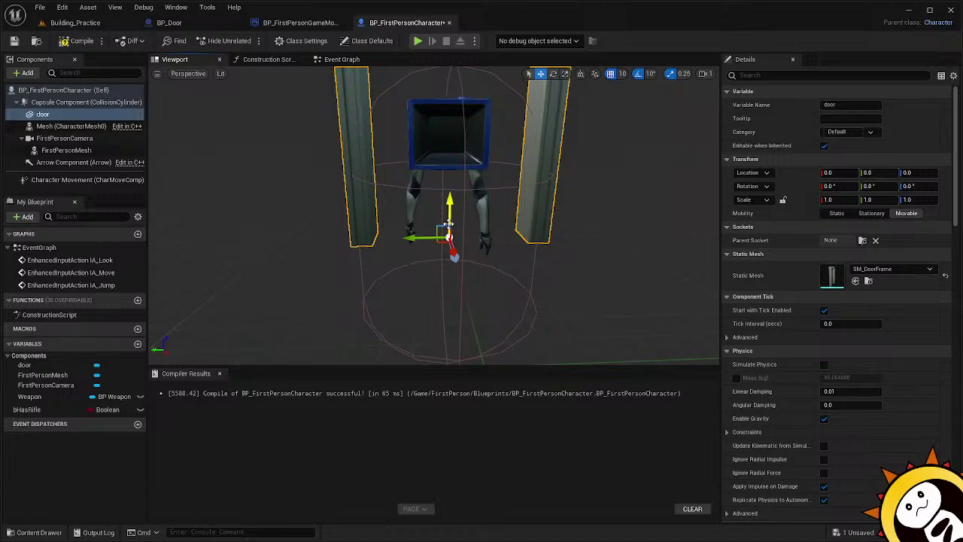
right_drag(433, 176, 431, 84)
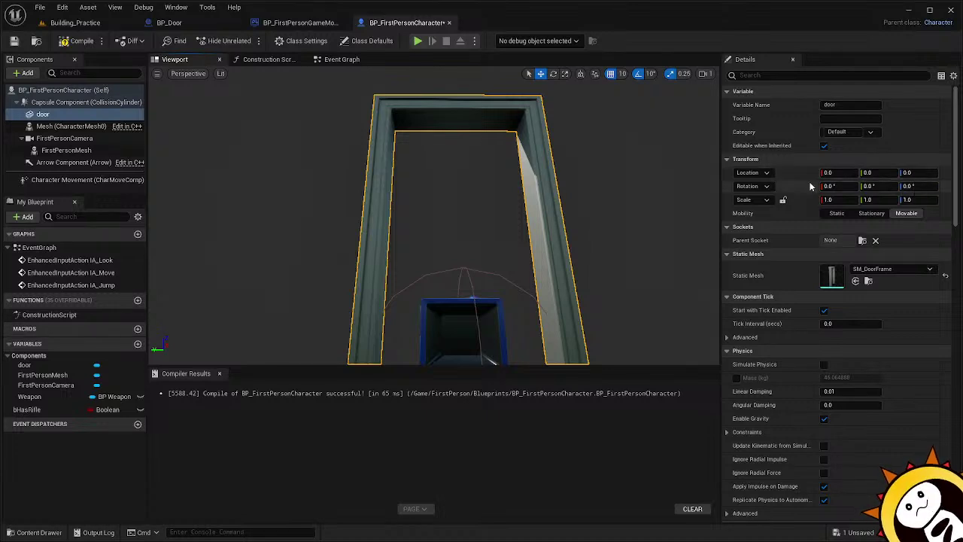
right_drag(452, 188, 446, 256)
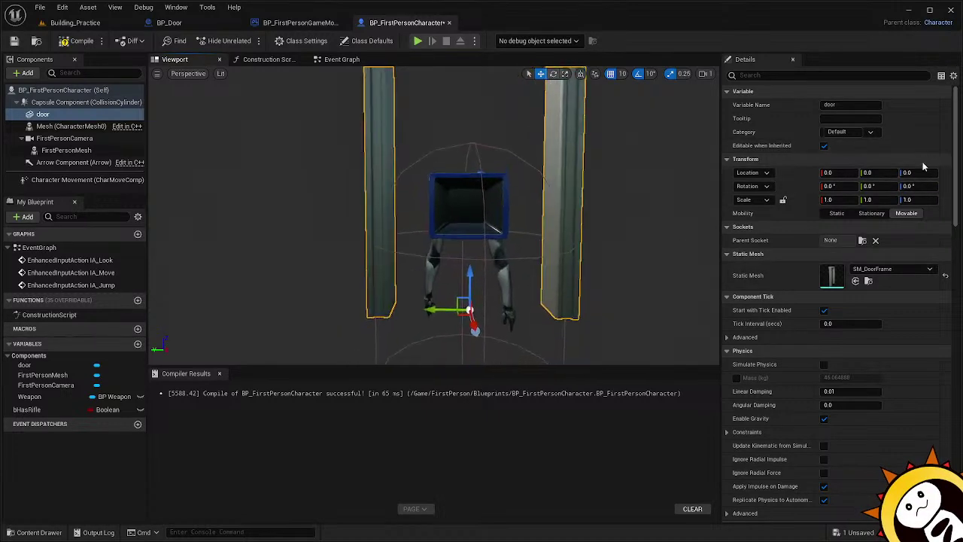
drag(916, 173, 836, 173)
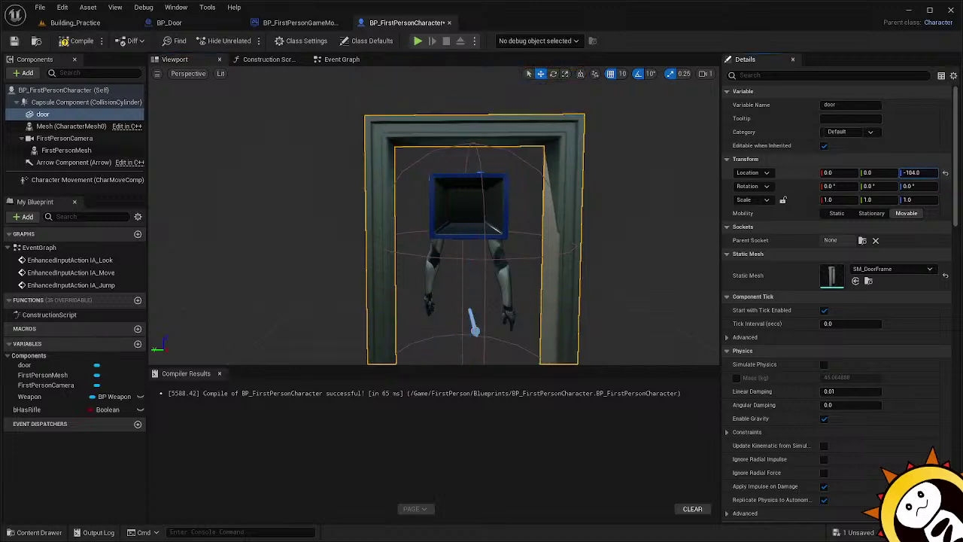
Examine how the door frame's lower ends line up with the bottom of the character's capsule from several angles.
right_drag(649, 268, 656, 328)
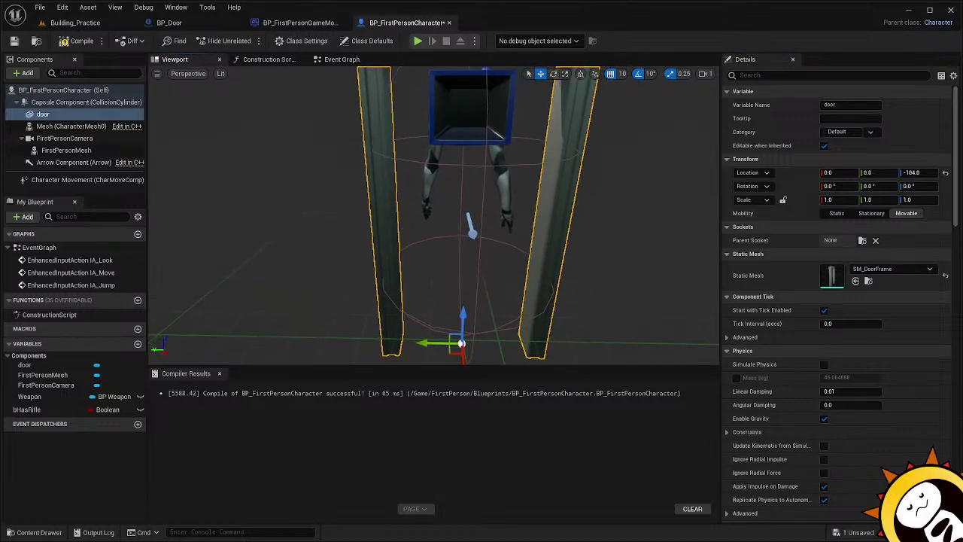
scroll(265, 321, up, 5)
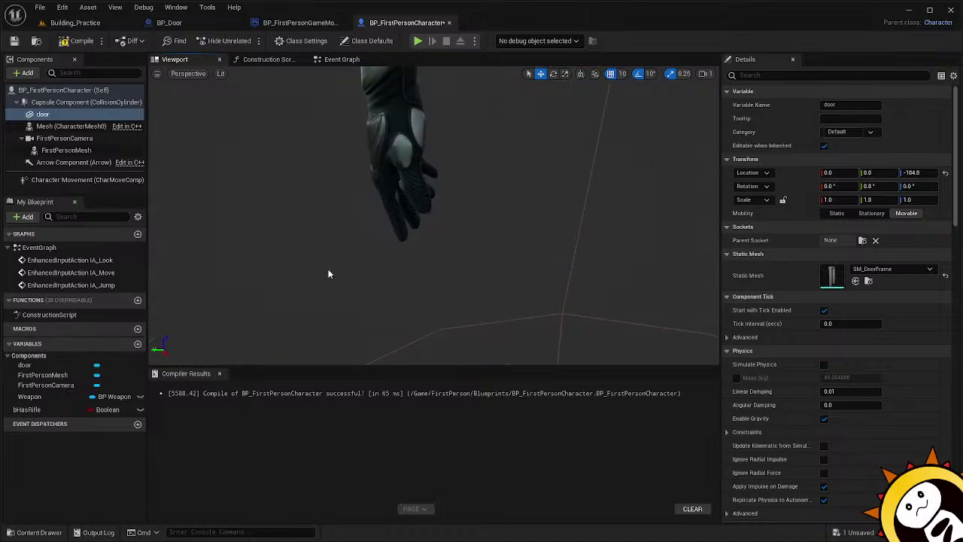
right_drag(328, 270, 407, 264)
scroll(338, 266, up, 3)
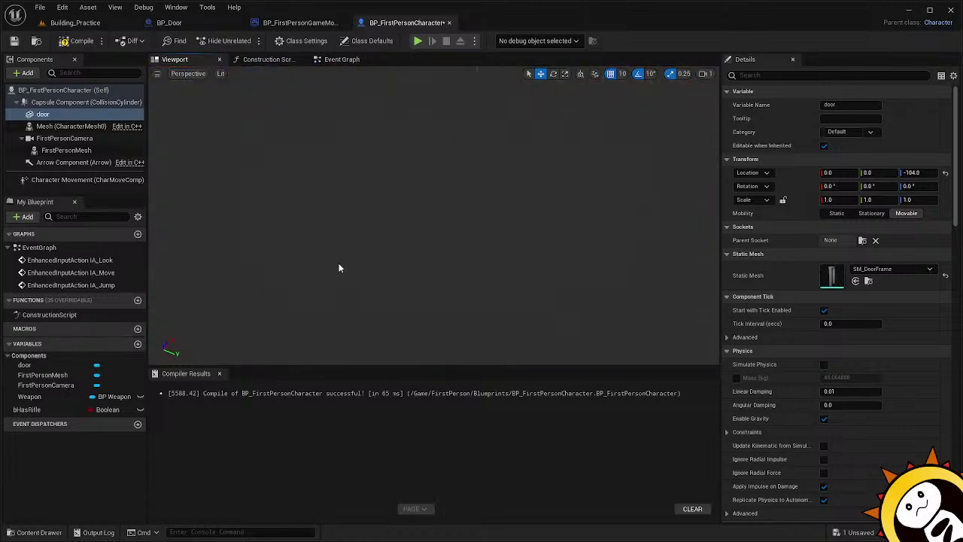
right_drag(413, 228, 154, 235)
scroll(460, 117, down, 4)
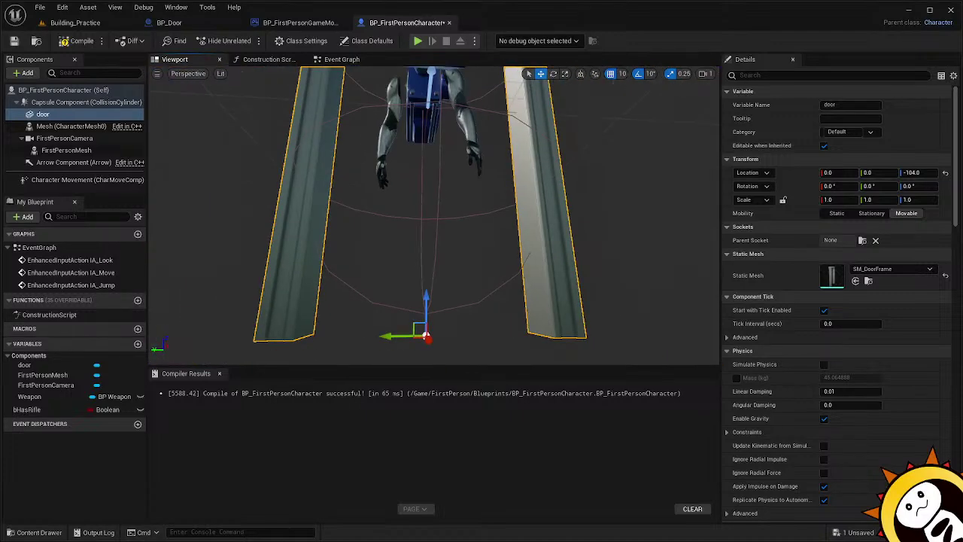
Raise the door component to a Z location of -97 so the frame's lower ends line up with the bottom of the capsule.
right_drag(434, 218, 429, 288)
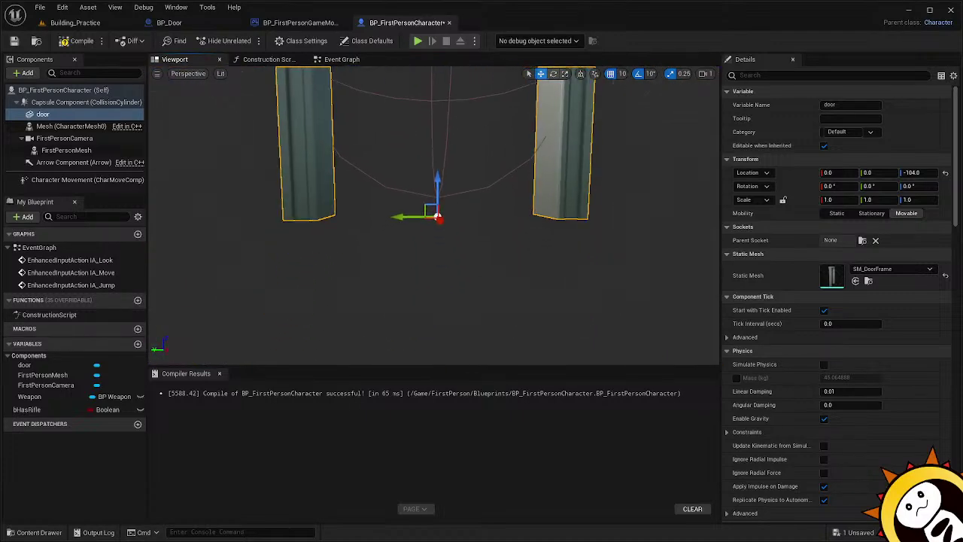
right_drag(509, 223, 508, 211)
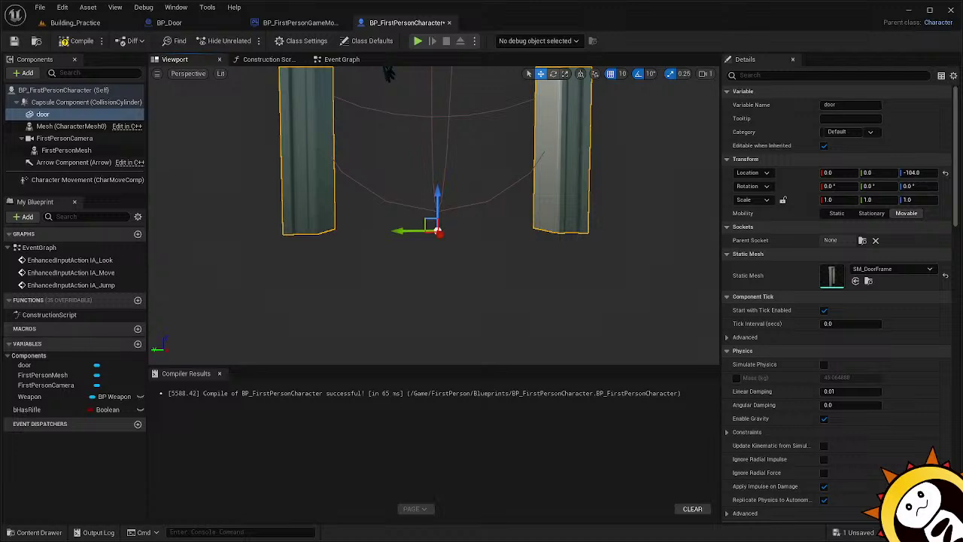
click(433, 117)
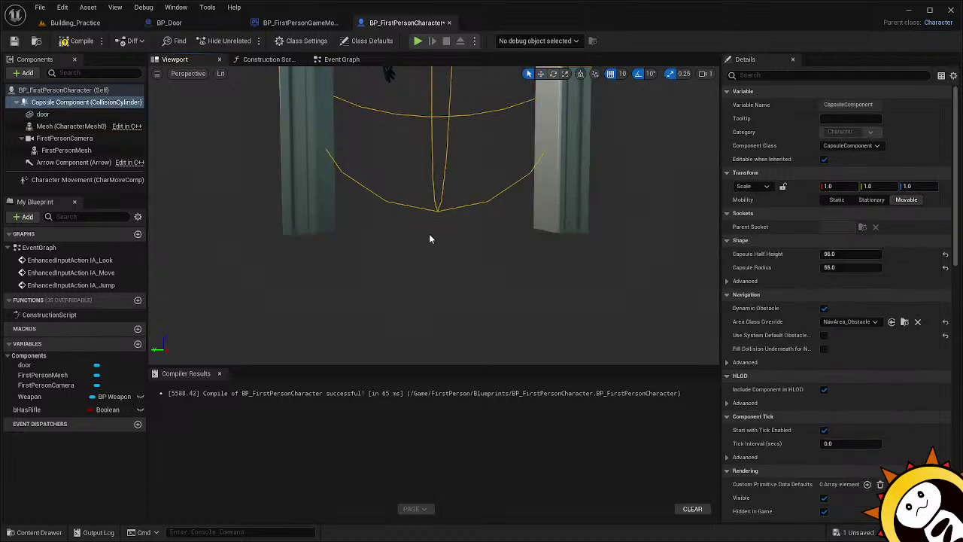
key(f)
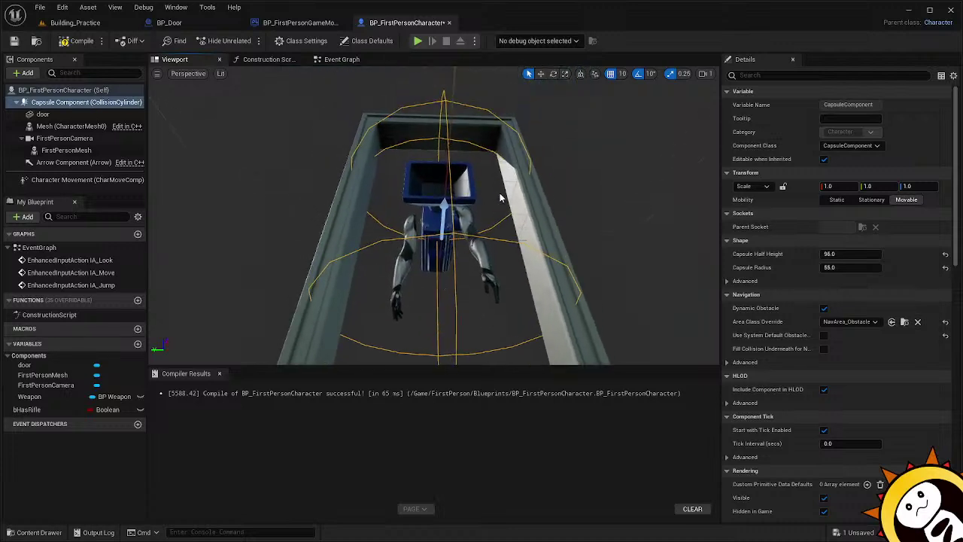
click(546, 237)
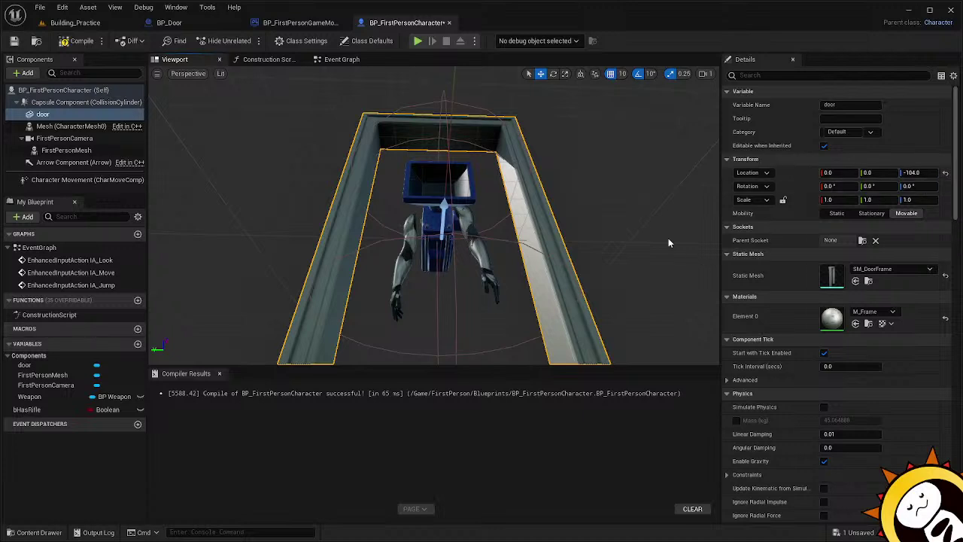
right_drag(653, 242, 651, 185)
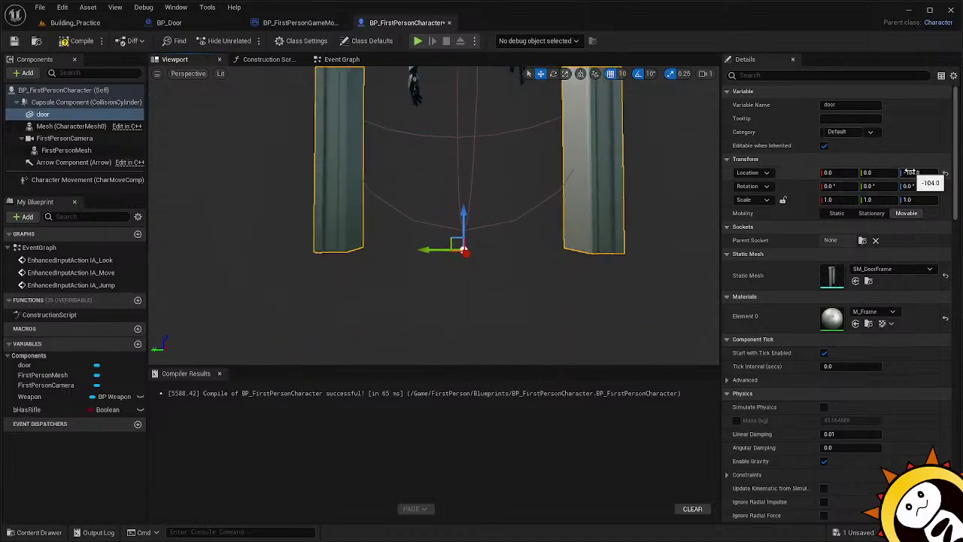
drag(911, 172, 916, 173)
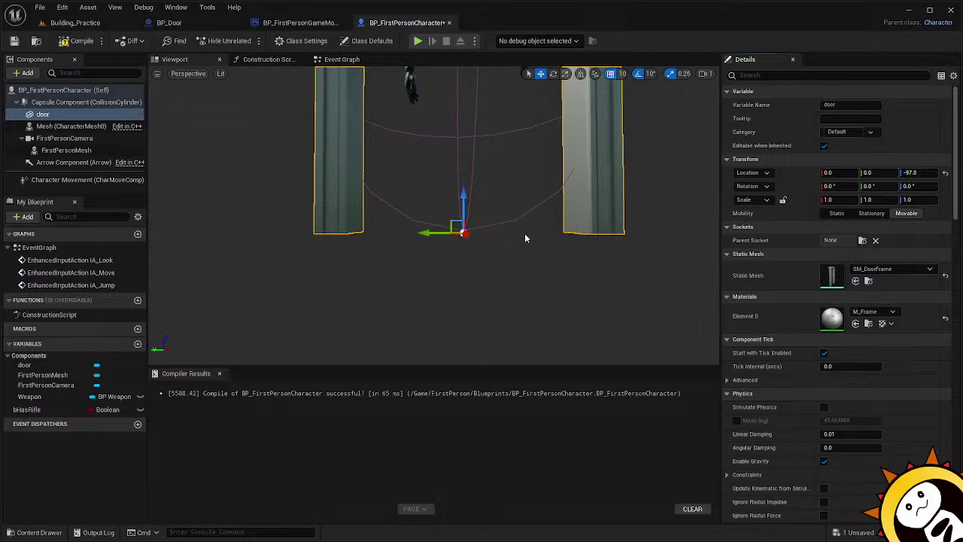
Check the capsule's fit inside the door frame, and delete the reference door component from the character blueprint and compile it.
right_drag(520, 240, 518, 242)
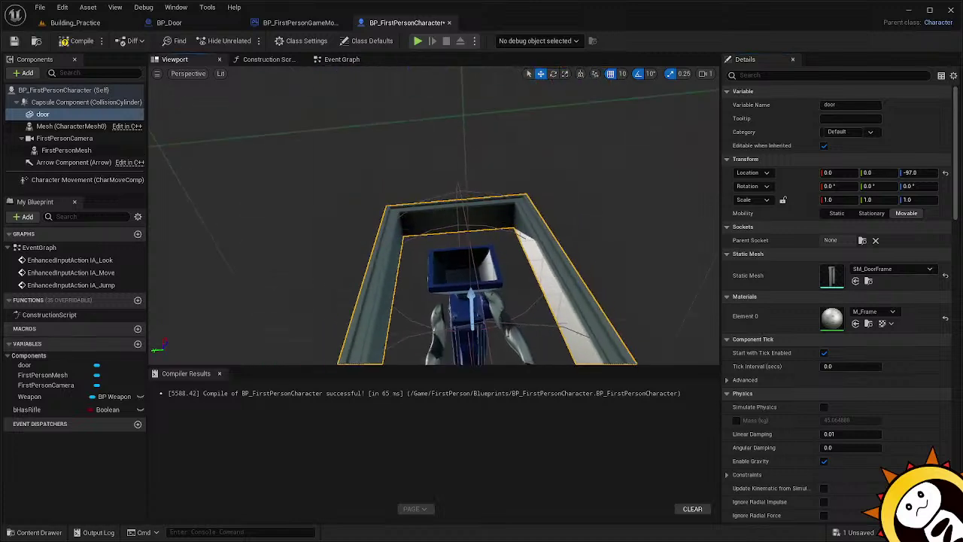
scroll(517, 243, up, 5)
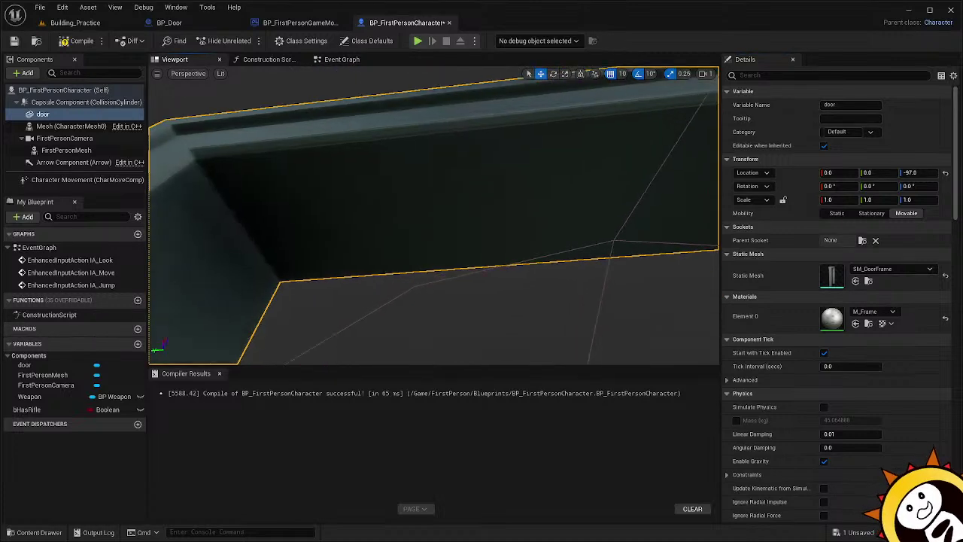
key(f)
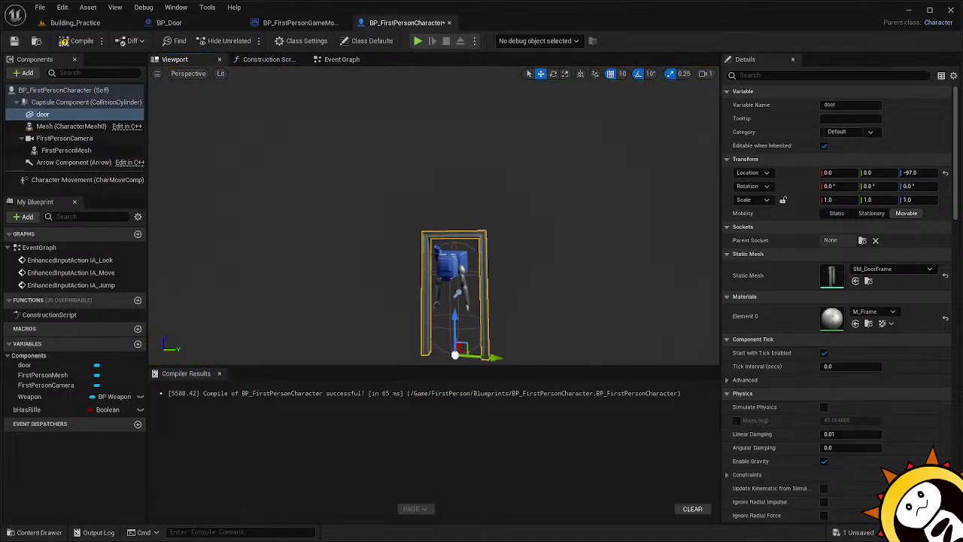
drag(517, 244, 501, 227)
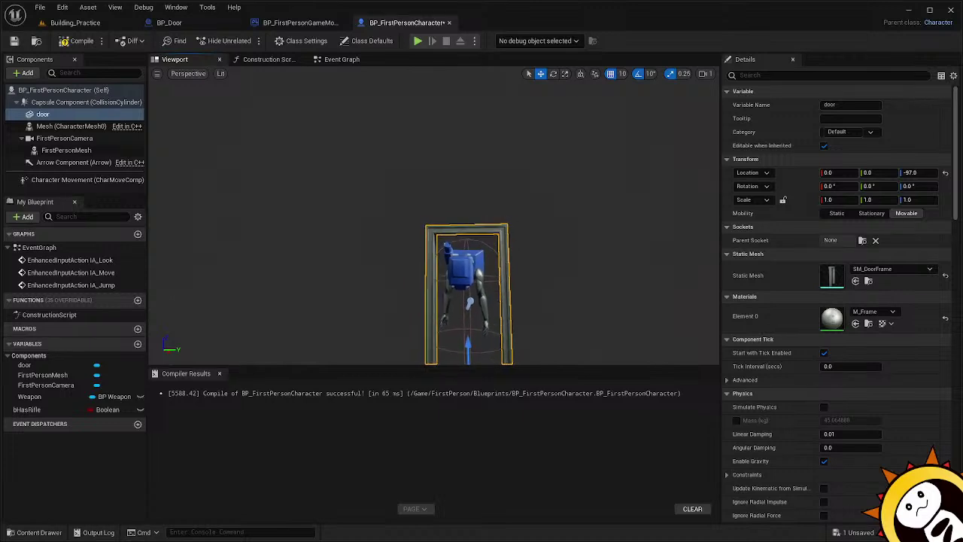
right_drag(501, 228, 515, 261)
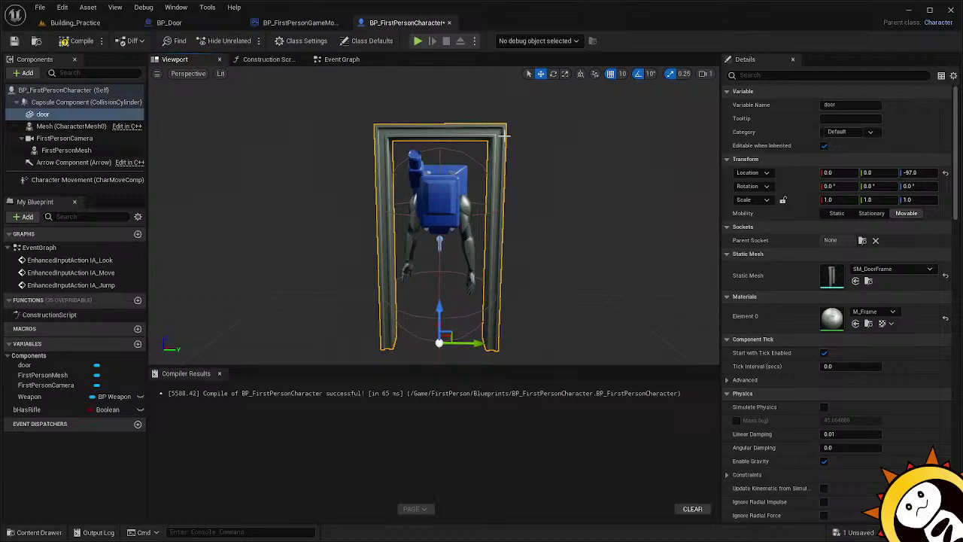
click(57, 117)
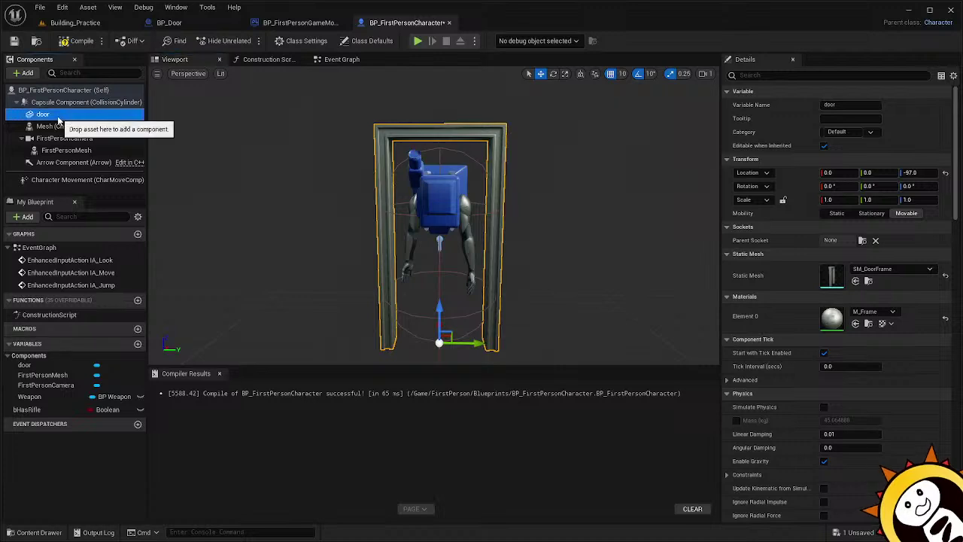
key(Delete)
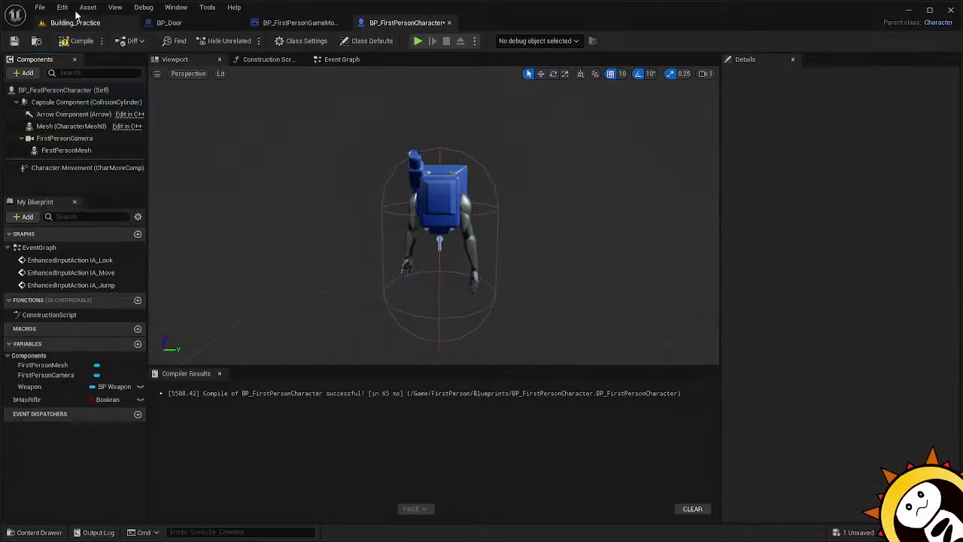
click(75, 41)
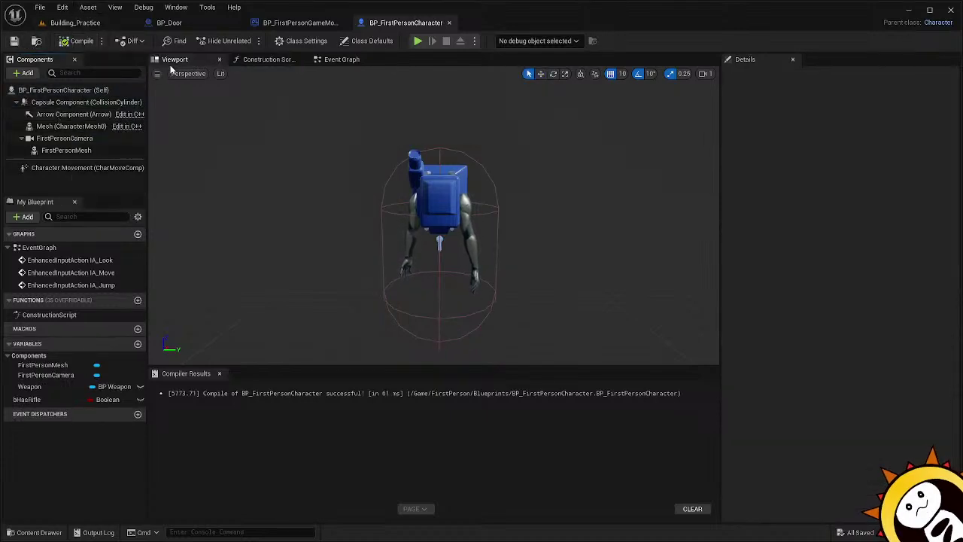
Examine the placed BP_Door actor and its Frame and Box components in the Building_Practice level.
click(121, 22)
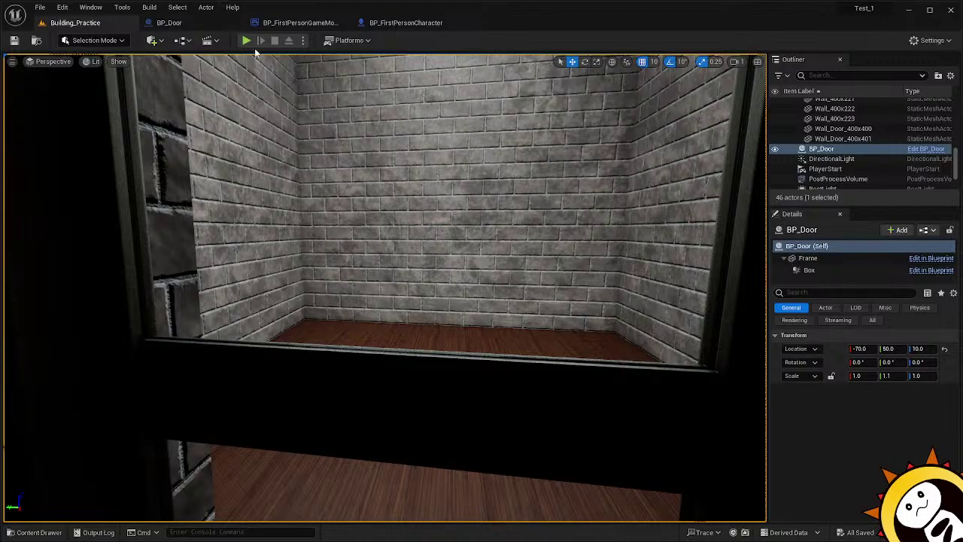
key(f)
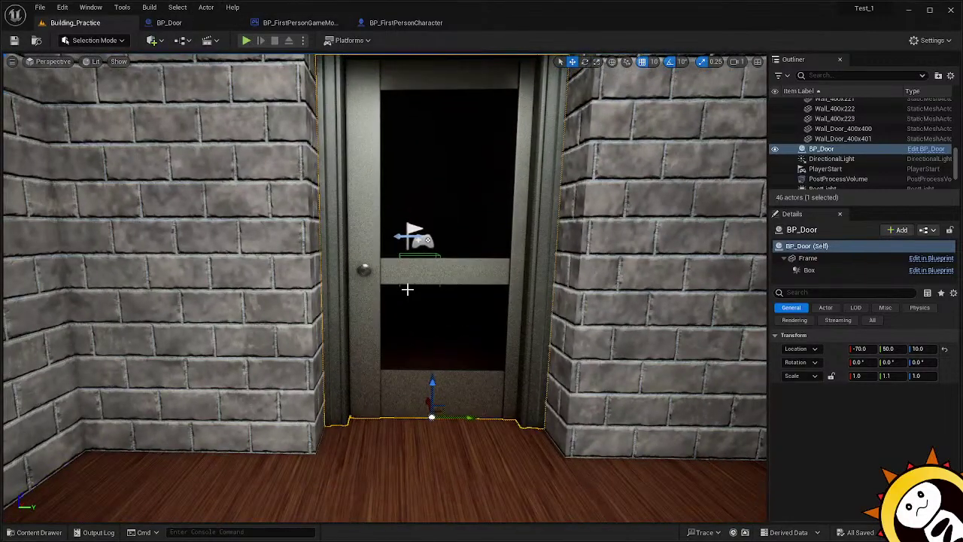
mouse_move(417, 285)
right_down()
mouse_move(451, 222)
mouse_move(415, 285)
right_up()
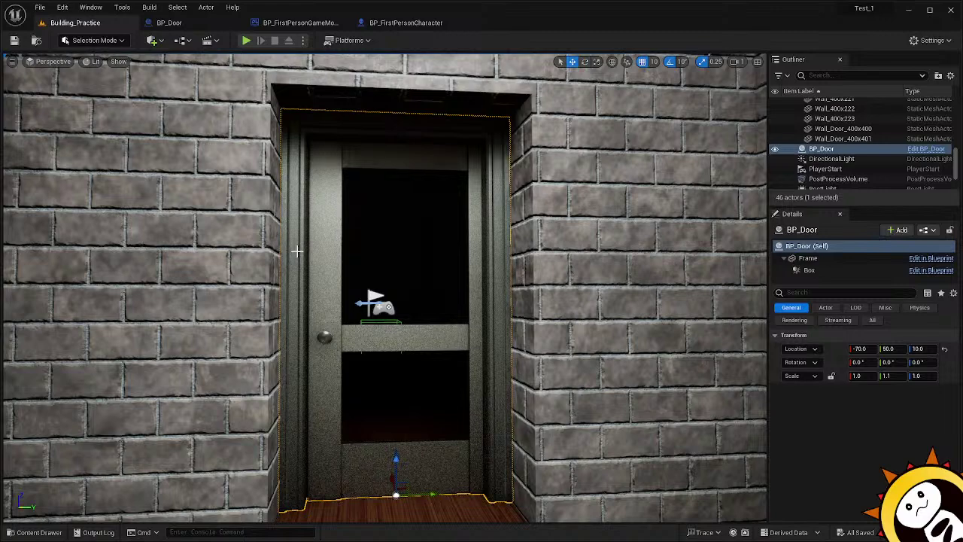
click(816, 258)
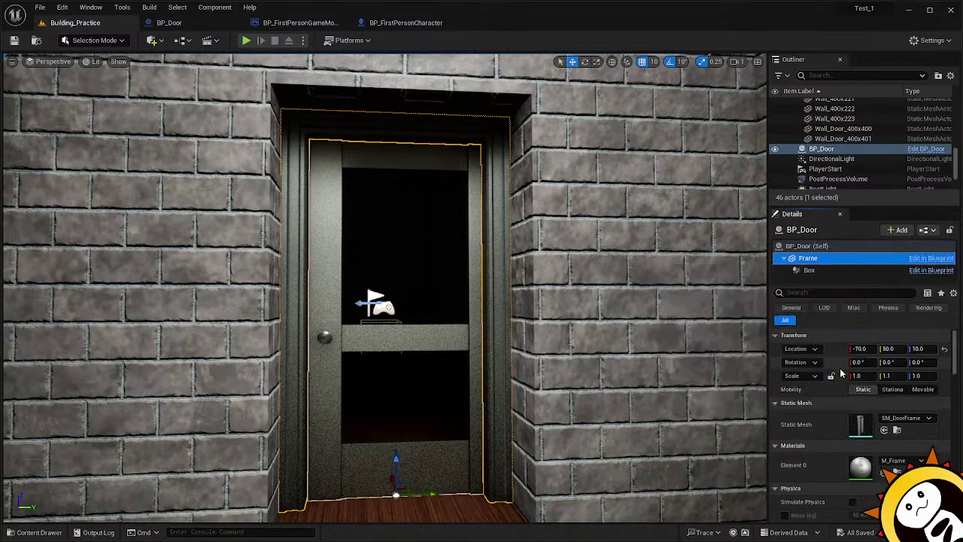
click(830, 268)
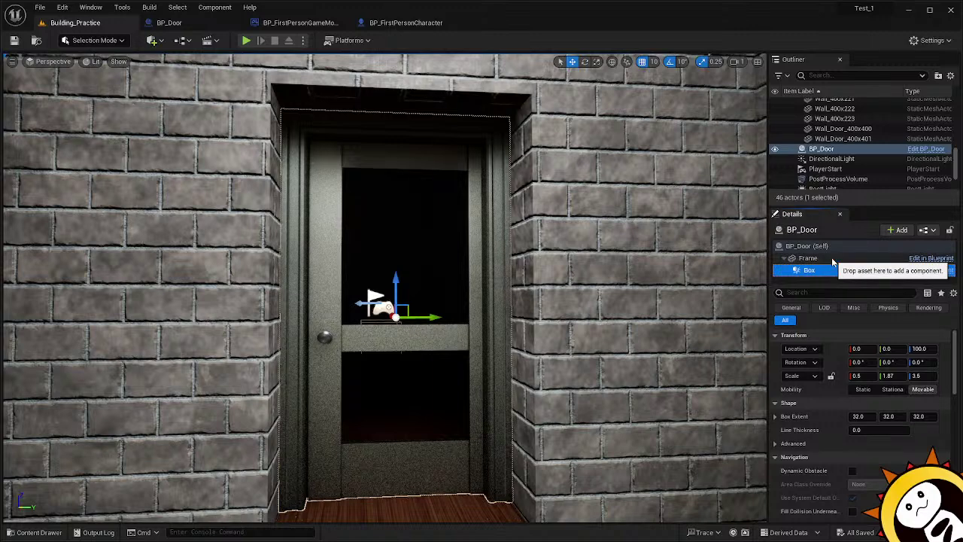
click(833, 258)
click(827, 270)
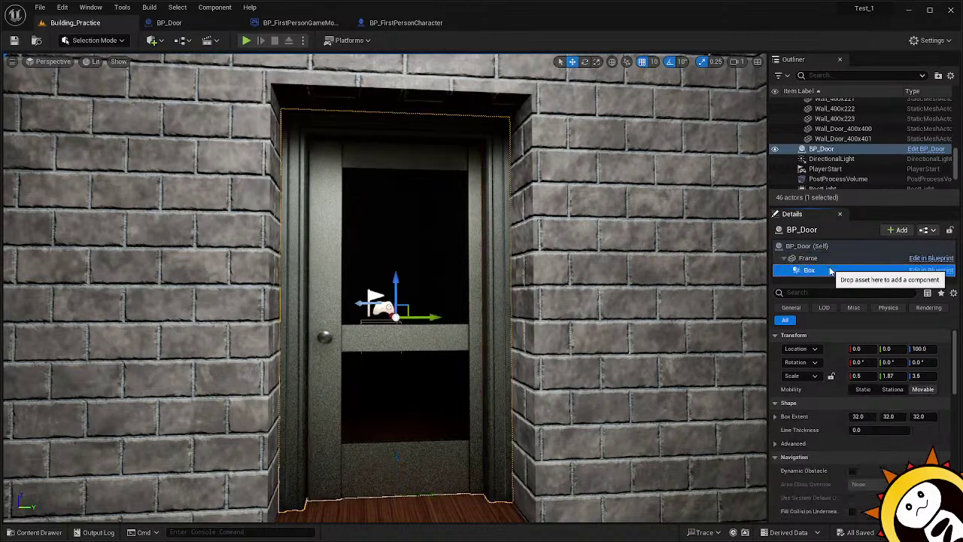
click(824, 259)
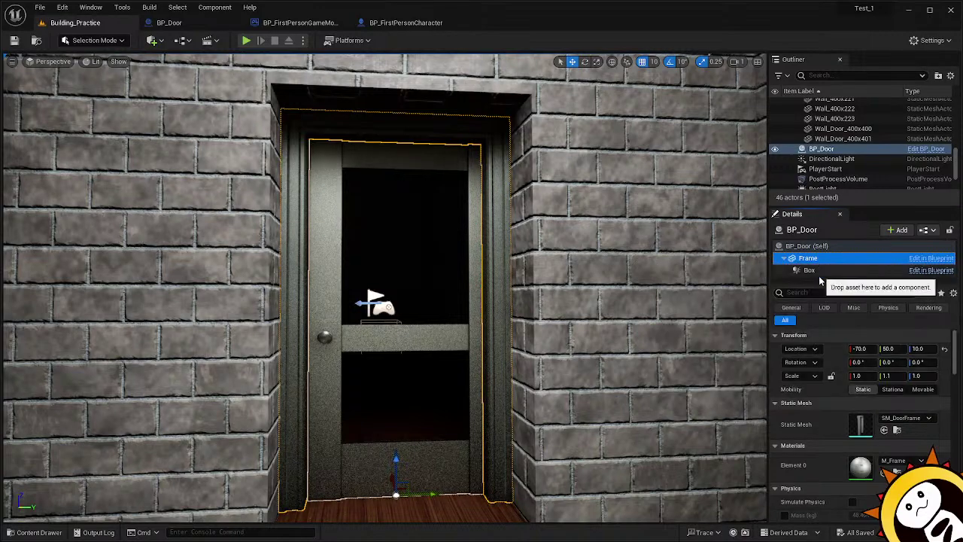
right_click(819, 278)
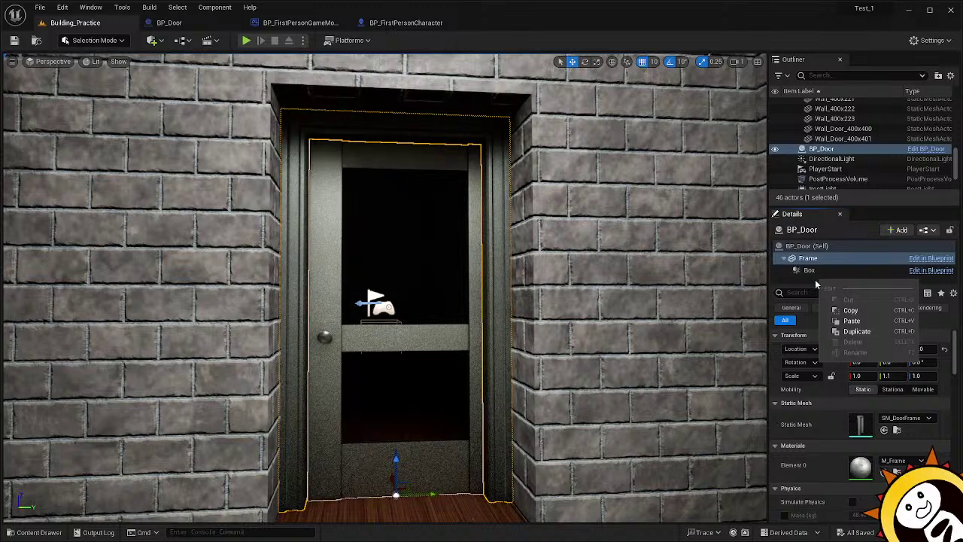
key(Escape)
Examine the Door component under Frame in the BP_Door blueprint's component hierarchy.
click(224, 23)
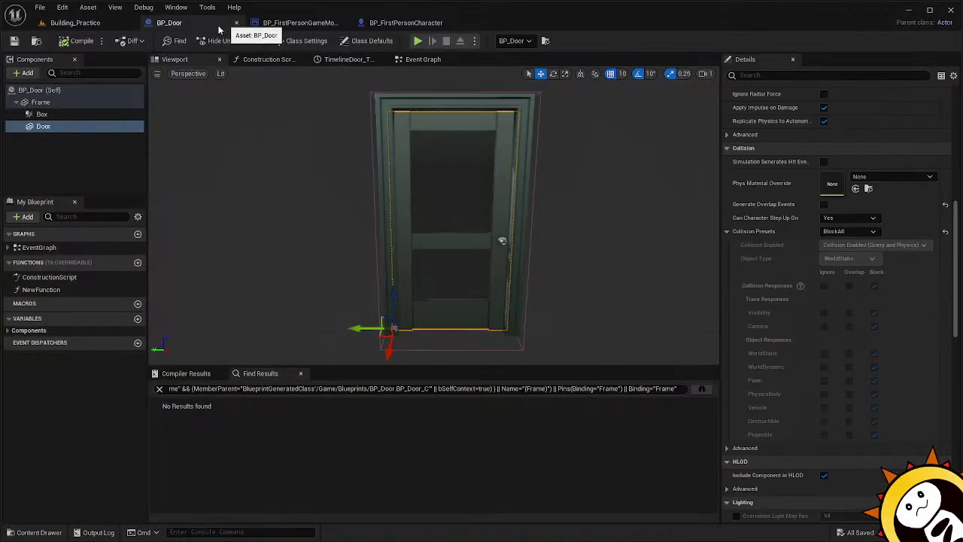
click(57, 129)
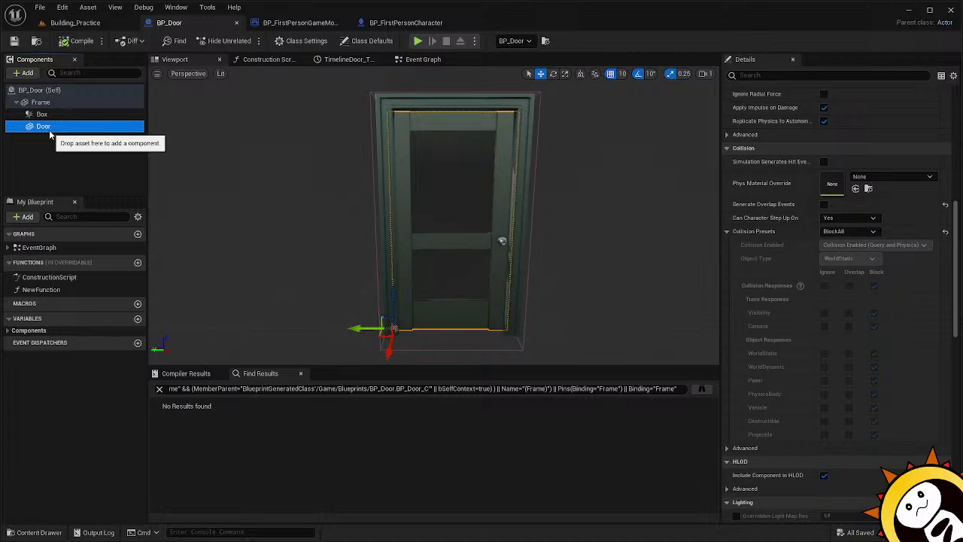
mouse_move(50, 132)
mouse_down()
mouse_move(39, 110)
mouse_move(36, 126)
mouse_up()
click(55, 151)
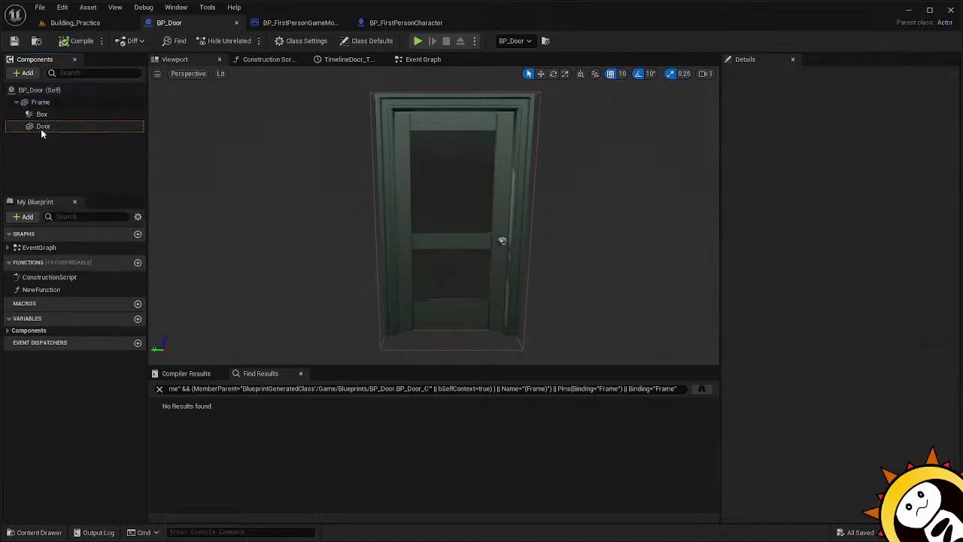
Review the placed BP_Door actor's component list, editing actions and addable component types back in the Building_Practice level.
click(76, 23)
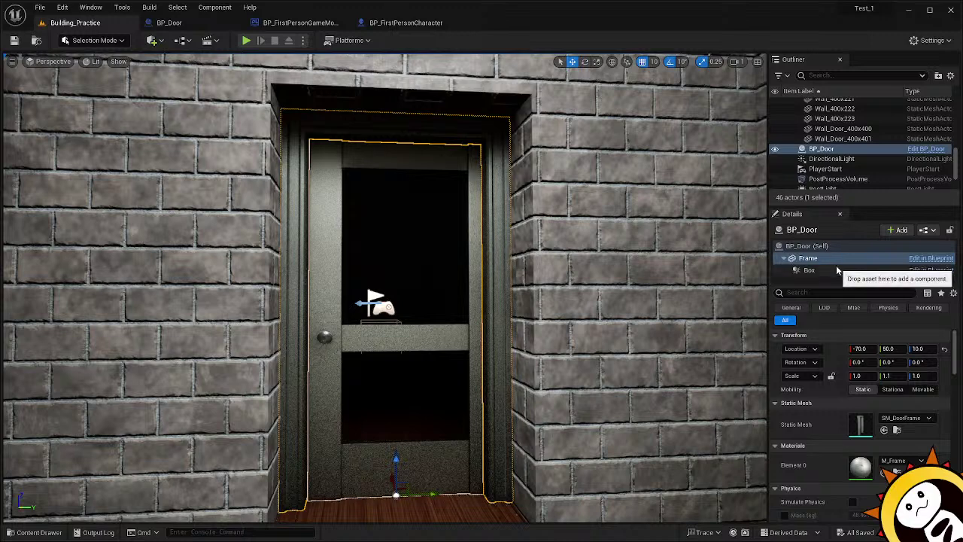
right_click(824, 284)
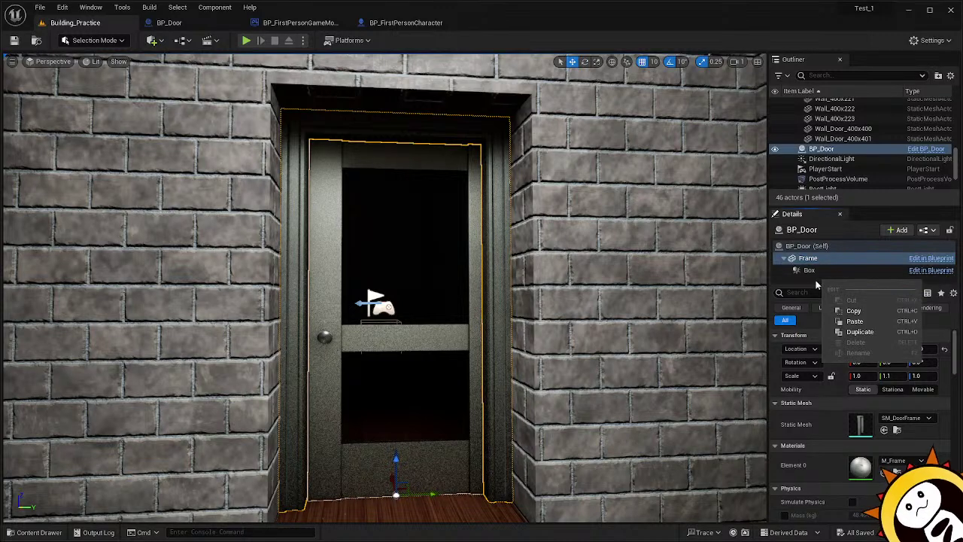
click(816, 280)
scroll(863, 160, up, 5)
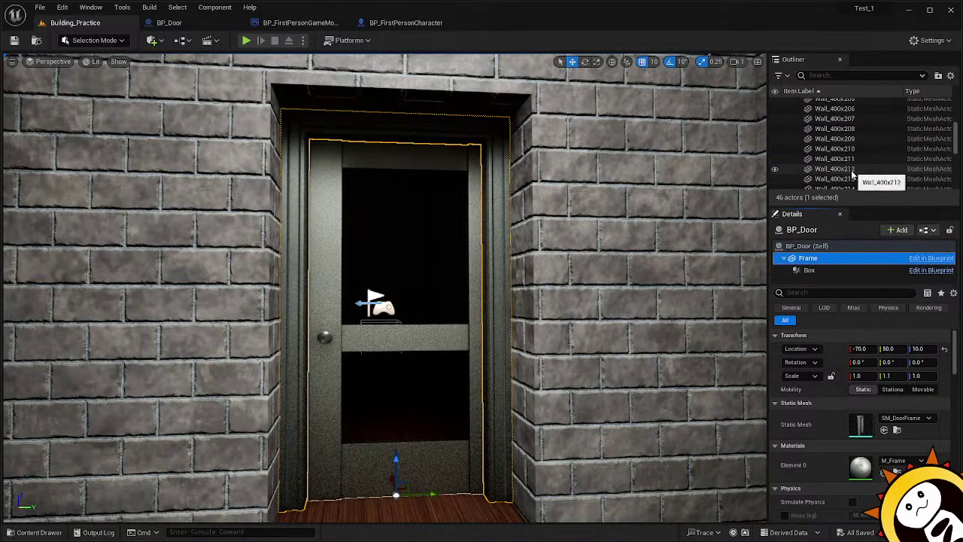
scroll(852, 175, up, 2)
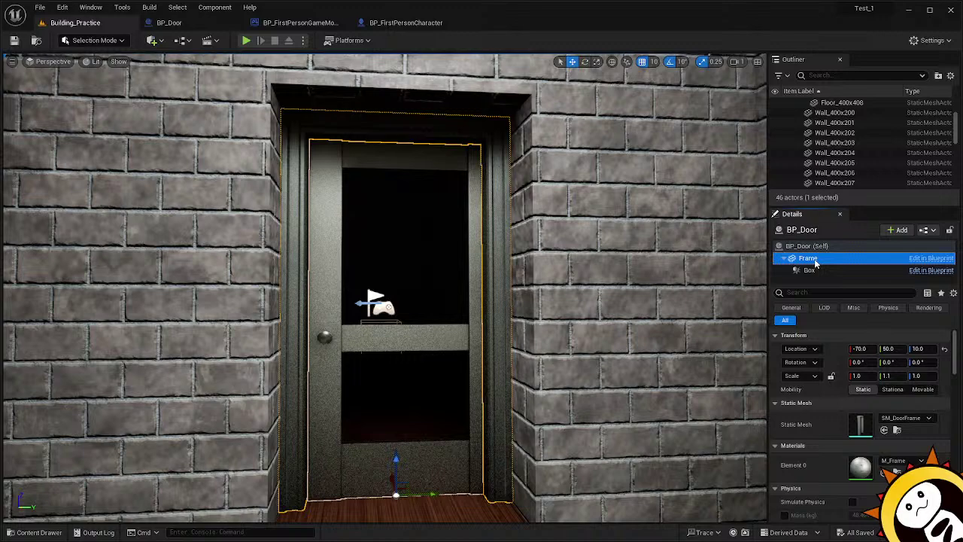
click(896, 229)
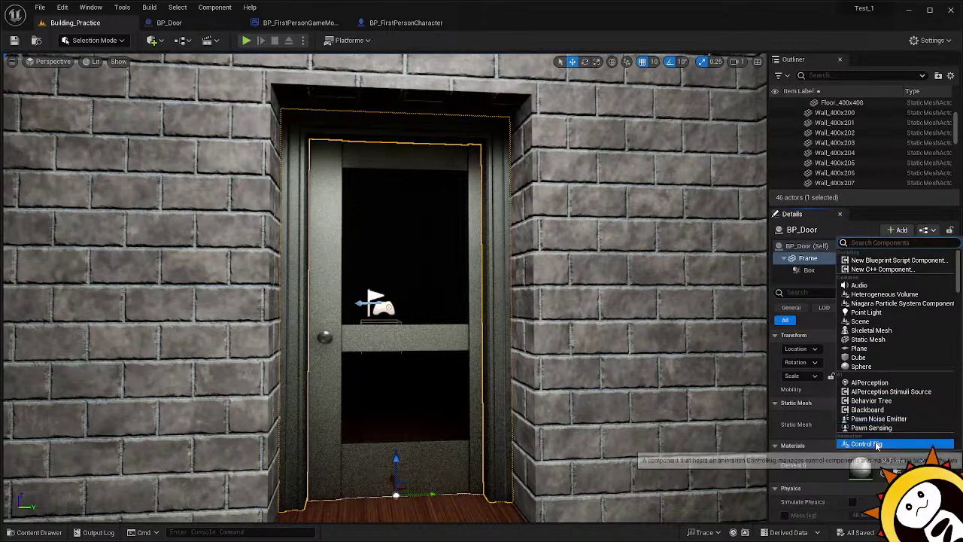
click(809, 282)
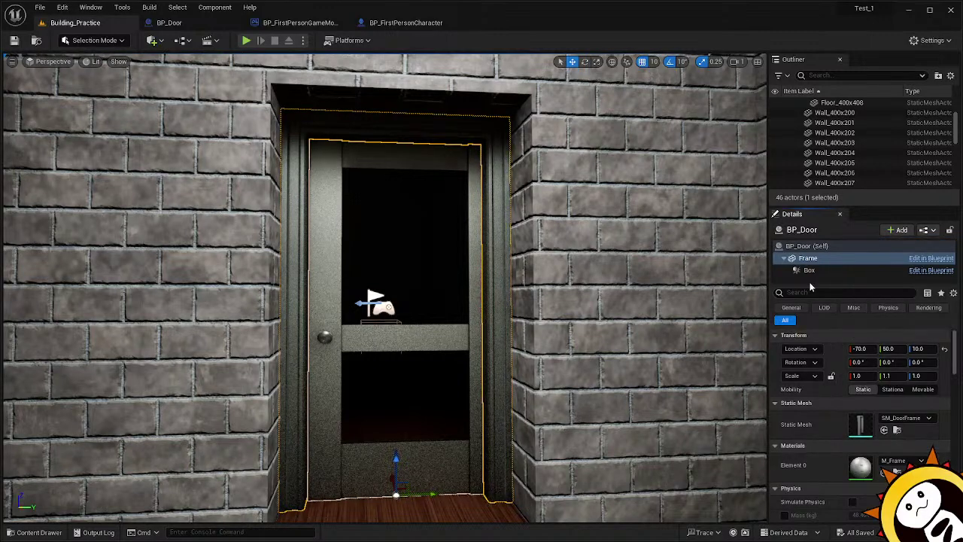
click(813, 270)
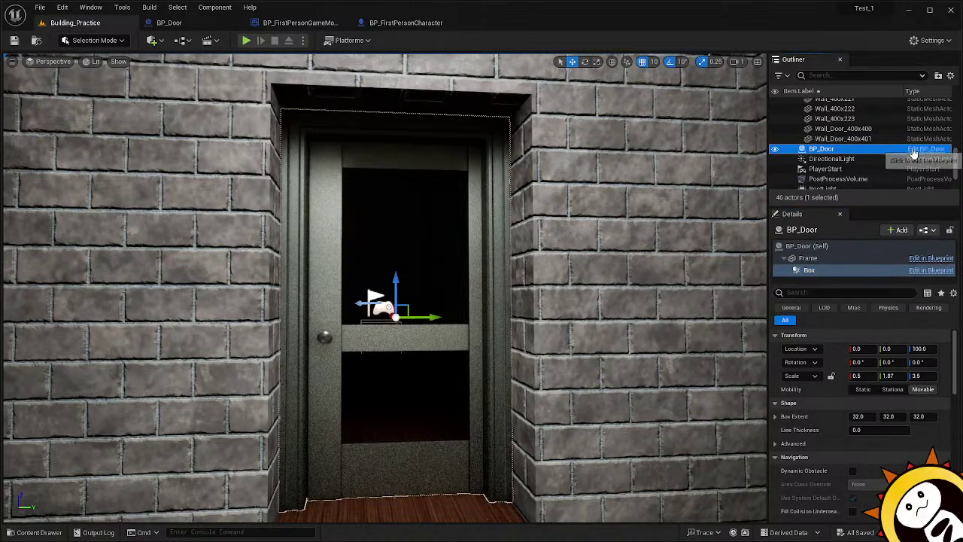
Nest the Door component under Box in the BP_Door blueprint, compile and save it, and save the Building_Practice level.
click(912, 152)
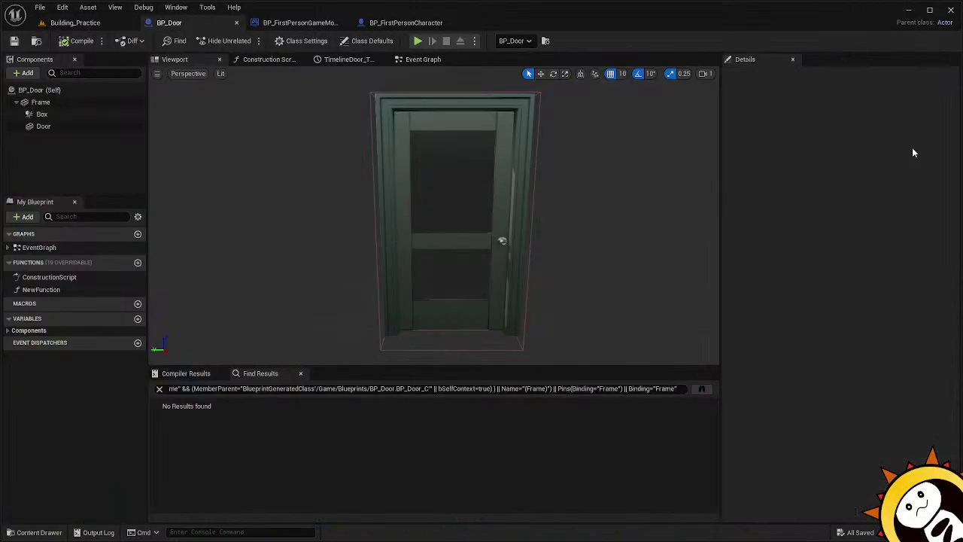
click(75, 128)
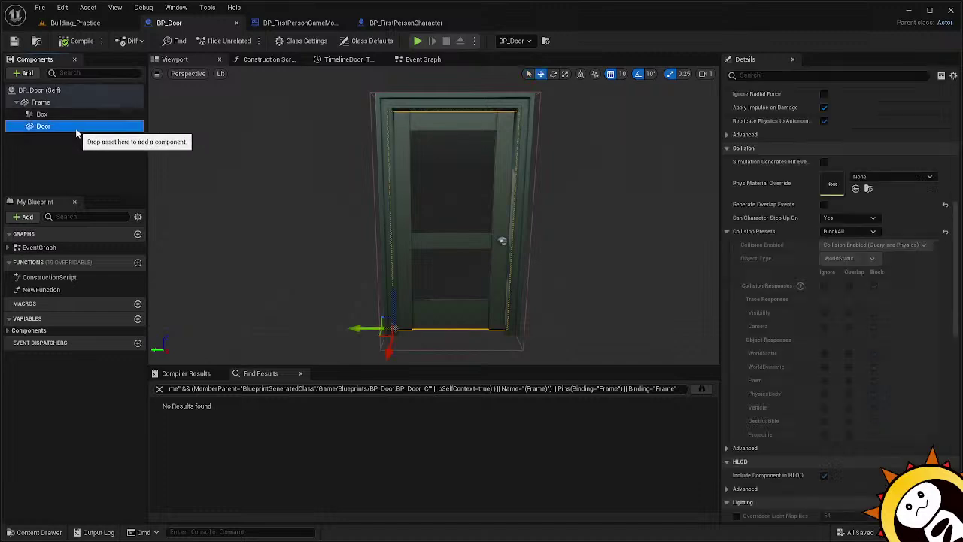
drag(56, 133, 18, 114)
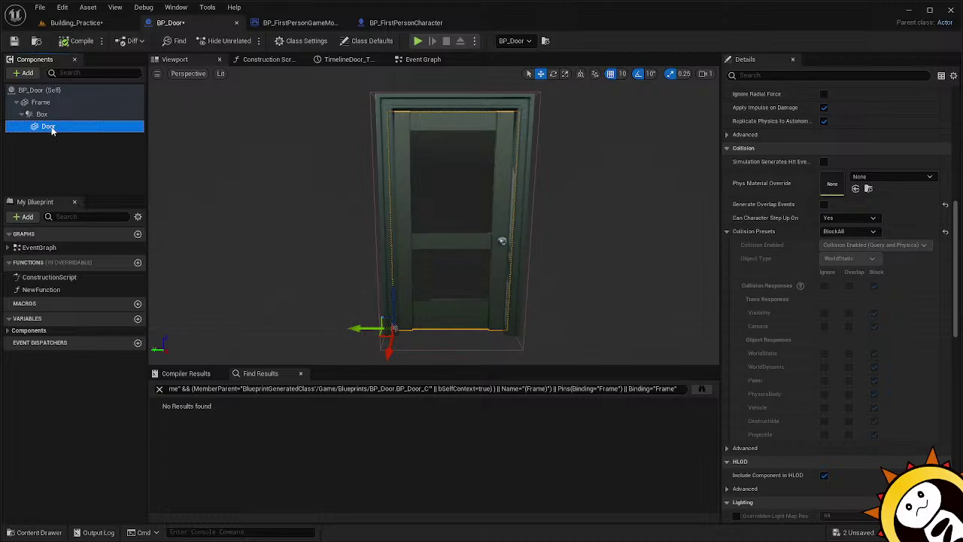
click(67, 42)
click(15, 42)
click(75, 23)
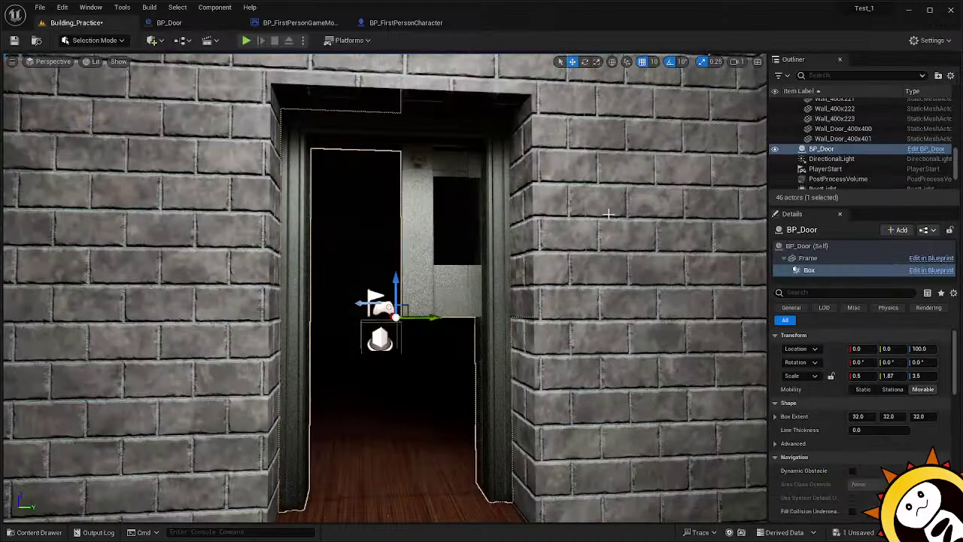
click(14, 40)
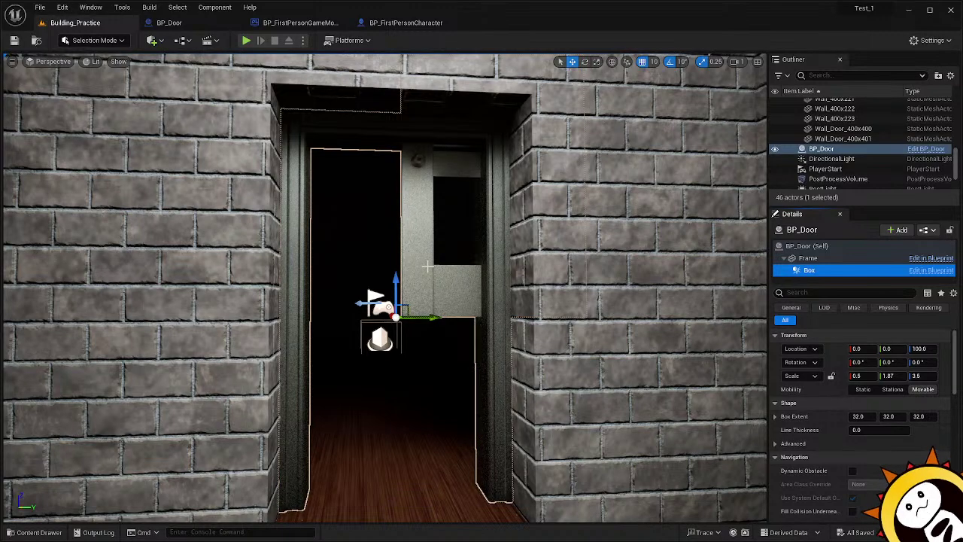
Examine the Frame, Box and Door components and their nesting in the BP_Door blueprint.
click(169, 23)
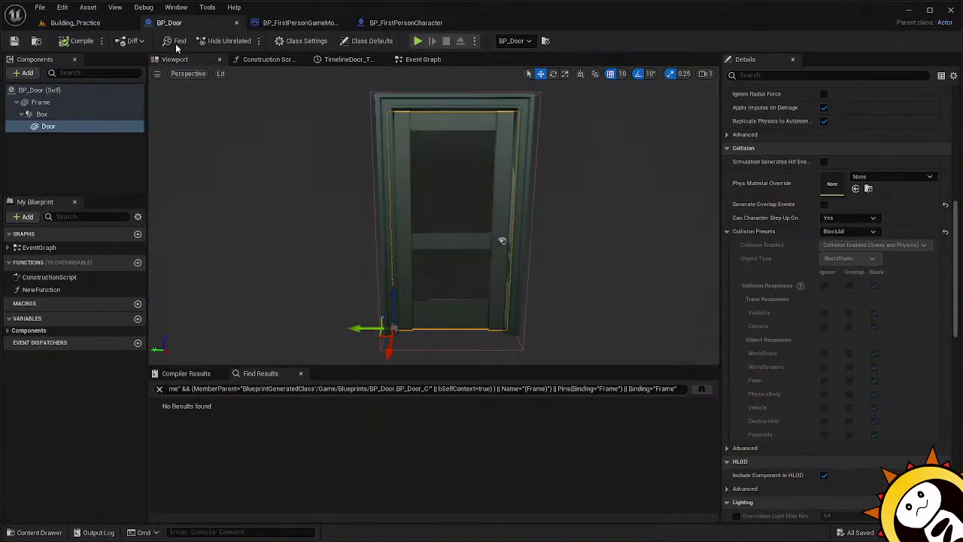
click(59, 117)
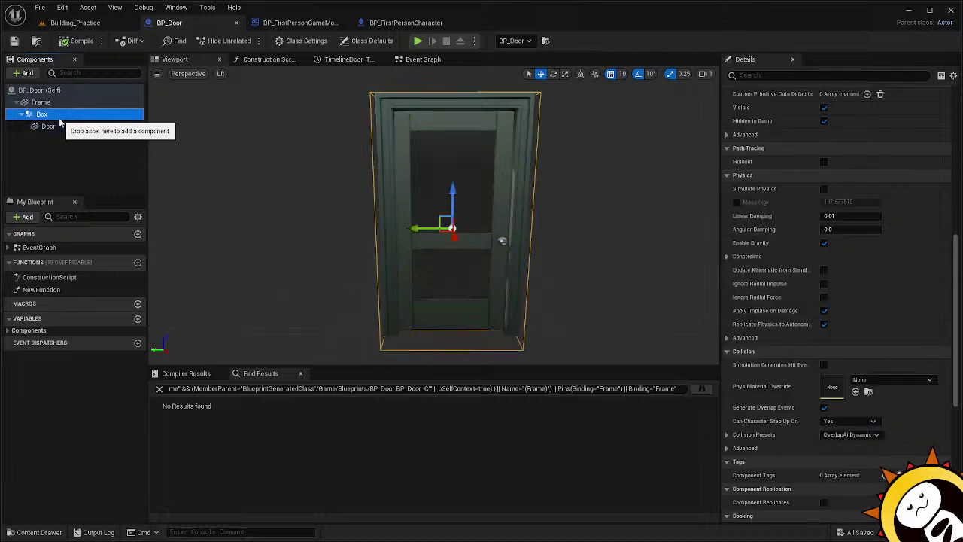
click(60, 126)
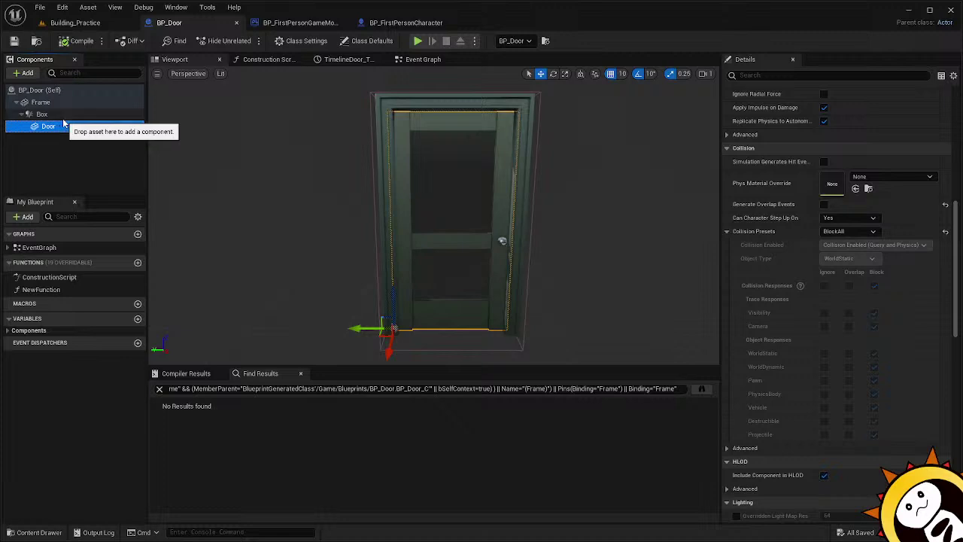
click(64, 116)
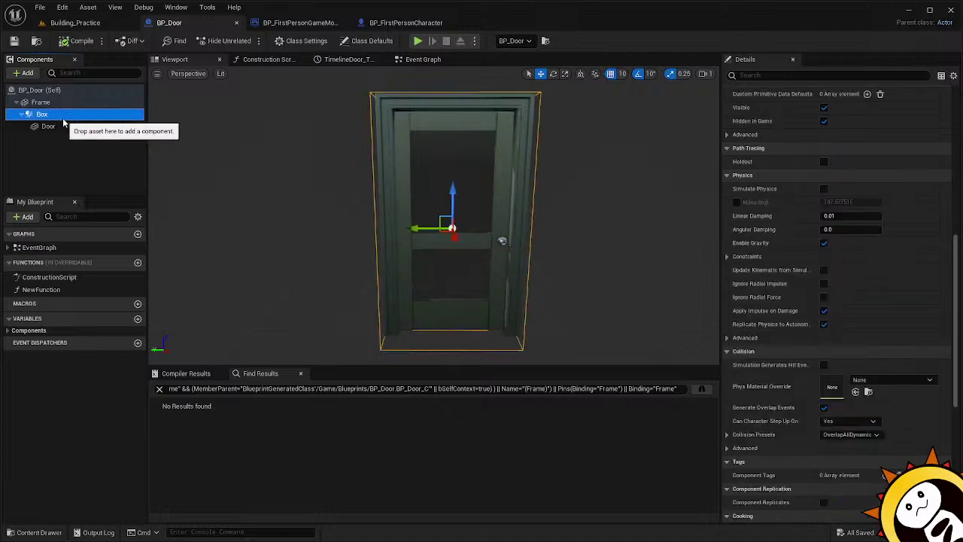
click(66, 104)
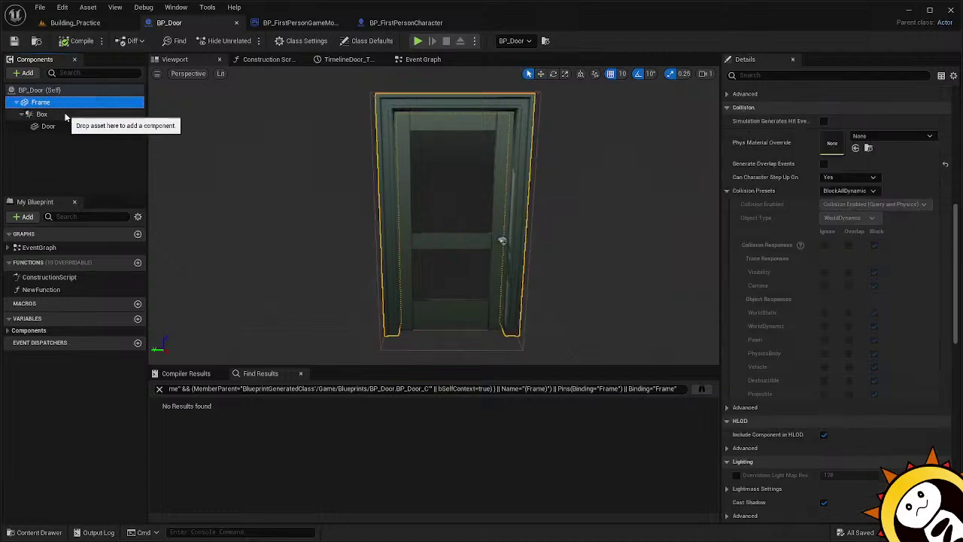
click(65, 115)
click(64, 126)
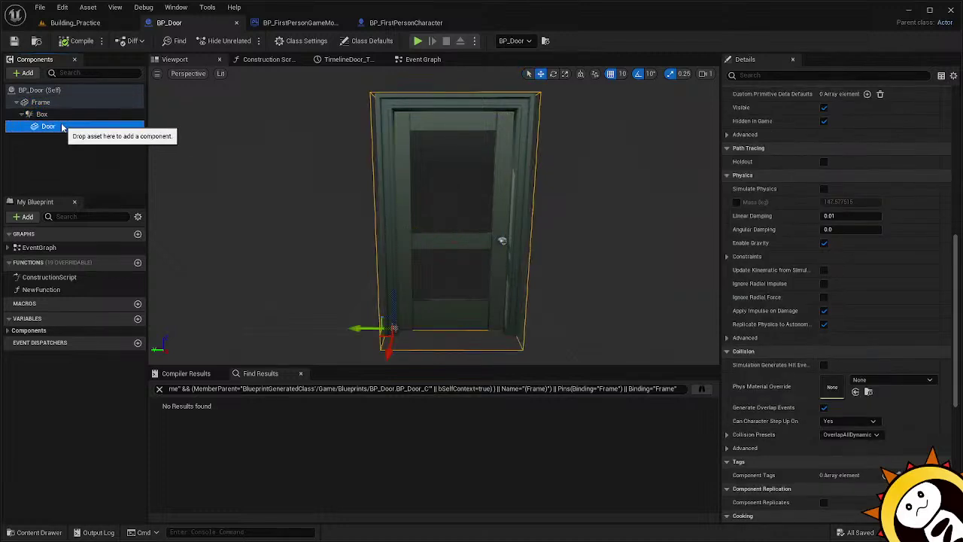
click(61, 144)
Try to reposition the Box component of the placed BP_Door actor in the level, and inspect the actor's root and Box selection.
click(63, 24)
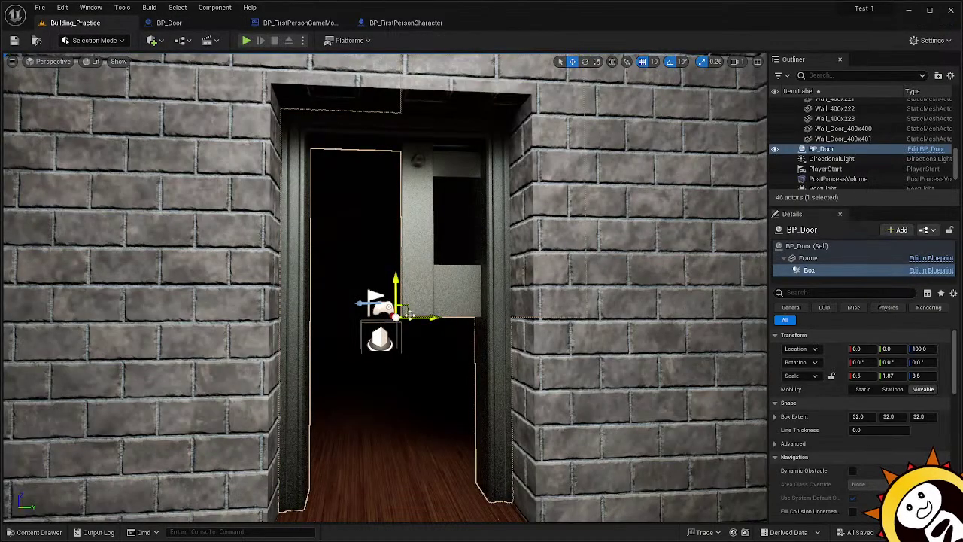
mouse_move(398, 316)
mouse_down()
mouse_move(395, 338)
mouse_move(404, 313)
mouse_up()
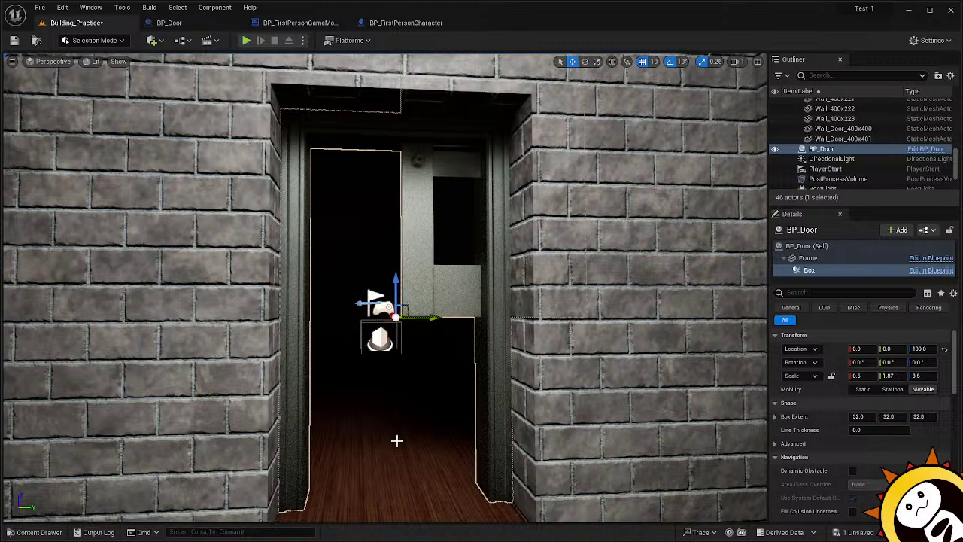
click(442, 274)
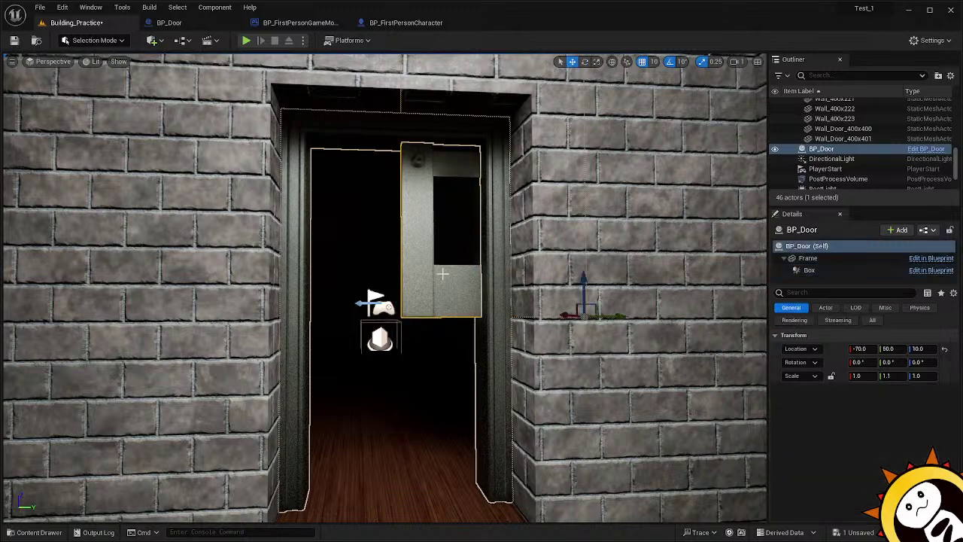
click(834, 272)
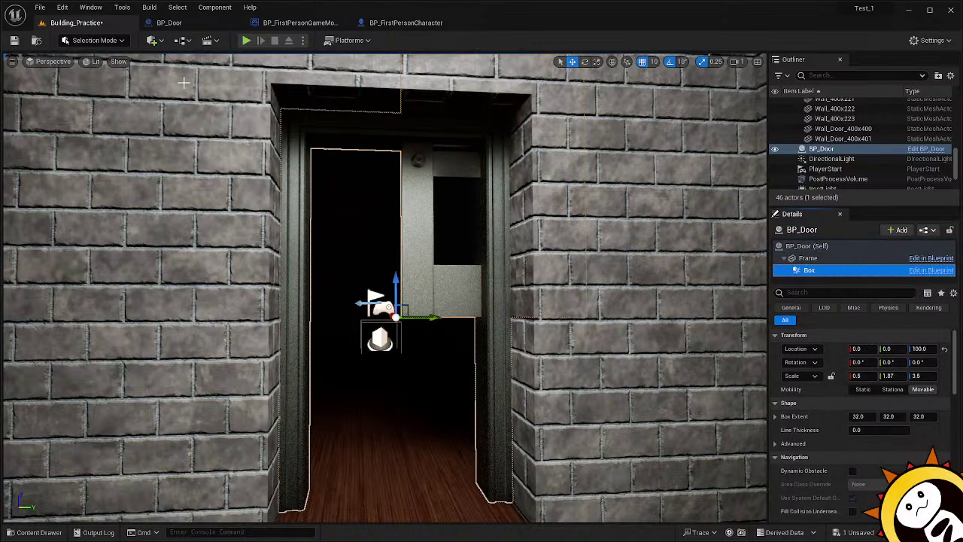
Reset the Door component's location to its default of 0, 0, 0 in the BP_Door blueprint.
click(180, 23)
click(100, 128)
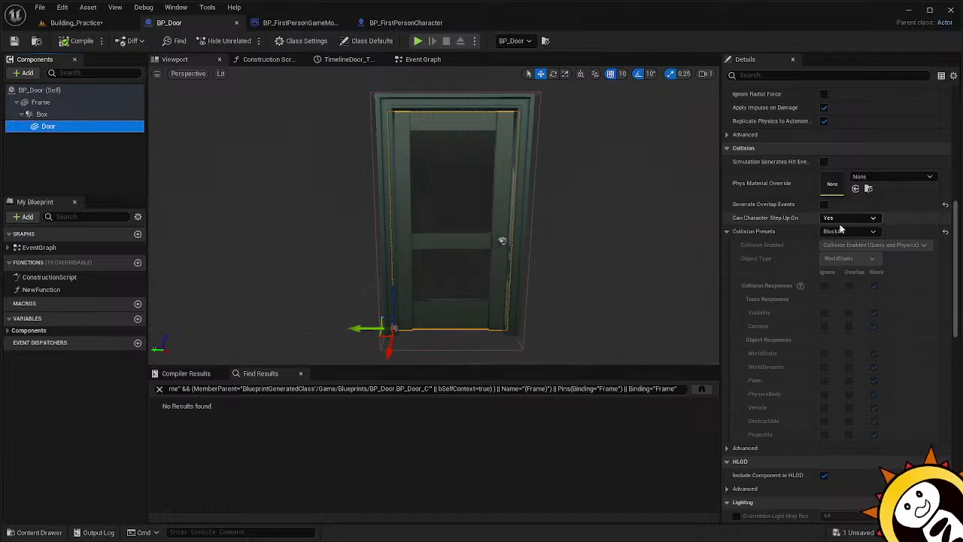
scroll(813, 254, up, 3)
scroll(811, 258, up, 10)
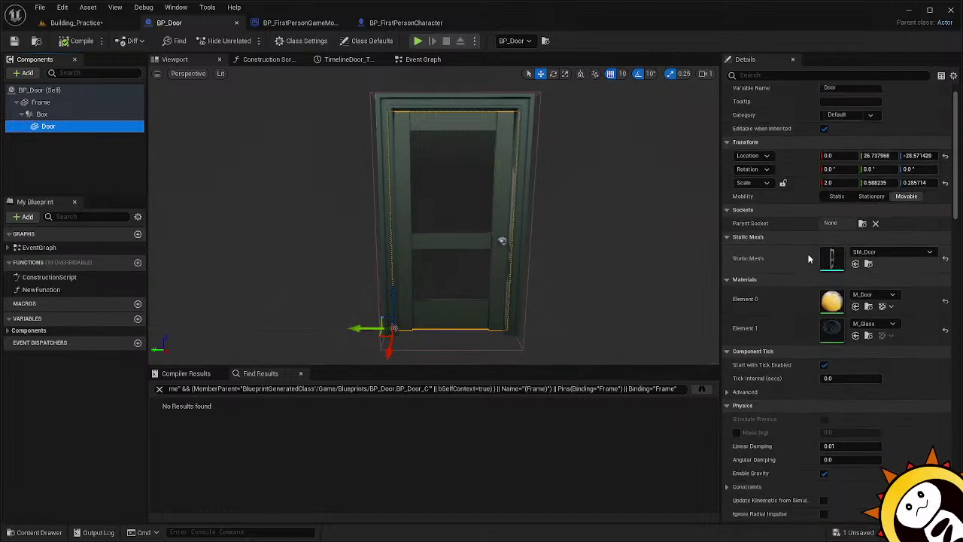
scroll(809, 258, up, 1)
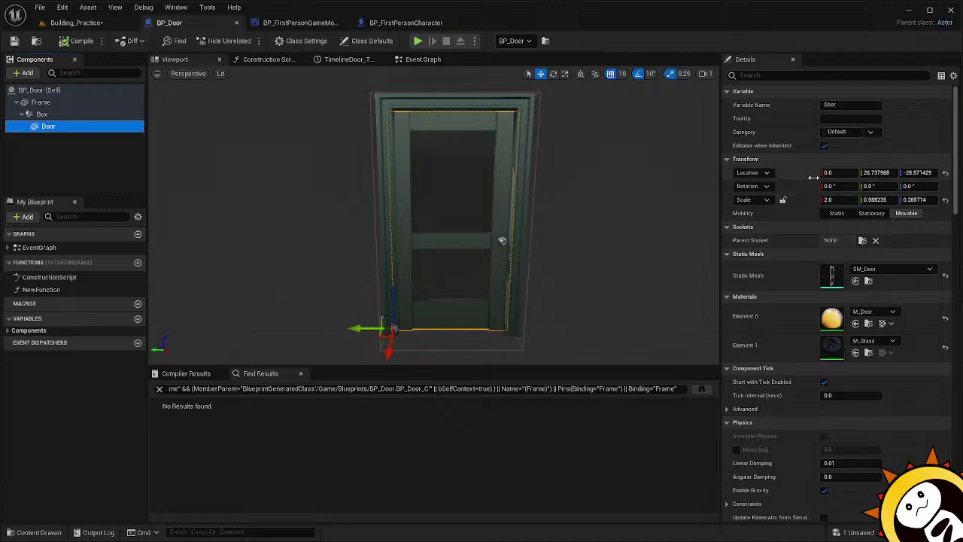
click(945, 173)
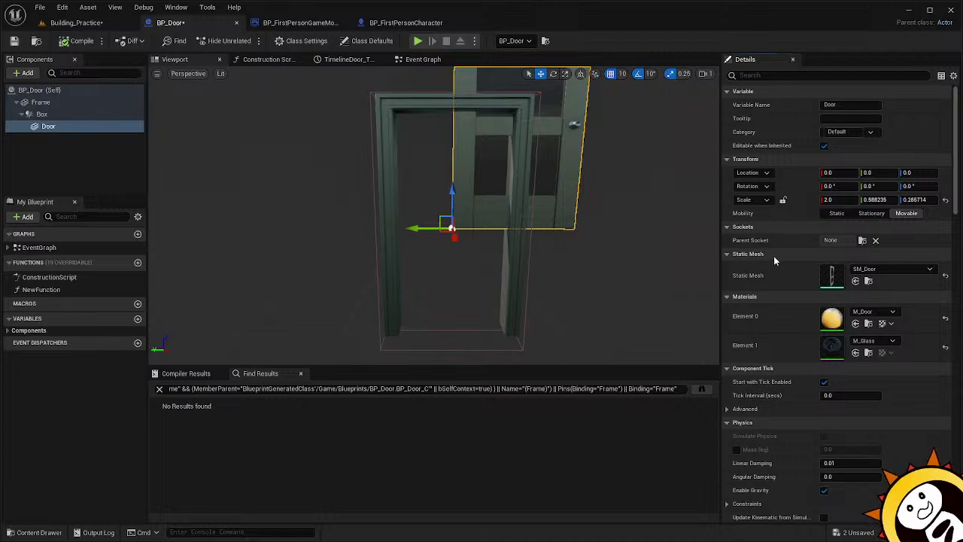
Review the Door component's properties, and try the World location type before restoring Relative.
scroll(773, 256, down, 3)
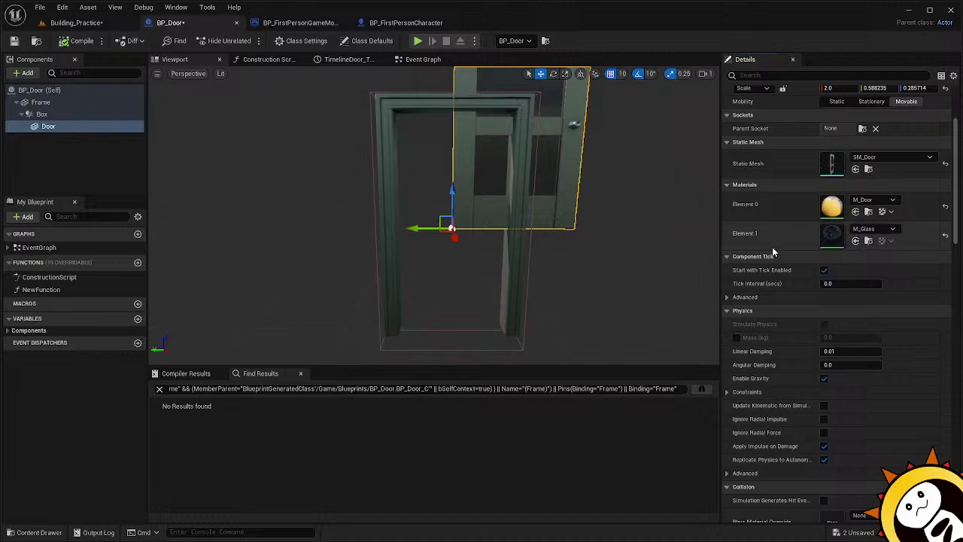
scroll(771, 246, down, 3)
scroll(771, 243, down, 11)
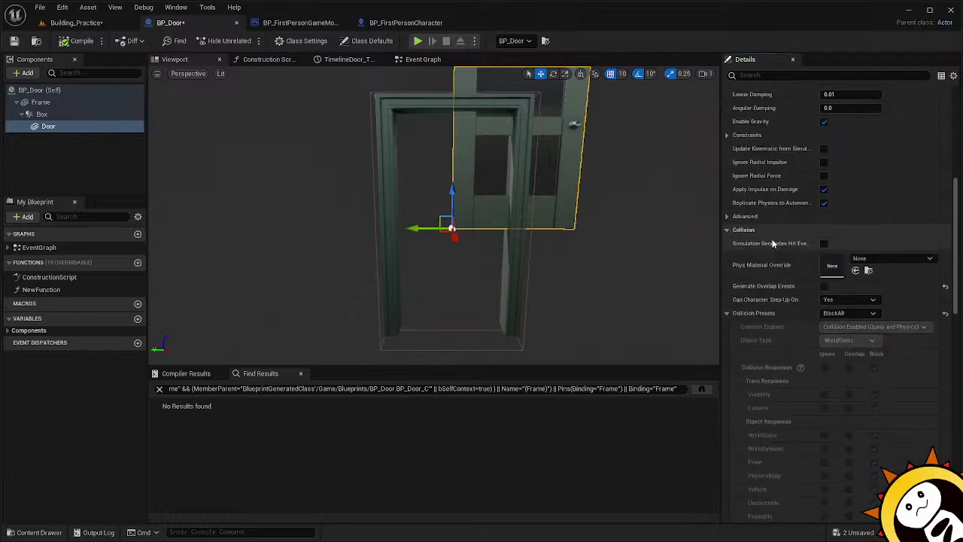
scroll(770, 241, down, 6)
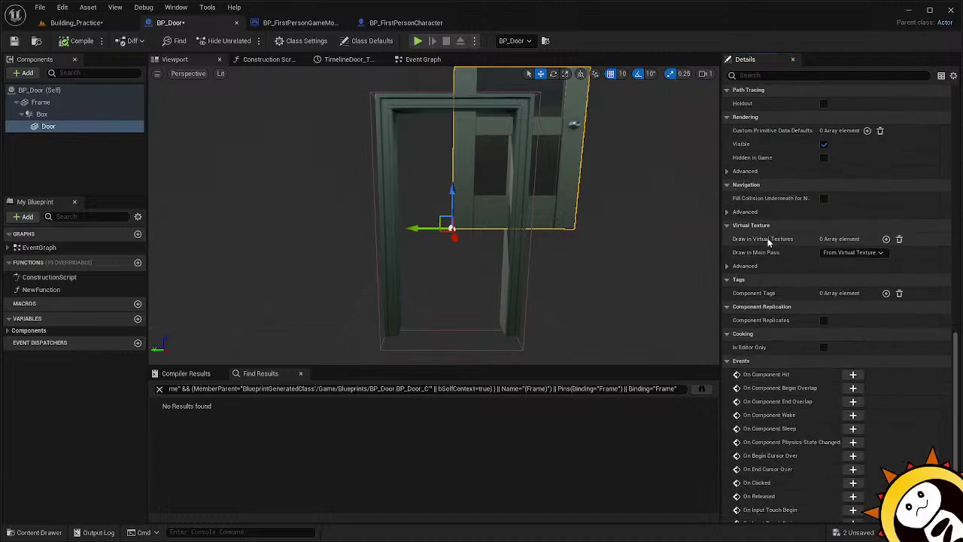
scroll(762, 237, up, 20)
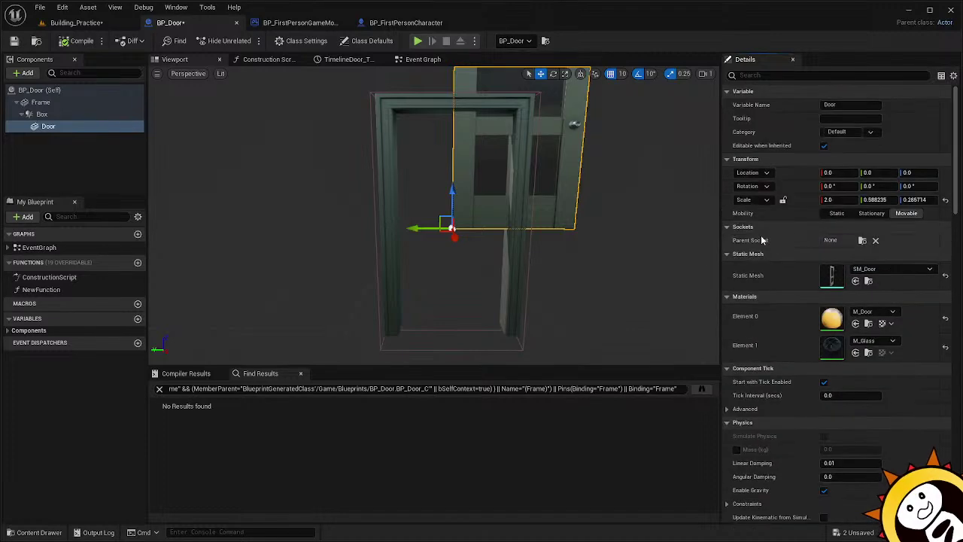
click(760, 173)
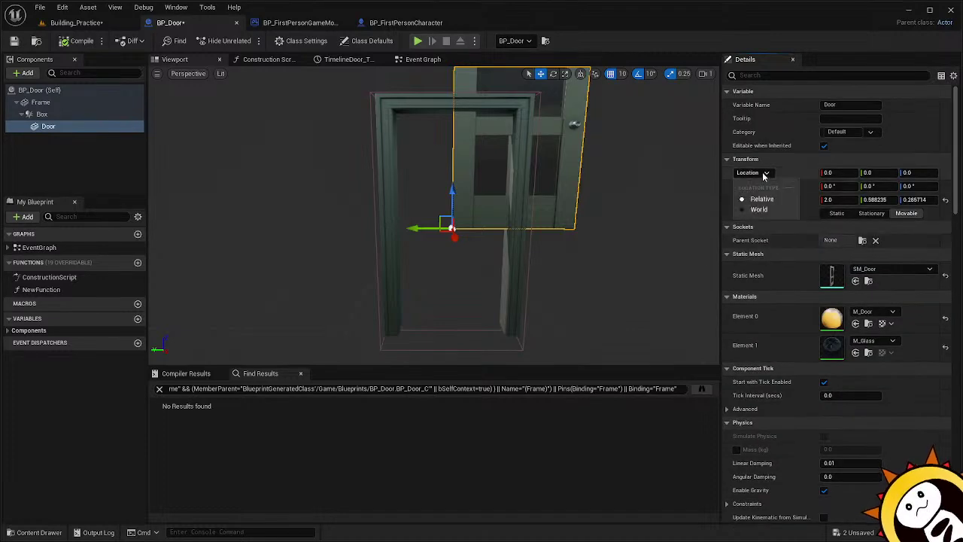
click(760, 210)
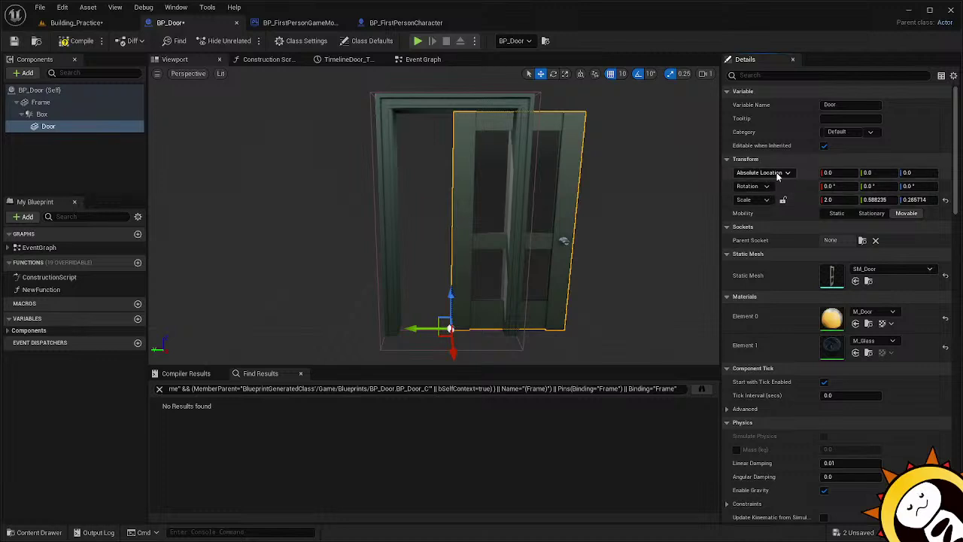
click(760, 172)
click(759, 195)
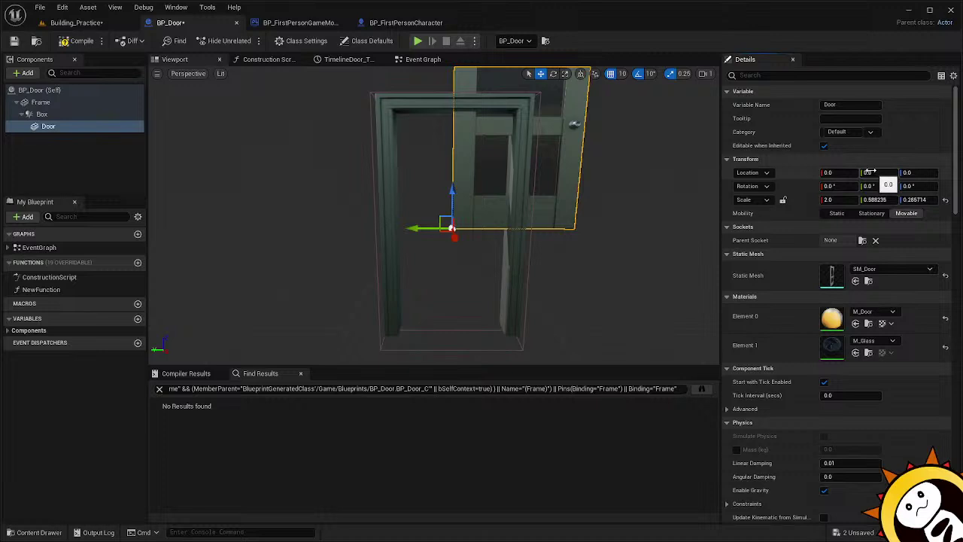
Reattach Door directly to Frame, move it into the frame opening at about Y 54.5 and Z 0, and compile and save BP_Door.
drag(121, 127, 45, 103)
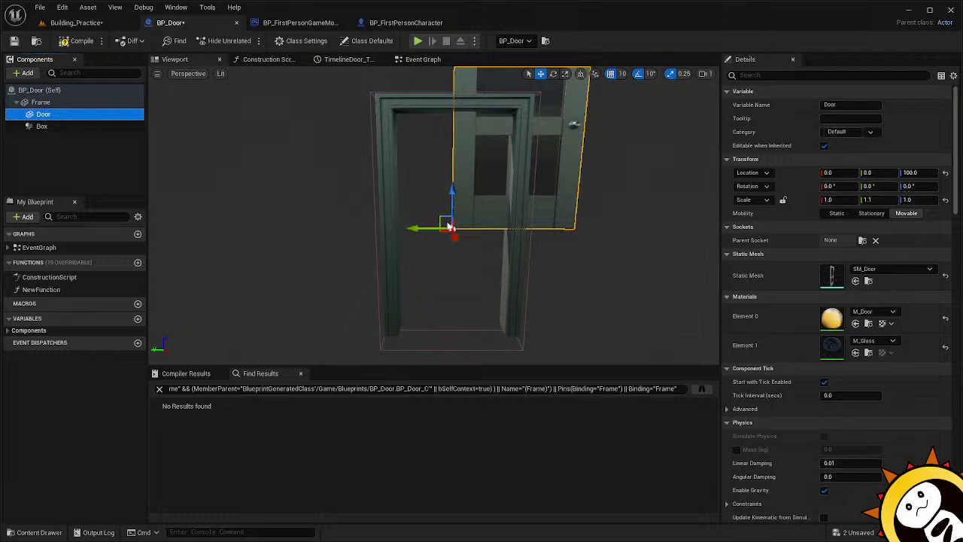
drag(444, 219, 385, 319)
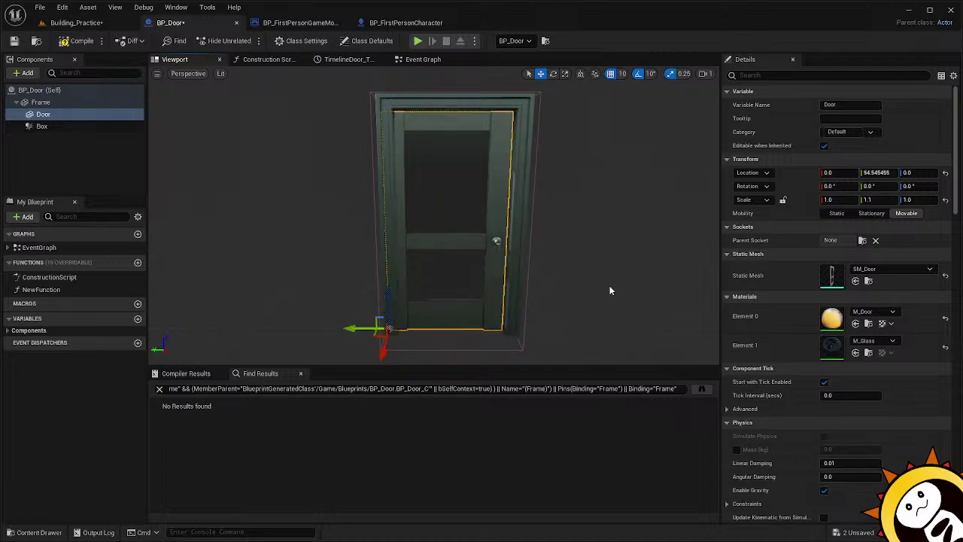
click(82, 45)
click(14, 44)
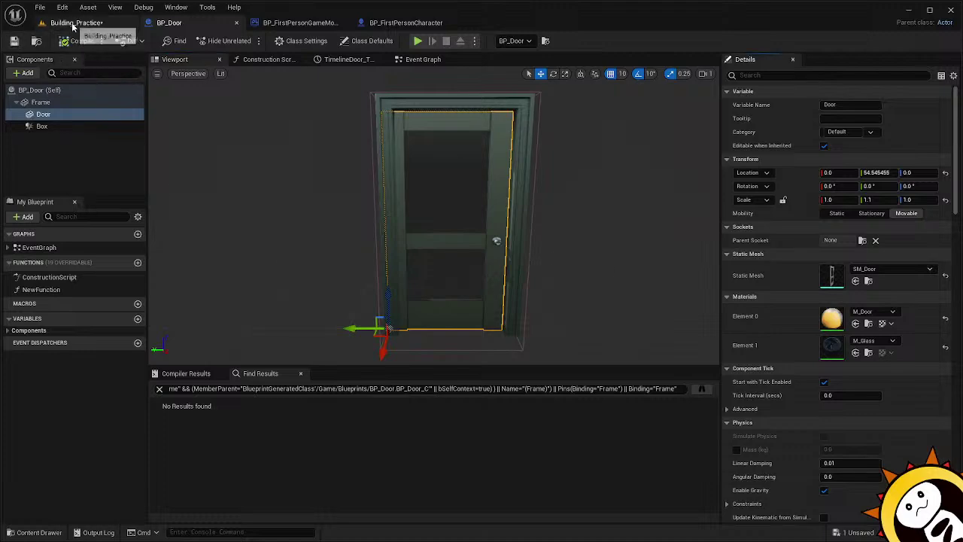
Examine the placed BP_Door's Frame and Box components in the level, and look over the BP_FirstPersonGameMode and BP_FirstPersonCharacter blueprints.
click(75, 23)
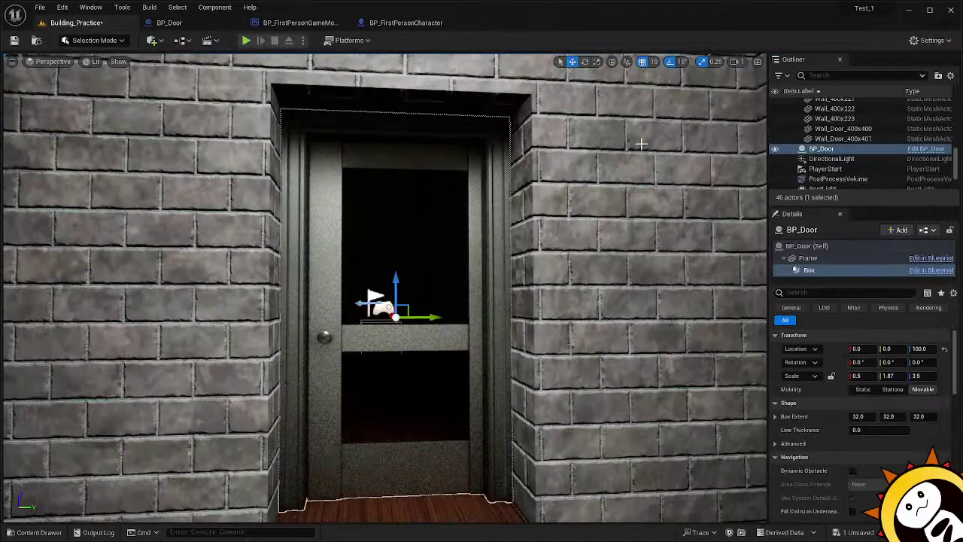
click(810, 270)
click(808, 258)
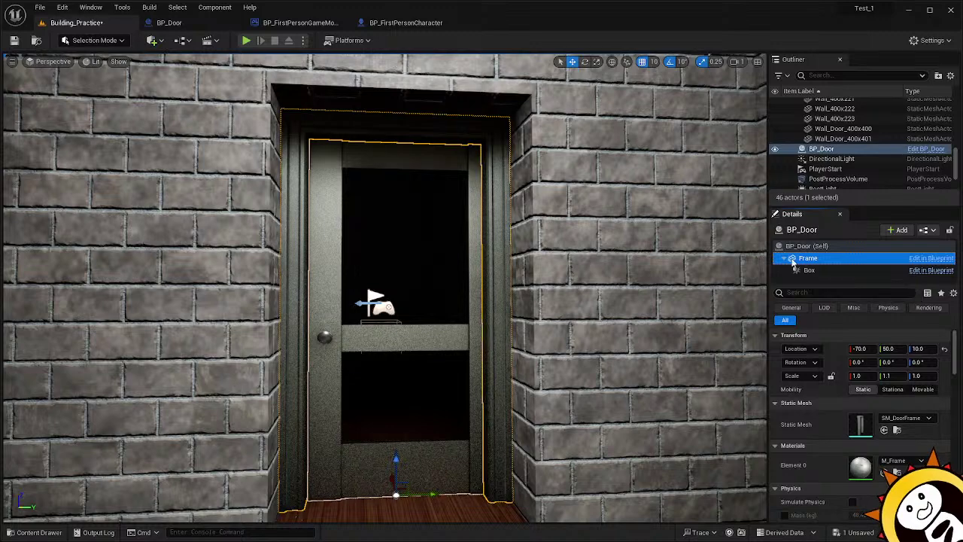
click(785, 258)
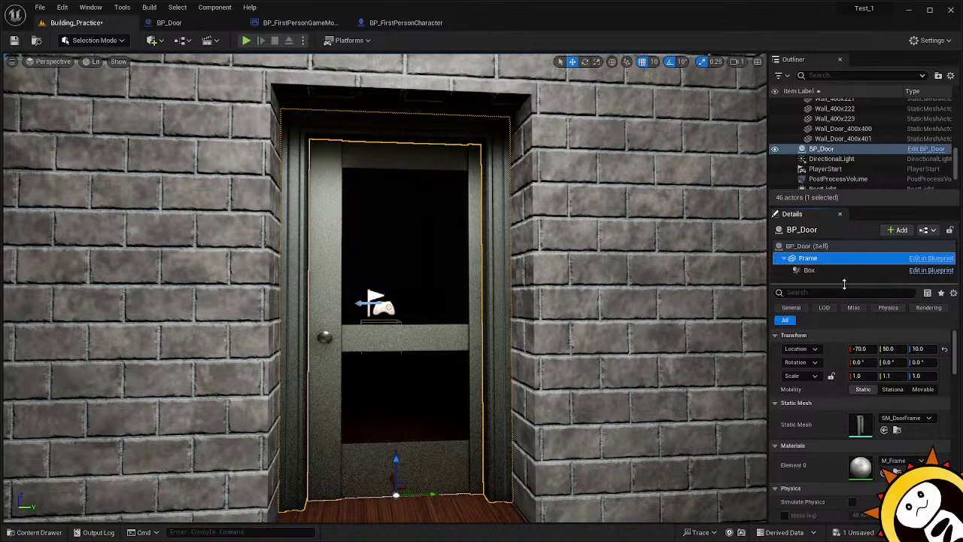
mouse_move(844, 284)
mouse_down()
mouse_move(845, 320)
mouse_move(846, 282)
mouse_up()
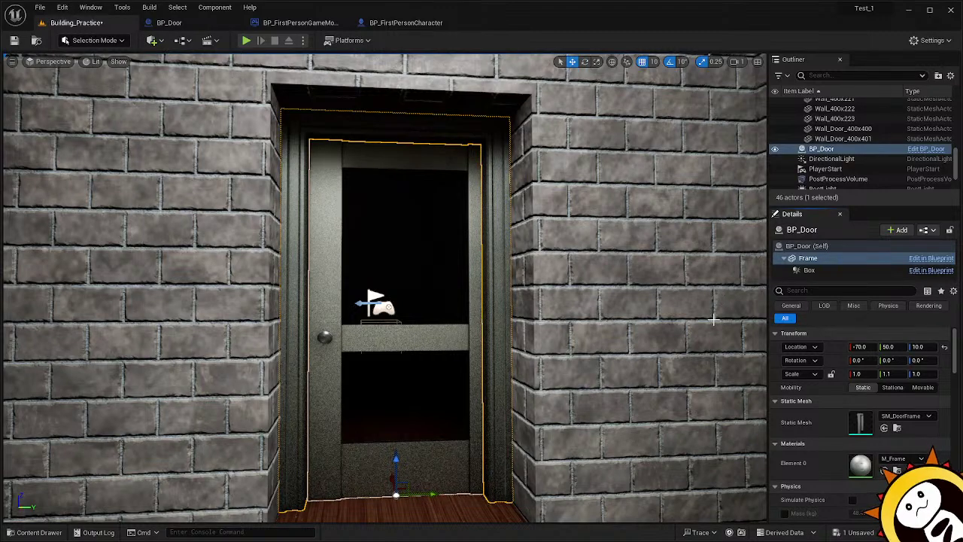
click(294, 23)
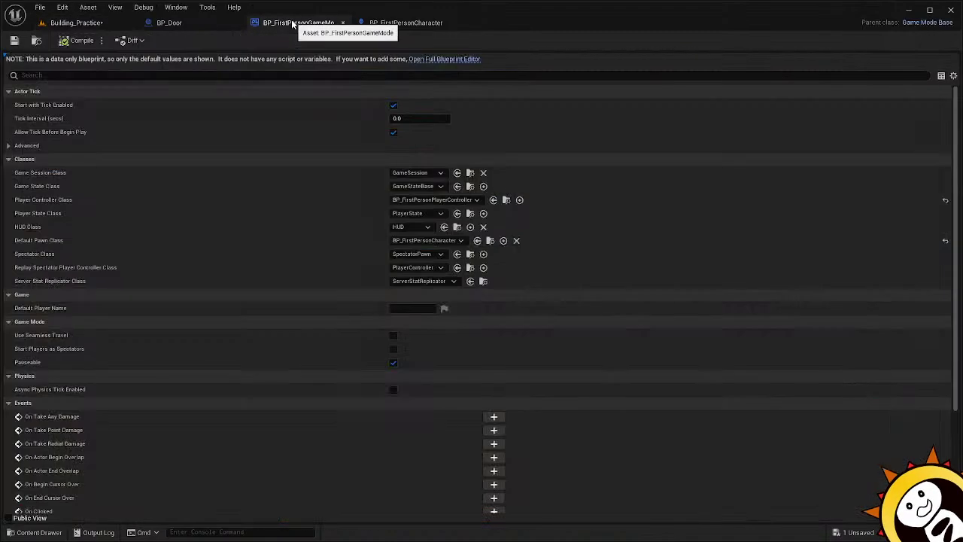
click(384, 23)
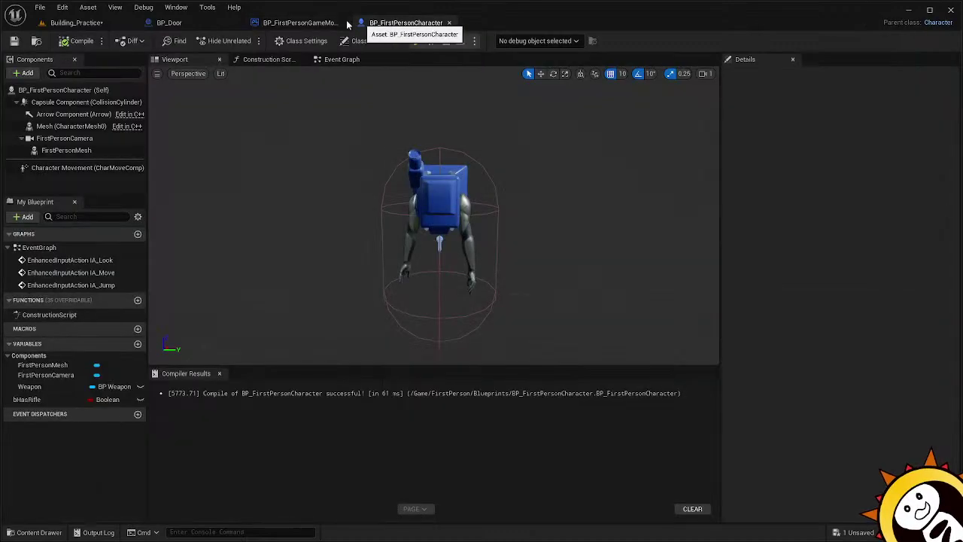
Examine the Door component's physics and collision settings in the BP_Door blueprint.
click(180, 24)
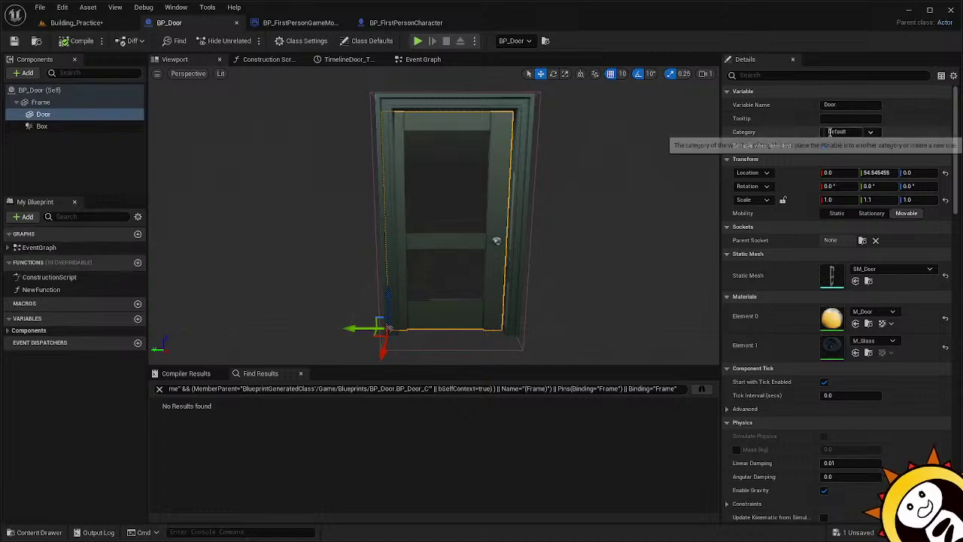
scroll(789, 125, down, 1)
scroll(788, 128, down, 4)
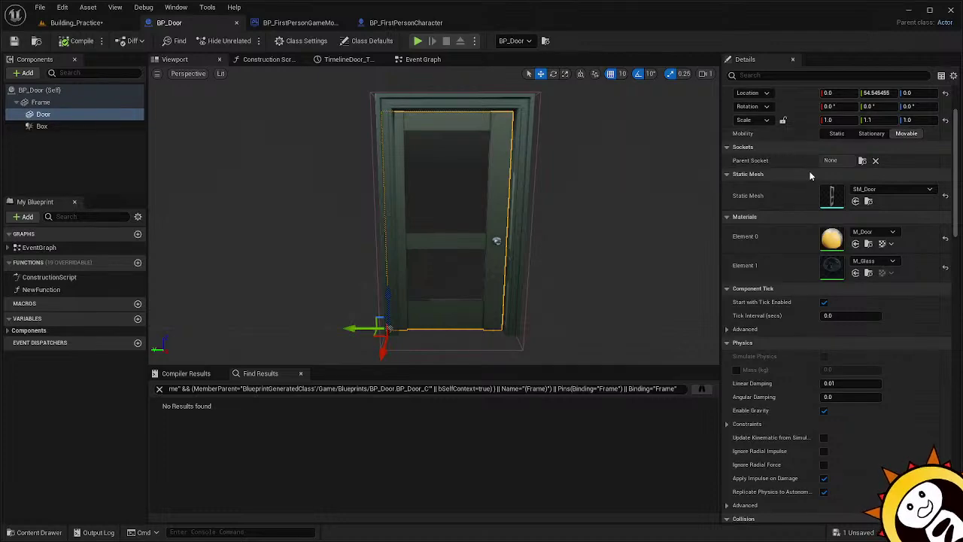
scroll(808, 179, down, 6)
scroll(809, 181, down, 20)
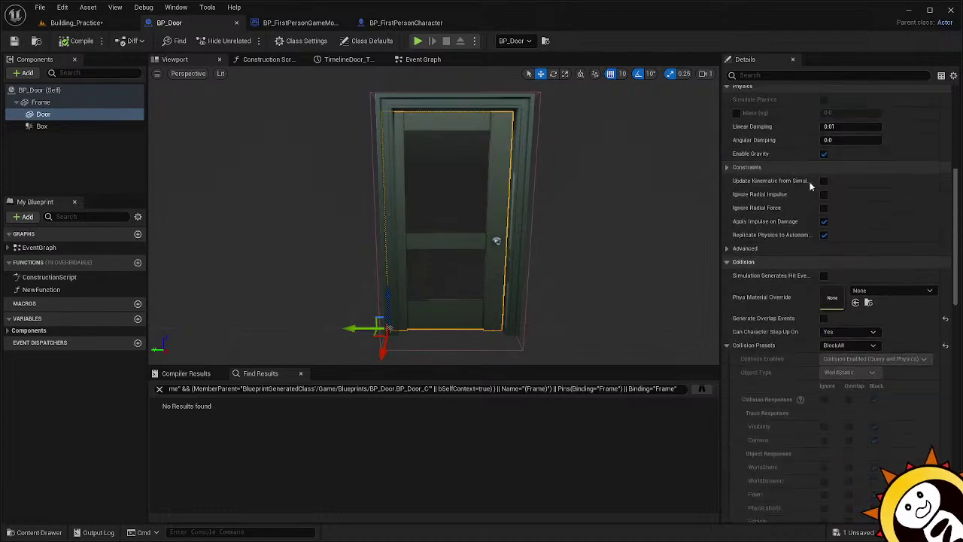
scroll(811, 186, up, 2)
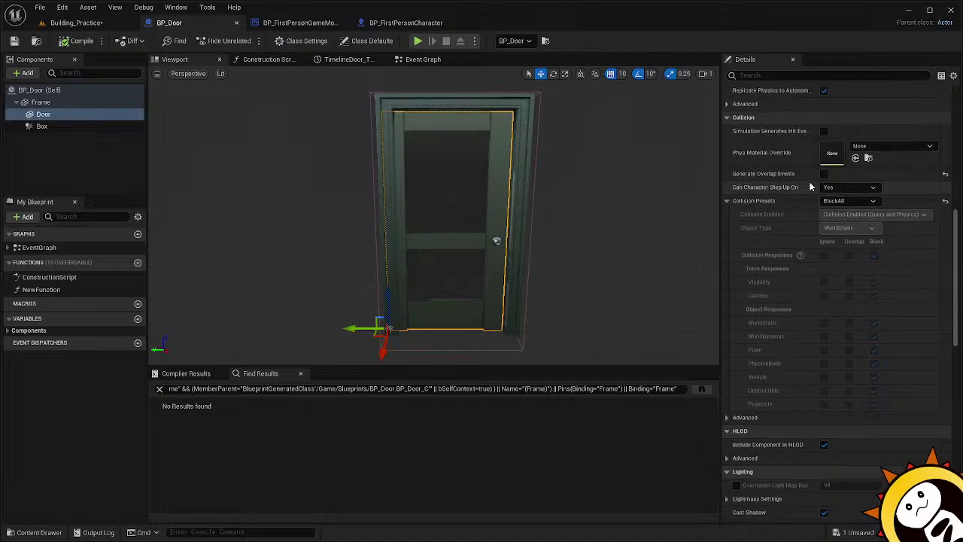
scroll(810, 186, up, 2)
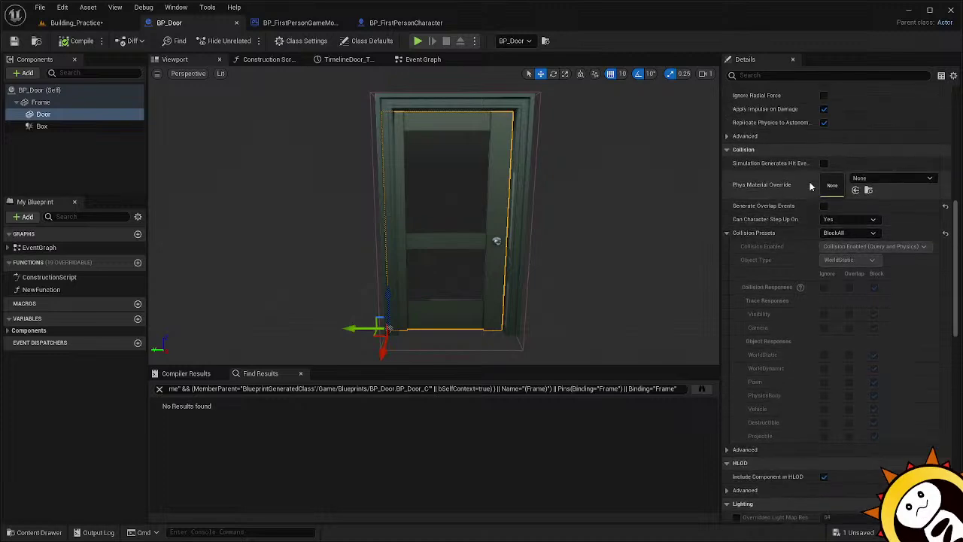
scroll(811, 186, up, 20)
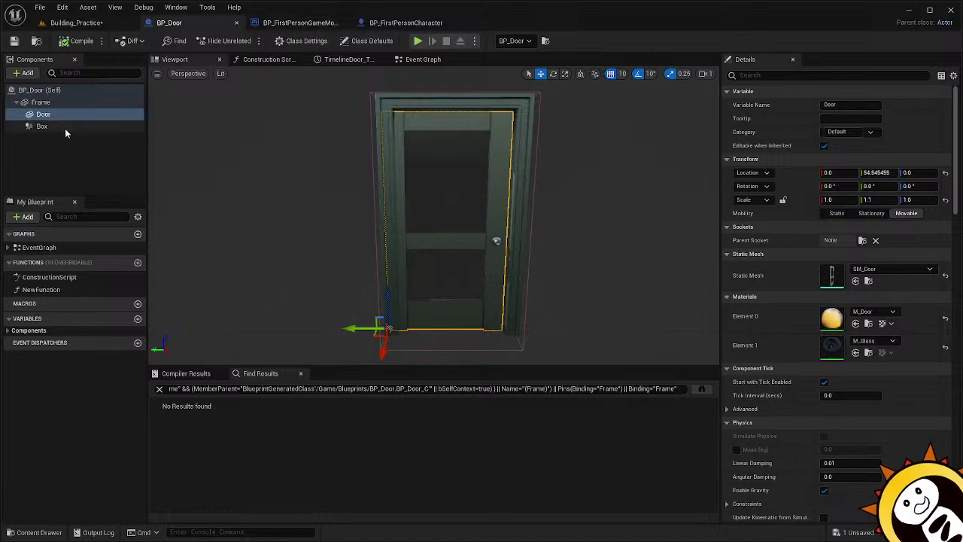
Open the SM_DoorFrame static mesh used by BP_Door's Frame component and view the frame from the front.
click(89, 103)
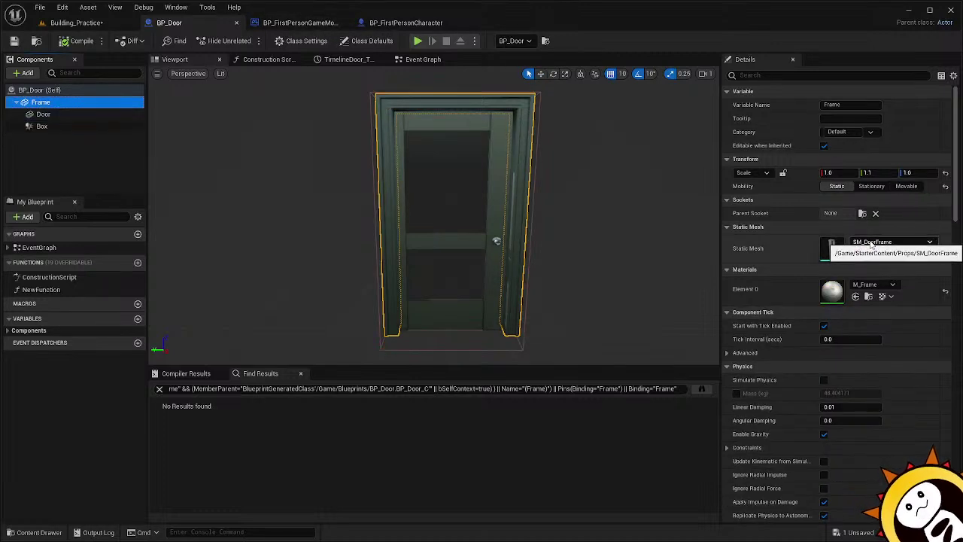
click(836, 249)
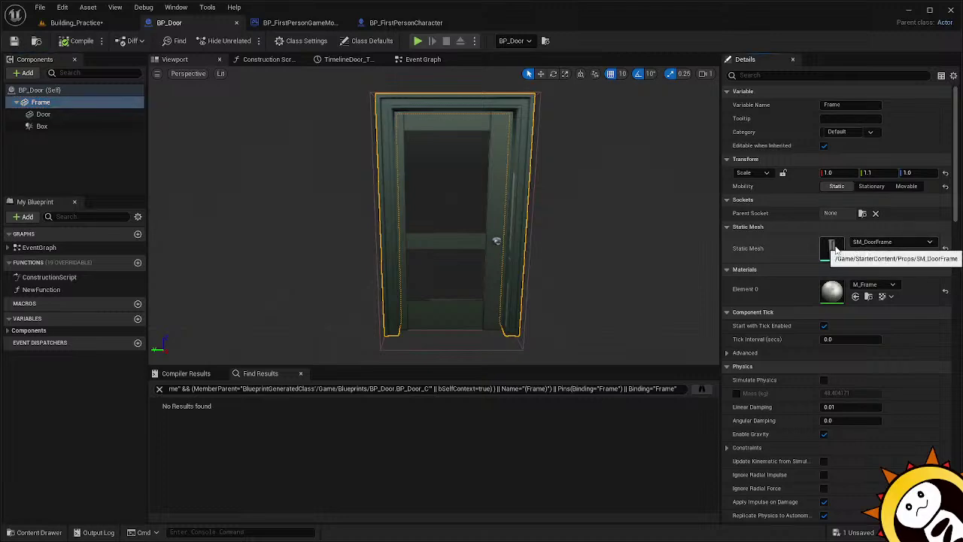
double_click(835, 249)
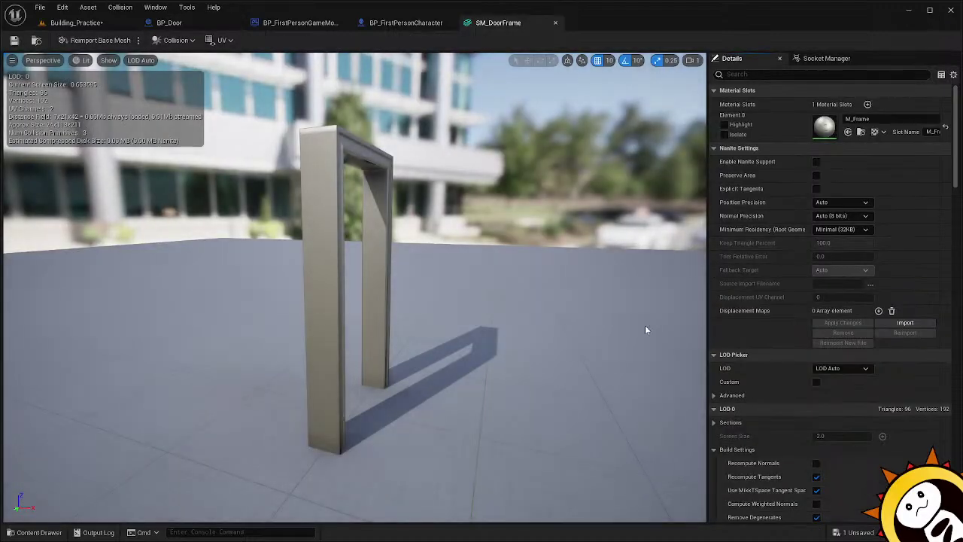
drag(645, 329, 655, 287)
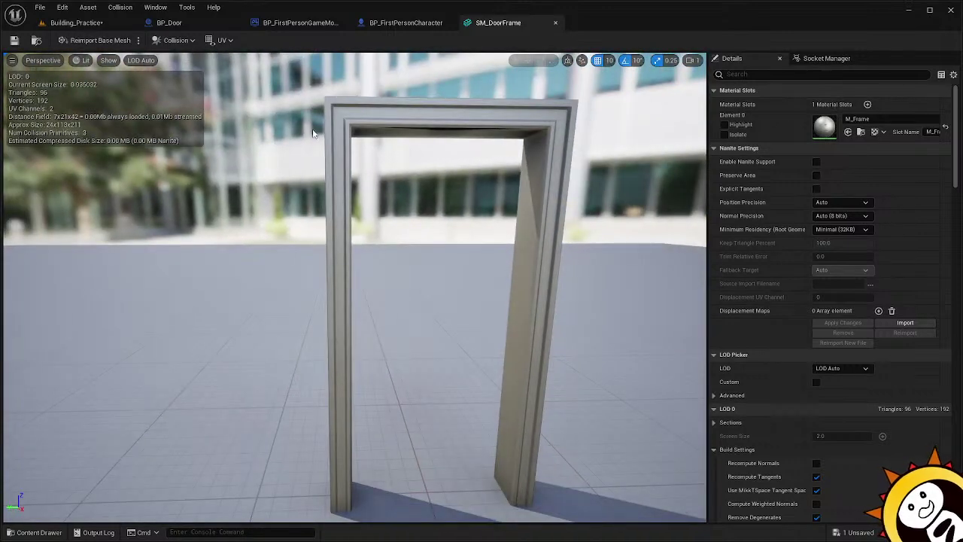
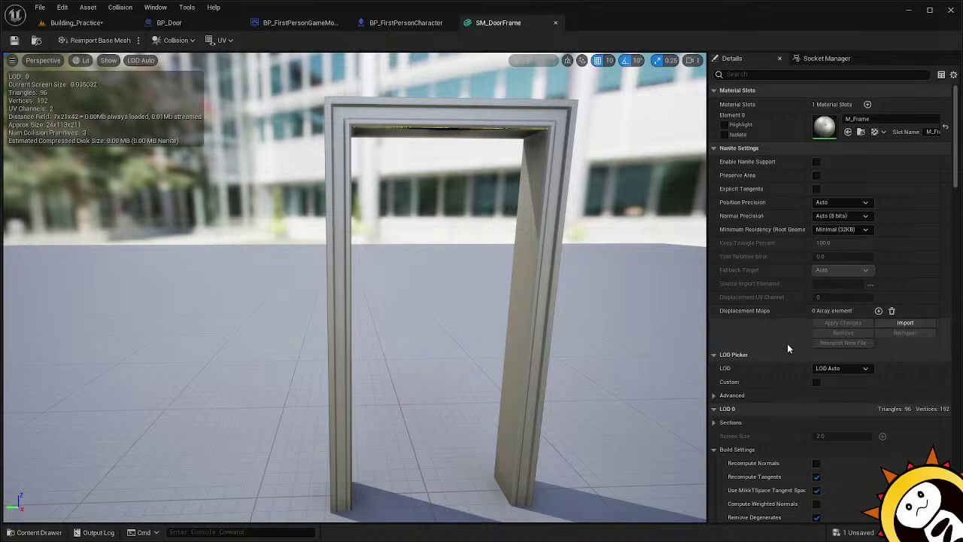
Look through SM_DoorFrame's build, LOD and collision settings, including its primitives, collision presets and collision complexity.
scroll(787, 344, down, 5)
scroll(792, 351, down, 2)
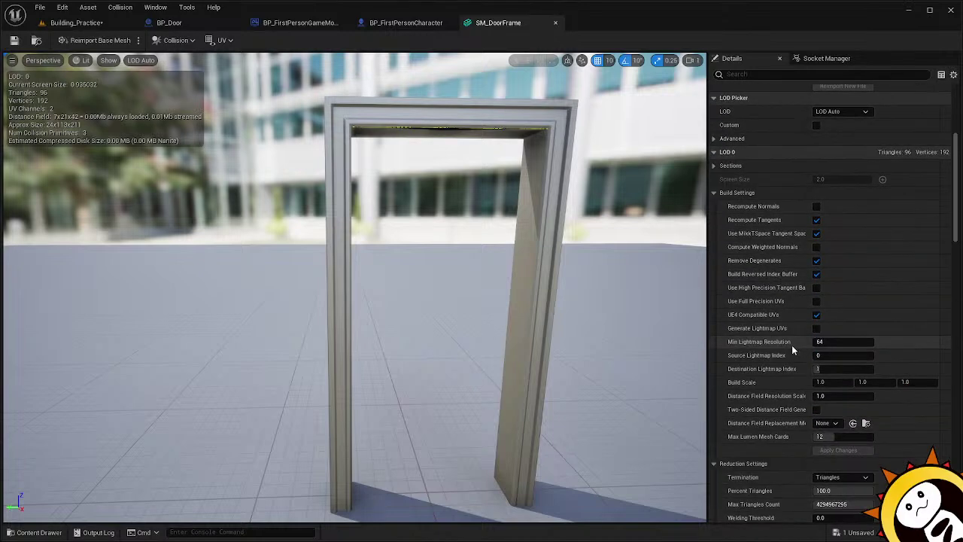
scroll(792, 345, down, 3)
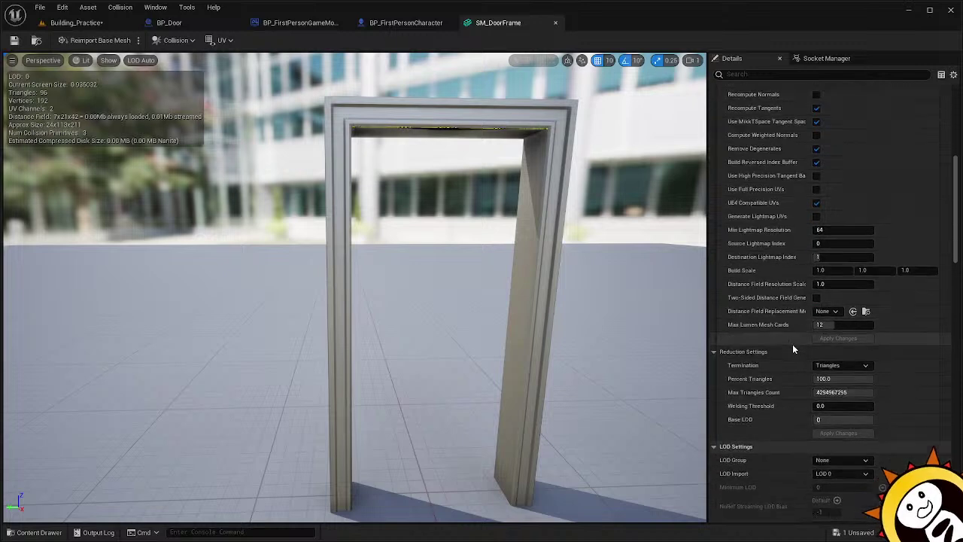
scroll(792, 348, down, 4)
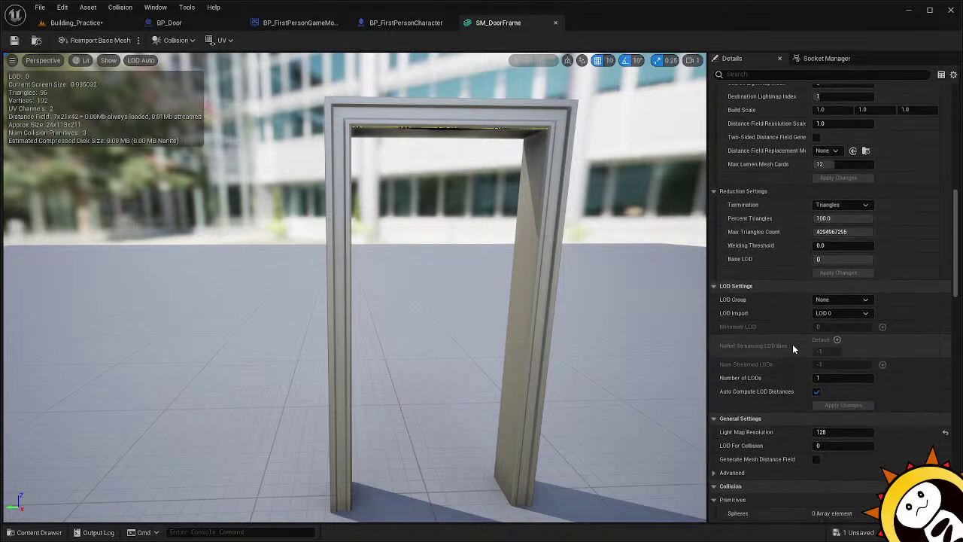
scroll(792, 348, down, 2)
scroll(792, 345, down, 5)
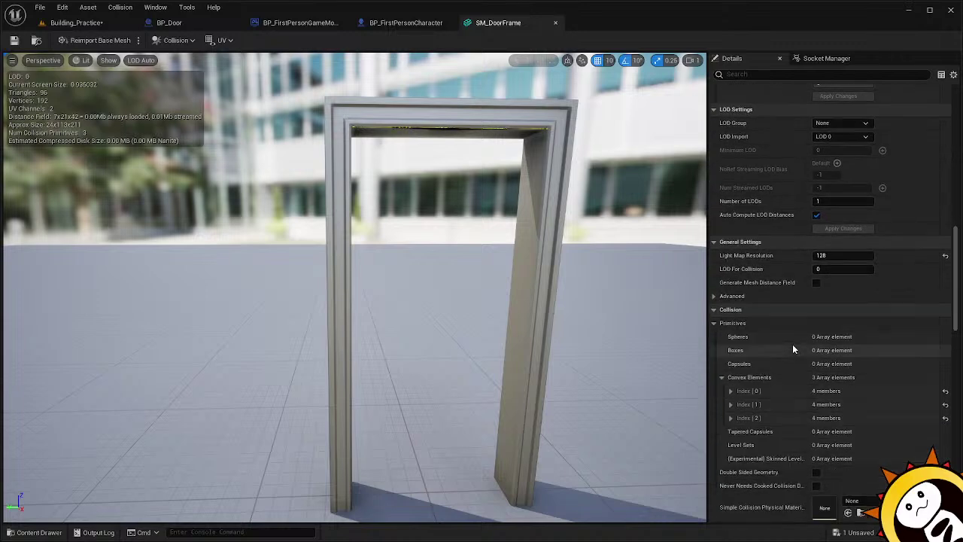
scroll(793, 344, down, 7)
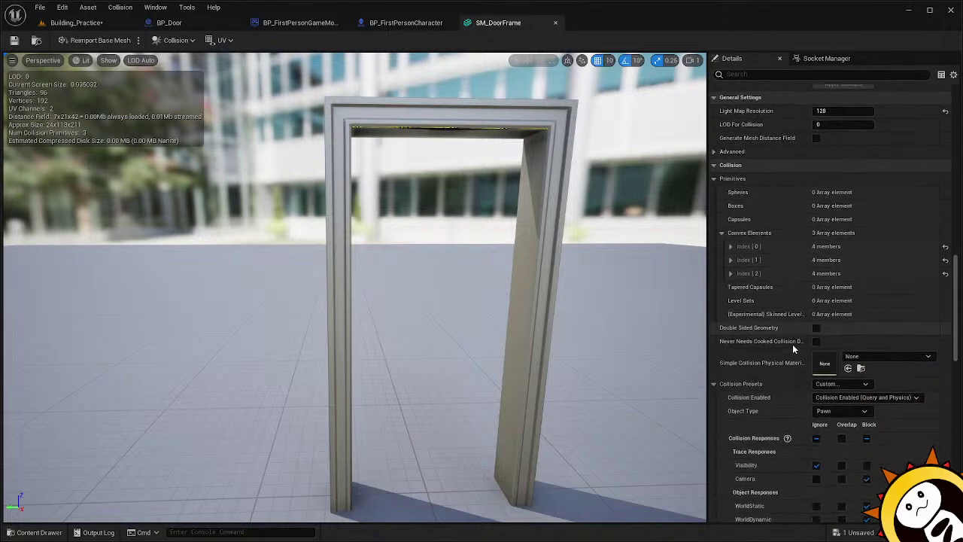
scroll(789, 344, down, 3)
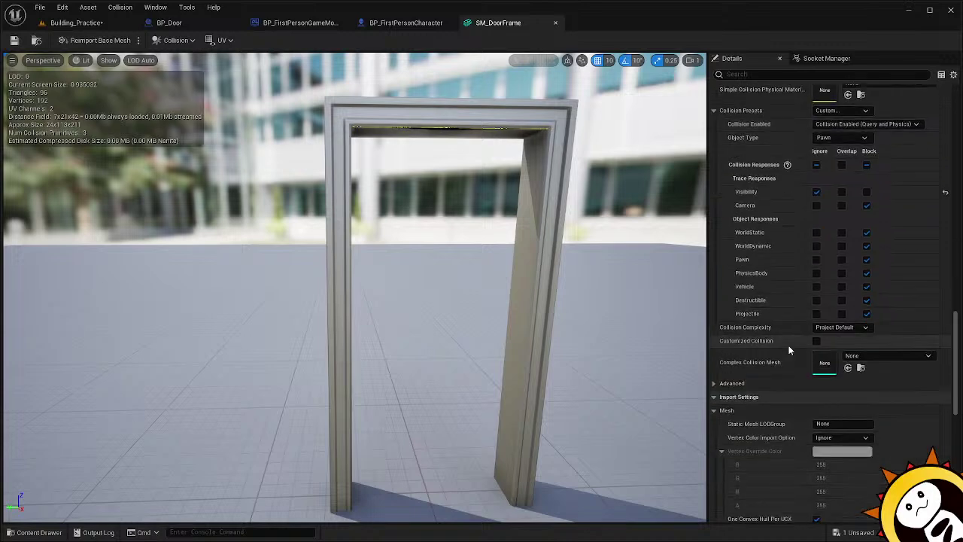
scroll(789, 348, up, 2)
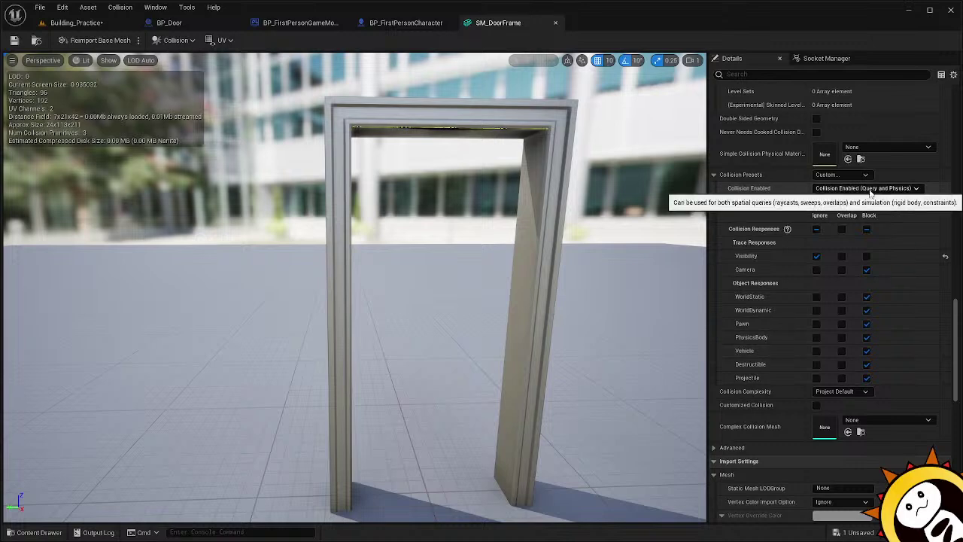
scroll(787, 286, down, 3)
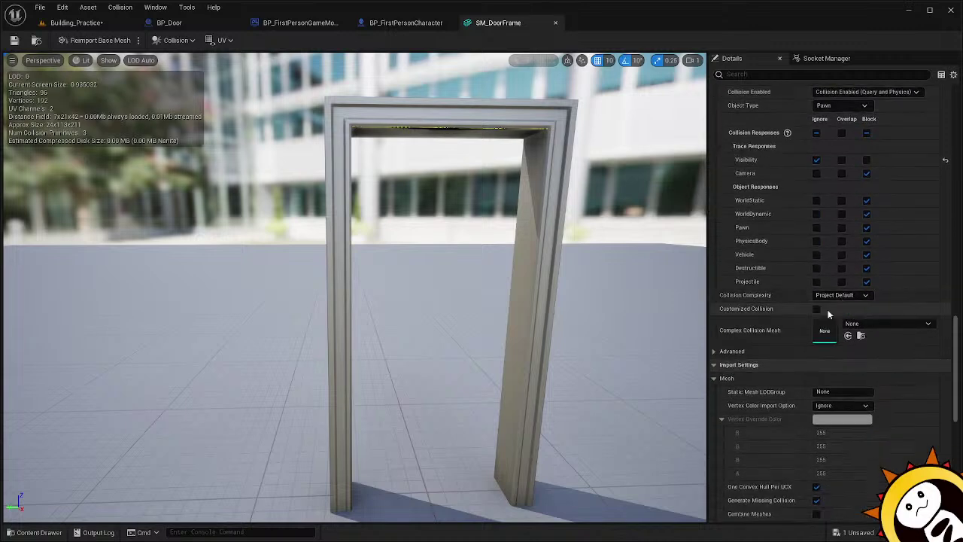
Try Use Simple Collision As Complex as SM_DoorFrame's collision complexity and save the mesh.
click(840, 295)
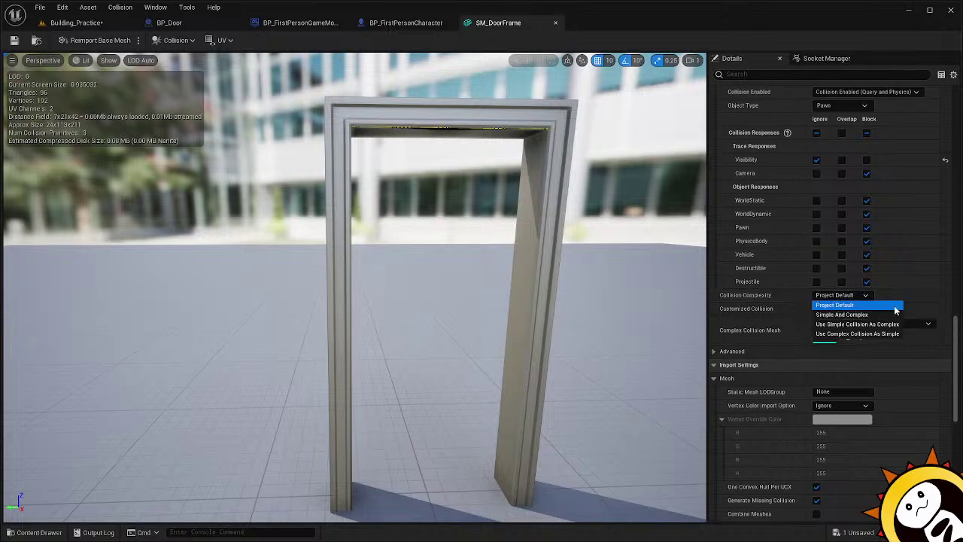
click(895, 324)
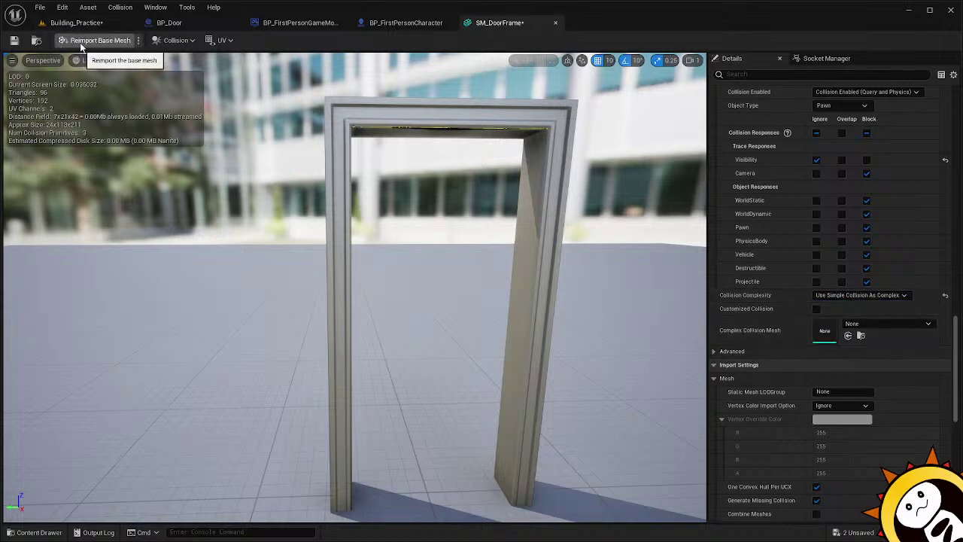
click(14, 41)
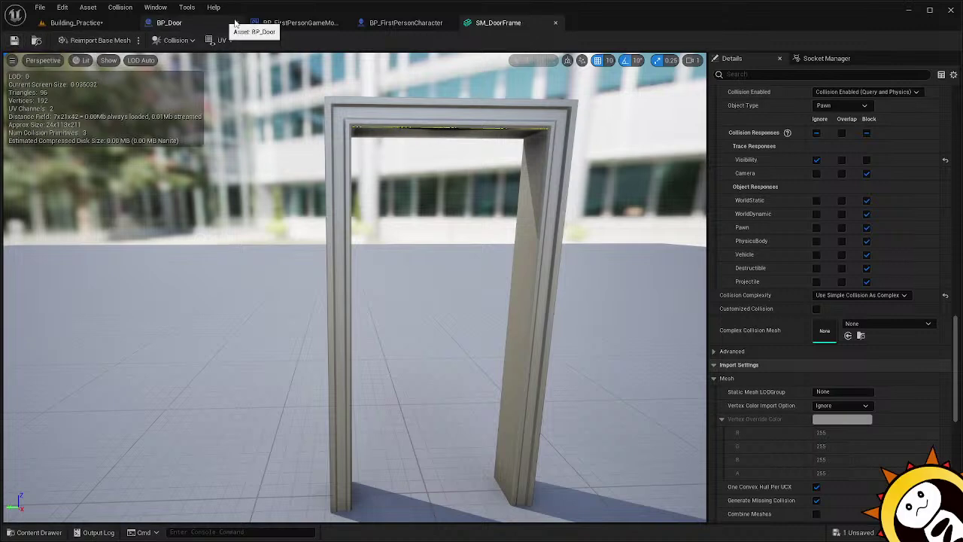
Playtest the Building_Practice level by walking the character up to the doorway, and end the play session.
click(189, 24)
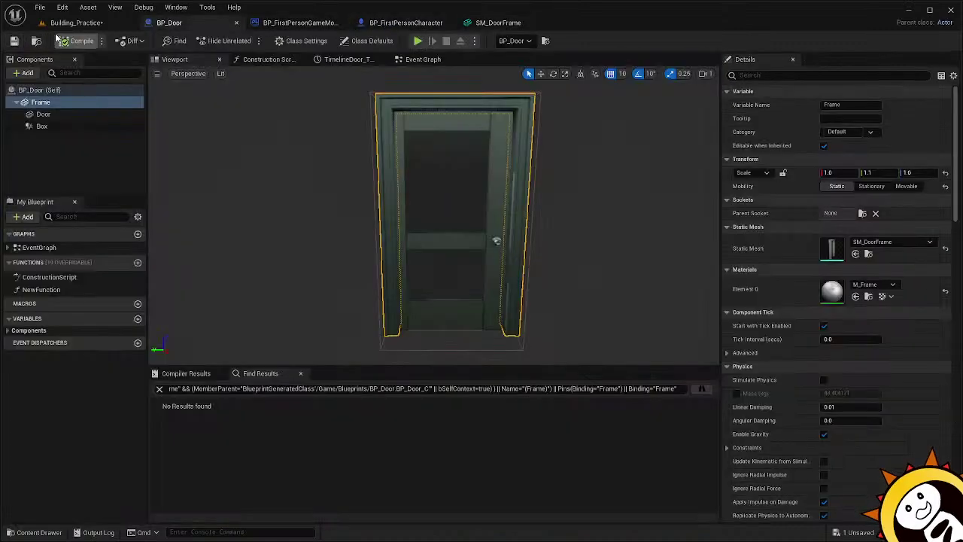
click(73, 23)
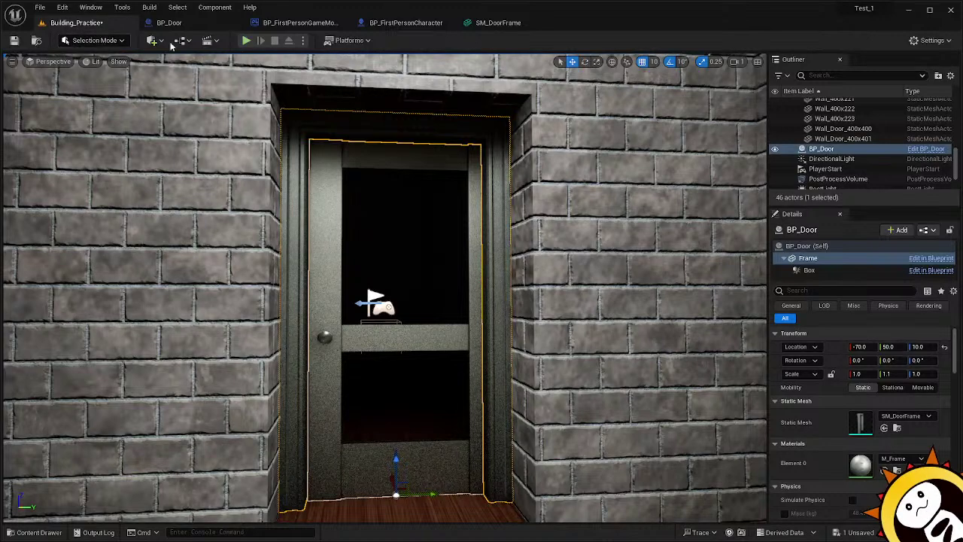
click(247, 42)
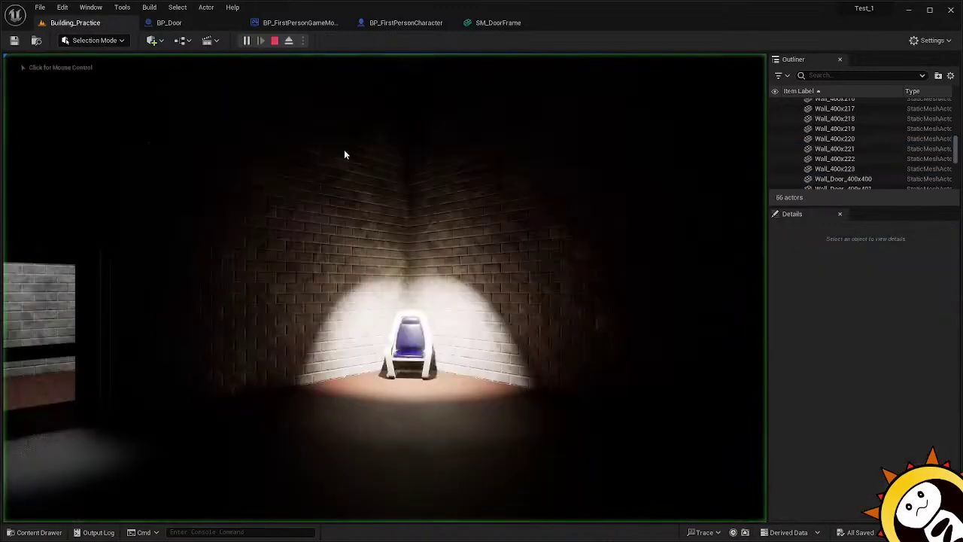
click(289, 264)
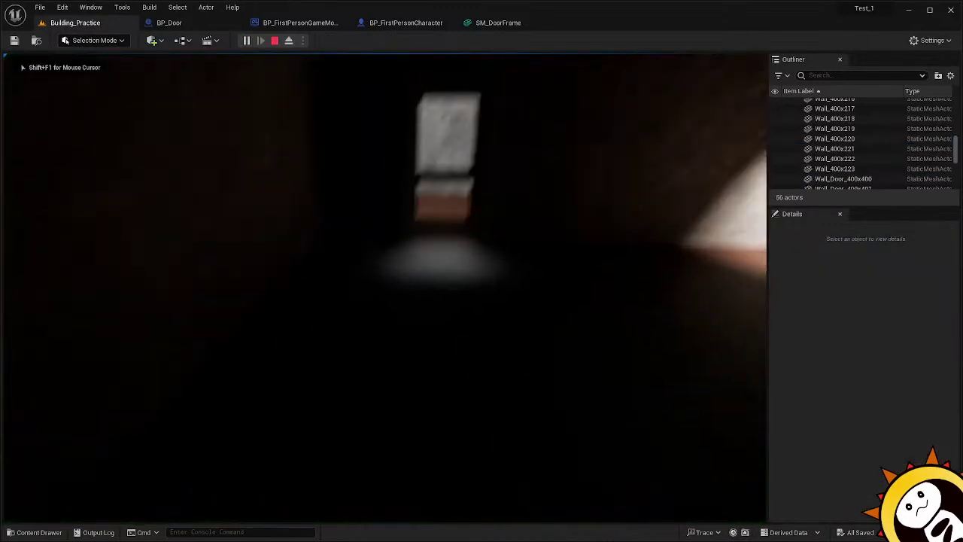
key(w)
key(w)
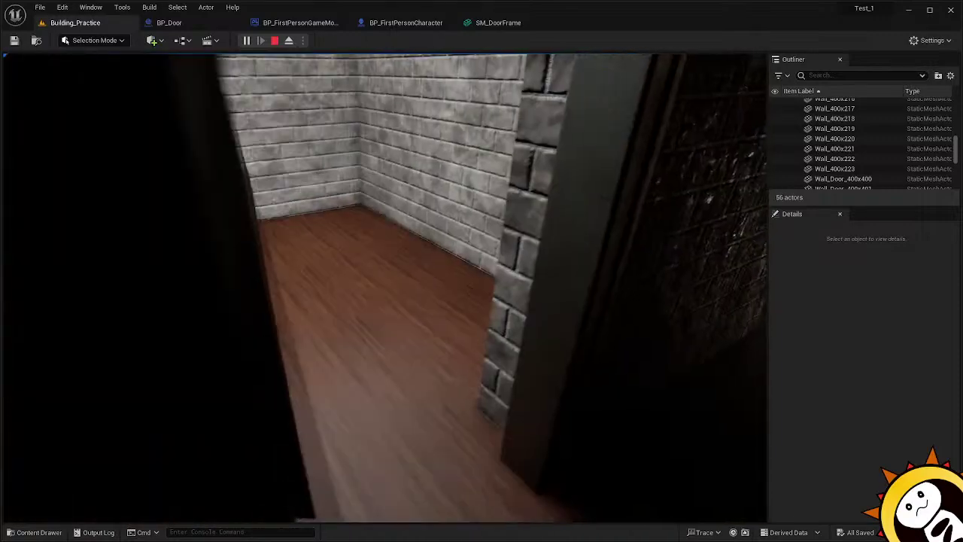
key(Escape)
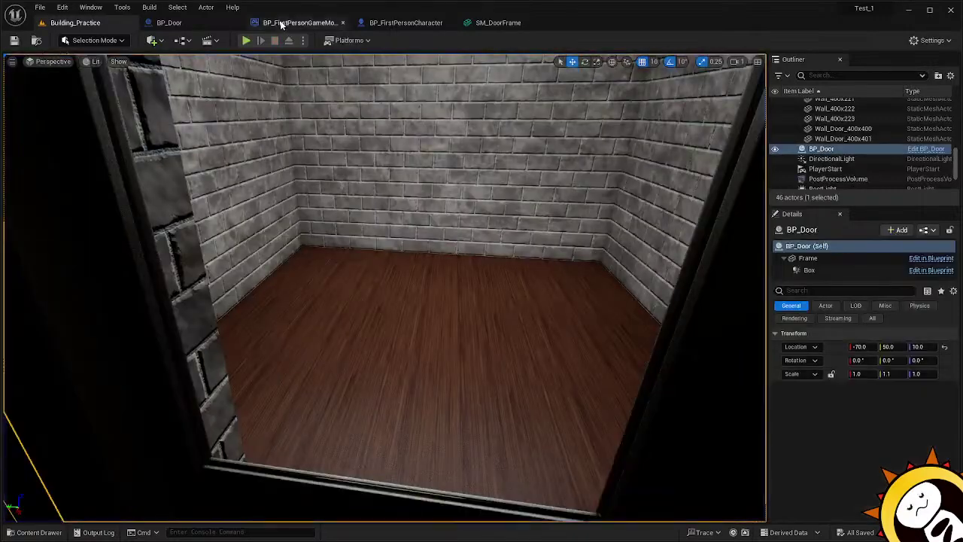
Set SM_DoorFrame's collision complexity to Use Complex Collision As Simple and save the mesh.
click(170, 23)
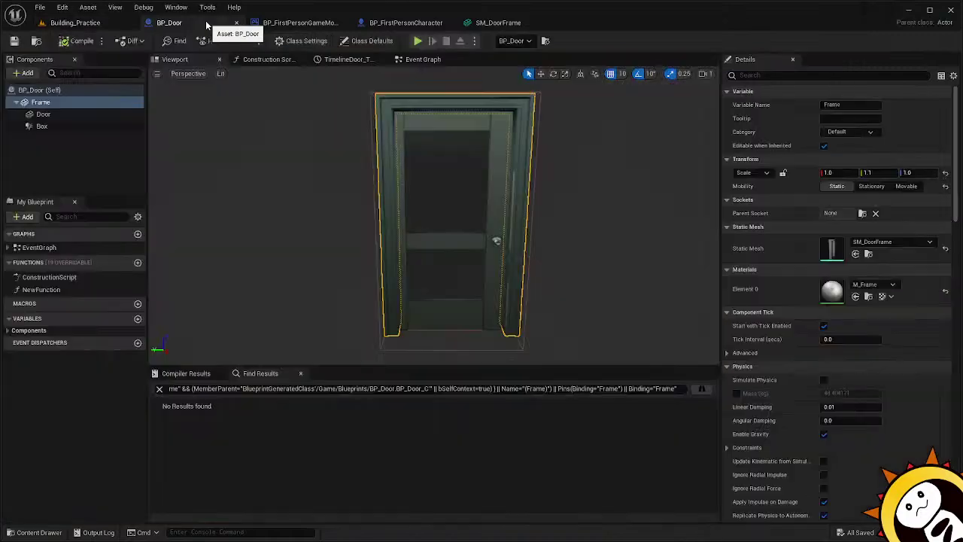
click(519, 23)
click(895, 295)
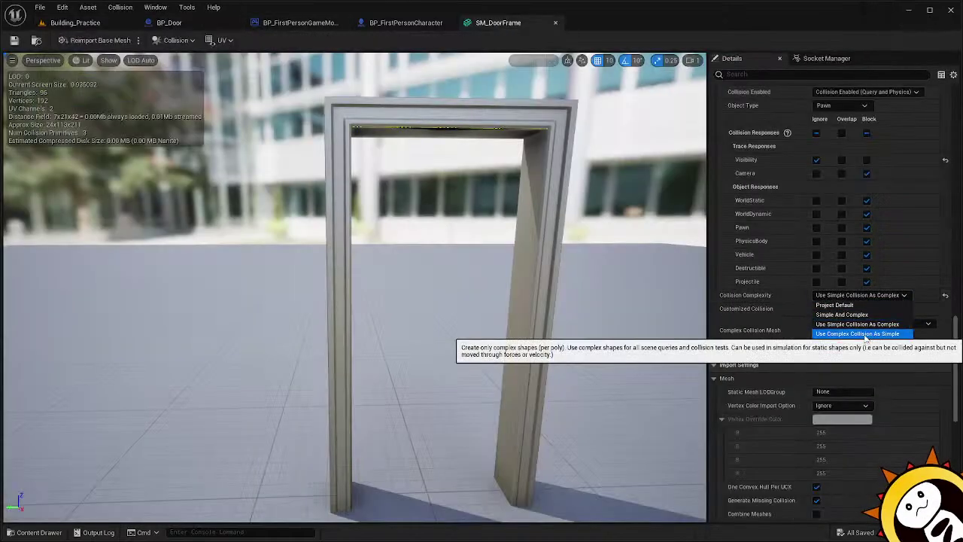
click(869, 333)
click(13, 40)
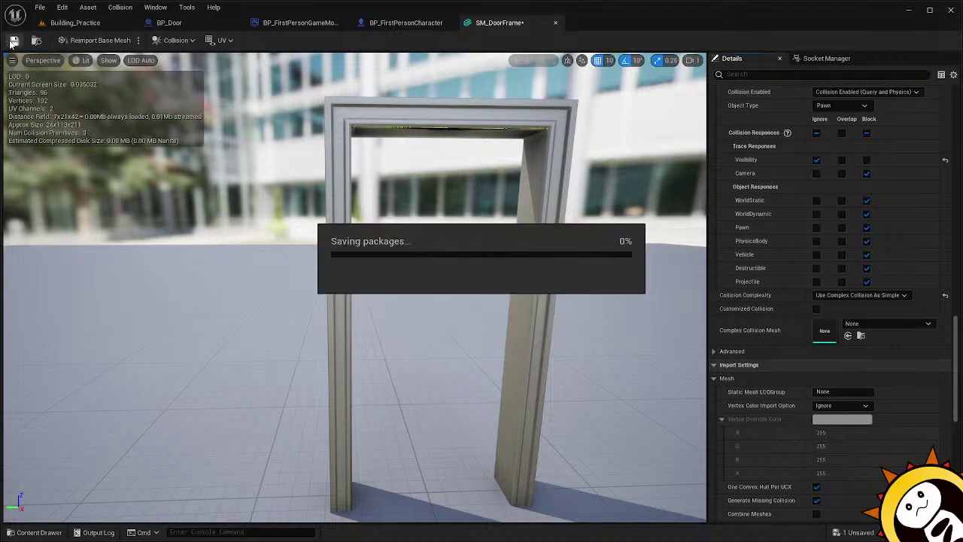
Playtest walking through the doorway in Building_Practice with the new frame collision, stop playing, and return to SM_DoorFrame.
click(75, 23)
click(246, 40)
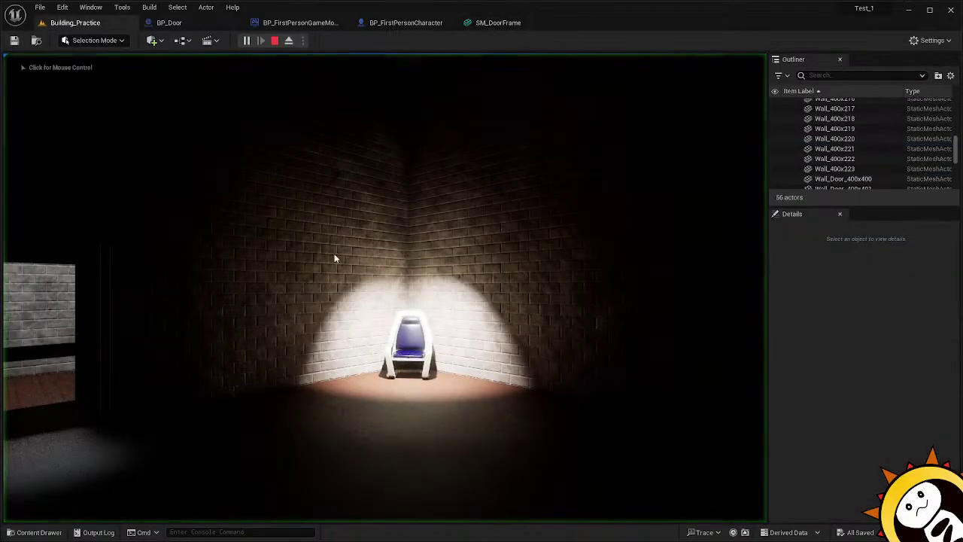
key(w)
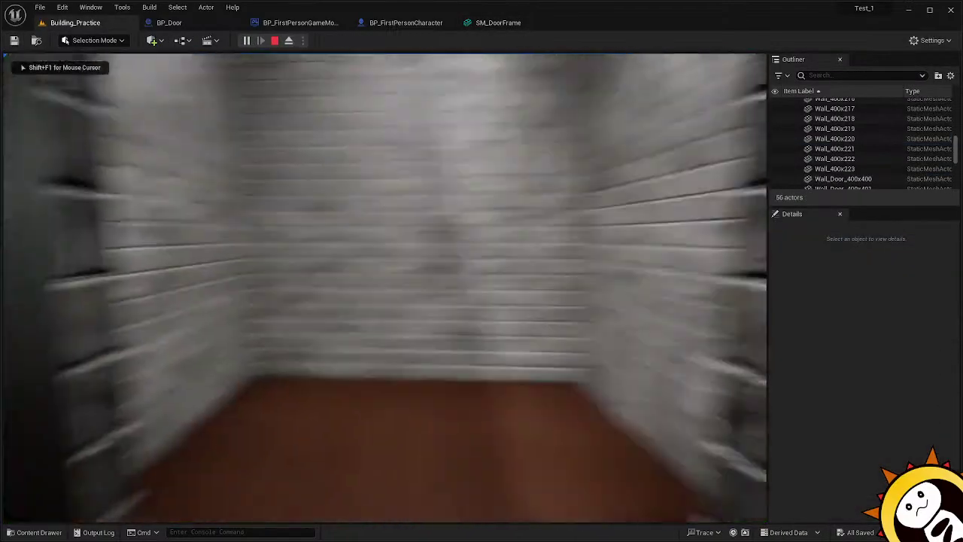
key(Escape)
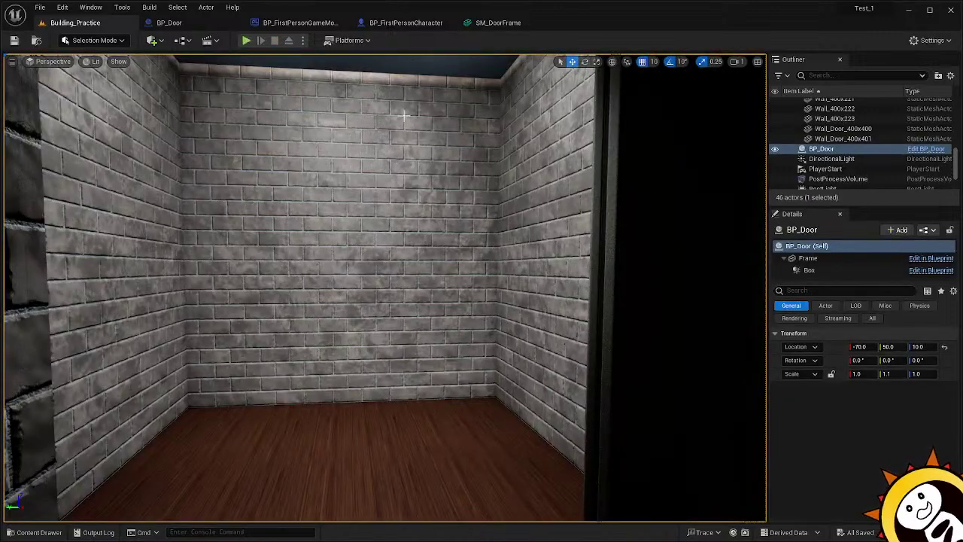
click(482, 23)
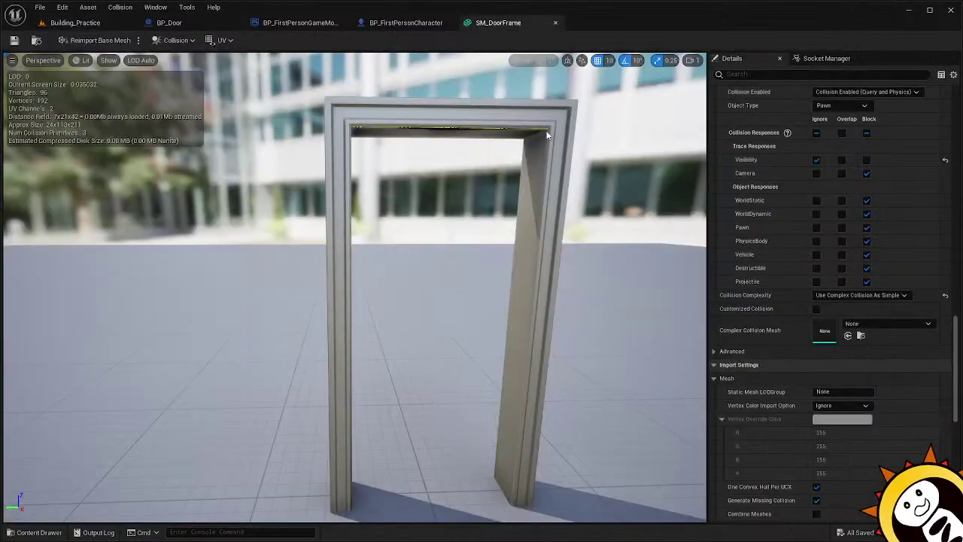
Set SM_DoorFrame's collision complexity back to Project Default and save the mesh.
click(866, 295)
click(859, 305)
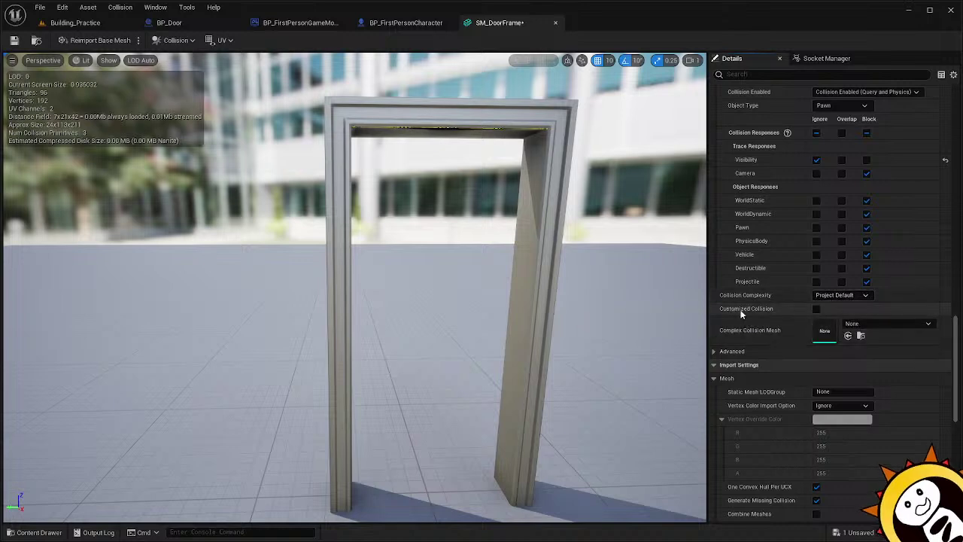
click(13, 40)
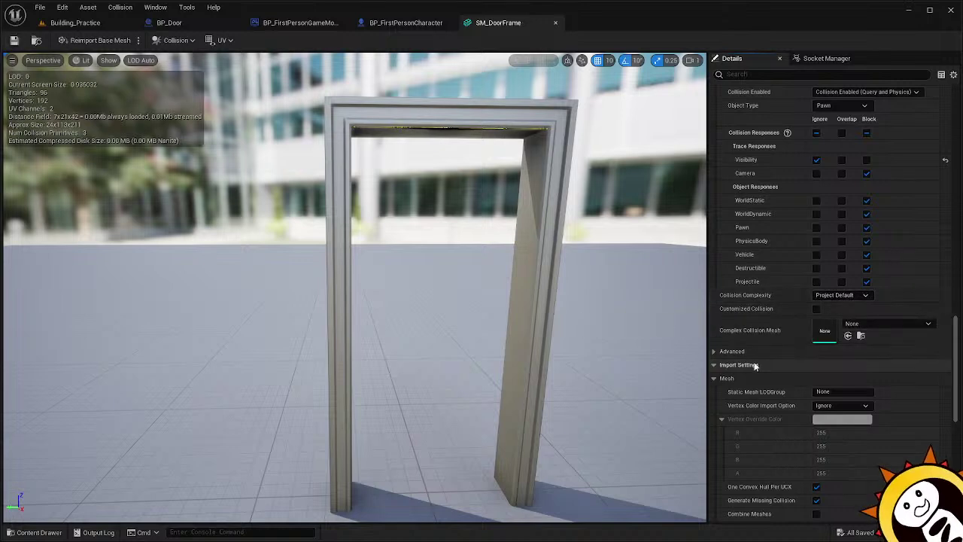
Look through SM_DoorFrame's import, navigation, LOD and material settings for anything affecting the frame's collision.
scroll(780, 369, down, 2)
scroll(799, 354, down, 2)
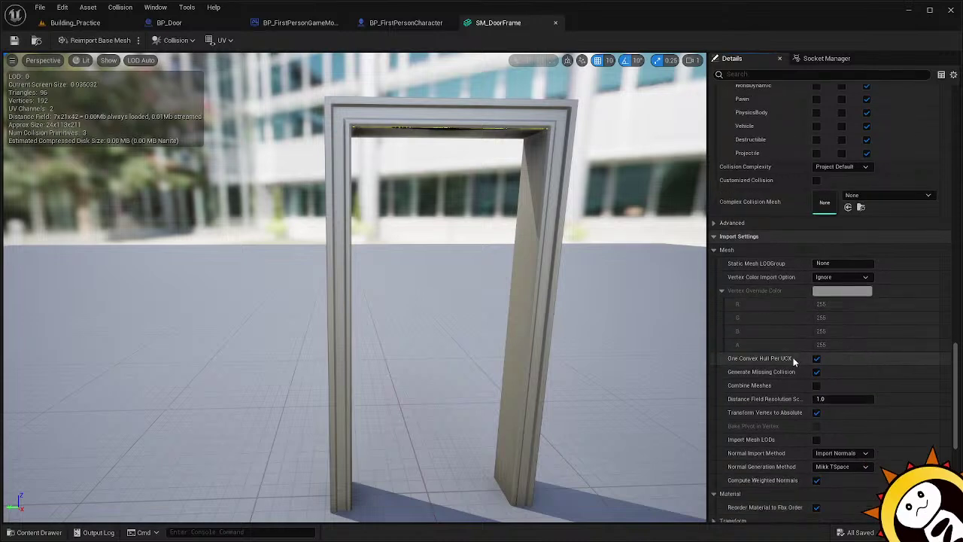
scroll(796, 359, down, 1)
scroll(794, 363, down, 6)
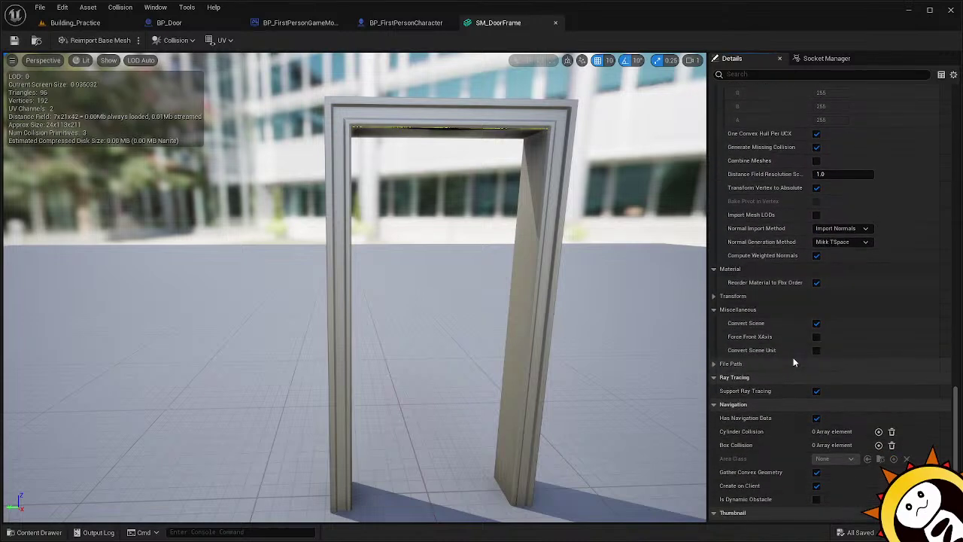
scroll(793, 359, down, 4)
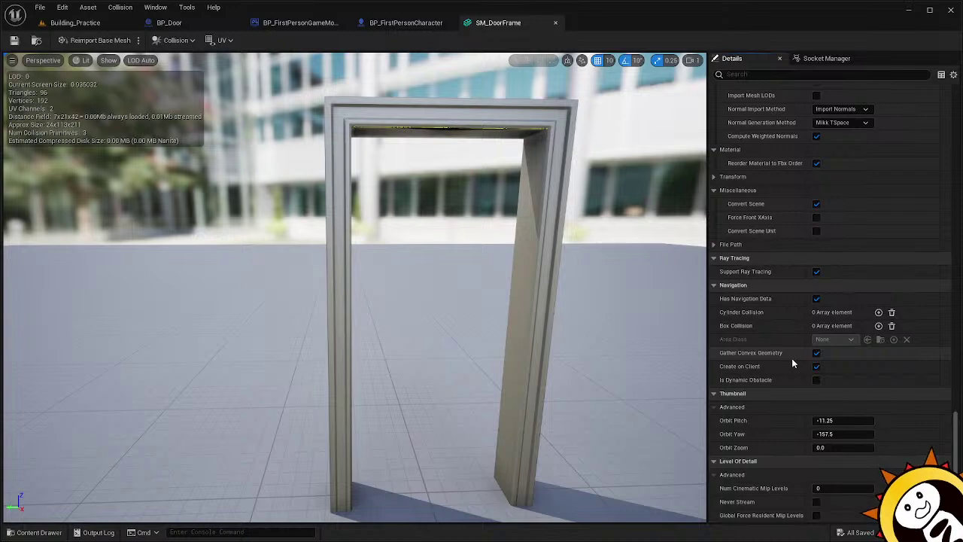
scroll(790, 361, up, 1)
scroll(783, 380, up, 20)
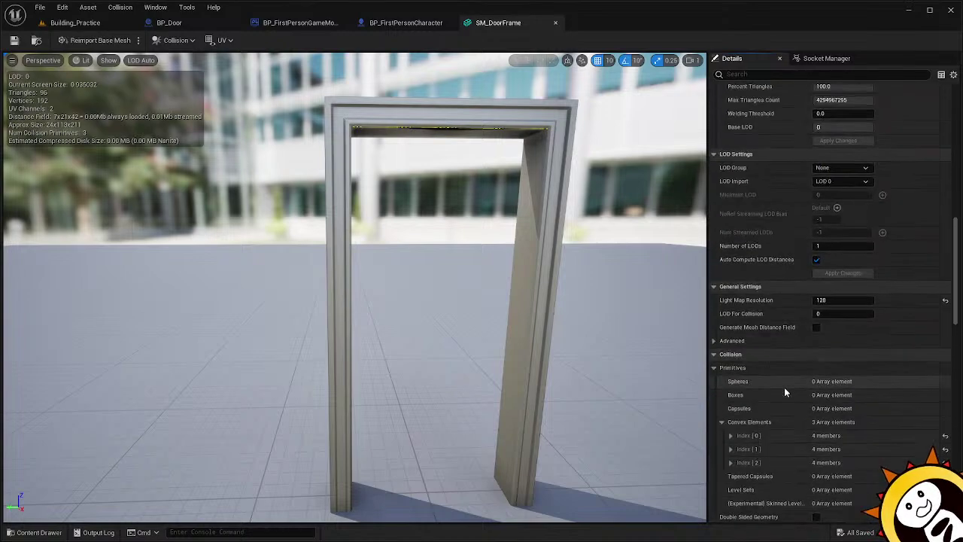
scroll(784, 391, up, 15)
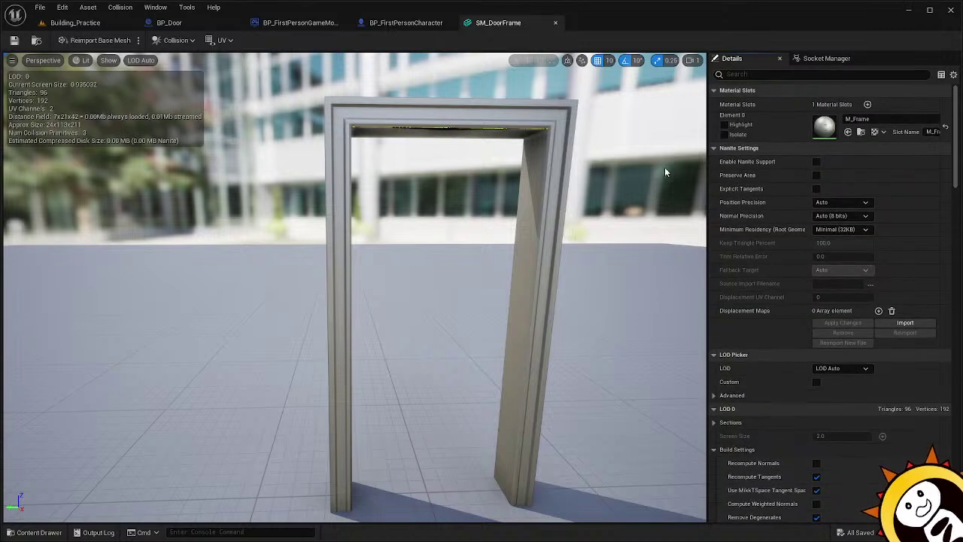
Display the door frame's UV Channel 0 layout over the mesh preview, and hide it again.
click(223, 40)
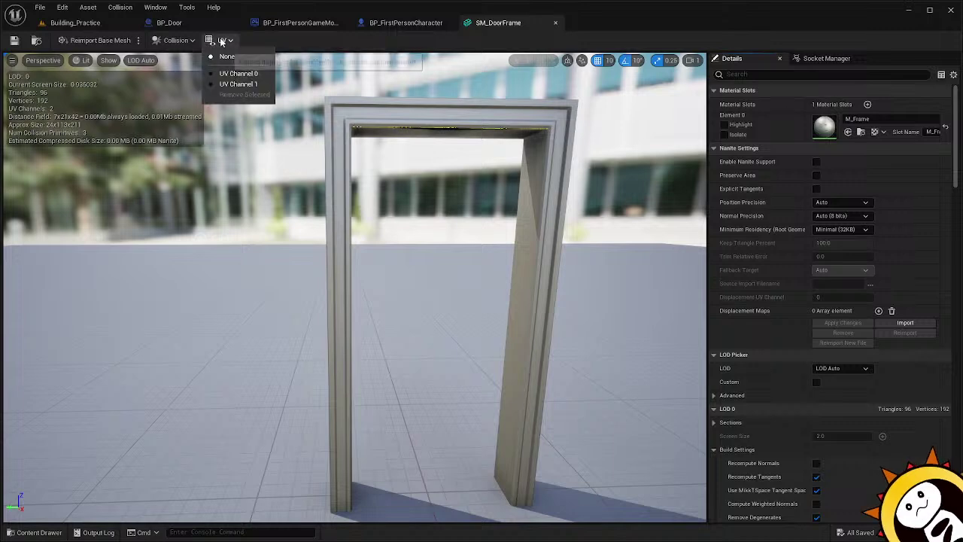
click(244, 73)
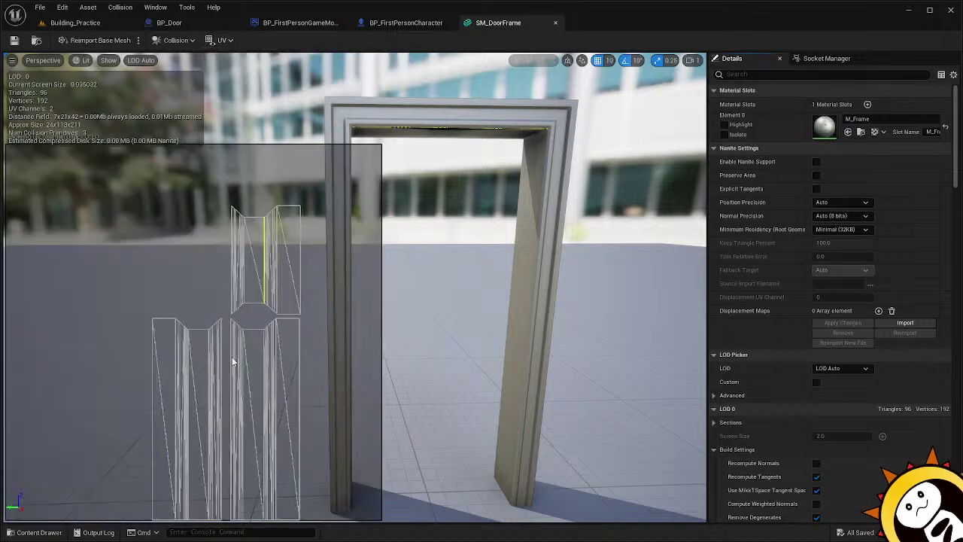
scroll(199, 284, down, 3)
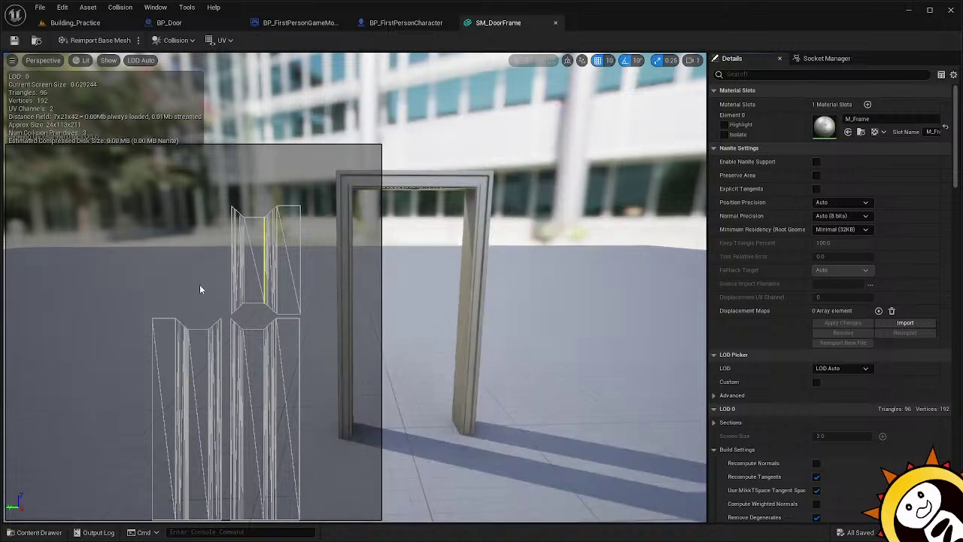
click(221, 40)
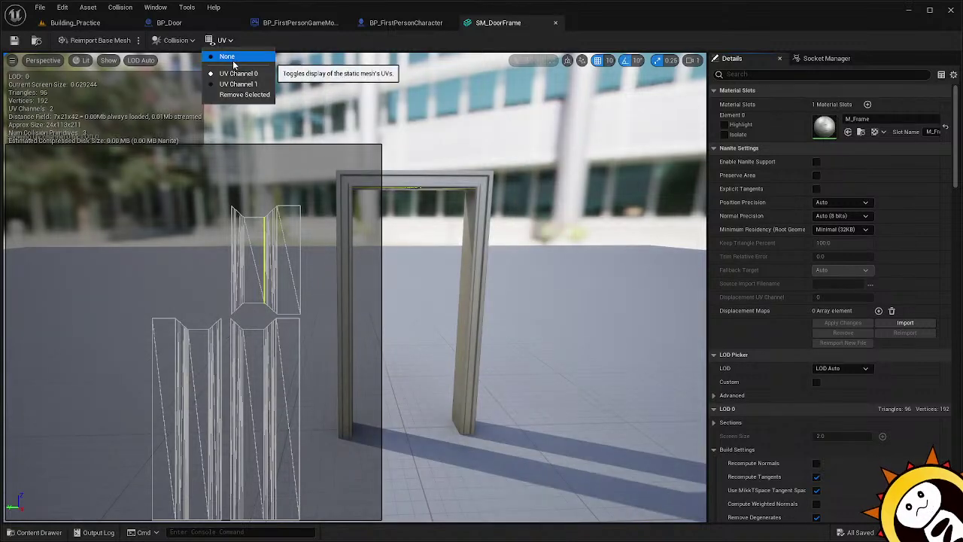
click(226, 56)
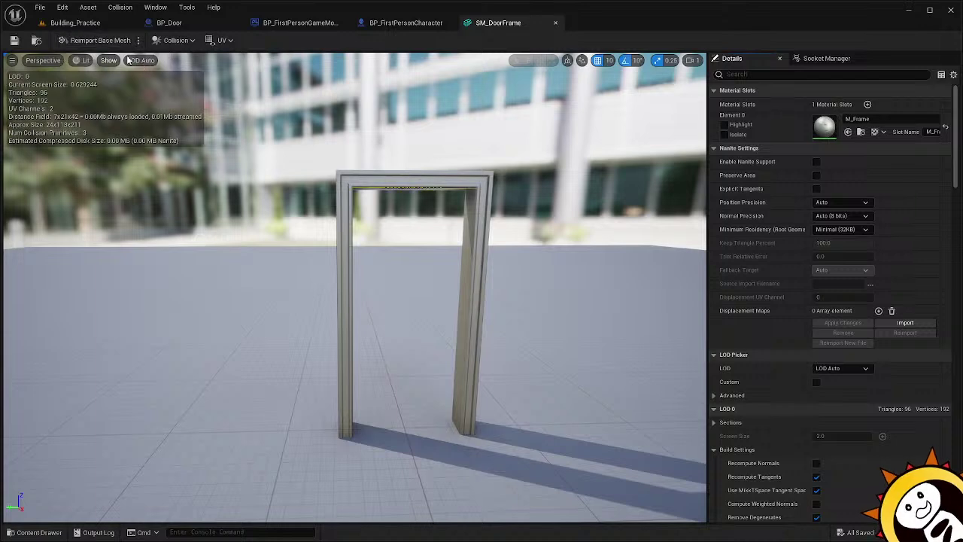
Display the door frame's UV Channel 1 layout, compare it with the mesh up close, and hide the overlay.
click(213, 40)
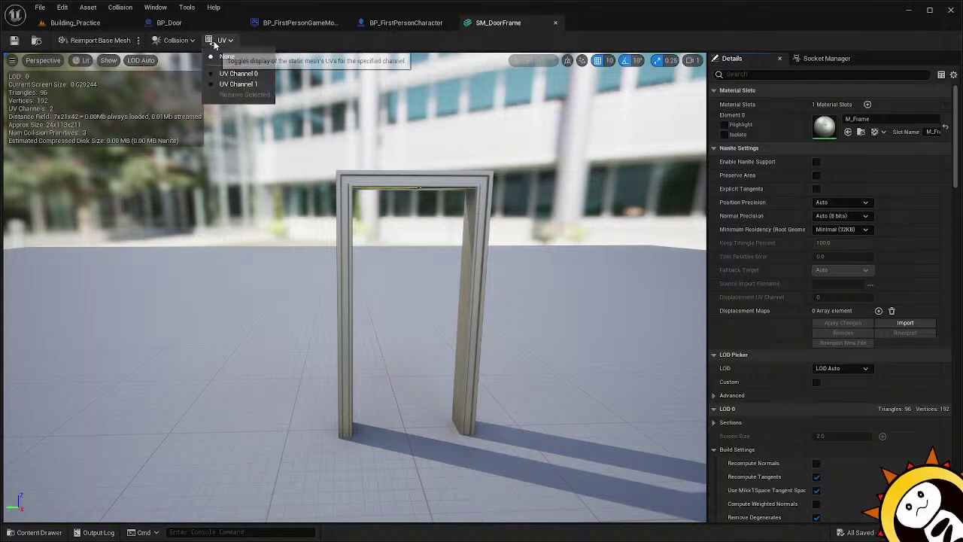
click(219, 84)
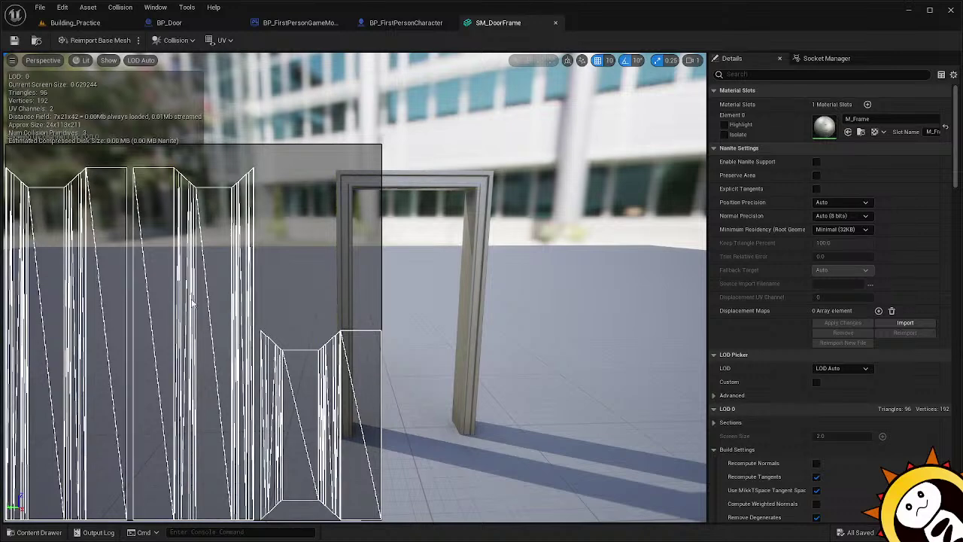
drag(146, 258, 201, 286)
drag(282, 320, 267, 274)
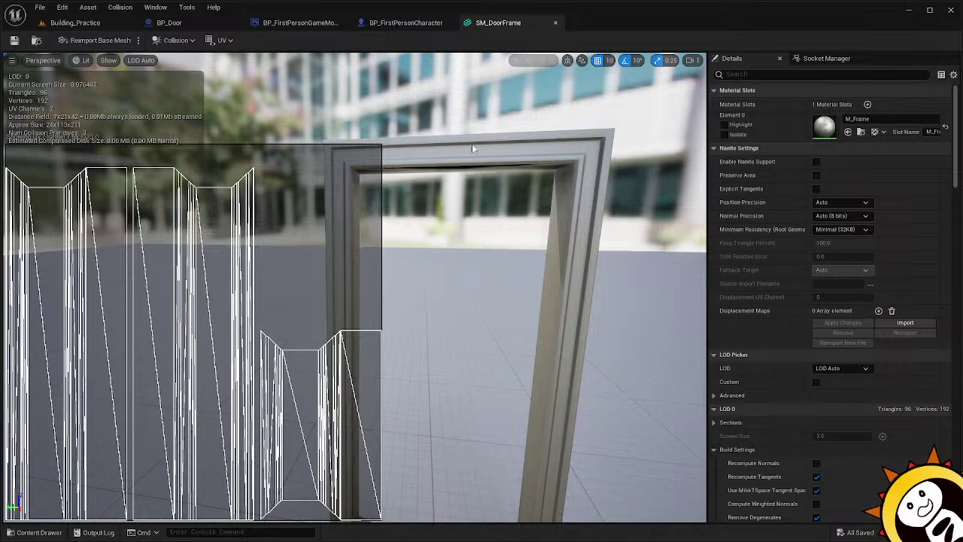
click(222, 39)
click(235, 60)
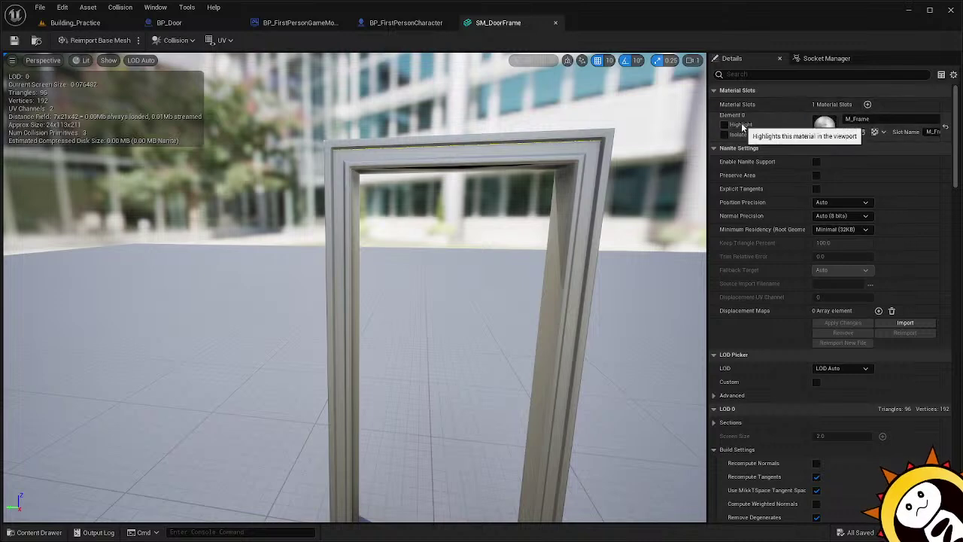
Review SM_DoorFrame's build, reduction, LOD and general settings down to its collision section.
scroll(775, 226, down, 4)
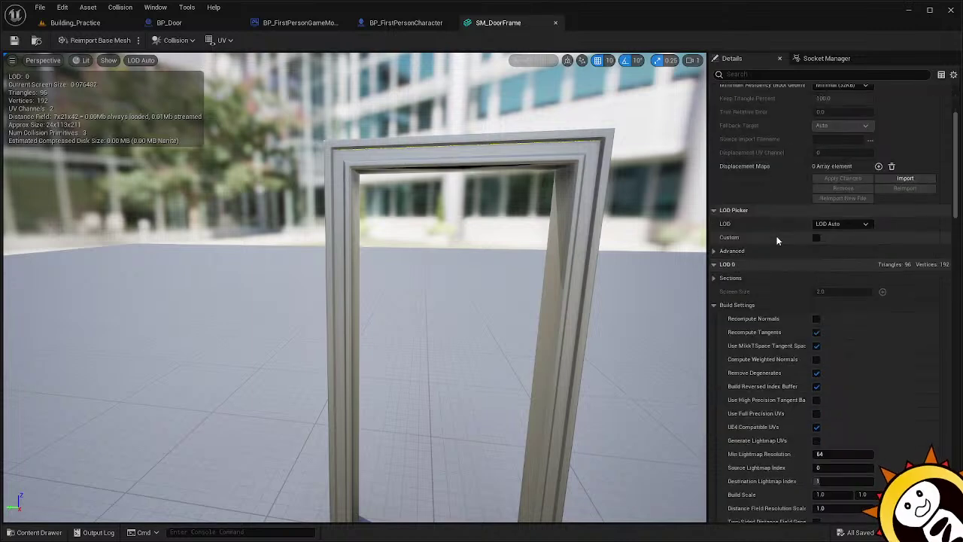
scroll(778, 241, down, 5)
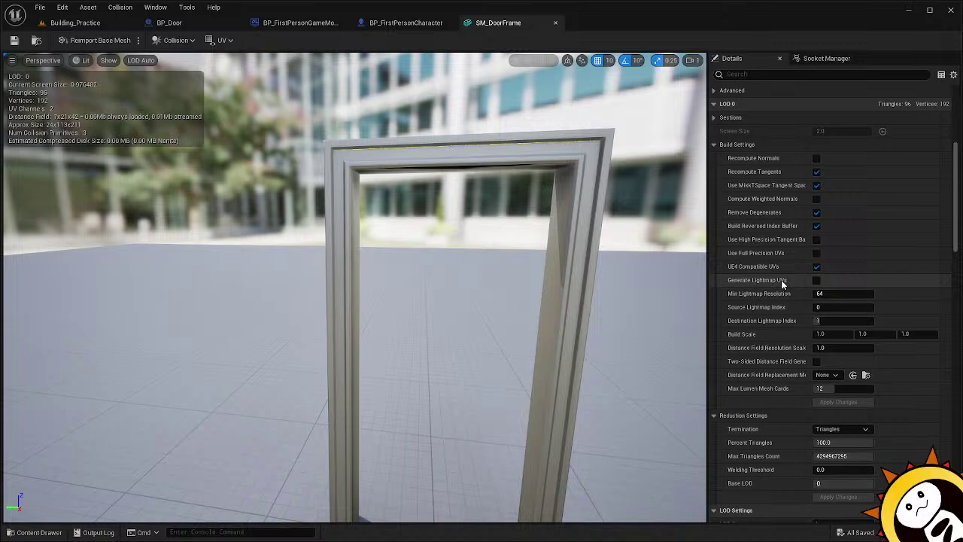
scroll(781, 280, down, 5)
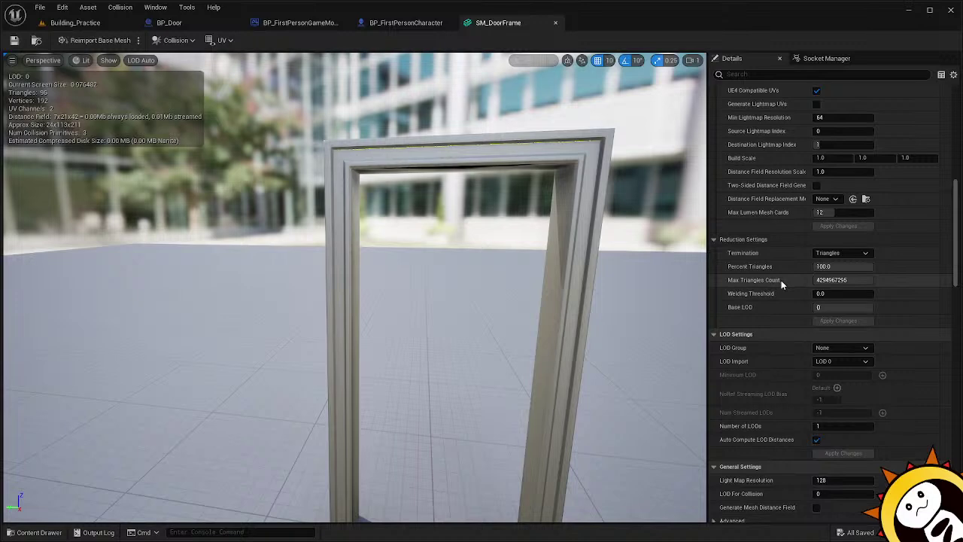
scroll(781, 280, down, 2)
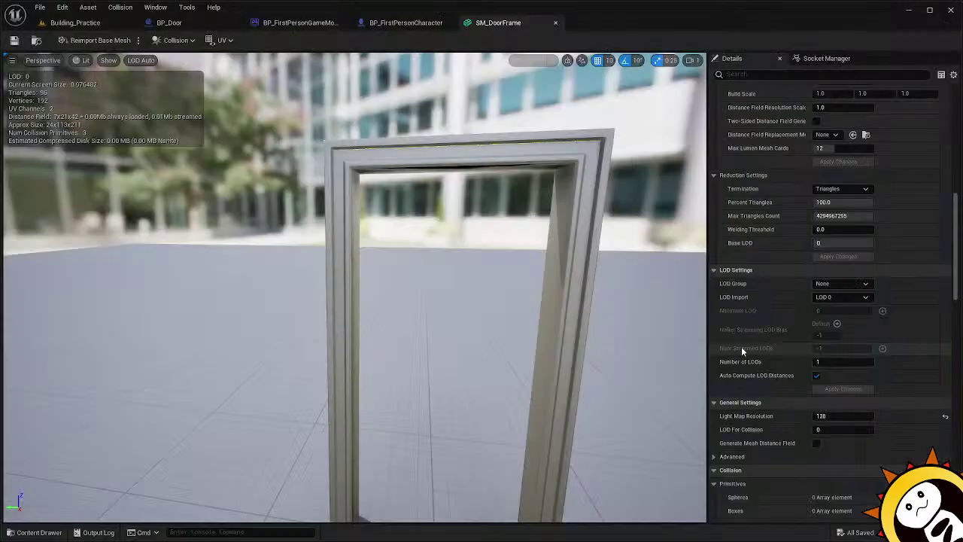
scroll(742, 338, down, 1)
scroll(744, 330, down, 1)
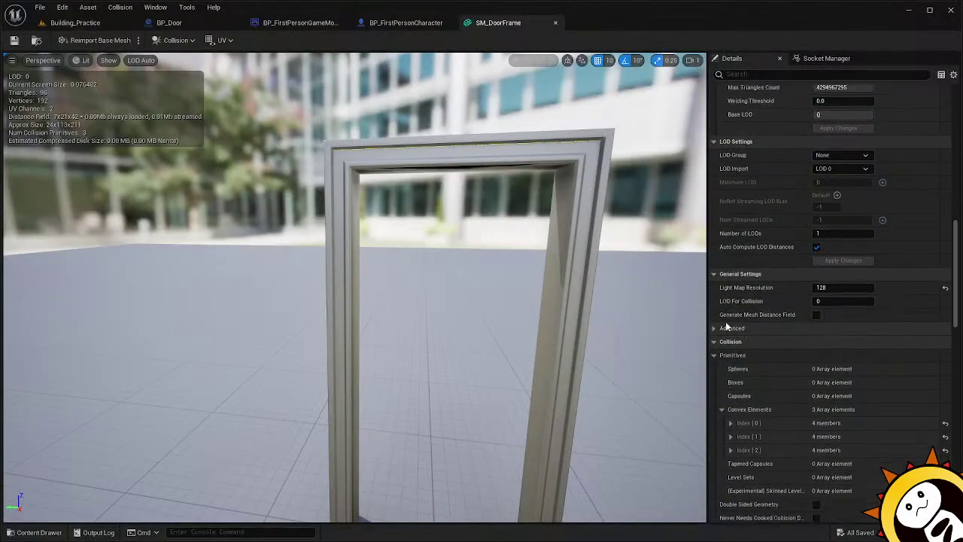
click(714, 341)
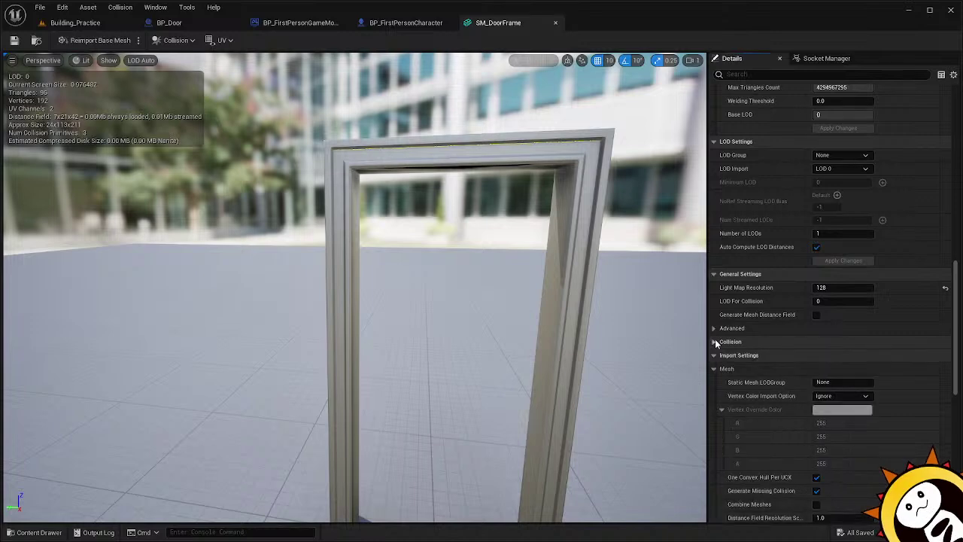
click(715, 341)
Inspect the members of convex collision elements 0, 1 and 2 of the door frame, collapsing each one again.
scroll(757, 305, down, 1)
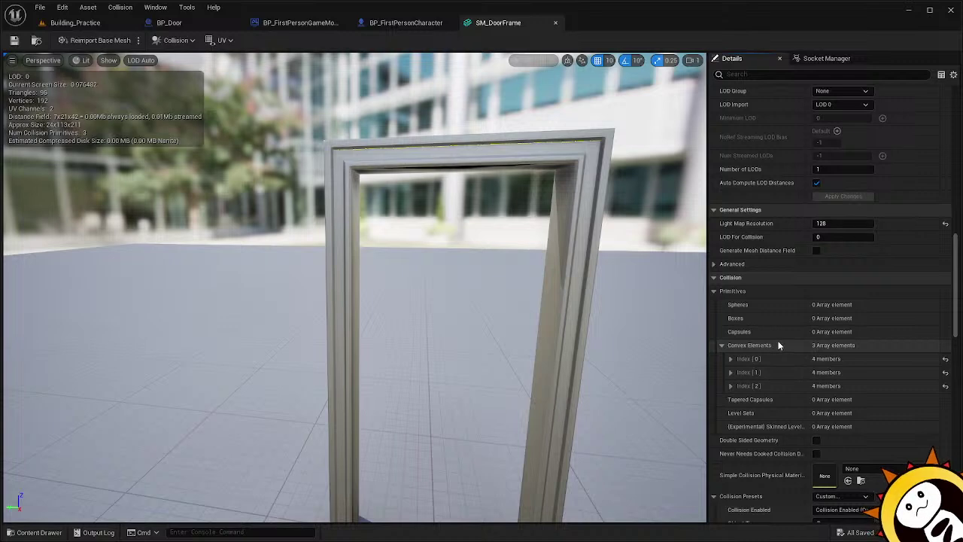
click(731, 359)
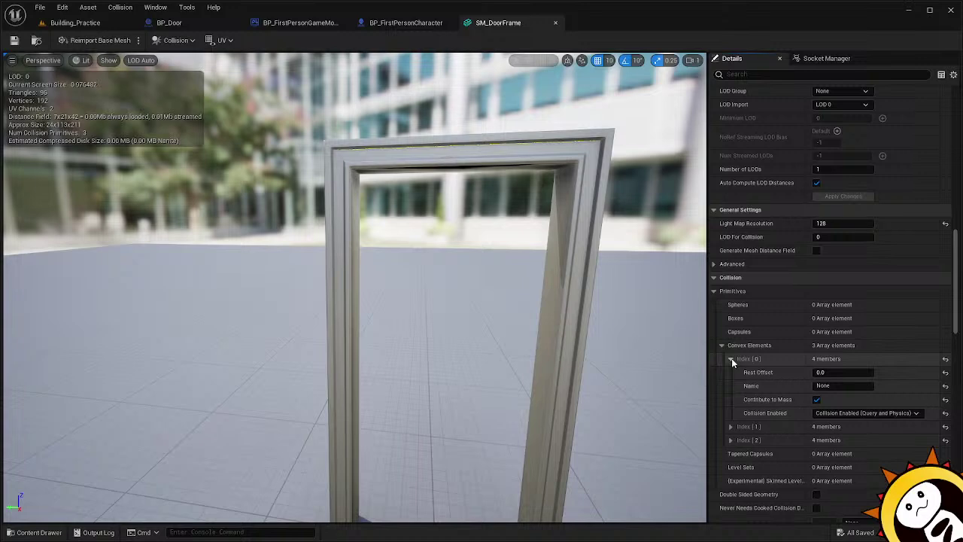
click(731, 359)
click(734, 371)
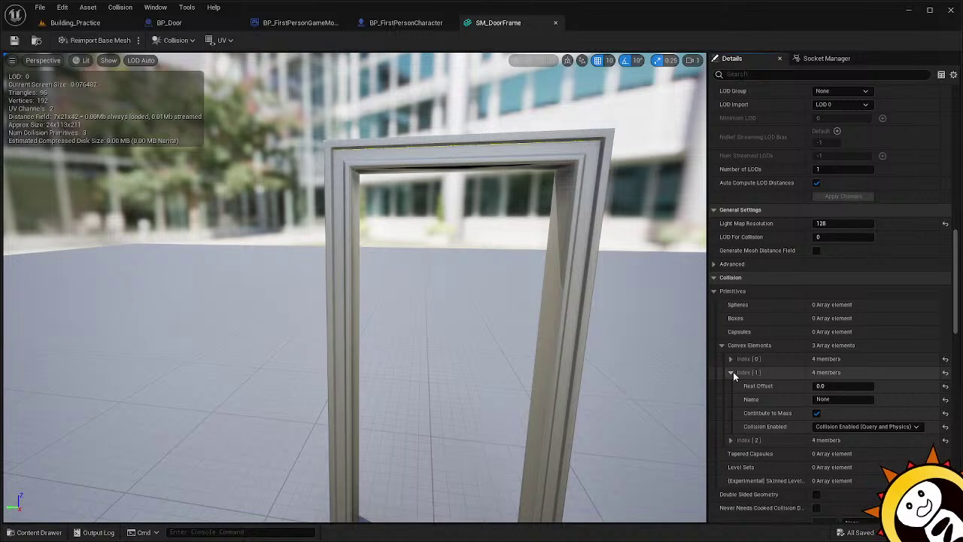
click(733, 372)
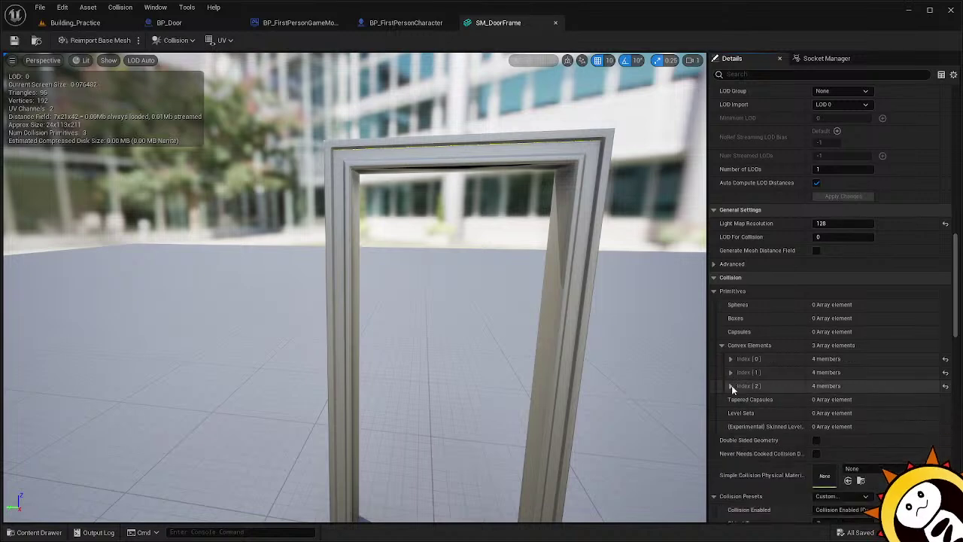
click(731, 385)
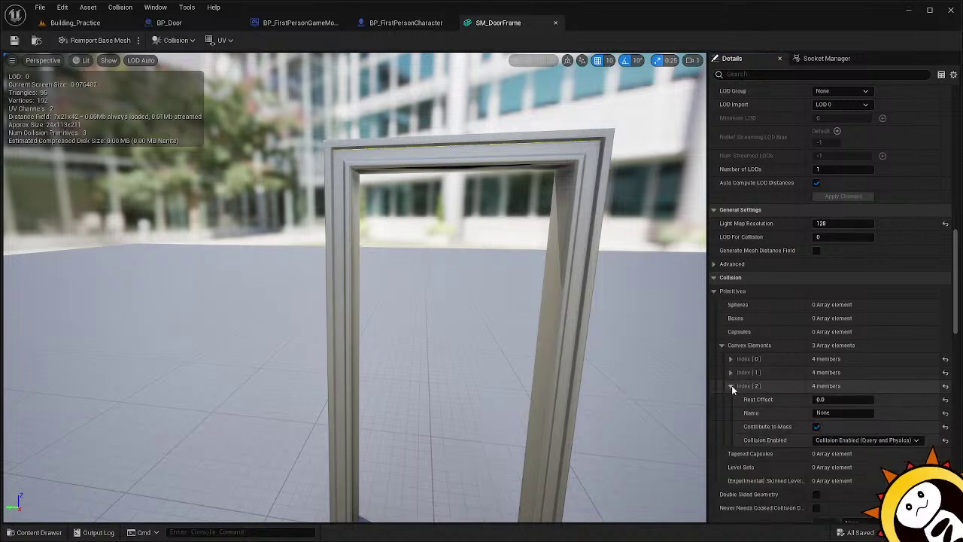
click(730, 385)
Reset the Visibility trace response in SM_DoorFrame's collision presets to its default, Block.
scroll(732, 388, down, 1)
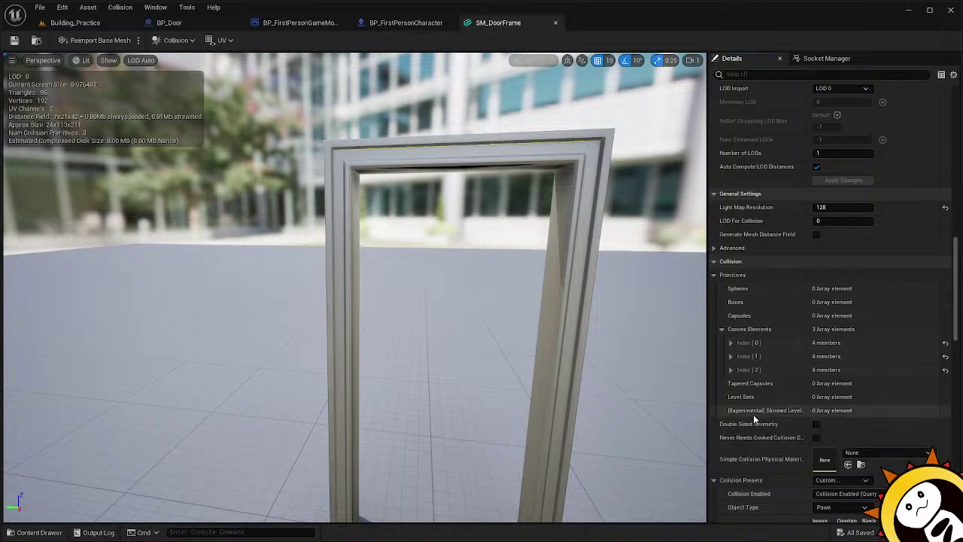
scroll(774, 389, down, 5)
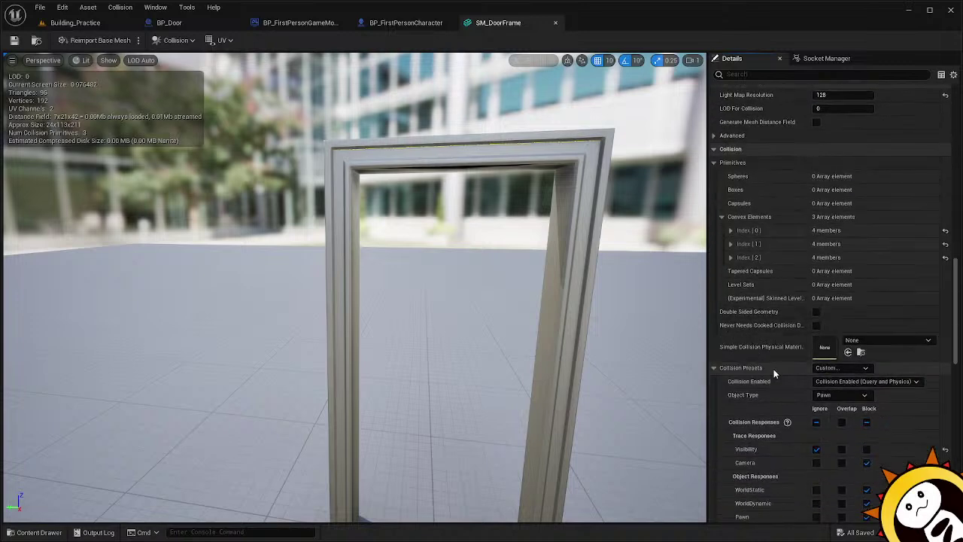
scroll(774, 369, down, 6)
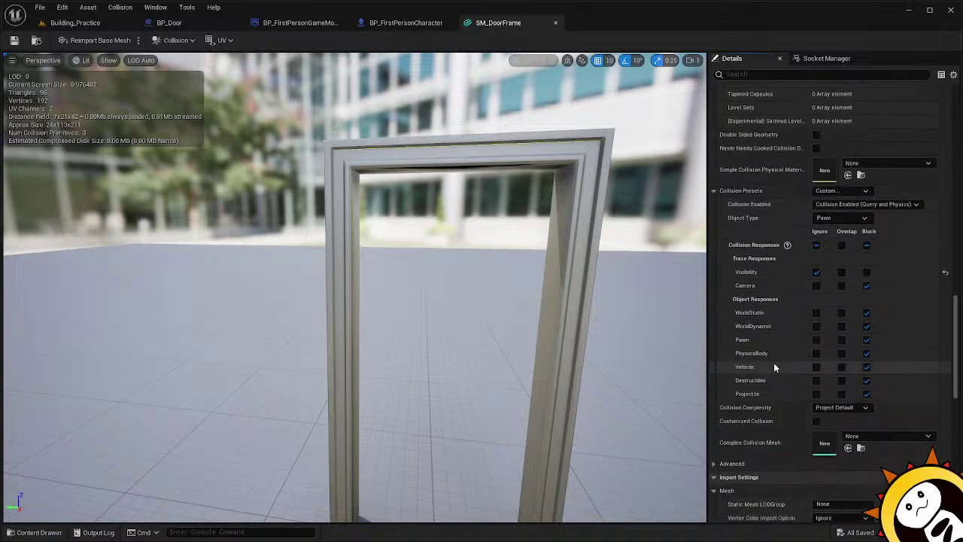
click(945, 273)
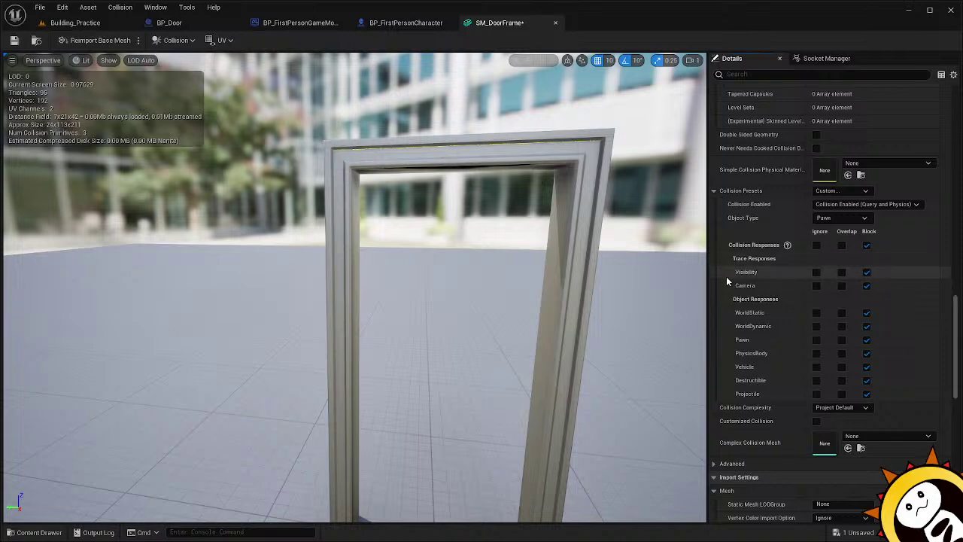
Check the door frame mesh for sockets and look over its collision and import settings again.
click(805, 59)
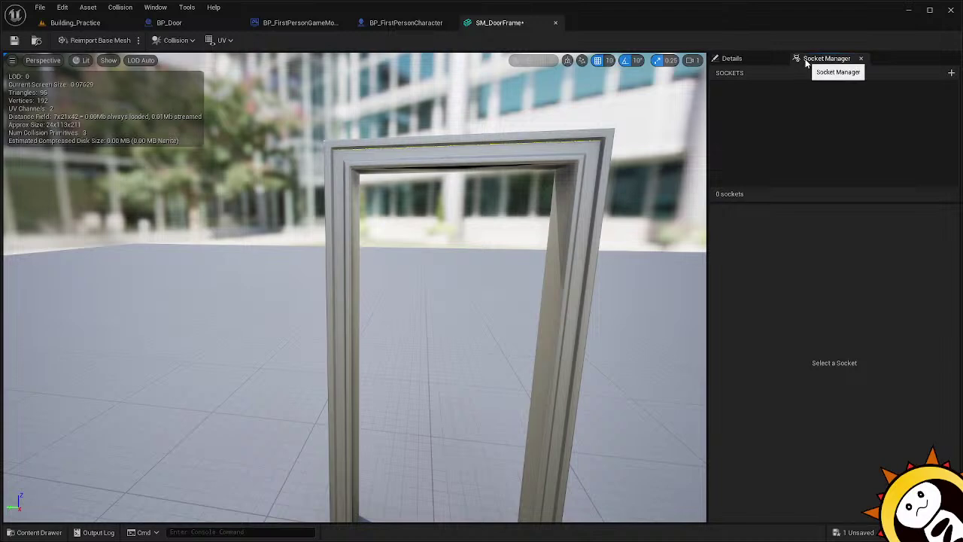
click(751, 63)
scroll(775, 380, down, 2)
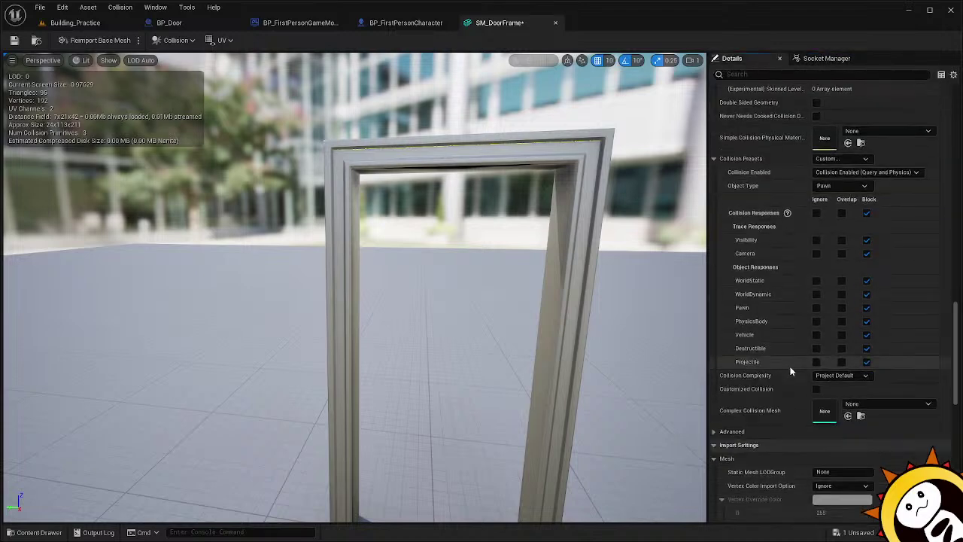
scroll(790, 371, down, 2)
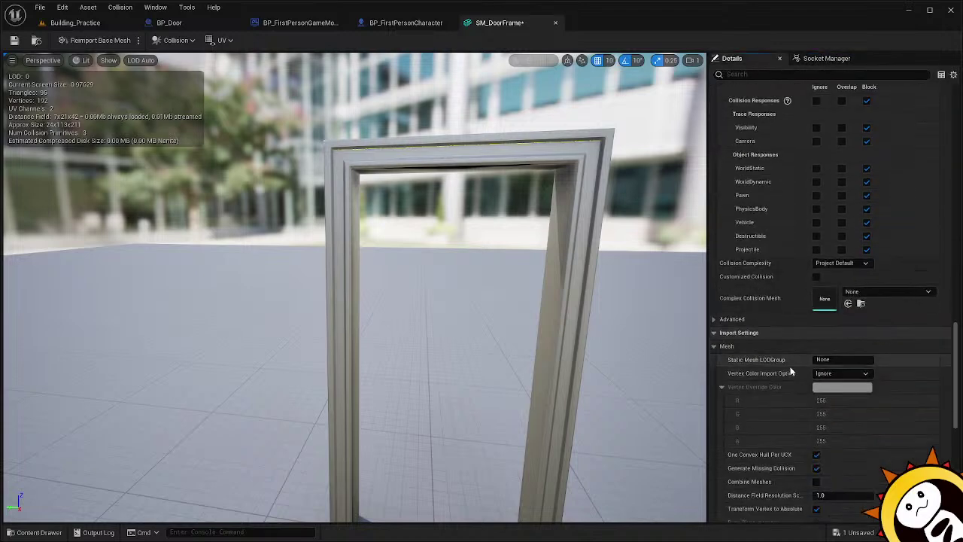
scroll(790, 366, up, 9)
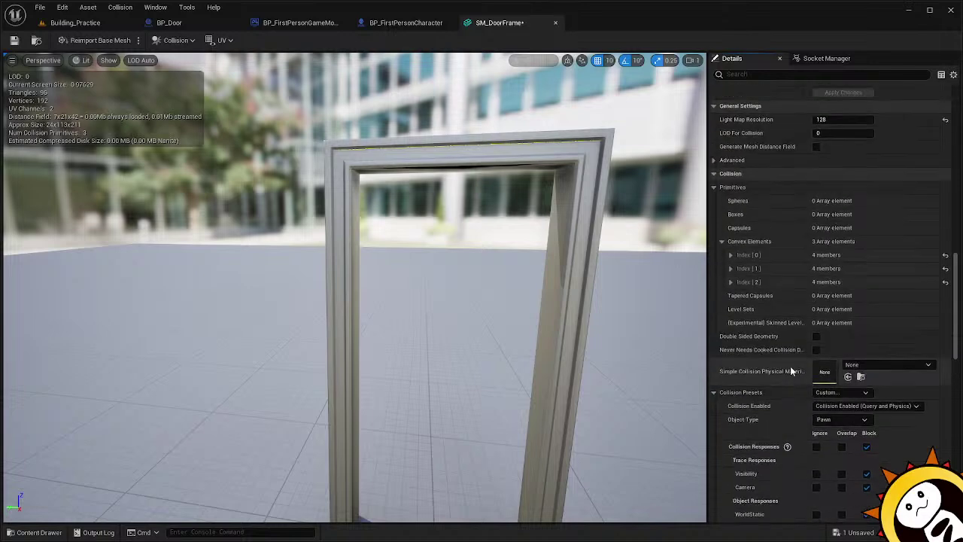
Save the door frame mesh and playtest the Building_Practice level, walking the character up to the doorway before ending the session.
click(14, 40)
click(75, 22)
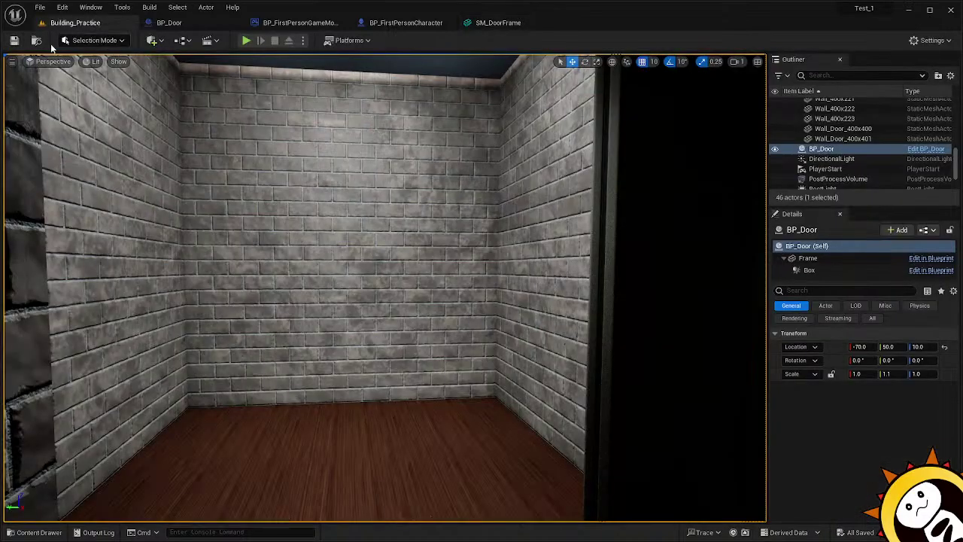
click(246, 41)
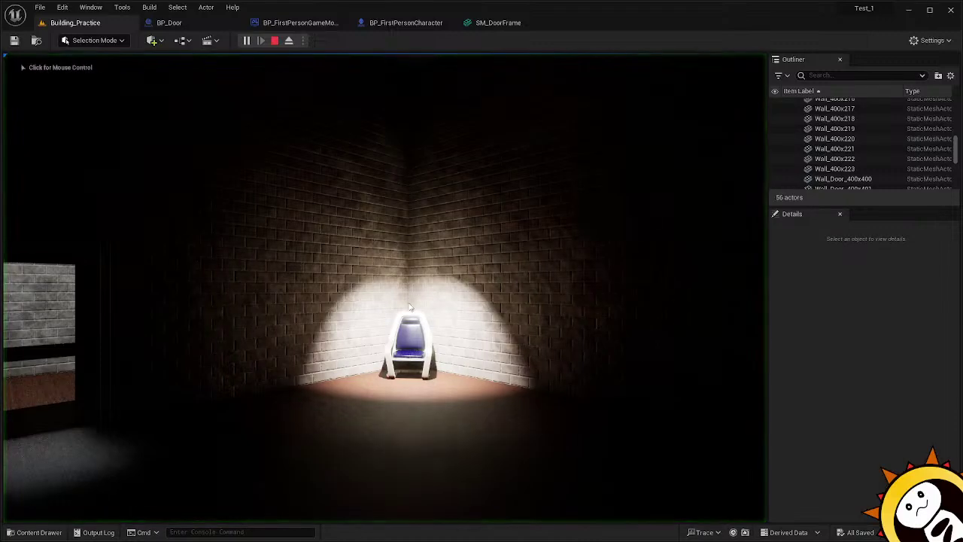
key(w)
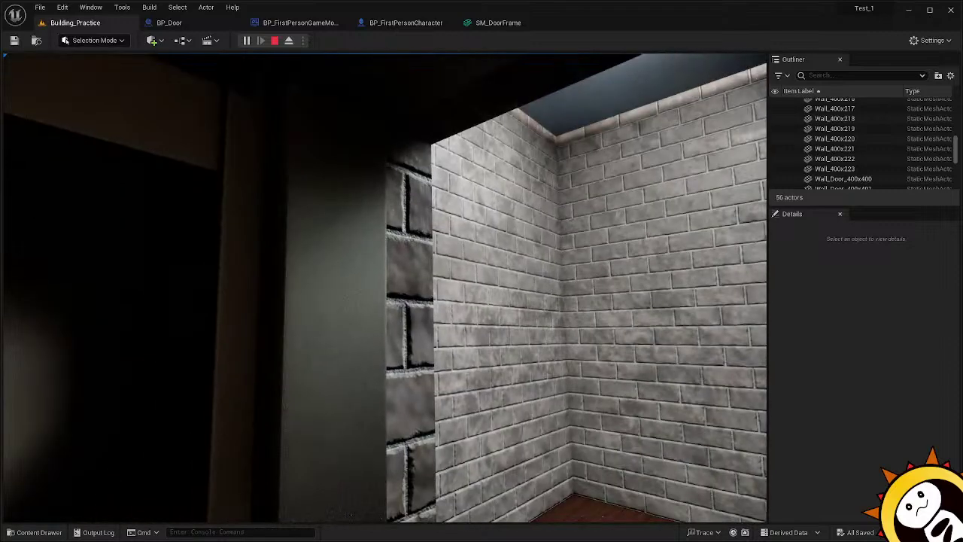
key(Escape)
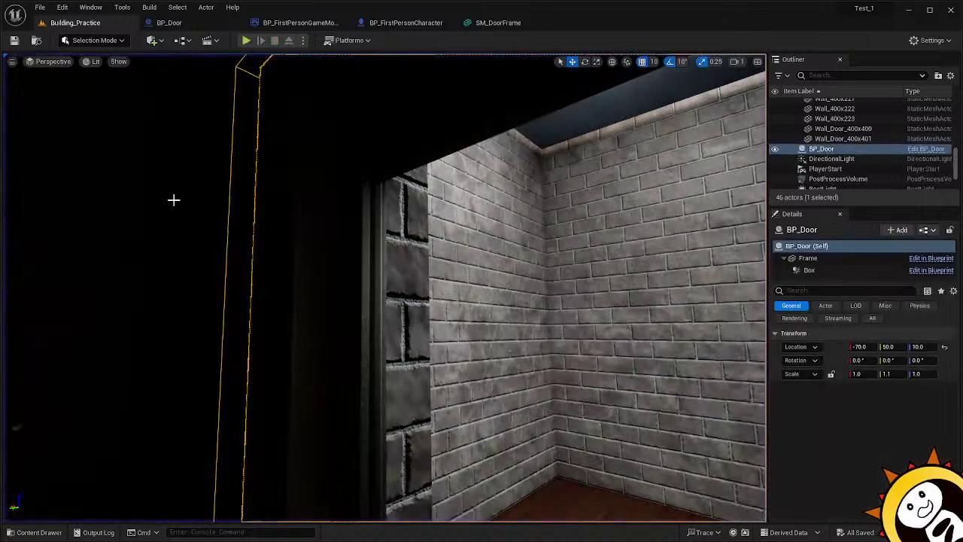
Review SM_DoorFrame's collision presets, object responses and primitives again, including the members of convex element 0.
click(488, 22)
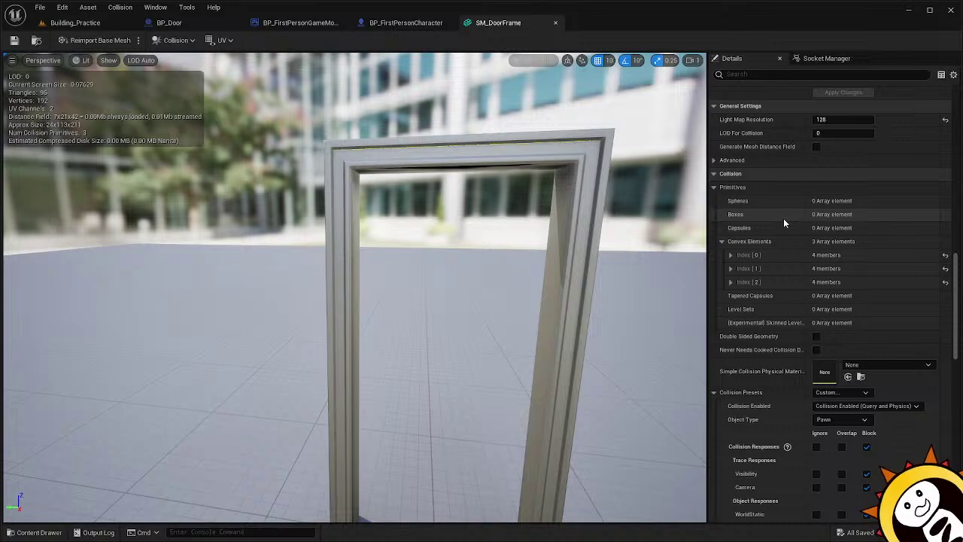
scroll(772, 376, down, 3)
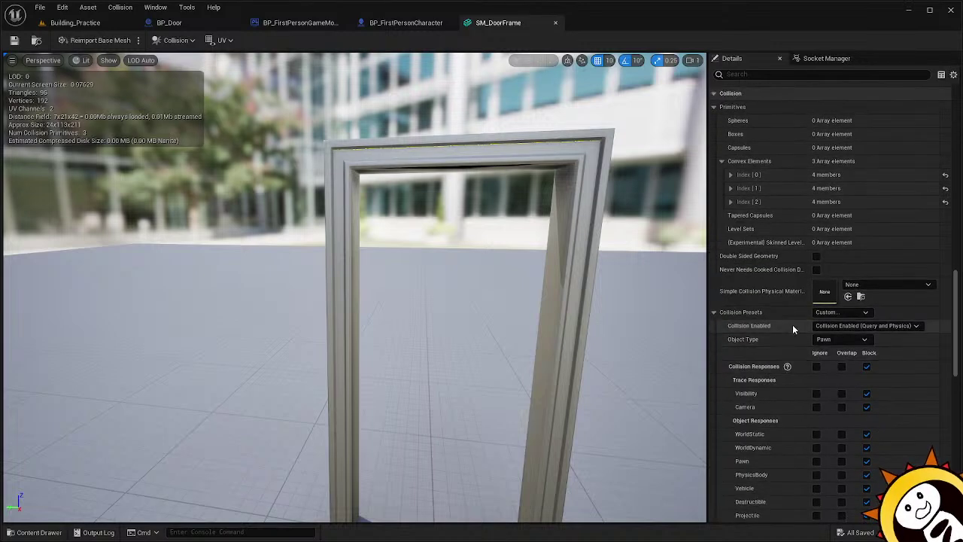
scroll(792, 326, down, 3)
scroll(792, 329, down, 3)
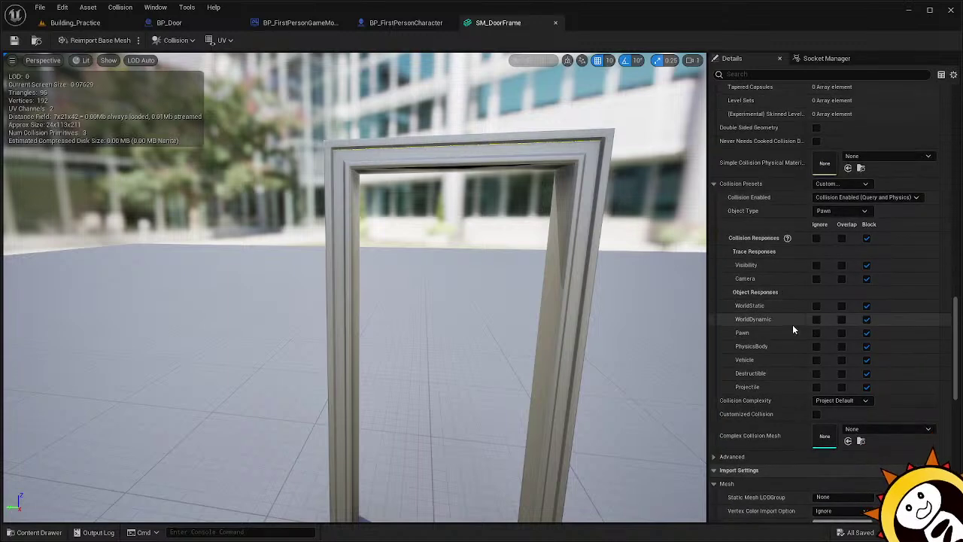
scroll(792, 328, down, 1)
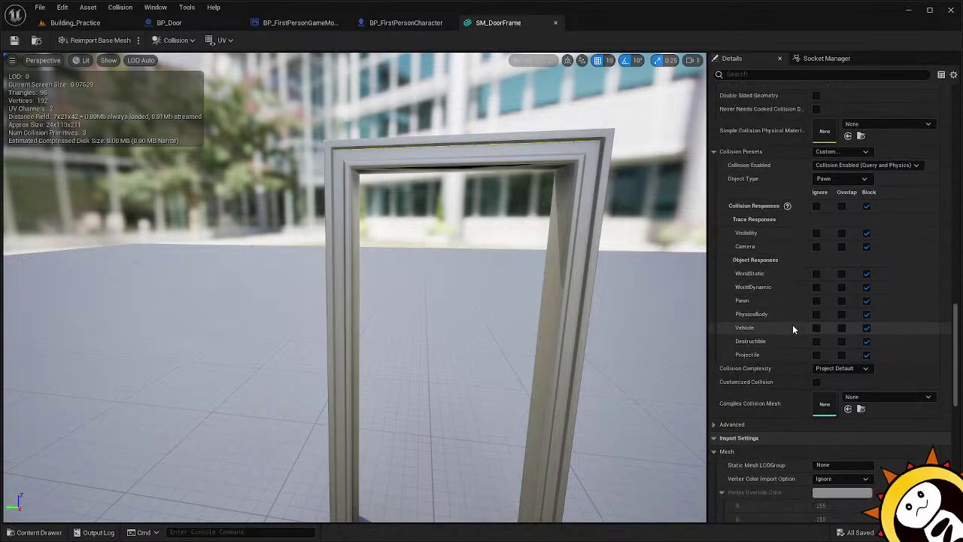
scroll(792, 329, down, 1)
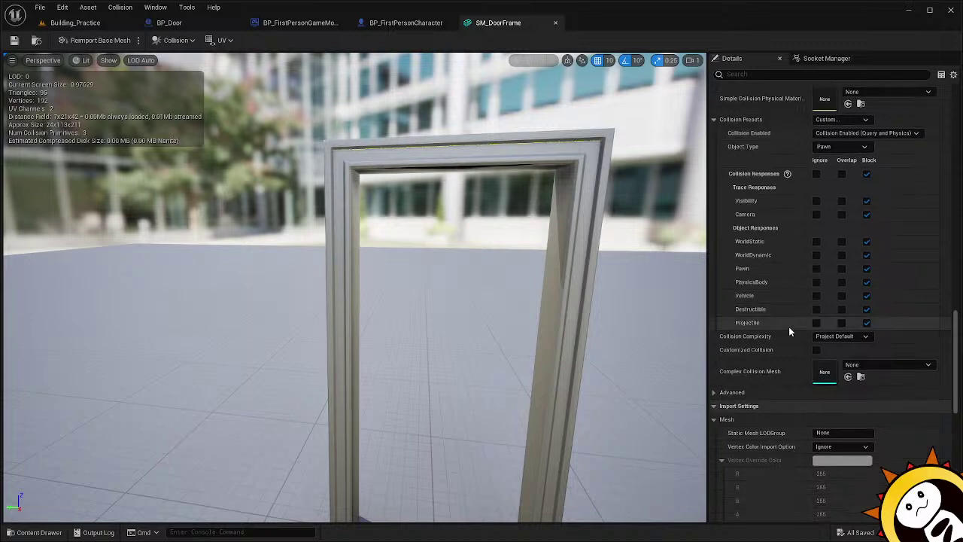
scroll(790, 329, up, 7)
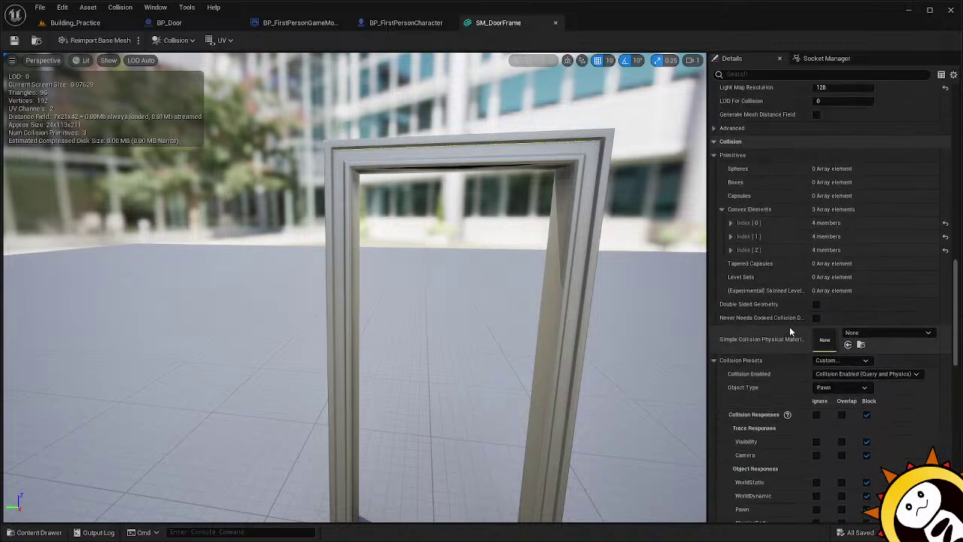
scroll(789, 326, up, 2)
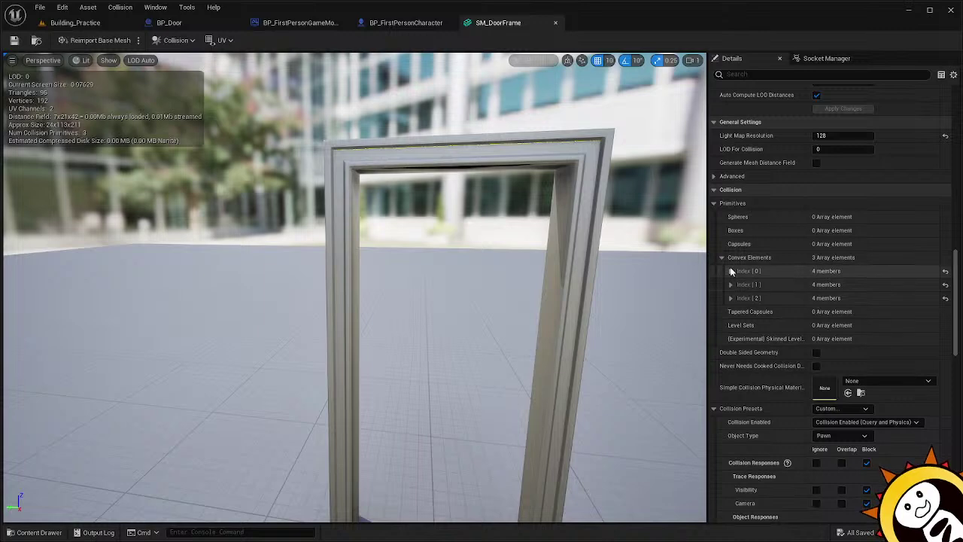
click(731, 272)
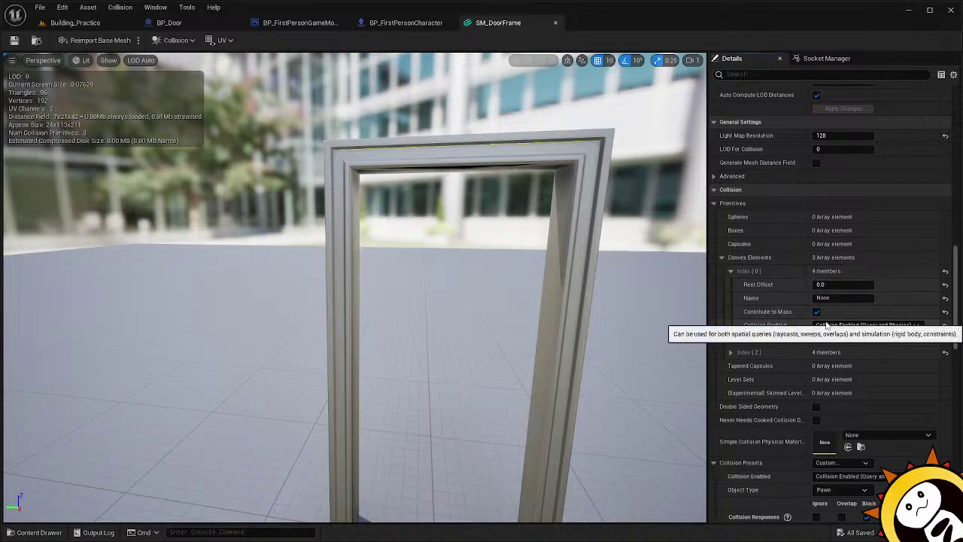
click(756, 271)
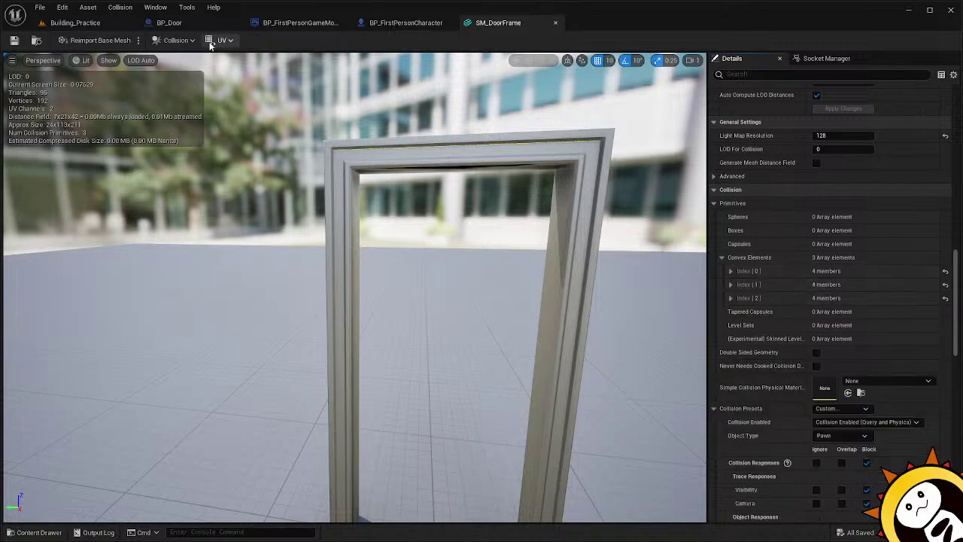
Overlay the door frame's UV layout in the preview and set convex element 0's Collision Enabled option to No Collision.
click(212, 43)
click(235, 74)
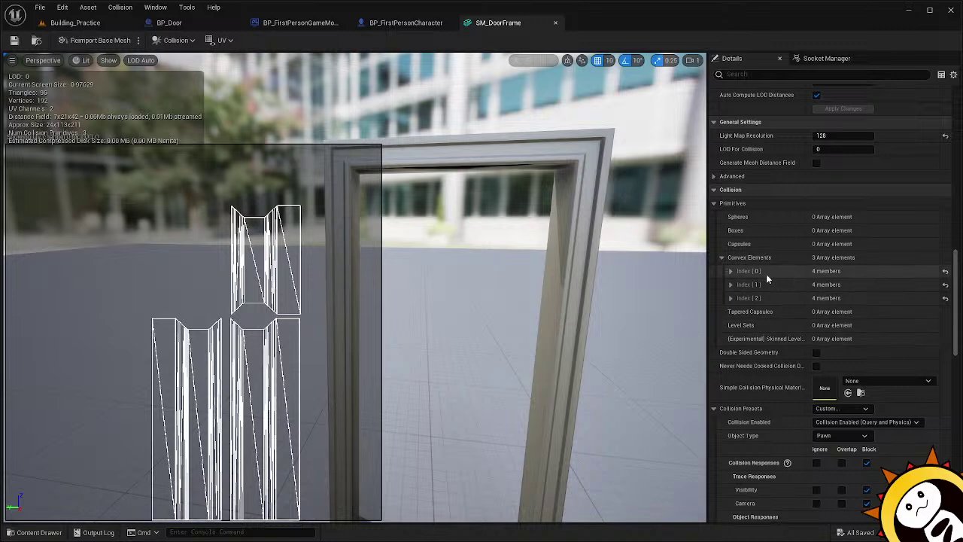
click(728, 270)
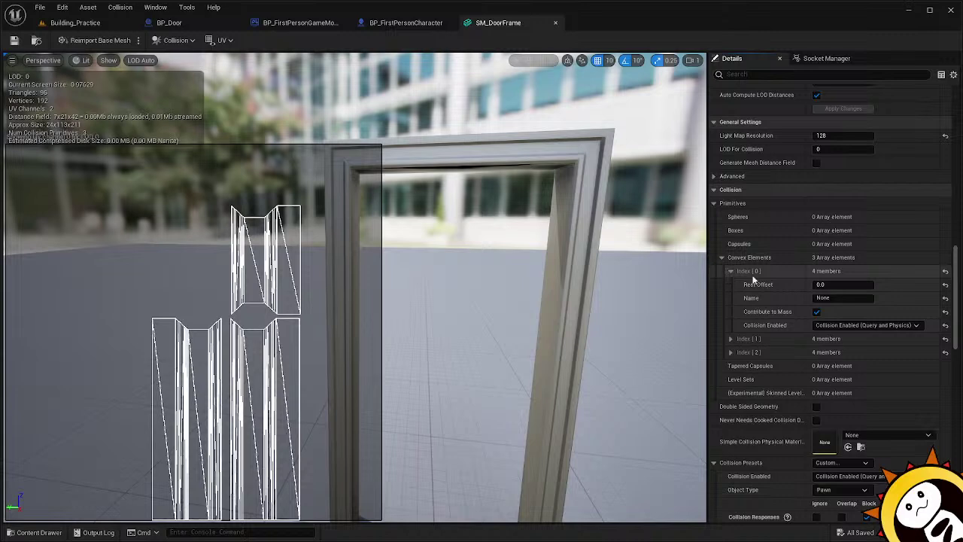
click(833, 326)
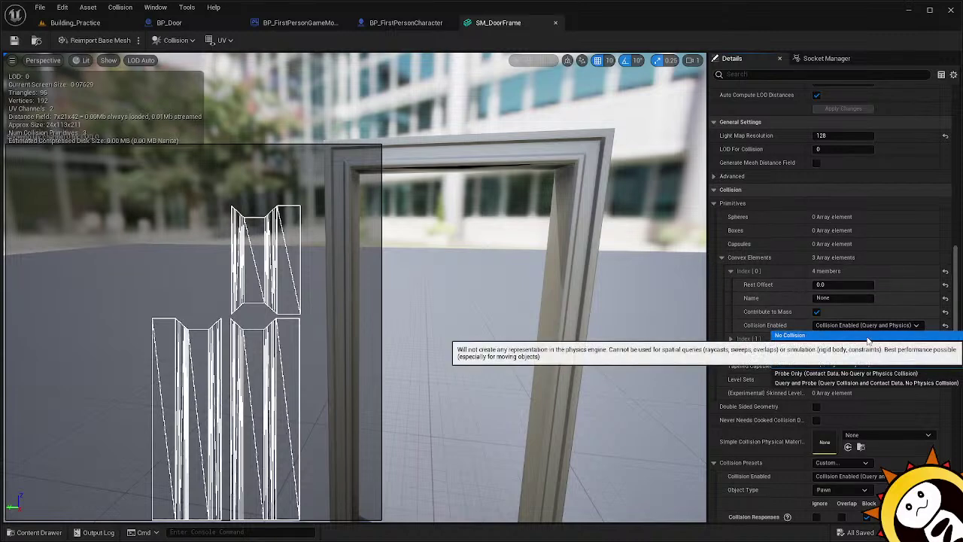
click(790, 335)
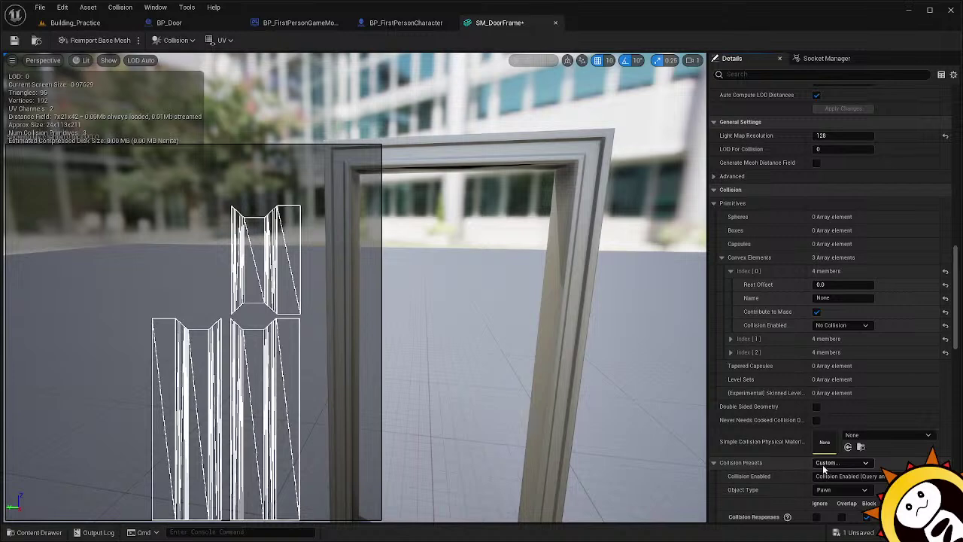
scroll(786, 453, down, 5)
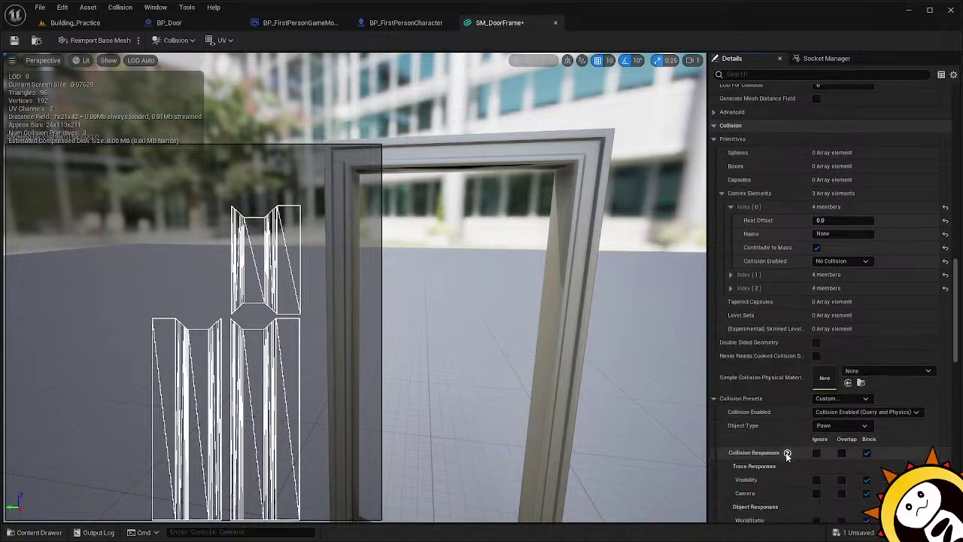
scroll(784, 452, up, 2)
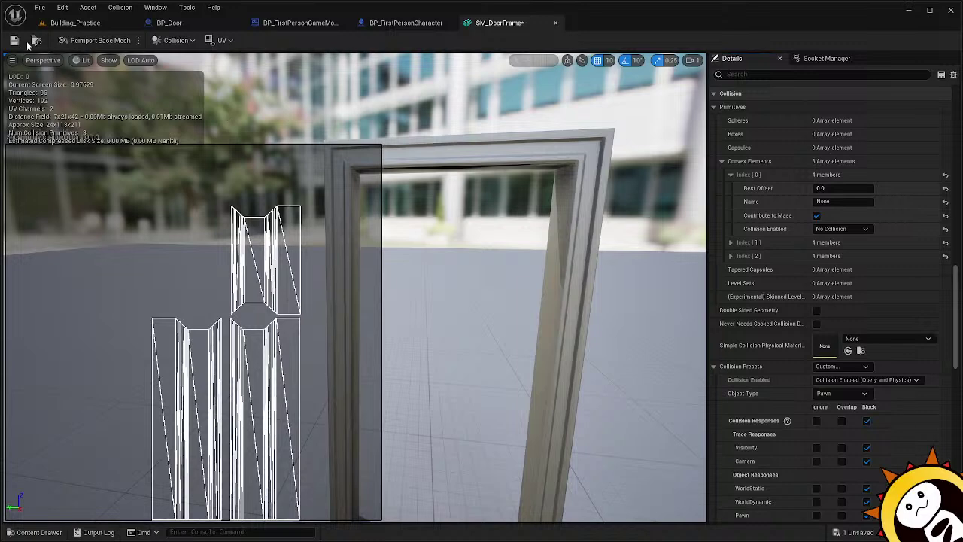
Save the door frame mesh and playtest Building_Practice, walking the character back and forth through the doorway before ending the session.
click(71, 23)
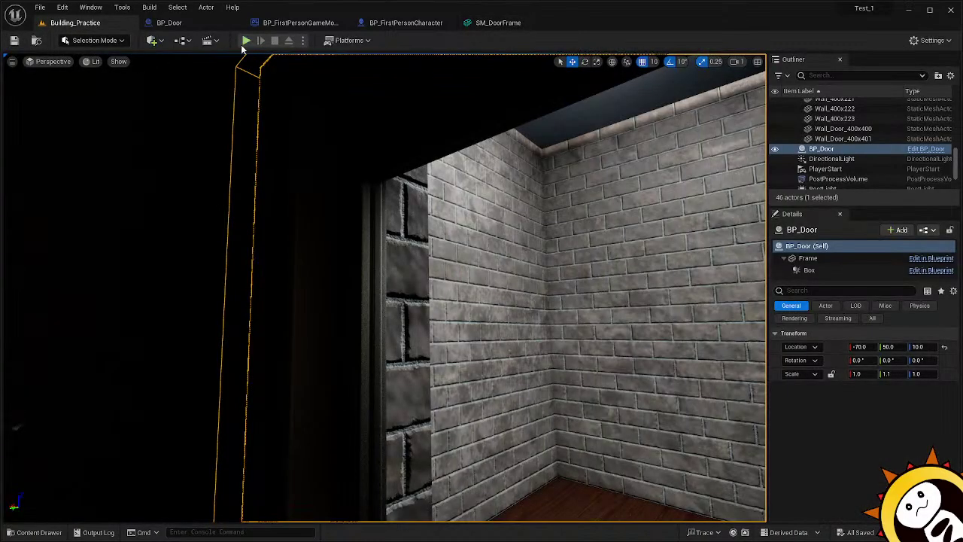
click(246, 40)
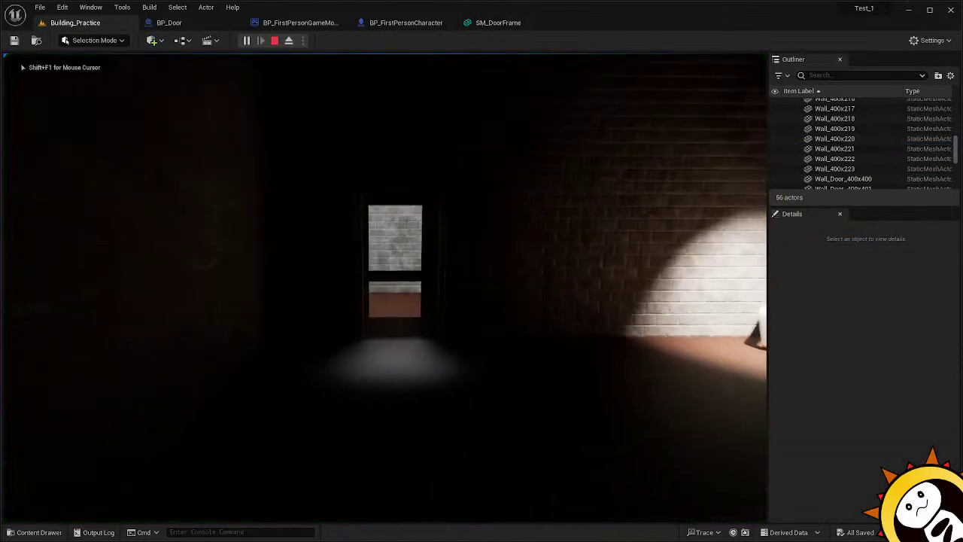
key(w)
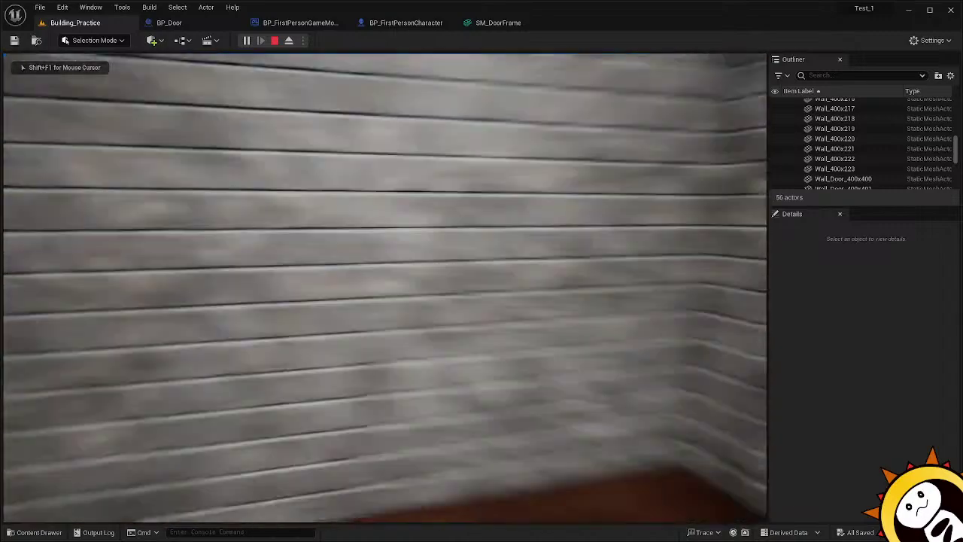
key(w)
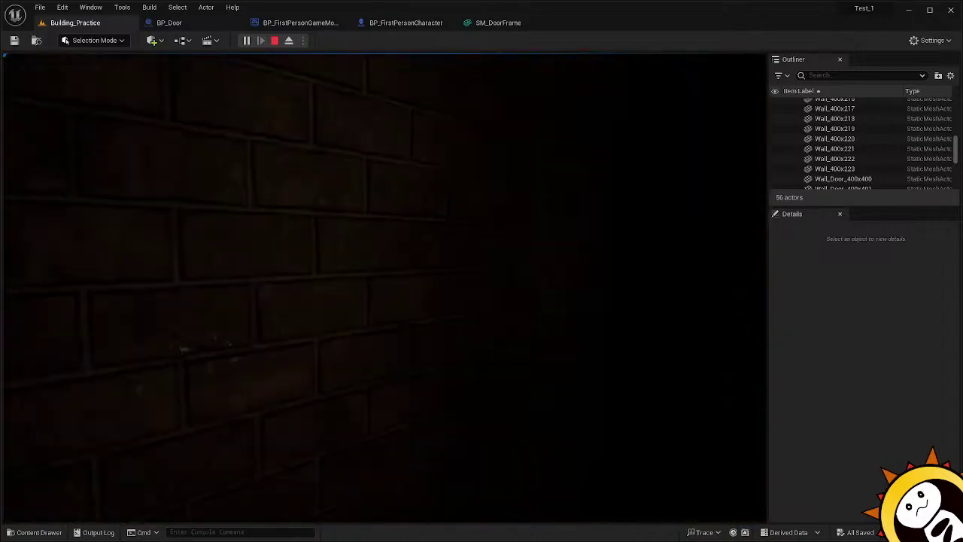
key(w)
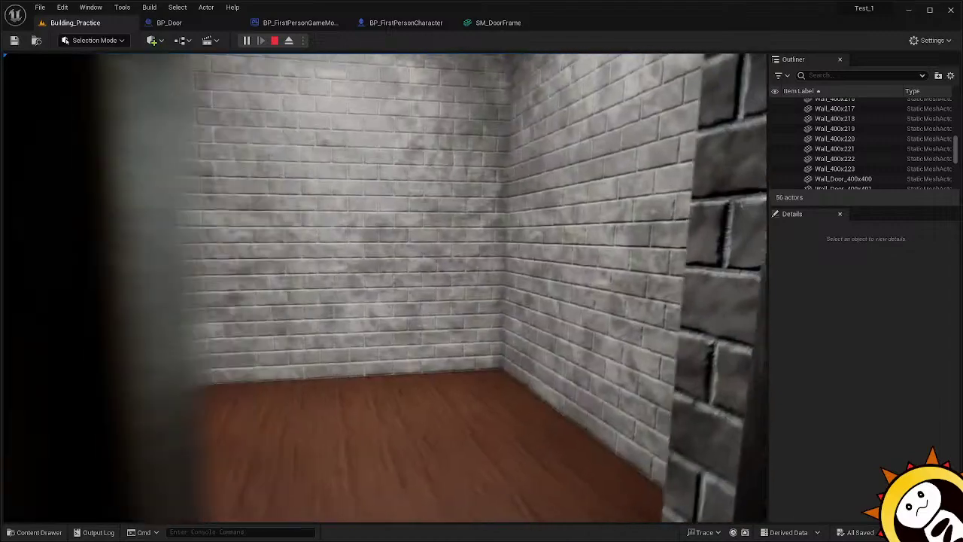
key(w)
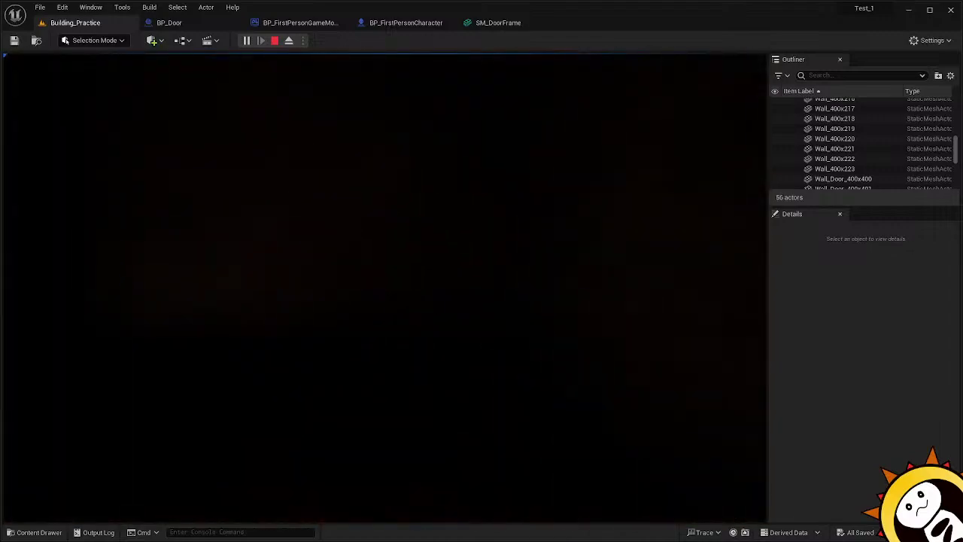
key(w)
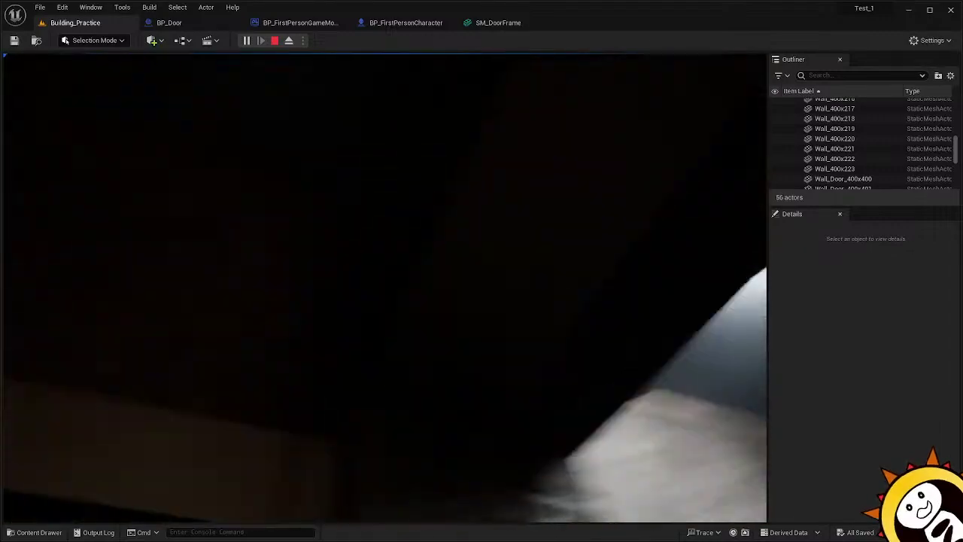
key(w)
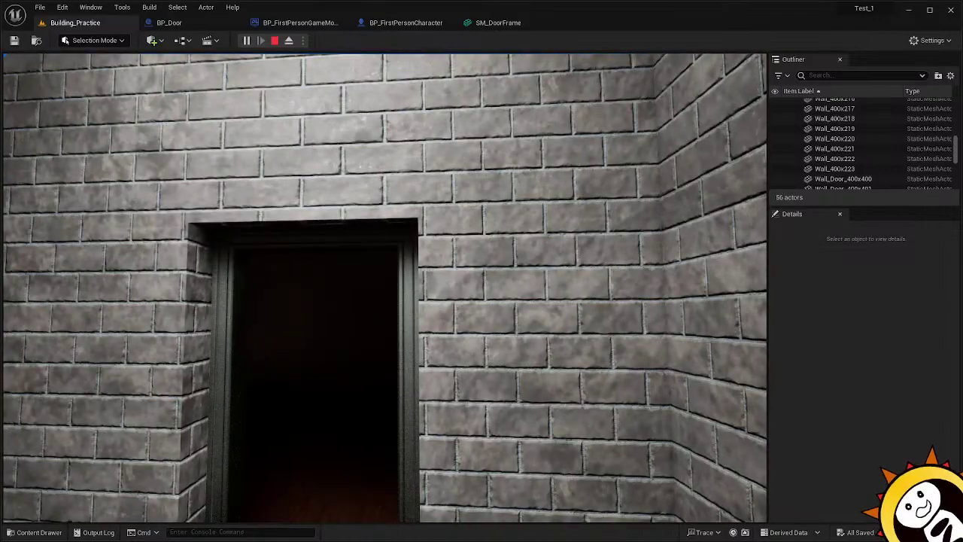
key(w)
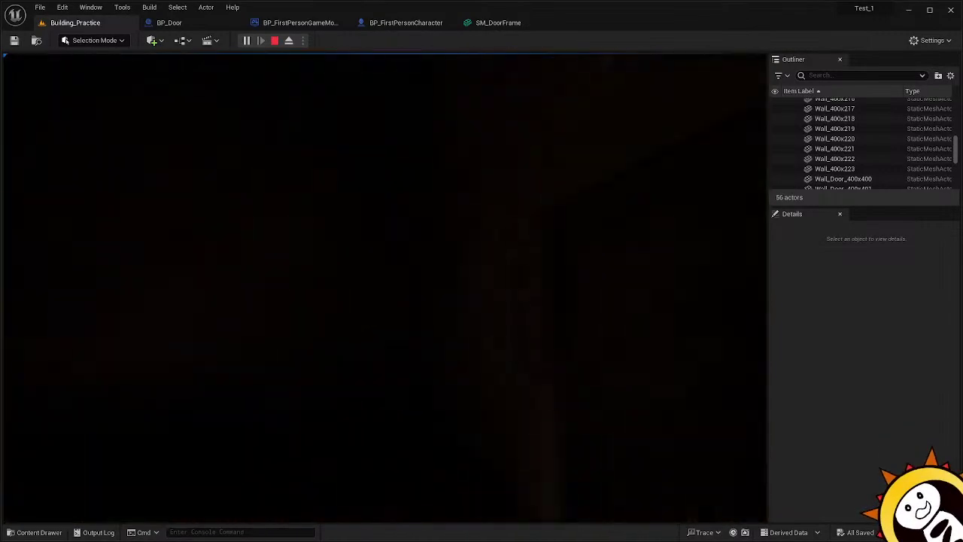
key(w)
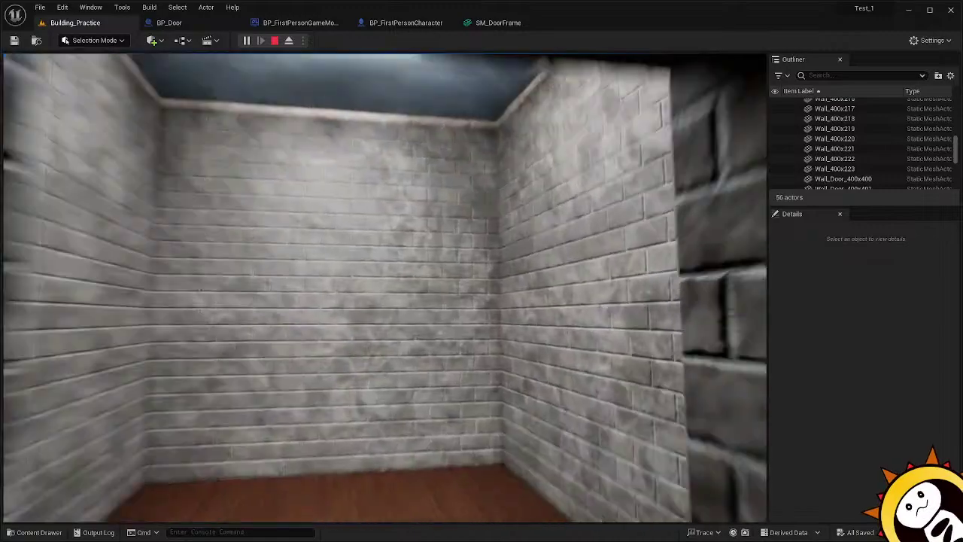
key(w)
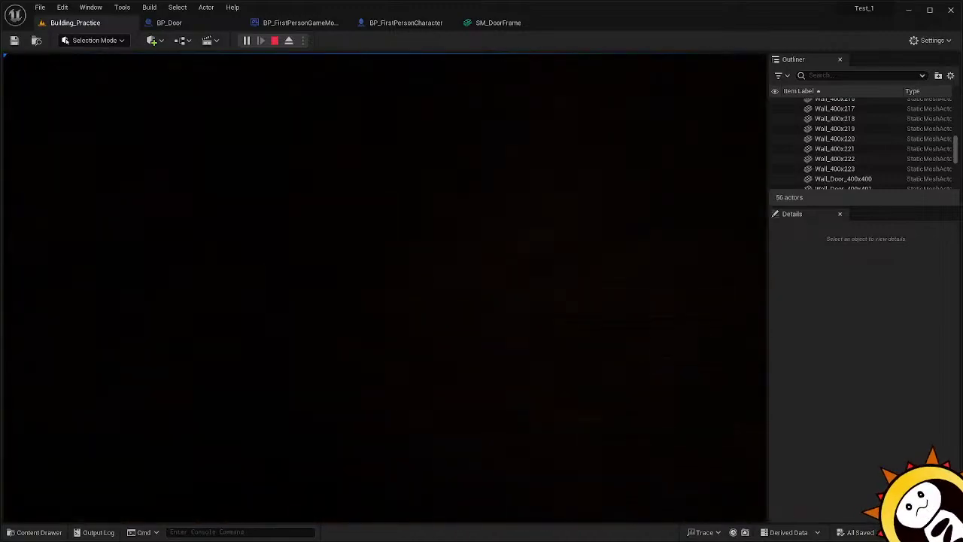
key(w)
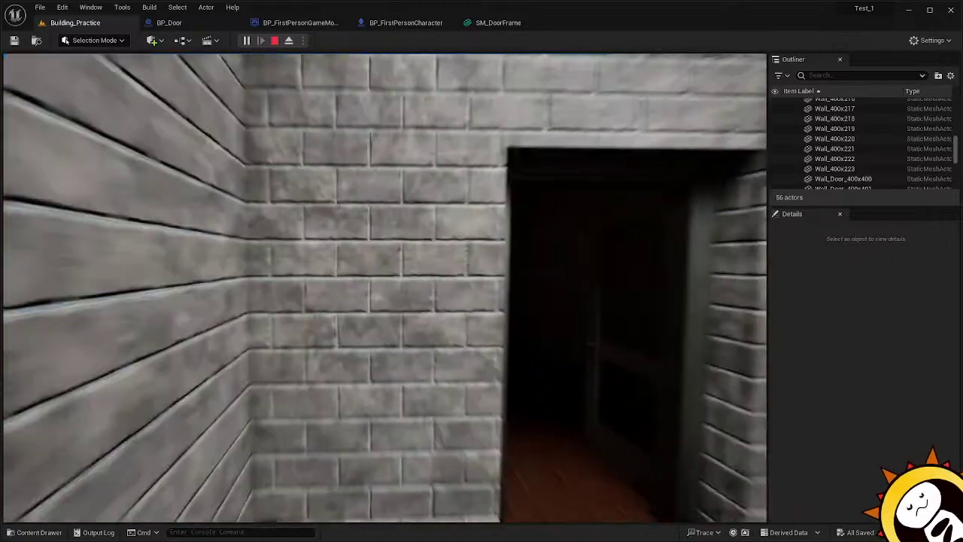
key(Escape)
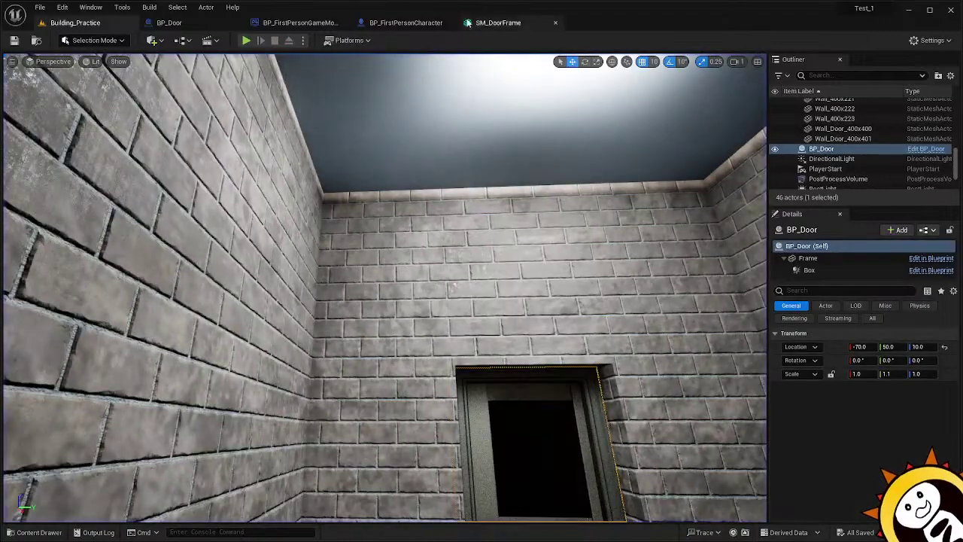
Return to SM_DoorFrame and check the members of convex elements 0 and 1, leaving both collapsed.
click(493, 23)
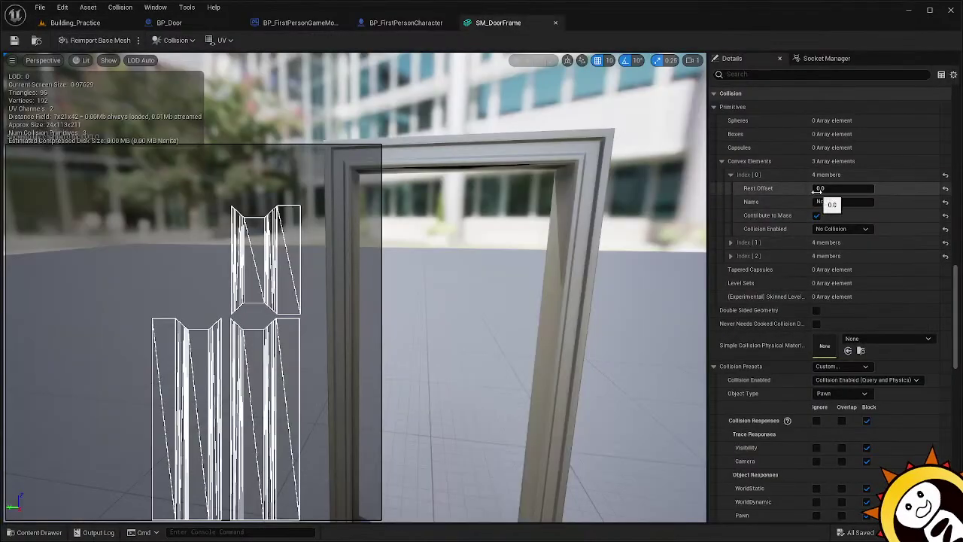
click(731, 175)
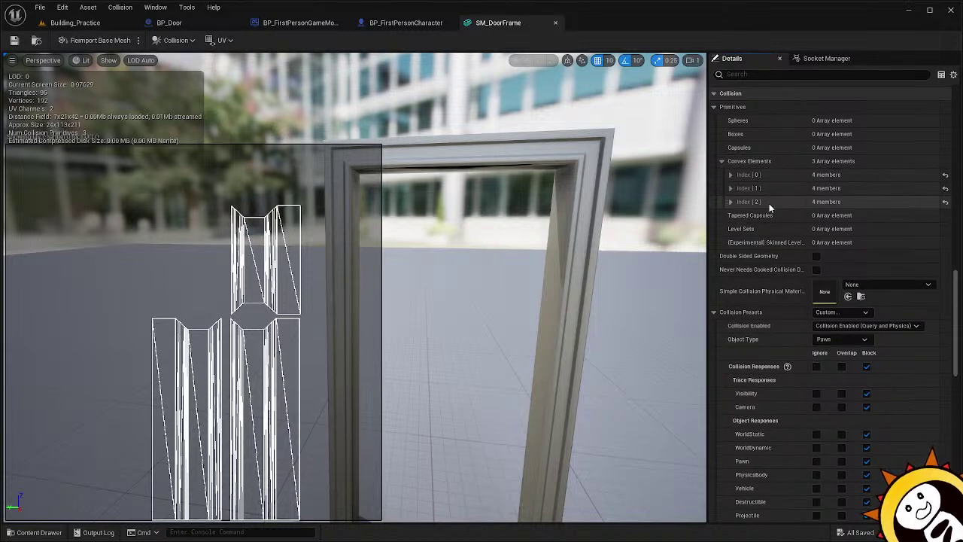
click(731, 188)
click(732, 188)
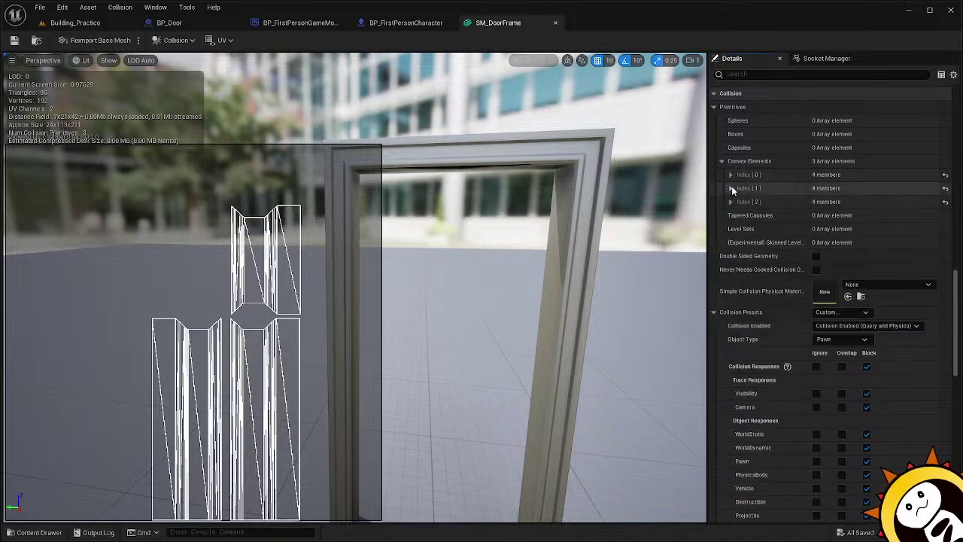
Check the members of SM_DoorFrame's convex element 0 once more, collapse it and return to the start of the mesh settings.
click(731, 175)
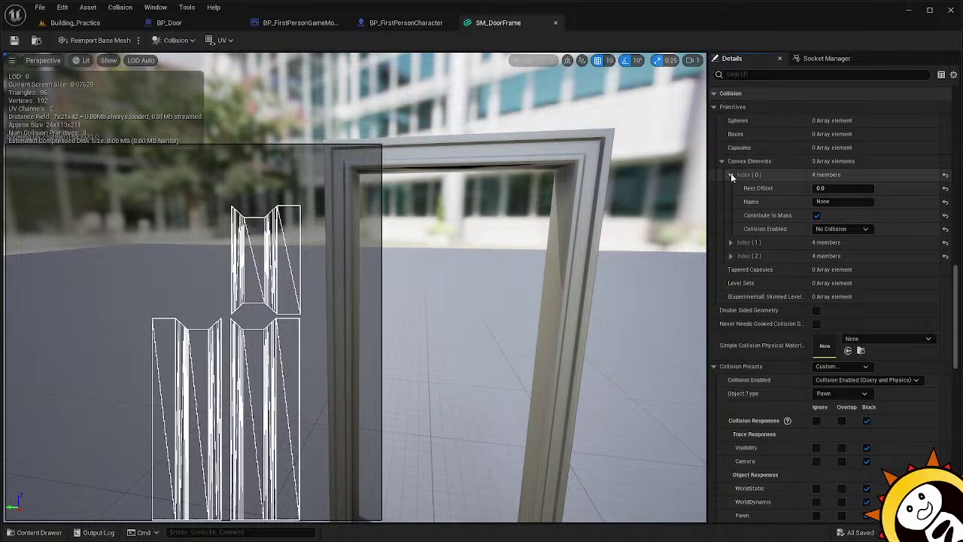
click(731, 175)
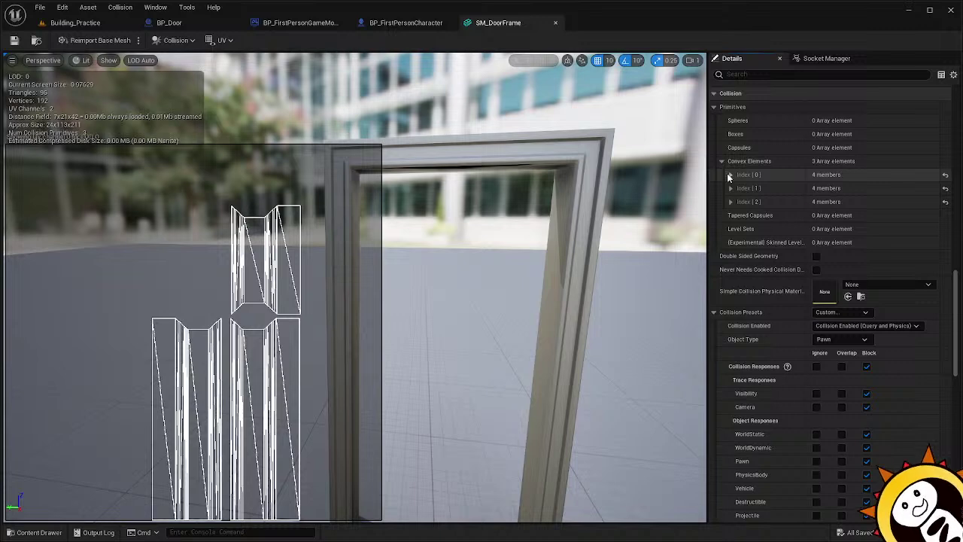
scroll(768, 229, up, 12)
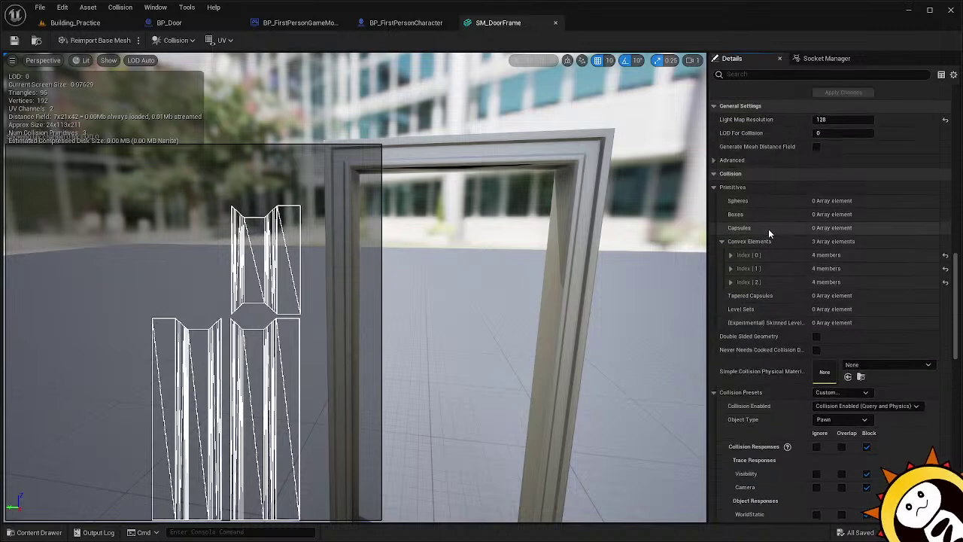
scroll(767, 230, up, 10)
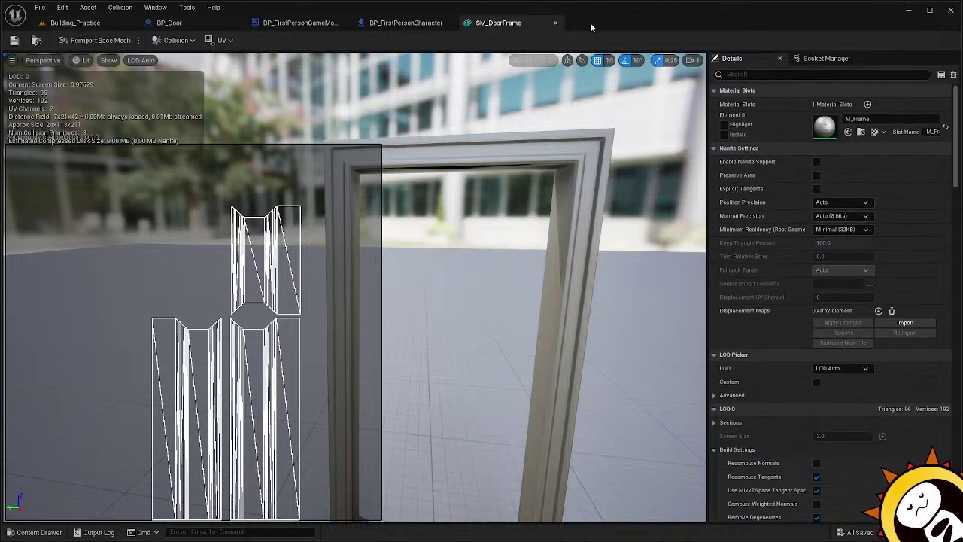
Focus the Building_Practice view on BP_Door, and bring up the Event Graph of the BP_Door blueprint.
click(76, 23)
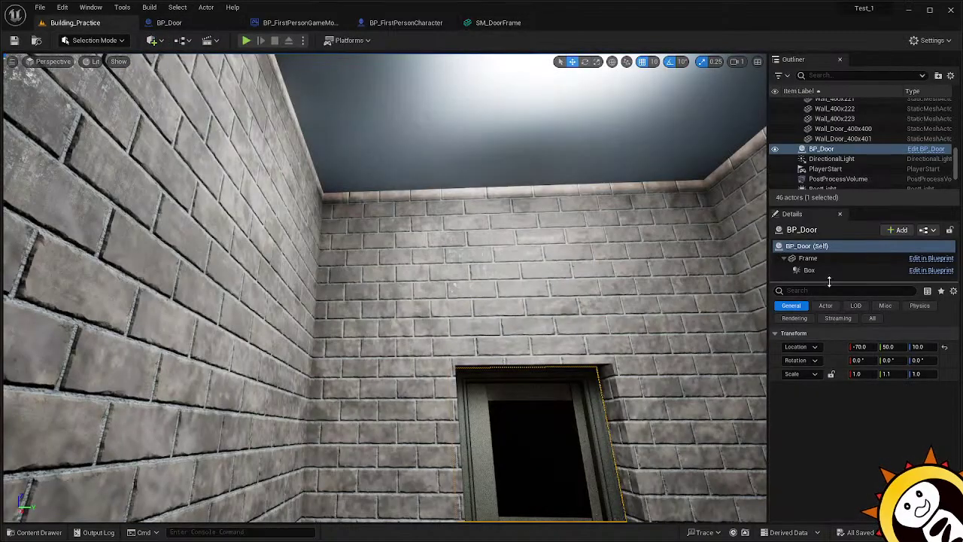
key(f)
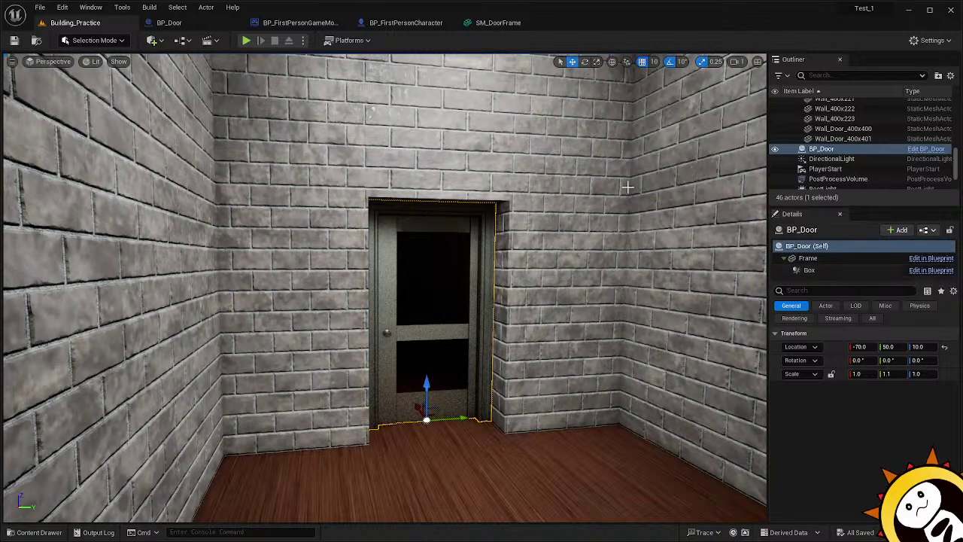
click(188, 22)
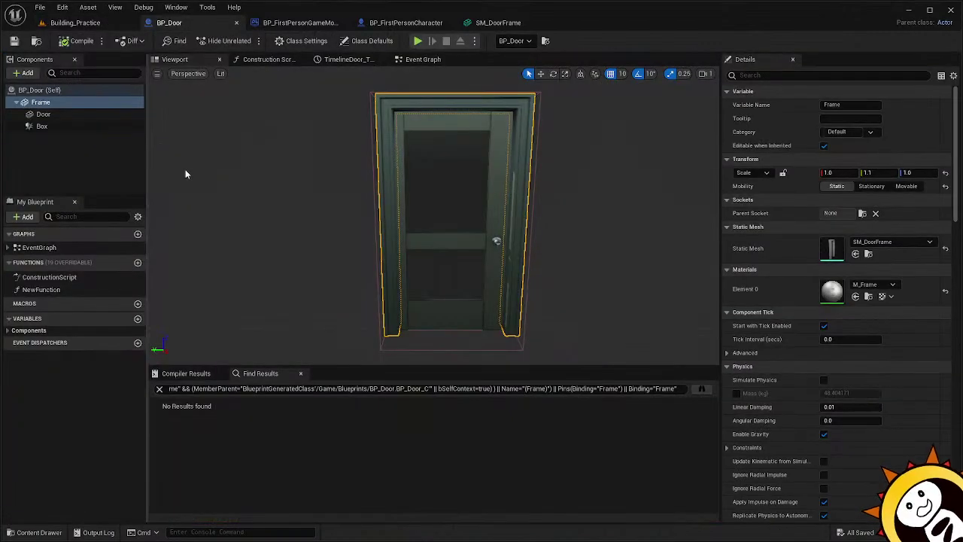
click(407, 60)
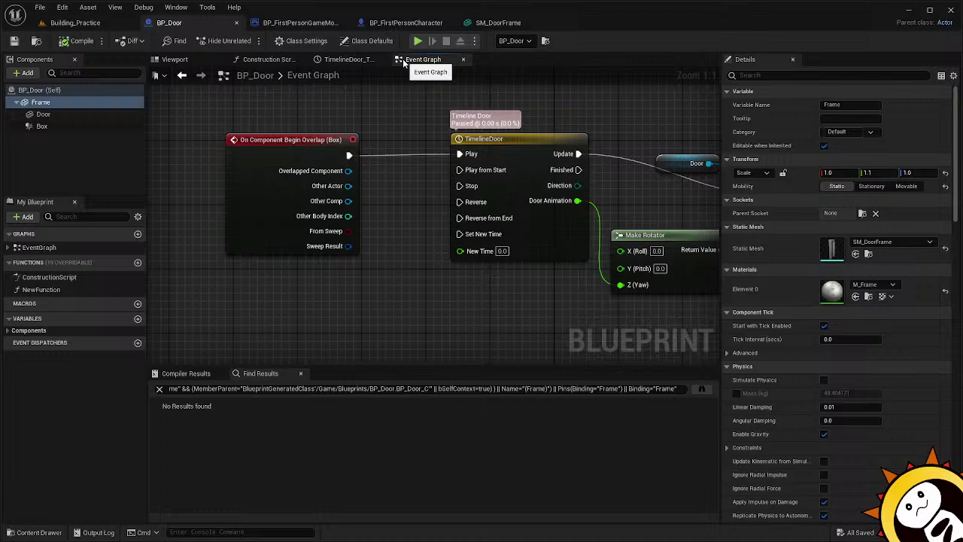
Inspect the Frame, Box and root components of BP_Door in the level, and the Door component in its blueprint.
click(75, 22)
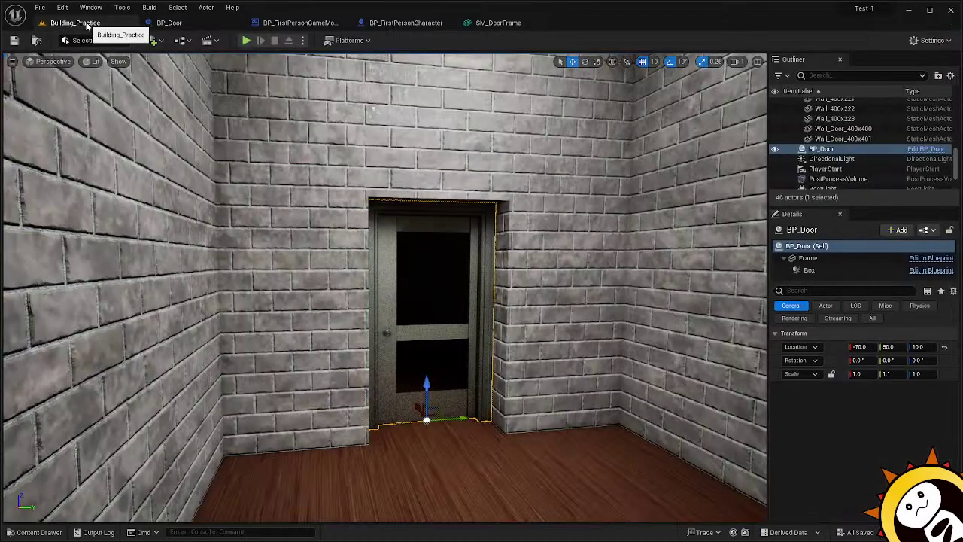
click(806, 281)
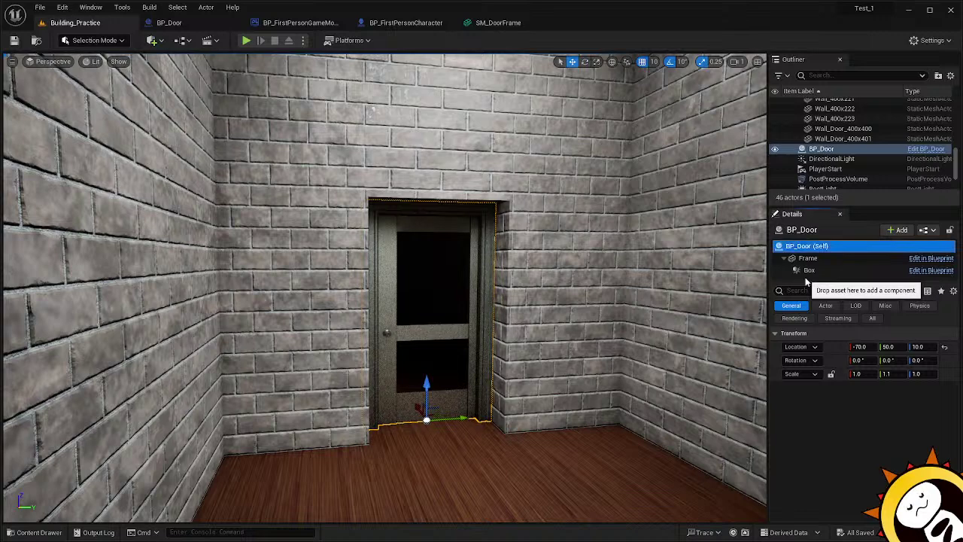
click(811, 260)
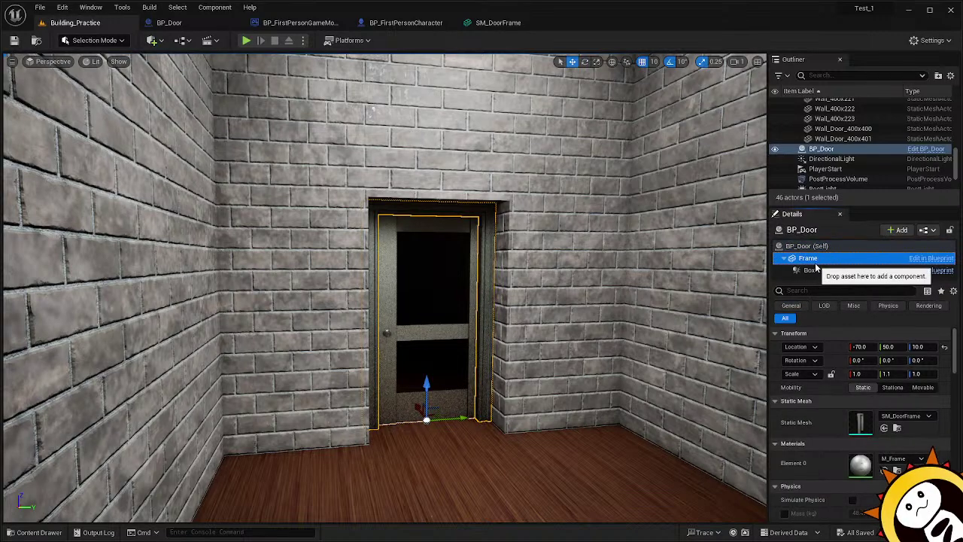
click(813, 271)
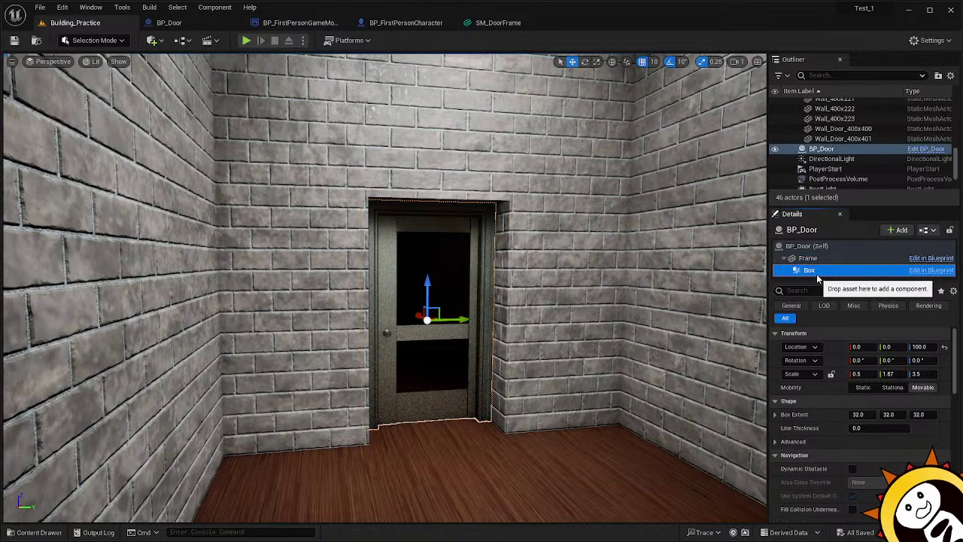
click(805, 246)
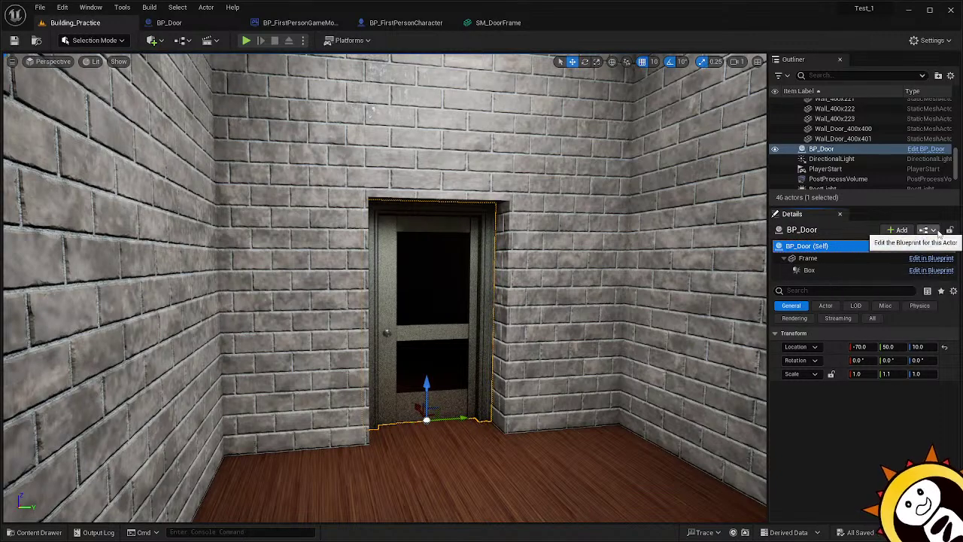
click(198, 24)
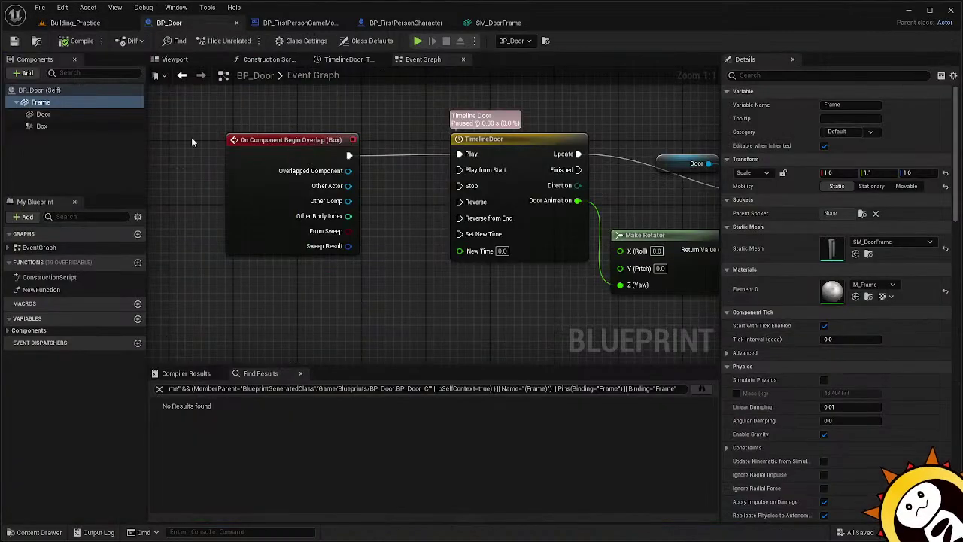
click(43, 115)
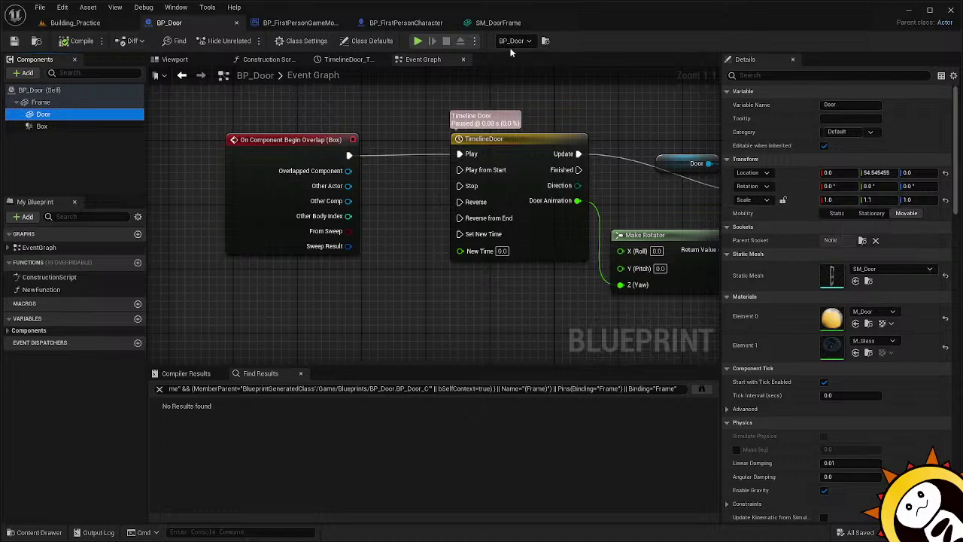
Browse the Building_Practice actors, inspecting Wall_400x400, Wall_400x401, SpotlightTrigger, SpotLight, SM_Chair, RectLight and PostProcessVolume one by one.
click(75, 22)
scroll(843, 164, up, 10)
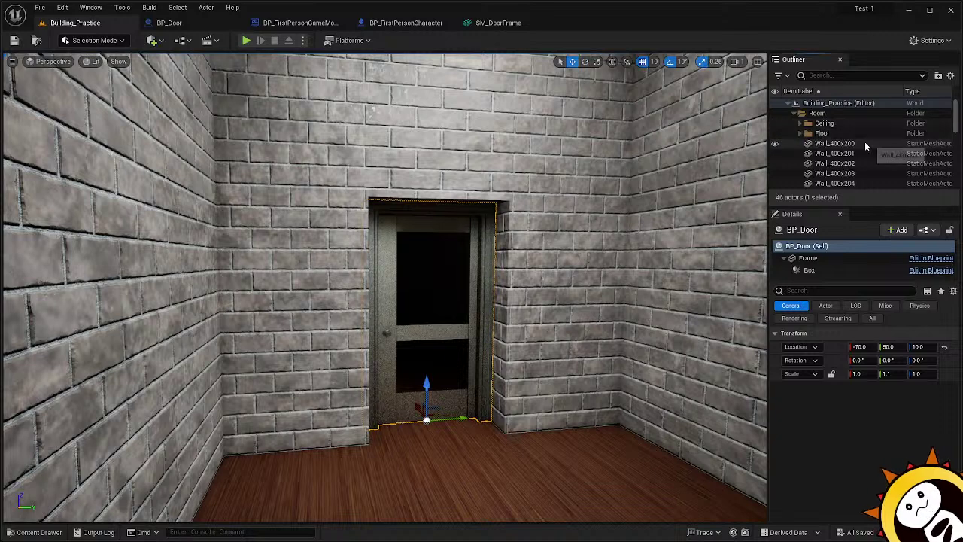
scroll(867, 140, down, 10)
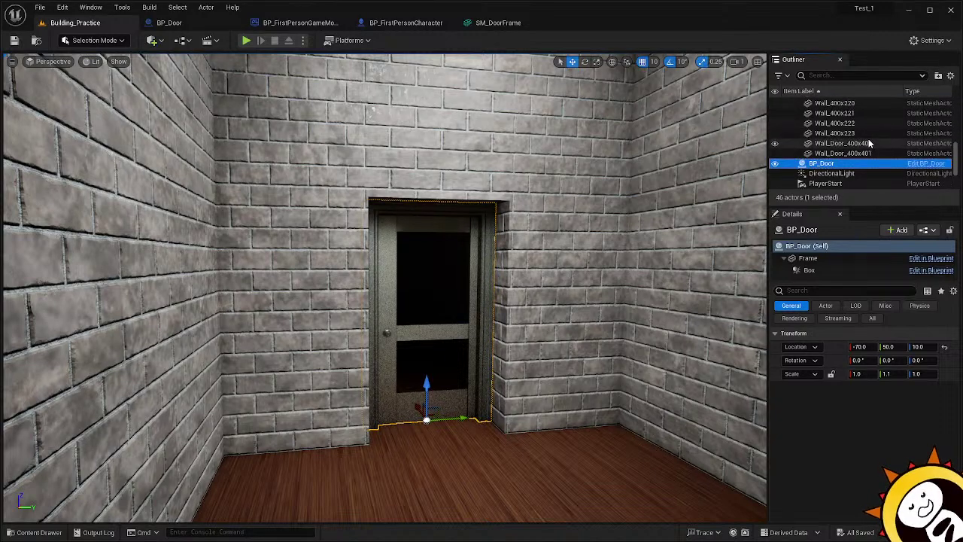
scroll(869, 142, down, 1)
scroll(869, 143, down, 1)
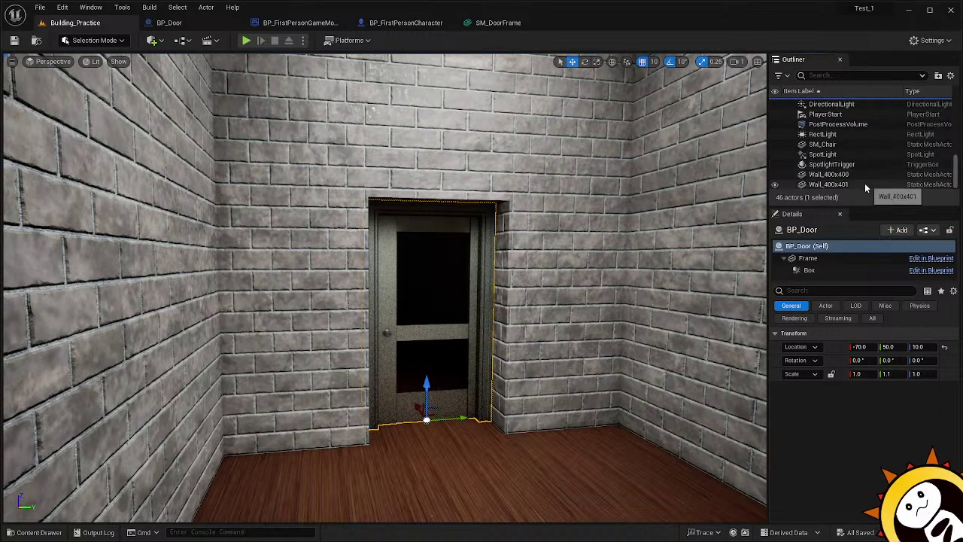
scroll(866, 186, down, 1)
scroll(865, 185, down, 1)
click(863, 174)
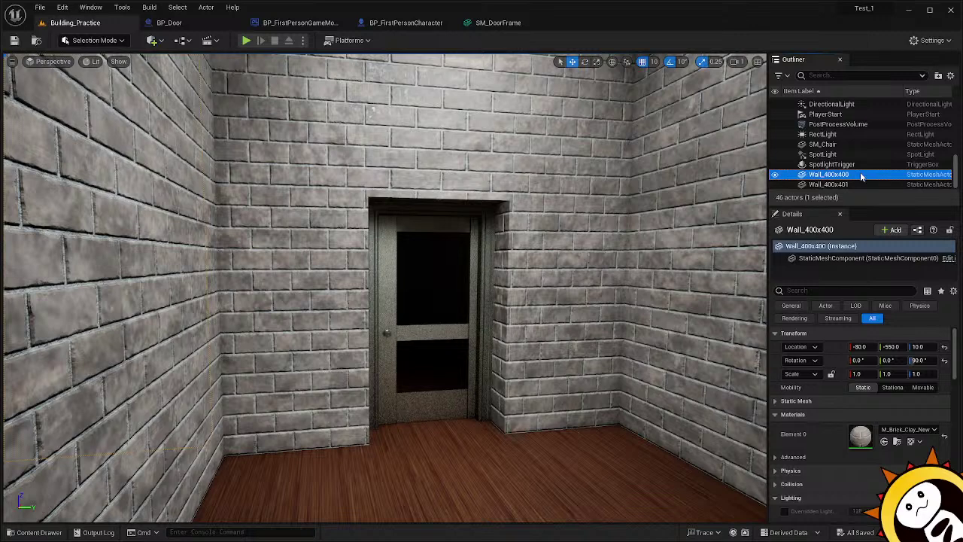
click(856, 185)
click(856, 165)
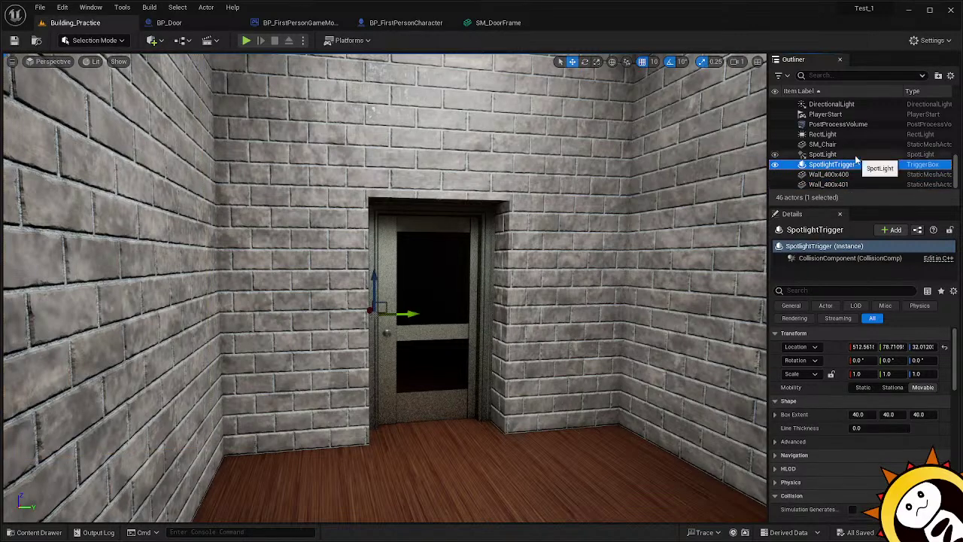
click(856, 154)
click(857, 145)
click(856, 135)
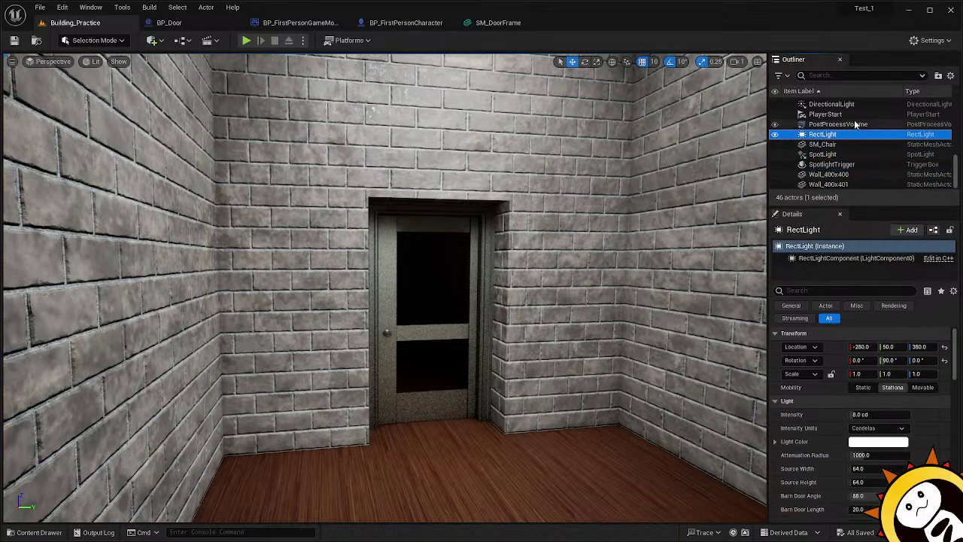
click(856, 125)
Inspect PlayerStart, DirectionalLight, BP_Door, both Wall_Door actors and several Room walls up to Wall_400x220 in the level.
scroll(866, 172, up, 2)
click(849, 163)
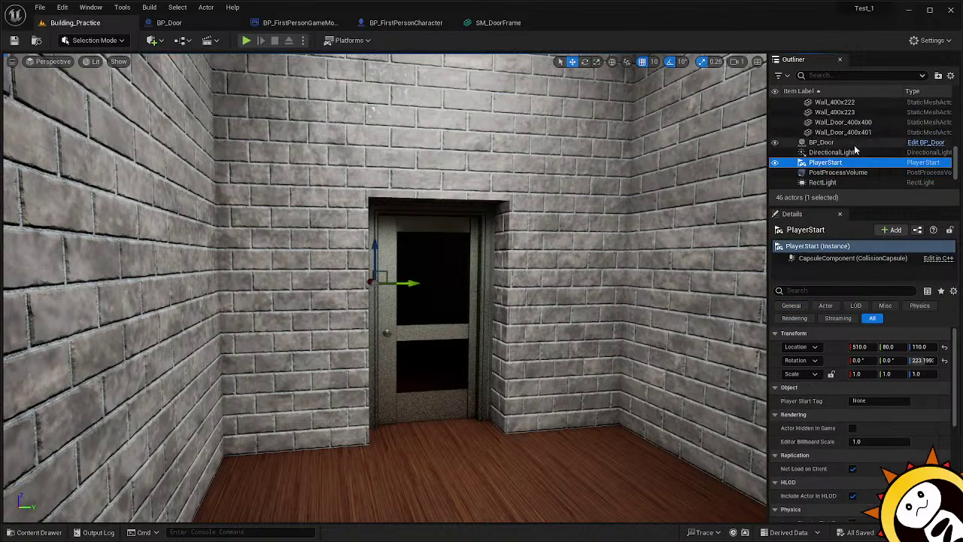
click(856, 153)
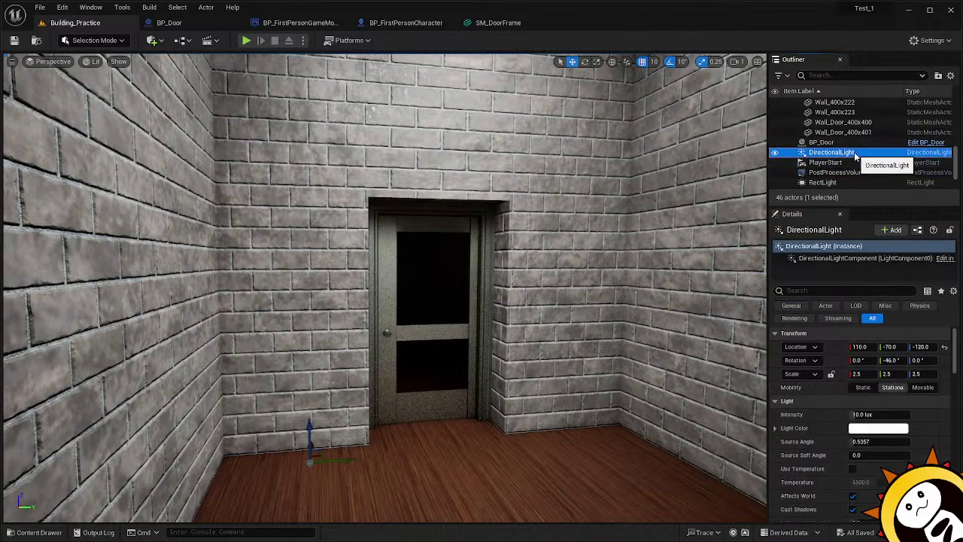
click(855, 143)
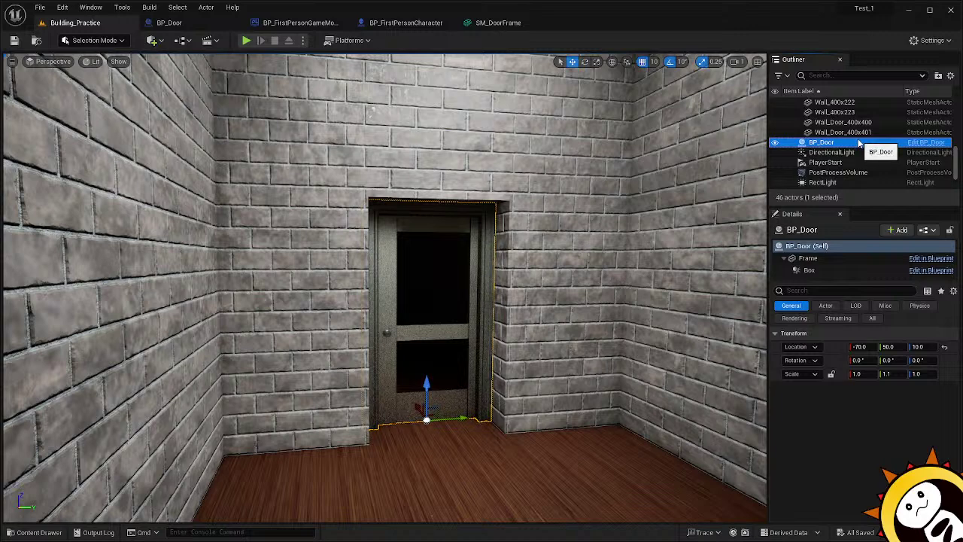
click(862, 132)
click(861, 122)
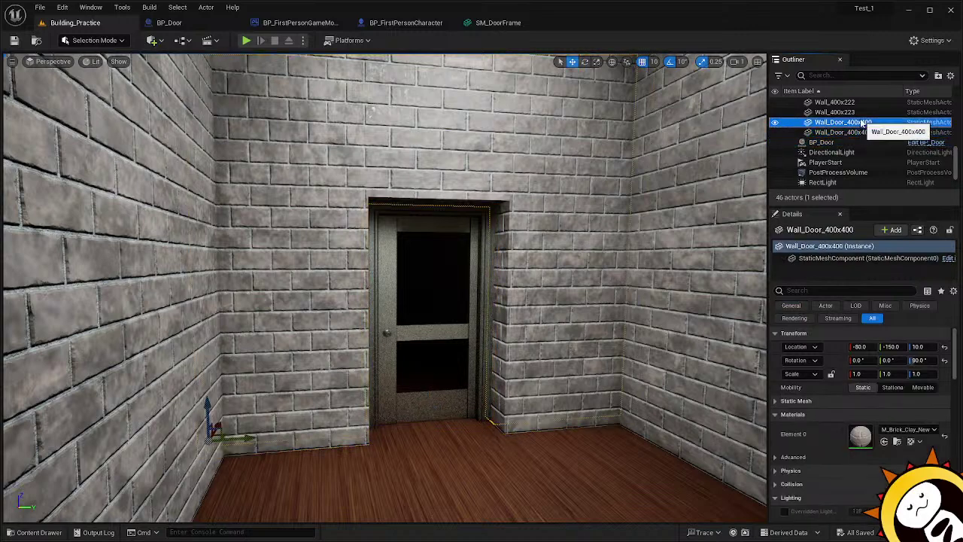
scroll(862, 121, up, 3)
click(862, 132)
click(862, 152)
click(861, 161)
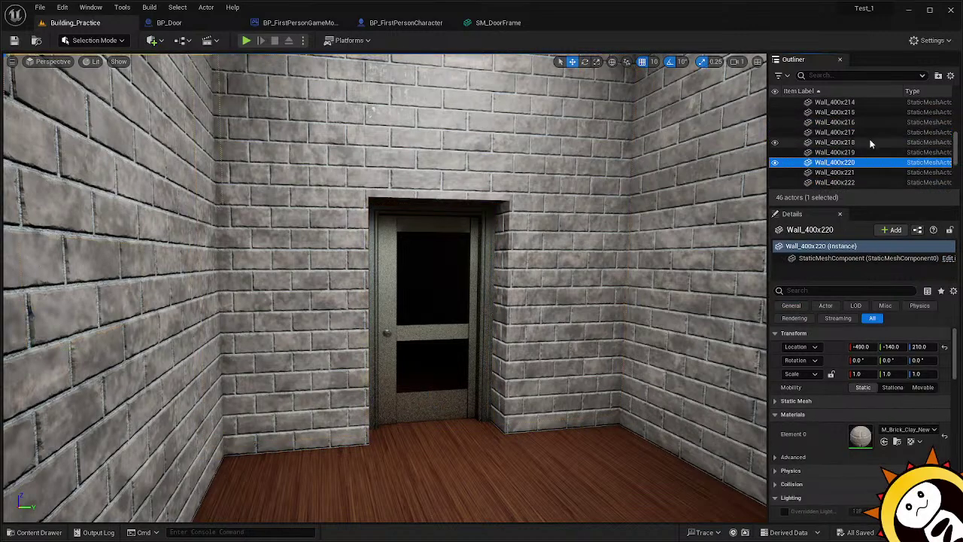
Collapse the Room folder in the level's actor list and select BP_Door.
scroll(865, 138, up, 5)
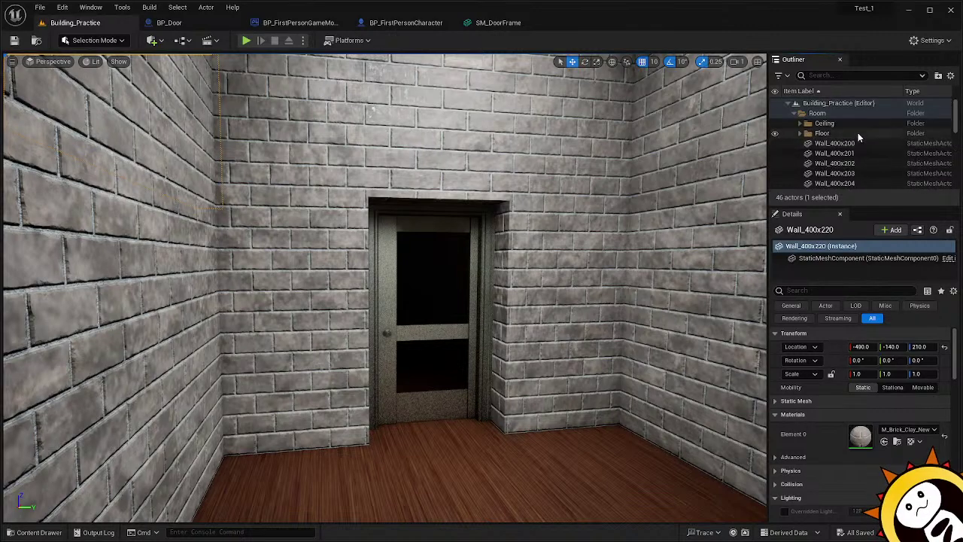
click(801, 113)
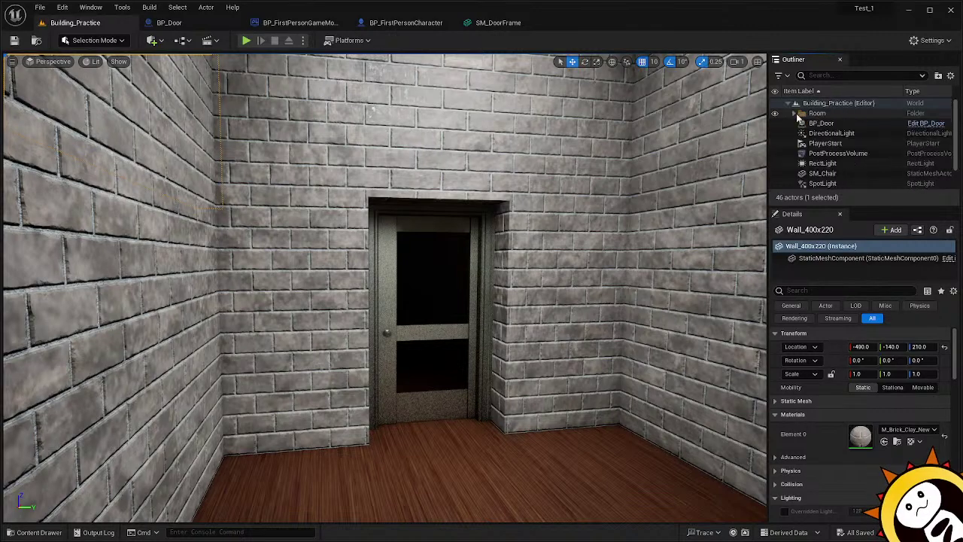
click(821, 122)
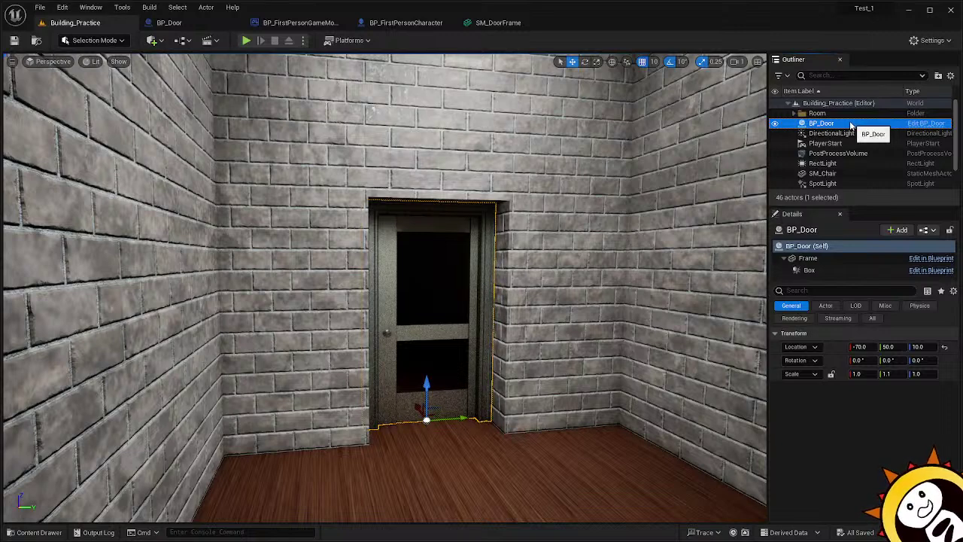
Close the first-person game mode, BP_FirstPersonCharacter and SM_DoorFrame editors, keeping only Building_Practice and BP_Door open.
click(225, 25)
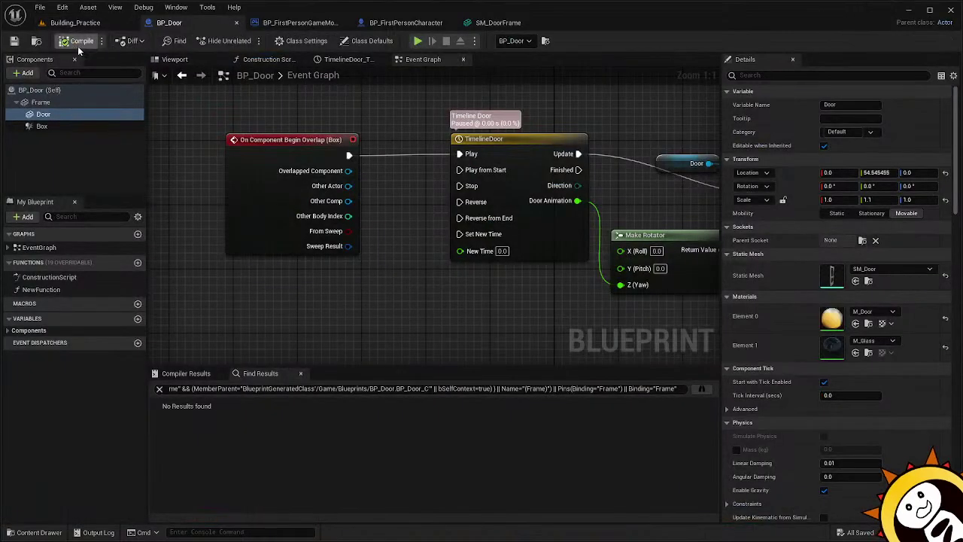
click(66, 24)
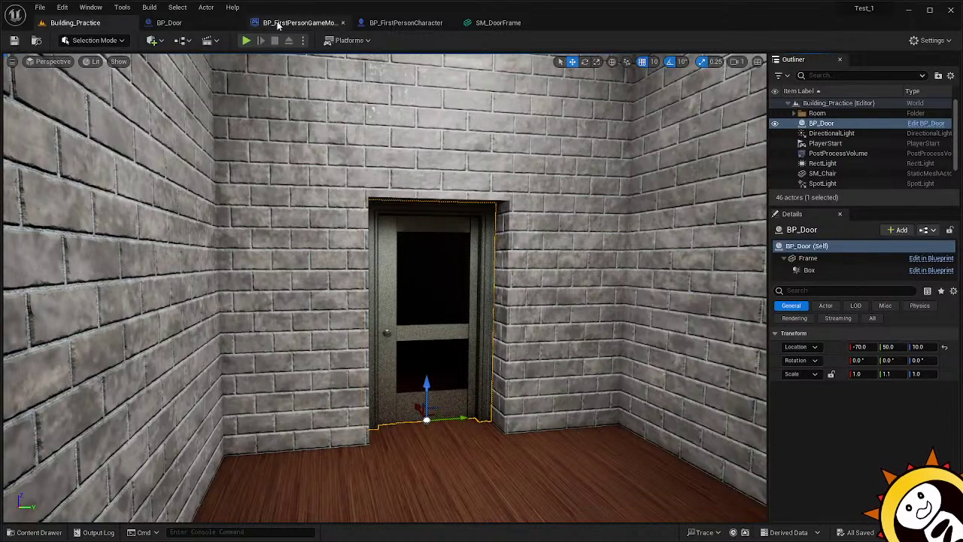
click(294, 23)
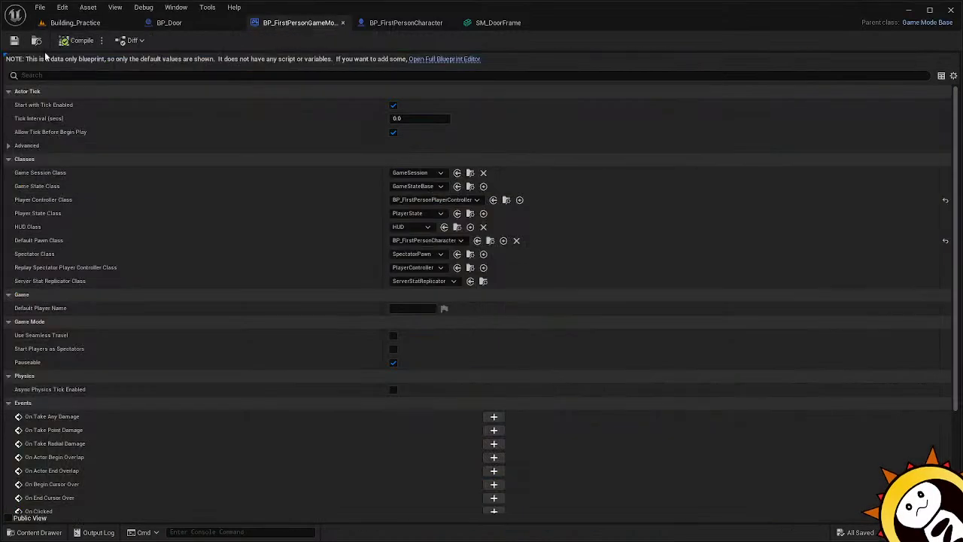
click(343, 23)
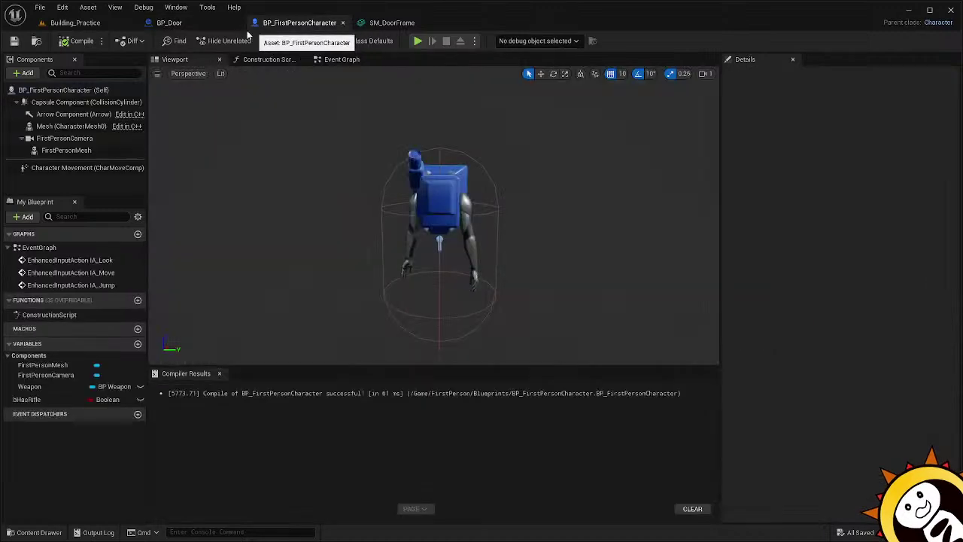
click(342, 23)
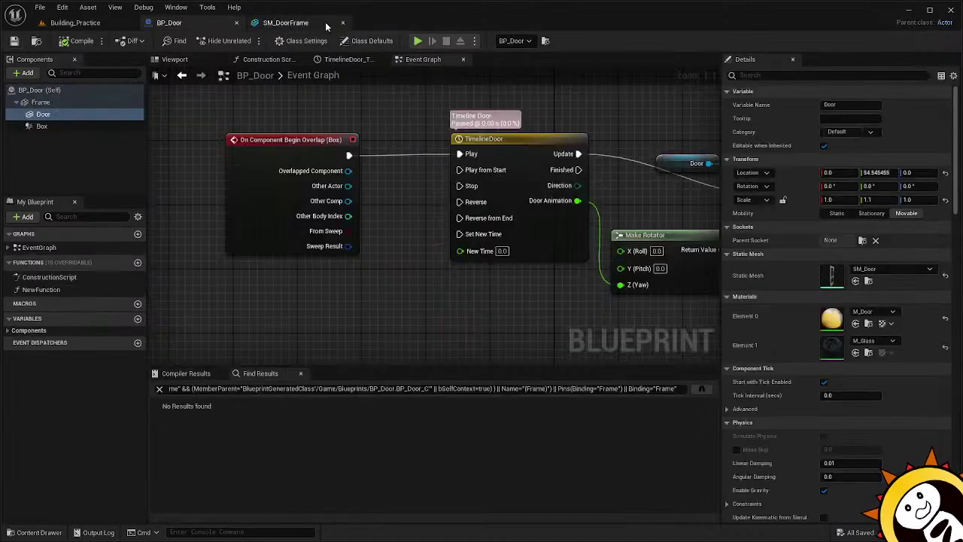
click(326, 25)
click(342, 22)
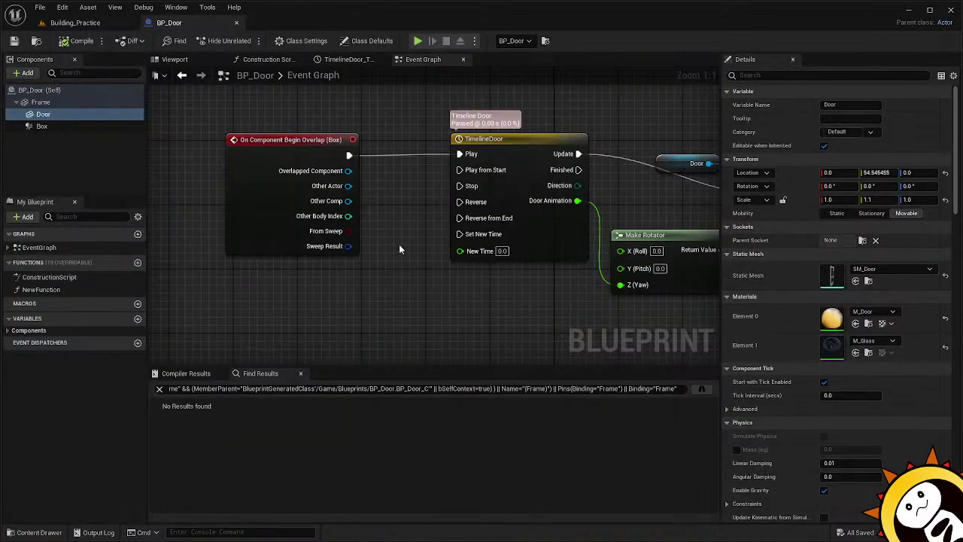
Return to the Building_Practice level and select five brick wall pieces beside the door, including Wall_400x220 through Wall_400x223.
click(104, 23)
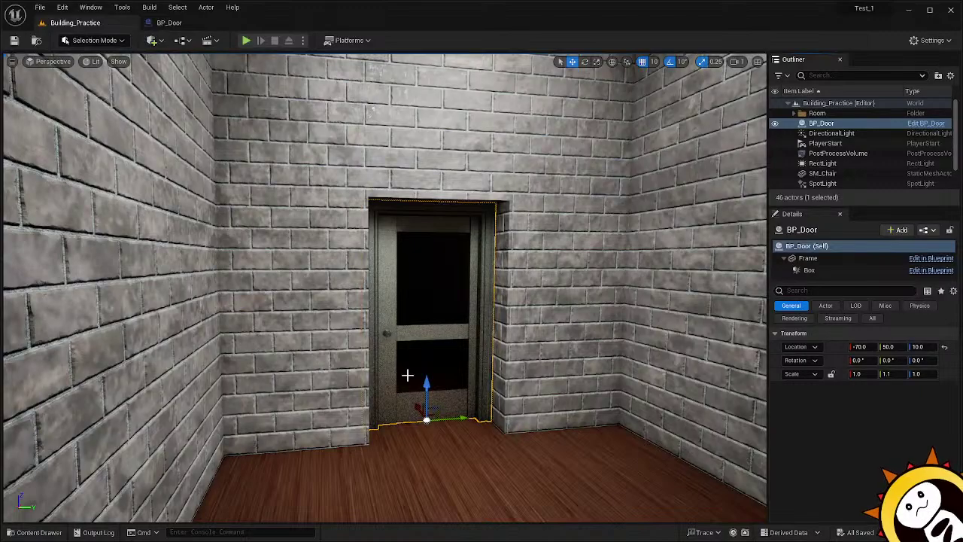
right_drag(385, 287, 391, 316)
click(503, 292)
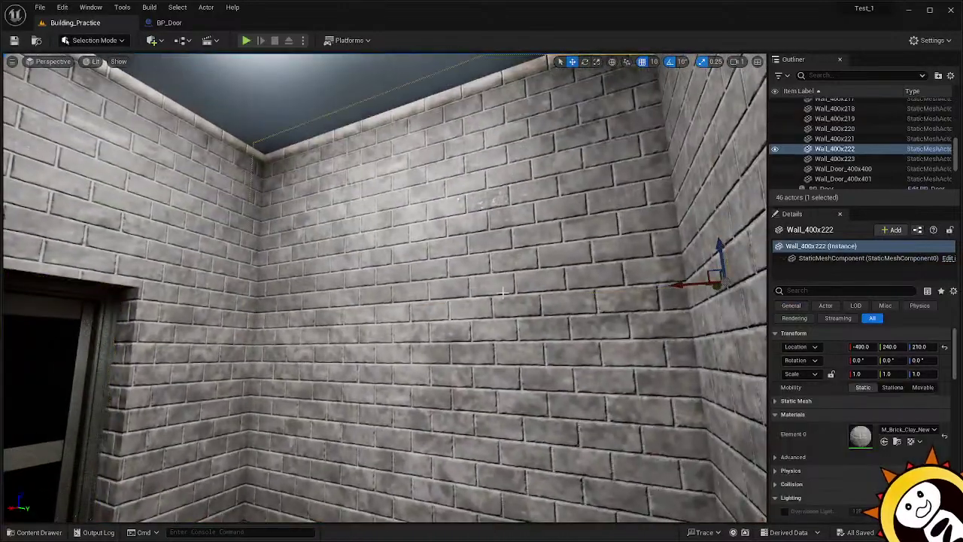
ctrl+click(471, 370)
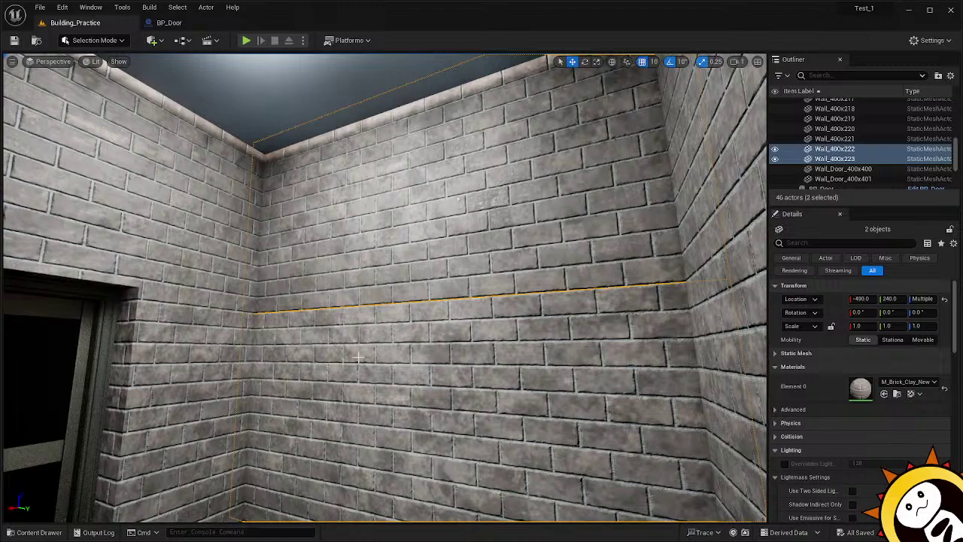
right_drag(358, 359, 426, 302)
click(271, 246)
ctrl+click(214, 229)
ctrl+click(219, 361)
ctrl+click(429, 164)
ctrl+click(445, 302)
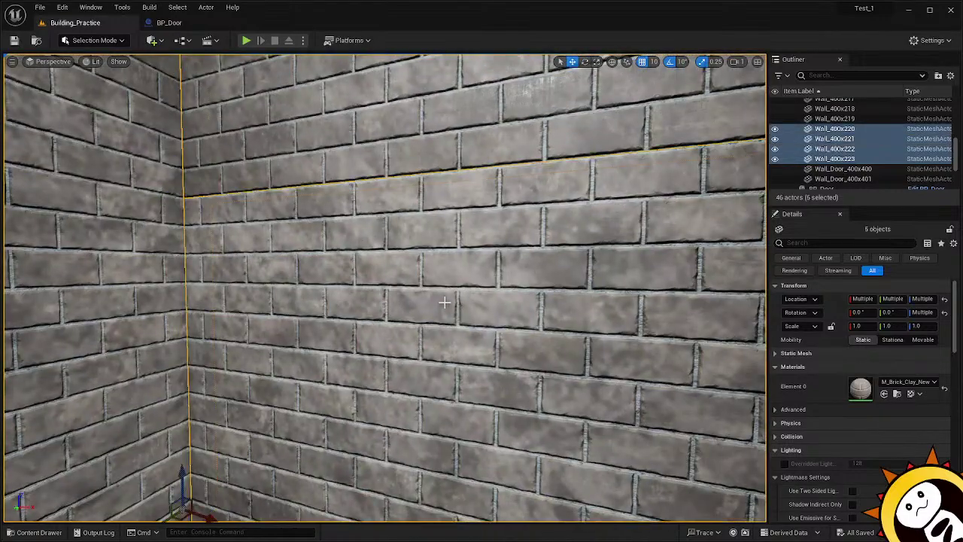
Browse the material assets for the selected walls' Element 0 and assign M_ClearCoat, checking how the walls look beside the door.
right_drag(443, 341, 218, 346)
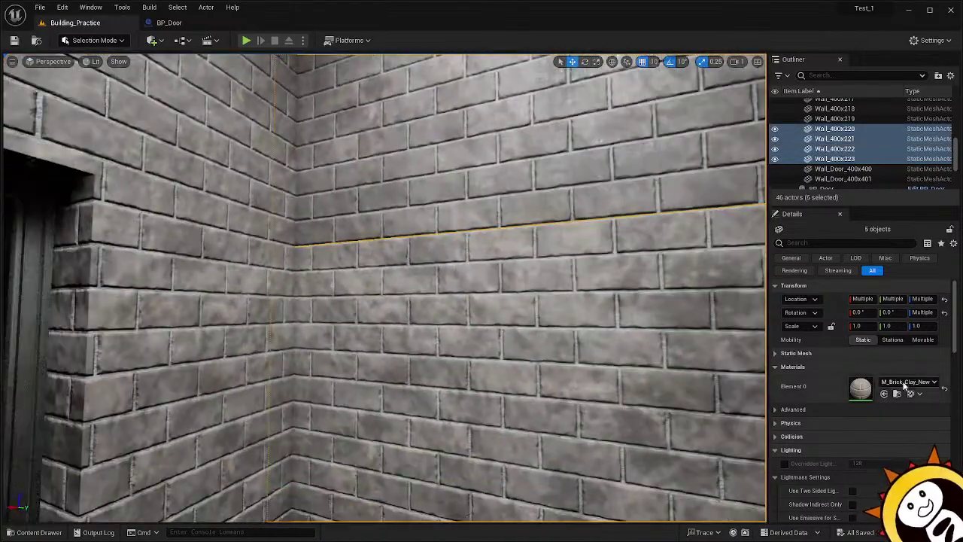
click(886, 384)
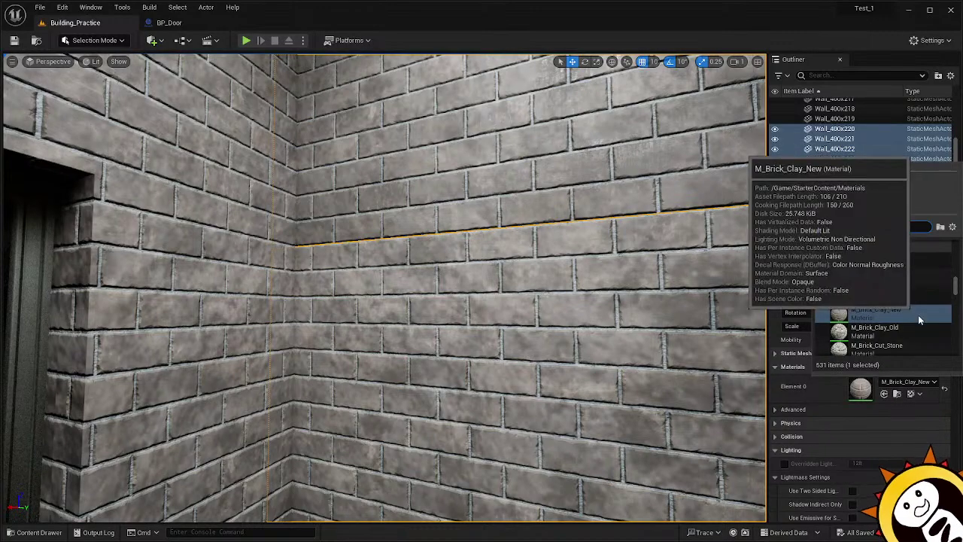
scroll(918, 314, up, 2)
scroll(918, 324, up, 3)
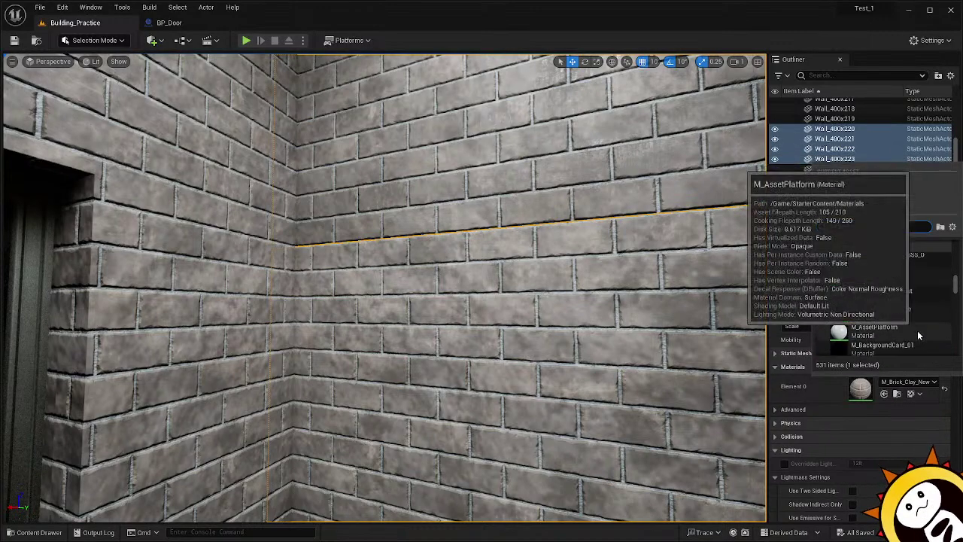
scroll(933, 298, up, 3)
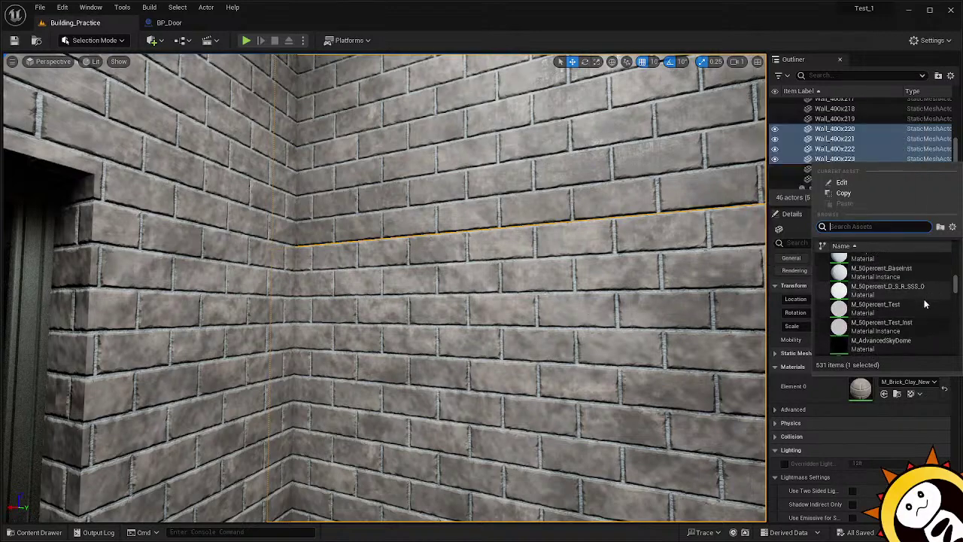
scroll(922, 316, up, 3)
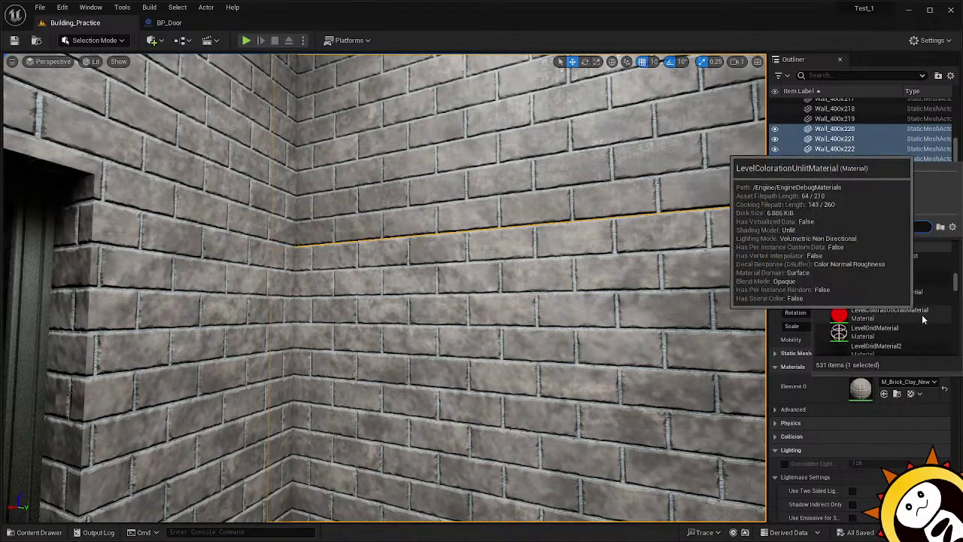
scroll(920, 329, up, 3)
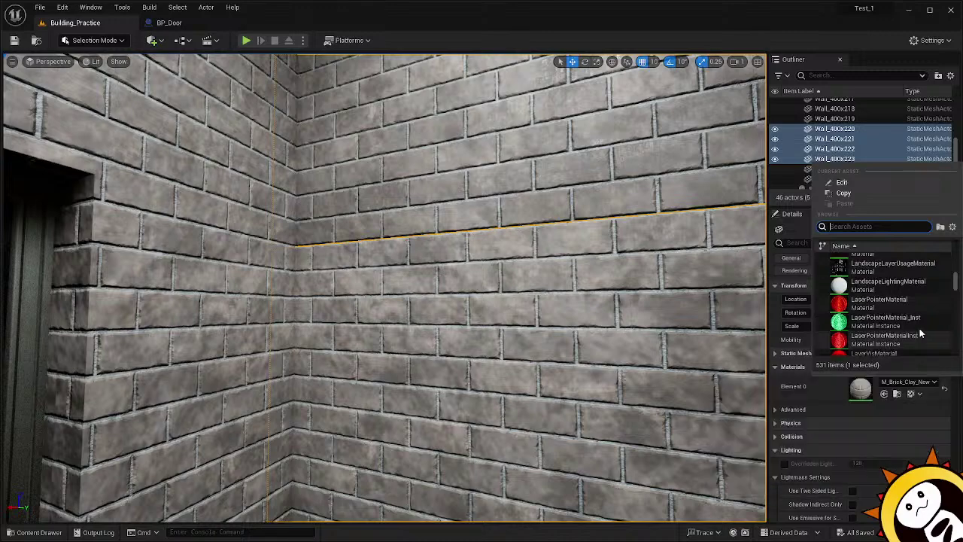
scroll(922, 329, up, 5)
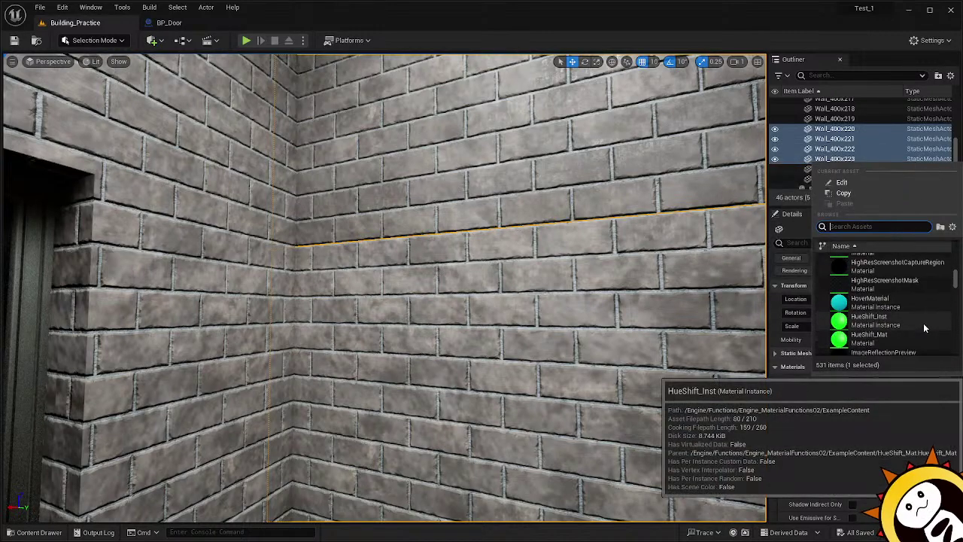
scroll(924, 322, down, 7)
scroll(923, 312, down, 10)
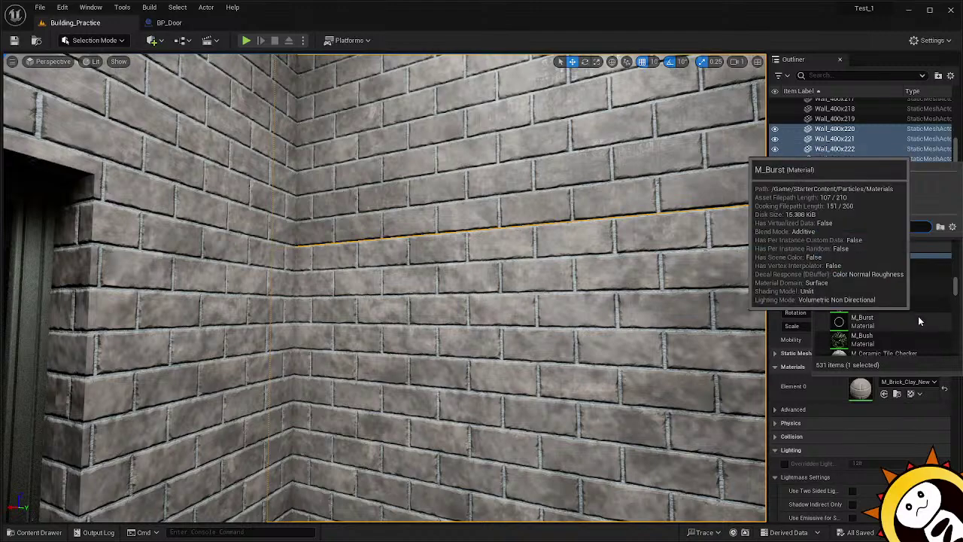
scroll(918, 316, down, 2)
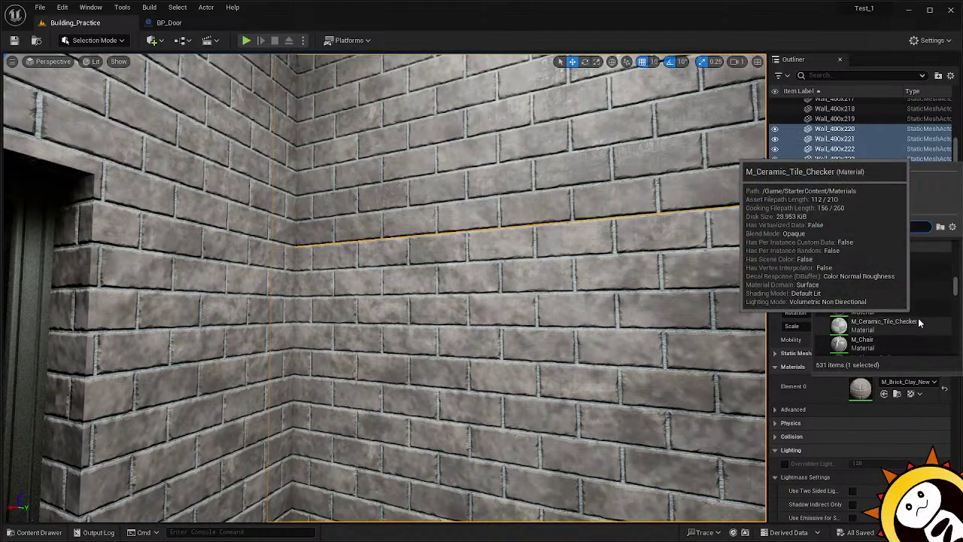
scroll(918, 322, down, 3)
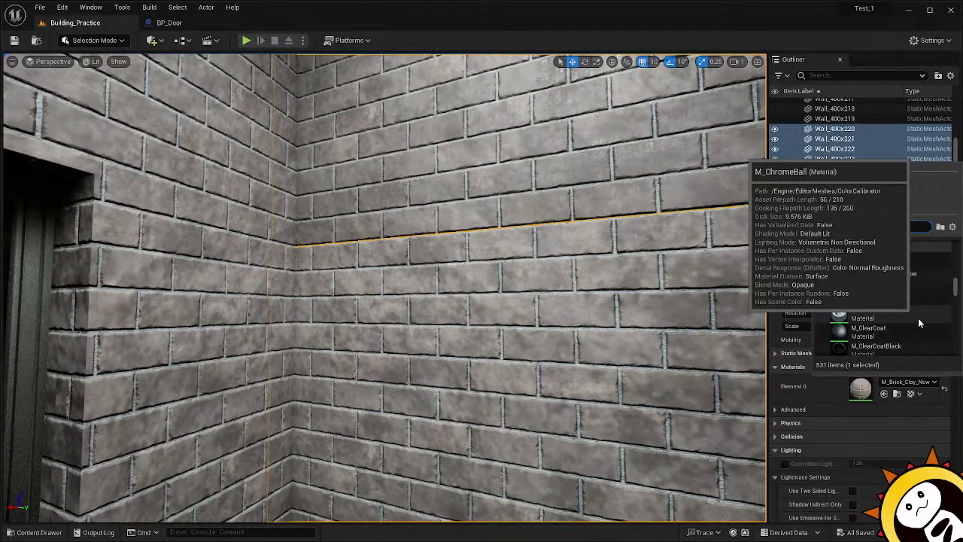
click(870, 332)
right_drag(477, 310, 624, 248)
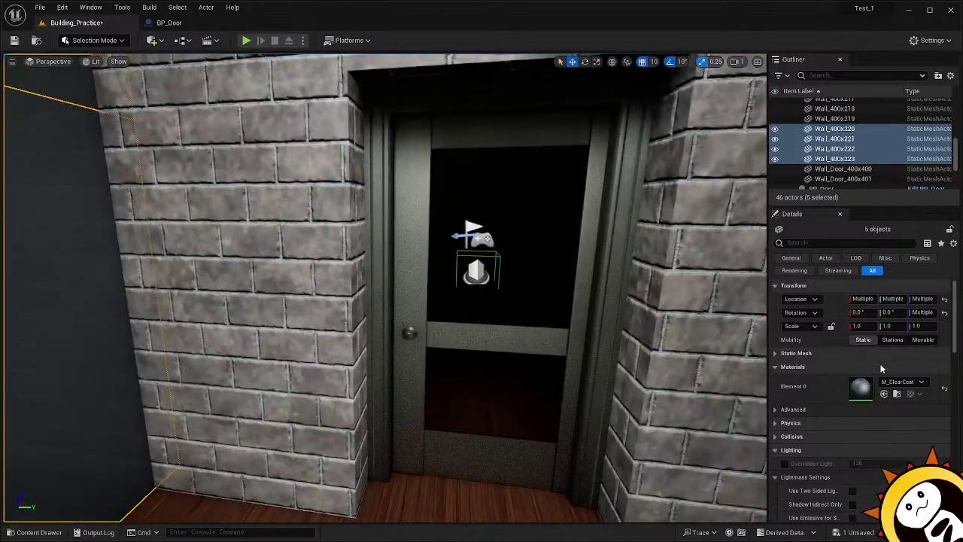
Try M_ClearCoatBlack as the selected walls' material, then switch them back to M_ClearCoat.
click(899, 382)
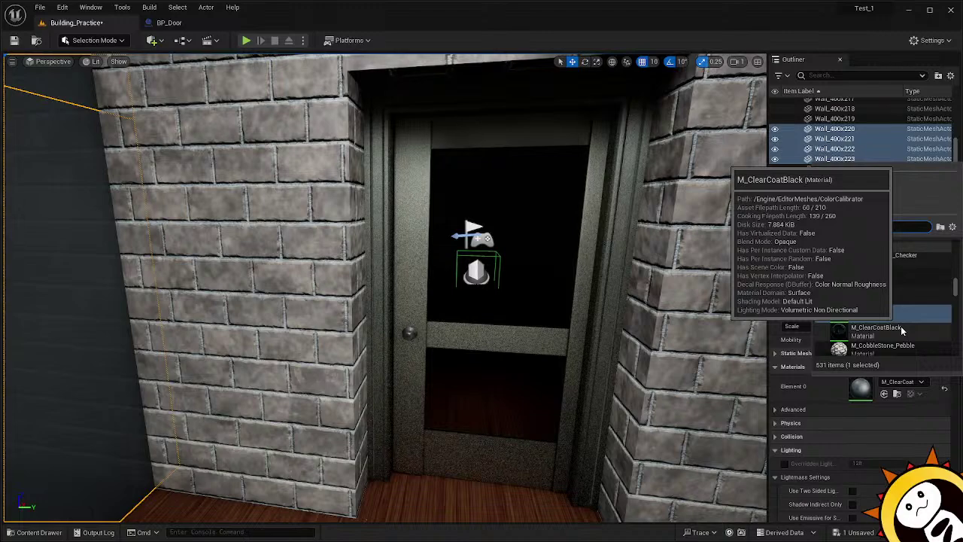
click(876, 329)
right_drag(448, 268, 354, 264)
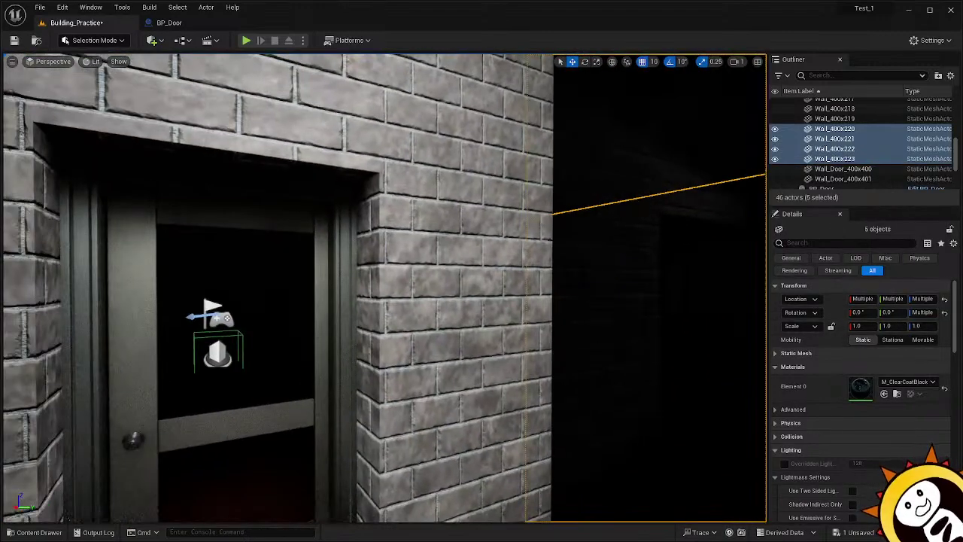
click(926, 383)
click(869, 296)
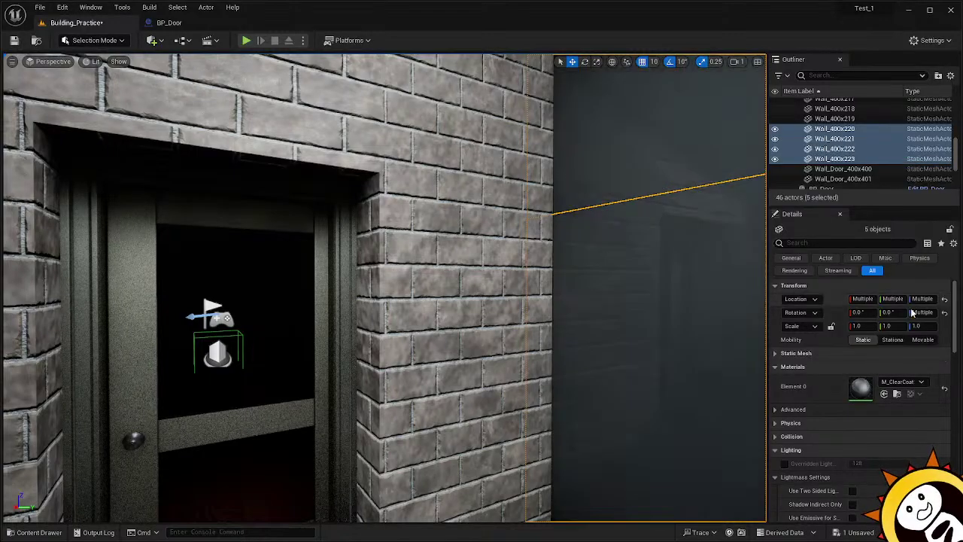
Try the M_ContentWindow material on the selected walls and look at its pattern on the wall surface.
click(920, 382)
scroll(915, 299, down, 5)
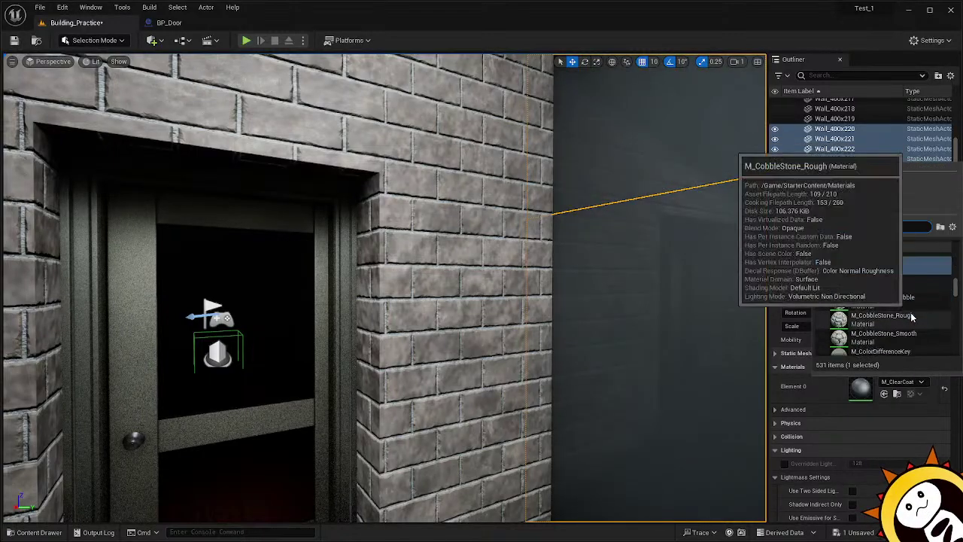
scroll(918, 320, down, 5)
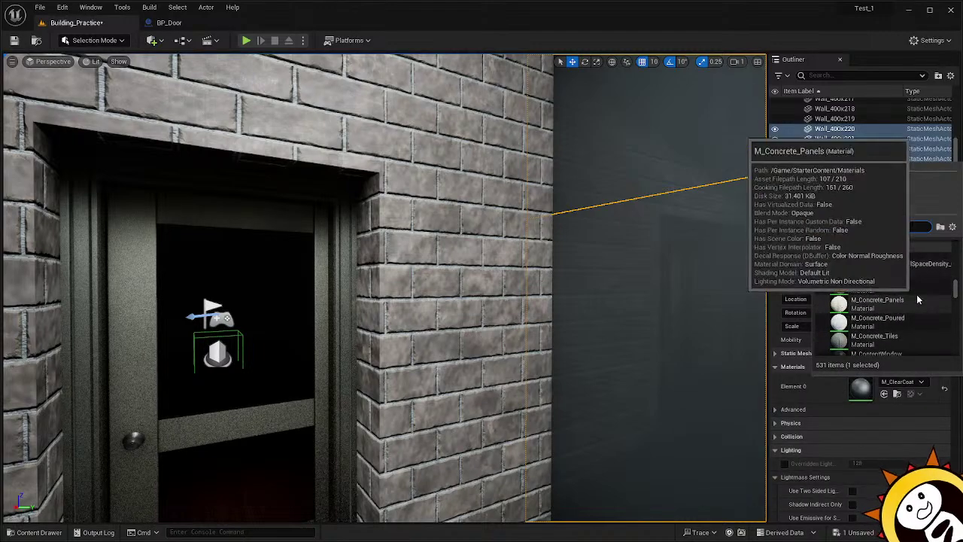
scroll(916, 293, down, 2)
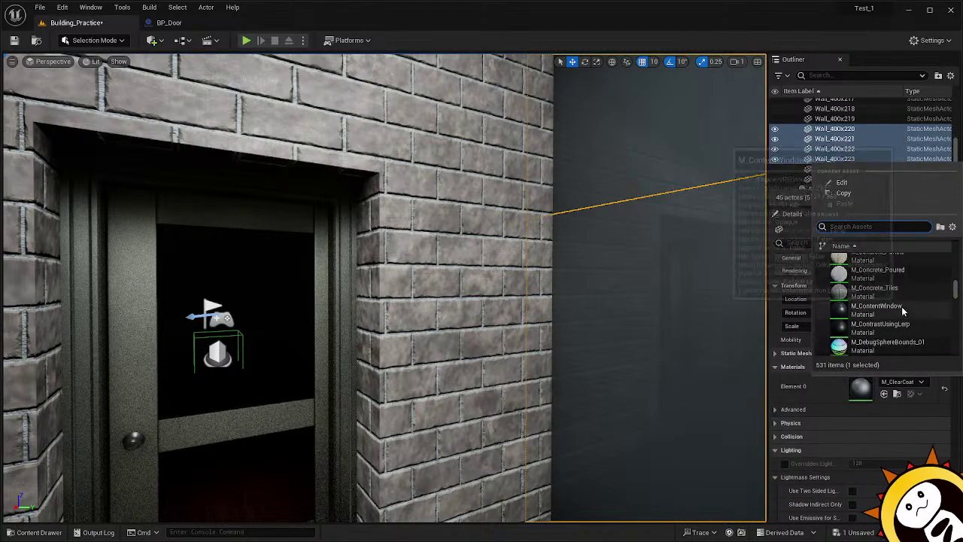
click(901, 306)
right_drag(383, 287, 602, 218)
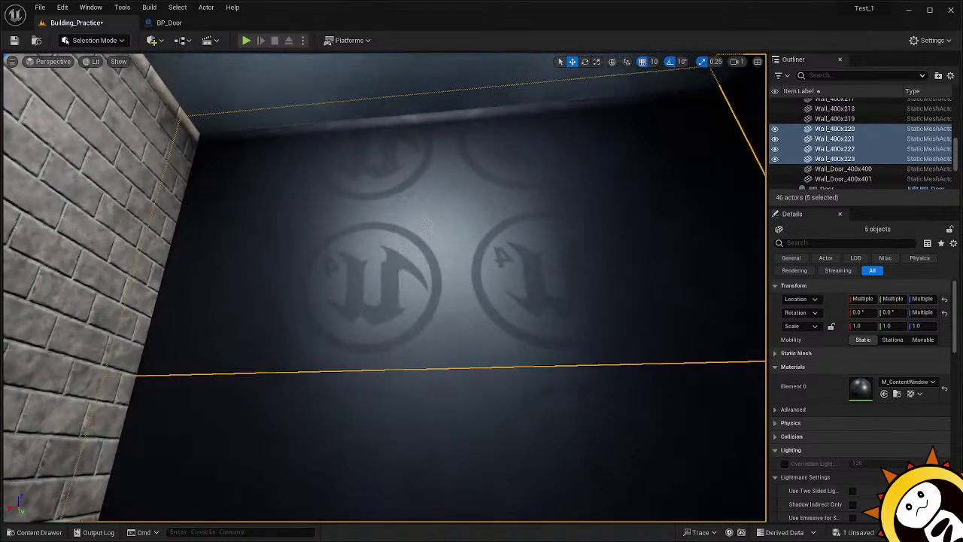
Look further through the available materials and try M_Floor_01 on the selected walls.
click(906, 383)
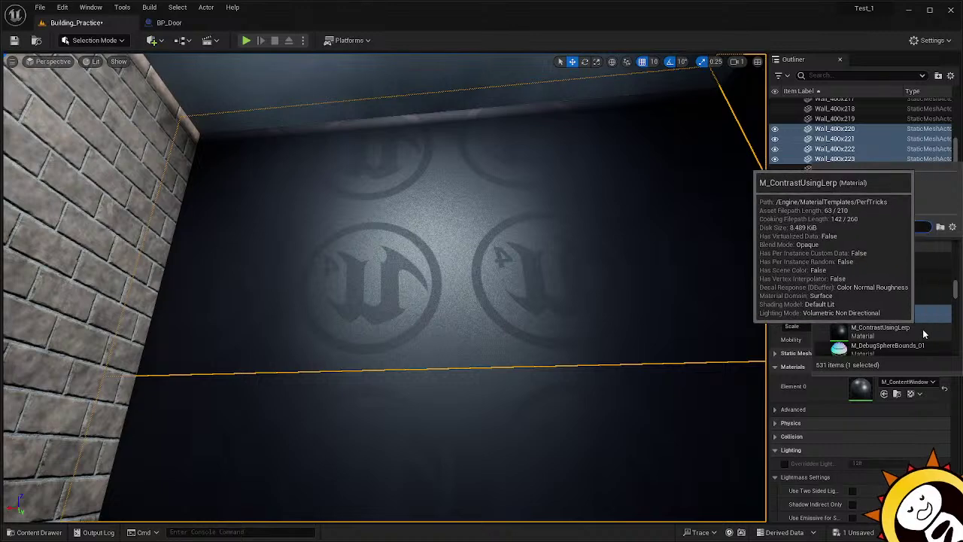
scroll(922, 329, down, 2)
scroll(922, 328, down, 2)
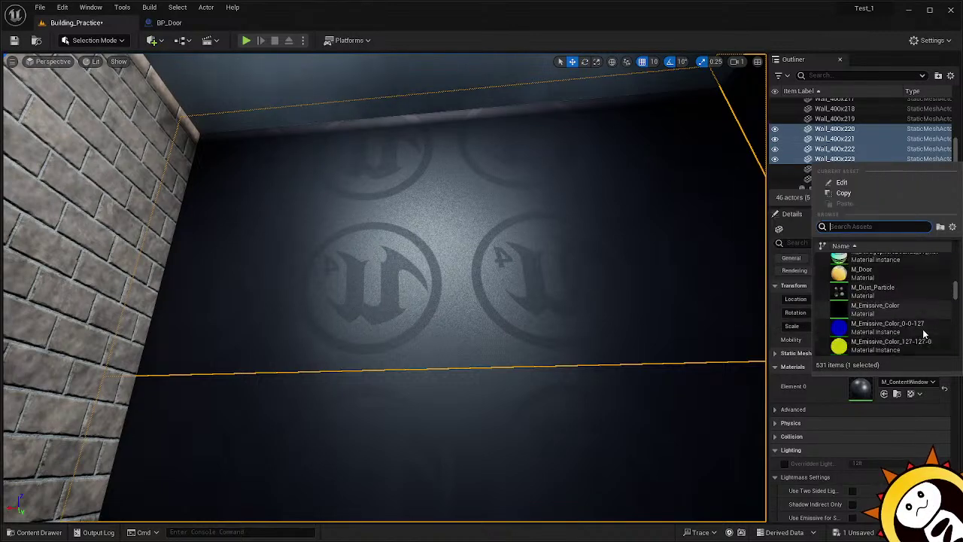
scroll(924, 334, down, 3)
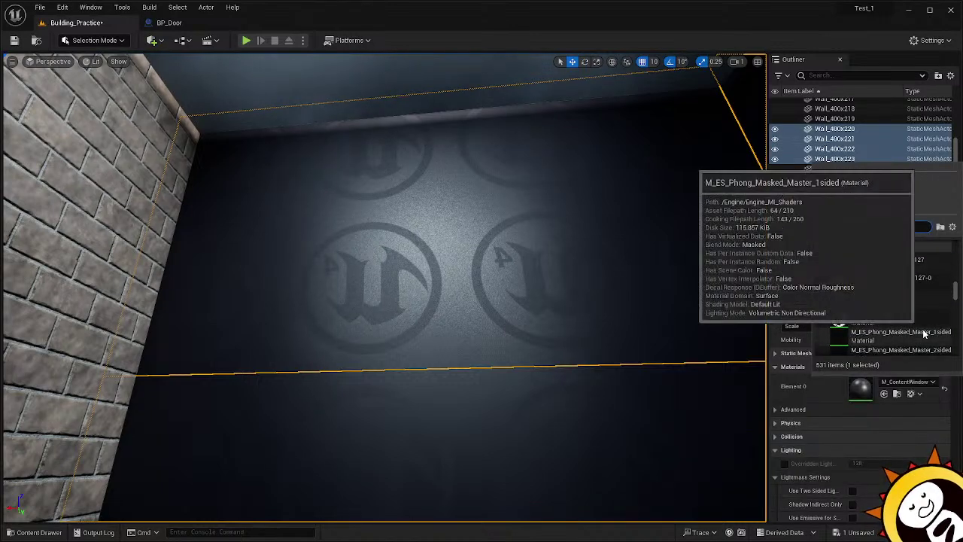
scroll(923, 331, down, 3)
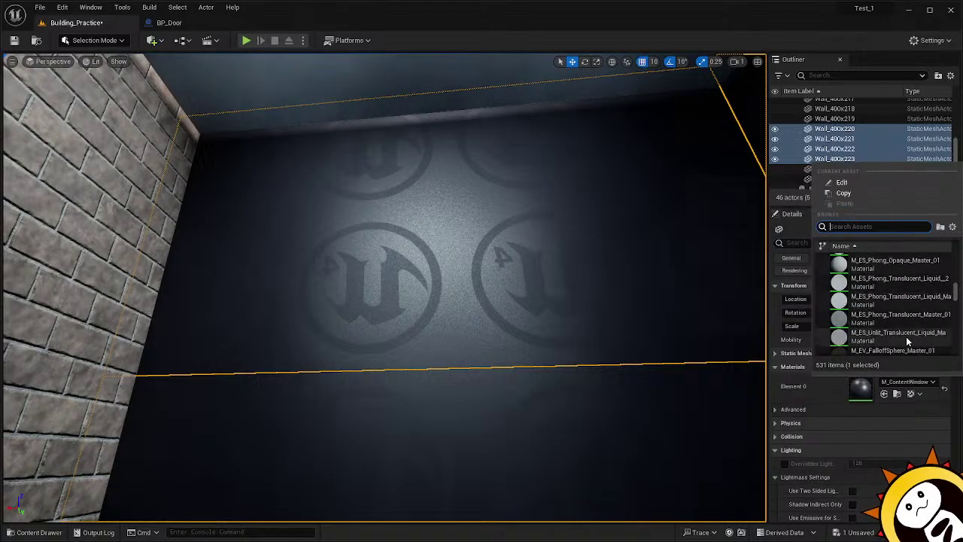
scroll(909, 337, down, 3)
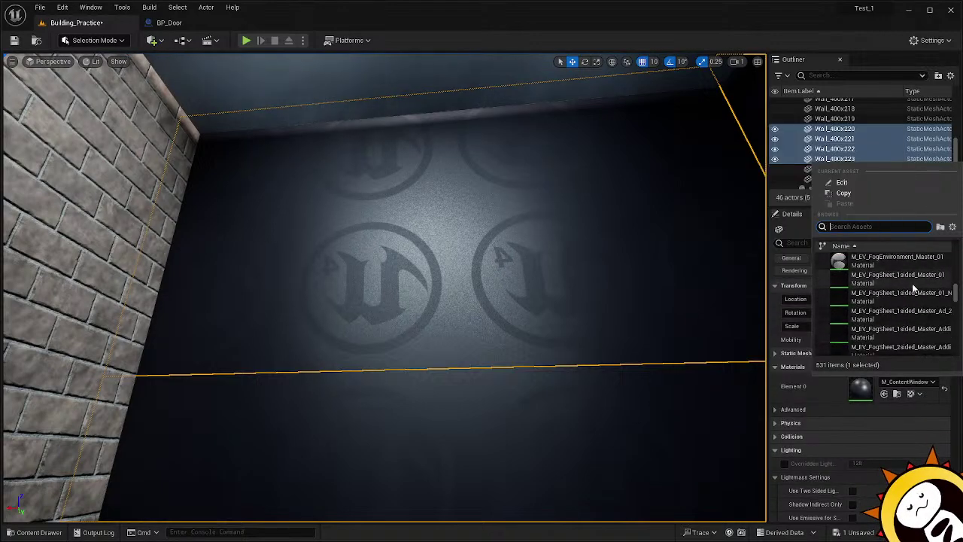
scroll(913, 289, down, 4)
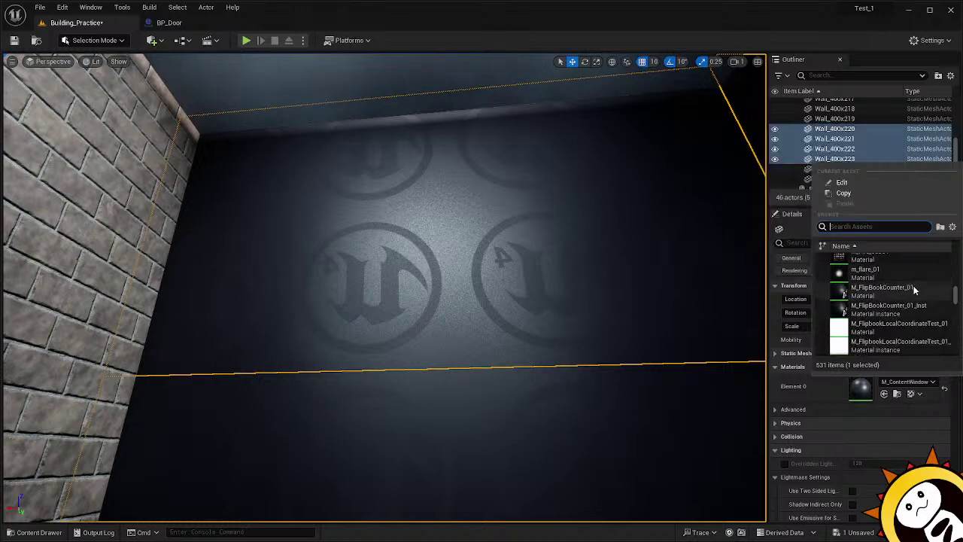
scroll(914, 289, down, 3)
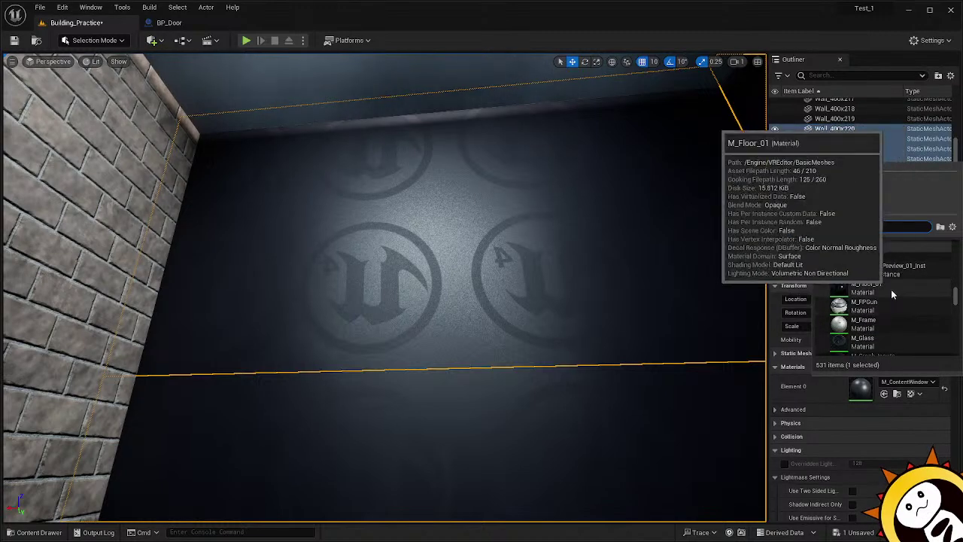
click(891, 289)
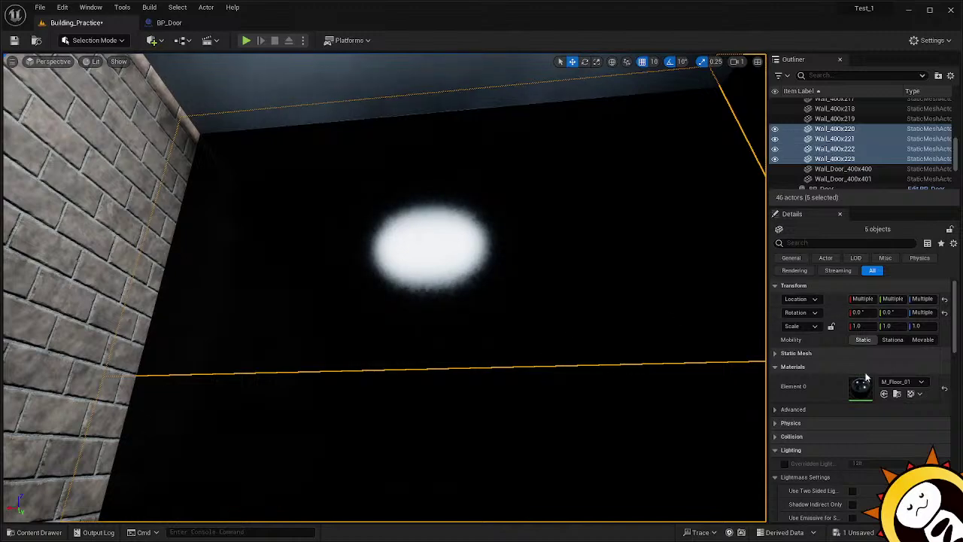
Try M_Frame on the selected walls, examine the surface up close, and replace it with M_Graph_Inputs.
click(896, 382)
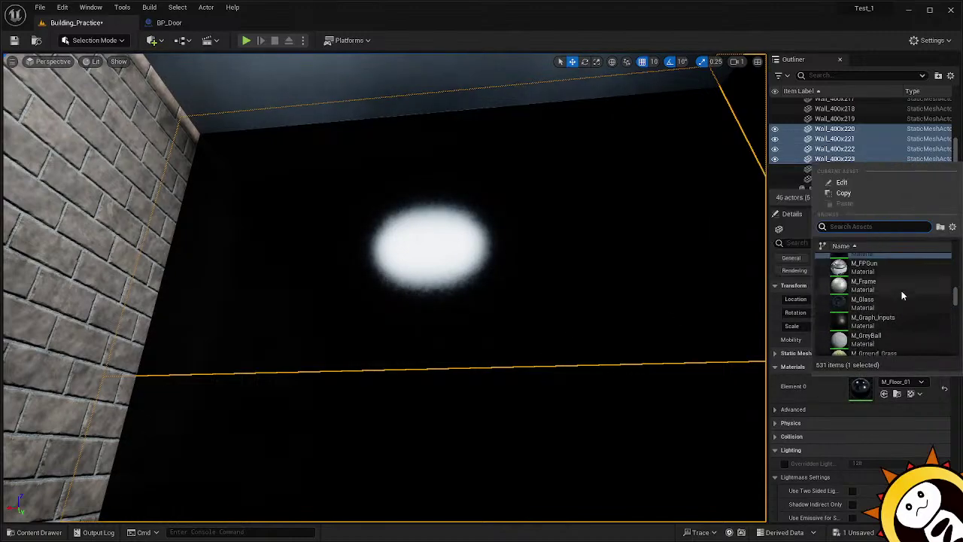
click(903, 286)
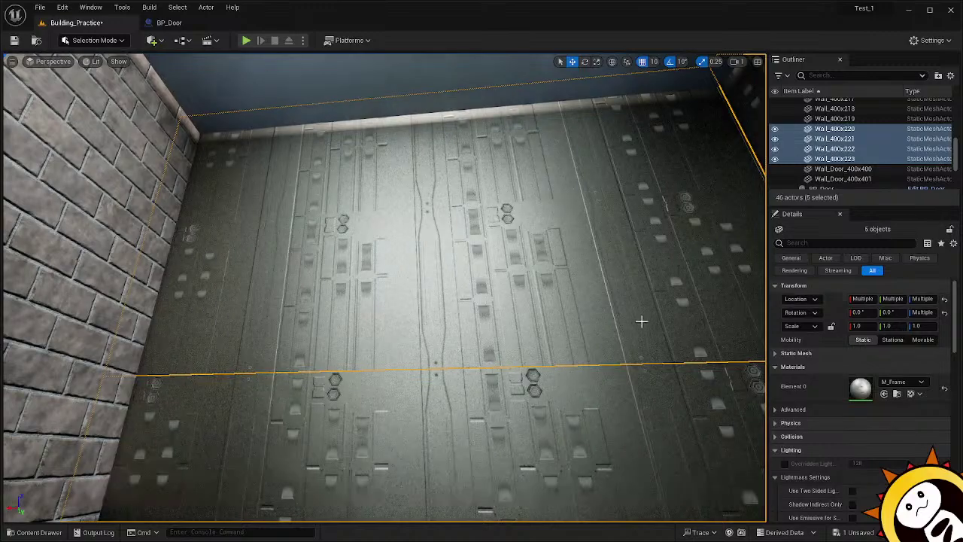
right_drag(630, 314, 553, 357)
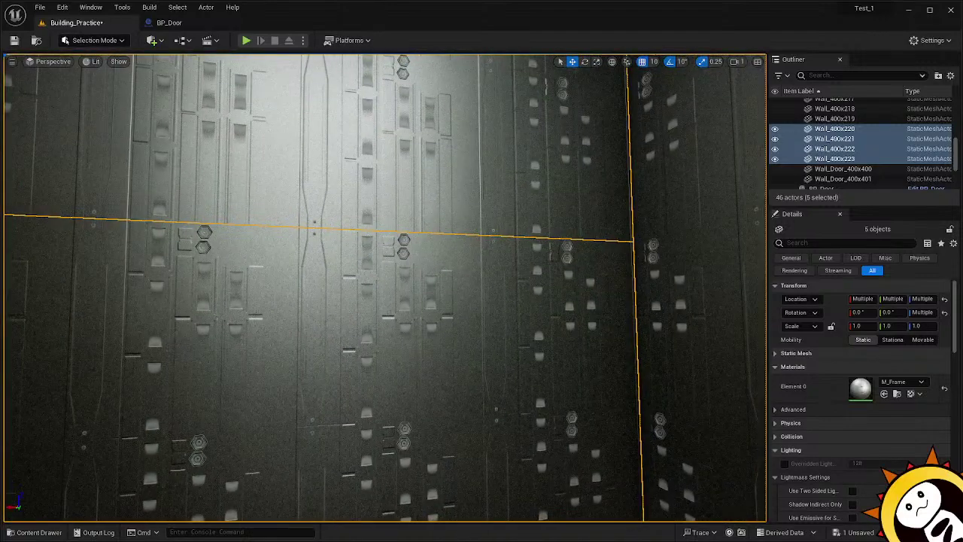
click(903, 381)
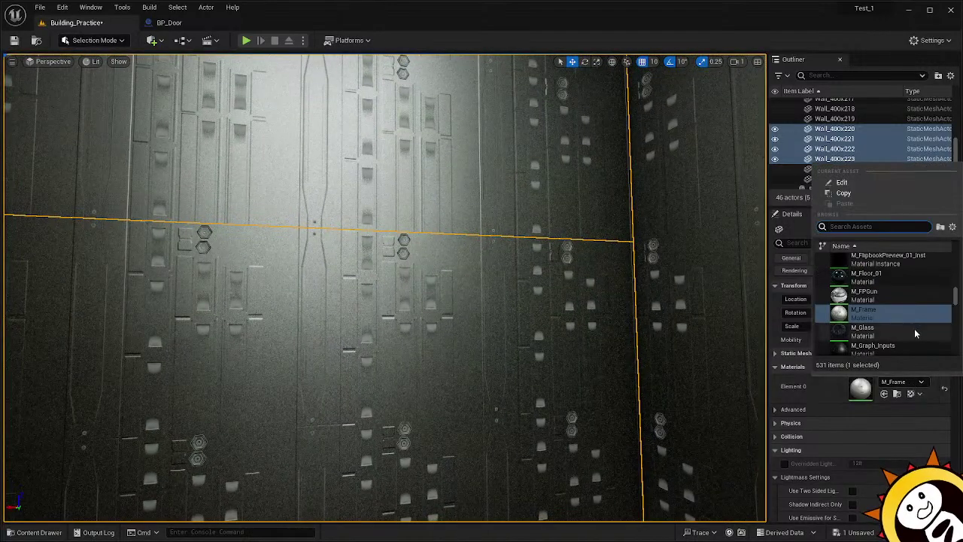
click(914, 329)
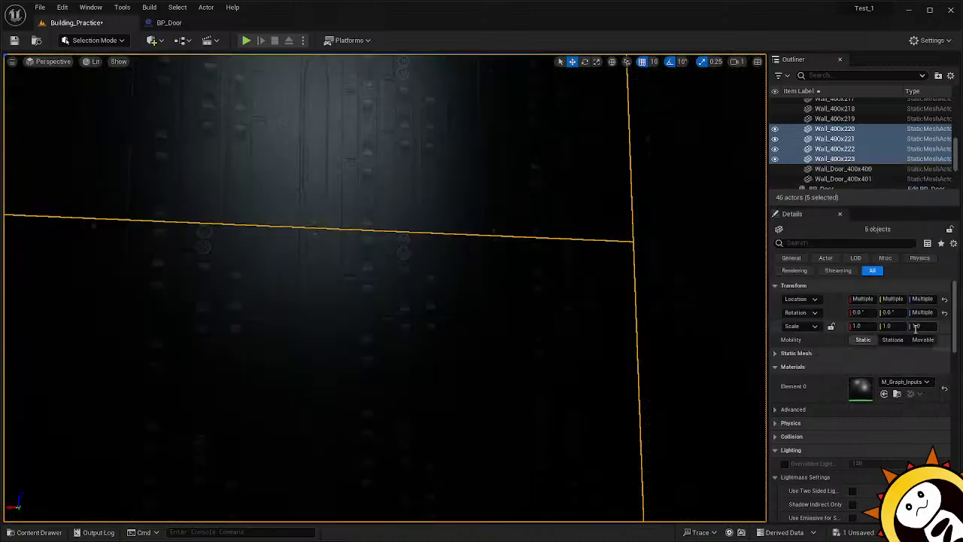
Try M_Glass on the selected walls, look at it in the room's corner, and replace it with M_GreyBall.
click(908, 384)
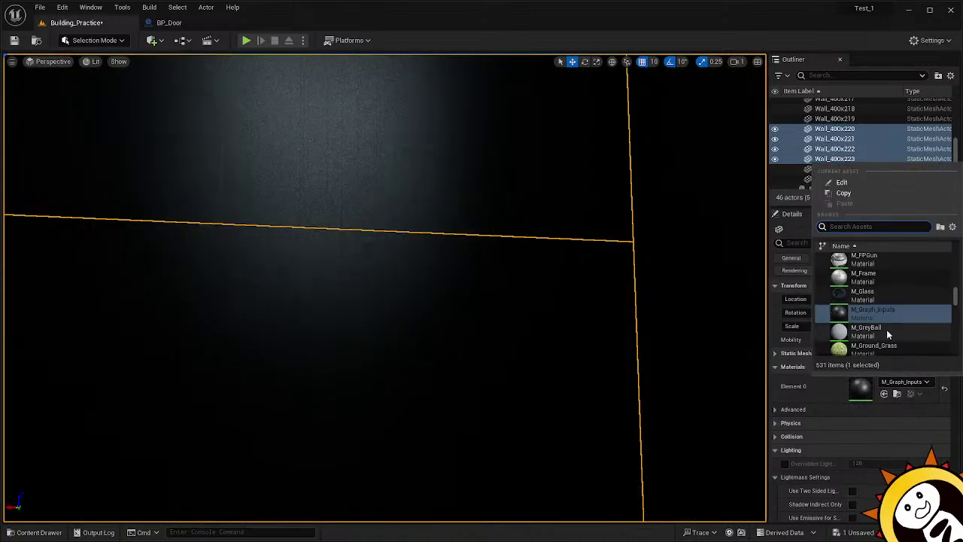
click(901, 305)
right_drag(689, 328, 572, 256)
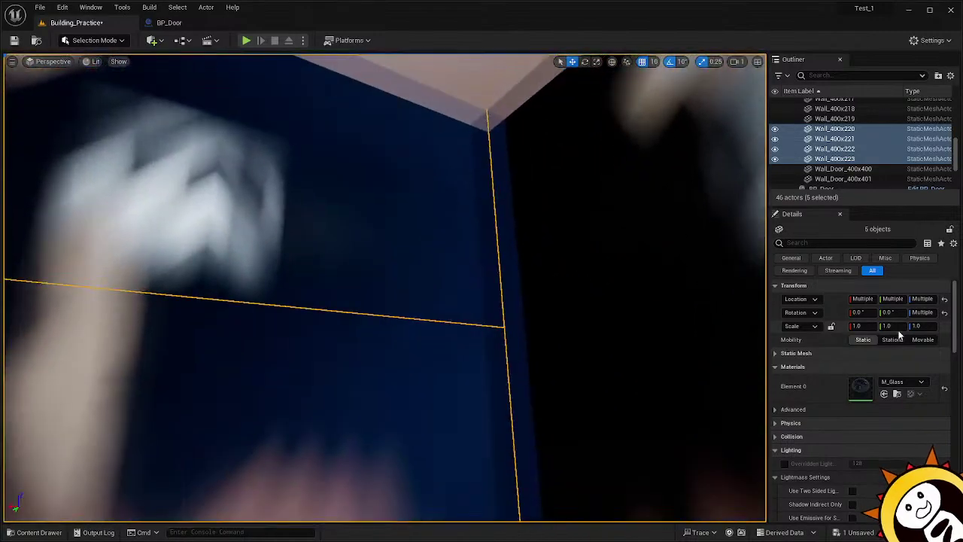
click(903, 382)
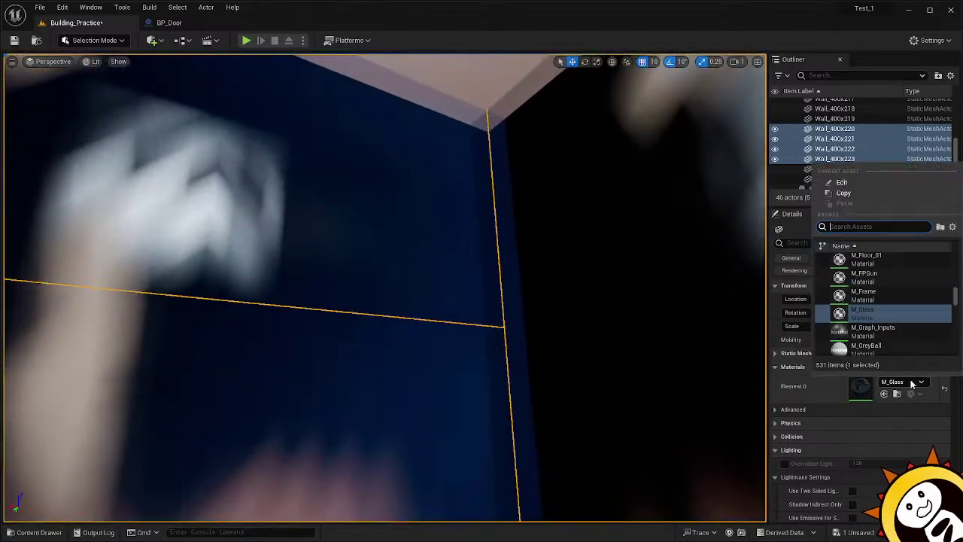
click(916, 320)
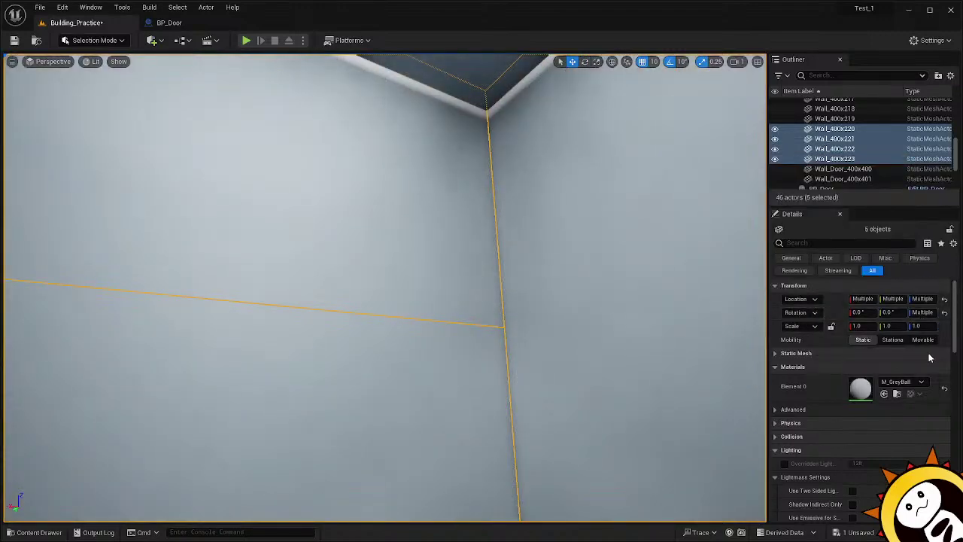
Look further through the available materials and try M_Mat_UnrealTech on the selected walls.
click(907, 381)
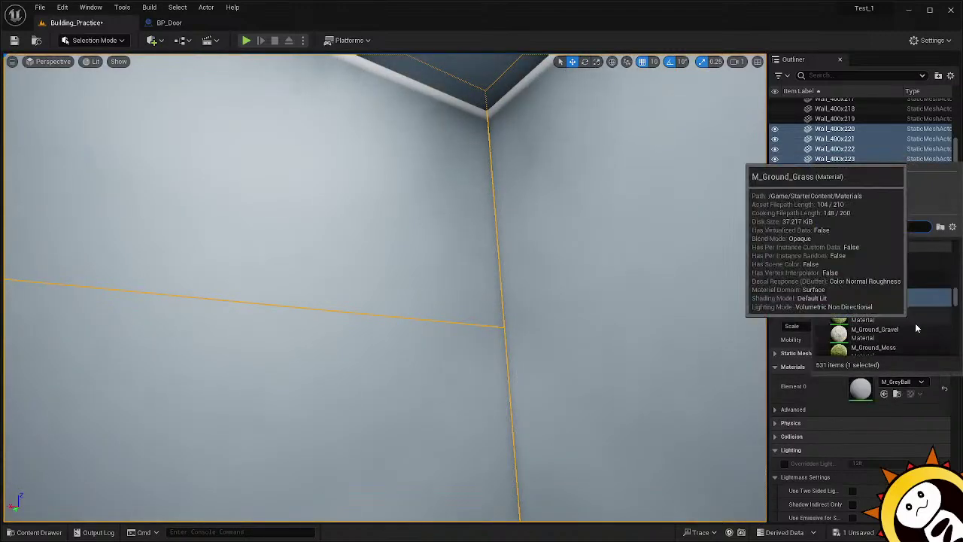
scroll(915, 323, down, 1)
scroll(915, 324, down, 2)
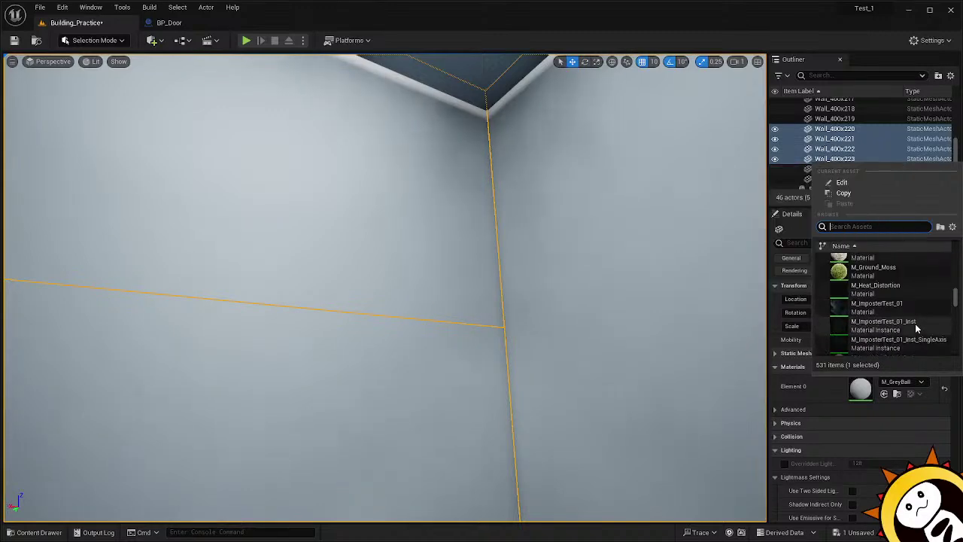
scroll(915, 324, down, 4)
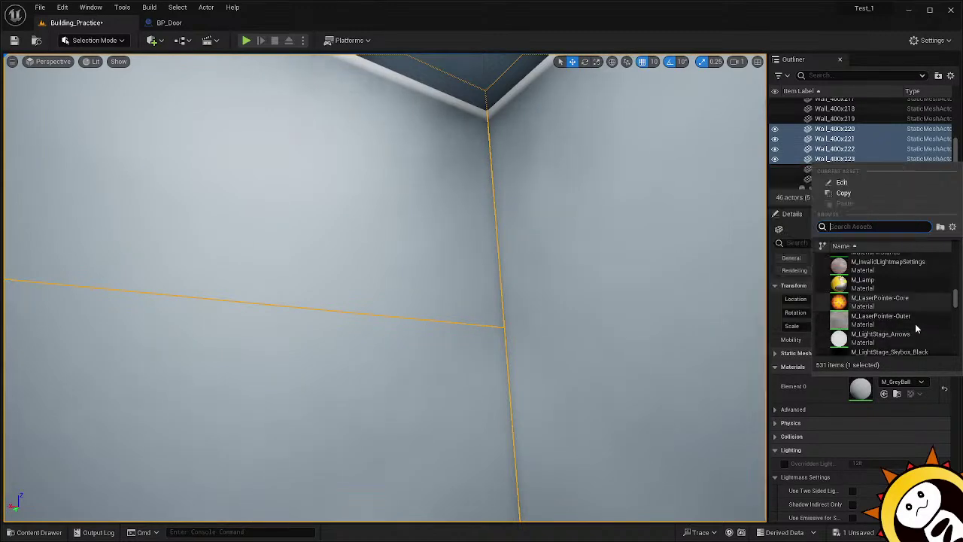
scroll(916, 328, down, 1)
scroll(915, 324, down, 3)
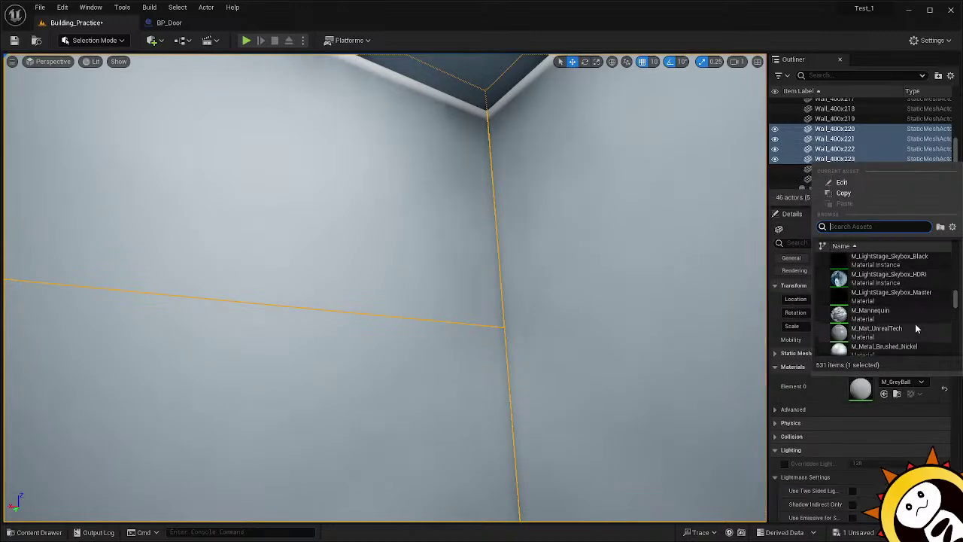
click(877, 314)
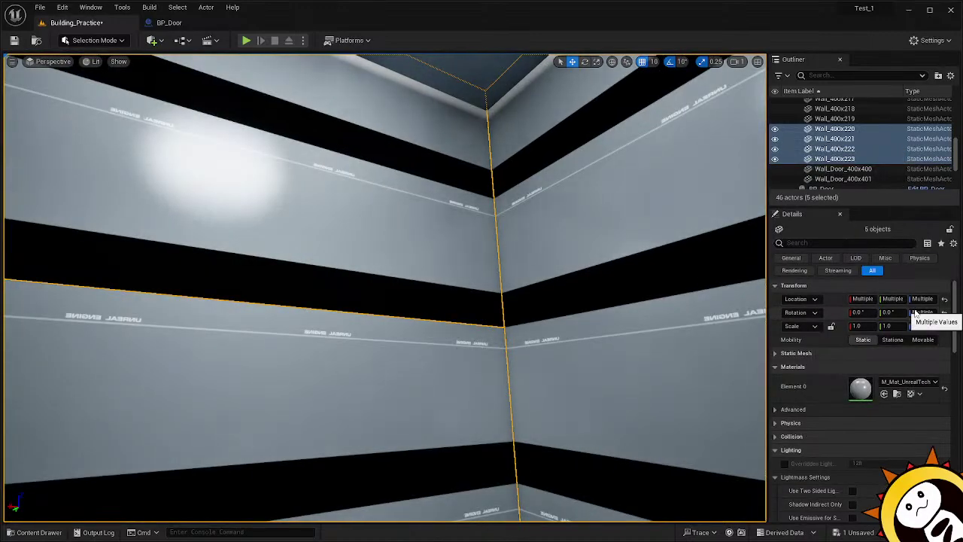
Try M_Metal_Burnished_Steel and then M_Metal_Copper on the selected walls, examining each surface in the room.
click(926, 381)
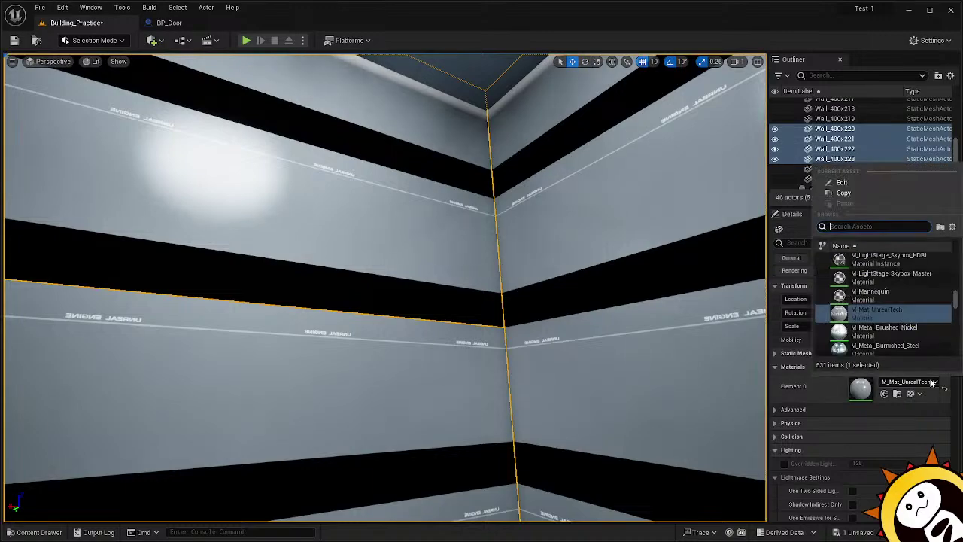
click(916, 331)
right_drag(604, 336, 626, 323)
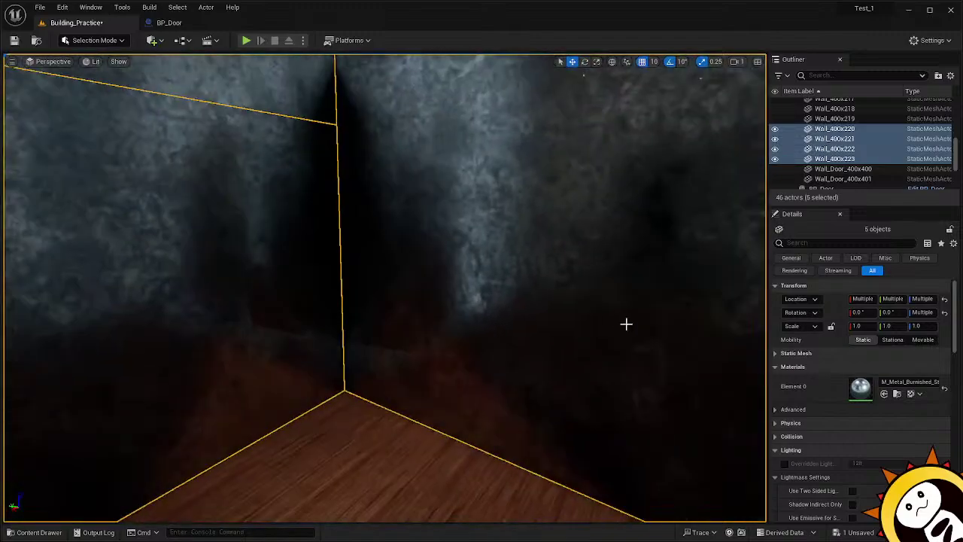
click(911, 382)
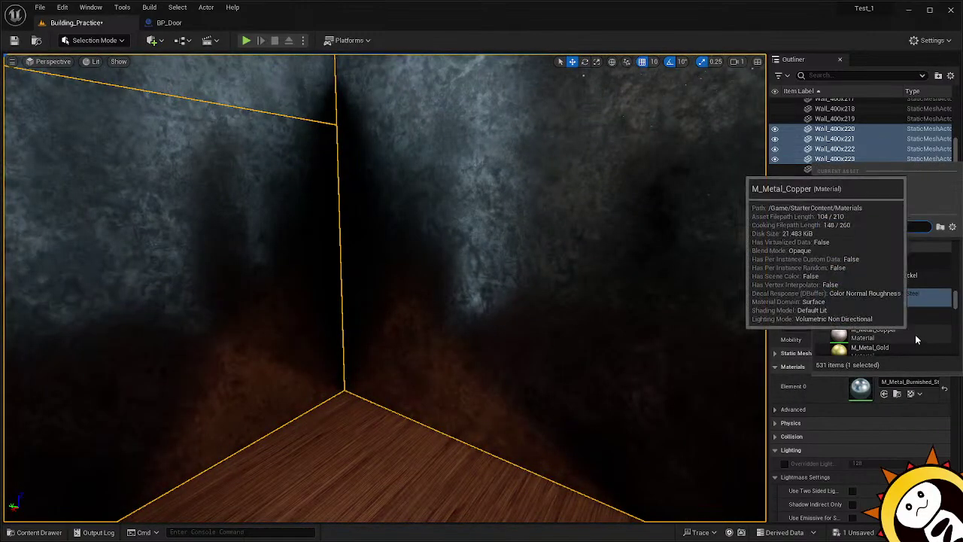
click(916, 340)
right_drag(602, 331, 602, 331)
right_drag(734, 321, 734, 322)
Assign M_Metal_Chrome to the selected walls and check its look around the room up to the door.
click(921, 384)
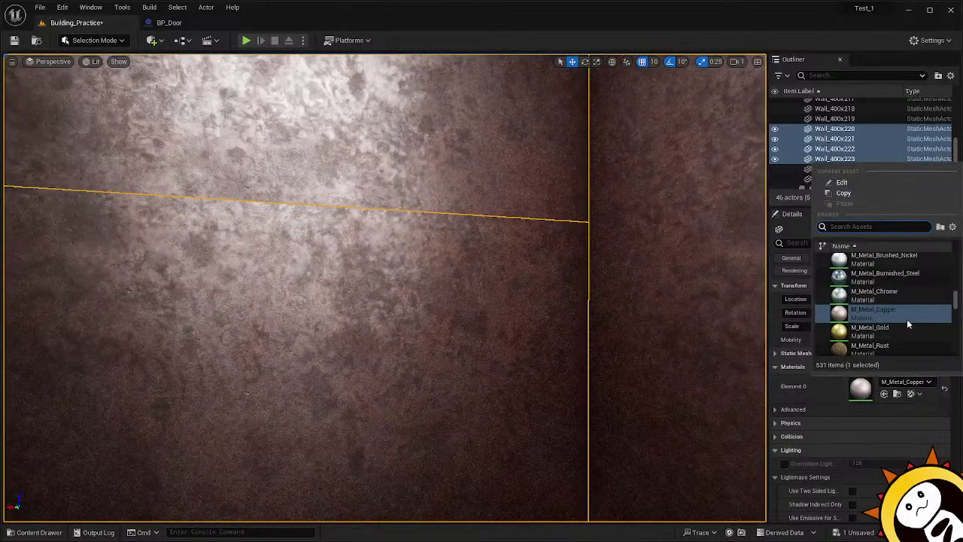
click(910, 292)
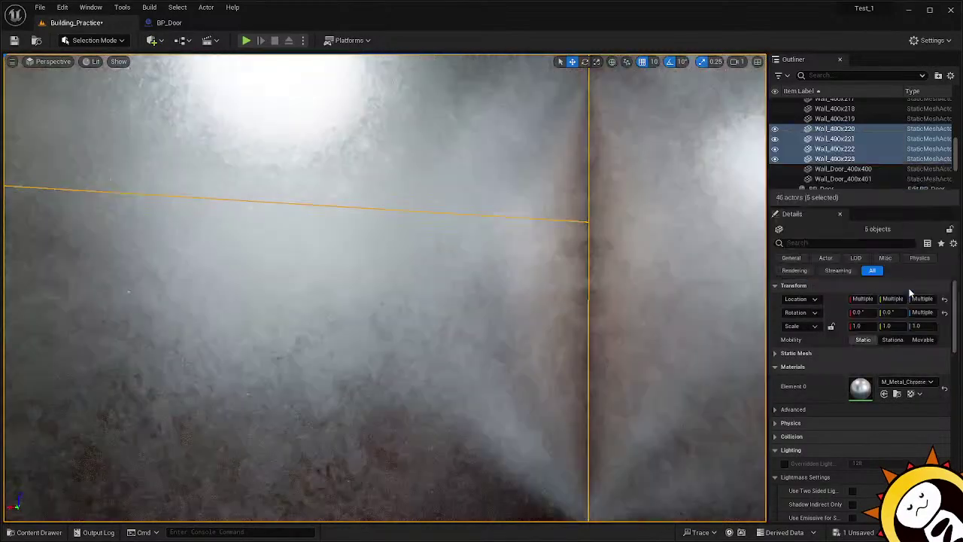
right_drag(585, 346, 585, 346)
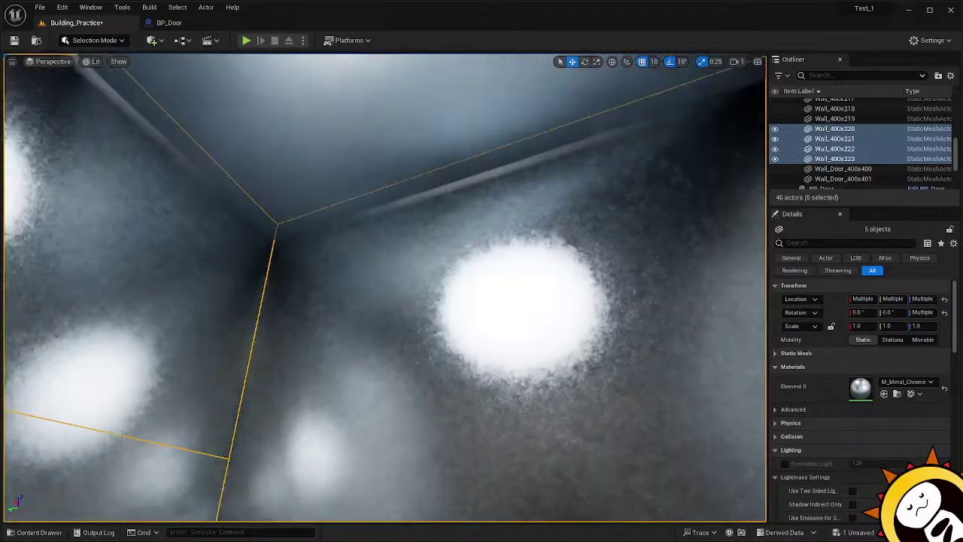
right_drag(332, 331, 333, 331)
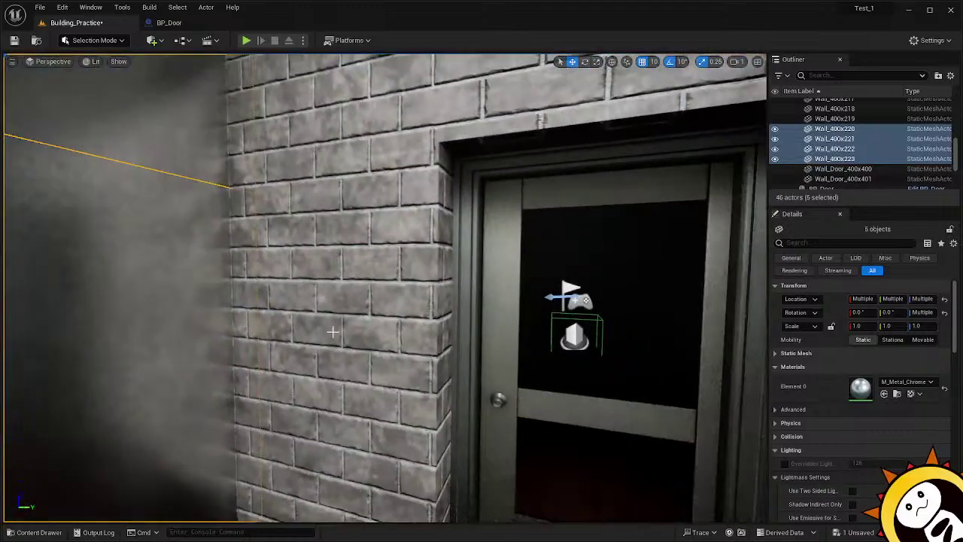
Search the materials for "metal" and assign M_Metal_Chrome to the brick wall around the door, Wall_Door_400x401.
click(383, 267)
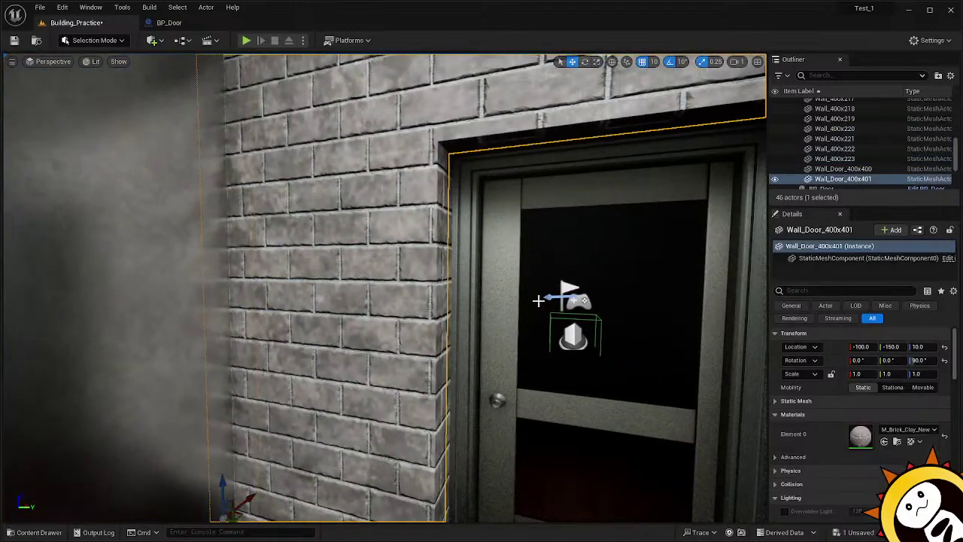
click(934, 430)
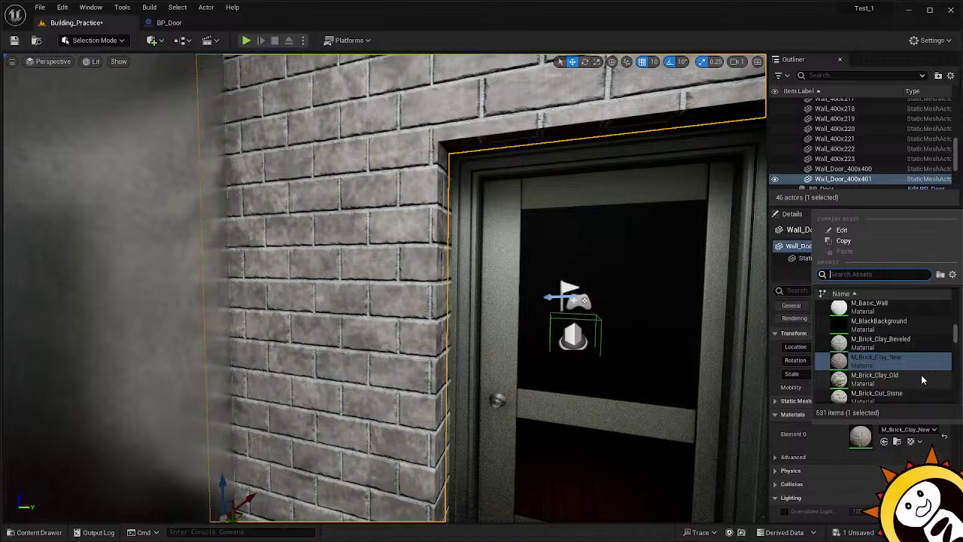
click(118, 312)
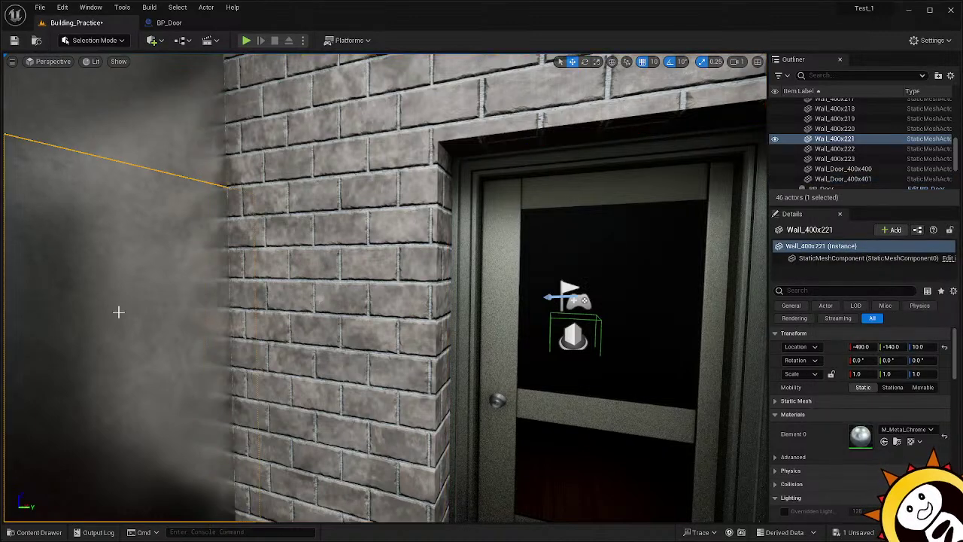
click(423, 334)
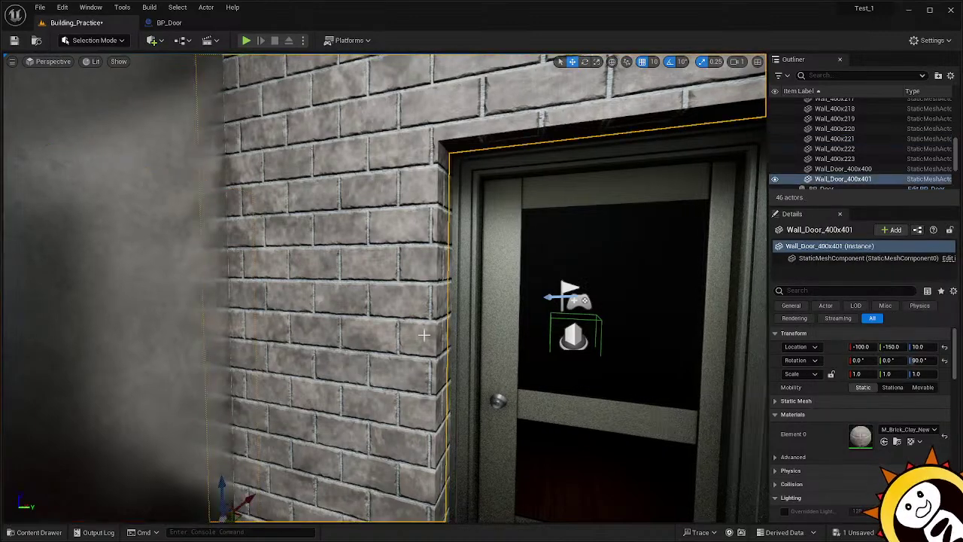
click(925, 430)
text(metal)
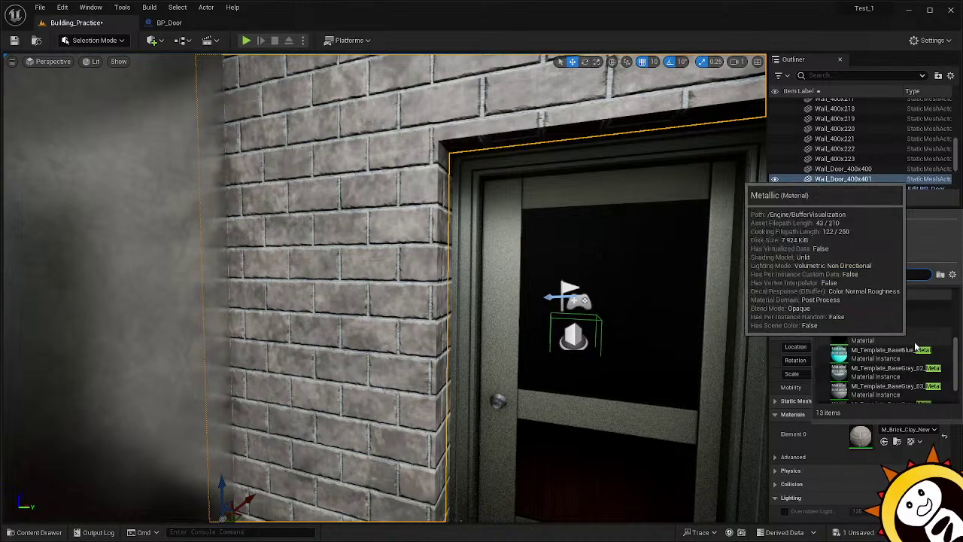
scroll(918, 343, up, 4)
scroll(919, 340, up, 1)
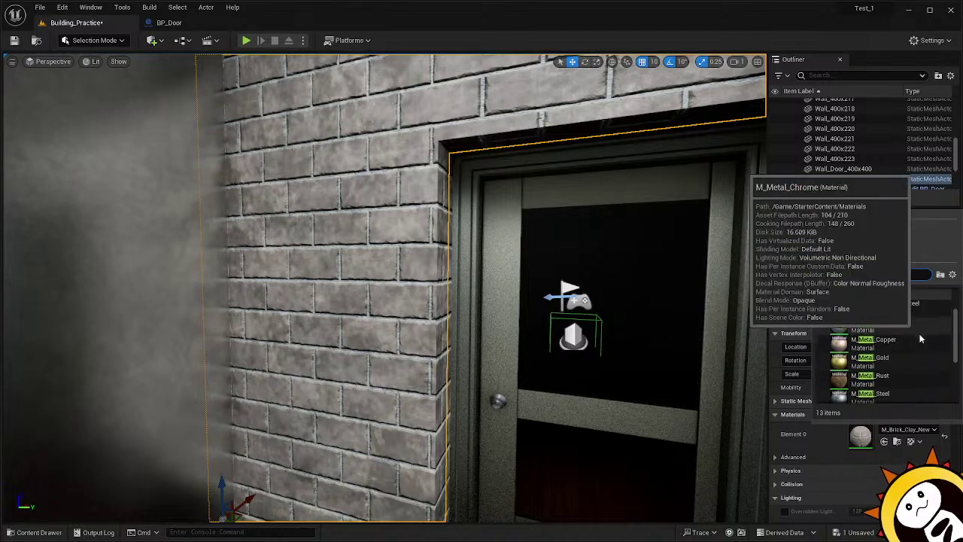
click(908, 328)
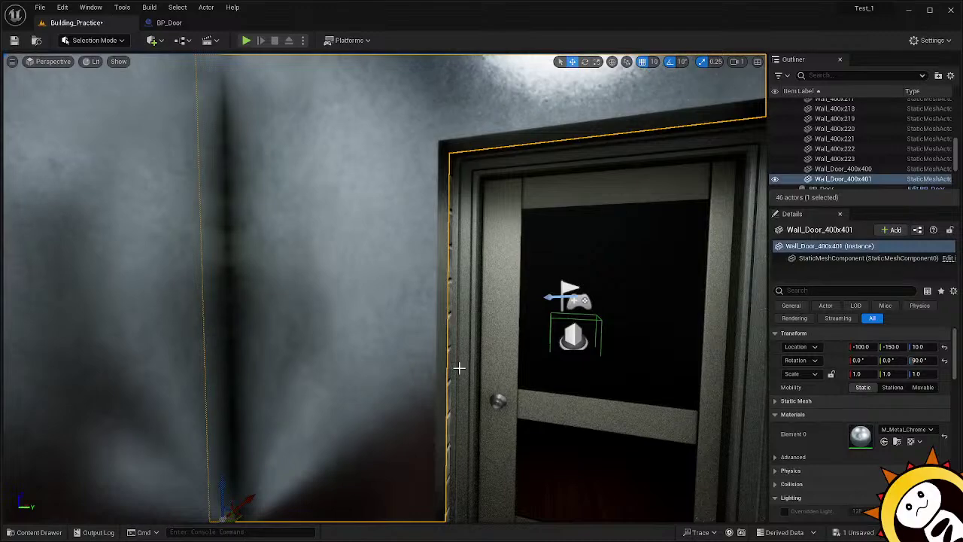
Select the wooden floor piece Floor_400x408 inside the small room by the door.
right_drag(459, 368, 497, 361)
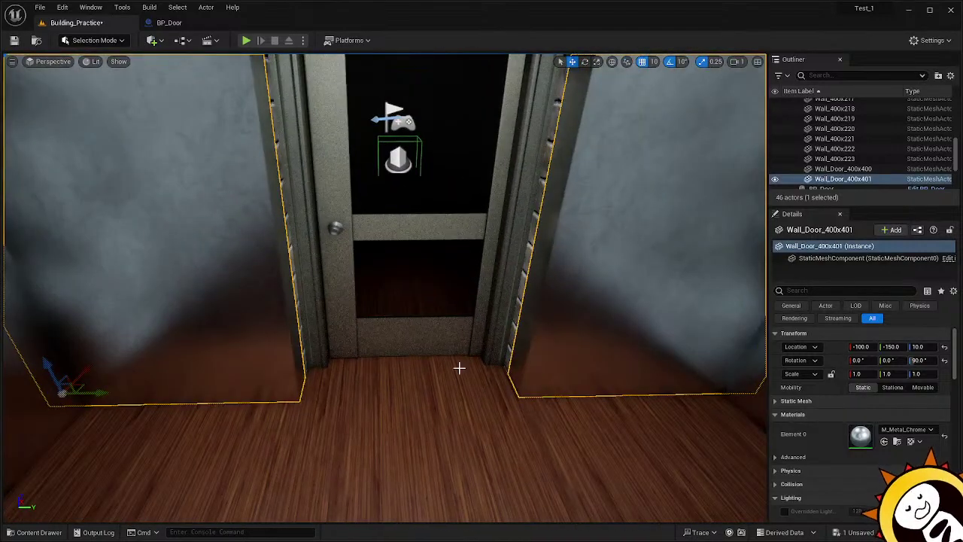
click(410, 437)
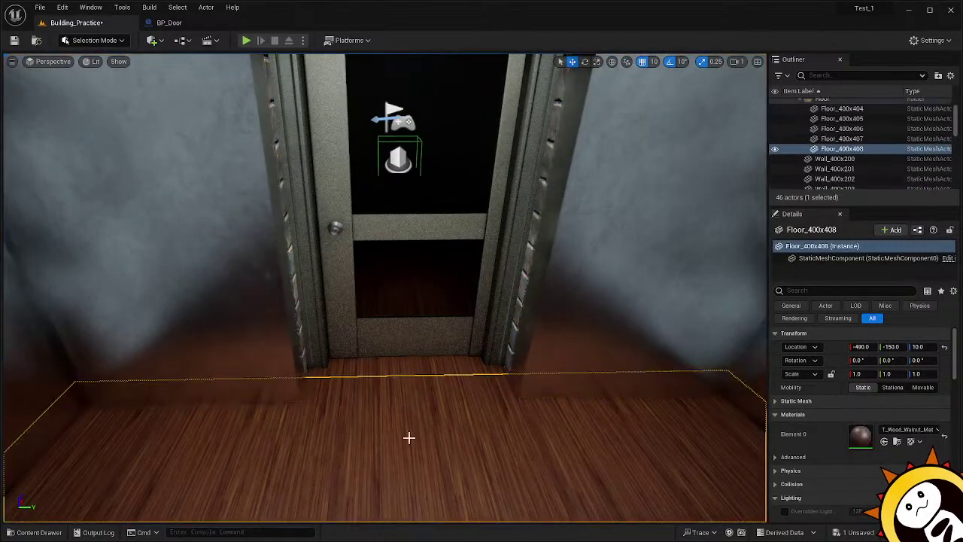
drag(457, 414, 455, 369)
right_drag(456, 368, 471, 389)
right_drag(514, 312, 511, 388)
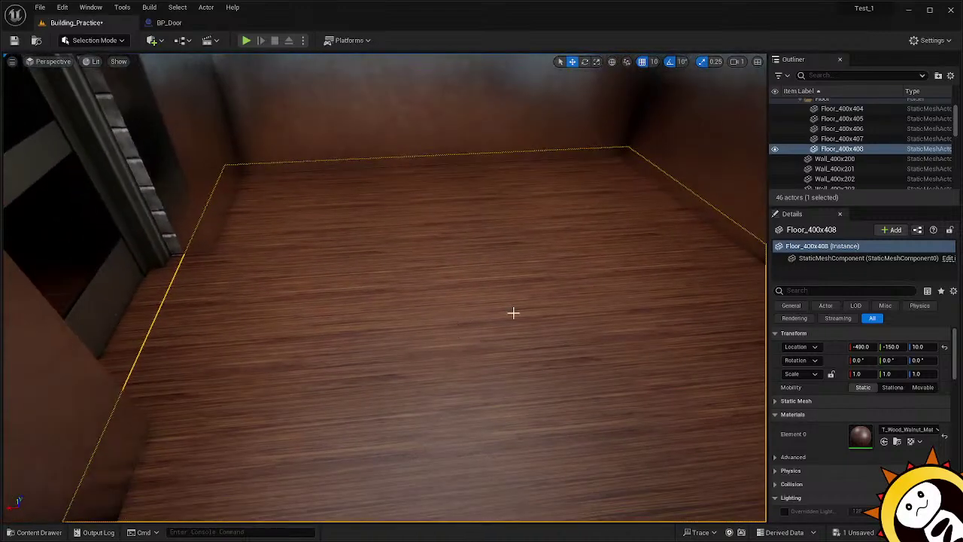
Browse the available materials and try MI_Shell_128_MUV on Floor_400x408, examining the surface in the room.
click(906, 429)
scroll(937, 352, down, 5)
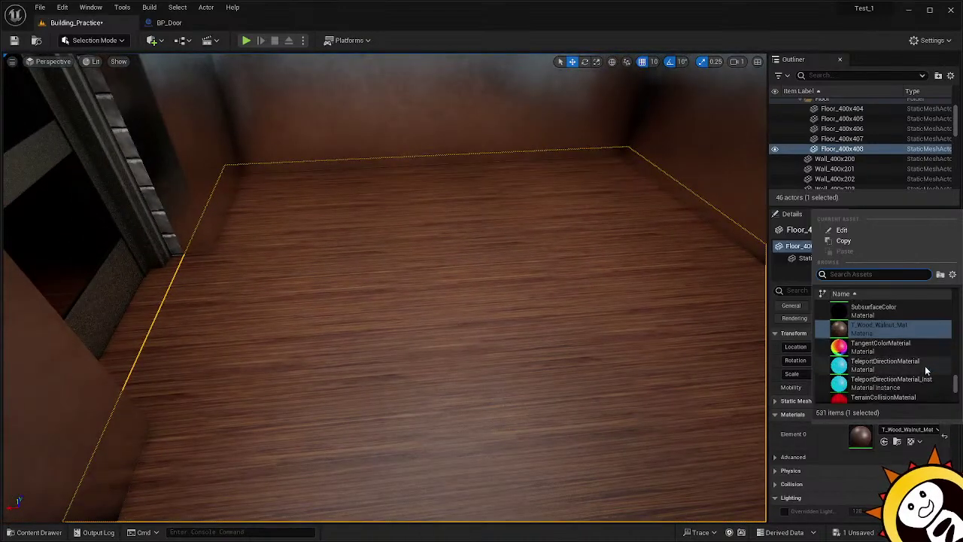
scroll(925, 374, down, 6)
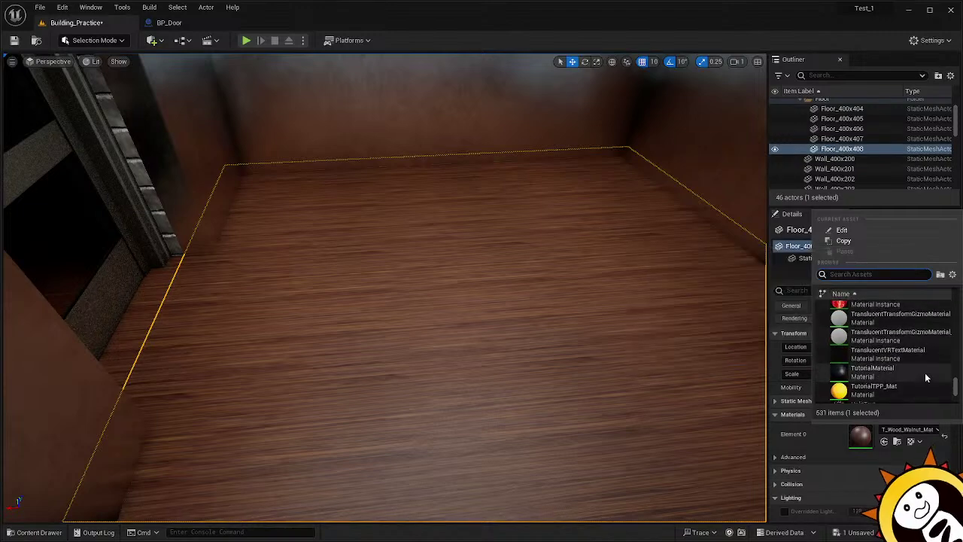
scroll(930, 382, down, 3)
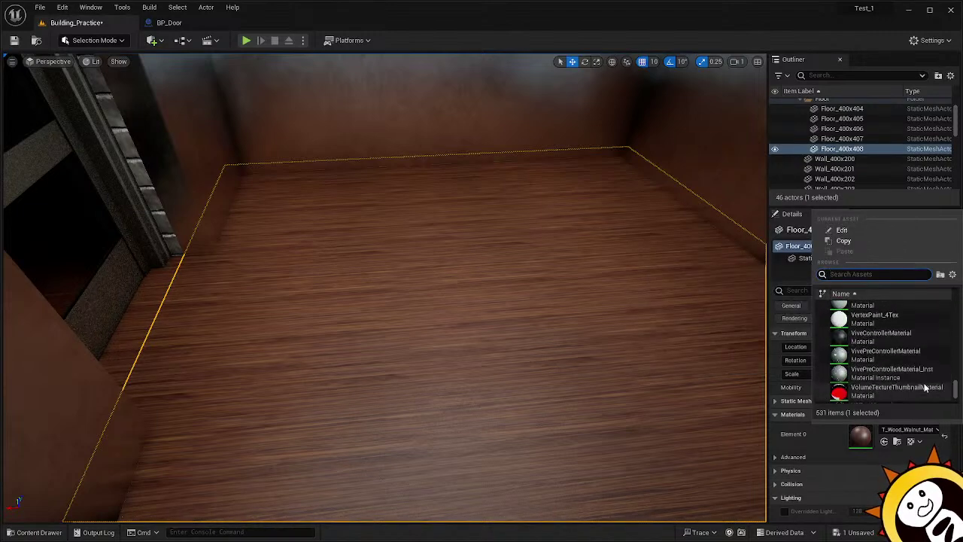
scroll(918, 367, down, 4)
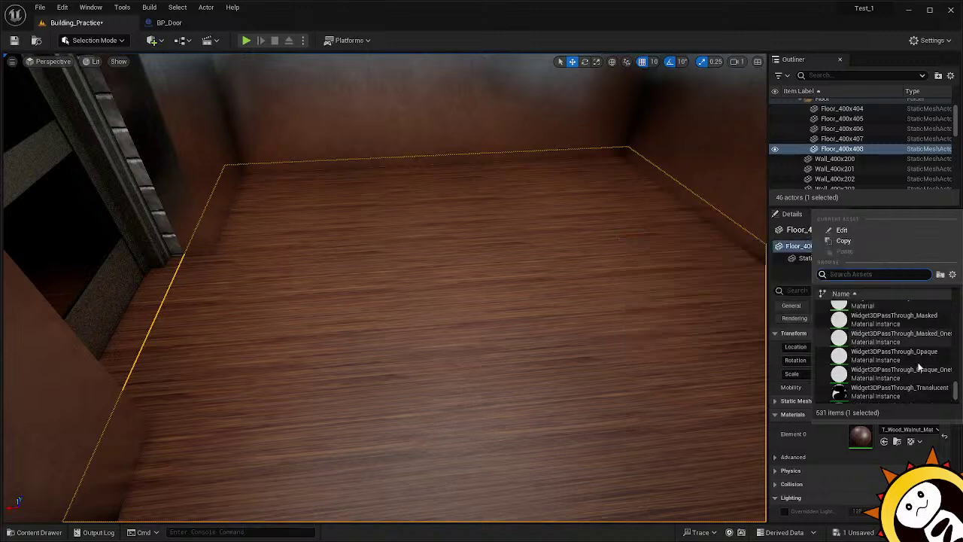
scroll(919, 365, down, 4)
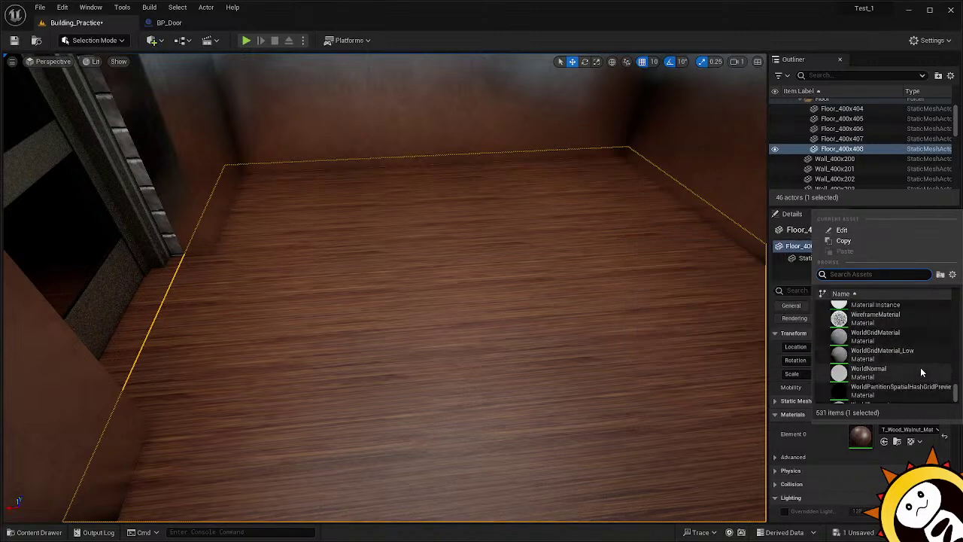
scroll(920, 369, up, 8)
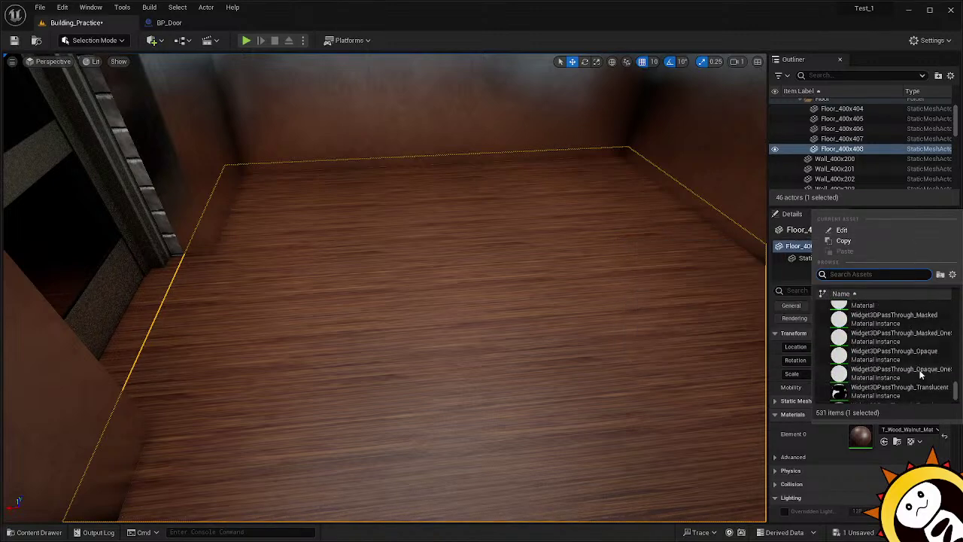
scroll(918, 381, up, 15)
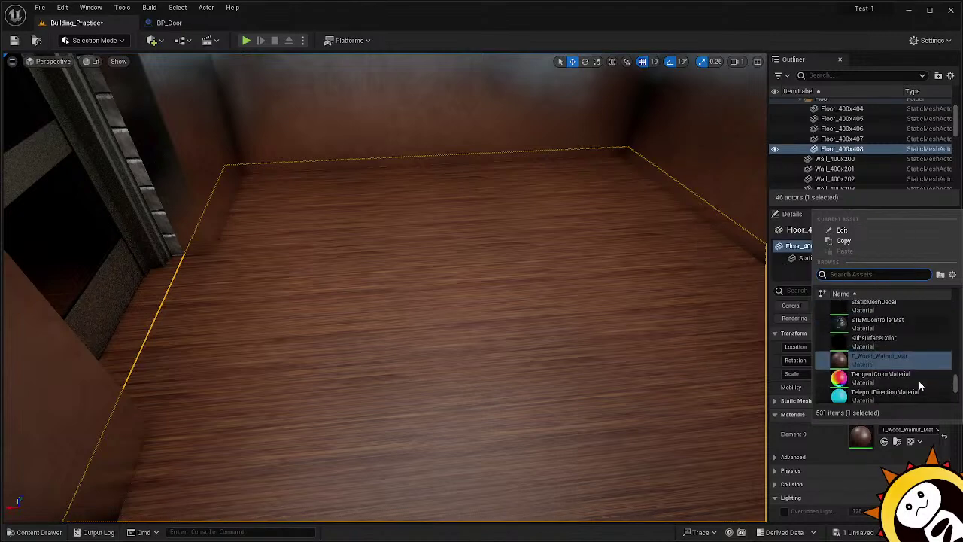
scroll(912, 383, up, 15)
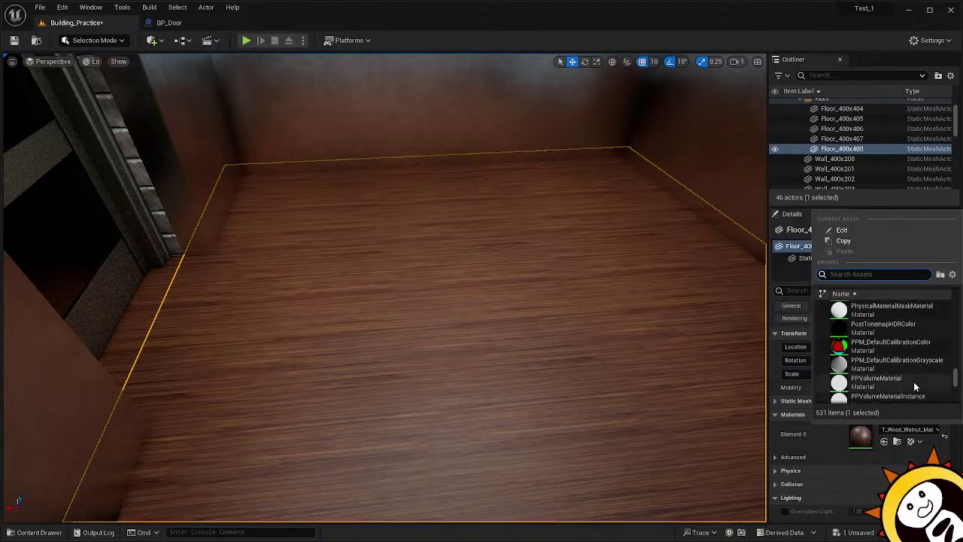
scroll(912, 388, up, 5)
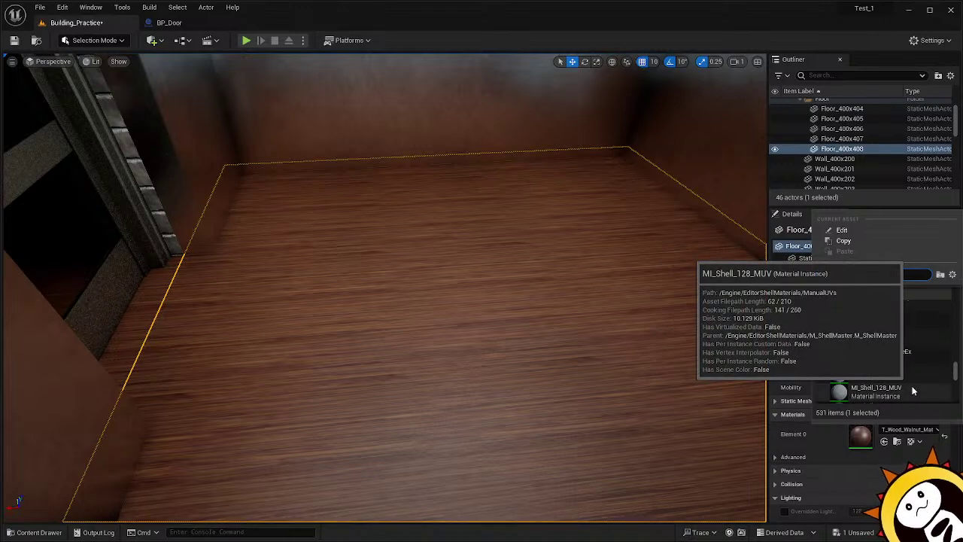
click(919, 385)
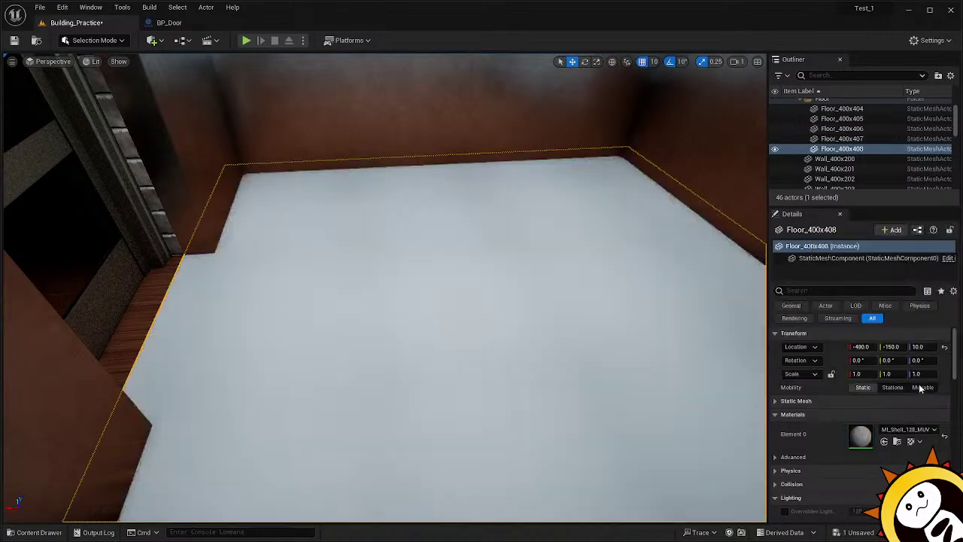
right_drag(634, 340, 586, 448)
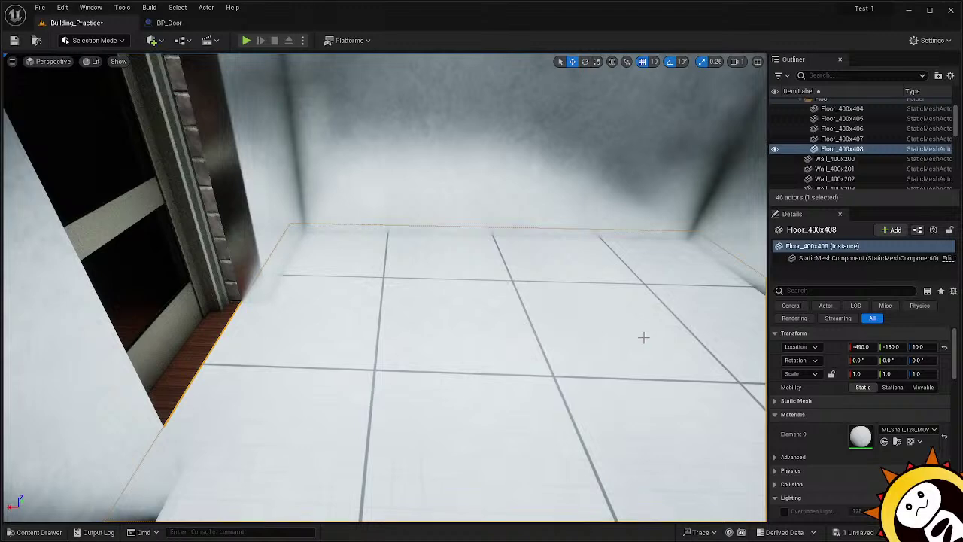
Try MI_ShapeInstance and then MI_RailRig as the material of Floor_400x408.
click(906, 428)
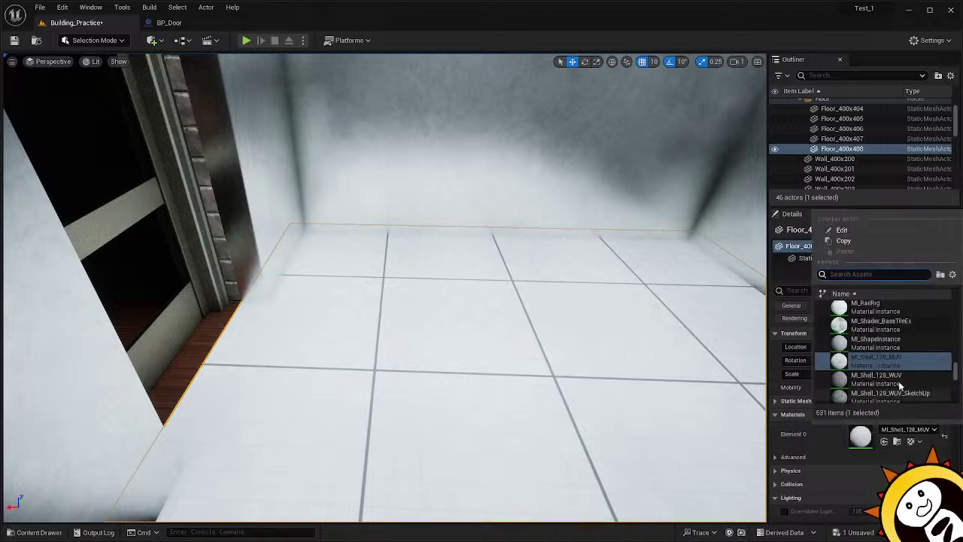
click(911, 342)
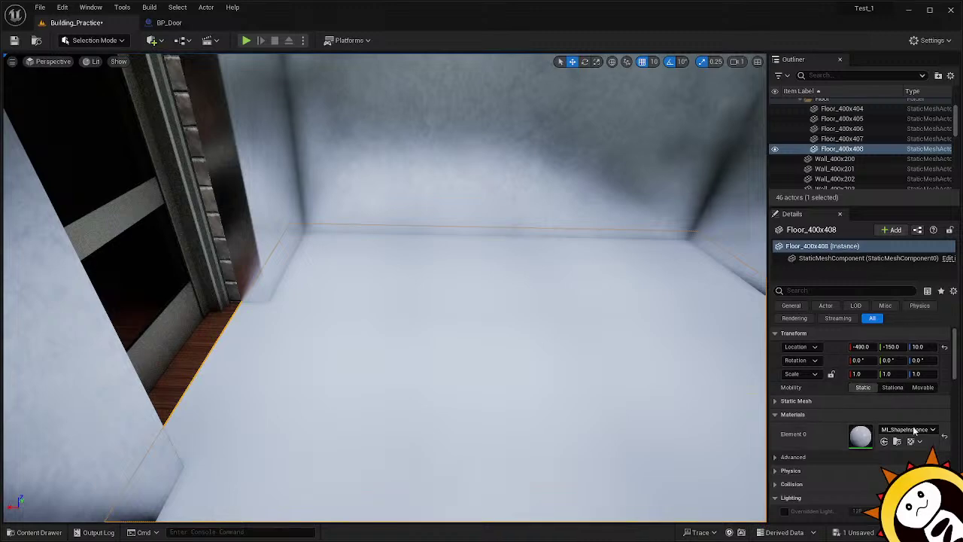
click(914, 429)
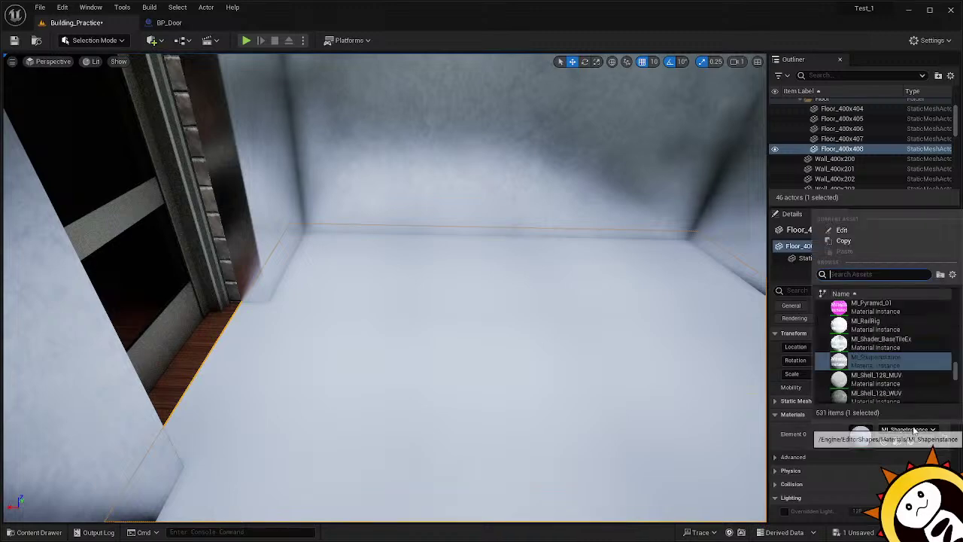
click(885, 322)
Try the MI_Floor_01 material instance on Floor_400x408.
click(920, 430)
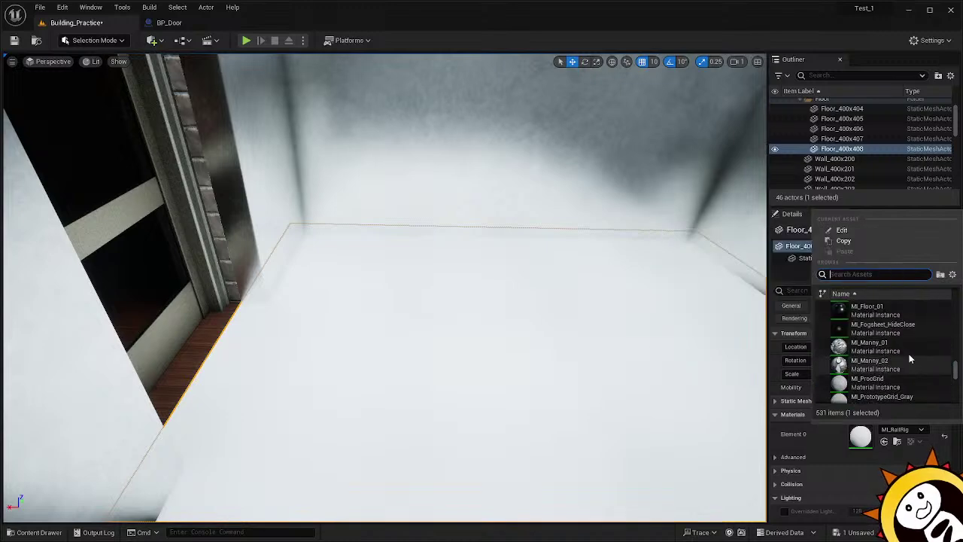
scroll(910, 354, up, 3)
scroll(914, 345, up, 3)
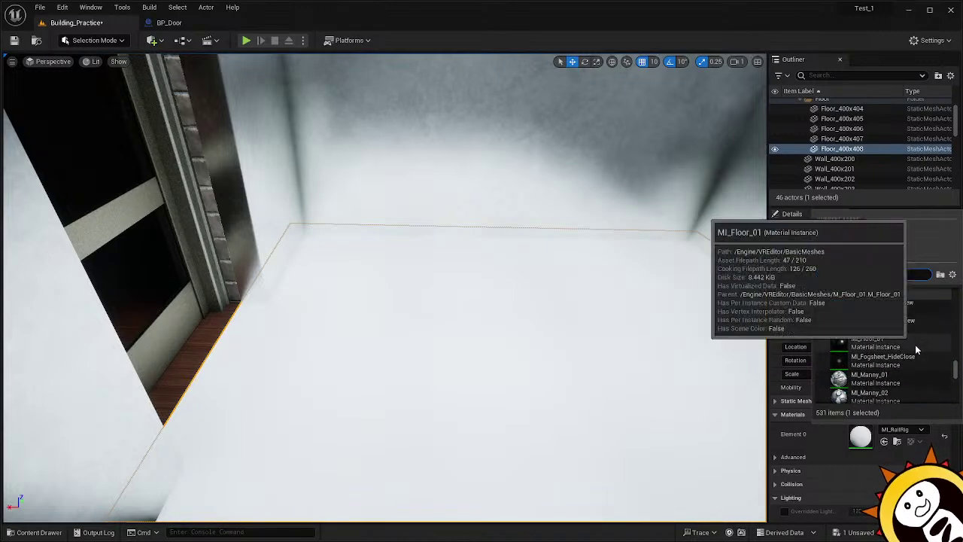
click(907, 370)
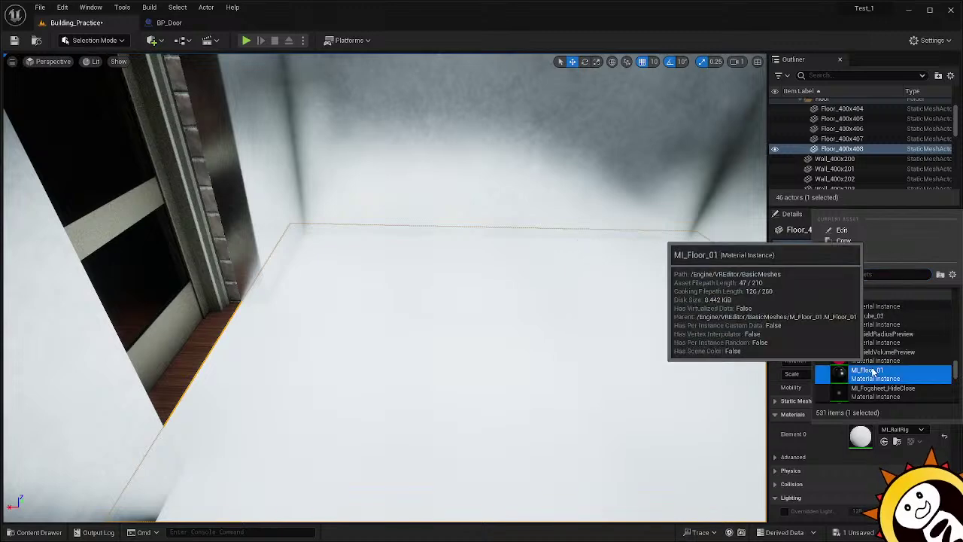
Look further through the available materials and try M_Water_Ocean on Floor_400x408.
click(915, 429)
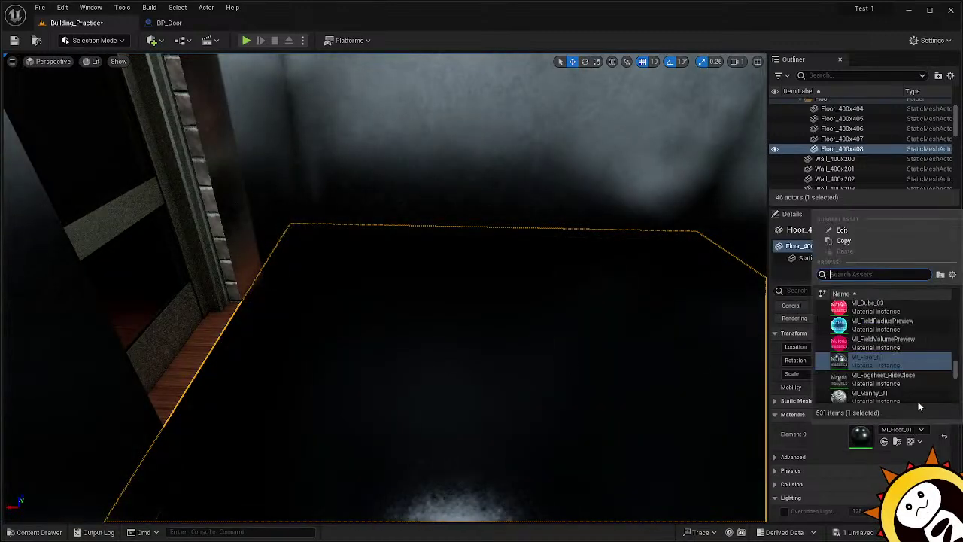
scroll(920, 376, up, 3)
scroll(918, 377, up, 4)
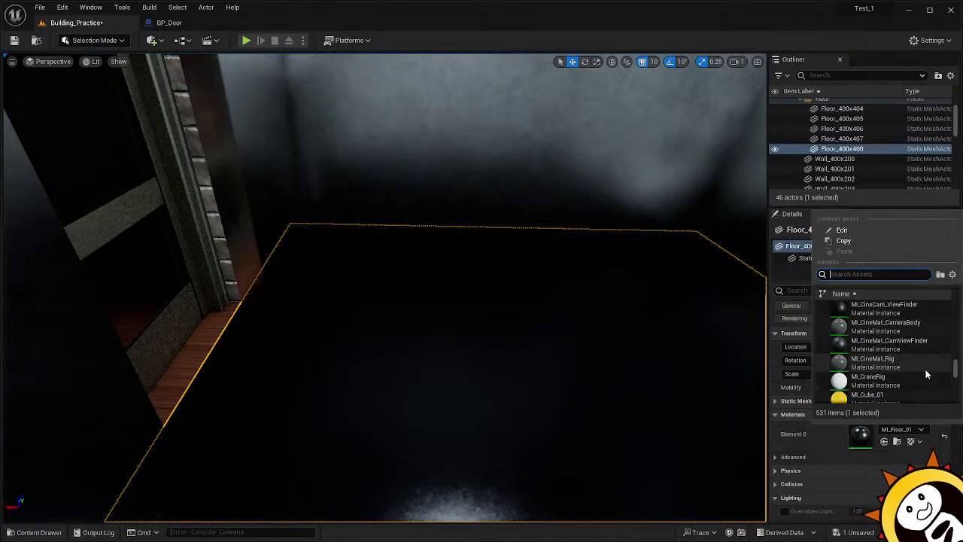
scroll(918, 373, up, 5)
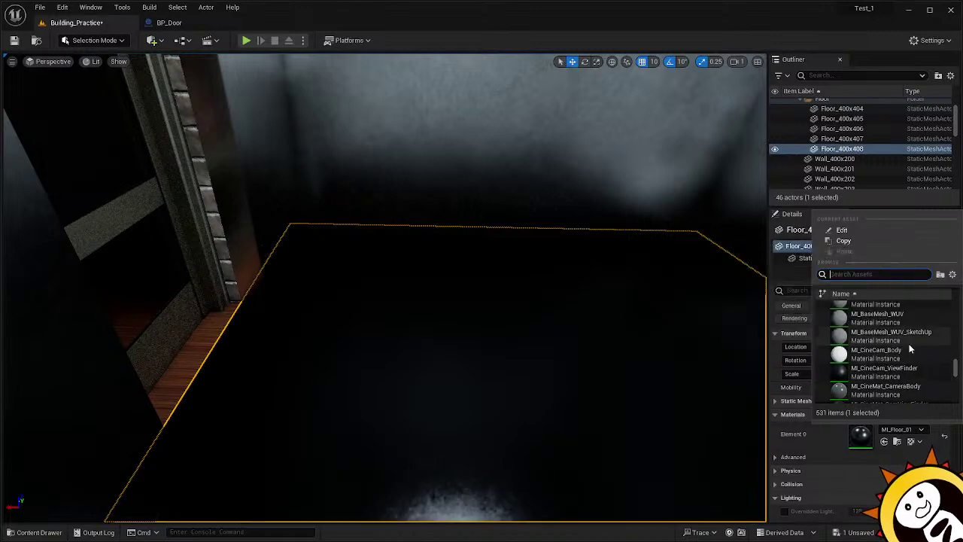
scroll(915, 369, up, 3)
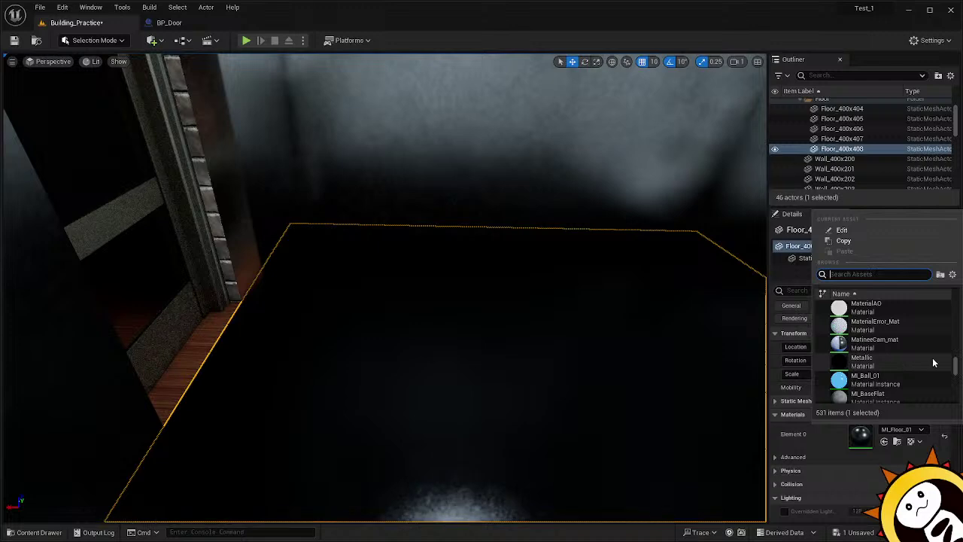
scroll(933, 362, up, 5)
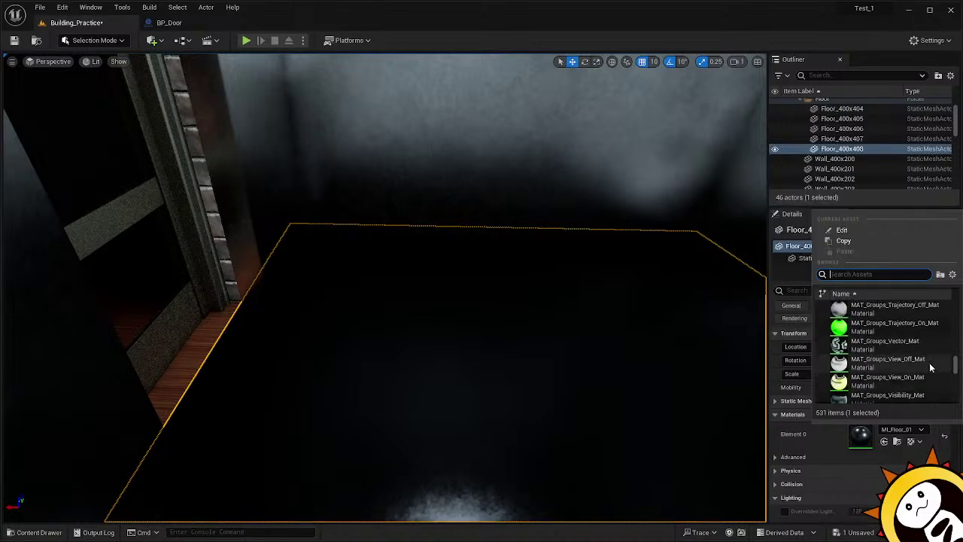
scroll(931, 369, up, 2)
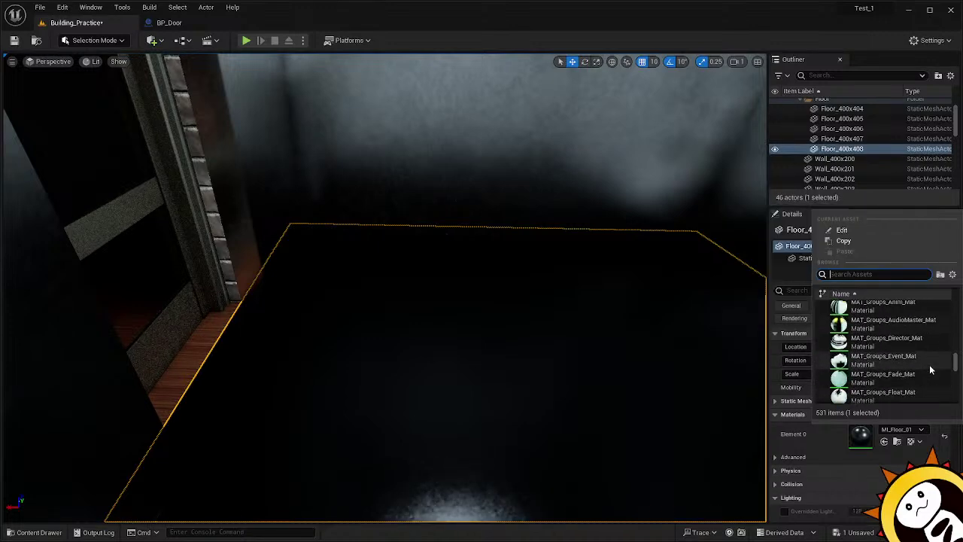
scroll(929, 366, up, 5)
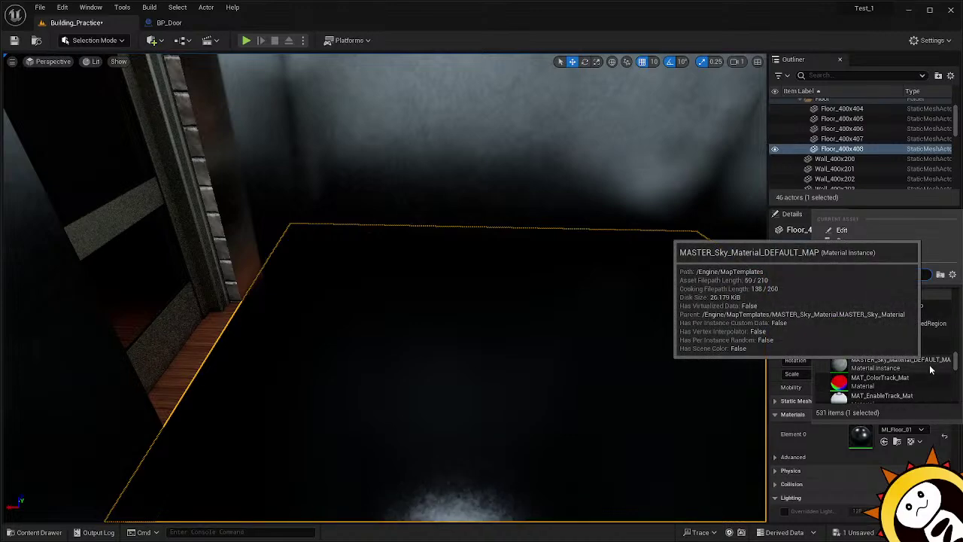
scroll(930, 366, up, 6)
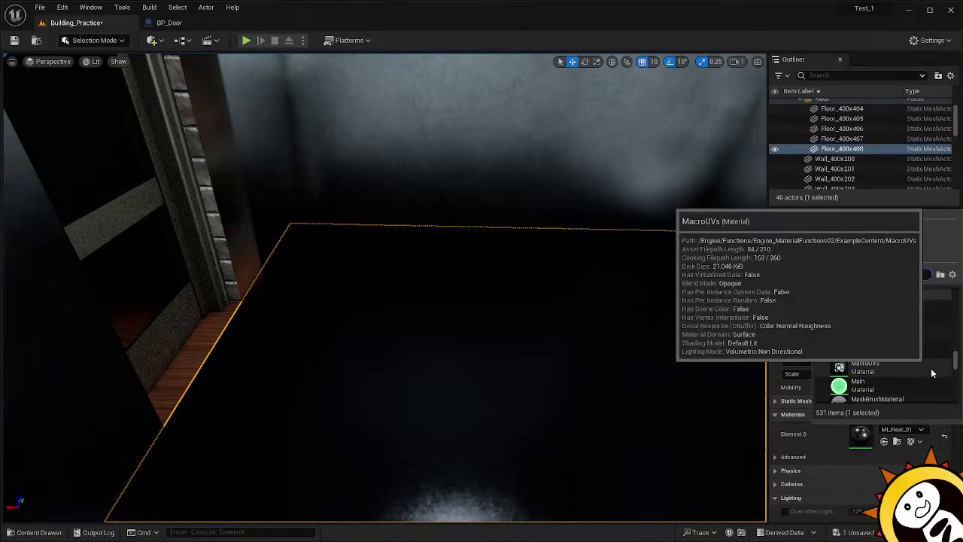
scroll(931, 369, up, 5)
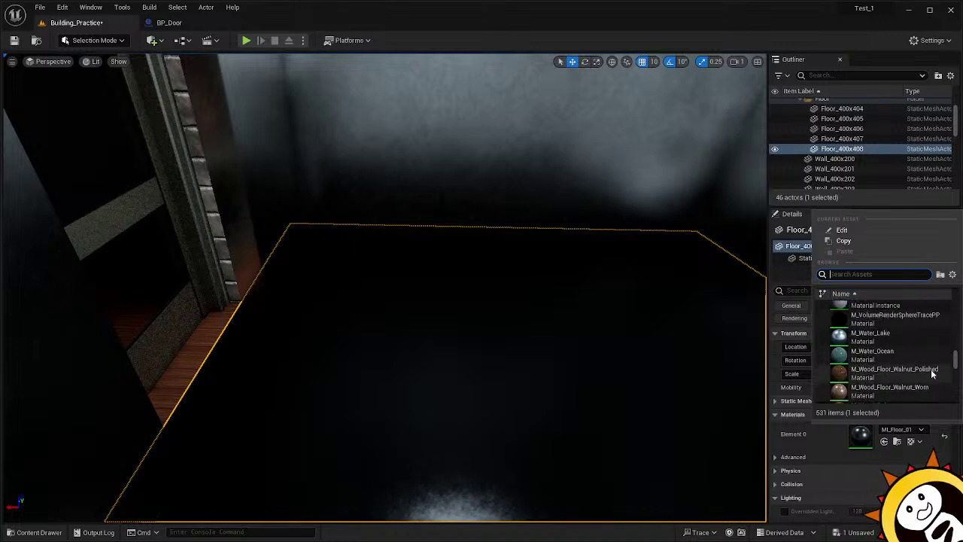
click(903, 355)
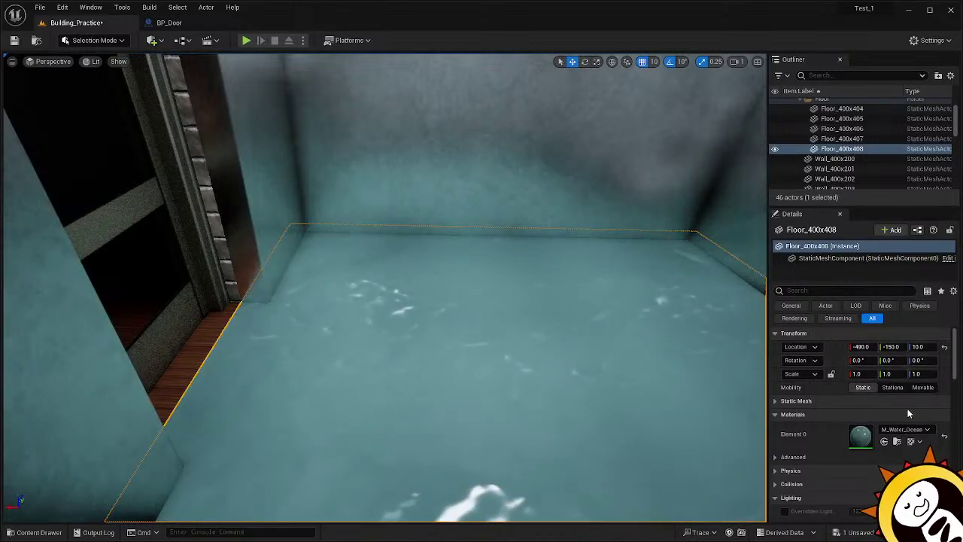
Assign M_Tech_Panel to Floor_400x408 and check how the floor looks against the chrome walls.
click(905, 429)
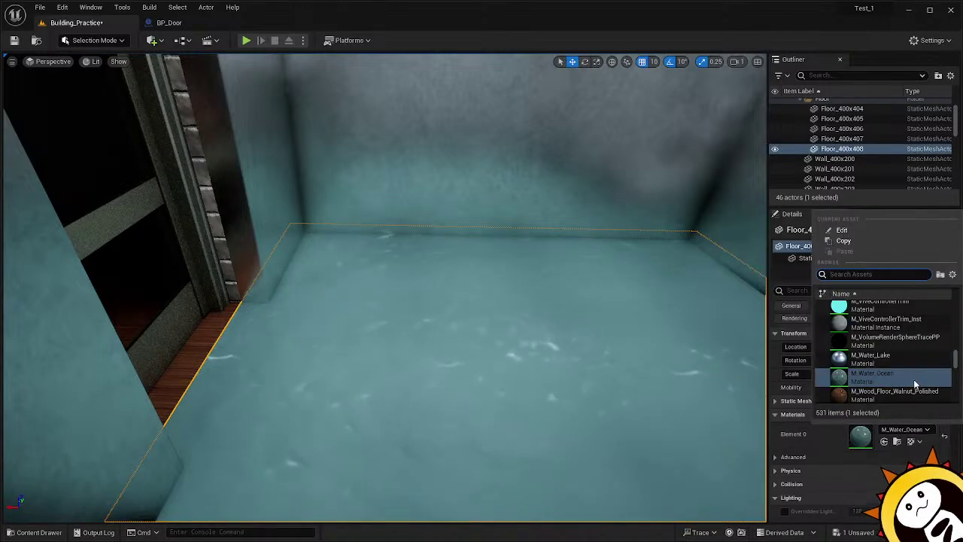
scroll(914, 383, up, 5)
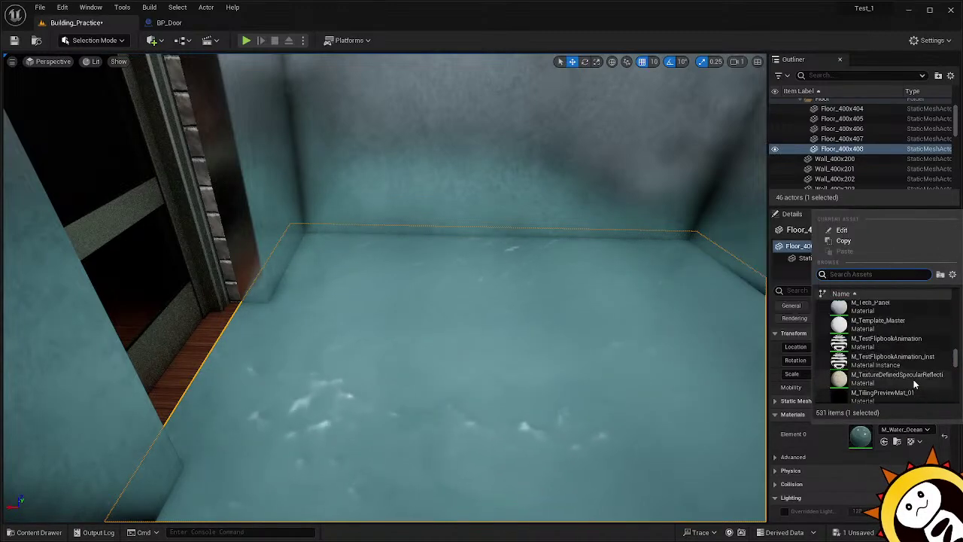
scroll(914, 383, up, 3)
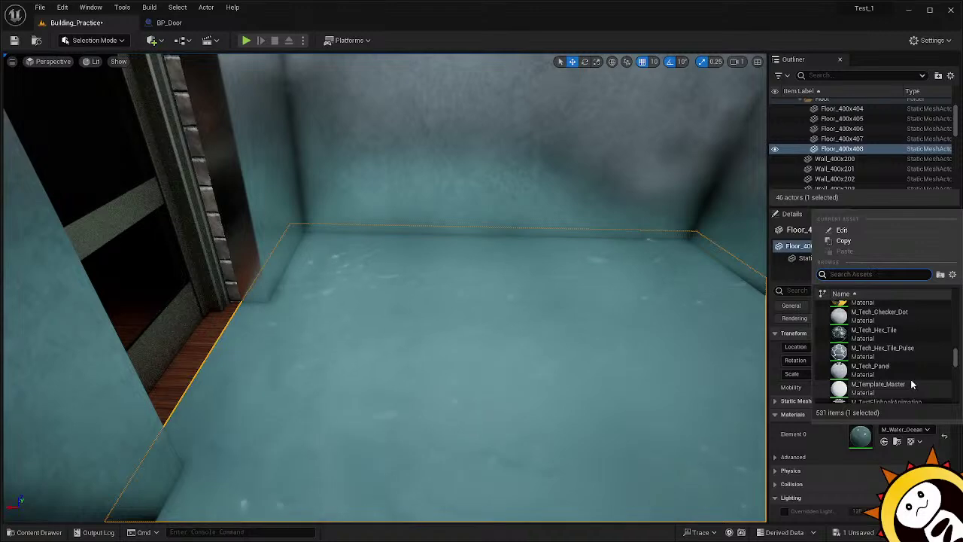
click(910, 376)
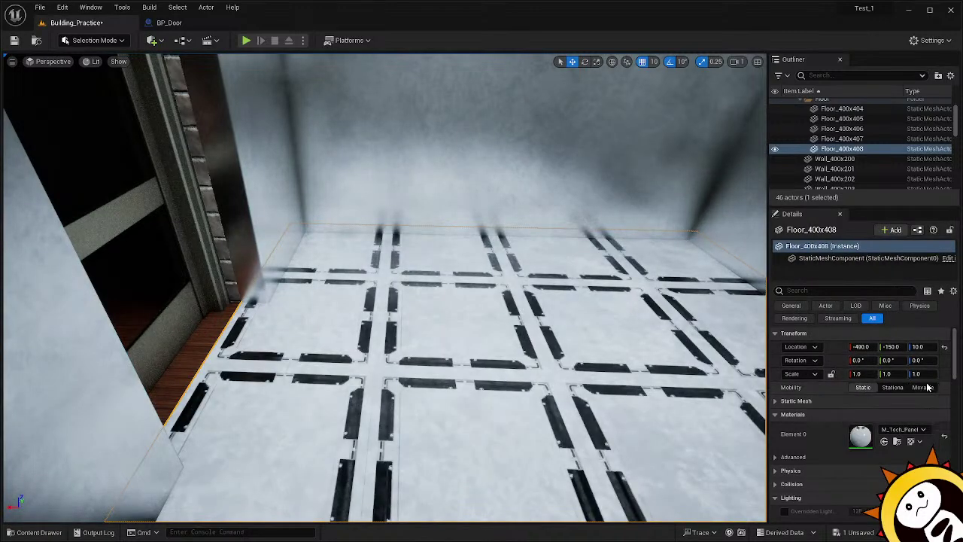
mouse_move(569, 379)
right_down()
mouse_move(553, 338)
mouse_move(744, 343)
mouse_move(640, 346)
mouse_move(569, 379)
right_up()
Try M_Tech_Hex_Tile_Pulse and then M_Tech_Hex_Tile as the material of Floor_400x408.
click(913, 429)
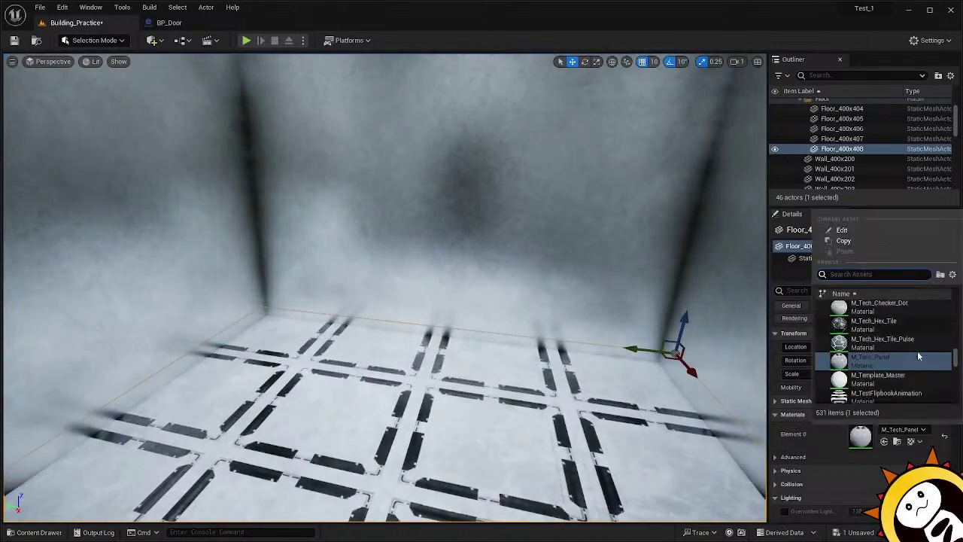
click(918, 344)
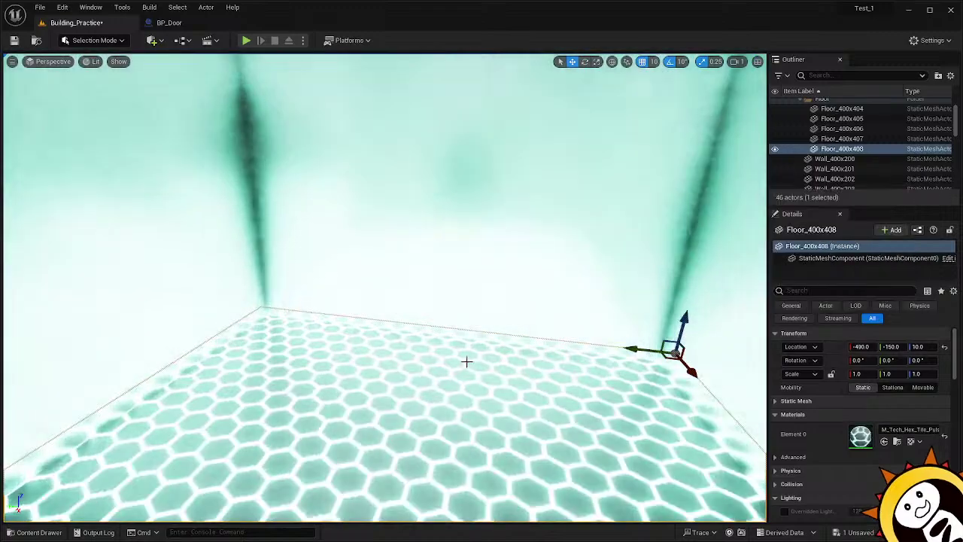
right_drag(466, 361, 437, 316)
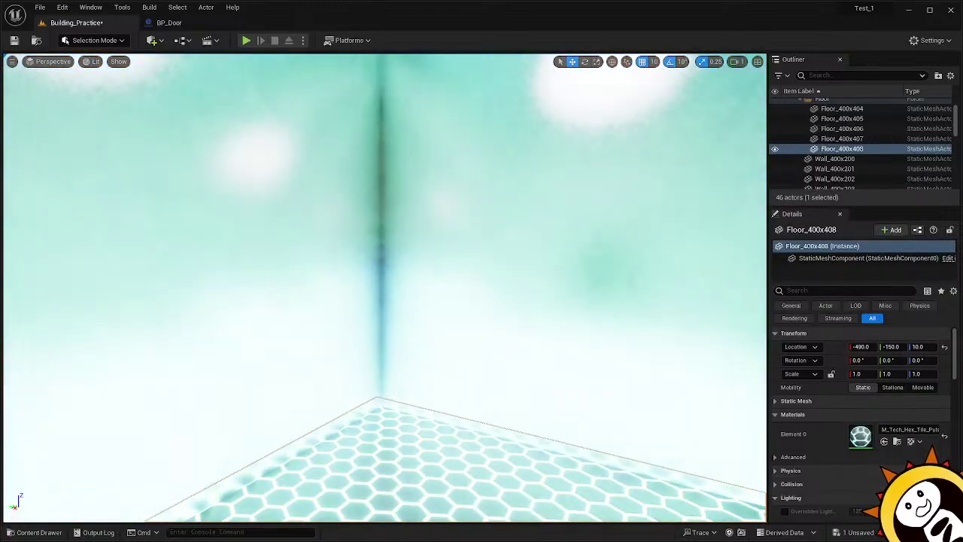
click(910, 431)
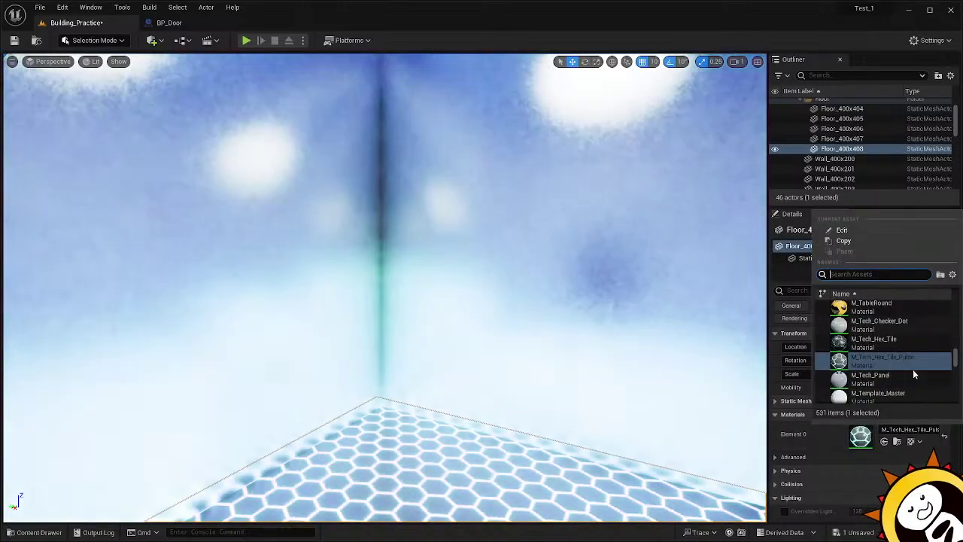
click(907, 358)
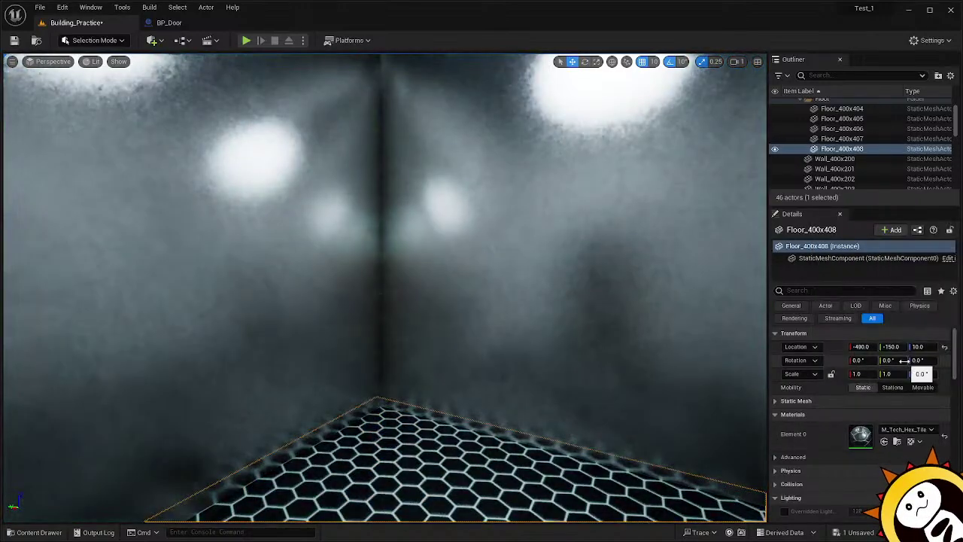
right_drag(555, 371, 550, 451)
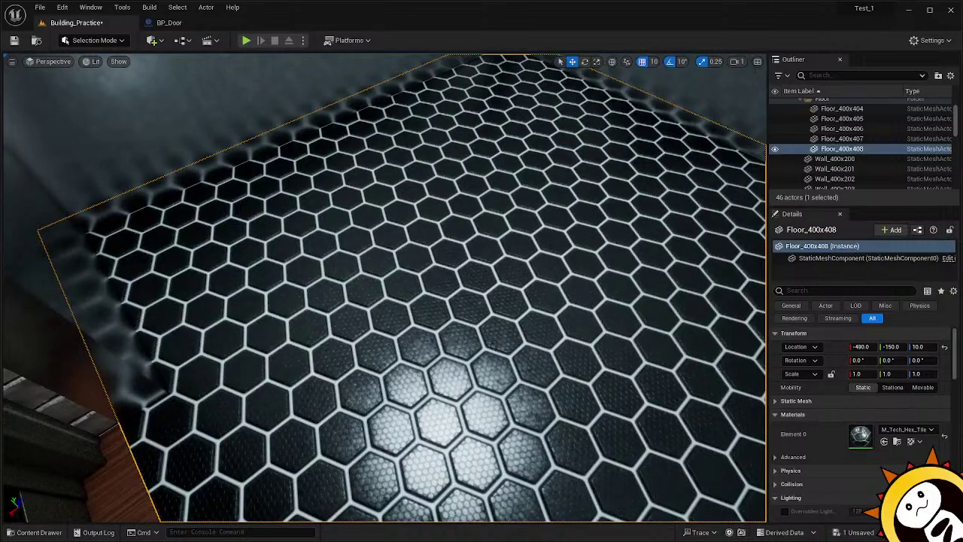
Try M_Tech_Checker_Dot and then M_Statue as the material of Floor_400x408.
click(908, 430)
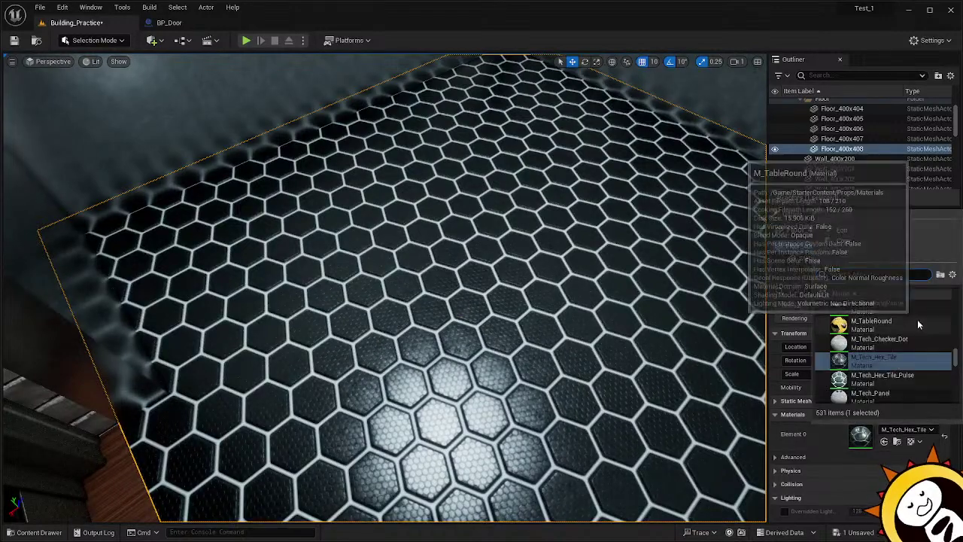
click(877, 340)
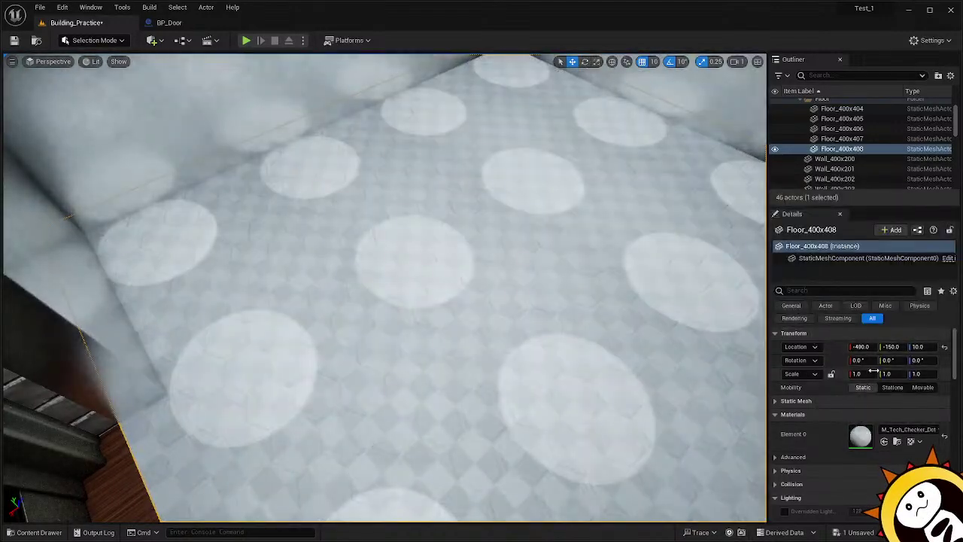
click(908, 432)
scroll(908, 332, up, 2)
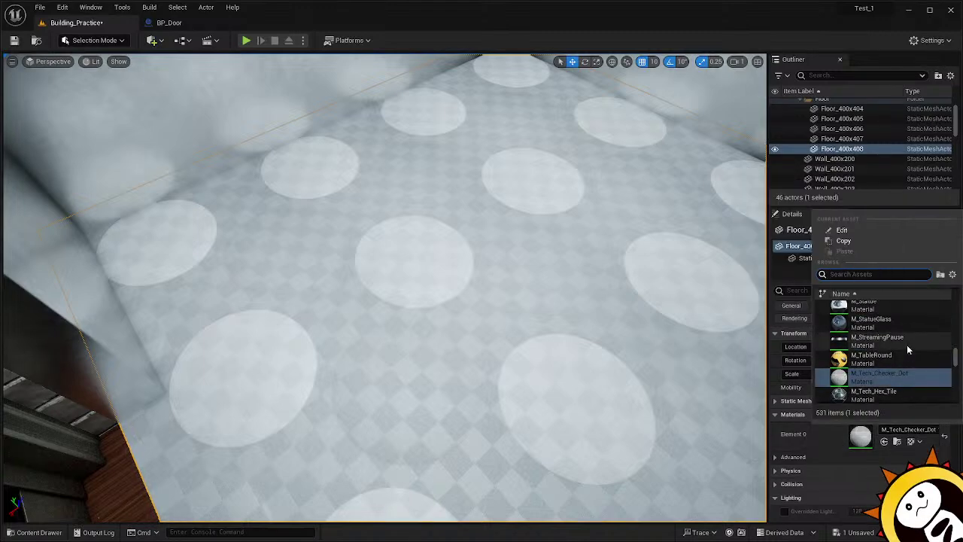
scroll(902, 361, up, 1)
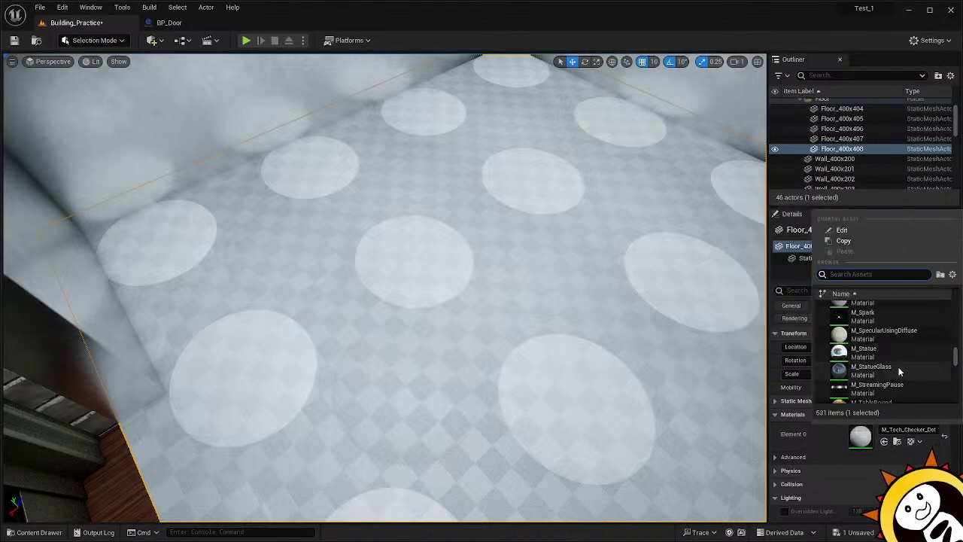
click(890, 353)
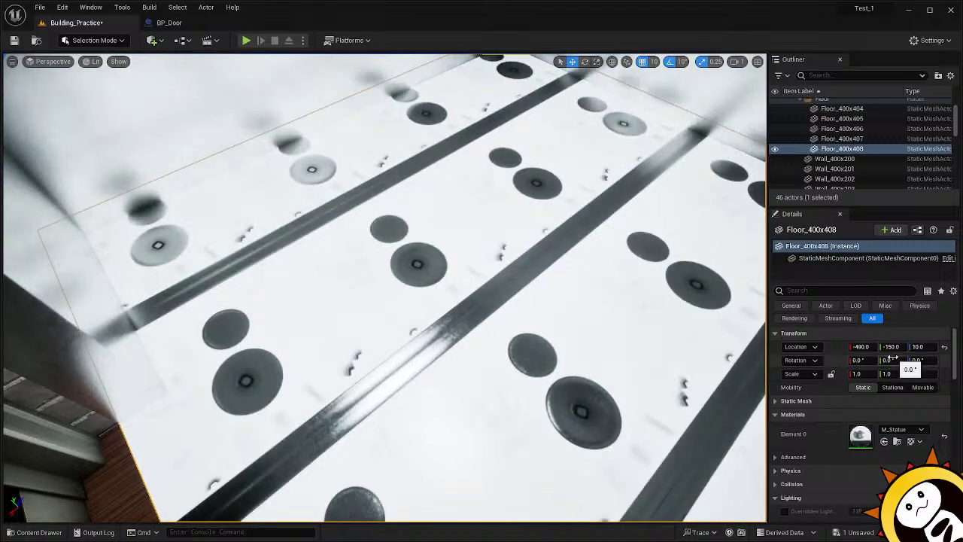
Try M_Spark and then M_SkinBall as the material of Floor_400x408.
click(916, 430)
scroll(909, 351, up, 2)
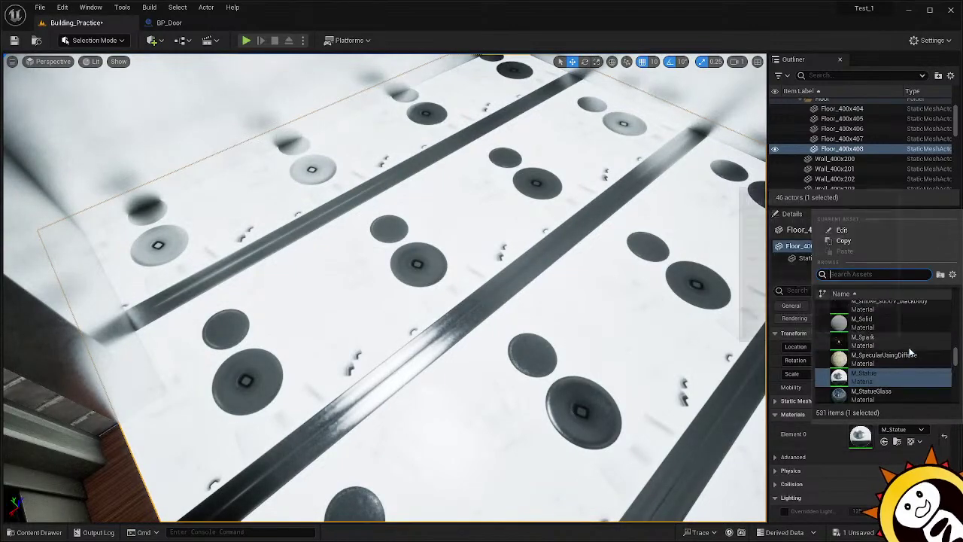
click(897, 359)
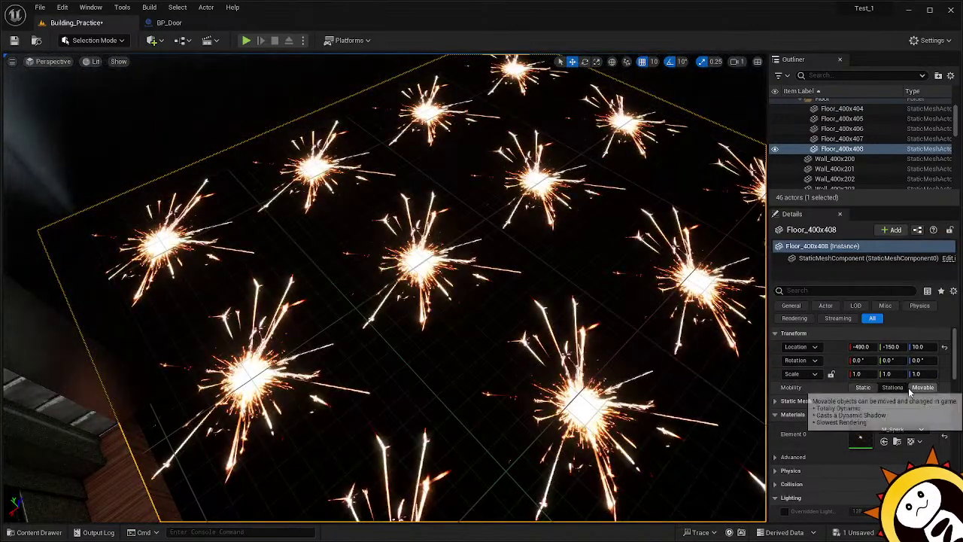
click(918, 430)
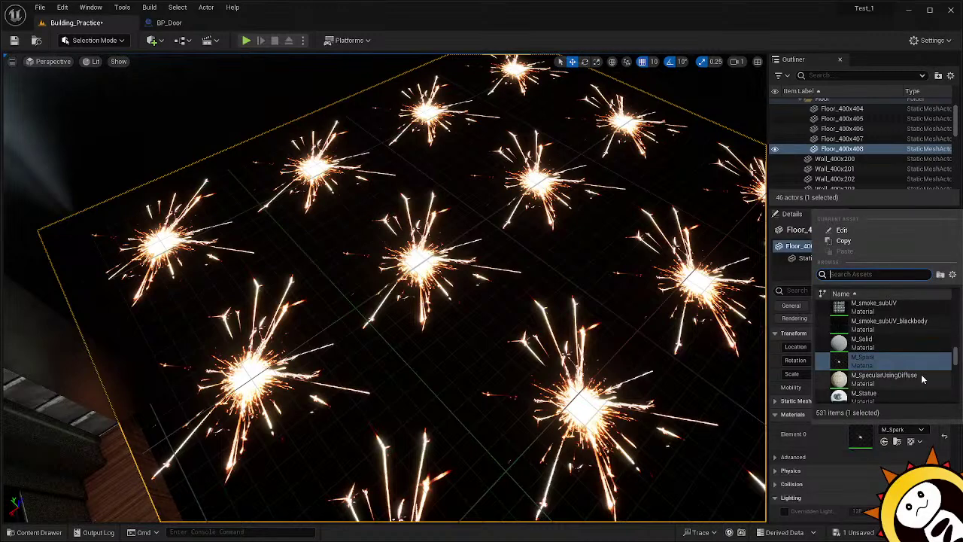
scroll(922, 379, up, 2)
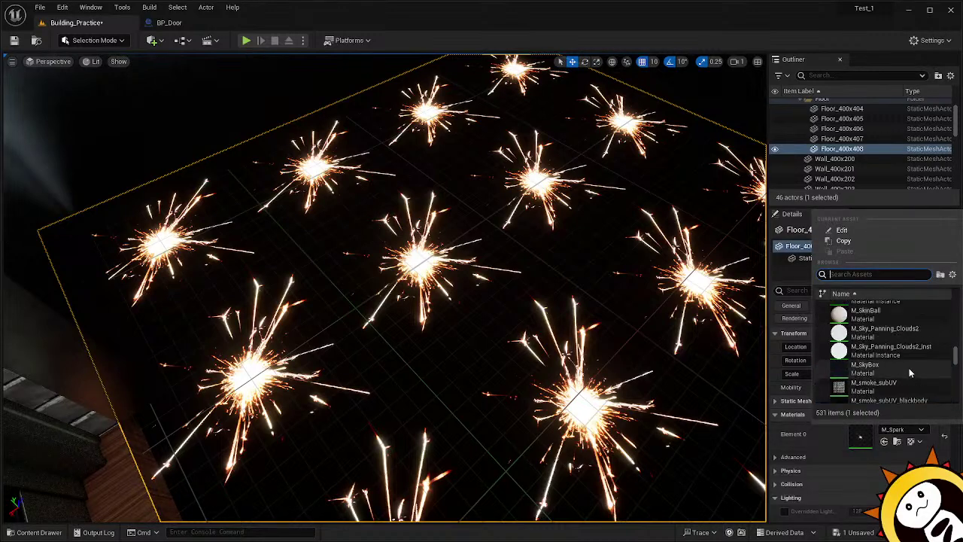
scroll(912, 365, up, 2)
click(914, 364)
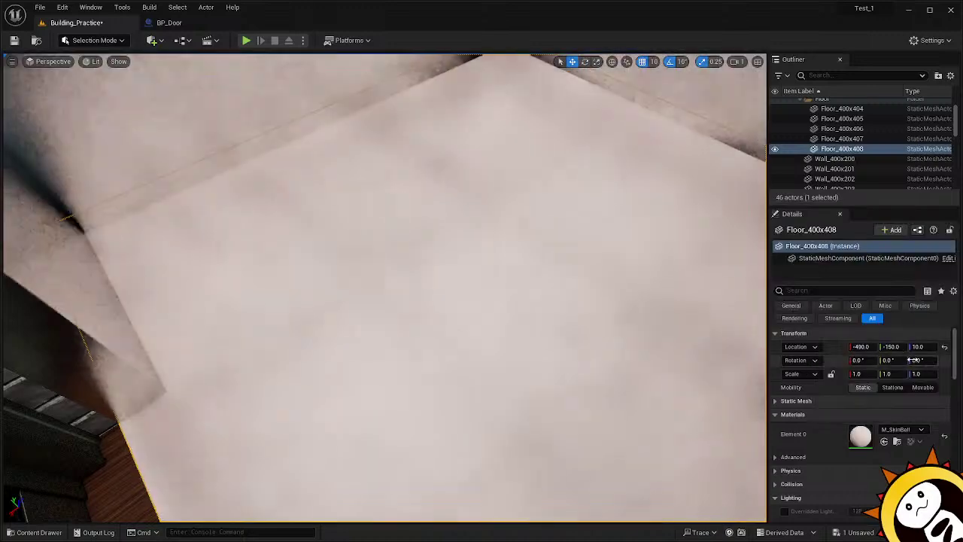
Look through the remaining materials and assign M_Tech_Hex_Tile to Floor_400x408.
click(914, 430)
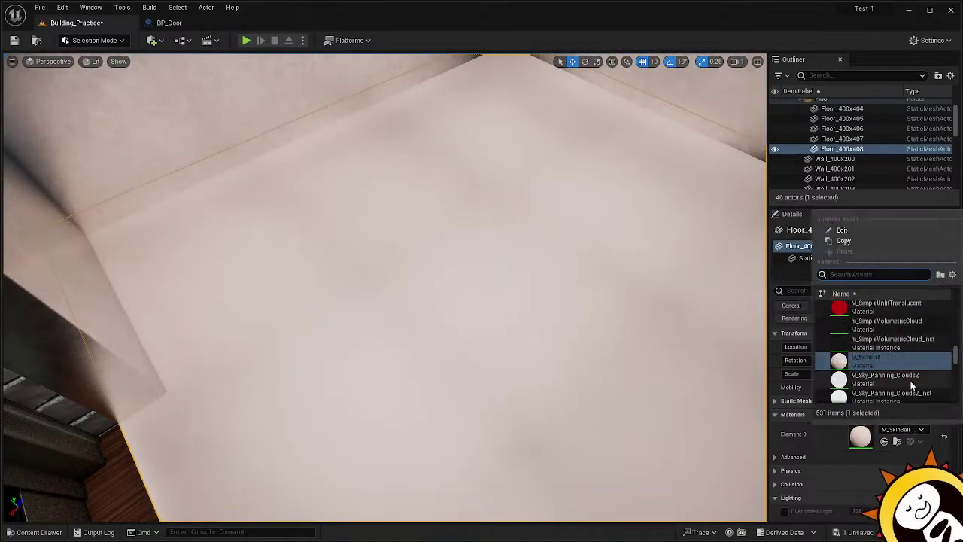
scroll(909, 382, up, 5)
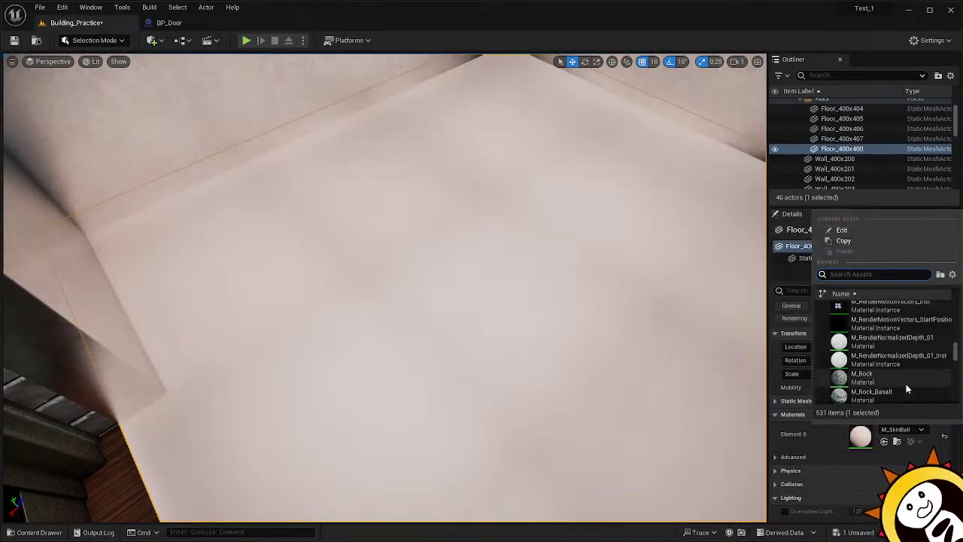
scroll(907, 388, up, 3)
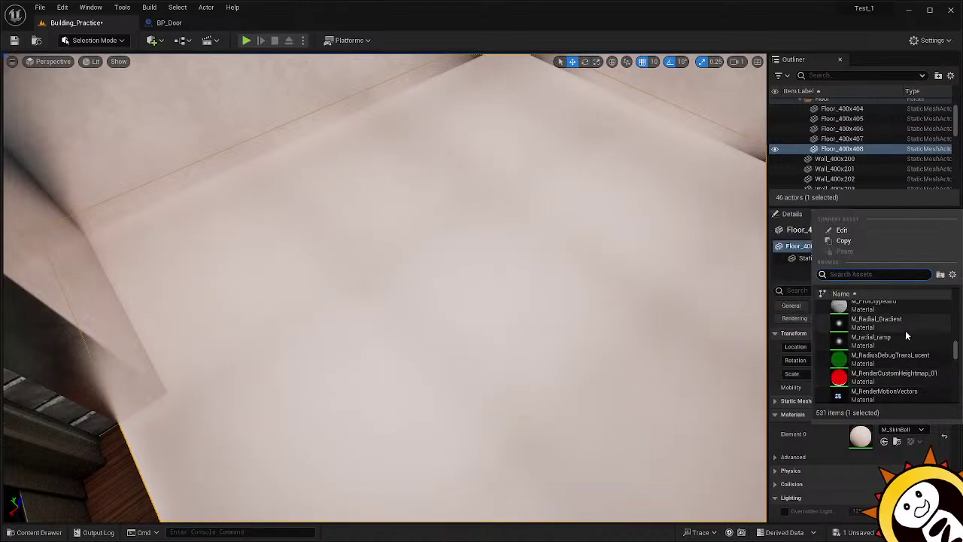
scroll(906, 336, up, 3)
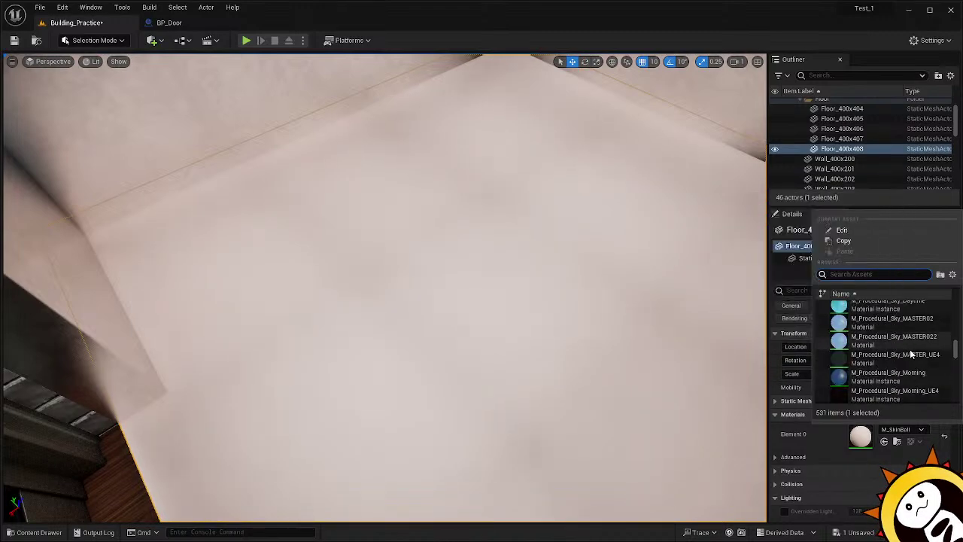
scroll(910, 350, up, 4)
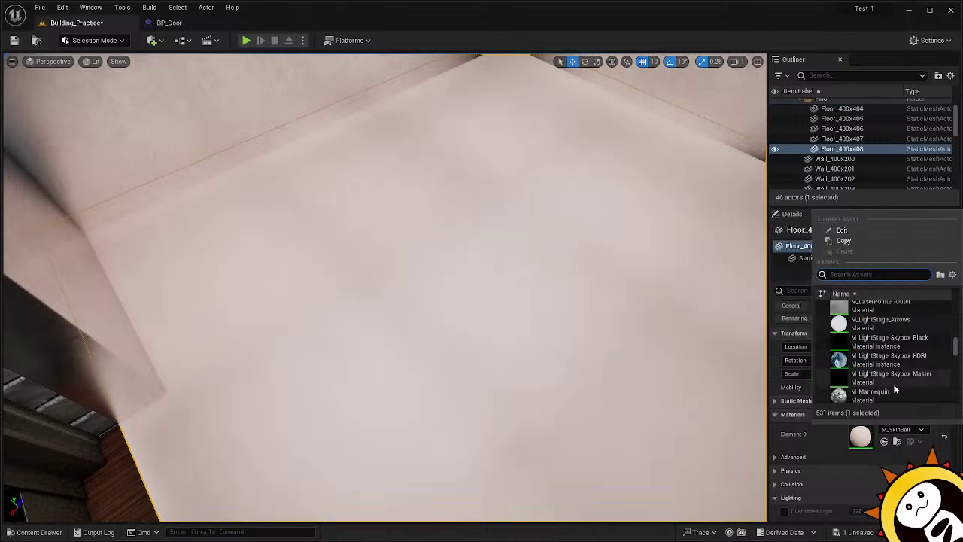
scroll(893, 392, up, 2)
scroll(893, 388, up, 3)
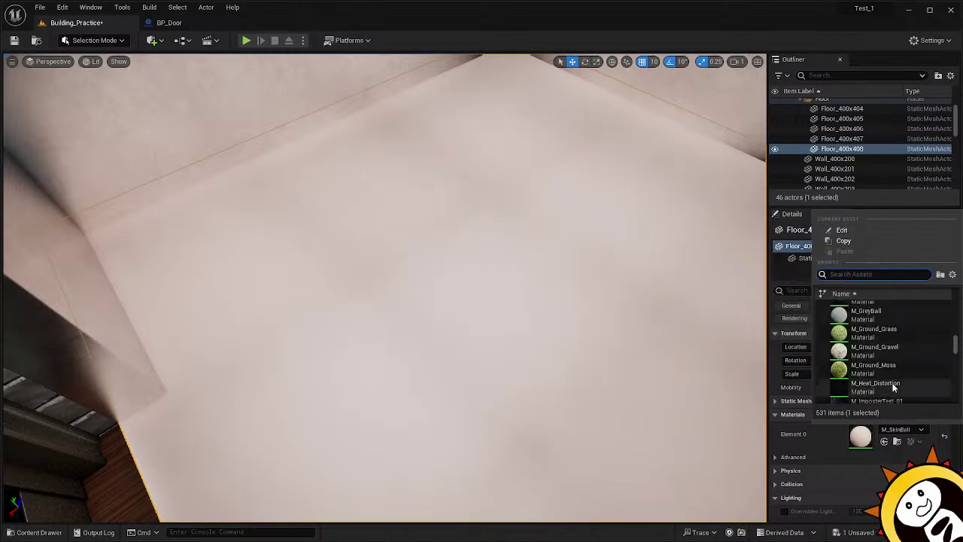
scroll(899, 379, down, 3)
scroll(892, 386, down, 5)
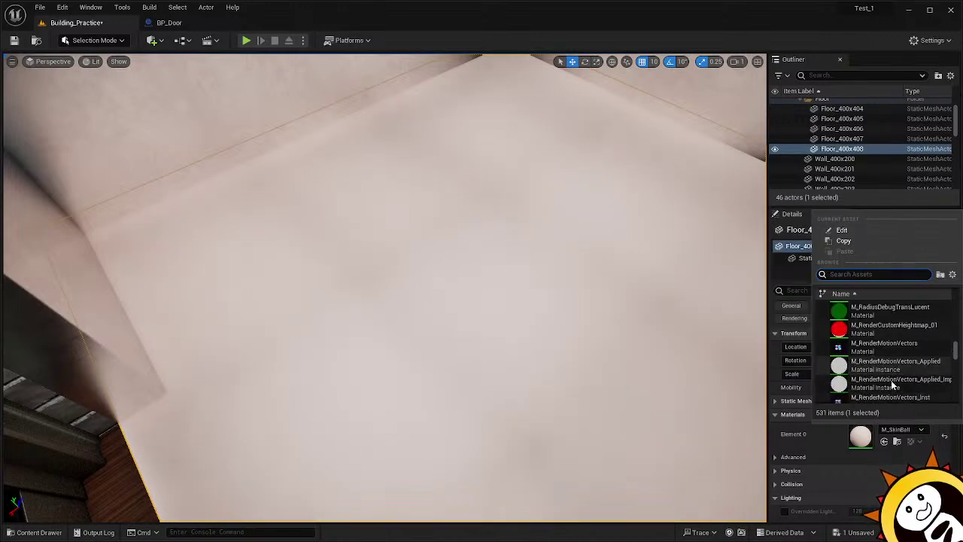
scroll(894, 384, down, 3)
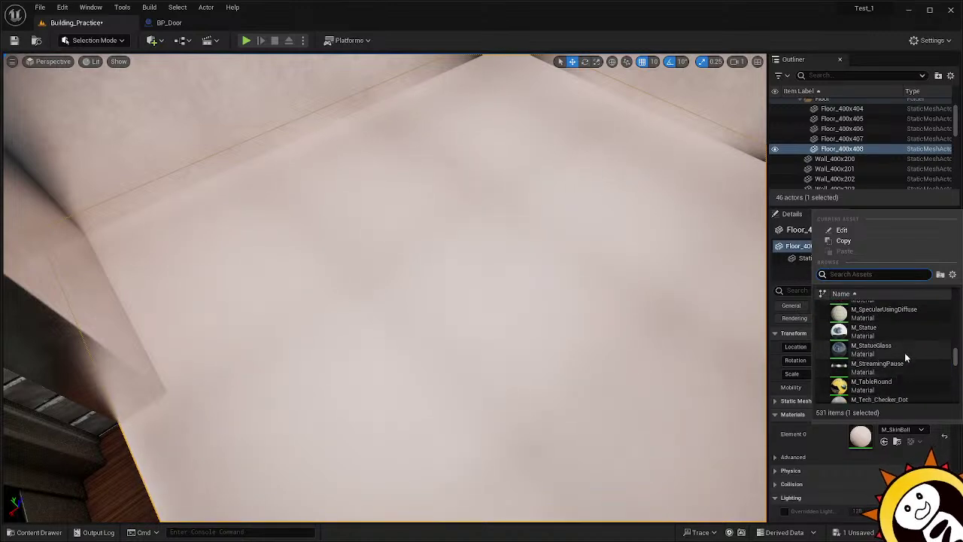
scroll(899, 350, down, 2)
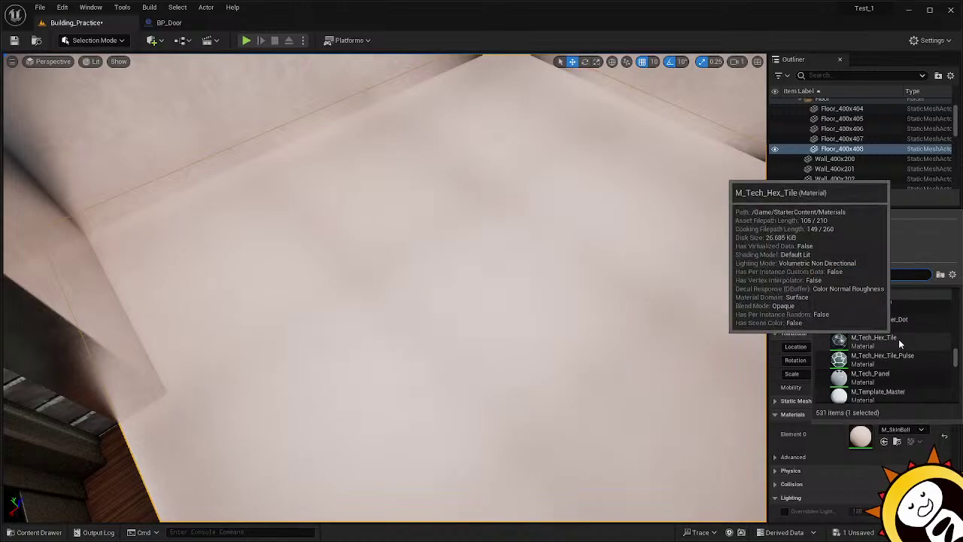
click(899, 341)
Inspect the restyled room and its door from inside, and run a brief play test of the level.
mouse_move(513, 269)
right_down()
mouse_move(532, 188)
mouse_move(421, 260)
mouse_move(323, 283)
mouse_move(278, 275)
mouse_move(301, 158)
mouse_move(481, 256)
mouse_move(519, 264)
right_up()
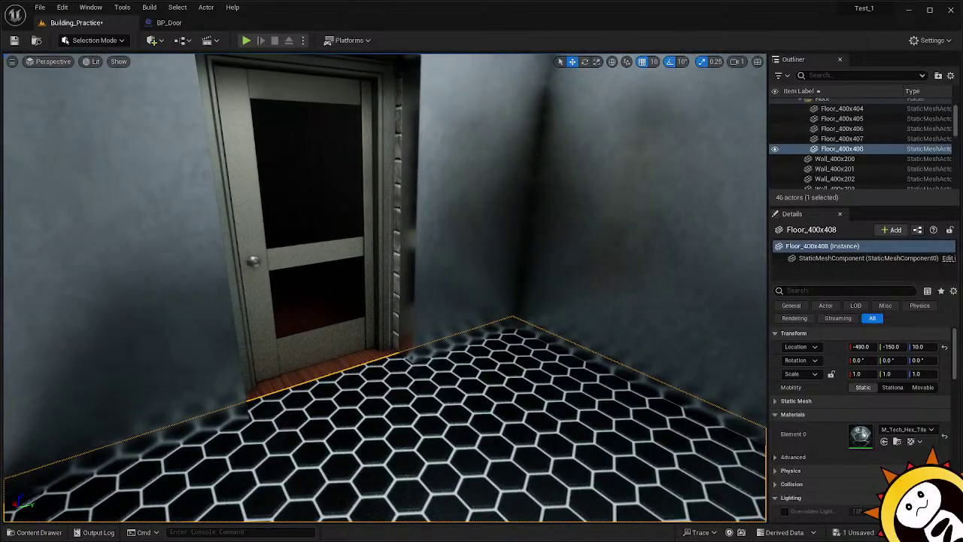
key(w)
right_drag(385, 288, 669, 301)
key(w)
right_drag(386, 288, 481, 290)
key(s)
key(w)
mouse_move(499, 251)
right_down()
mouse_move(424, 234)
mouse_move(459, 166)
mouse_move(391, 195)
mouse_move(481, 331)
mouse_move(572, 278)
mouse_move(602, 324)
mouse_move(501, 251)
right_up()
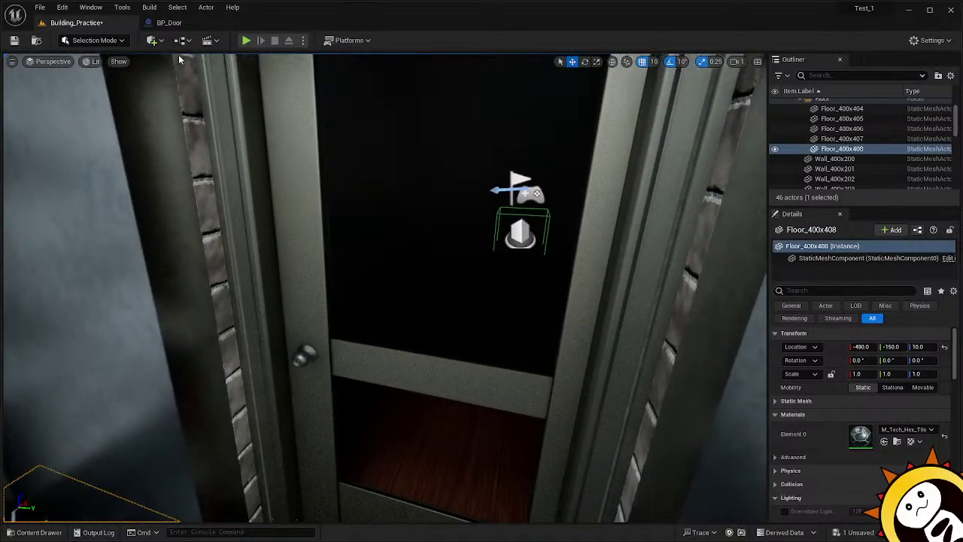
click(246, 40)
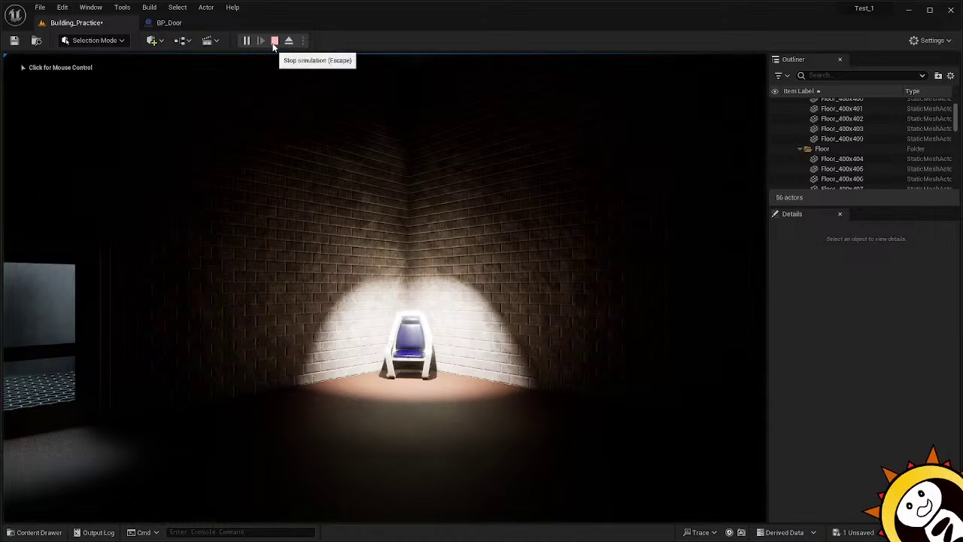
click(275, 41)
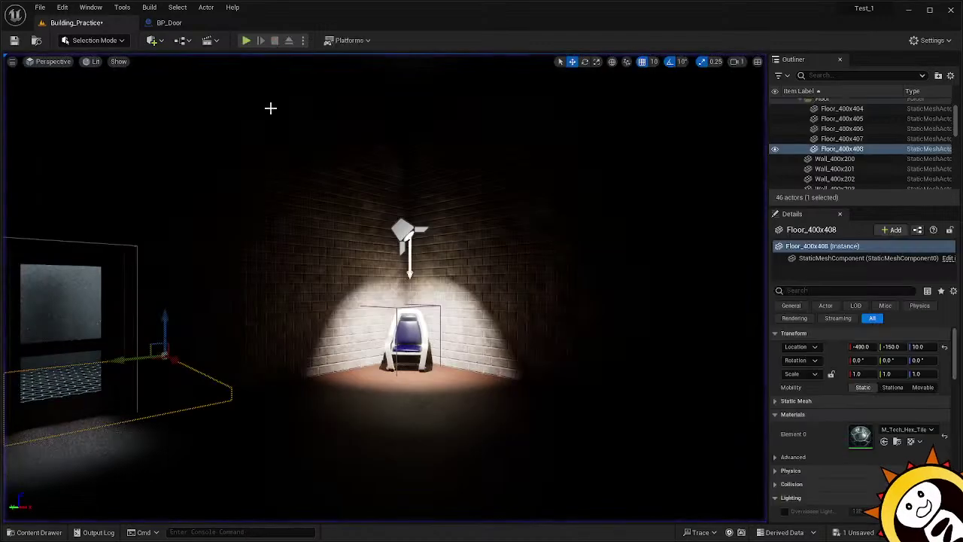
Save the Building_Practice level and close the BP_Door blueprint.
click(14, 40)
click(202, 24)
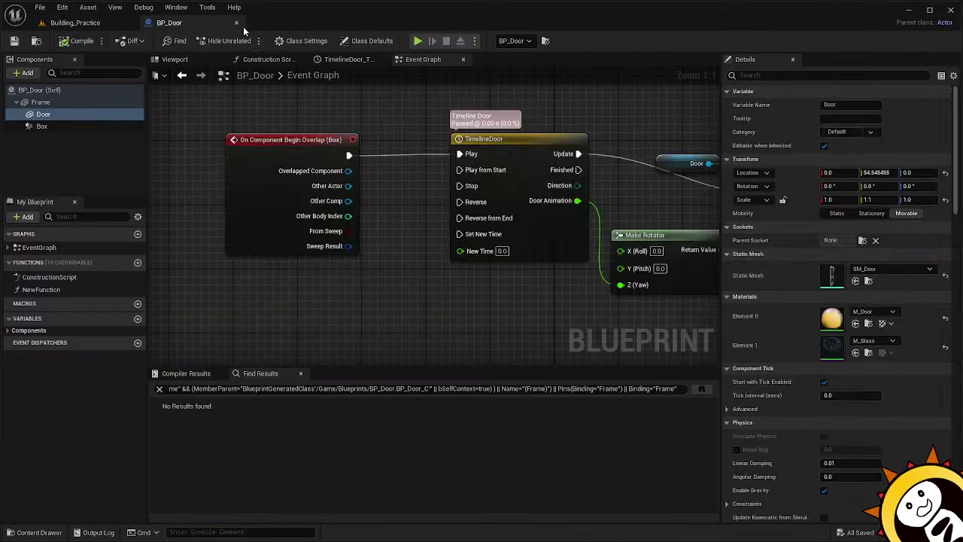
click(237, 24)
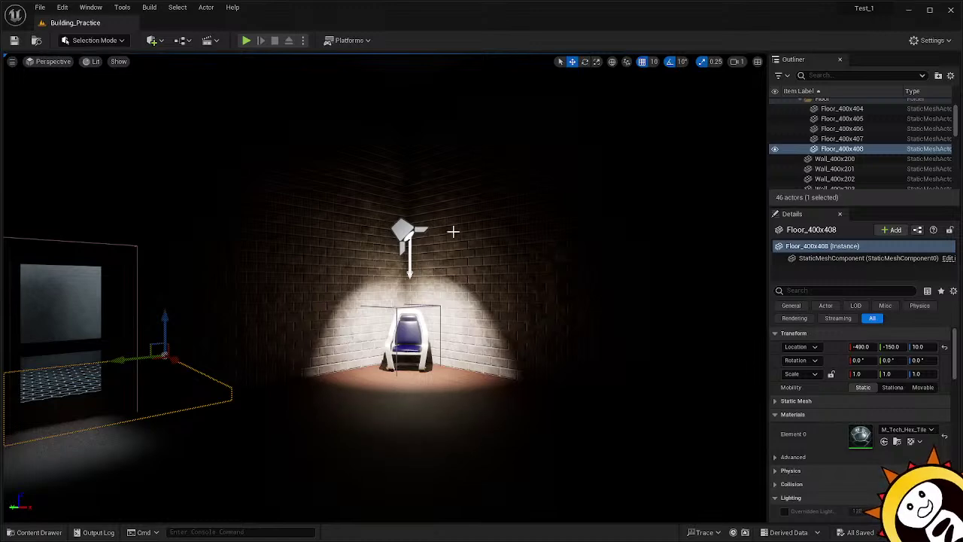
drag(374, 311, 421, 309)
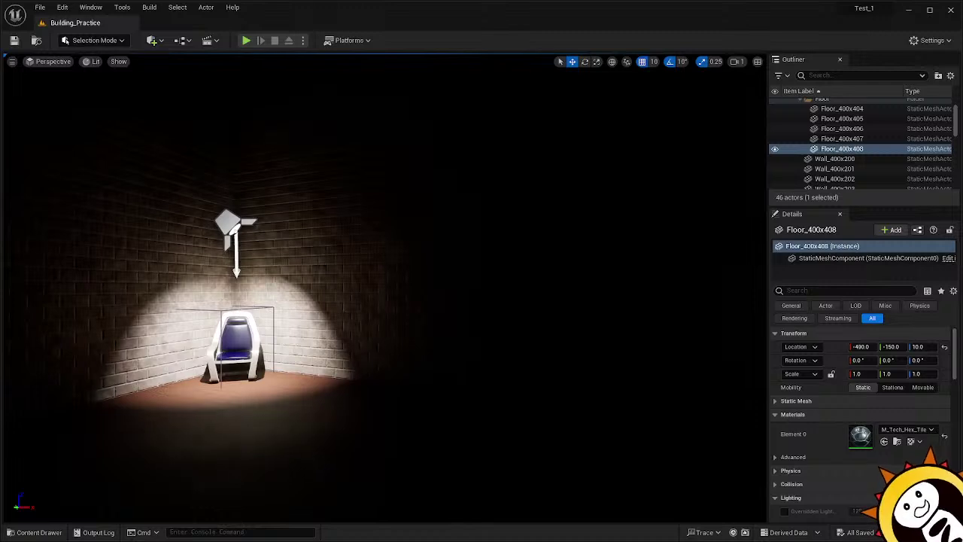